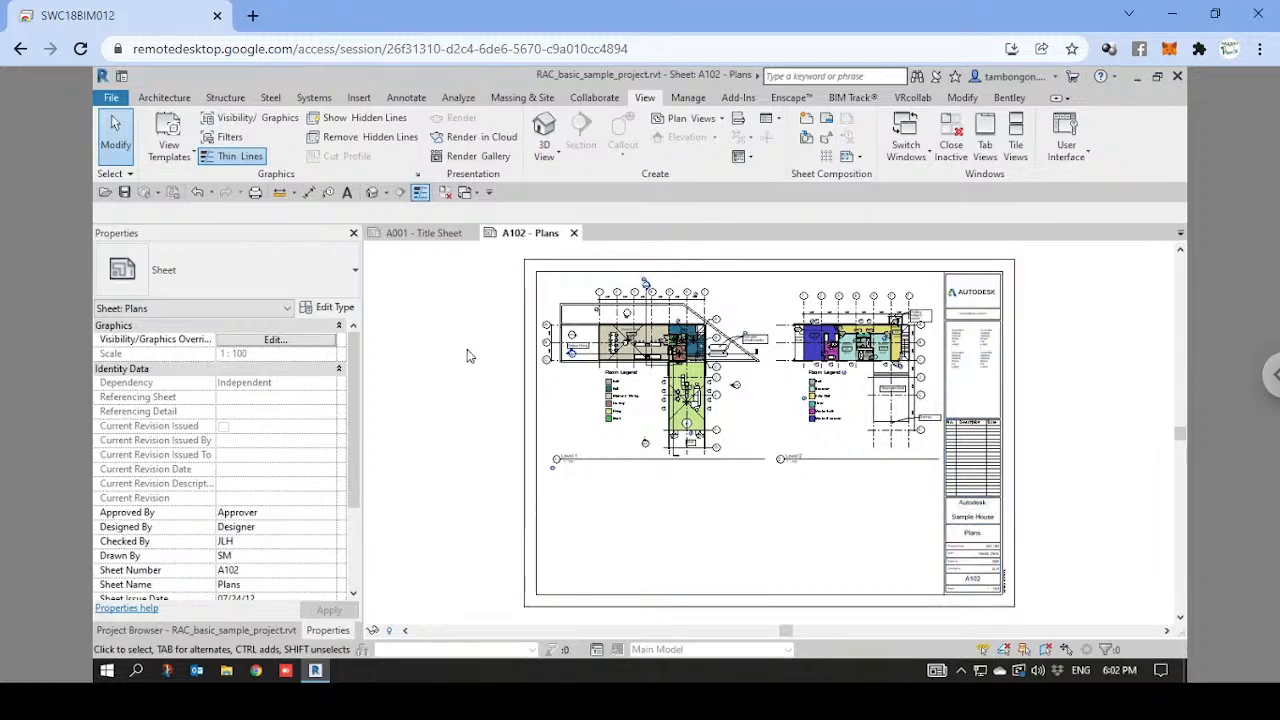
Activate the Level 2 floor plan viewport on the Plans sheet for editing in place.
mouse_move(315, 670)
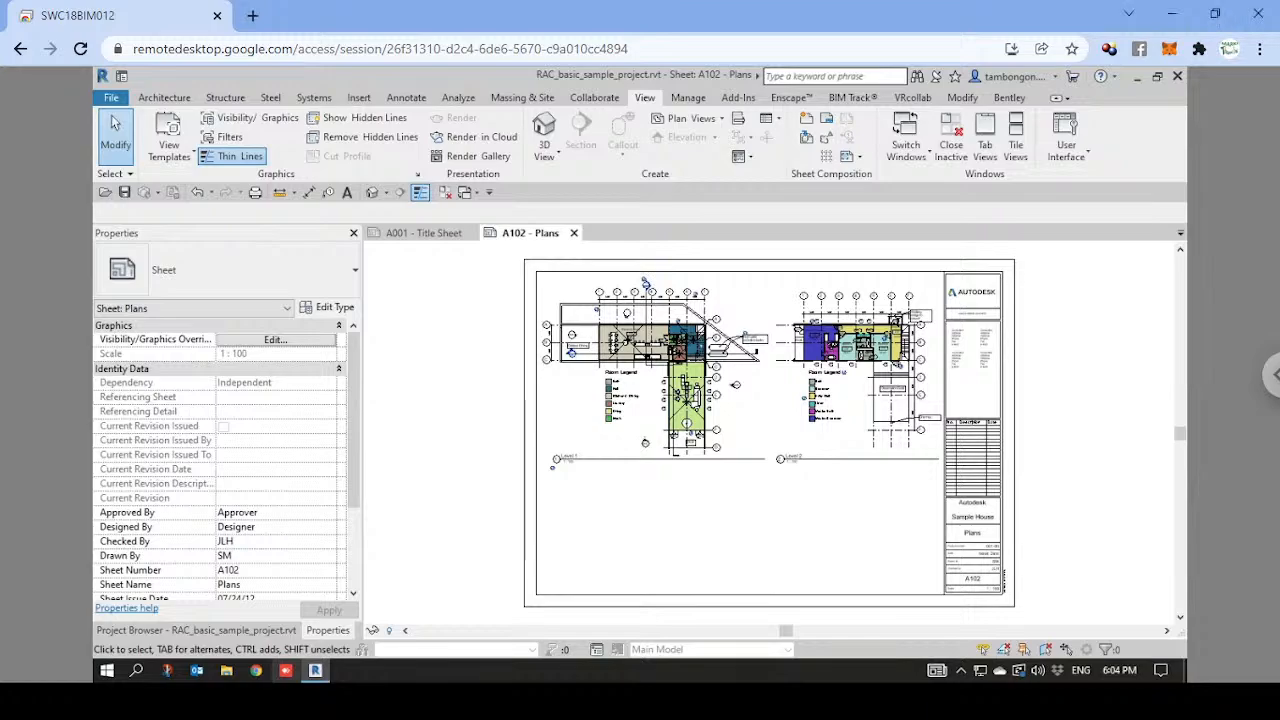
middle_drag(697, 420, 669, 424)
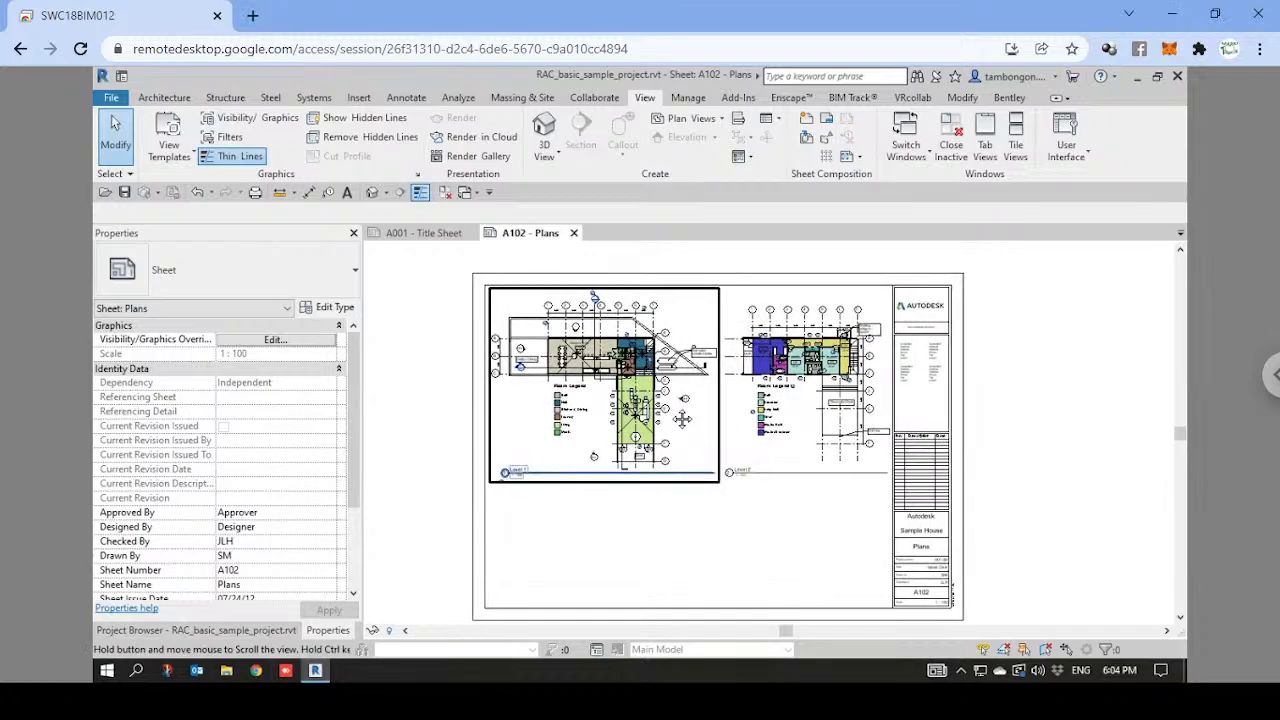
scroll(845, 340, up, 5)
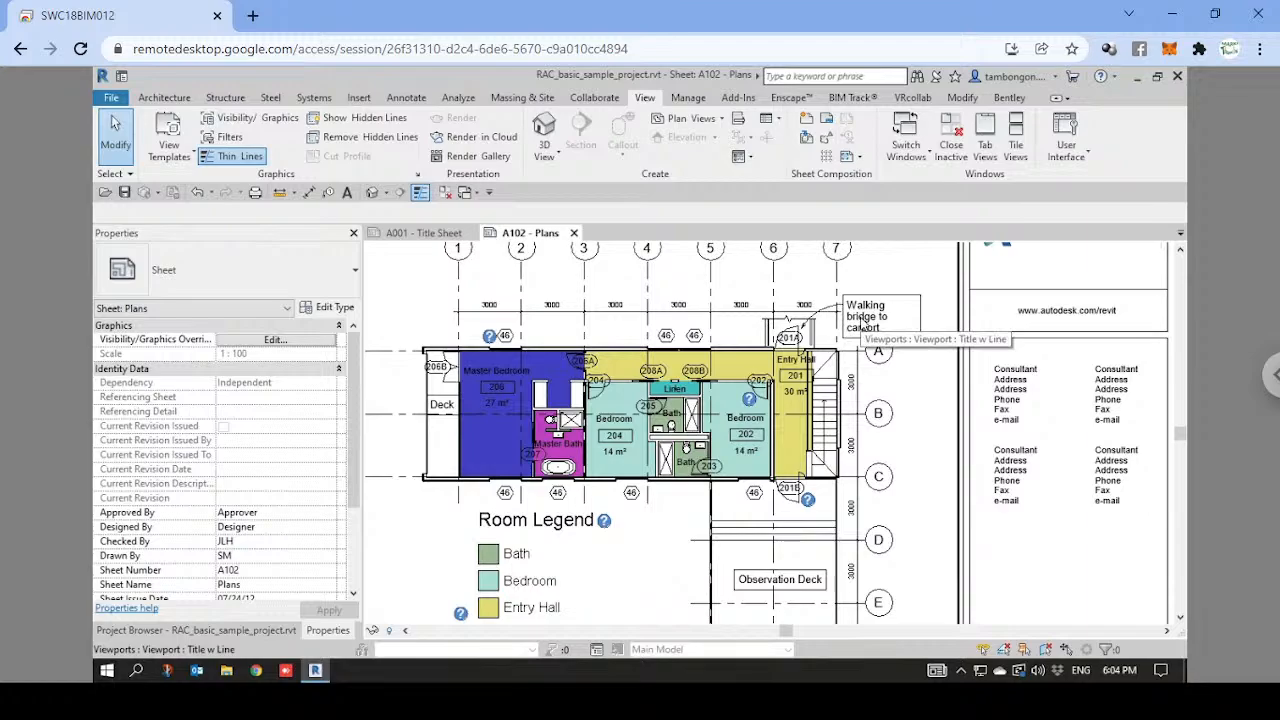
double_click(858, 326)
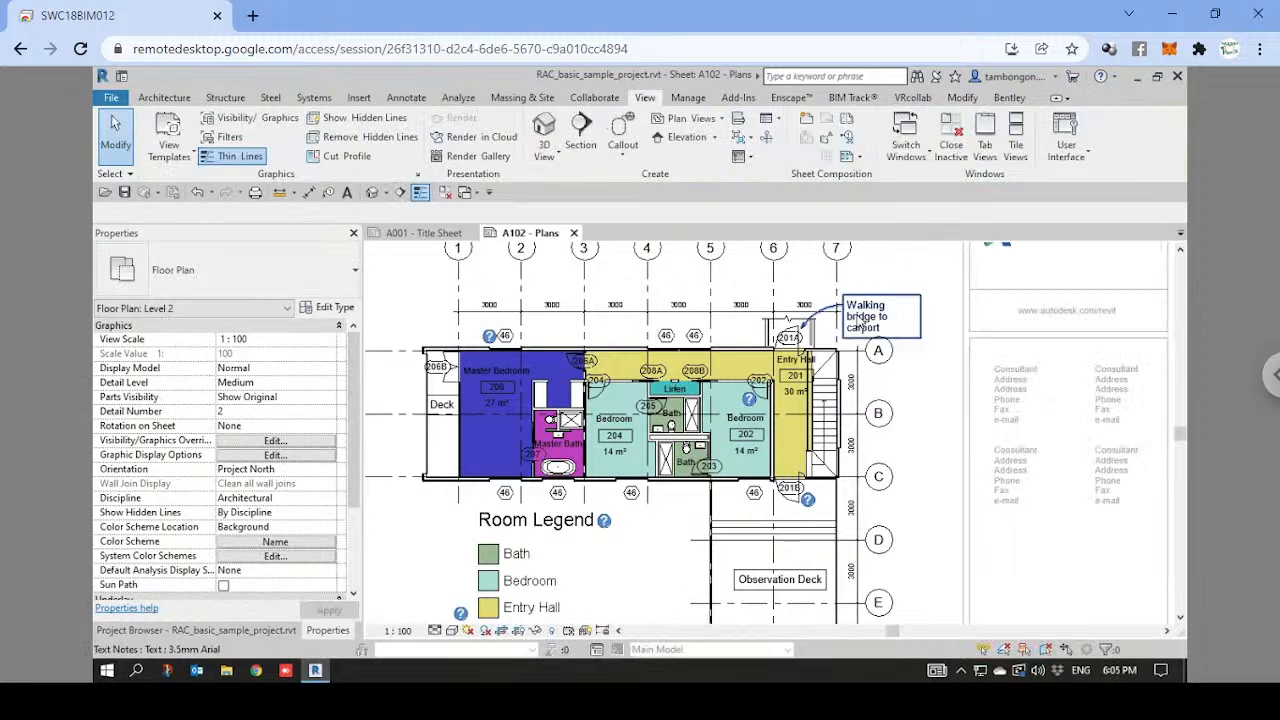
Turn off arc leaders for the "Walking bridge to carport" note and move its leader elbow level with the note's first line.
click(860, 322)
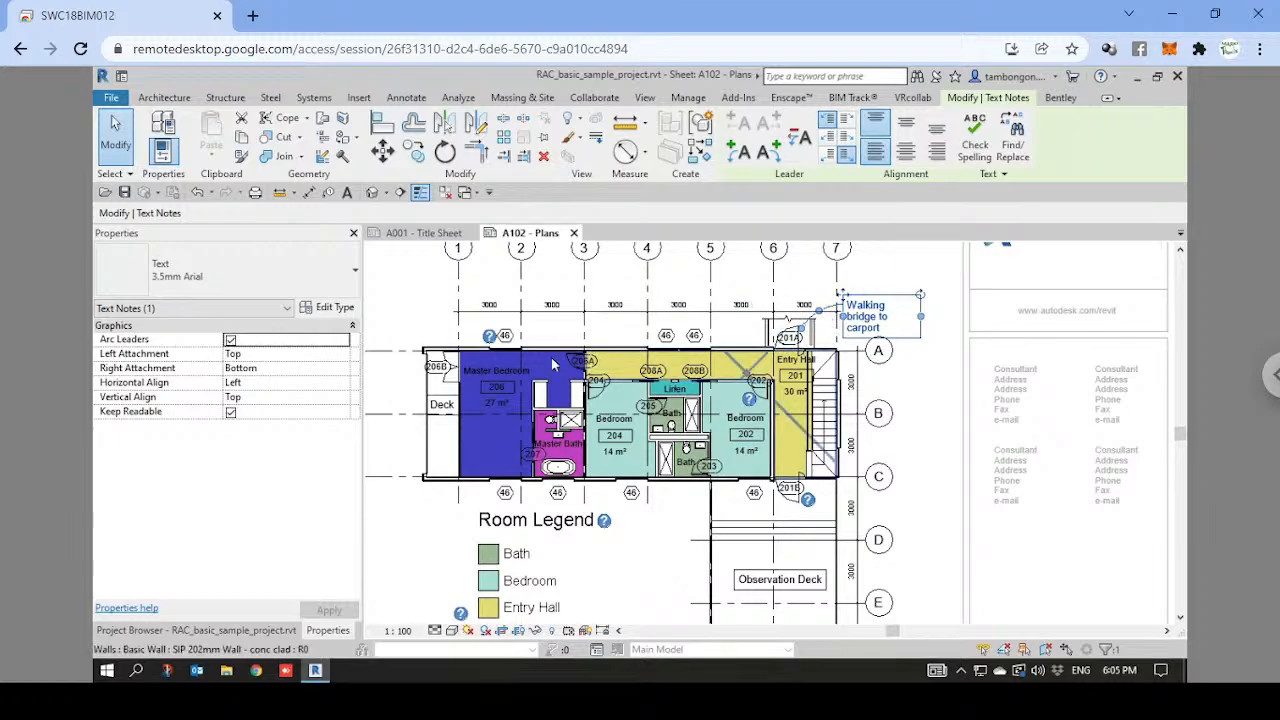
click(231, 341)
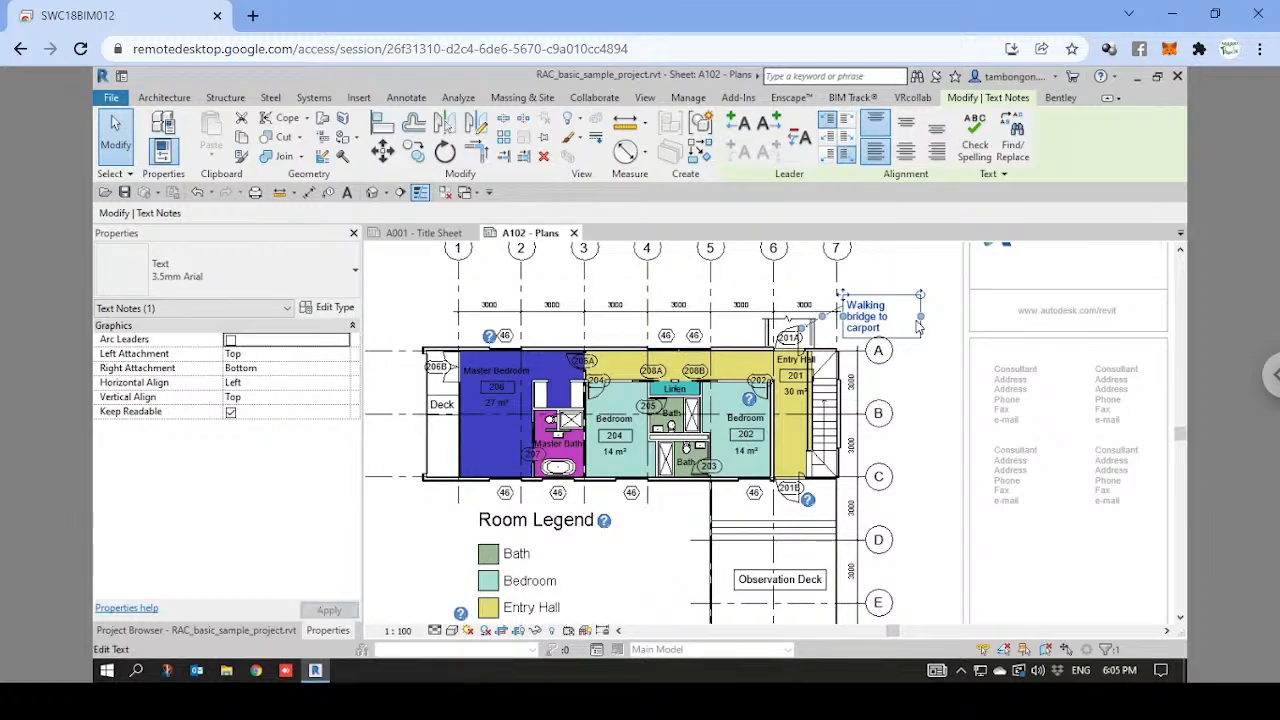
scroll(869, 317, up, 3)
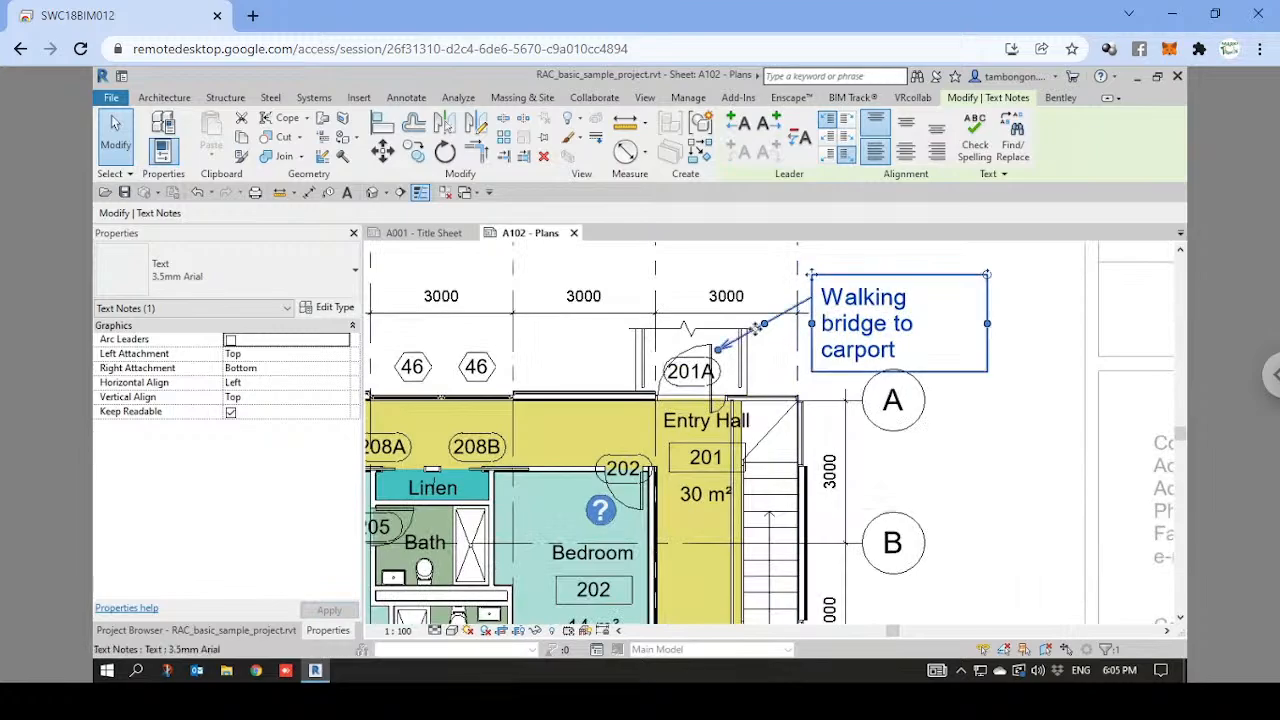
drag(764, 328, 764, 297)
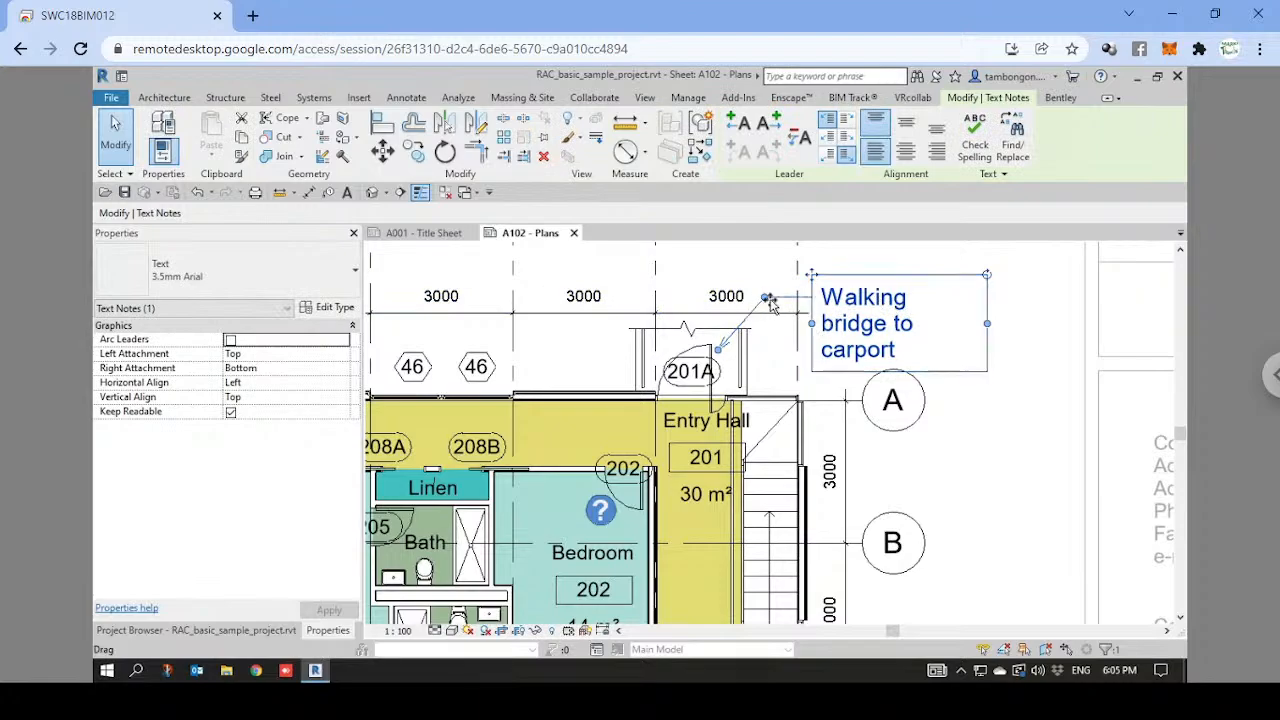
drag(768, 299, 781, 297)
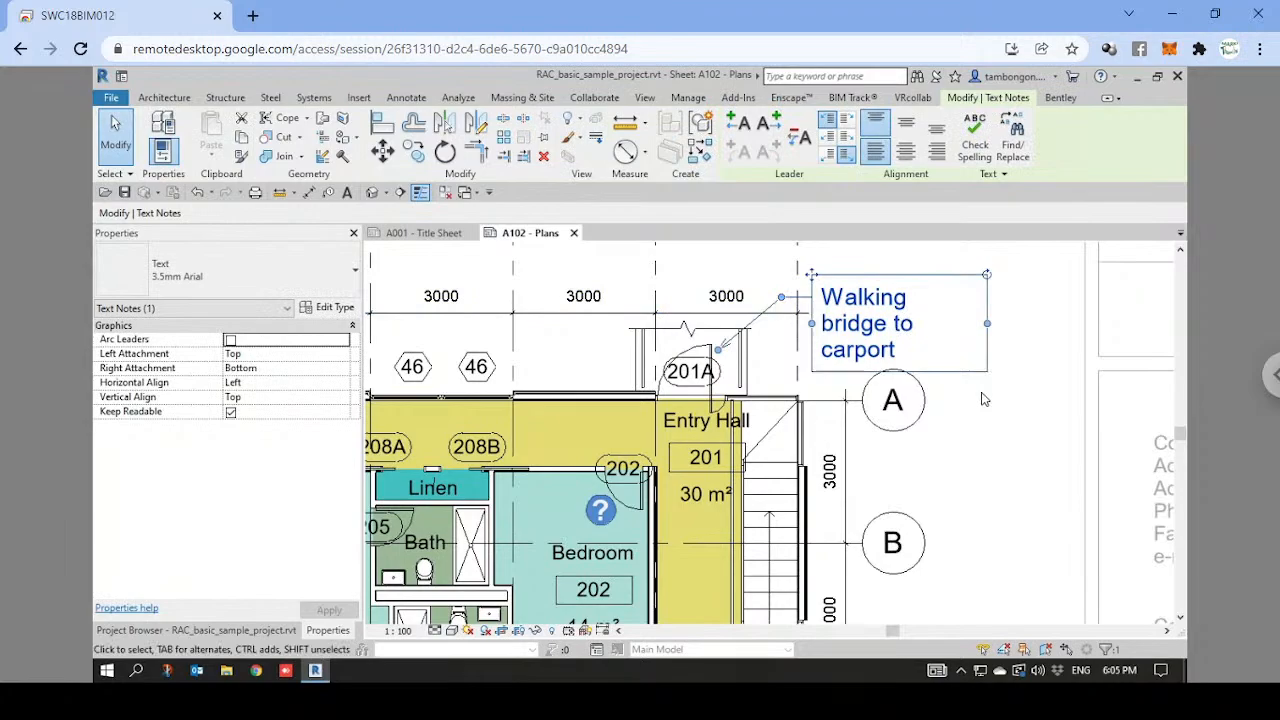
scroll(995, 404, down, 2)
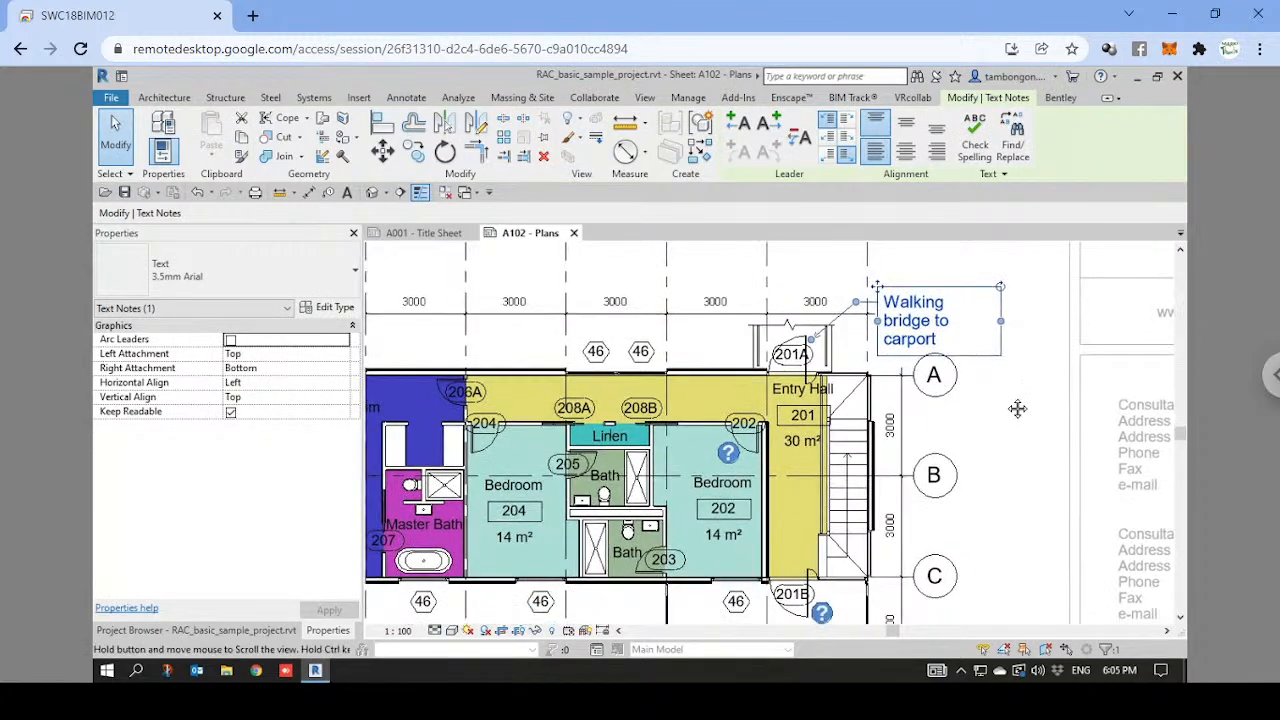
middle_drag(995, 429, 1007, 405)
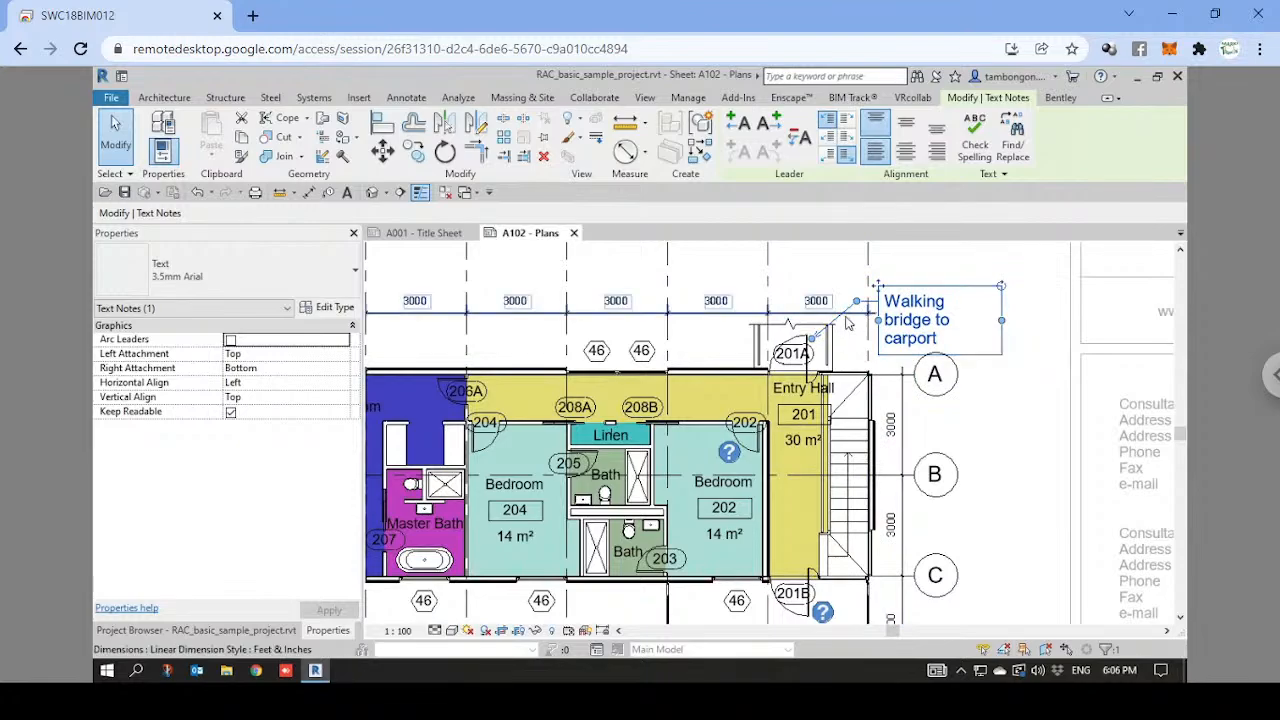
scroll(870, 355, down, 1)
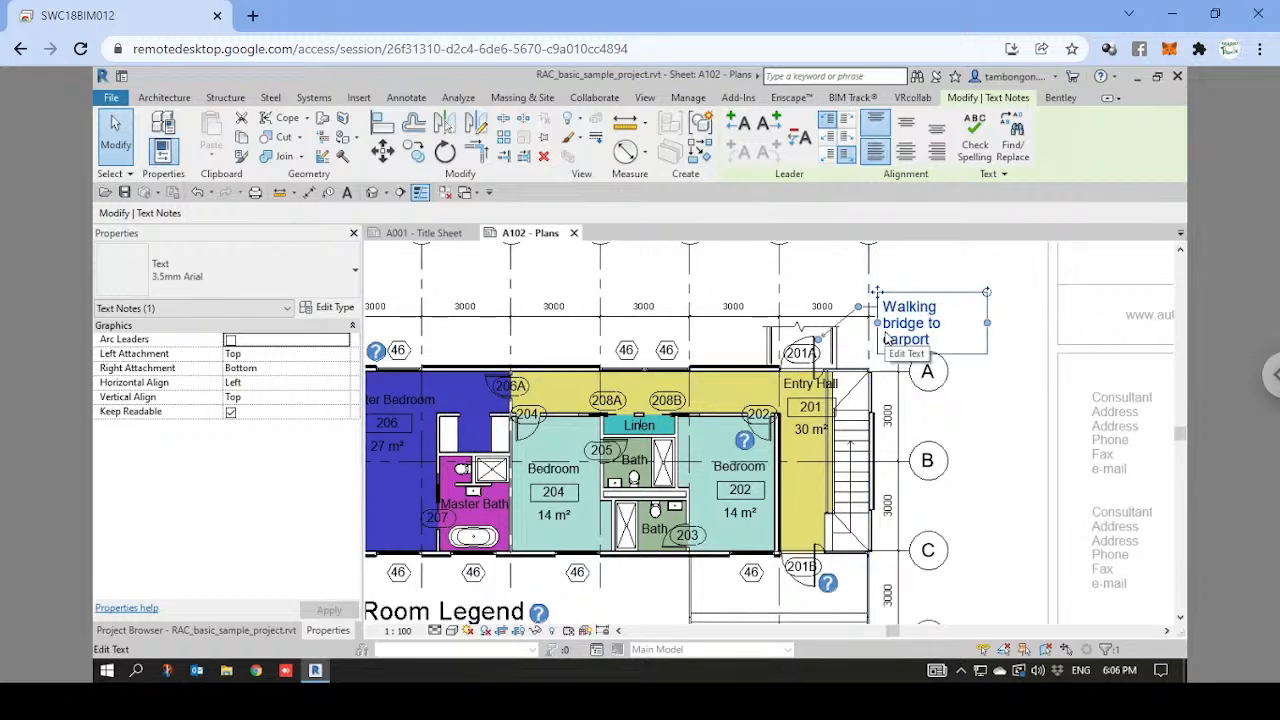
Turn arc leaders back on for the "Walking bridge to carport" note and deselect it.
click(988, 420)
click(902, 322)
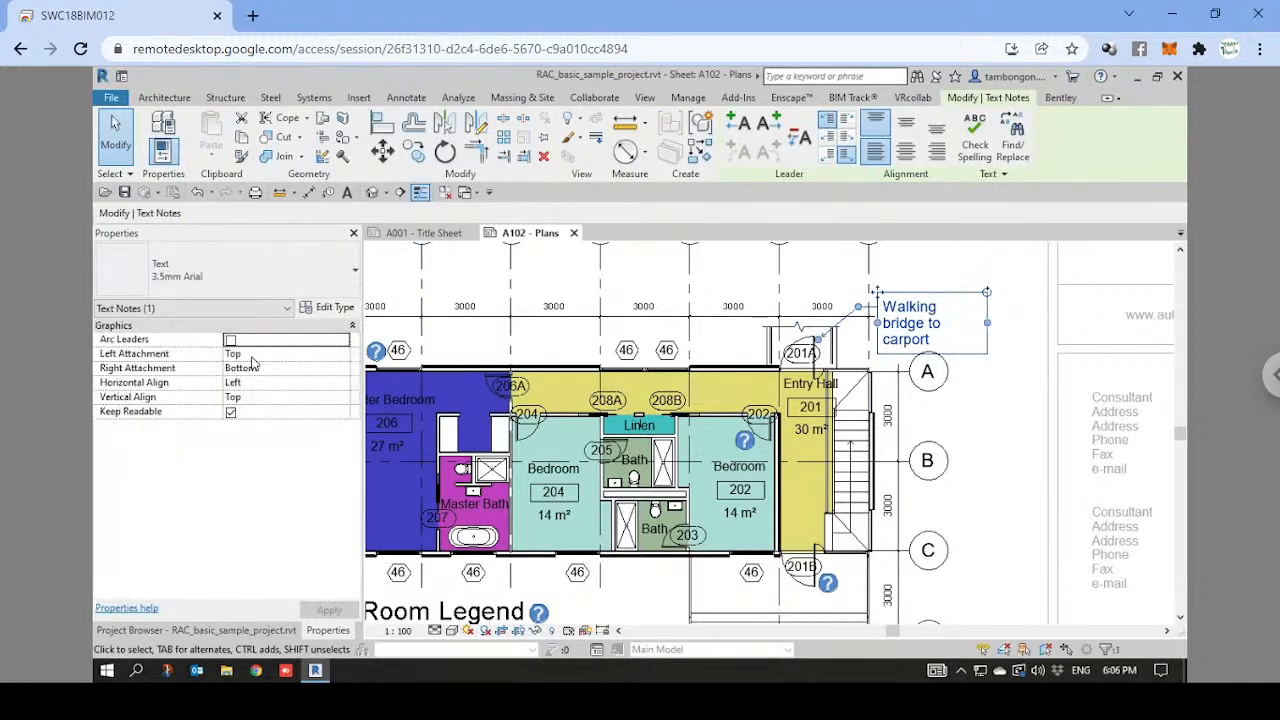
click(231, 341)
click(994, 400)
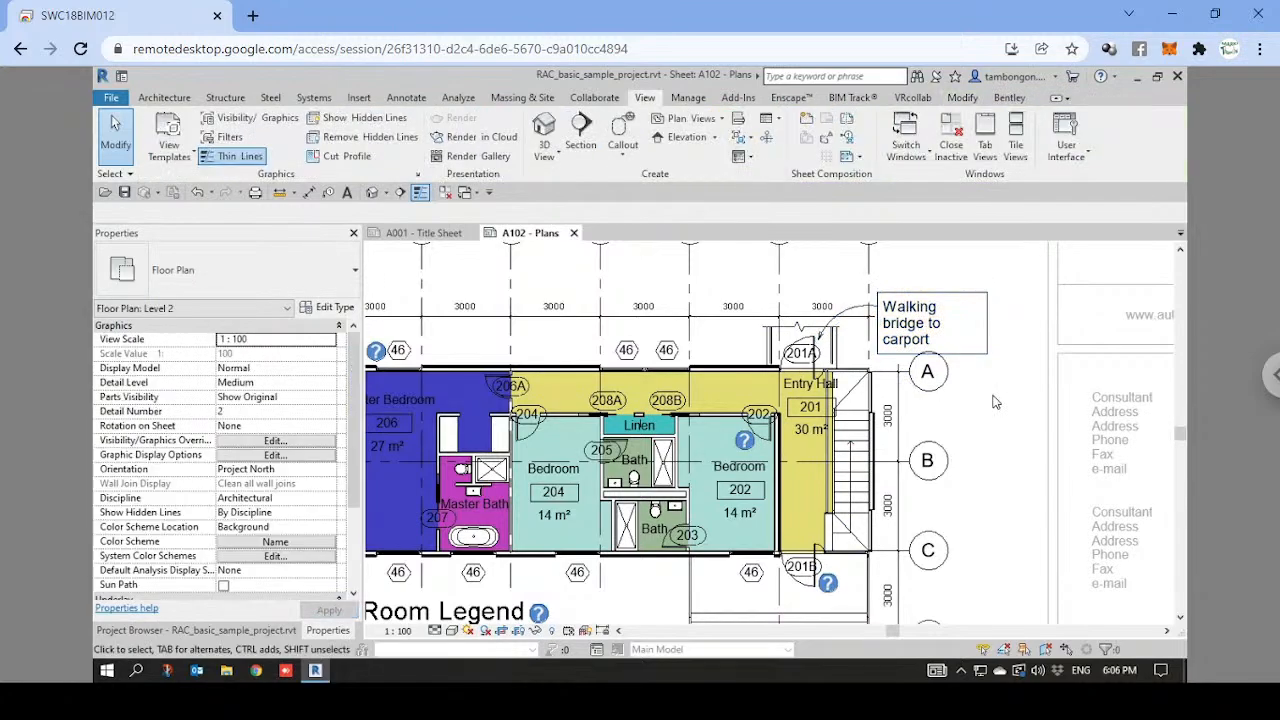
Turn on the leader line for the window tag below Bedroom 202 and move the tag down and to the left of its window.
scroll(966, 387, down, 3)
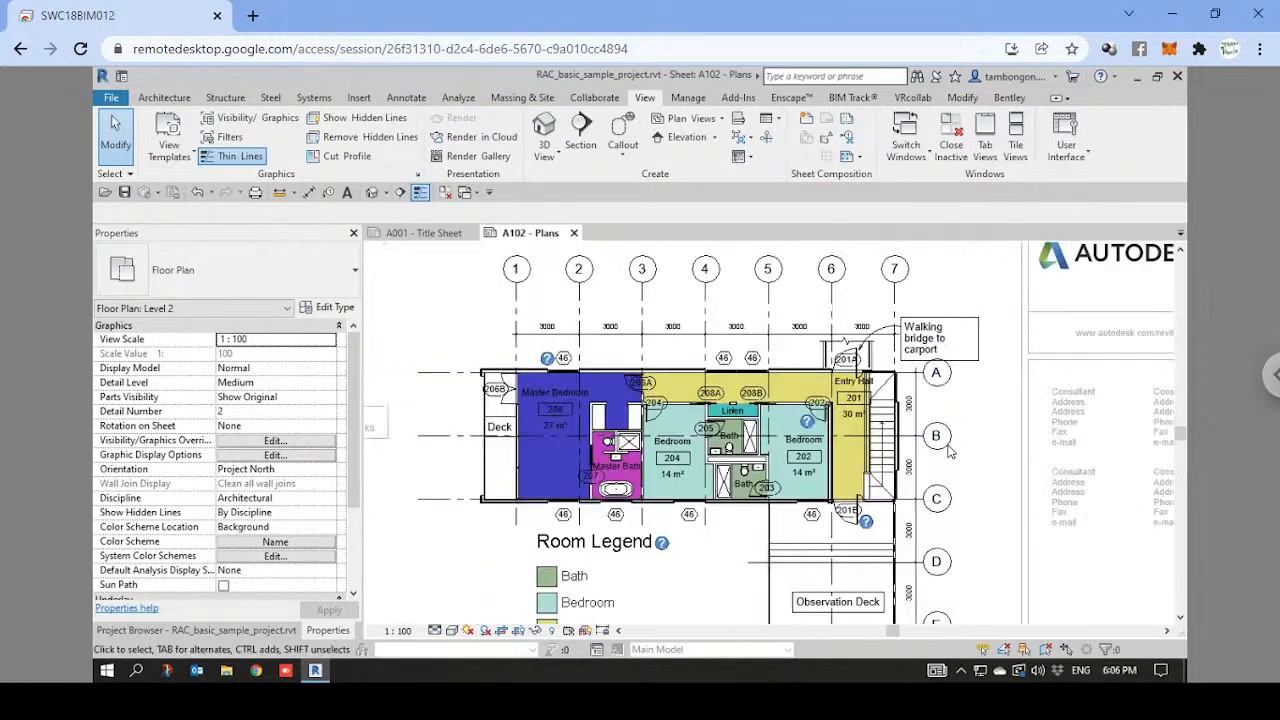
scroll(810, 447, up, 3)
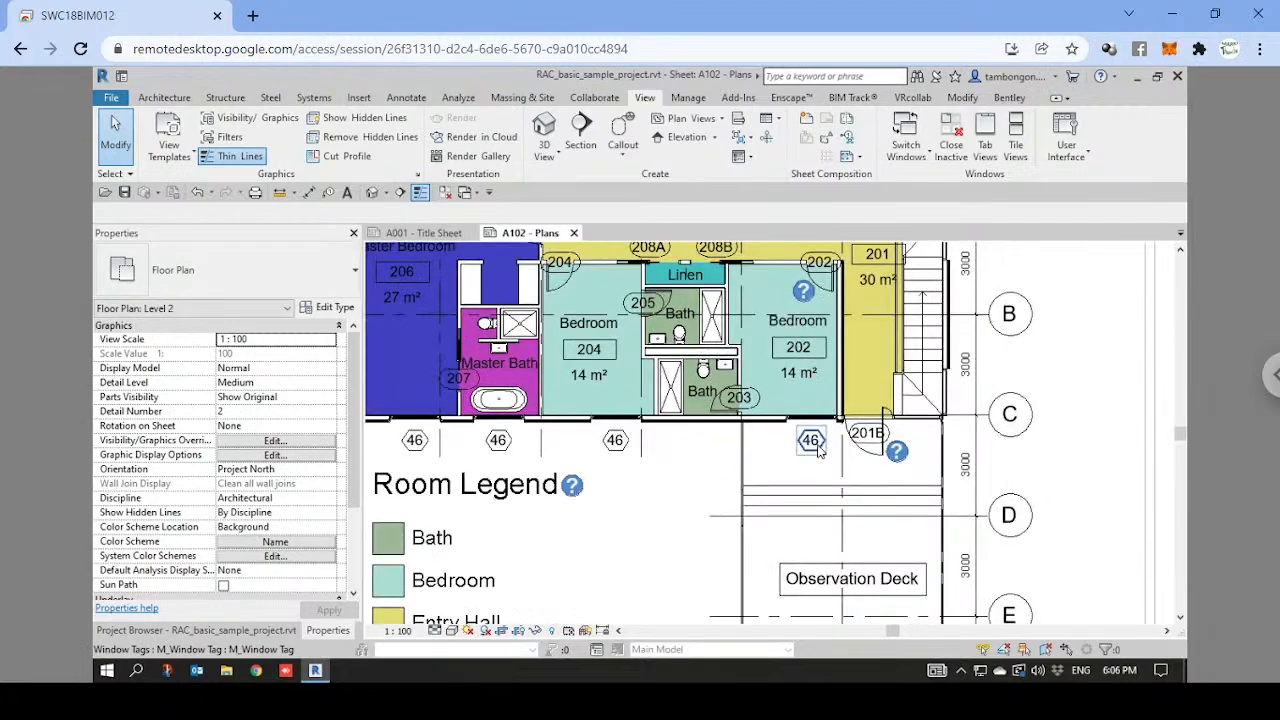
click(810, 441)
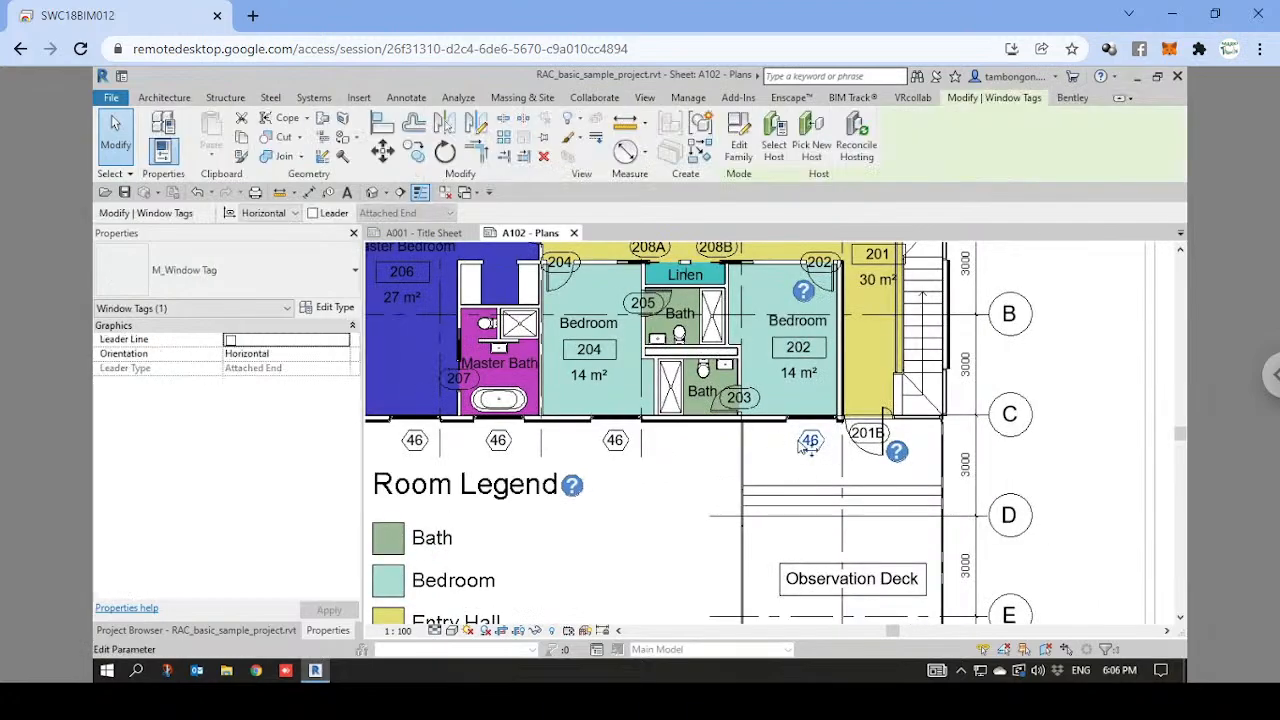
click(229, 341)
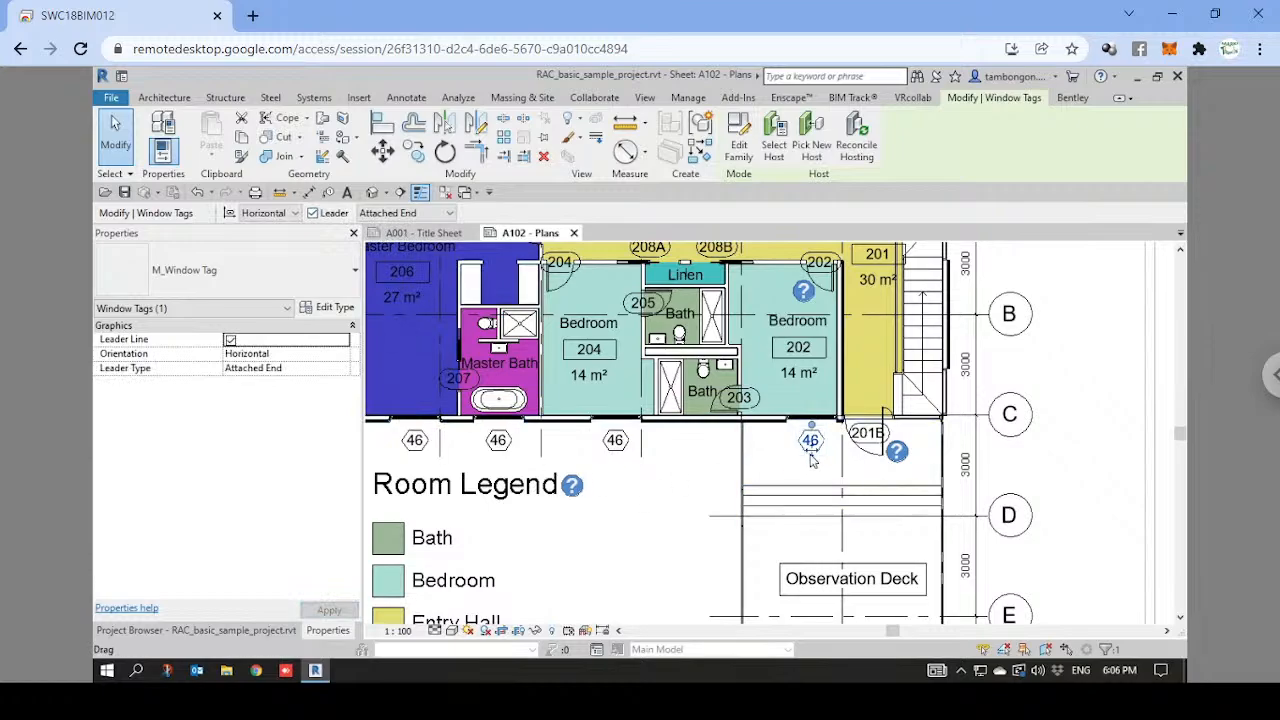
drag(777, 478, 802, 465)
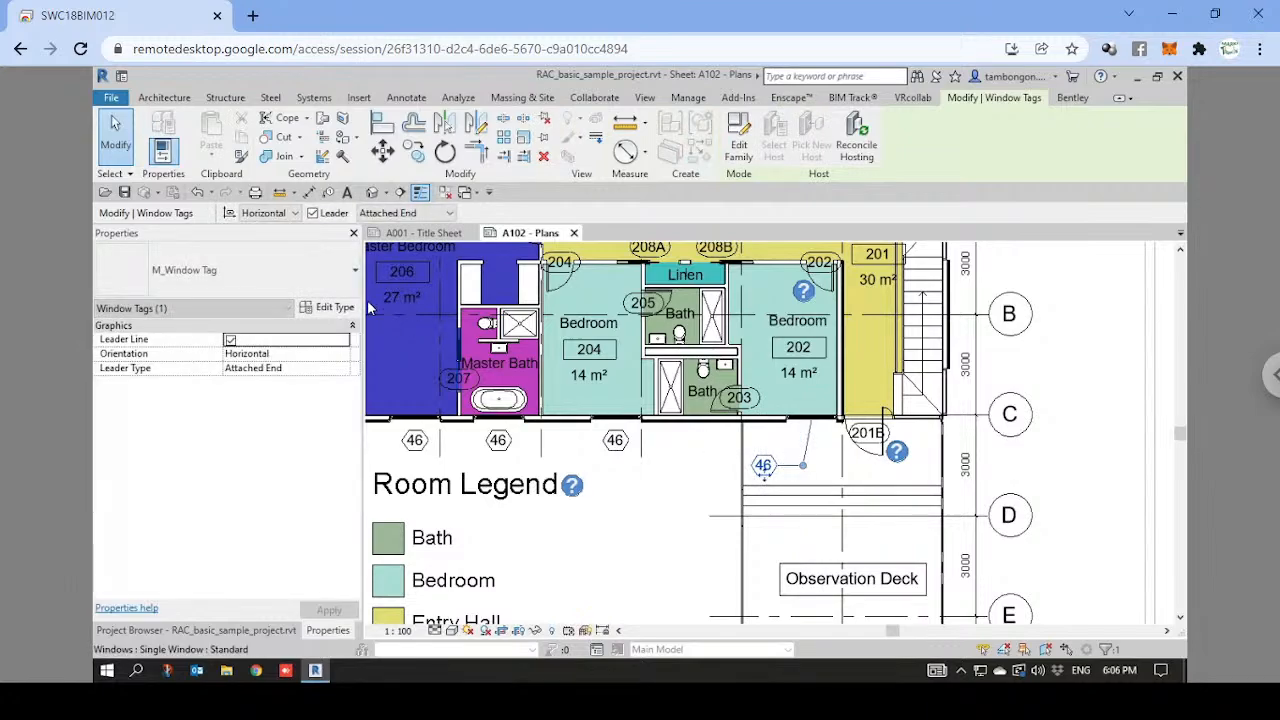
Review the leader arrowhead choices in the window tag's type properties and the tag's leader type setting.
click(335, 308)
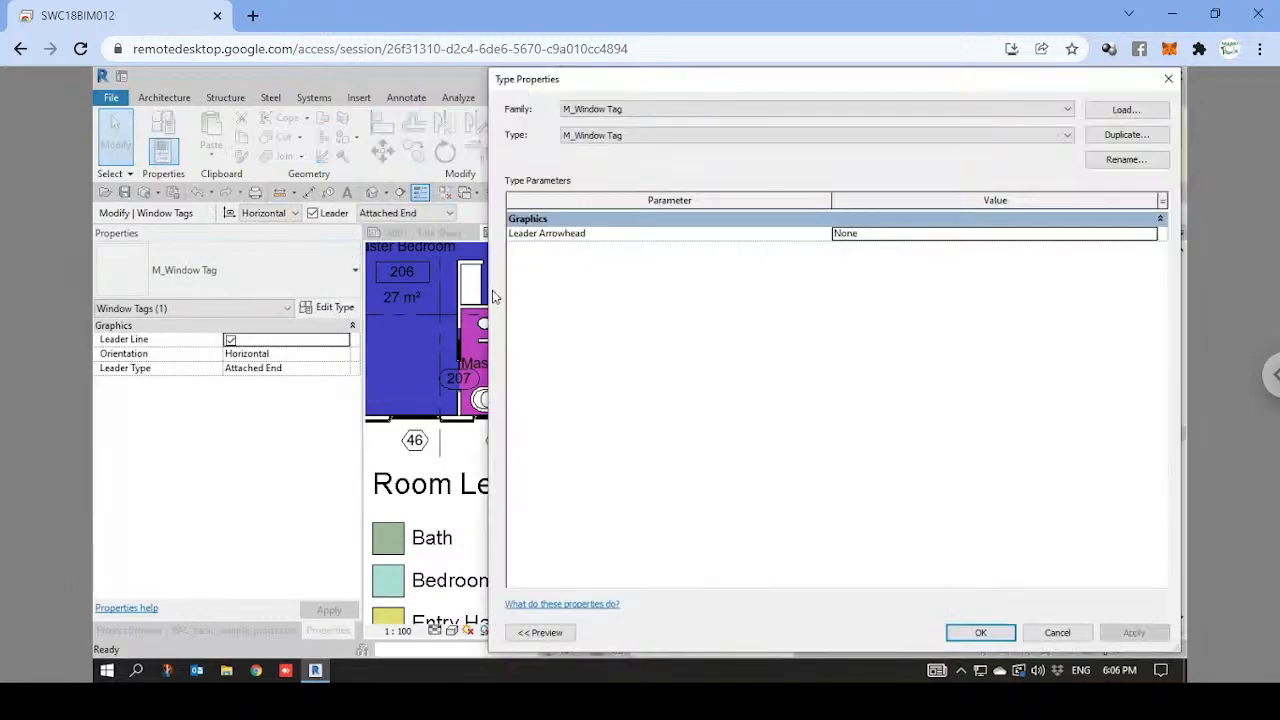
click(1152, 237)
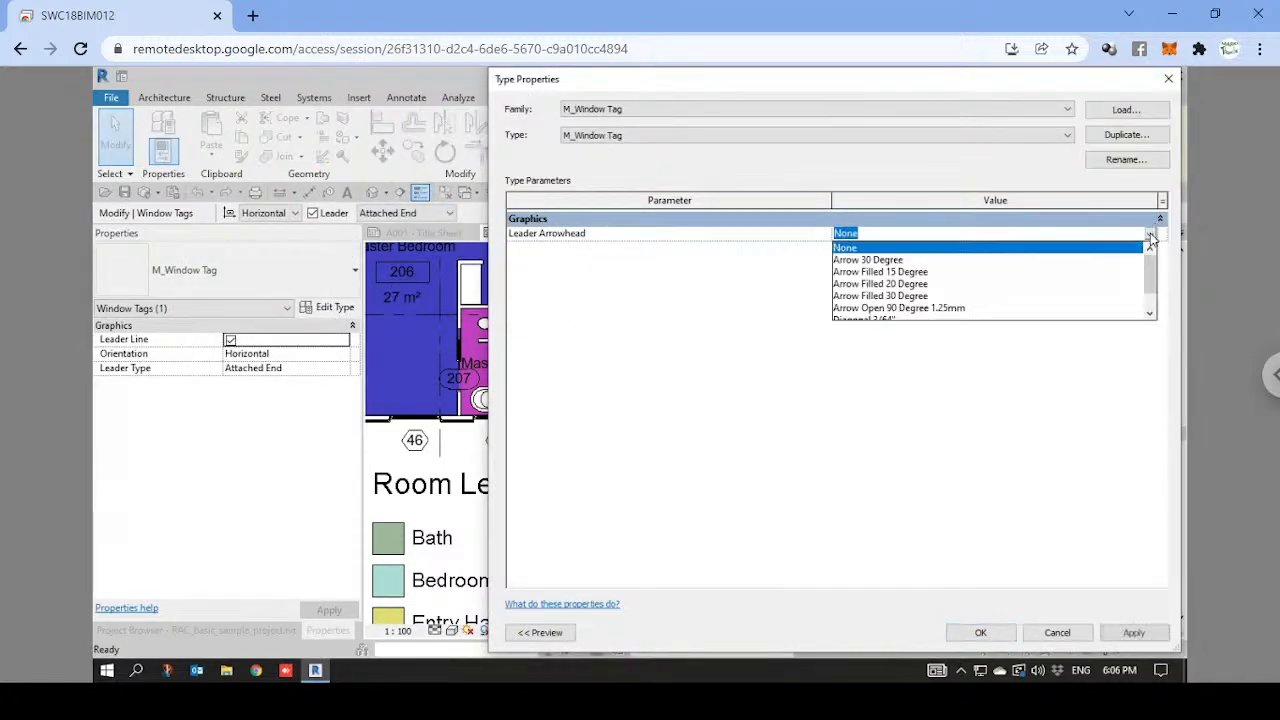
click(1151, 232)
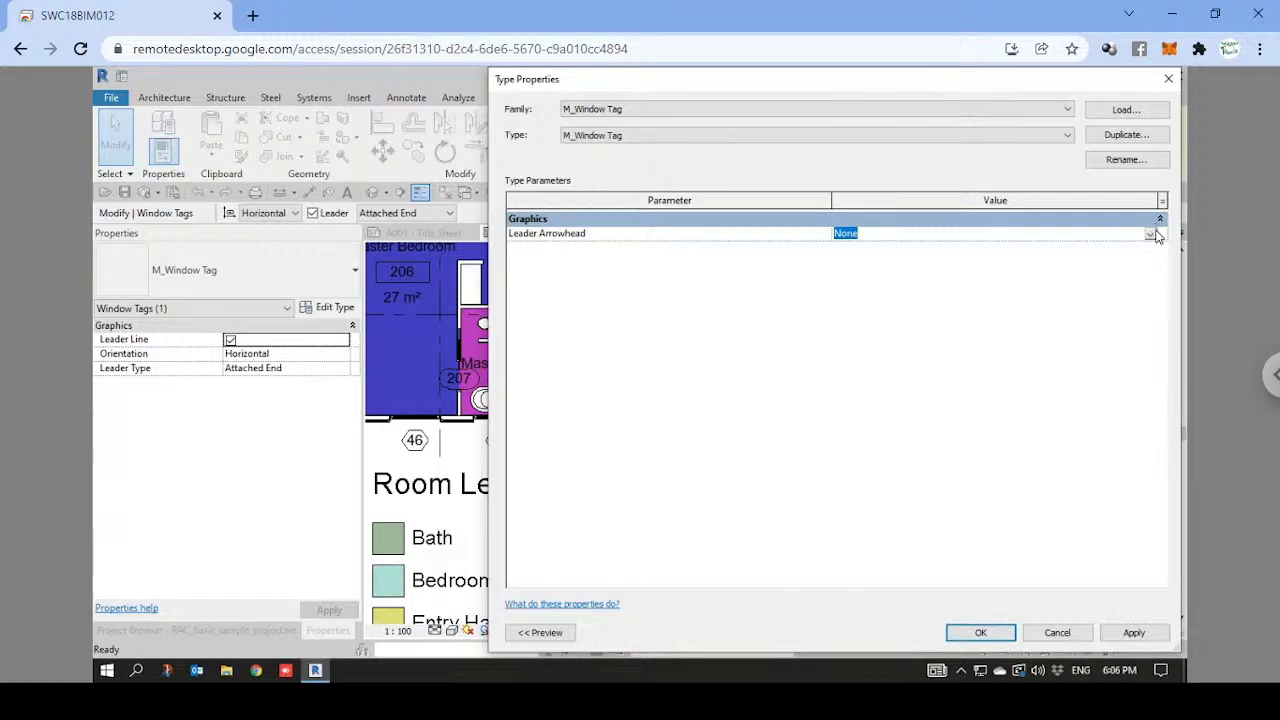
click(980, 633)
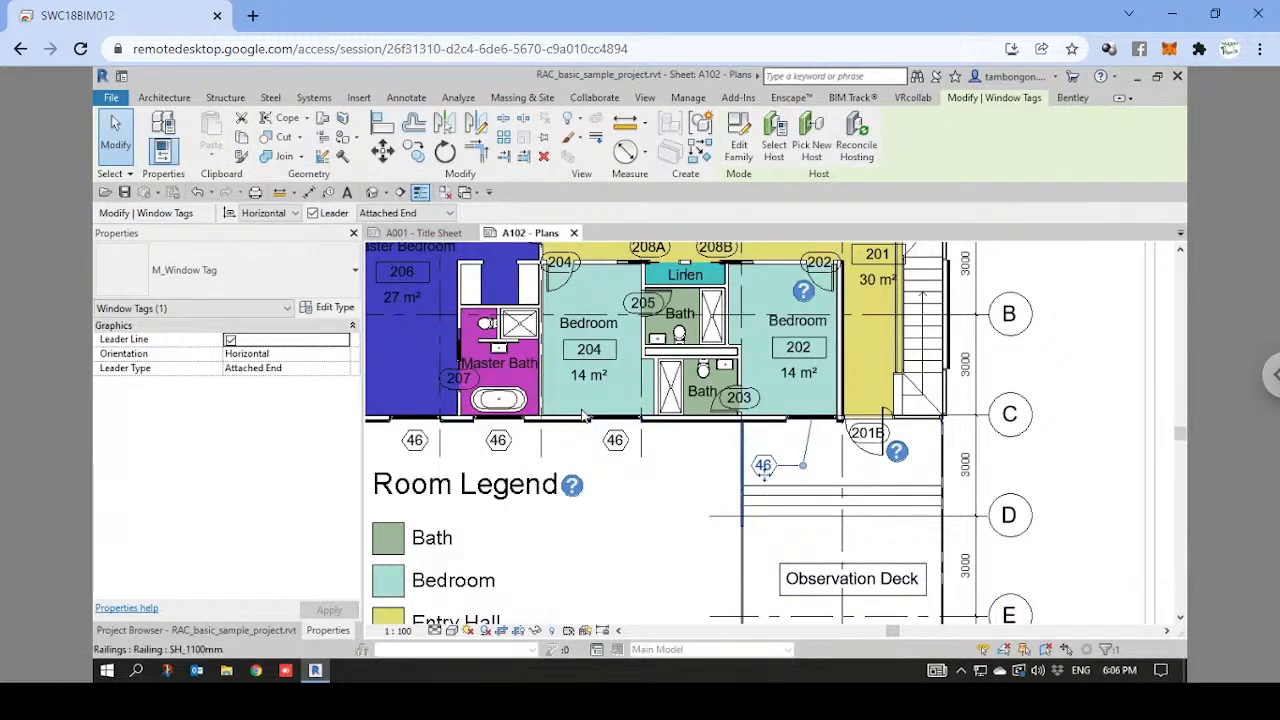
click(338, 370)
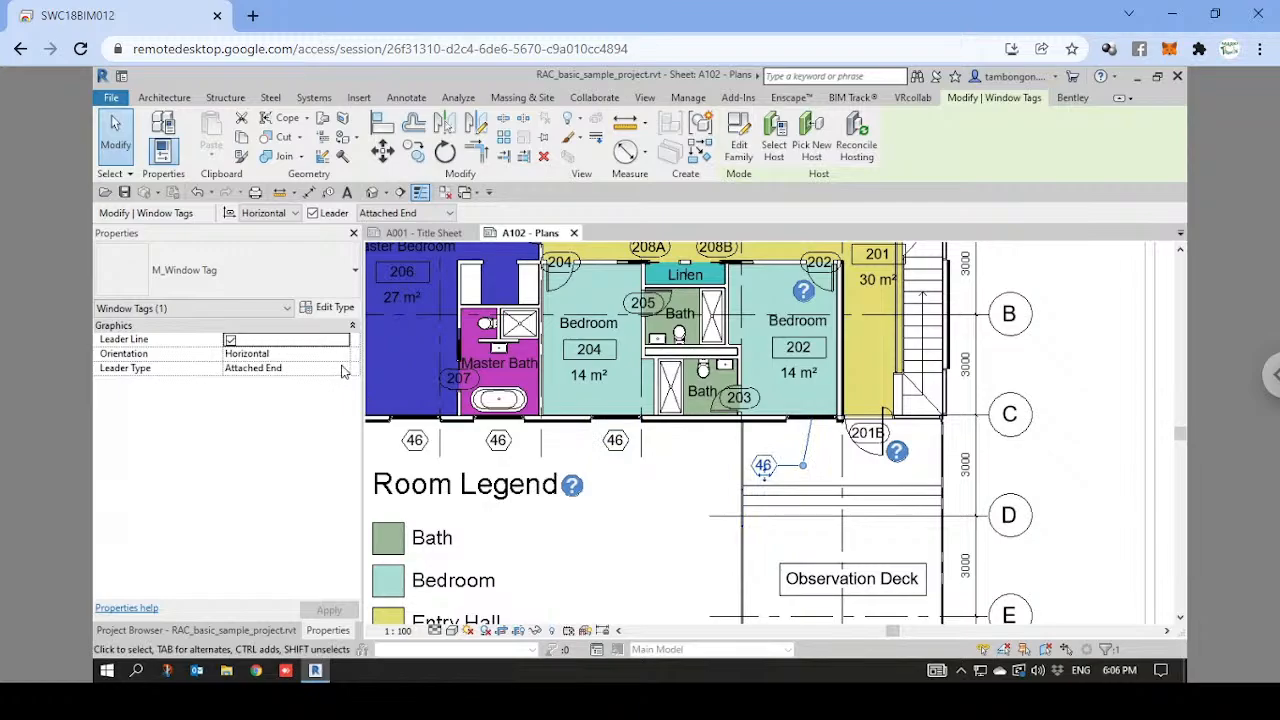
click(343, 370)
click(343, 371)
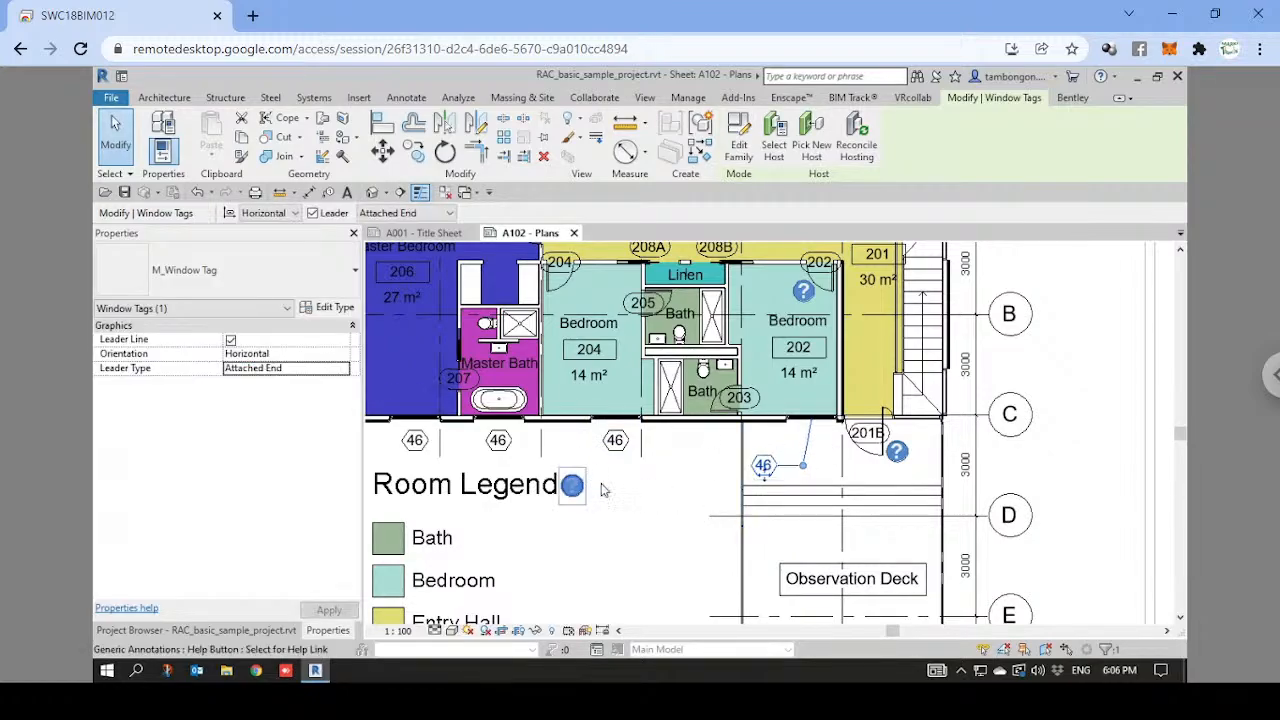
Deactivate the Level 2 view to return to the Plans sheet.
scroll(700, 486, down, 1)
middle_drag(701, 486, 726, 443)
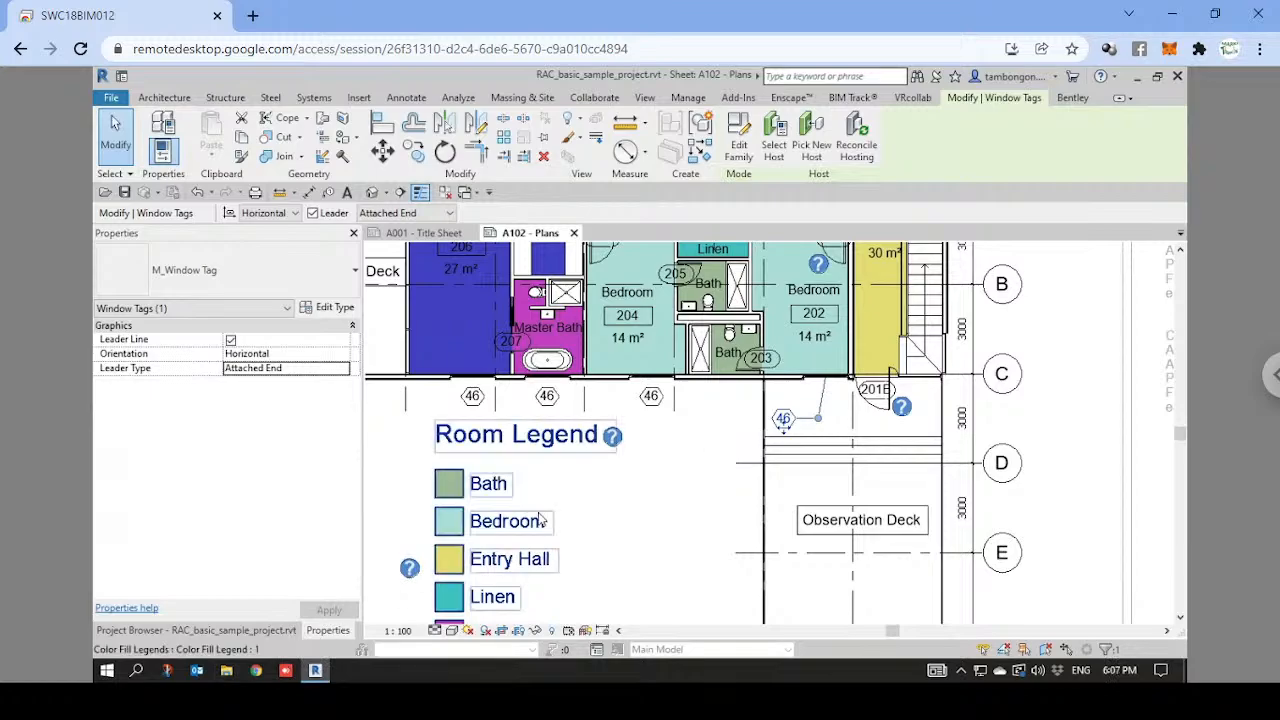
scroll(611, 473, down, 1)
scroll(640, 449, down, 2)
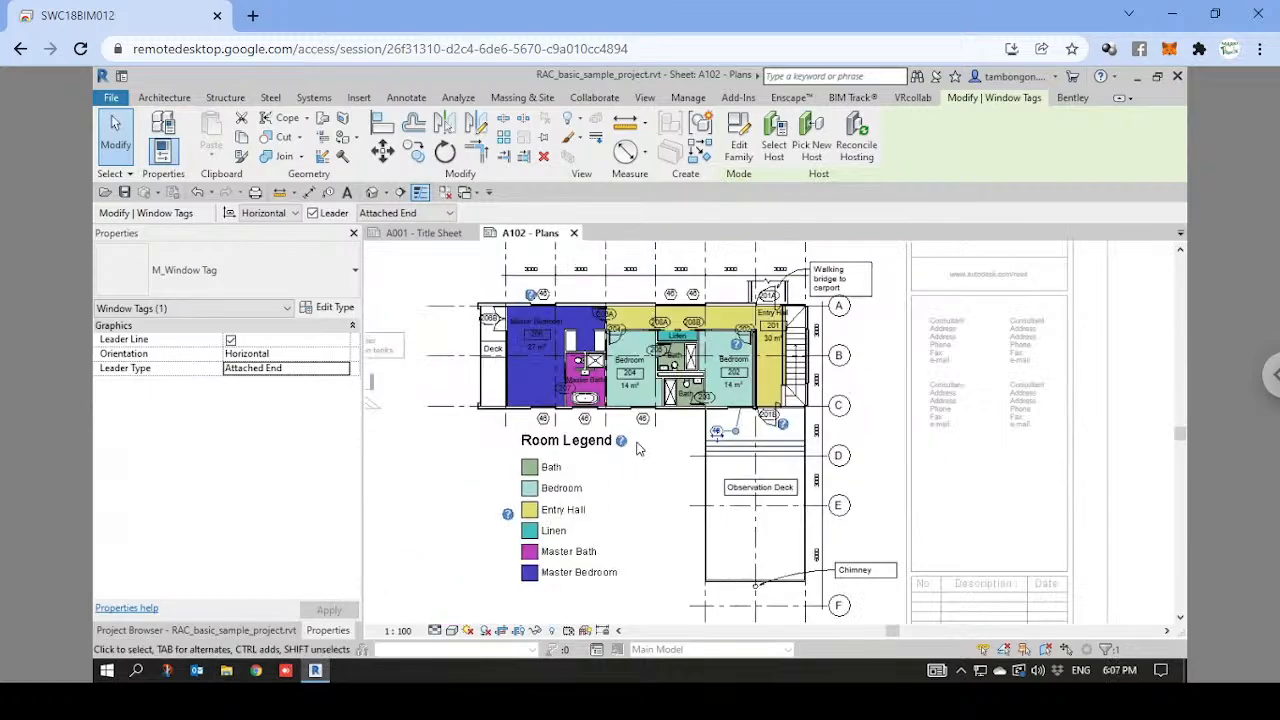
scroll(636, 467, down, 2)
middle_drag(808, 419, 937, 405)
double_click(1134, 376)
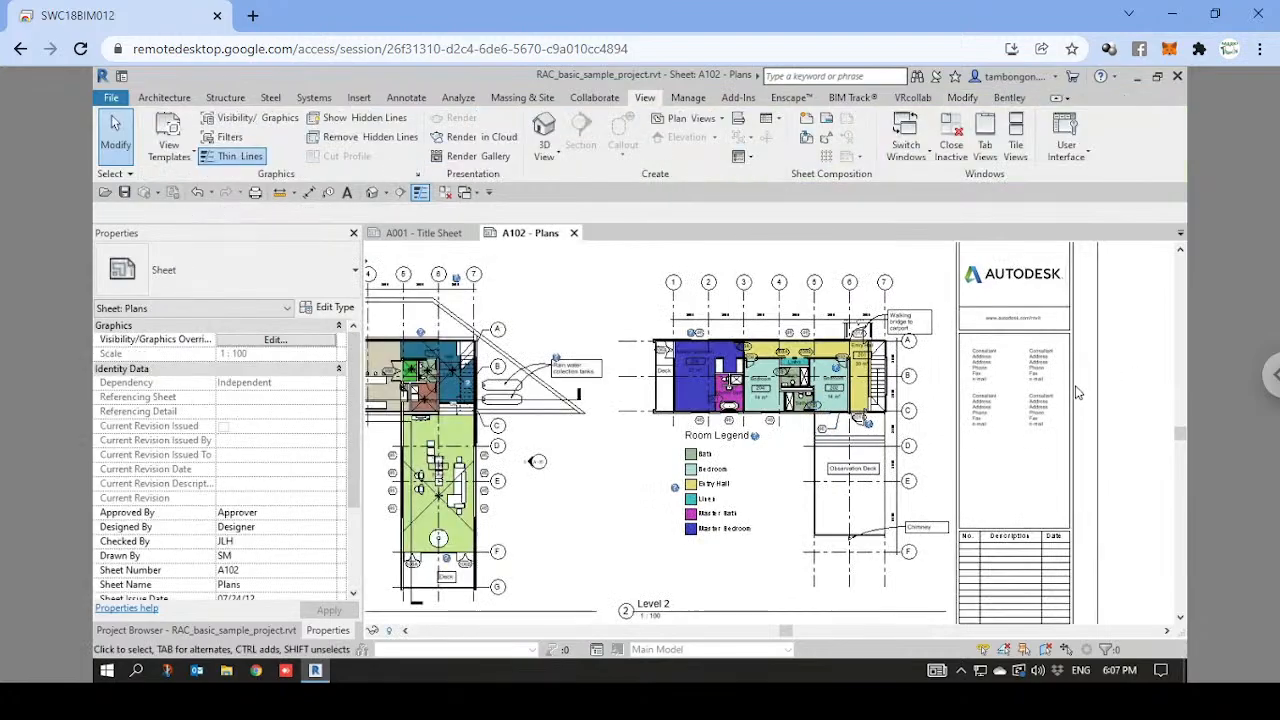
Select the Level 2 viewport and examine the annotations of the Level 2 and Level 1 plans on the sheet.
middle_drag(744, 404, 822, 397)
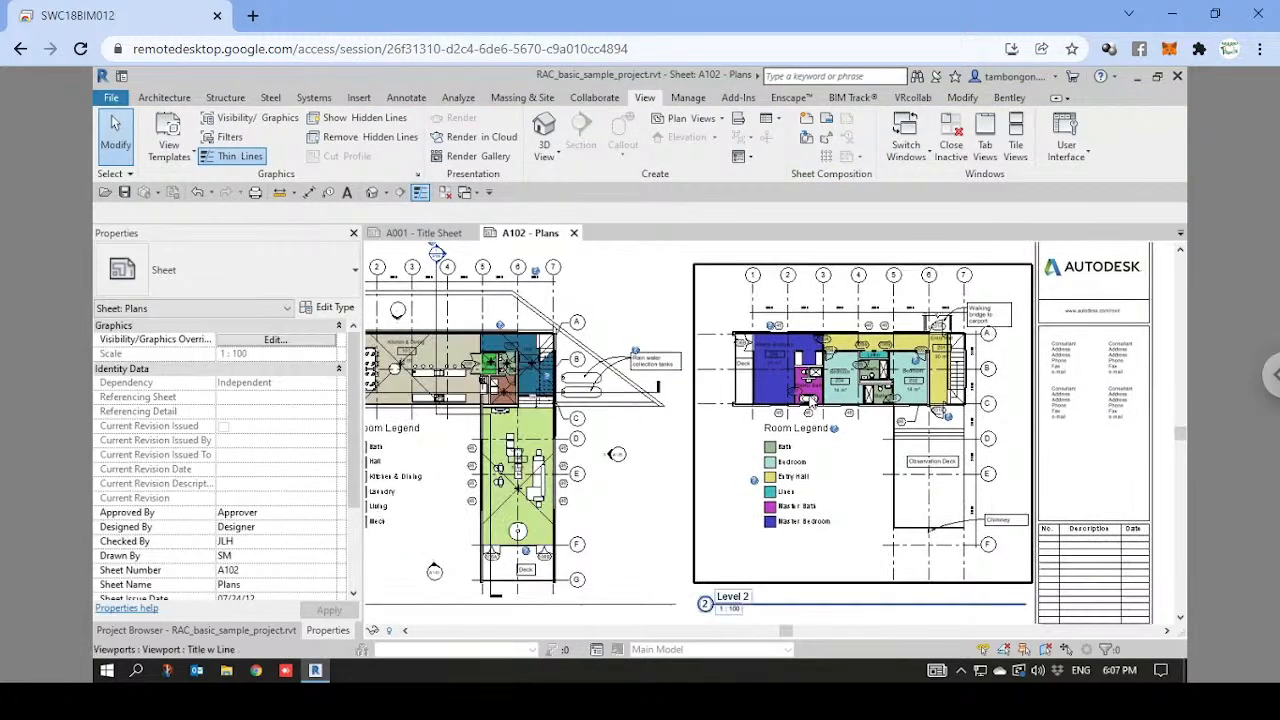
scroll(812, 395, down, 1)
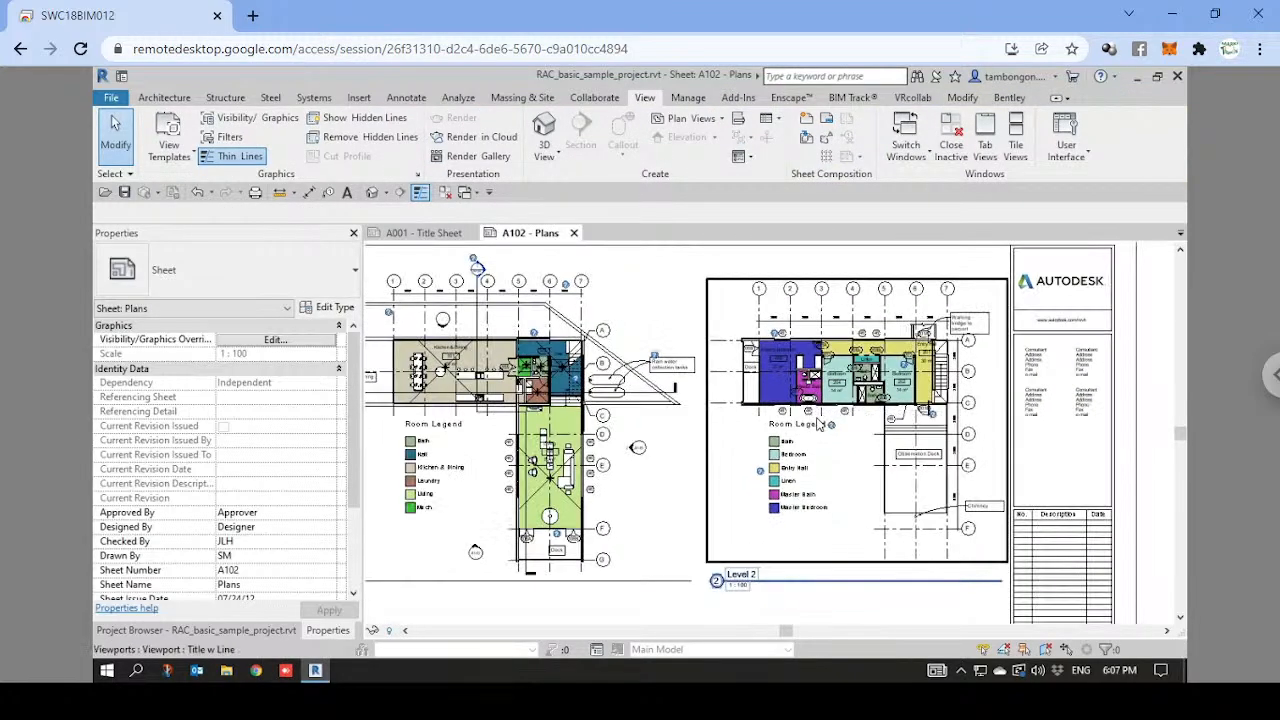
click(840, 420)
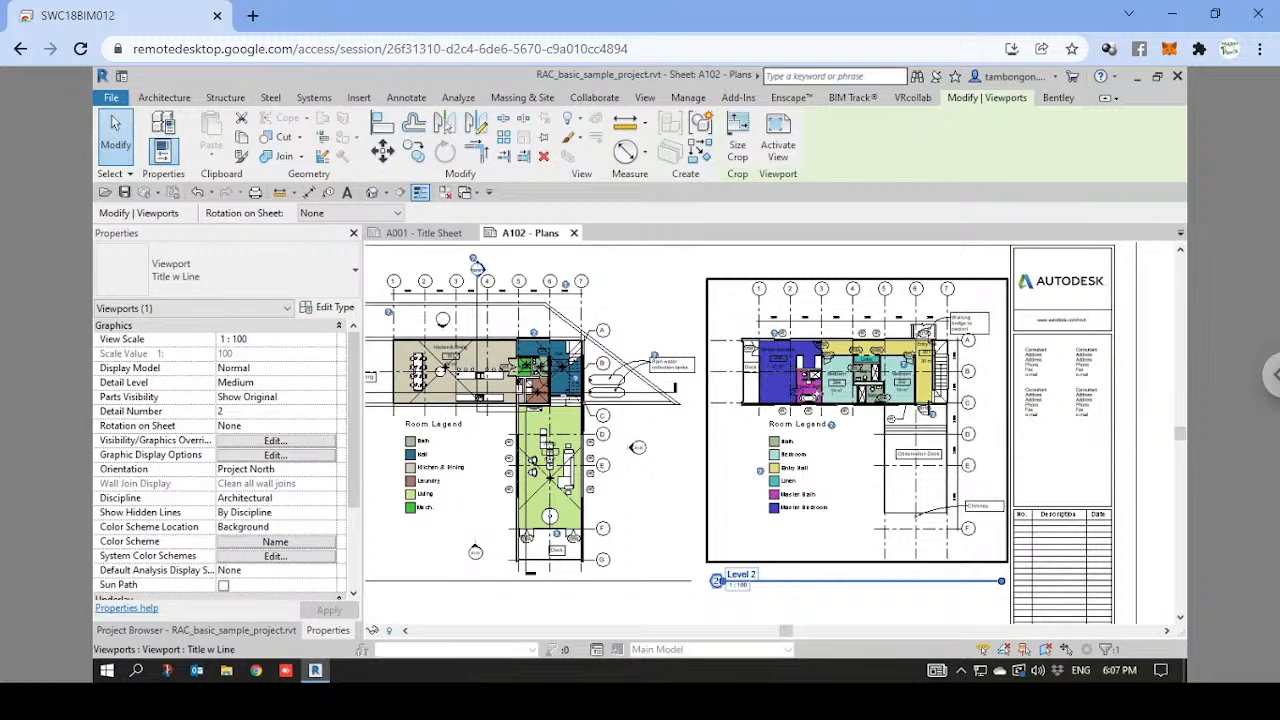
scroll(731, 355, up, 1)
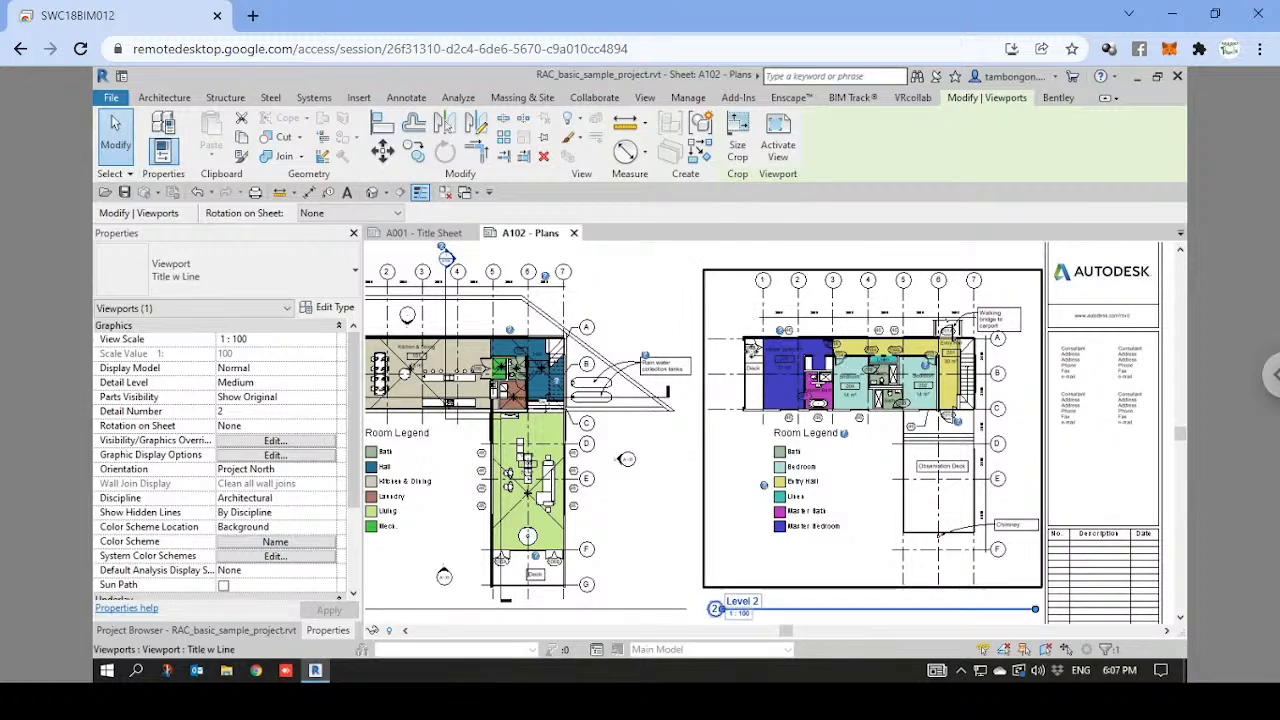
scroll(801, 380, up, 5)
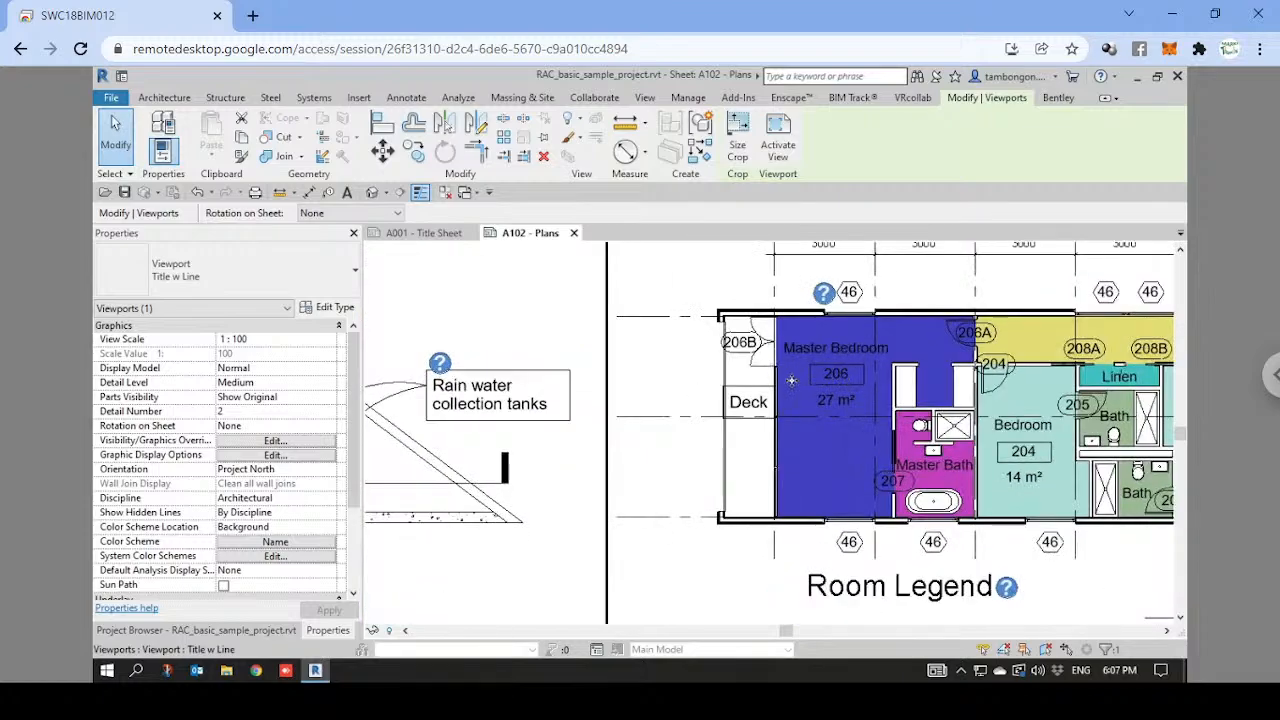
scroll(791, 380, down, 1)
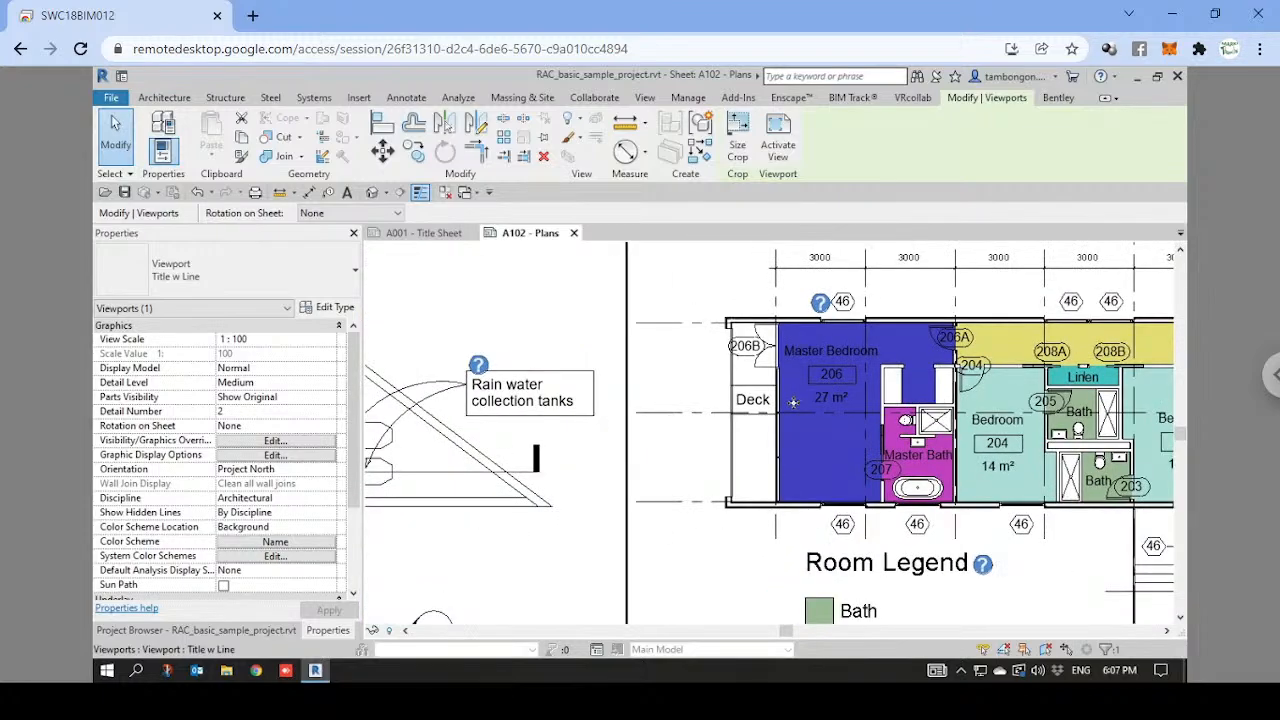
click(891, 367)
scroll(911, 366, down, 2)
middle_drag(755, 375, 1005, 373)
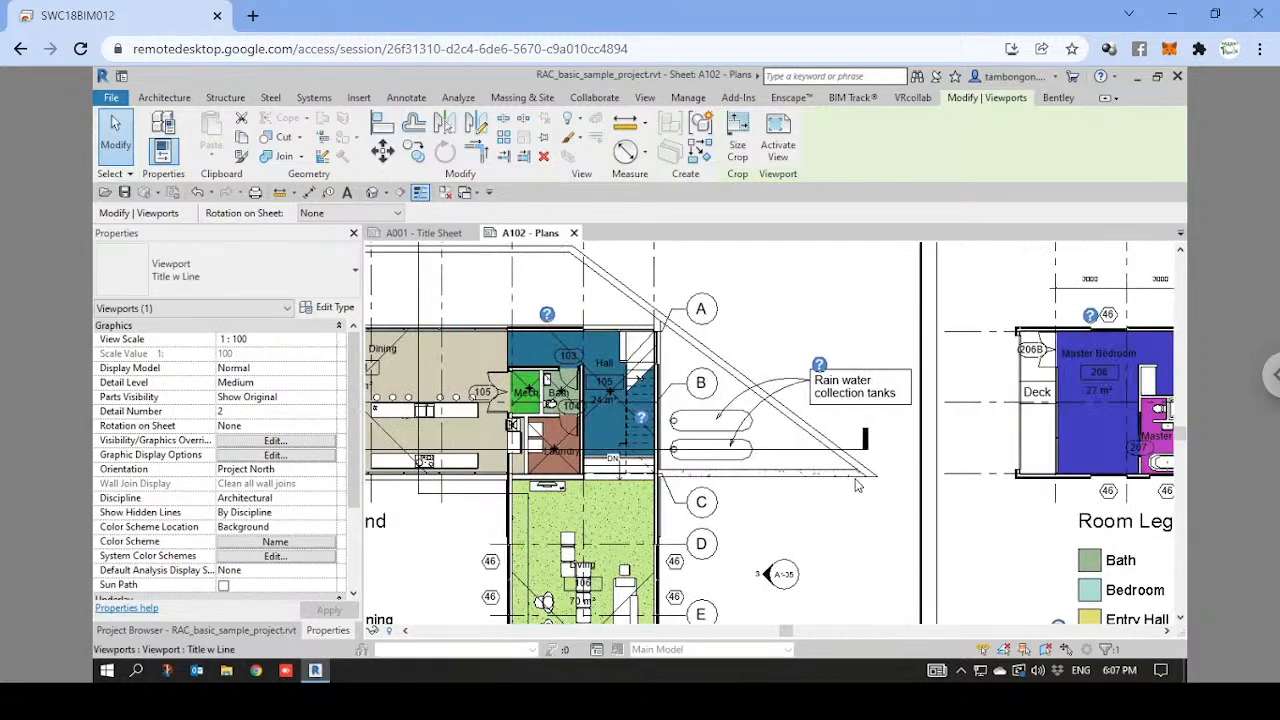
Move the Level 2 viewport from its wall corner at grids 1 and A to the end of Level 1's grid D line.
middle_drag(948, 458, 752, 416)
scroll(914, 371, down, 1)
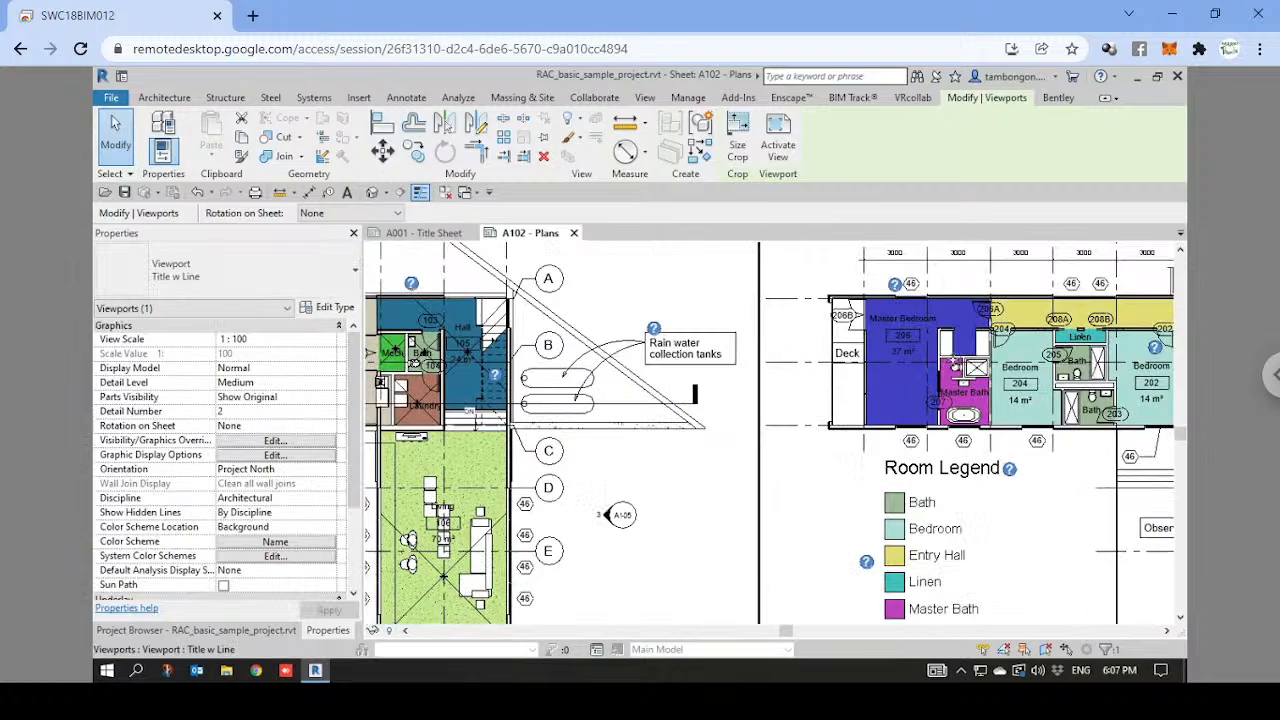
scroll(945, 362, down, 2)
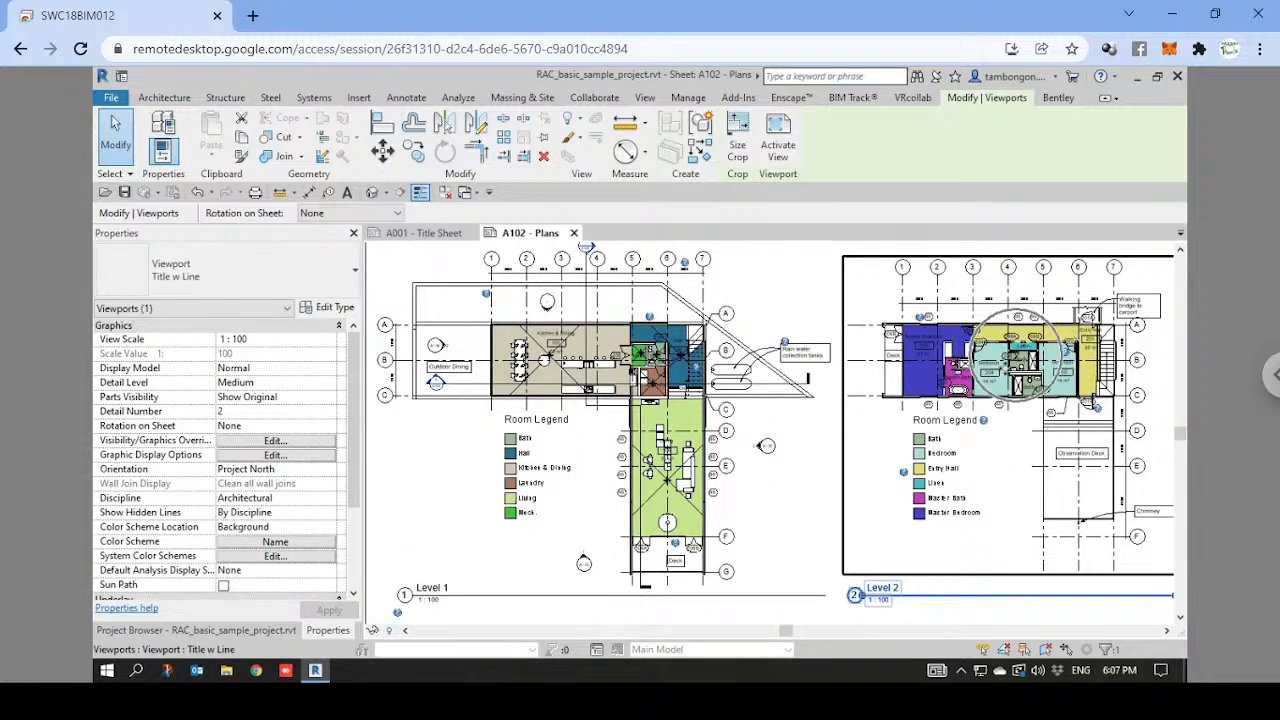
key(m)
key(v)
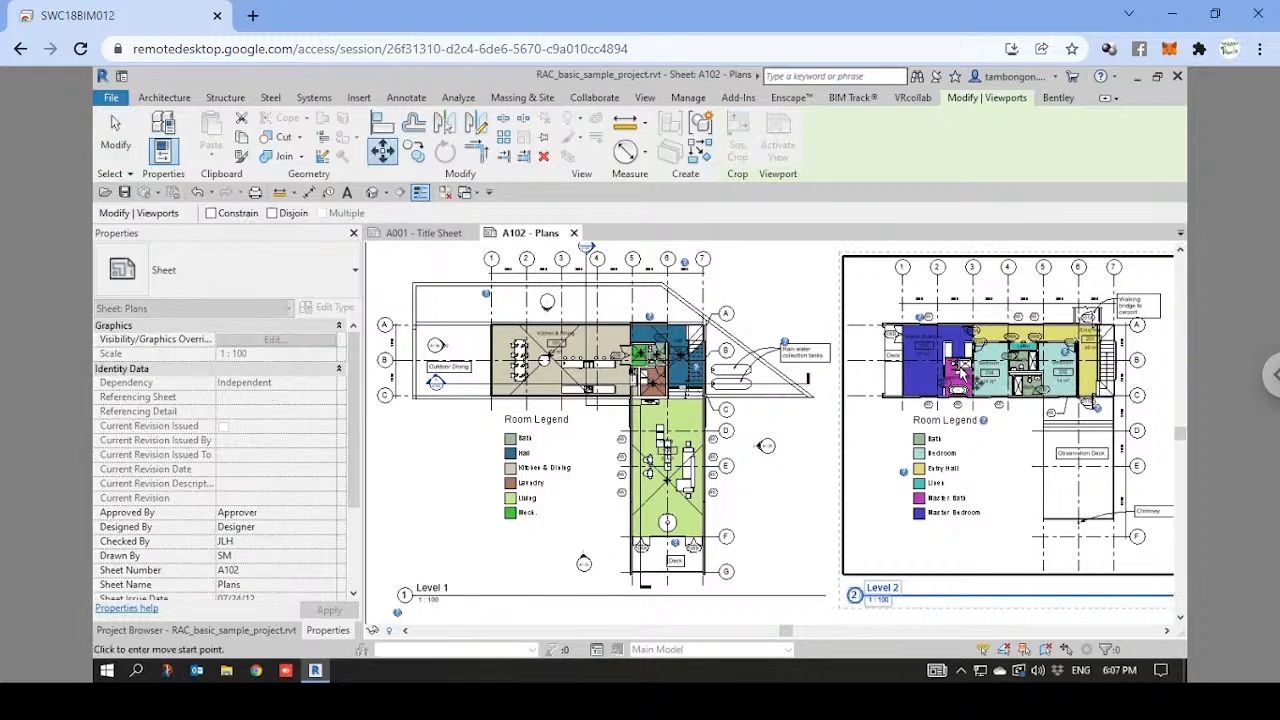
scroll(934, 364, up, 5)
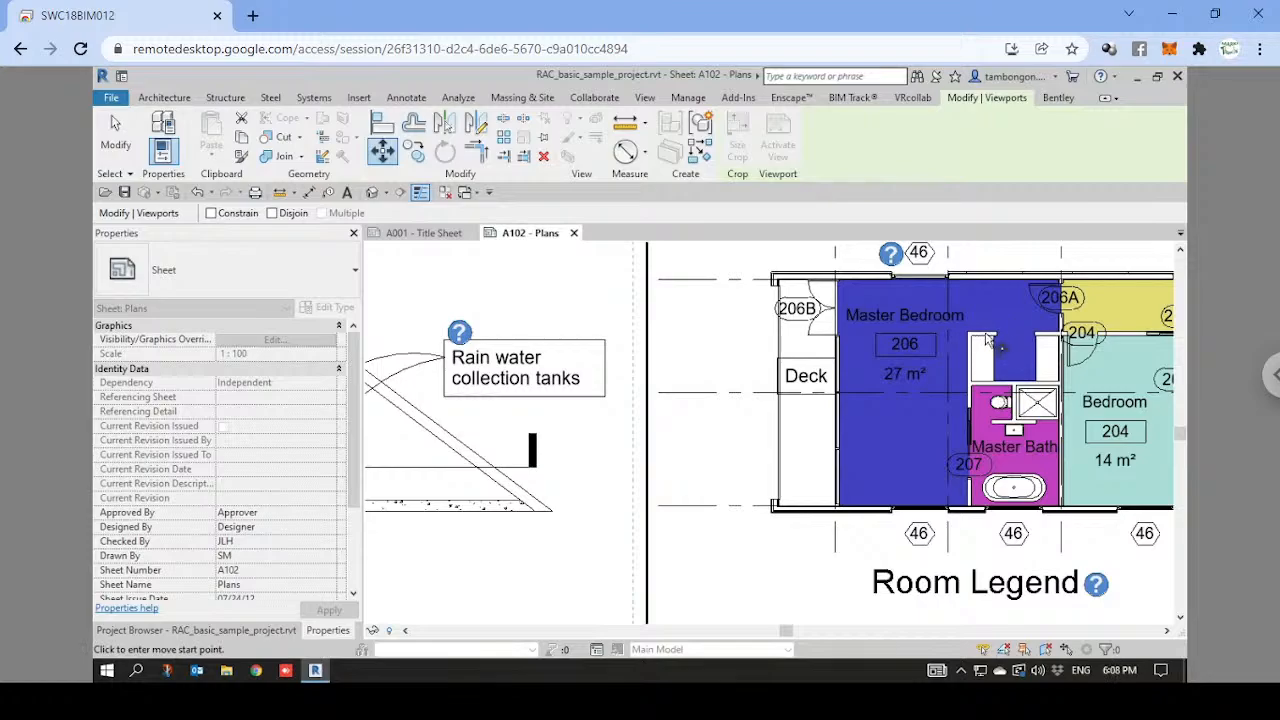
scroll(988, 340, down, 2)
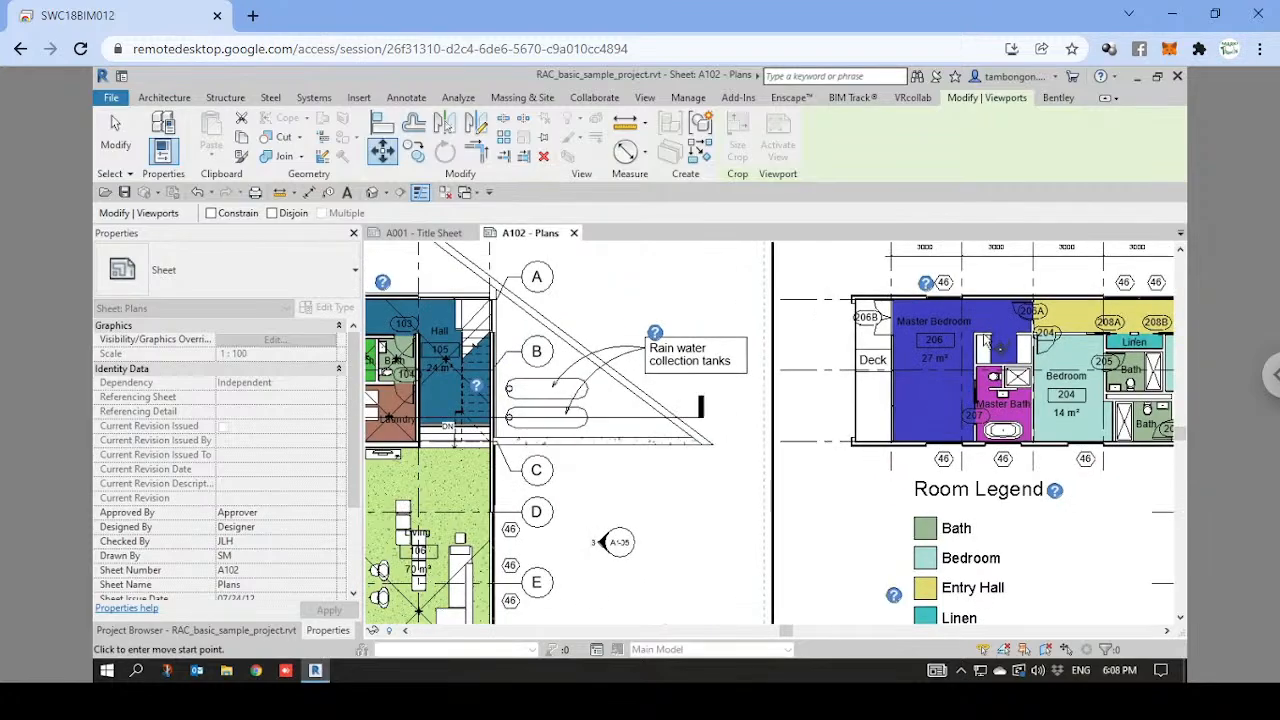
middle_drag(988, 340, 993, 374)
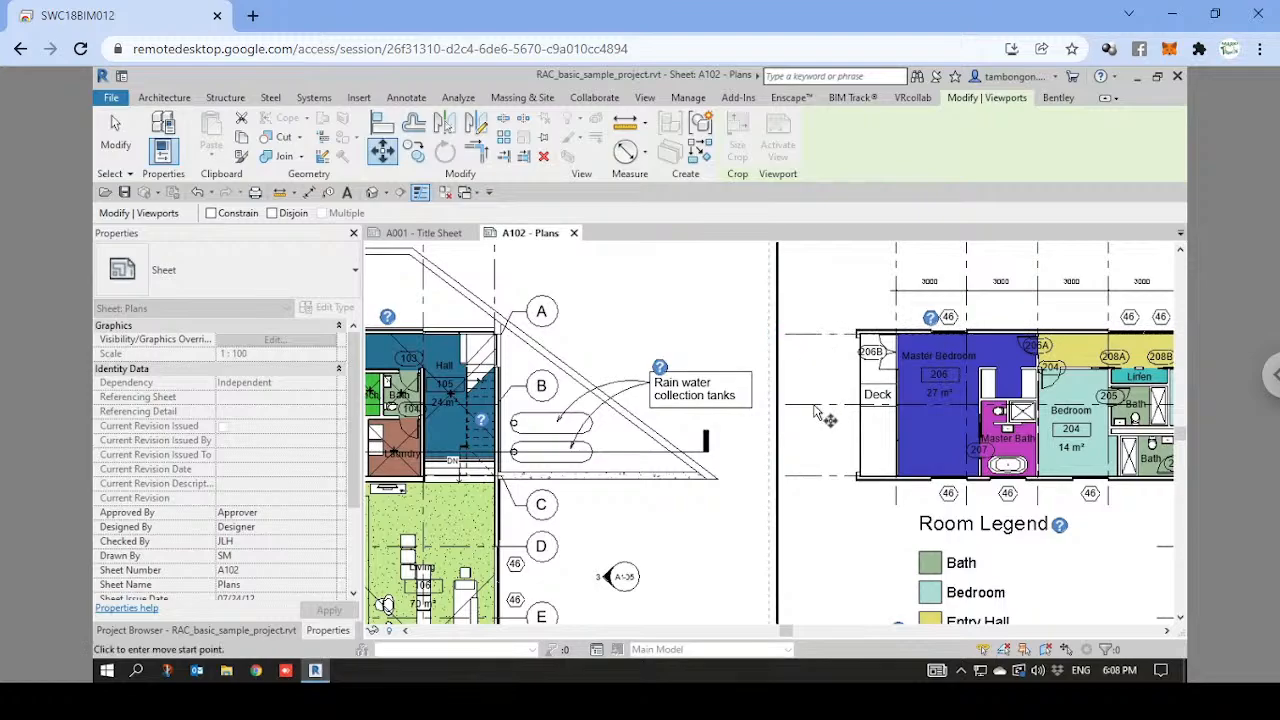
middle_drag(914, 289, 849, 345)
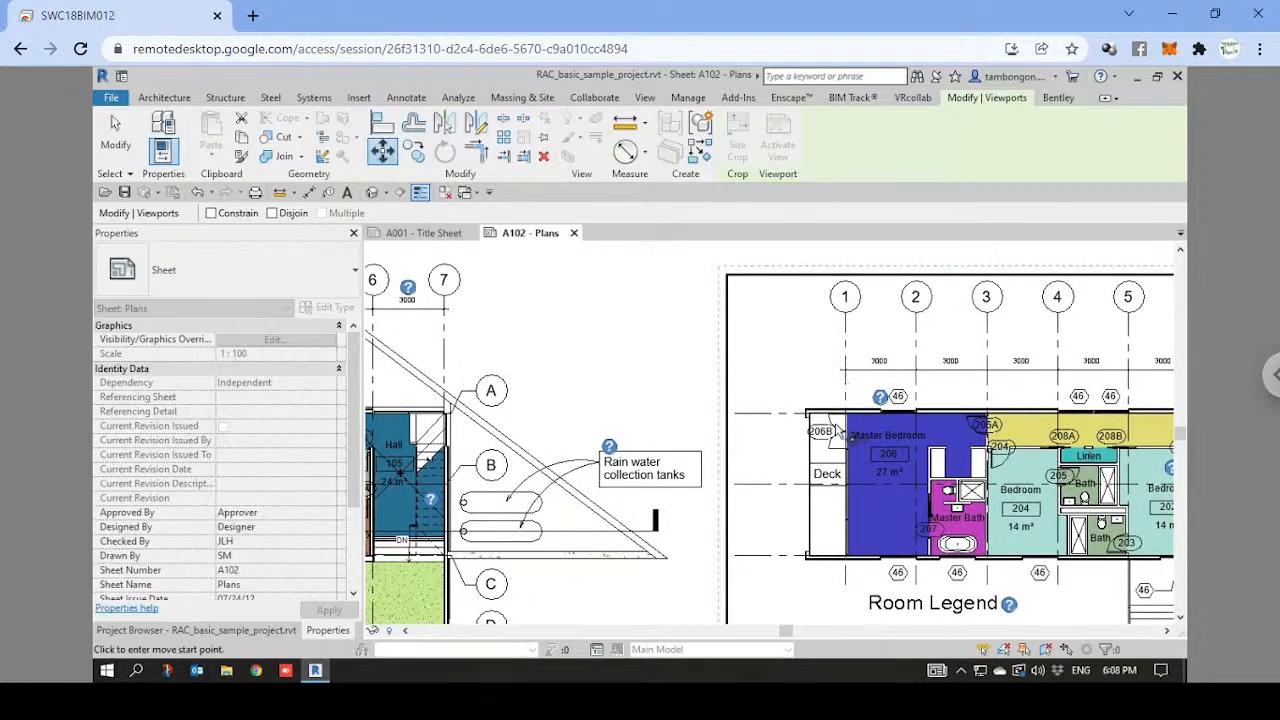
scroll(866, 403, down, 1)
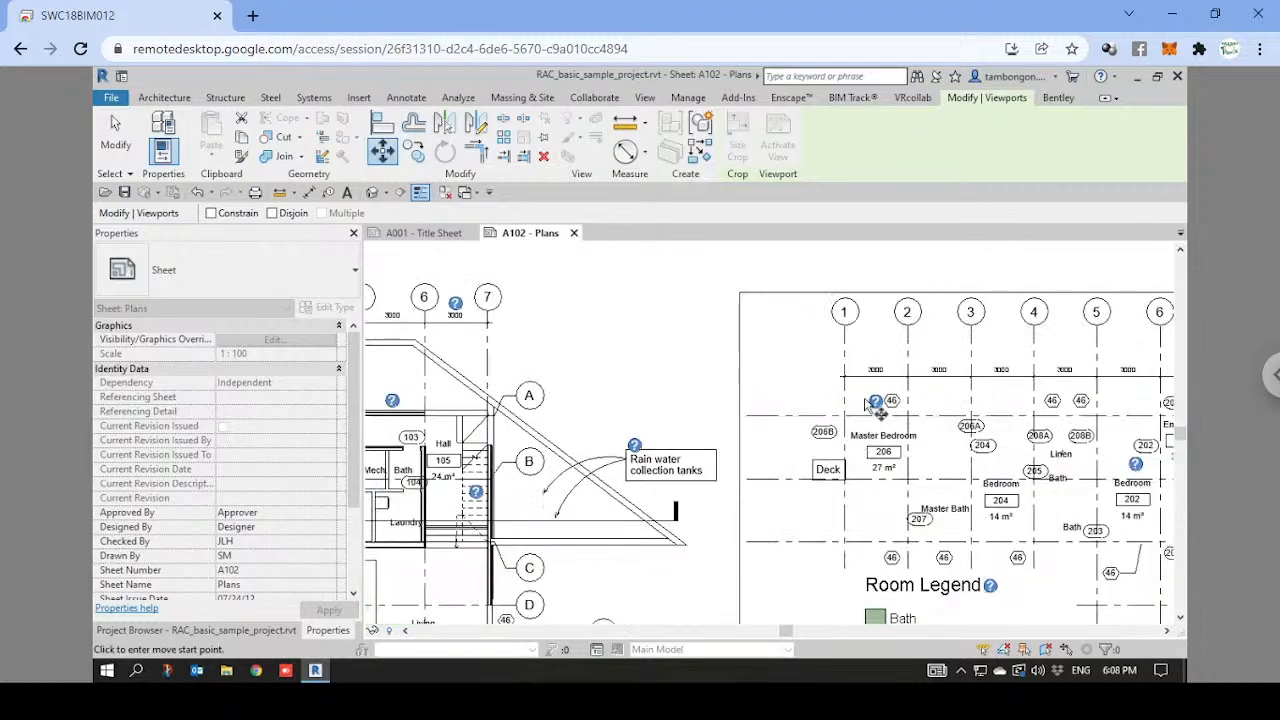
scroll(866, 404, down, 1)
middle_drag(866, 404, 907, 320)
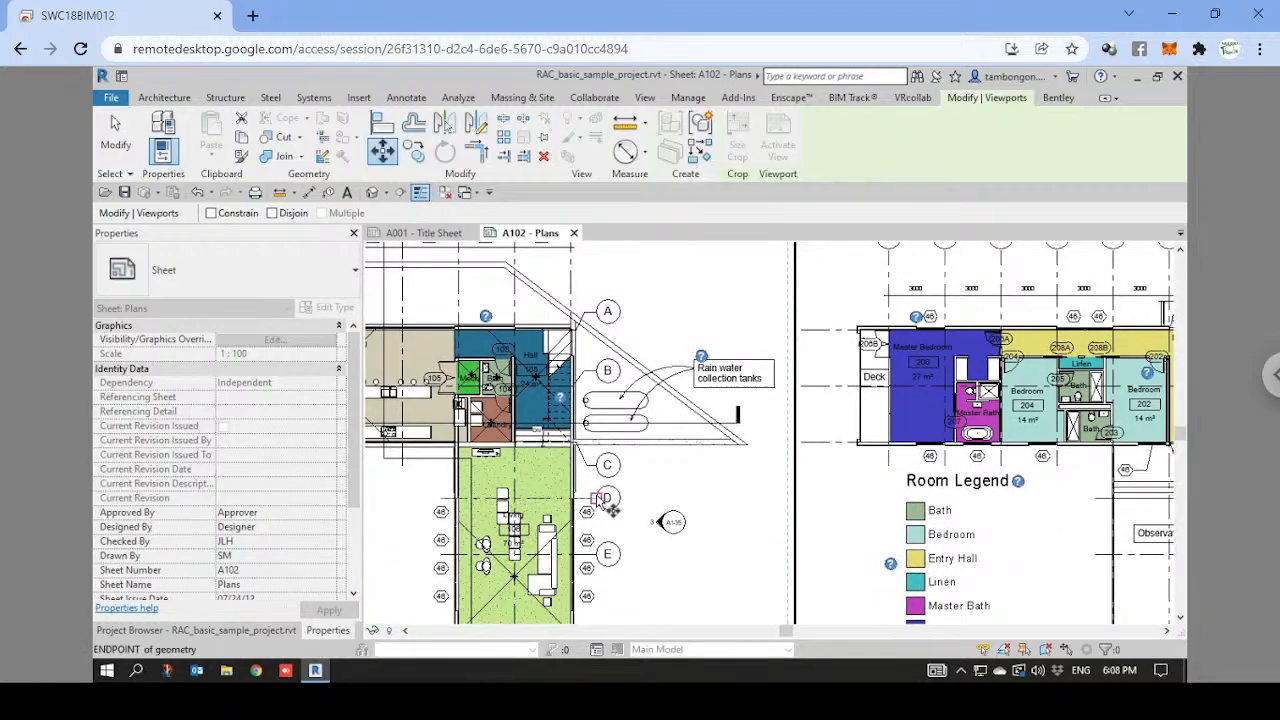
scroll(893, 337, up, 1)
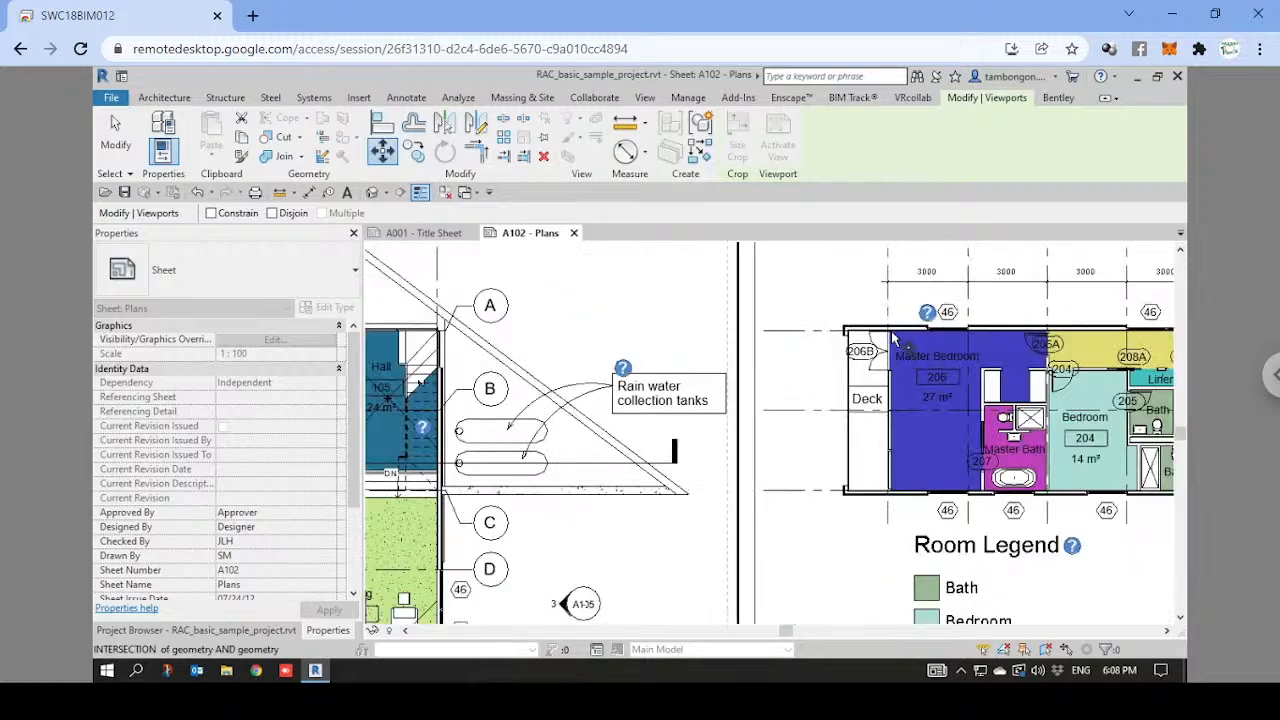
scroll(895, 350, up, 3)
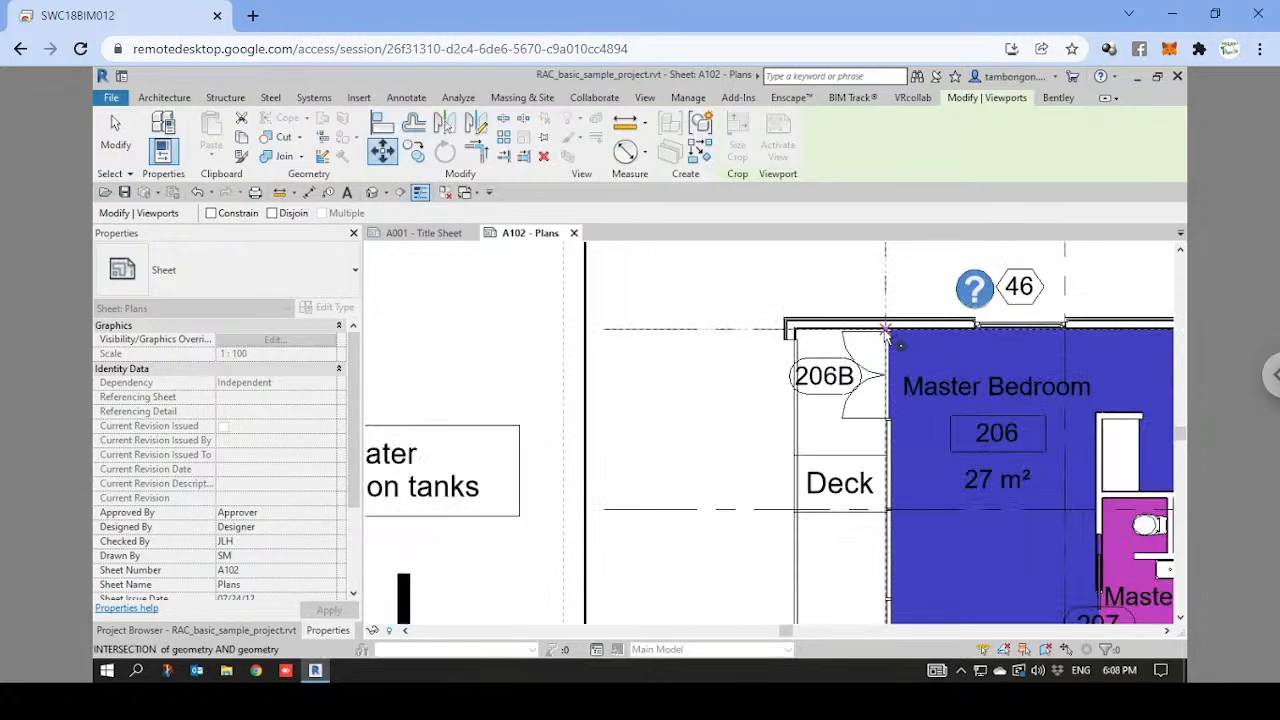
scroll(887, 333, down, 5)
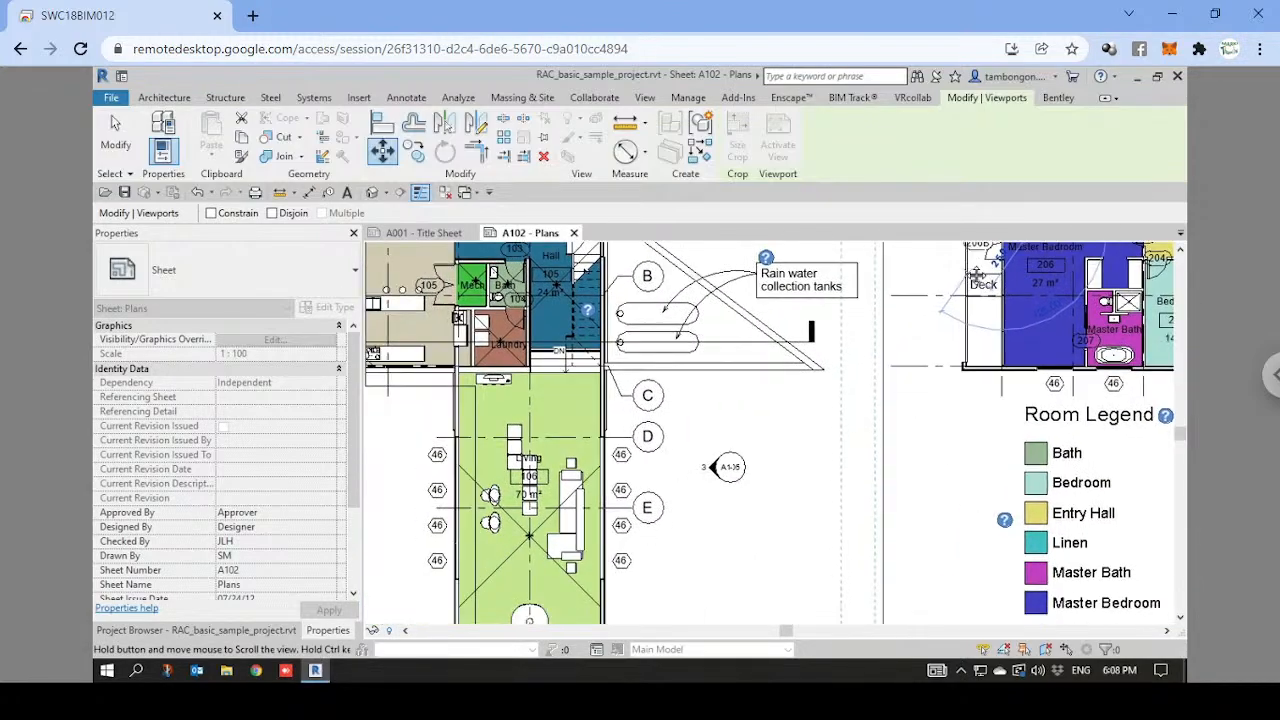
middle_drag(976, 275, 972, 270)
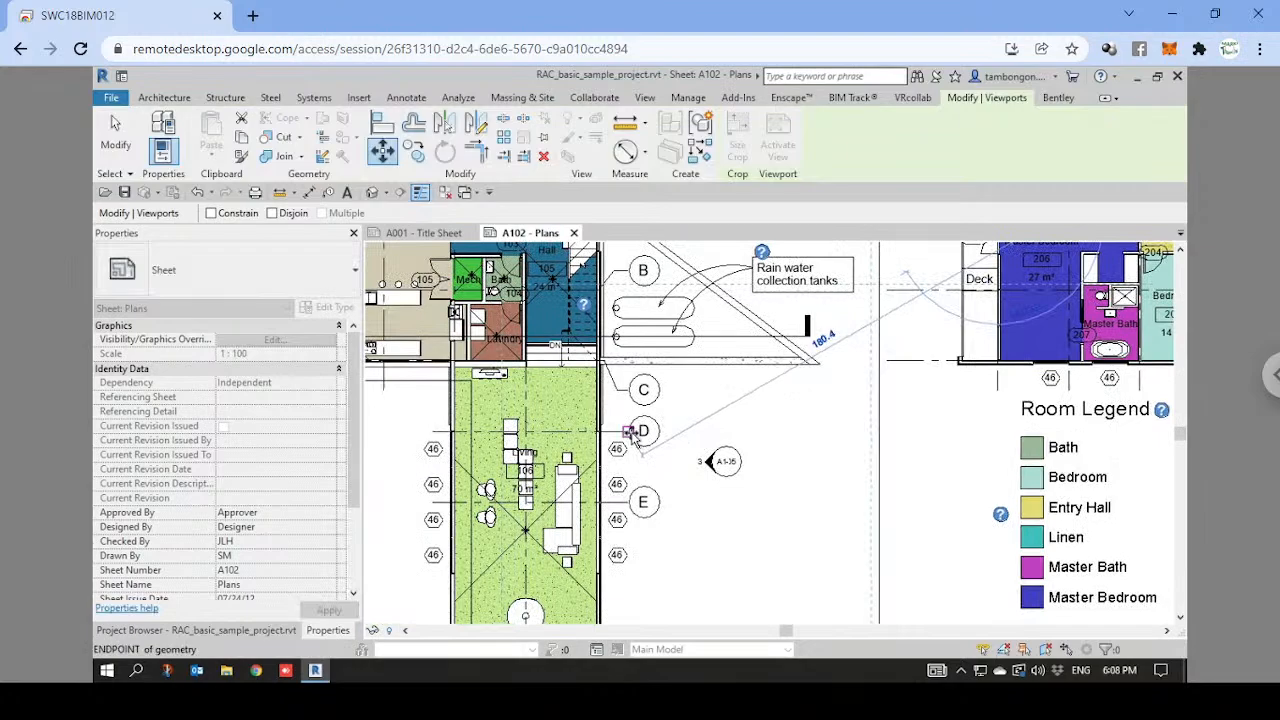
click(629, 433)
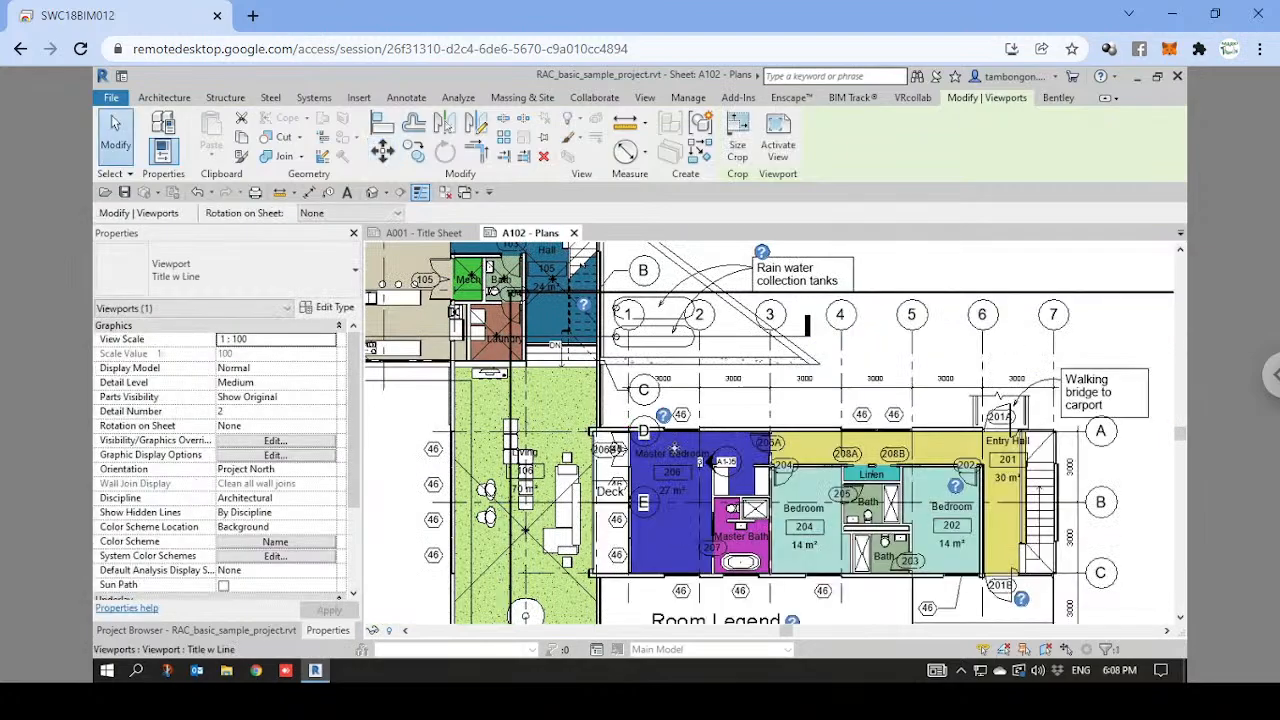
Shift the Level 2 viewport sideways off the Level 1 plan, keeping its grid A in line with Level 1's grid D.
scroll(728, 424, down, 3)
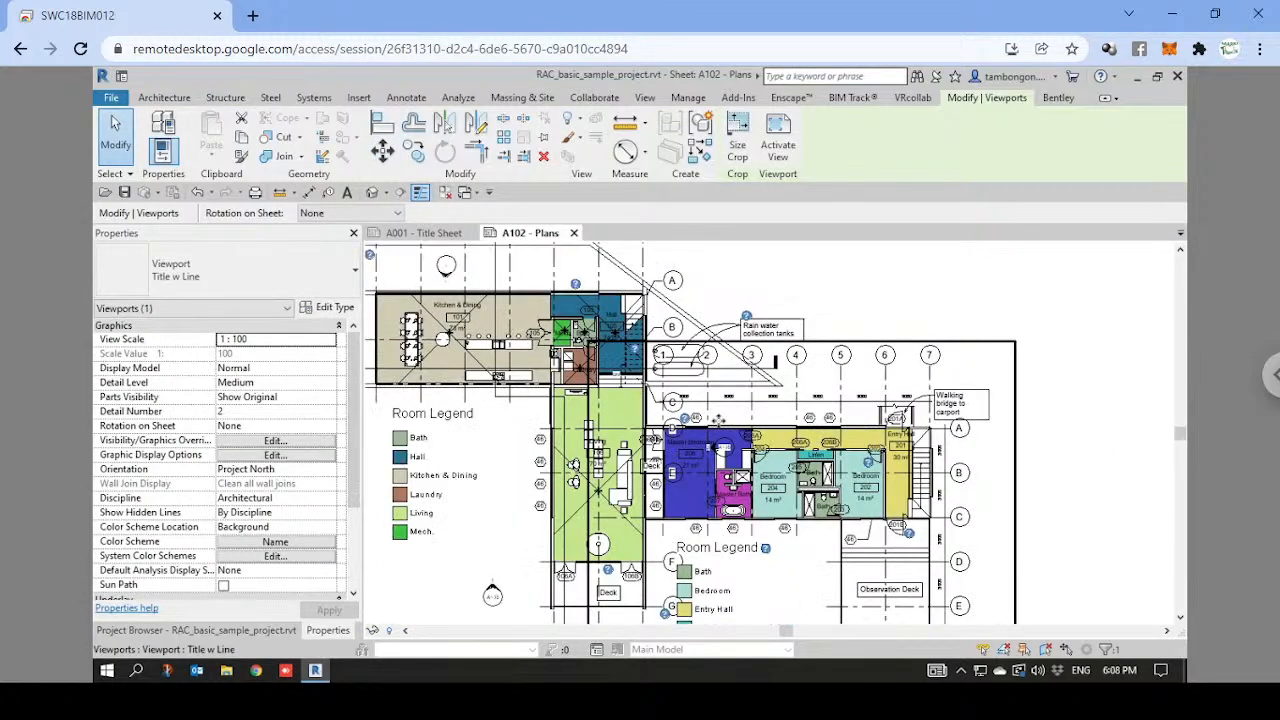
drag(770, 440, 890, 432)
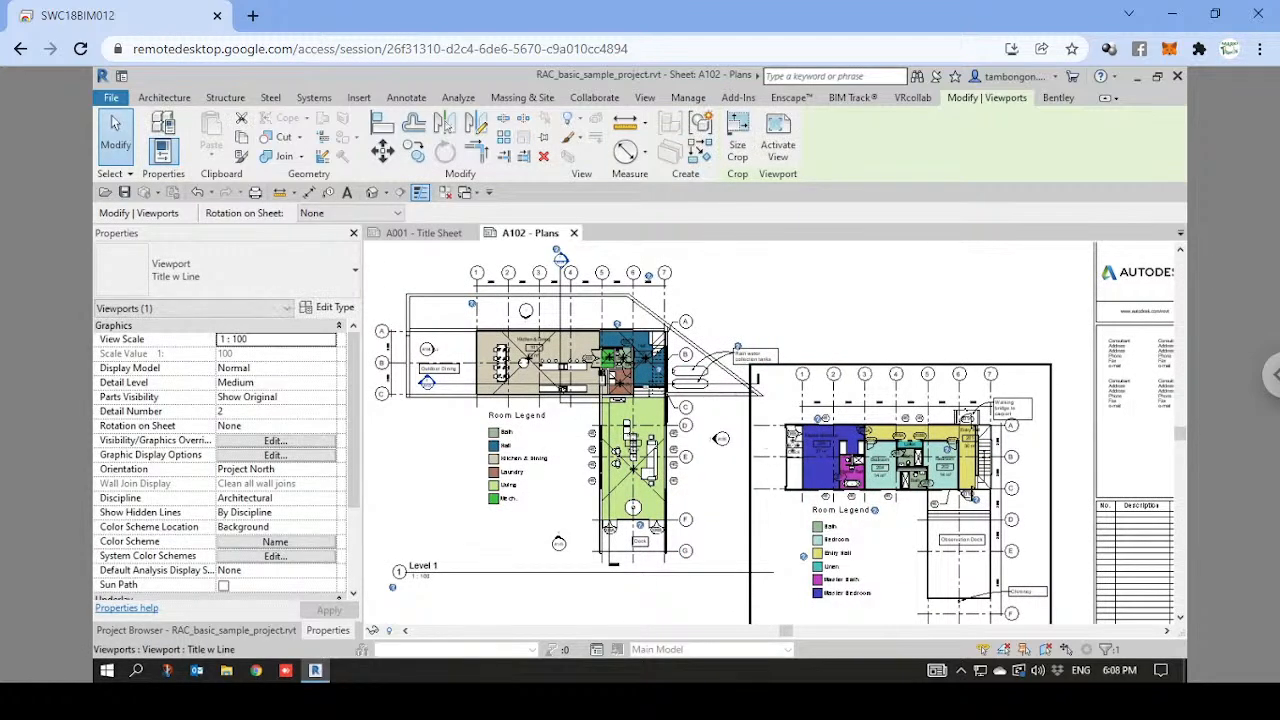
scroll(814, 423, up, 2)
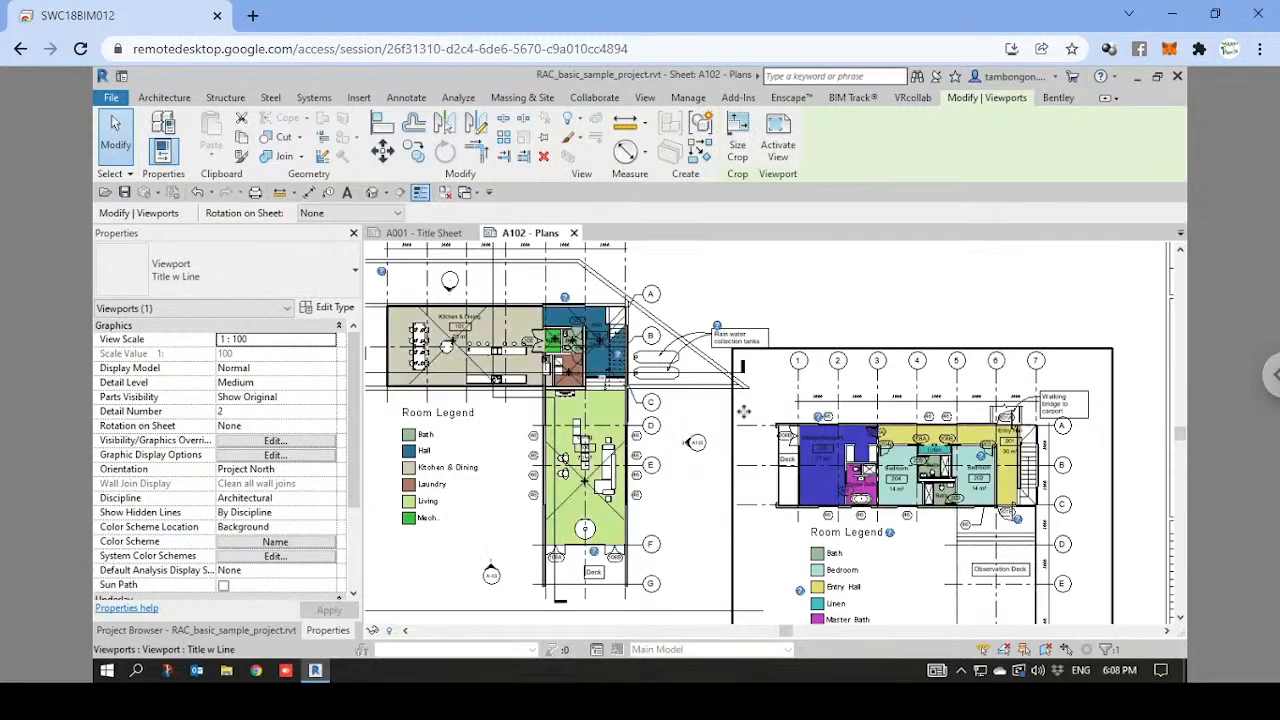
click(656, 462)
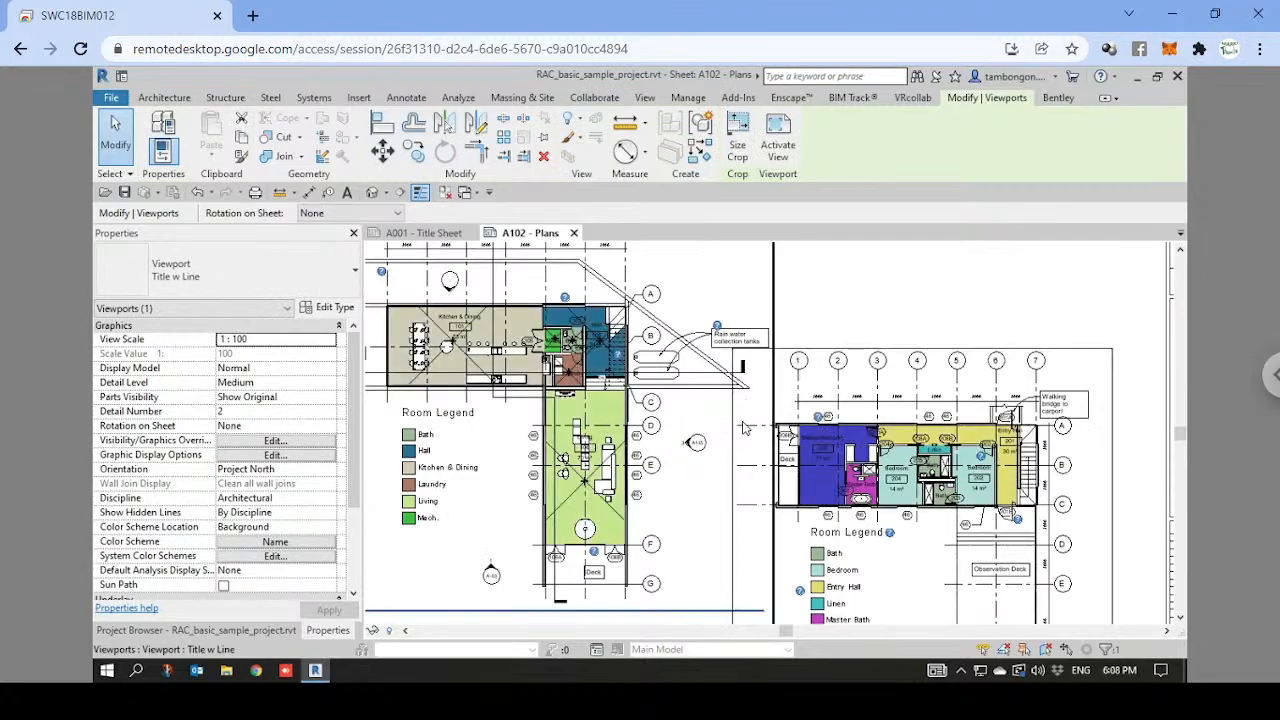
click(848, 420)
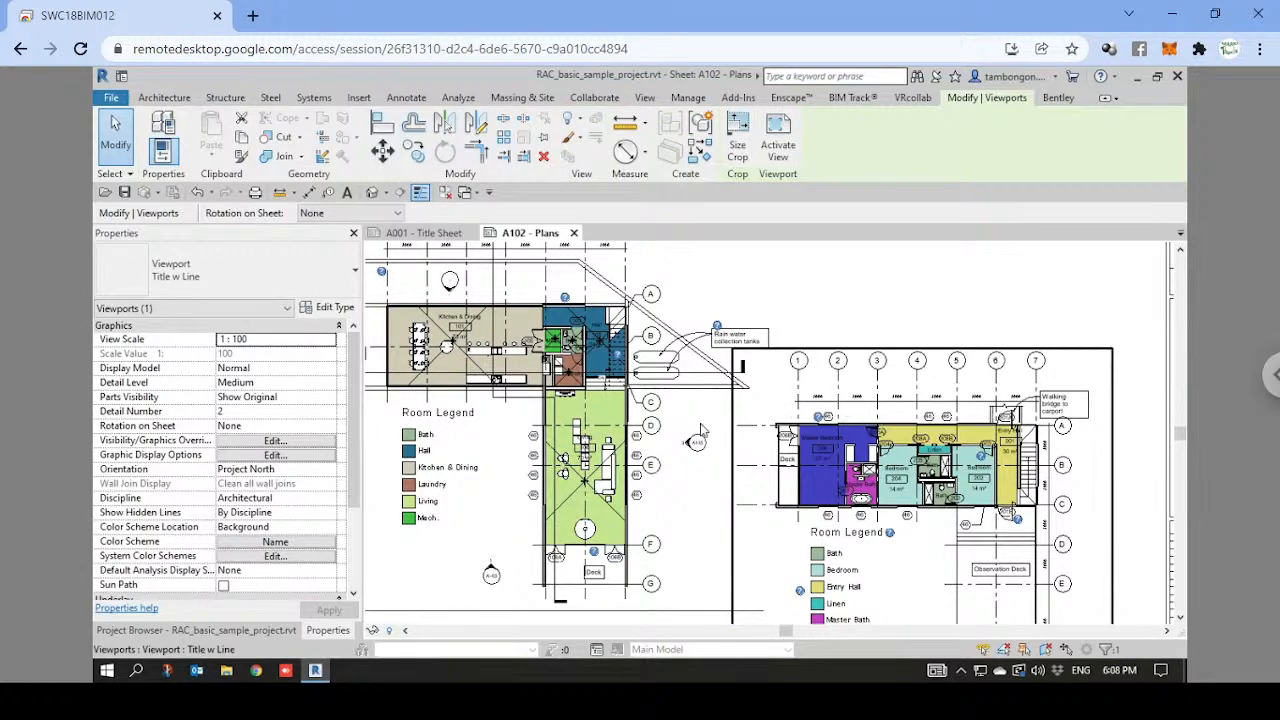
Move the Level 2 viewport up beside the Level 1 viewport so that the plans and their title lines align.
scroll(822, 414, down, 1)
scroll(836, 406, down, 1)
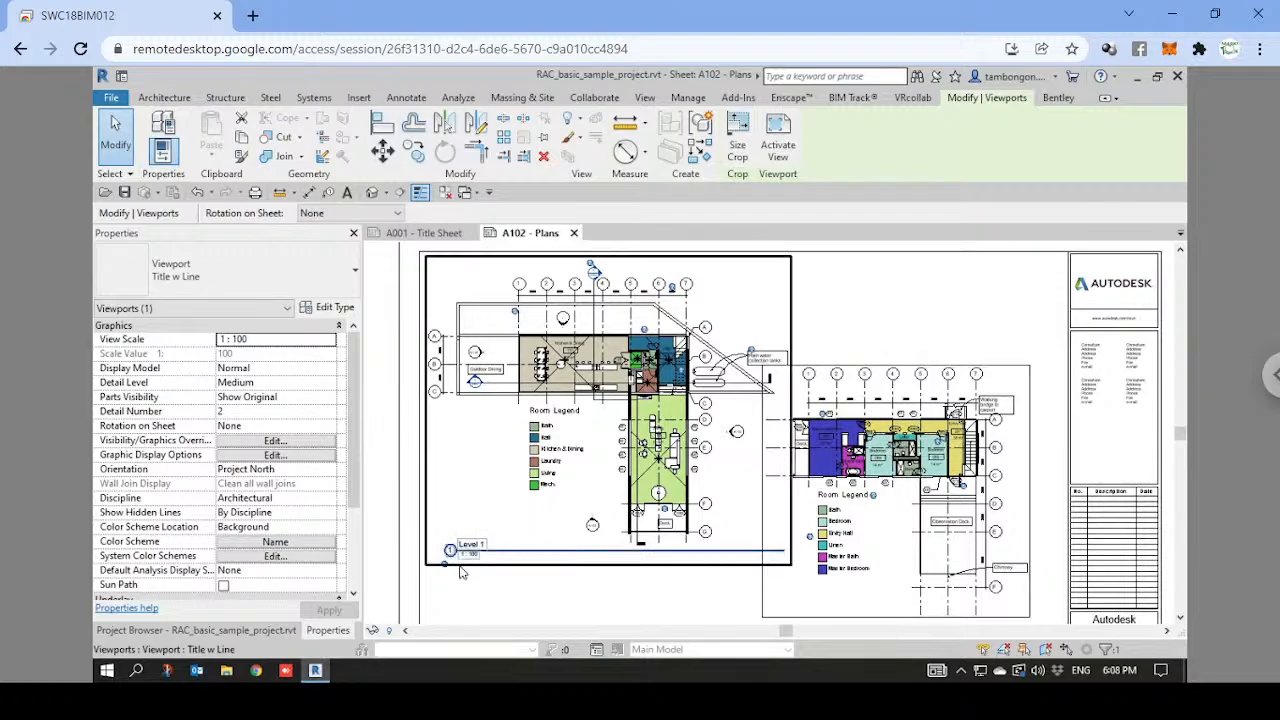
scroll(472, 568, up, 1)
middle_drag(534, 532, 538, 458)
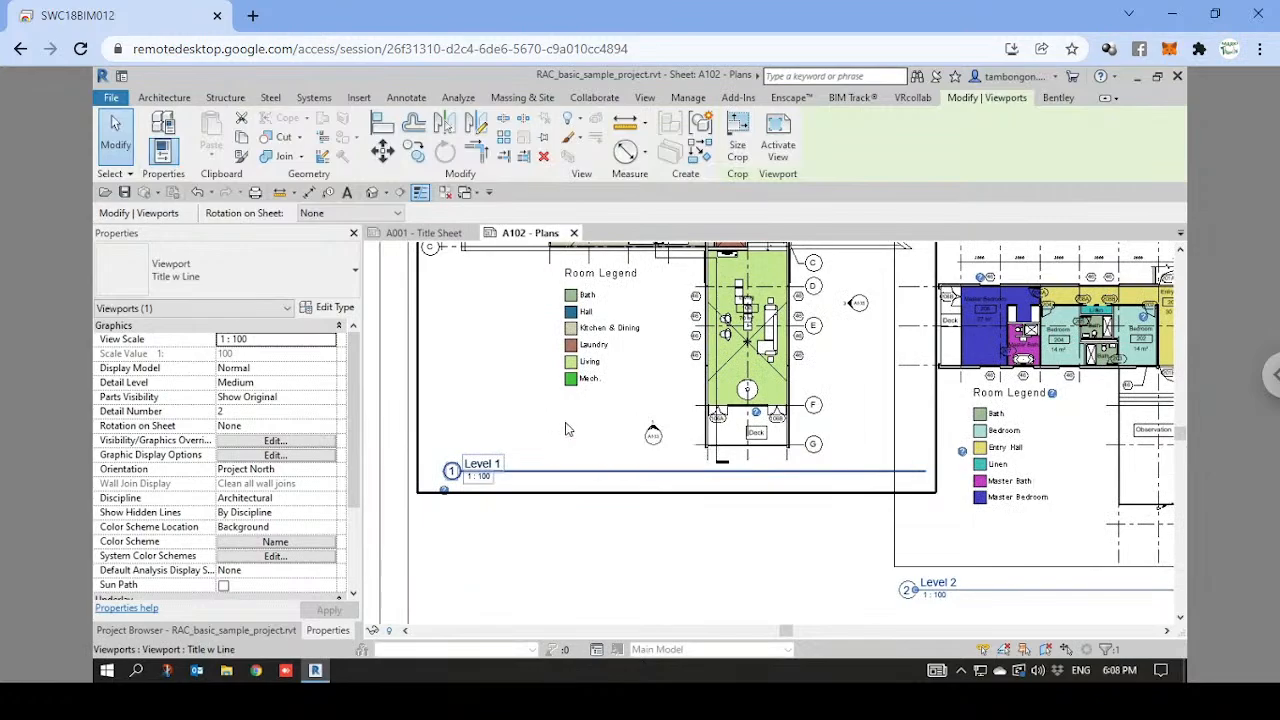
scroll(565, 430, down, 1)
scroll(789, 440, down, 1)
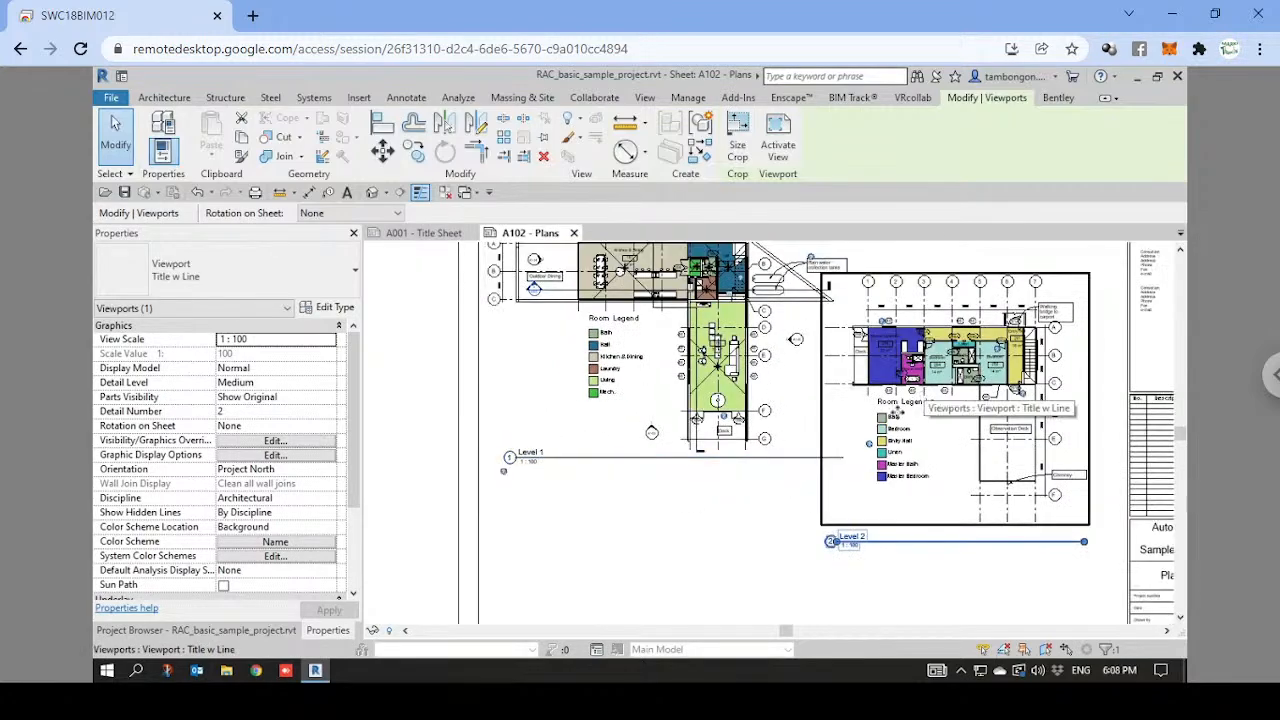
middle_drag(924, 395, 802, 446)
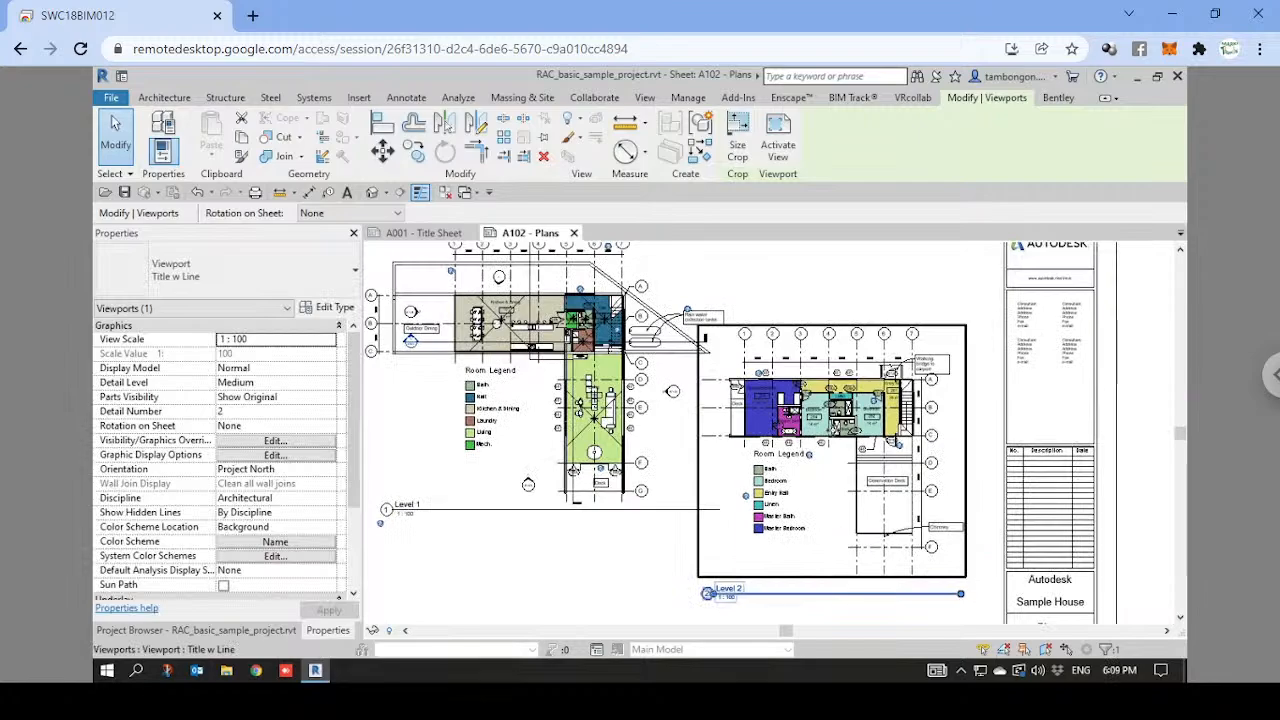
drag(831, 432, 861, 347)
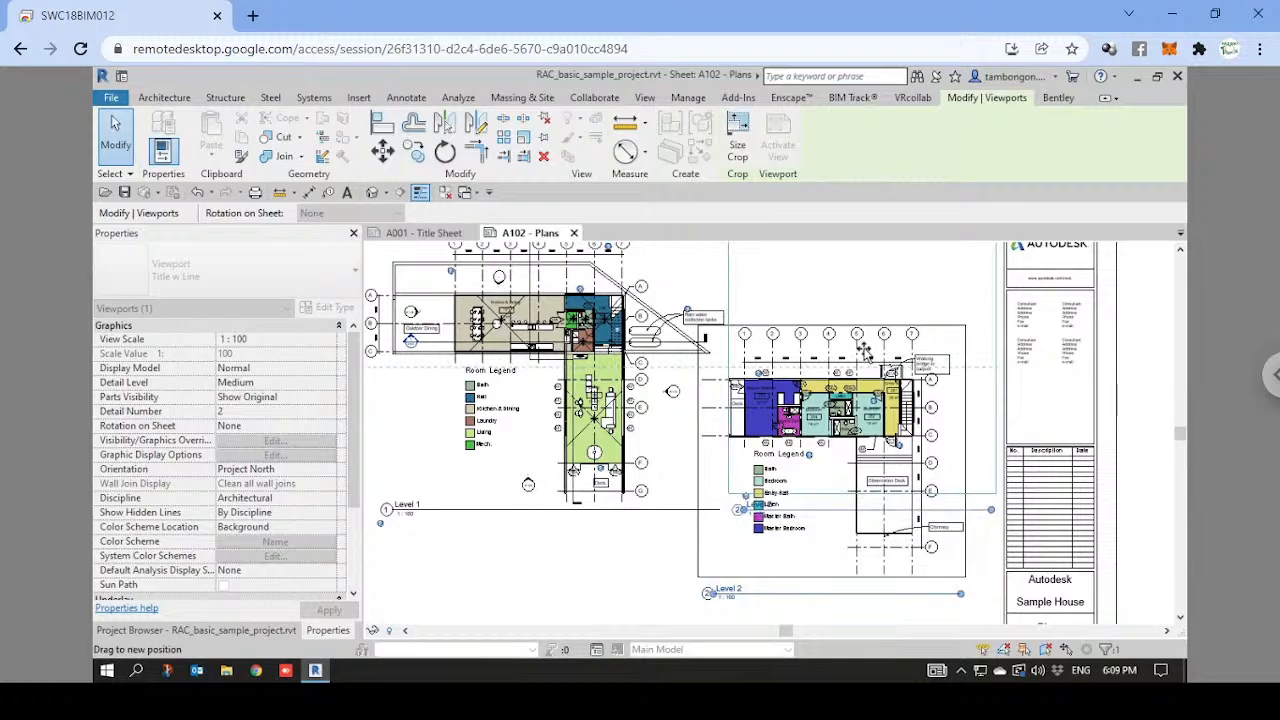
drag(861, 349, 861, 349)
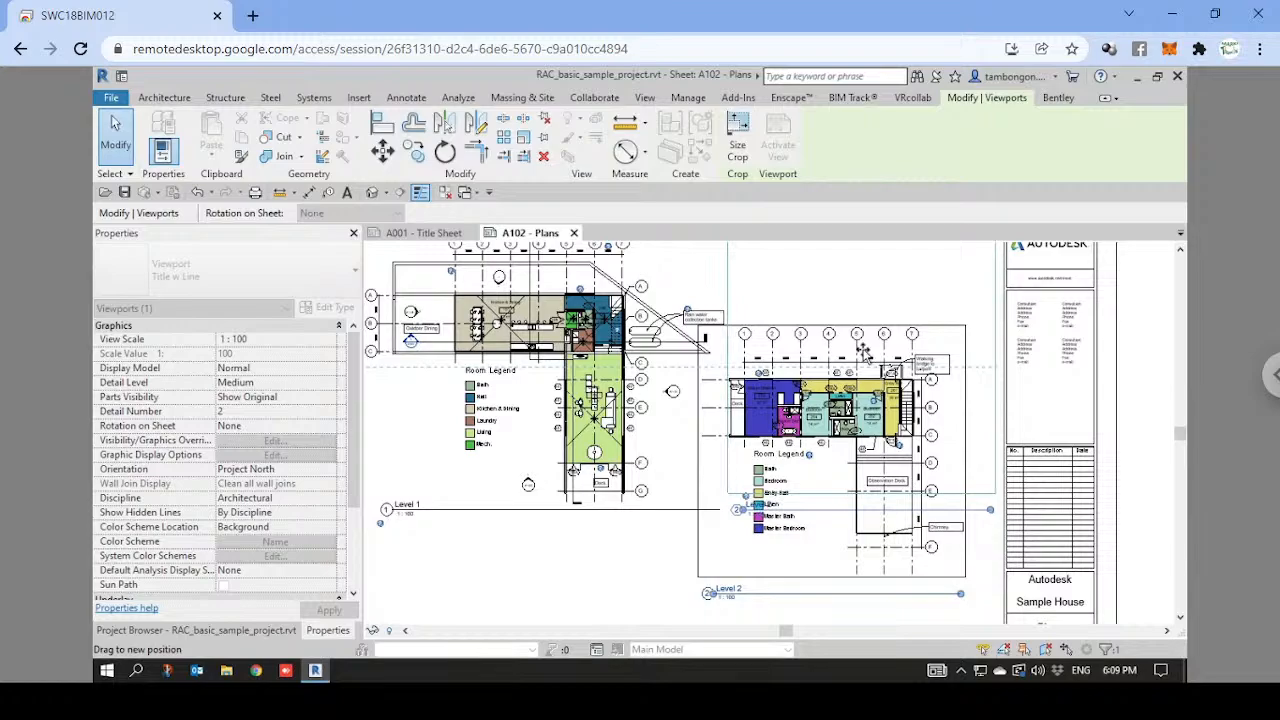
drag(862, 352, 822, 352)
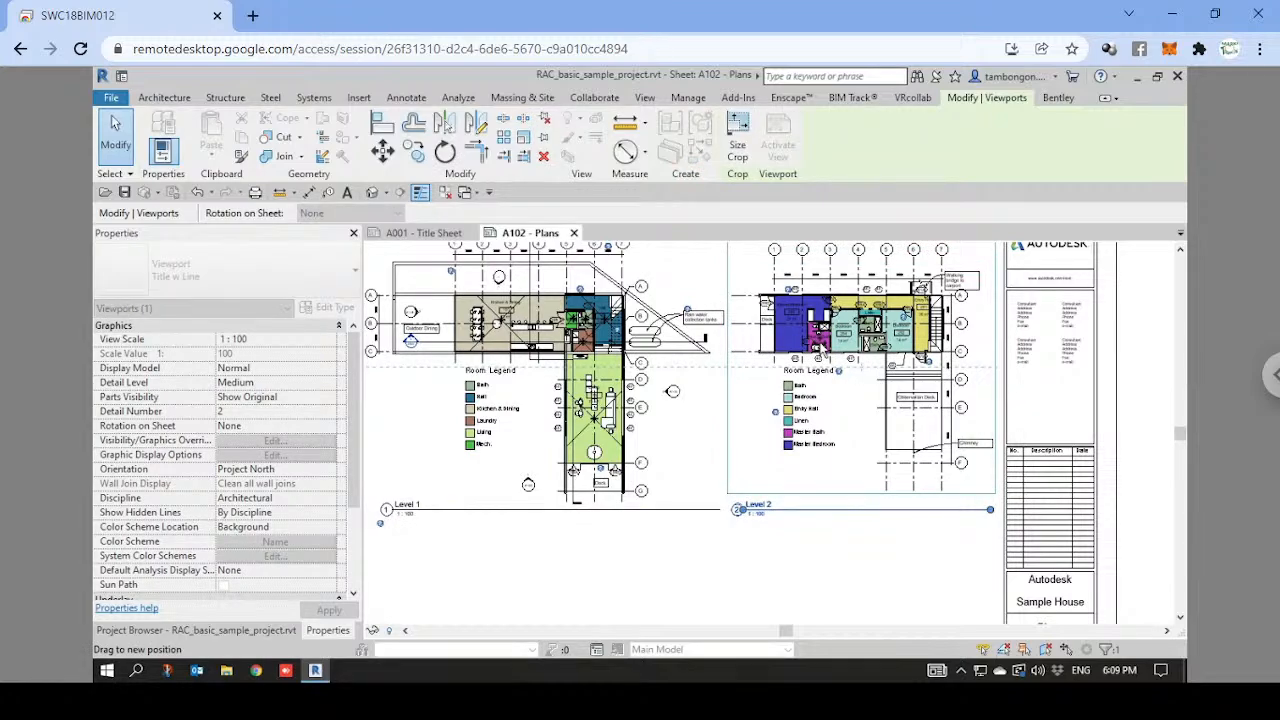
drag(821, 349, 821, 349)
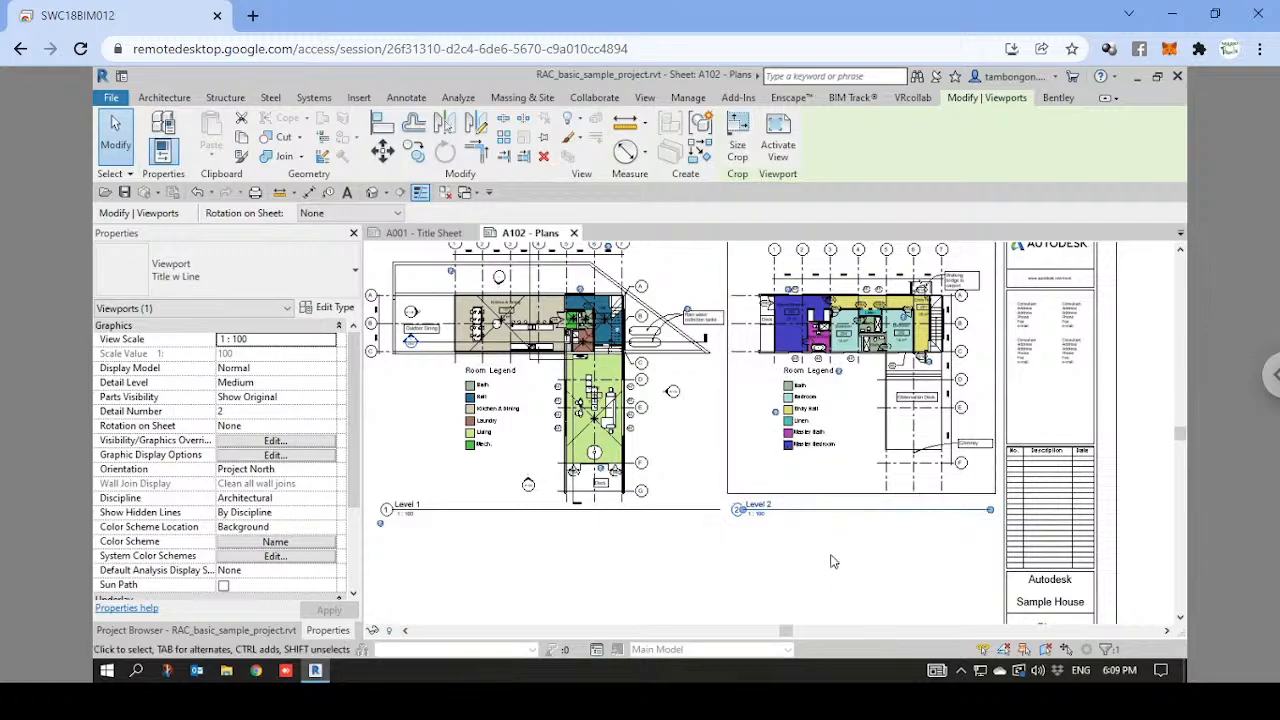
Set the Level 2 viewport's view scale to 1 : 200 and move the viewport up and toward the title block.
click(330, 340)
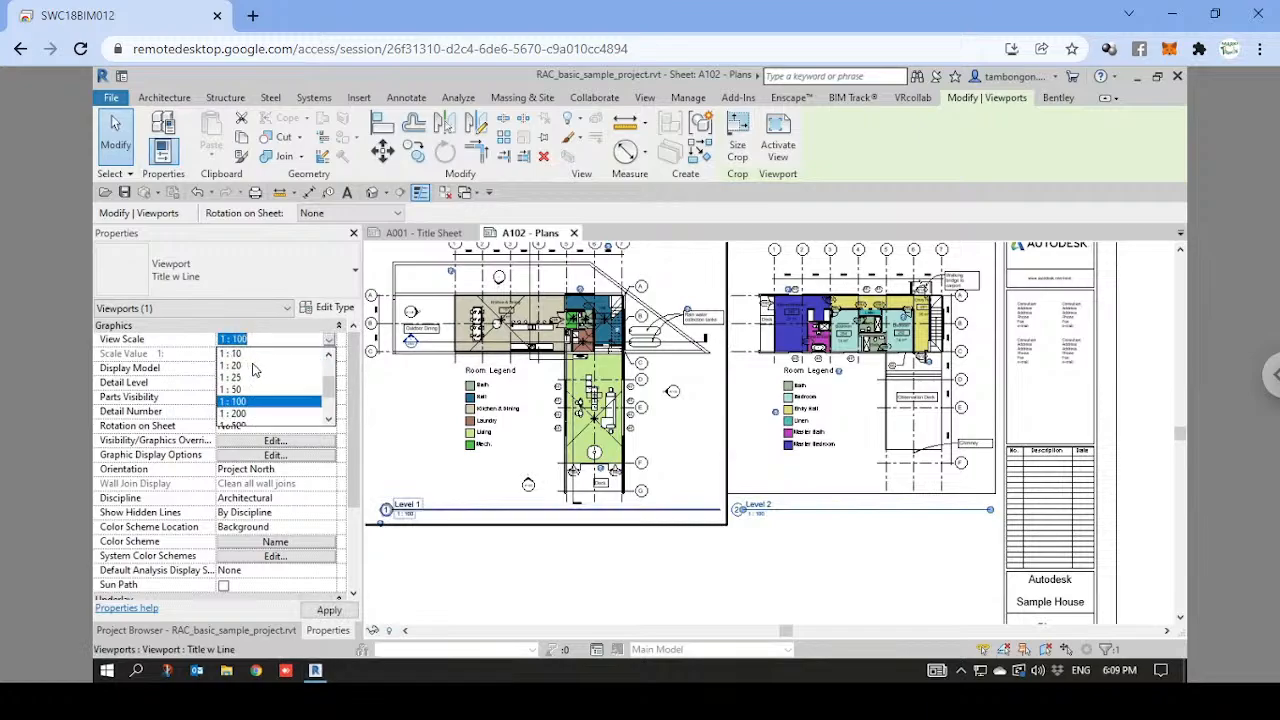
scroll(265, 410, down, 1)
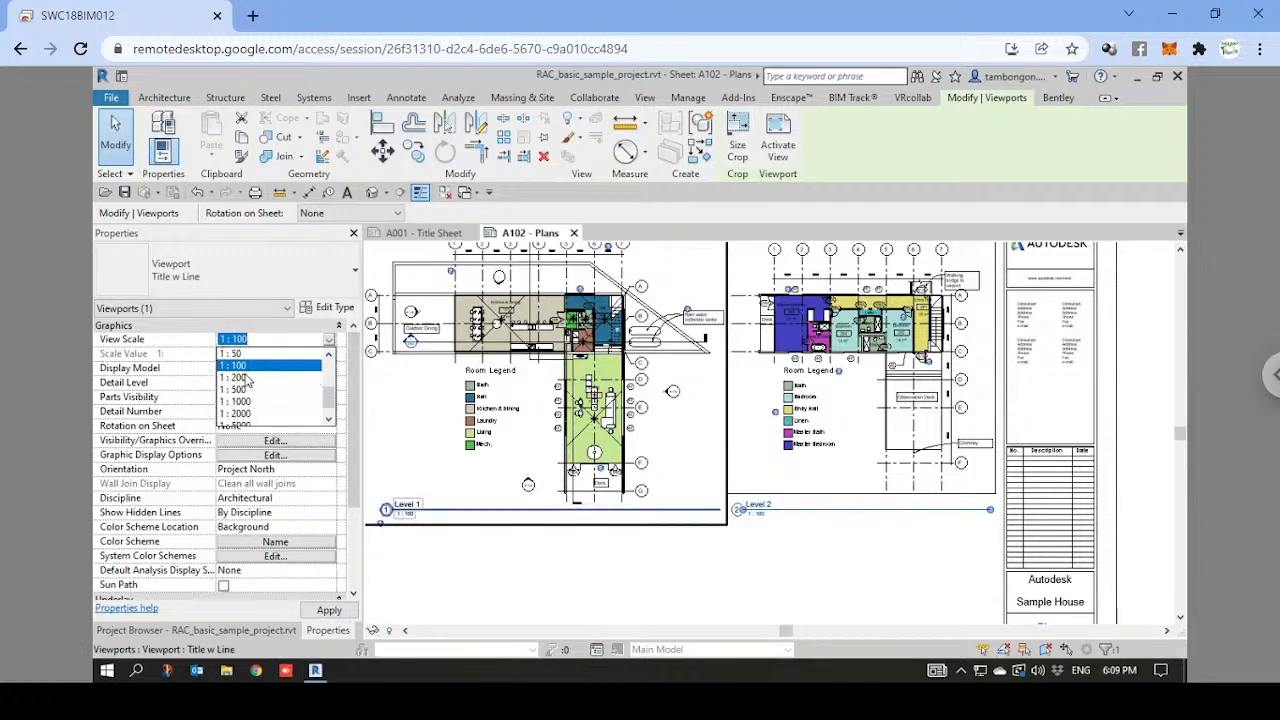
click(250, 388)
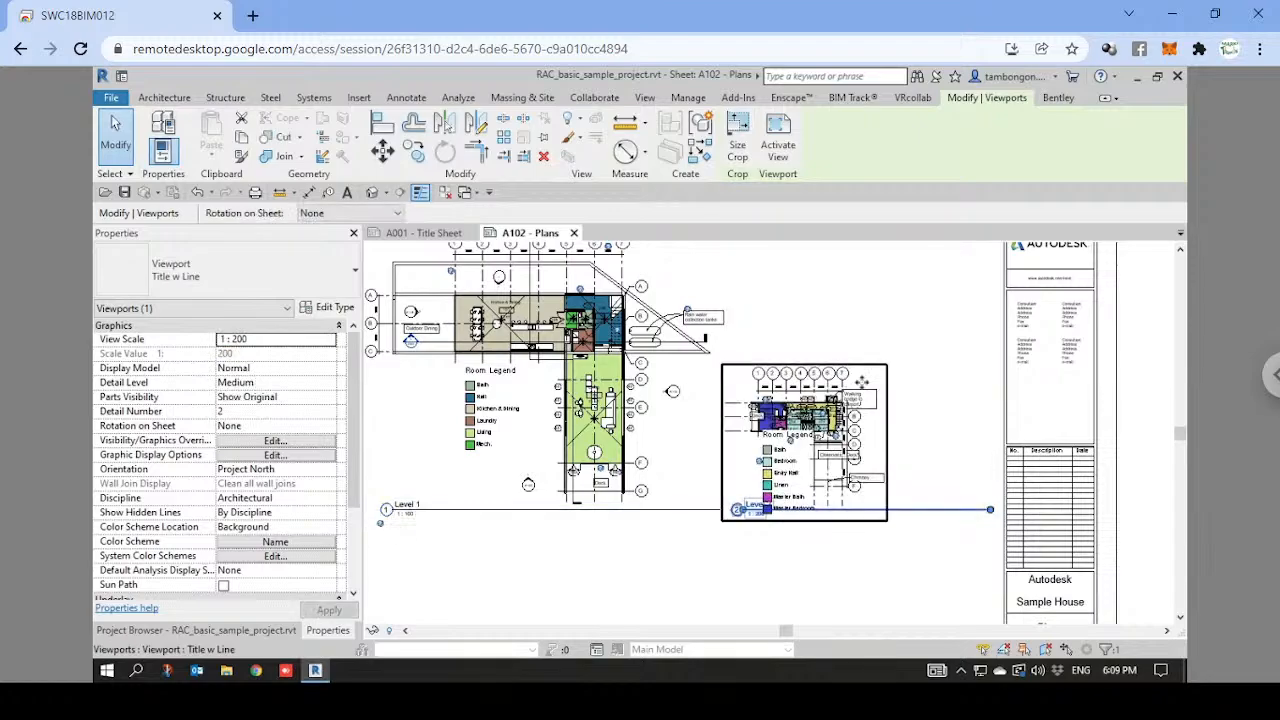
drag(855, 442, 850, 343)
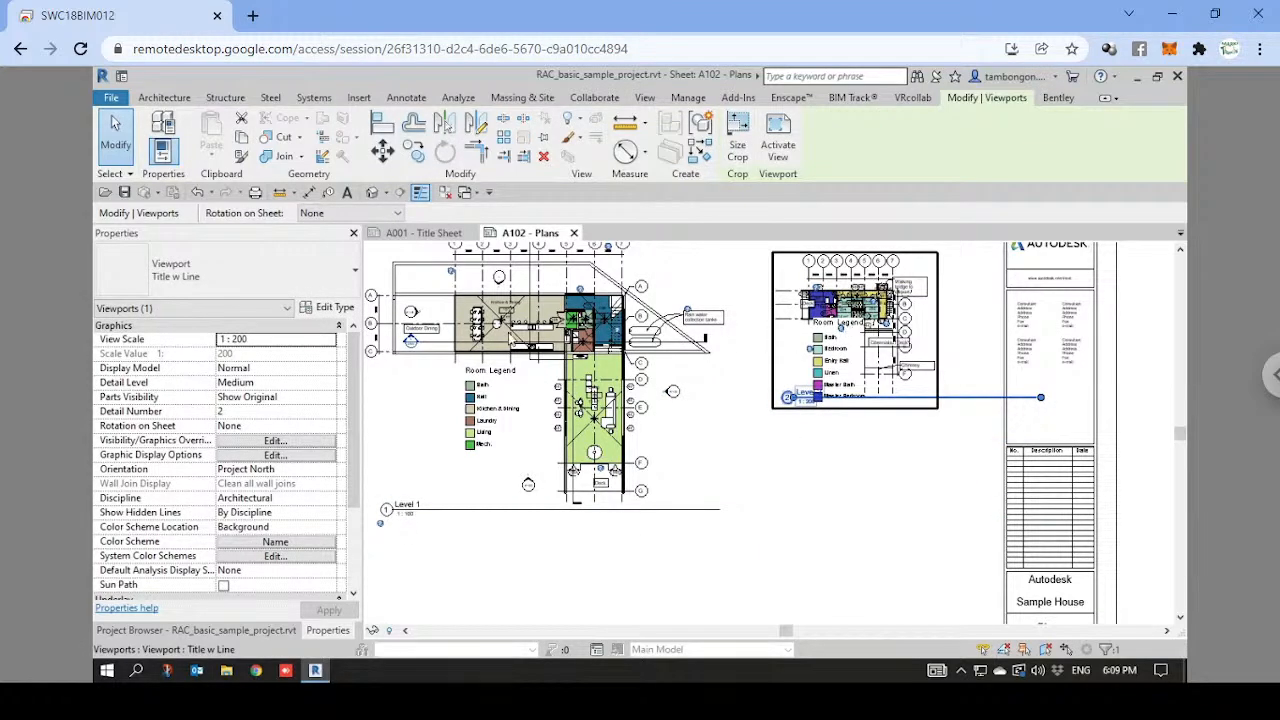
Set the Level 2 viewport's view scale to 1 : 100 and align the viewport with the Level 1 plan and title line.
click(330, 344)
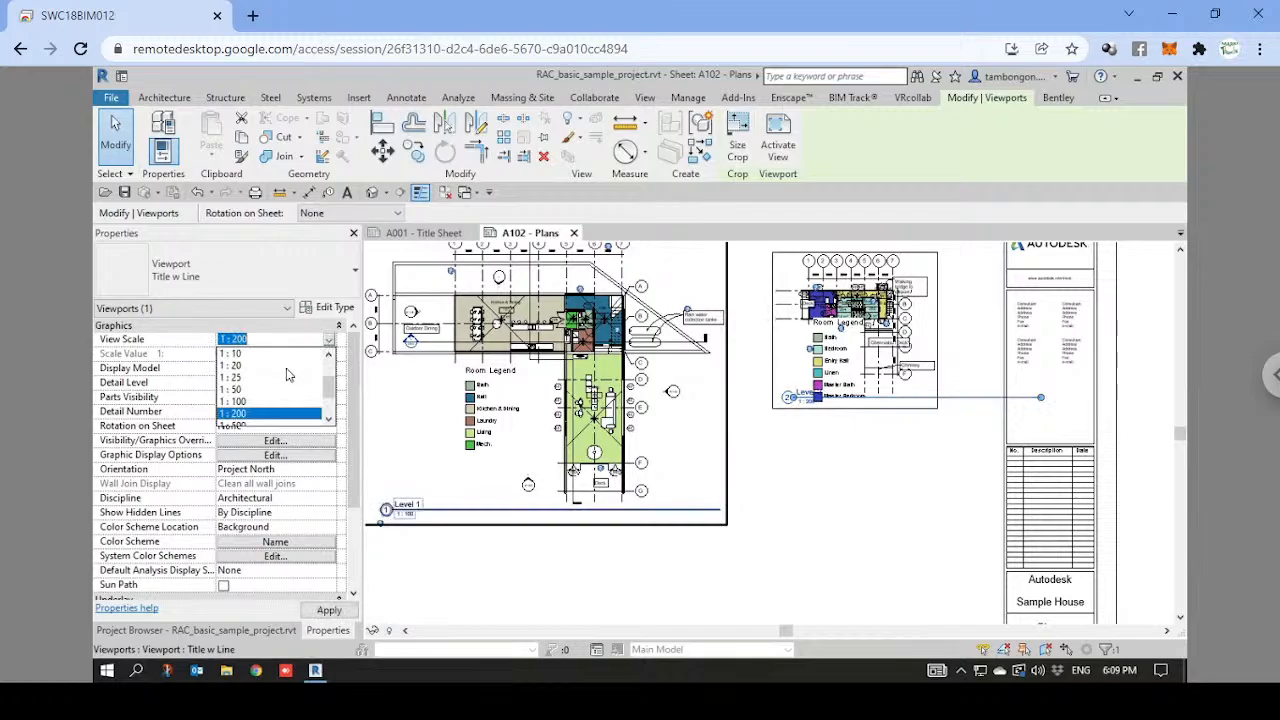
click(256, 400)
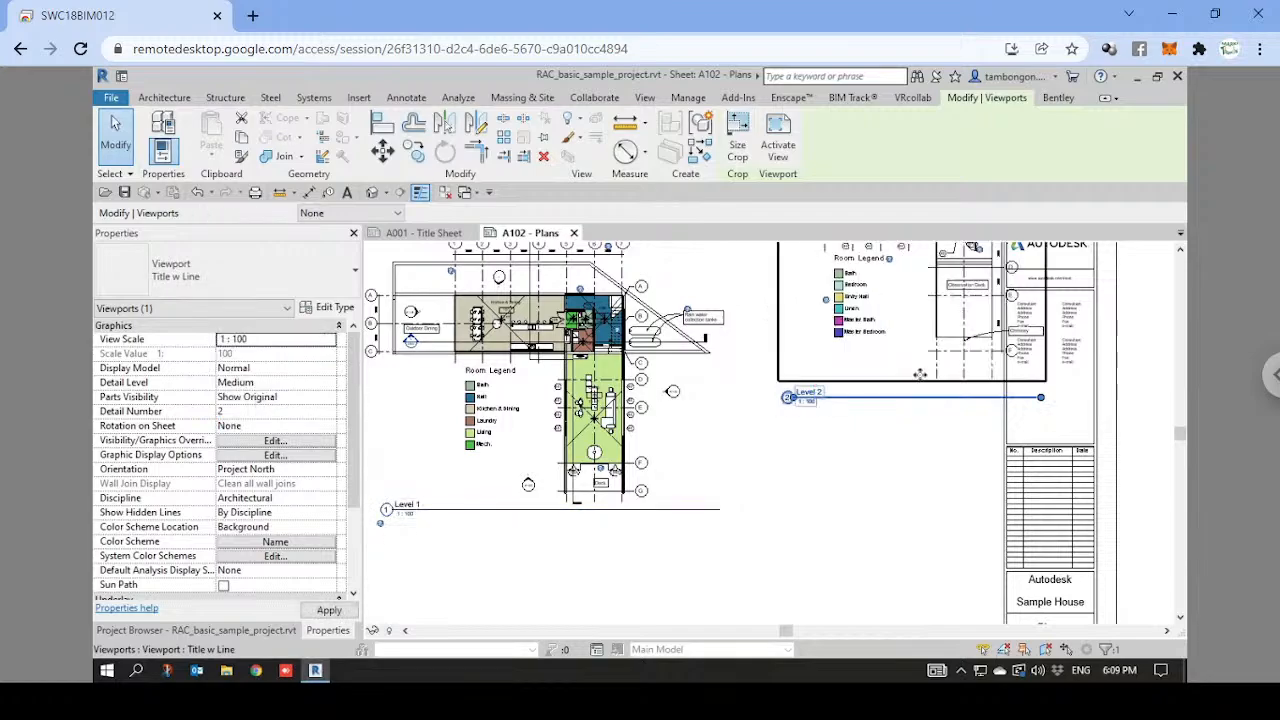
drag(942, 296, 894, 414)
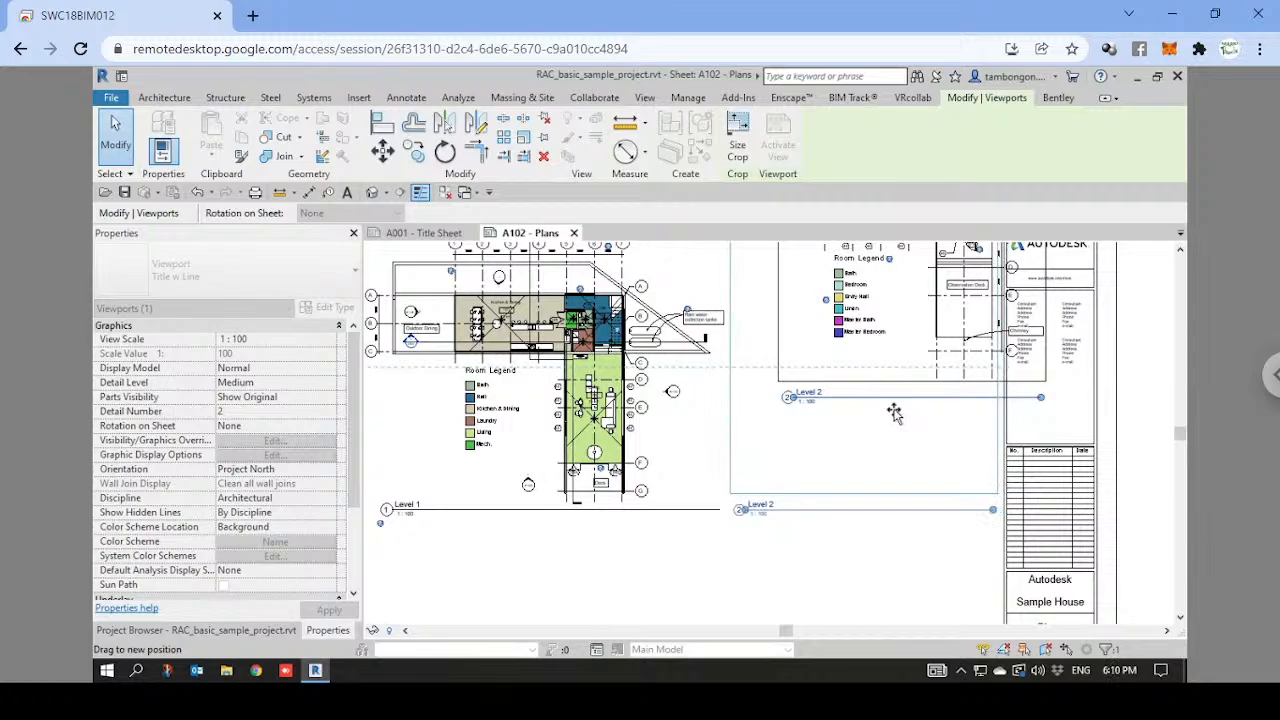
drag(894, 414, 894, 415)
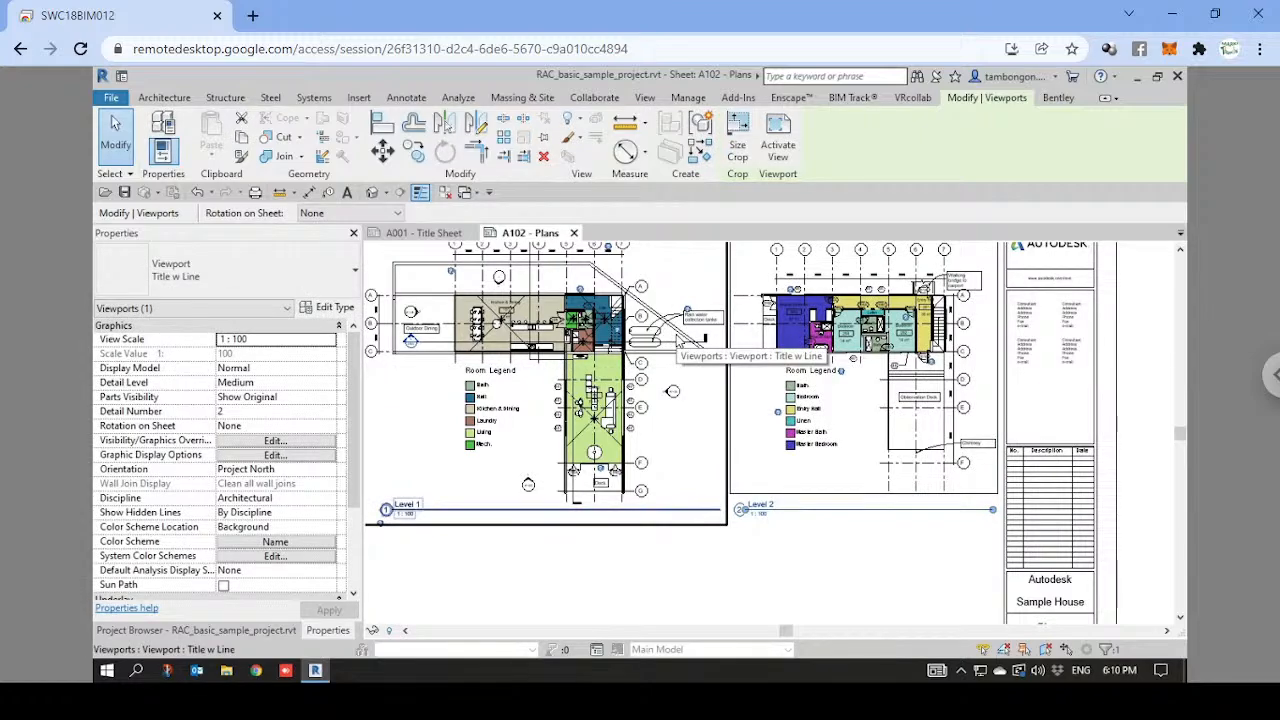
Deselect the Level 2 viewport and activate the Level 1 viewport for editing on the sheet.
middle_drag(749, 489, 777, 490)
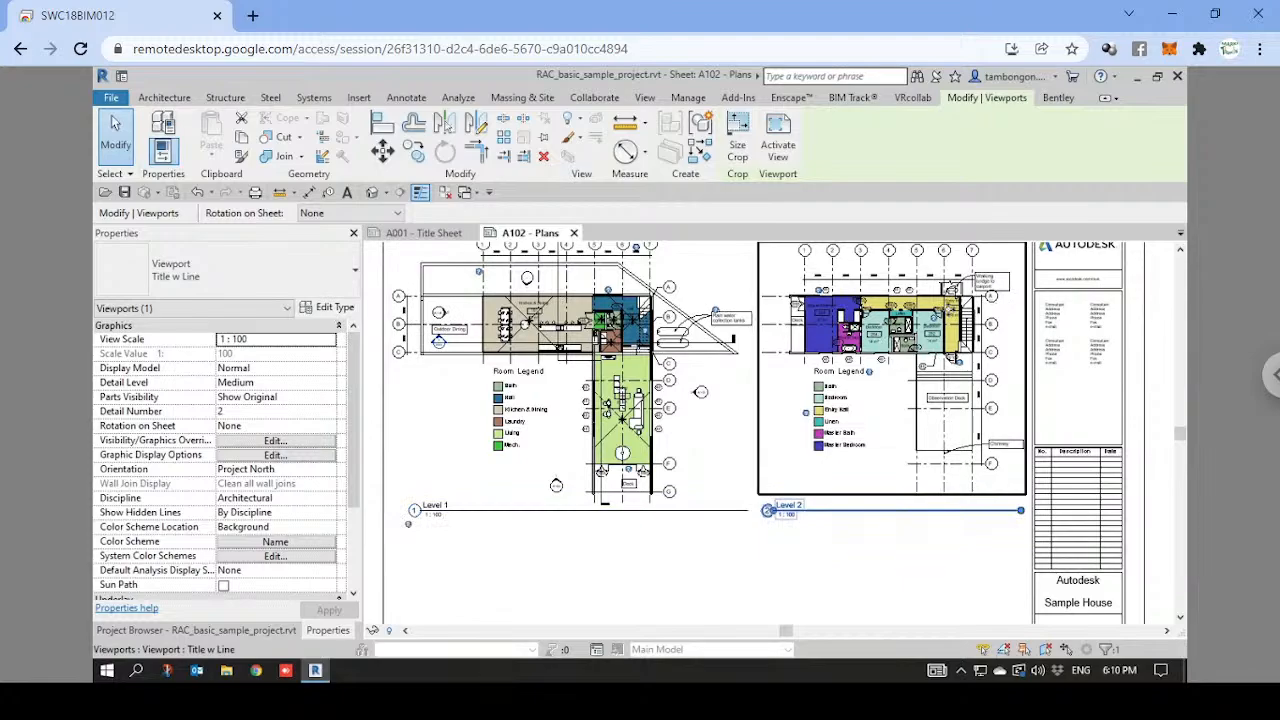
click(849, 598)
middle_drag(851, 490, 875, 506)
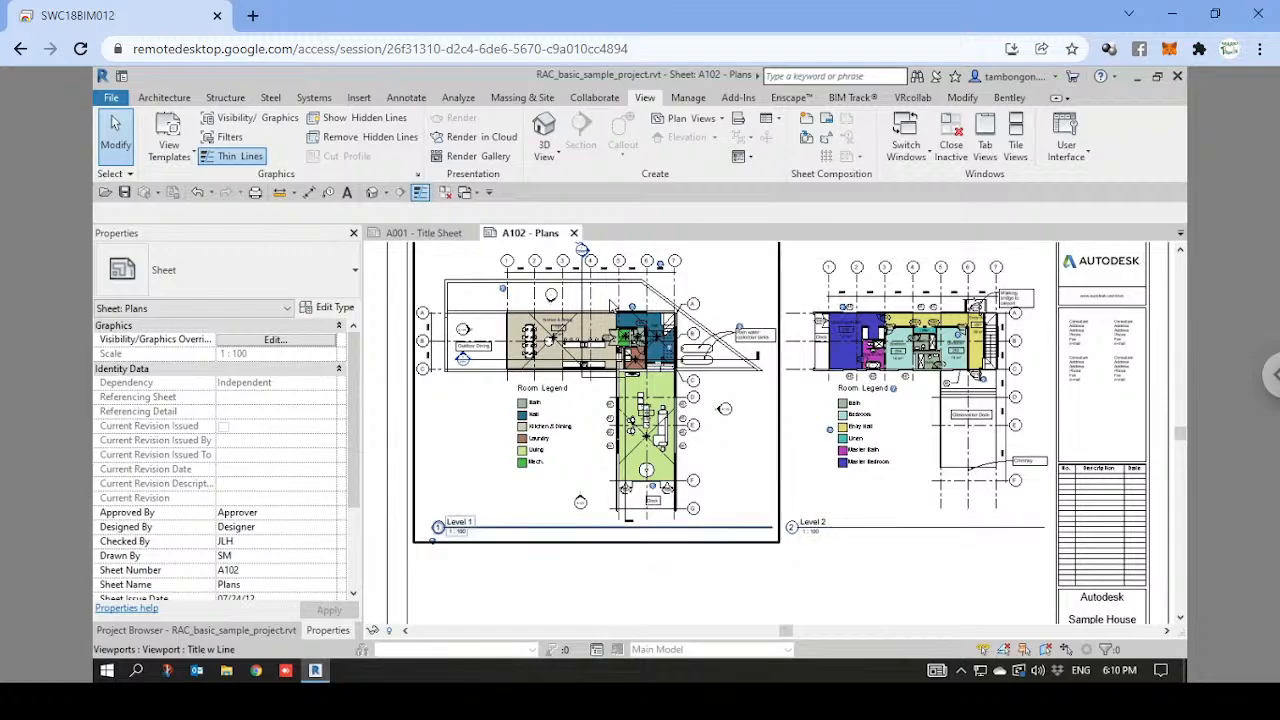
double_click(700, 302)
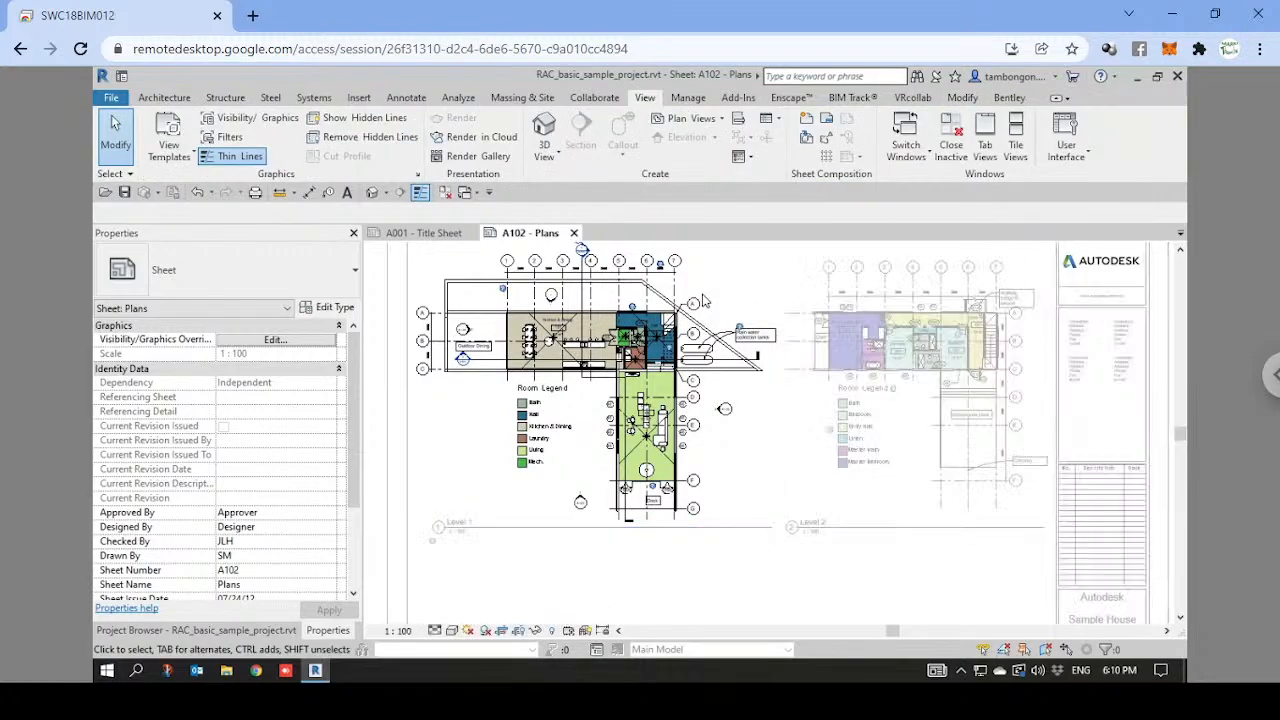
Switch the stair-side end of Level 1's grid A to 2D extents and bring its offset bubble in line with the grid.
click(693, 303)
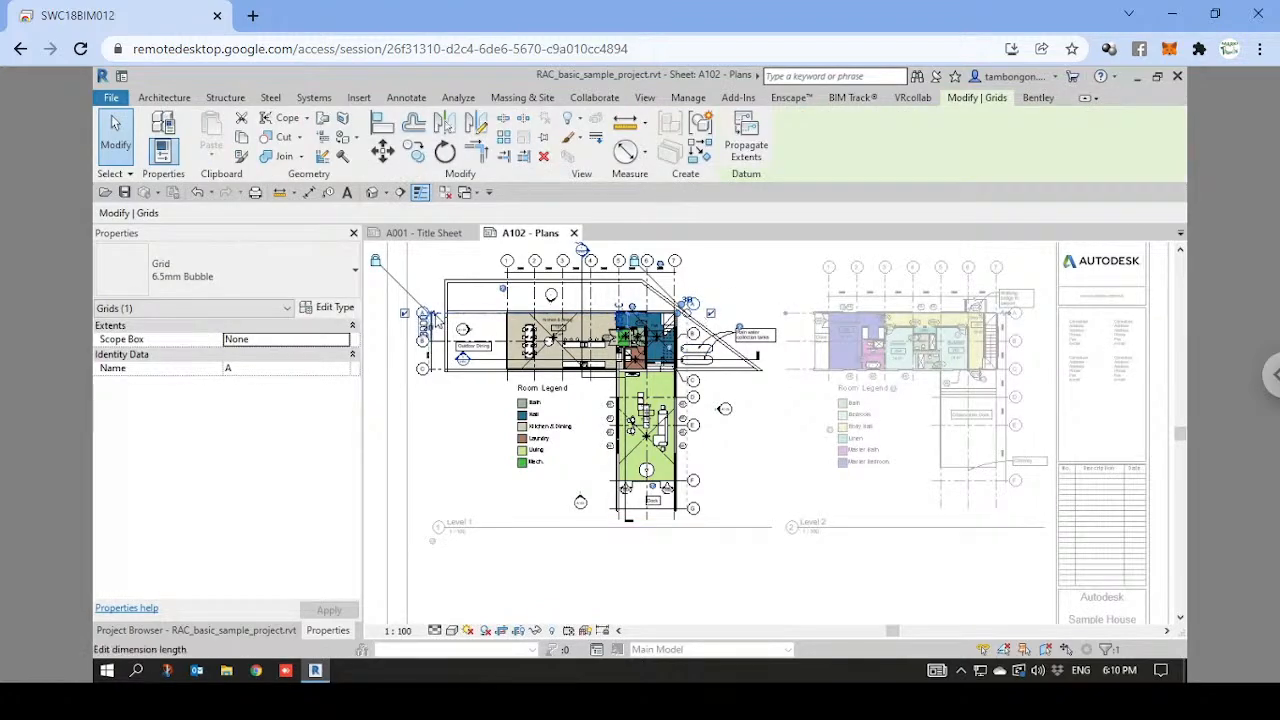
scroll(424, 320, up, 2)
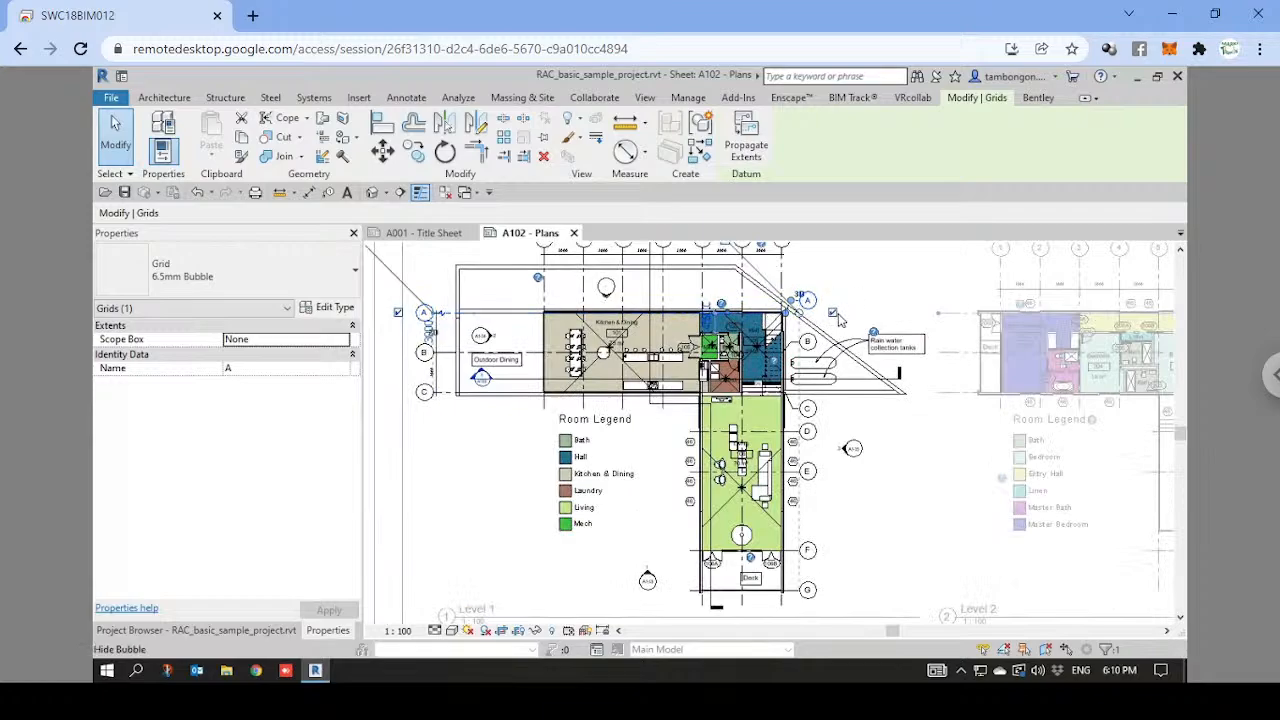
scroll(820, 316, up, 2)
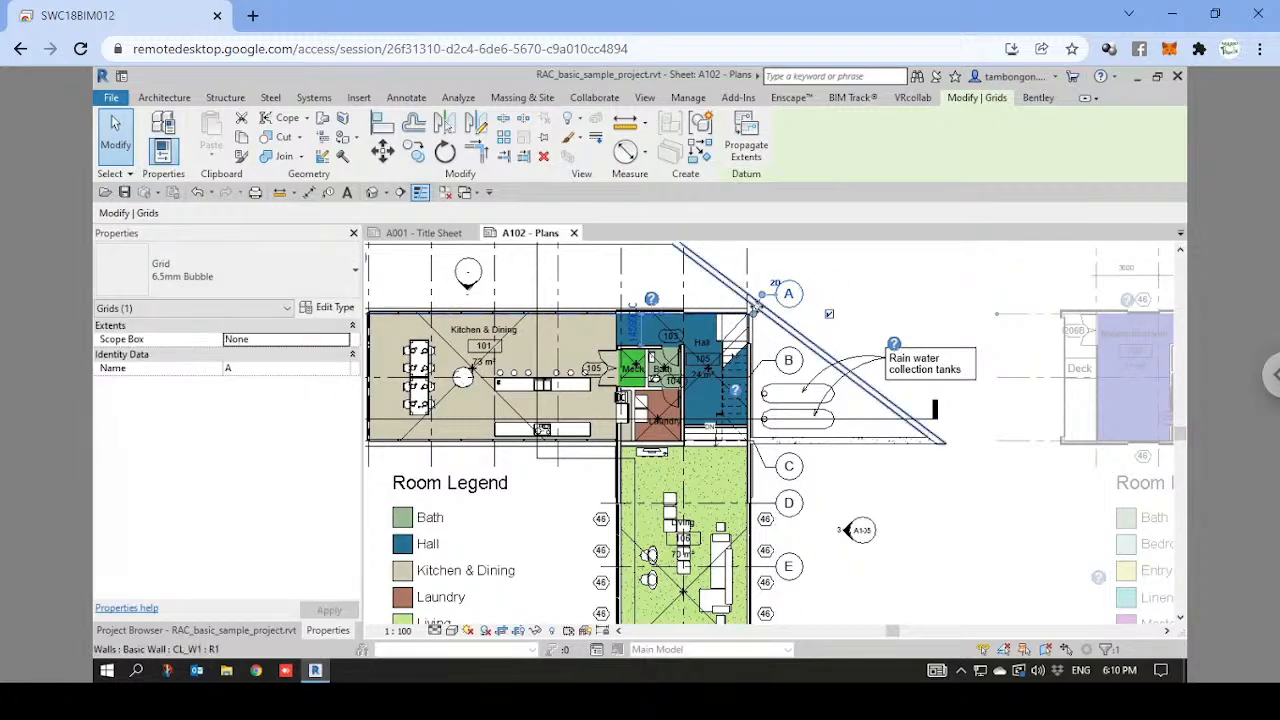
click(776, 285)
drag(763, 297, 771, 316)
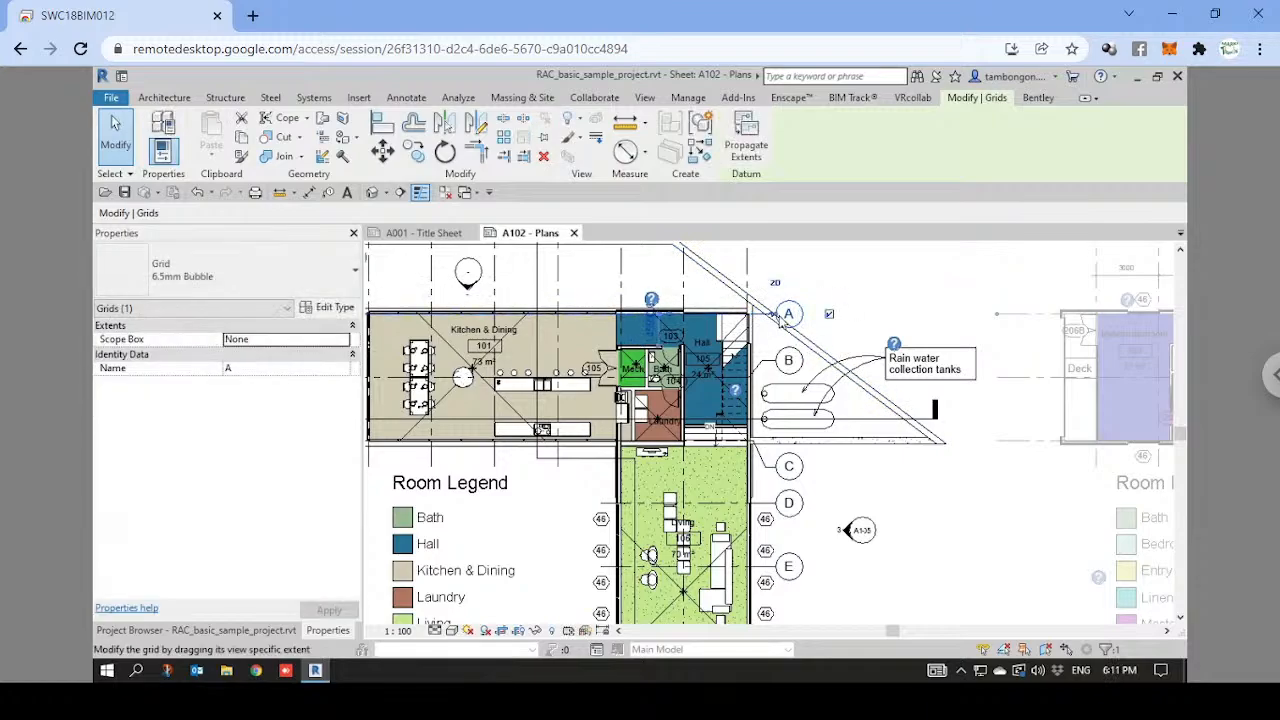
scroll(778, 318, up, 2)
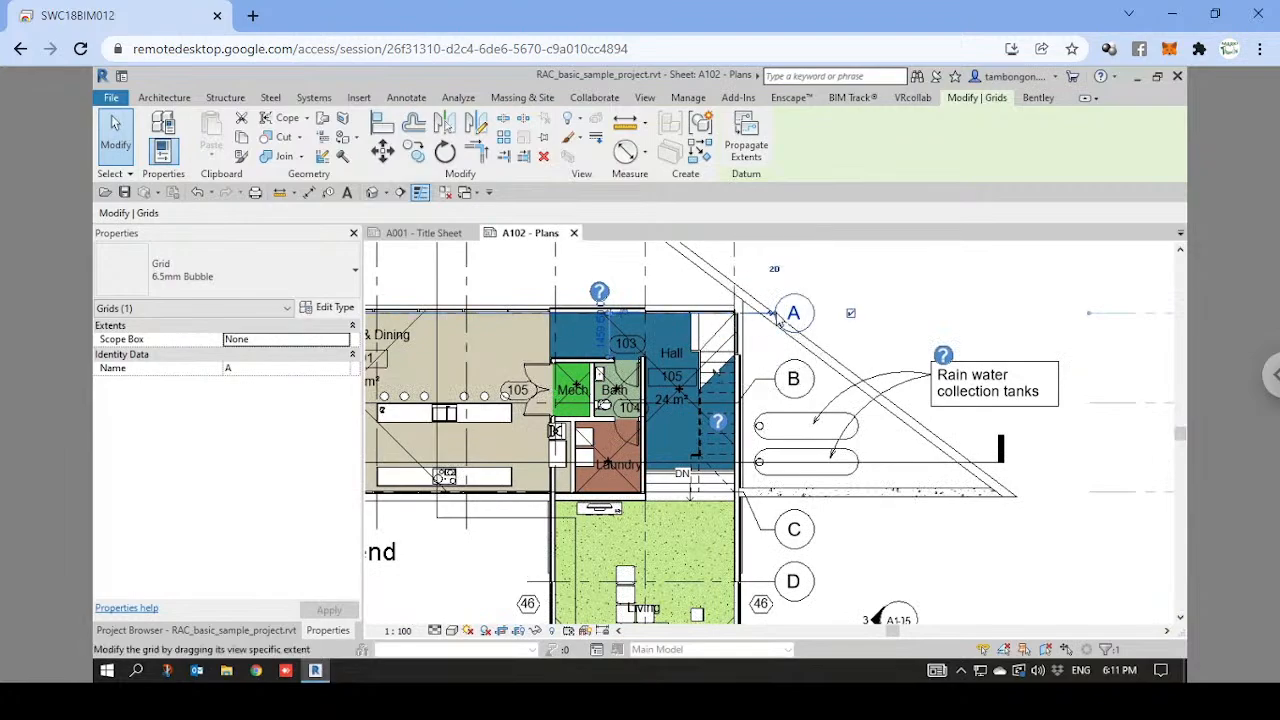
scroll(780, 318, down, 2)
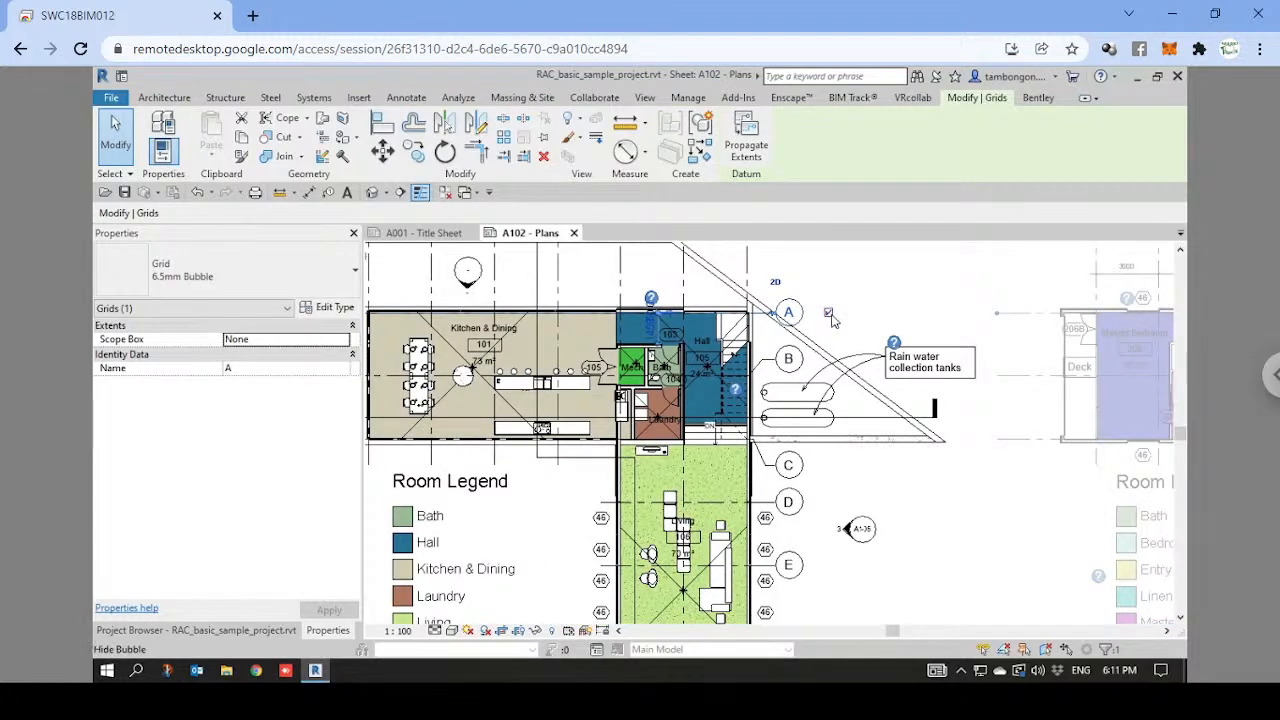
Hide grid A's stair-side bubble and extend that end of the grid line to the start of the Level 2 grid.
click(828, 313)
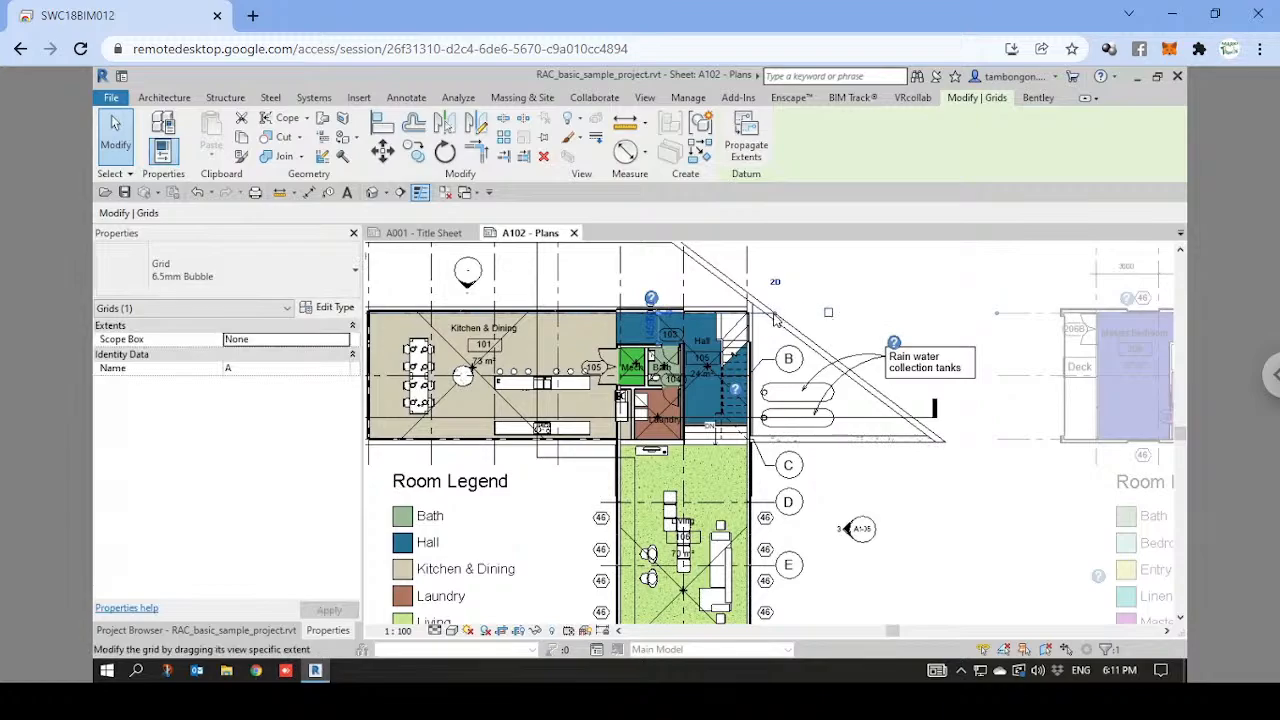
drag(778, 318, 1003, 311)
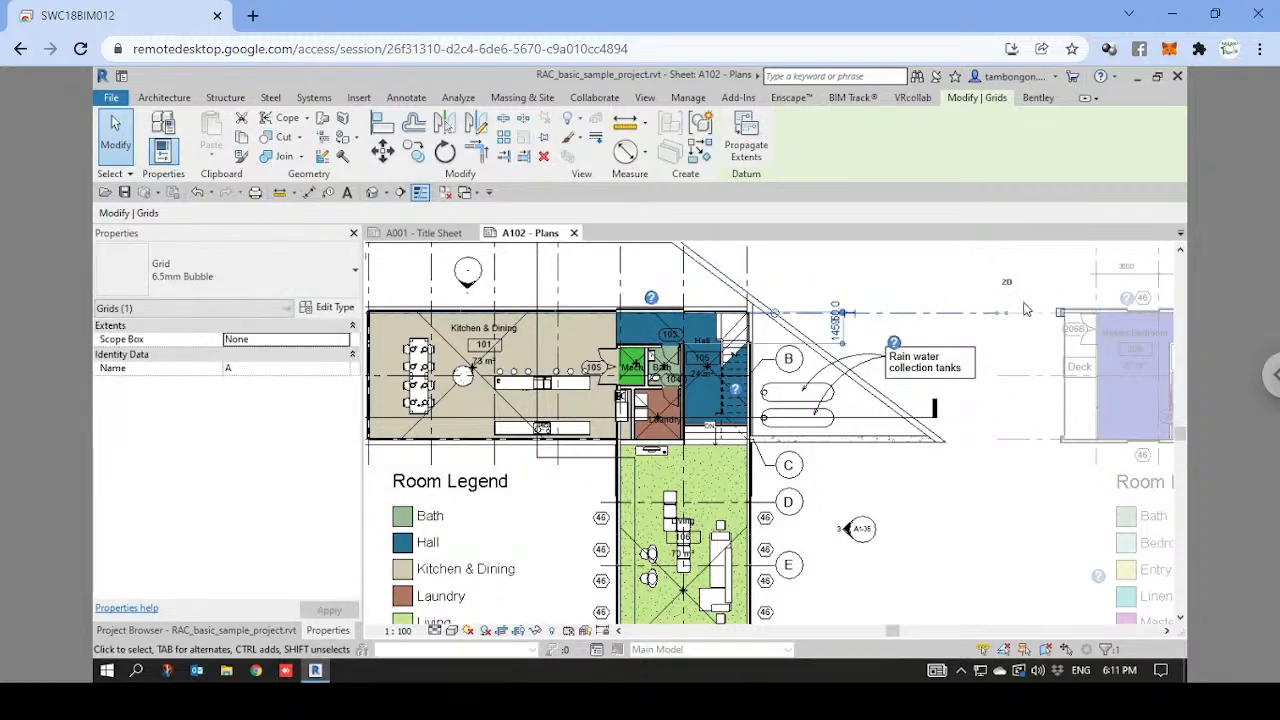
click(893, 281)
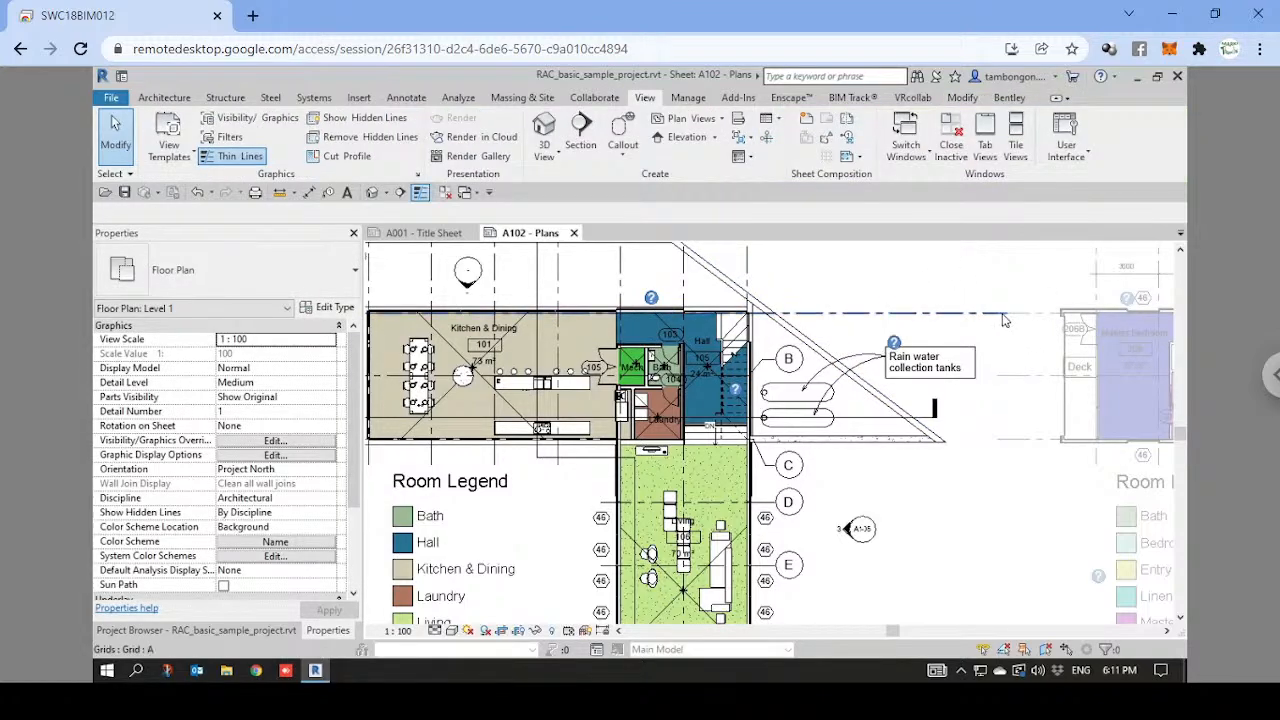
scroll(1093, 330, down, 2)
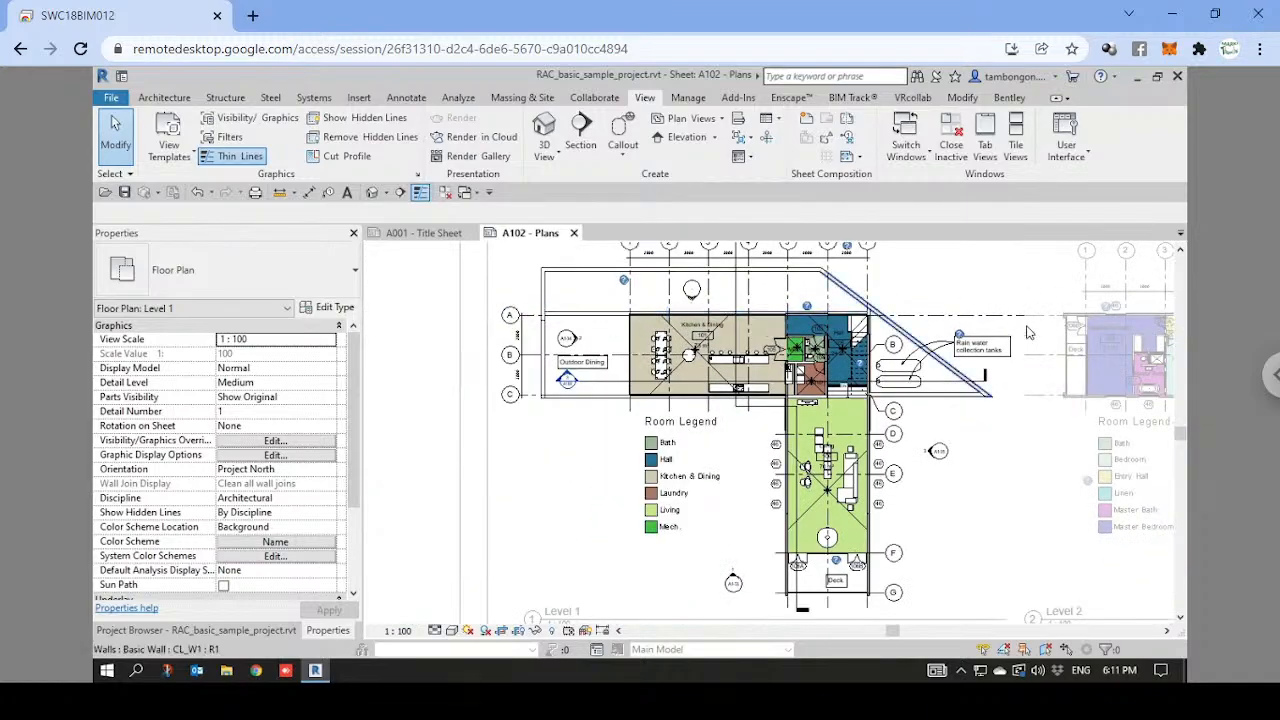
middle_drag(1066, 344, 955, 346)
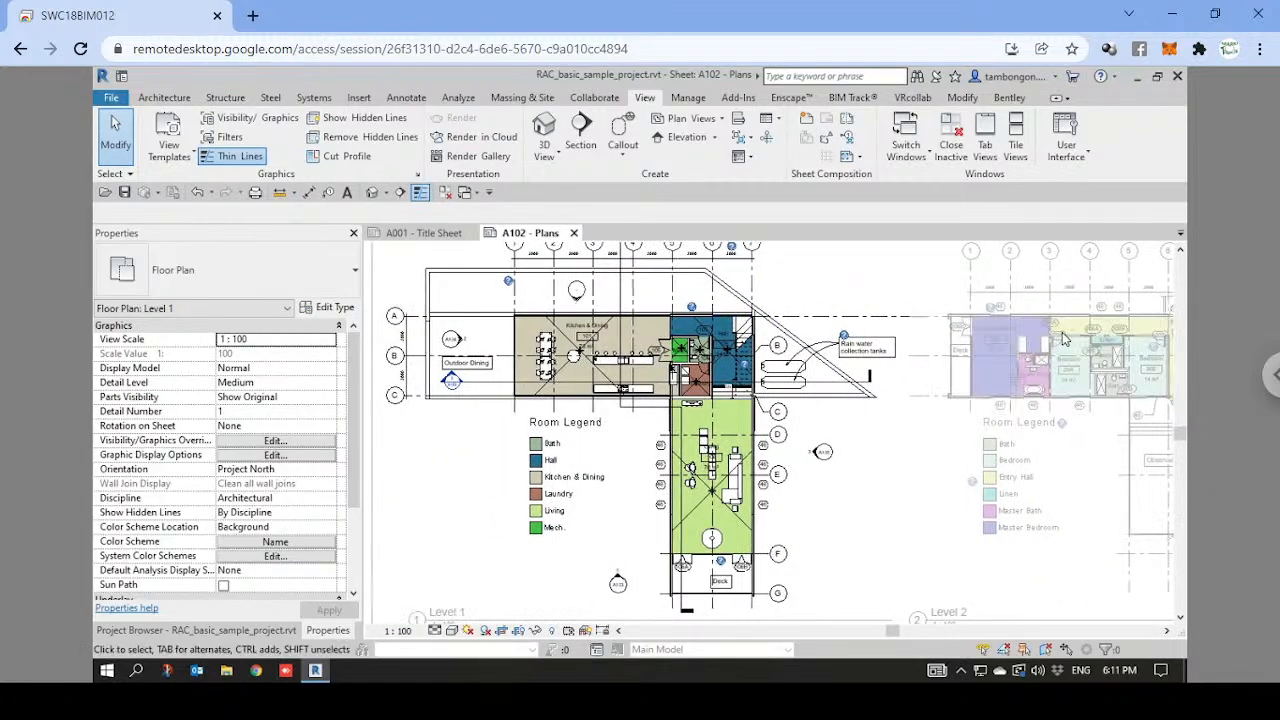
scroll(1063, 339, down, 1)
middle_drag(1163, 352, 1043, 354)
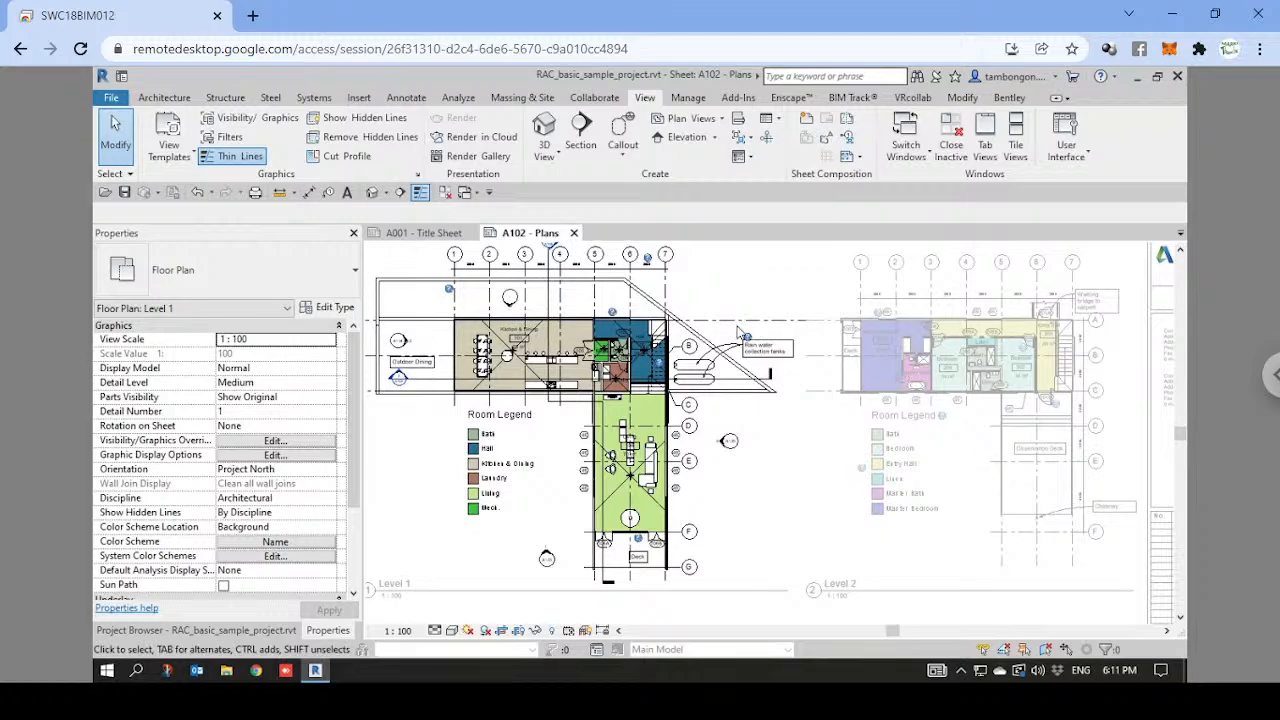
Switch the stair-side end of Level 1's grid B to 2D extents, straighten its elbow and hide its bubble.
click(688, 347)
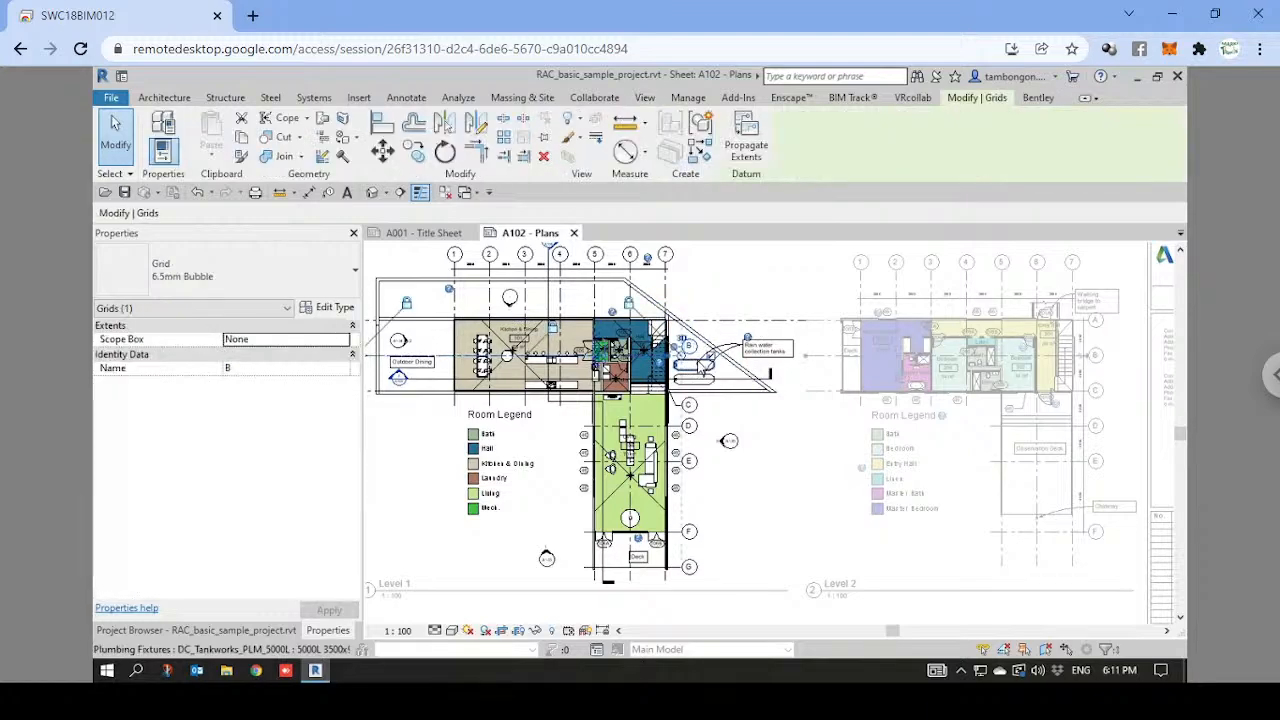
scroll(687, 355, up, 4)
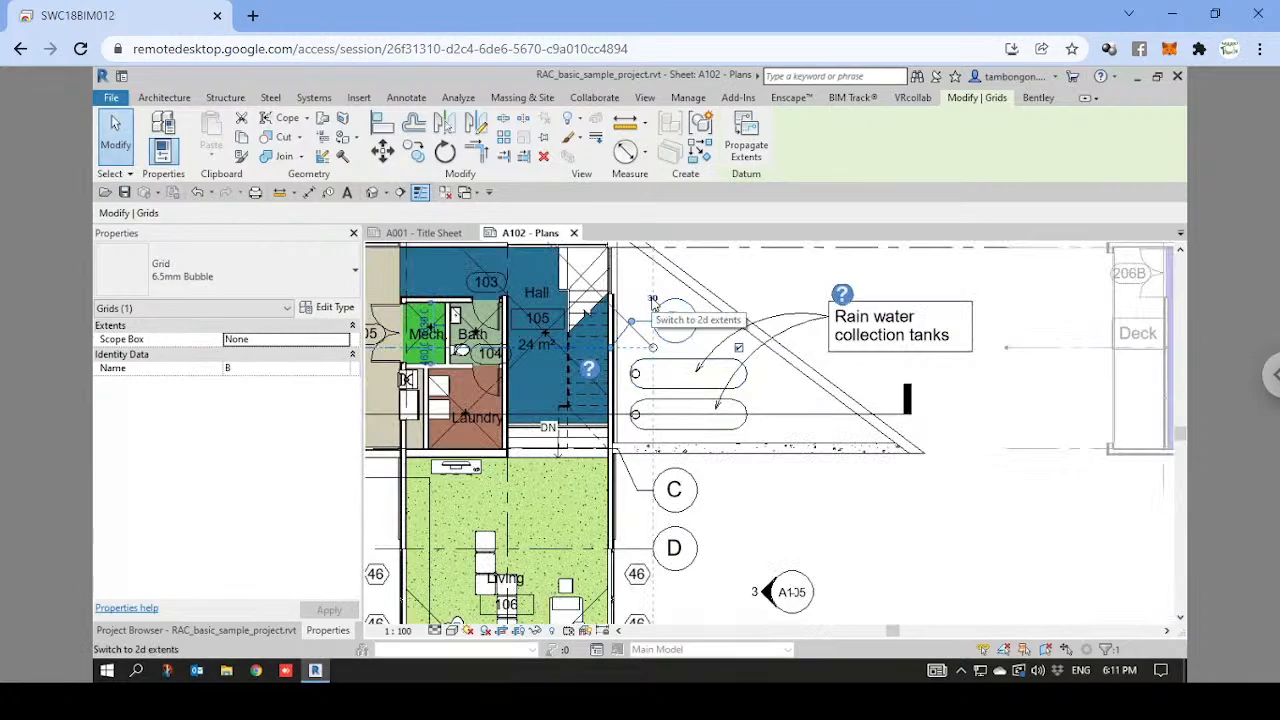
click(652, 299)
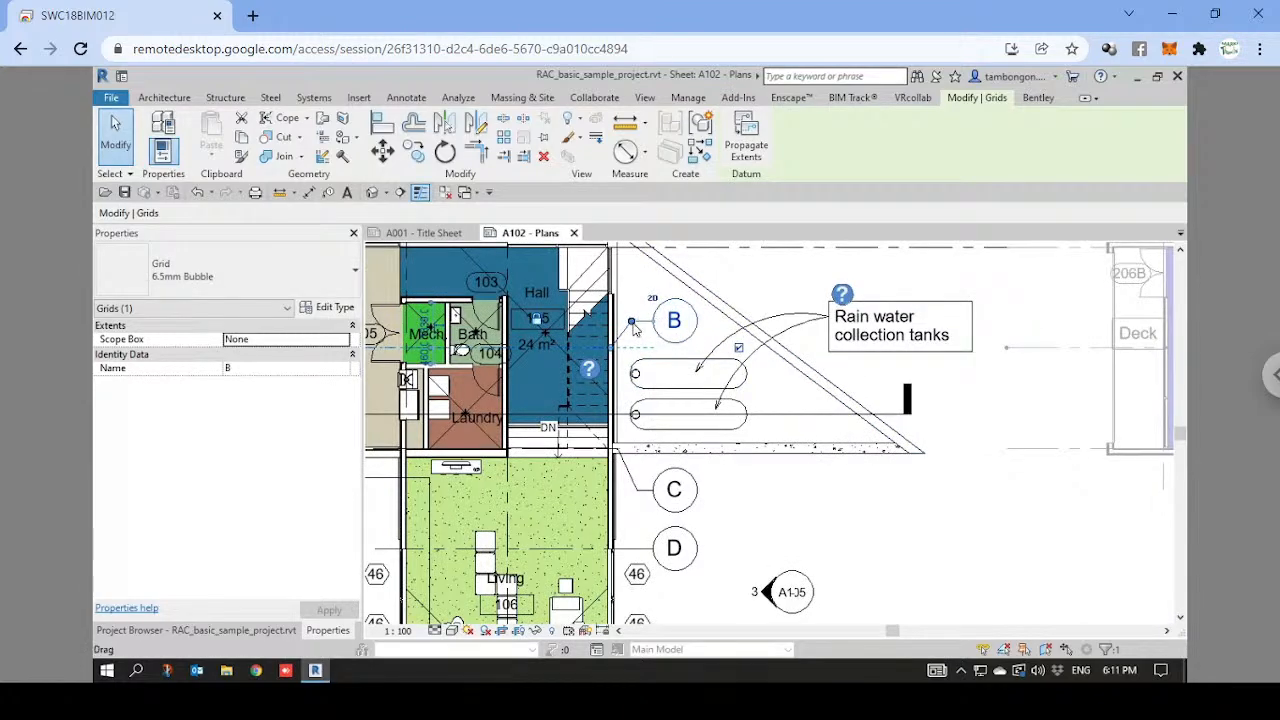
click(738, 348)
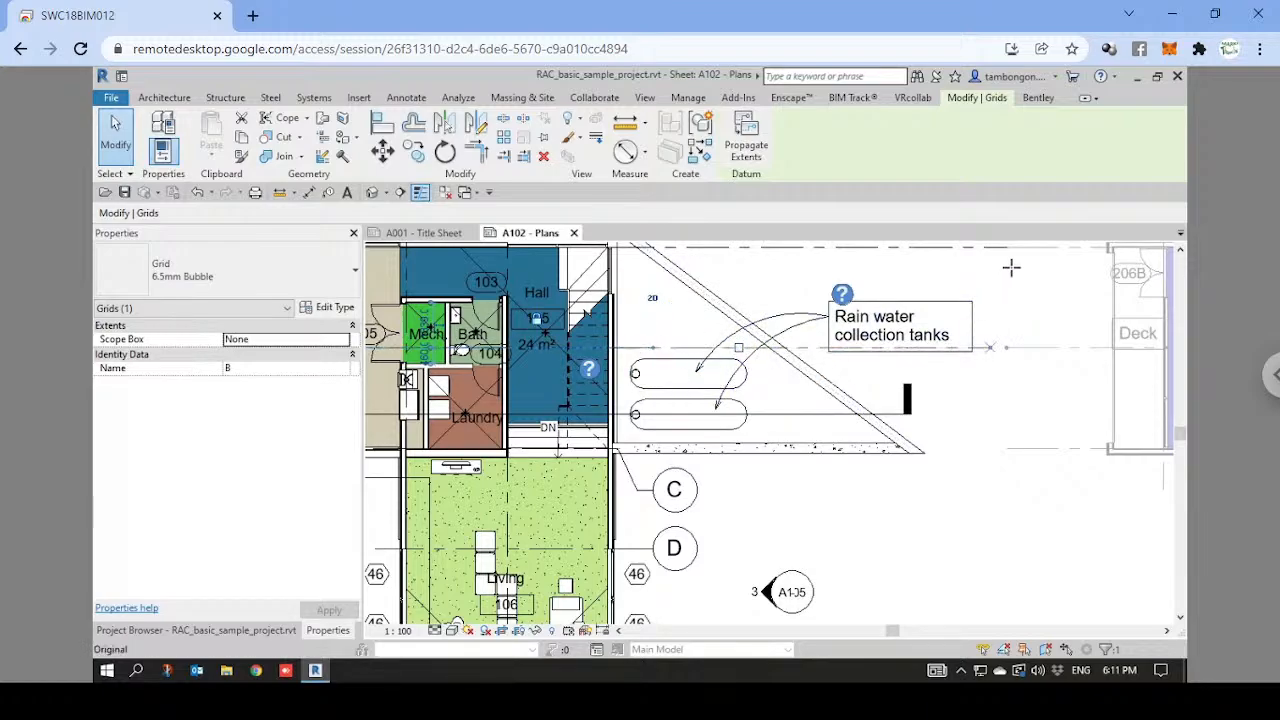
Extend the stair-side end of Level 1's grid B past the rain water note to meet the Level 2 grid.
drag(1011, 267, 1011, 248)
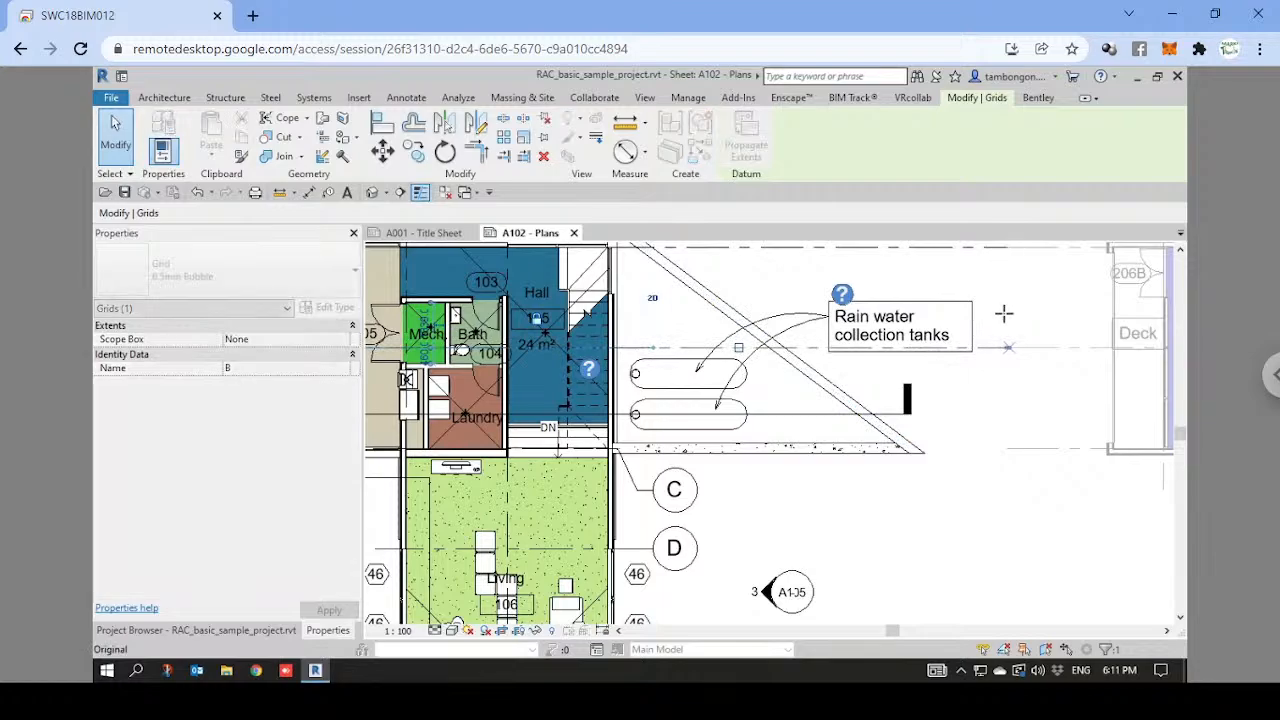
mouse_move(1018, 294)
mouse_down()
mouse_move(1003, 294)
mouse_move(1034, 256)
mouse_move(1014, 251)
mouse_move(1022, 260)
mouse_up()
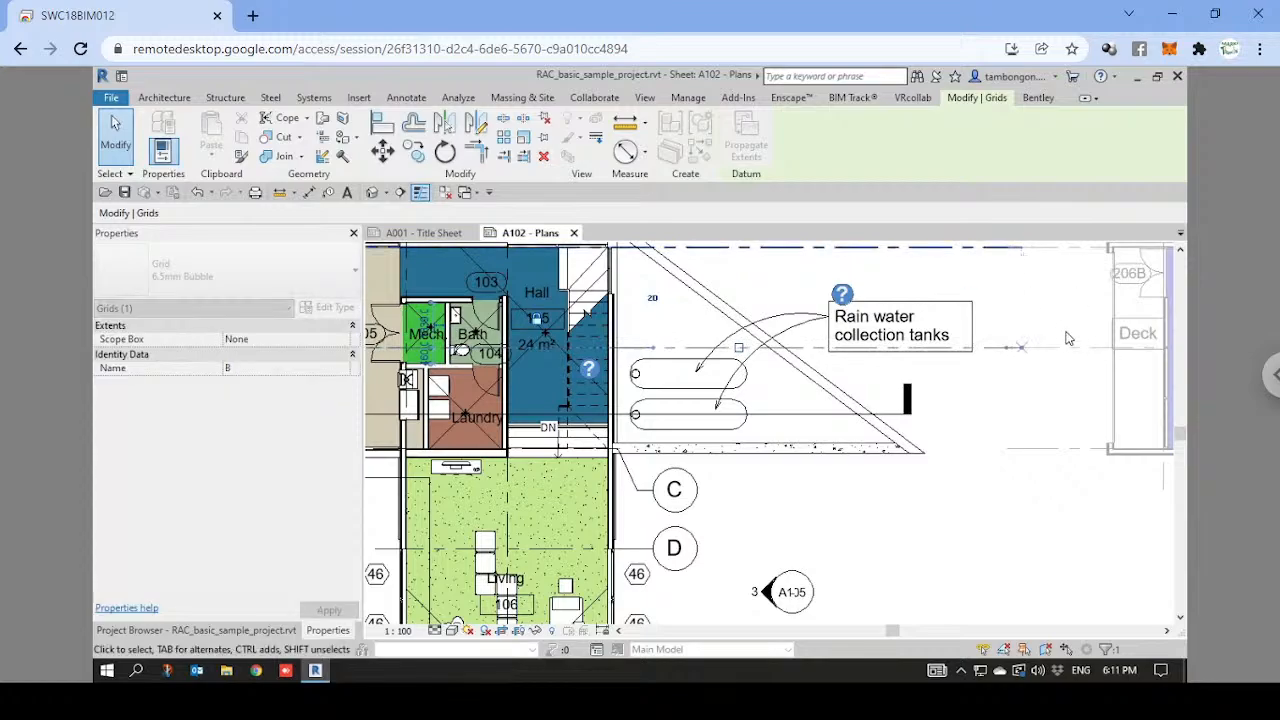
scroll(1027, 279, down, 2)
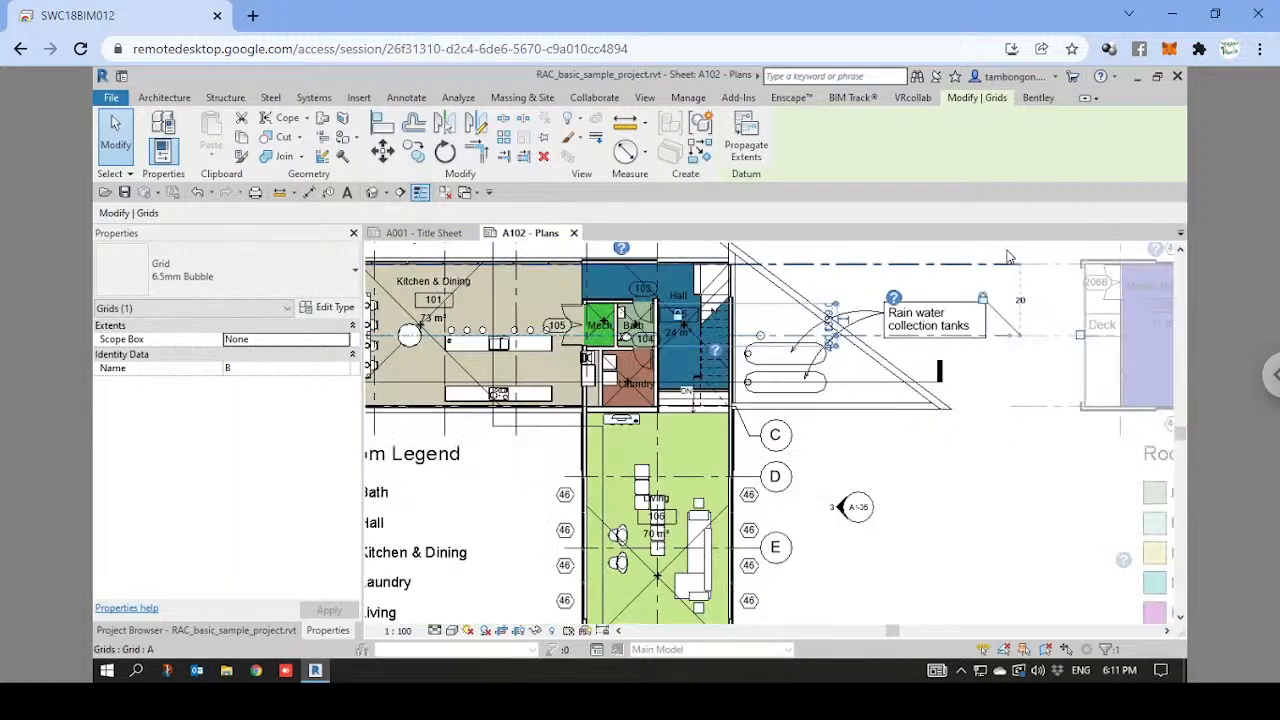
scroll(1020, 343, up, 2)
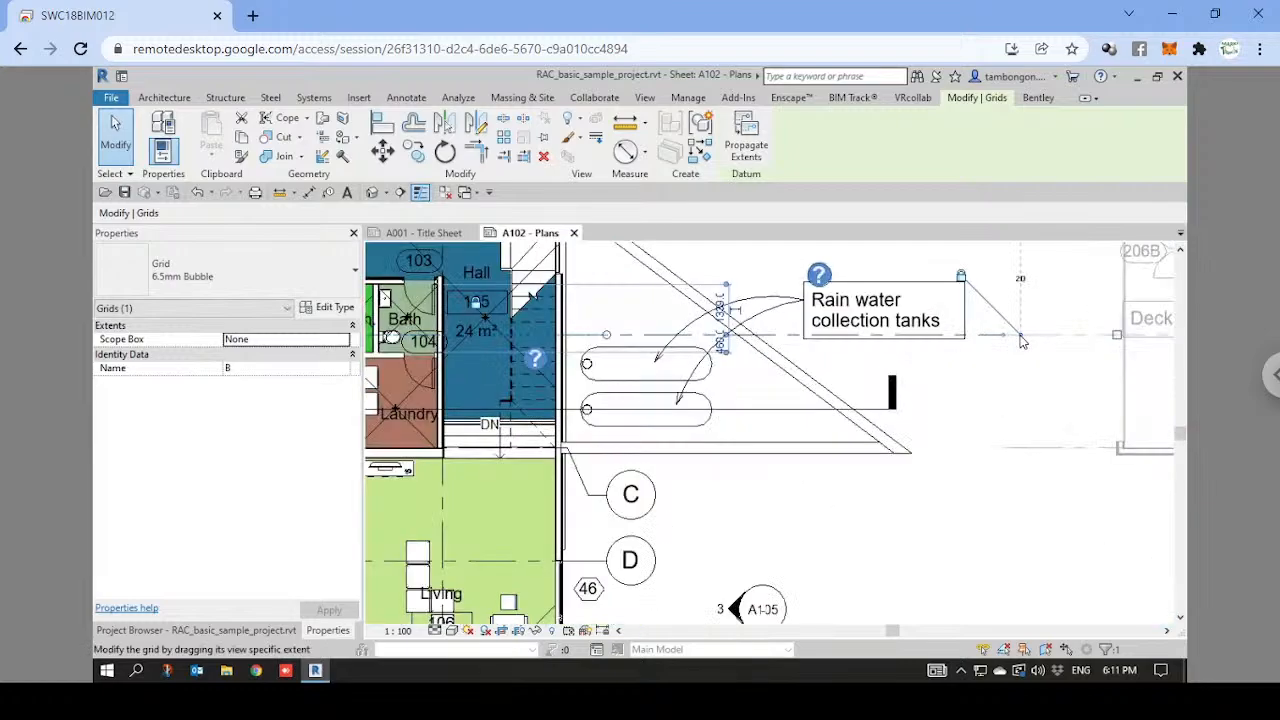
drag(1006, 331, 1003, 336)
drag(991, 397, 1005, 374)
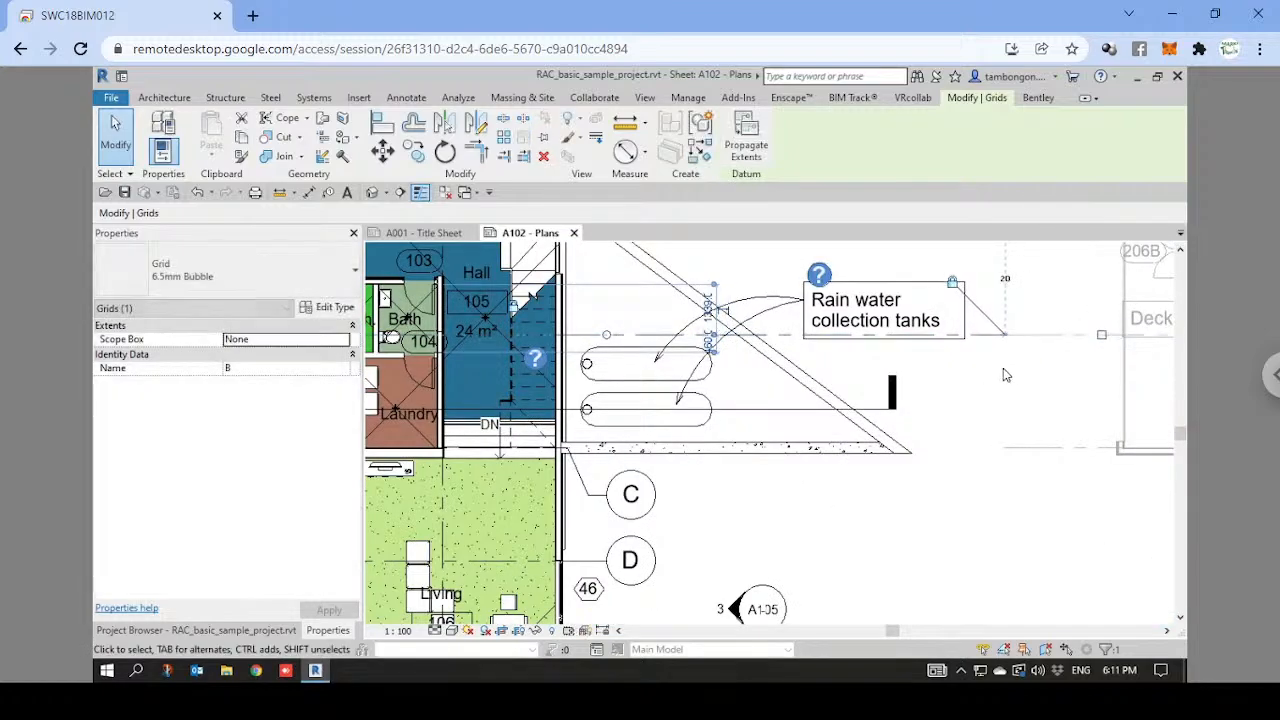
click(1010, 373)
scroll(1003, 375, down, 2)
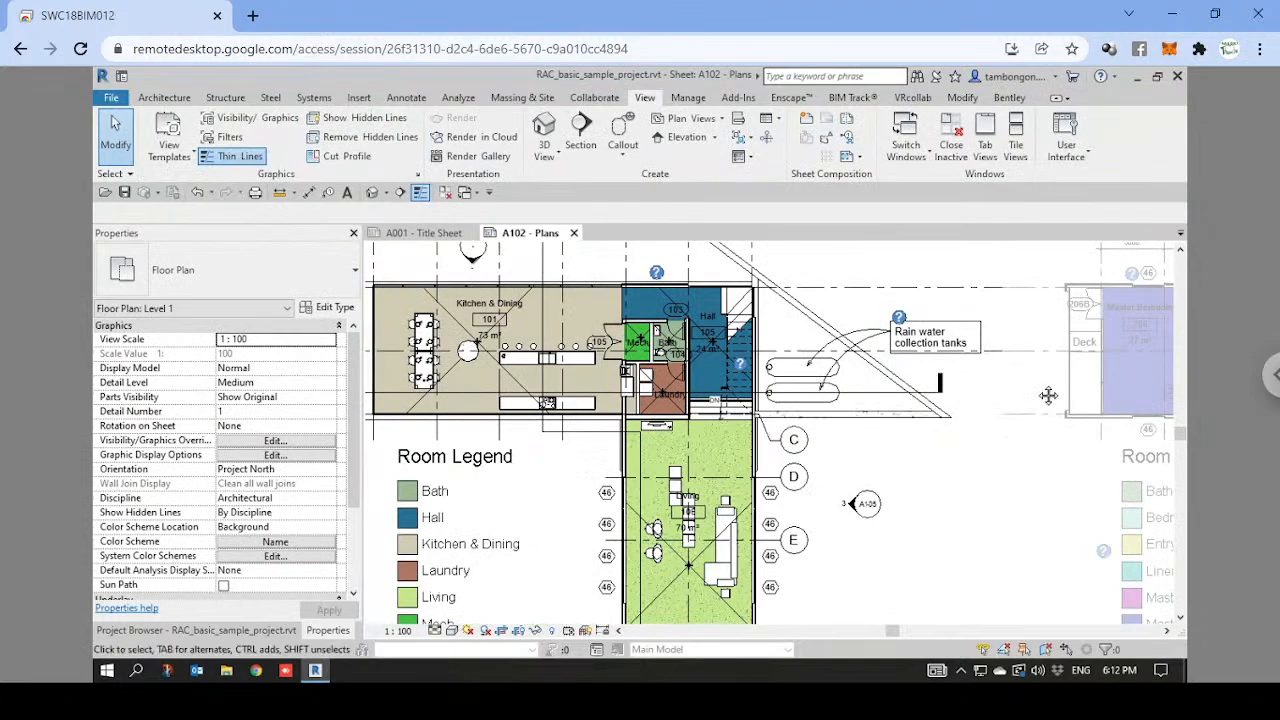
middle_drag(1038, 400, 1016, 381)
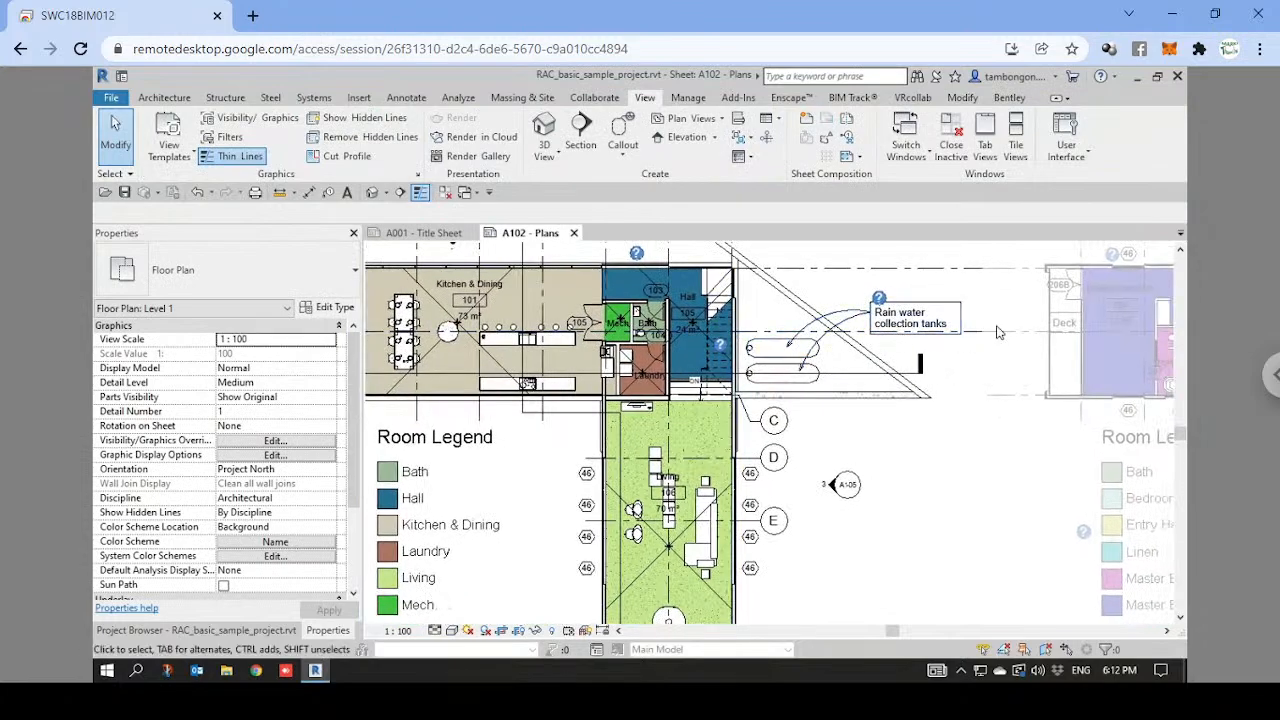
Move the "Rain water collection tanks" note up and closer to the plan, between grid lines A and B.
scroll(909, 310, up, 1)
click(924, 326)
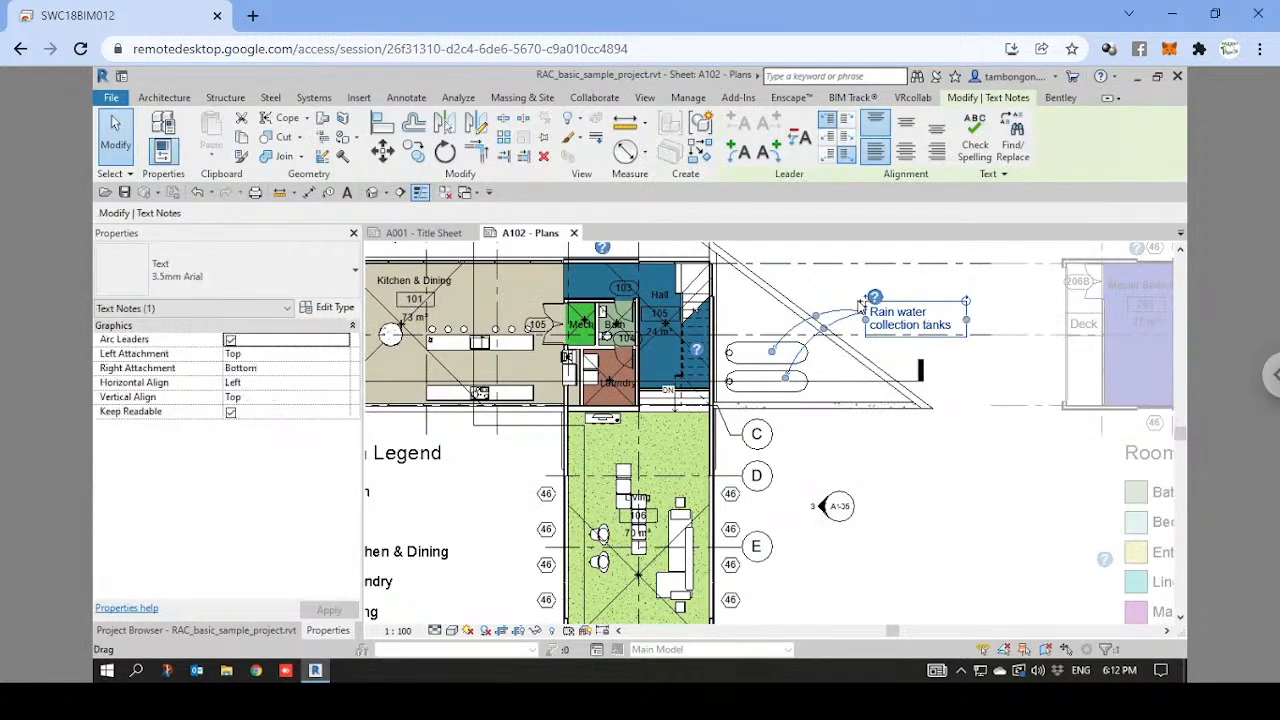
drag(860, 305, 806, 306)
click(966, 457)
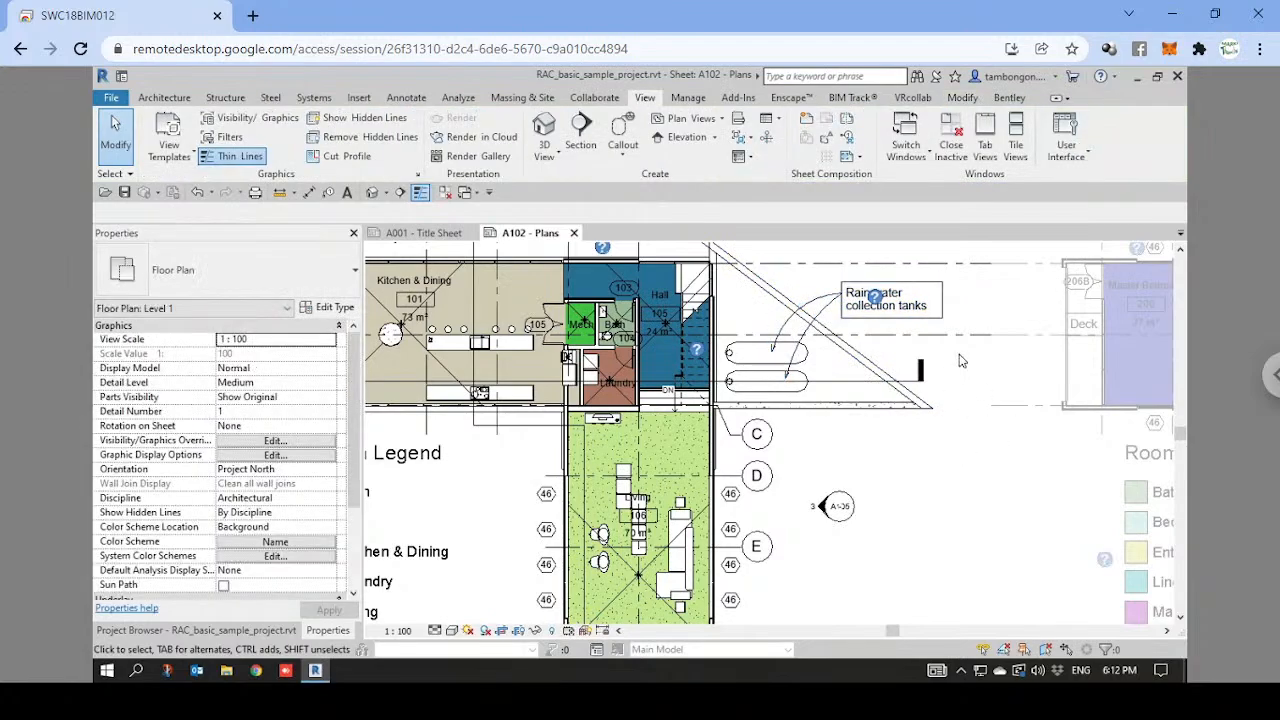
scroll(960, 360, down, 1)
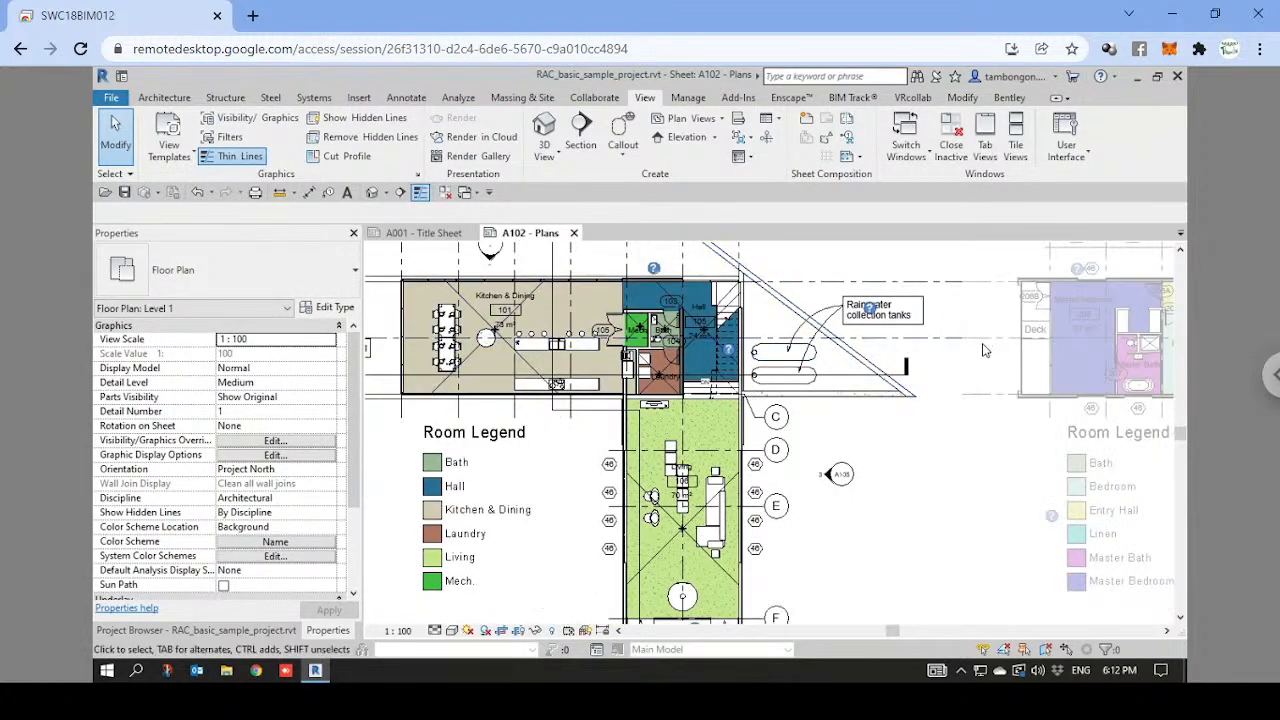
Zoom to fit the whole sheet and deactivate the Level 1 view.
scroll(880, 387, down, 2)
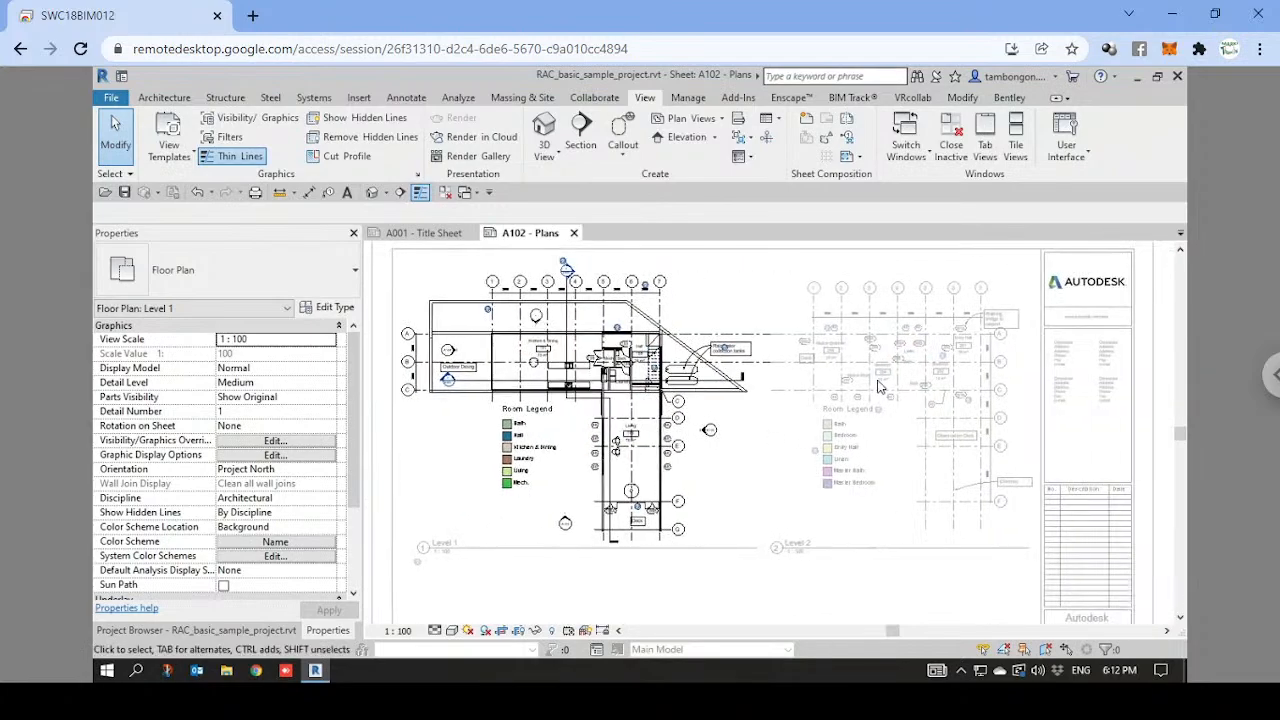
right_click(1162, 311)
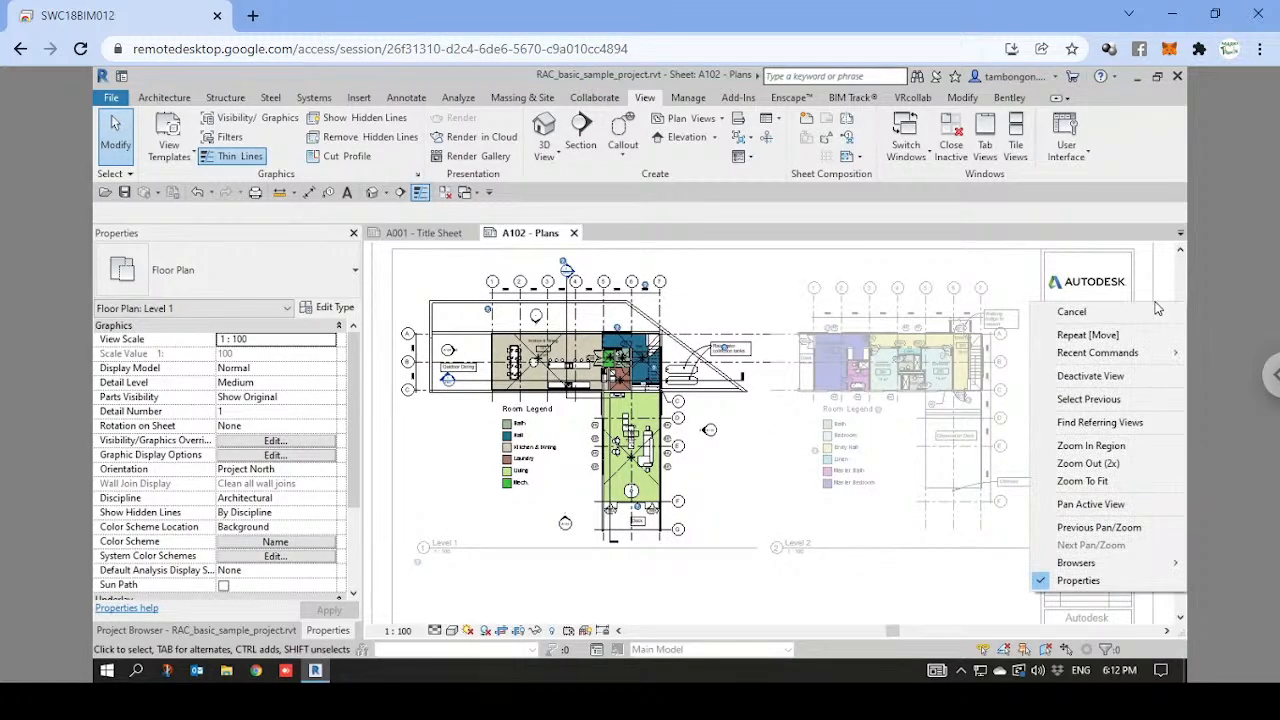
click(1090, 486)
right_click(424, 462)
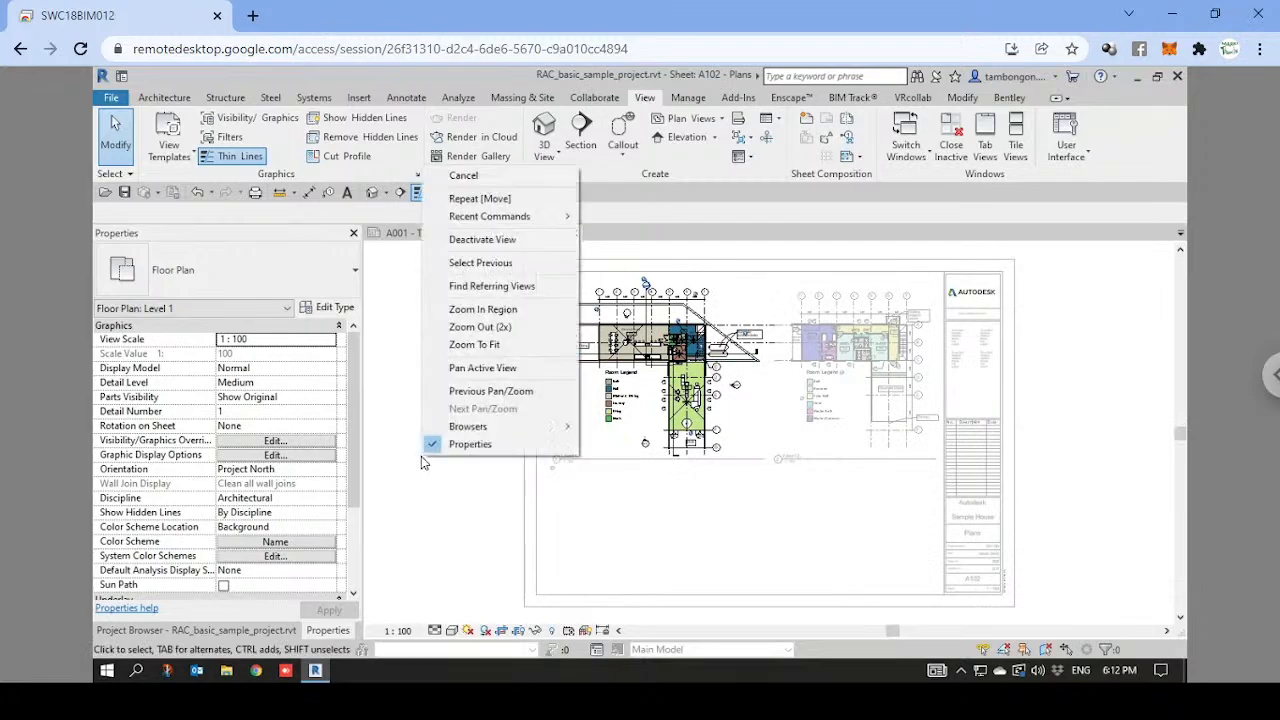
click(496, 241)
click(744, 433)
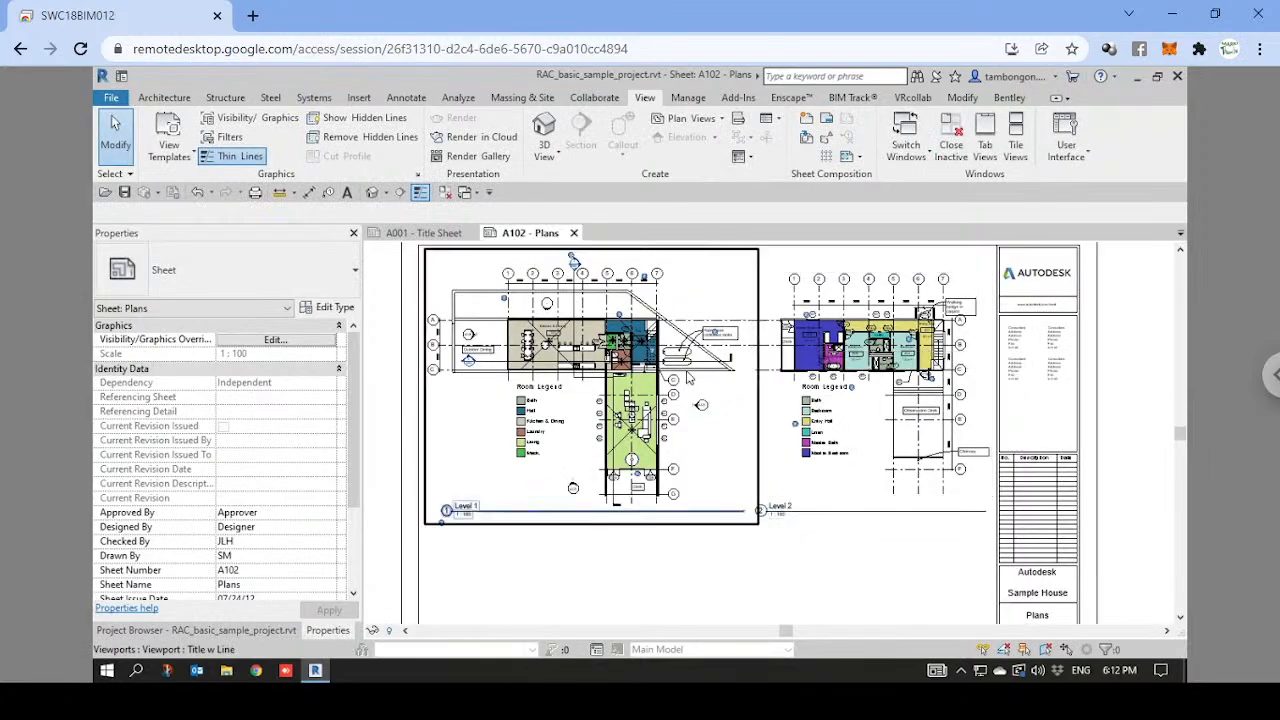
Draw a <Centerline> detail line about 120 mm long on the sheet, along grid C from Level 1's stair wall to Level 2's grid C.
scroll(716, 380, up, 2)
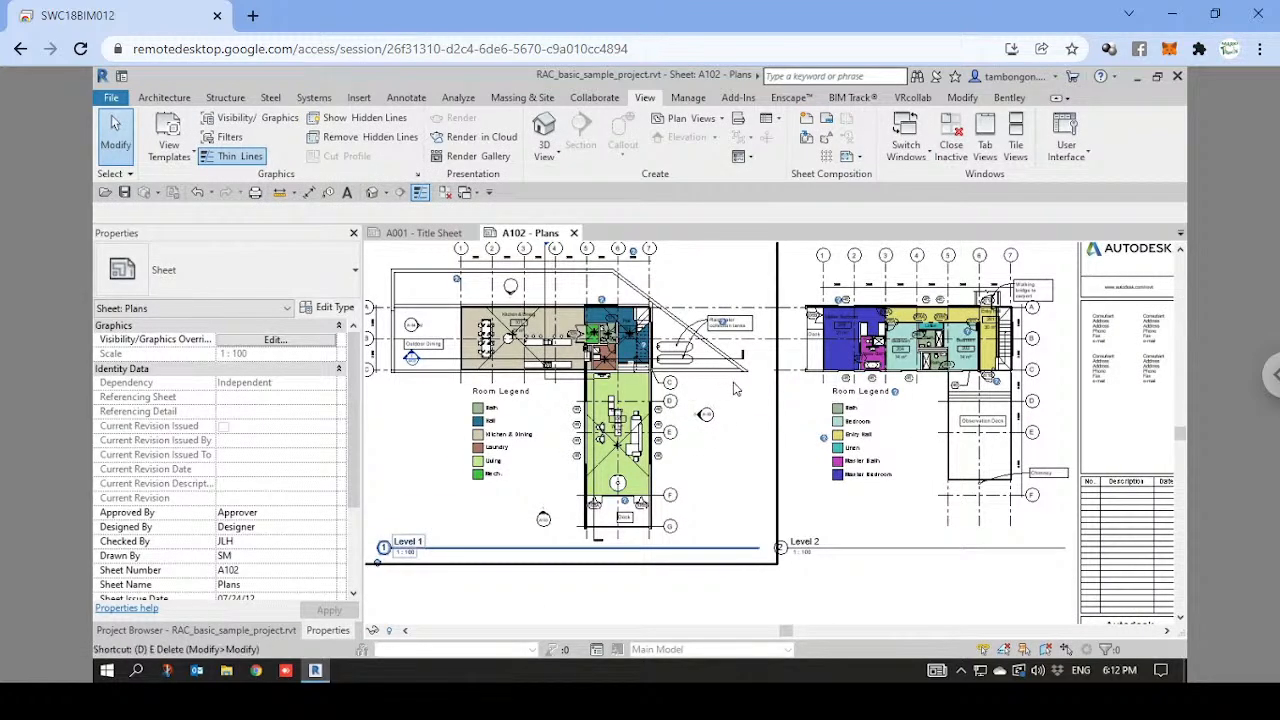
key(d)
key(l)
scroll(730, 379, up, 2)
scroll(606, 364, up, 3)
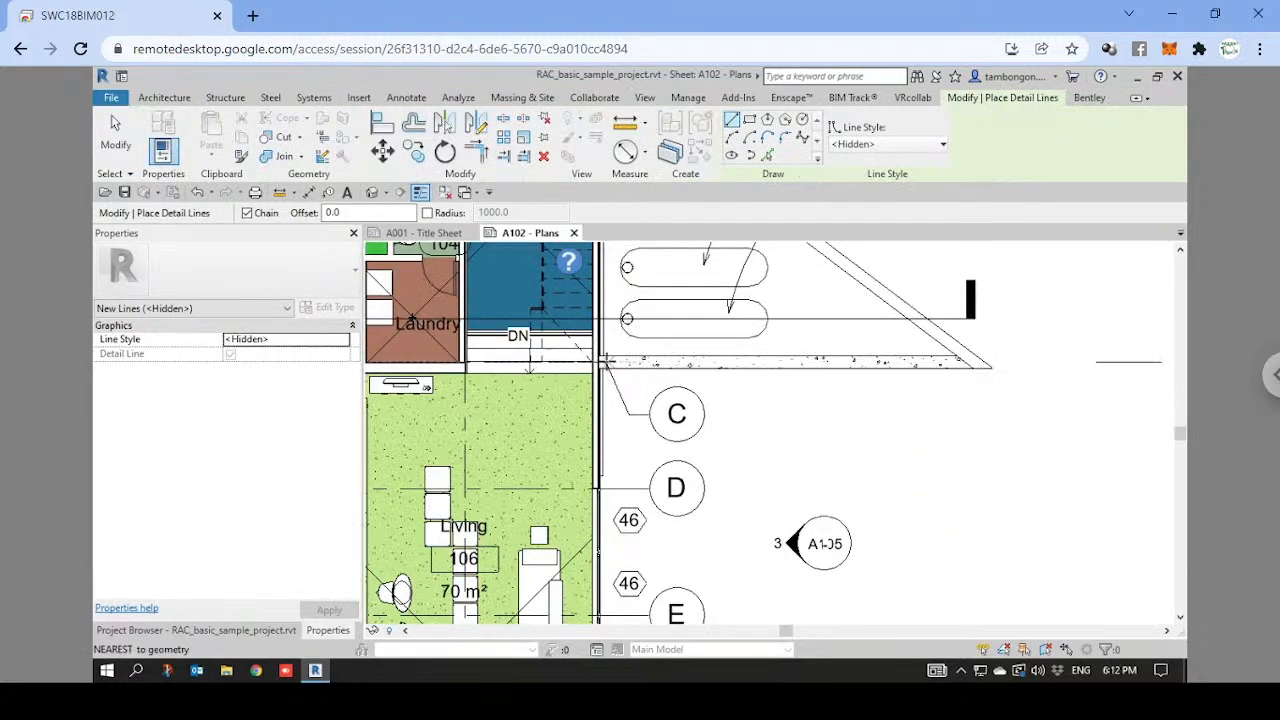
scroll(603, 364, down, 1)
scroll(672, 378, down, 4)
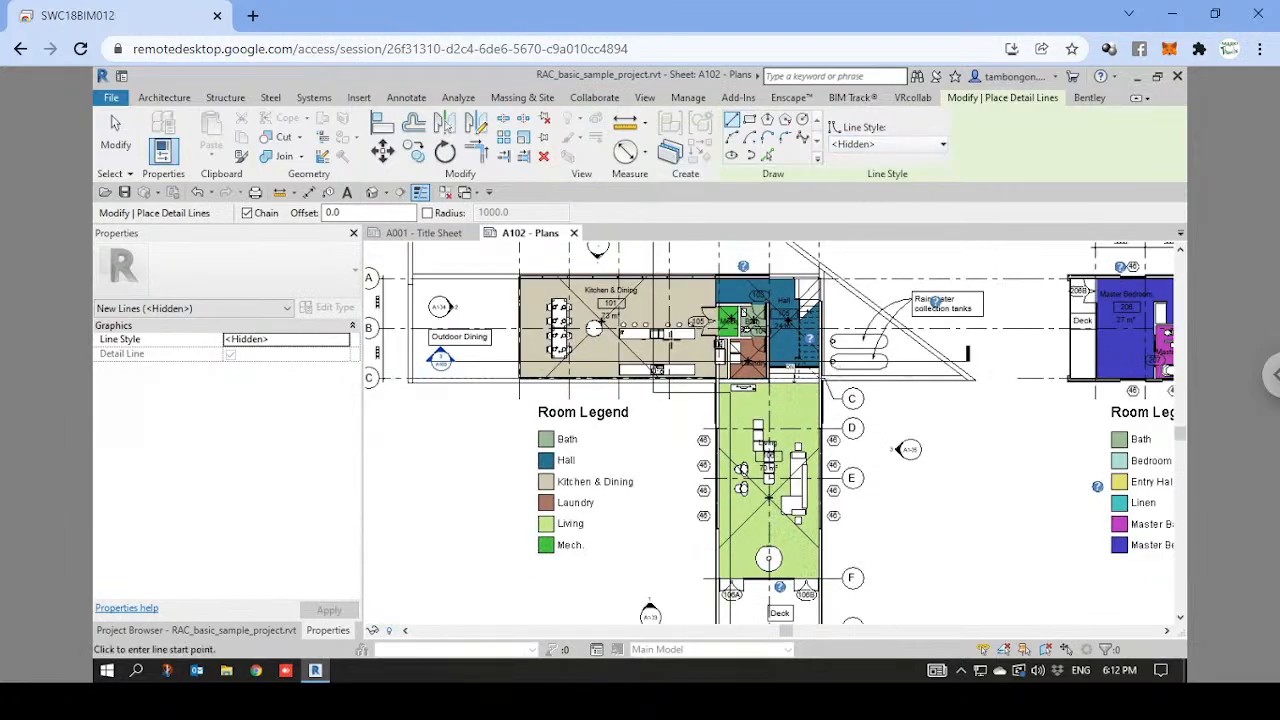
click(897, 147)
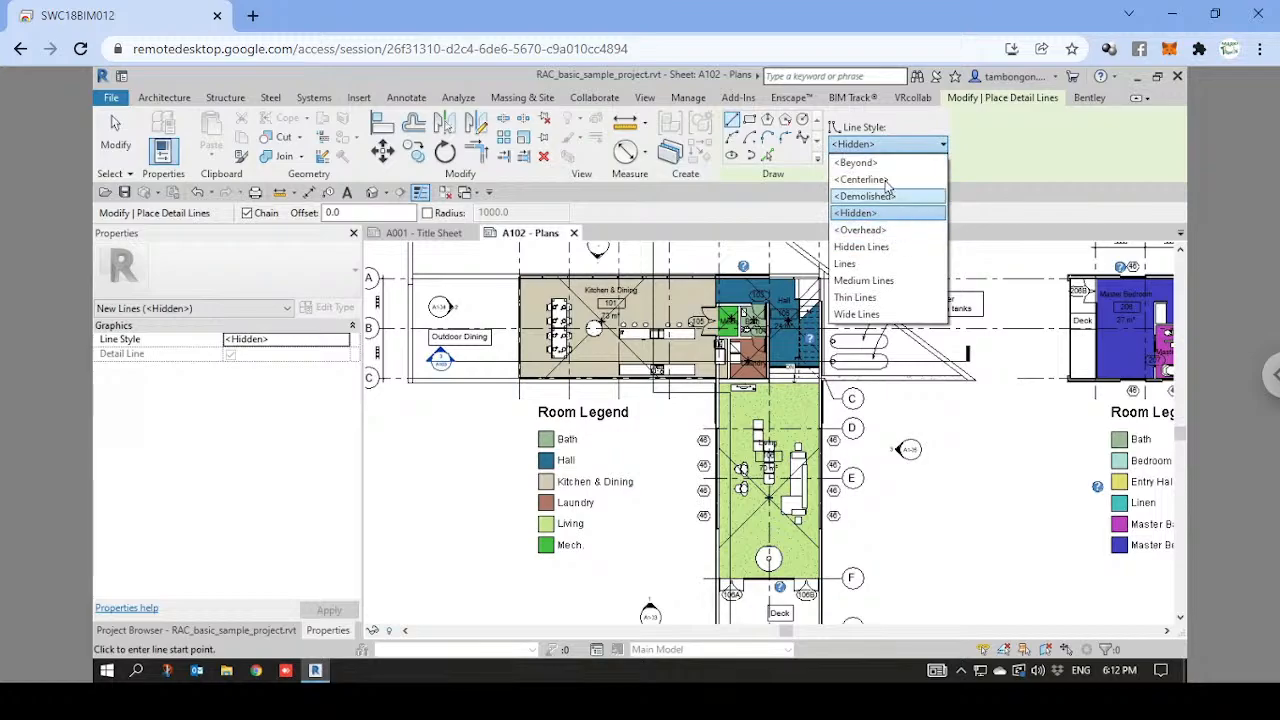
click(862, 180)
scroll(830, 390, up, 2)
middle_drag(406, 336, 661, 399)
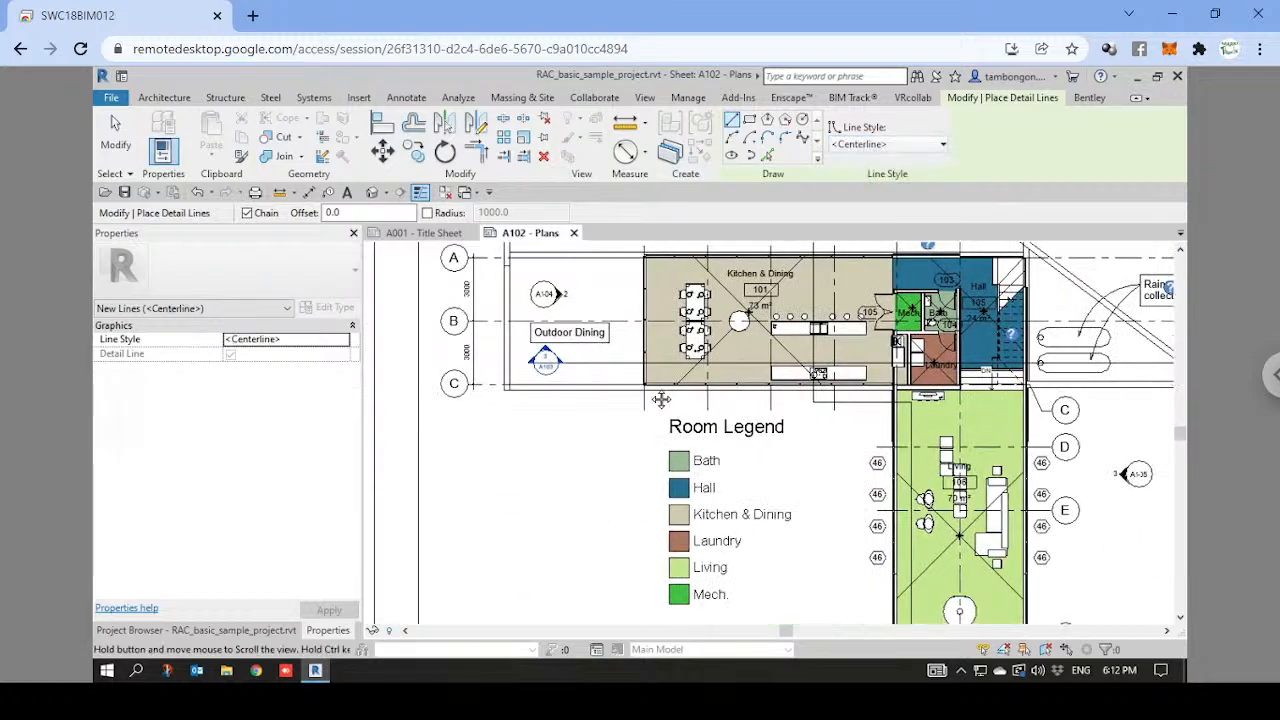
scroll(530, 386, up, 3)
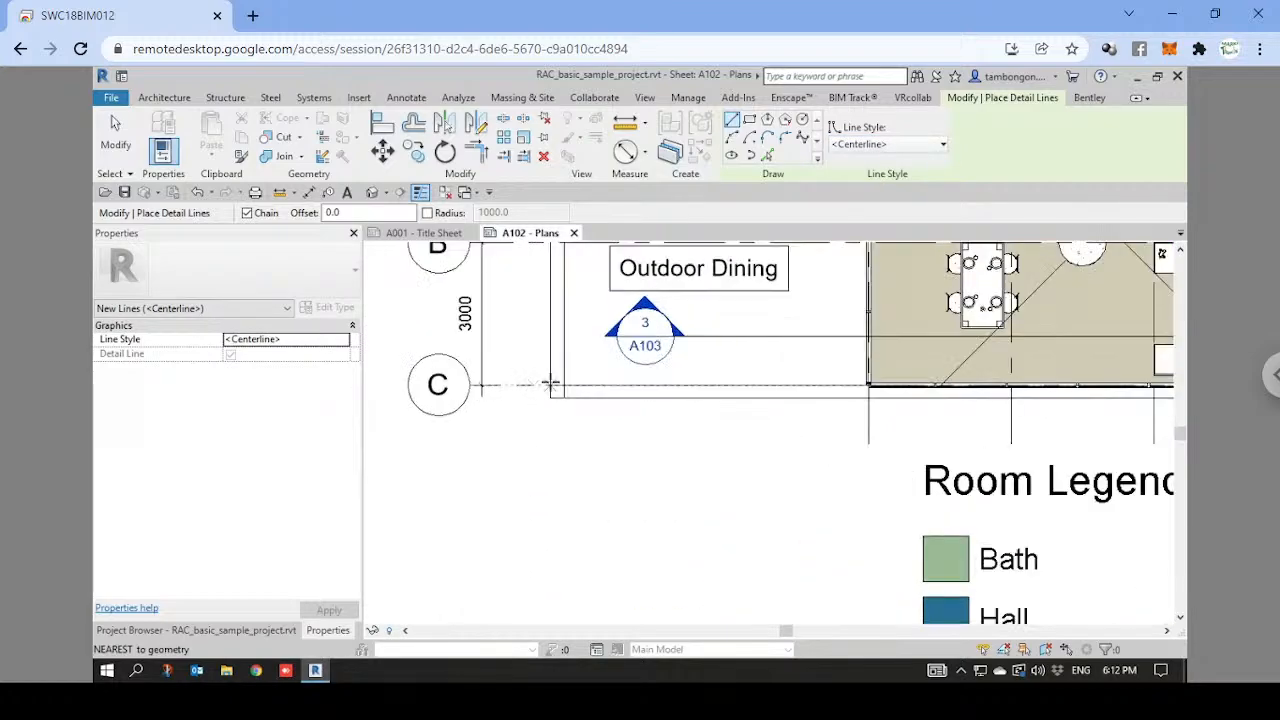
scroll(587, 388, down, 1)
scroll(1060, 395, down, 3)
middle_drag(1085, 389, 376, 341)
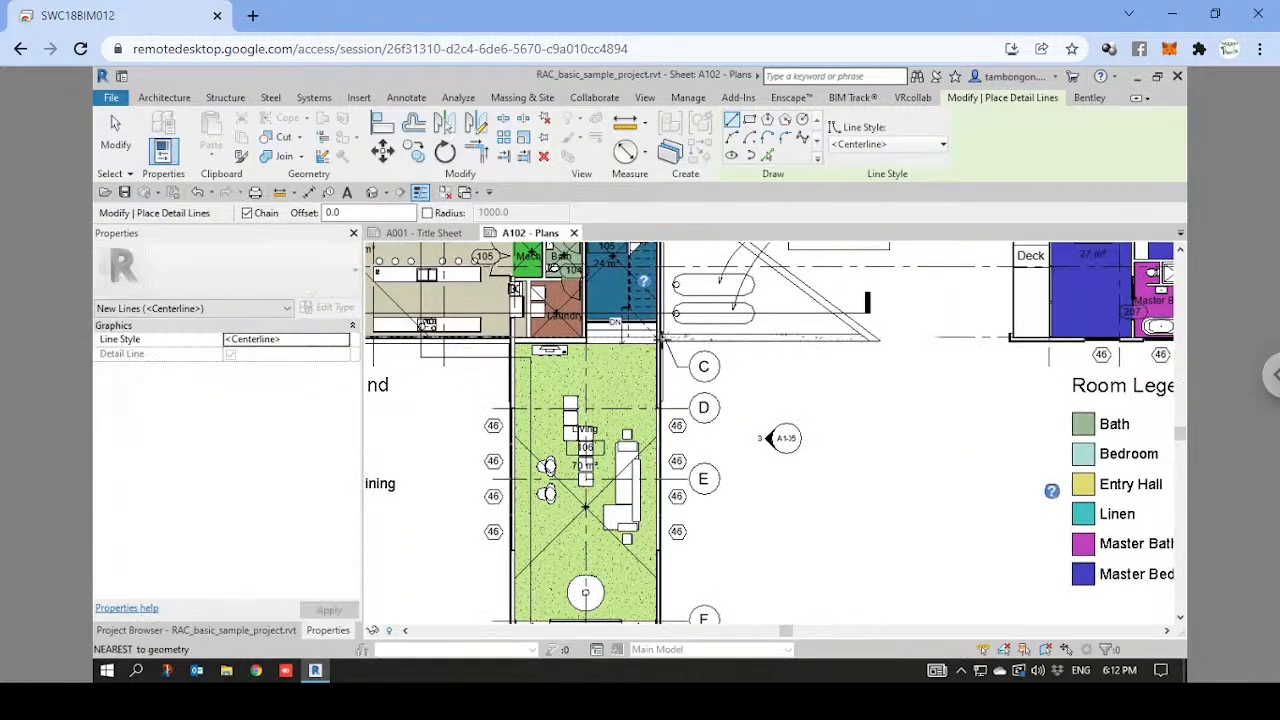
scroll(662, 337, up, 1)
click(662, 338)
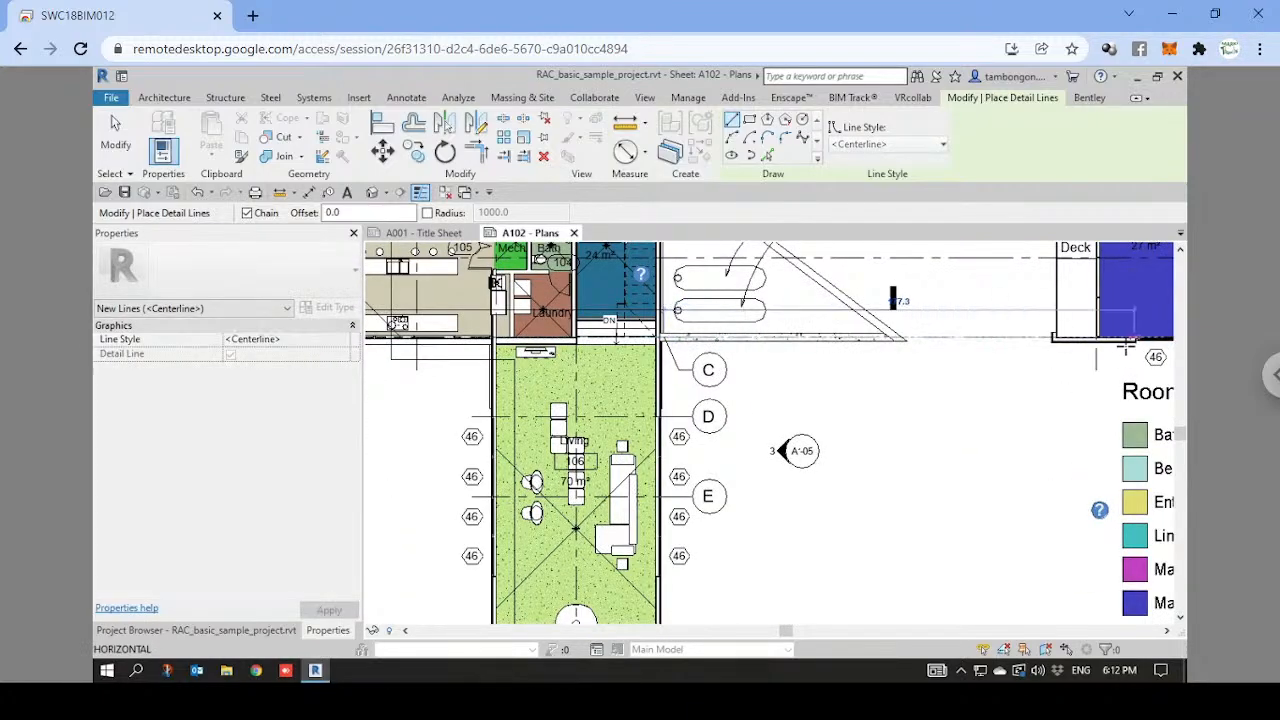
click(995, 381)
key(Escape)
key(Escape)
scroll(994, 375, down, 4)
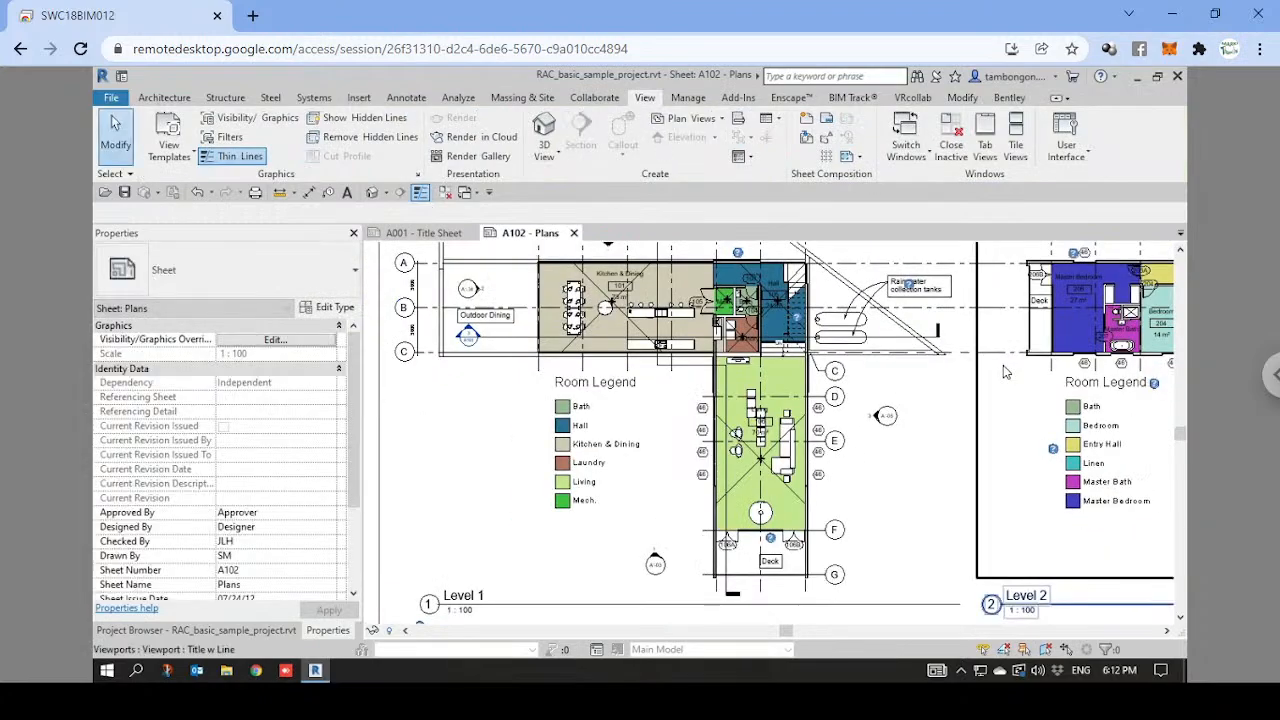
Select the Level 1 and Level 2 viewports together and move them slightly down the sheet.
scroll(980, 363, down, 3)
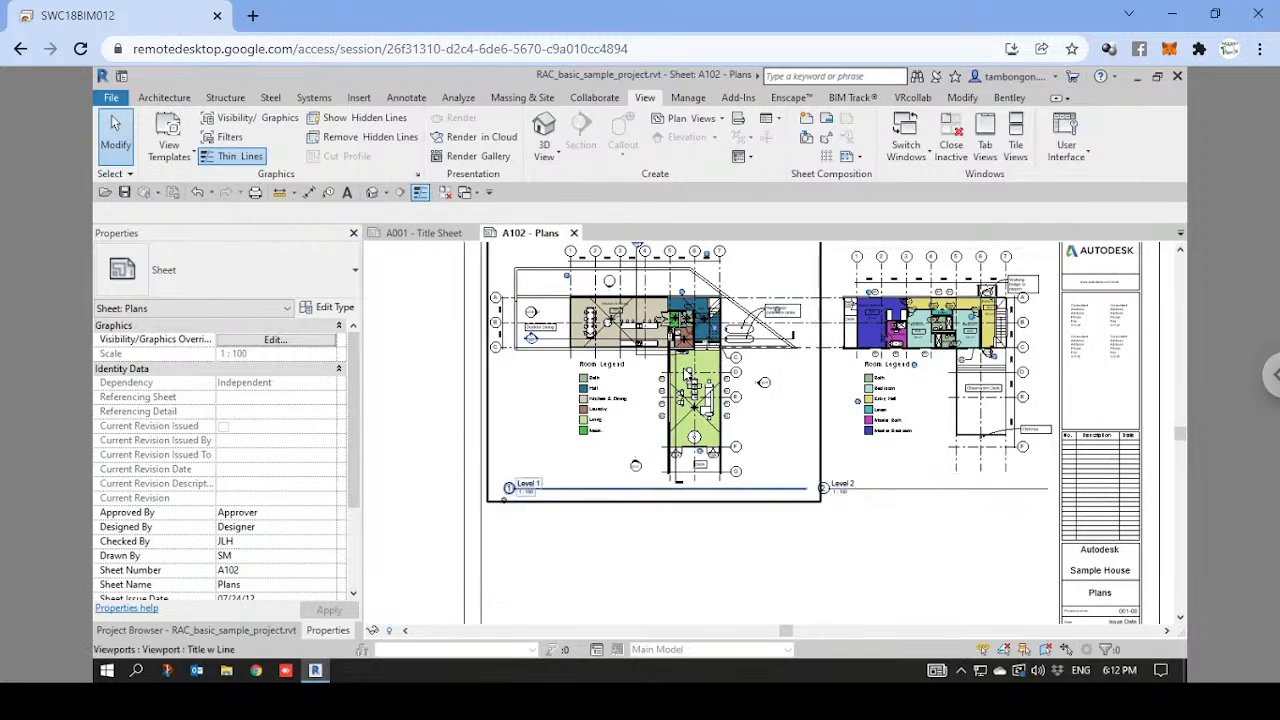
scroll(685, 375, down, 1)
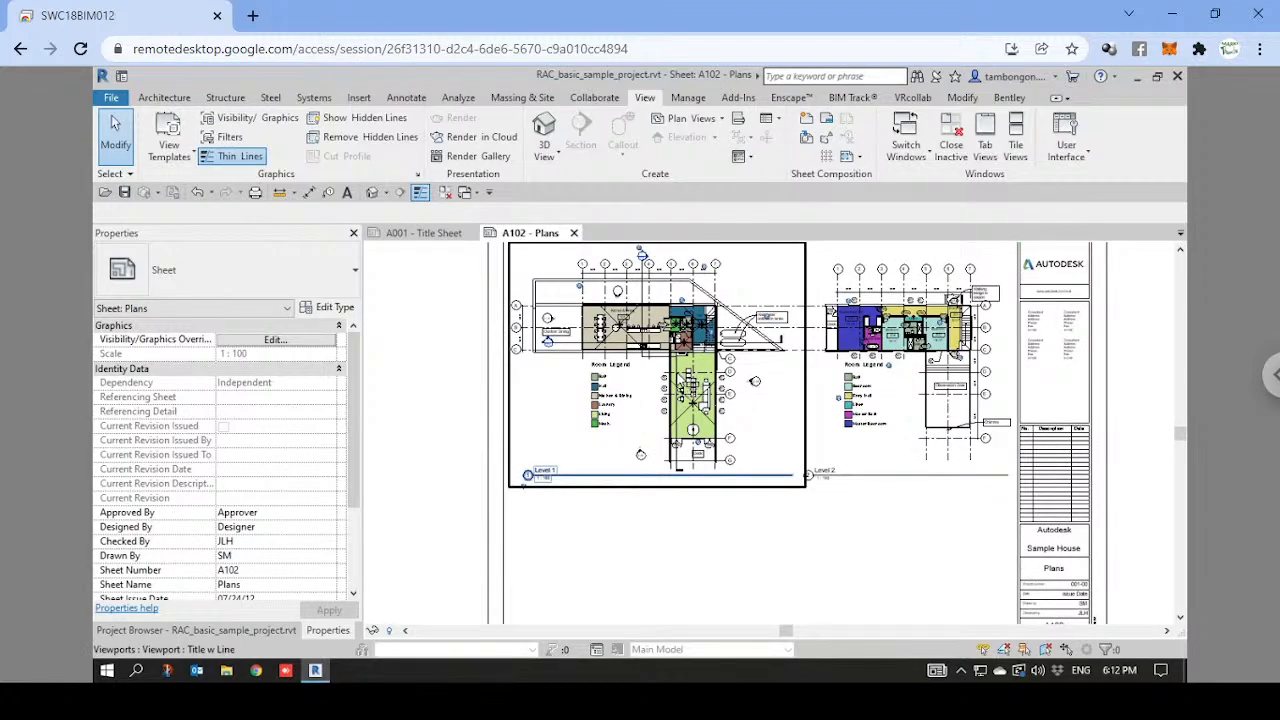
click(905, 385)
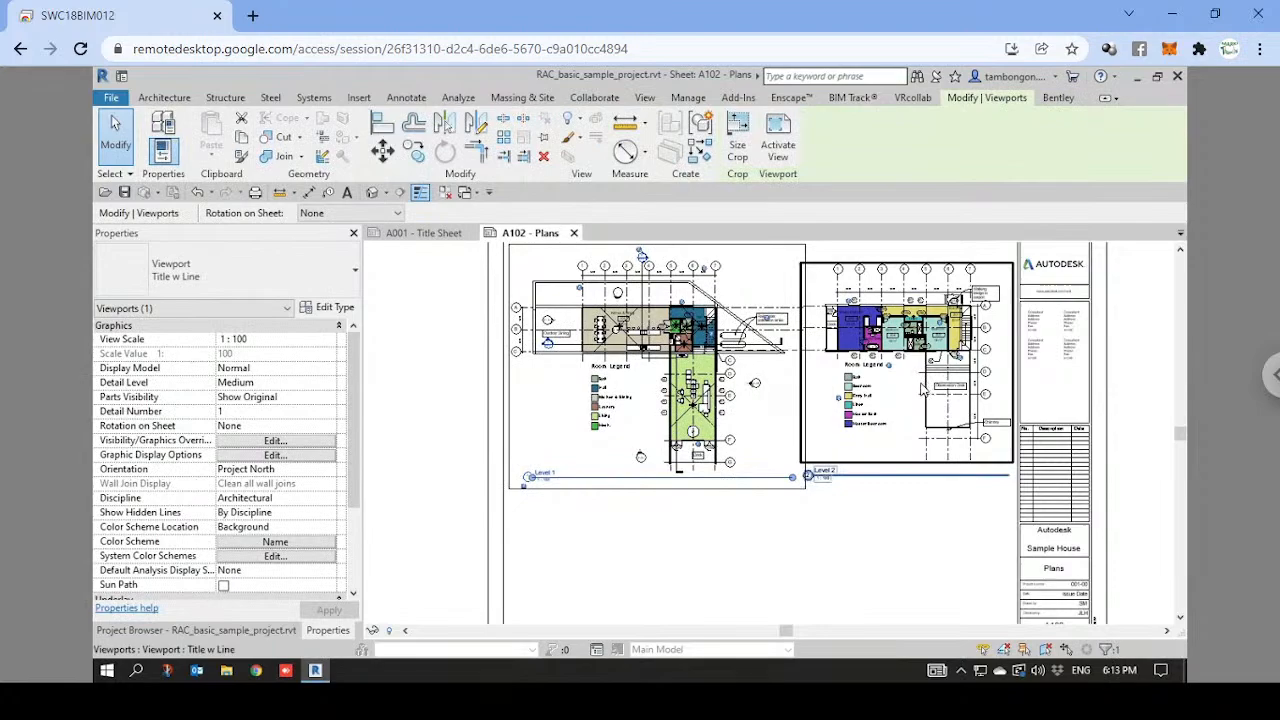
drag(643, 399, 640, 390)
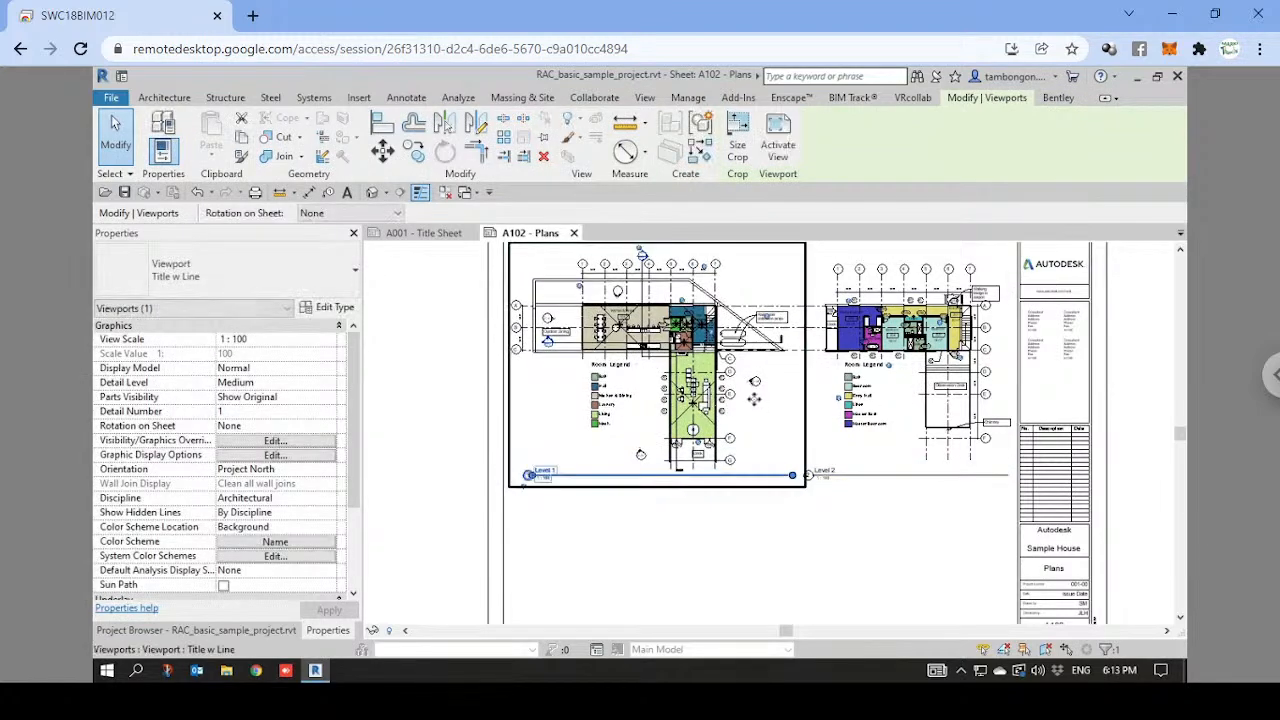
ctrl+click(780, 422)
scroll(776, 407, down, 2)
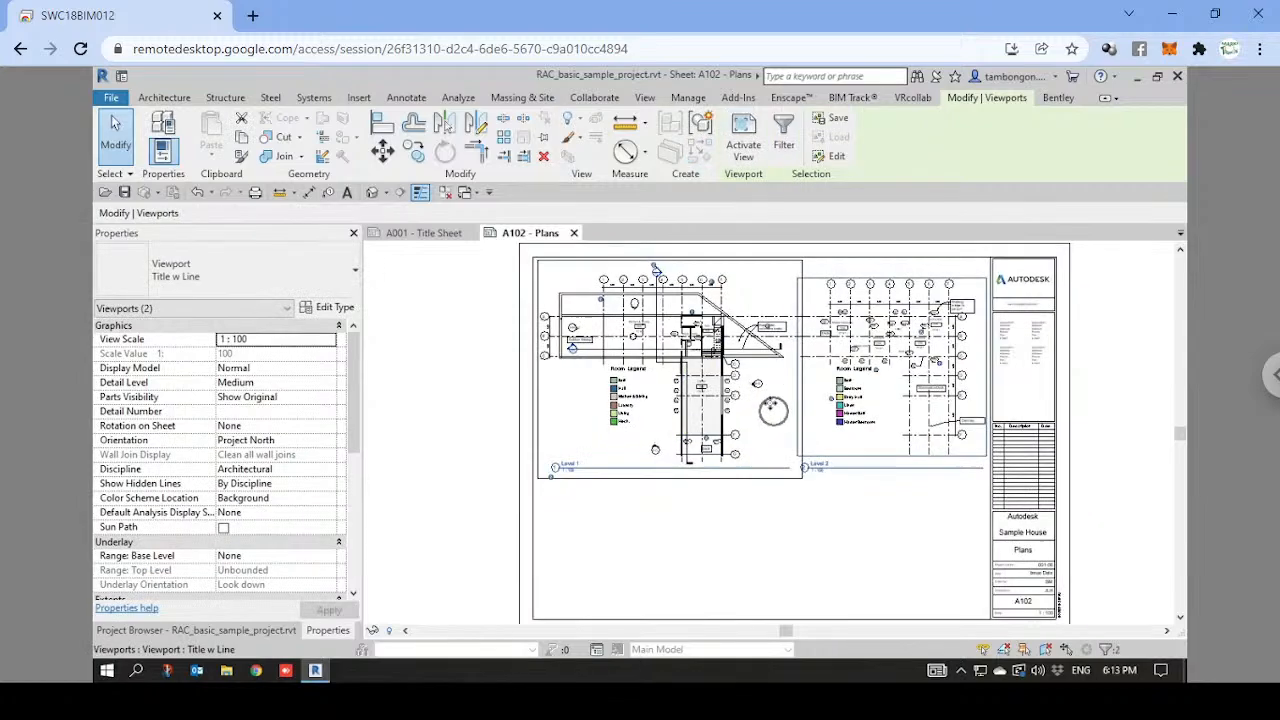
drag(898, 428, 898, 454)
scroll(787, 358, up, 3)
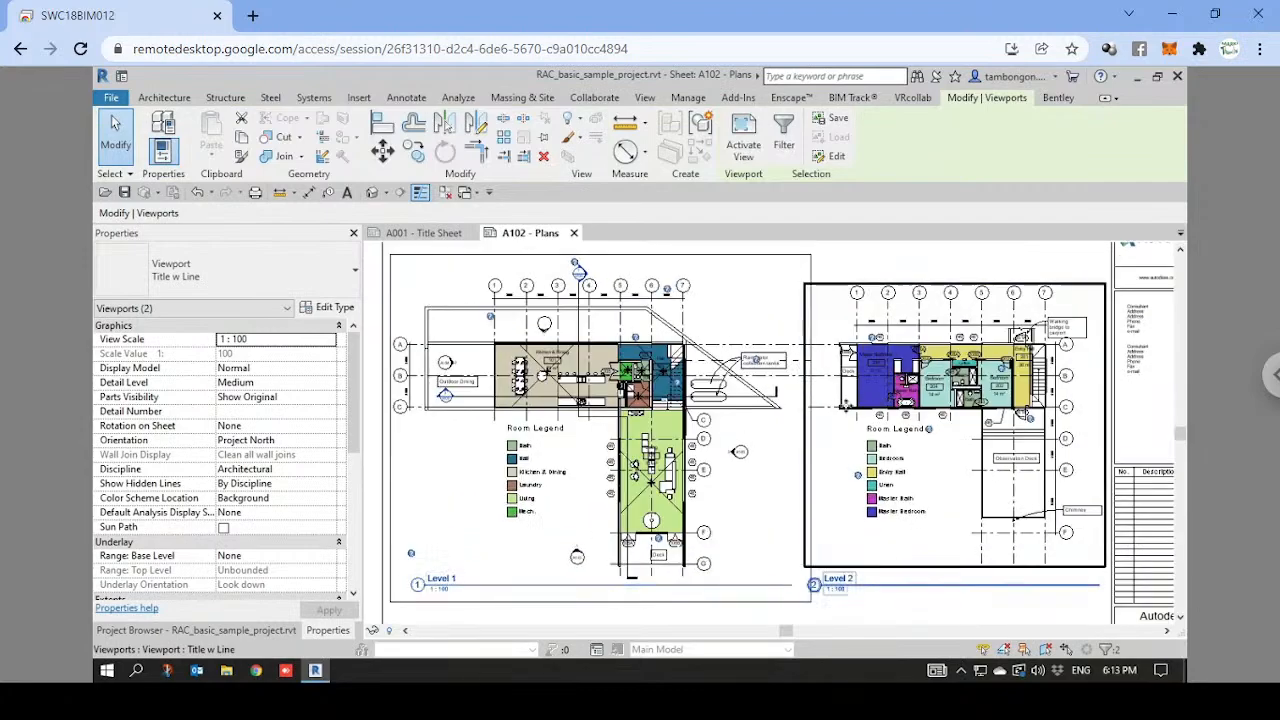
Select the centerline detail line between the two plans and check its position against grid C.
key(Escape)
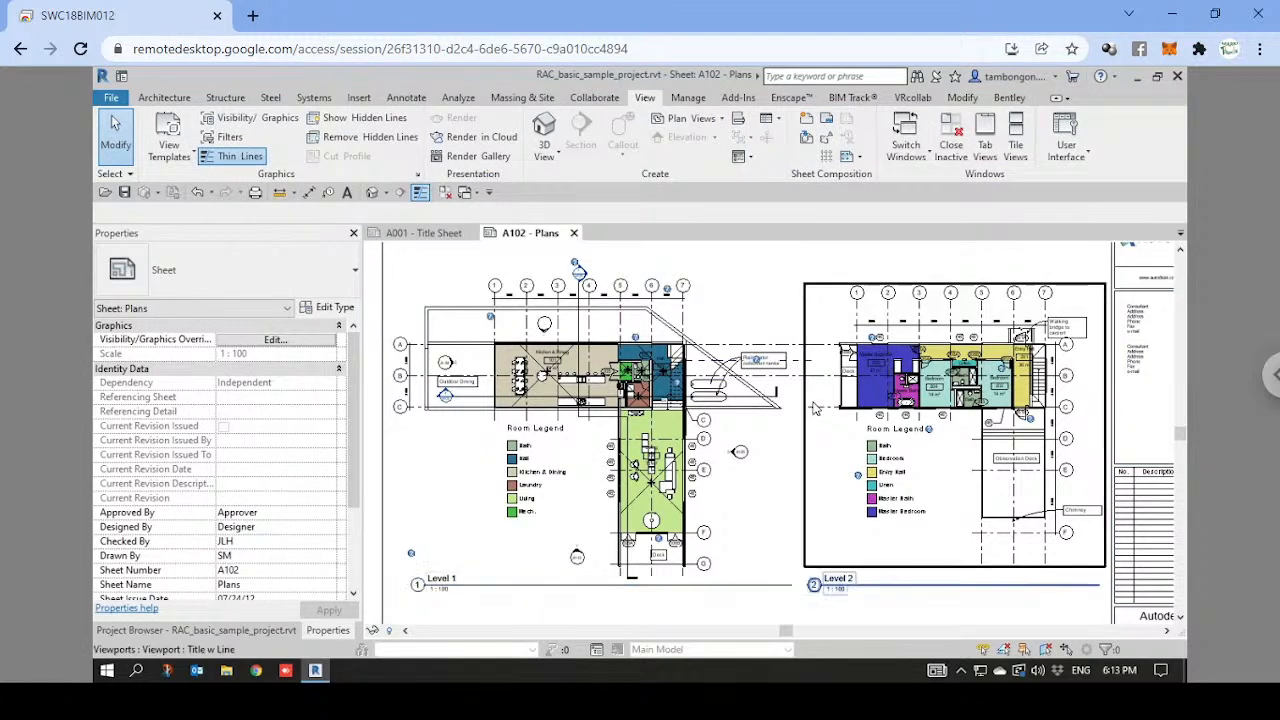
click(817, 371)
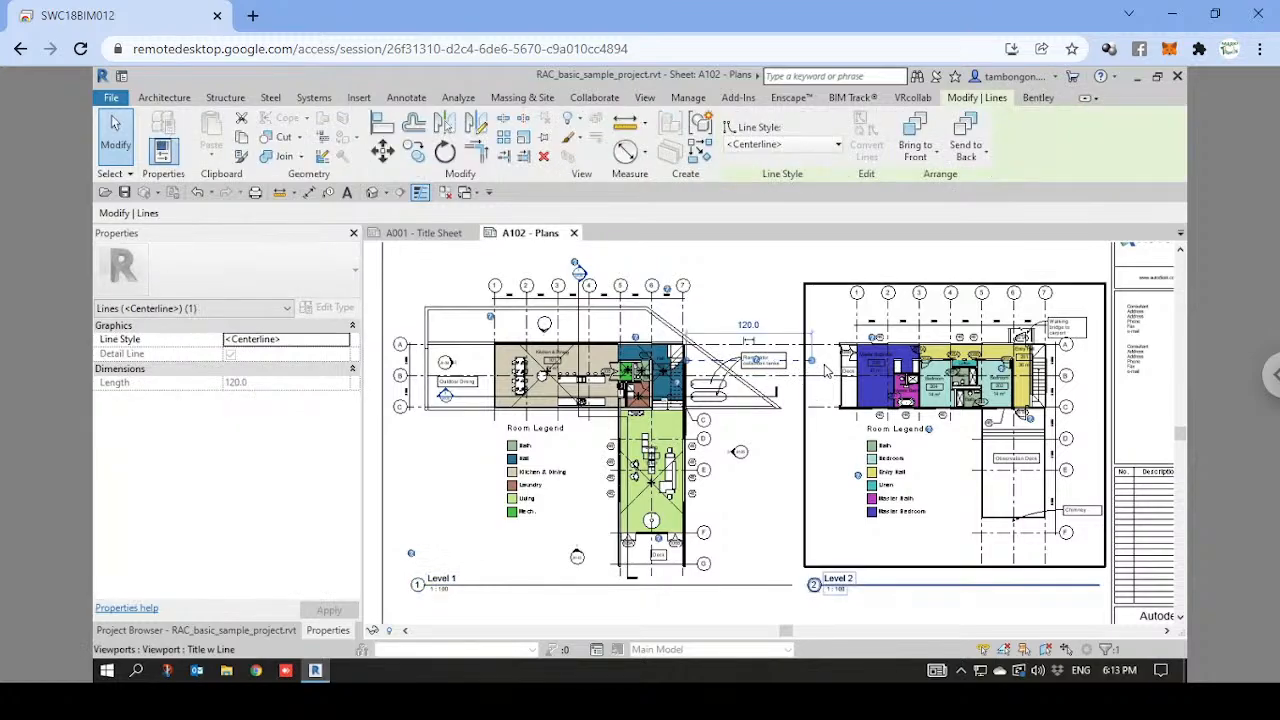
scroll(825, 375, down, 3)
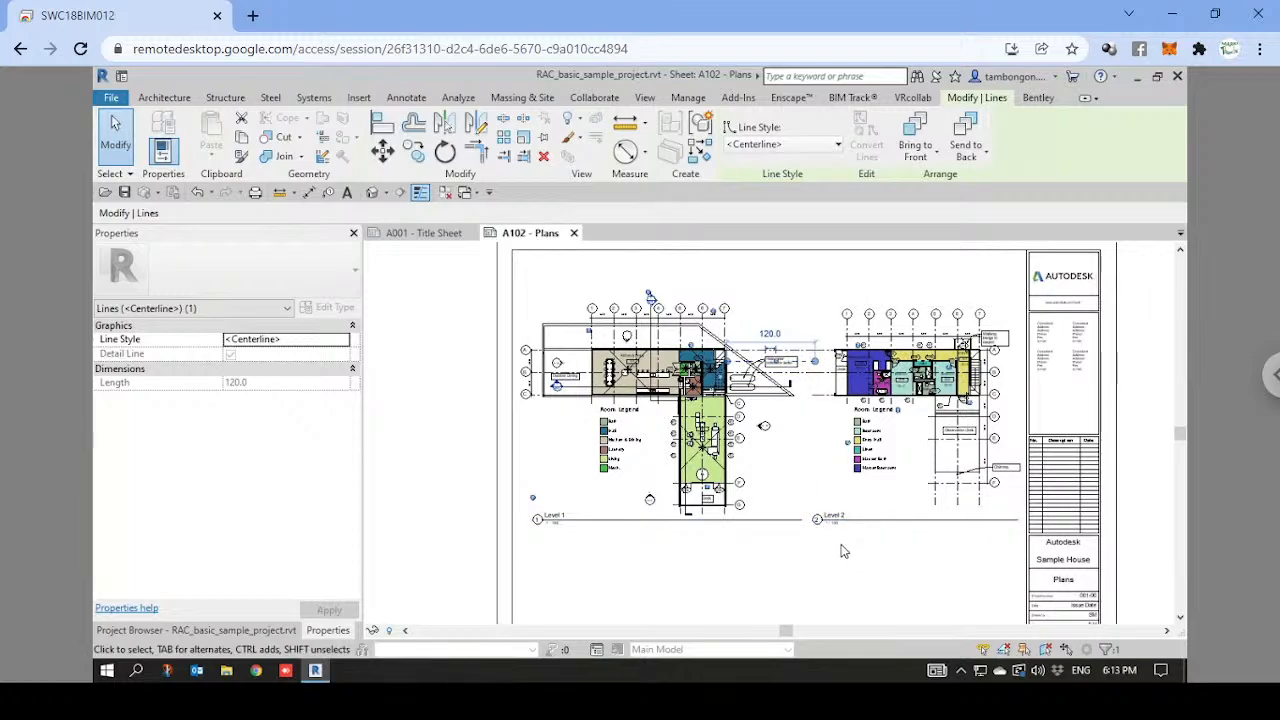
key(Escape)
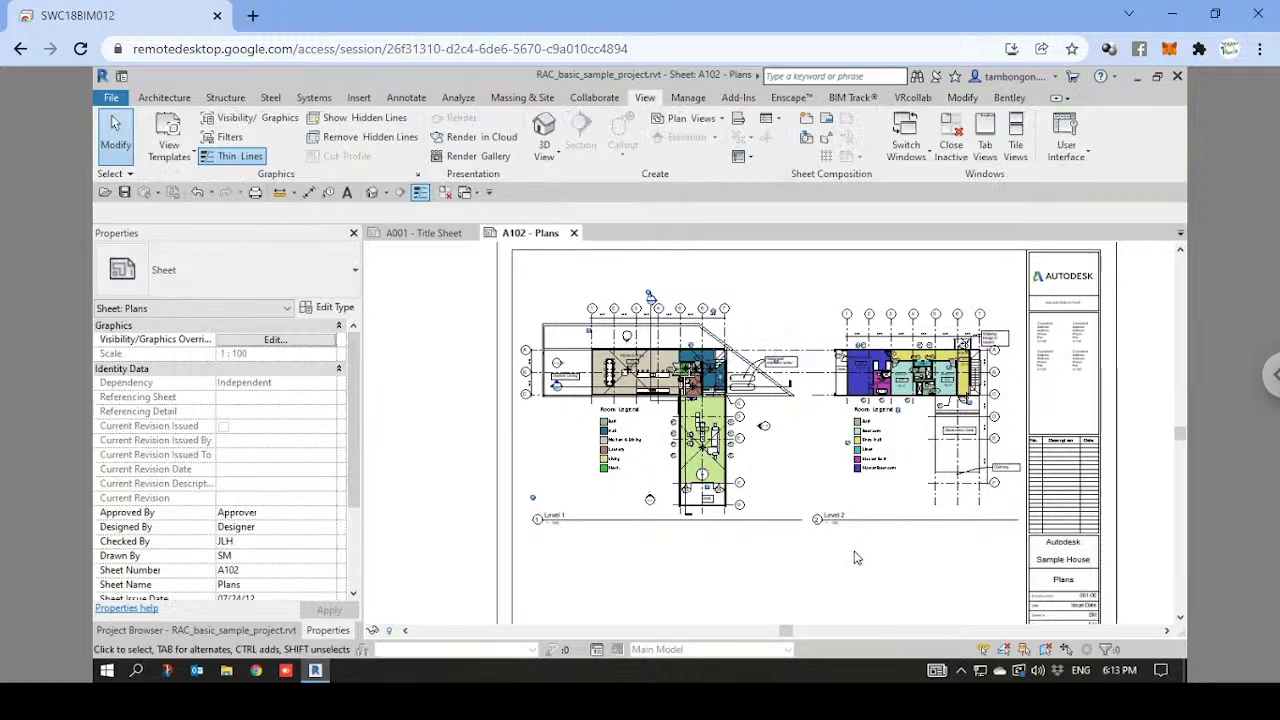
middle_drag(838, 482, 817, 444)
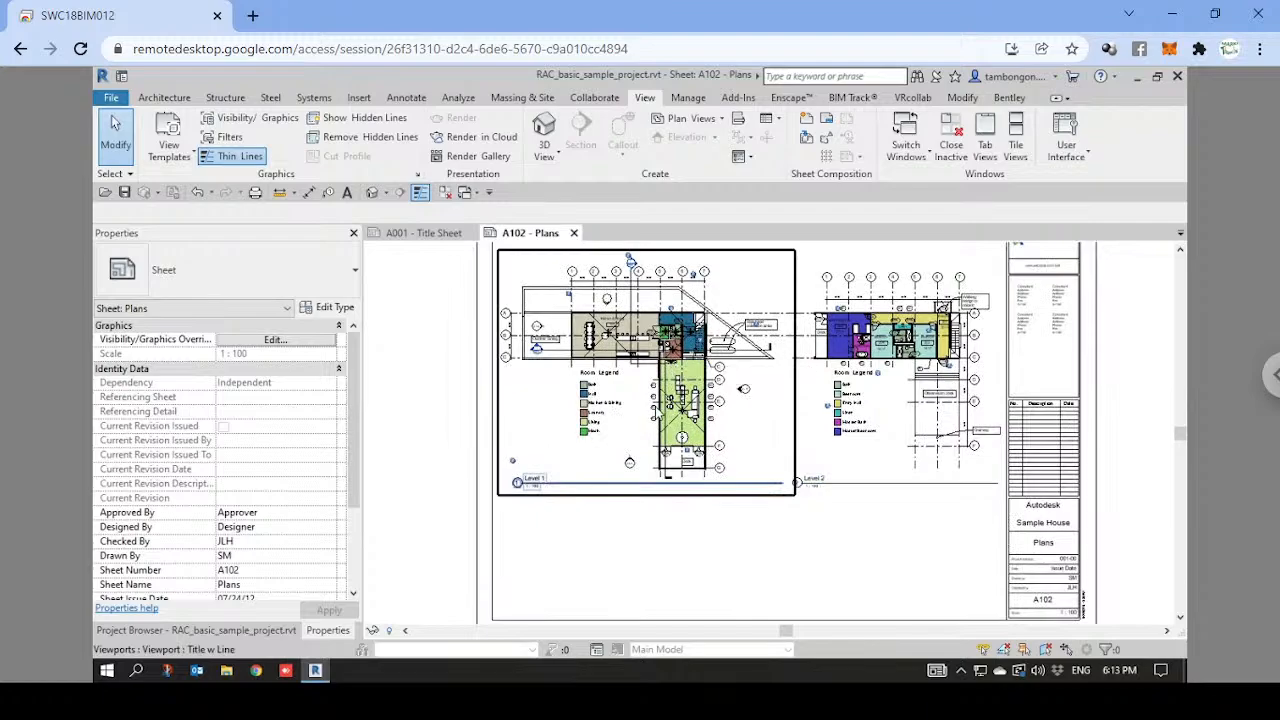
scroll(662, 405, down, 1)
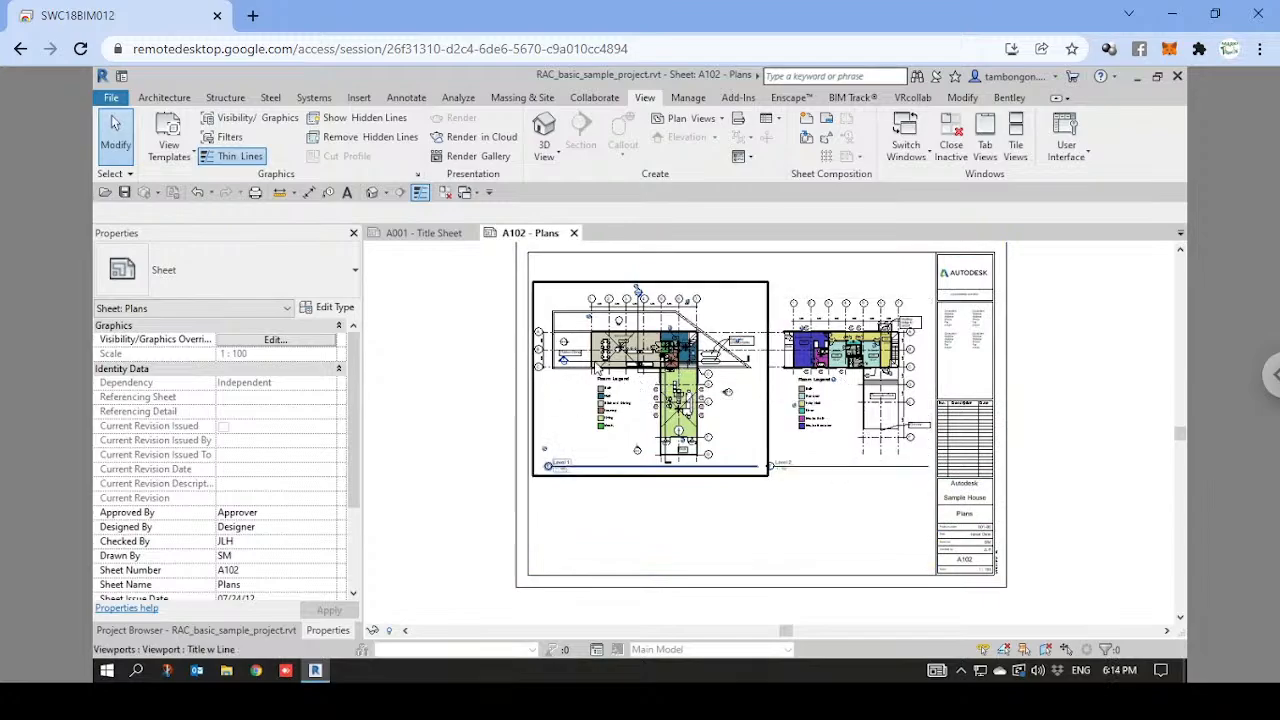
Activate the Level 1 view on the sheet and deactivate it again.
scroll(597, 365, up, 2)
double_click(597, 417)
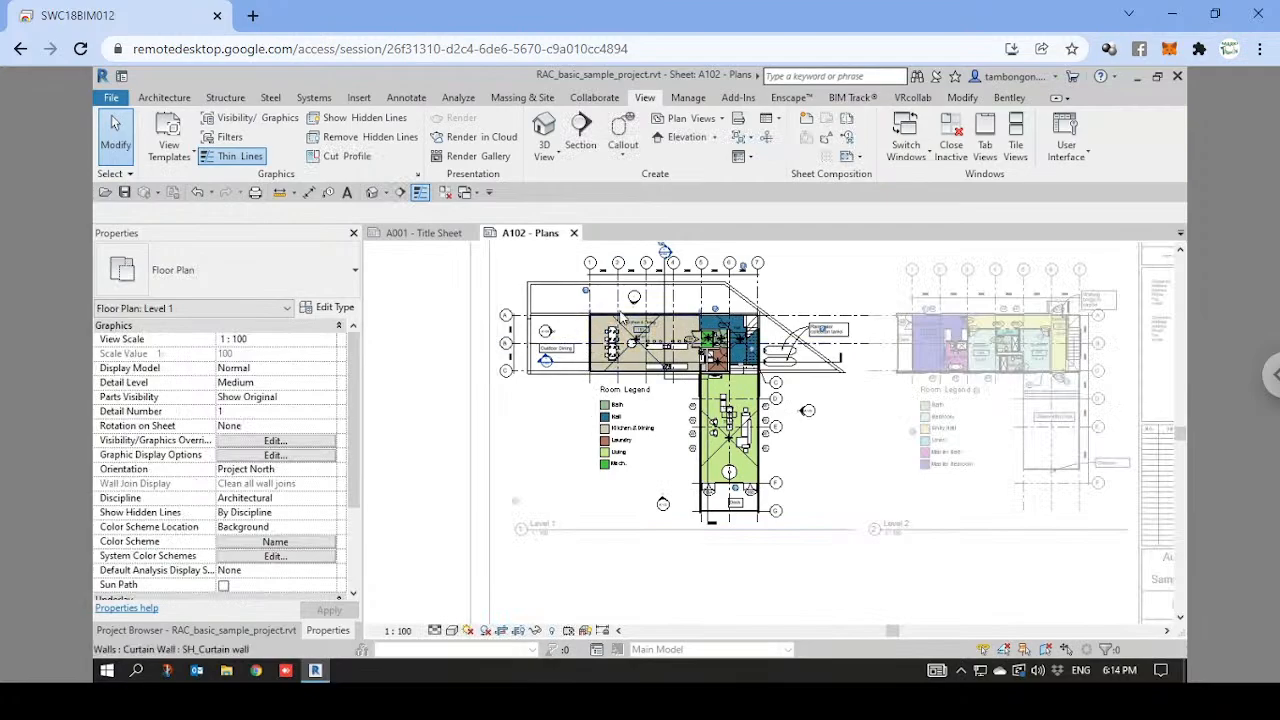
double_click(389, 374)
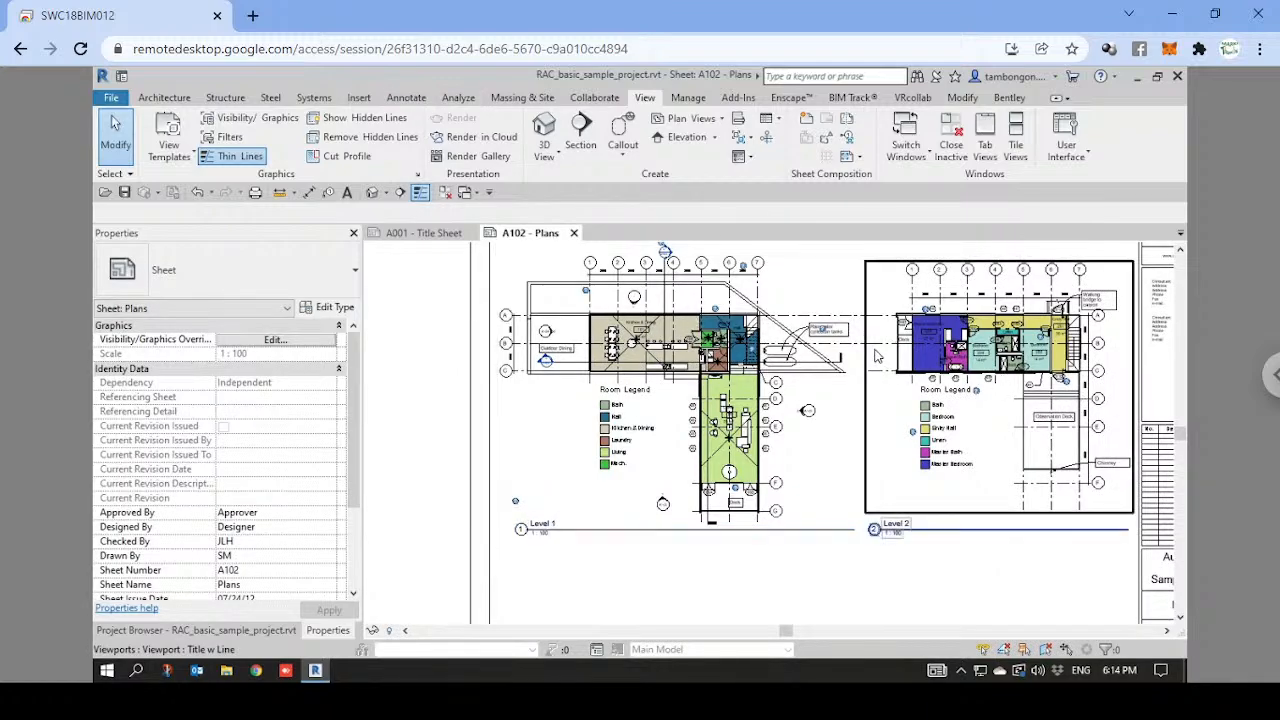
scroll(875, 355, down, 2)
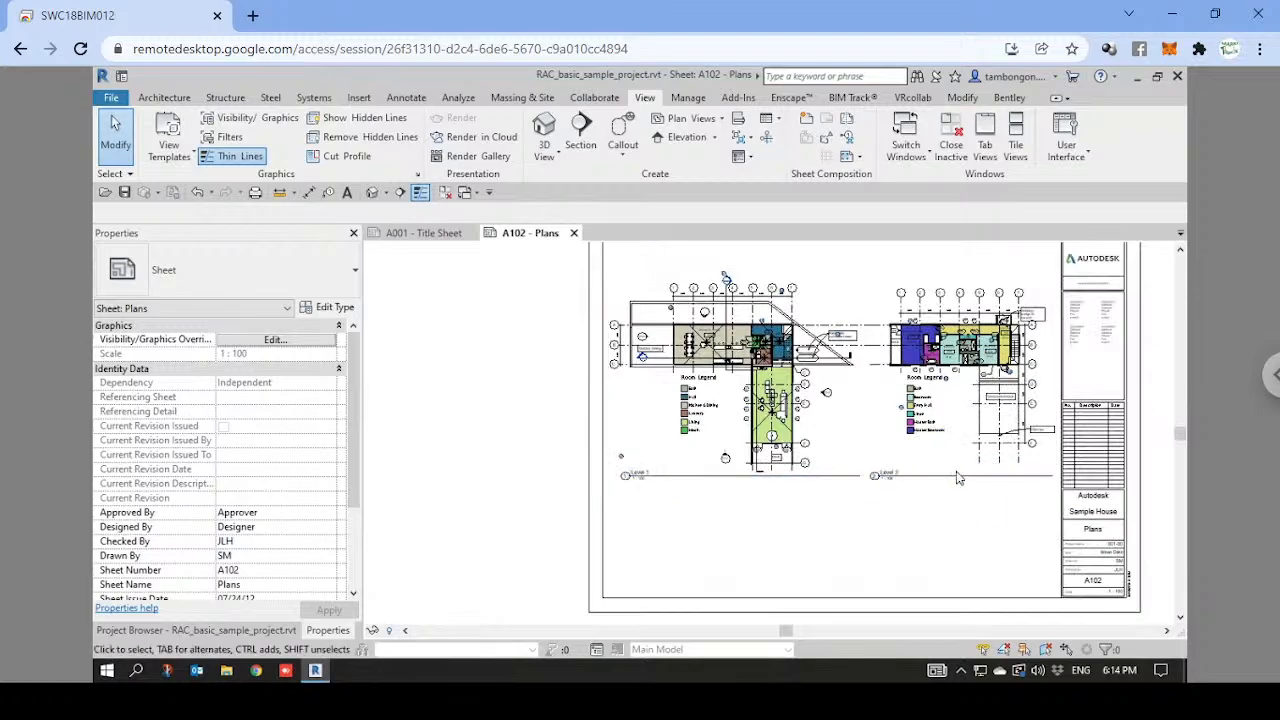
middle_drag(955, 482, 870, 493)
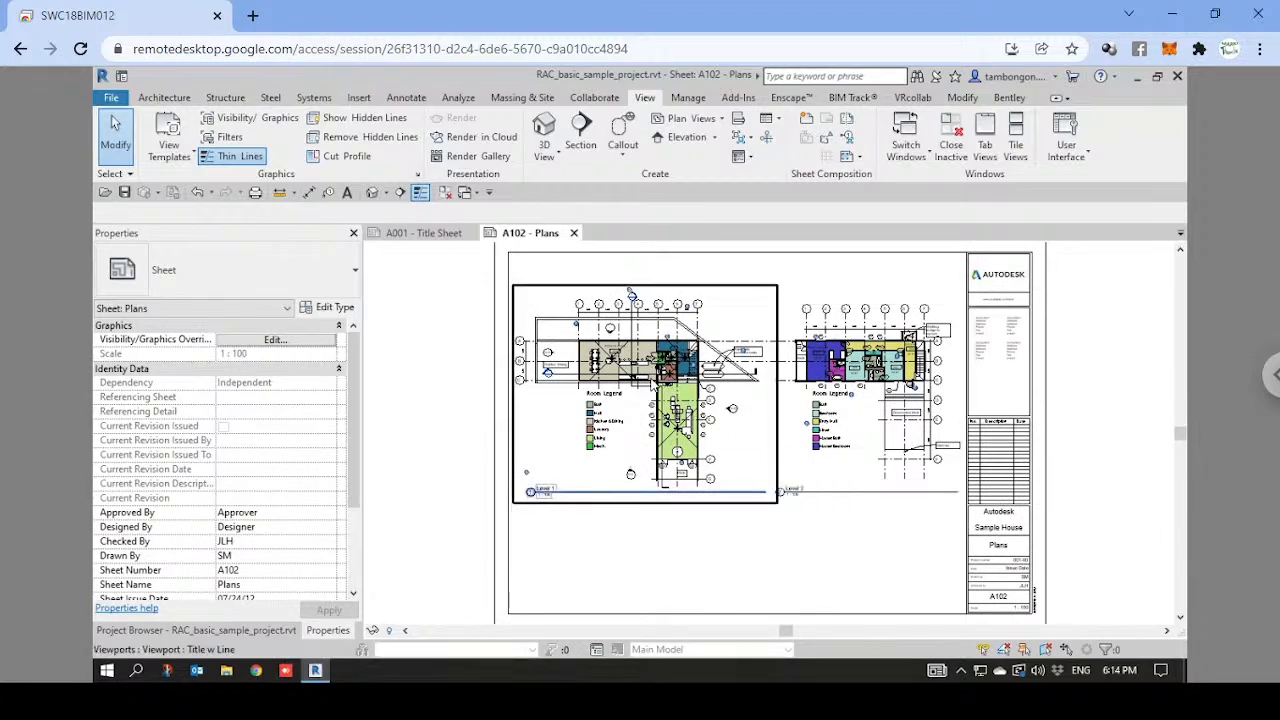
Activate the Level 1 view and sketch a rectangular revision cloud around the Outdoor Dining end of the plan.
double_click(624, 374)
scroll(624, 374, up, 3)
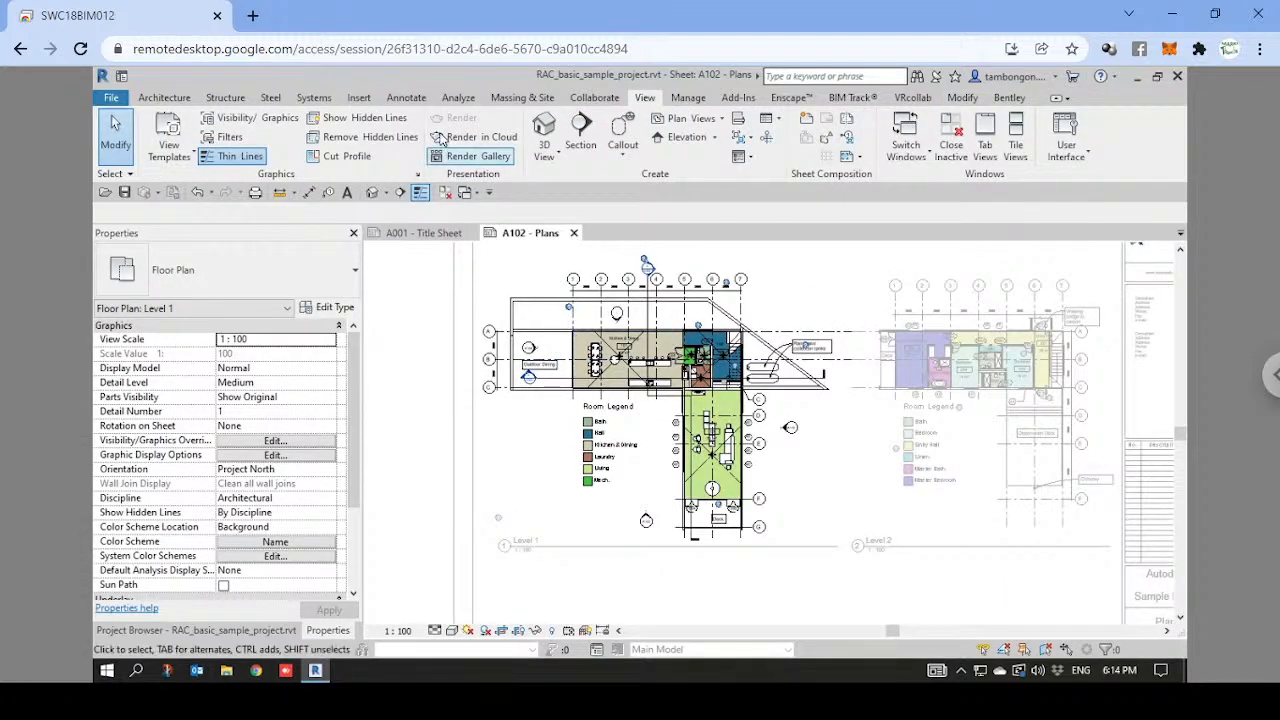
click(412, 100)
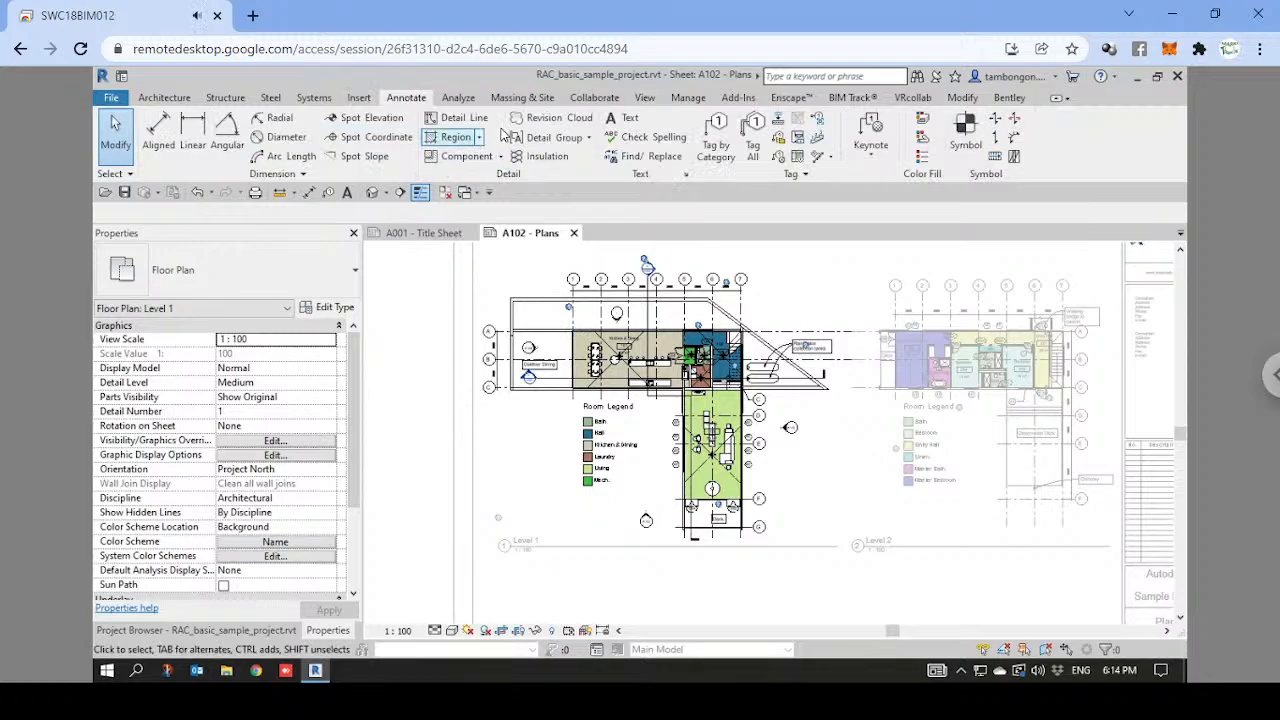
click(551, 118)
click(502, 316)
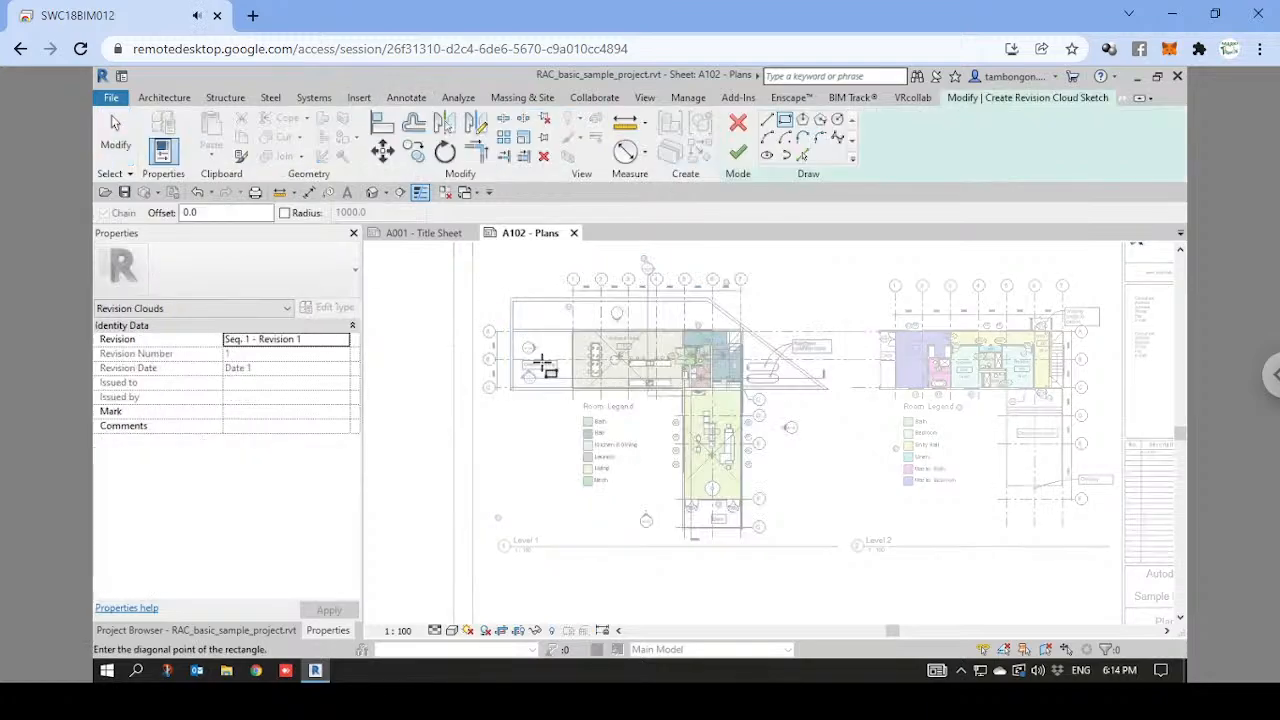
click(592, 403)
click(737, 152)
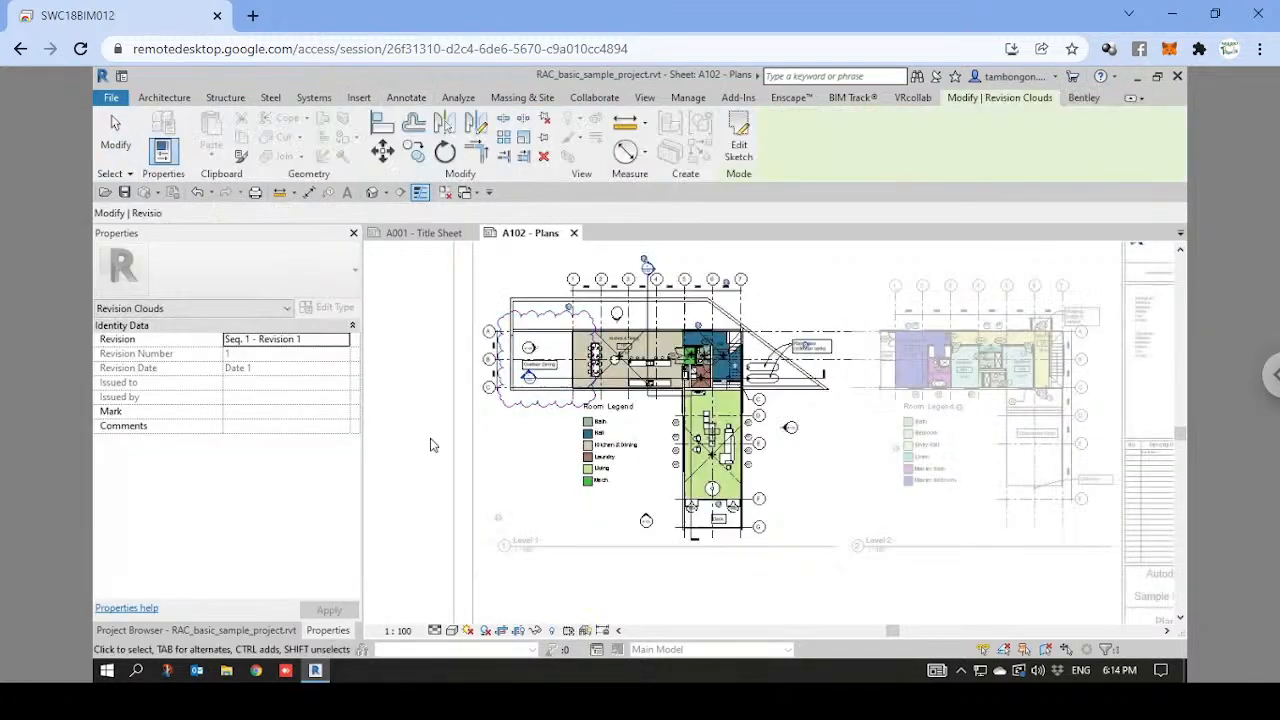
Clear the selection of the revision cloud and deactivate the Level 1 view.
click(432, 440)
scroll(575, 423, down, 1)
right_click(443, 410)
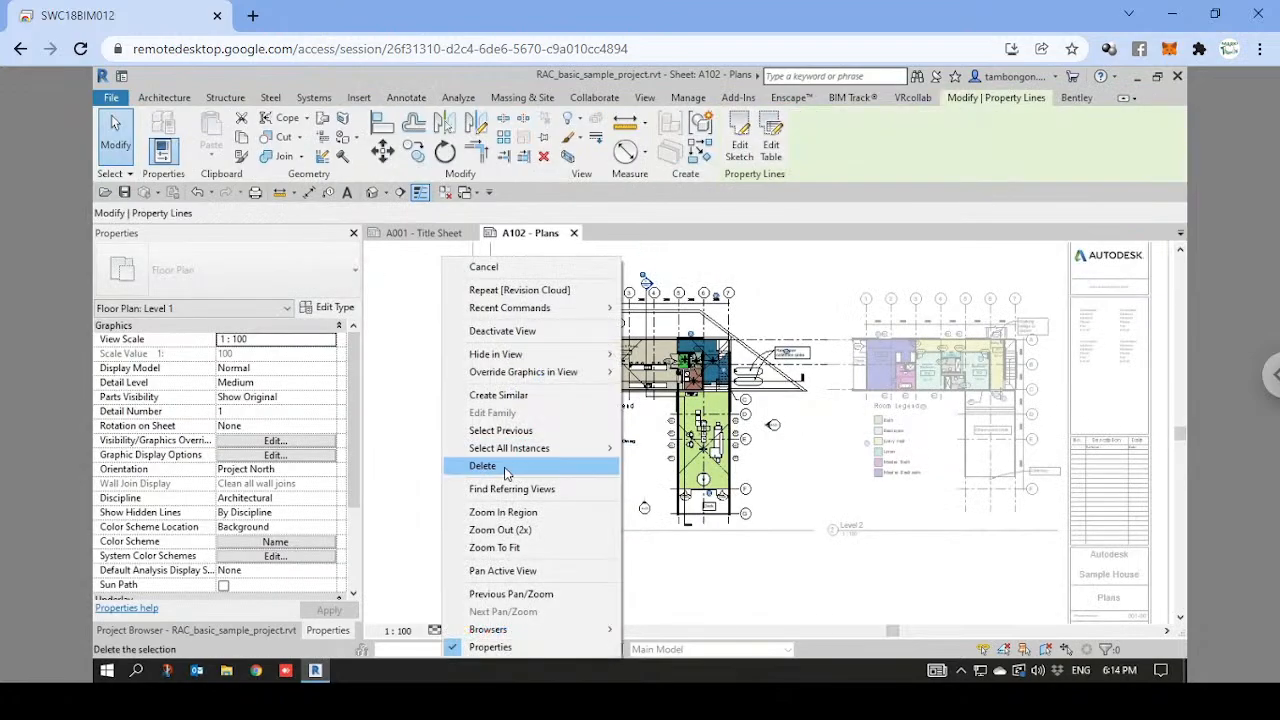
click(512, 333)
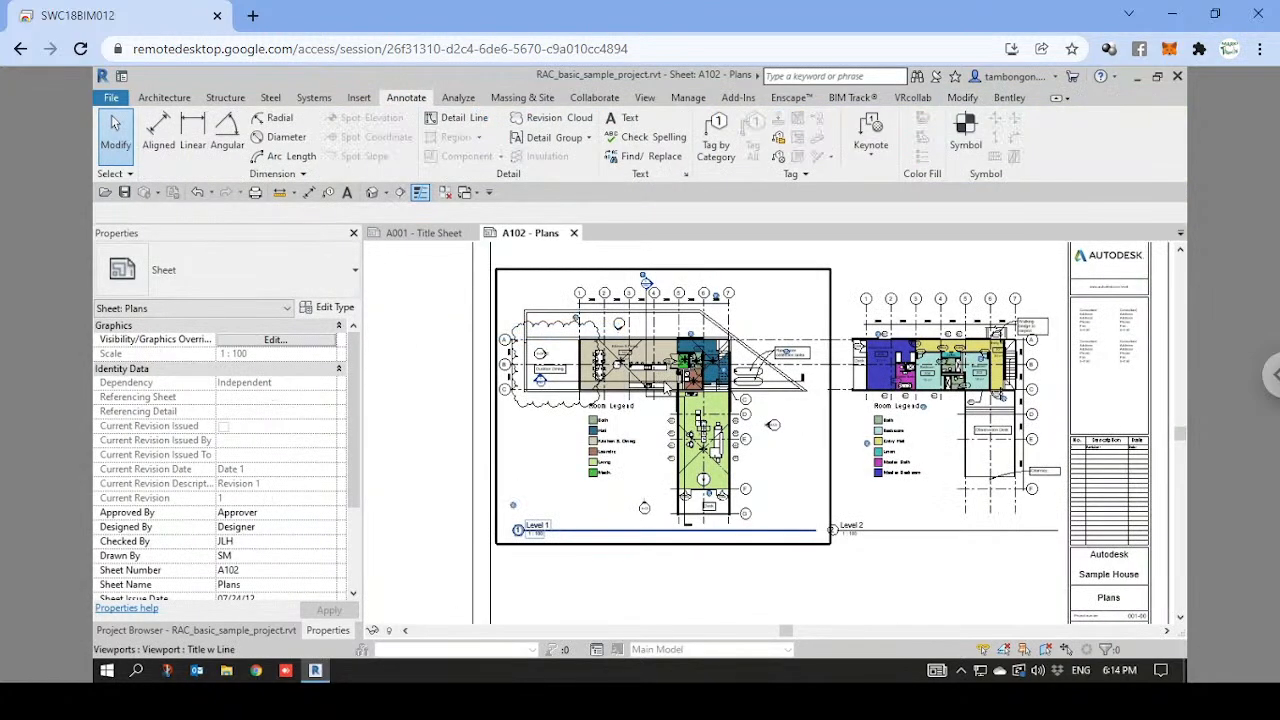
Move the Level 1 viewport down the sheet and back up level with the Level 2 viewport, and deselect it.
click(718, 452)
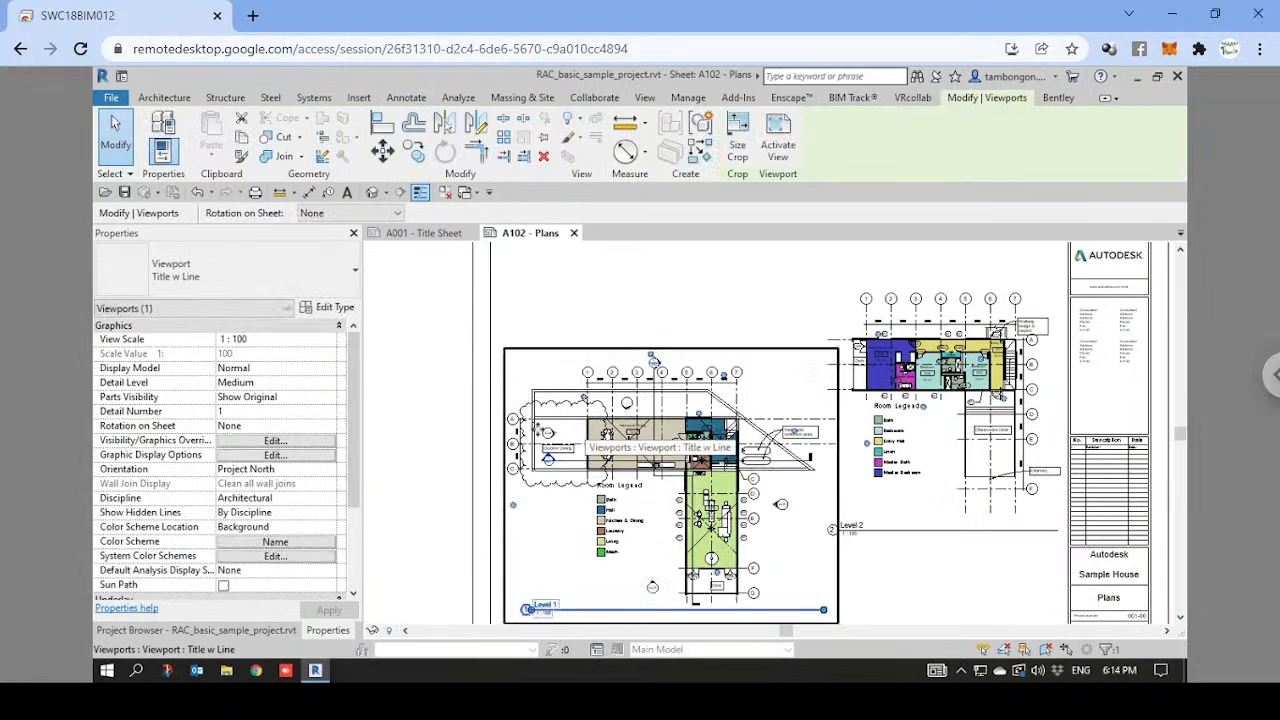
drag(752, 478, 748, 325)
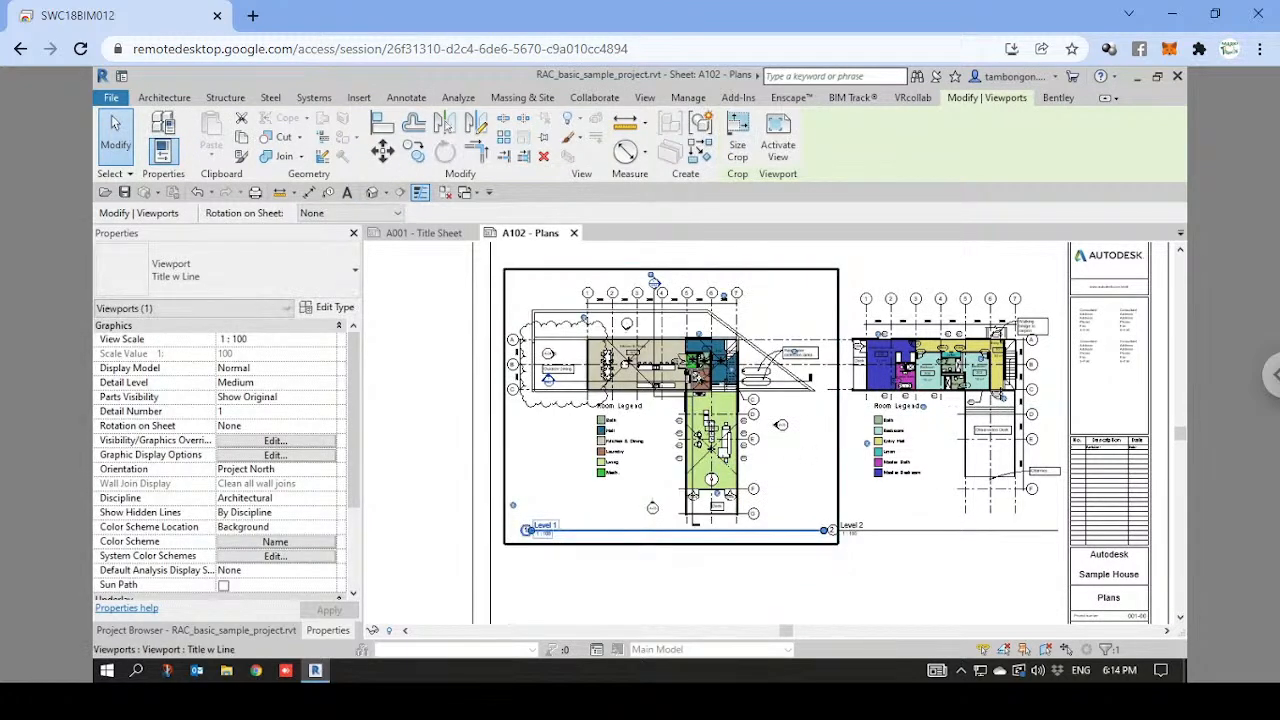
click(444, 487)
click(408, 461)
Open sheet A103 - Elevations/Sections and look over its South and Longitudinal Section viewports.
middle_drag(706, 452, 625, 443)
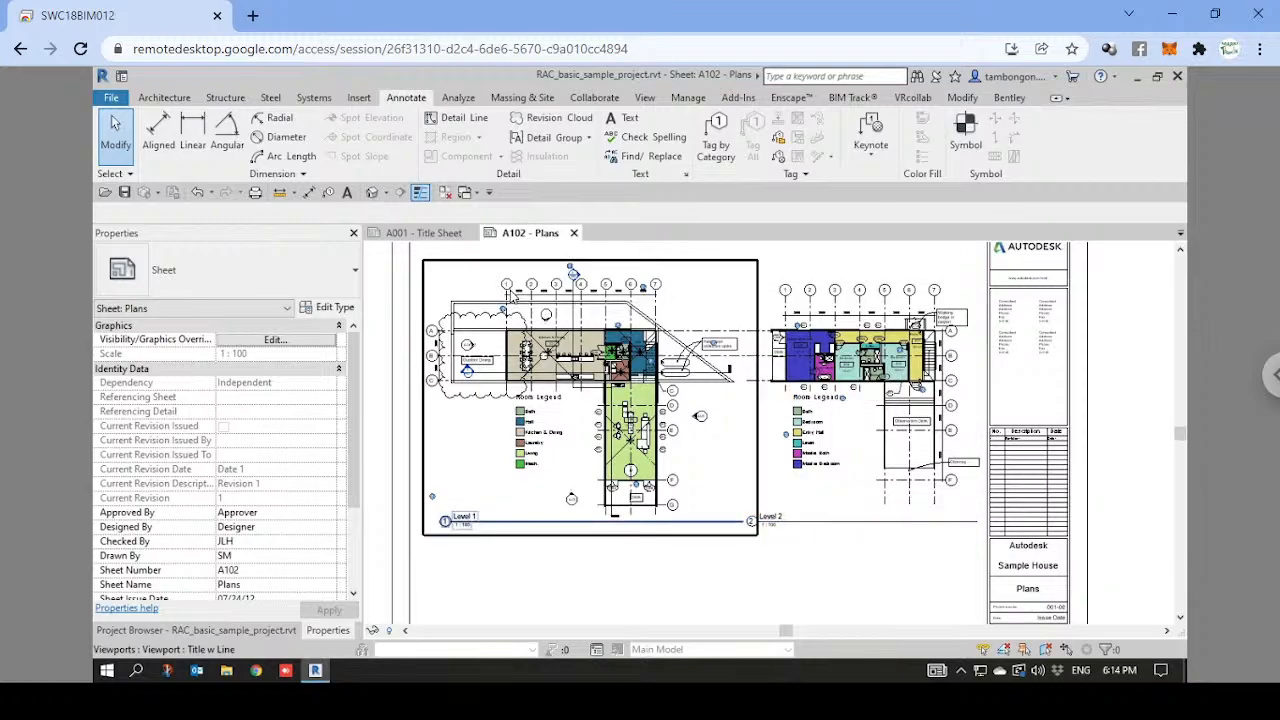
click(292, 631)
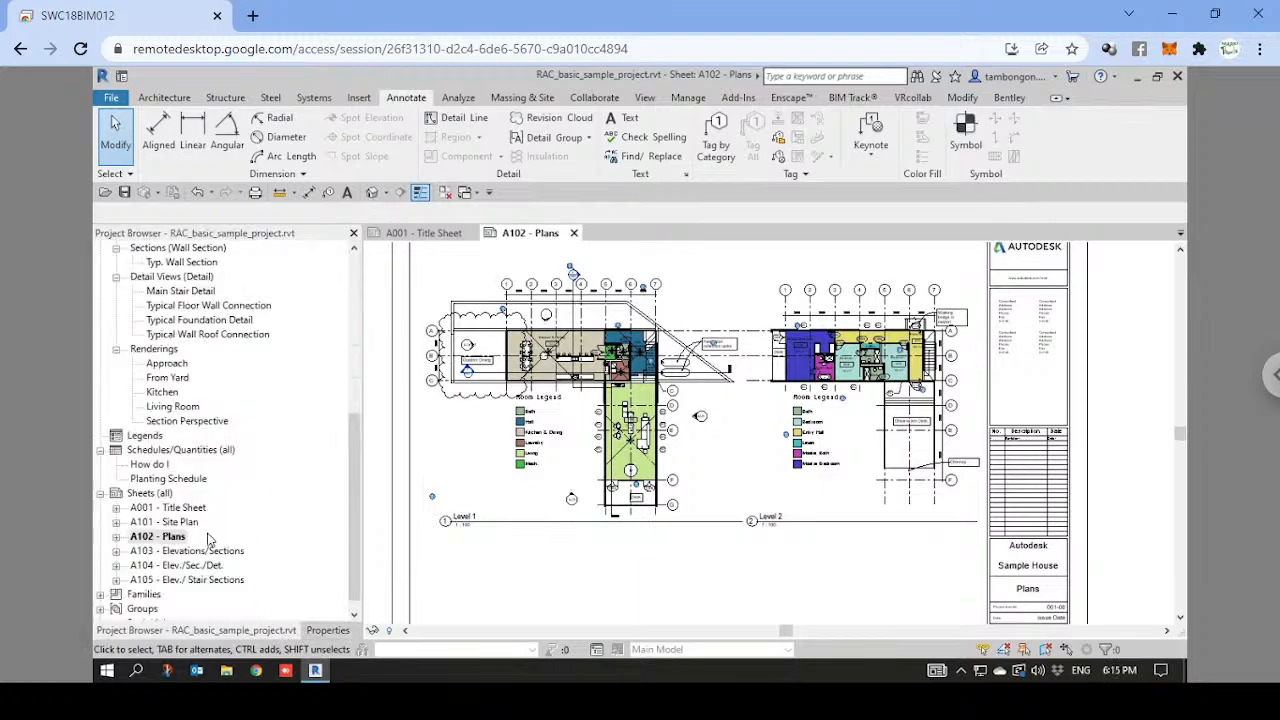
double_click(178, 551)
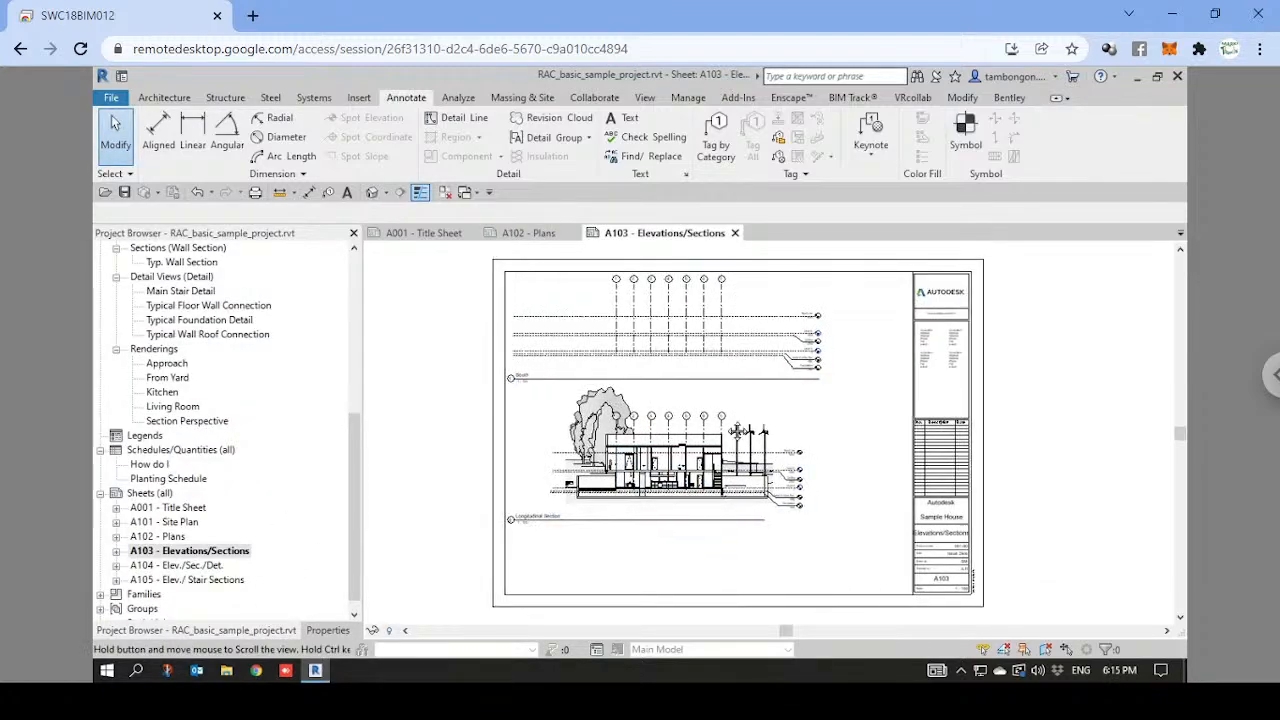
scroll(729, 415, up, 1)
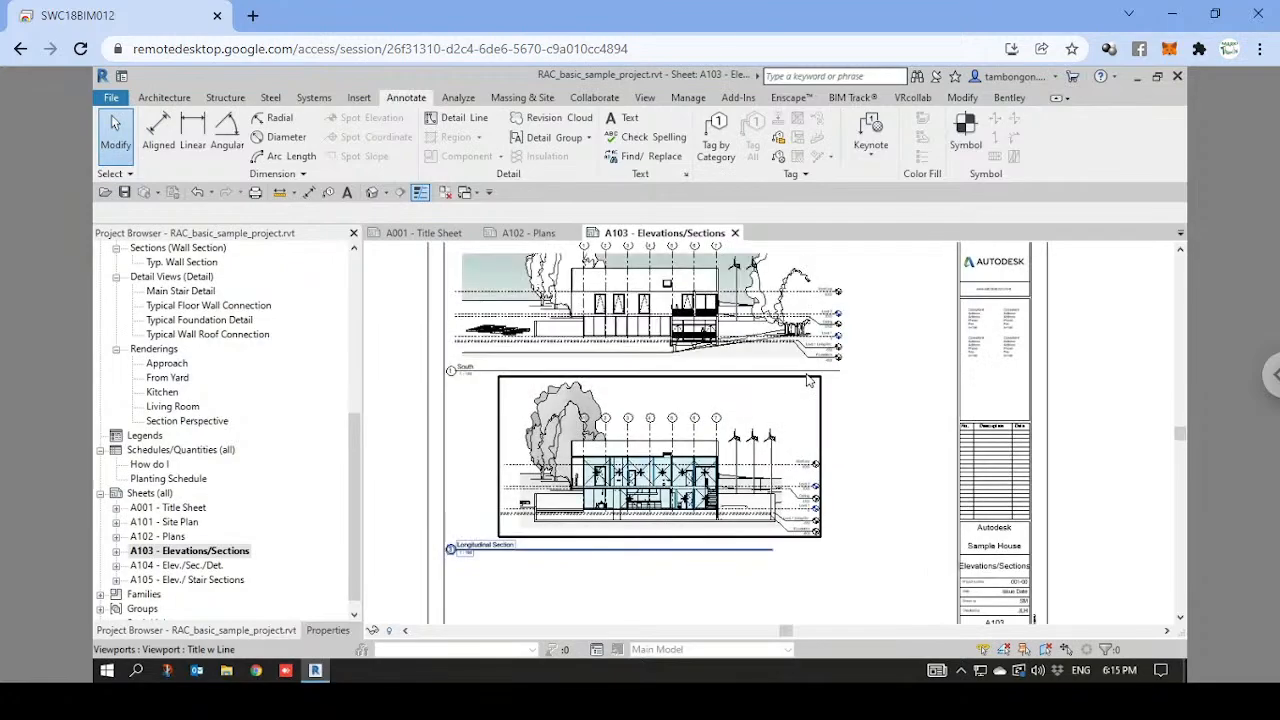
Open sheet A104 - Elev./Sec./Det. and examine the arrangement of its detail and Building Section viewports.
click(181, 566)
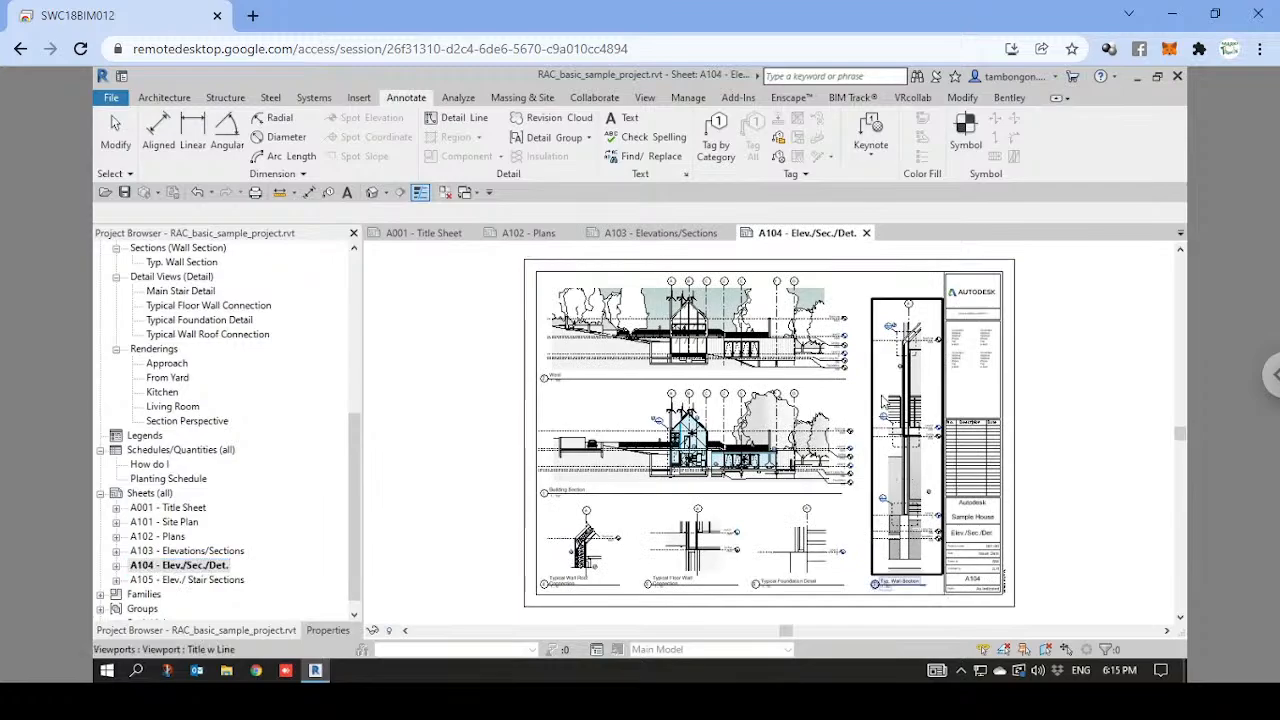
scroll(782, 573, up, 2)
scroll(782, 573, up, 2)
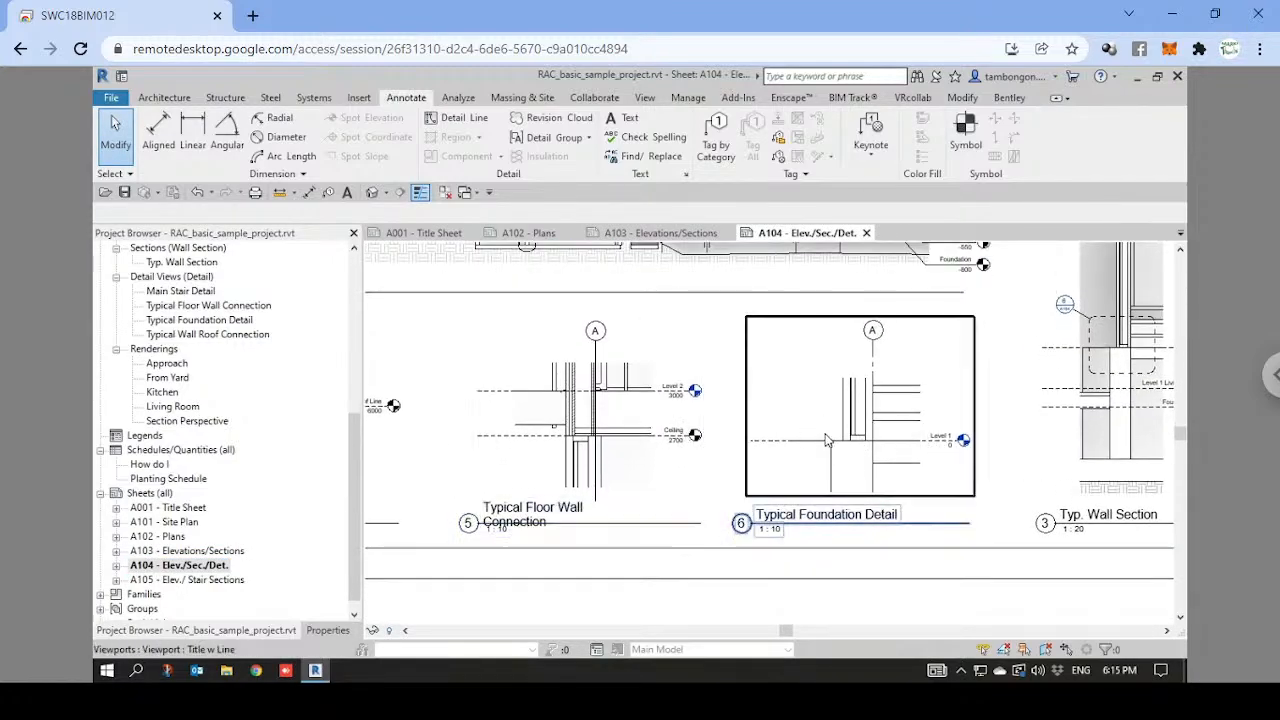
scroll(790, 442, down, 3)
scroll(600, 448, up, 2)
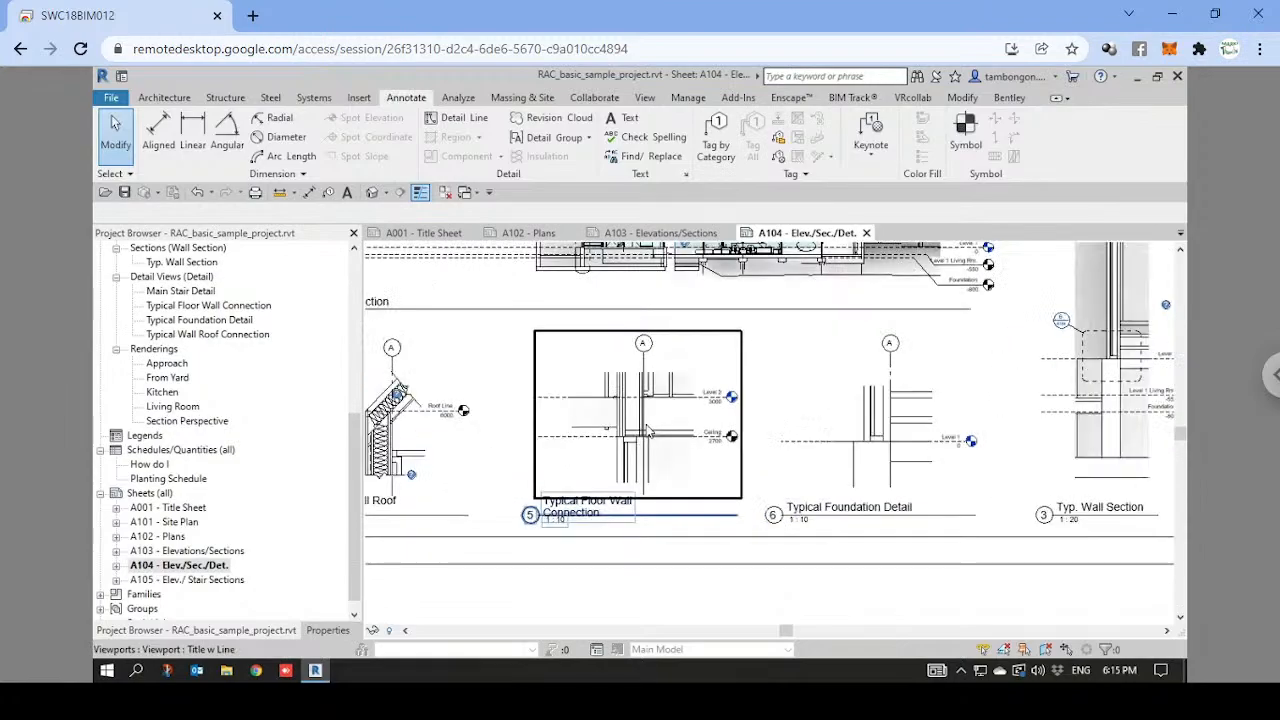
scroll(660, 431, down, 3)
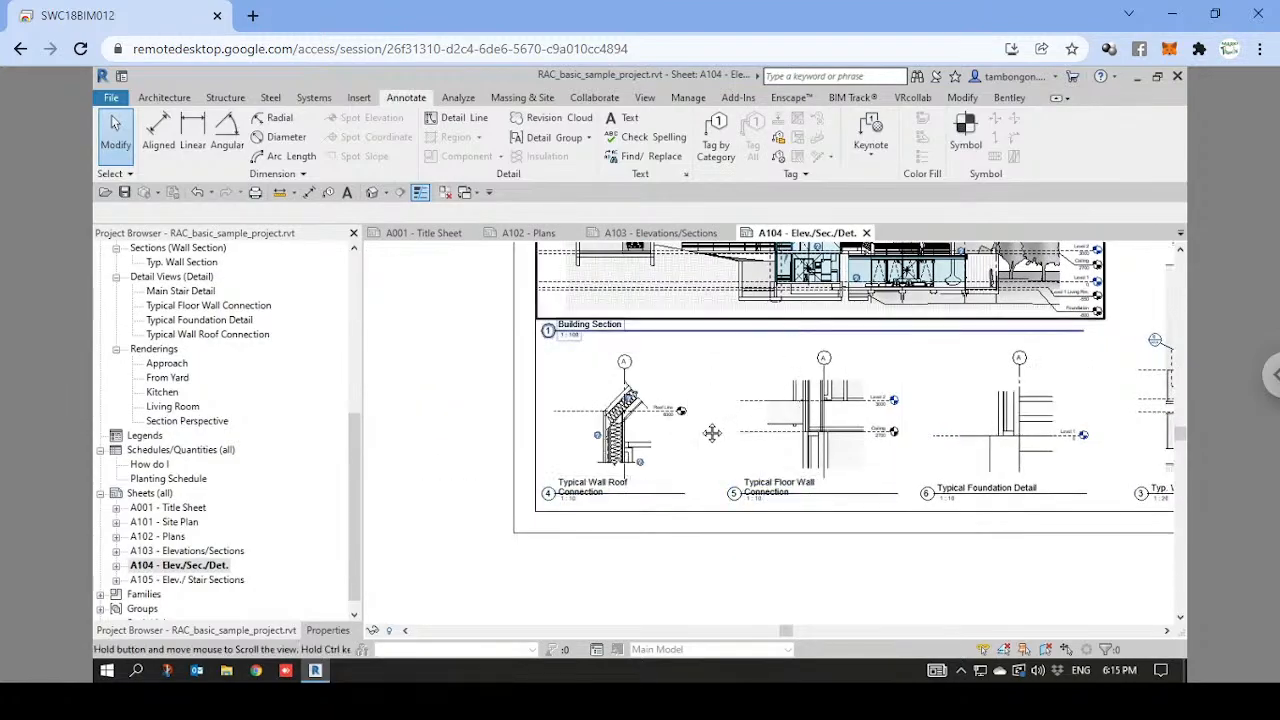
middle_drag(712, 433, 580, 500)
scroll(636, 447, down, 1)
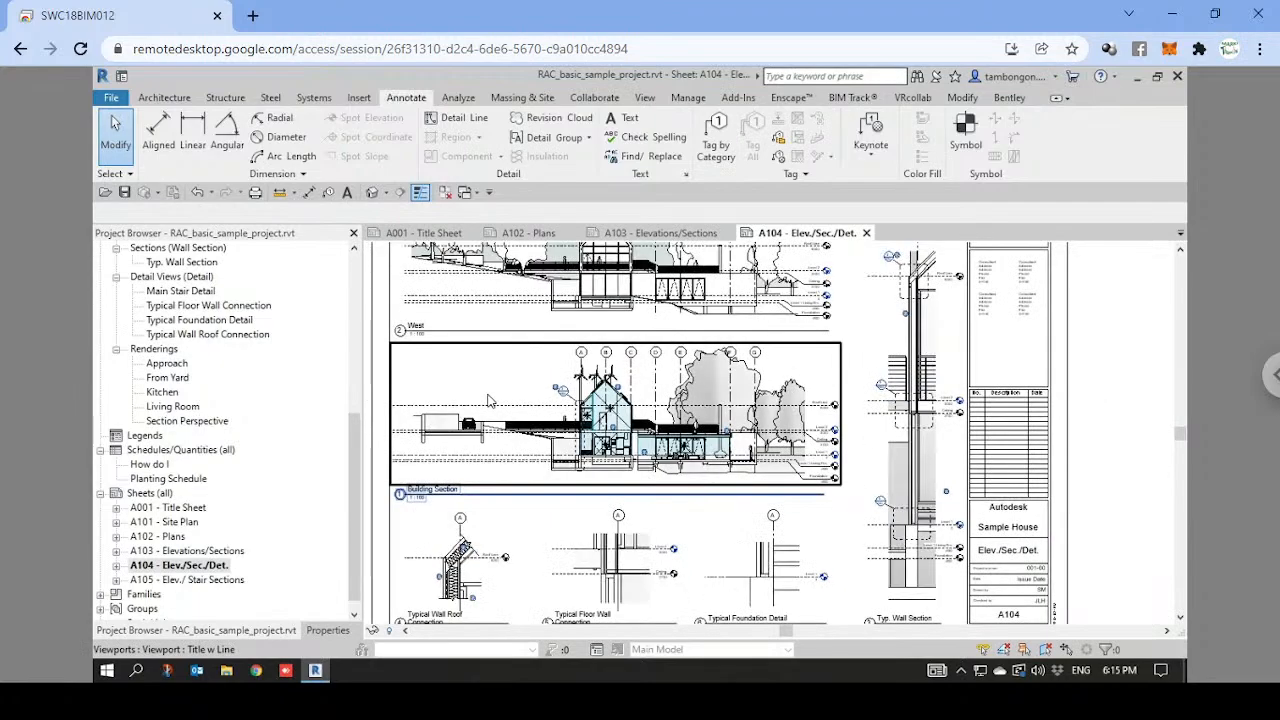
Open sheet A105 - Elev./ Stair Sections and examine the Stair Section, Main Stair Detail and East viewports.
double_click(184, 580)
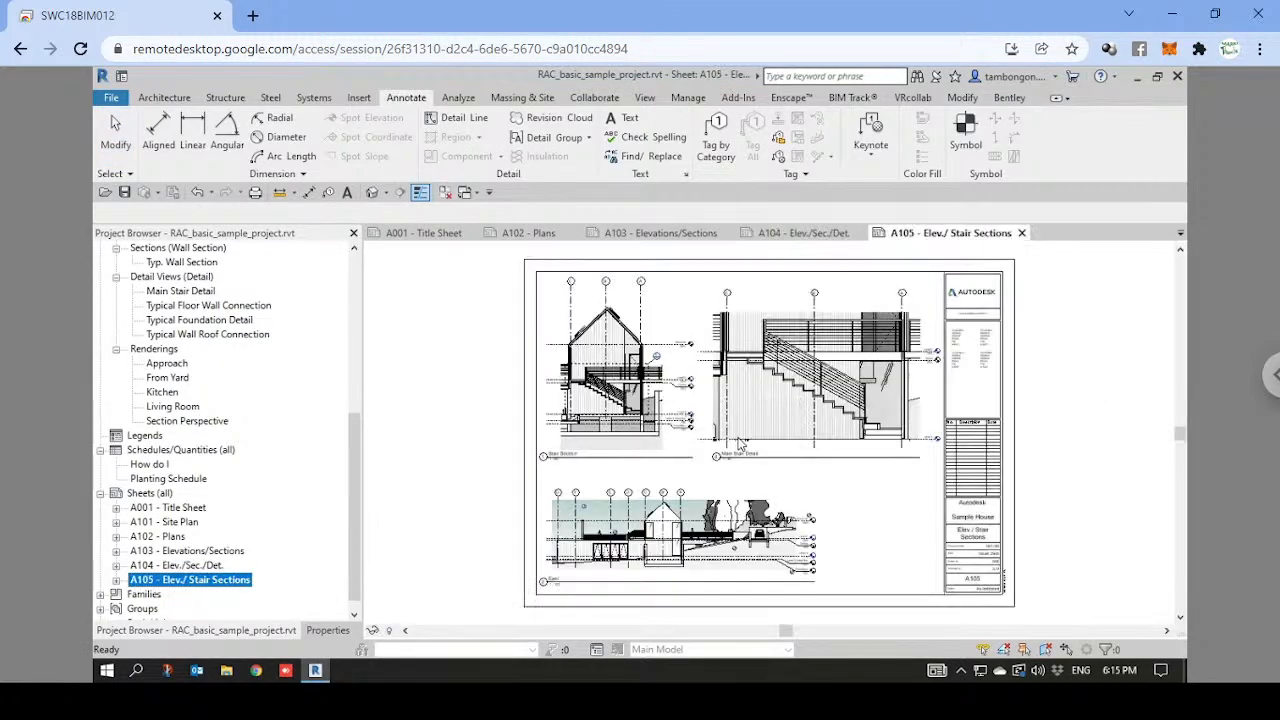
scroll(672, 401, up, 3)
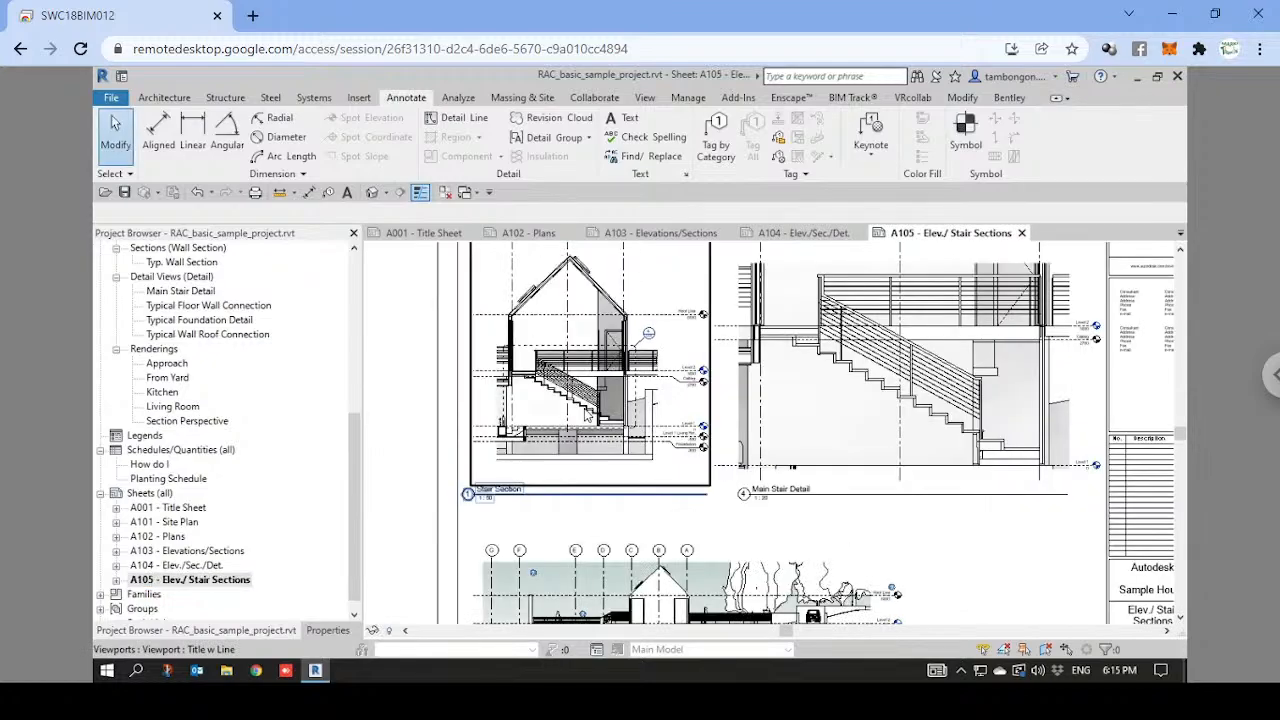
scroll(590, 408, up, 2)
middle_drag(787, 408, 765, 312)
scroll(682, 432, down, 2)
scroll(716, 364, down, 2)
scroll(528, 400, up, 4)
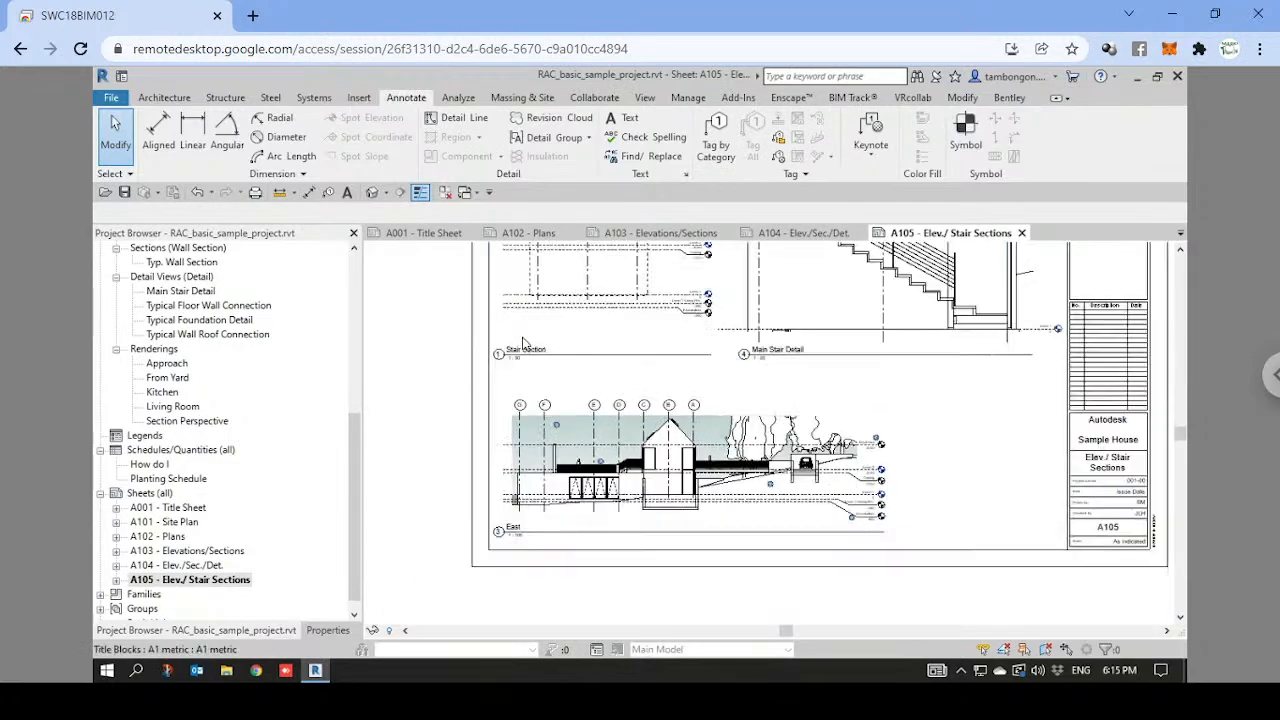
scroll(610, 318, down, 1)
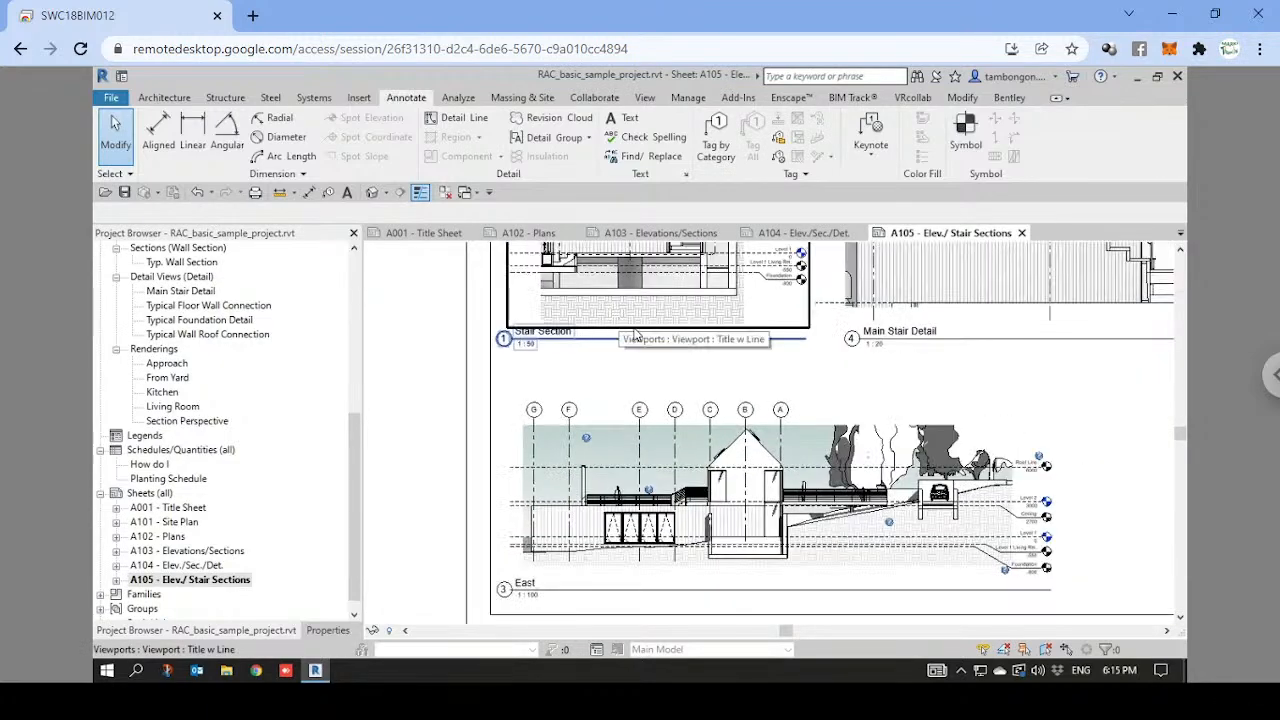
middle_drag(778, 410, 683, 435)
scroll(683, 435, down, 1)
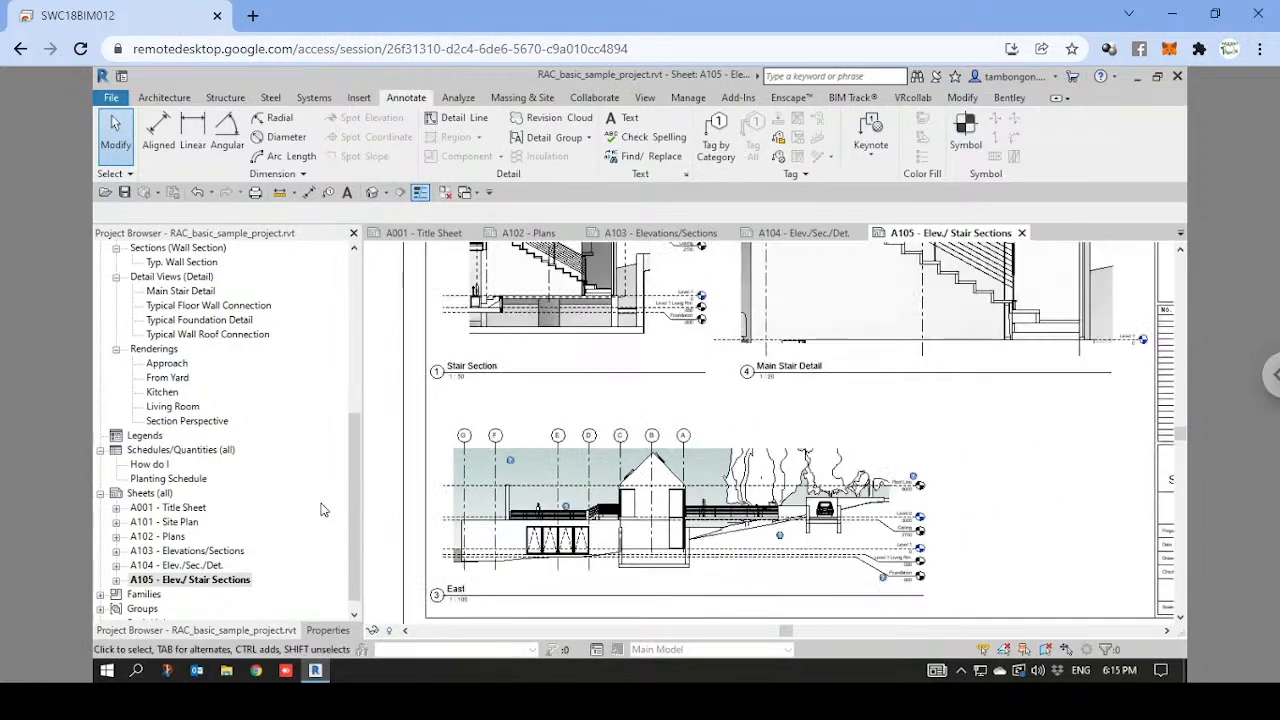
Return to sheet A103 - Elevations/Sections and move the South viewport outside the title block, level with the Longitudinal Section viewport.
double_click(178, 551)
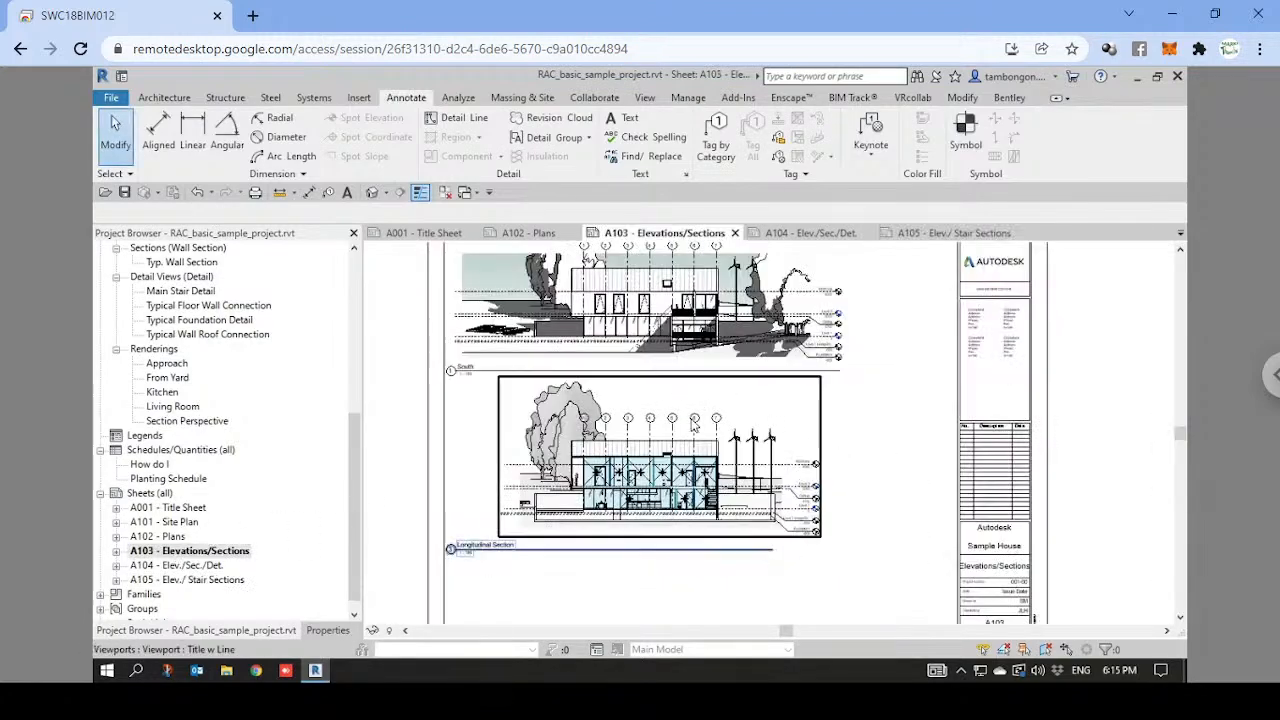
scroll(686, 423, down, 2)
middle_drag(687, 425, 731, 423)
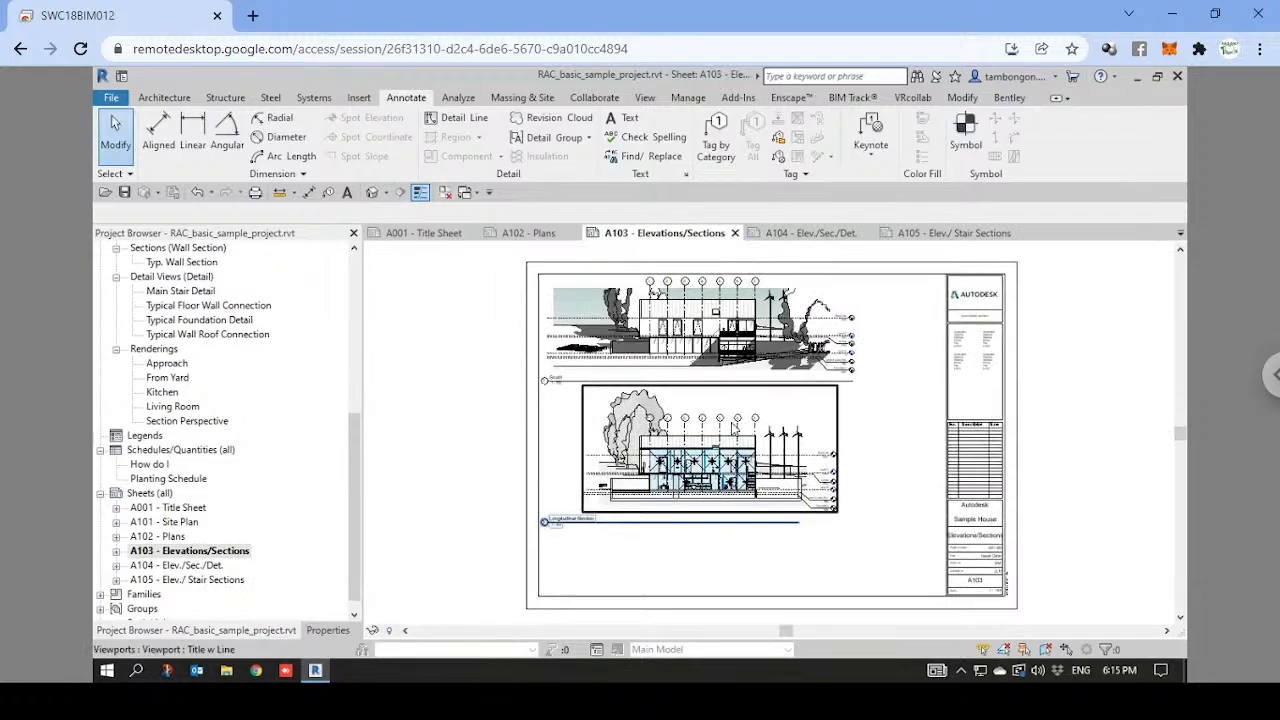
scroll(576, 486, up, 3)
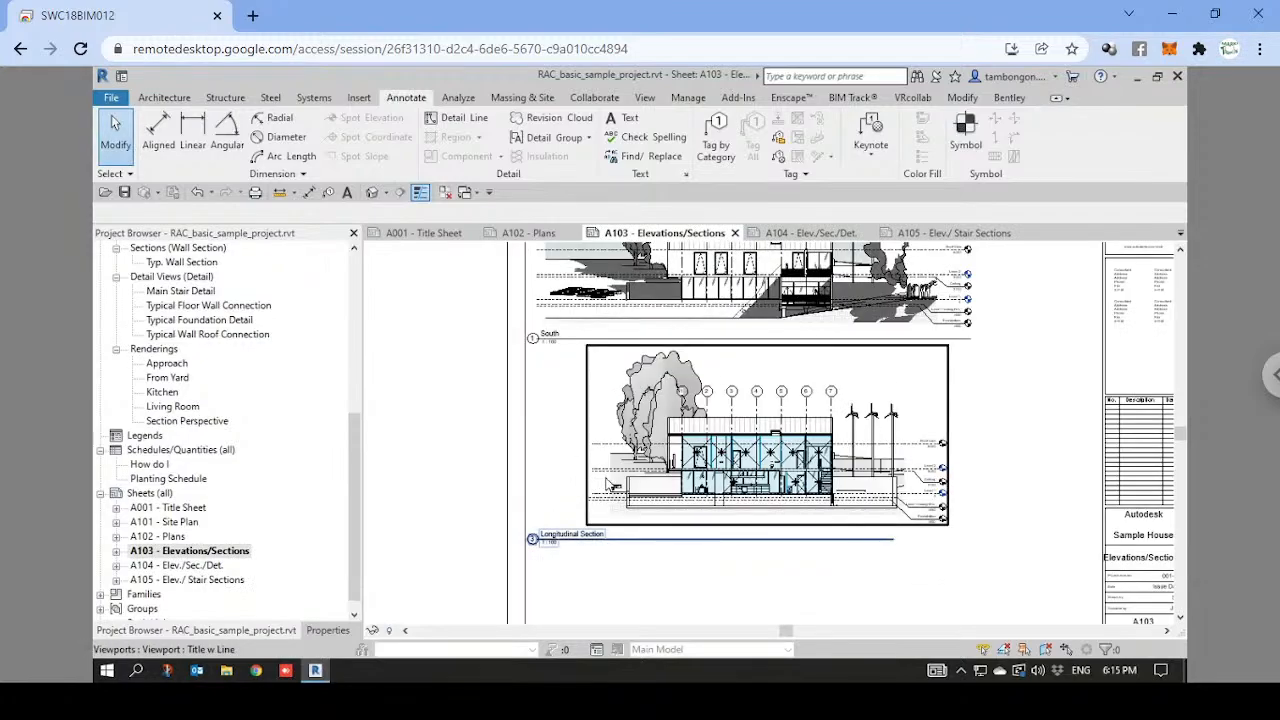
scroll(607, 479, down, 3)
middle_drag(665, 291, 748, 268)
click(748, 268)
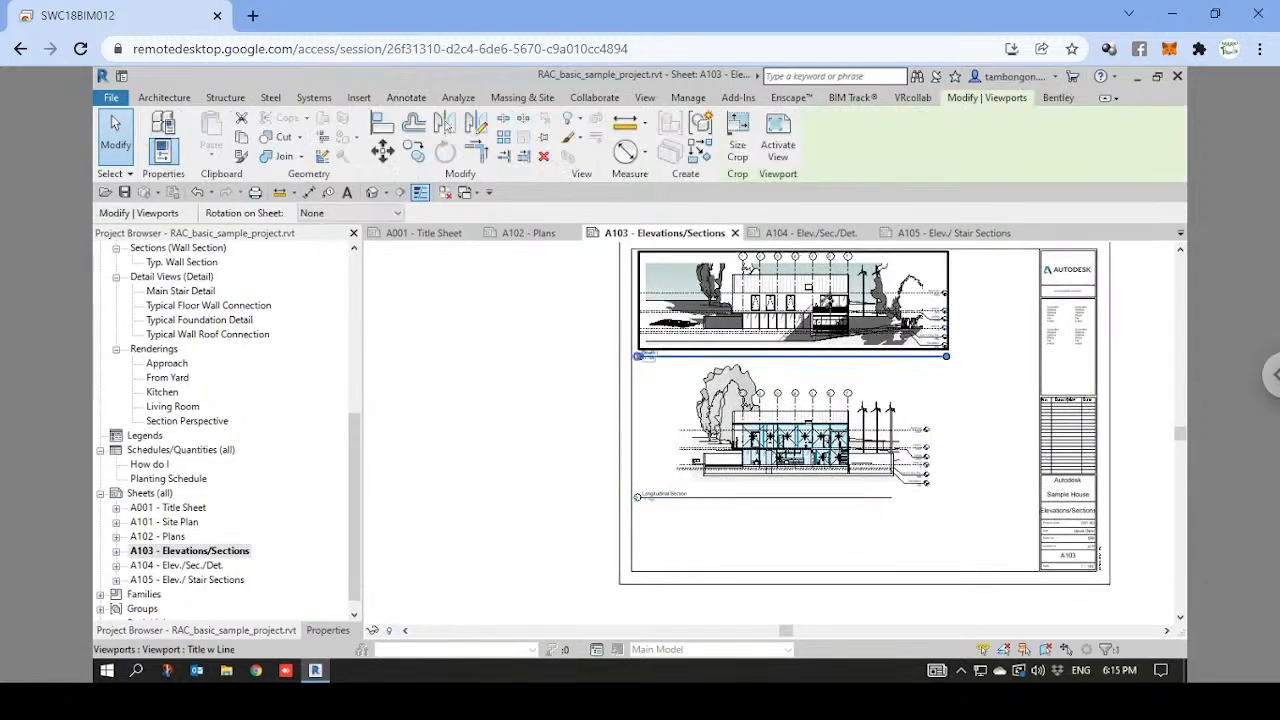
drag(808, 290, 488, 435)
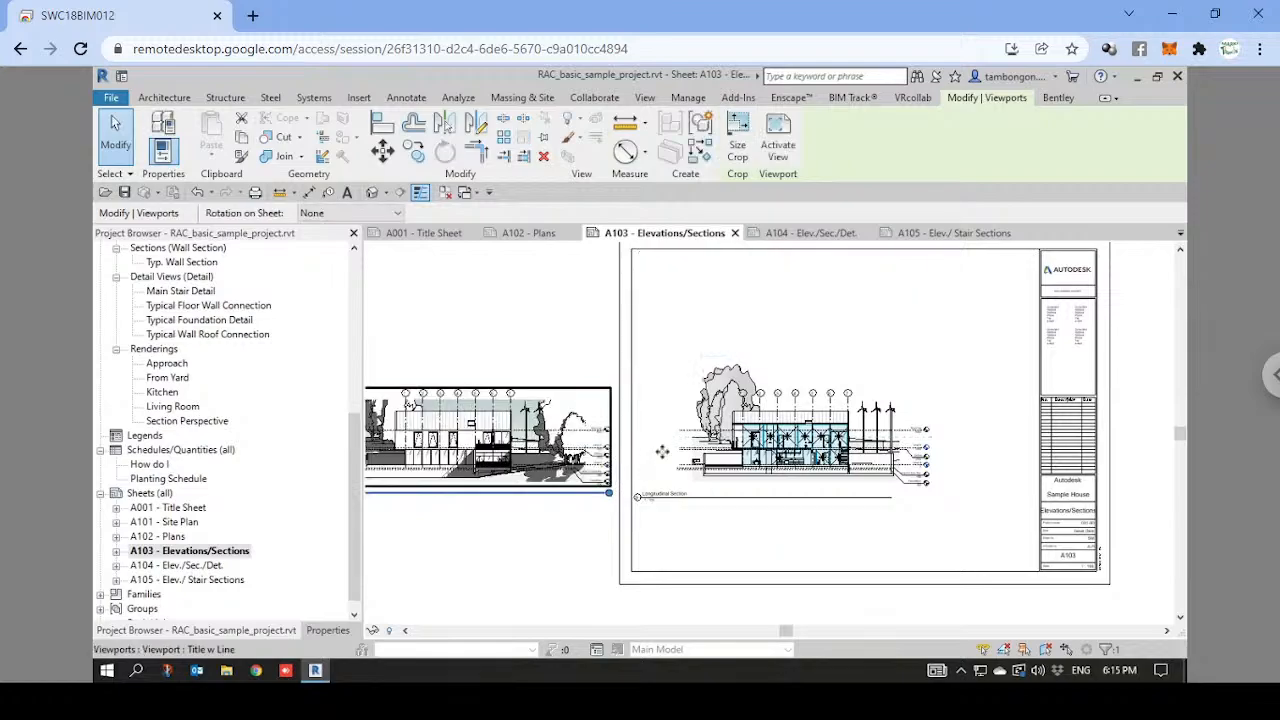
middle_drag(488, 435, 575, 415)
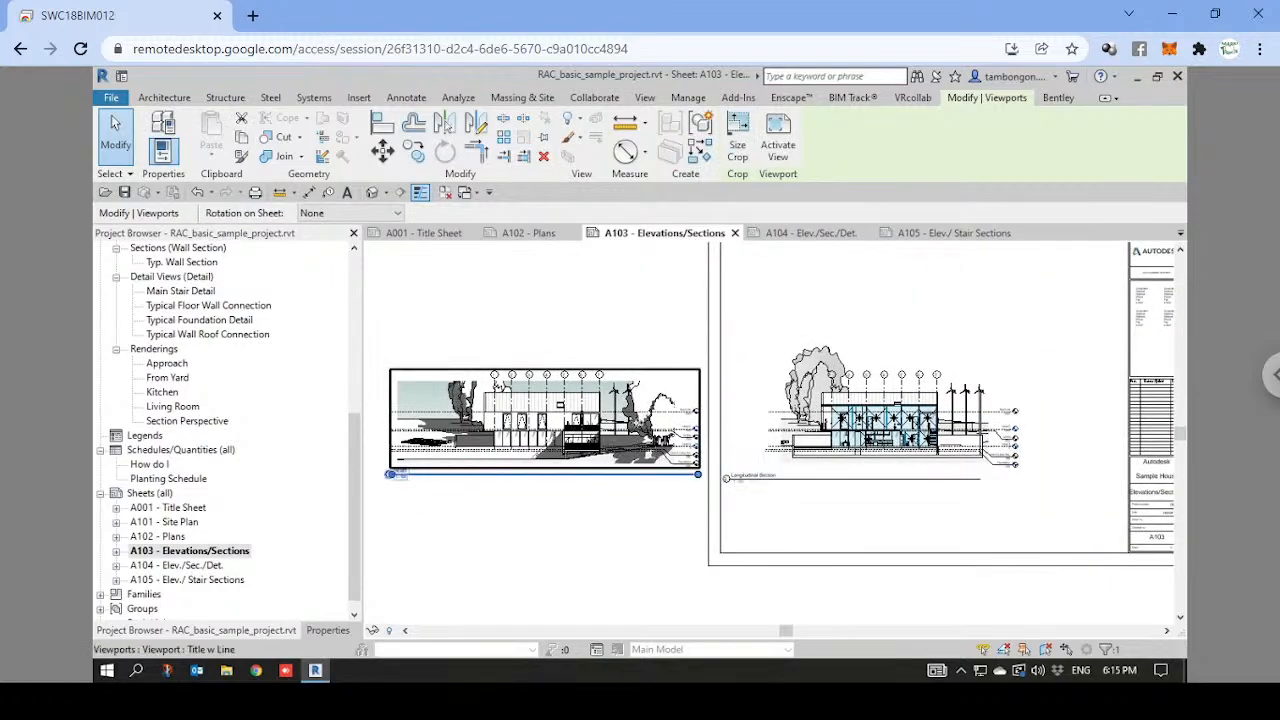
Activate the Longitudinal Section view and extend the near end of its Roof Line level to the South elevation's level heads.
scroll(790, 432, up, 2)
scroll(790, 432, up, 2)
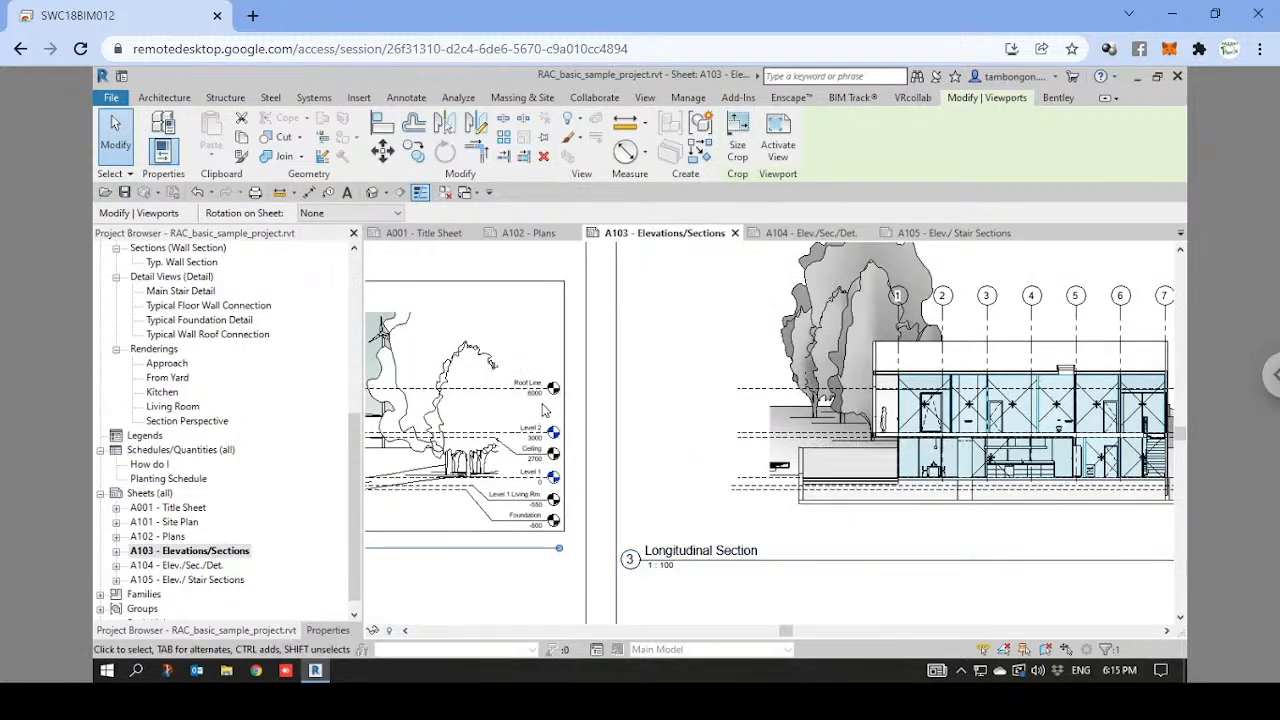
scroll(706, 402, down, 4)
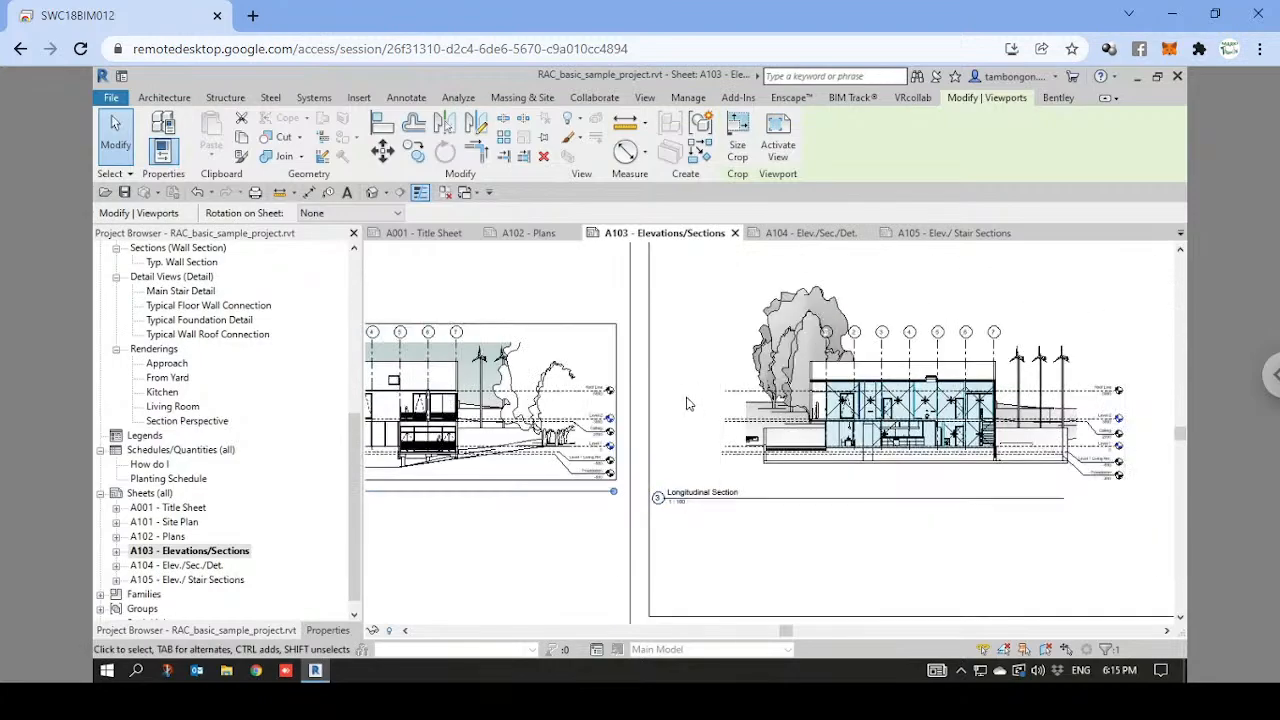
scroll(726, 403, up, 2)
double_click(752, 396)
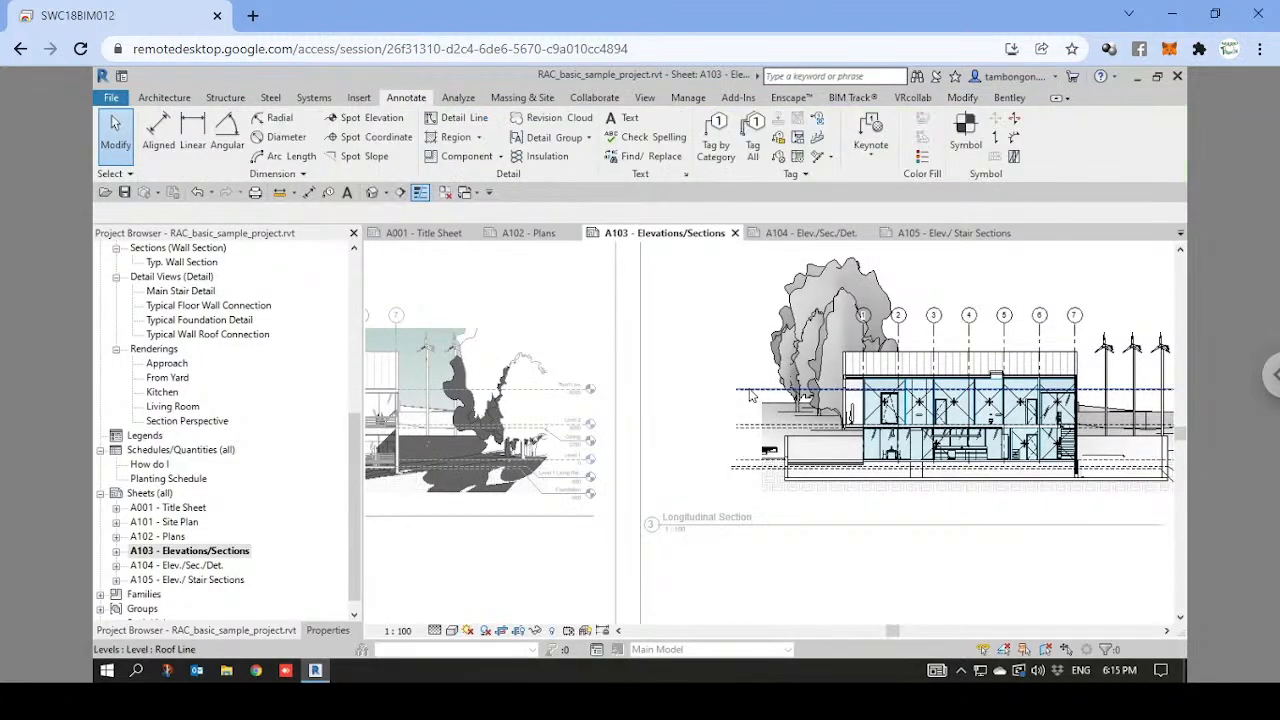
click(749, 390)
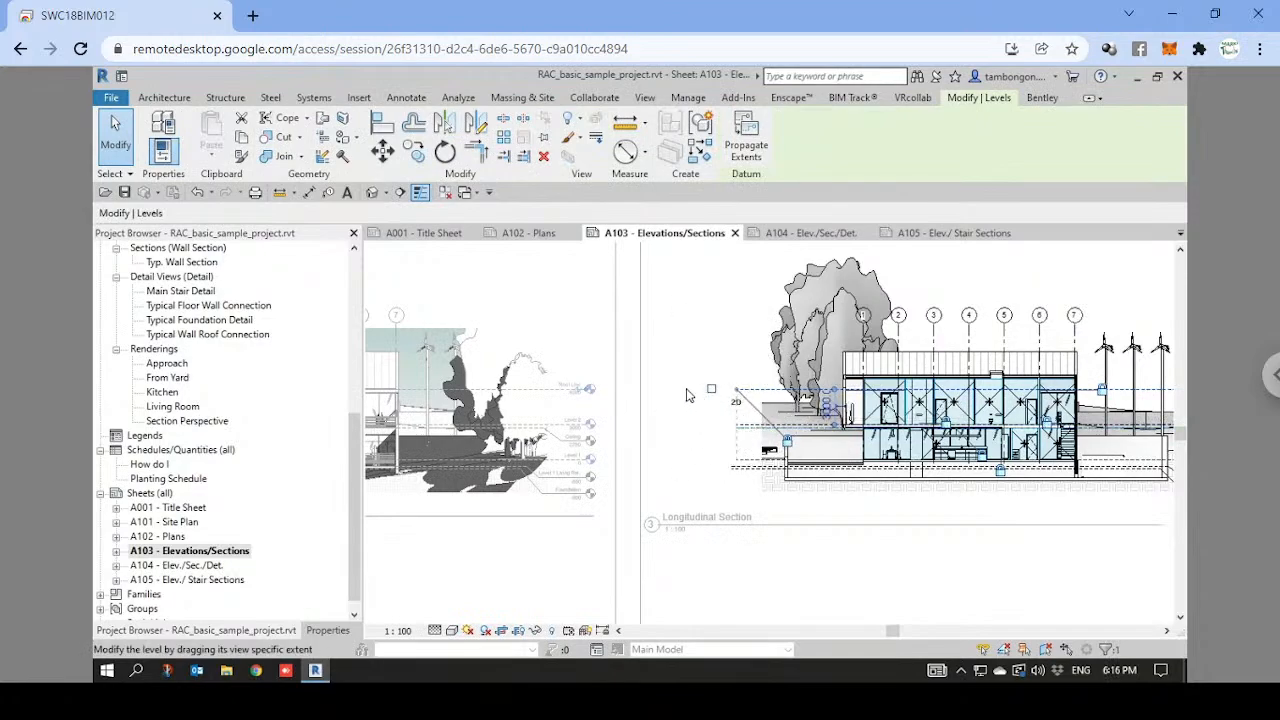
drag(595, 390, 602, 425)
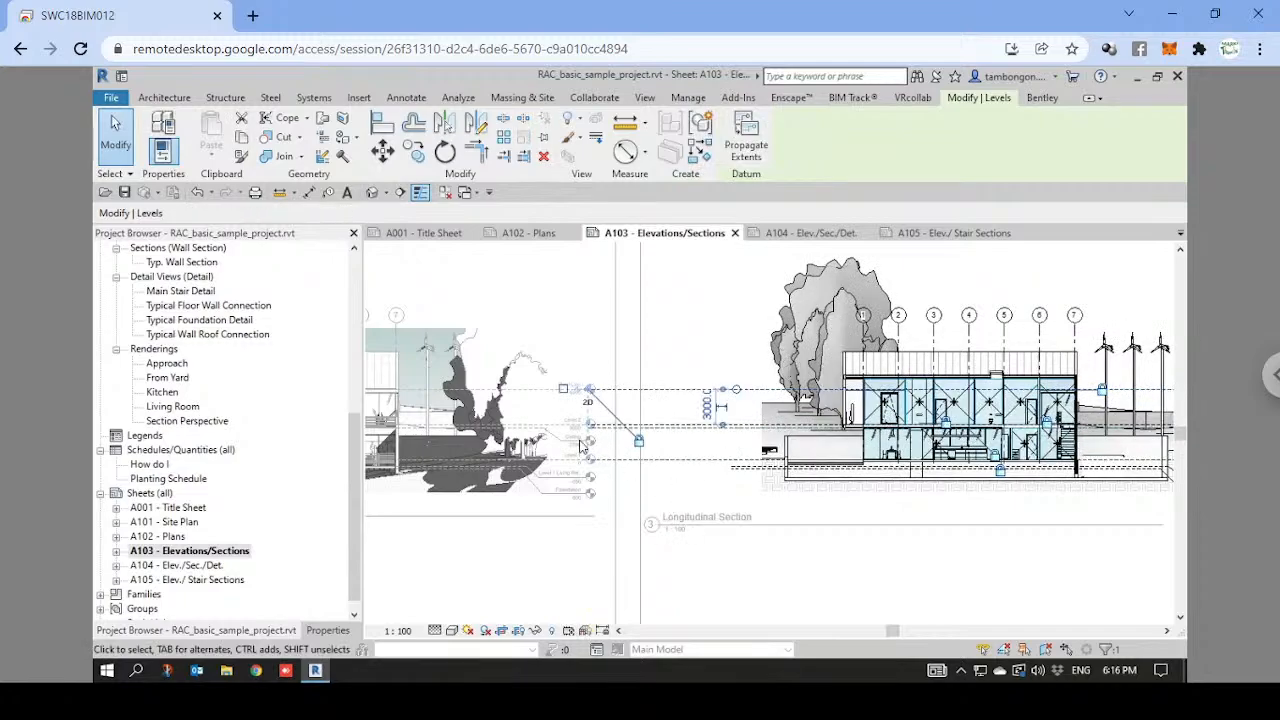
click(507, 388)
Deactivate the Longitudinal Section view and activate the South view on the sheet.
right_click(535, 288)
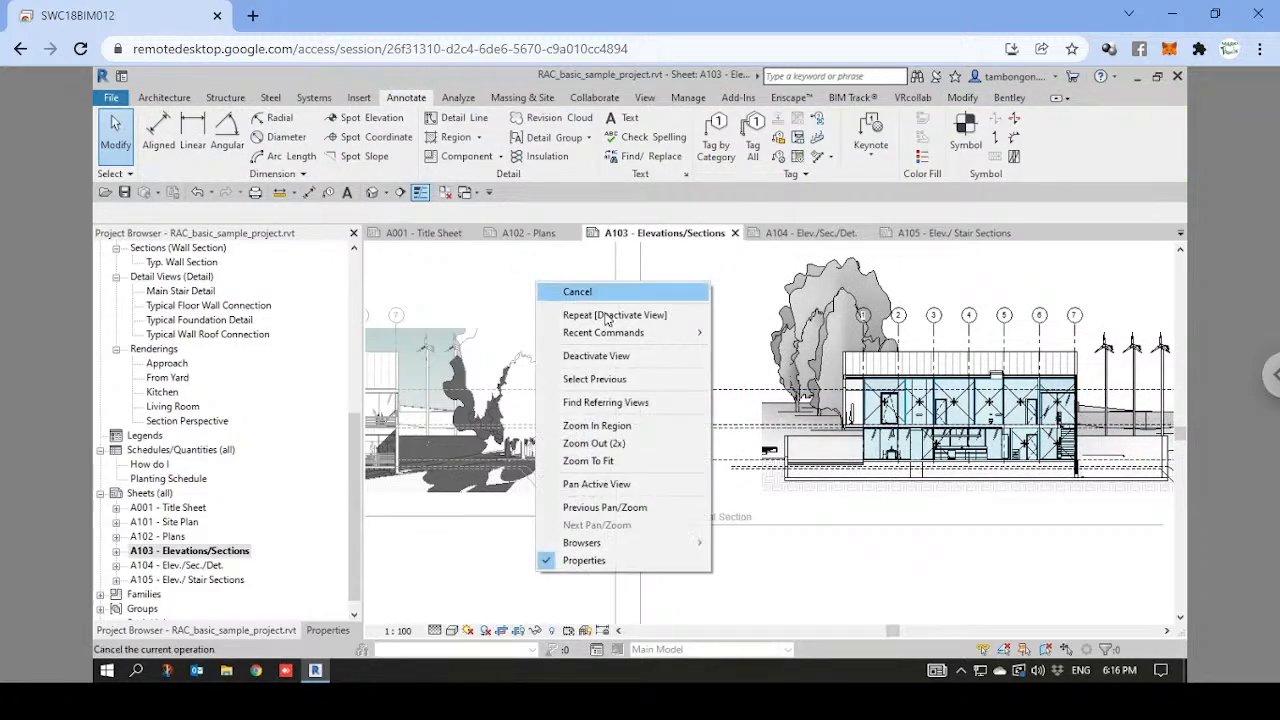
click(606, 357)
double_click(460, 388)
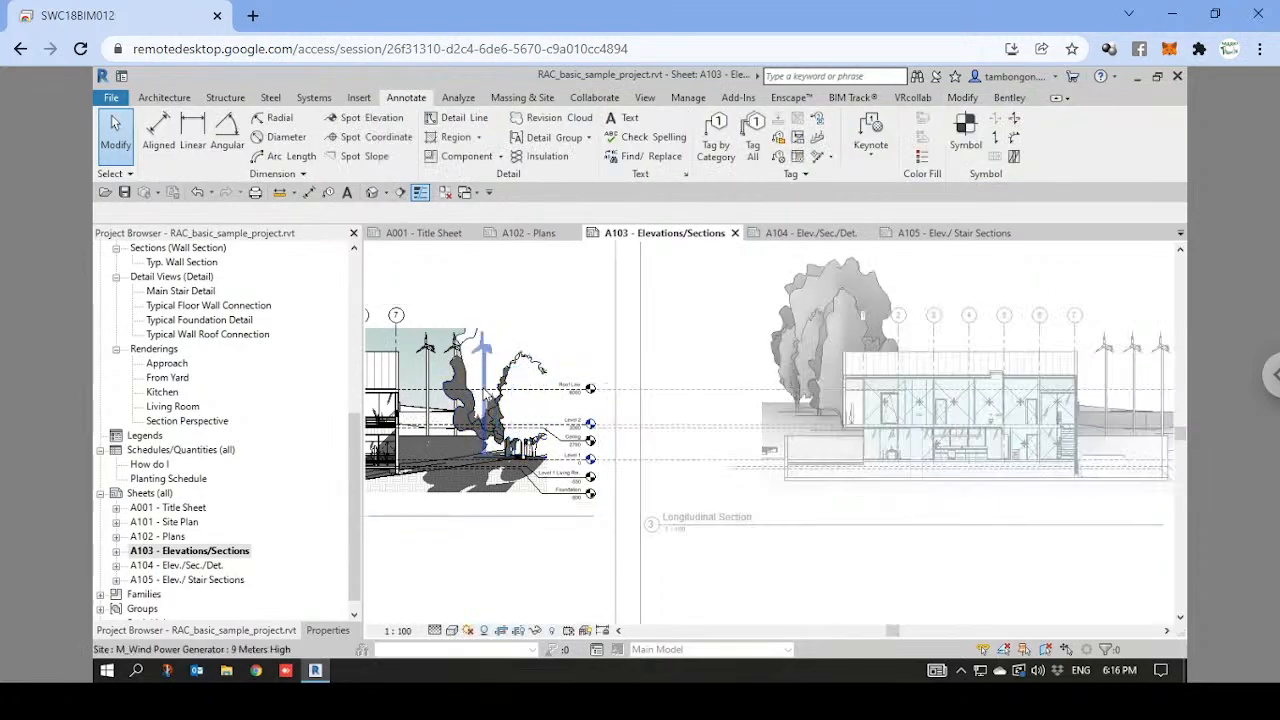
Hide the Roof Line level's bubble at the end facing the Longitudinal Section and show it at the opposite end.
click(597, 399)
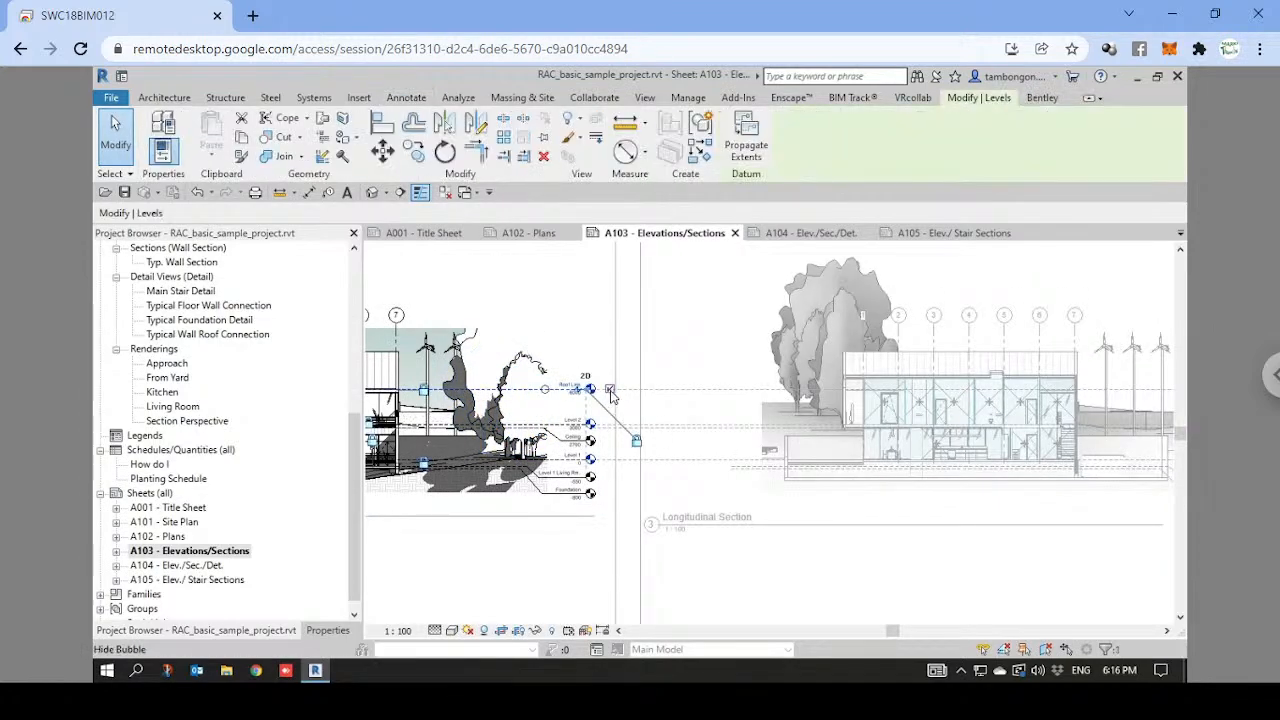
click(611, 391)
middle_drag(715, 452, 1065, 455)
scroll(817, 452, down, 1)
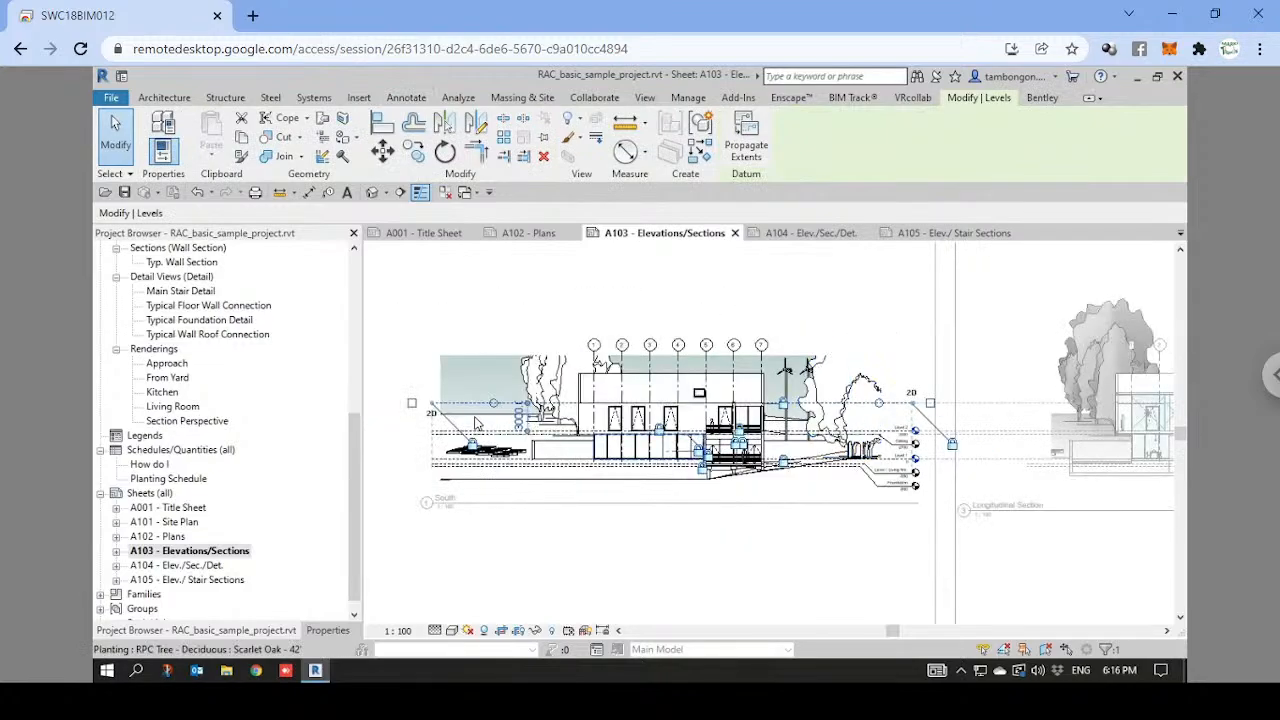
click(412, 404)
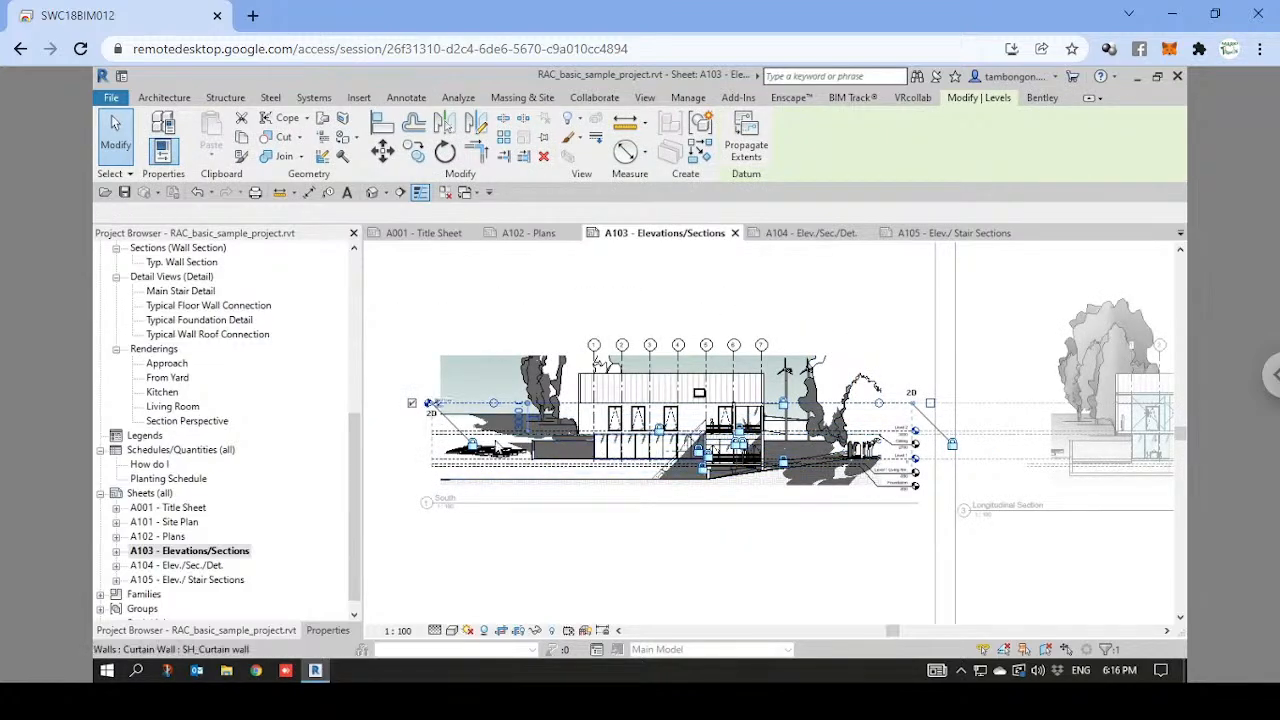
click(497, 445)
Deactivate the South view and inspect the Roof Line level across the South and Longitudinal Section viewports.
scroll(450, 405, up, 2)
scroll(811, 449, down, 3)
middle_drag(811, 449, 602, 403)
scroll(712, 530, down, 2)
right_click(672, 556)
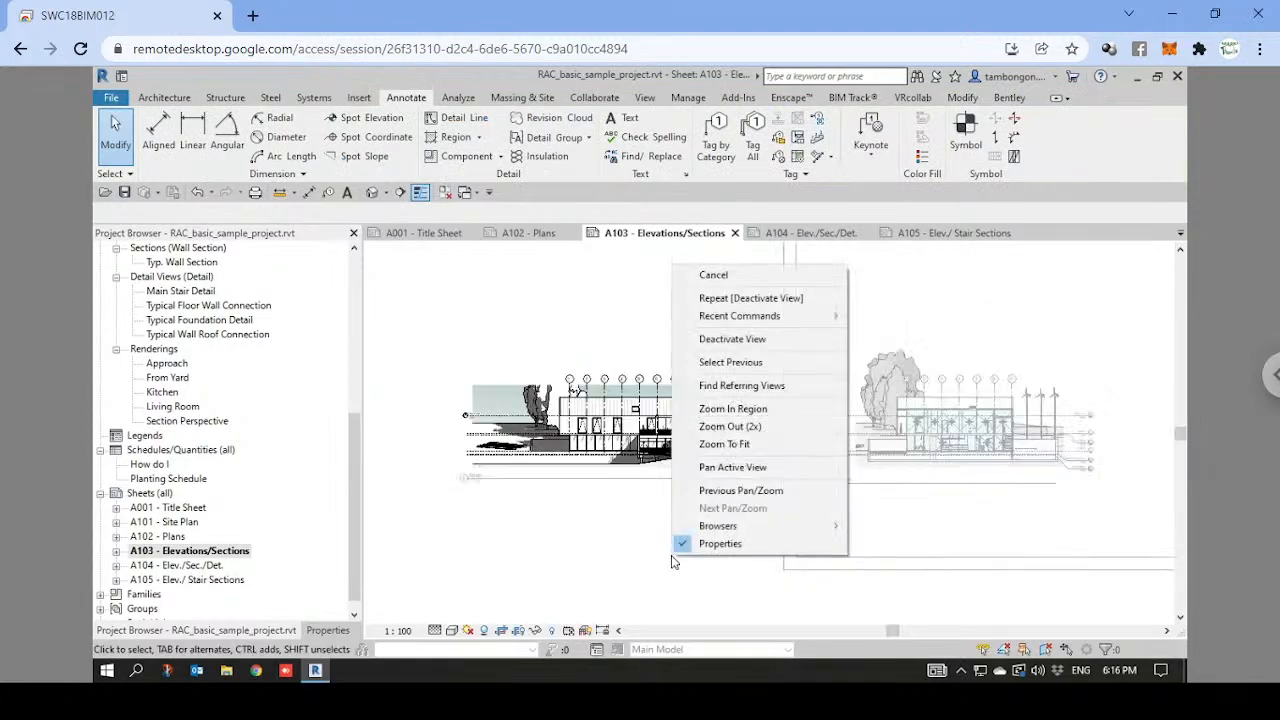
click(732, 339)
click(968, 424)
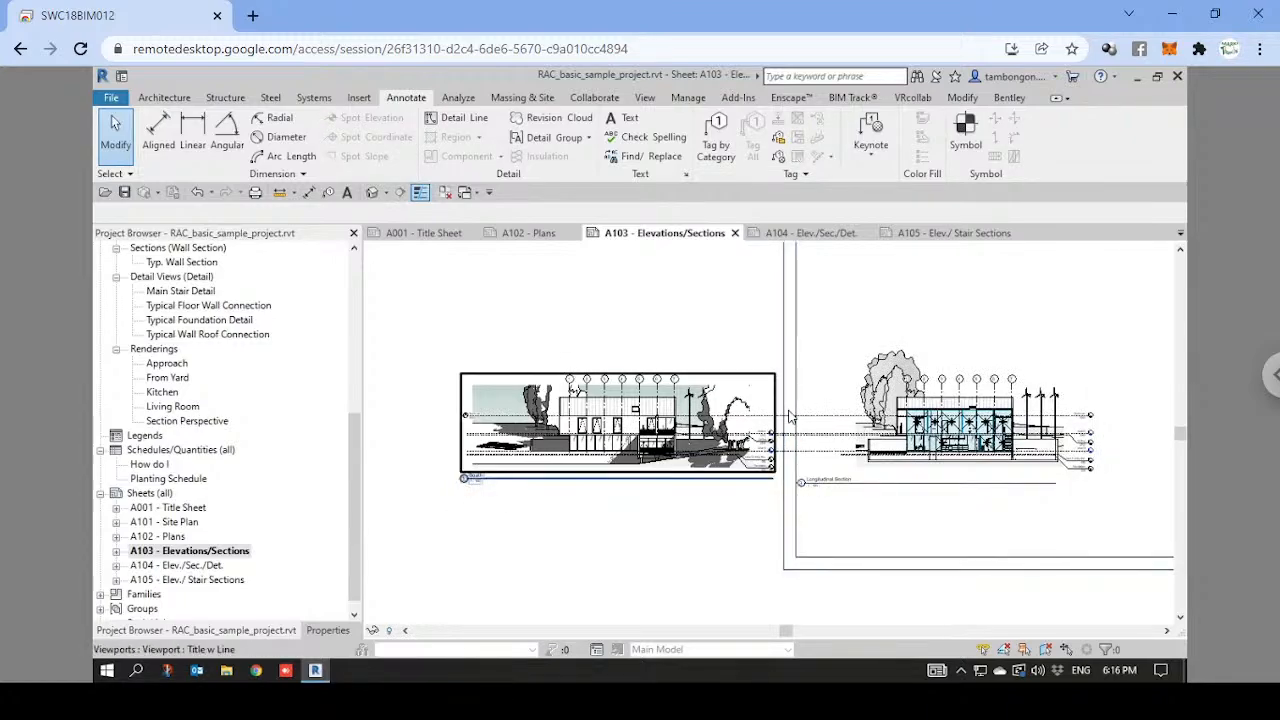
scroll(789, 415, up, 4)
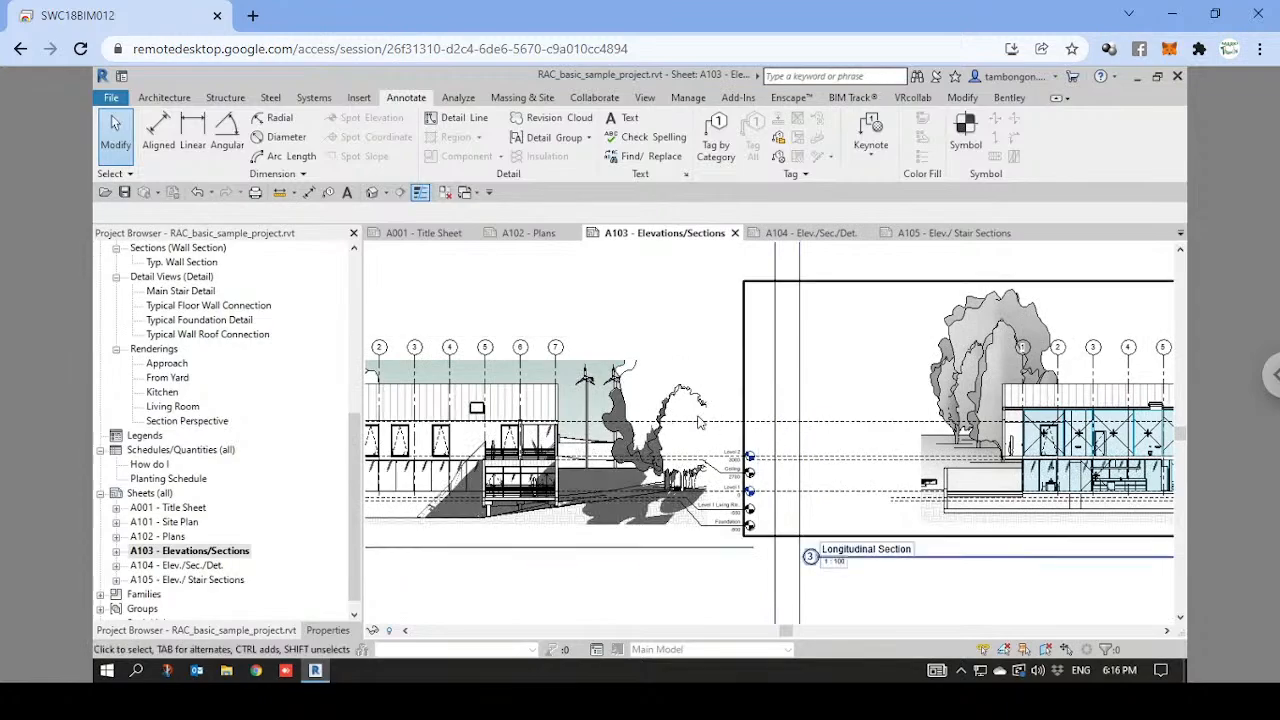
scroll(705, 428, down, 2)
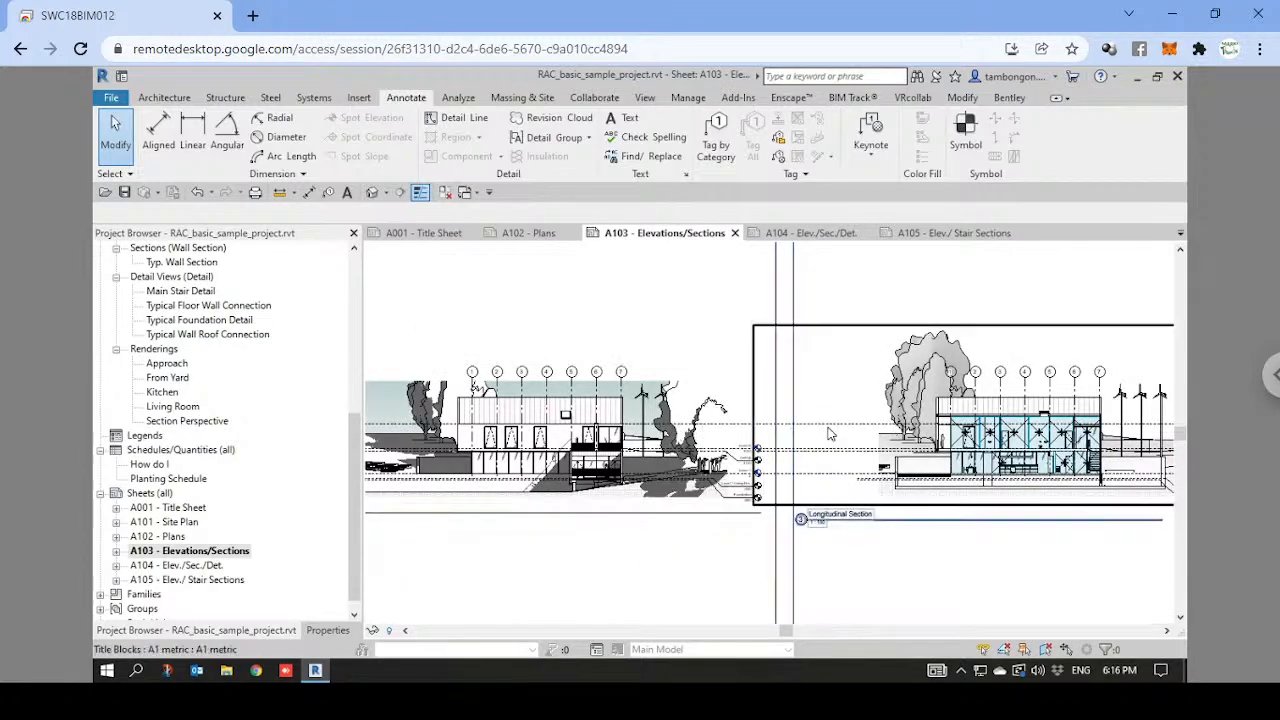
scroll(828, 440, down, 2)
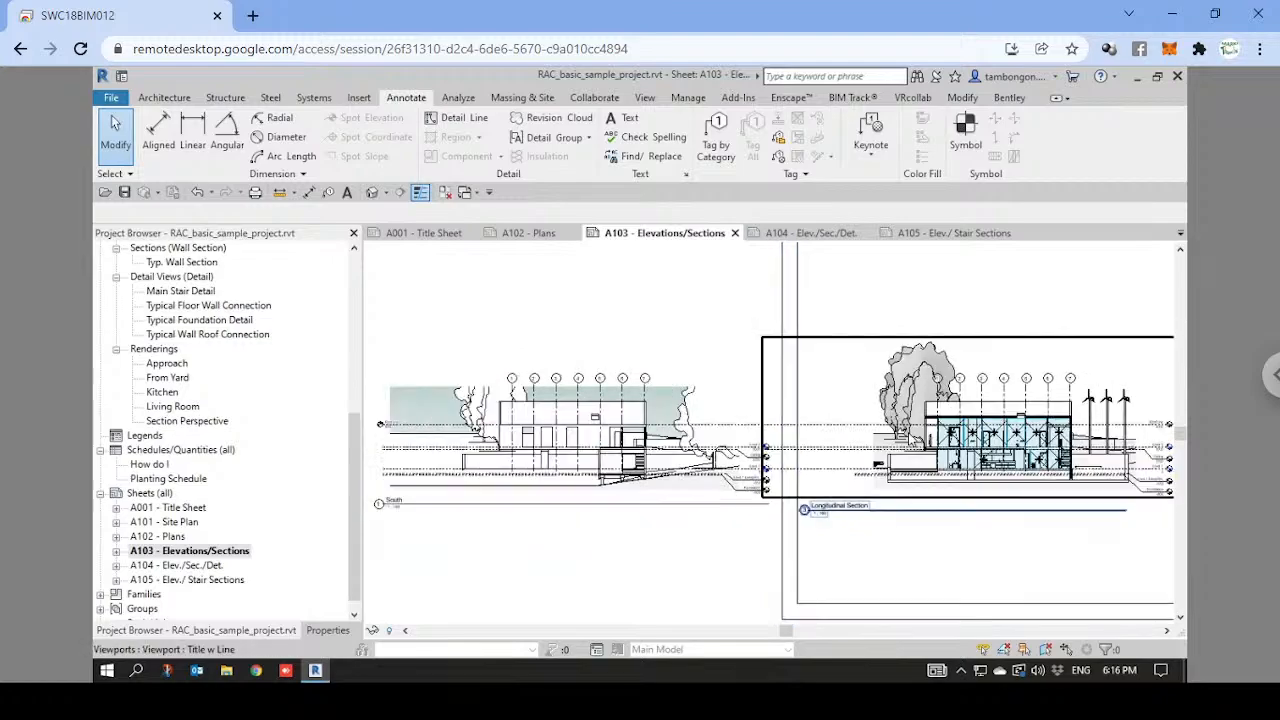
Move the South viewport back onto sheet A103, directly above and aligned with the Longitudinal Section viewport.
scroll(891, 466, down, 2)
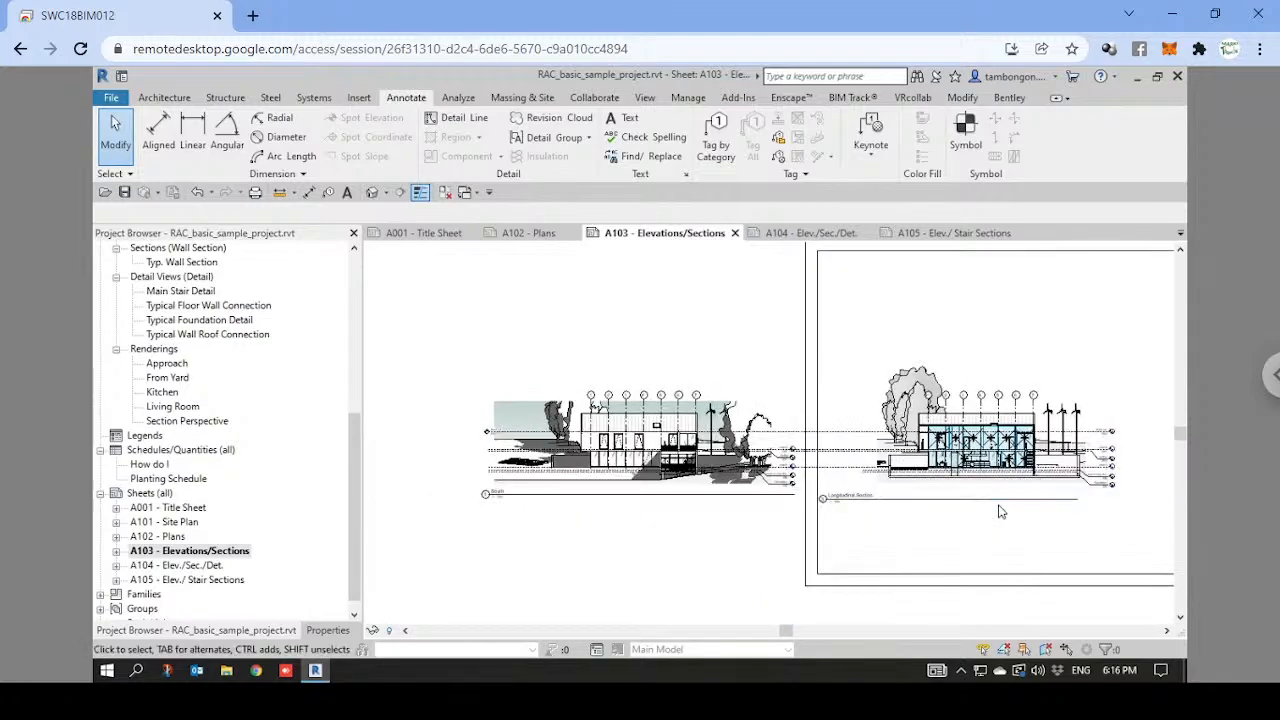
middle_drag(773, 529, 540, 480)
mouse_move(481, 448)
mouse_down()
mouse_move(694, 394)
mouse_move(843, 320)
mouse_move(820, 318)
mouse_up()
key(Escape)
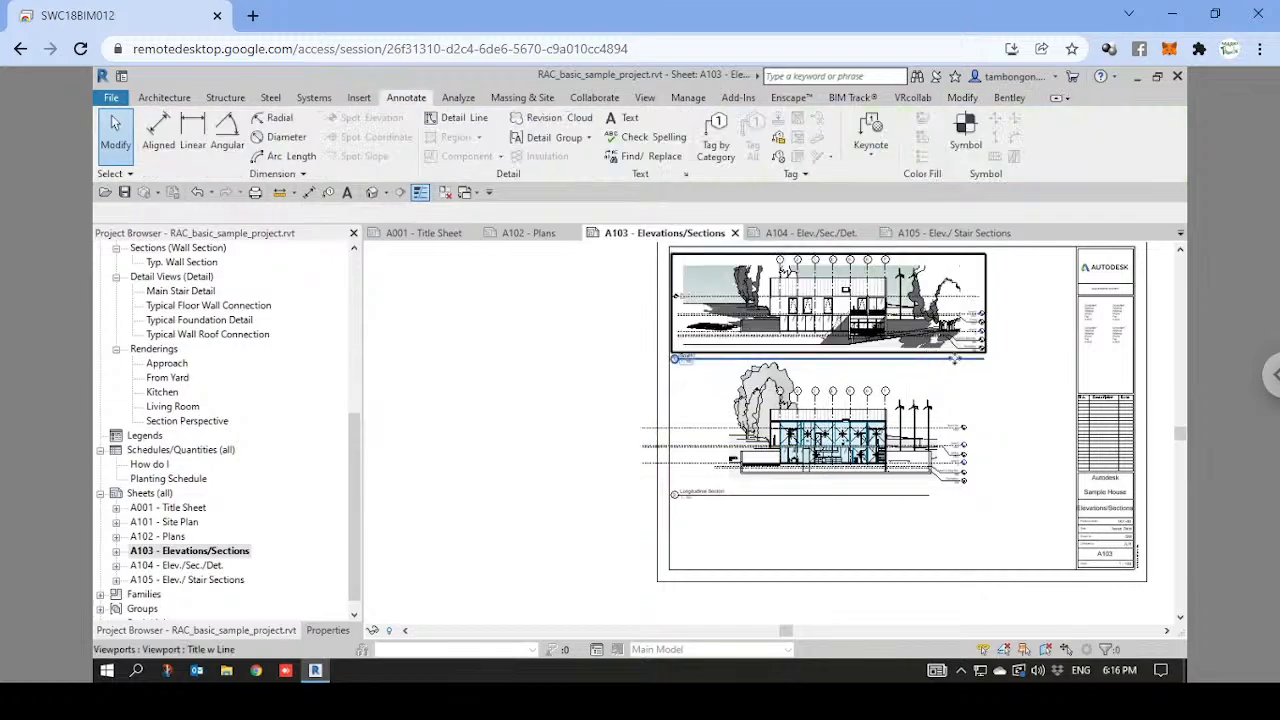
Activate the Longitudinal Section view, shorten the level lines' headless end toward the building, and deactivate the view.
scroll(687, 432, up, 3)
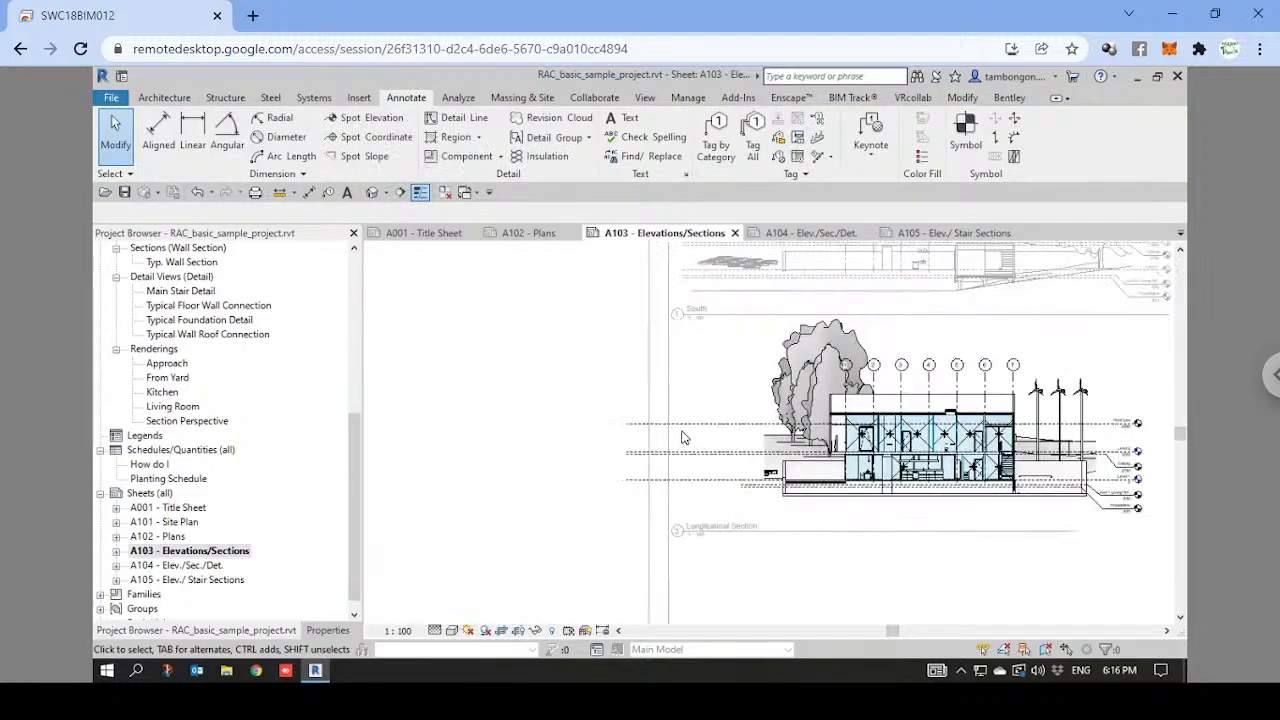
click(687, 432)
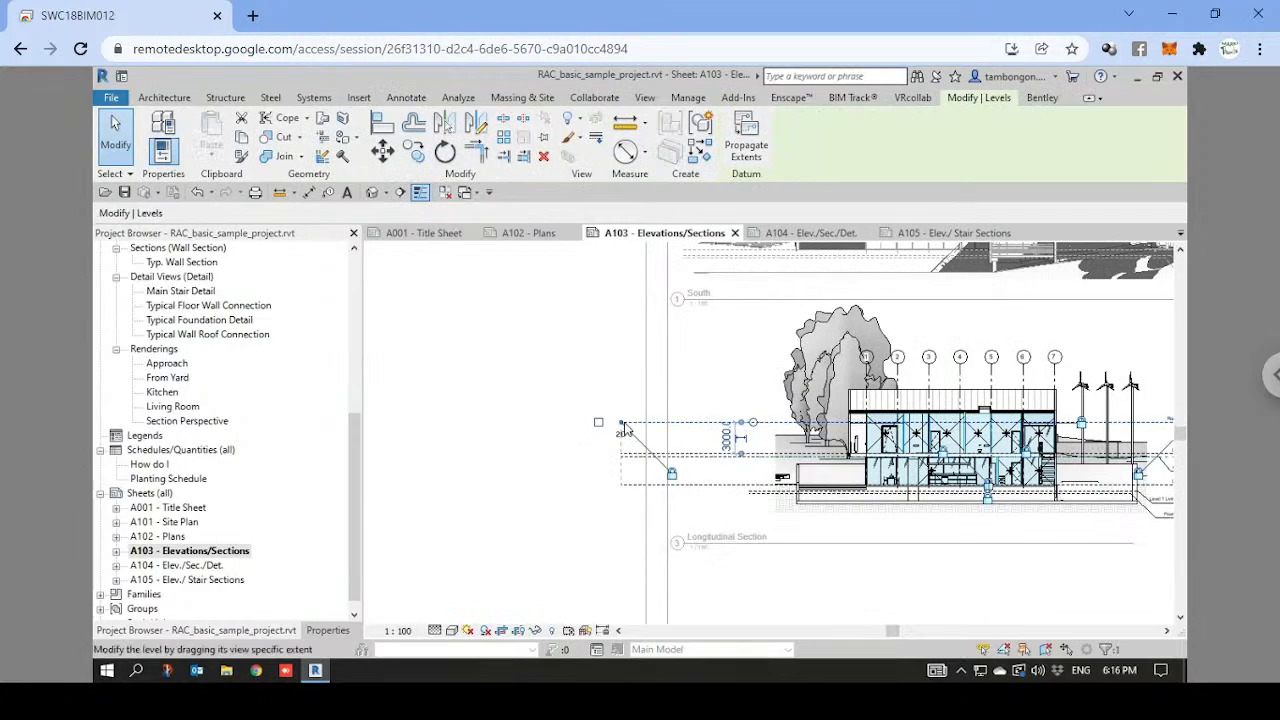
drag(711, 422, 727, 420)
click(574, 516)
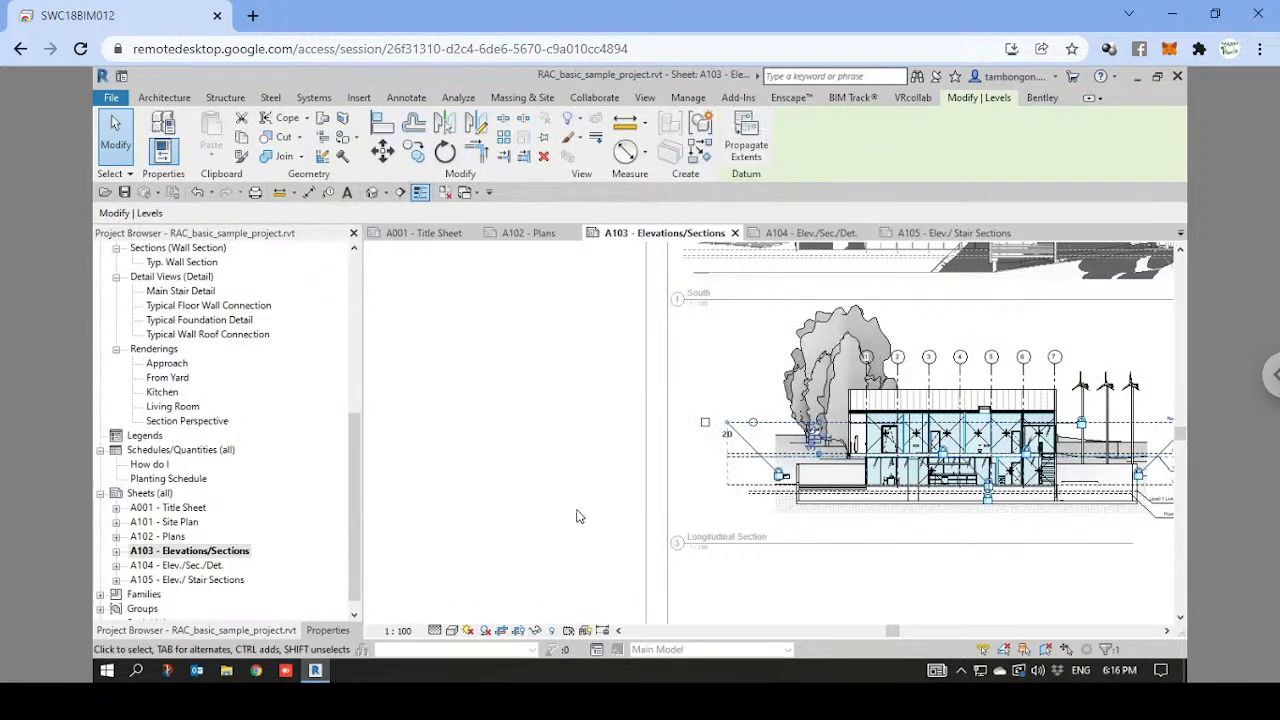
double_click(447, 418)
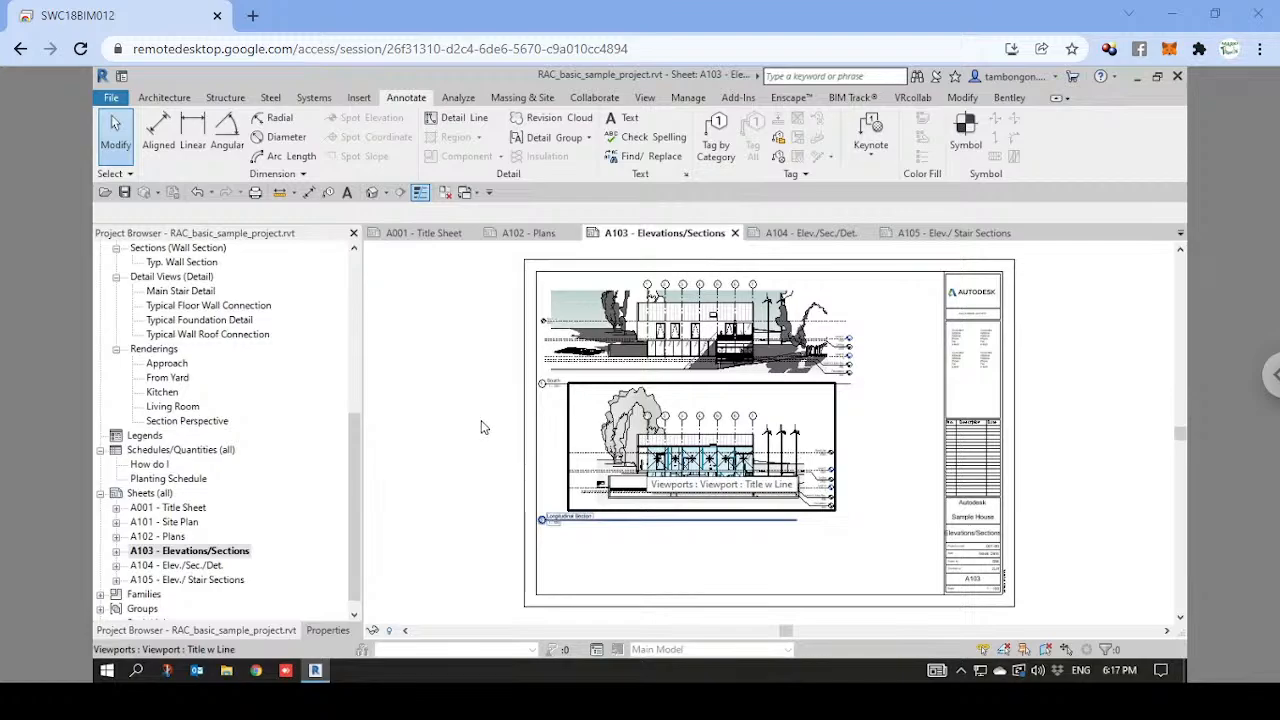
Activate the South view and hide the Roof Line level's bubble at the end away from the other level heads.
middle_drag(481, 427, 398, 433)
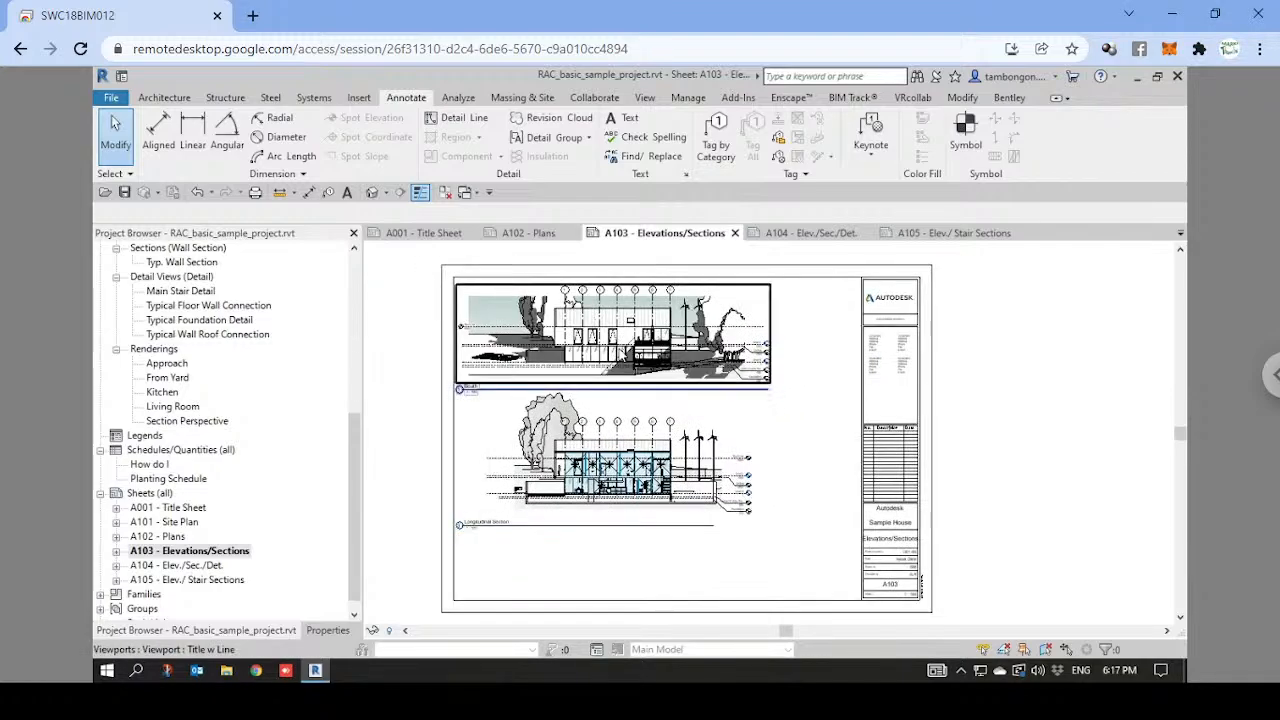
scroll(546, 354, up, 2)
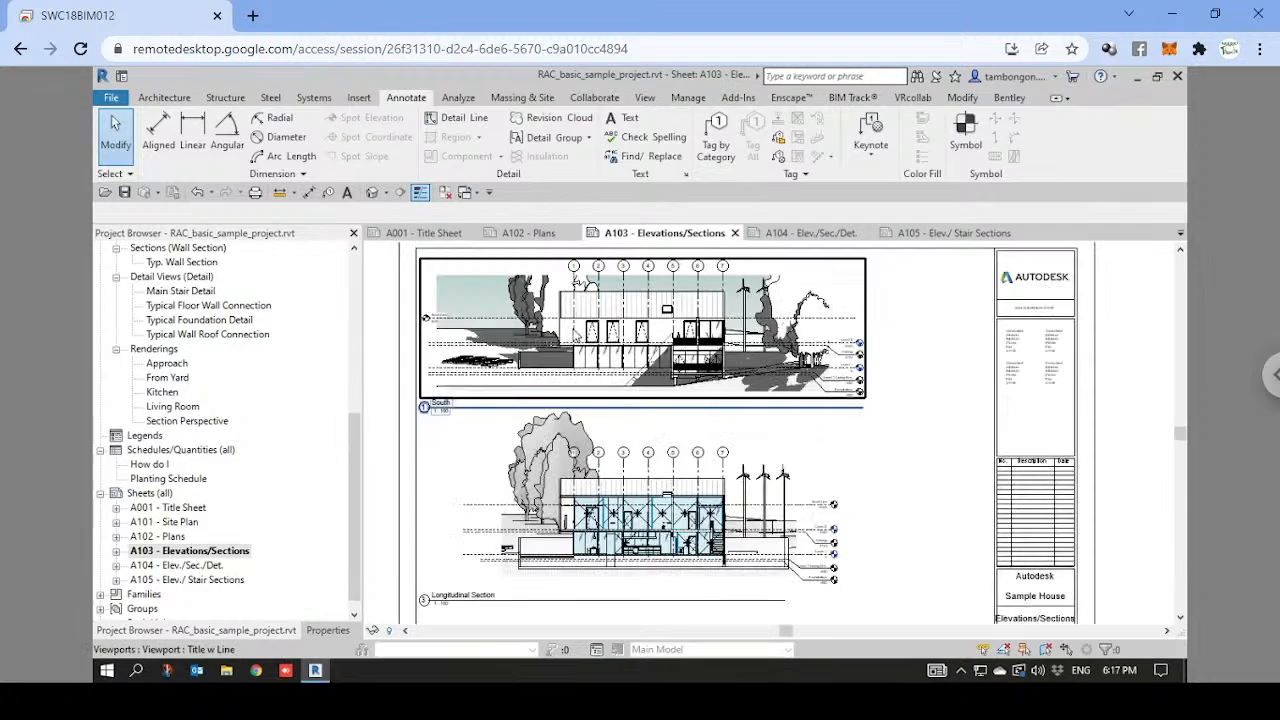
scroll(563, 326, up, 1)
middle_drag(869, 332, 1033, 386)
scroll(916, 355, up, 1)
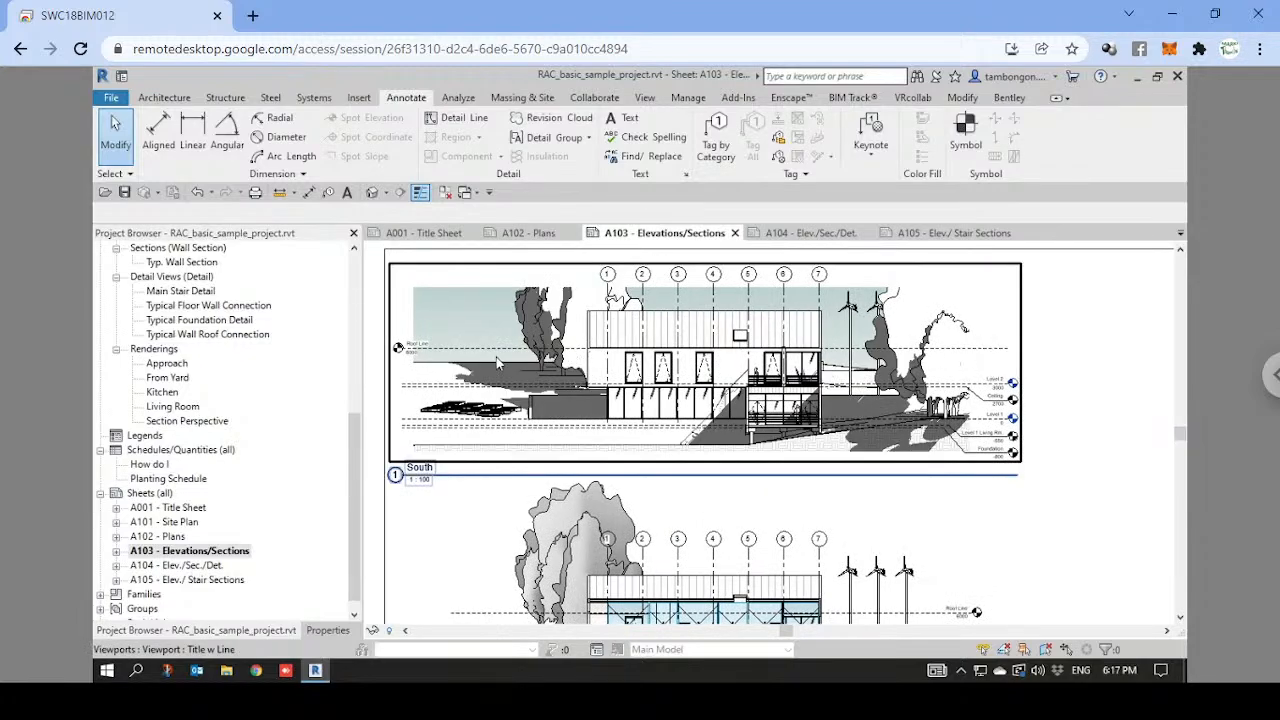
scroll(486, 352, up, 3)
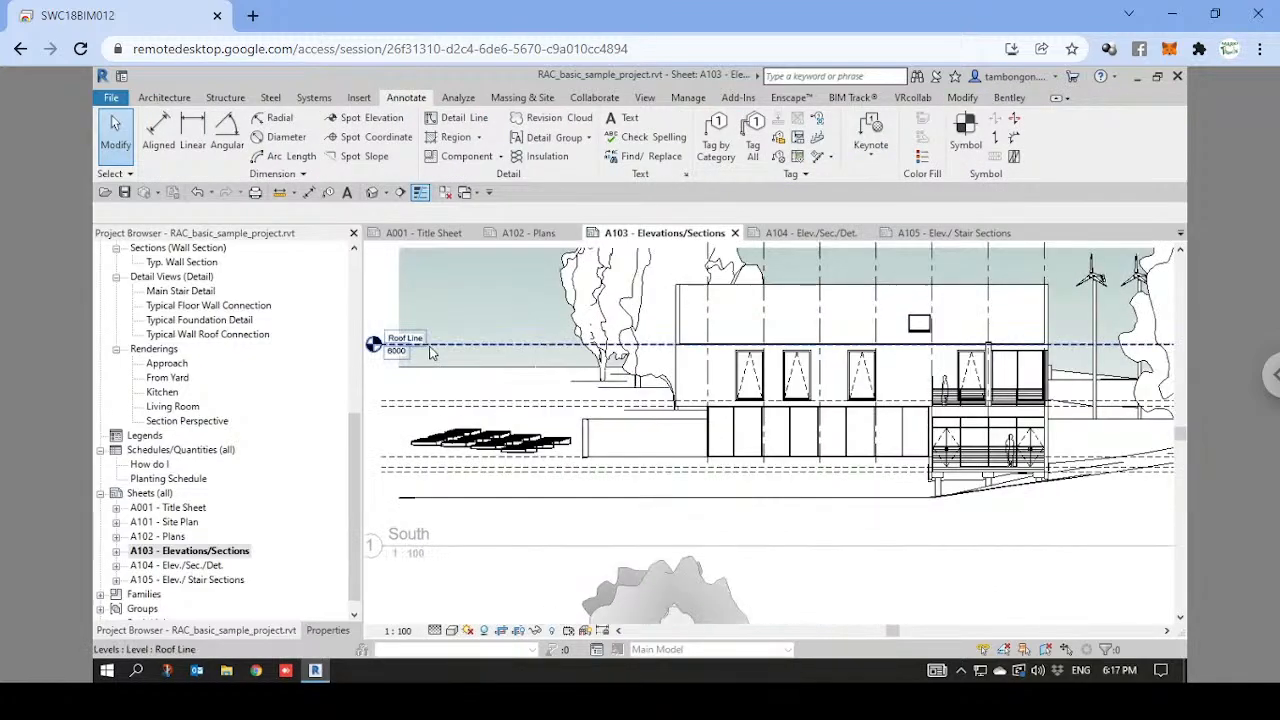
click(434, 347)
middle_drag(343, 347, 415, 346)
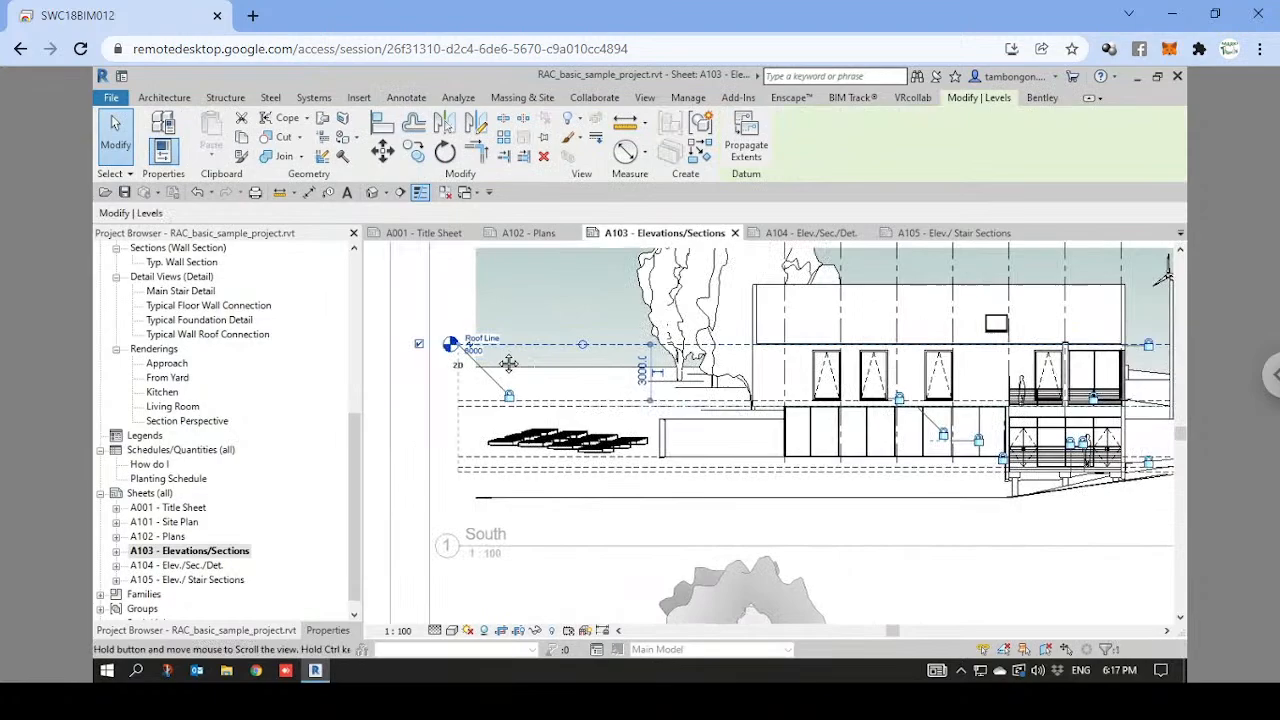
click(414, 345)
Show the Roof Line level's bubble in the South view at the end above the Level 2 head.
scroll(968, 404, down, 1)
middle_drag(958, 406, 541, 386)
click(941, 339)
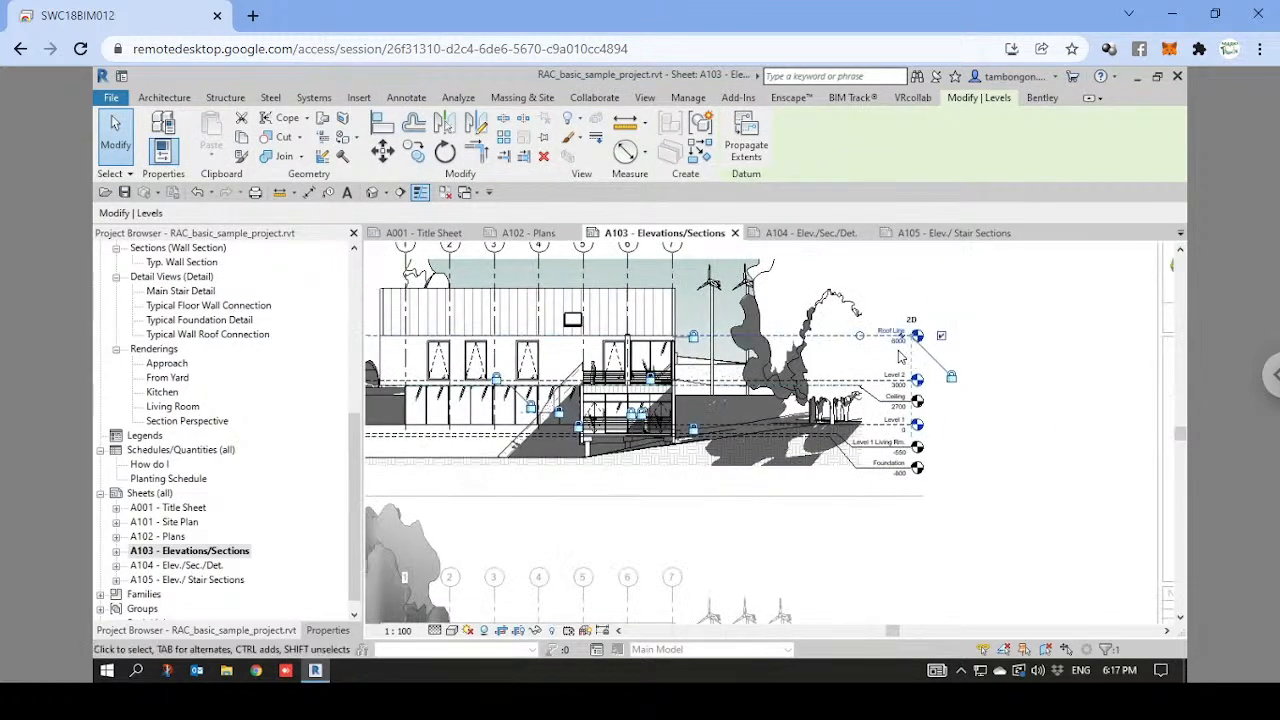
scroll(840, 338, up, 3)
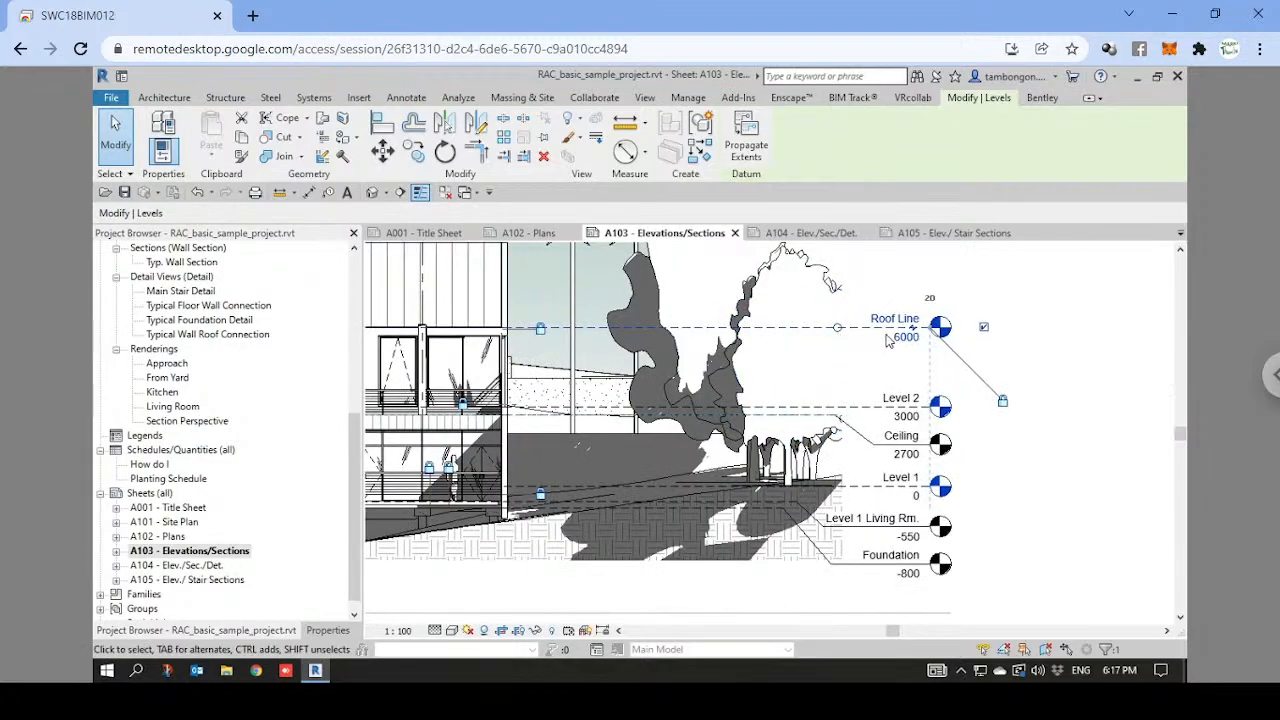
scroll(893, 347, down, 2)
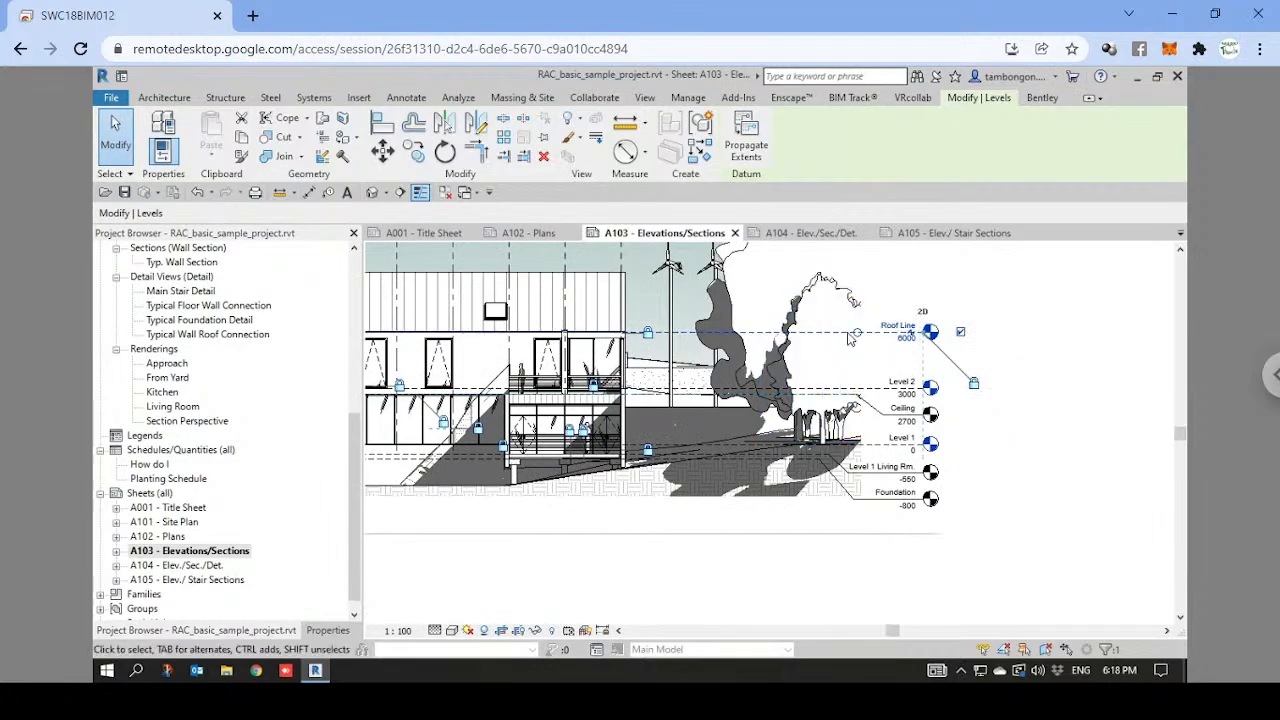
key(Escape)
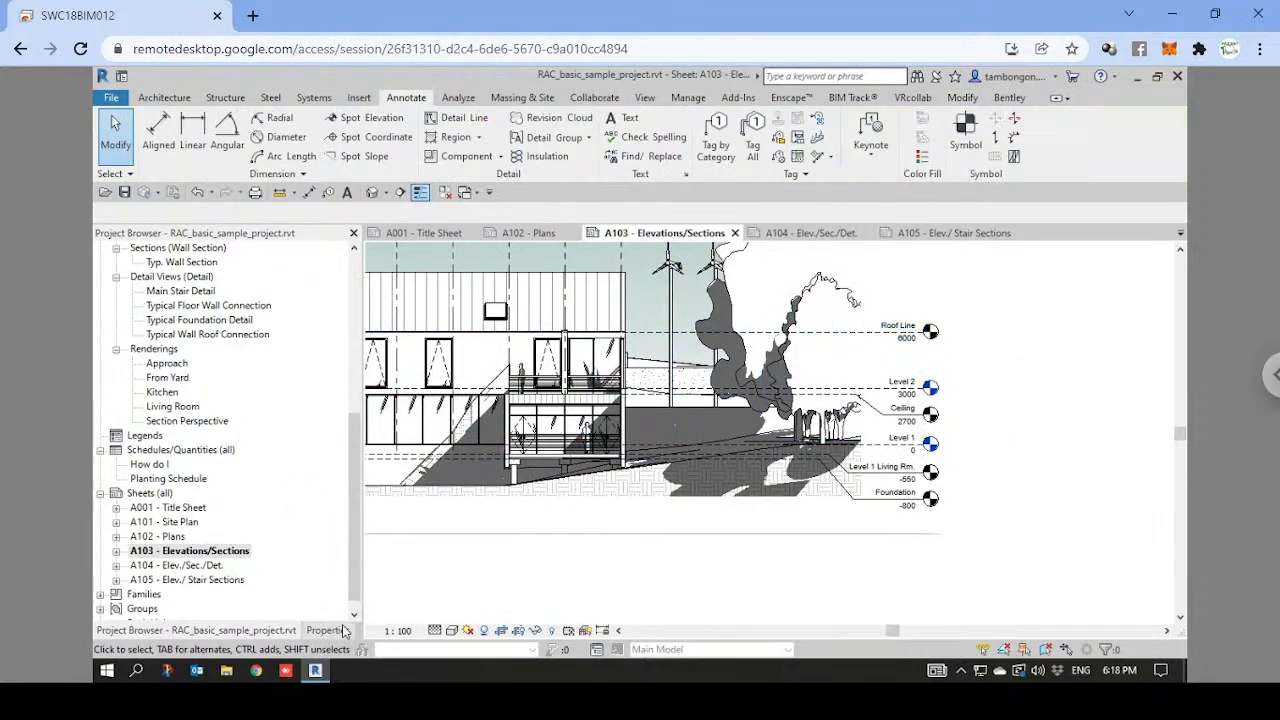
Duplicate the Roof Line level's 8mm Head type as "8mm Head_Dense-Line_Red".
click(893, 342)
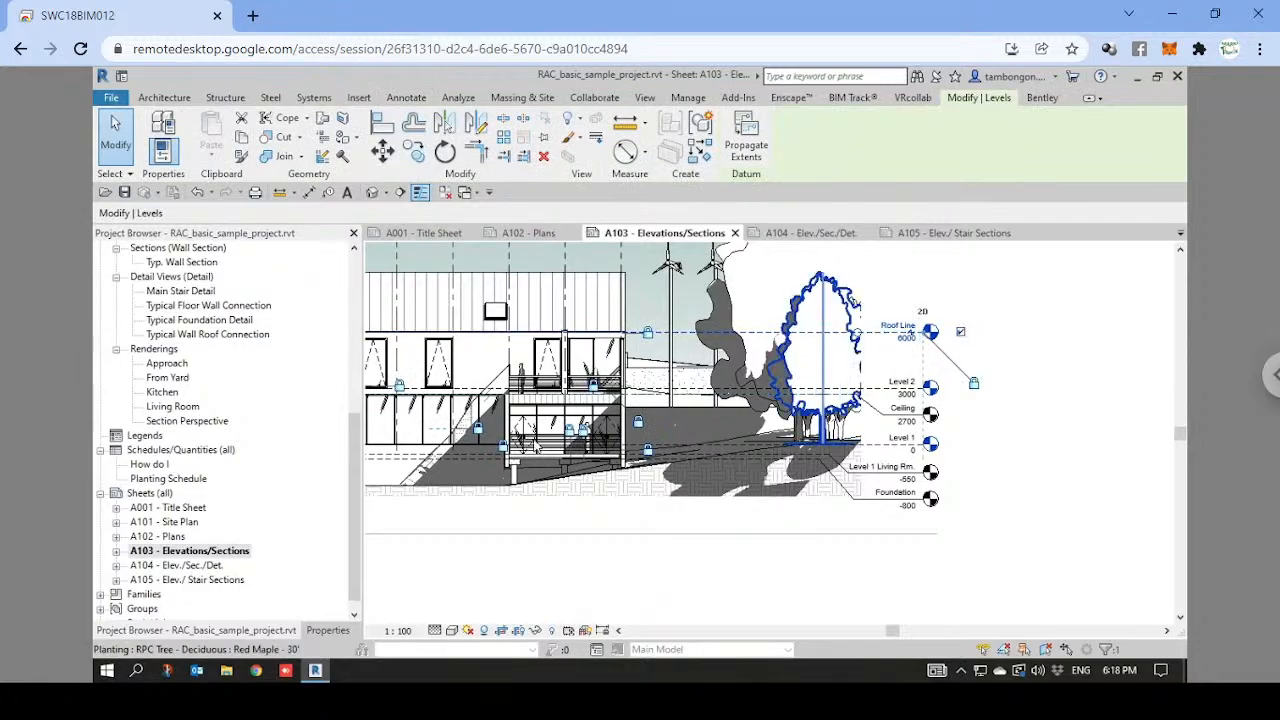
click(328, 630)
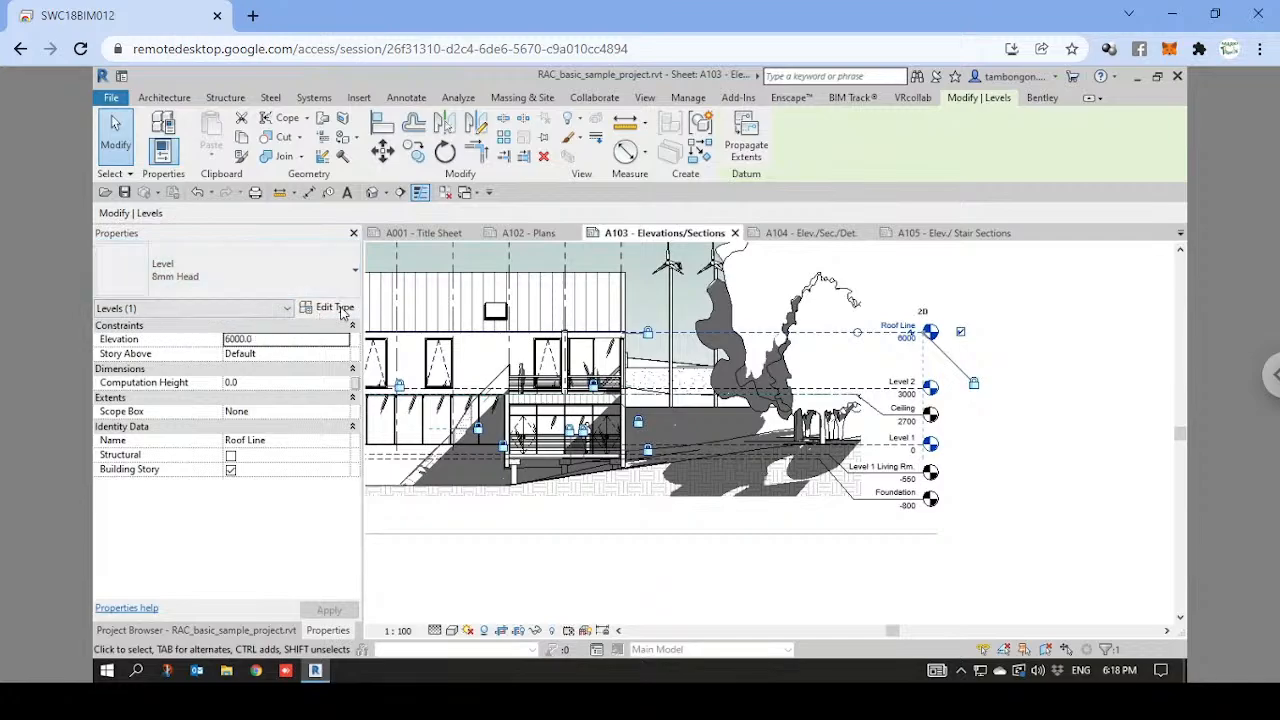
click(341, 310)
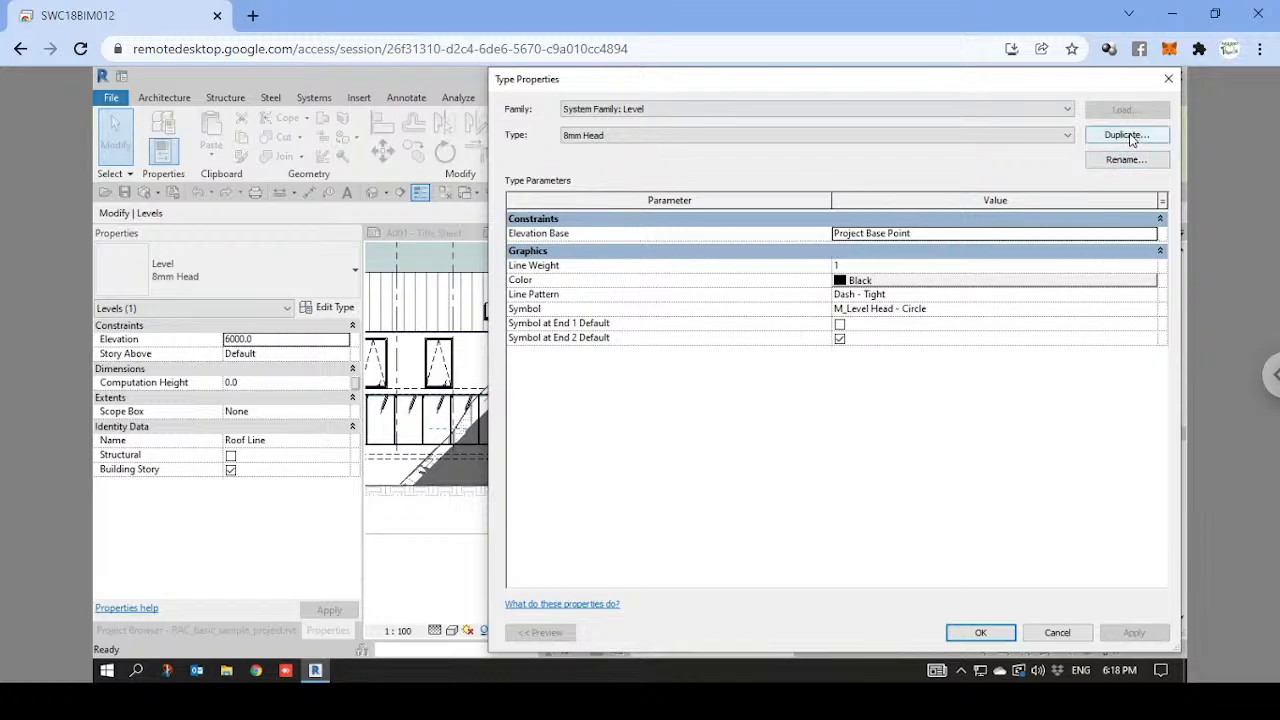
click(1128, 135)
drag(737, 478, 708, 385)
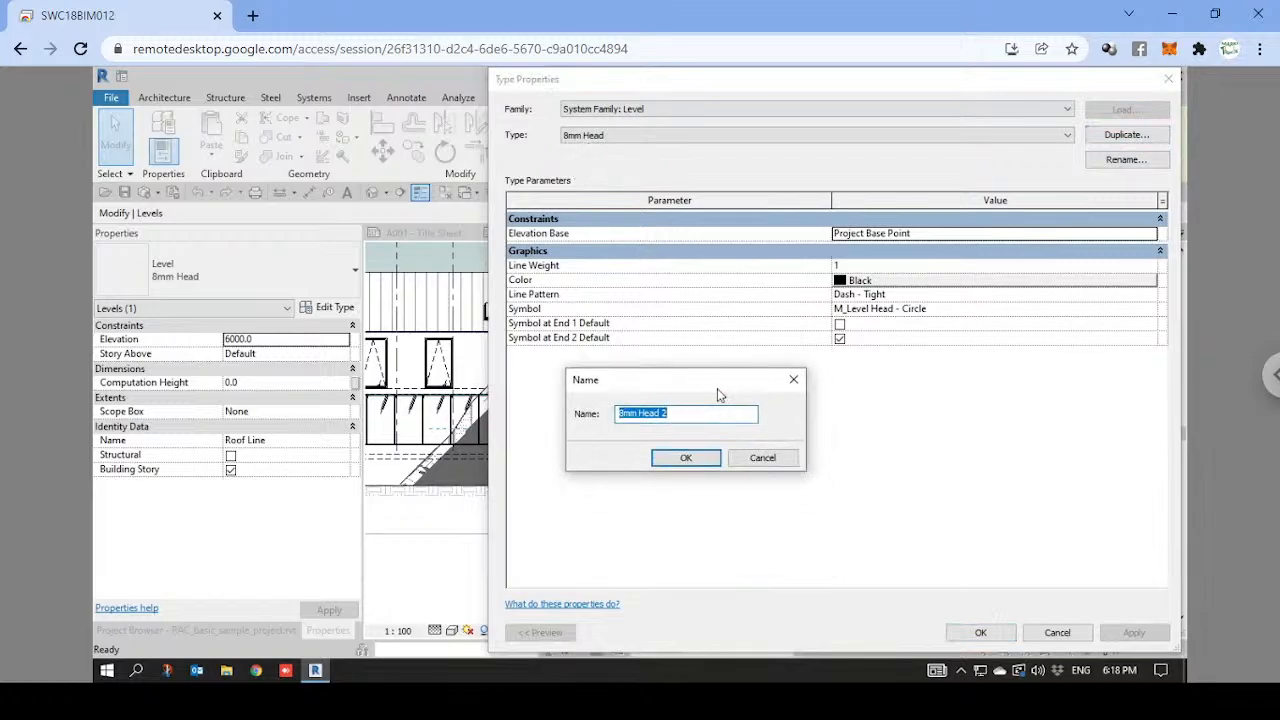
click(672, 414)
text(Dense-Line_)
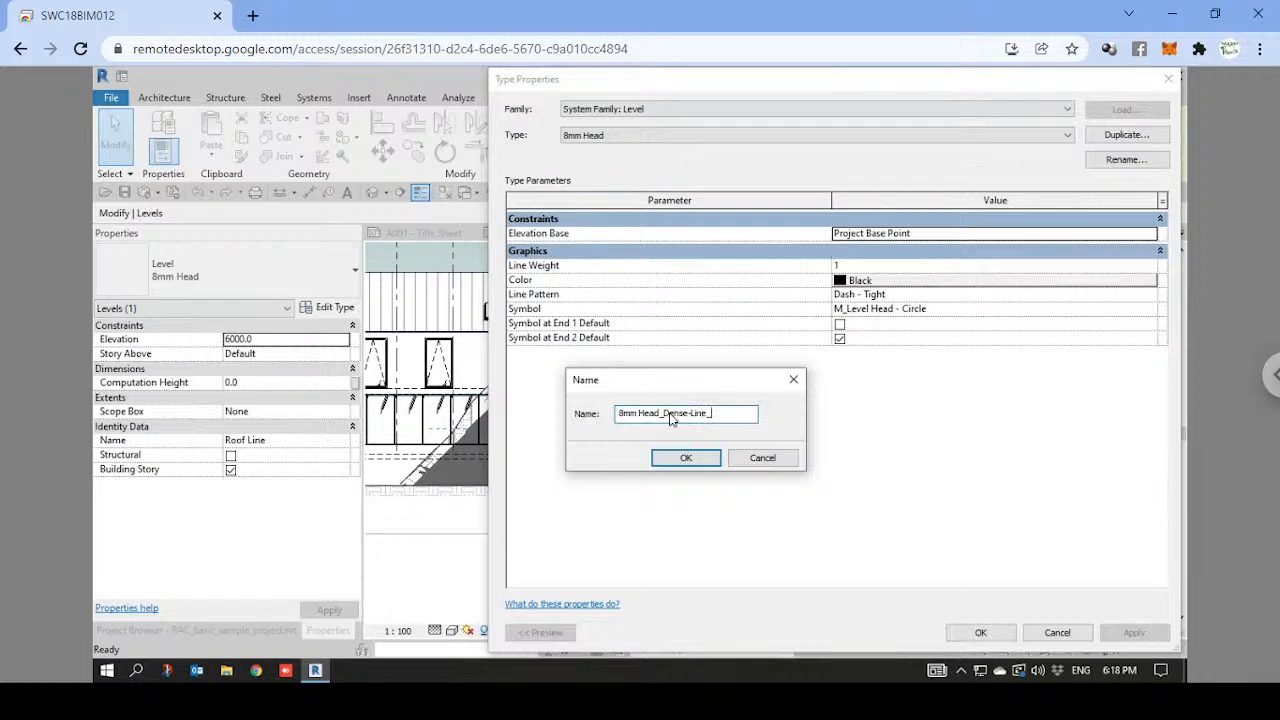
text(Red)
click(686, 458)
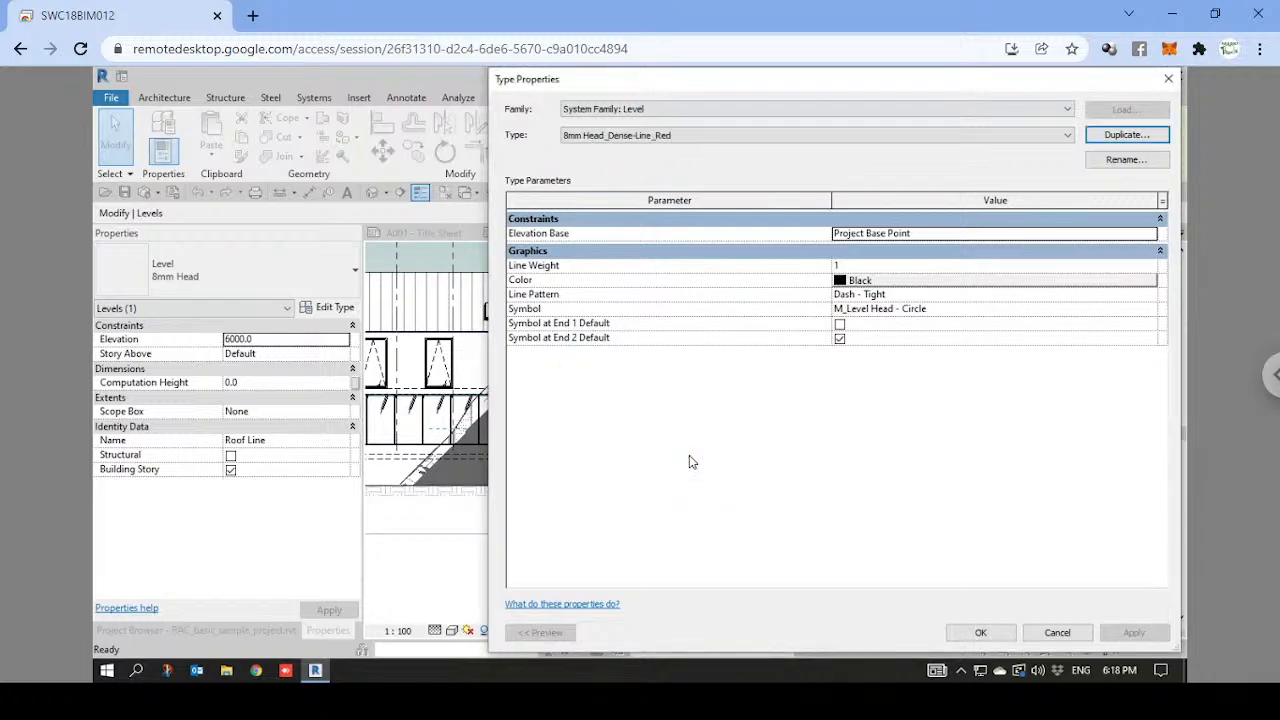
Set the new level type's line color to Red and apply it to the Roof Line level.
click(858, 281)
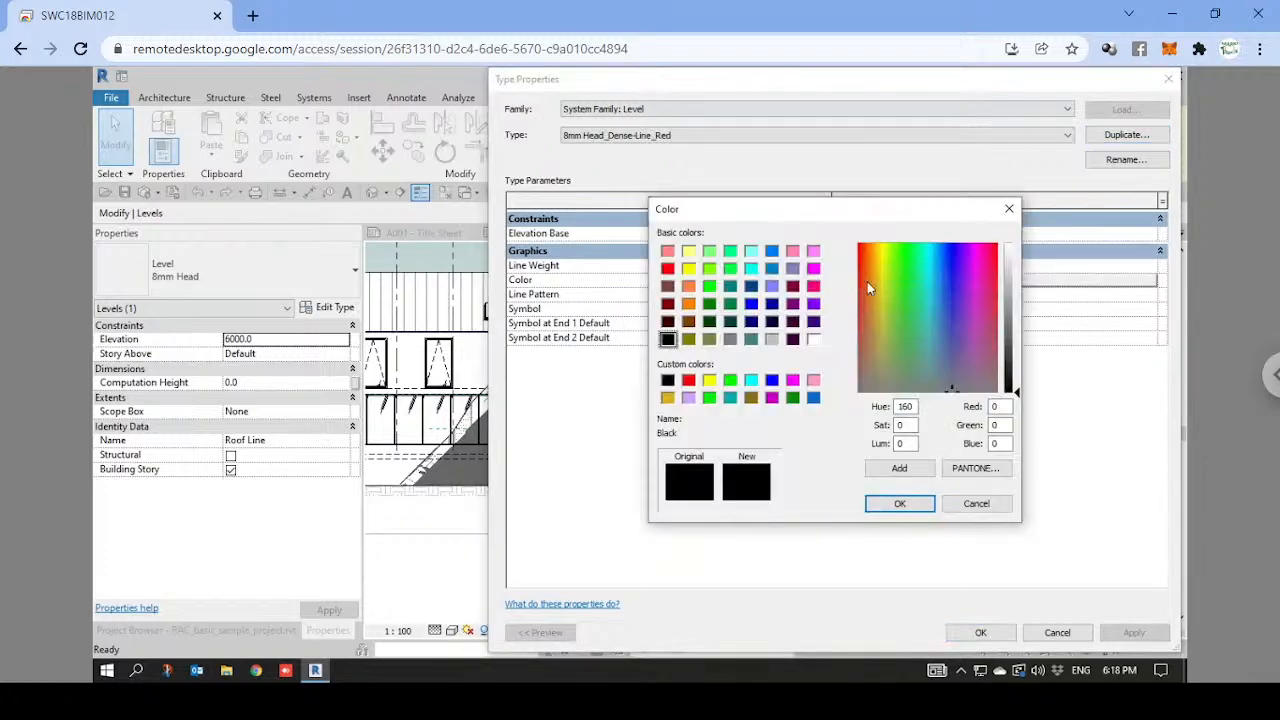
click(667, 270)
click(897, 504)
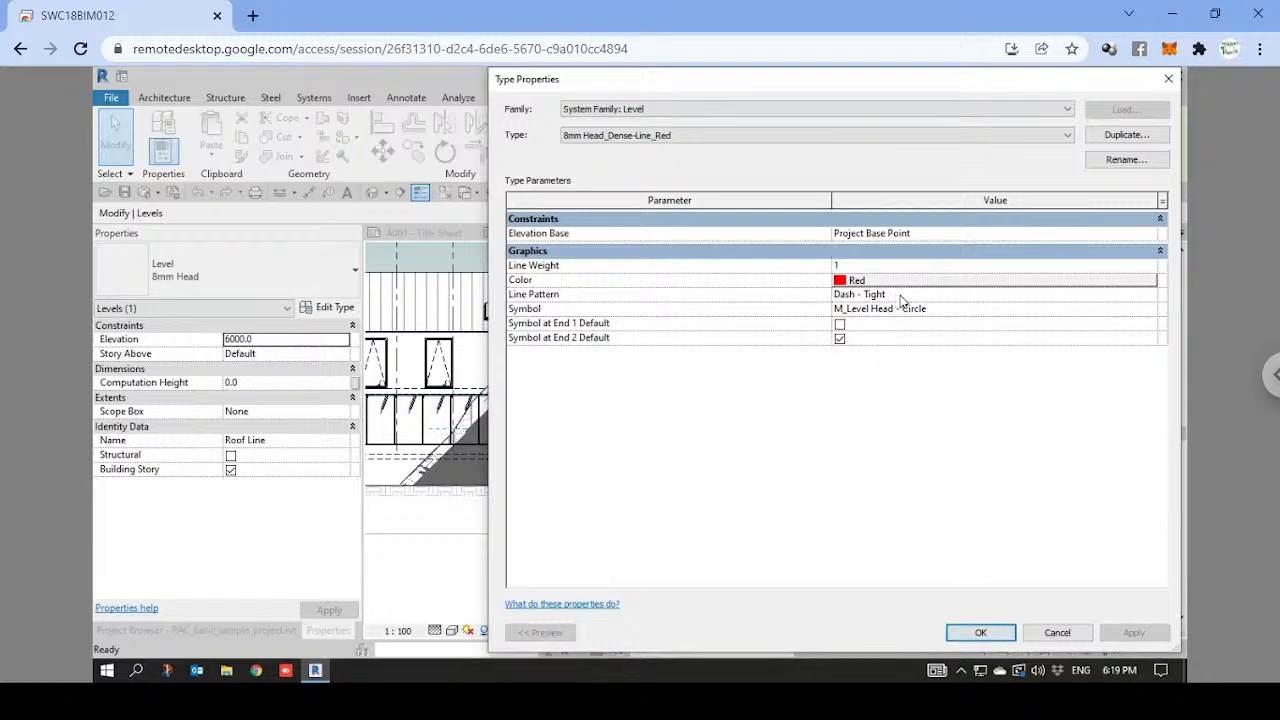
click(983, 632)
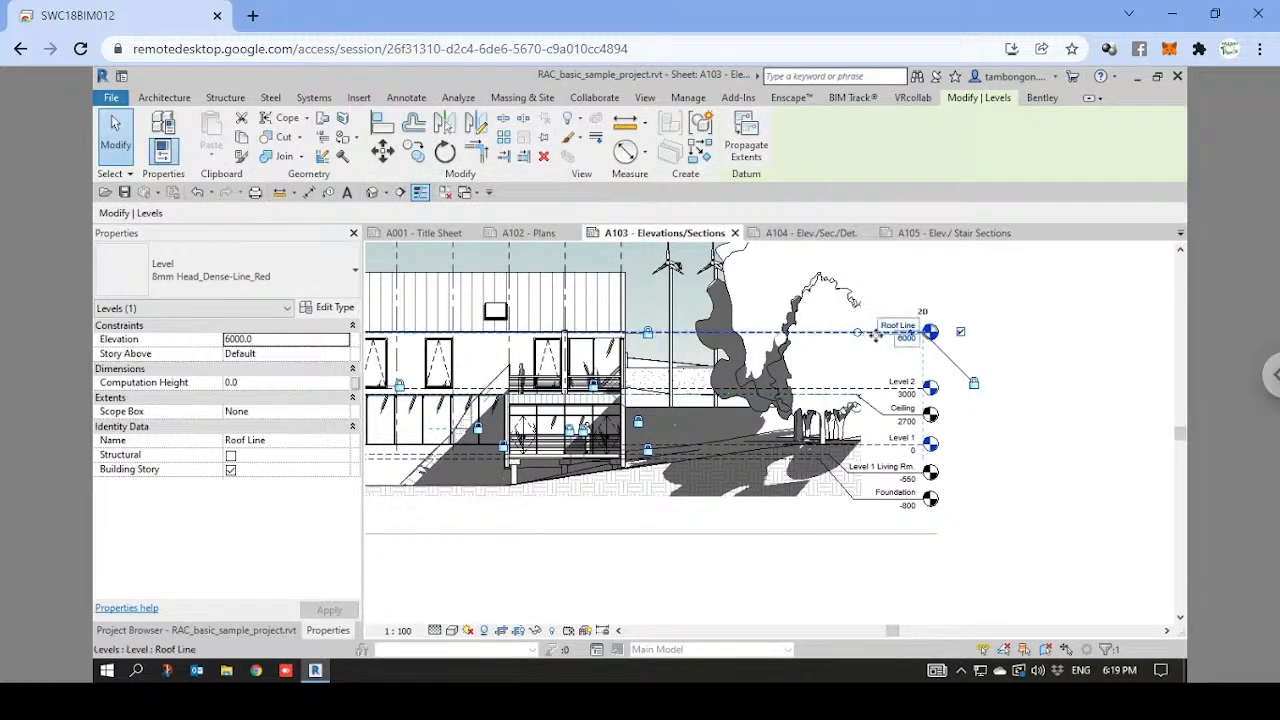
click(1047, 303)
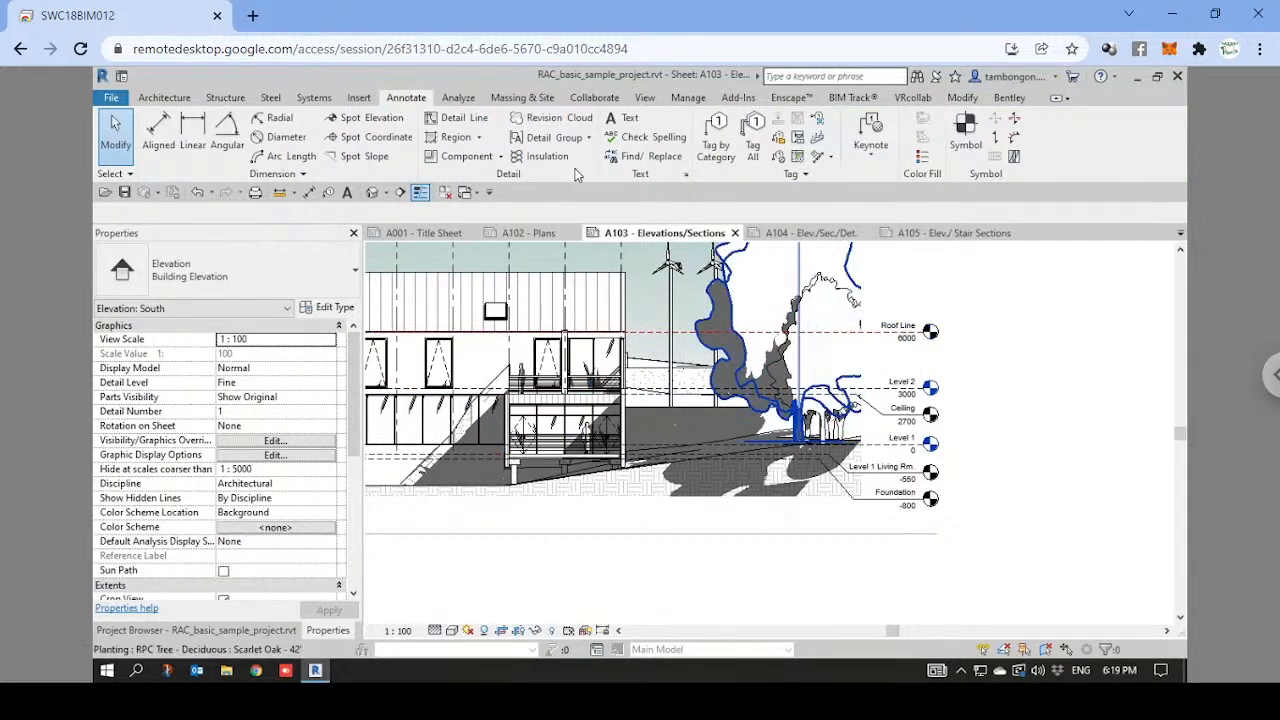
Open the project's line patterns and examine the dash and space lengths of the Dash - Tight pattern.
click(688, 98)
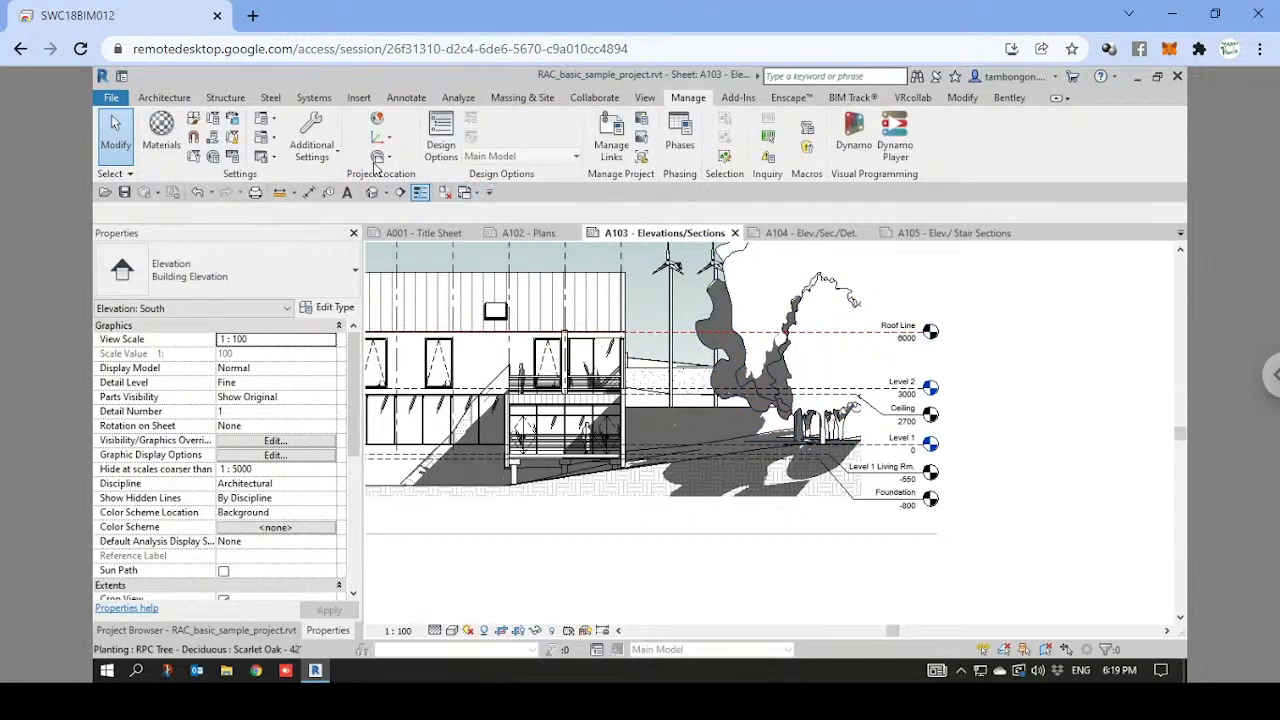
click(334, 158)
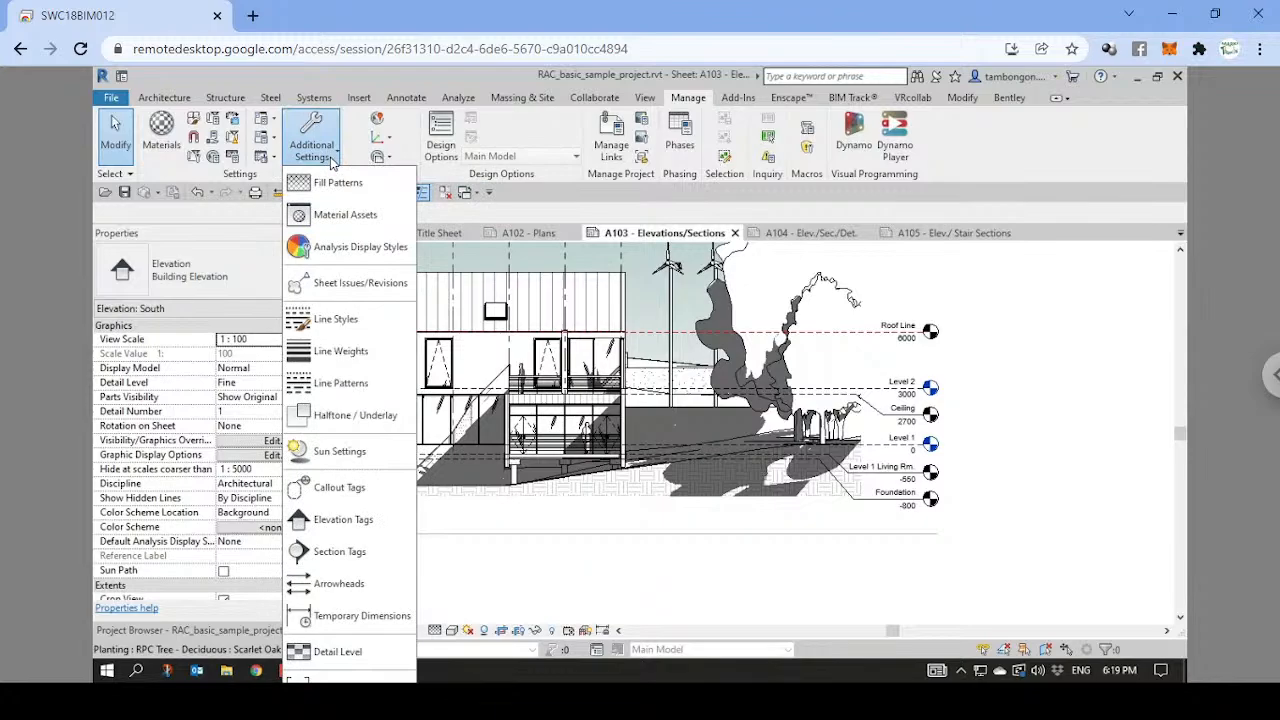
click(323, 386)
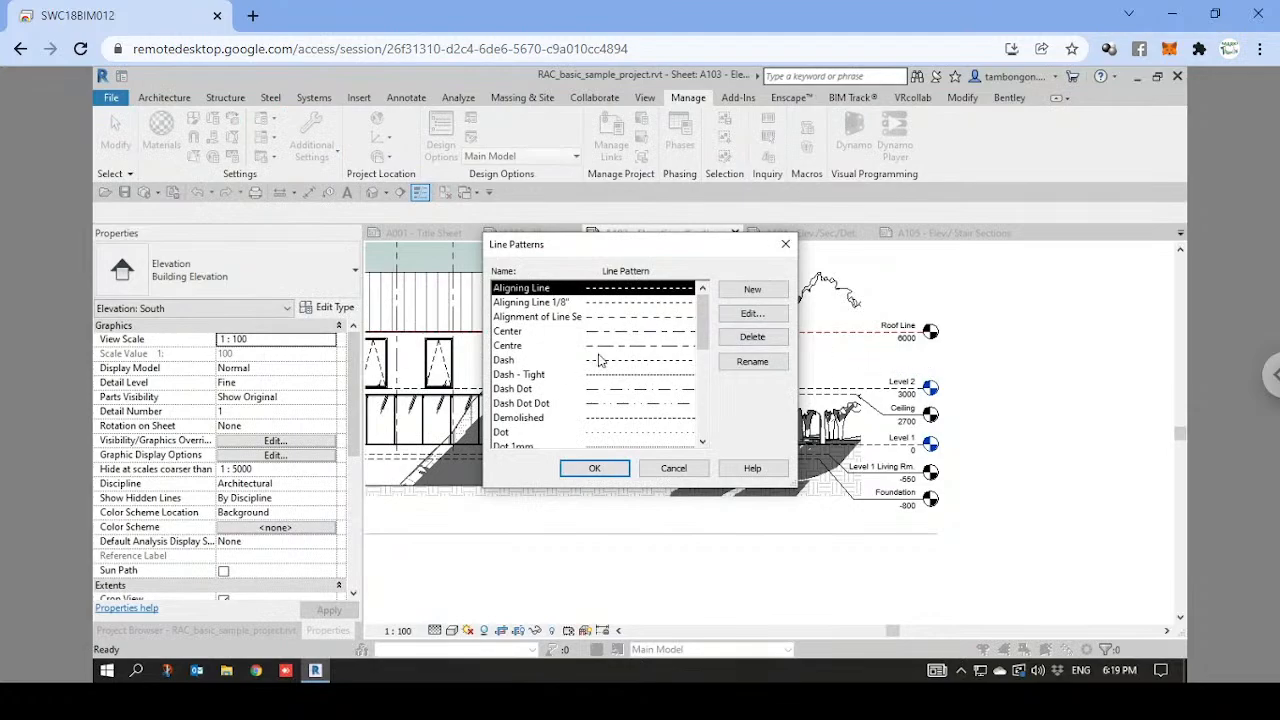
click(518, 378)
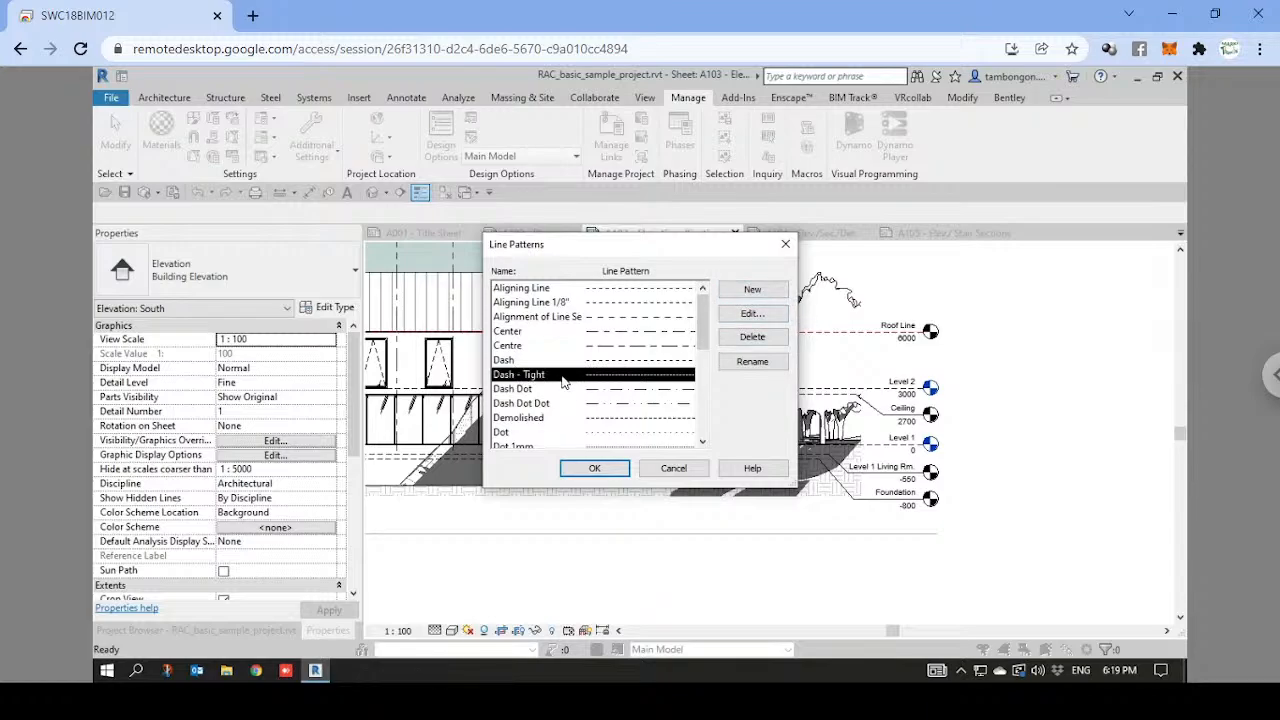
click(752, 315)
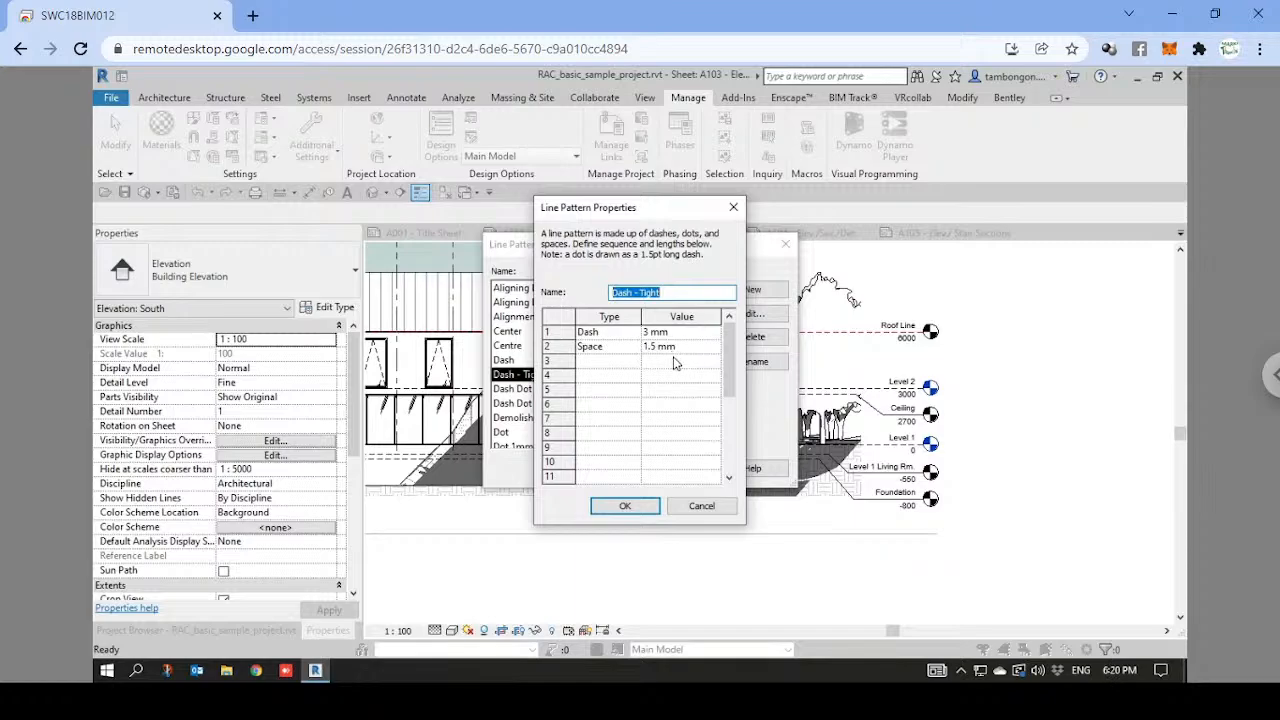
click(733, 207)
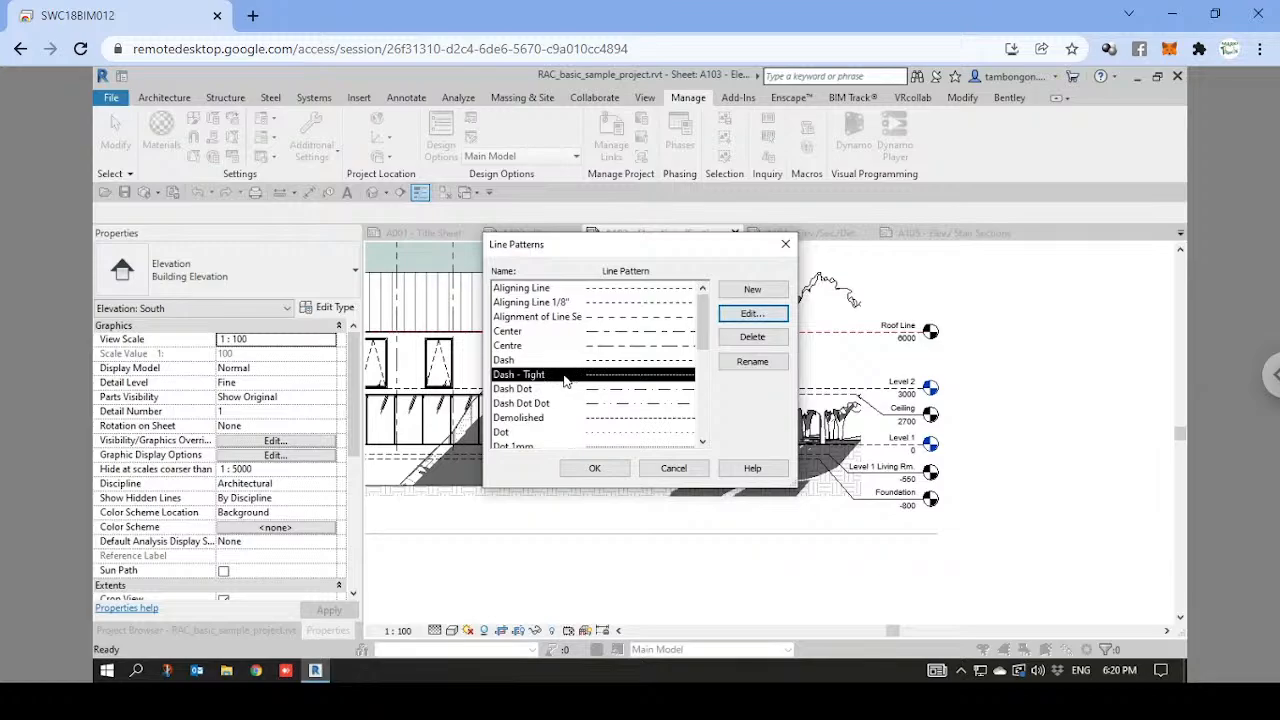
Start a new line pattern named "Dash - Tight_1.5mm" with a Dash as its first segment and enter the dash length.
click(755, 291)
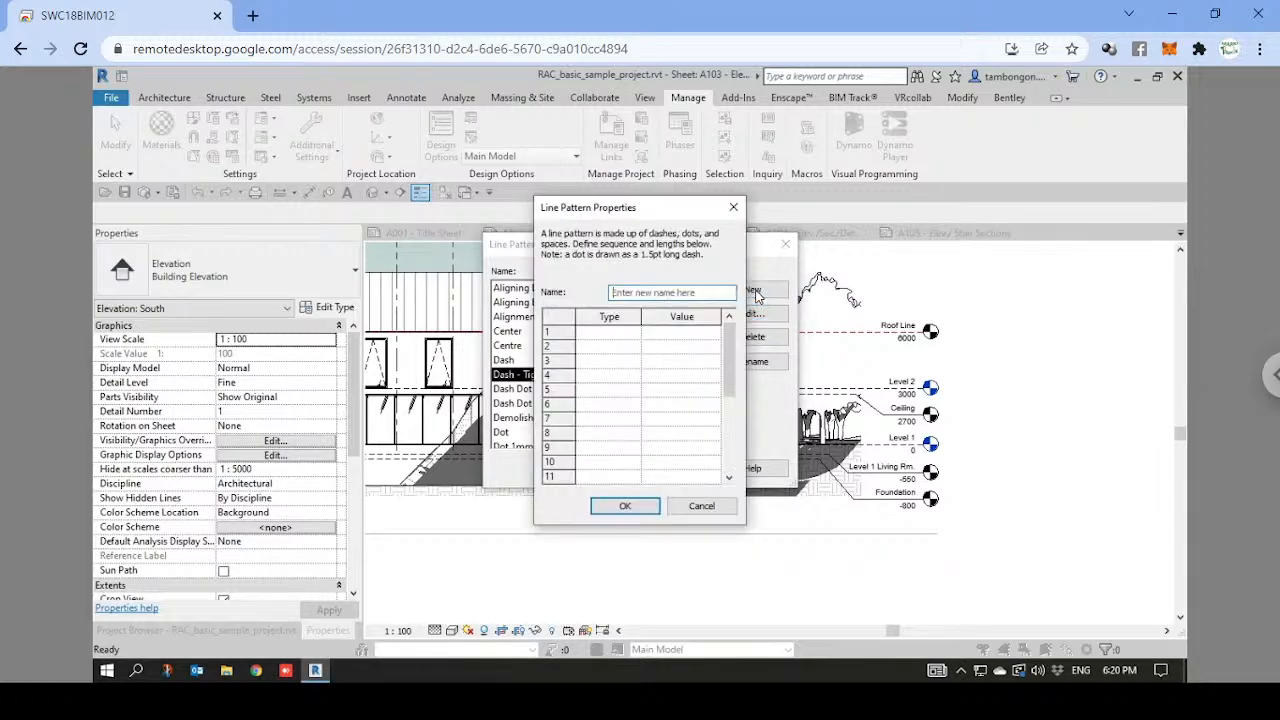
text(Dash - Tight_1.5mm)
click(630, 333)
click(634, 334)
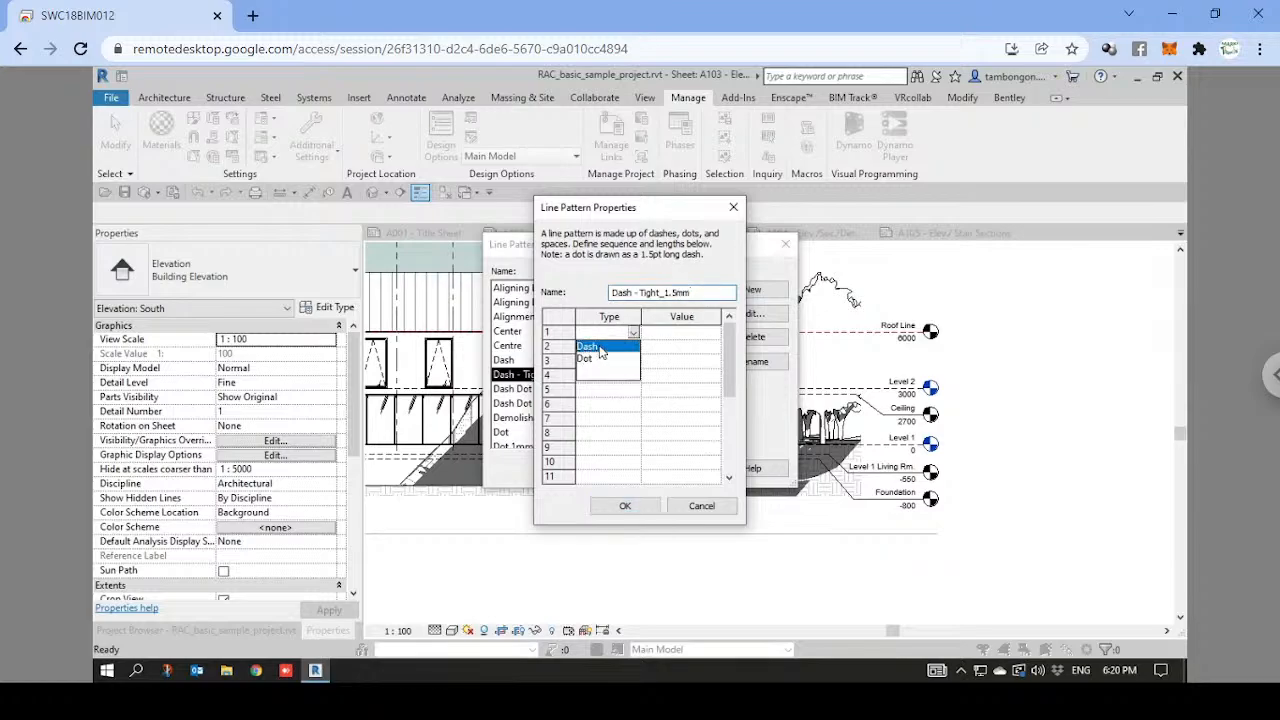
click(596, 348)
click(685, 334)
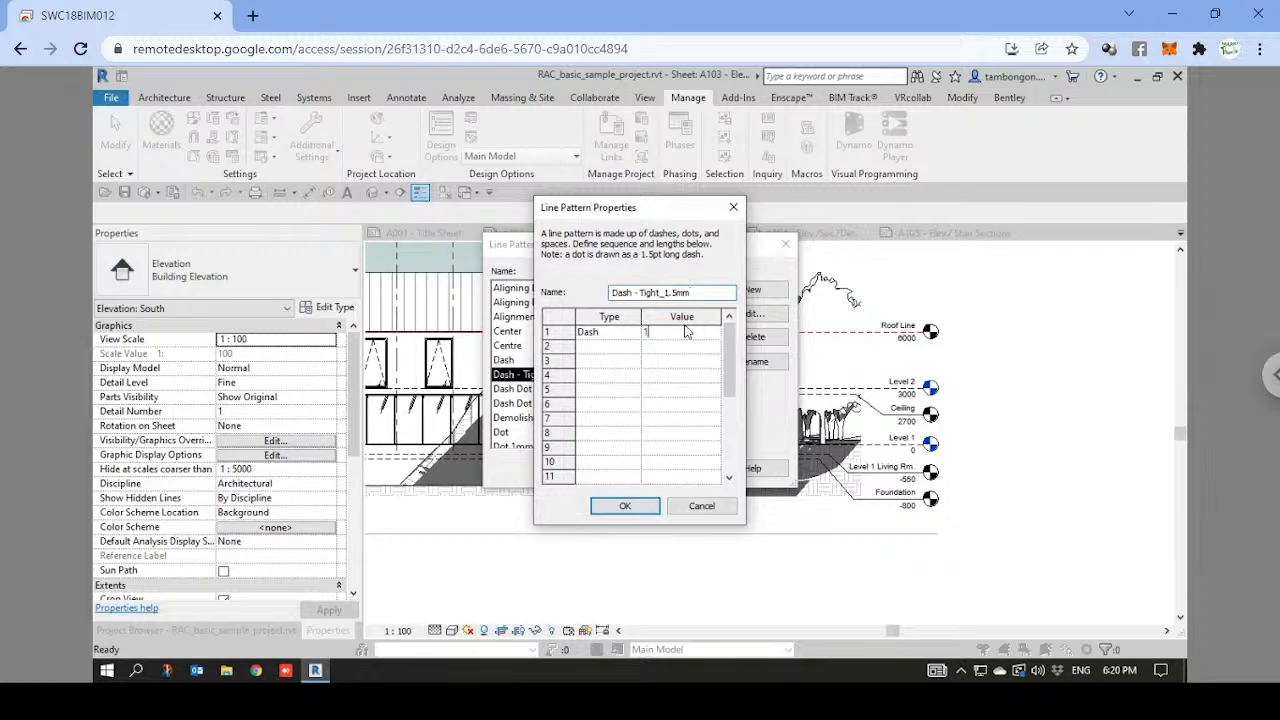
Set the dash length to 1.5 mm and add a Space with its length as the pattern's second segment.
click(632, 350)
click(633, 348)
click(605, 370)
click(686, 344)
click(667, 370)
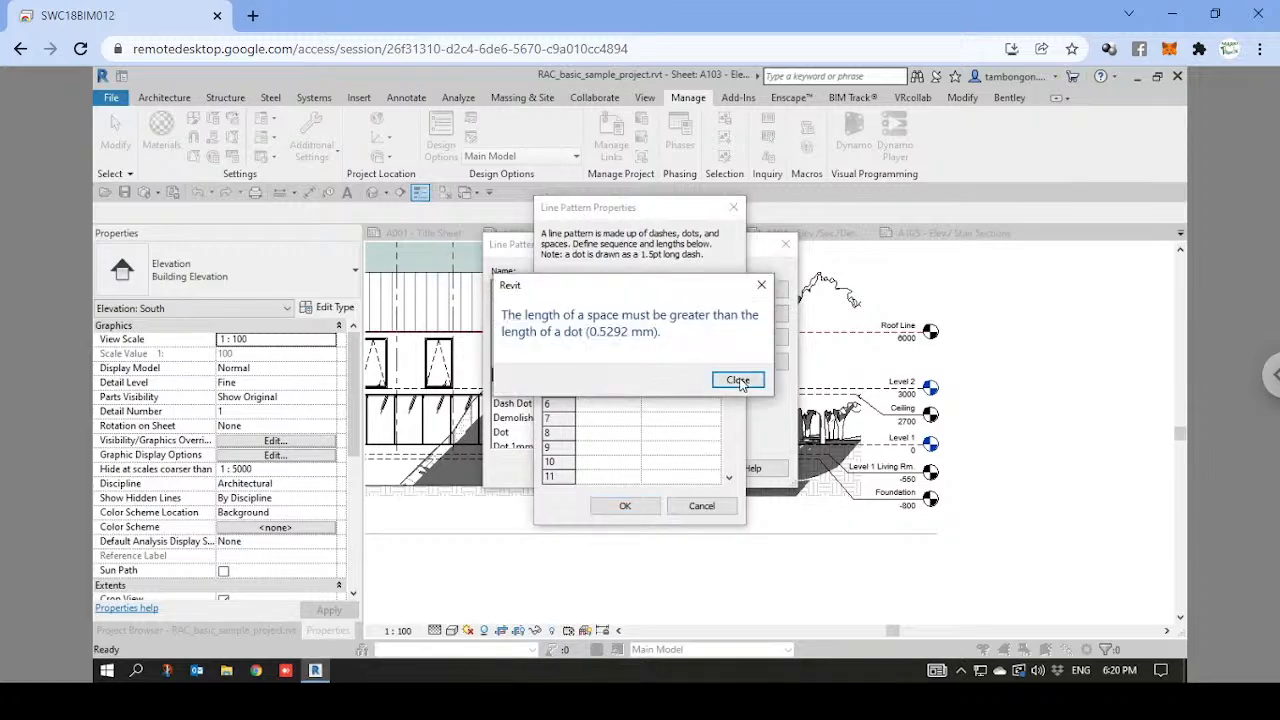
Re-enter the space length so it exceeds a dot's length, and save the Dash - Tight_1.5mm line pattern.
click(738, 381)
click(664, 358)
click(738, 380)
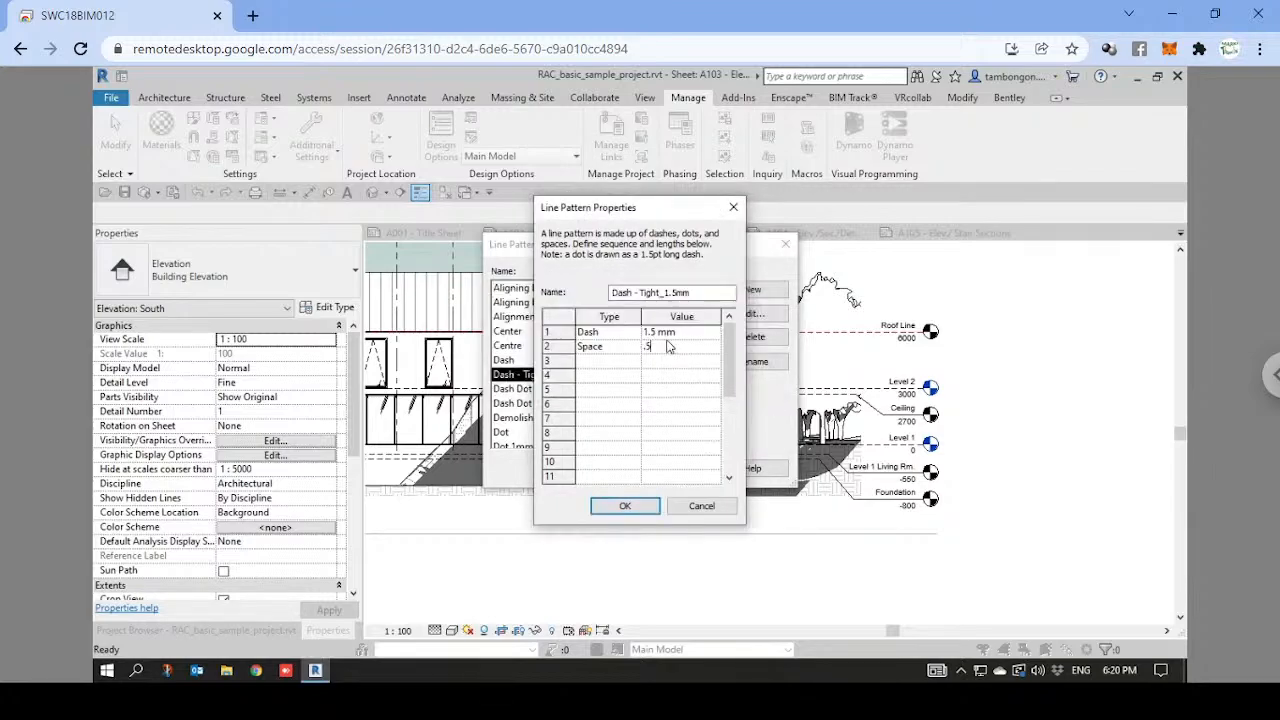
click(650, 362)
click(619, 509)
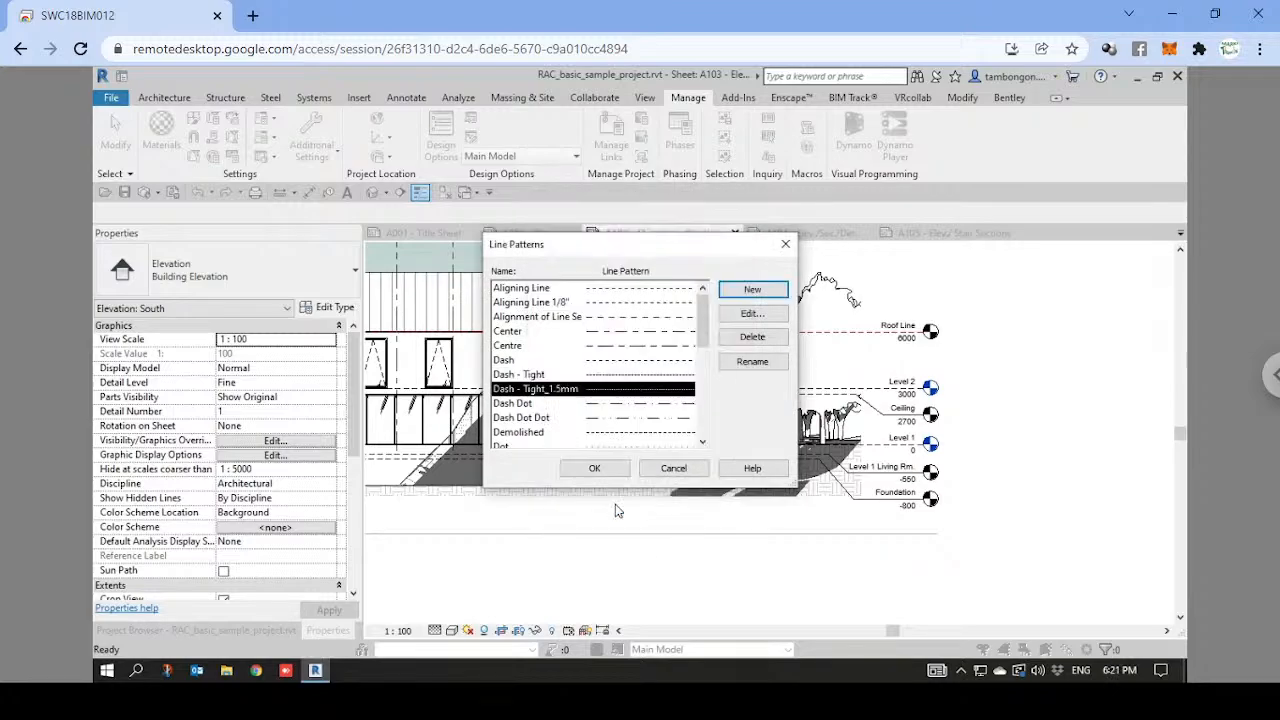
click(593, 375)
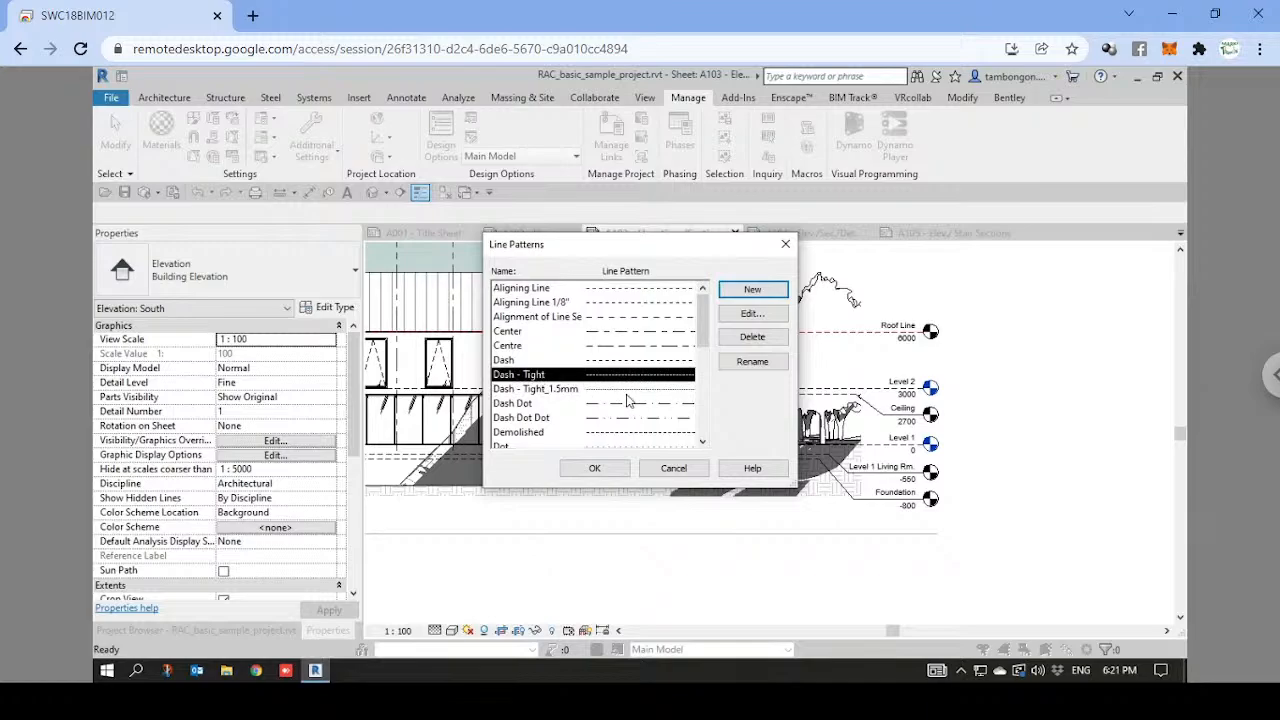
click(588, 476)
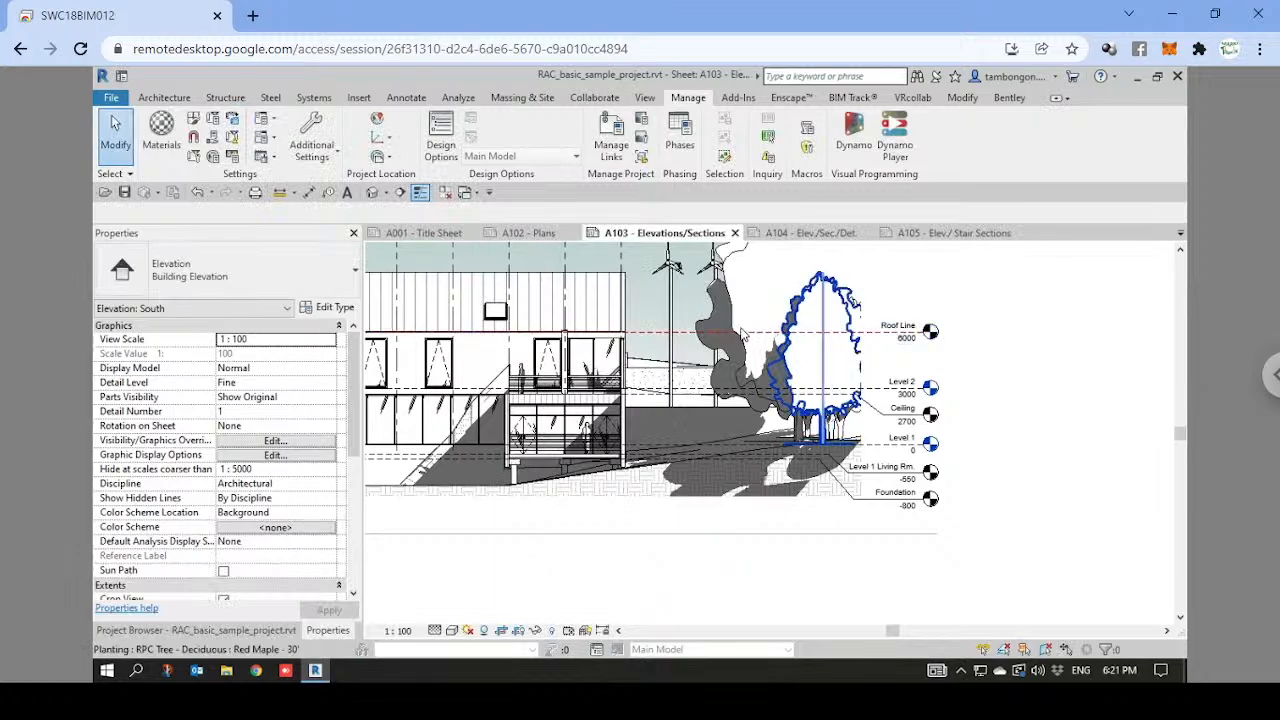
Change the line pattern of the Roof Line level's 8mm Head_Dense-Line_Red type to Dash - Tight_1.5mm.
click(655, 341)
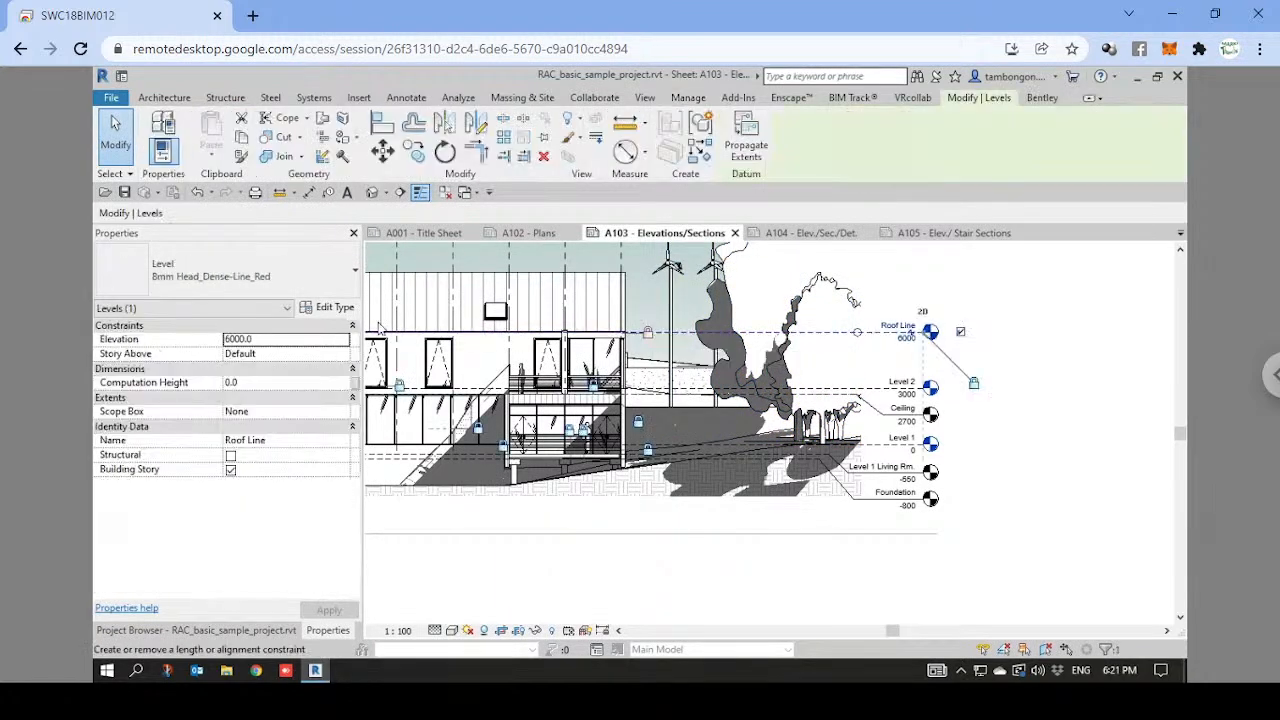
click(330, 307)
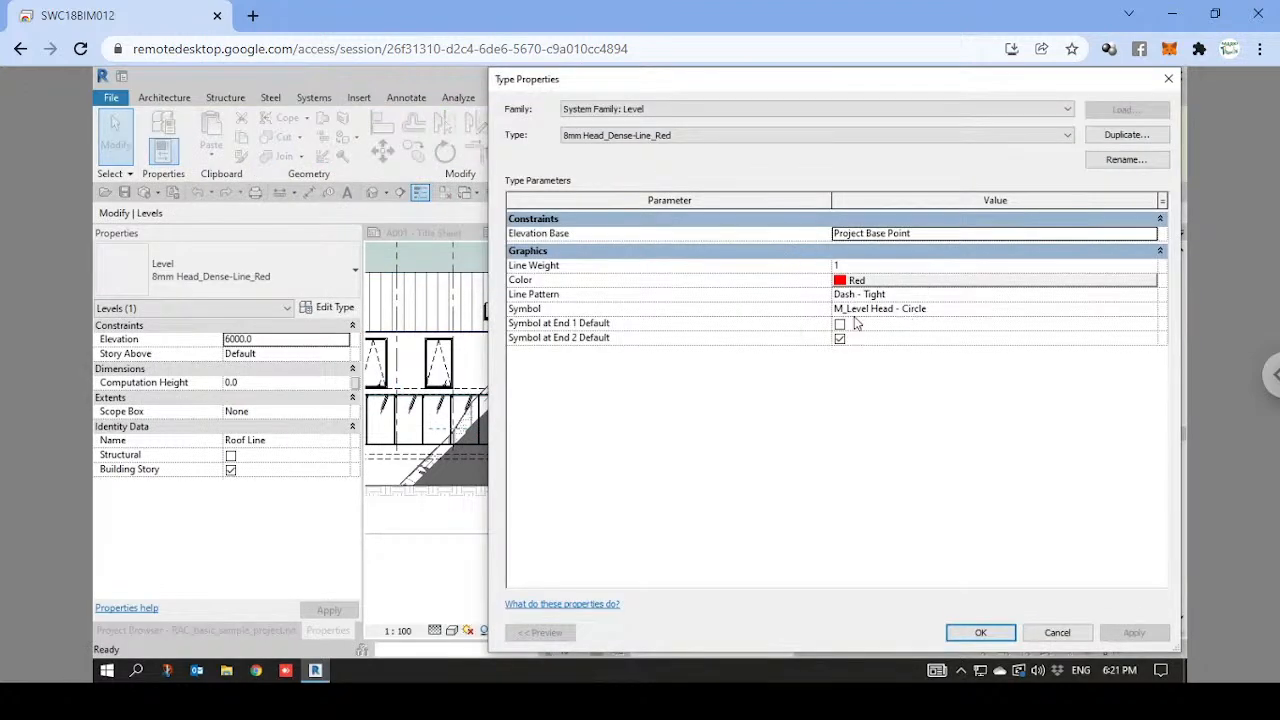
click(982, 297)
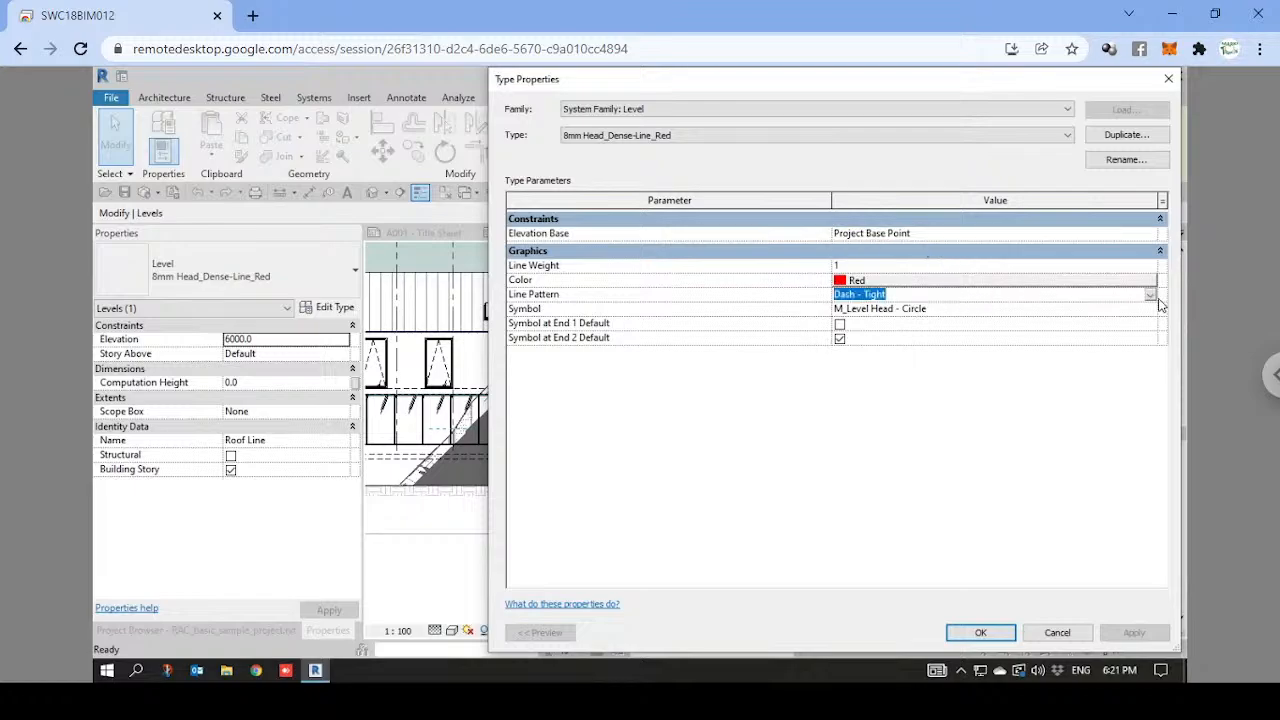
click(1149, 296)
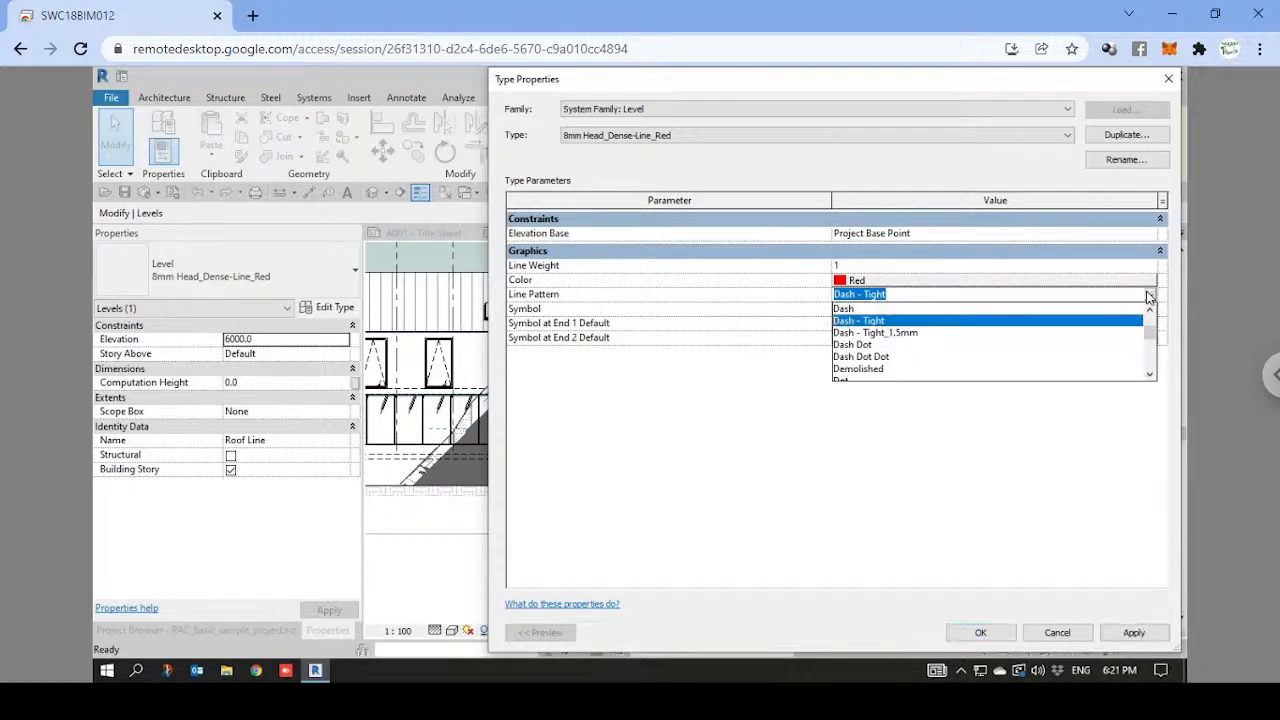
click(884, 333)
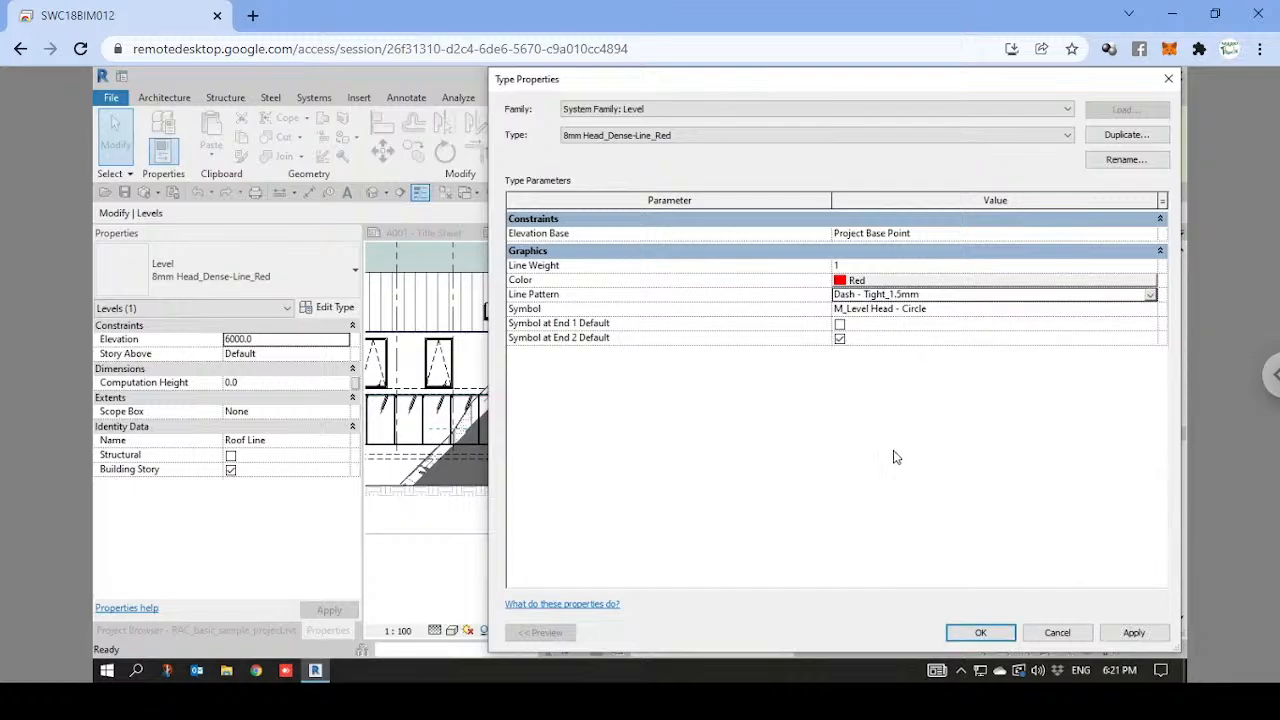
click(981, 634)
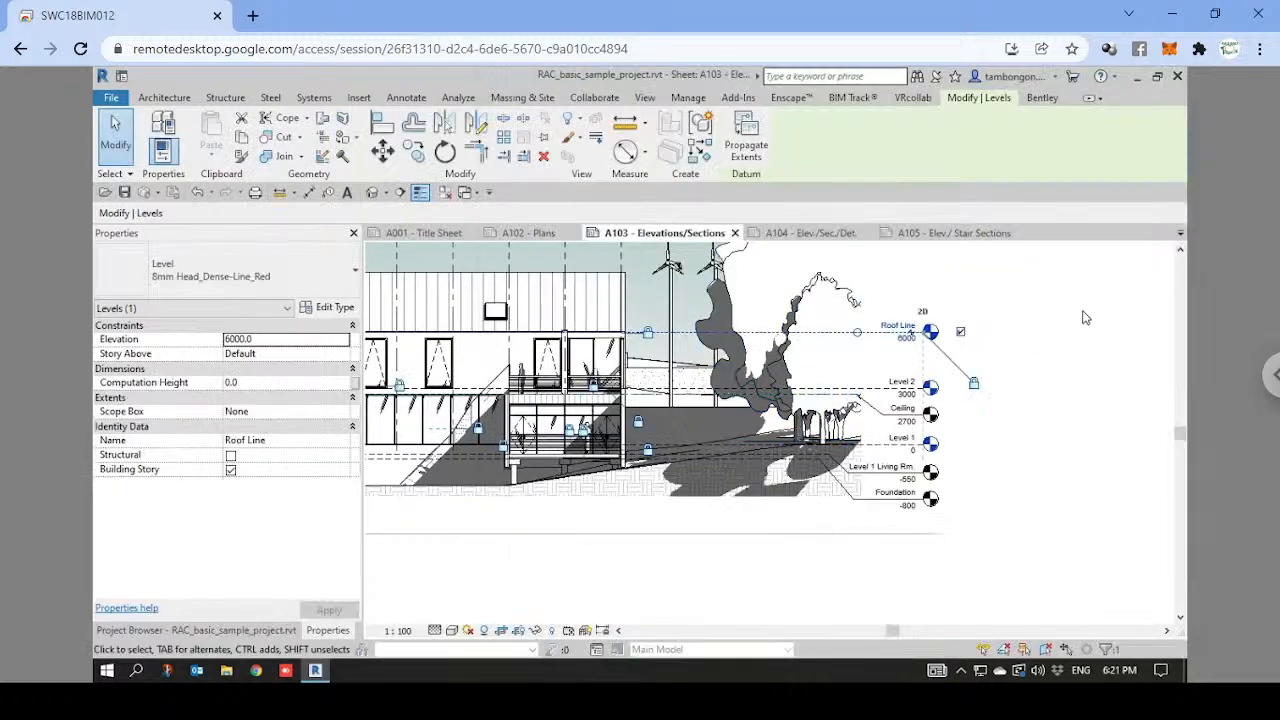
click(1086, 318)
Match the Roof Line level's type onto Level 2, Ceiling, Level 1, Level 1 Living Rm. and Foundation in the South elevation.
scroll(846, 331, up, 2)
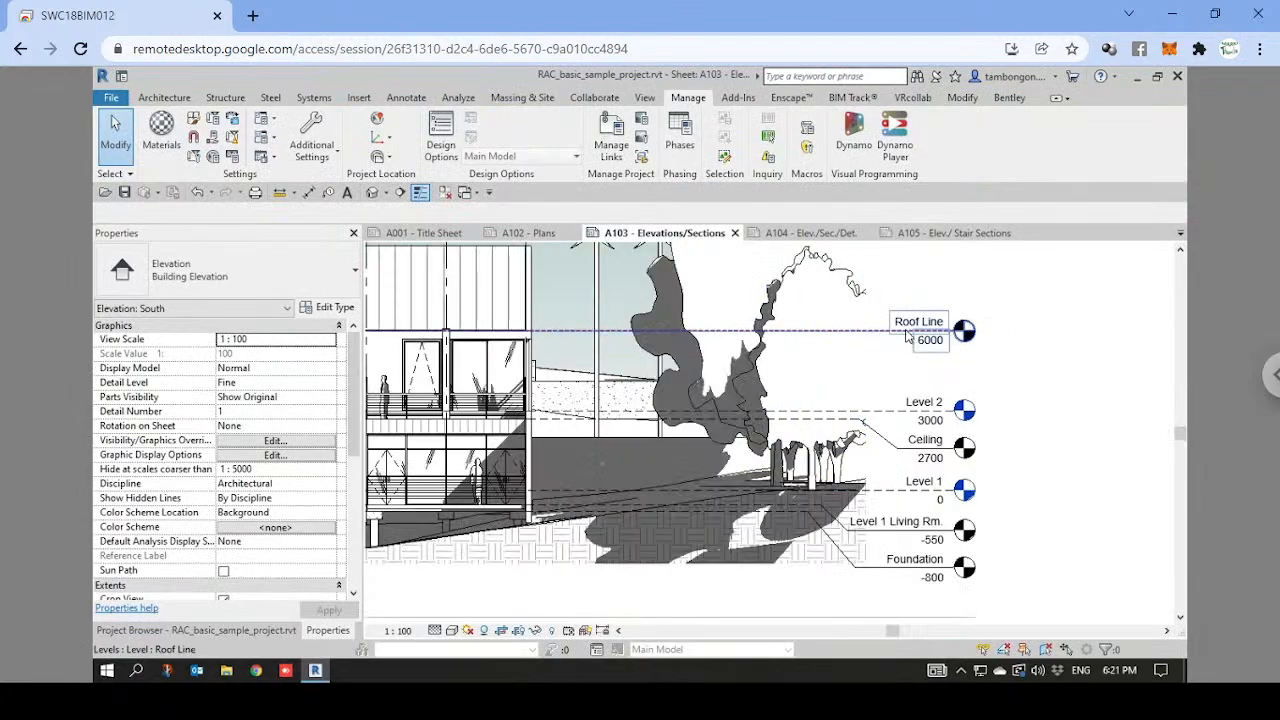
middle_drag(977, 368, 1038, 319)
scroll(1001, 319, down, 1)
key(m)
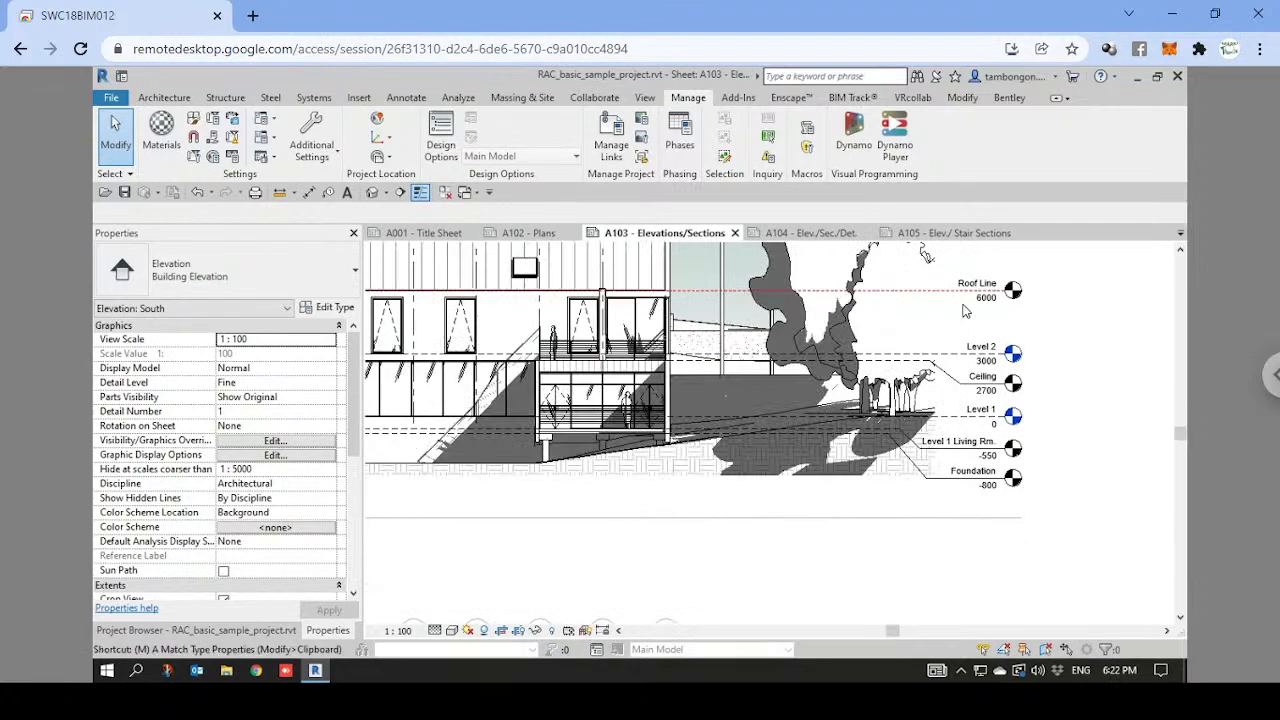
key(a)
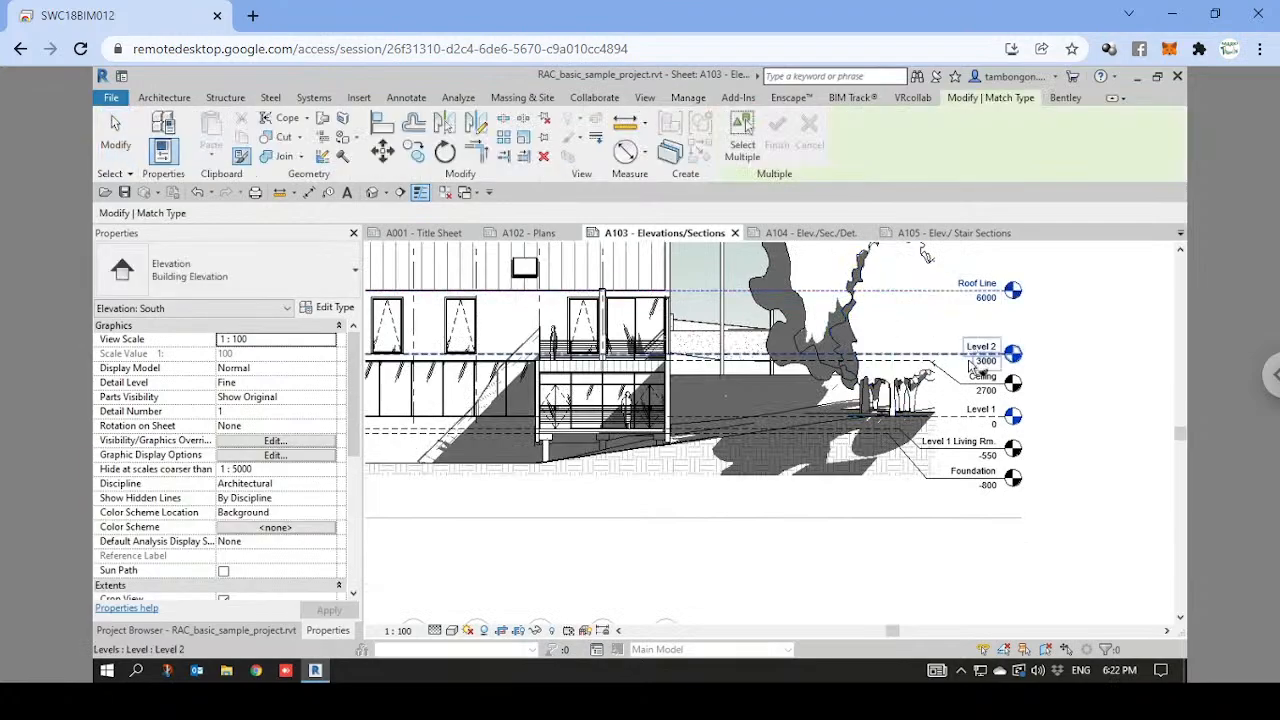
click(969, 366)
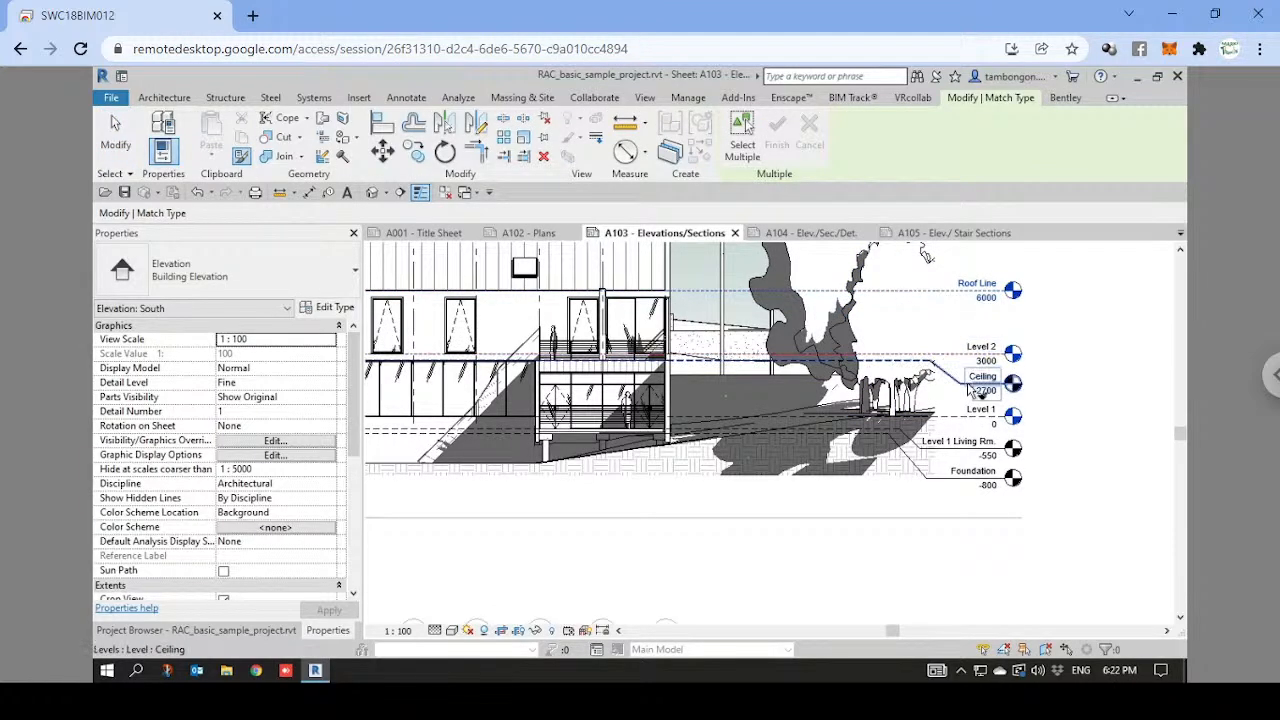
click(978, 450)
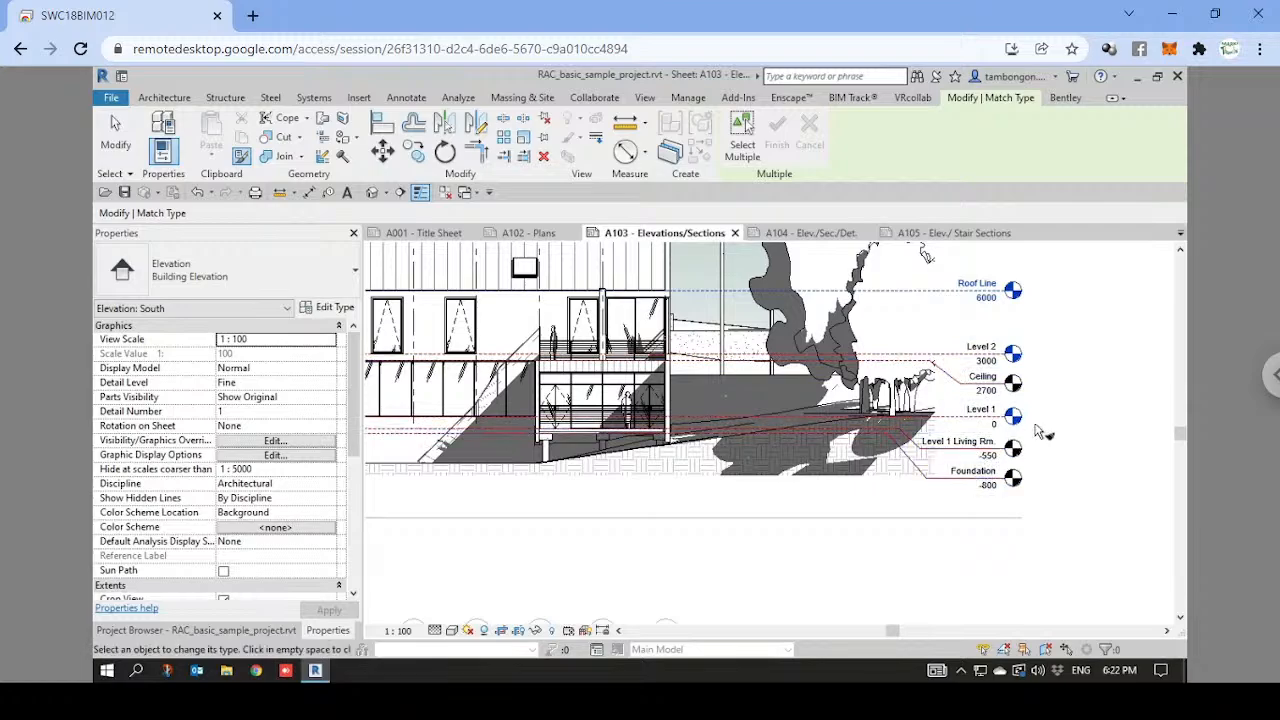
key(Escape)
key(Escape)
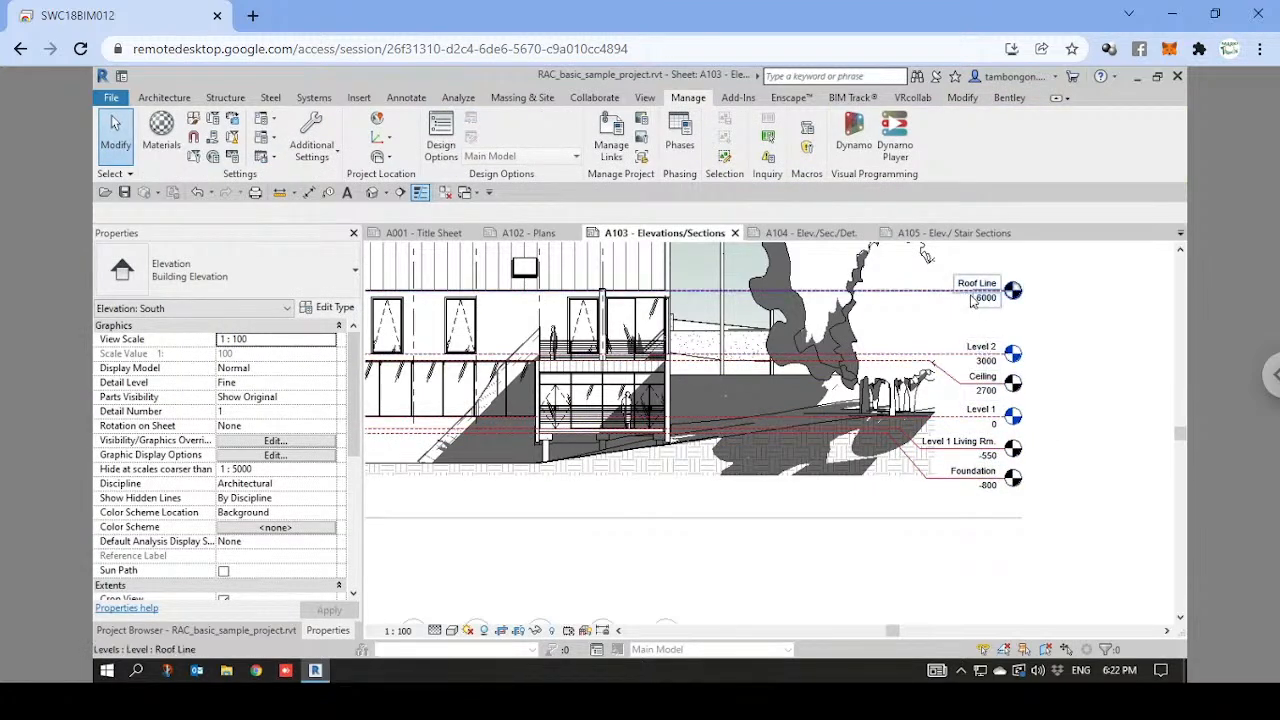
Examine the restyled level lines in the South elevation and the Longitudinal Section on sheet A103.
scroll(958, 307, down, 3)
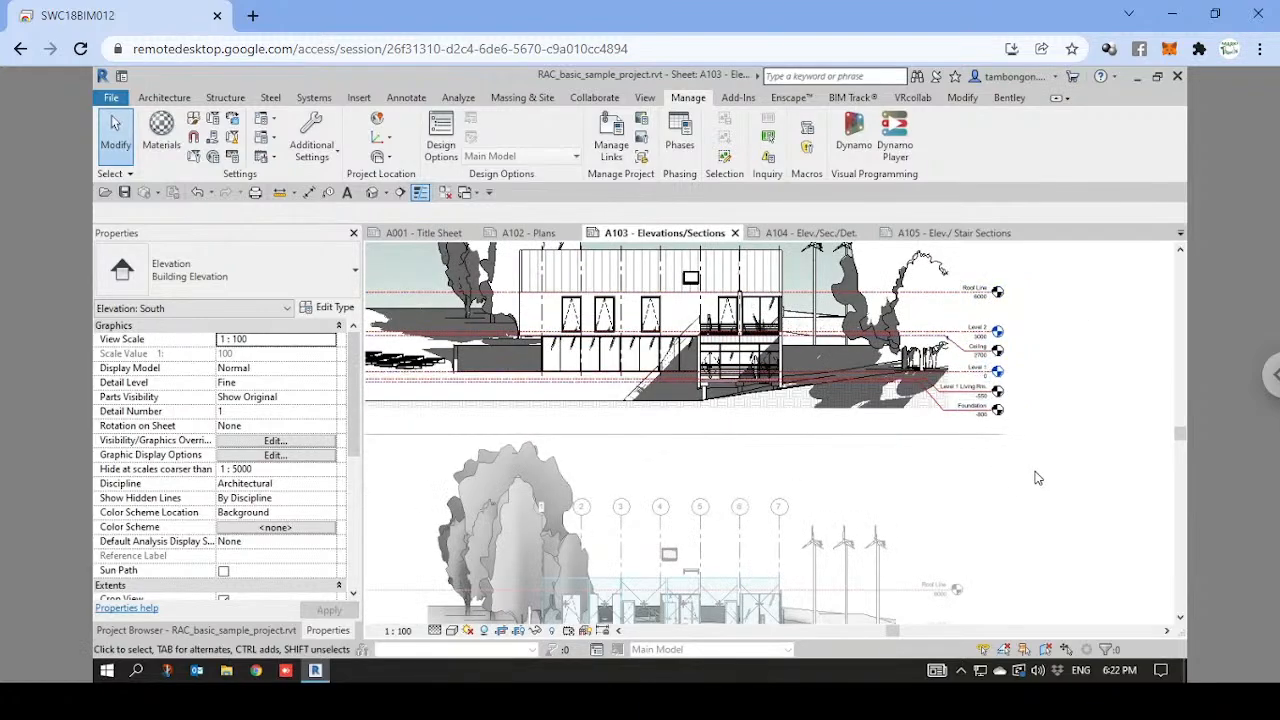
middle_drag(1049, 329, 991, 391)
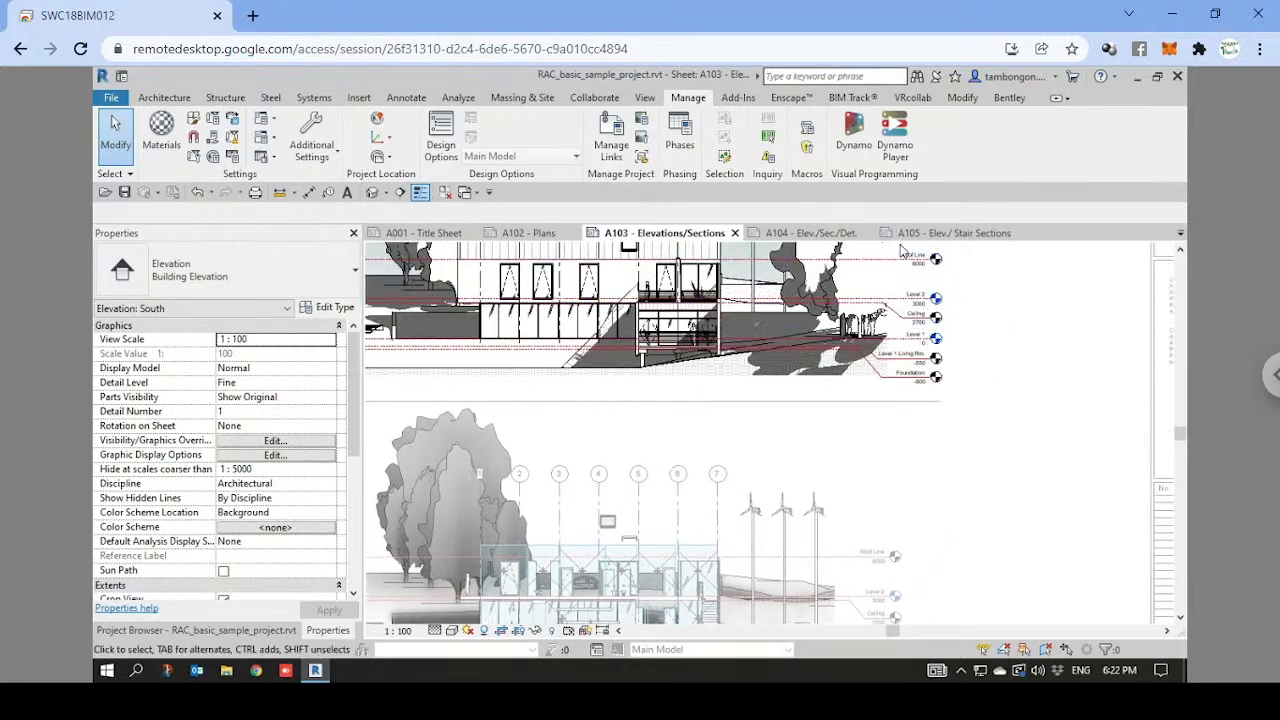
middle_drag(988, 318, 1006, 361)
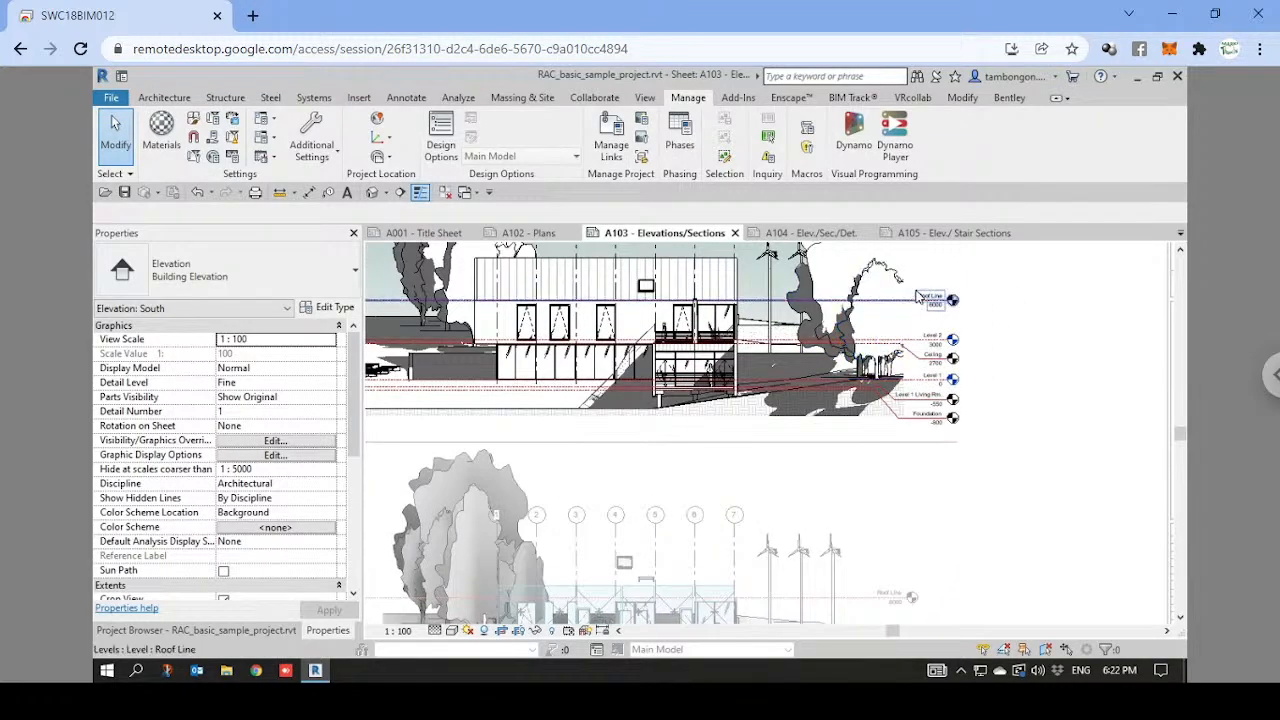
scroll(939, 417, down, 2)
mouse_move(970, 478)
middle_down()
mouse_move(986, 337)
mouse_move(998, 420)
middle_up()
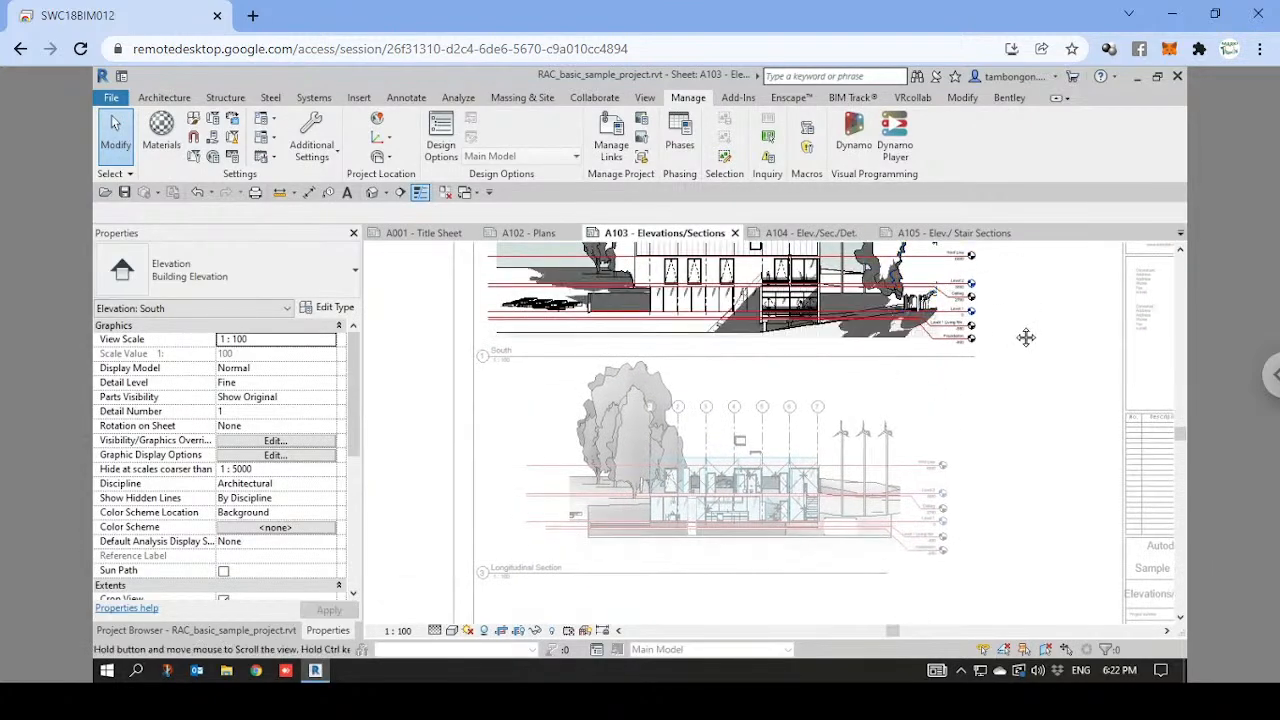
scroll(965, 313, up, 2)
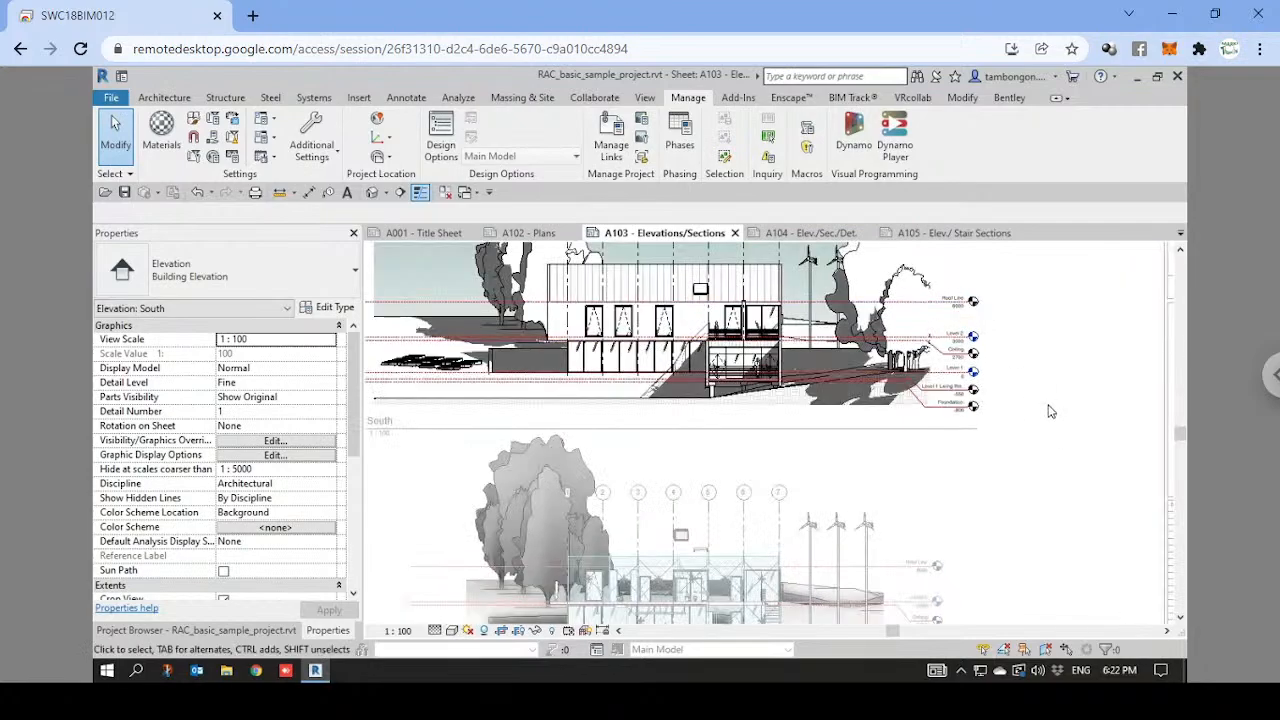
scroll(1050, 411, down, 1)
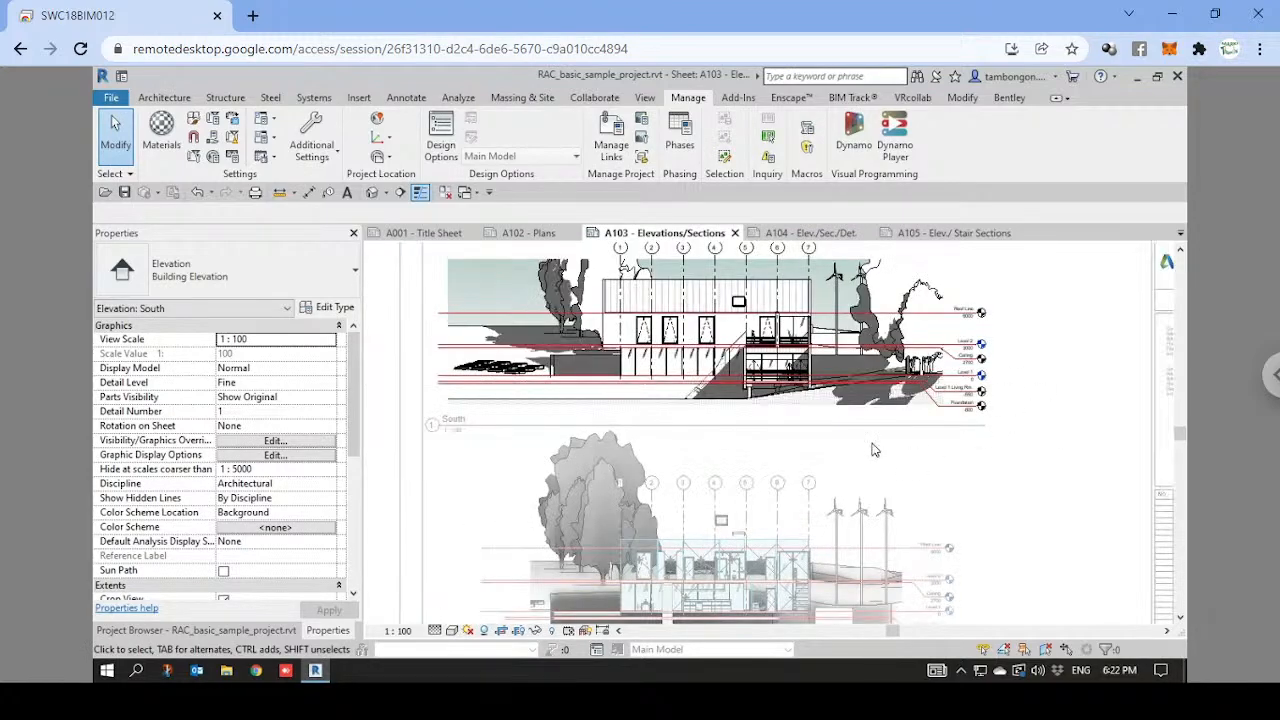
middle_drag(967, 425, 941, 423)
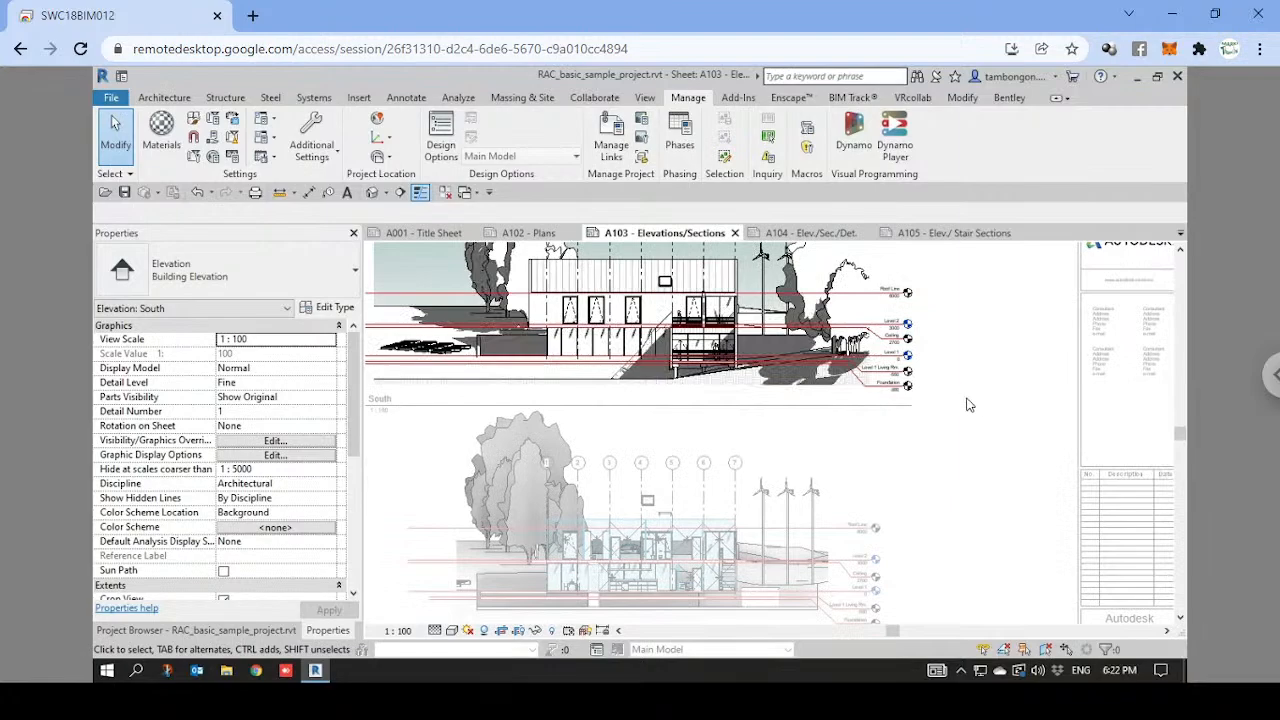
scroll(880, 295, up, 3)
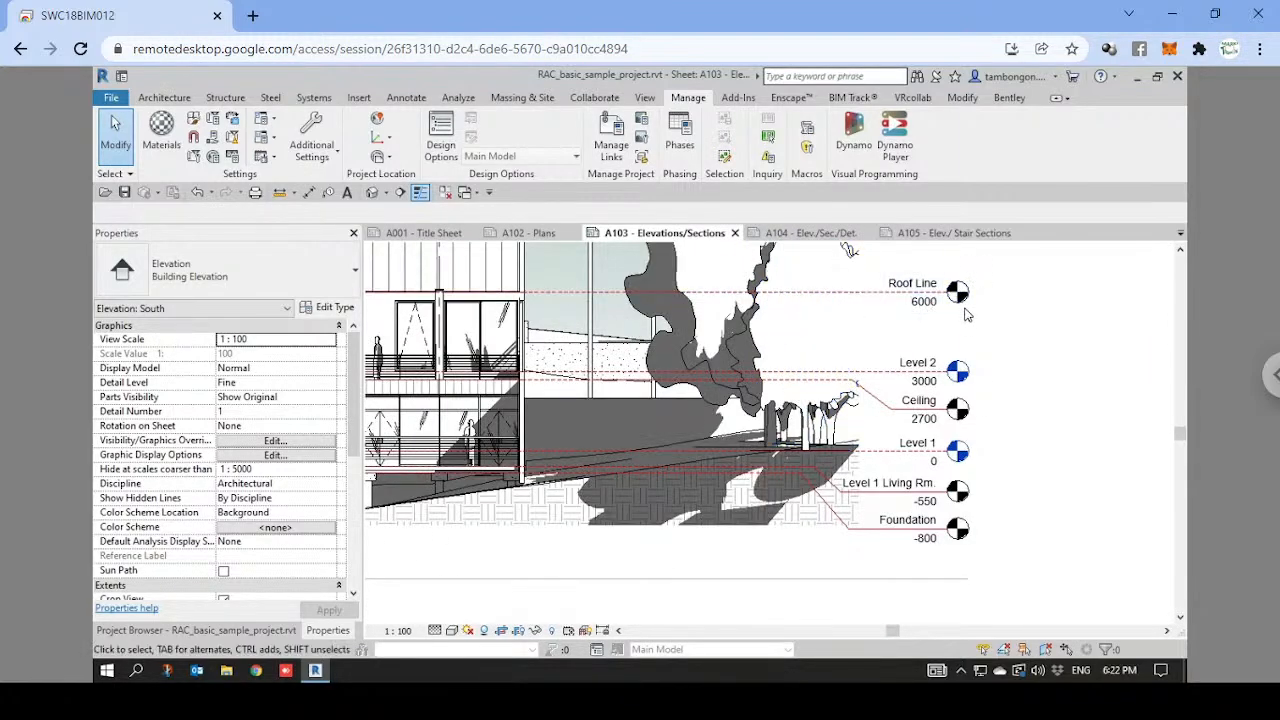
scroll(1042, 324, down, 2)
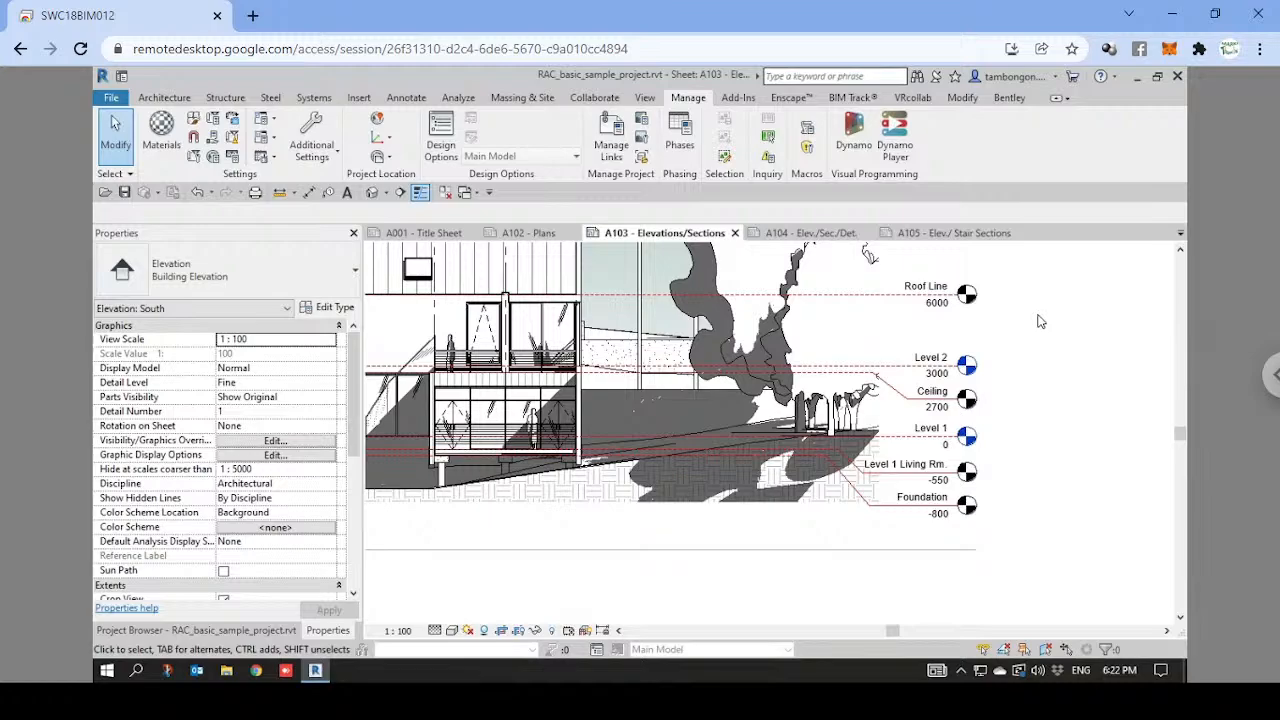
Open the project's line patterns, examine the segments of the Center pattern, and browse the remaining patterns in the list.
click(312, 140)
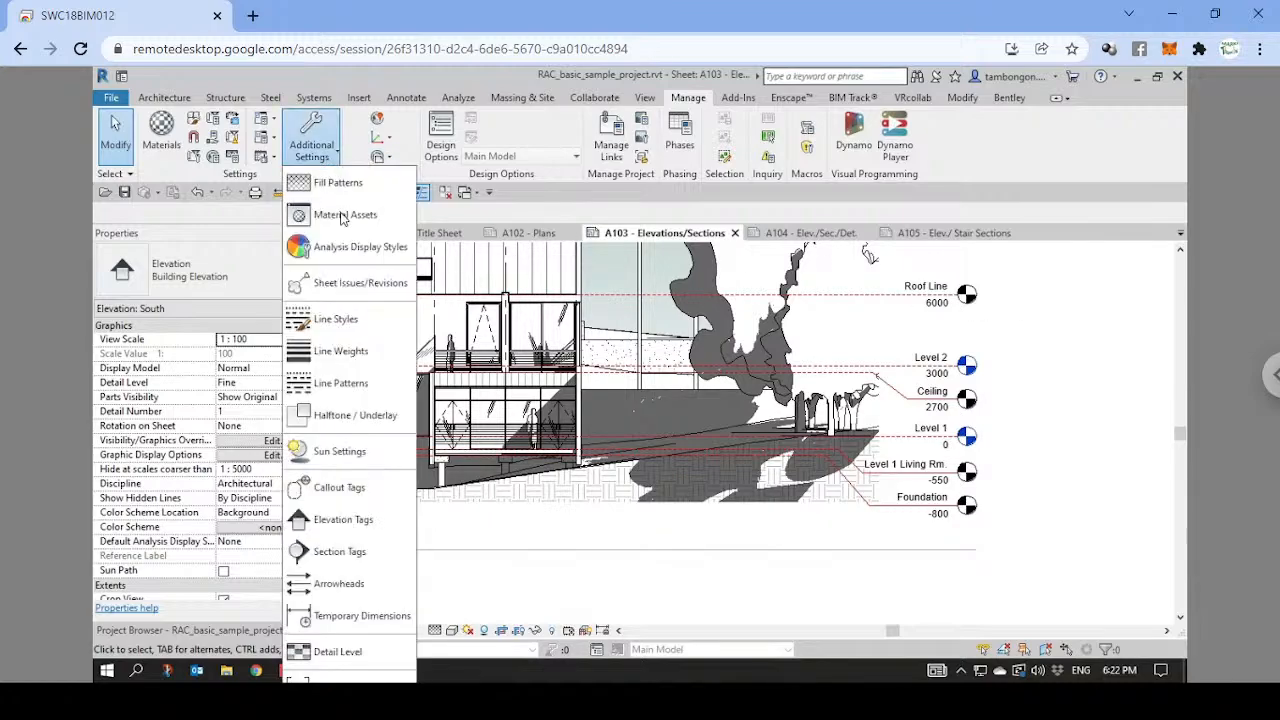
click(340, 384)
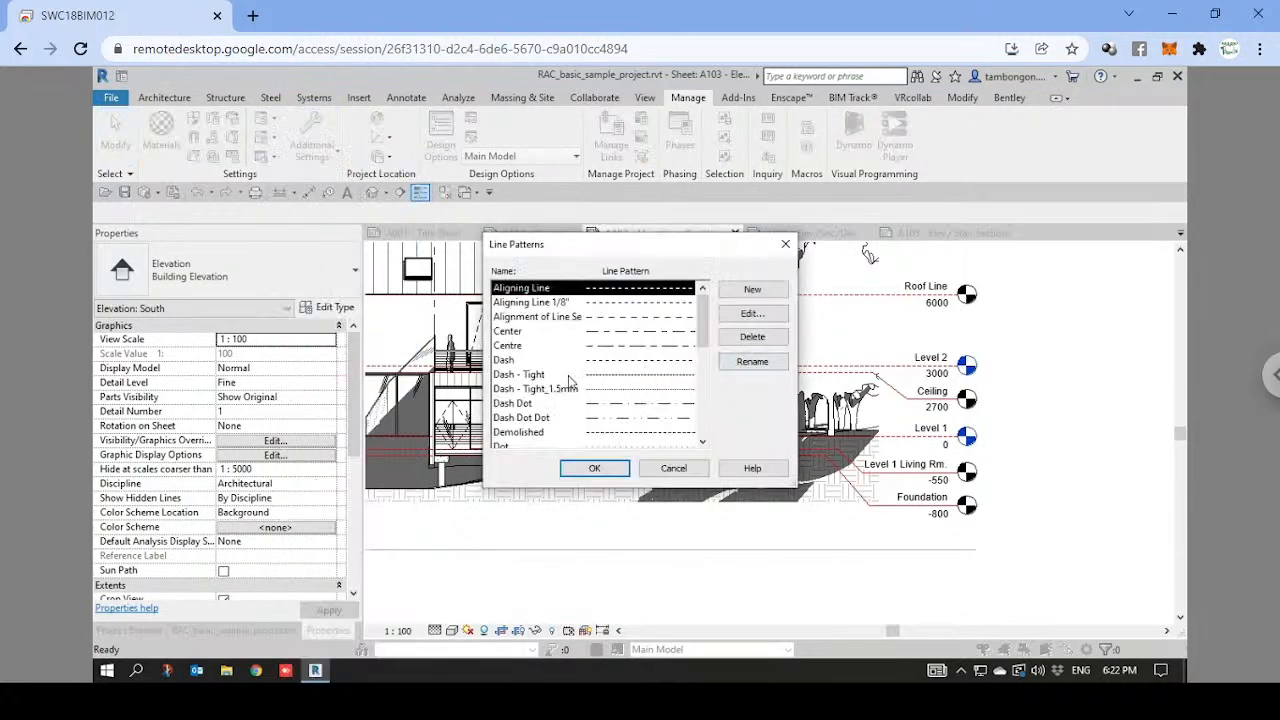
scroll(566, 382, down, 1)
scroll(545, 378, up, 1)
click(514, 346)
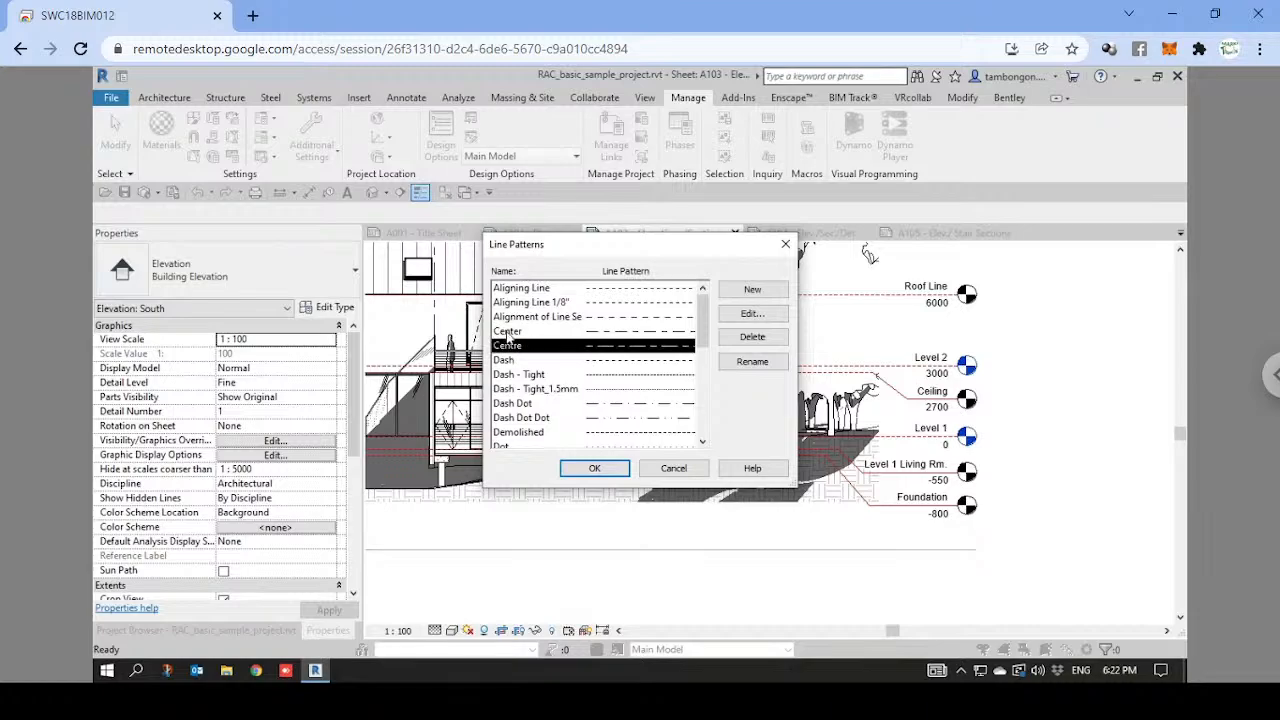
click(507, 333)
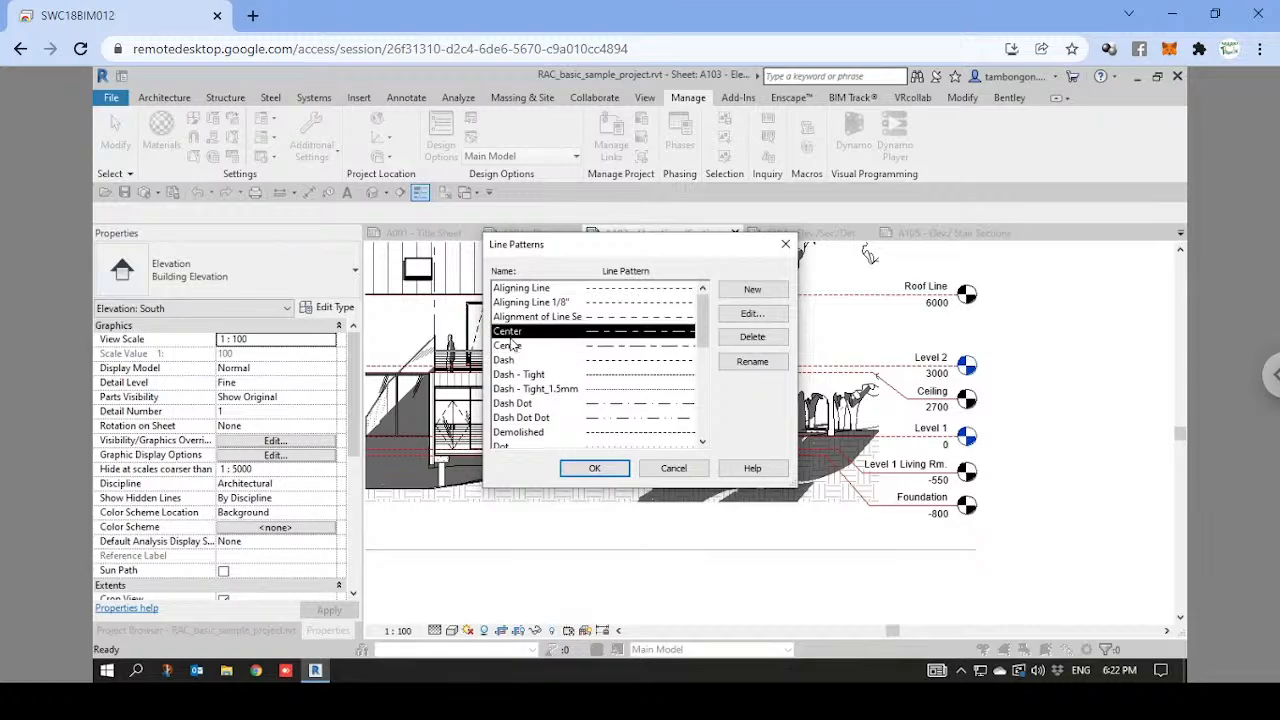
click(748, 314)
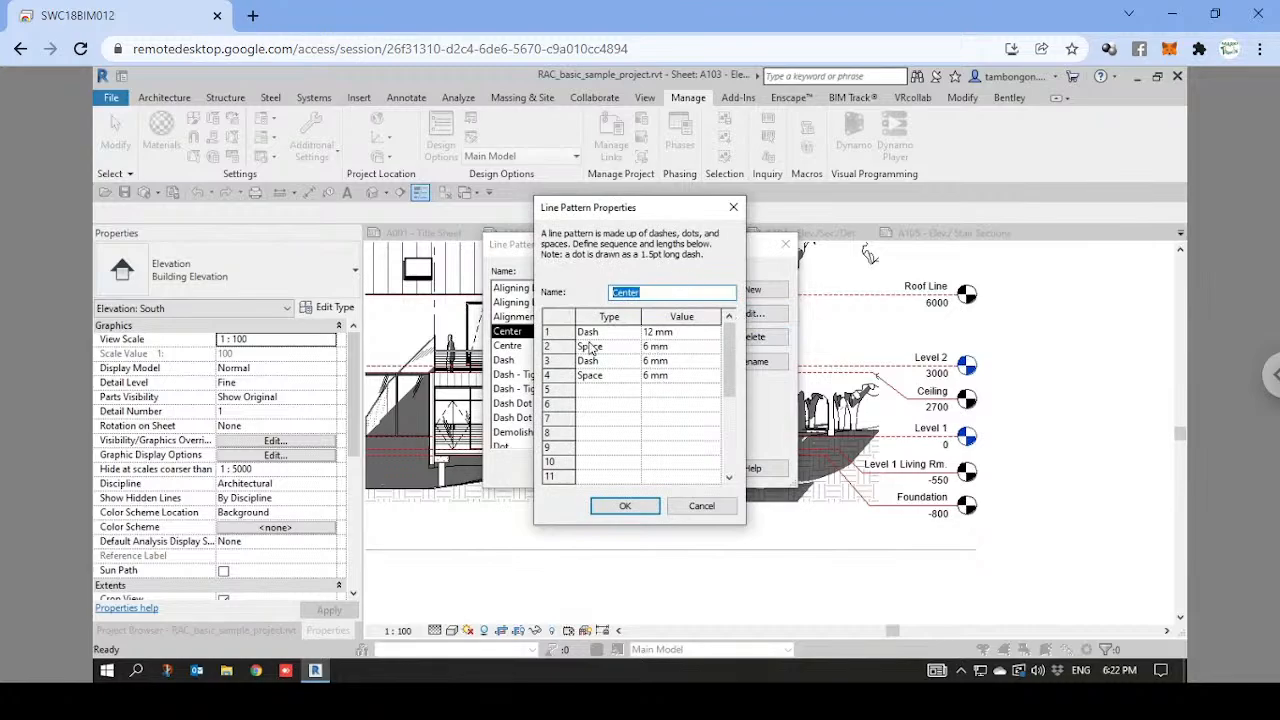
click(733, 207)
scroll(588, 401, down, 7)
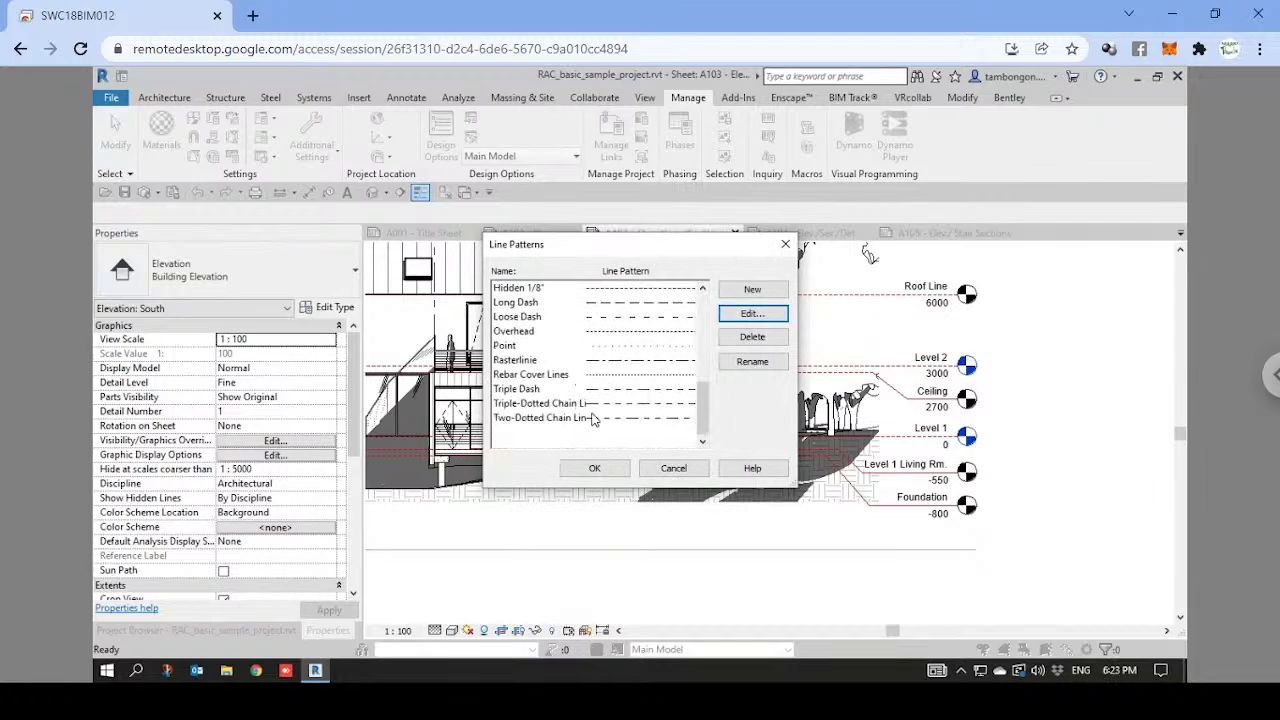
click(533, 392)
scroll(563, 387, up, 1)
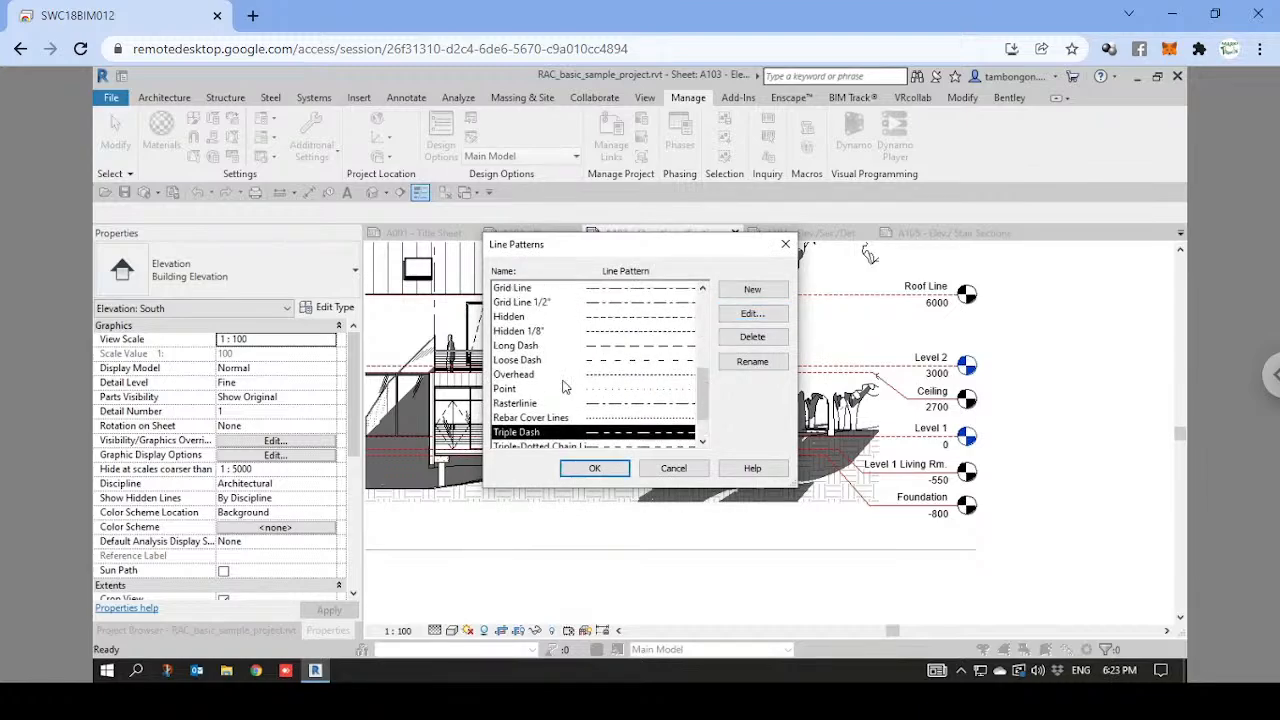
click(672, 470)
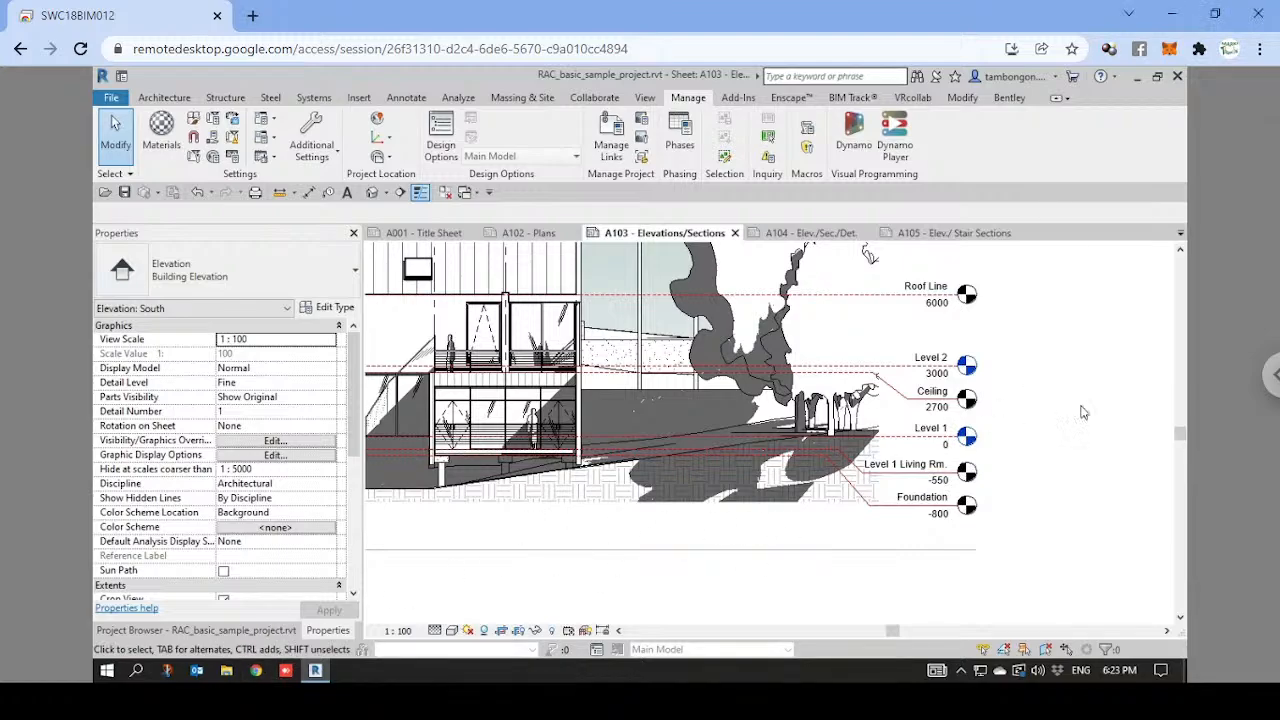
Deactivate the South elevation view to return to editing sheet A103.
scroll(1113, 405, down, 2)
right_click(1123, 360)
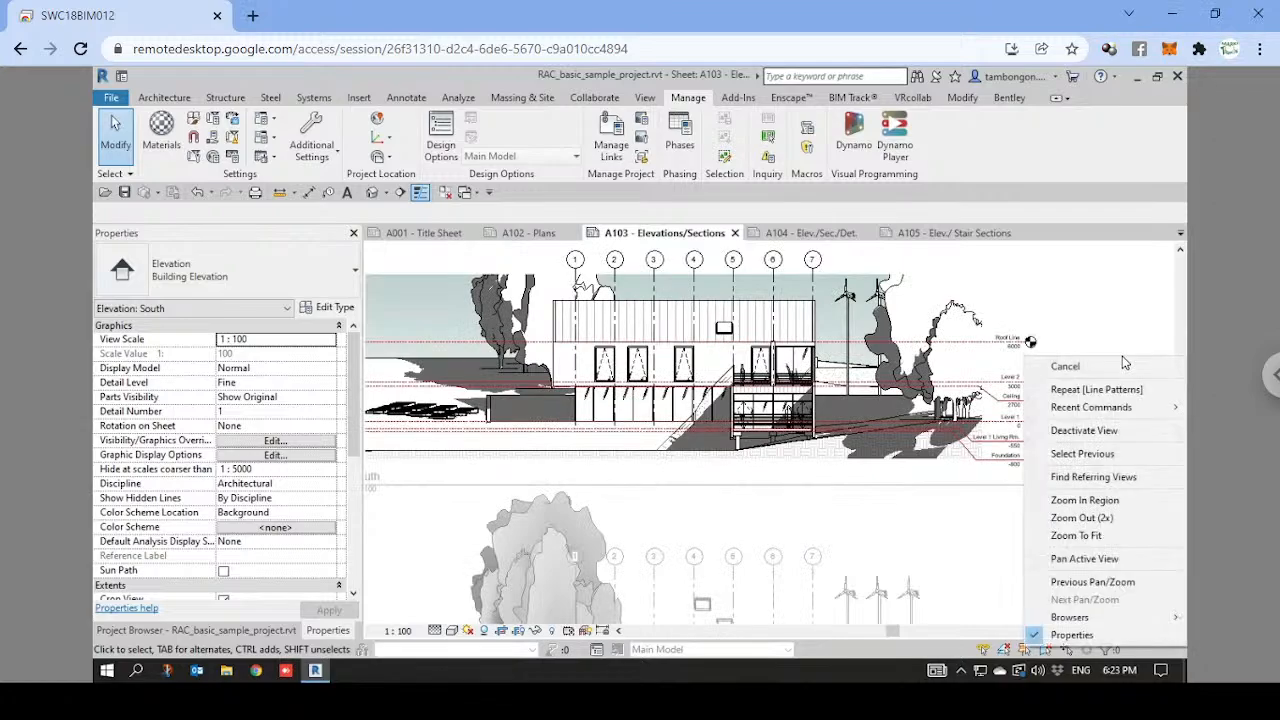
click(1088, 427)
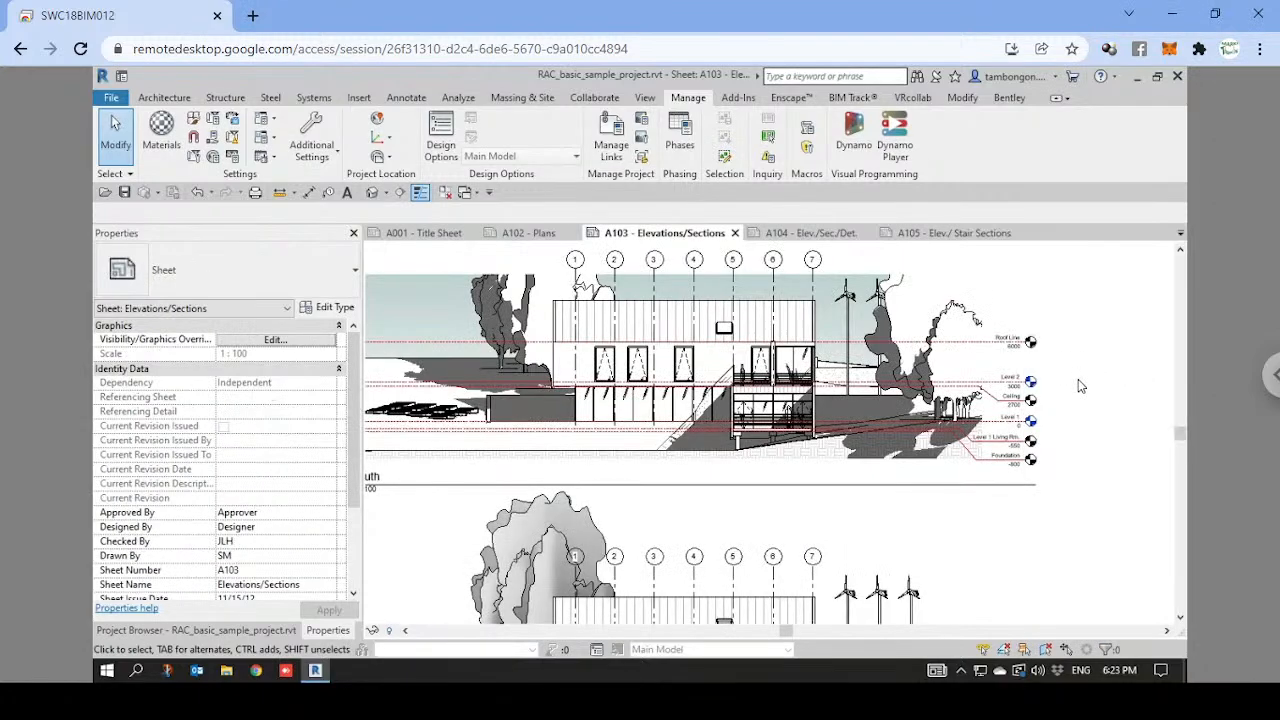
middle_click(857, 477)
middle_click(857, 477)
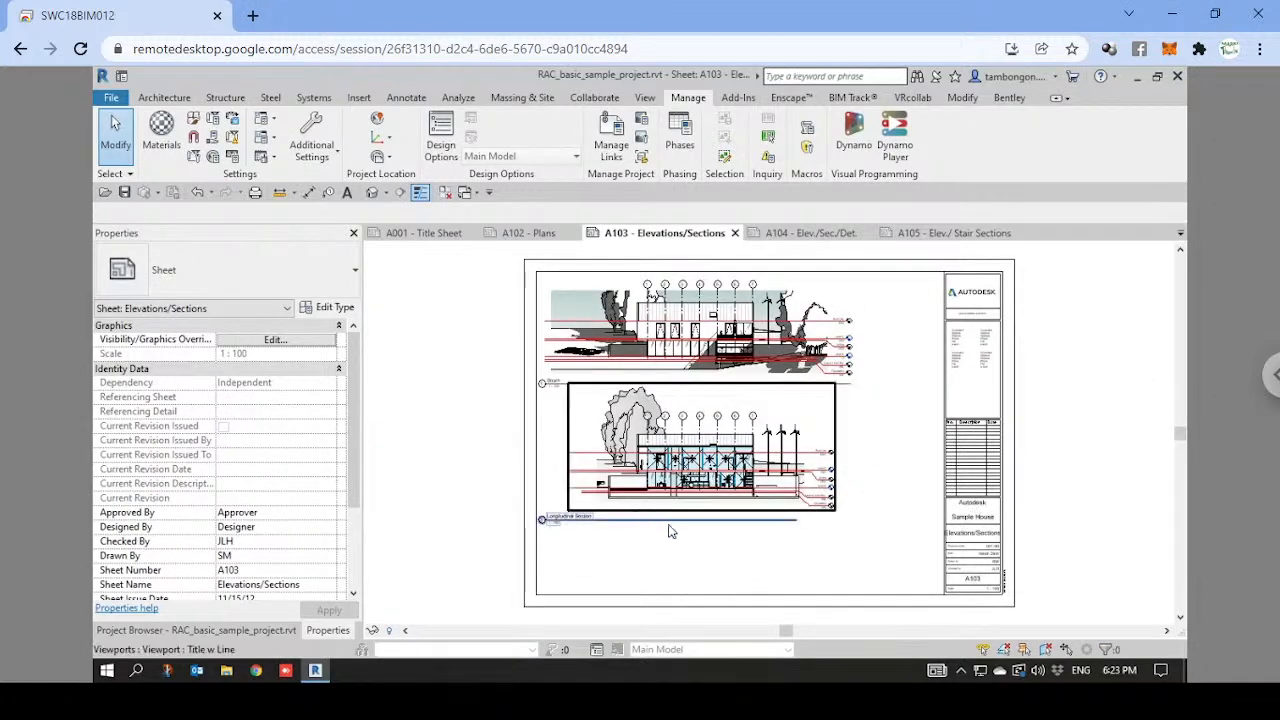
Turn off the extension line in the South viewport's Title w Line type.
scroll(726, 514, up, 2)
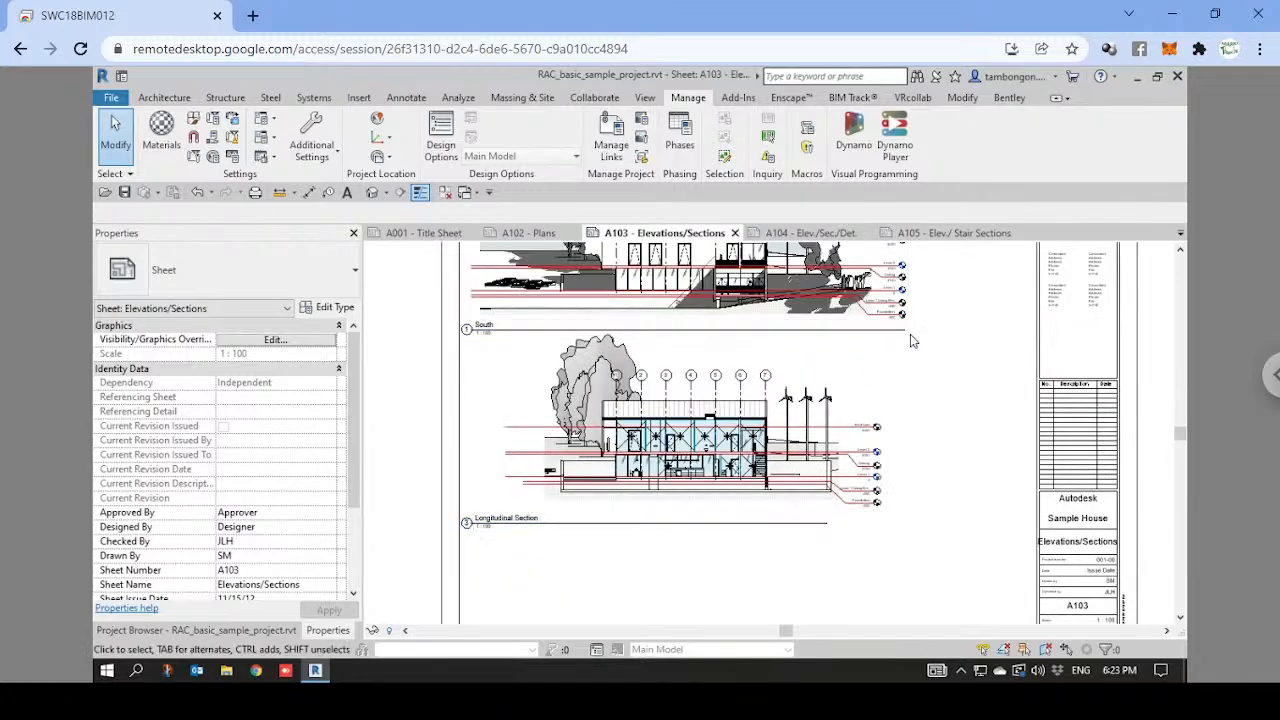
middle_drag(787, 335, 773, 369)
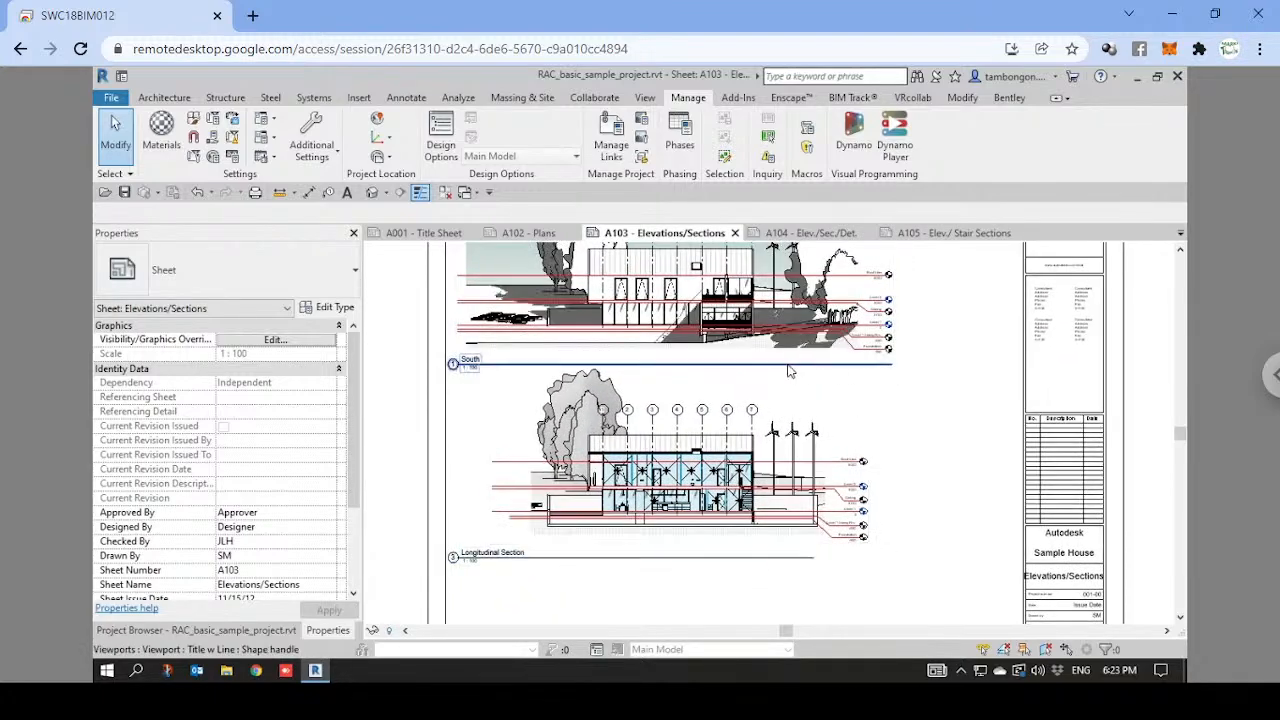
scroll(828, 363, up, 3)
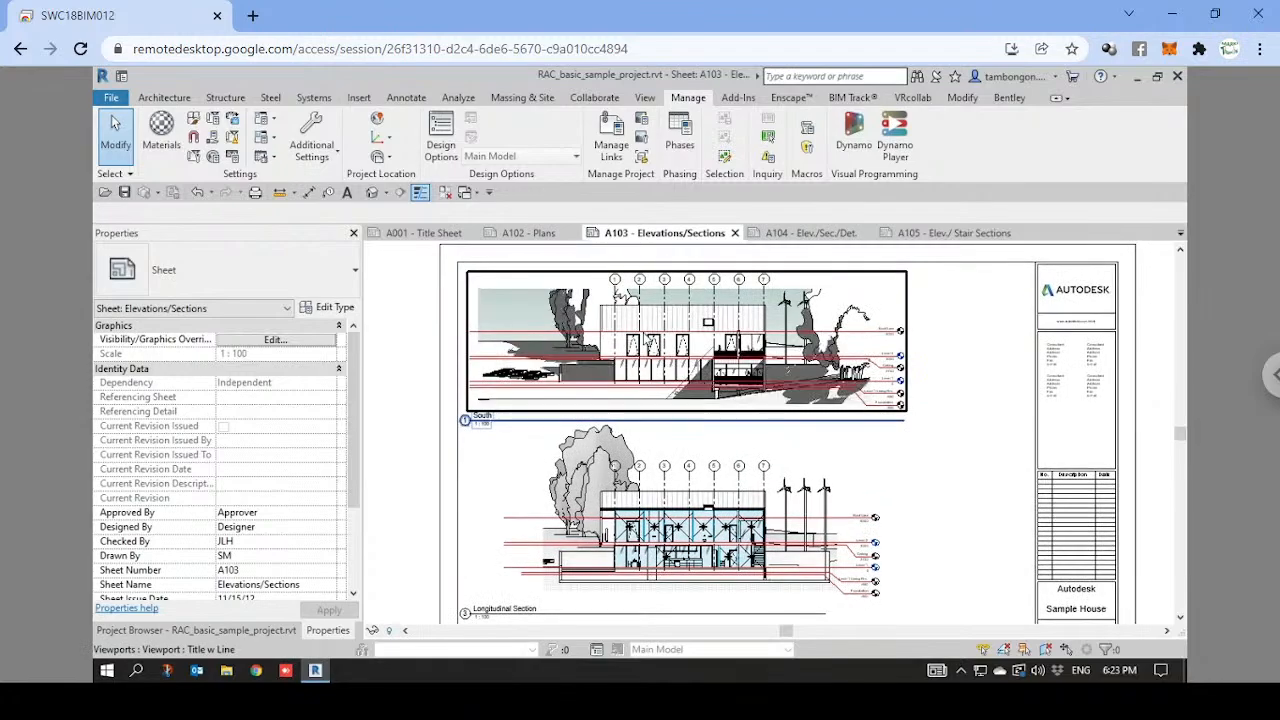
middle_drag(486, 462, 498, 470)
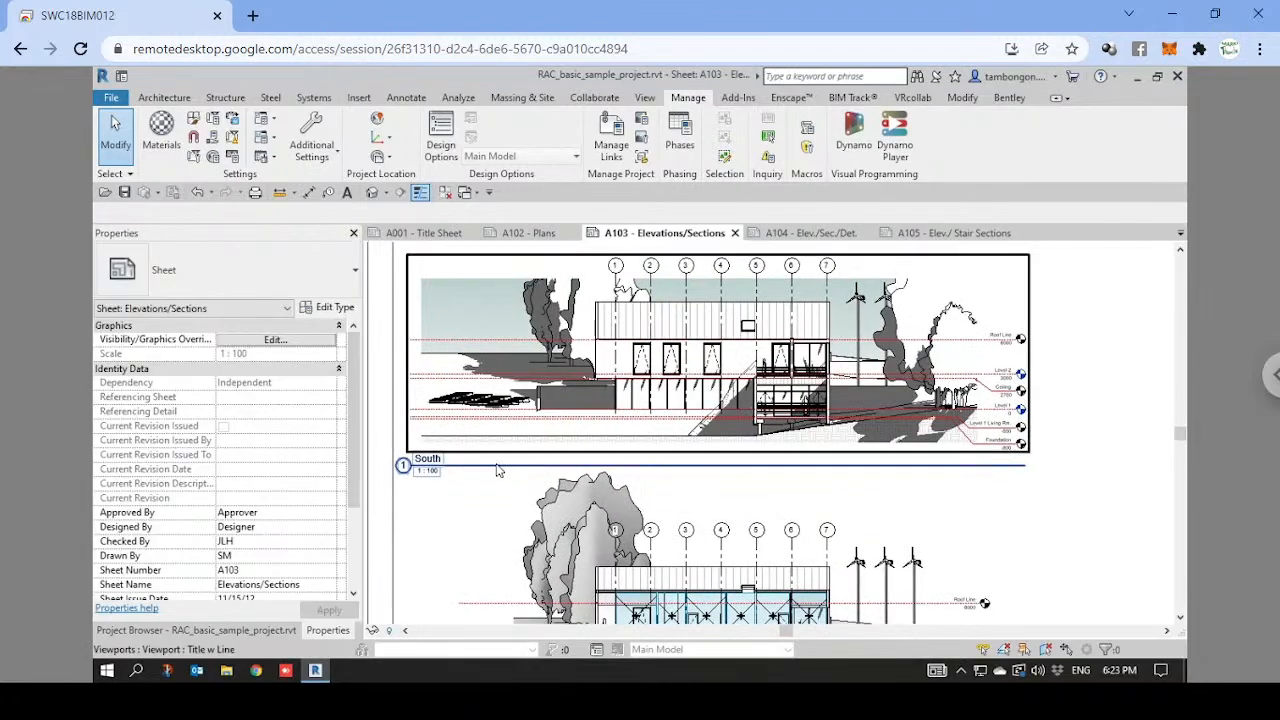
click(630, 370)
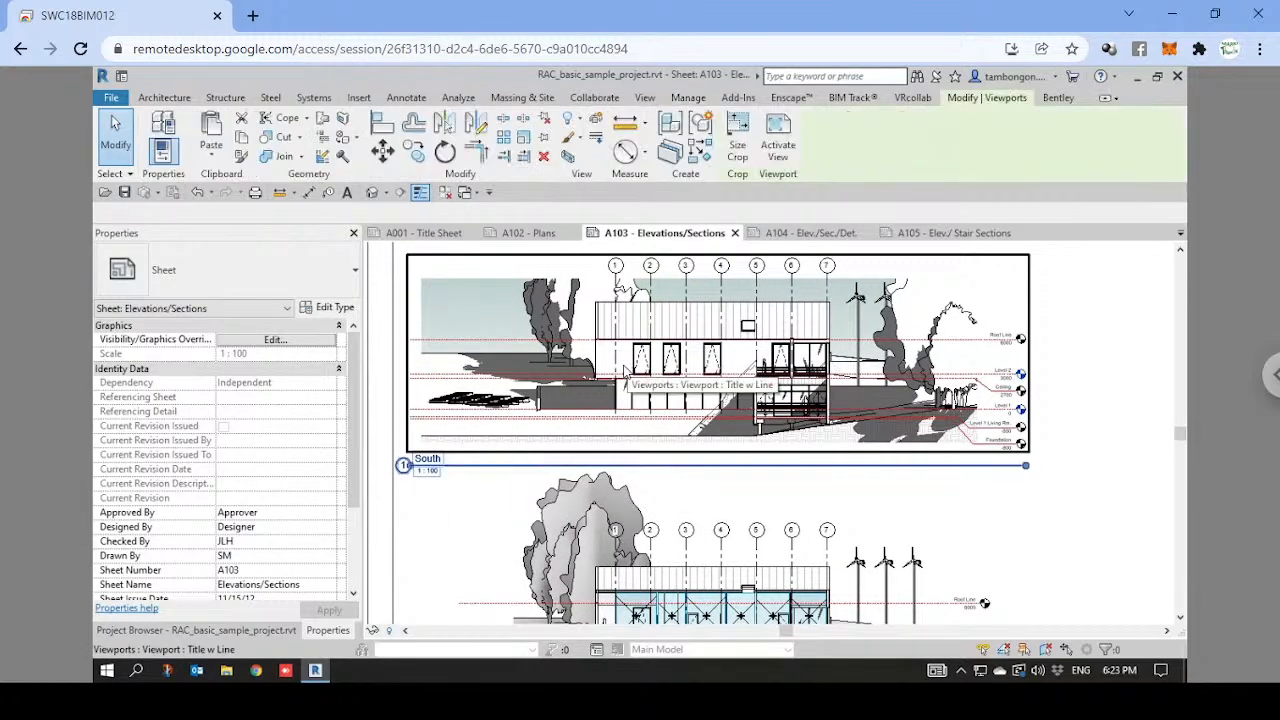
click(330, 309)
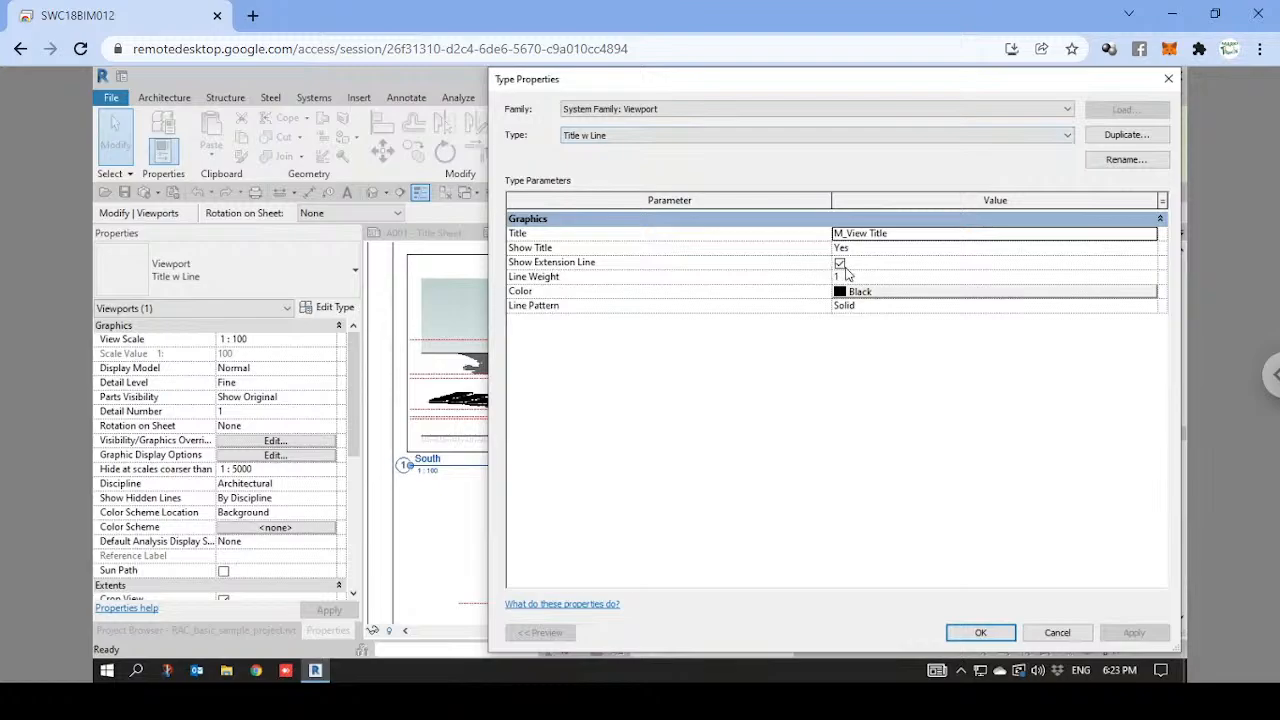
key(ctrl)
key(ctrl)
click(840, 265)
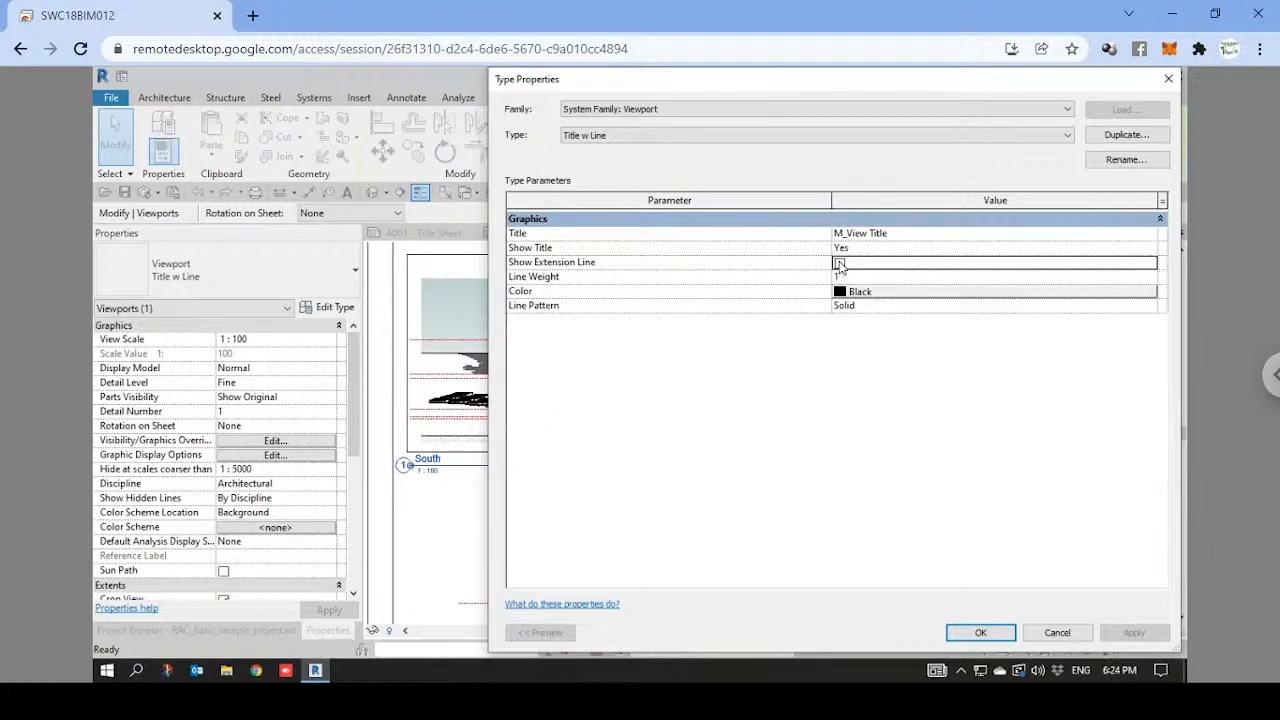
click(980, 632)
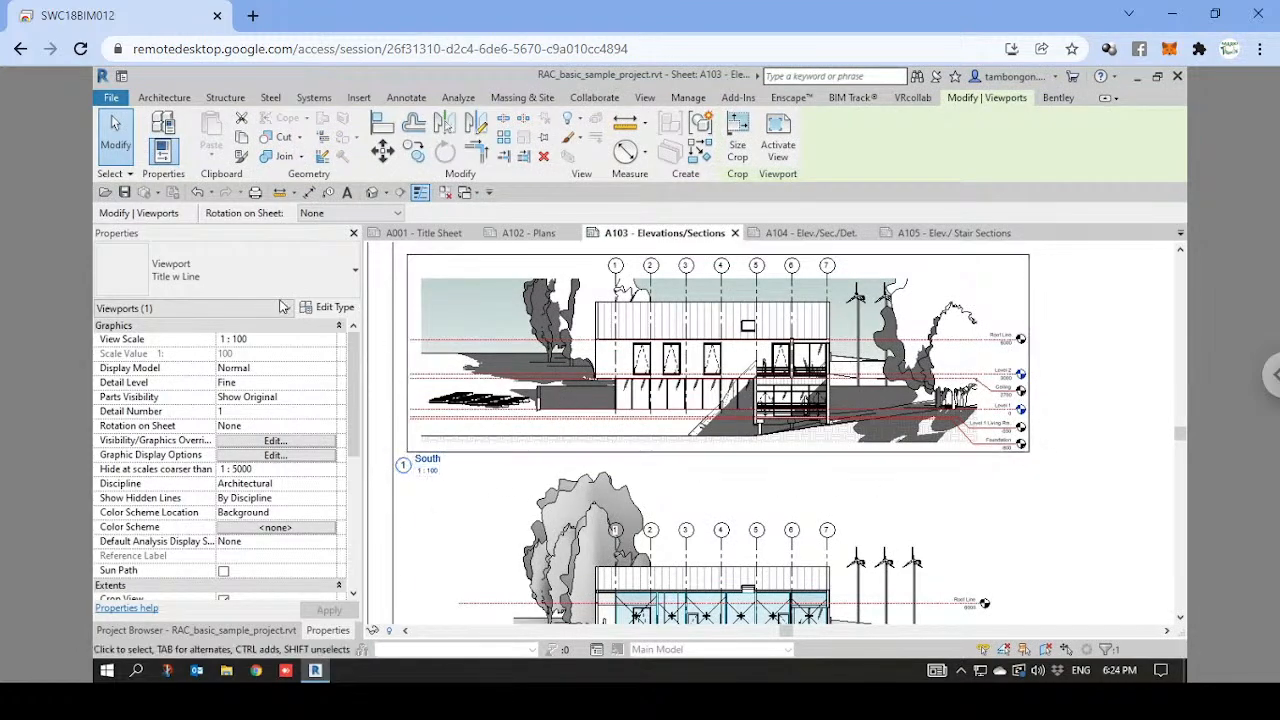
Turn the extension line back on in the South viewport's Title w Line type.
click(328, 307)
click(840, 263)
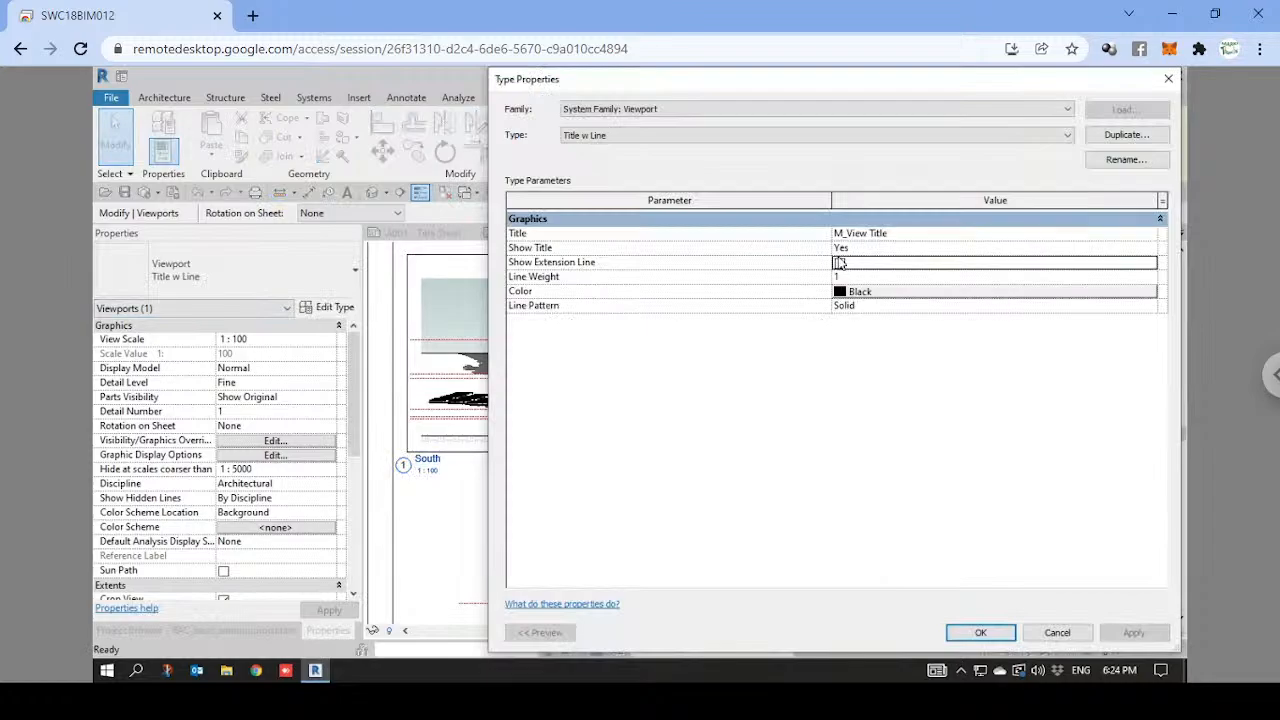
click(981, 633)
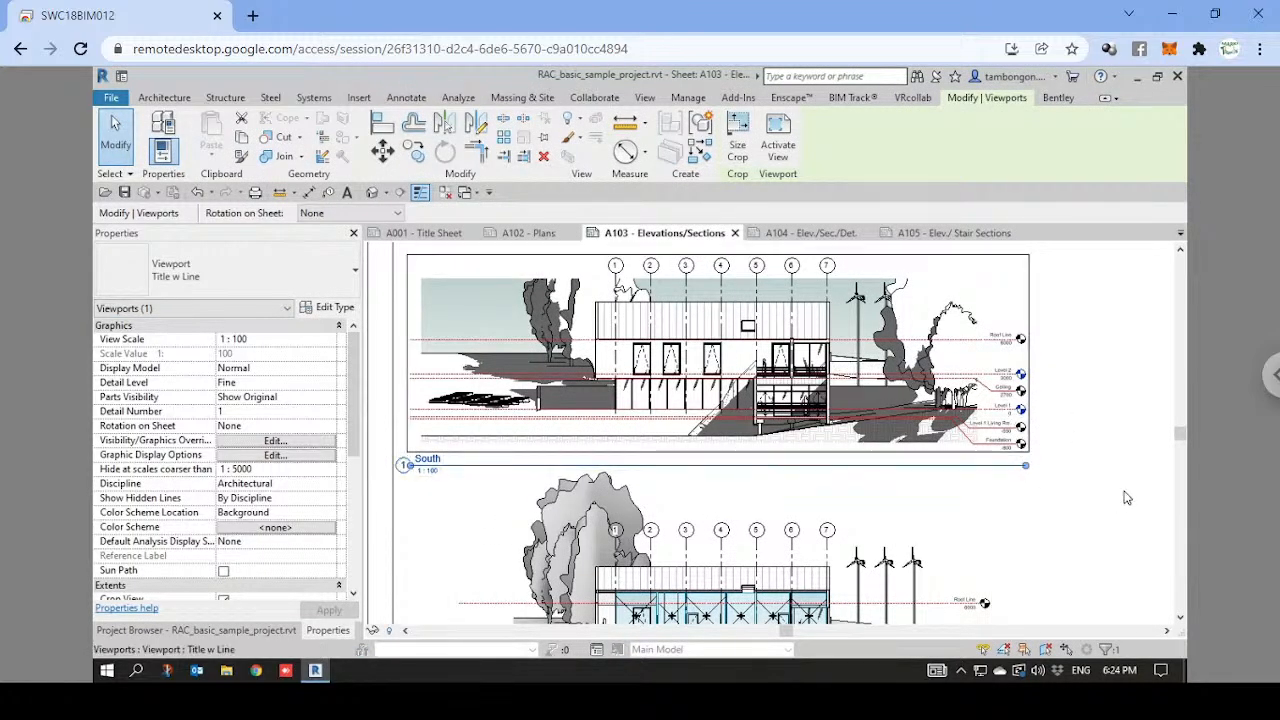
click(1120, 391)
Select the South view title on its own, move it slightly down and return it to its original position.
scroll(1120, 391, down, 3)
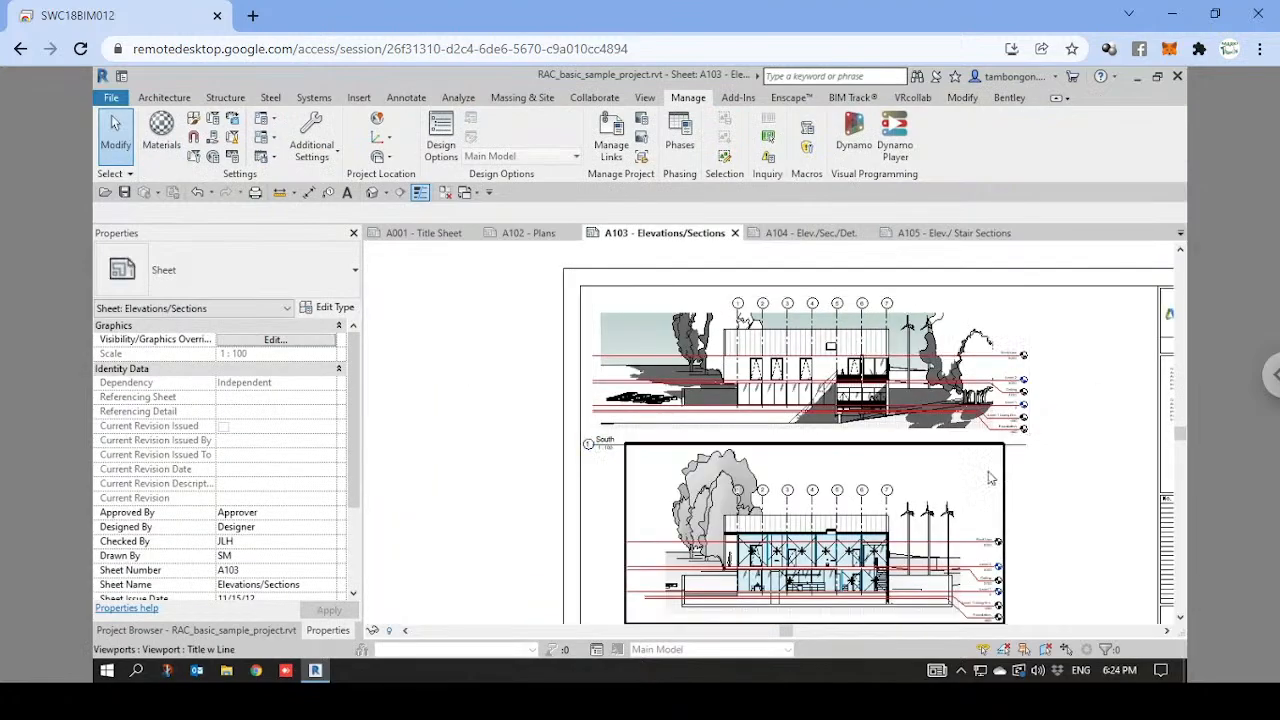
middle_drag(638, 435, 572, 367)
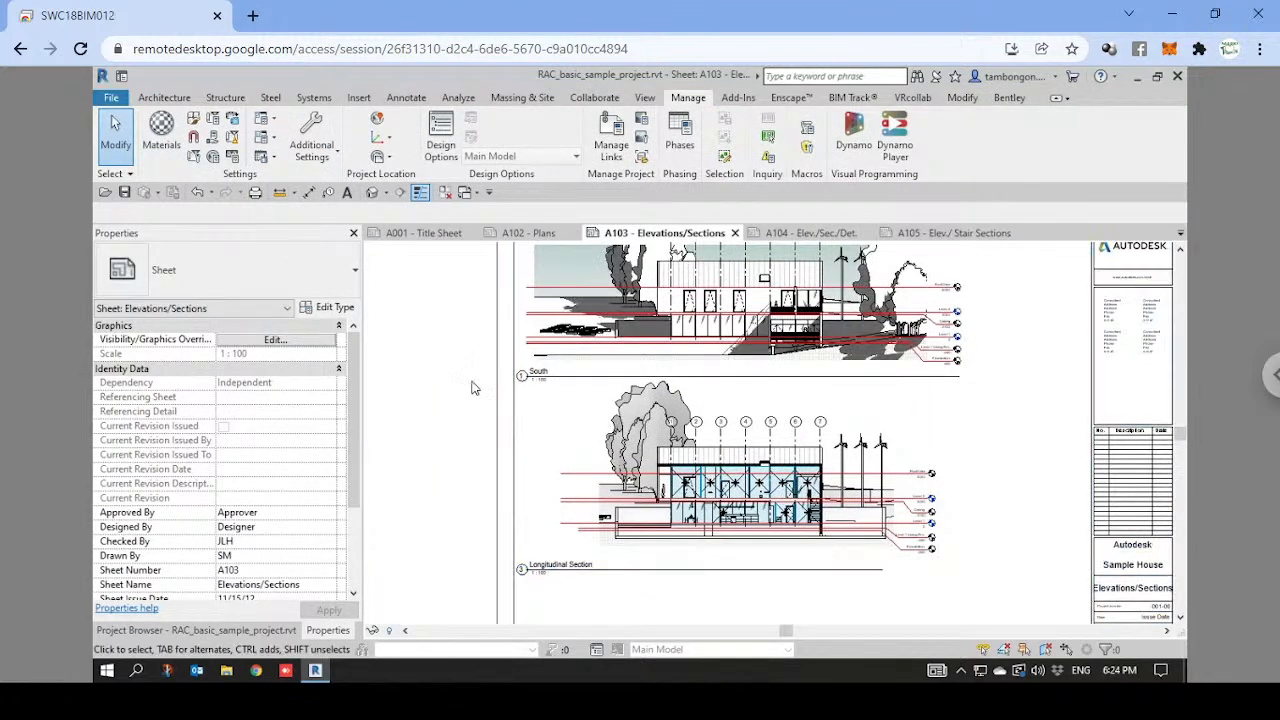
click(527, 371)
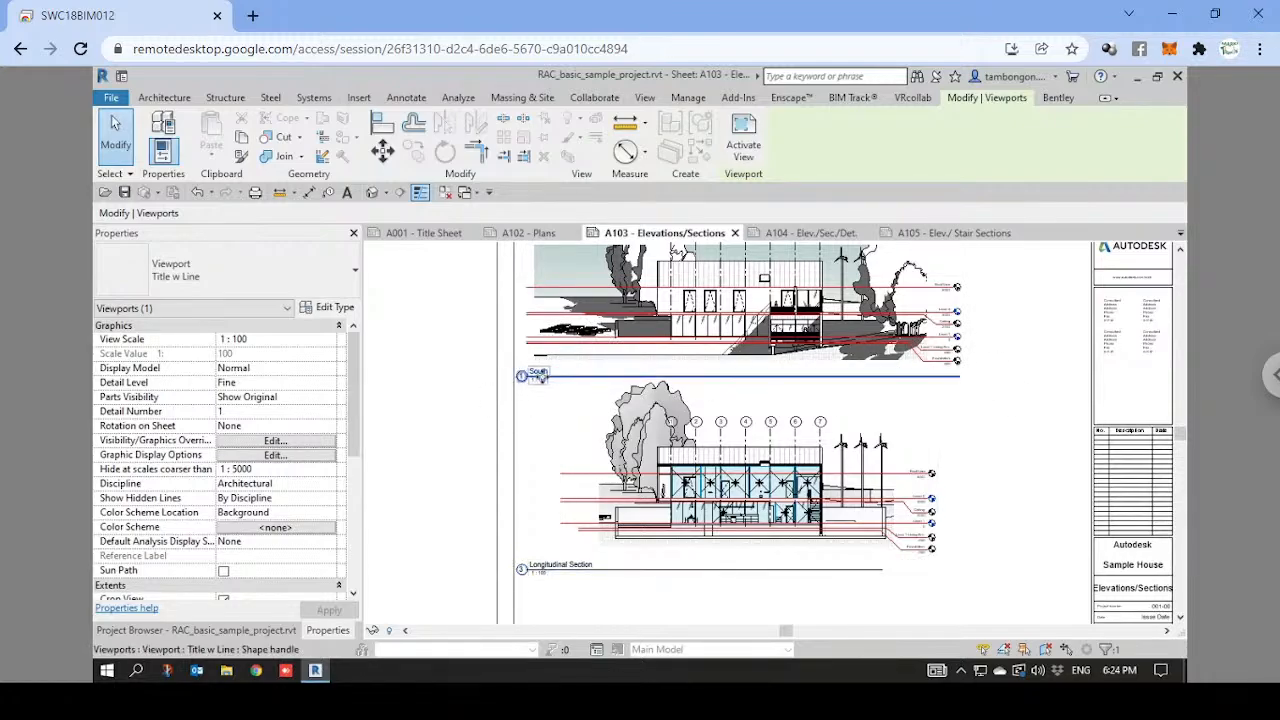
key(ctrl)
key(ctrl)
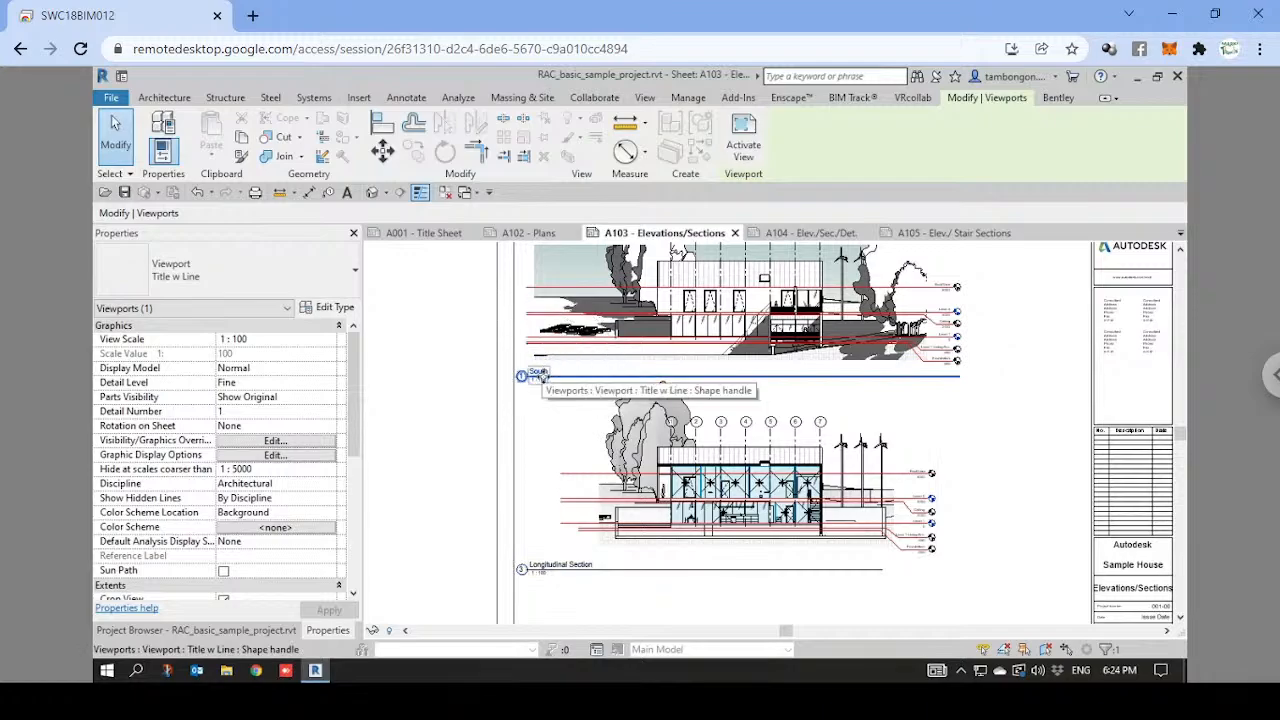
key(ctrl)
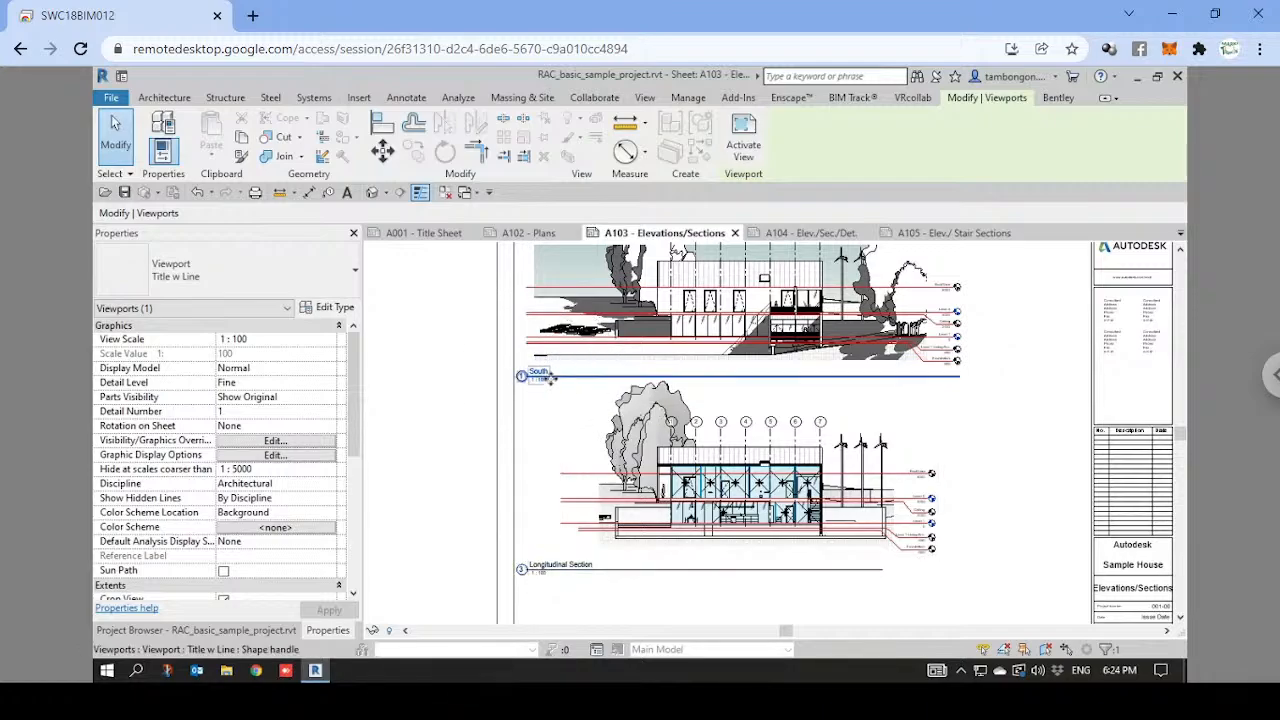
drag(549, 378, 557, 400)
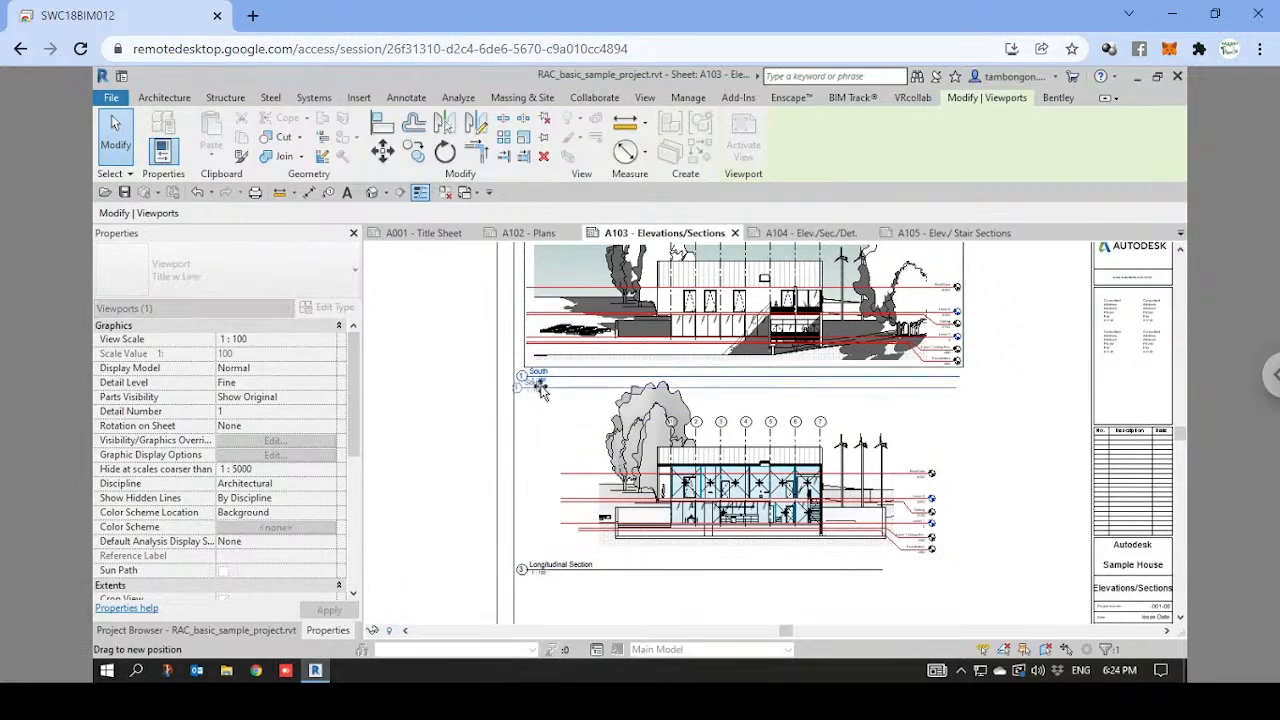
mouse_move(555, 385)
mouse_down()
mouse_move(537, 374)
mouse_move(549, 378)
mouse_up()
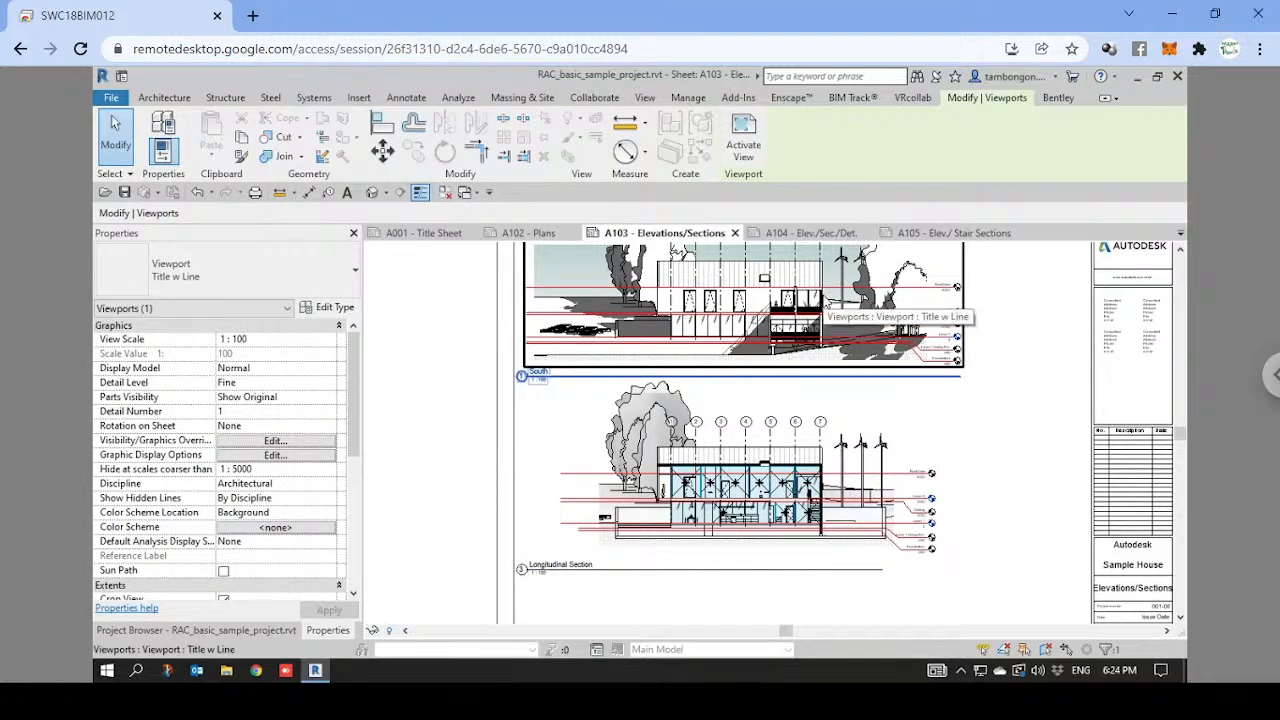
Select the South viewport and open its Title on Sheet property for editing.
click(826, 303)
middle_drag(884, 351, 874, 382)
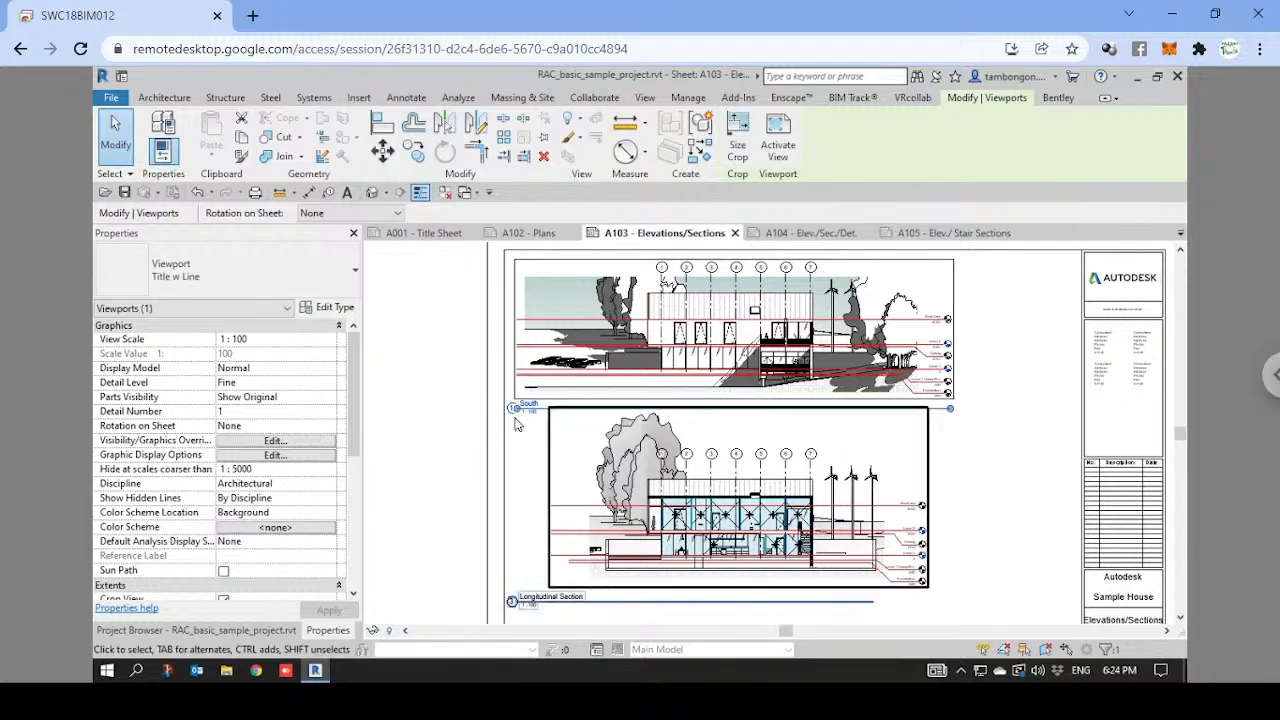
key(ctrl)
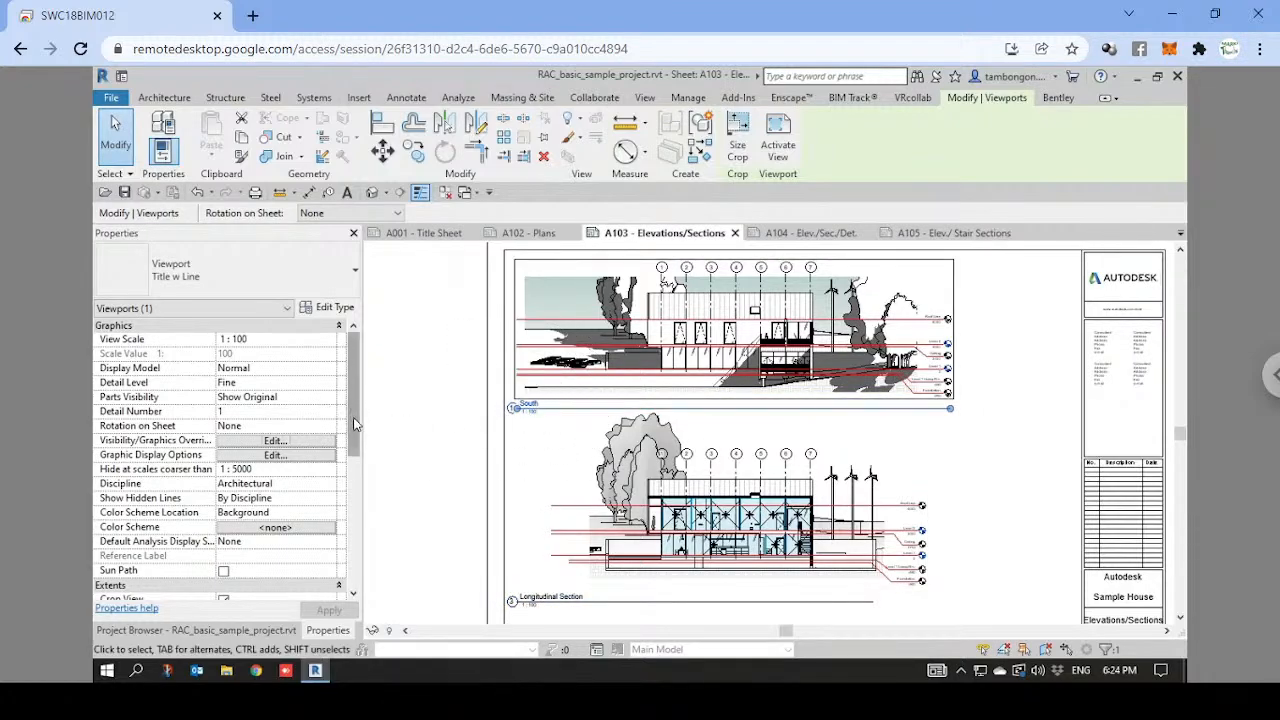
drag(356, 412, 357, 515)
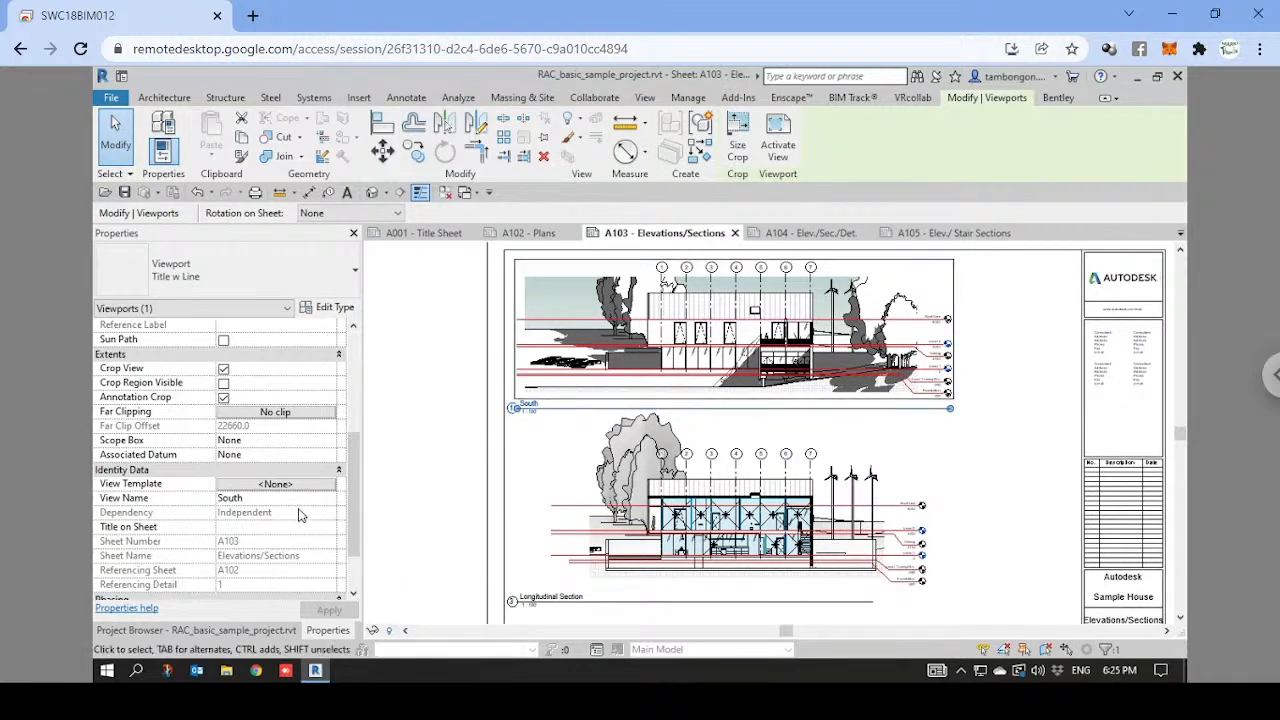
click(250, 527)
Examine the names of the elevations, sections and other views in the project's view list.
click(162, 631)
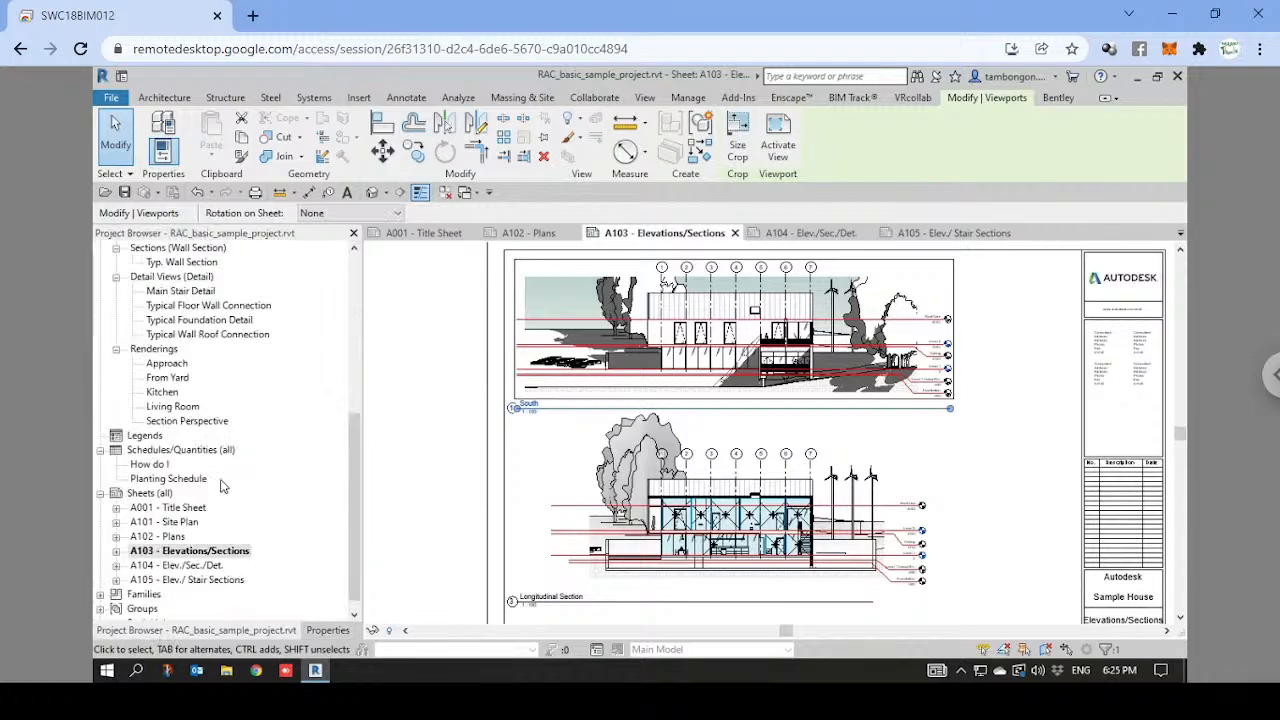
scroll(230, 377, up, 6)
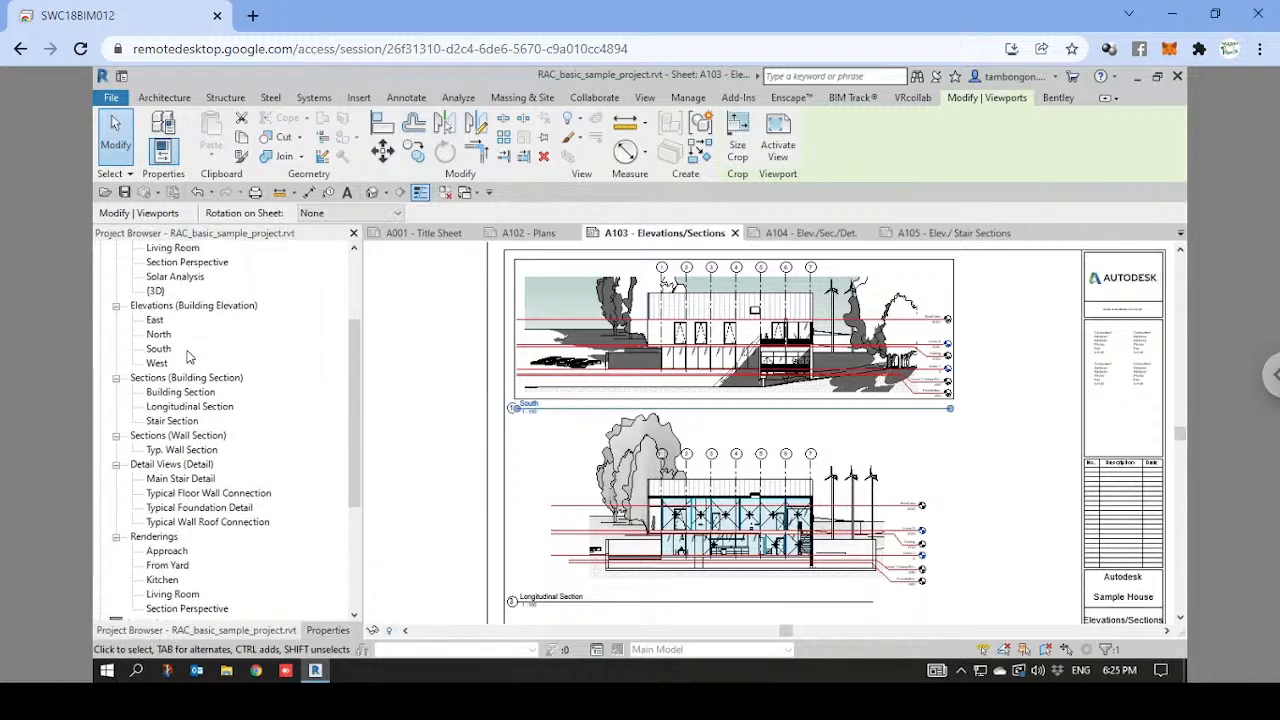
scroll(138, 307, up, 2)
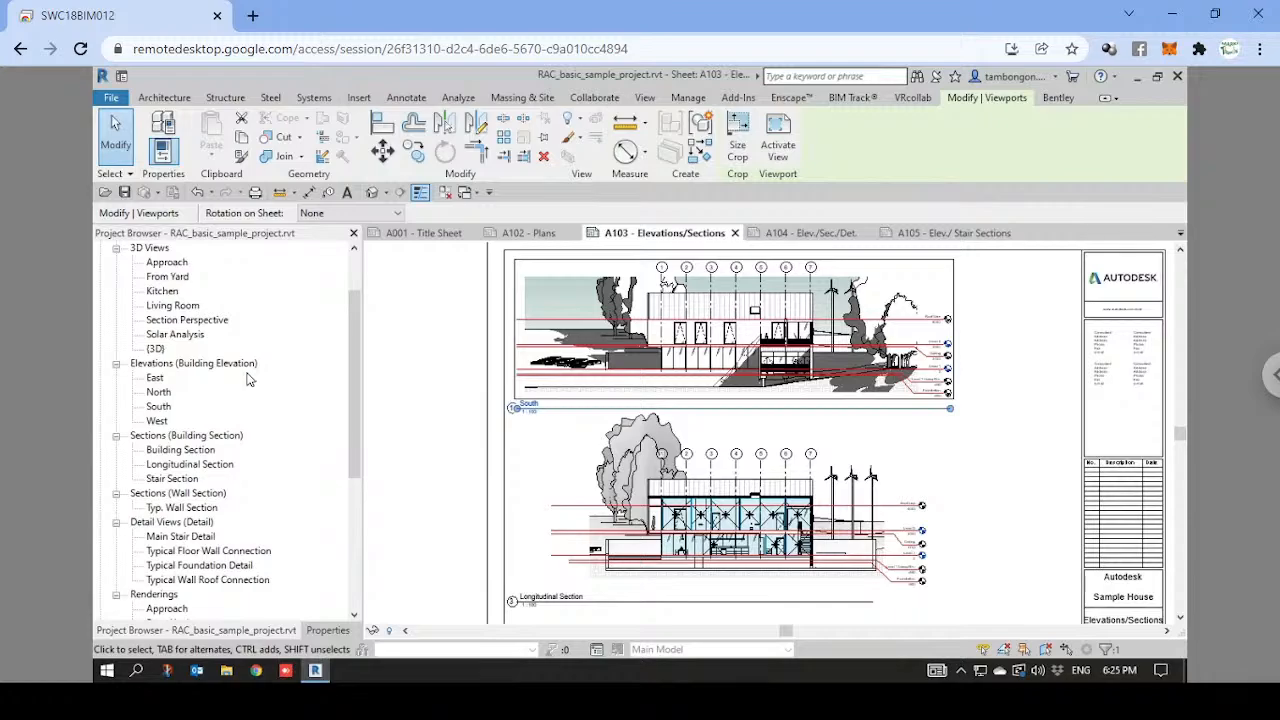
scroll(245, 380, down, 1)
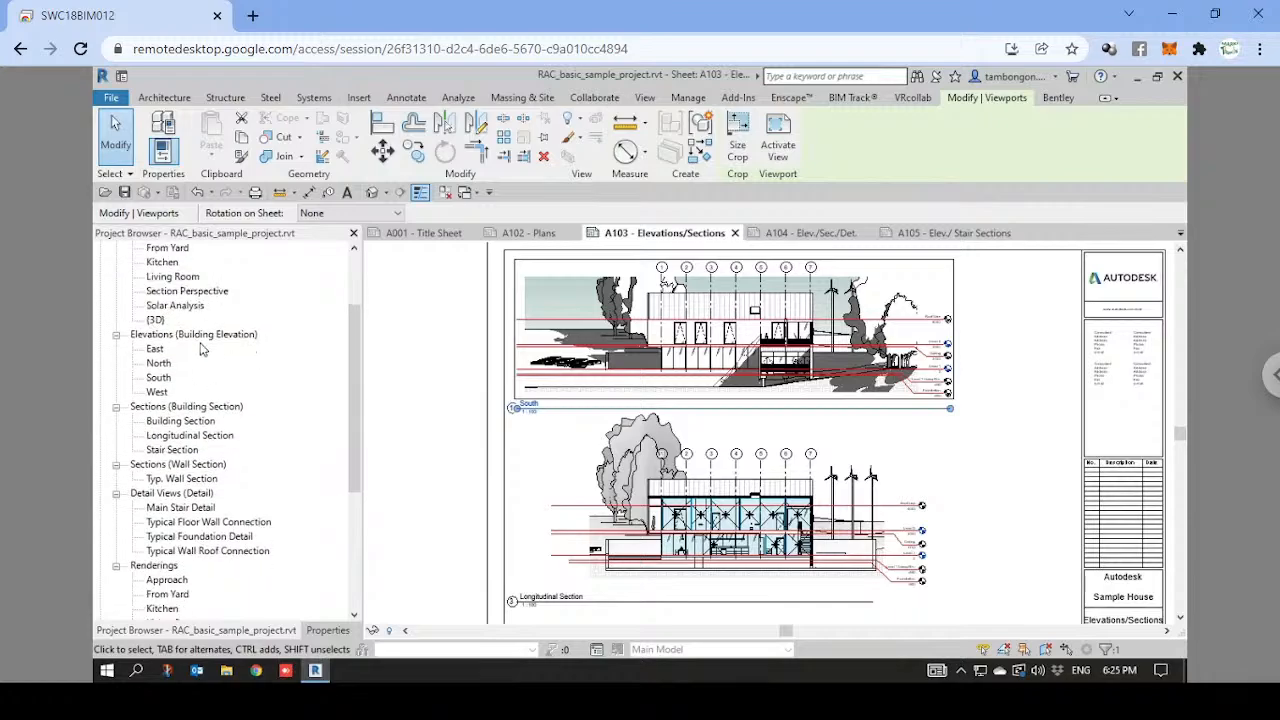
scroll(240, 460, down, 1)
scroll(268, 518, down, 3)
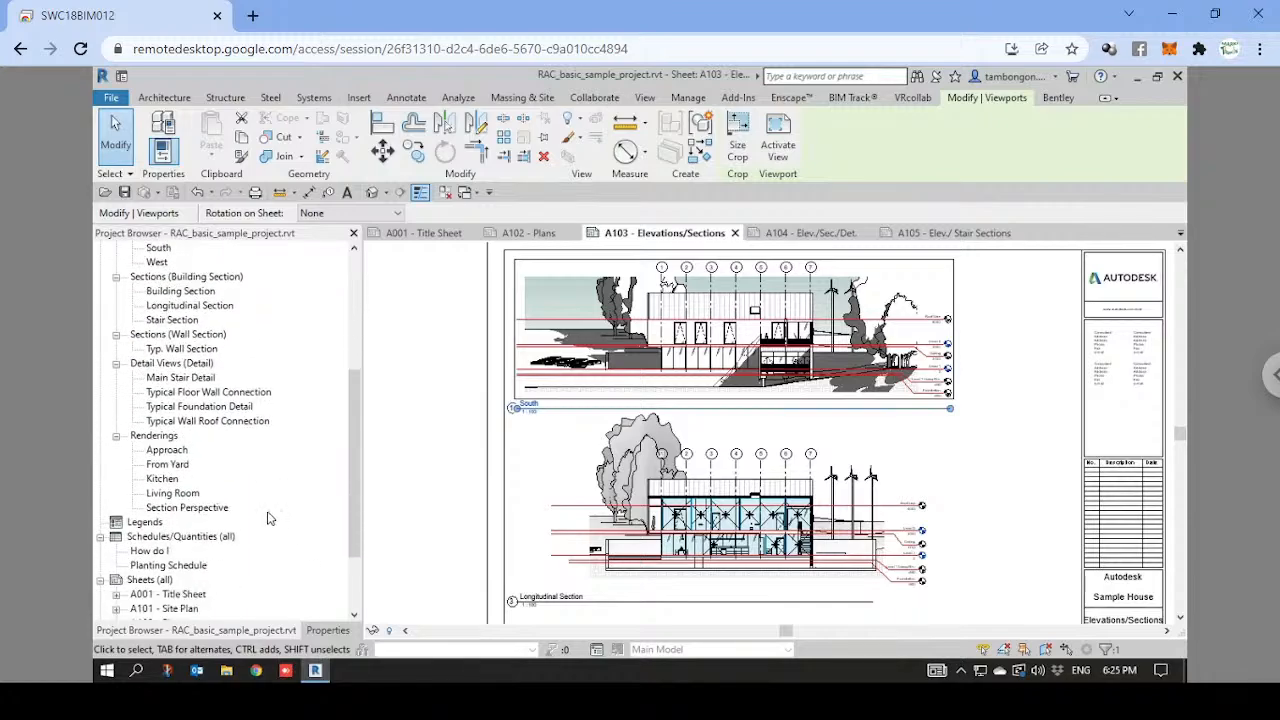
scroll(210, 530, up, 4)
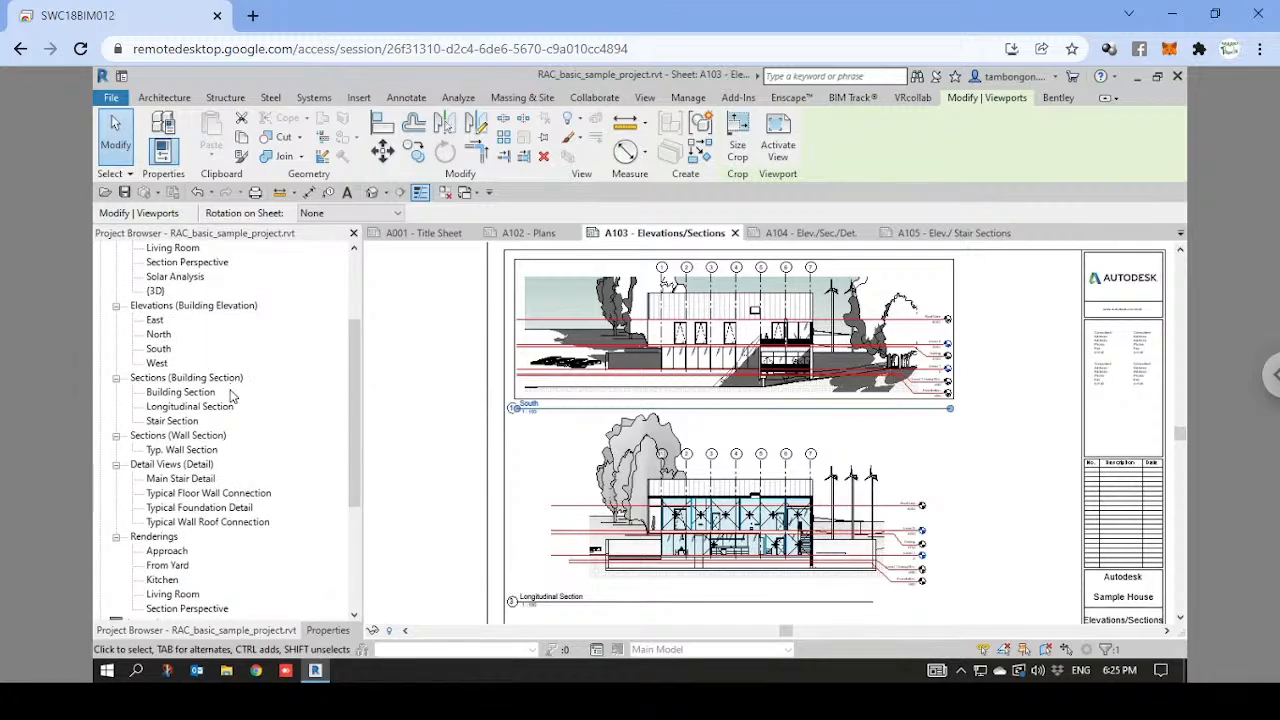
scroll(230, 396, down, 2)
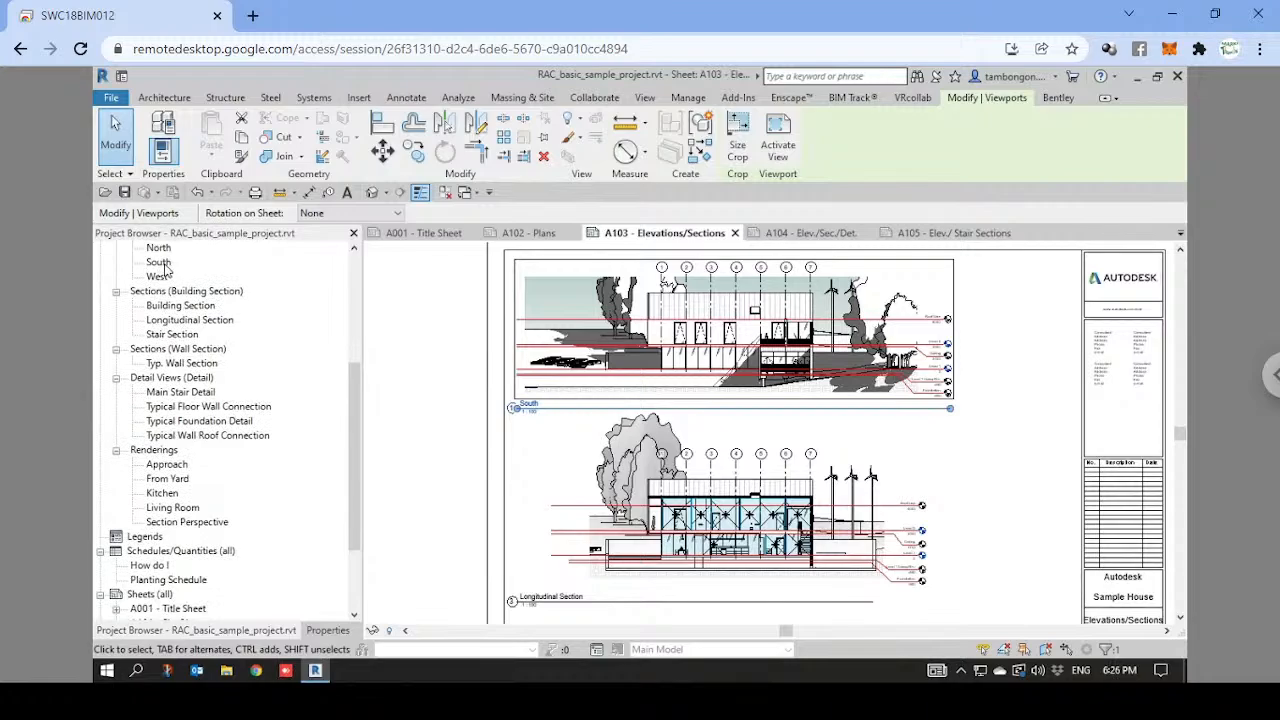
Enter REAR ELEVATION as the South viewport's Title on Sheet.
click(328, 630)
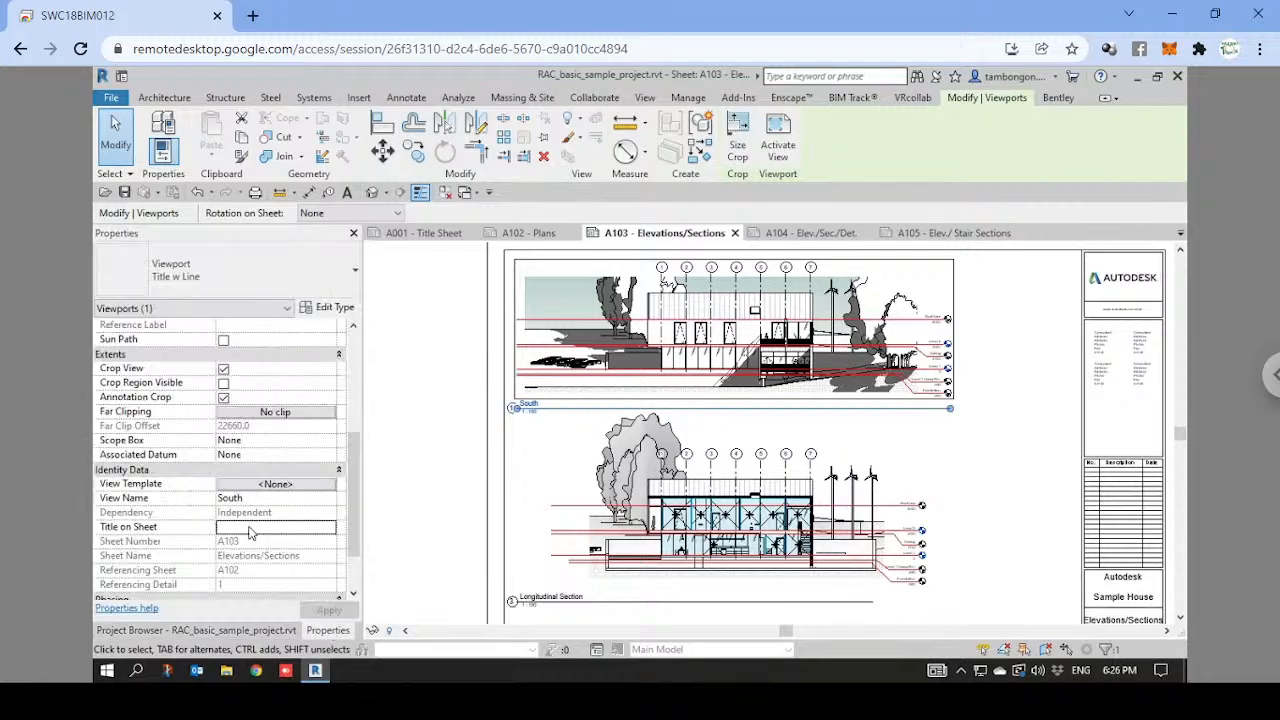
click(233, 531)
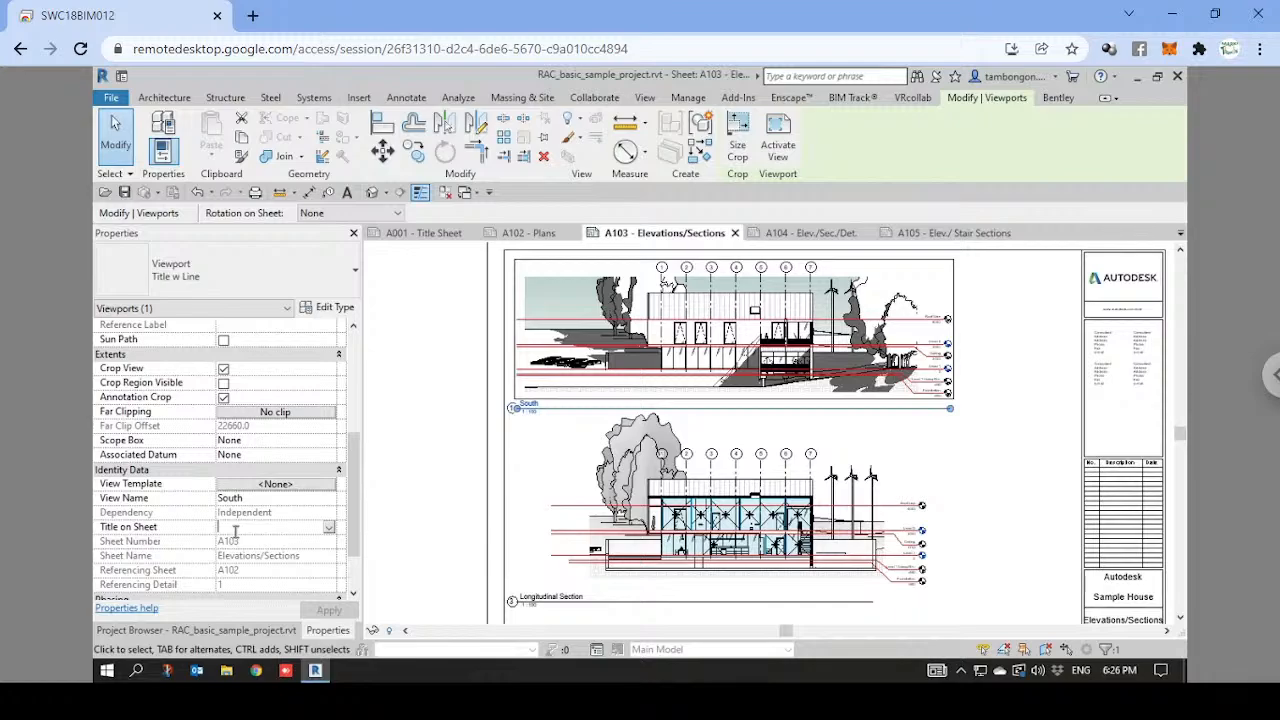
text(T)
key(BackSpace)
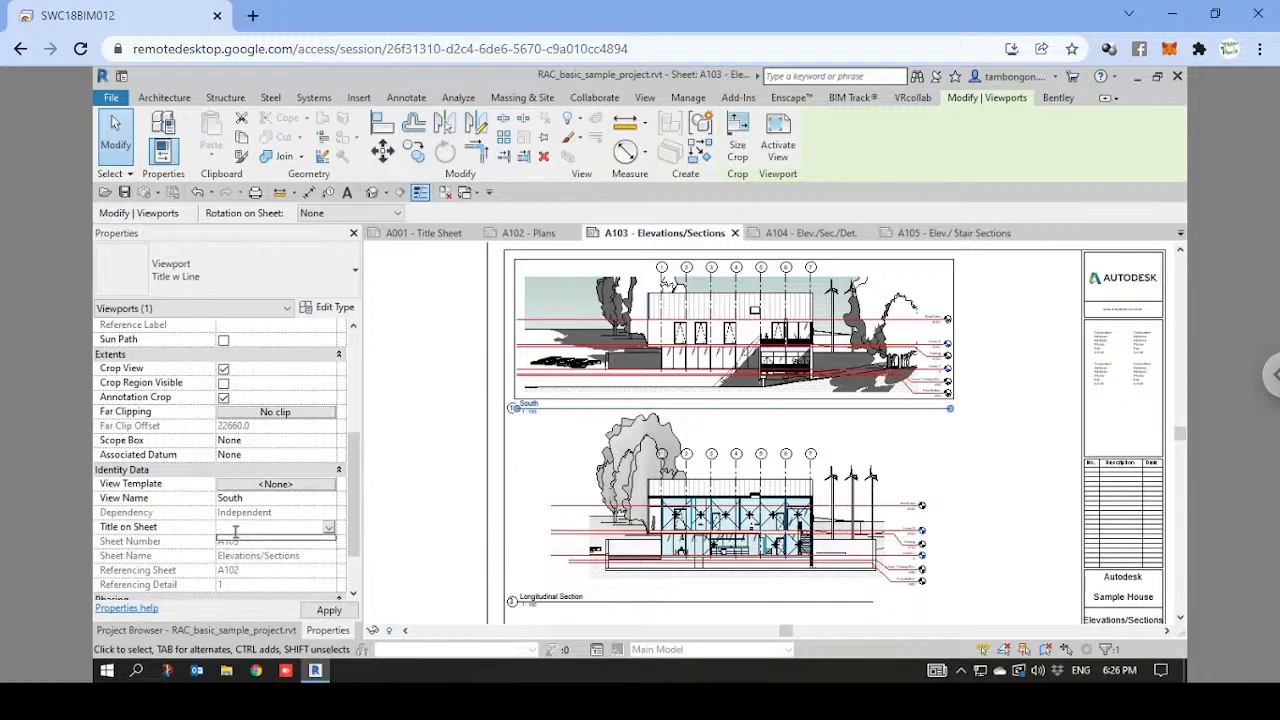
text(S)
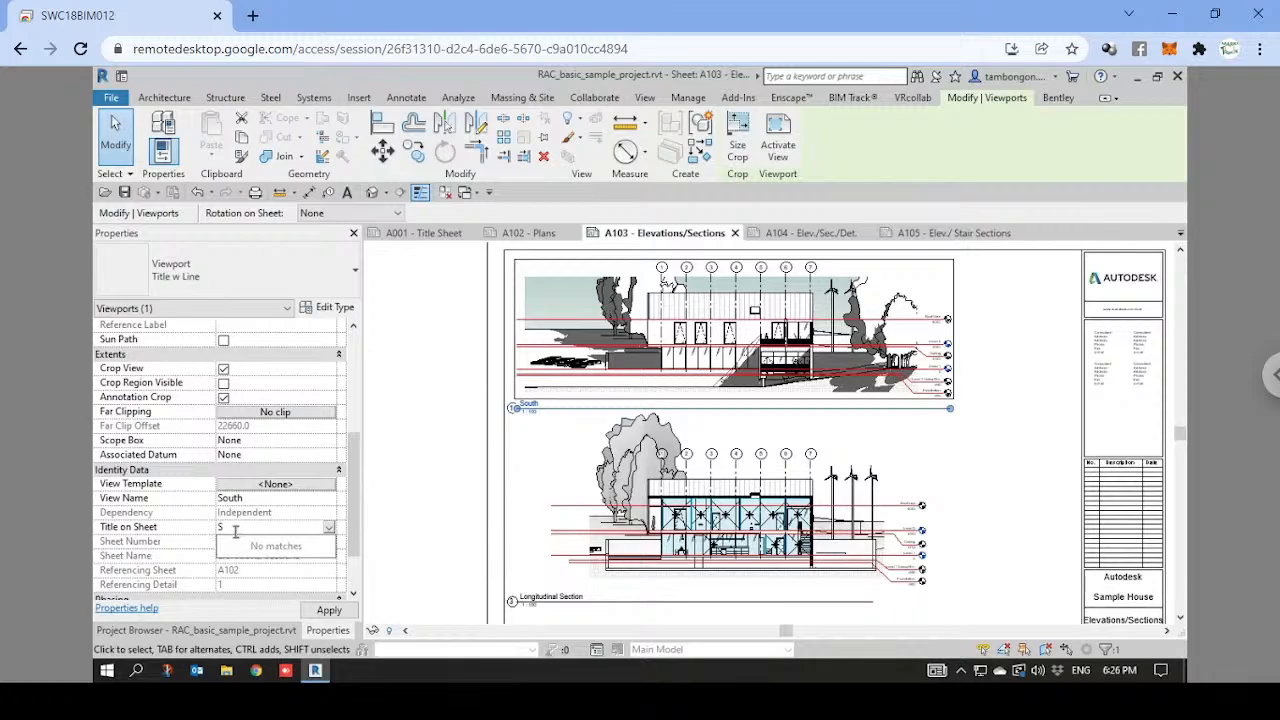
key(BackSpace)
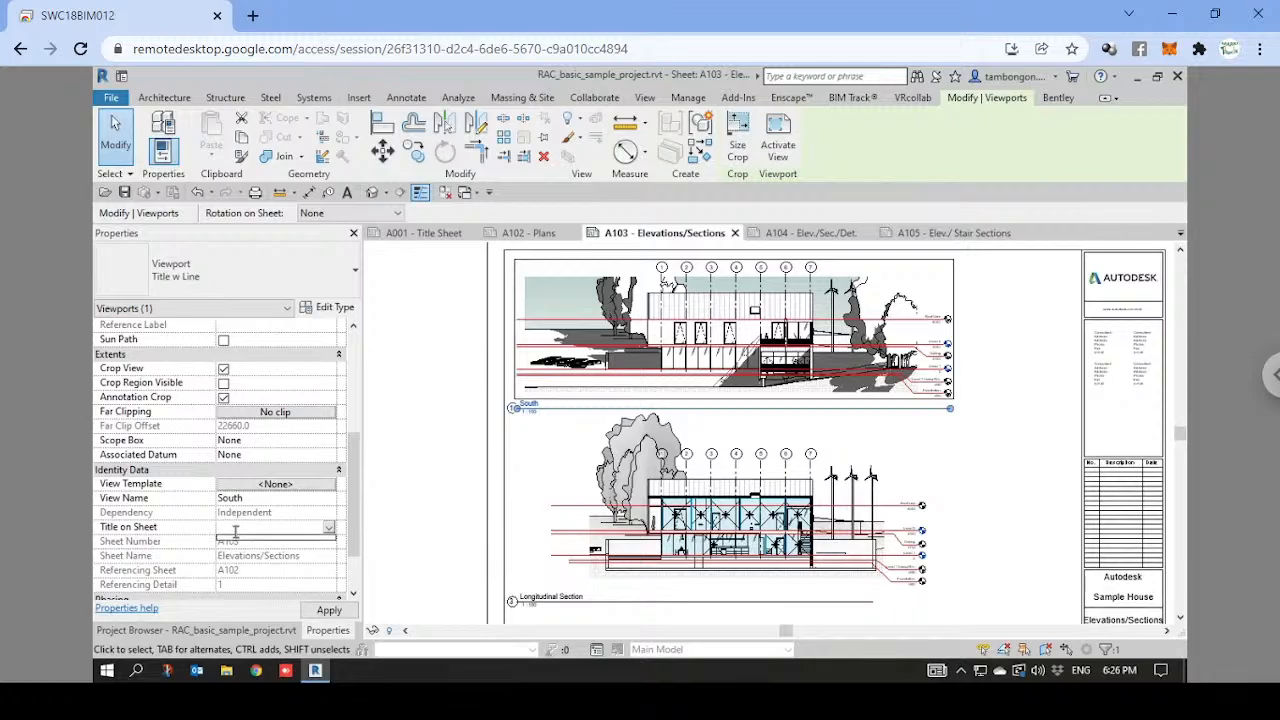
text(REAR ELEVATION)
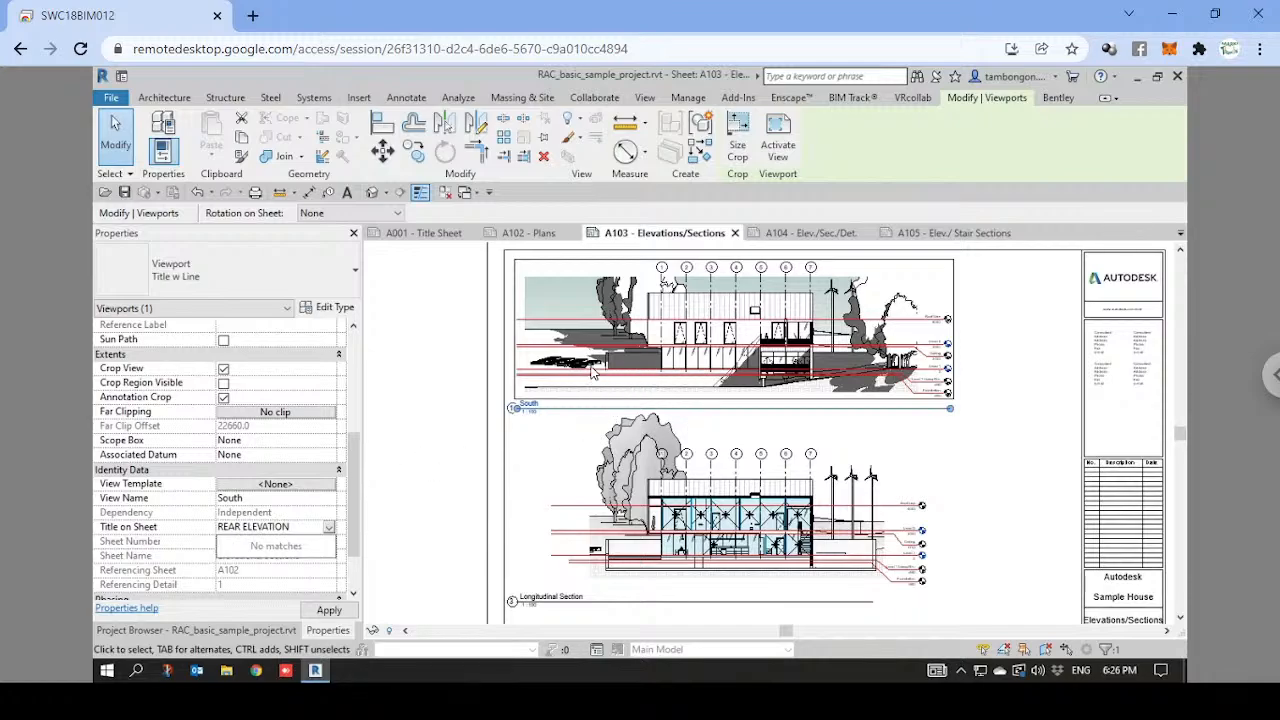
Apply REAR ELEVATION as the South viewport's title on sheet and check the South view's name among the building elevations.
key(Return)
middle_drag(836, 398, 814, 424)
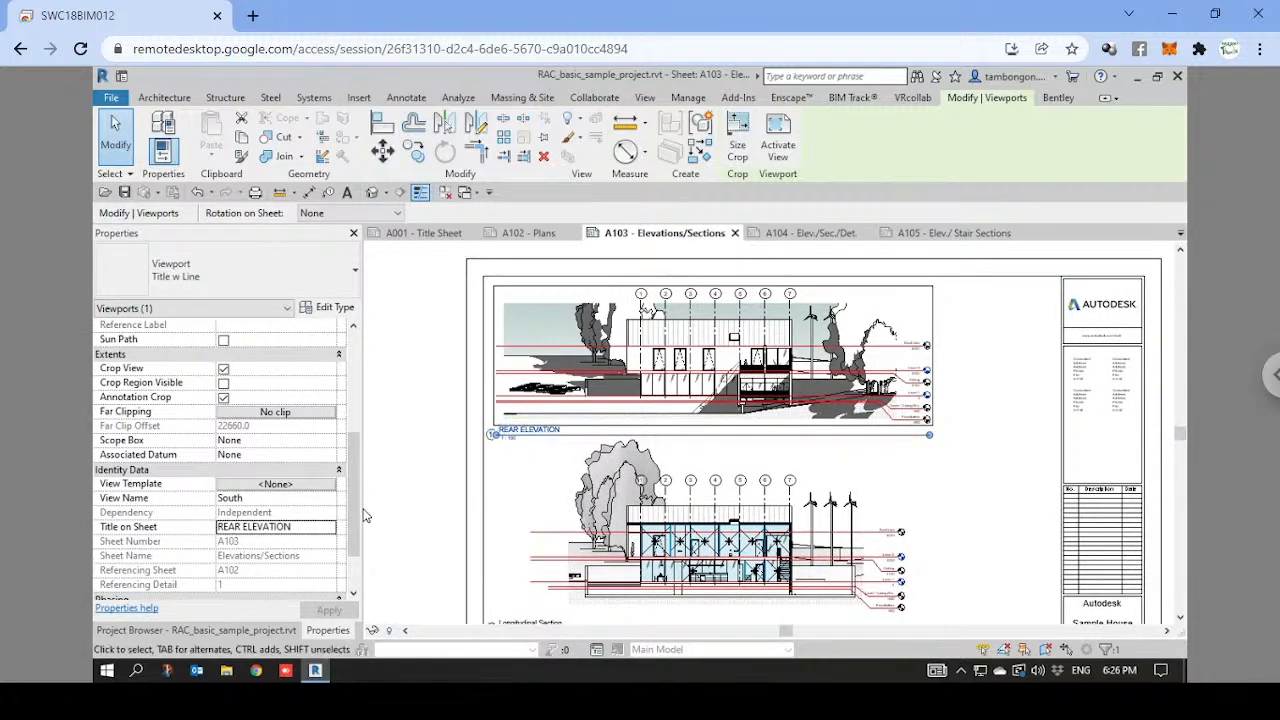
click(196, 630)
scroll(218, 410, up, 1)
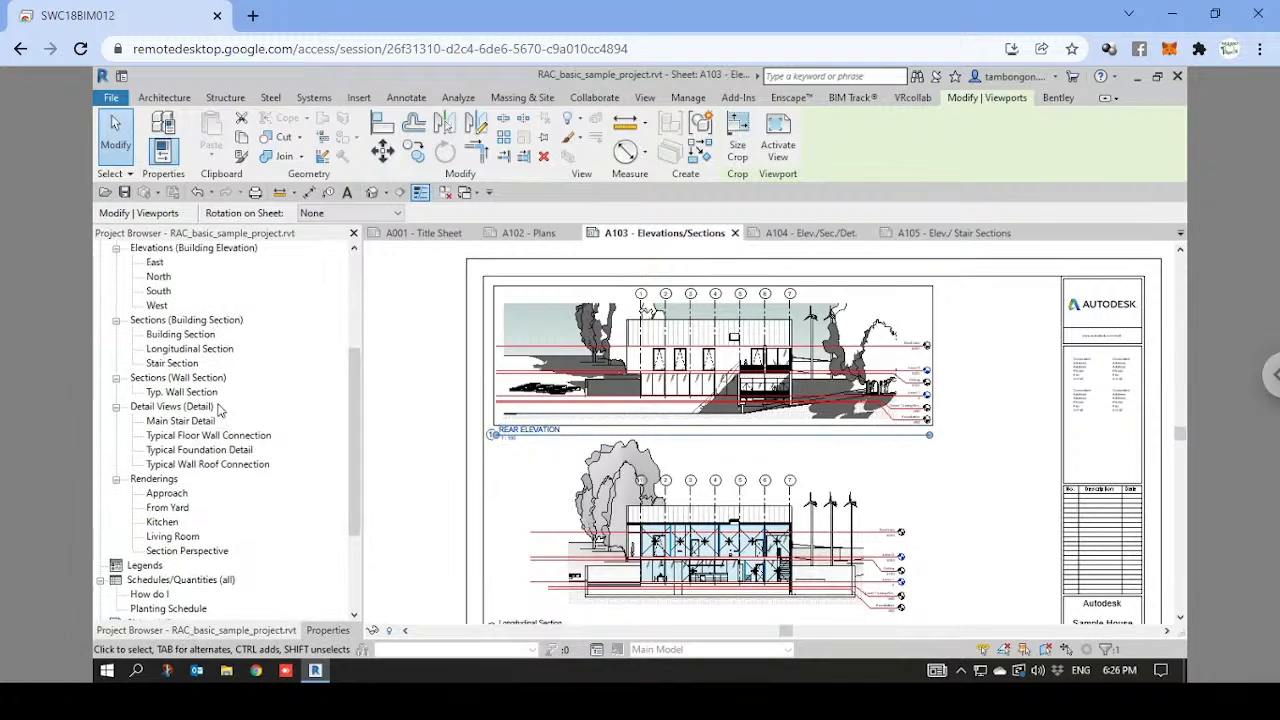
click(158, 292)
scroll(160, 300, up, 1)
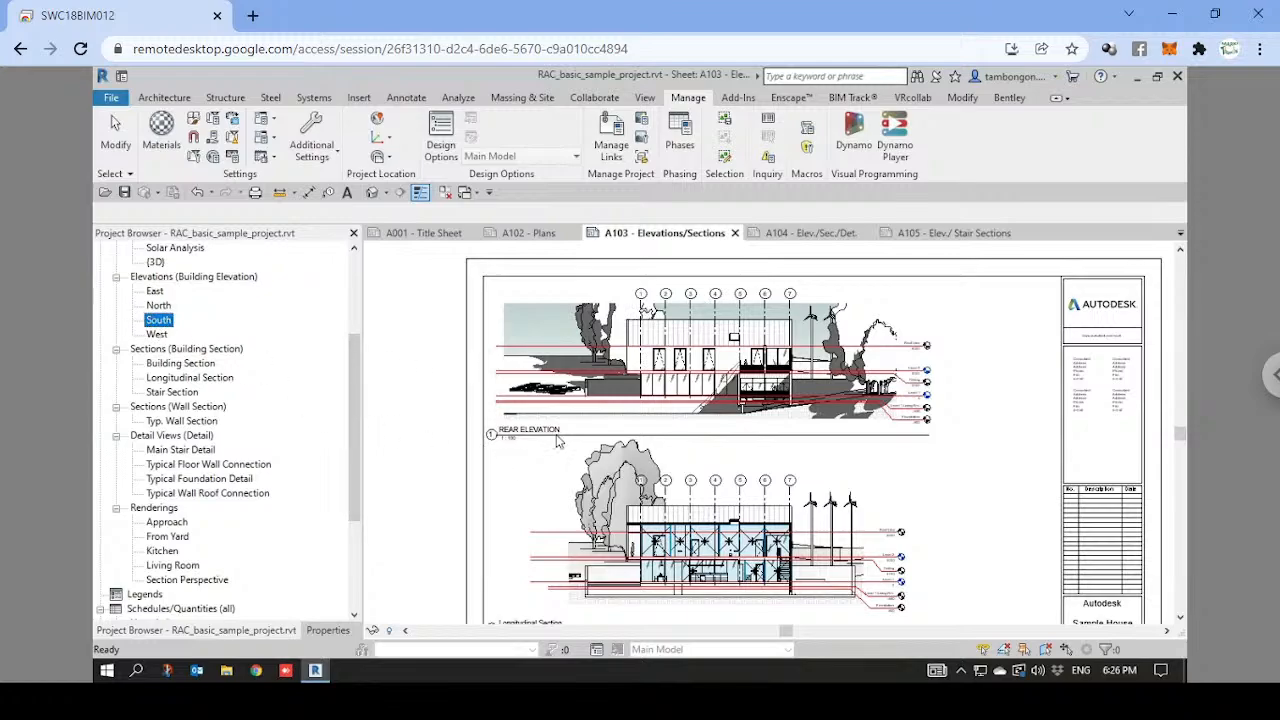
Shorten the South viewport's title line on the sheet so it ends just past the REAR ELEVATION text.
click(605, 387)
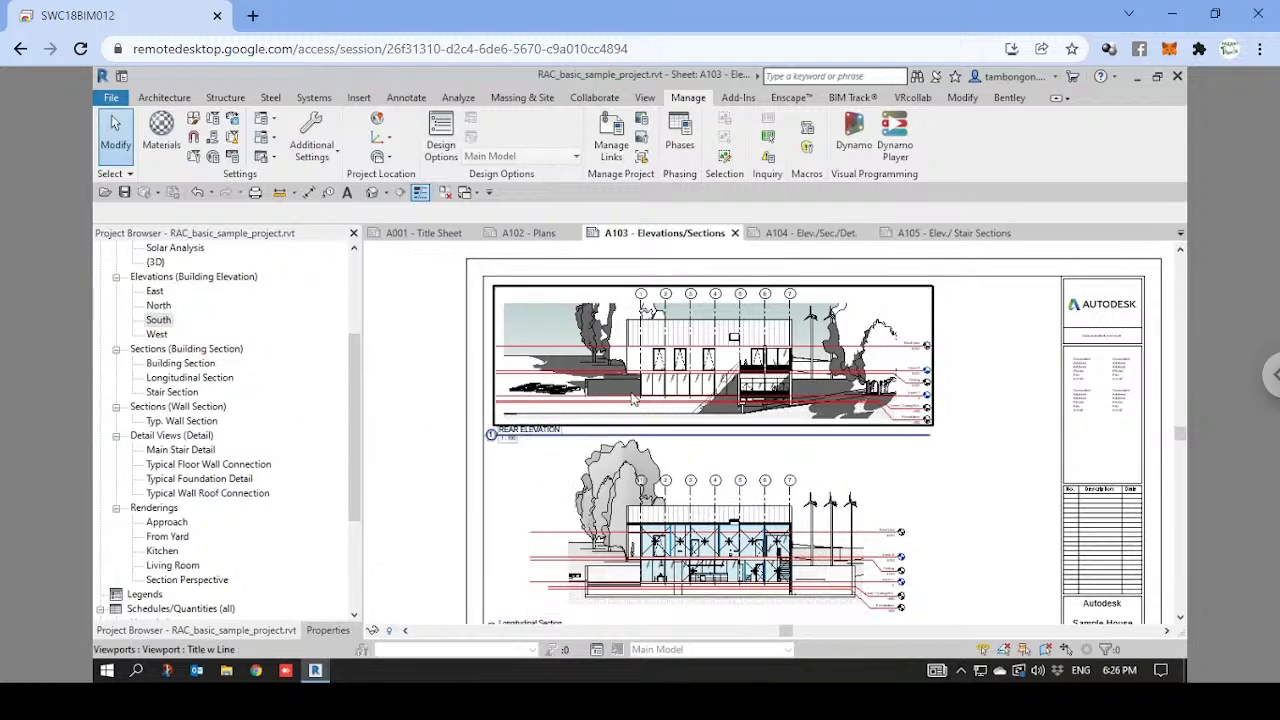
middle_drag(632, 400, 582, 392)
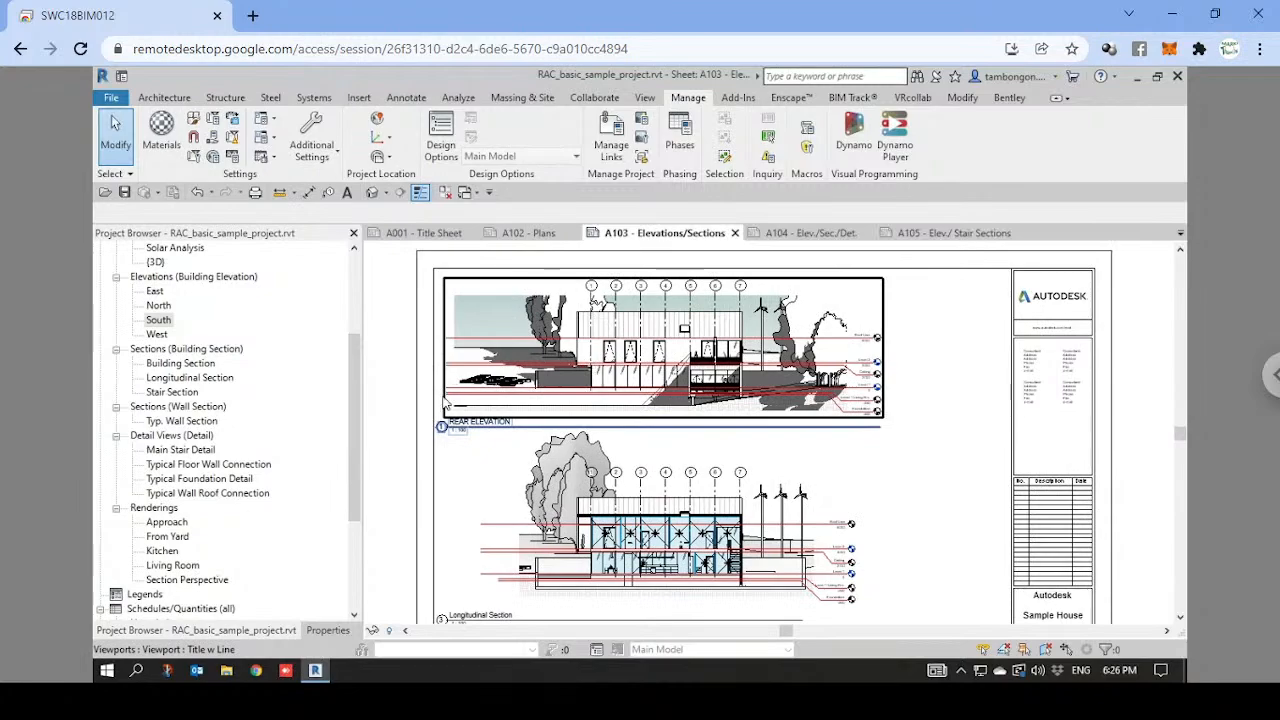
scroll(445, 402, up, 2)
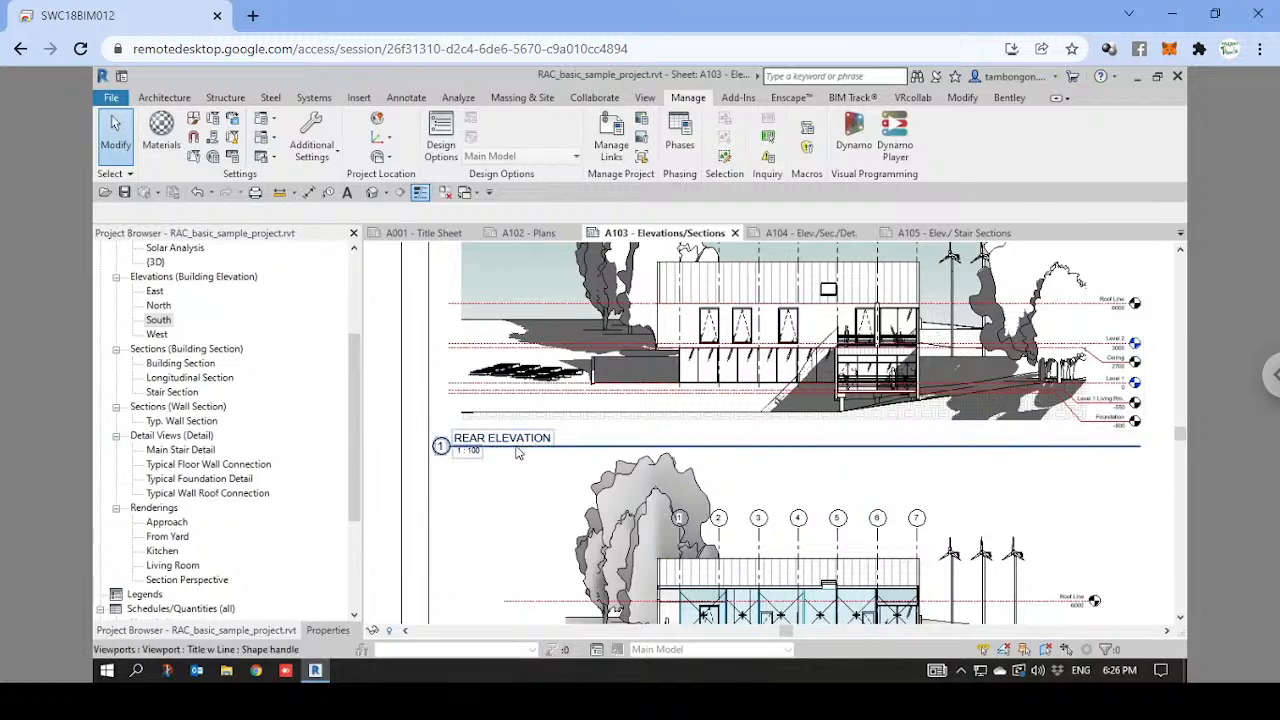
middle_drag(670, 430, 634, 430)
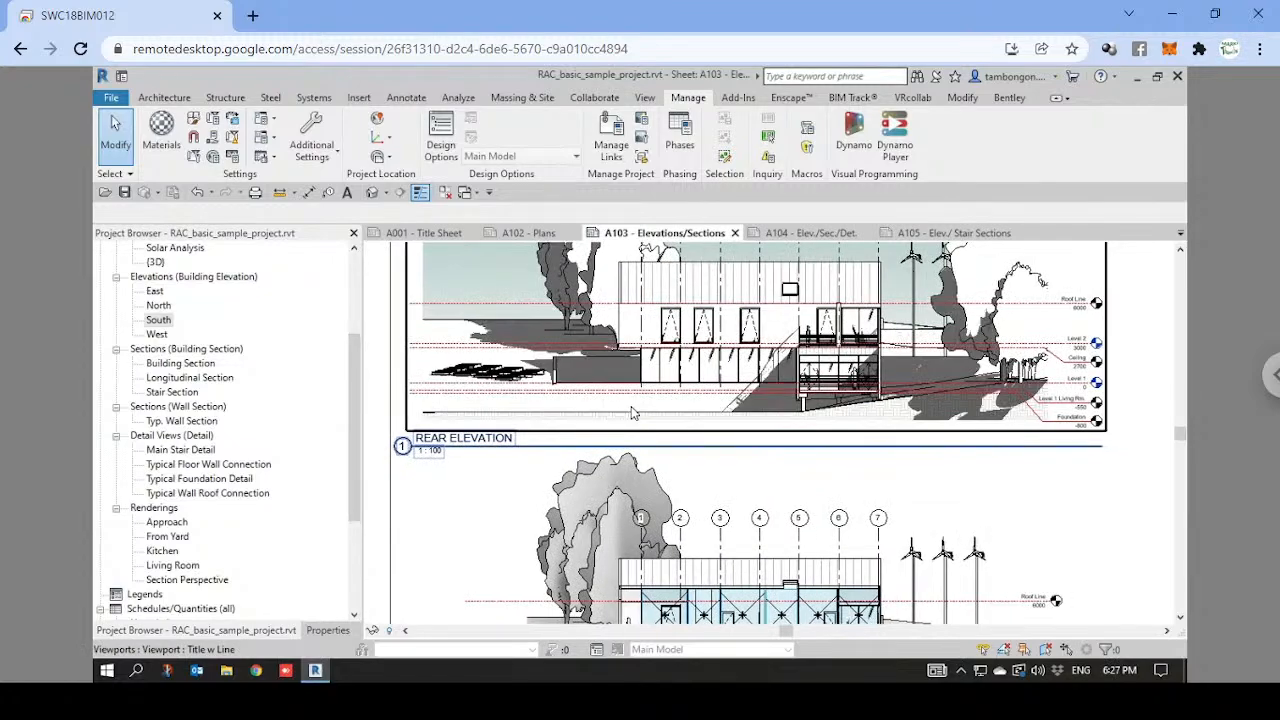
scroll(633, 413, down, 1)
click(703, 330)
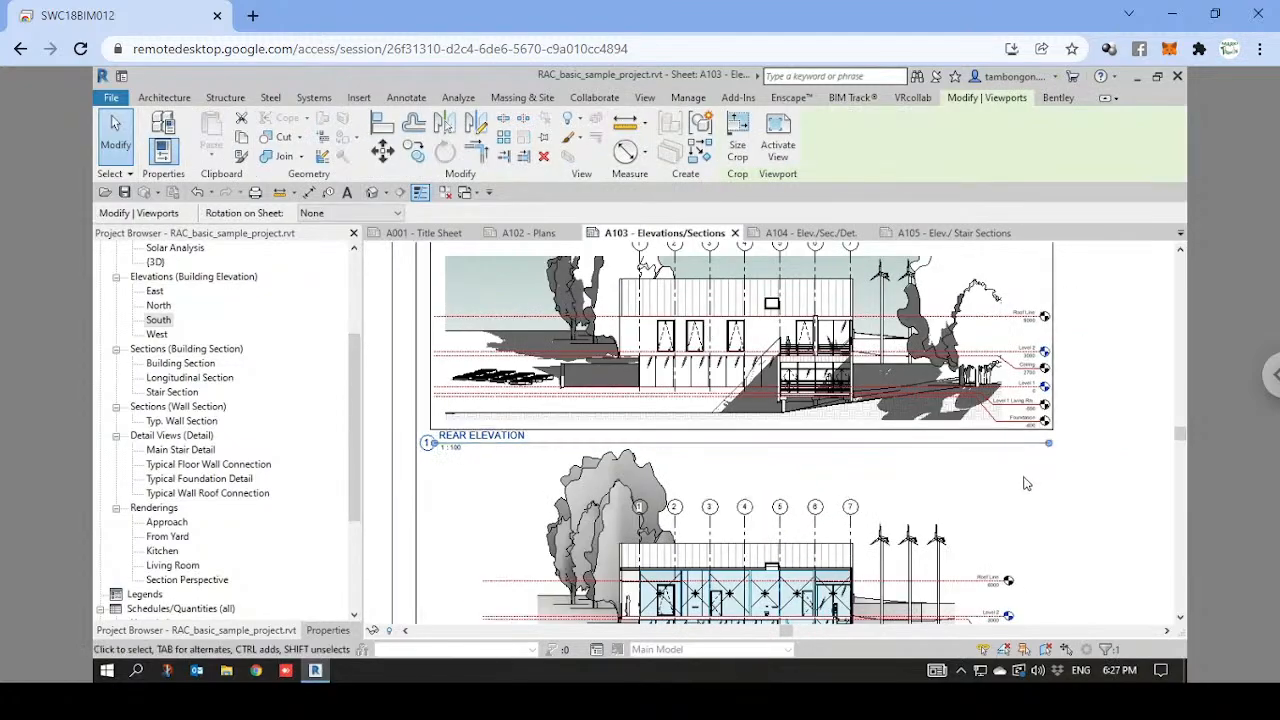
drag(1051, 451, 531, 453)
key(ctrl)
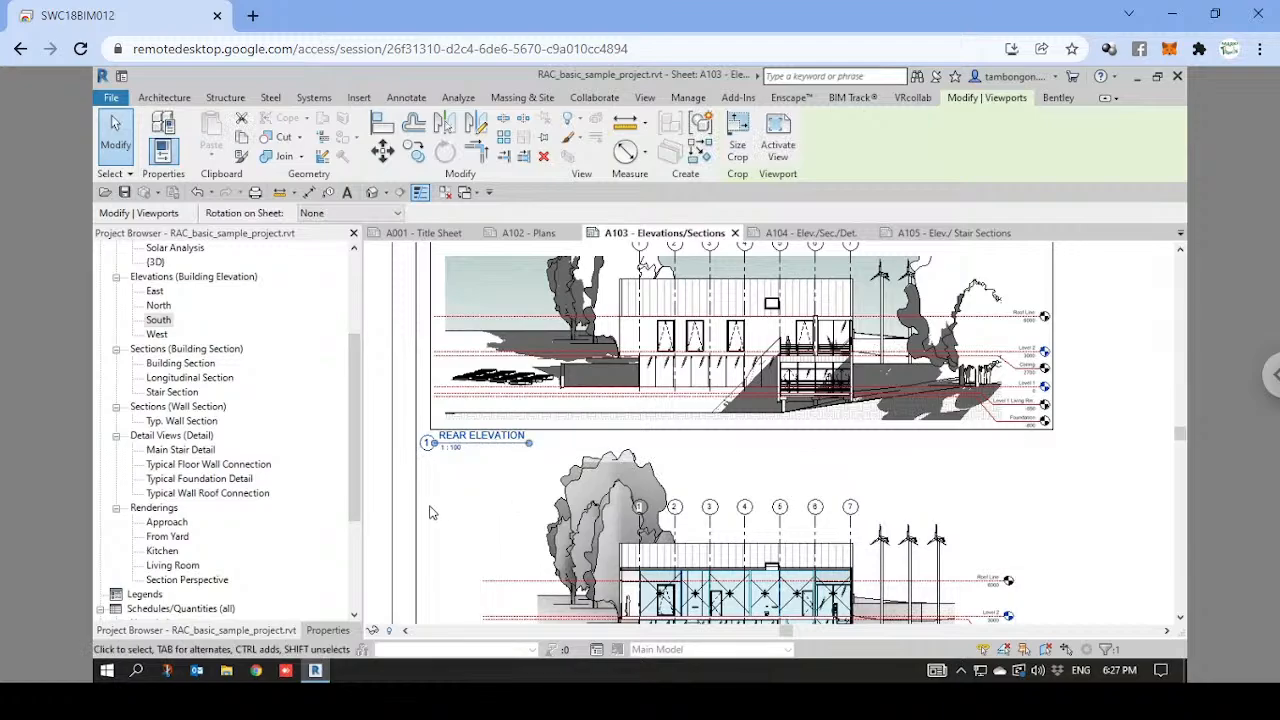
click(430, 512)
Extend the free end of the South viewport's title line slightly beyond the REAR ELEVATION text.
middle_drag(488, 456, 560, 448)
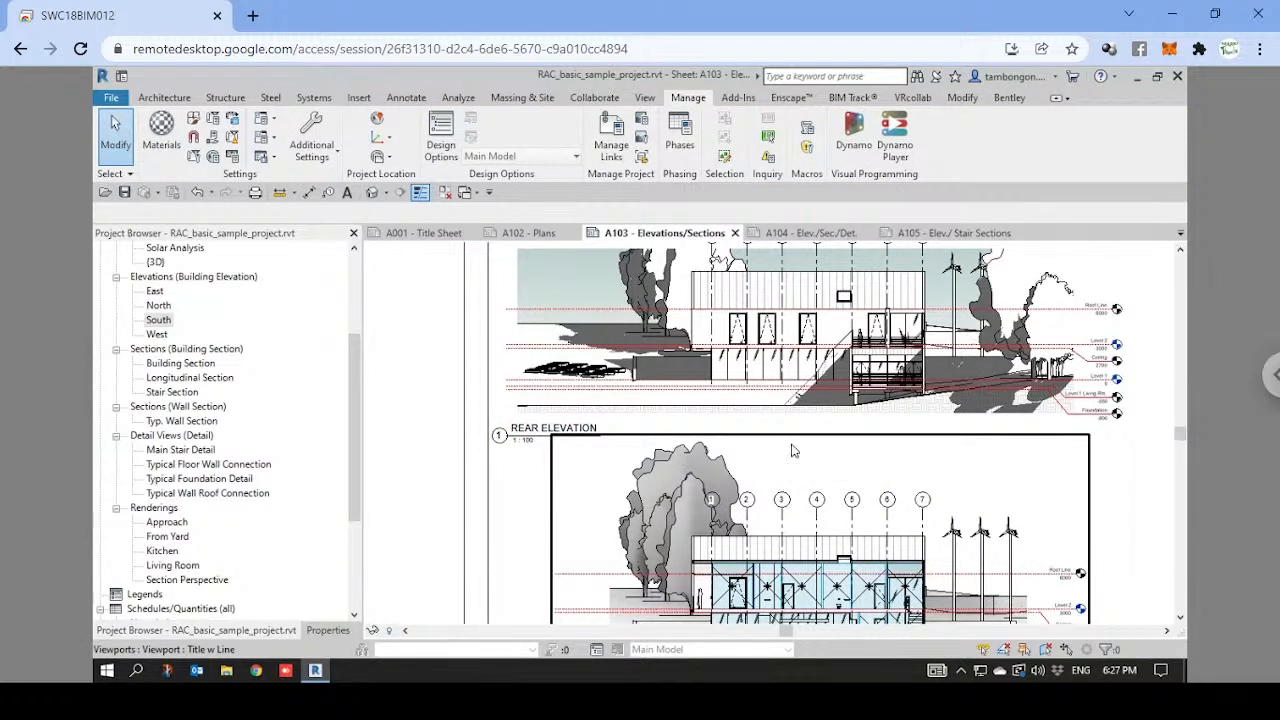
scroll(805, 445, down, 1)
middle_drag(983, 456, 904, 455)
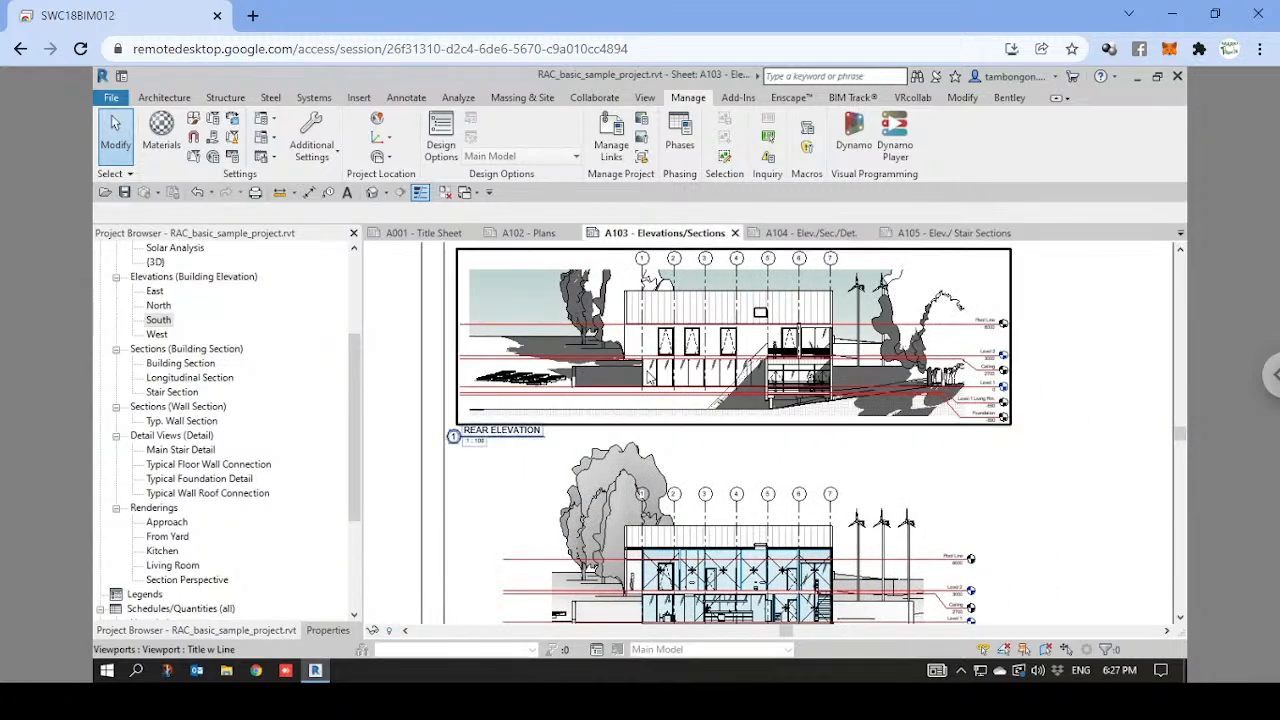
scroll(808, 388, down, 1)
scroll(808, 388, down, 1)
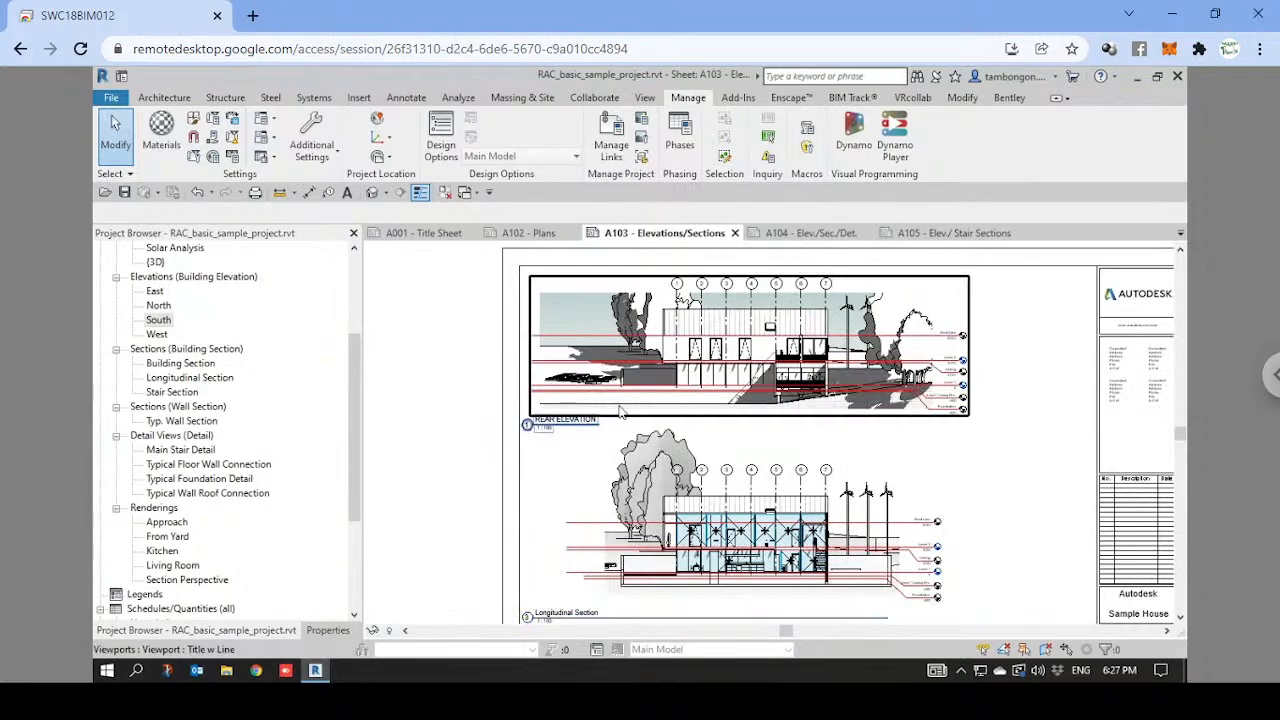
middle_drag(690, 391, 627, 386)
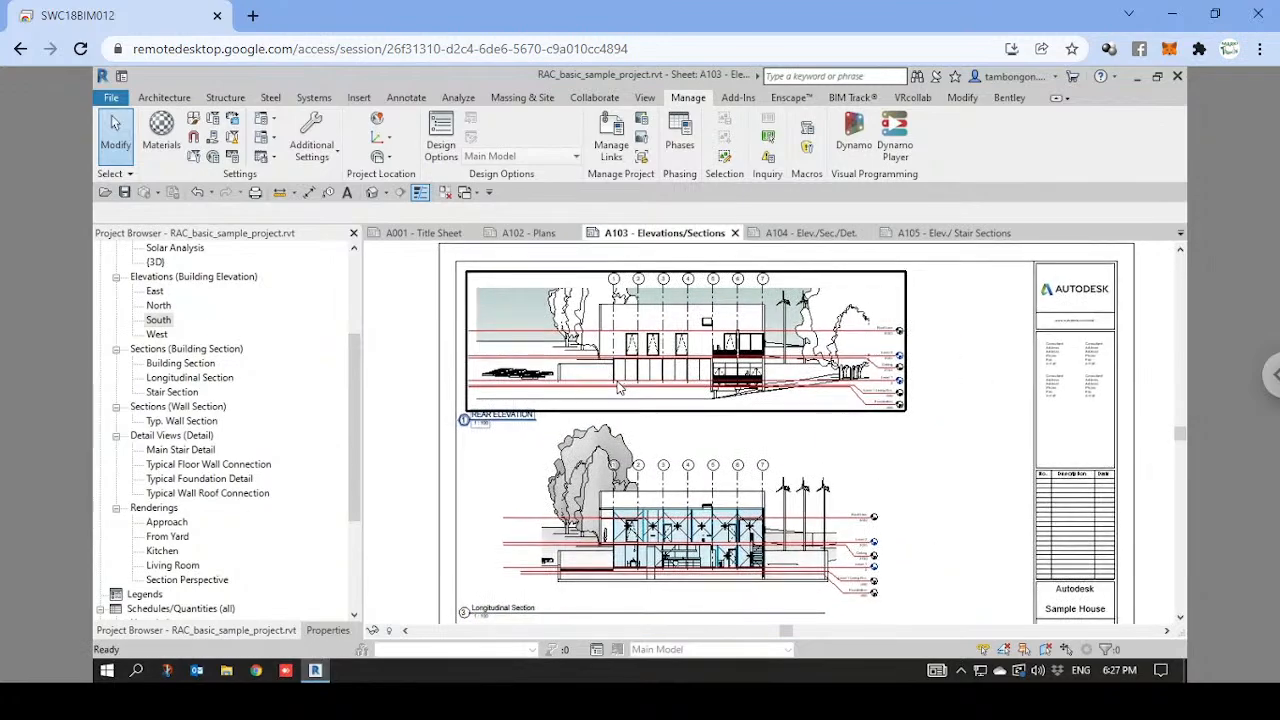
click(538, 382)
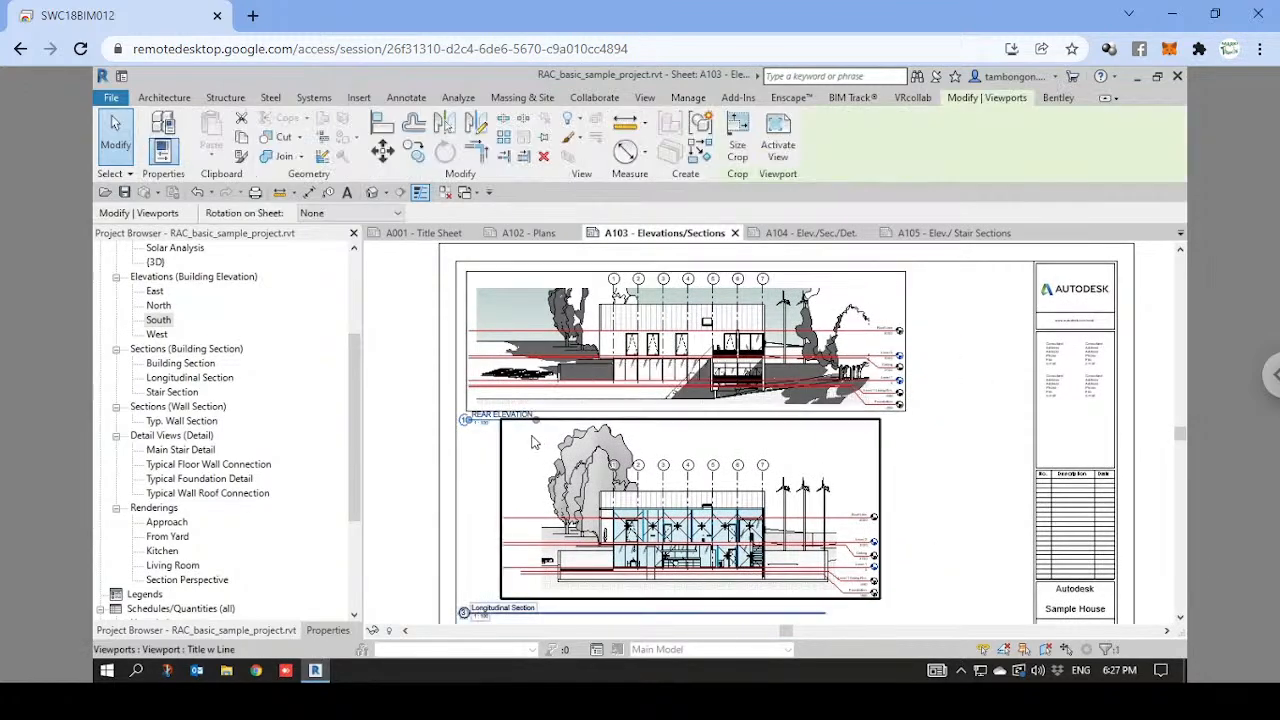
mouse_move(538, 428)
mouse_down()
mouse_move(612, 430)
mouse_move(545, 432)
mouse_up()
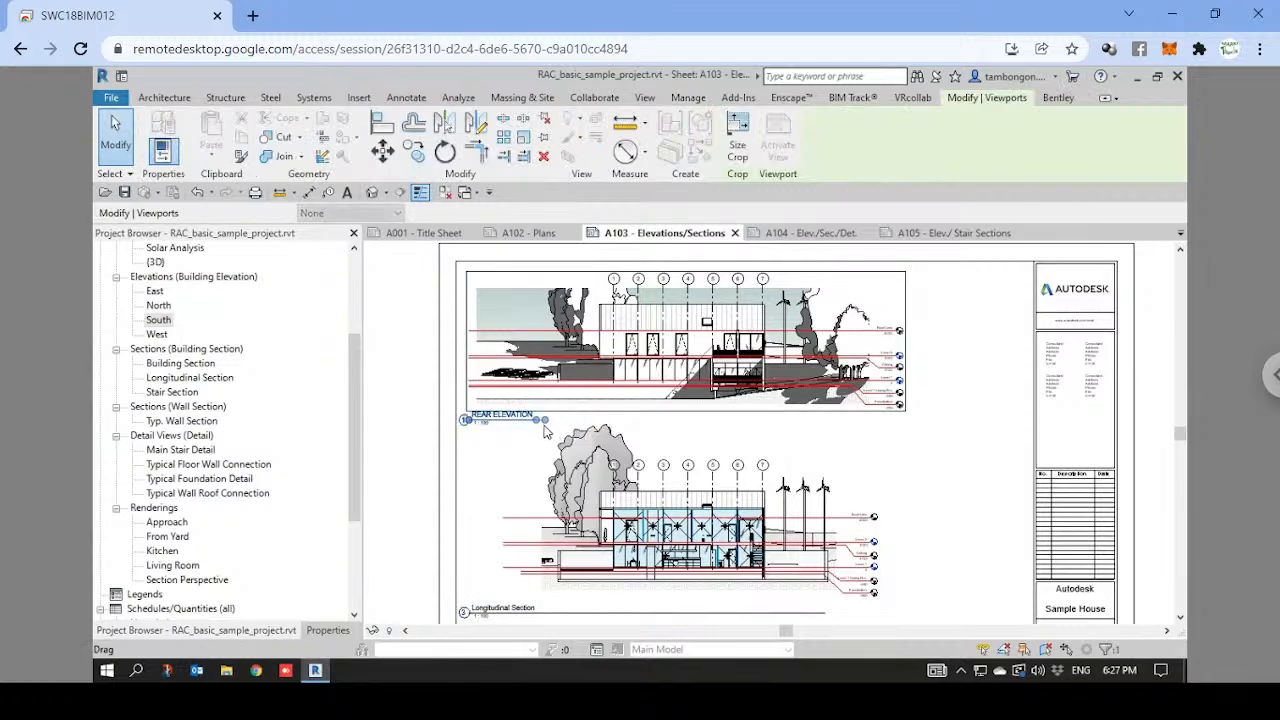
Change the South viewport's title on the sheet to REAR ELEVATION (SOUTH).
click(326, 630)
scroll(290, 563, down, 4)
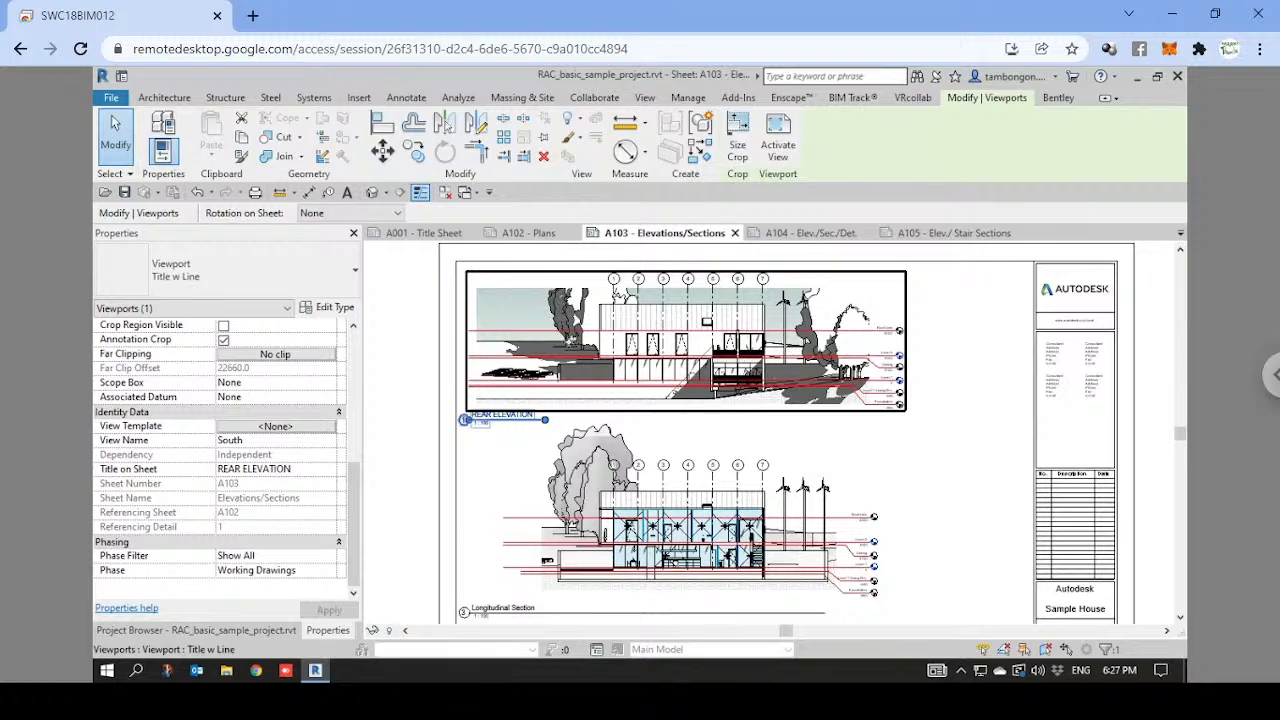
click(509, 418)
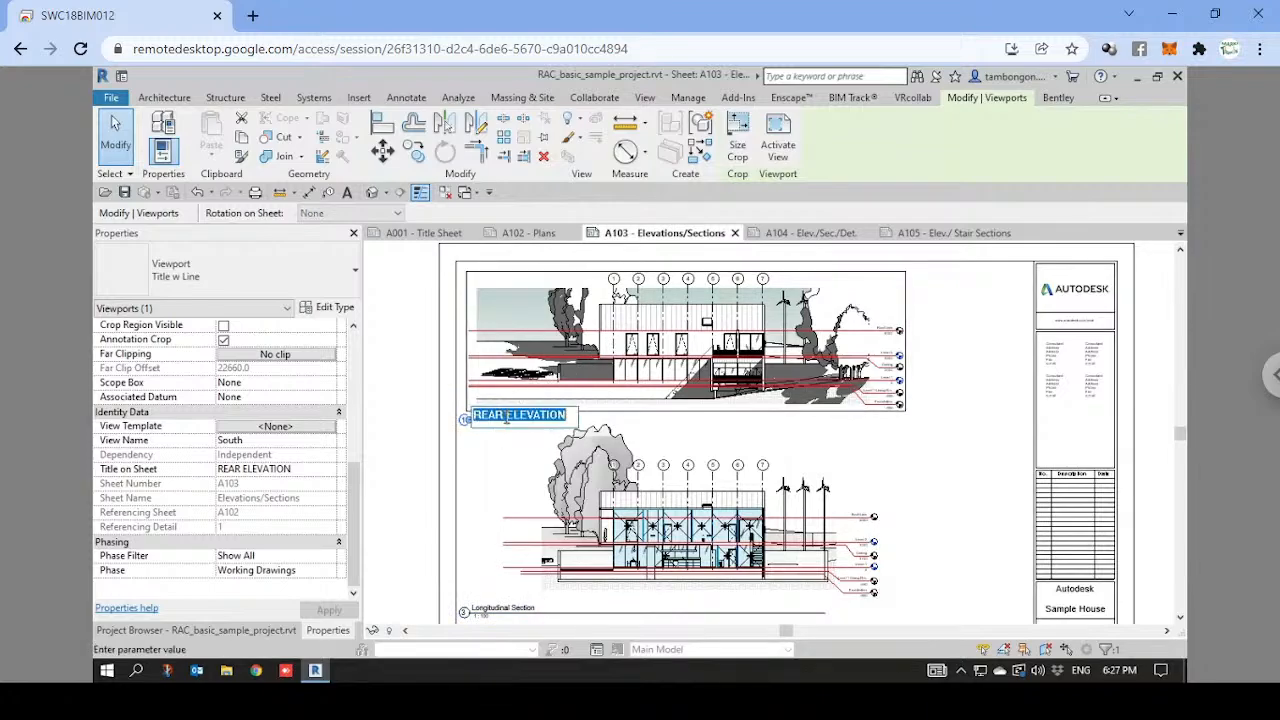
scroll(479, 425, up, 2)
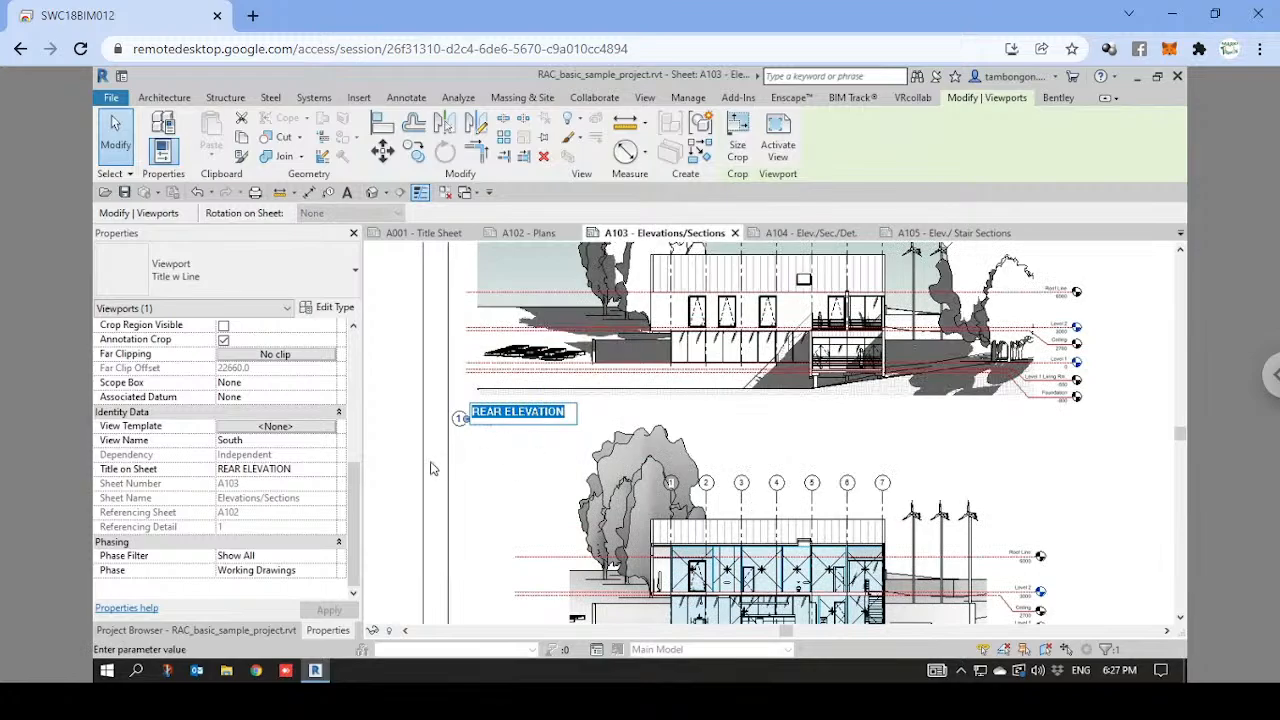
click(470, 458)
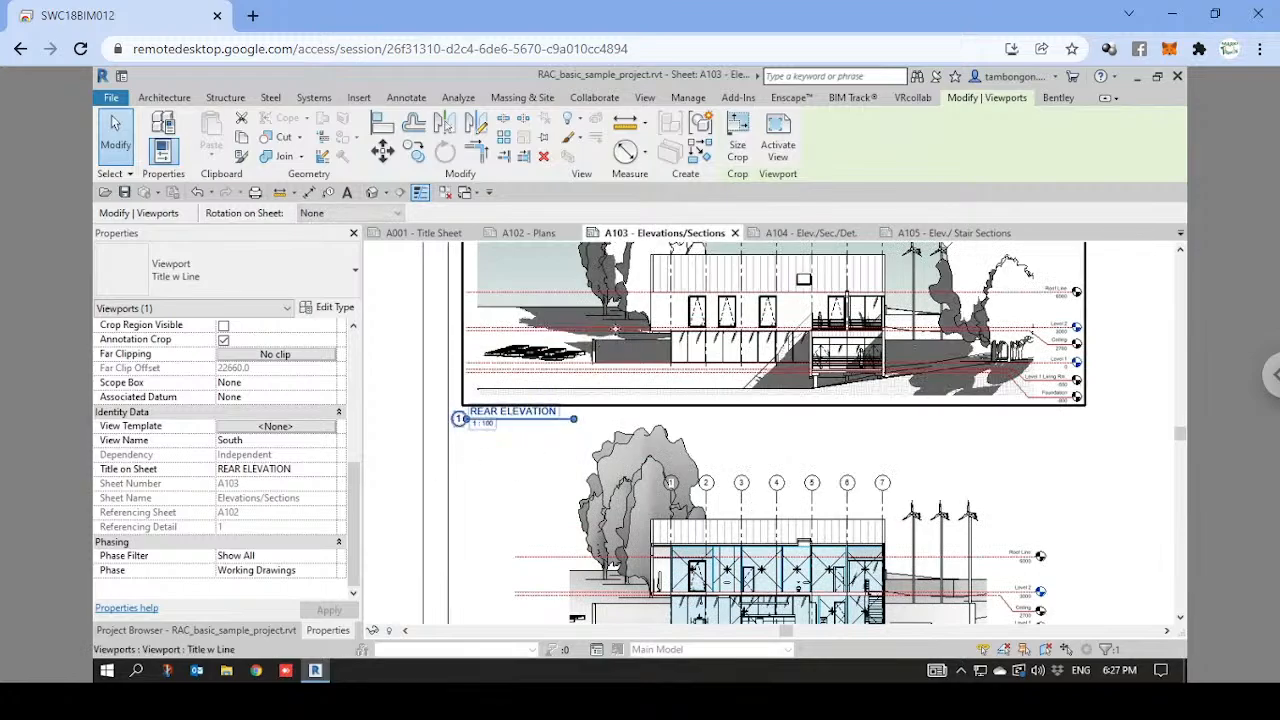
click(515, 414)
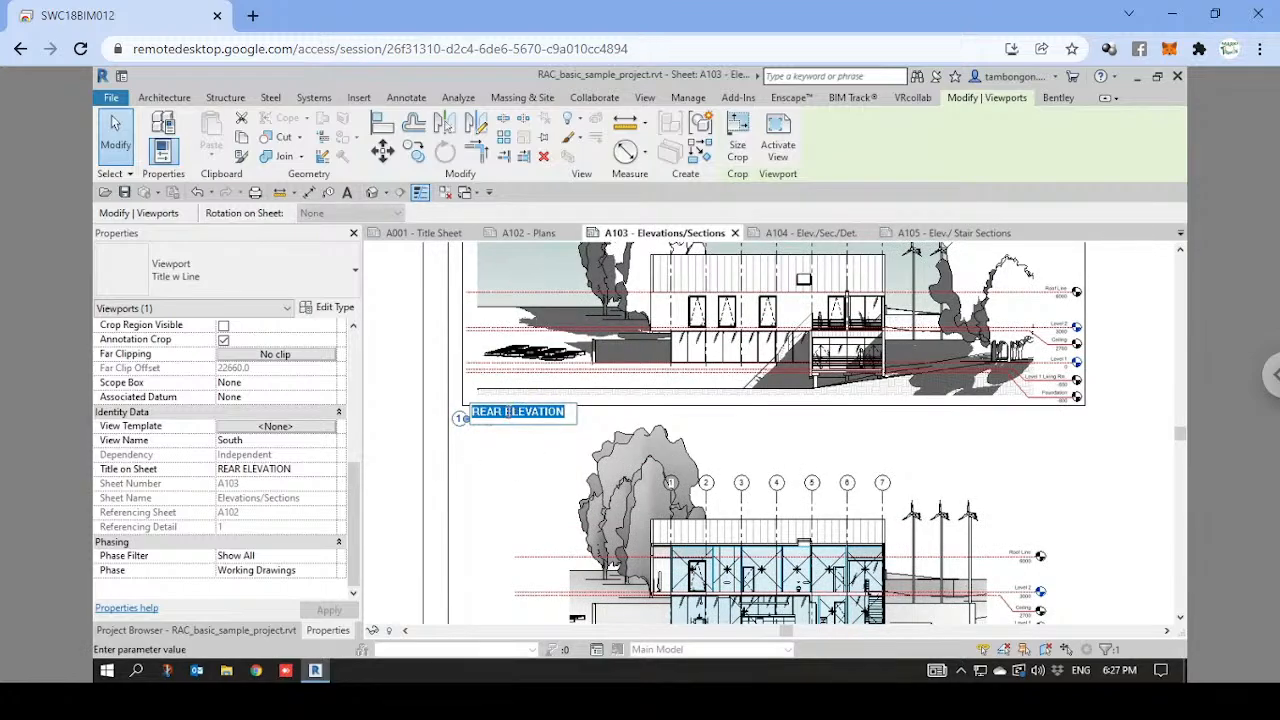
click(571, 411)
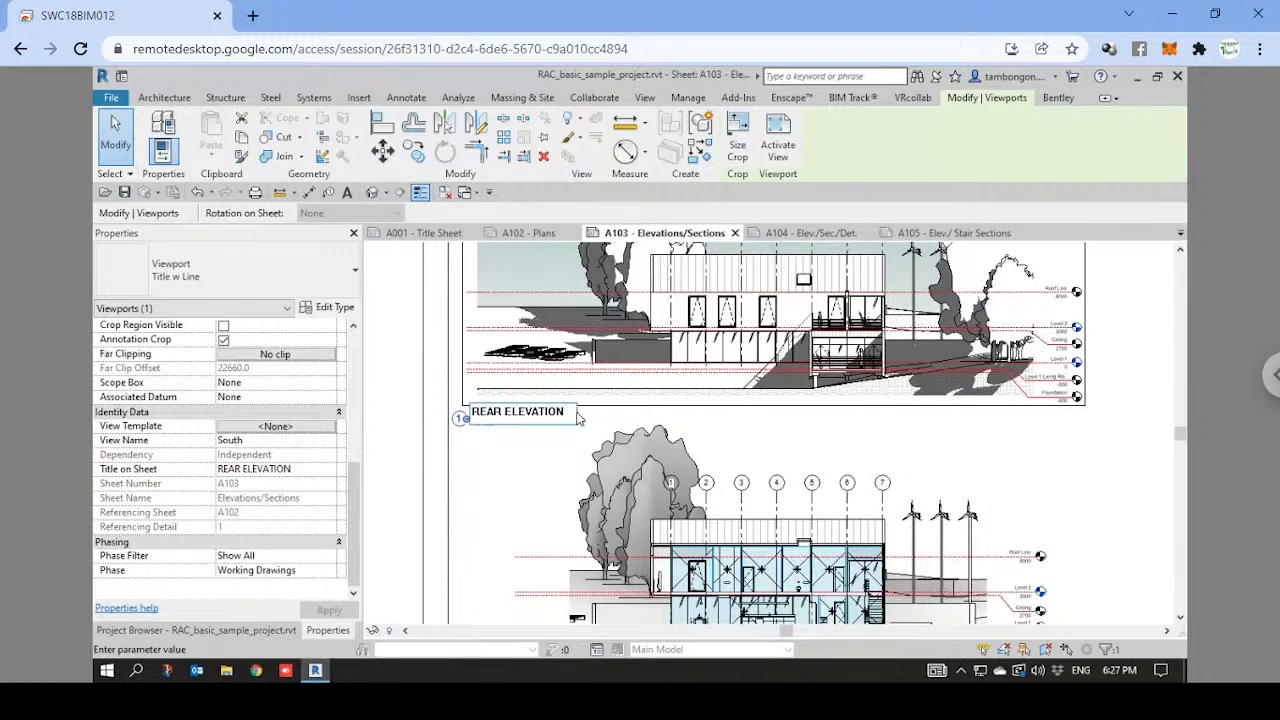
text(UTH)
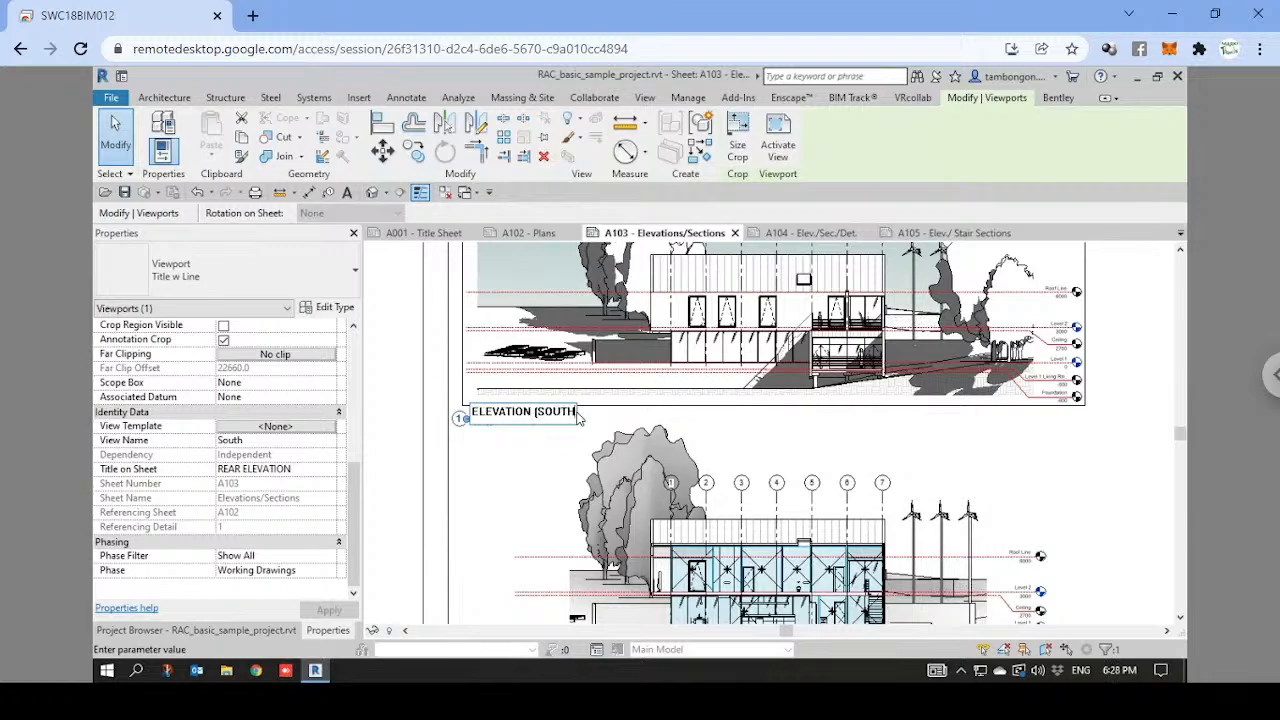
text())
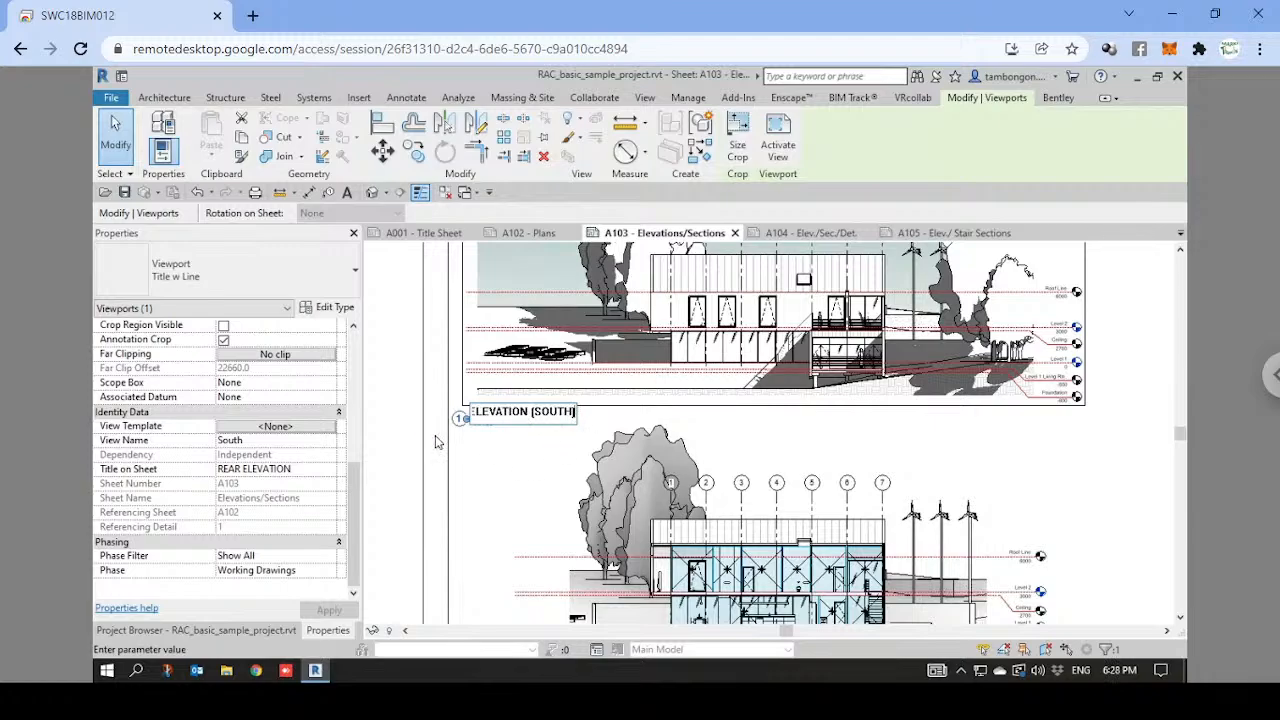
key(Return)
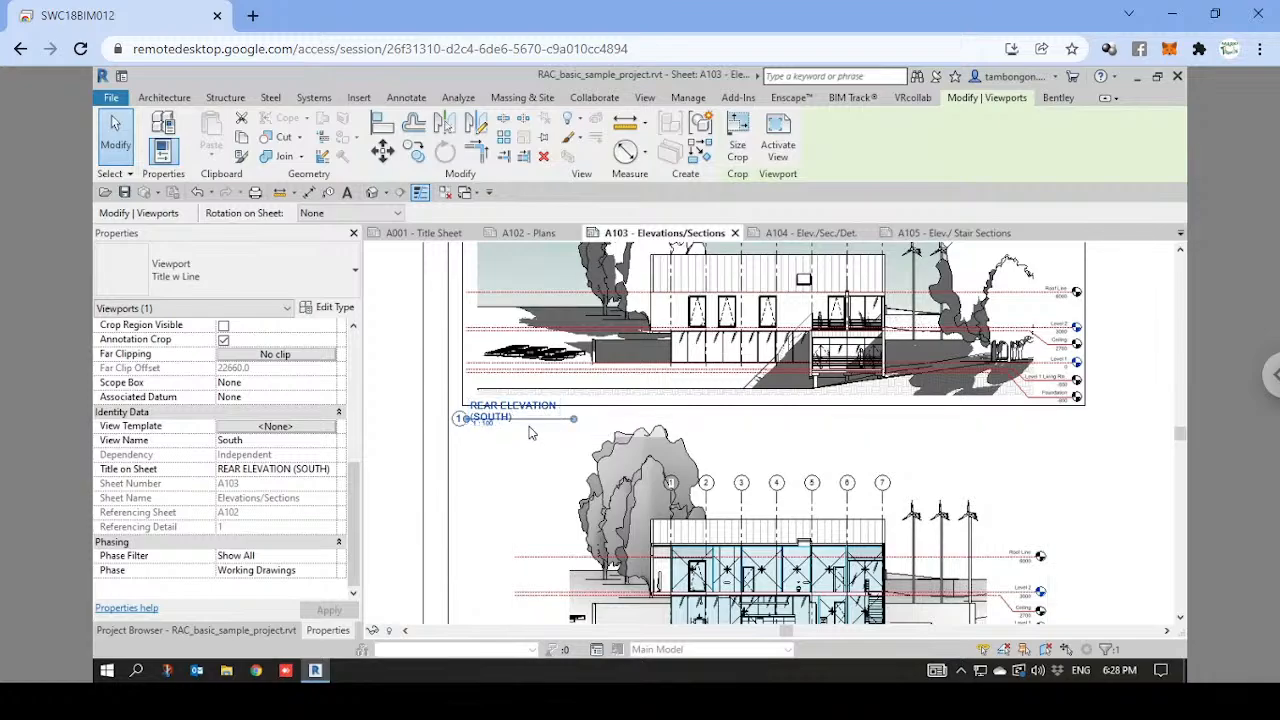
Examine how the REAR ELEVATION (SOUTH) title, its line, scale and detail number fit together on sheet A103.
scroll(573, 418, down, 1)
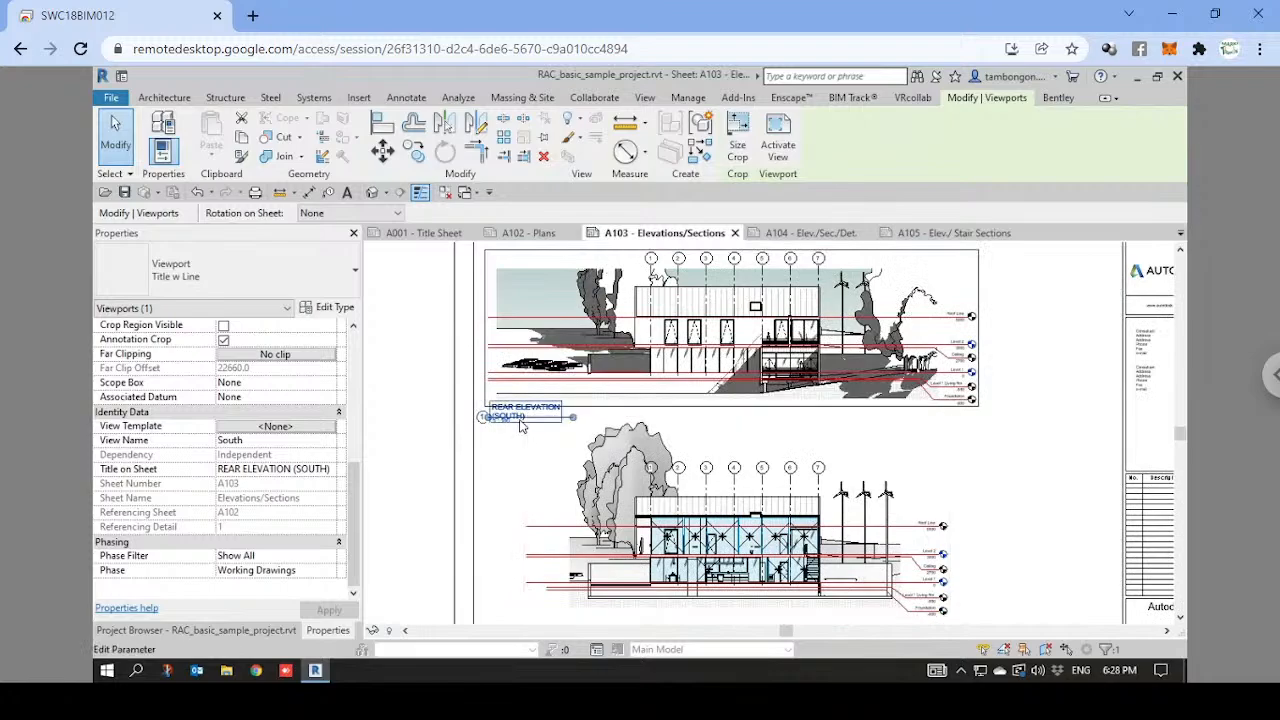
scroll(521, 428, up, 2)
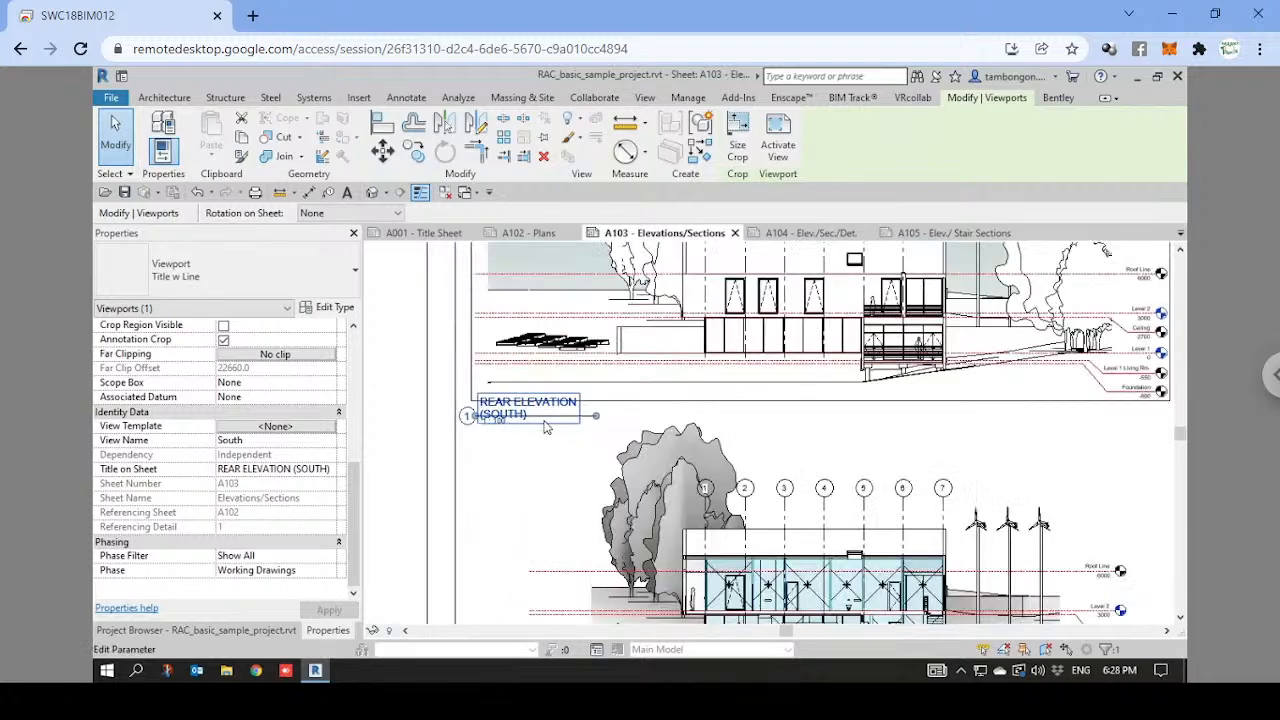
click(420, 402)
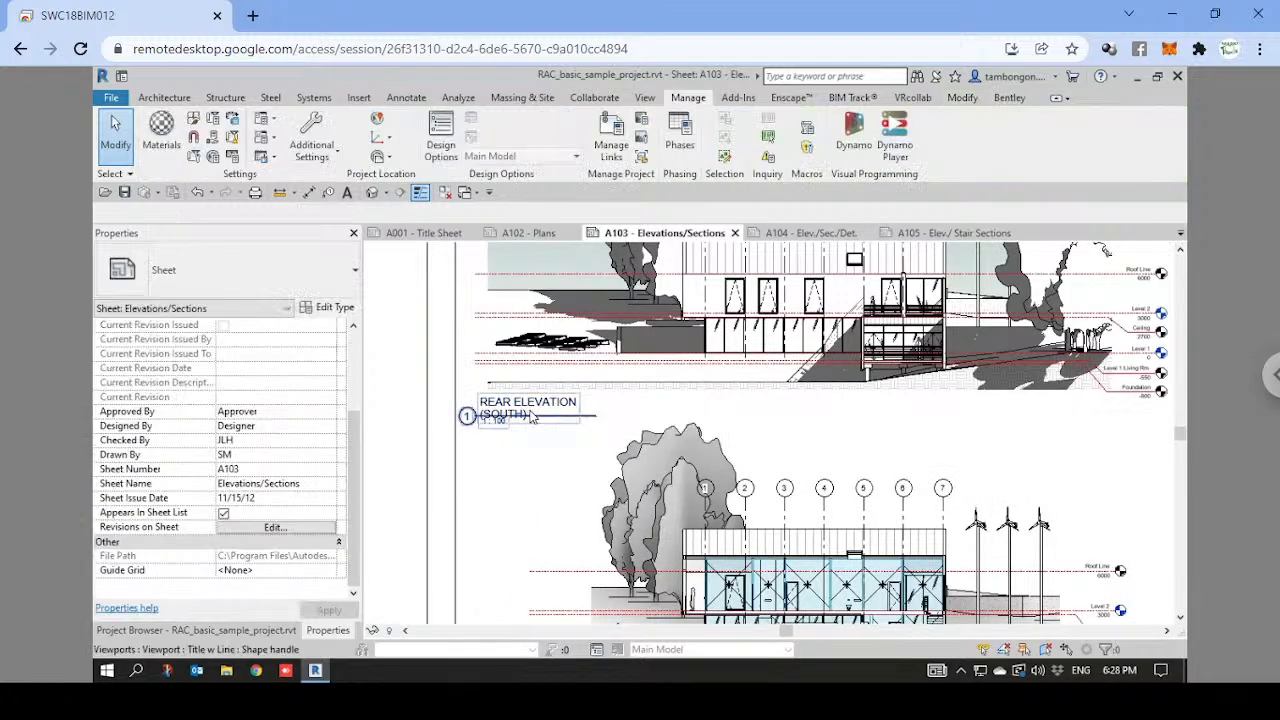
scroll(530, 415, down, 3)
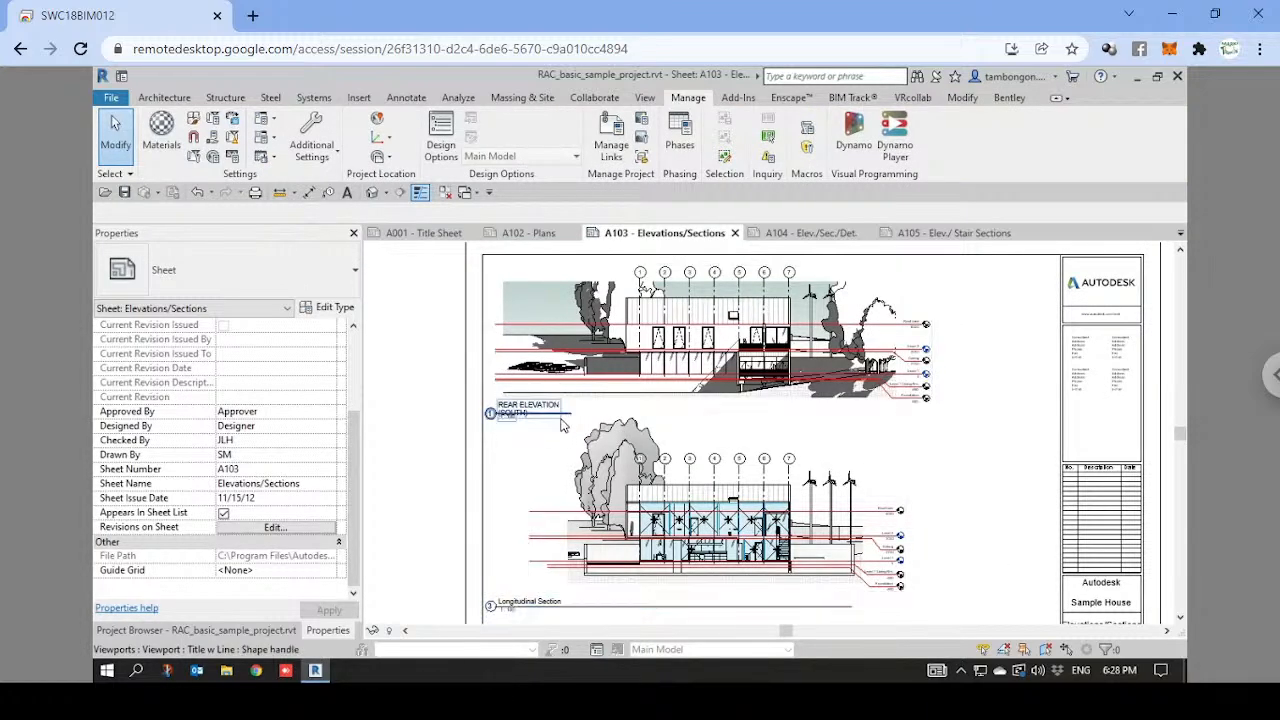
scroll(556, 410, up, 2)
click(520, 410)
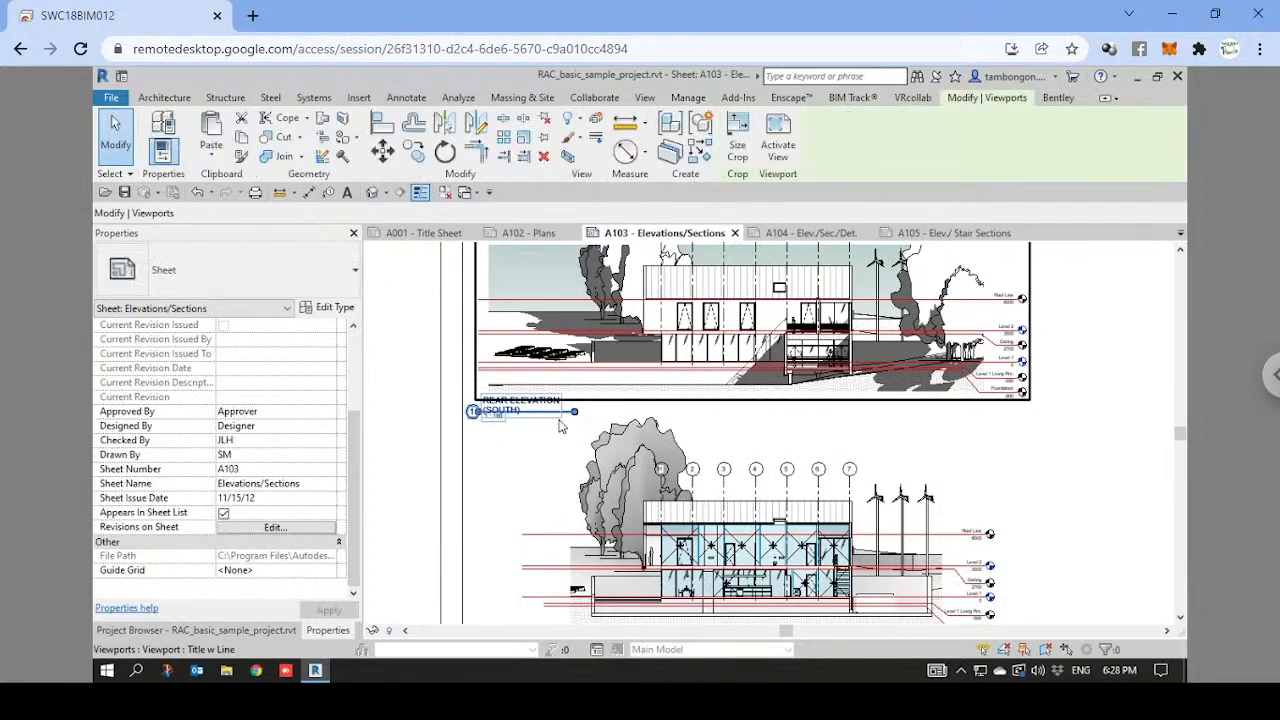
click(403, 426)
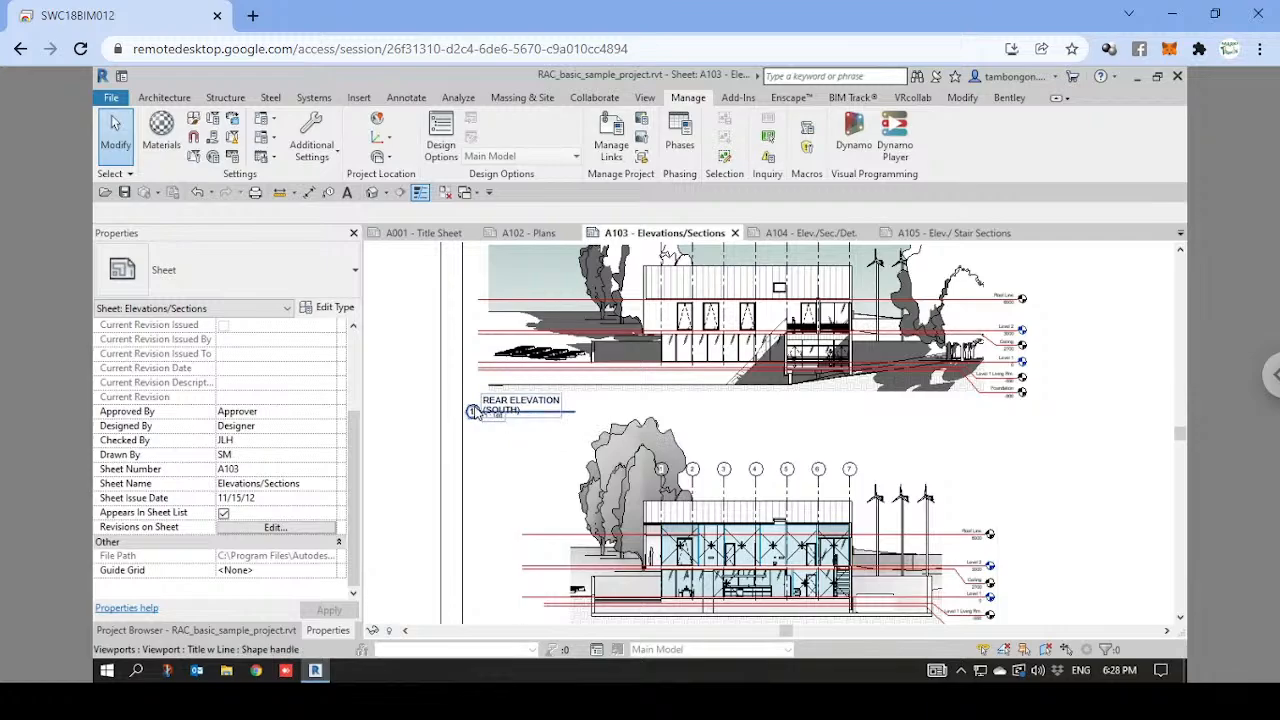
scroll(476, 412, down, 2)
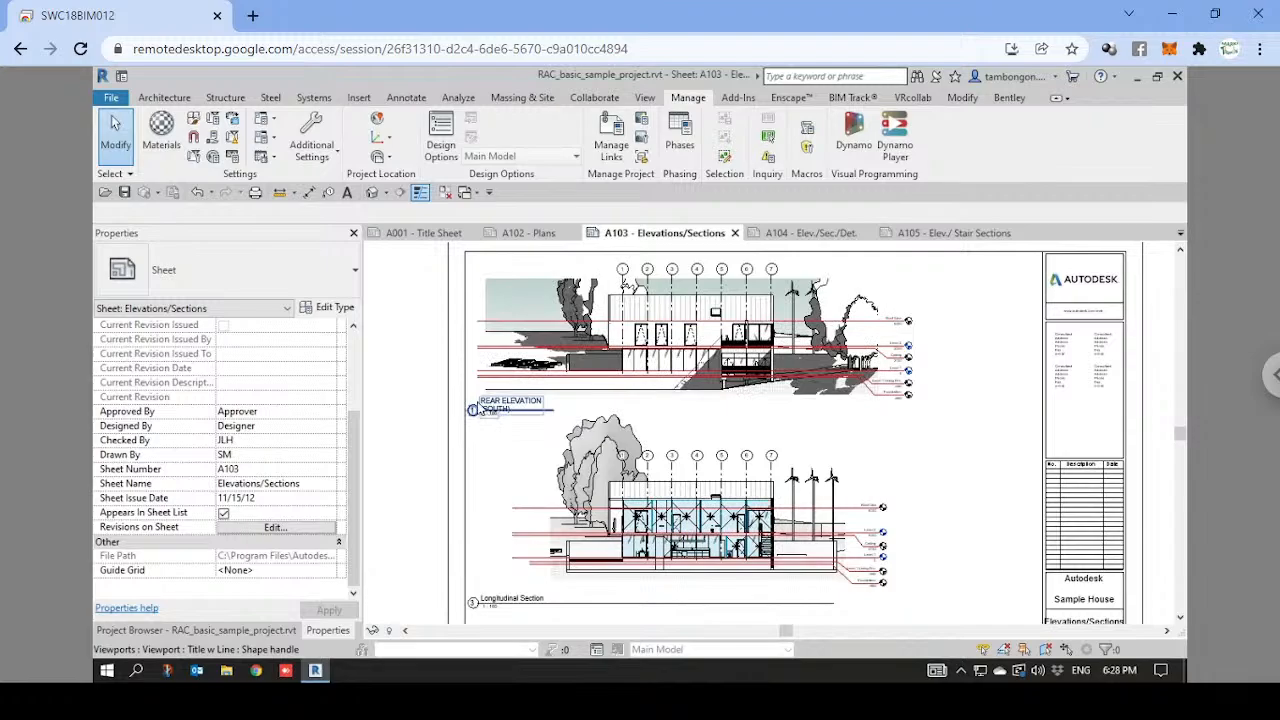
scroll(416, 388, up, 2)
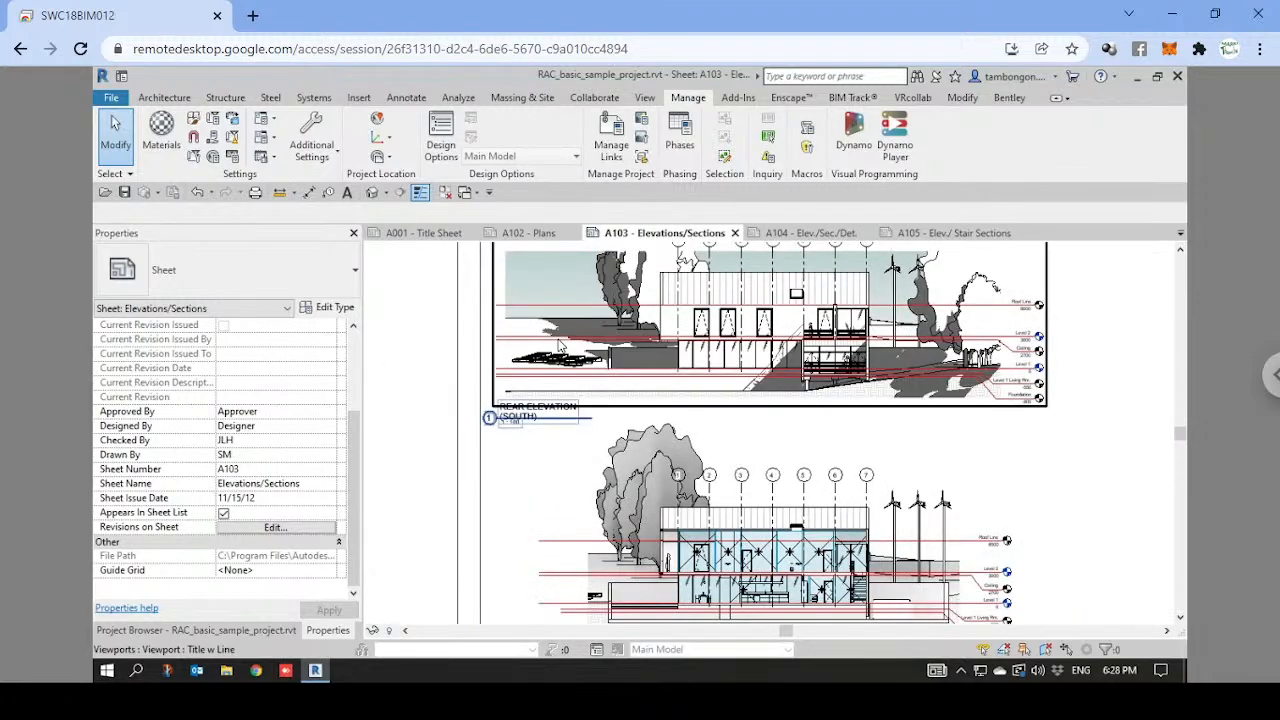
Check the type properties of the South elevation viewport for the title family that it uses.
middle_drag(552, 386, 562, 409)
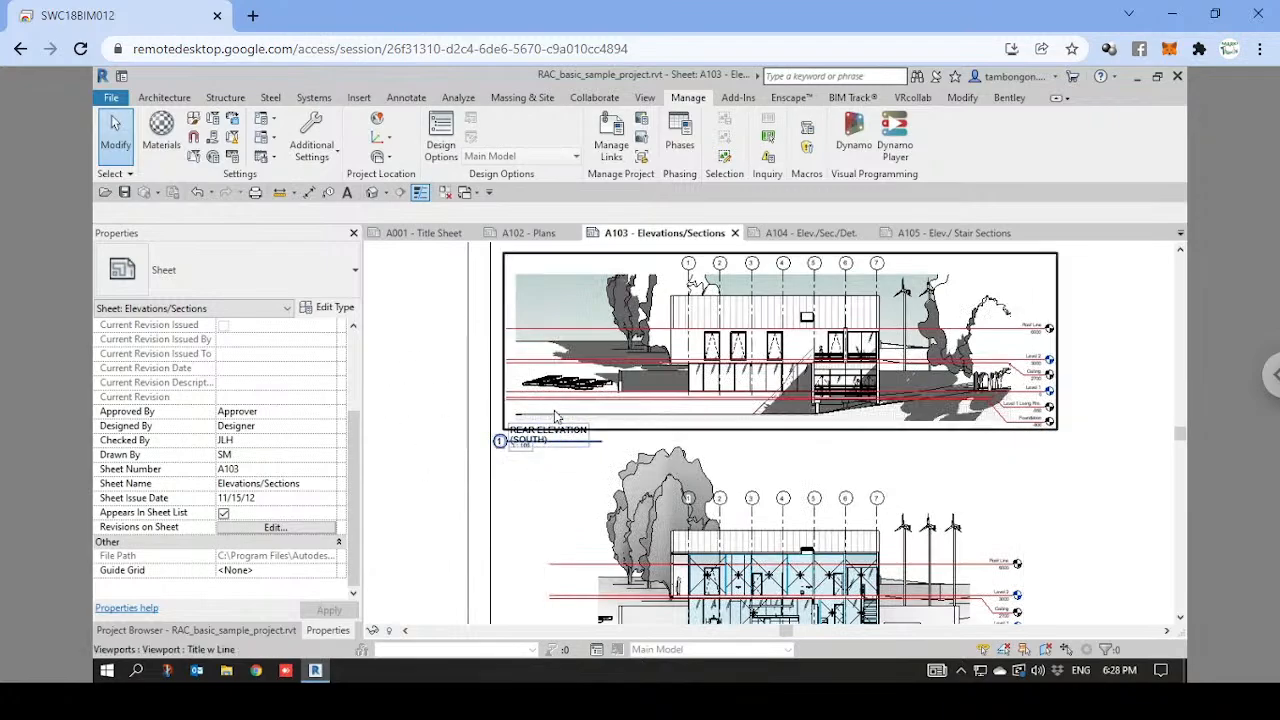
click(573, 410)
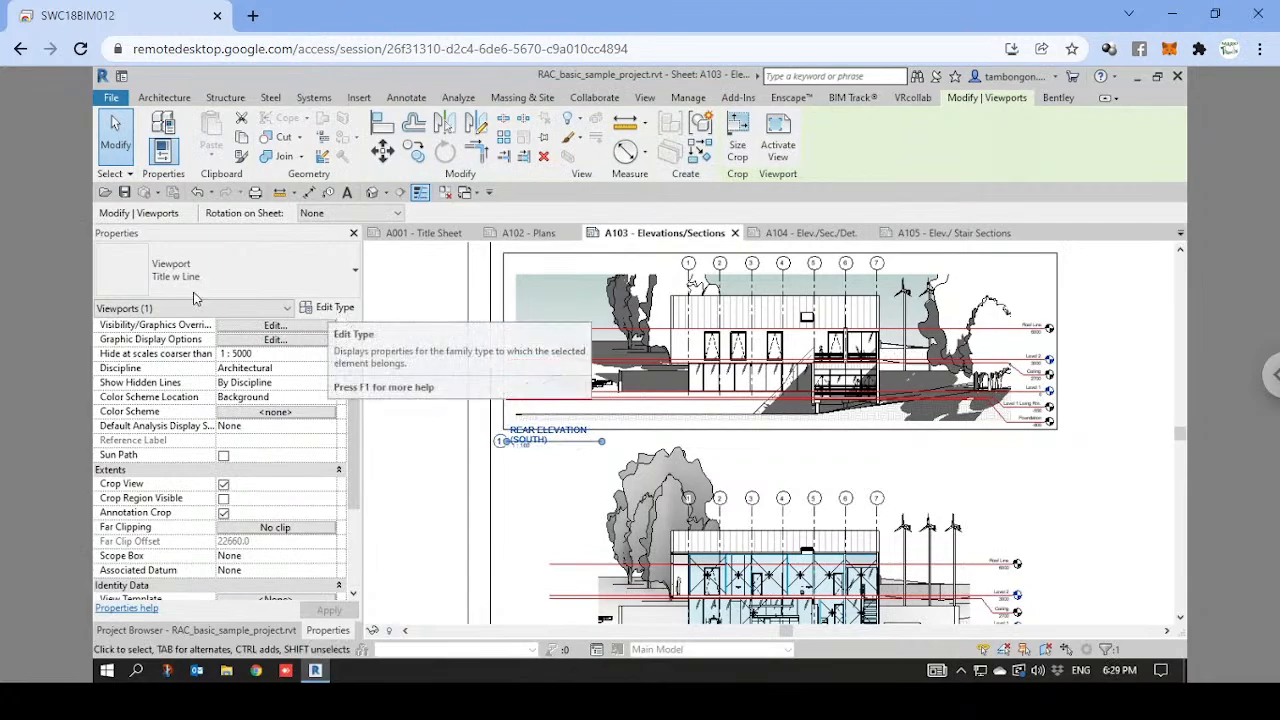
click(332, 310)
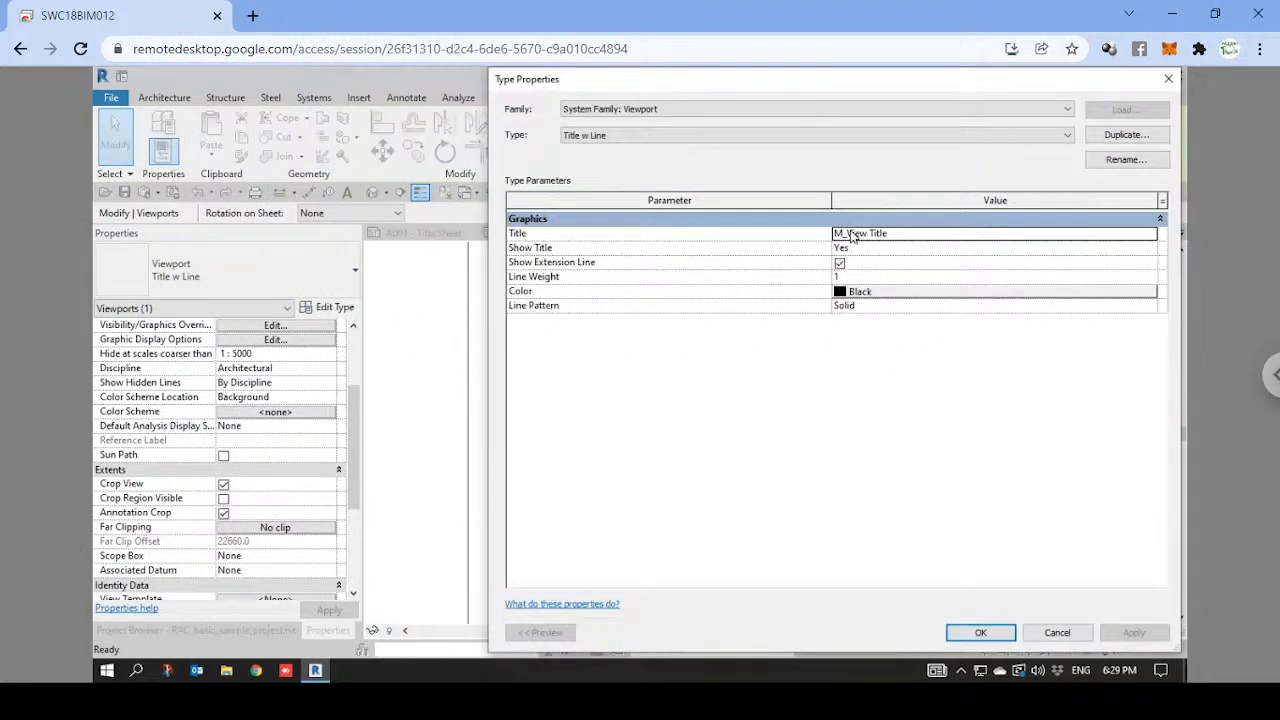
click(981, 632)
click(431, 449)
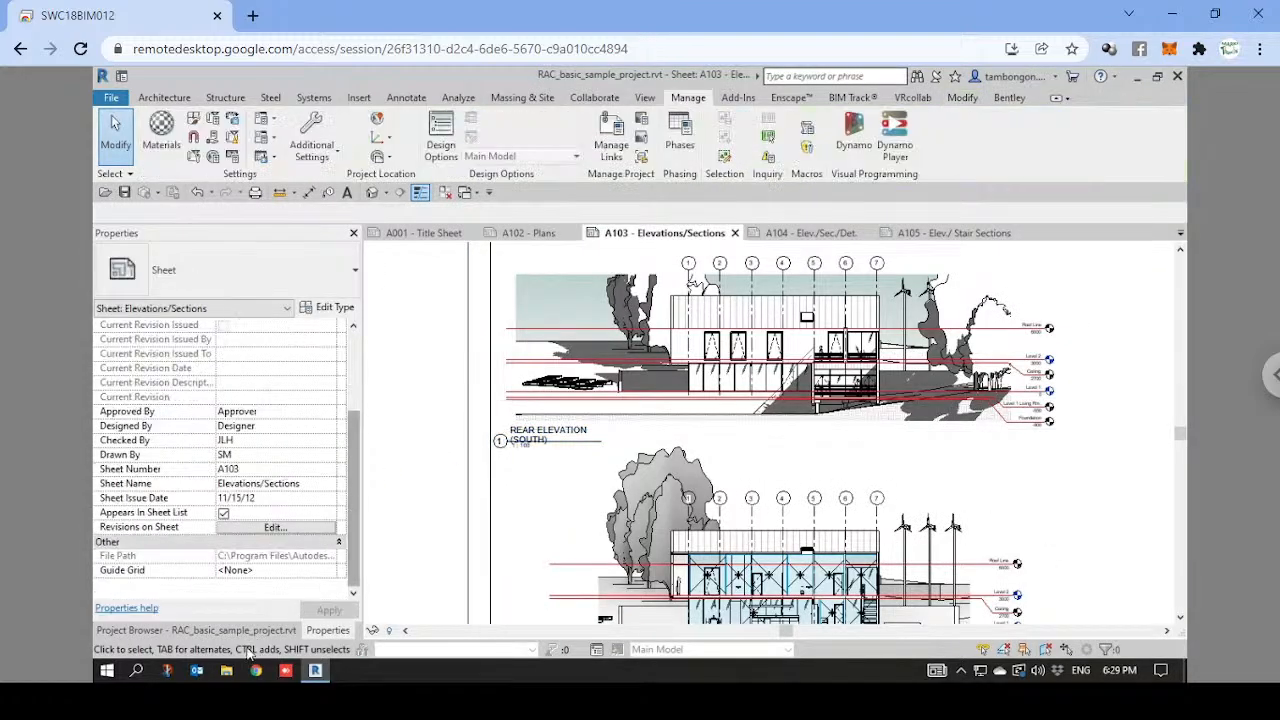
Open the M_View Title annotation symbol family from the project's families for editing.
click(207, 631)
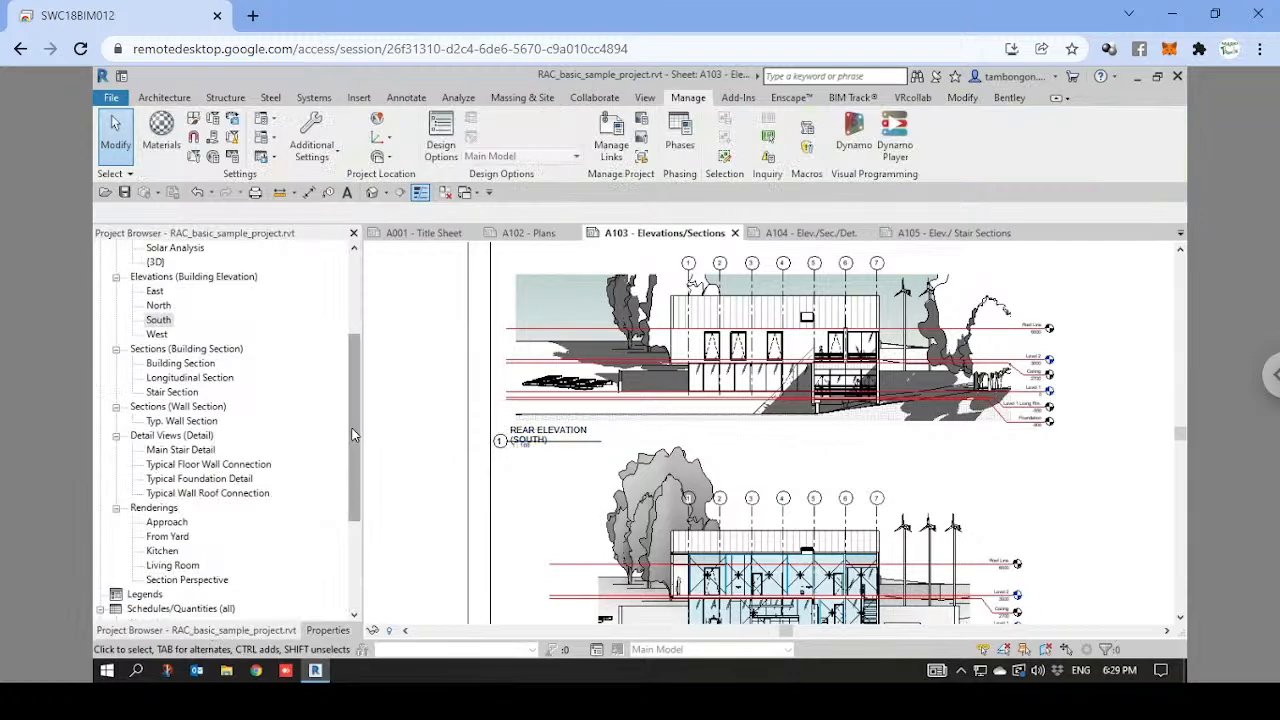
drag(355, 444, 350, 549)
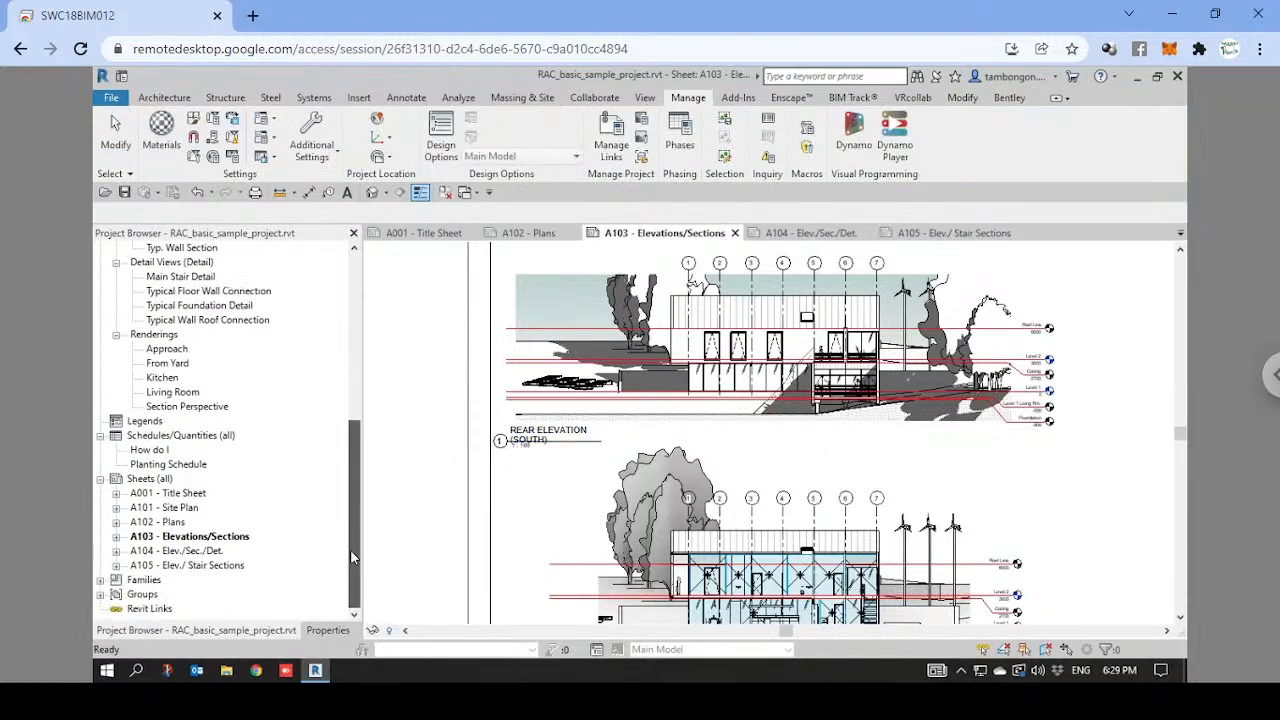
click(100, 580)
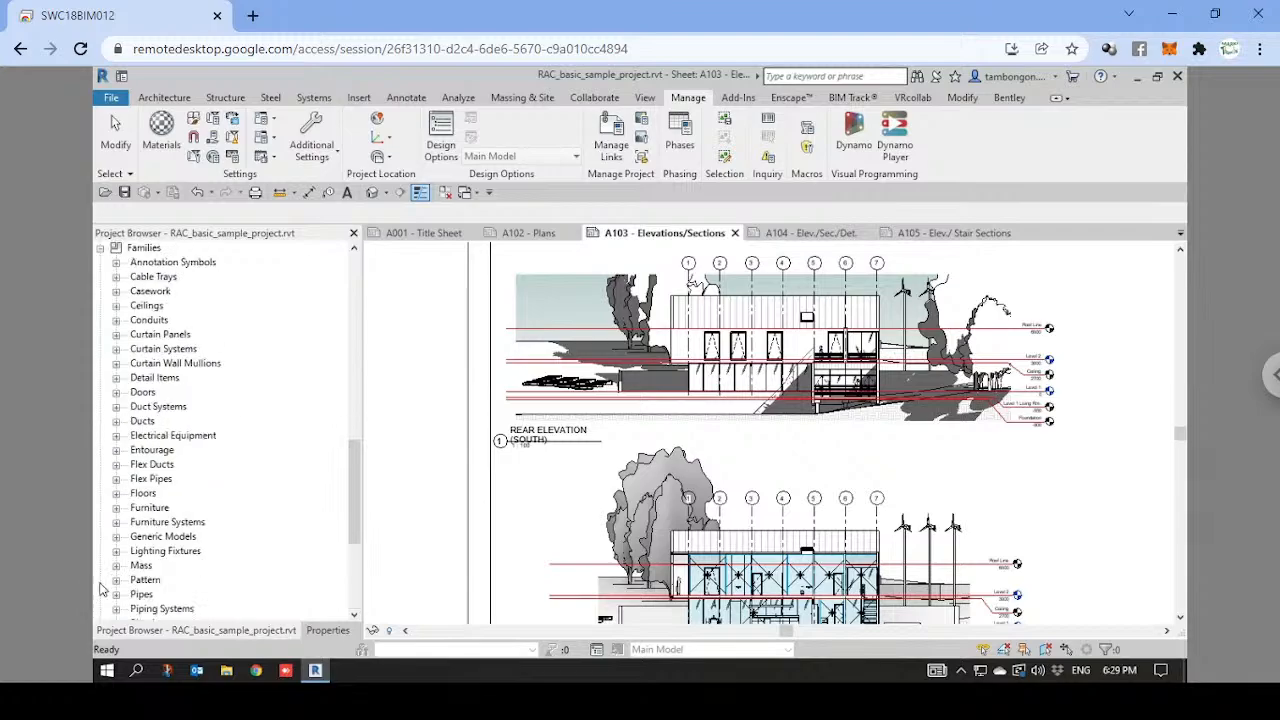
click(116, 263)
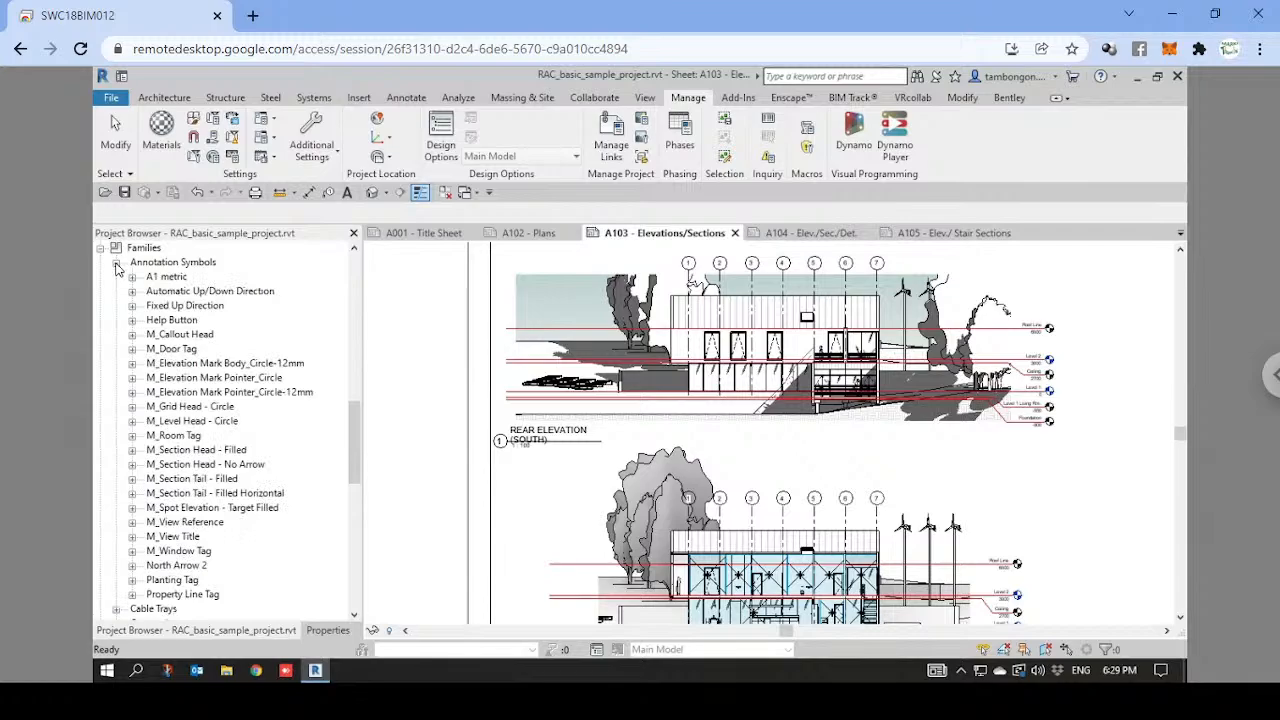
click(175, 537)
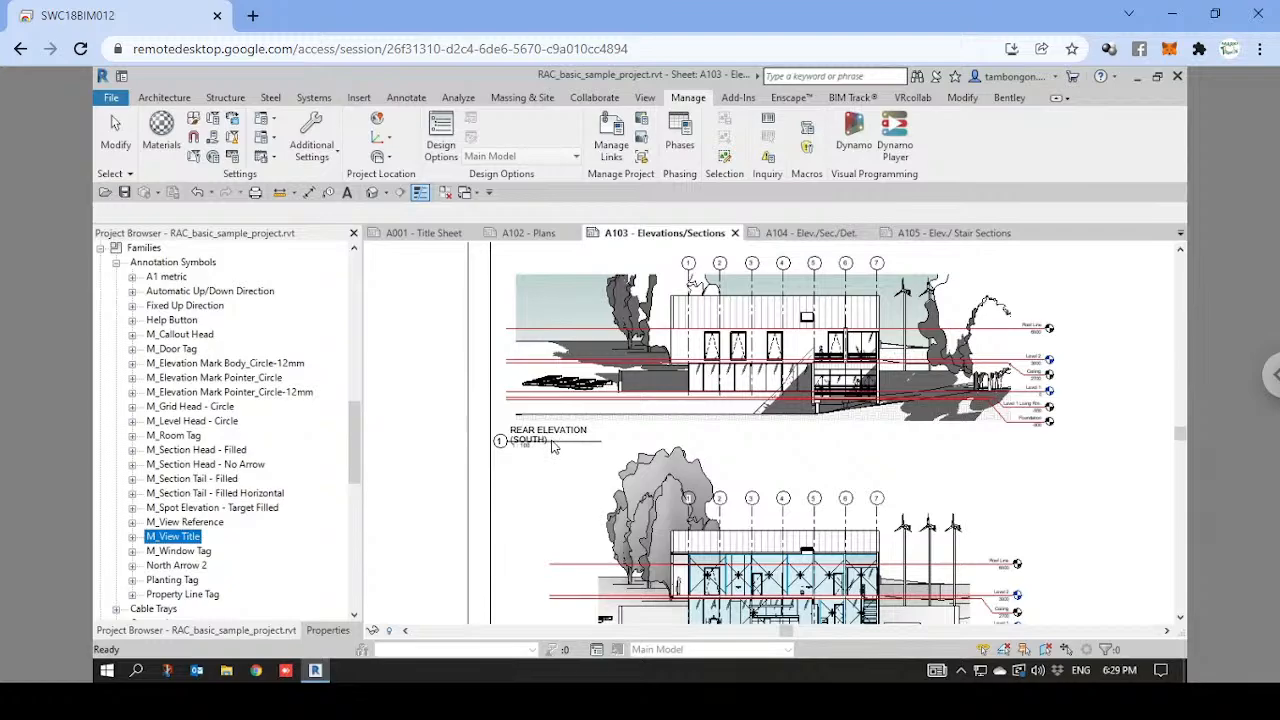
right_click(172, 543)
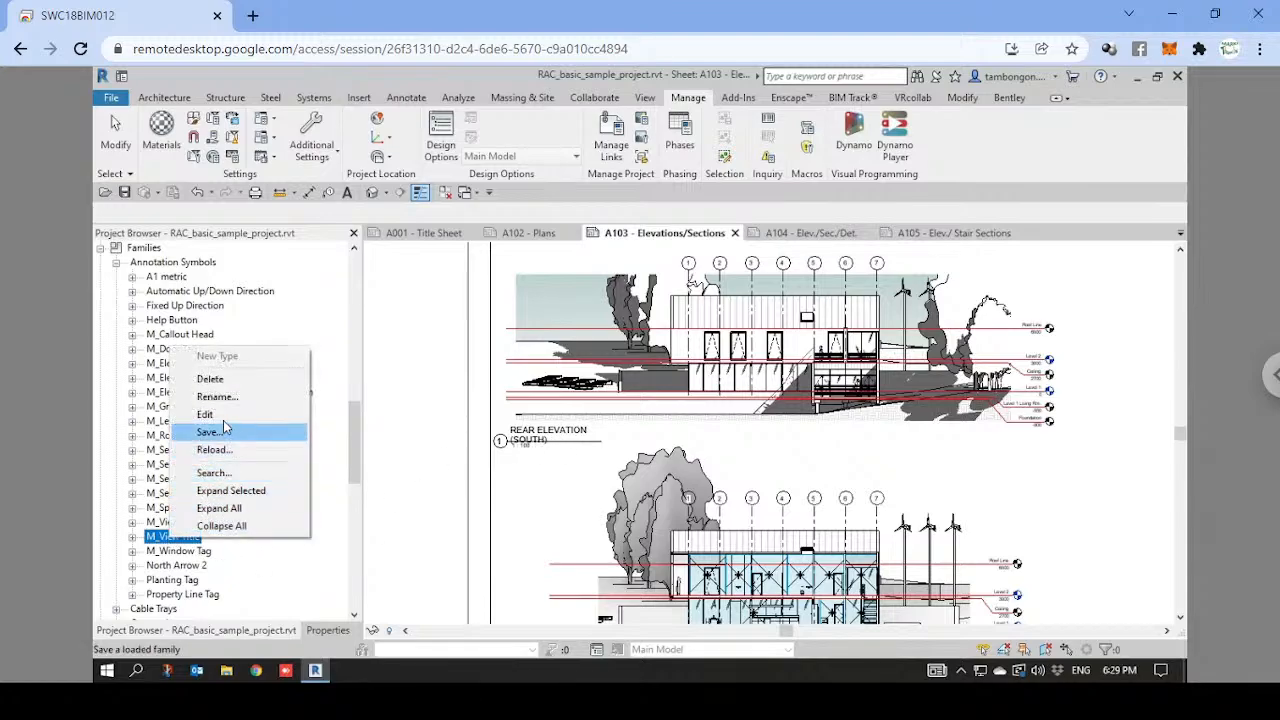
click(205, 414)
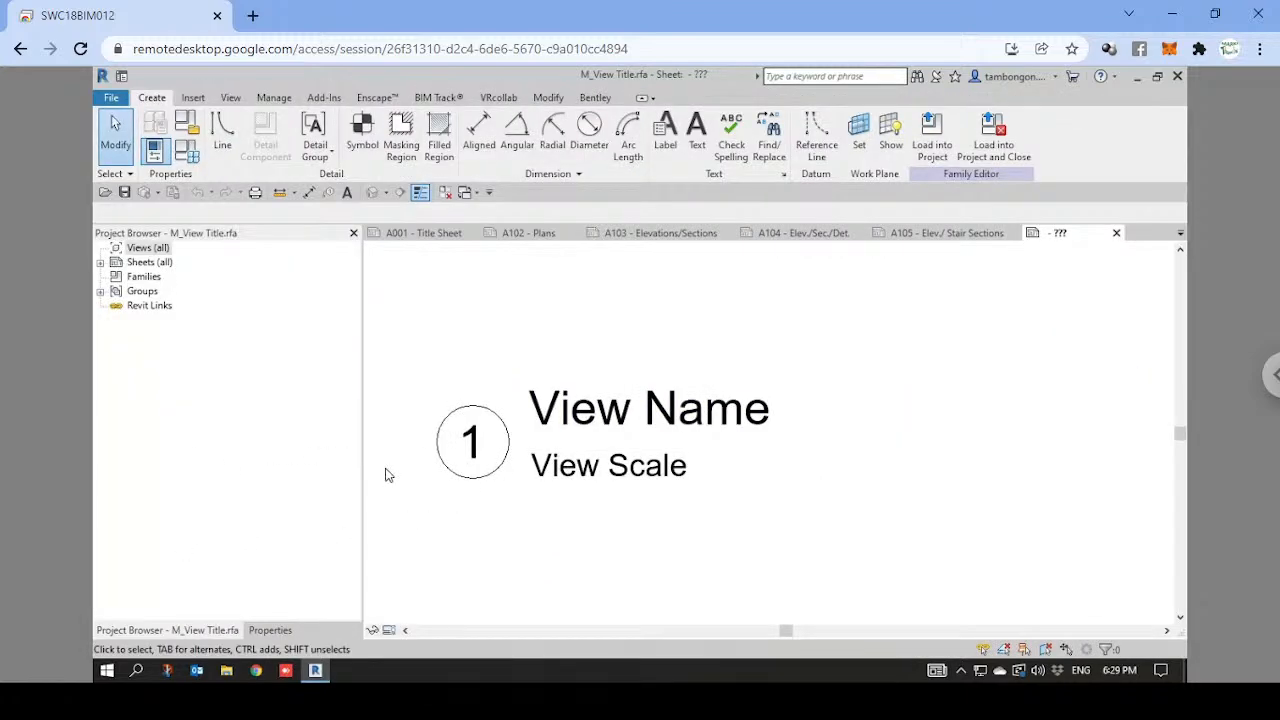
Stretch the View Name label to about 1.7 times its width and load the family into the project, overwriting the existing version.
click(619, 410)
scroll(700, 415, down, 2)
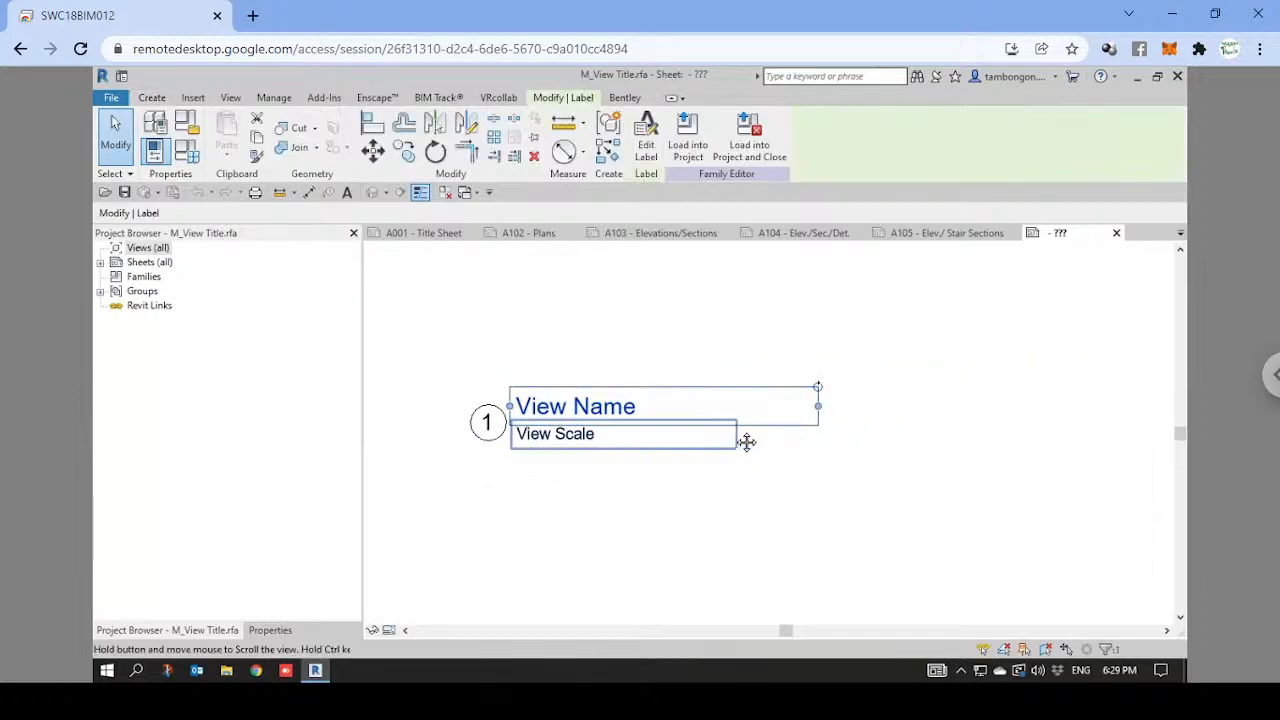
drag(818, 406, 1034, 409)
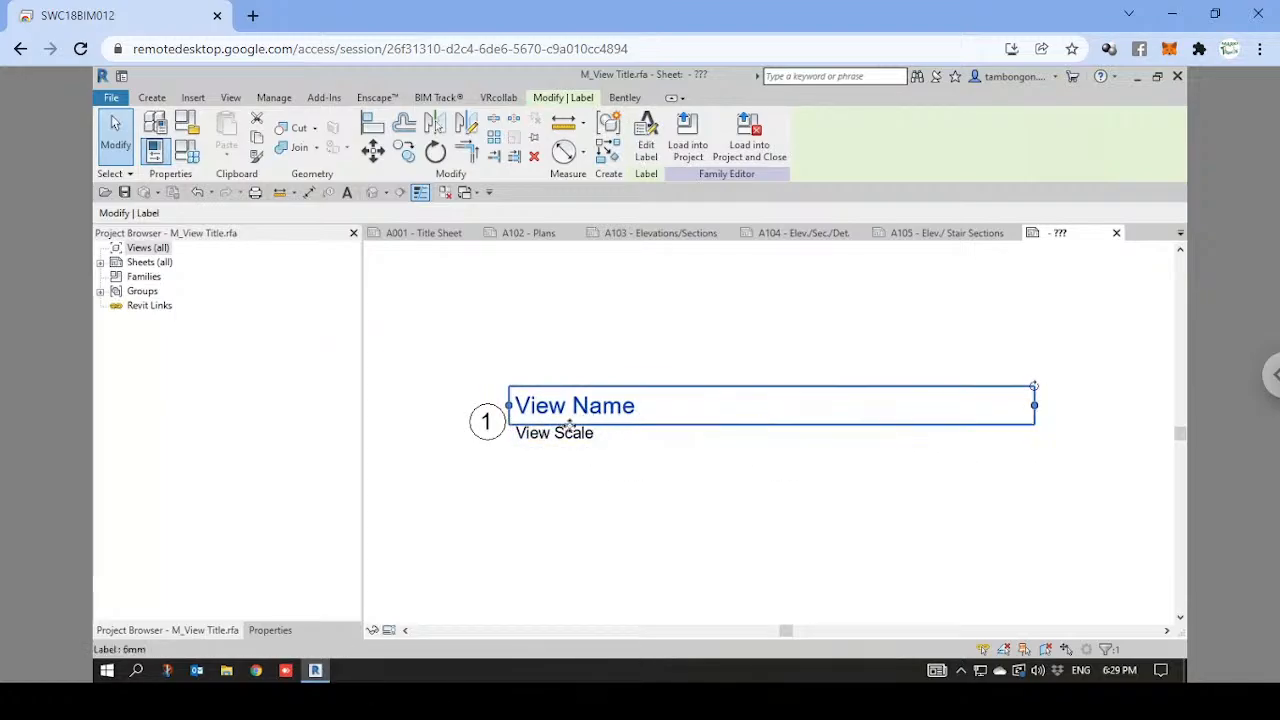
click(529, 530)
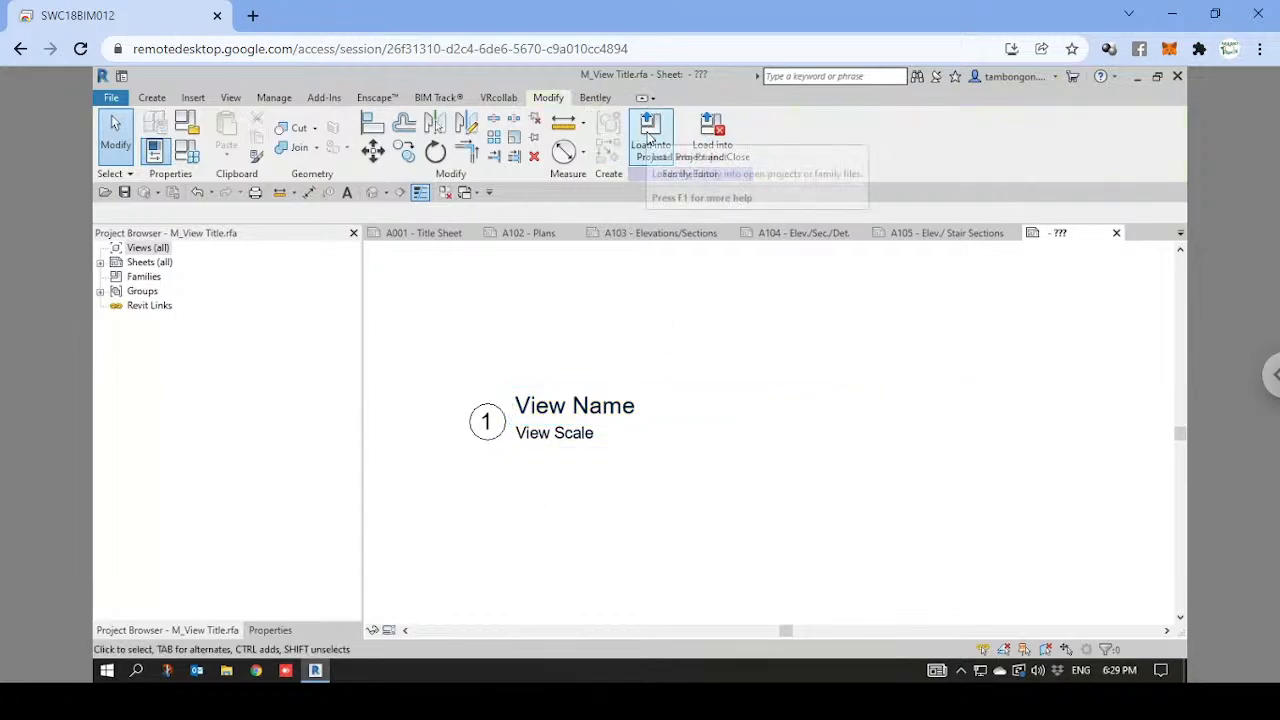
click(649, 138)
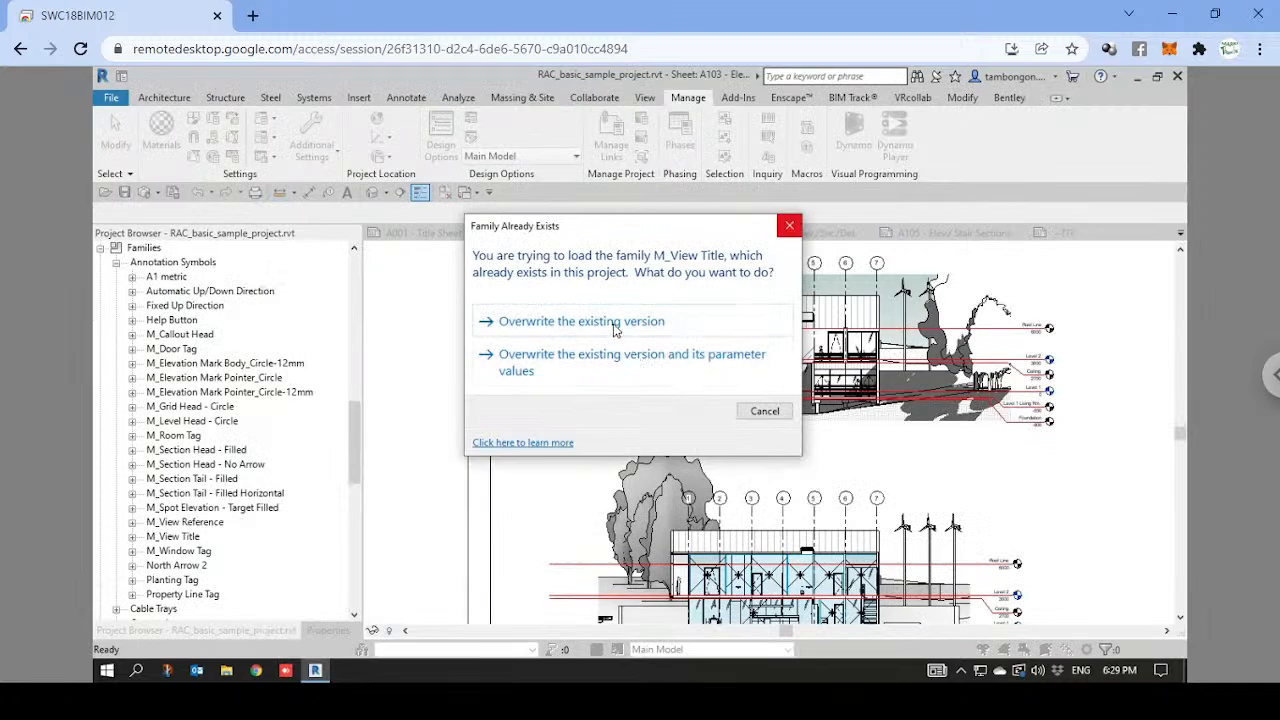
click(583, 321)
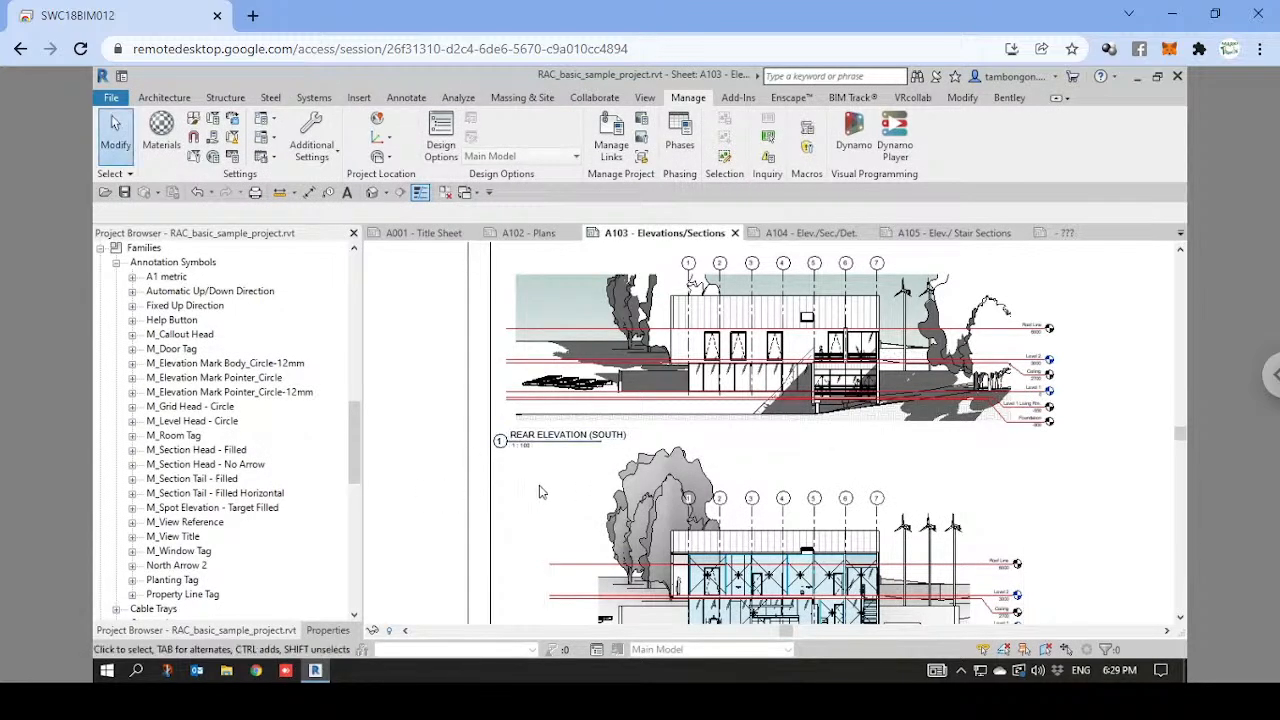
Extend the South viewport's title line so it ends just past the REAR ELEVATION (SOUTH) text.
scroll(556, 485, up, 2)
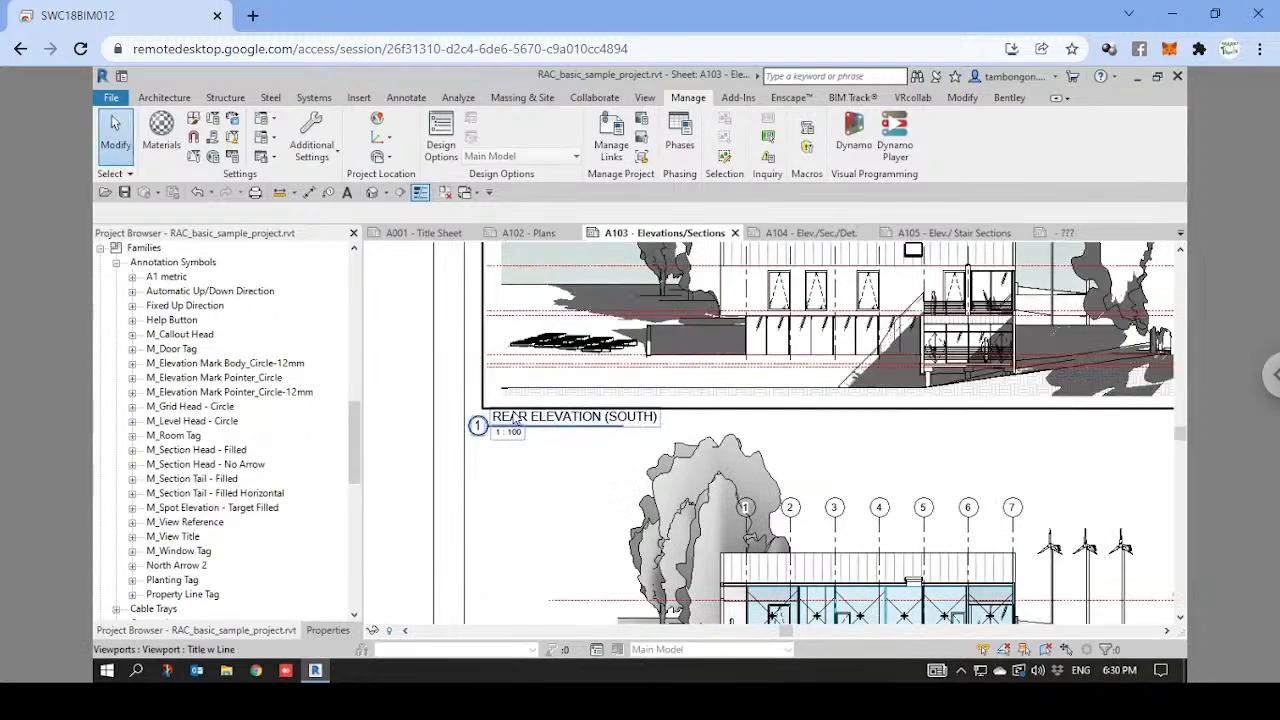
click(626, 337)
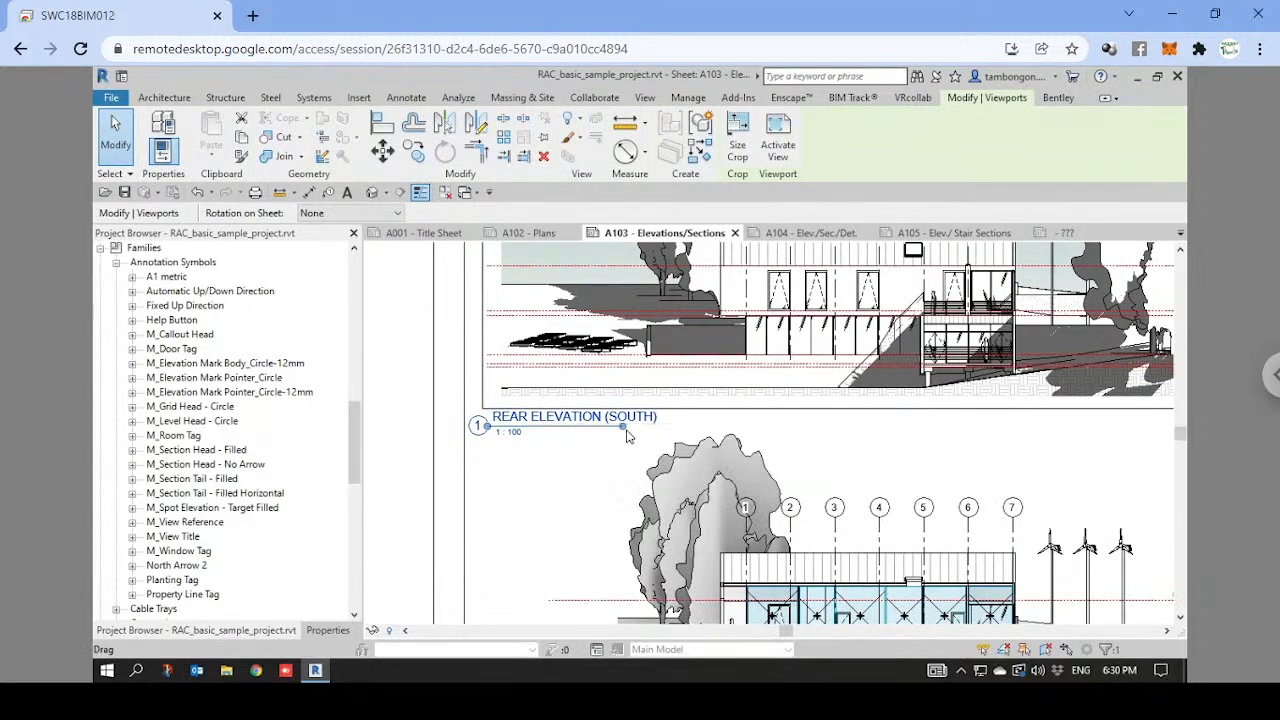
drag(623, 426, 669, 428)
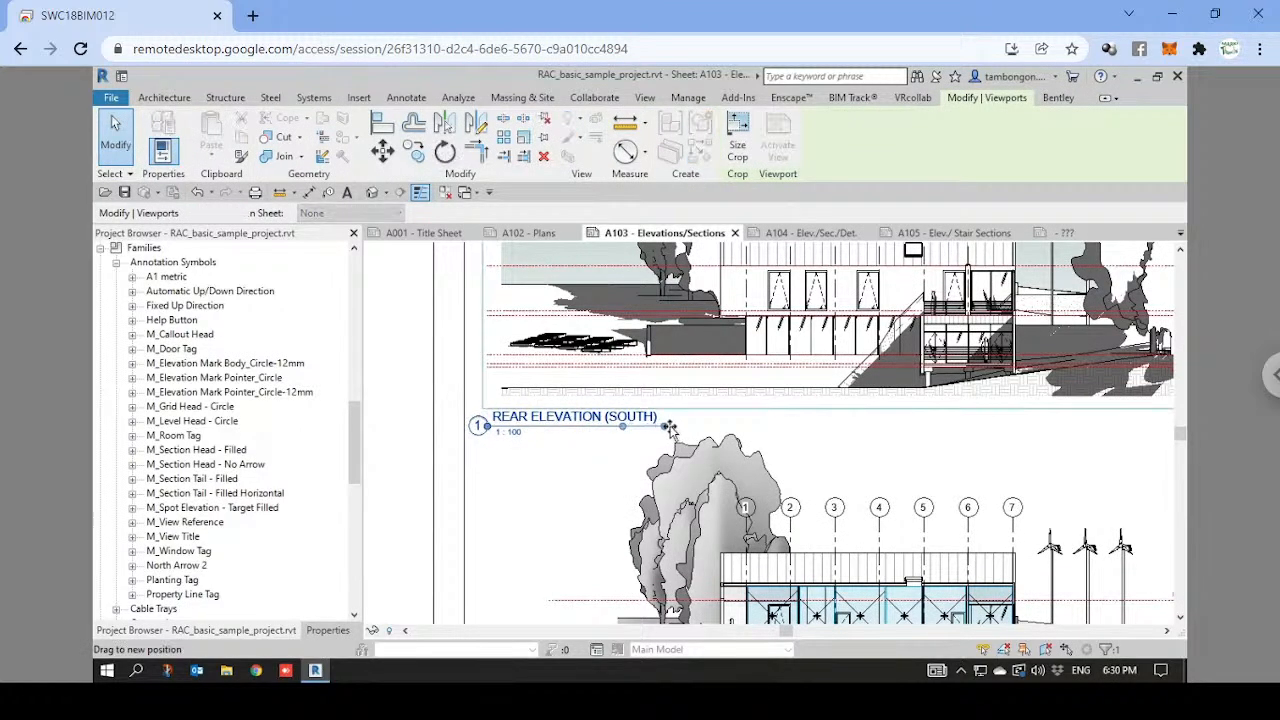
click(407, 464)
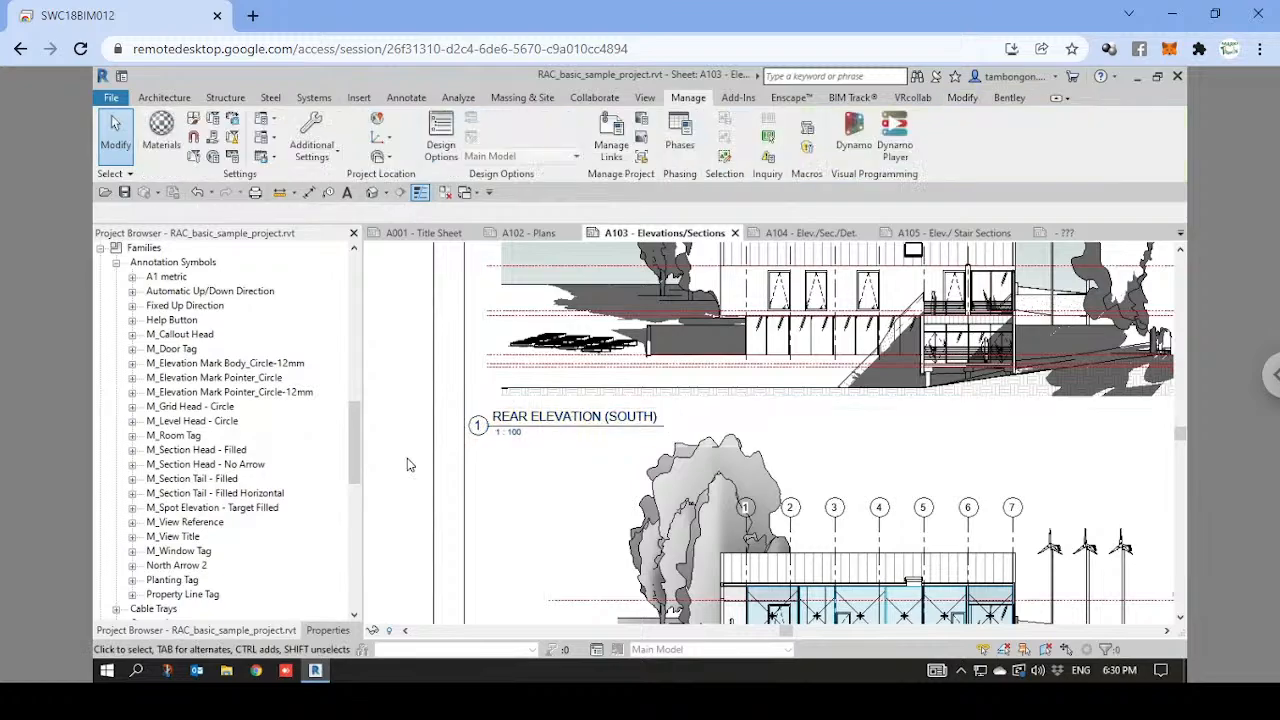
scroll(513, 463, down, 2)
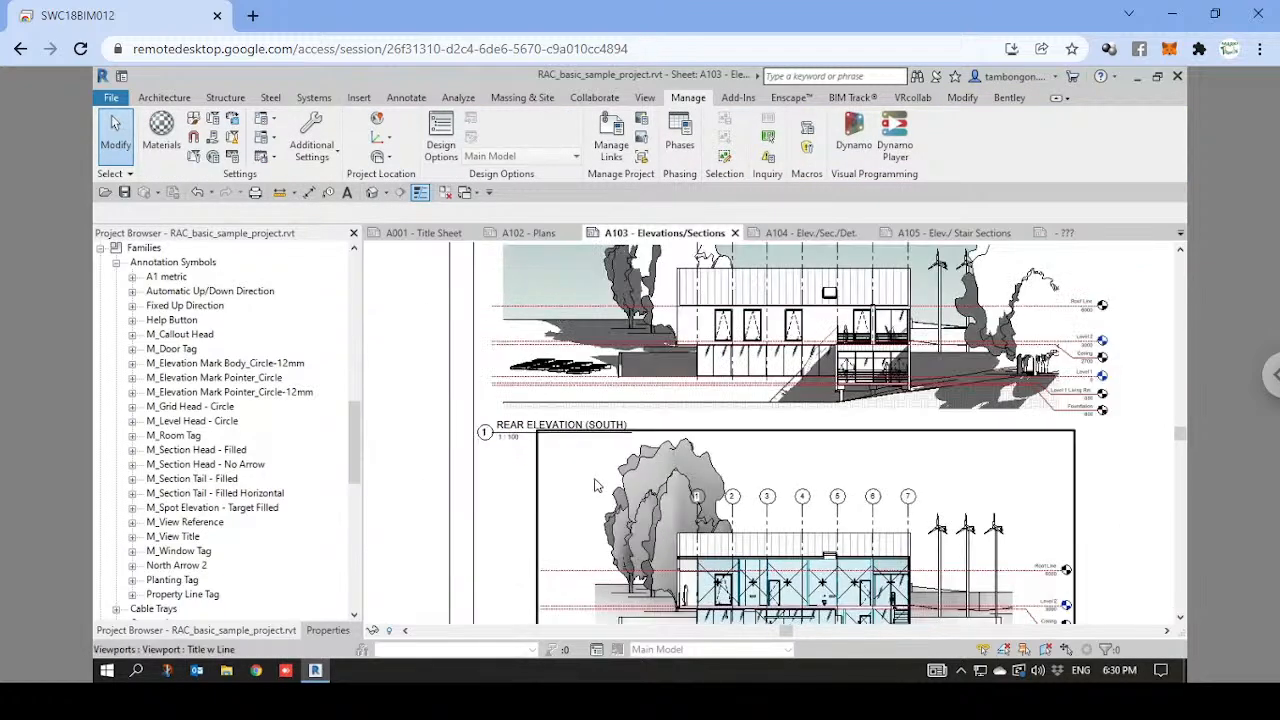
middle_drag(597, 481, 593, 460)
scroll(700, 383, down, 1)
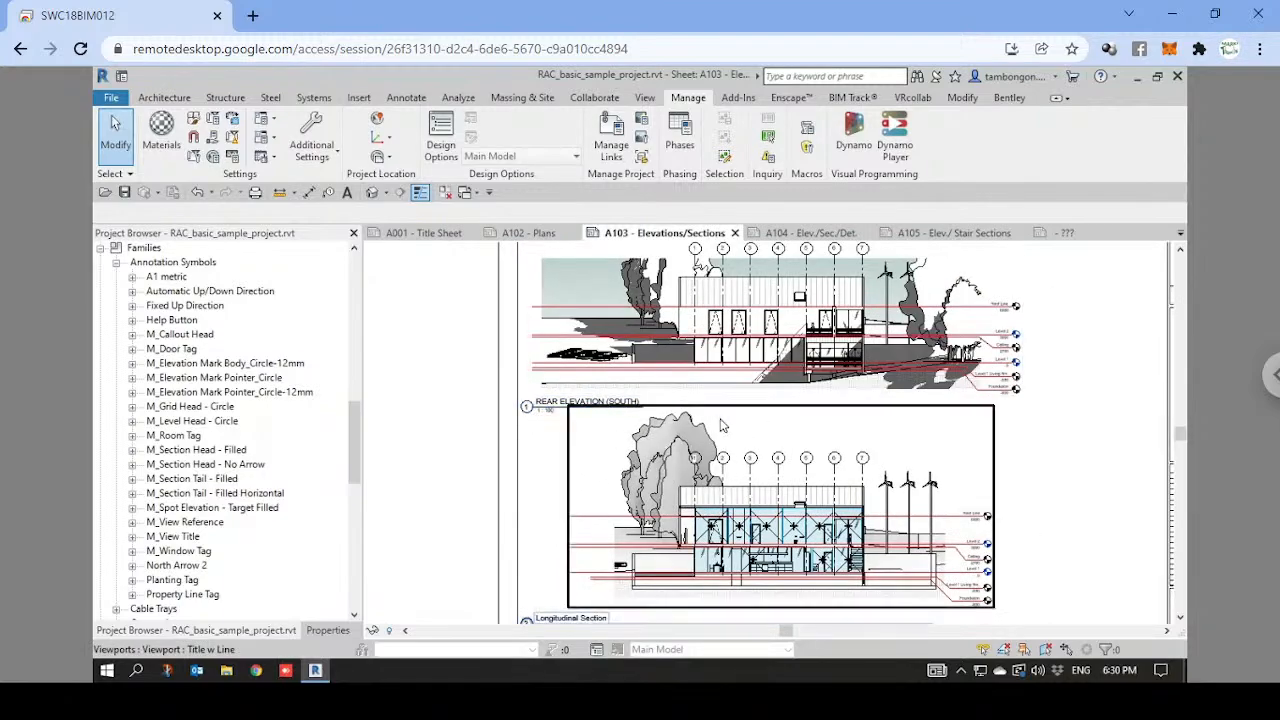
scroll(580, 416, up, 2)
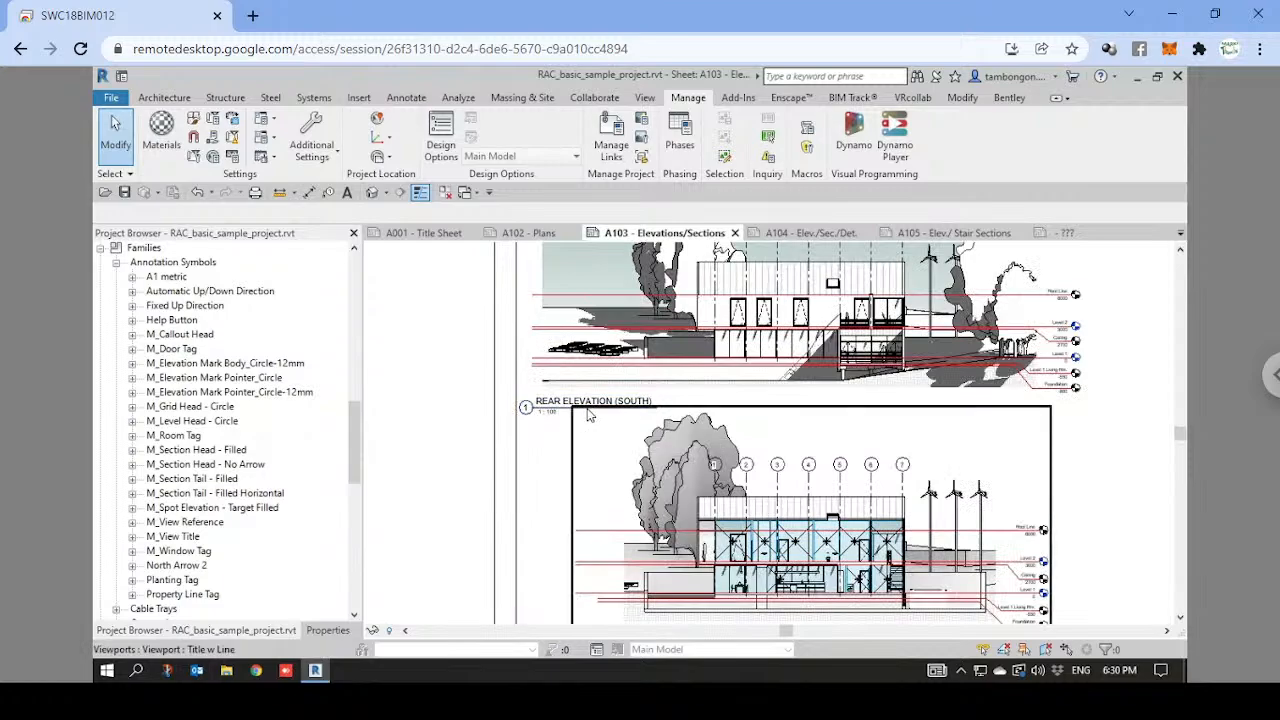
scroll(672, 470, down, 2)
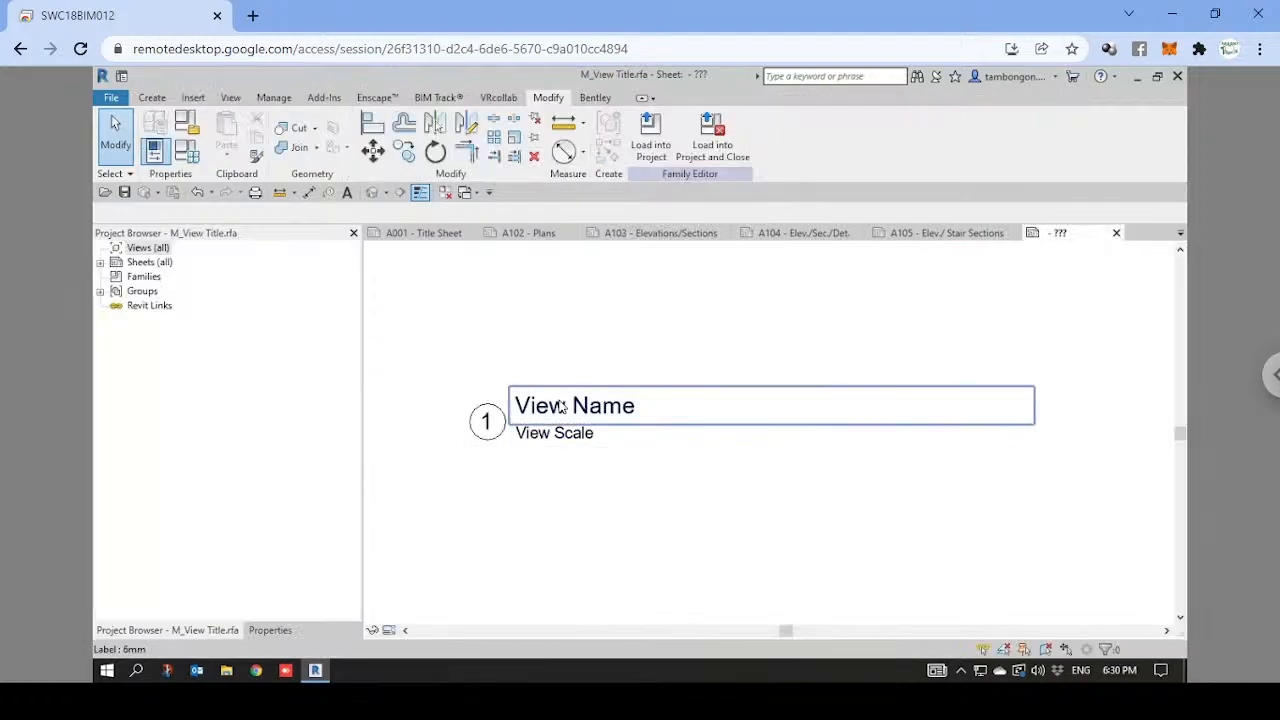
click(561, 406)
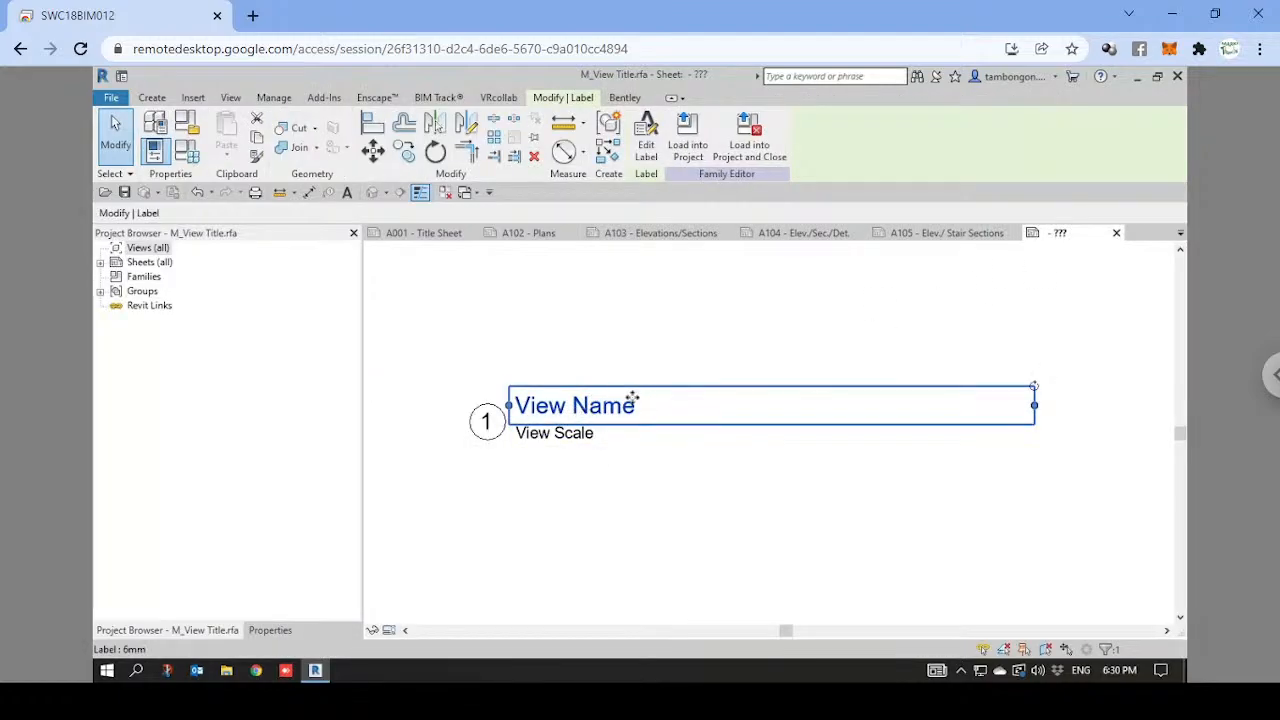
click(537, 300)
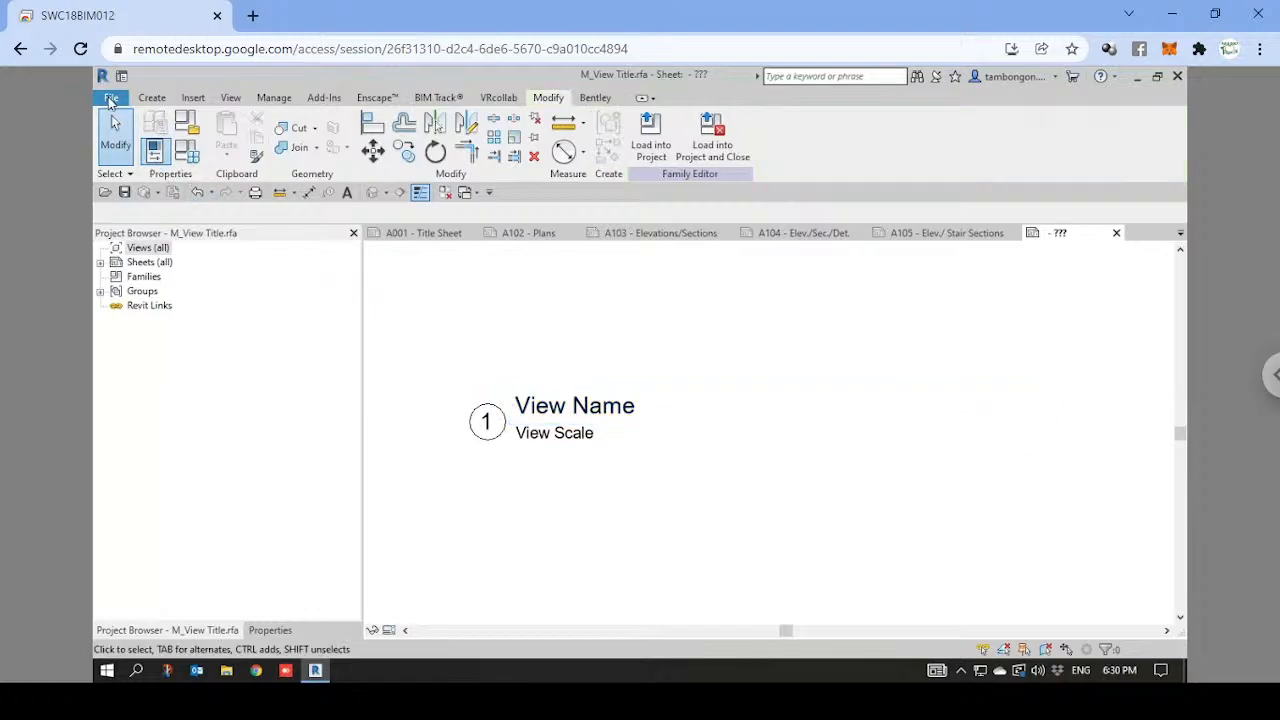
Start saving the M_View Title family as a separate file, choosing the _Test folder on the Desktop as the location.
click(111, 98)
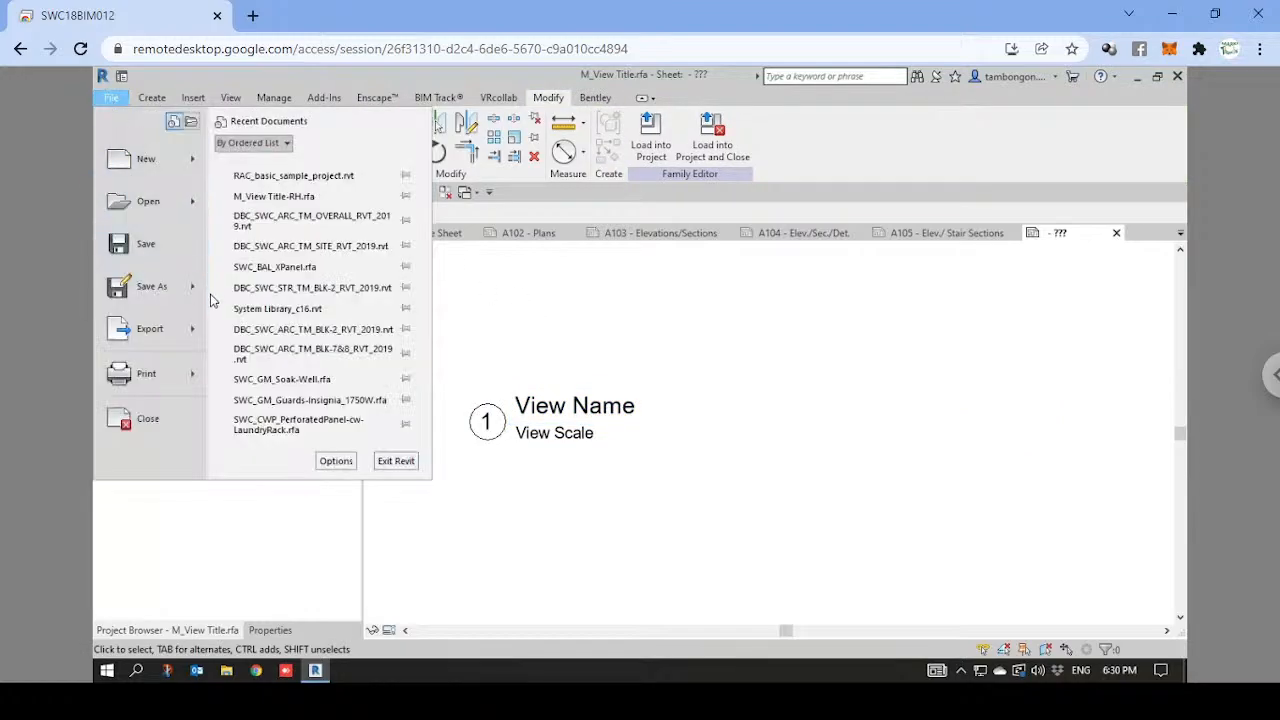
mouse_move(150, 286)
click(305, 285)
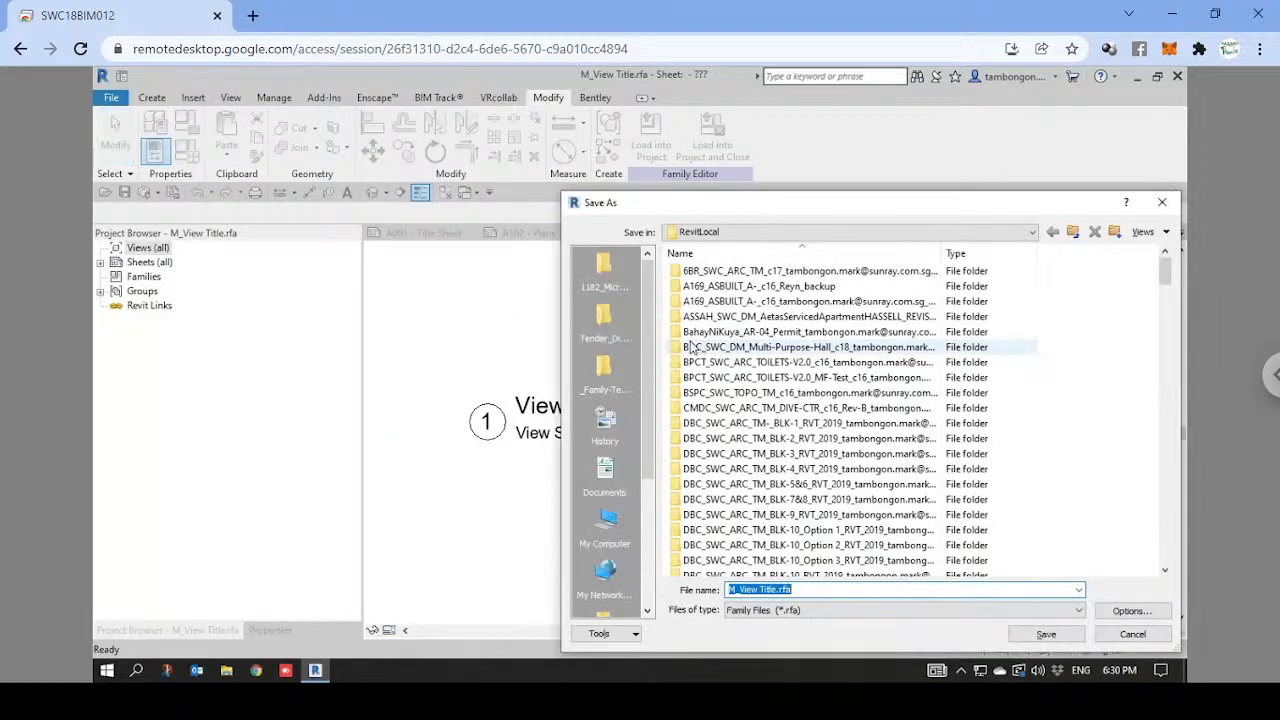
scroll(608, 547, down, 2)
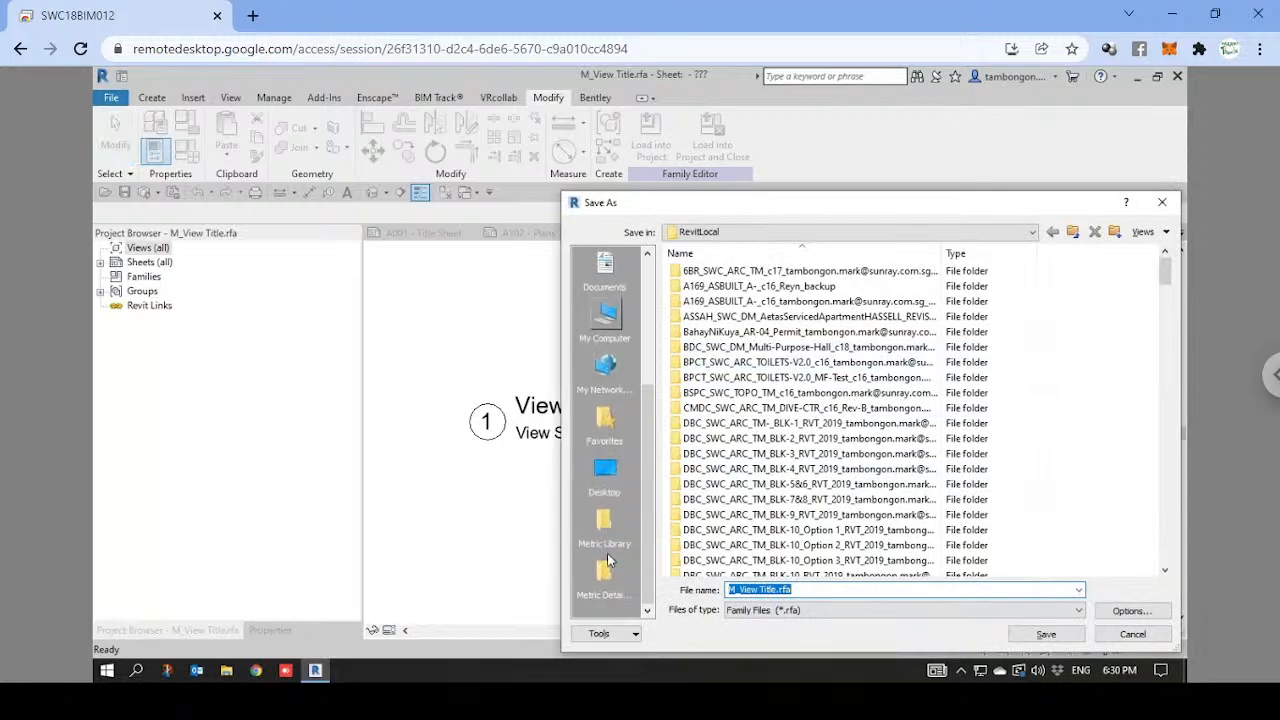
click(604, 475)
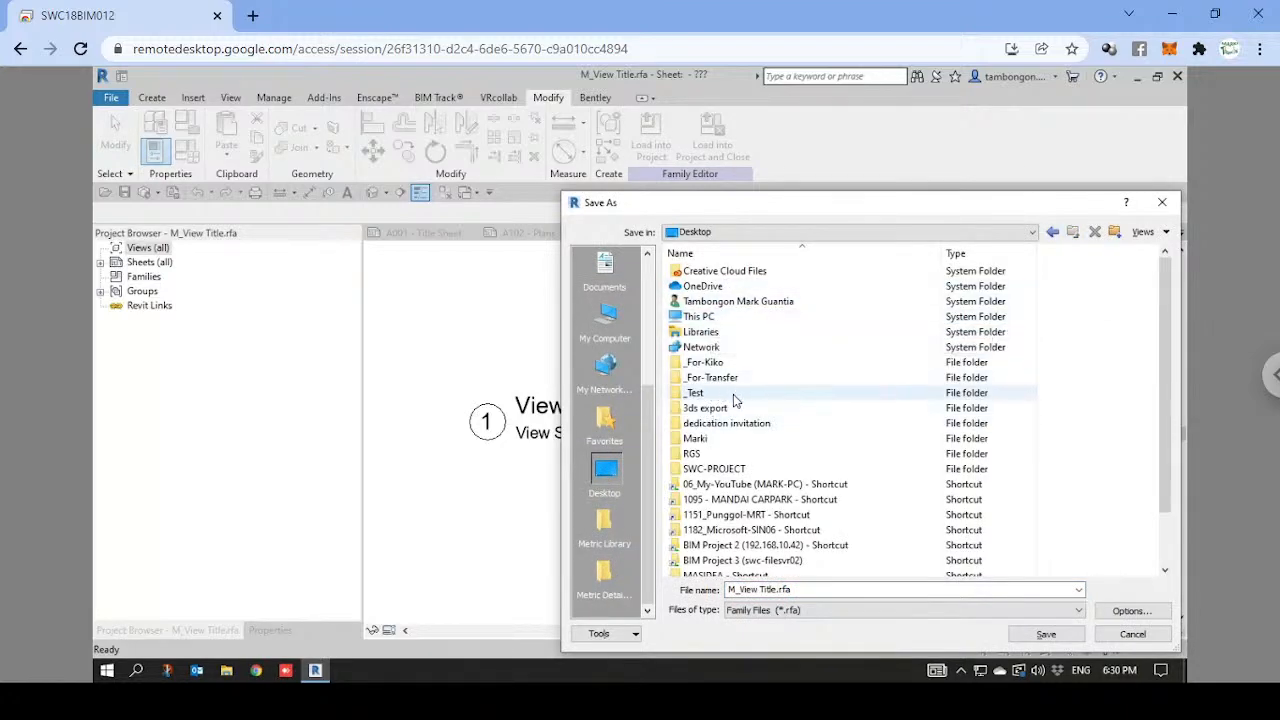
double_click(702, 394)
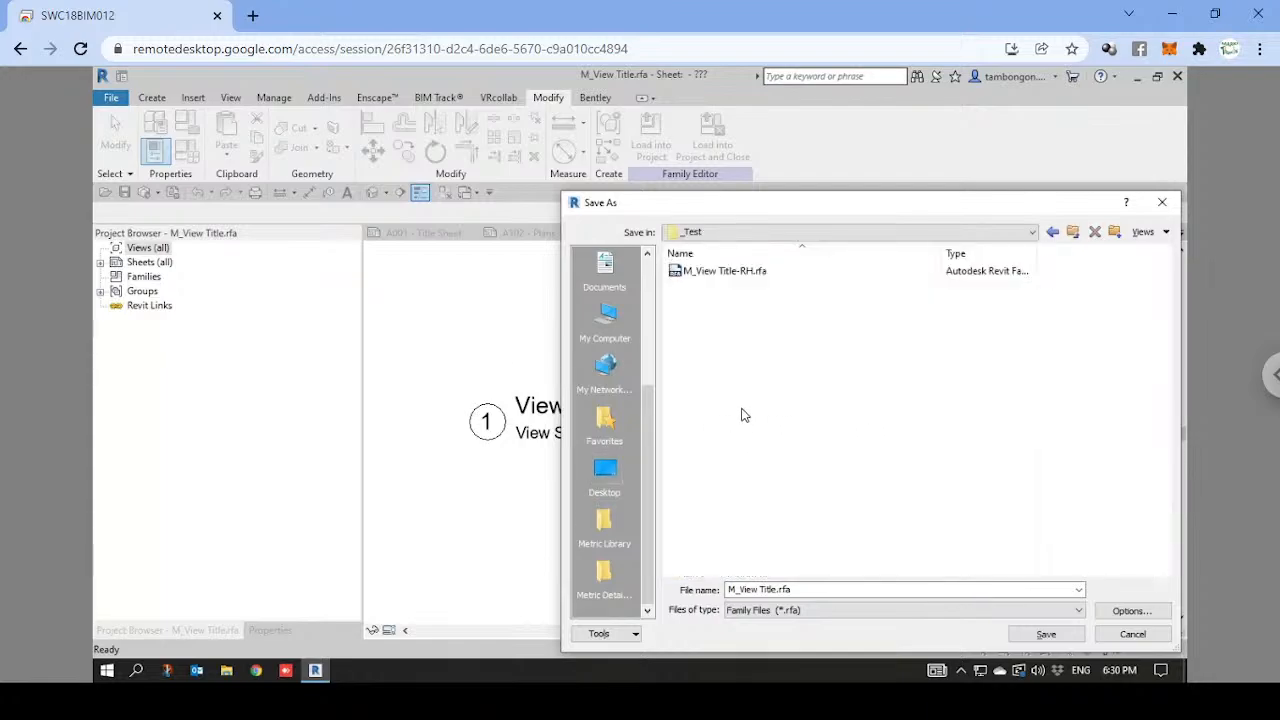
Name the family file M_View Title-02-RH.rfa, reusing the existing file's name with 02- inserted before RH, and save it.
click(752, 284)
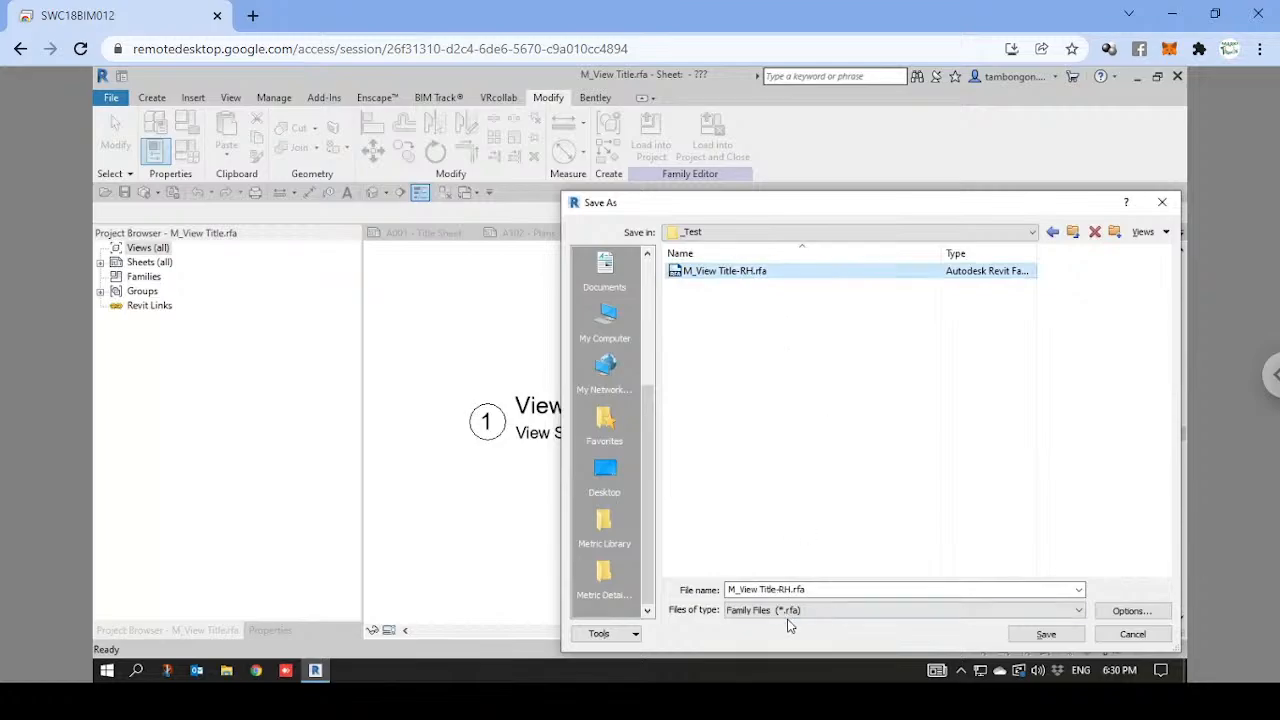
click(800, 590)
click(788, 590)
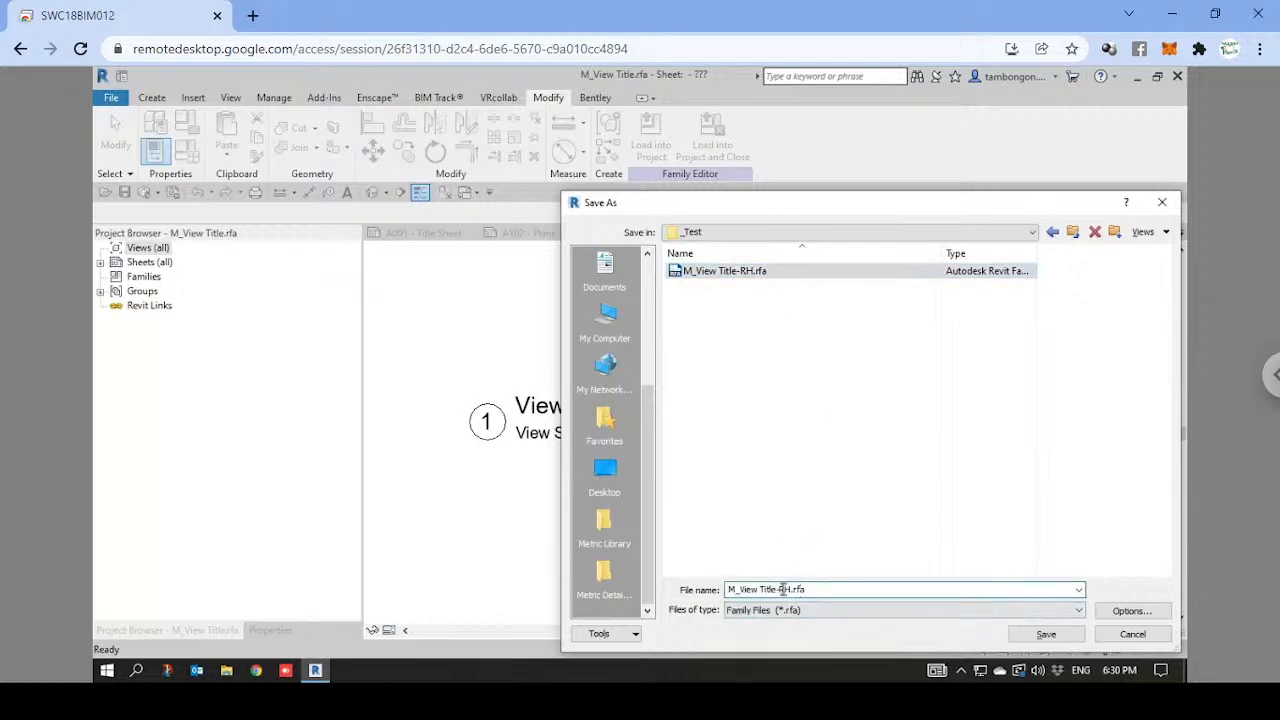
drag(779, 590, 872, 594)
key(Left)
text(02)
text(-)
click(1131, 619)
click(883, 538)
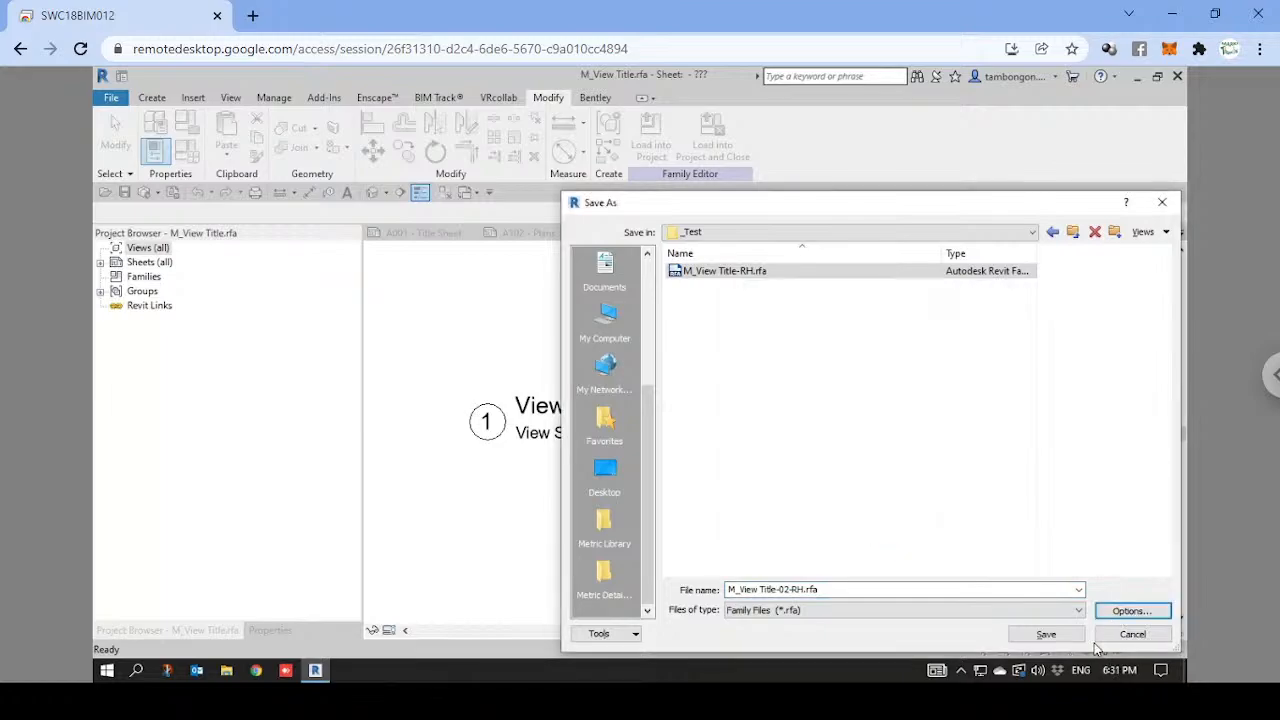
click(1046, 634)
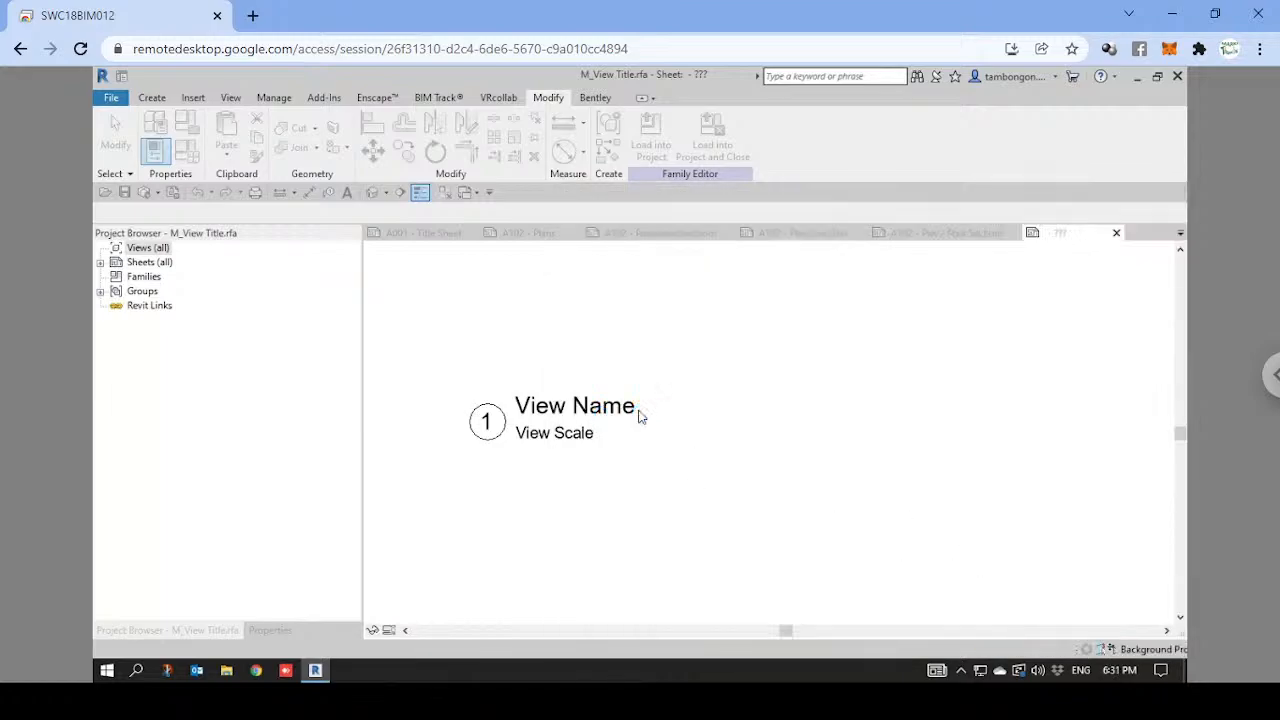
Duplicate the View Name label's 6mm type as 6mm_Underline and turn on Underline for the new type.
click(580, 410)
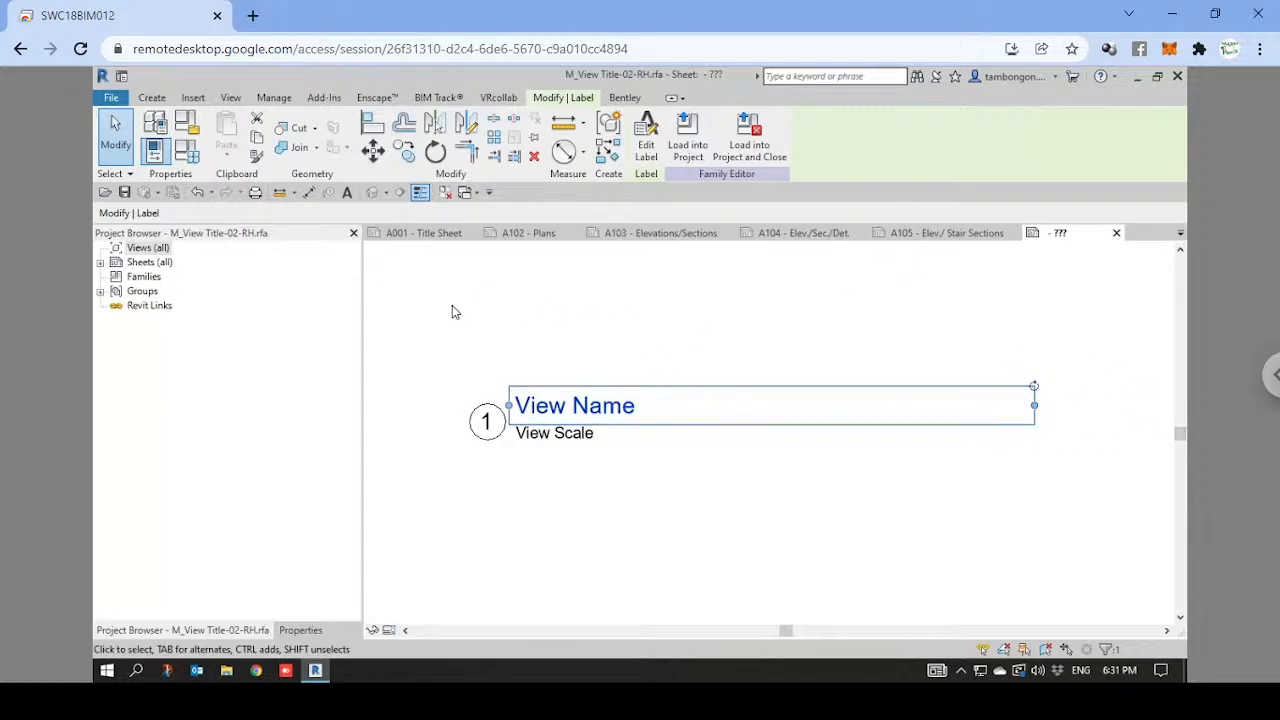
click(306, 630)
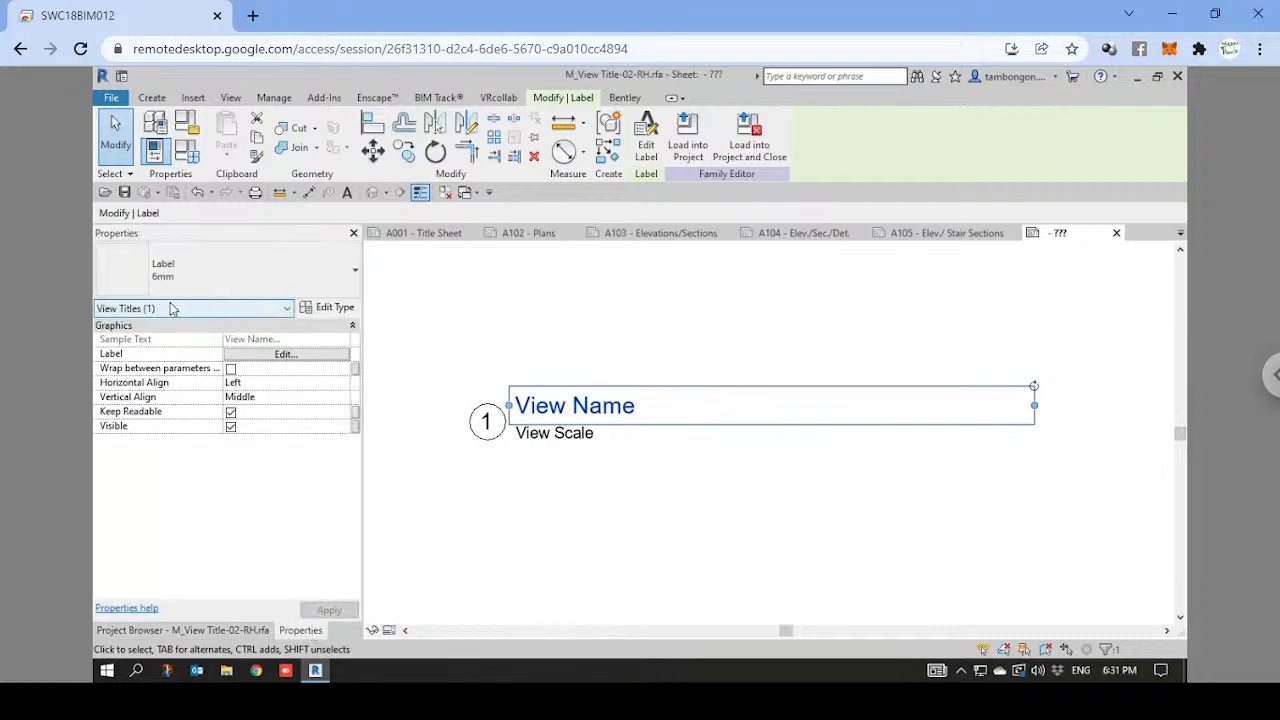
click(327, 312)
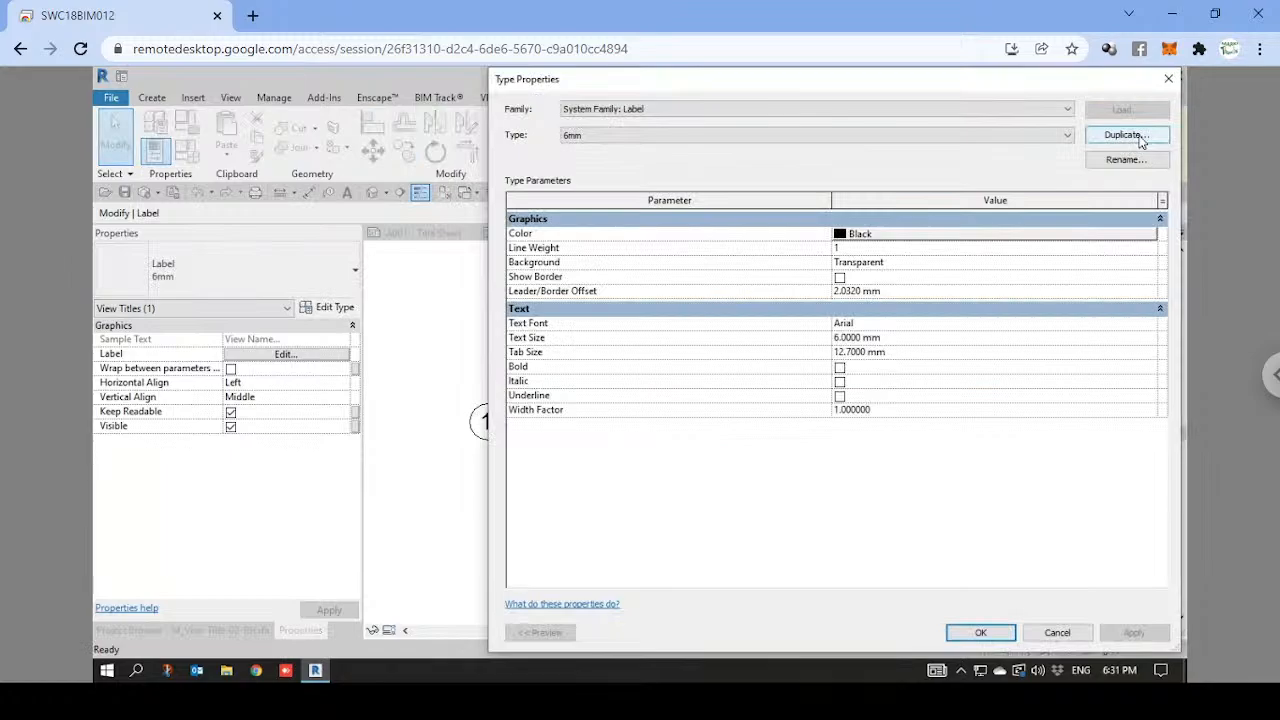
click(1124, 135)
click(636, 414)
drag(668, 416, 703, 412)
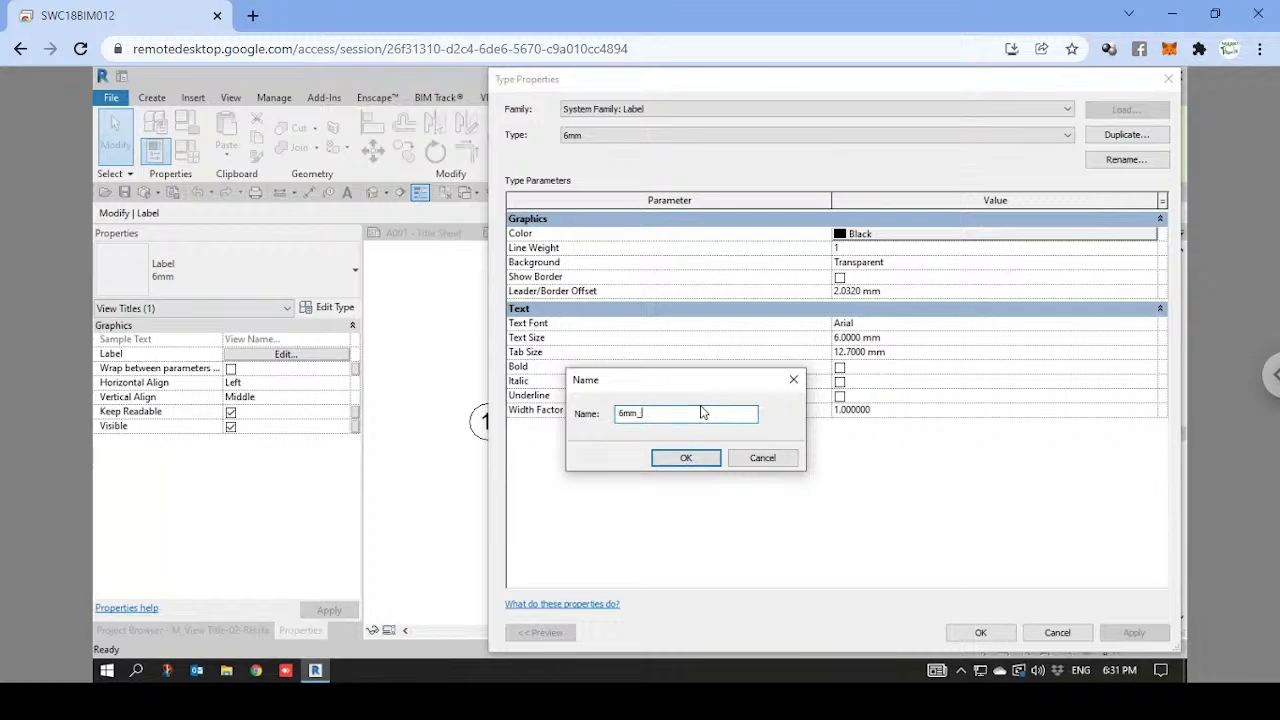
click(668, 460)
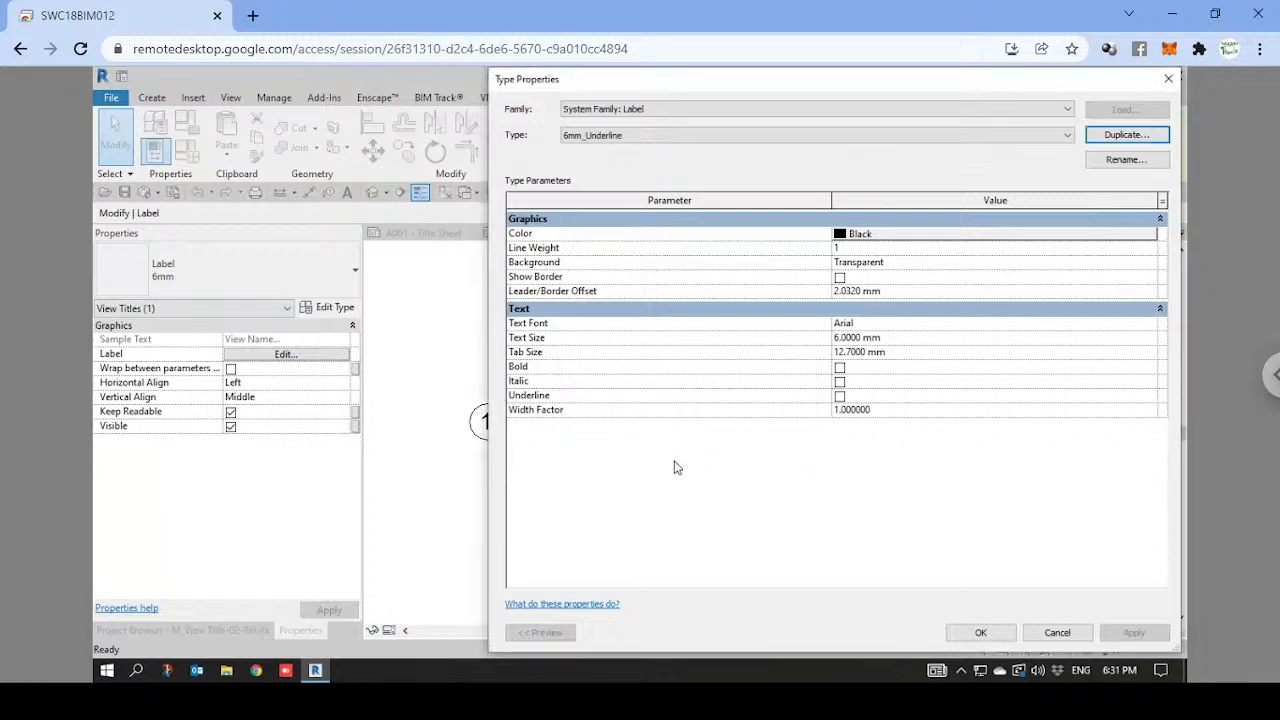
click(840, 397)
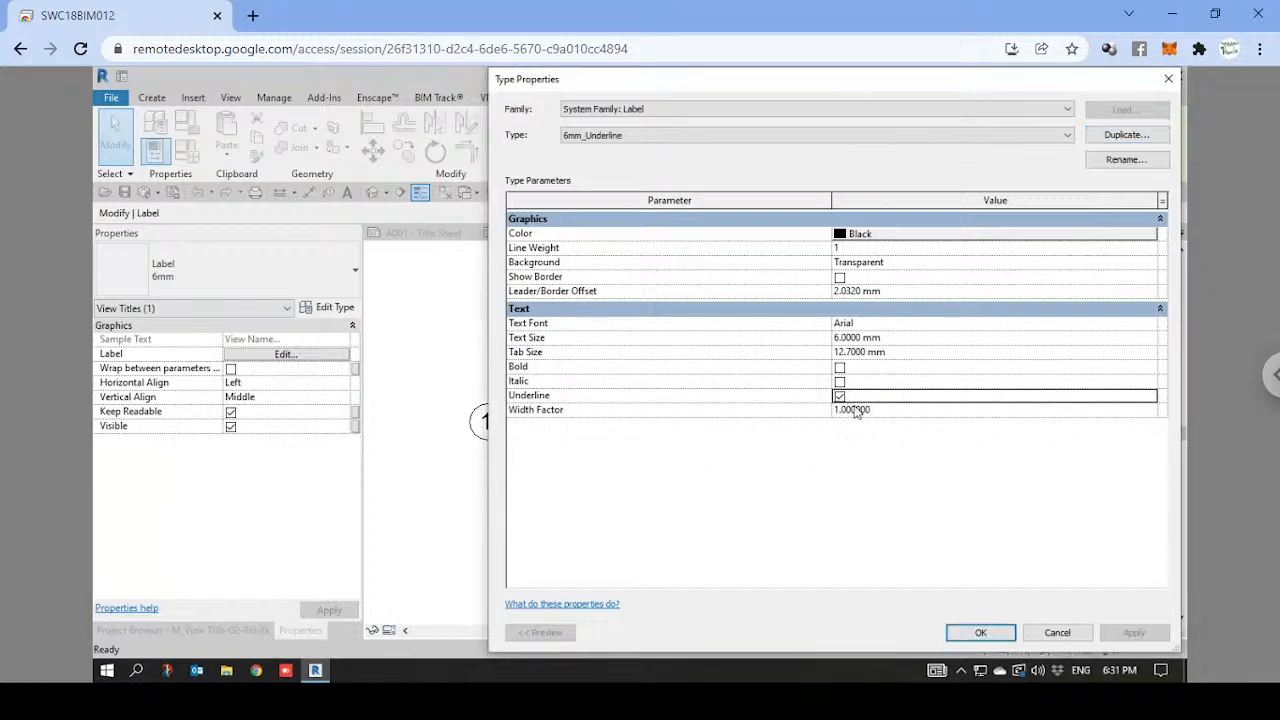
click(981, 636)
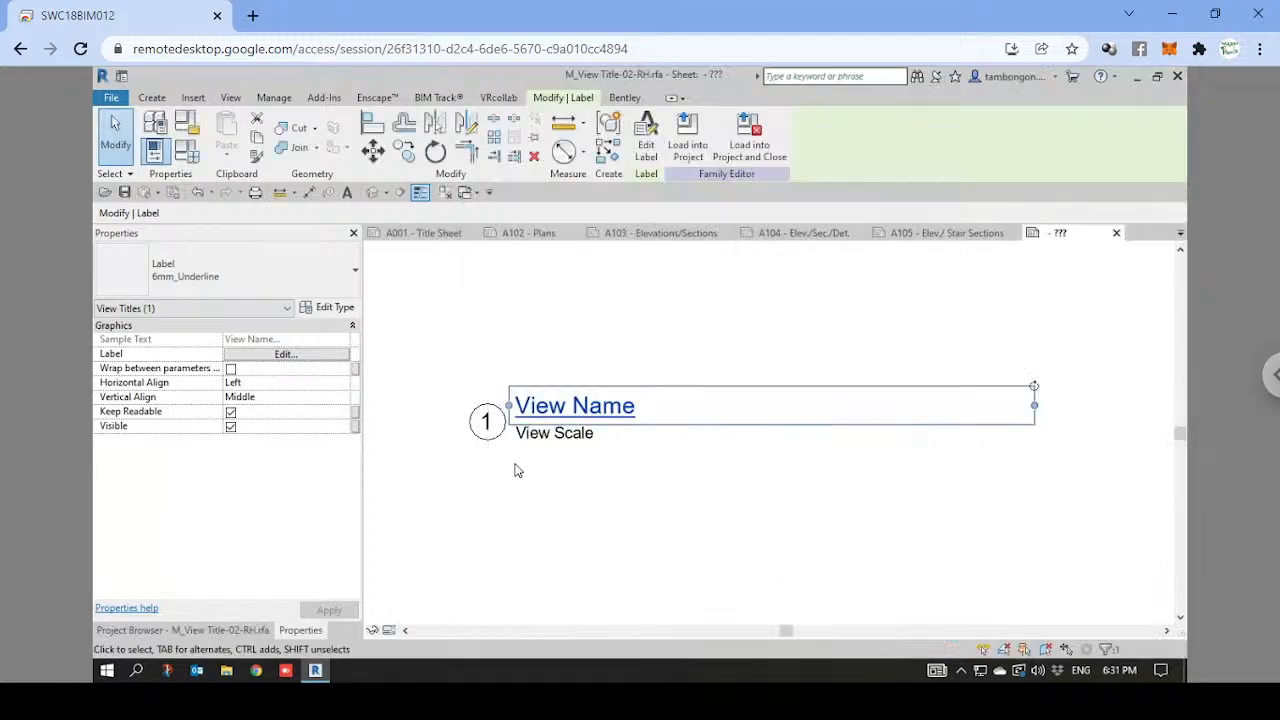
Nudge the View Name label down so its underline sits about level with the centre of the detail number circle.
scroll(608, 451, up, 1)
click(551, 443)
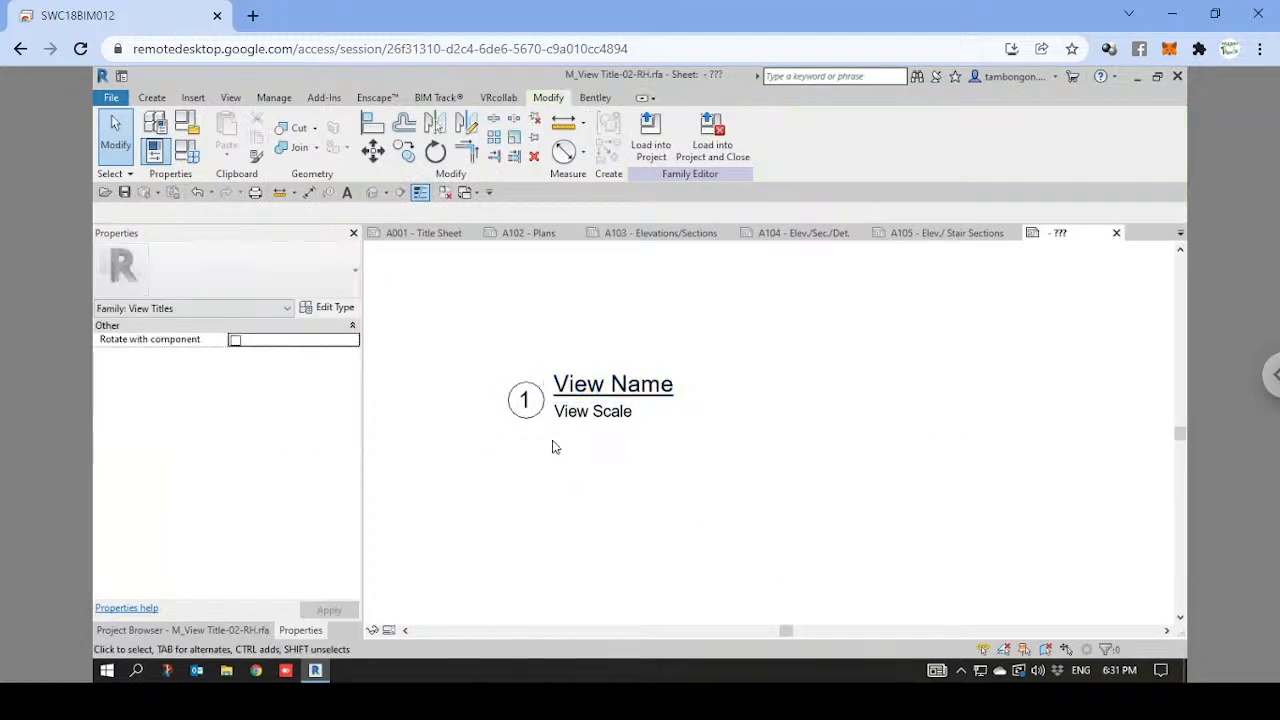
scroll(551, 443, up, 2)
scroll(548, 423, up, 1)
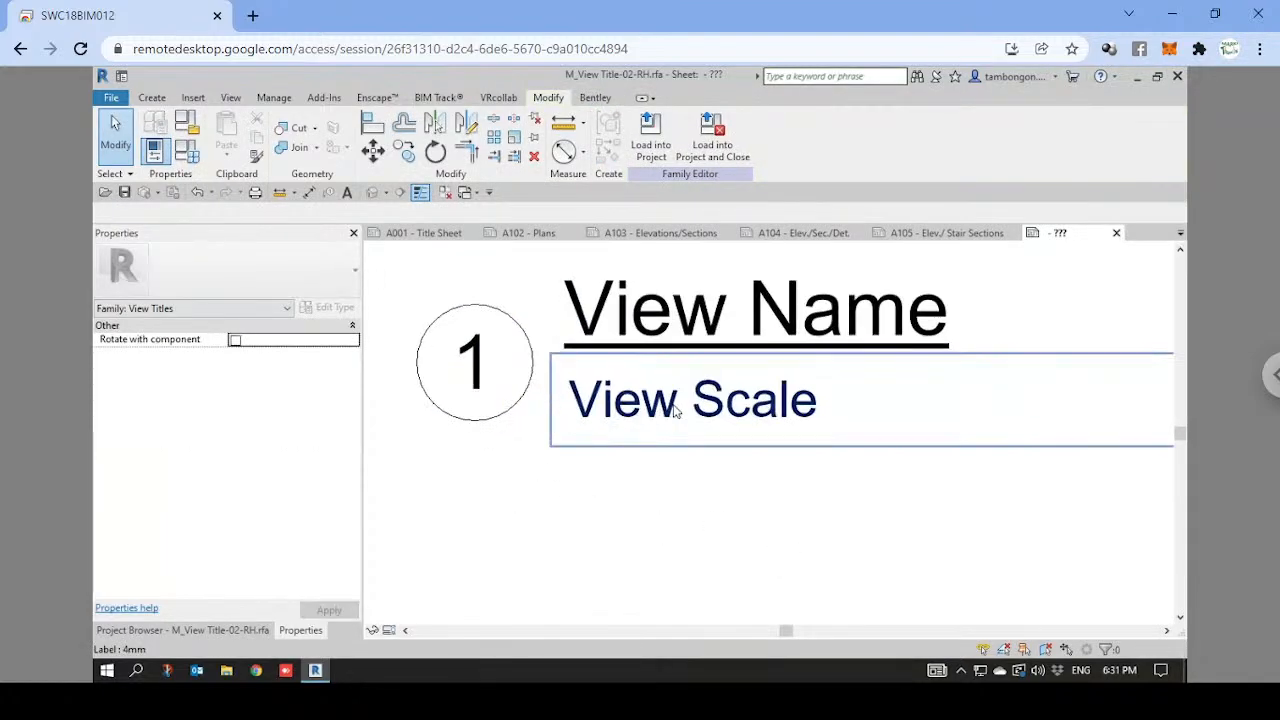
click(630, 316)
key(Down)
key(Down)
key(Down)
key(Down)
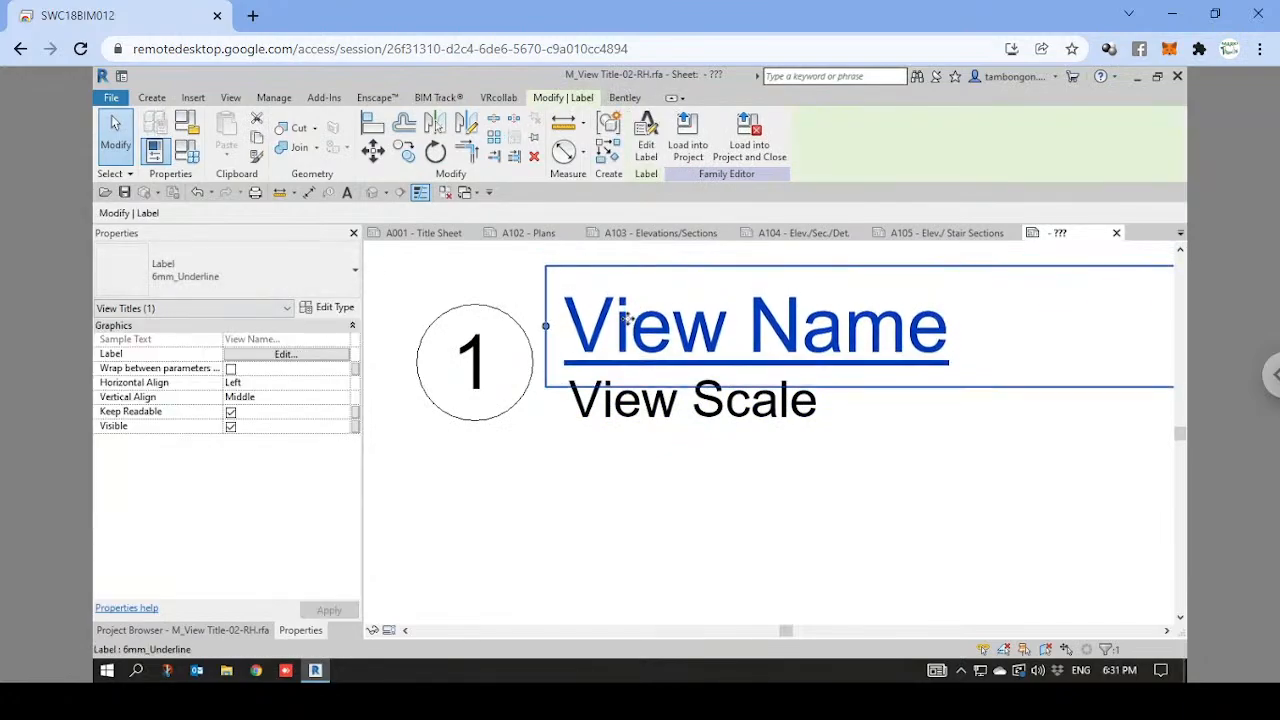
click(487, 578)
Give the View Name label parameter a short prefix of blank spaces so the name is indented from the start of its underline.
click(608, 336)
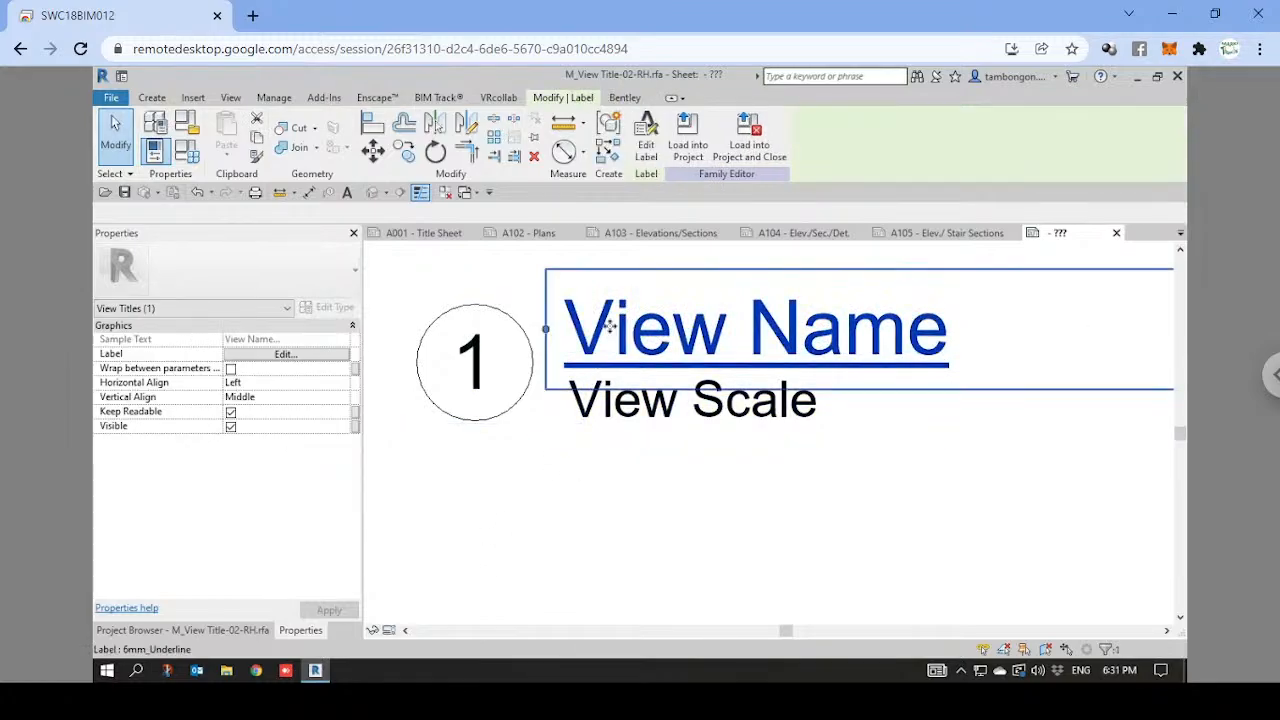
click(646, 134)
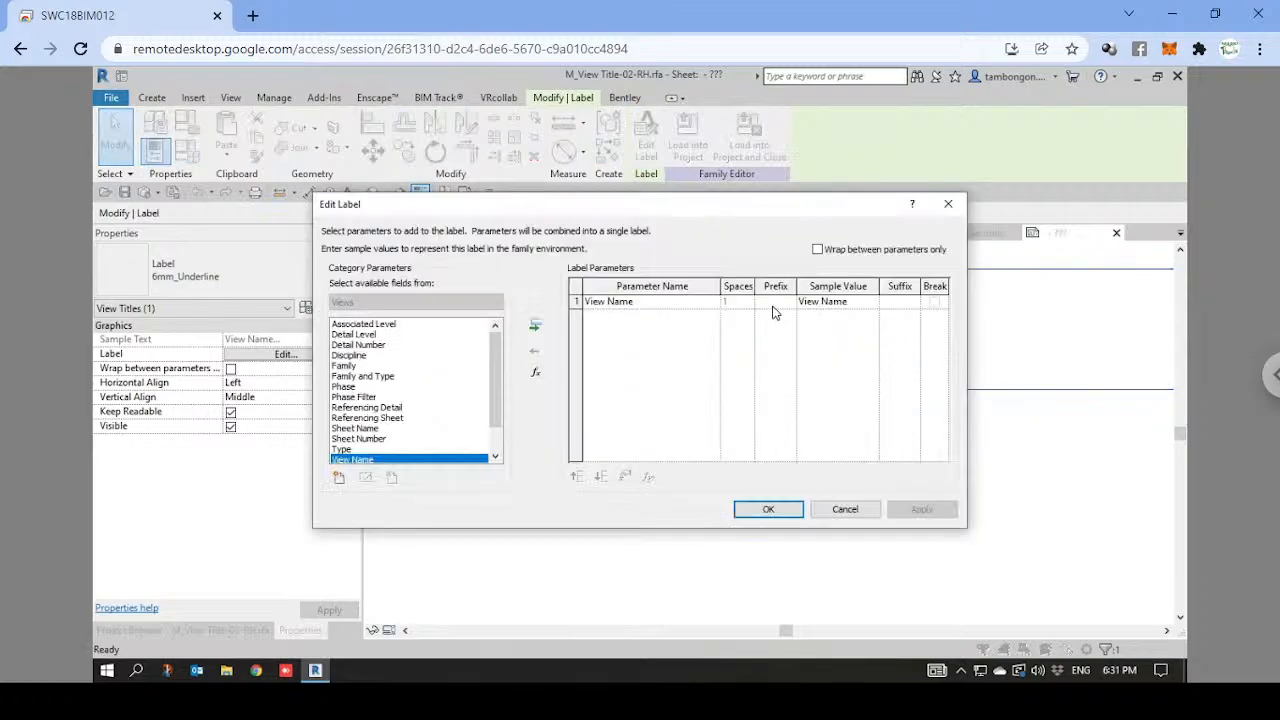
click(775, 305)
click(770, 514)
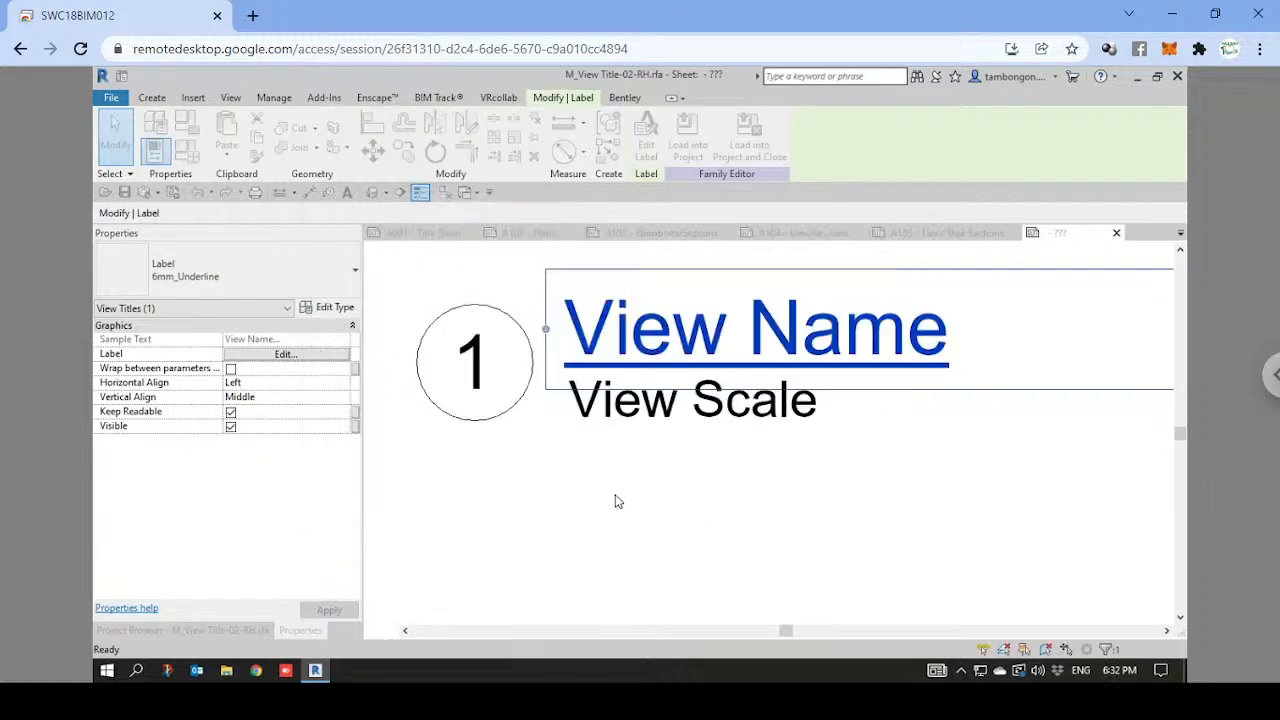
click(625, 528)
click(680, 347)
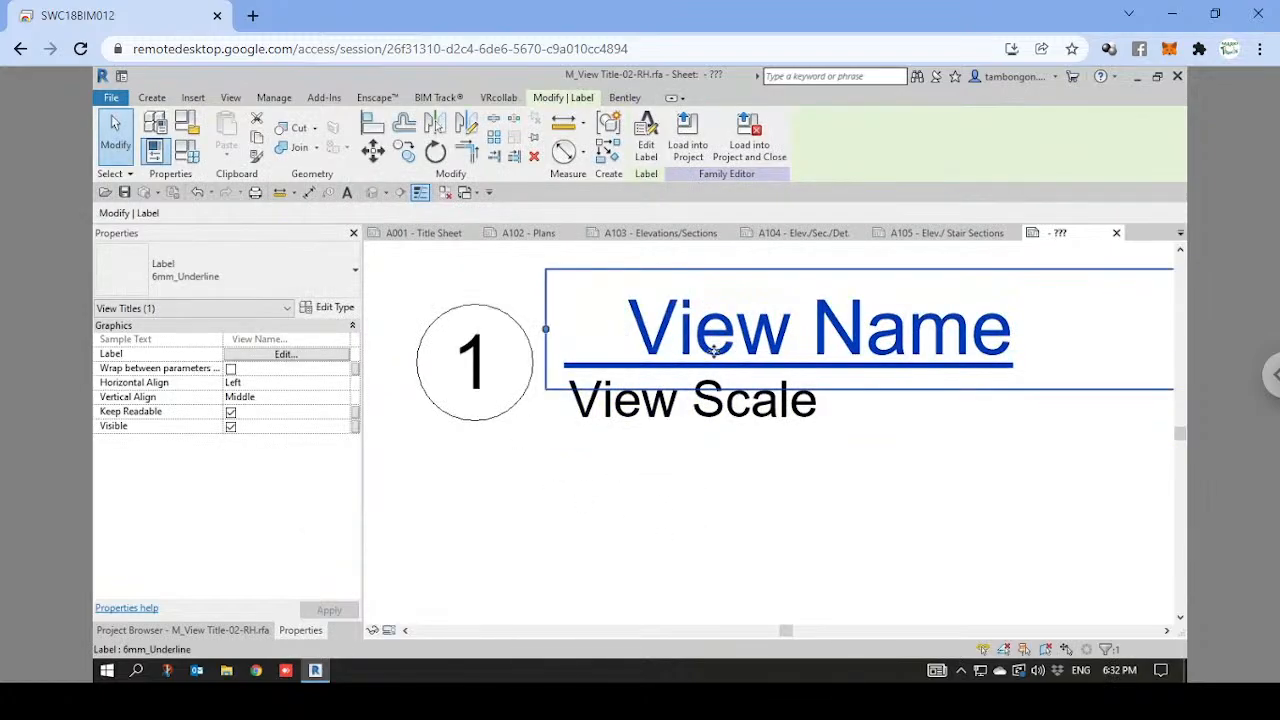
click(643, 140)
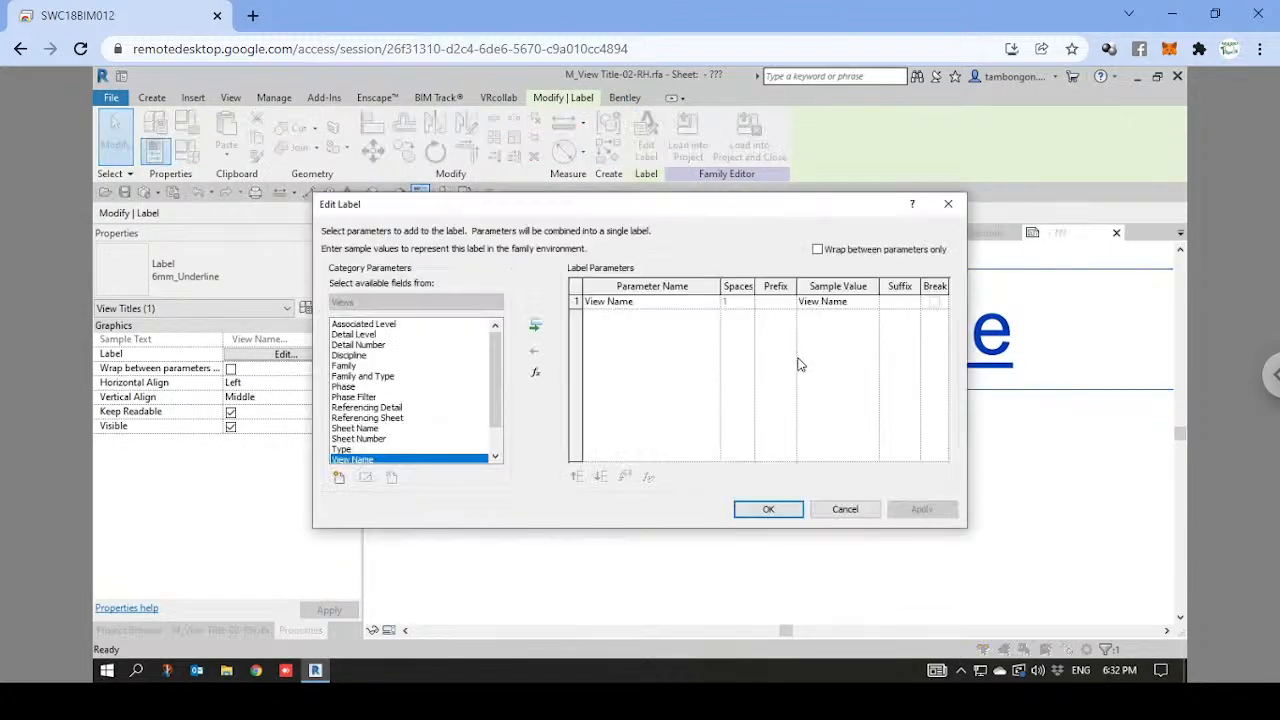
click(789, 304)
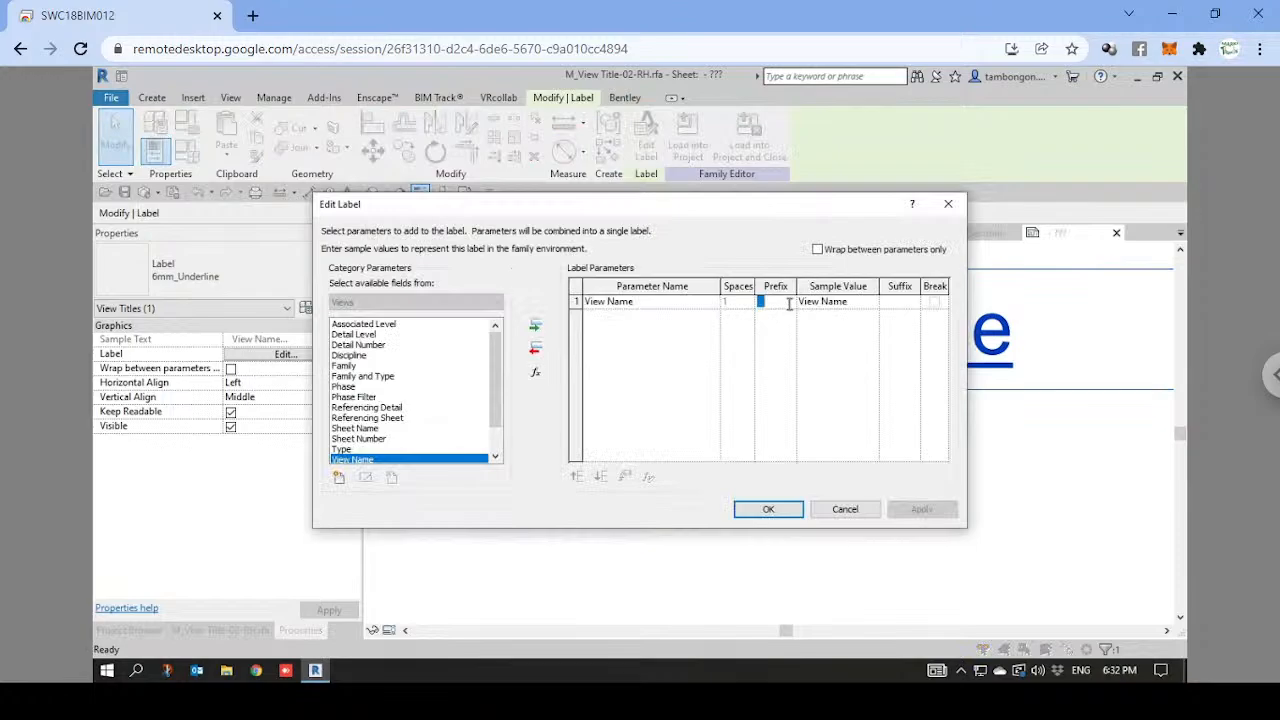
click(768, 509)
click(657, 463)
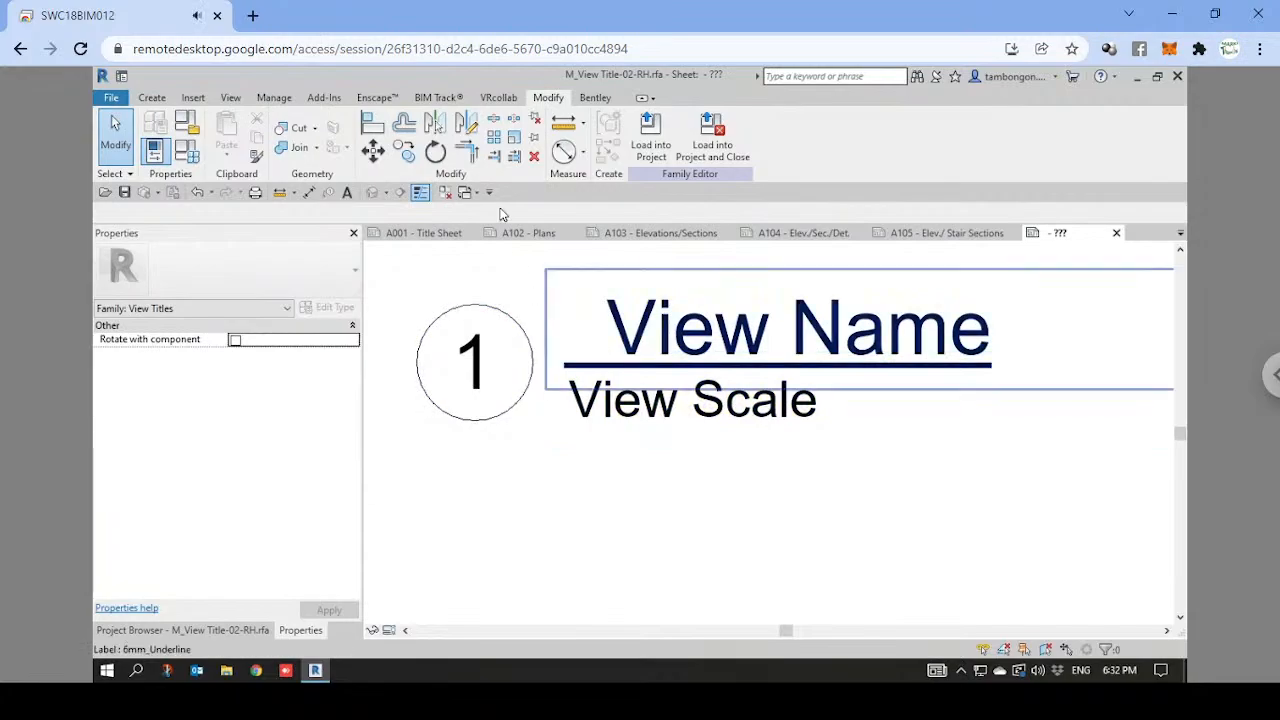
Draw a horizontal line about 2.8 mm long from the circle's right quadrant towards the View Name underline.
click(151, 97)
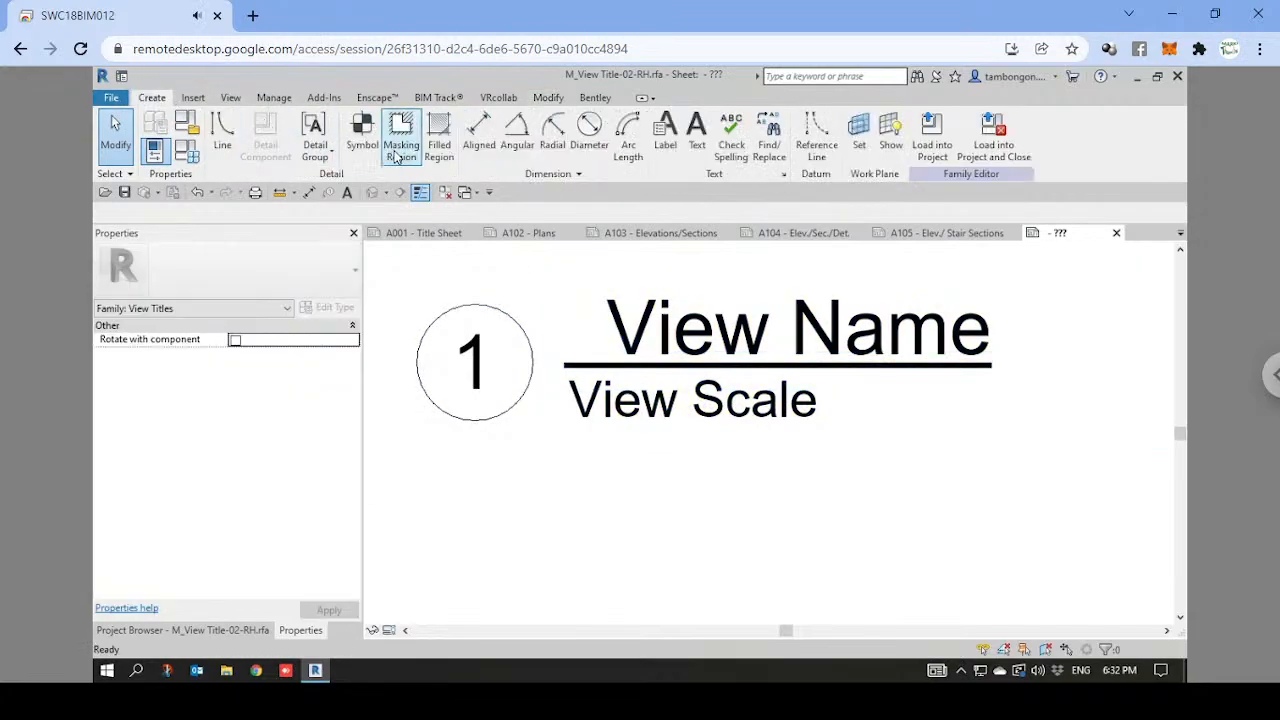
click(222, 140)
click(533, 362)
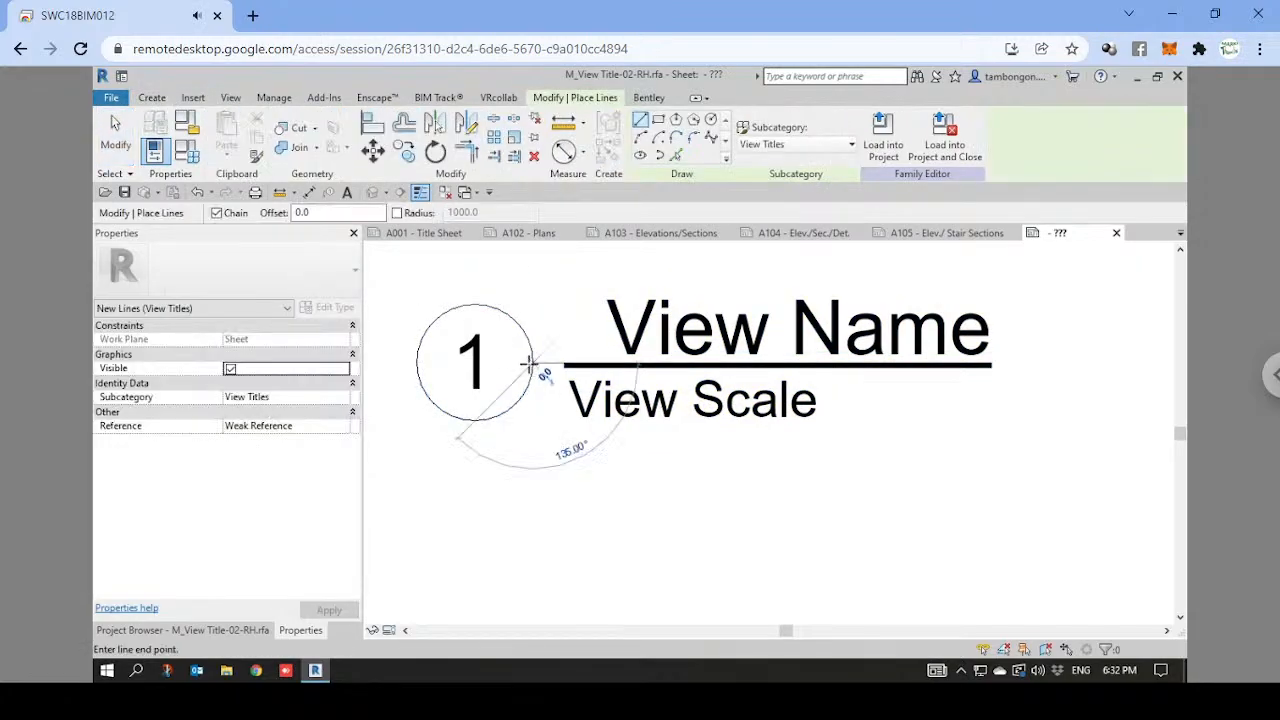
scroll(533, 362, up, 5)
click(603, 362)
key(Escape)
key(Escape)
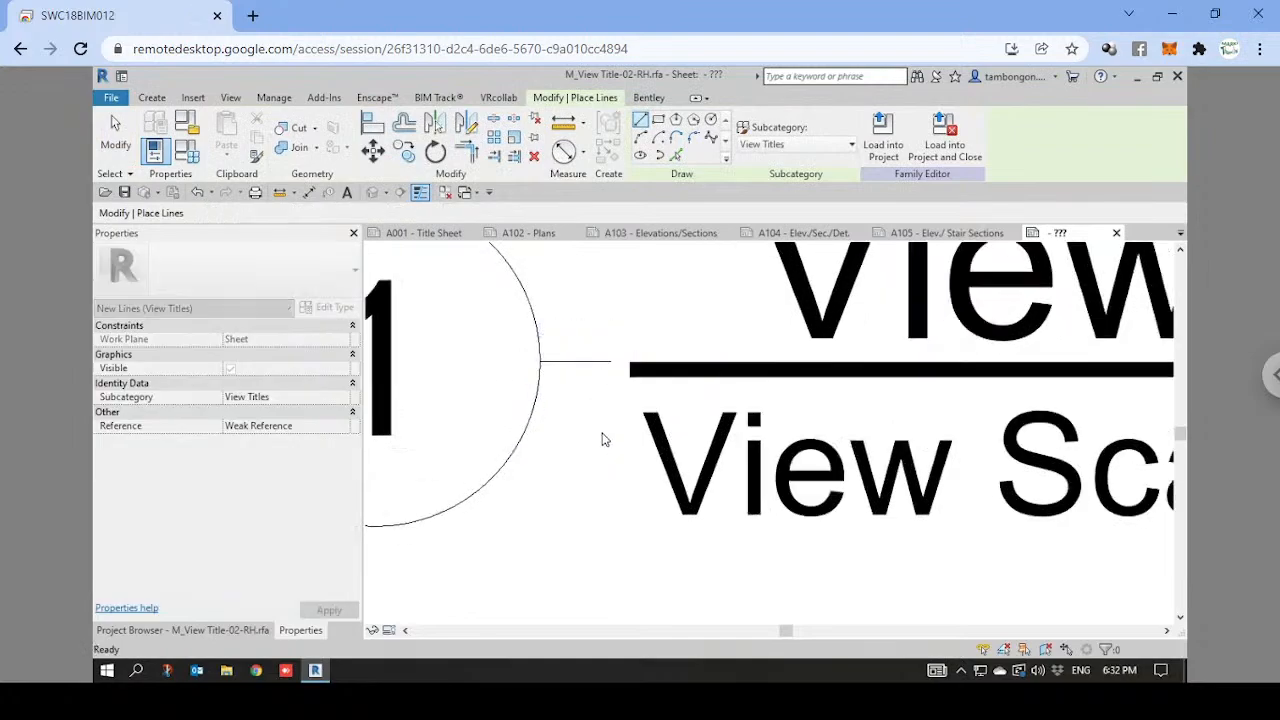
Align the View Name label's underline with the short line and nudge the label left until the underline touches the circle.
scroll(545, 363, down, 1)
scroll(540, 365, down, 2)
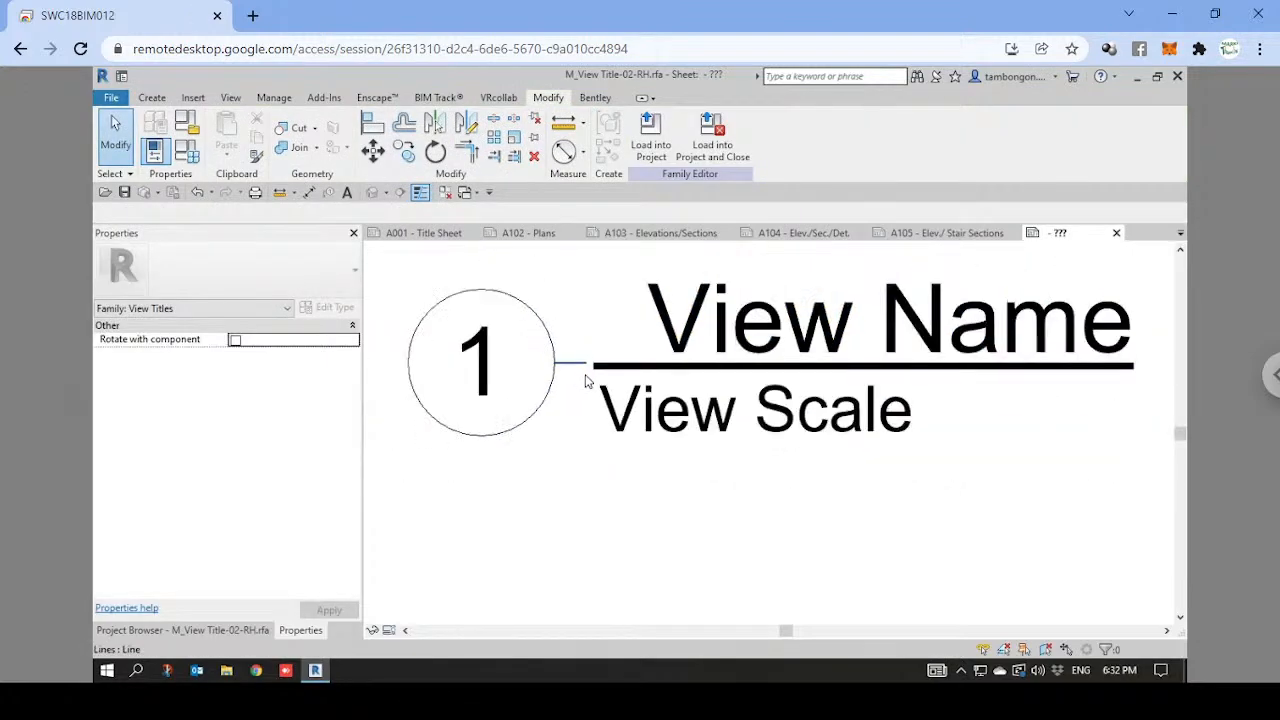
click(625, 372)
scroll(571, 366, up, 3)
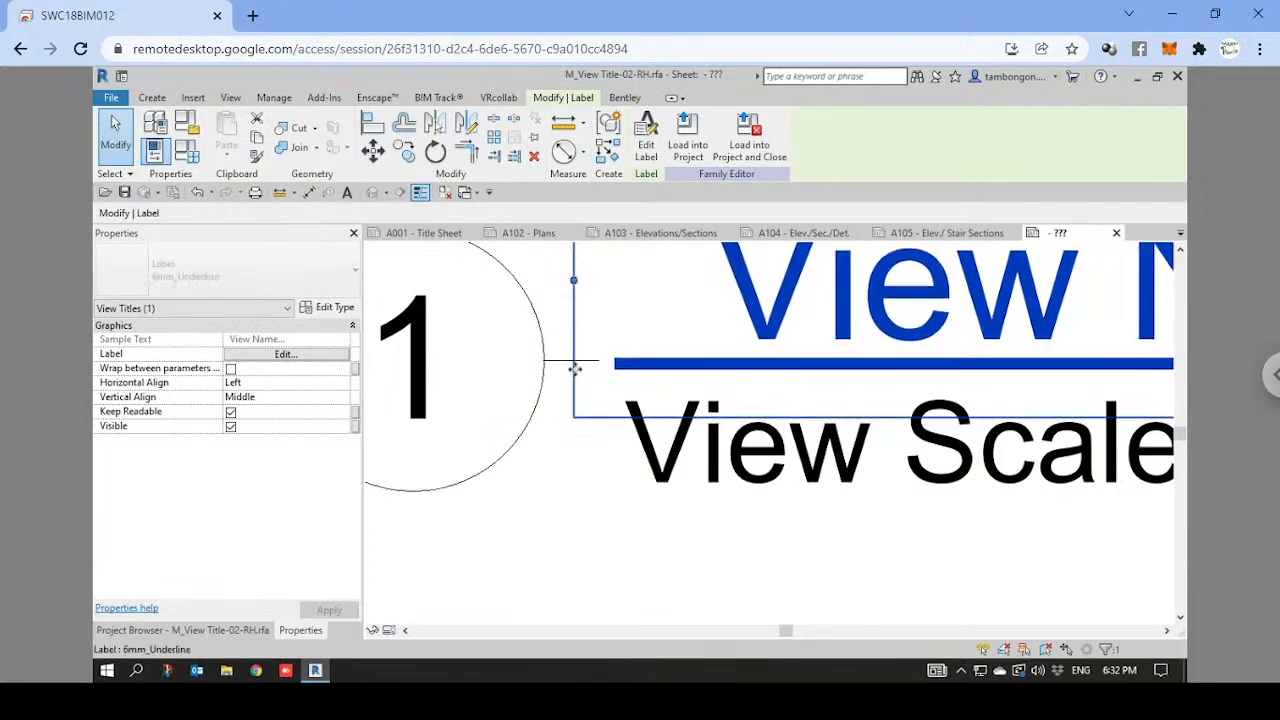
scroll(605, 387, up, 2)
key(Up)
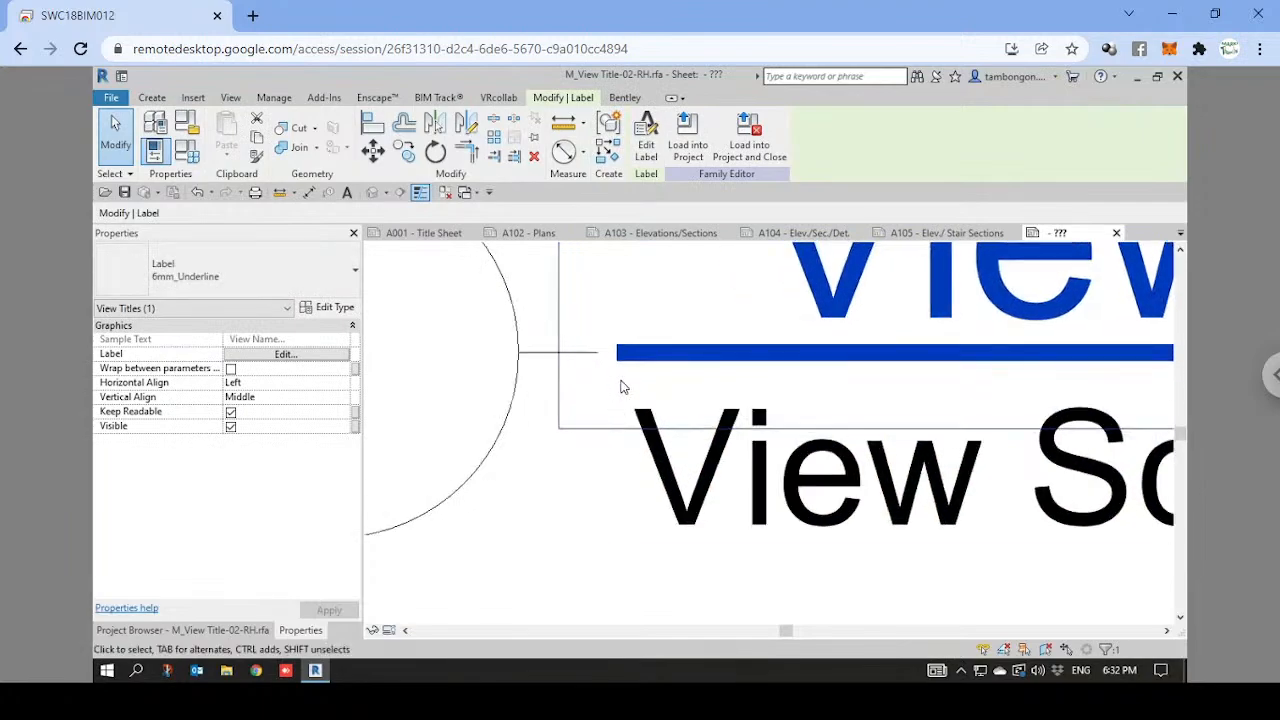
key(Left)
key(Left)
key(Left)
key(Left)
key(Left)
key(Left)
key(Left)
key(Left)
key(Left)
key(Left)
key(Left)
key(Left)
key(Left)
key(Left)
key(Left)
key(Left)
key(Left)
key(Left)
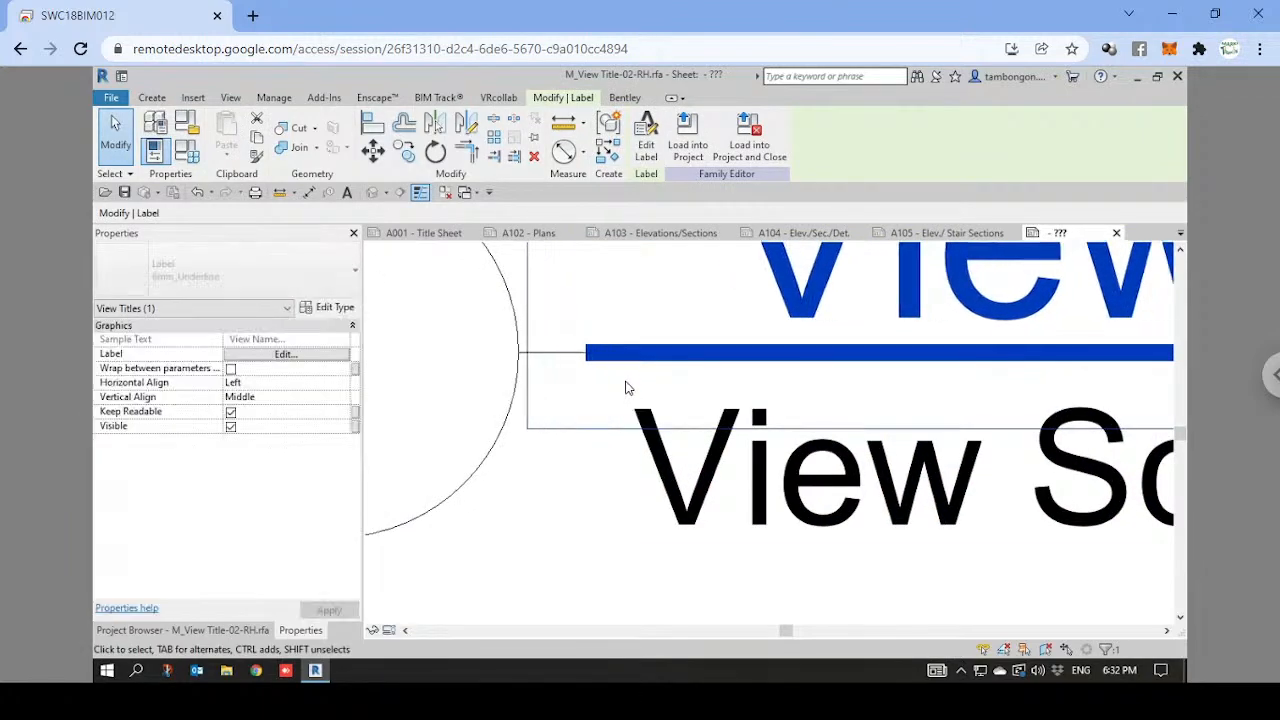
key(Left)
key(Left)
key(Left)
key(Left)
key(Left)
key(Left)
key(Left)
key(Left)
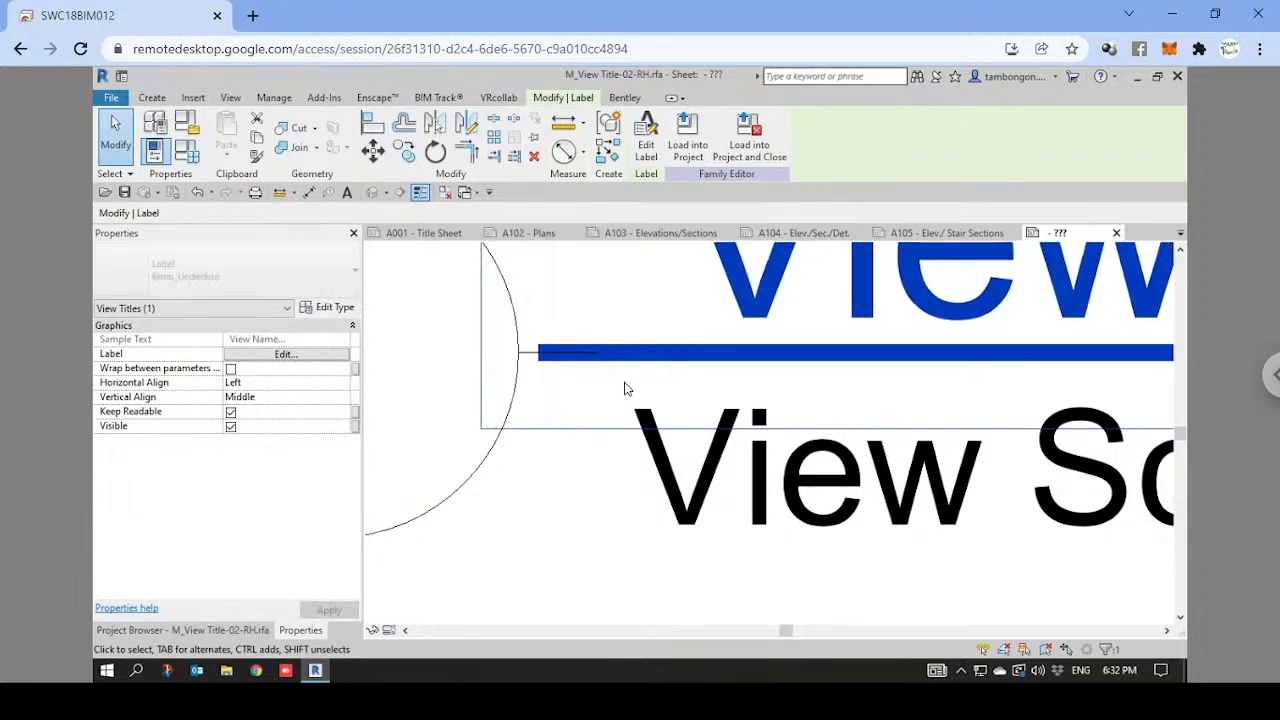
key(Left)
key(Left)
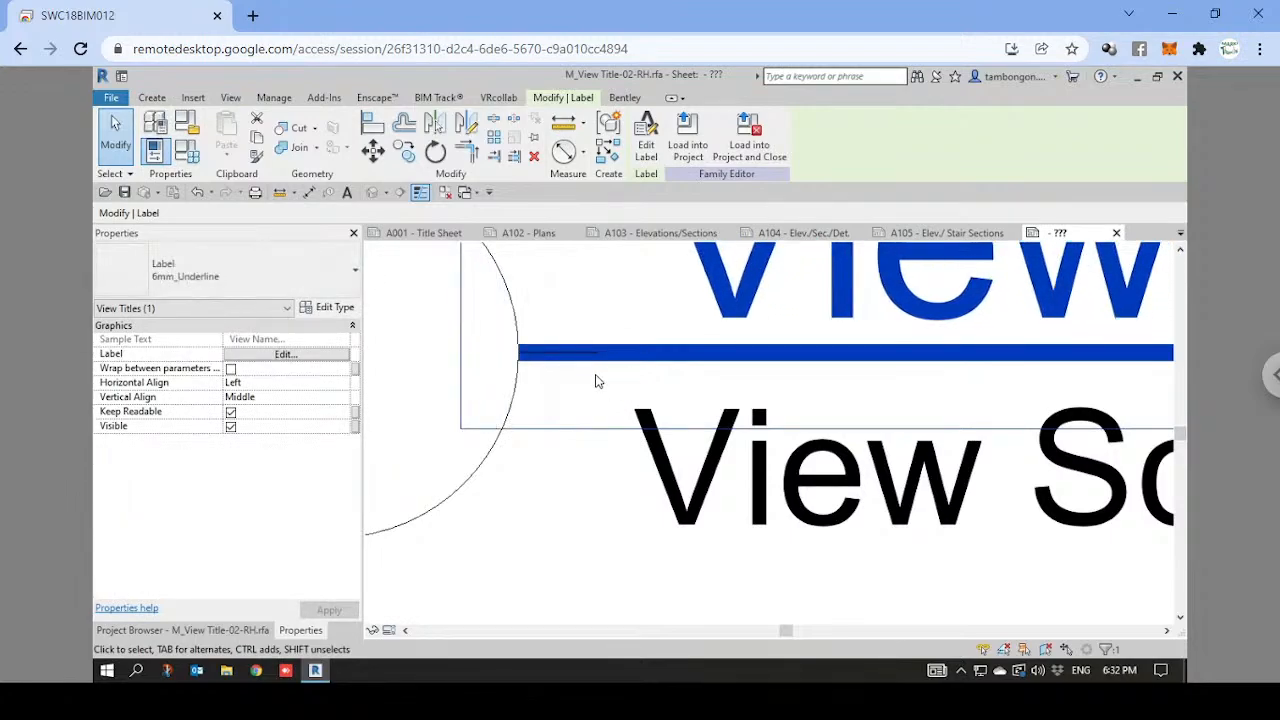
scroll(595, 380, down, 5)
key(Escape)
scroll(533, 398, up, 2)
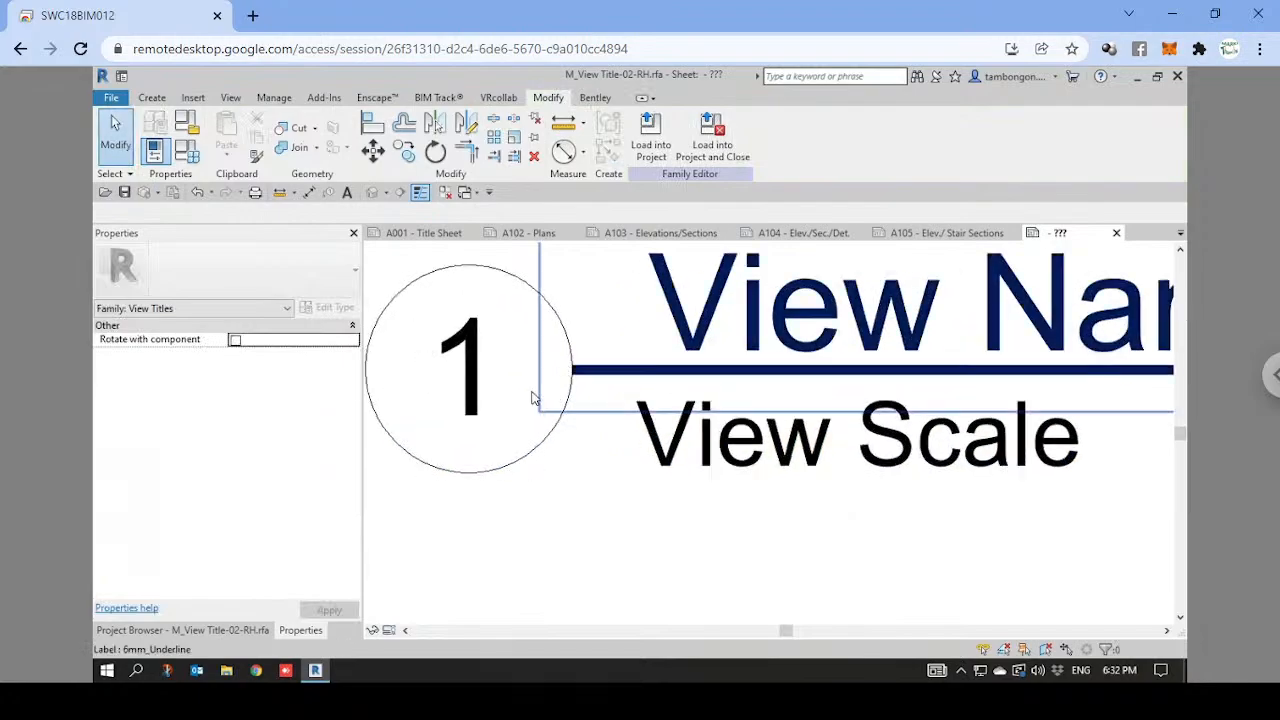
click(632, 360)
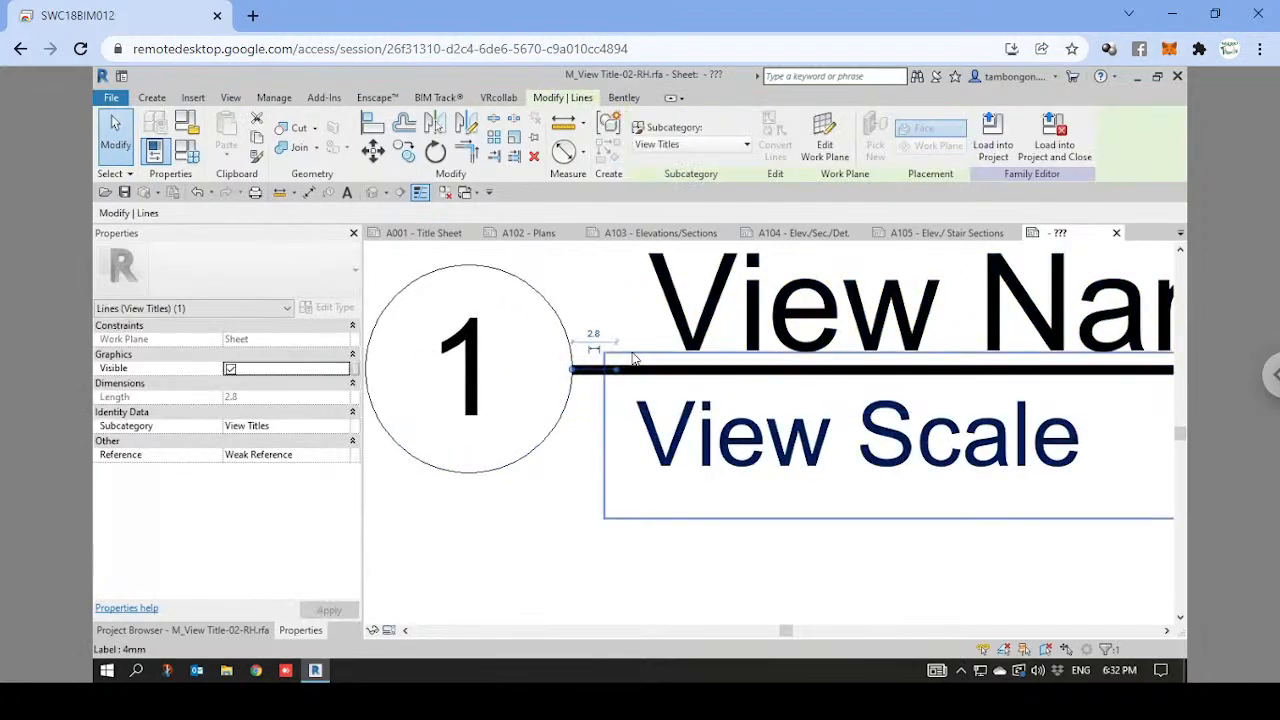
key(Escape)
scroll(766, 448, down, 4)
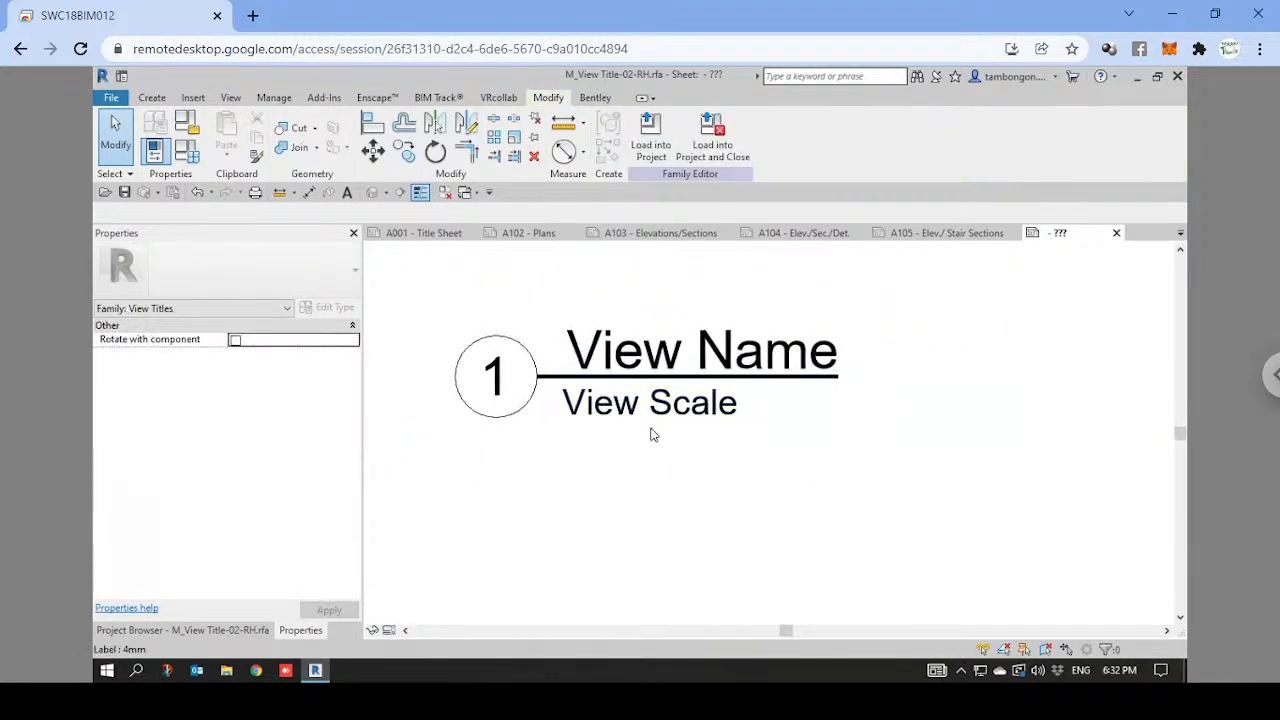
Shift the View Scale label slightly right and down so it sits below the underline, just inside the start of View Name.
click(644, 412)
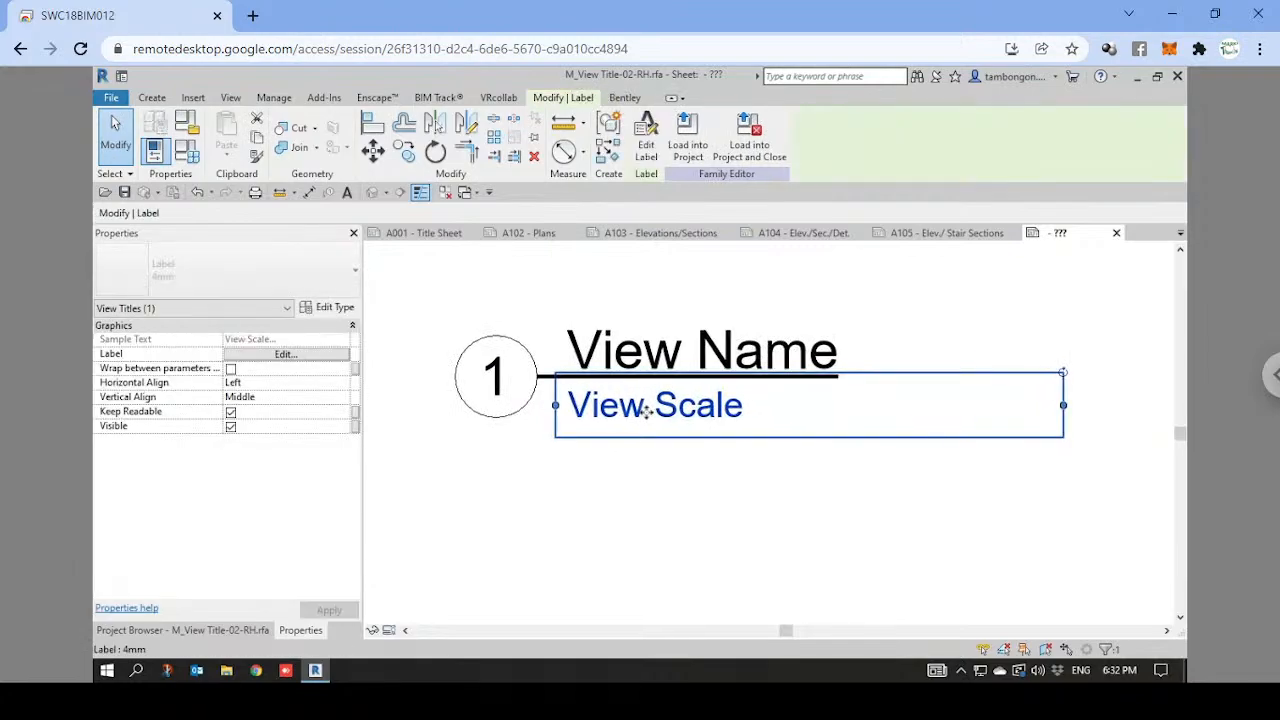
drag(646, 412, 654, 410)
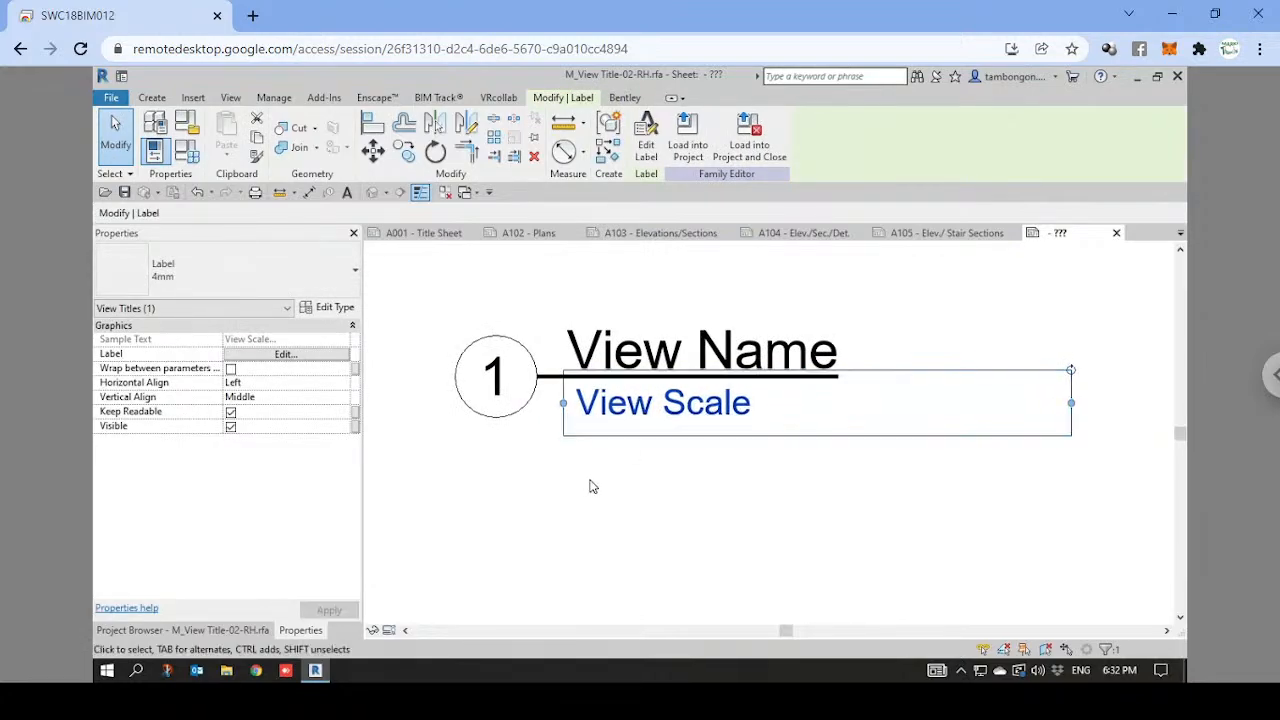
key(Down)
click(589, 494)
scroll(737, 429, down, 3)
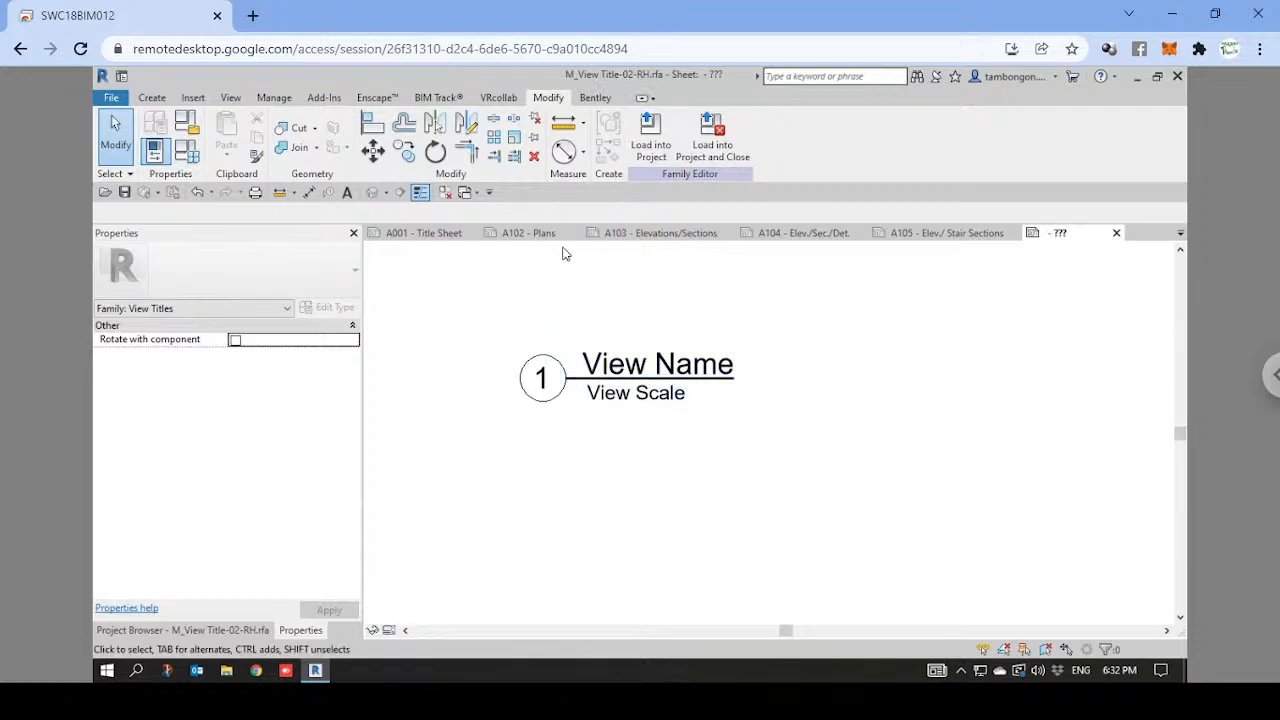
Load the M_View Title-02-RH family into the RAC_basic_sample_project project.
click(651, 140)
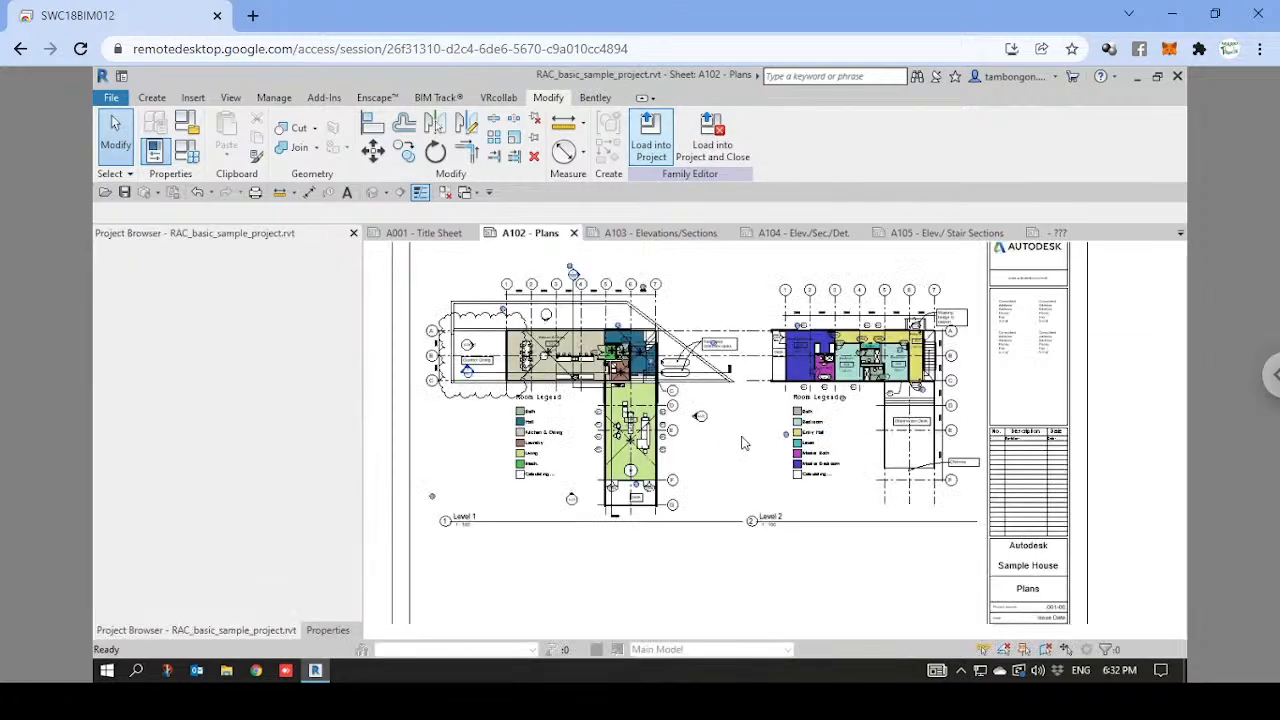
middle_drag(792, 526, 820, 448)
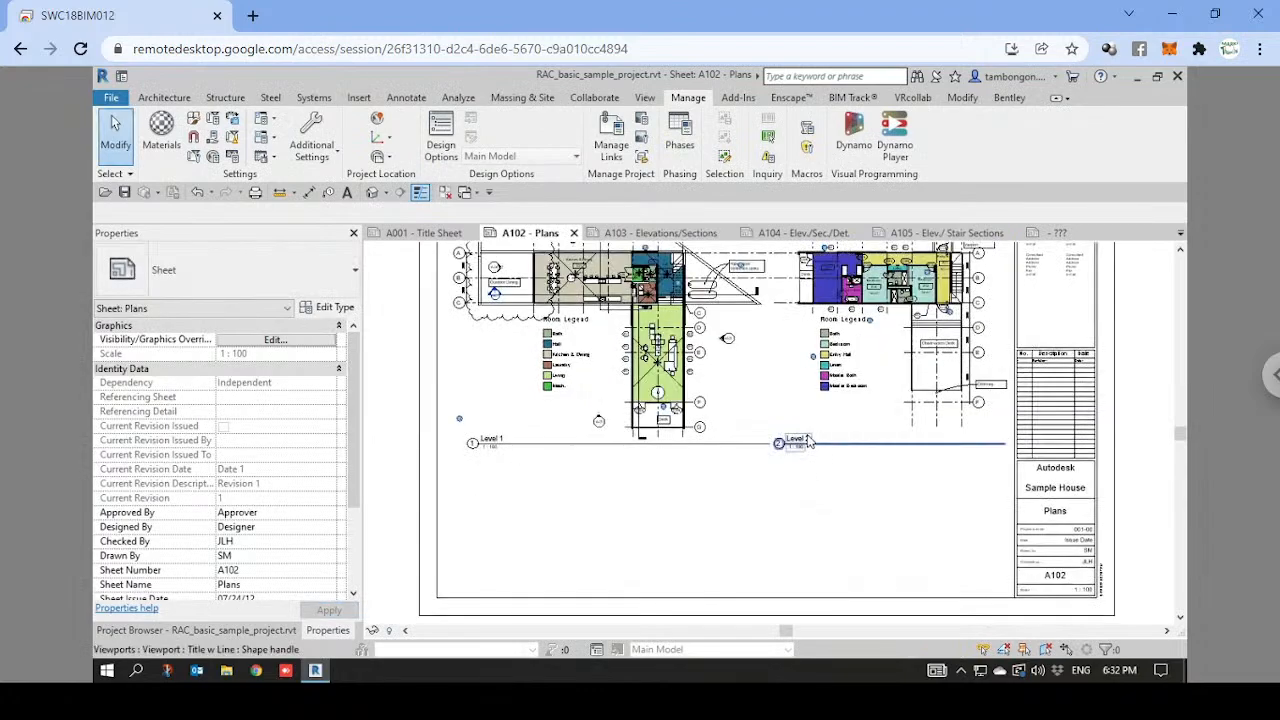
middle_drag(542, 316, 592, 372)
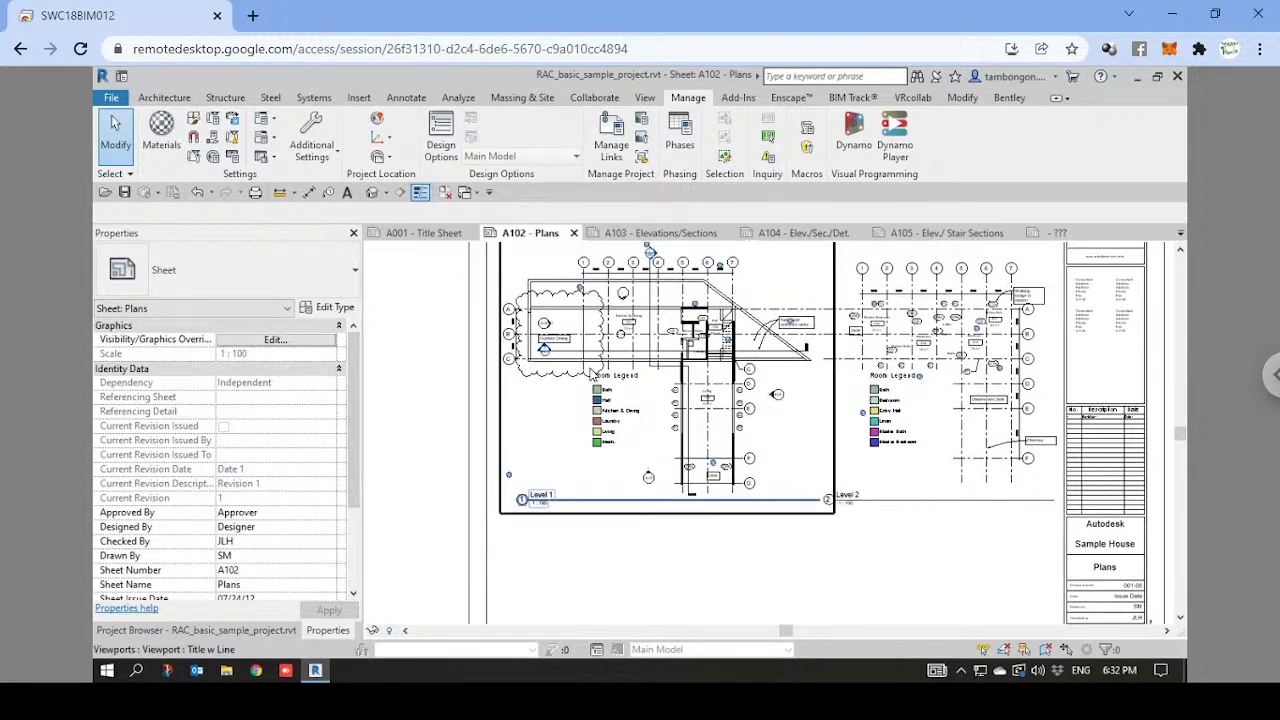
Duplicate the Level 1 viewport's Title w Line type under the name Title_RH.
click(592, 372)
click(417, 340)
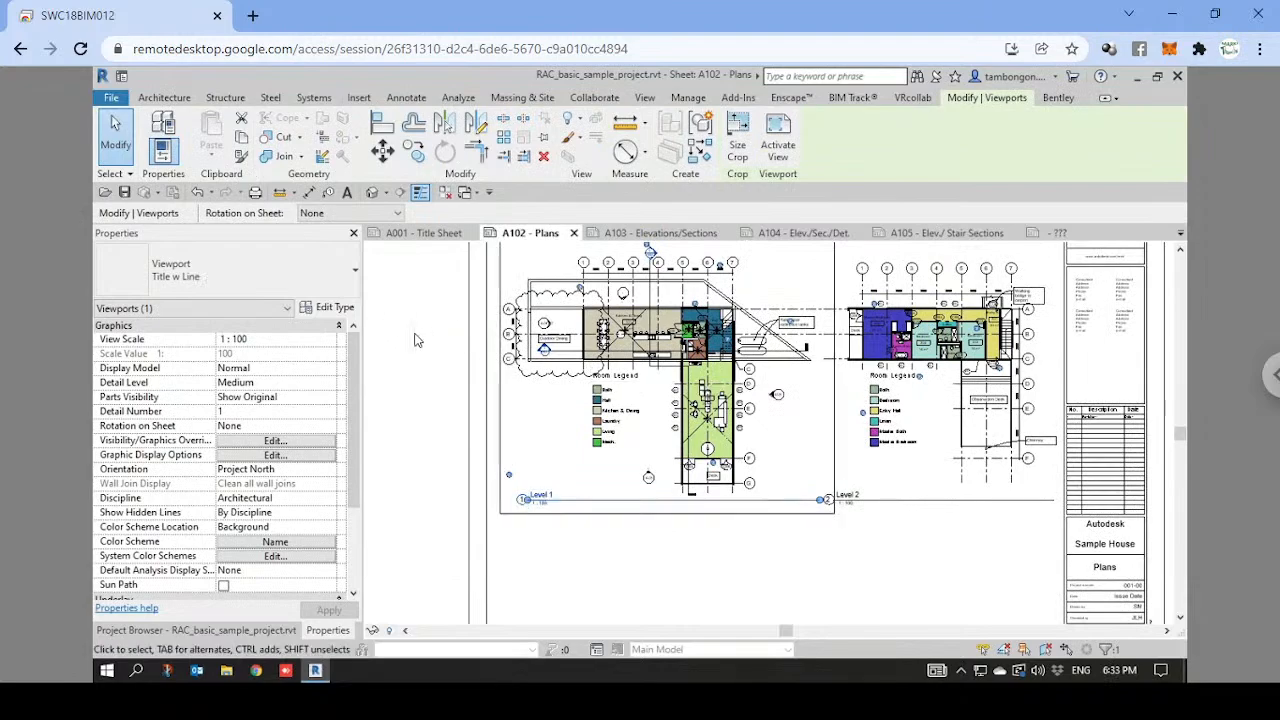
click(327, 308)
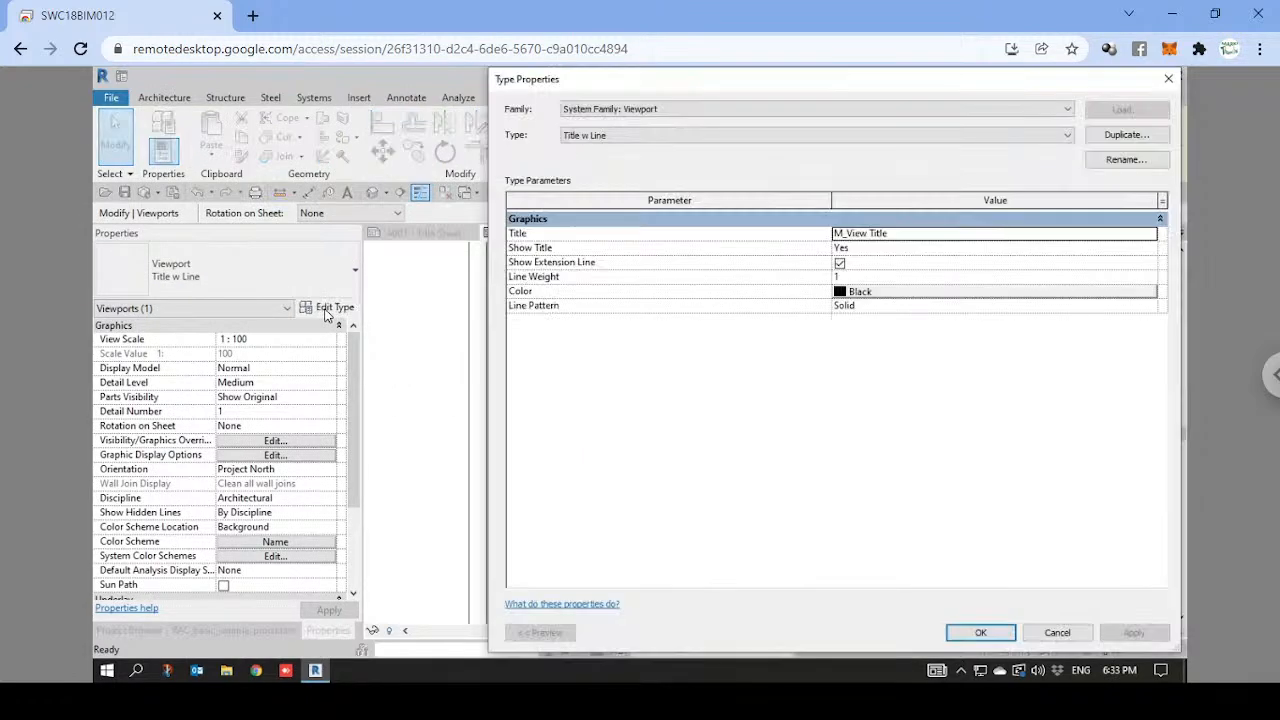
click(1128, 136)
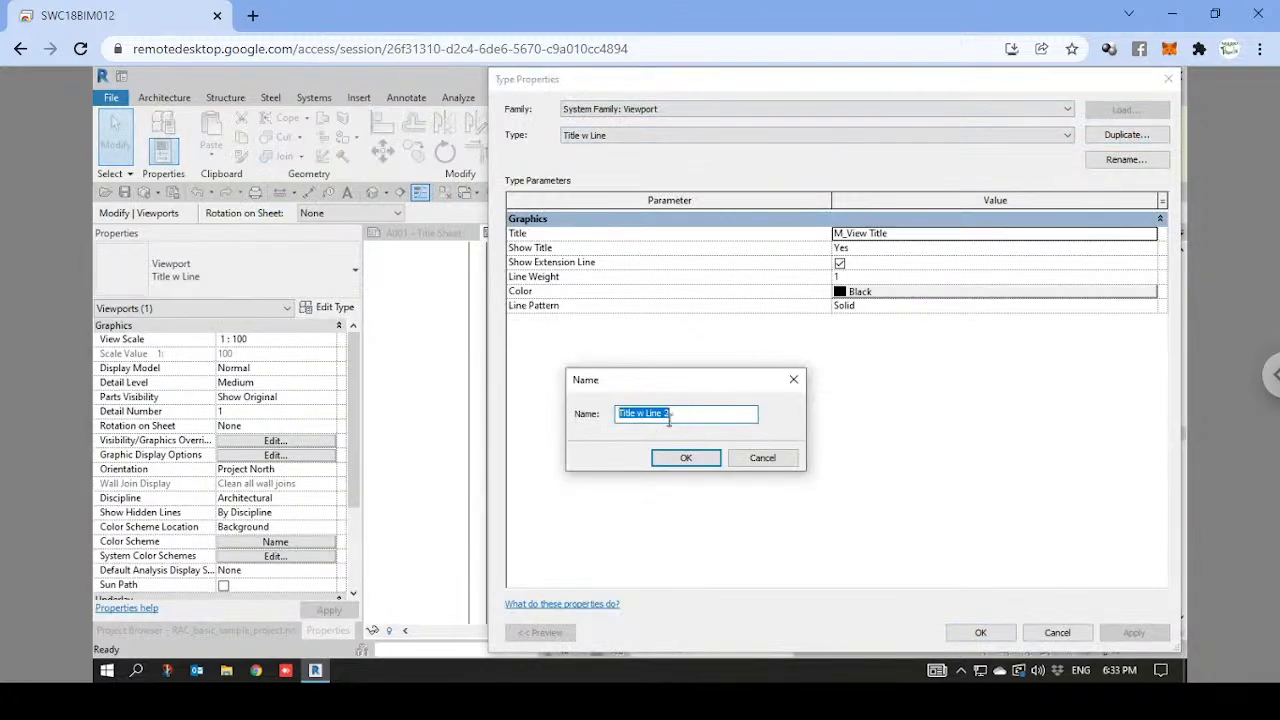
drag(660, 414, 712, 408)
click(690, 460)
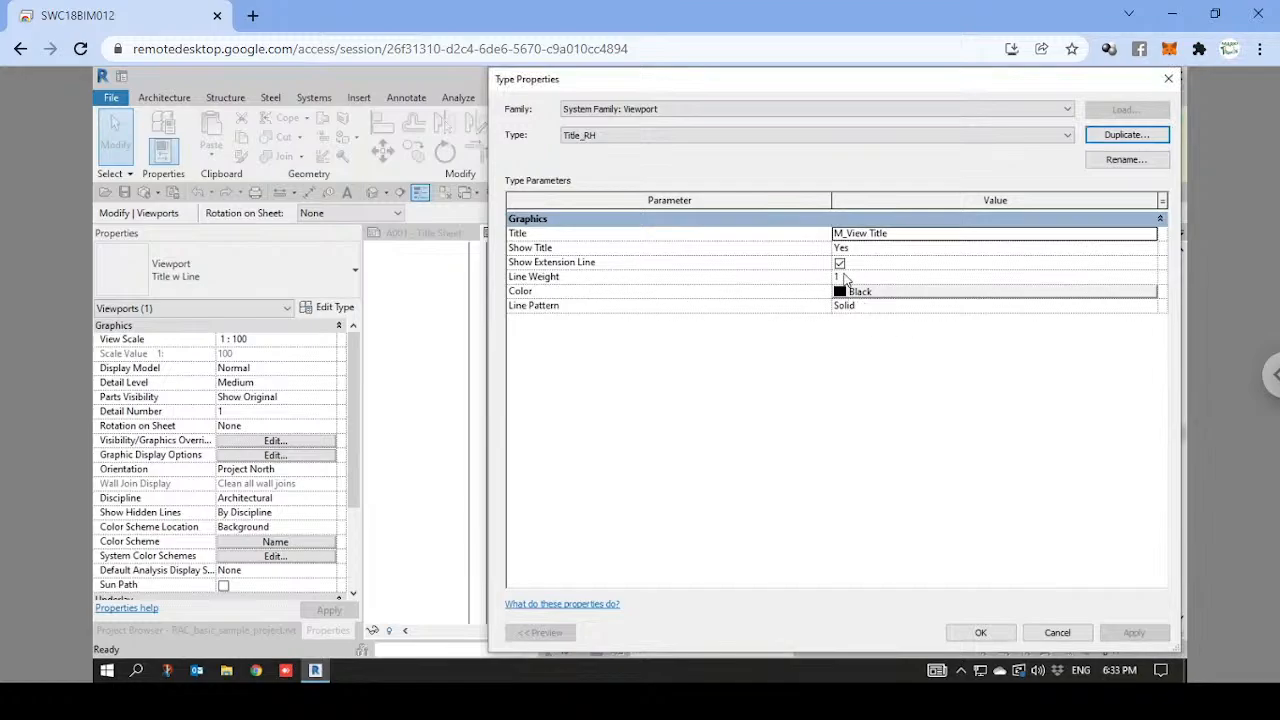
In the Title_RH type, turn off the extension line and set the title family to M_View Title-02-RH.
click(840, 264)
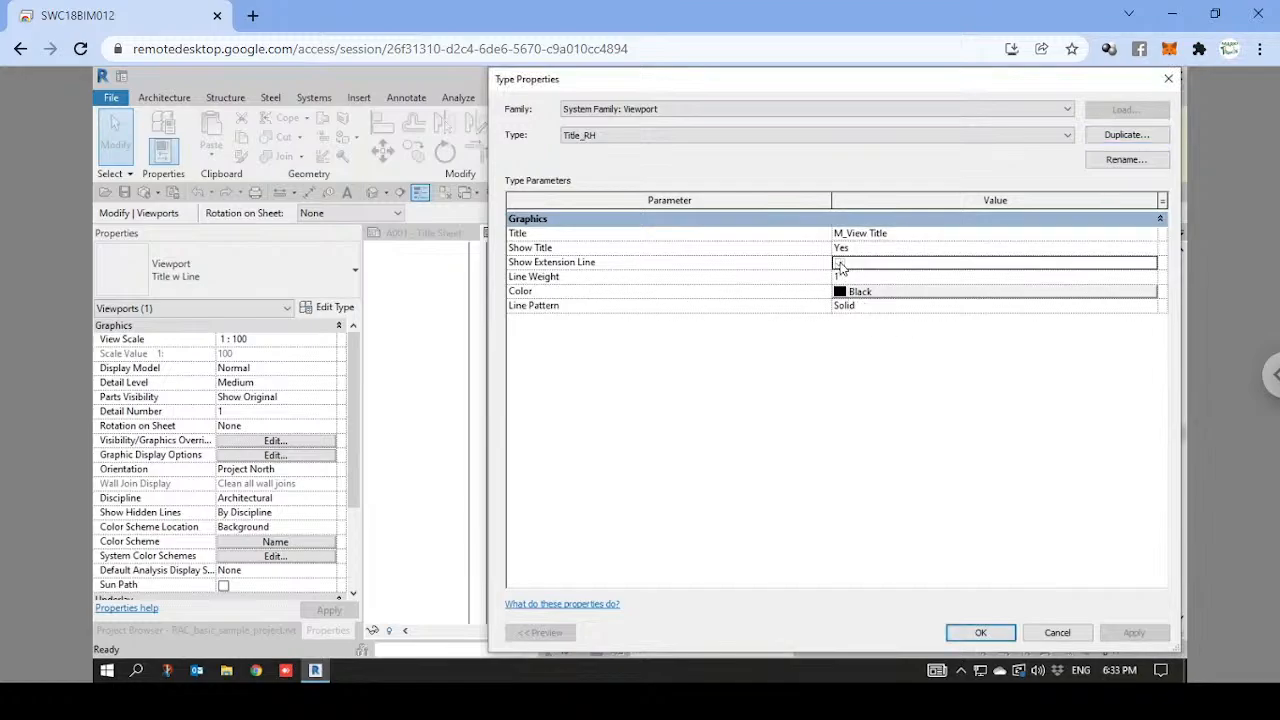
click(1150, 237)
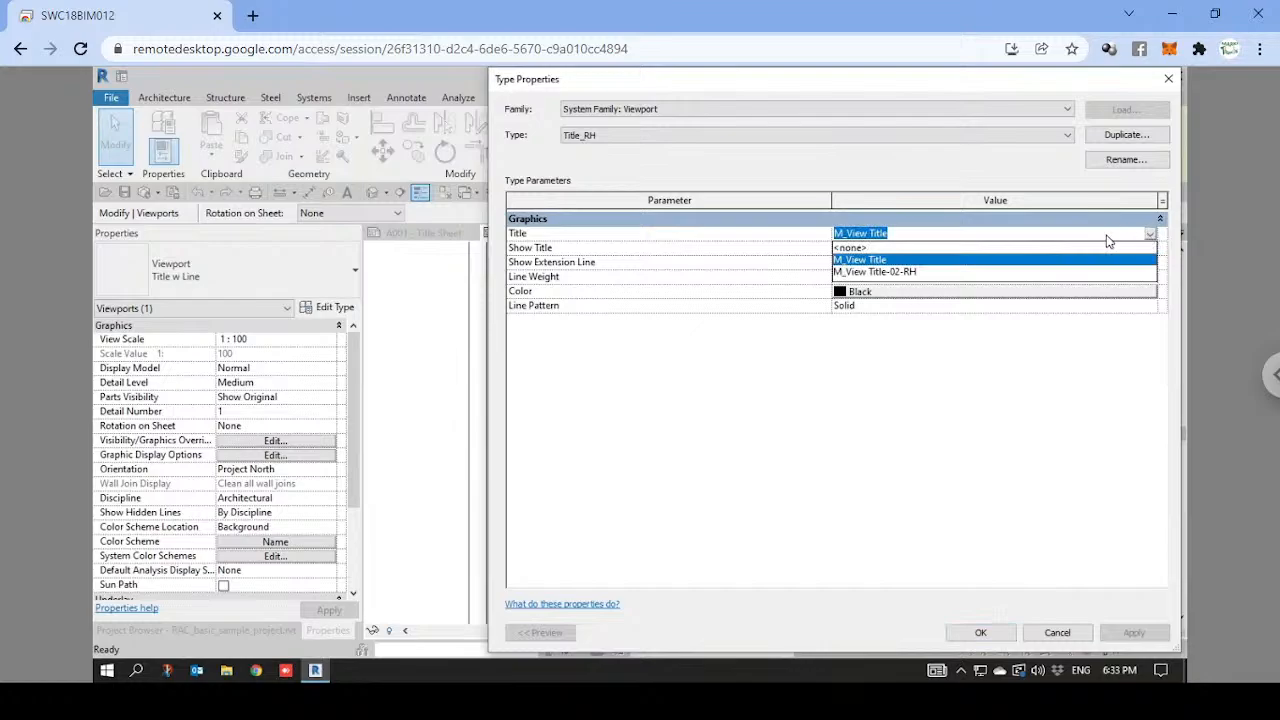
click(899, 272)
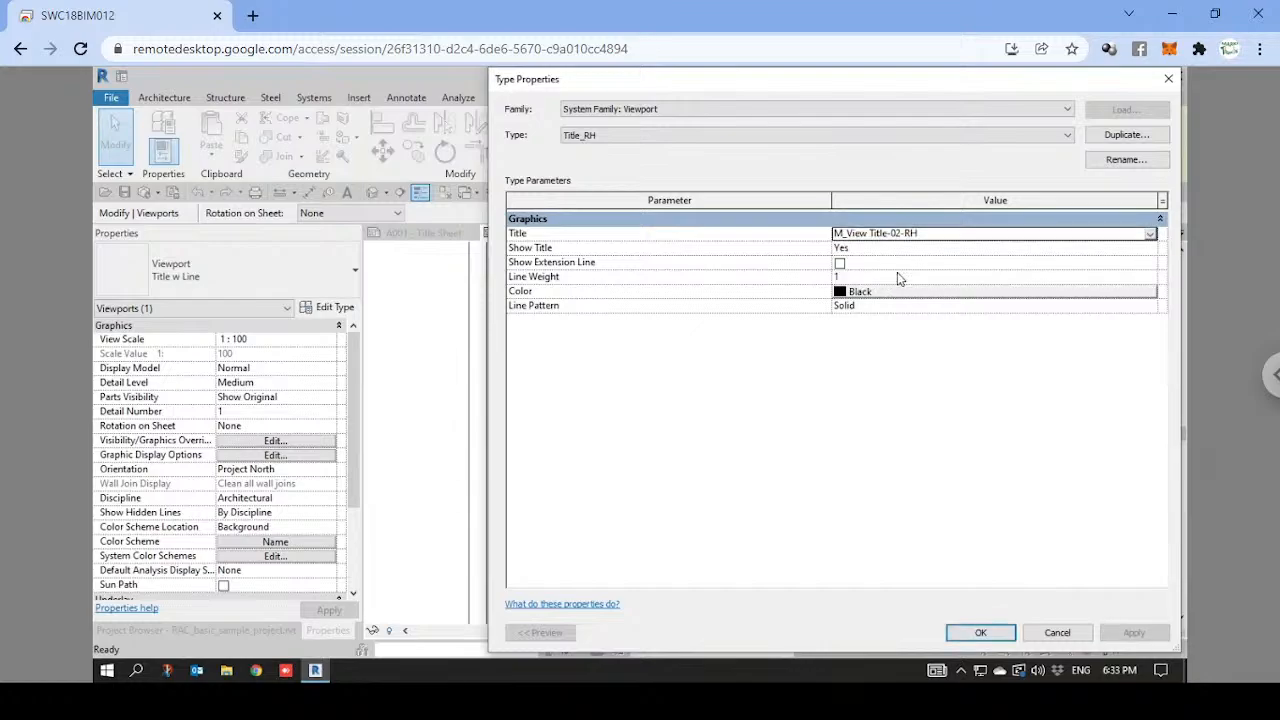
click(980, 630)
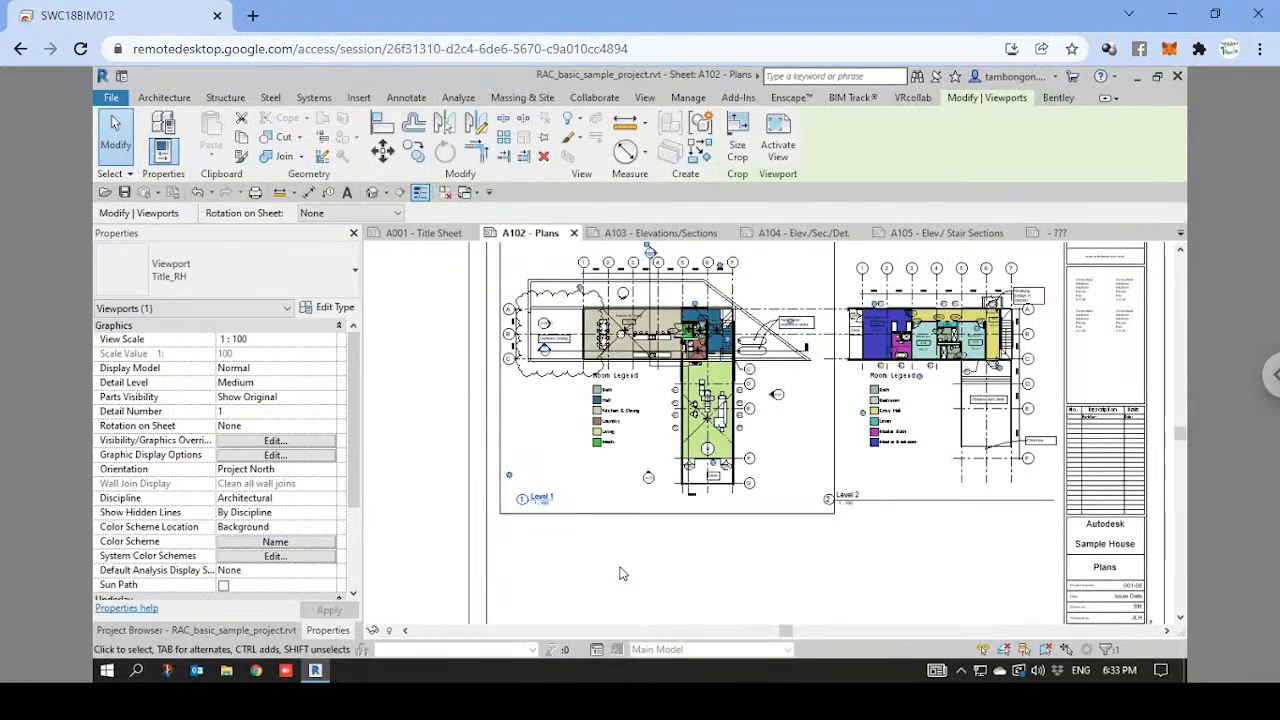
Examine the new Level 1 view title on sheet A102 up close and in relation to the plan.
click(580, 575)
scroll(636, 540, up, 5)
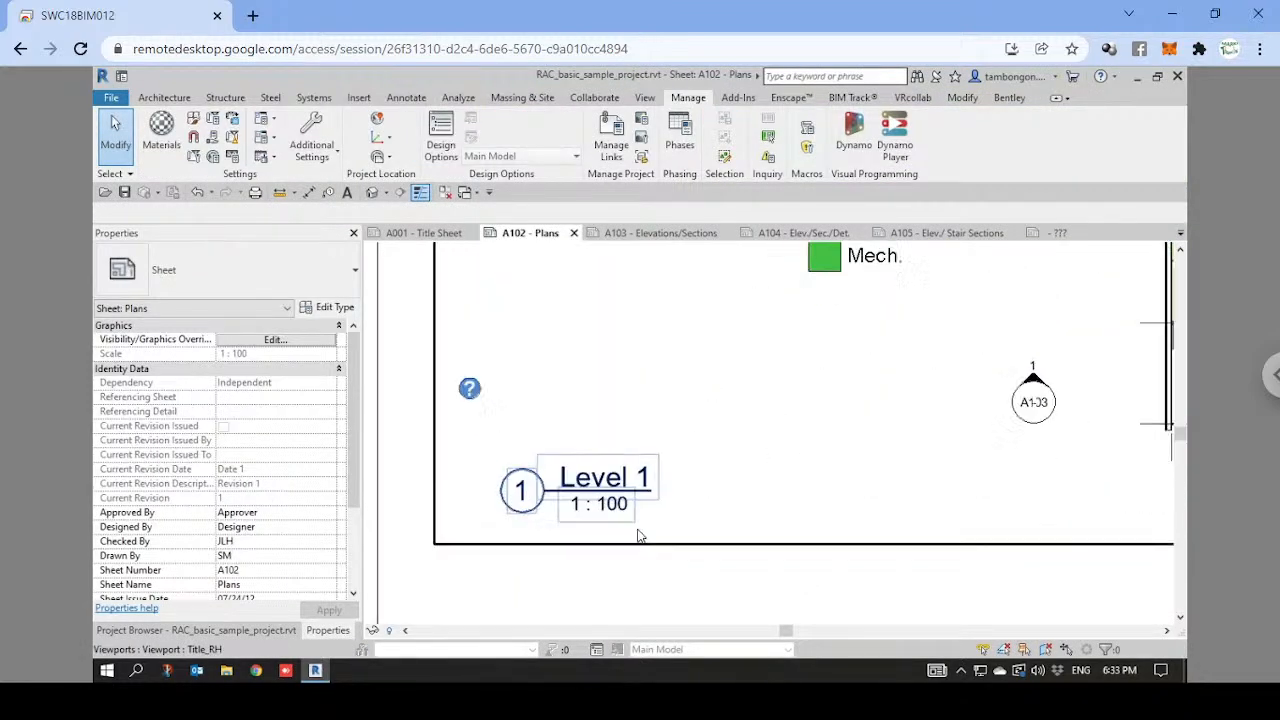
scroll(640, 537, up, 3)
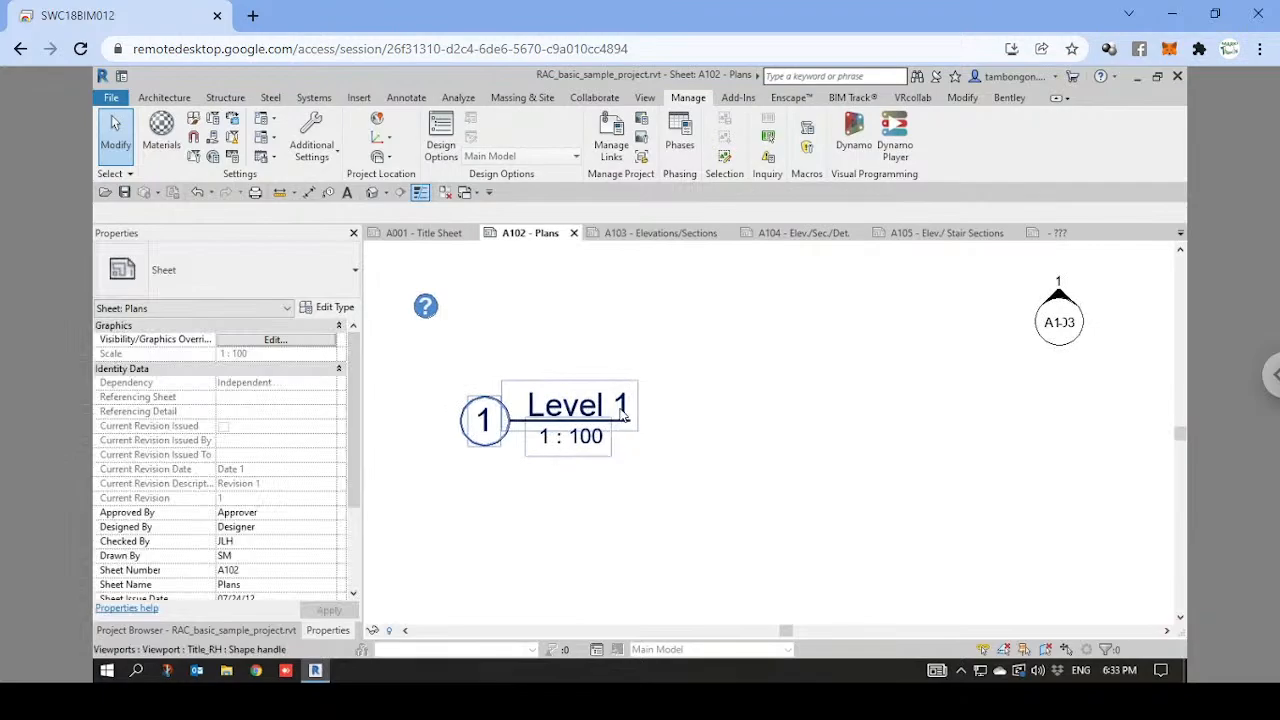
scroll(622, 416, down, 4)
scroll(612, 420, up, 3)
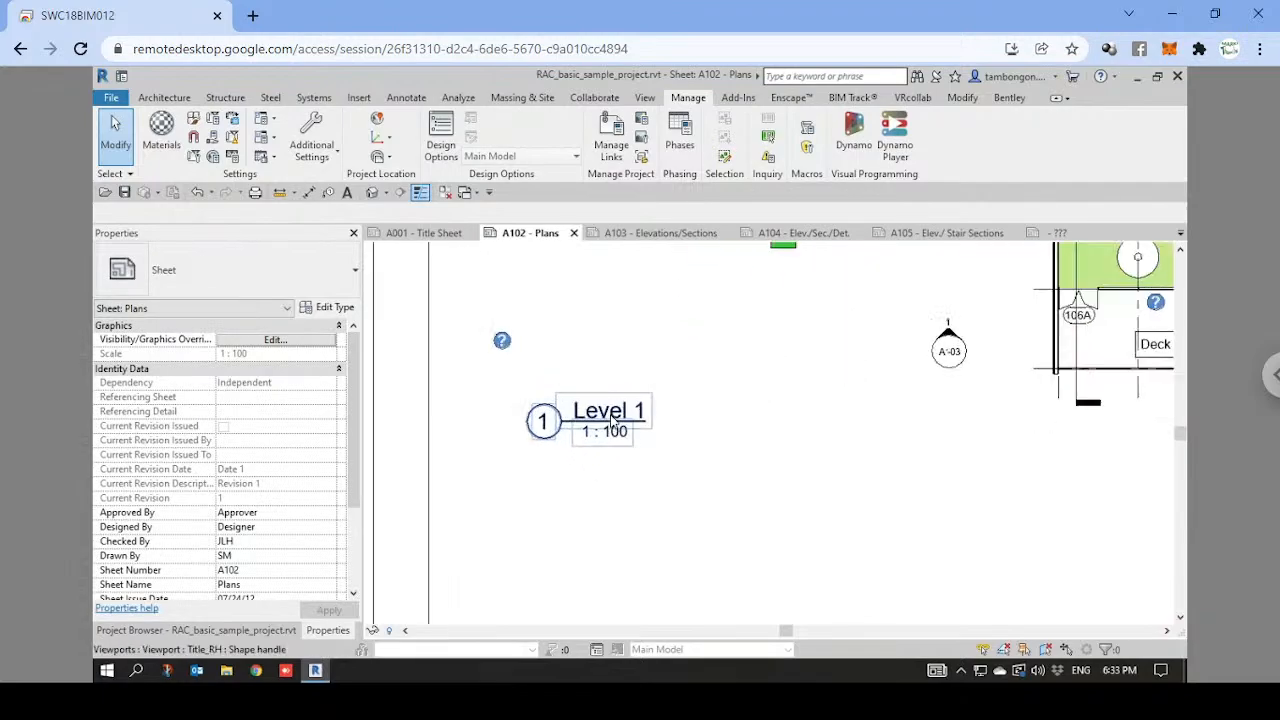
scroll(660, 405, down, 2)
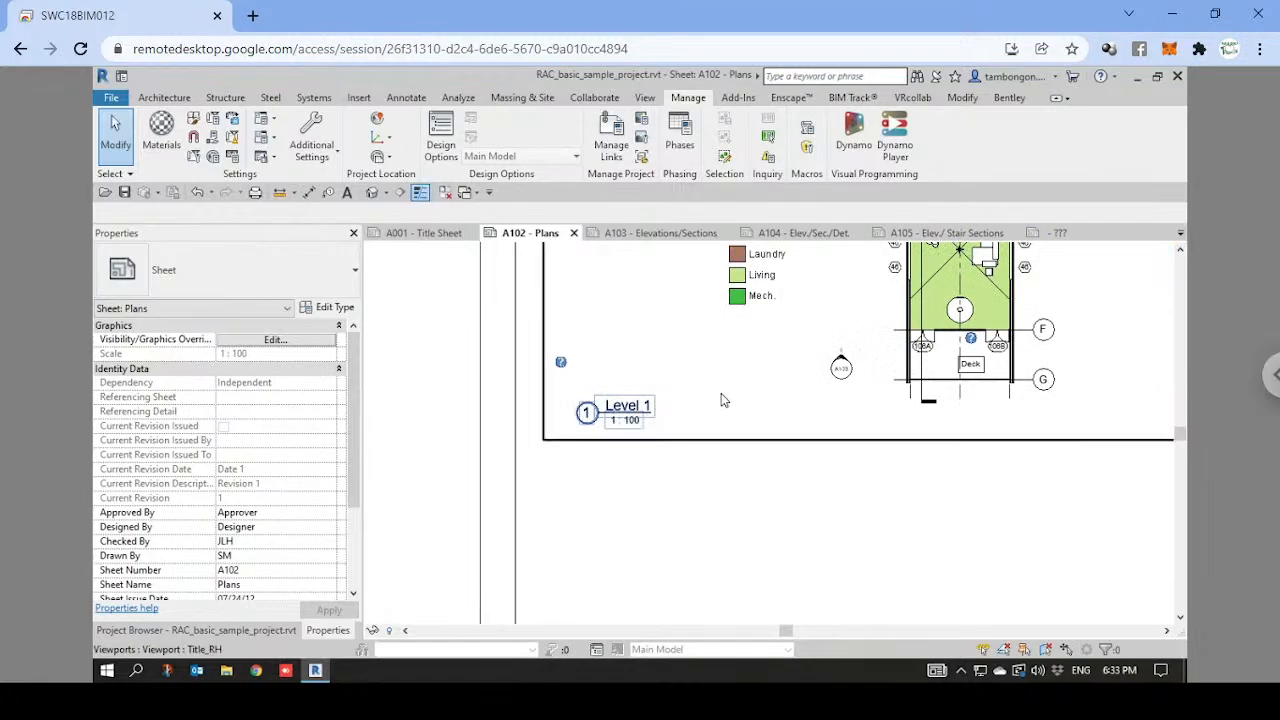
middle_drag(724, 391, 698, 427)
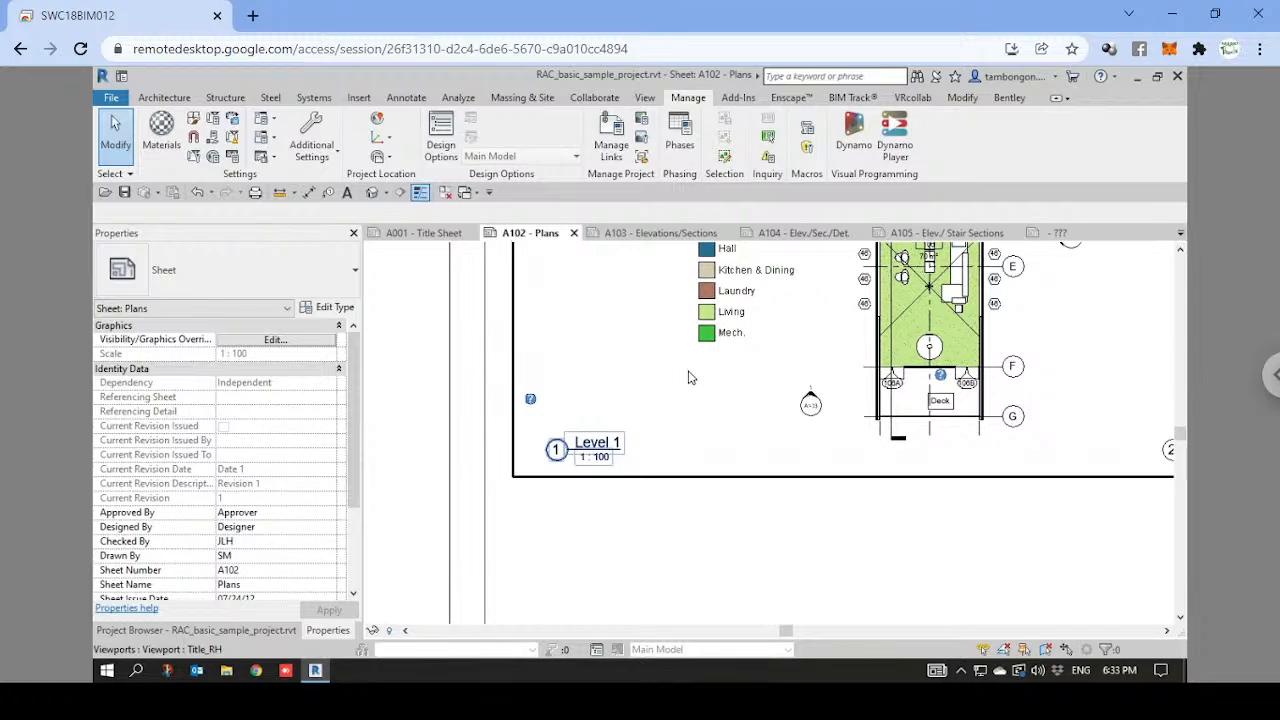
scroll(717, 395, down, 2)
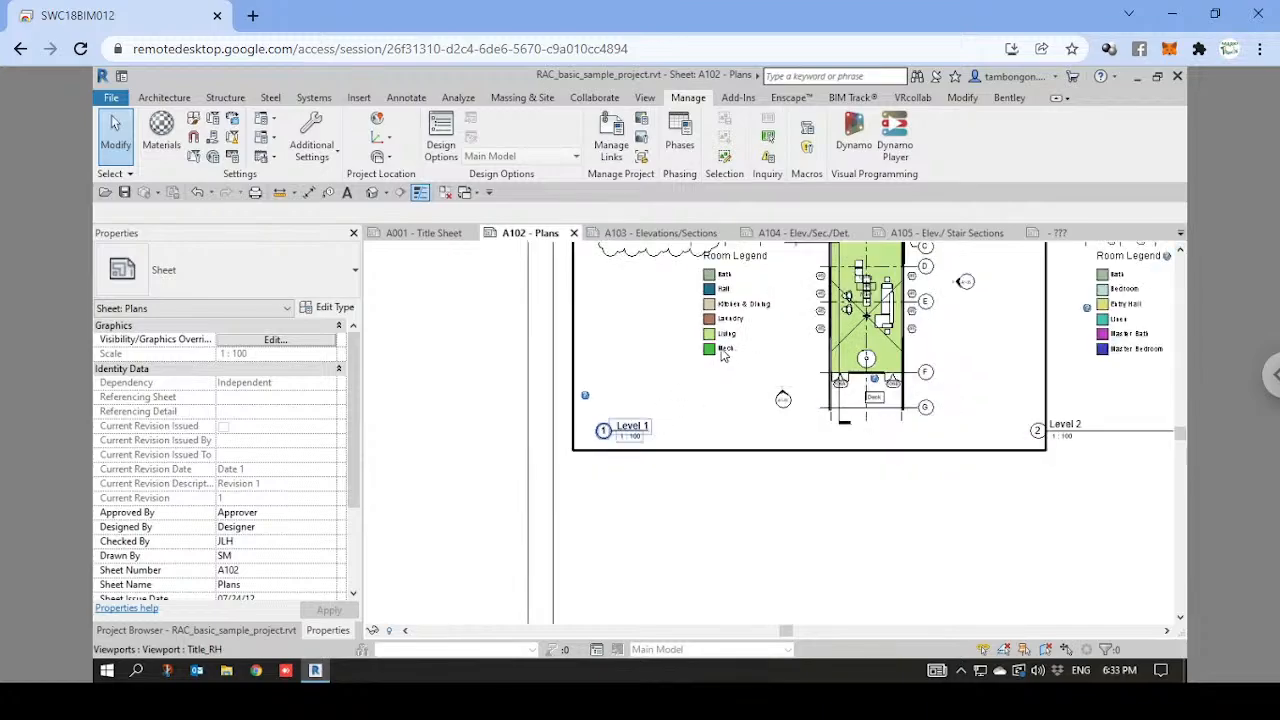
Set the Level 1 viewport's Title on Sheet to 1ST STOREY PLAN.
click(724, 355)
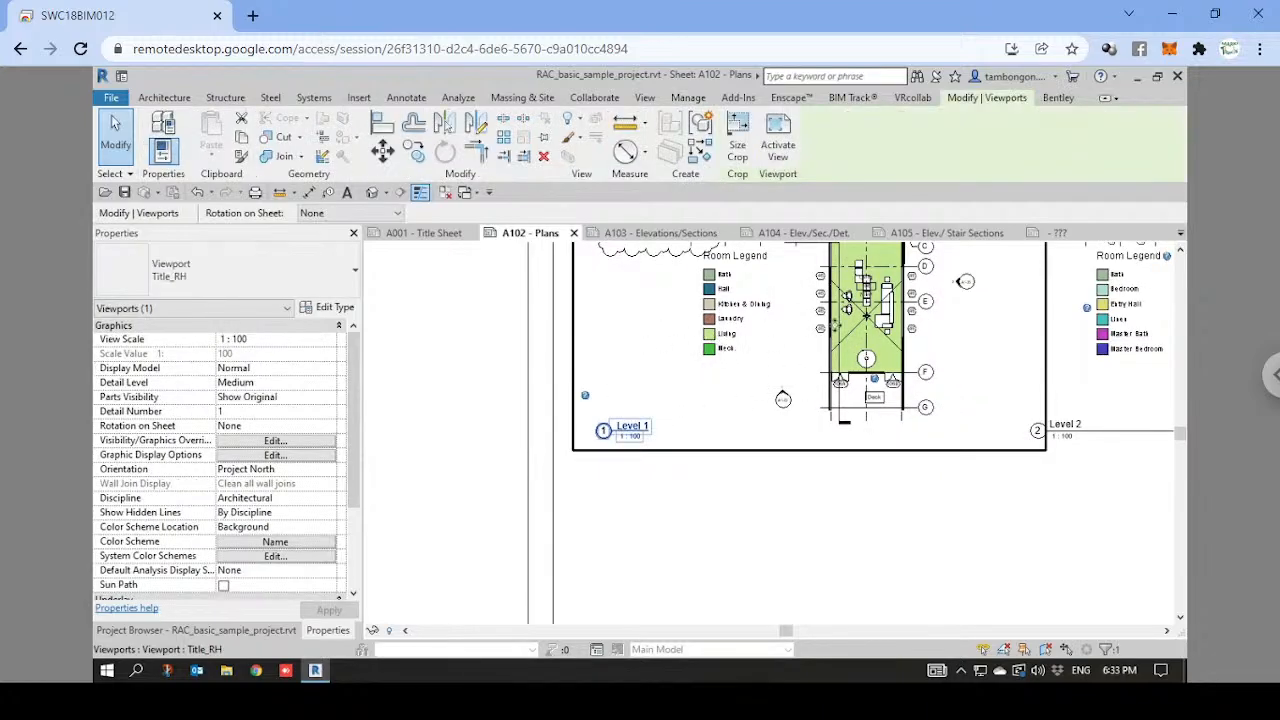
scroll(258, 555, down, 4)
scroll(260, 558, down, 3)
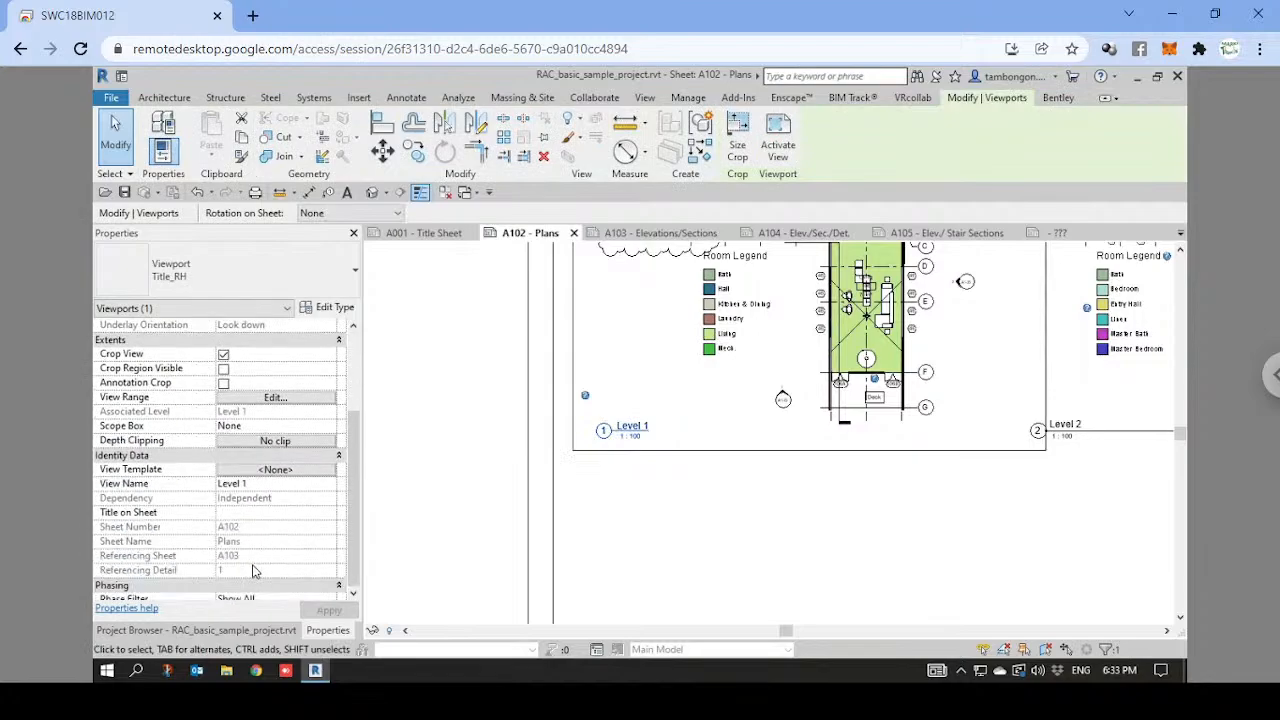
scroll(262, 545, down, 3)
click(266, 469)
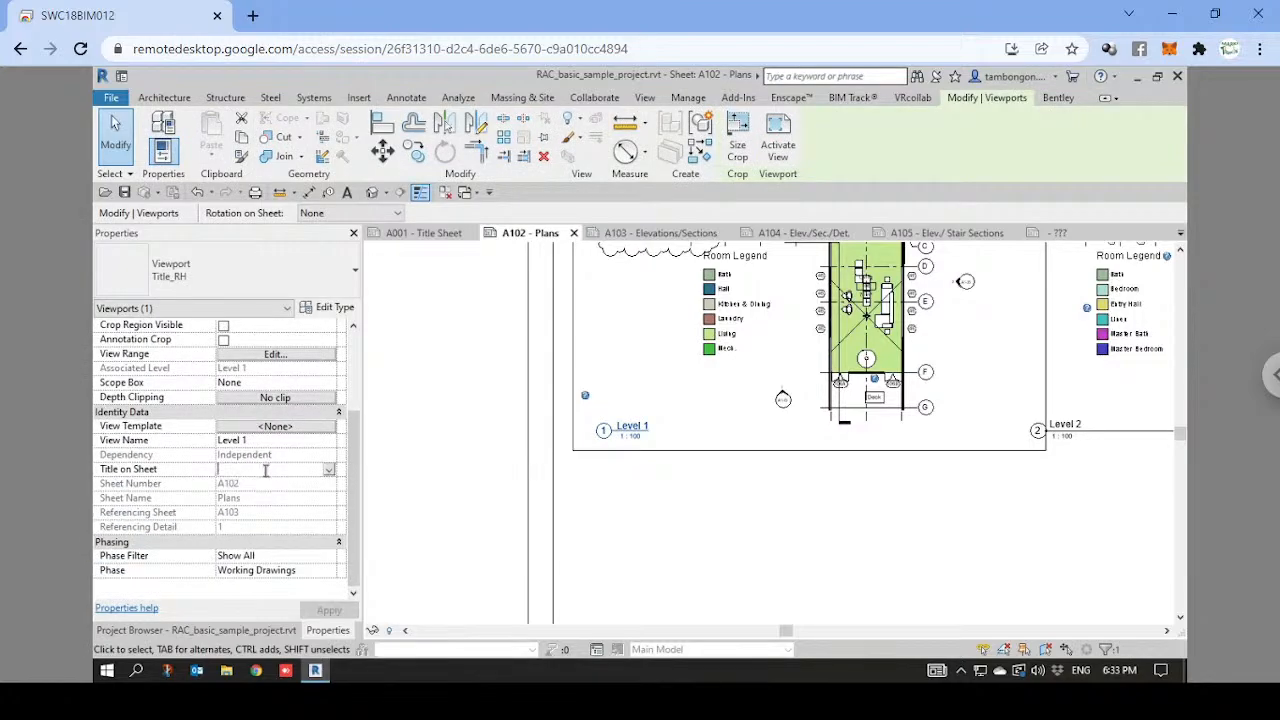
text(15)
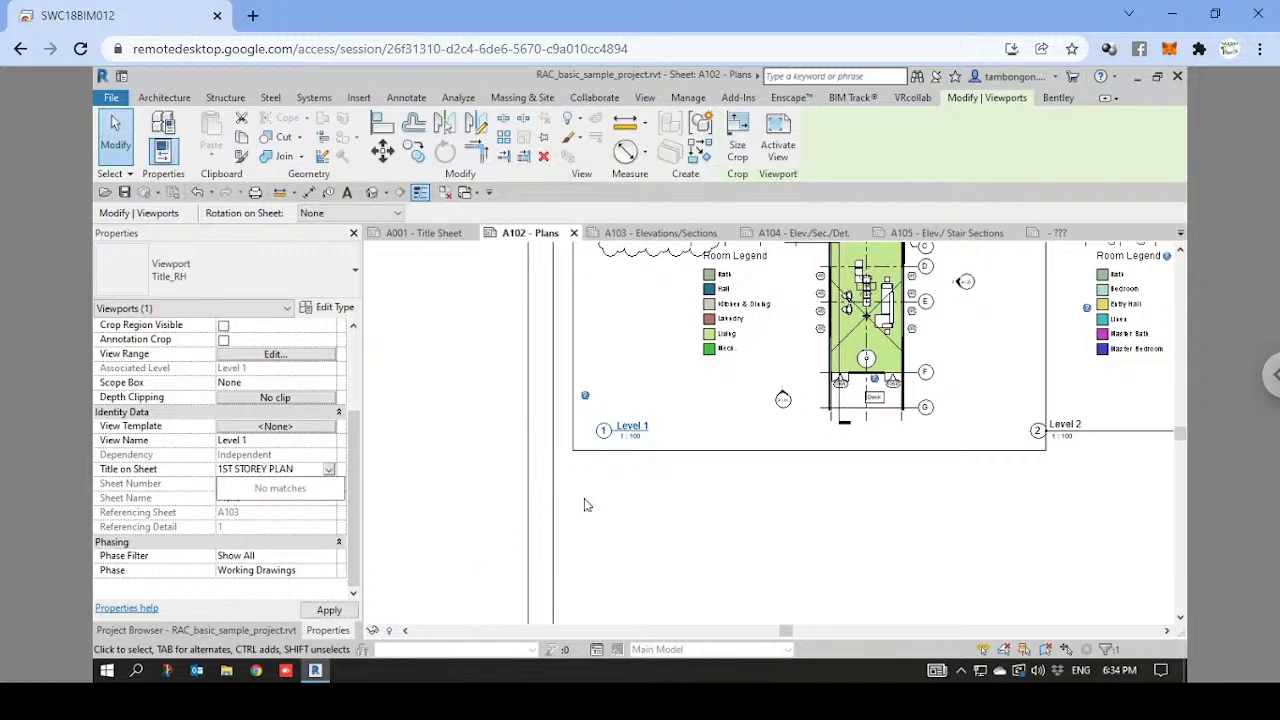
key(Return)
click(643, 478)
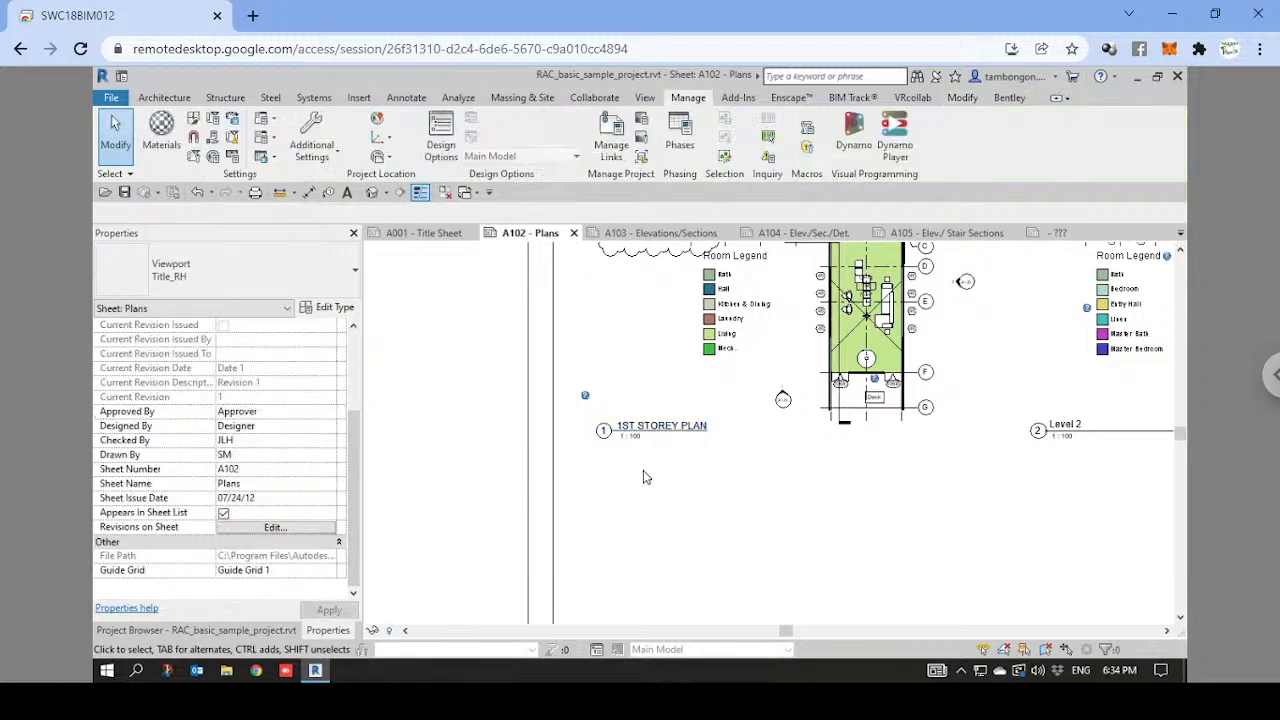
Nudge the View Scale label slightly left in the M_View Title-02-RH family and reload it, overwriting the version in the project.
scroll(643, 478, up, 2)
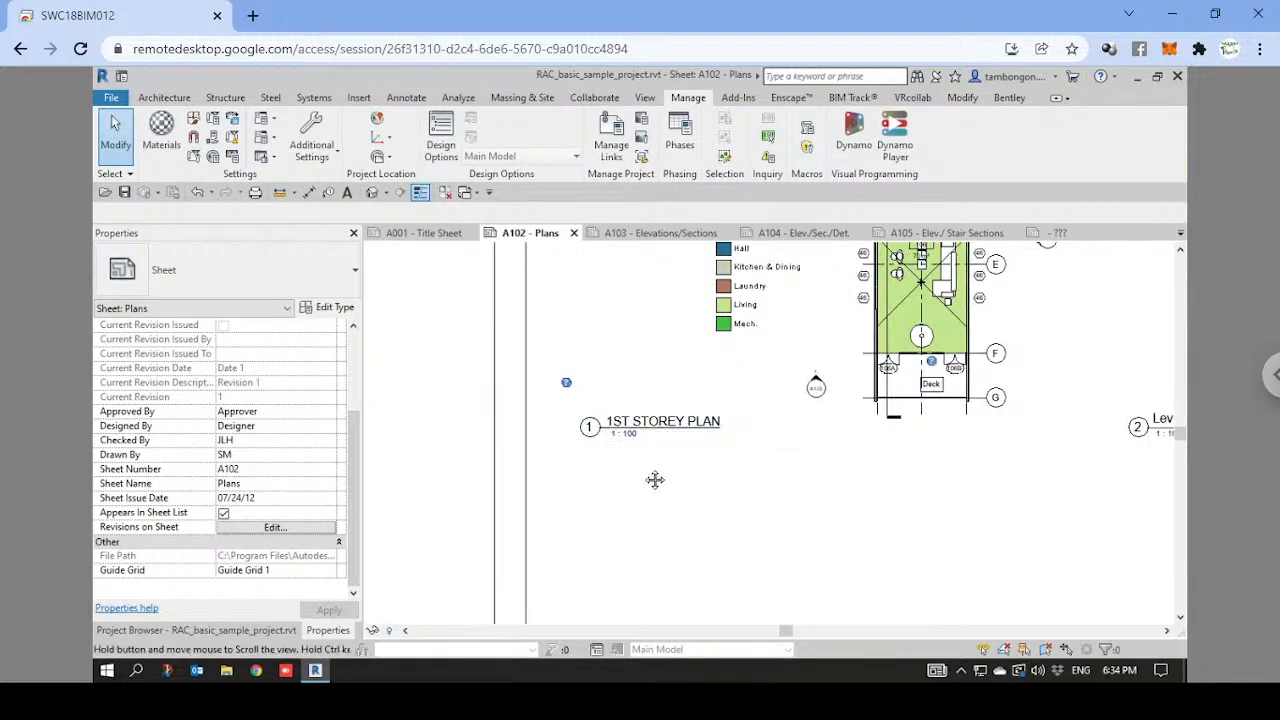
middle_drag(655, 480, 630, 470)
scroll(629, 470, down, 1)
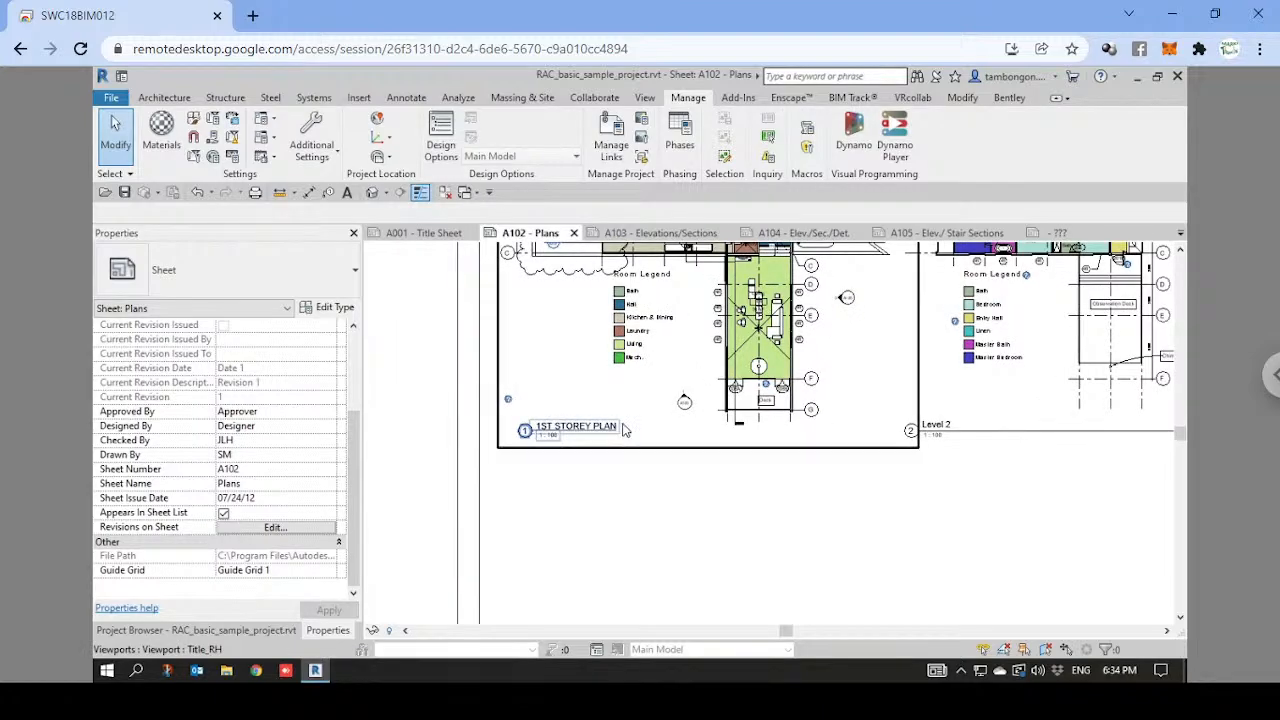
scroll(625, 392, up, 1)
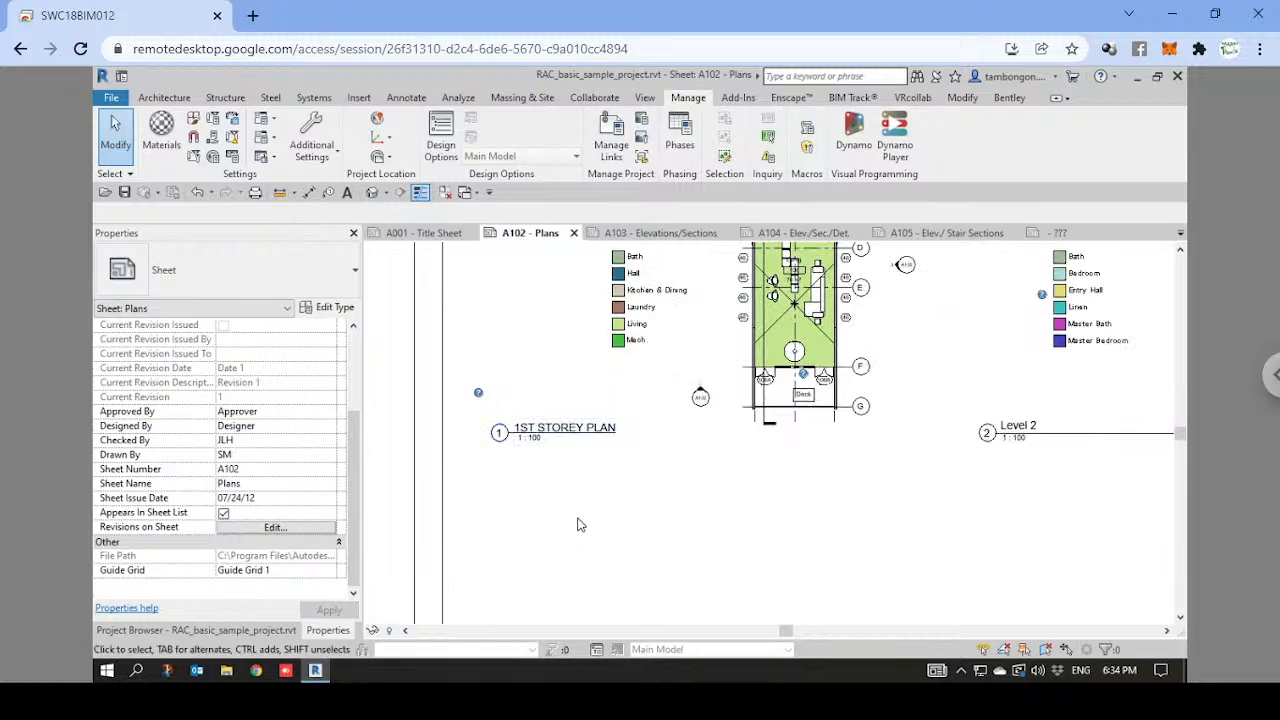
scroll(518, 445, up, 2)
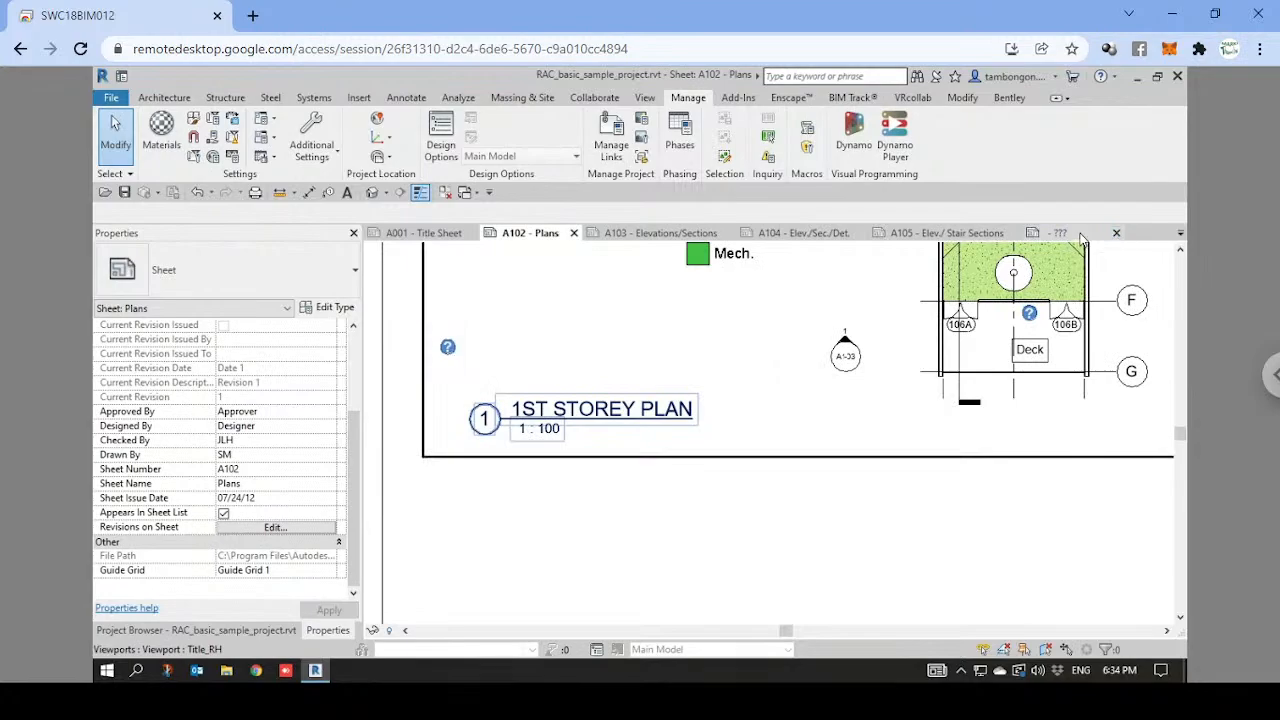
click(1080, 233)
click(634, 395)
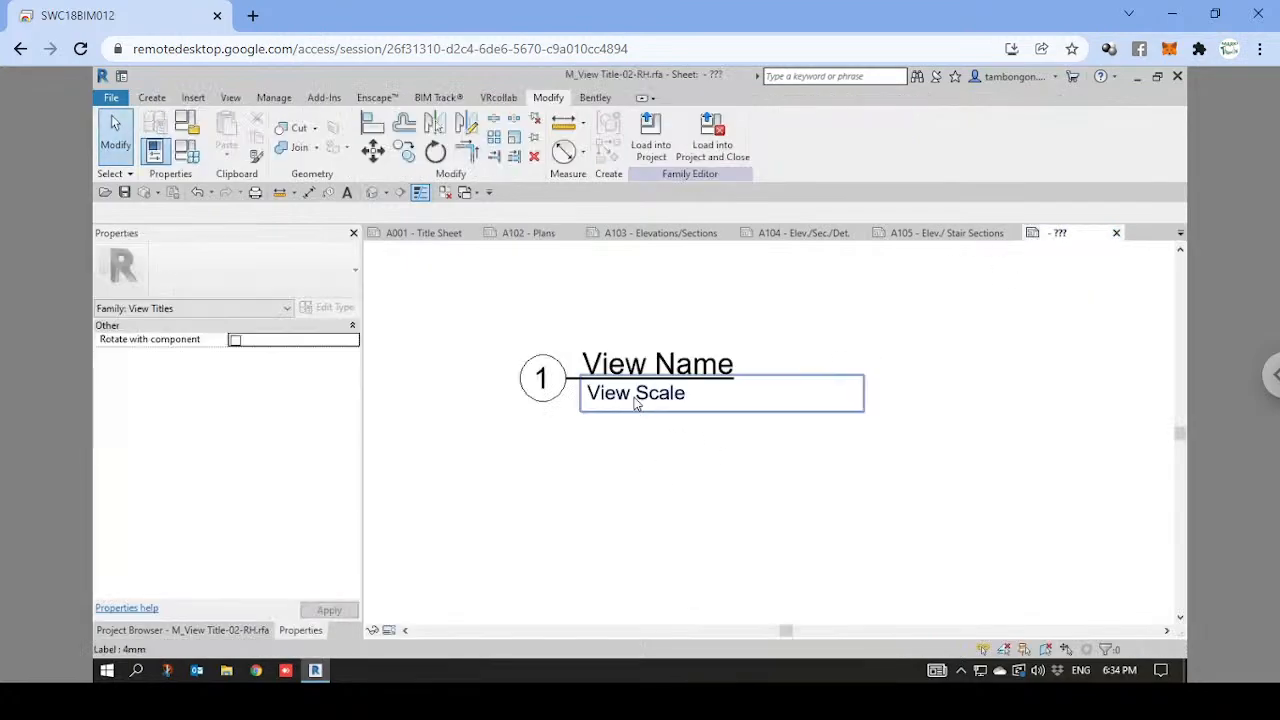
key(Left)
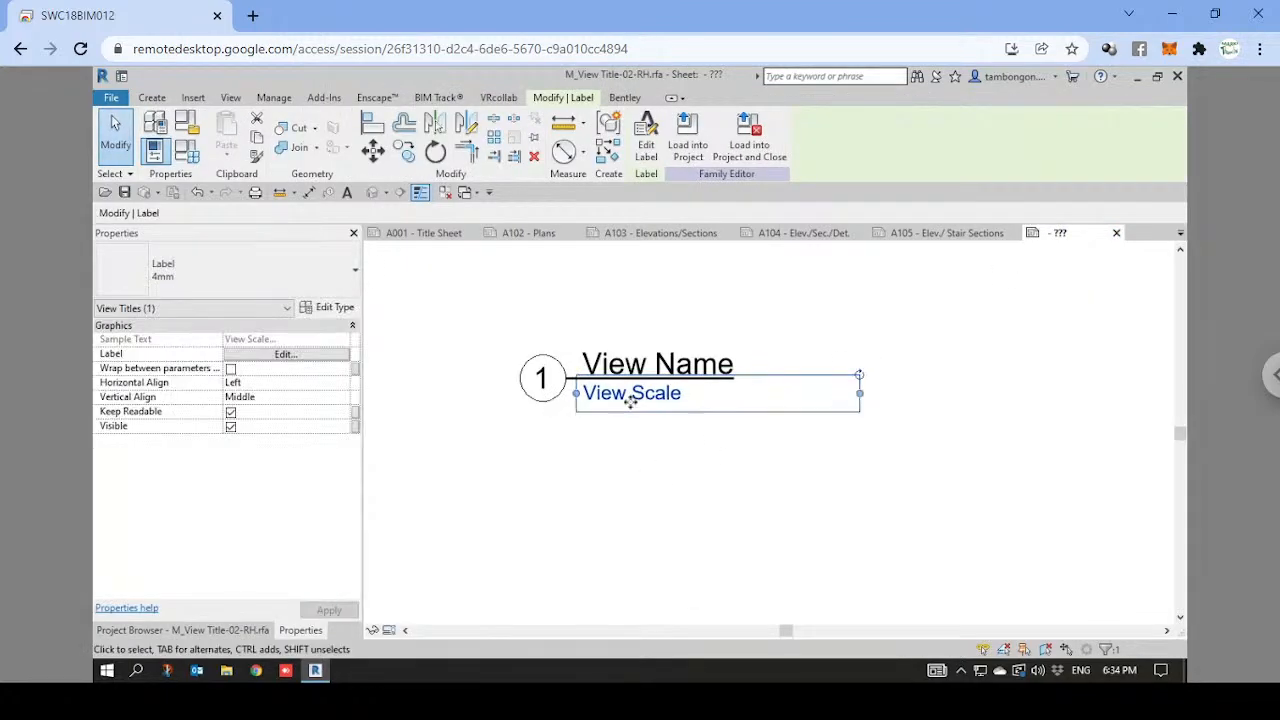
click(577, 480)
click(651, 140)
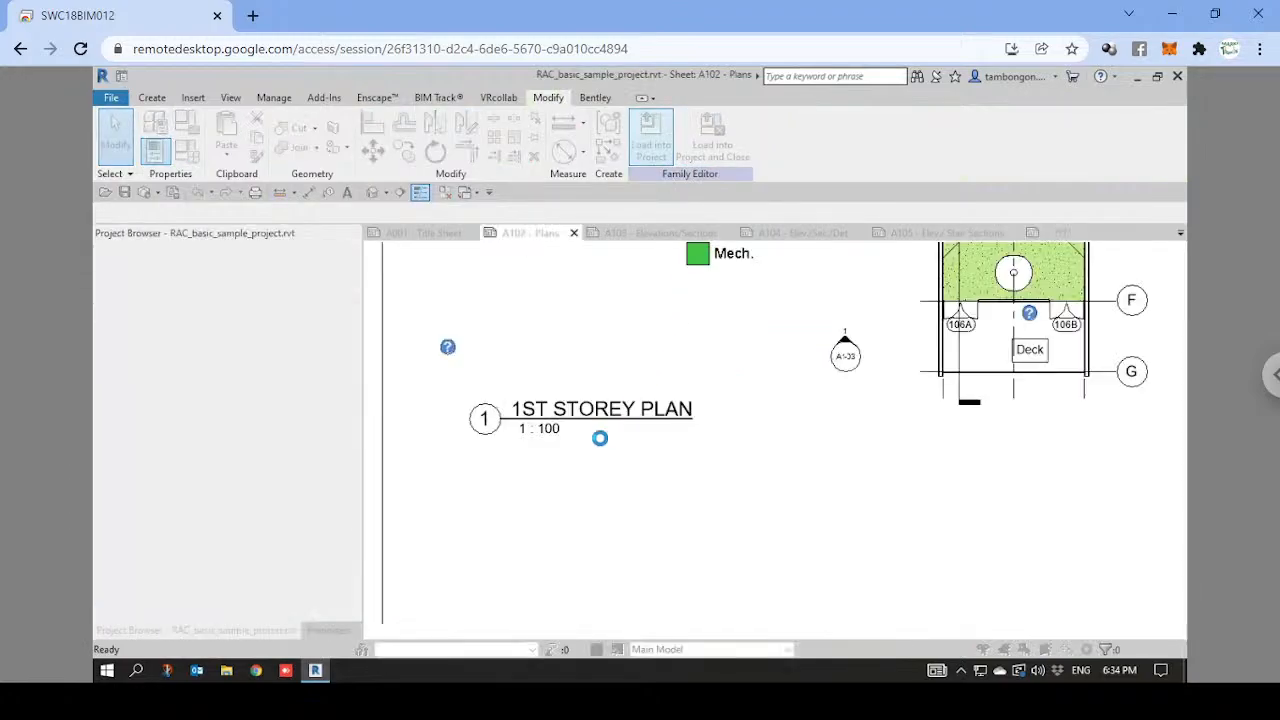
click(543, 333)
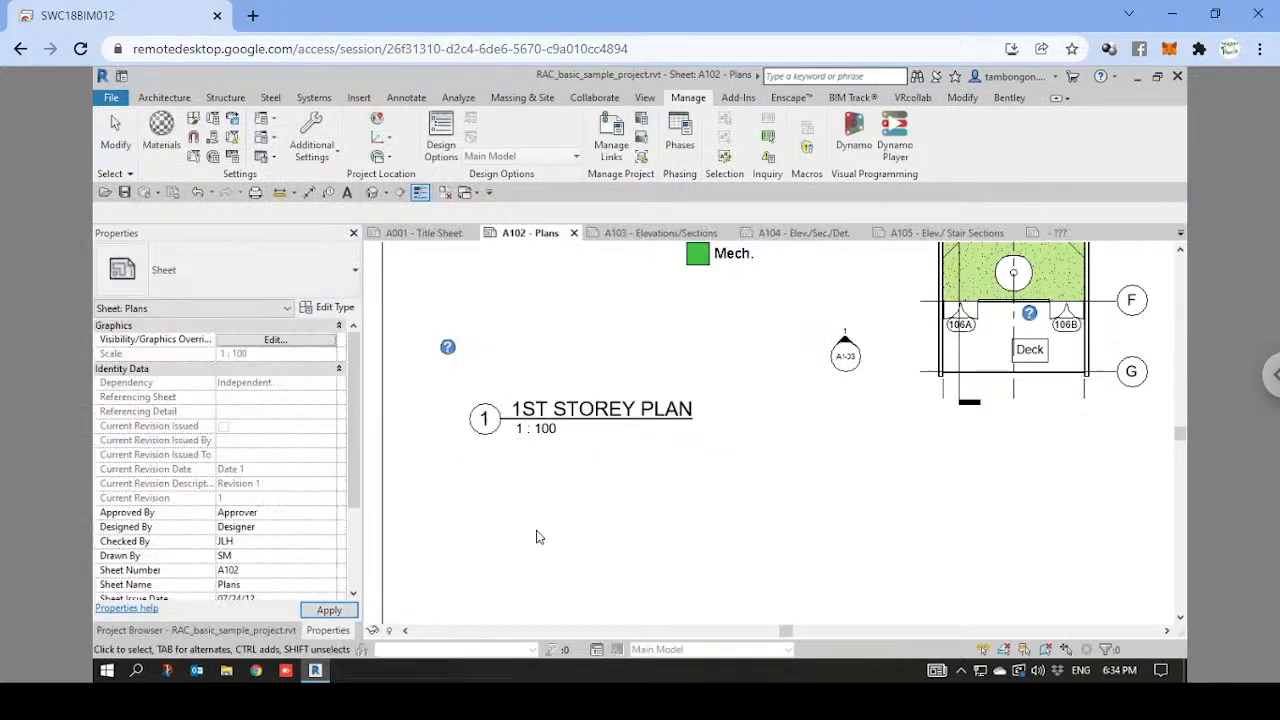
Move the View Scale label a little further left in the title family and load it over the existing project version again.
click(1050, 232)
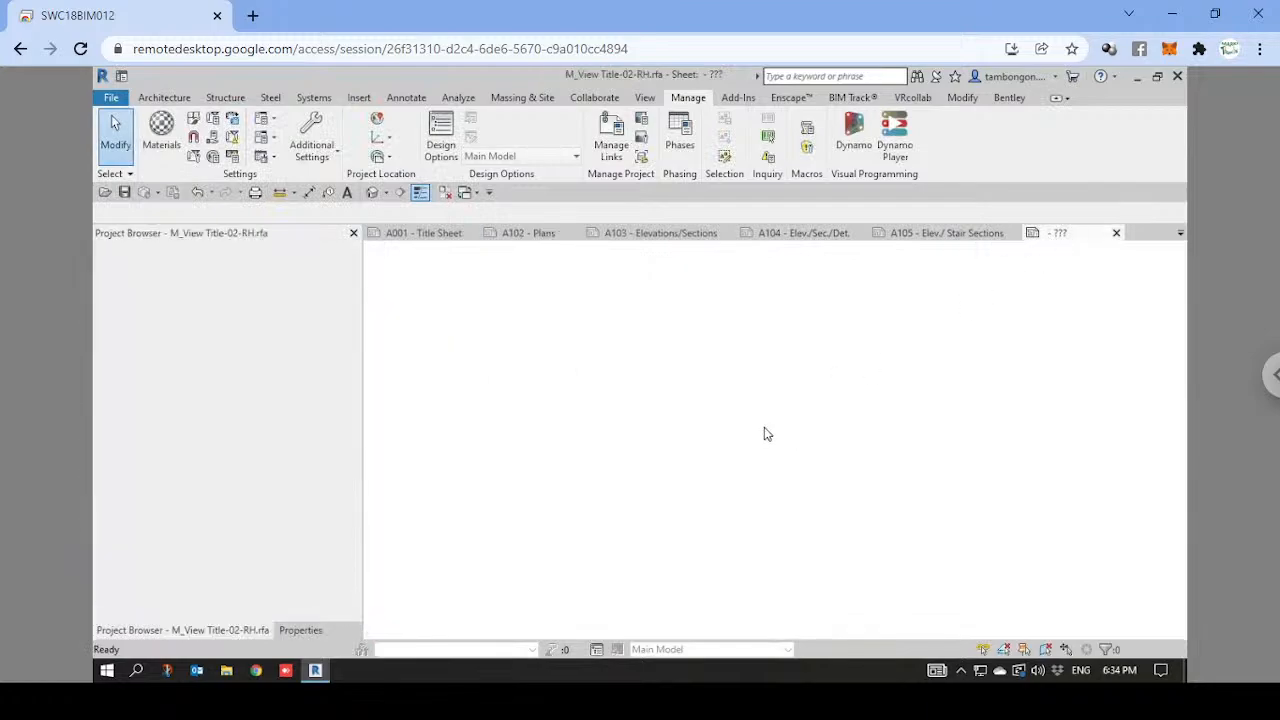
click(600, 393)
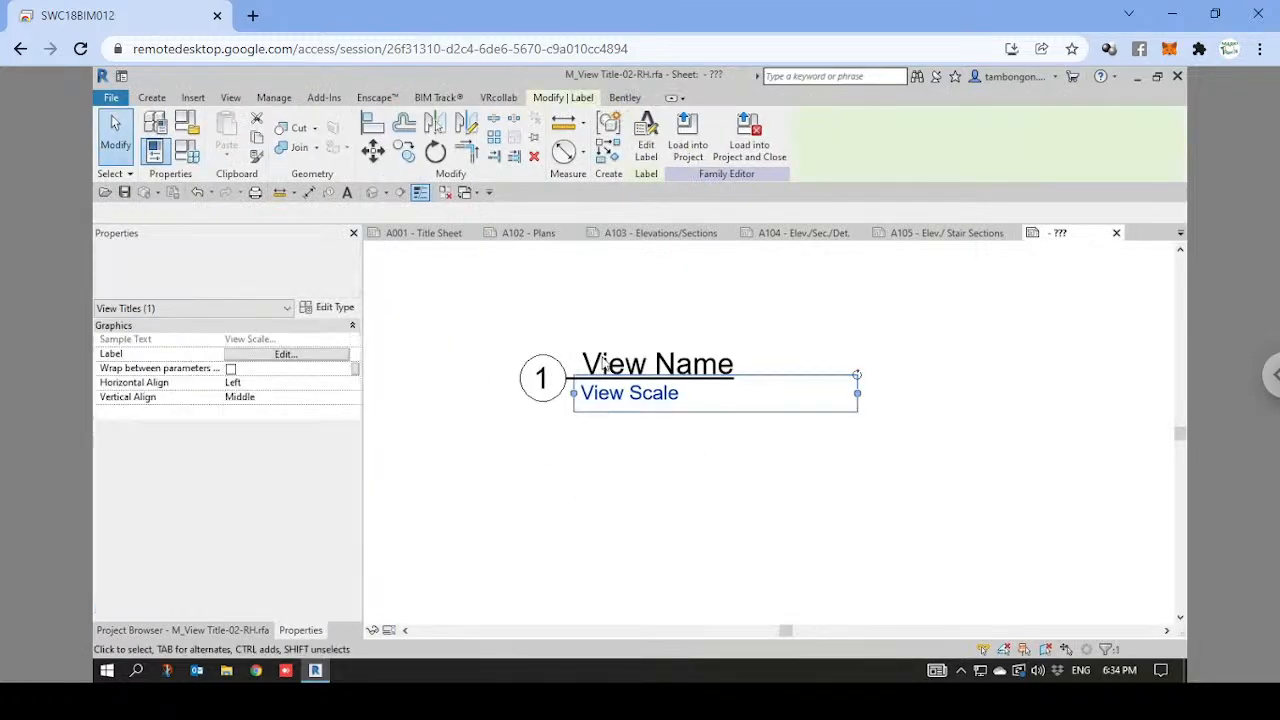
key(Escape)
click(688, 140)
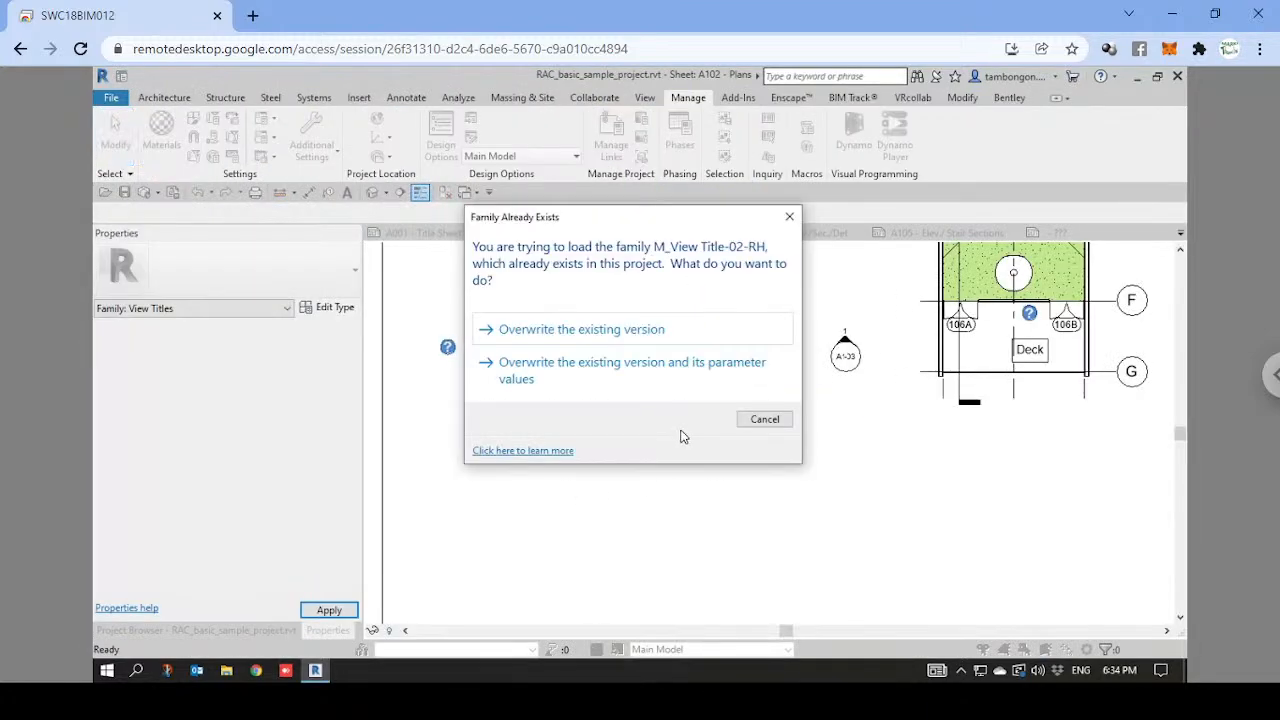
click(574, 329)
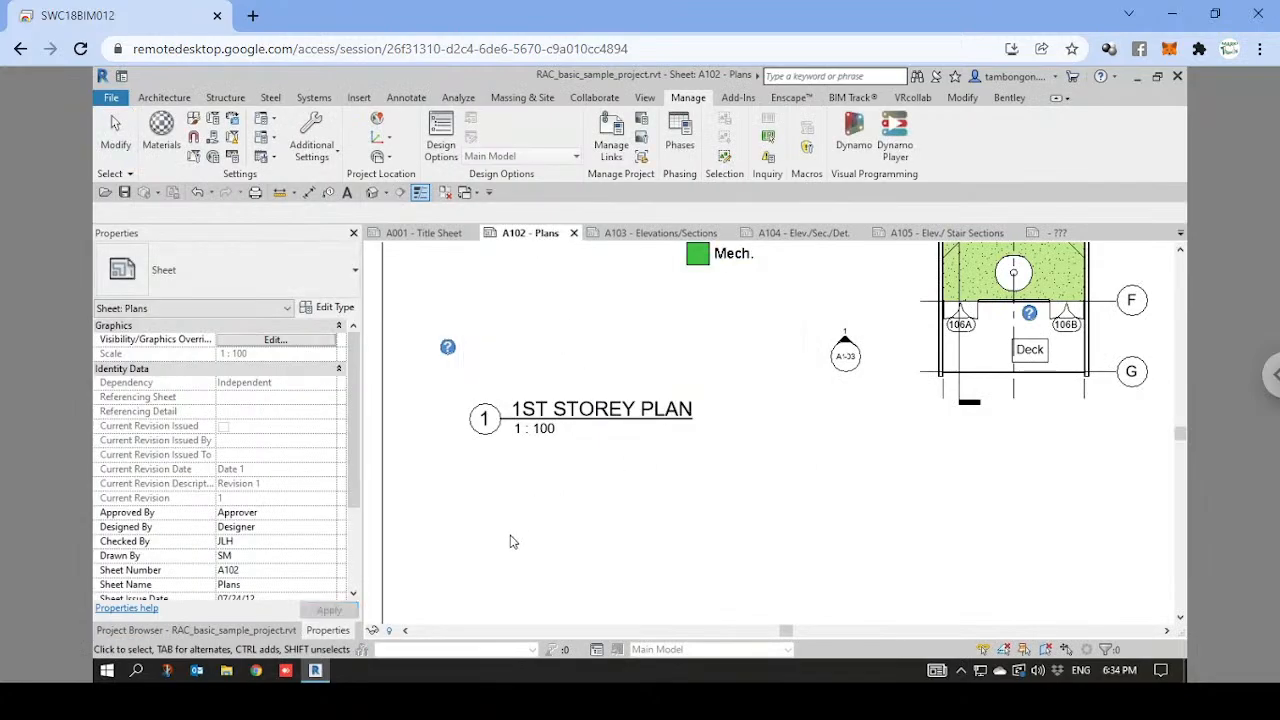
Examine the updated 1ST STOREY PLAN title alongside the Level 2 title on the sheet.
scroll(606, 449, down, 2)
scroll(751, 511, down, 1)
middle_drag(751, 511, 553, 518)
scroll(547, 497, down, 1)
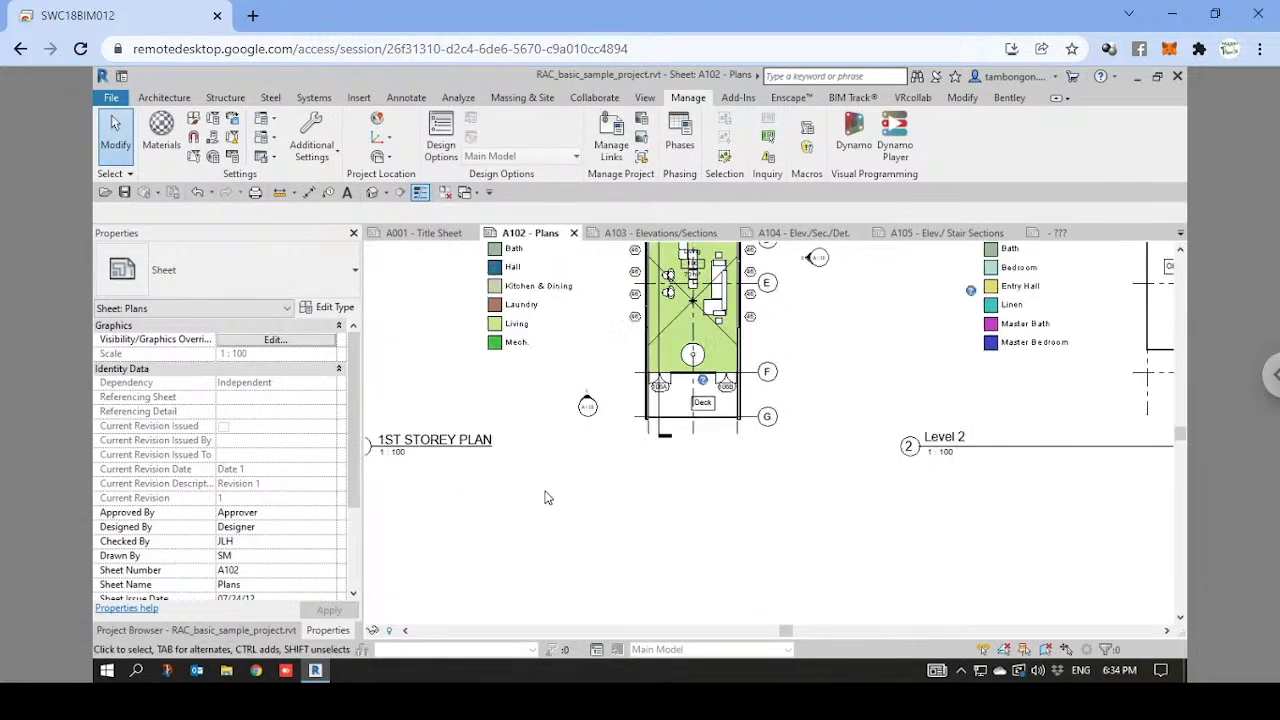
scroll(547, 497, down, 2)
scroll(645, 474, up, 1)
scroll(656, 456, up, 5)
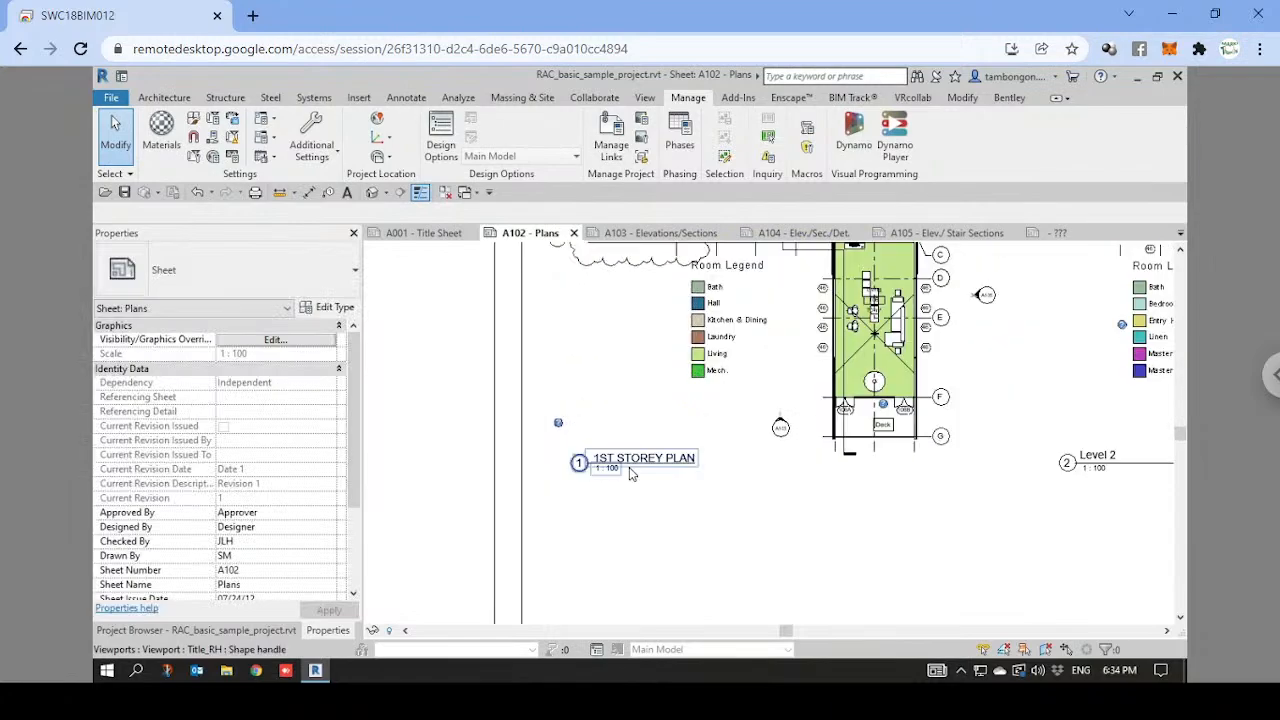
middle_drag(733, 514, 617, 490)
scroll(617, 490, down, 4)
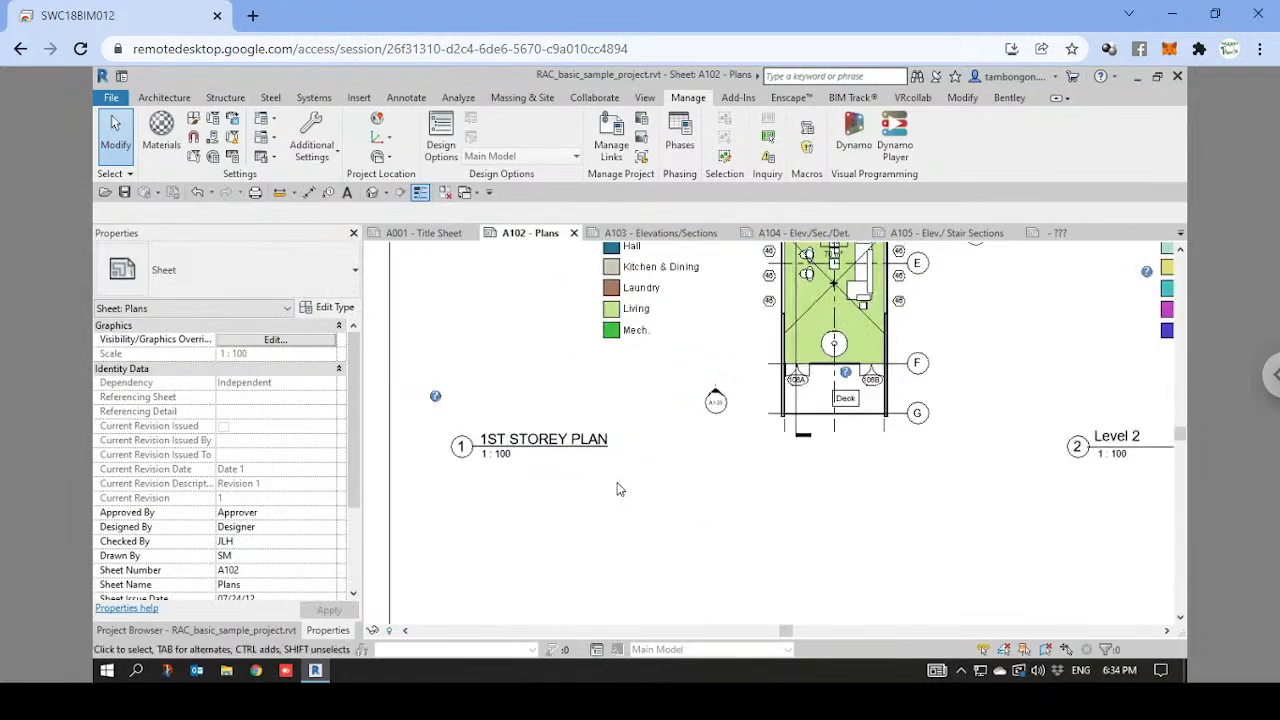
Change the Level 2 viewport on sheet A102 to the Title_RH viewport type.
click(918, 340)
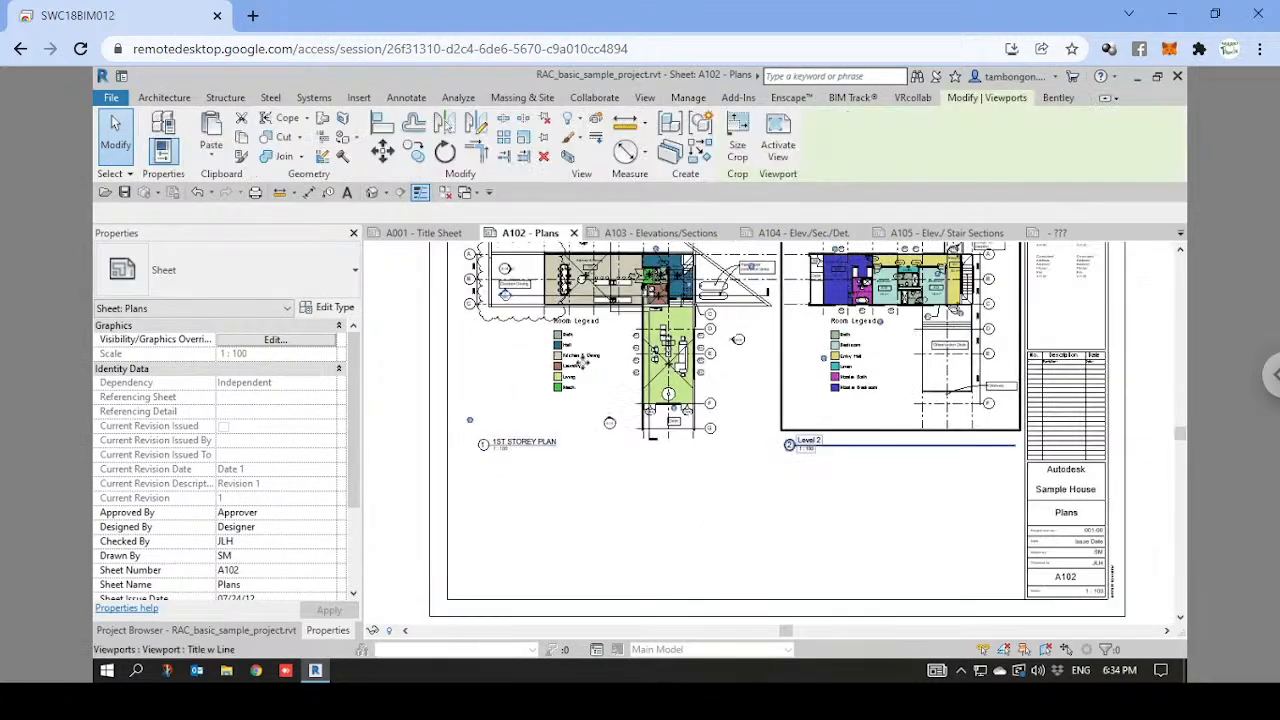
click(264, 278)
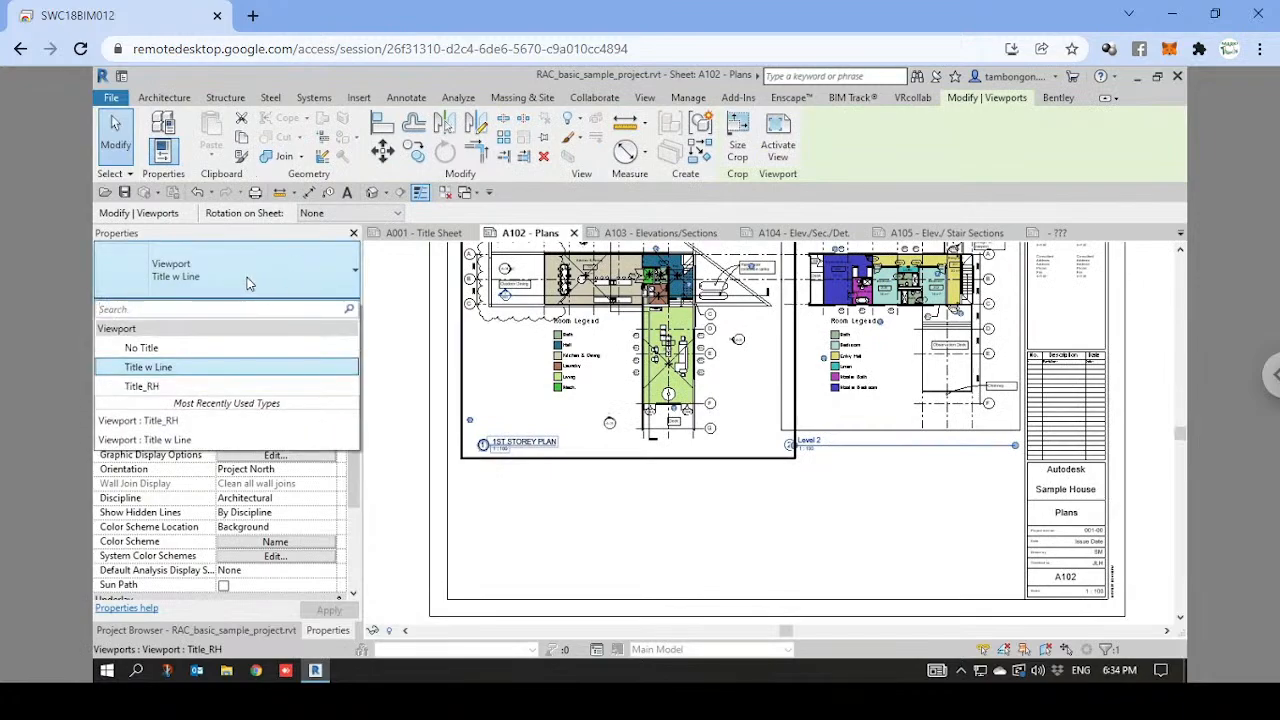
click(139, 388)
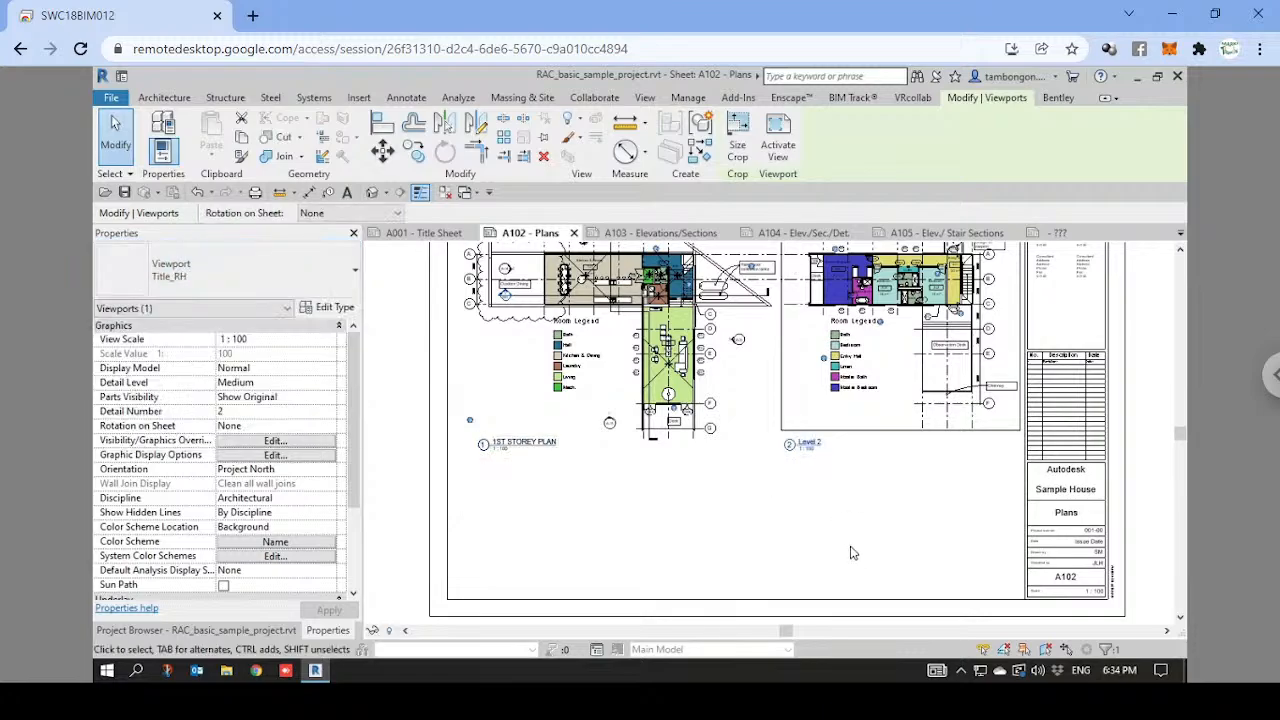
Set the Level 2 viewport's Title on Sheet to 2ND STOREY PLAN.
scroll(183, 563, down, 5)
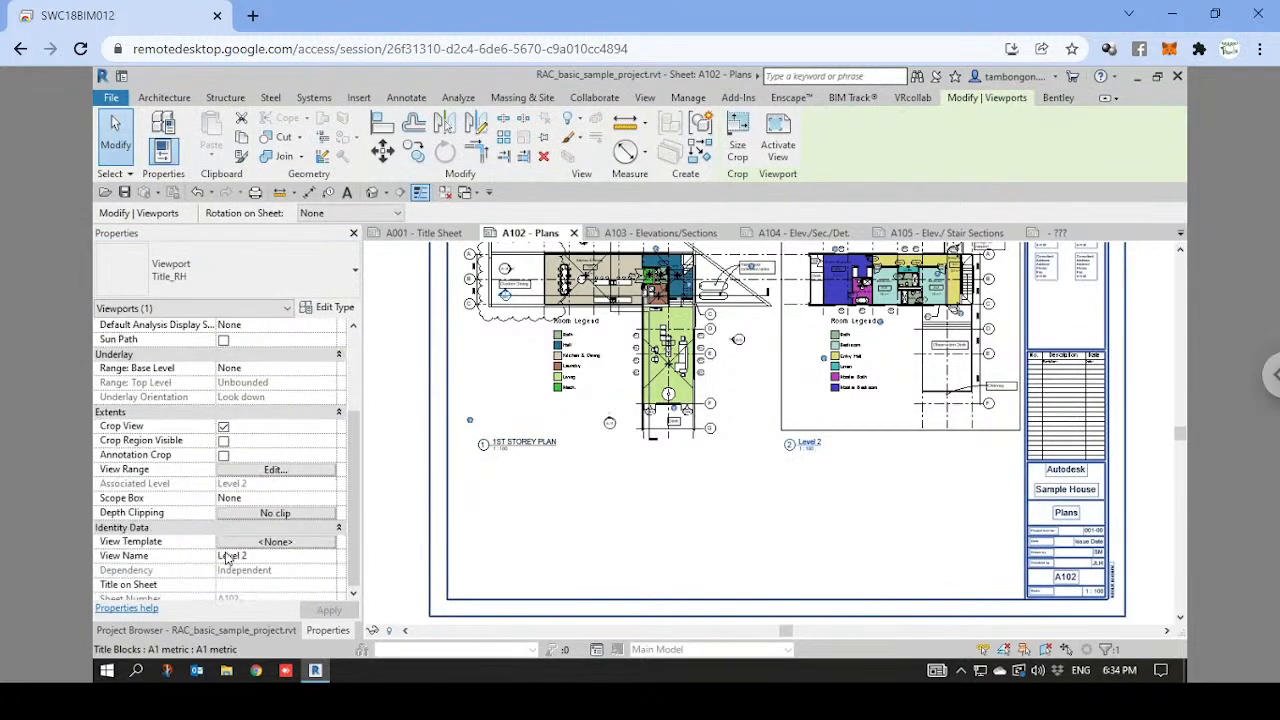
click(258, 585)
text(2ND STOREY PLAN)
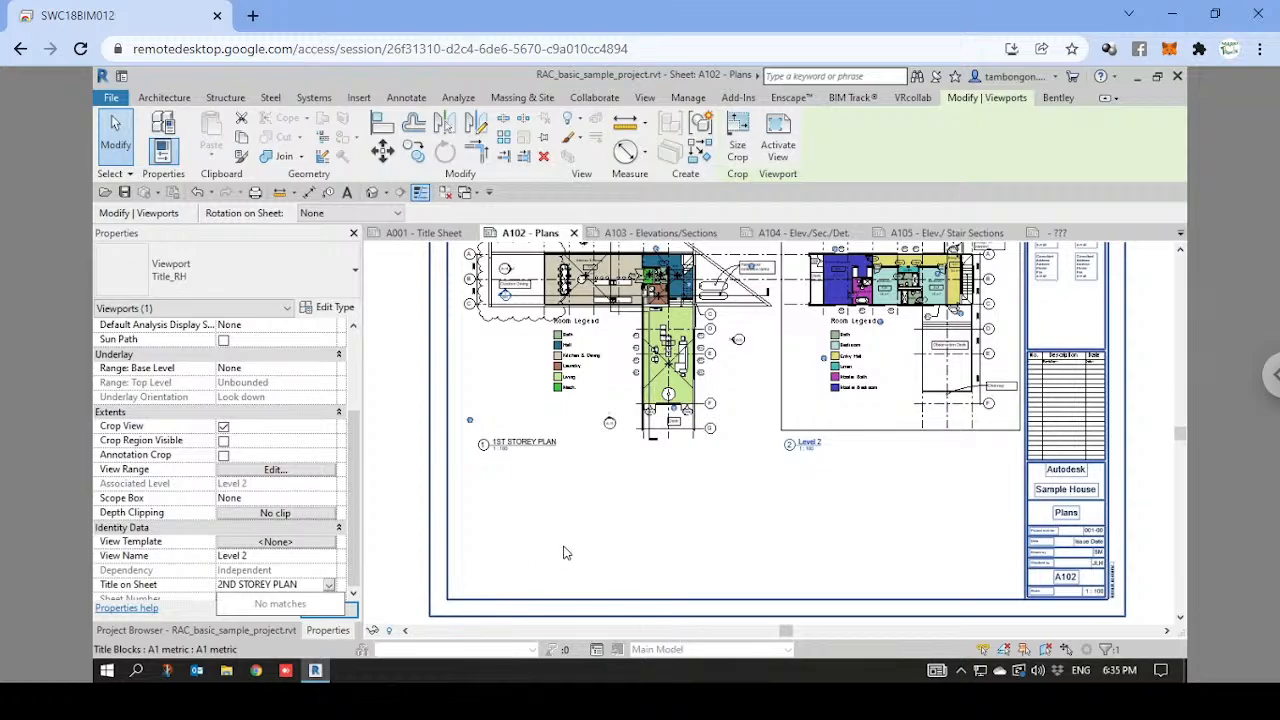
key(Return)
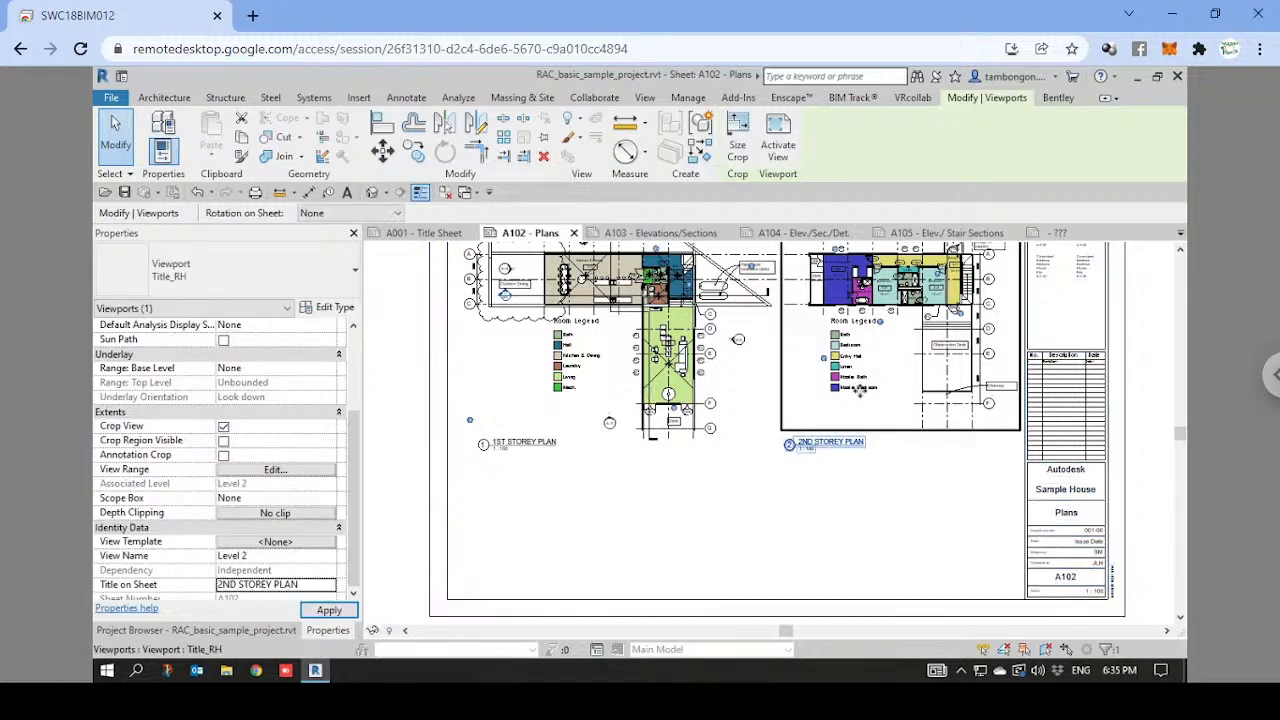
middle_drag(894, 386, 837, 394)
click(787, 517)
Examine the 2ND STOREY PLAN title and compare it with the 1ST STOREY PLAN title across the whole sheet.
scroll(749, 469, up, 3)
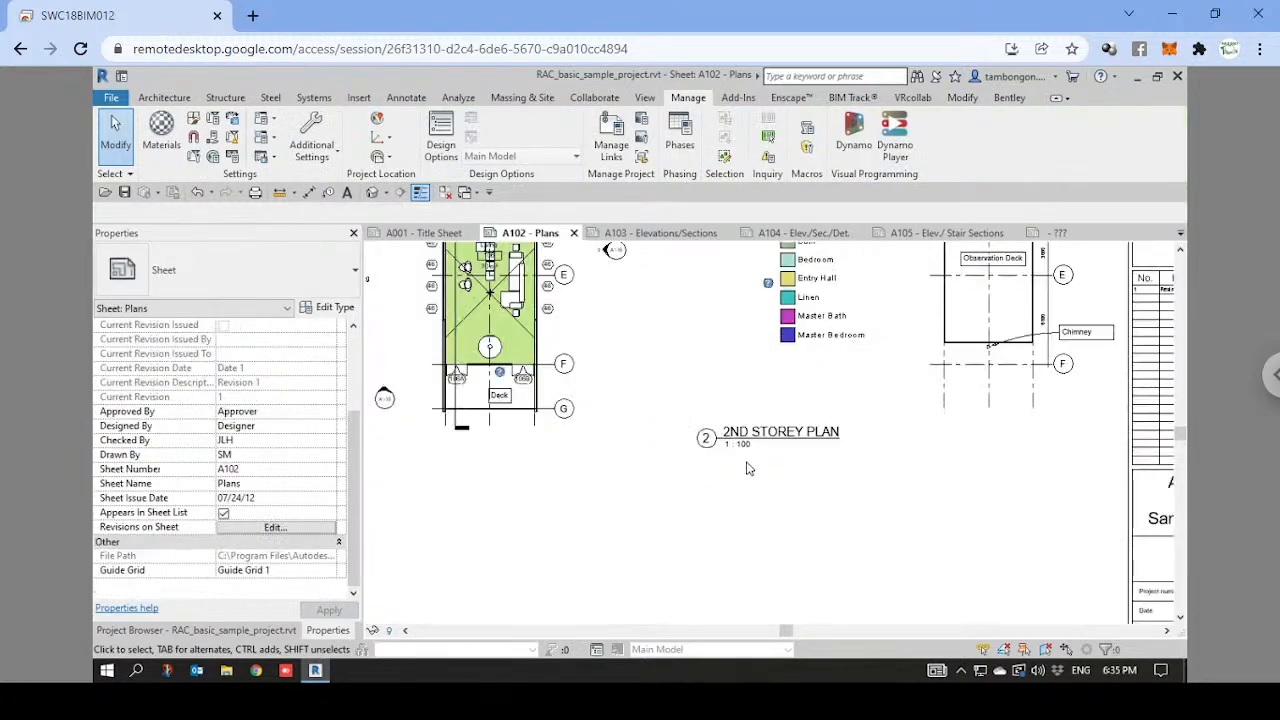
key(z)
key(a)
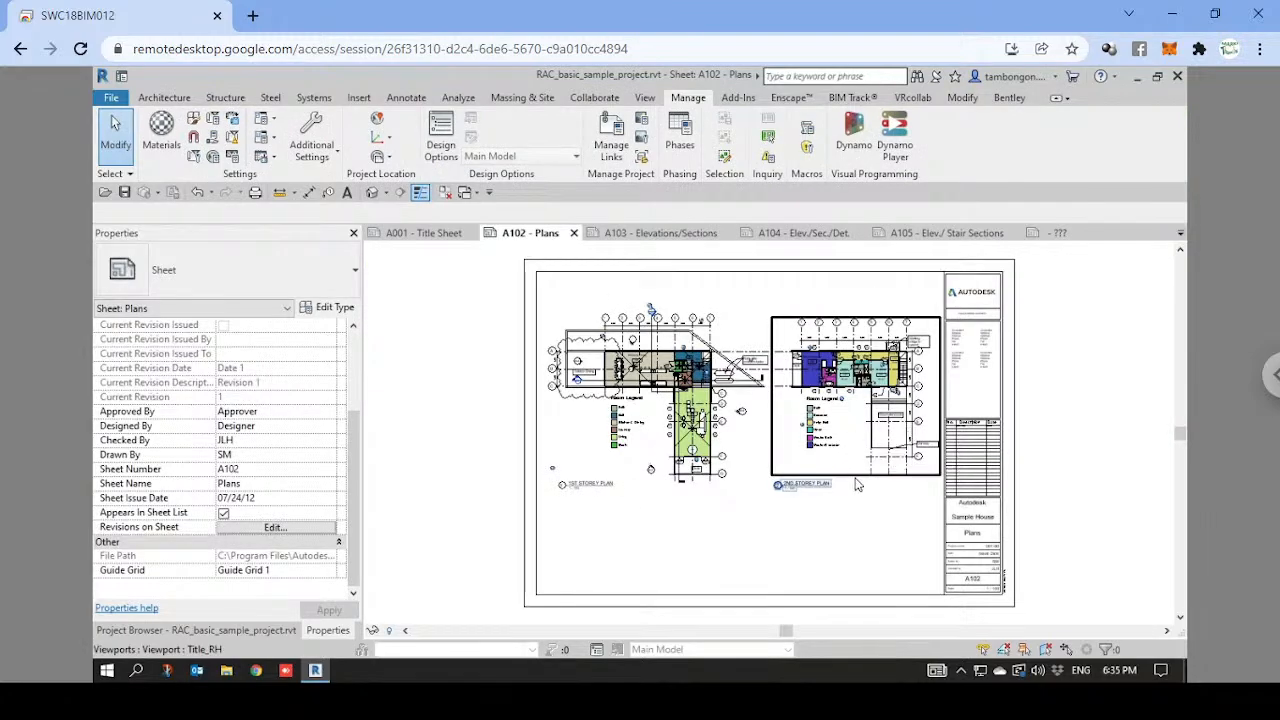
scroll(850, 482, up, 3)
scroll(800, 505, up, 1)
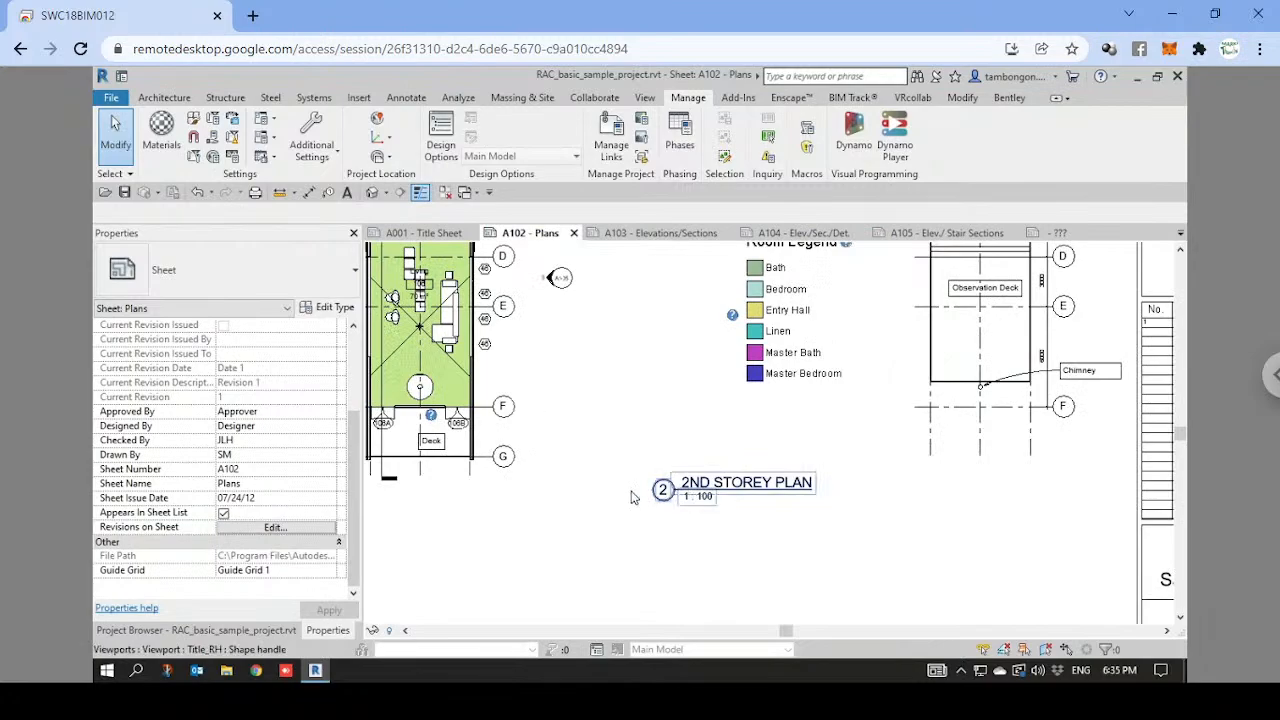
scroll(770, 497, down, 2)
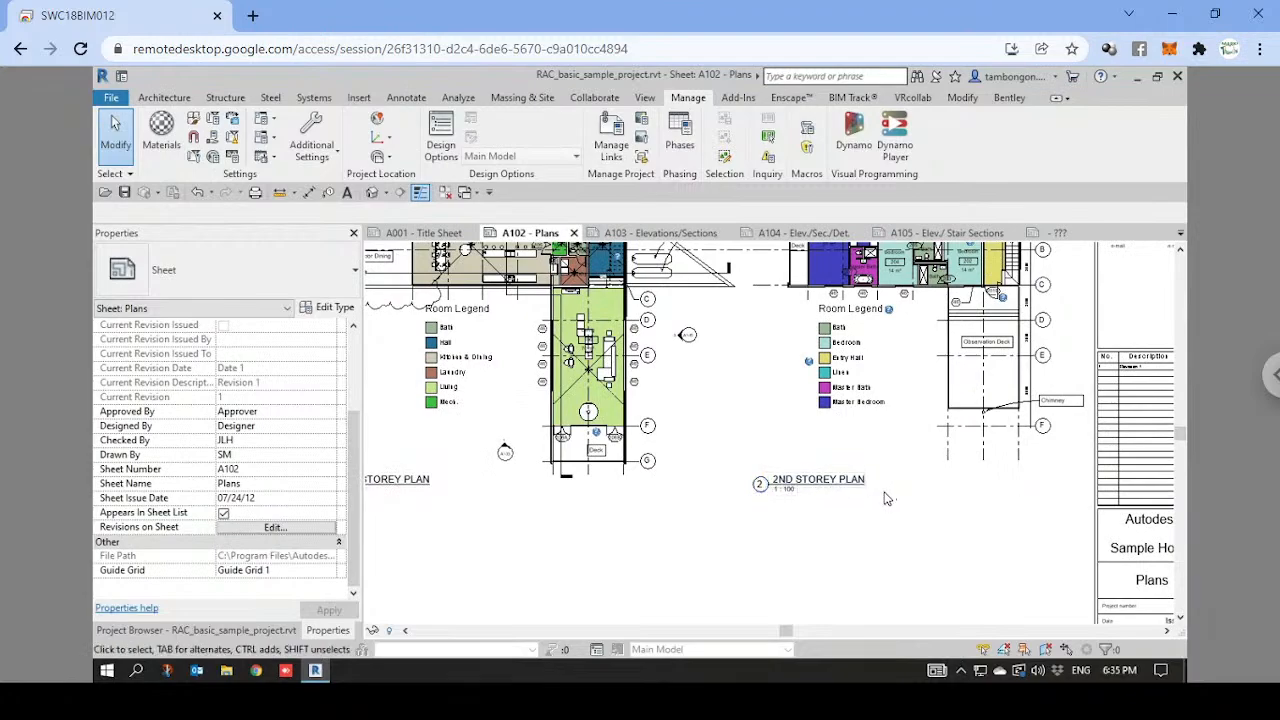
scroll(885, 498, down, 1)
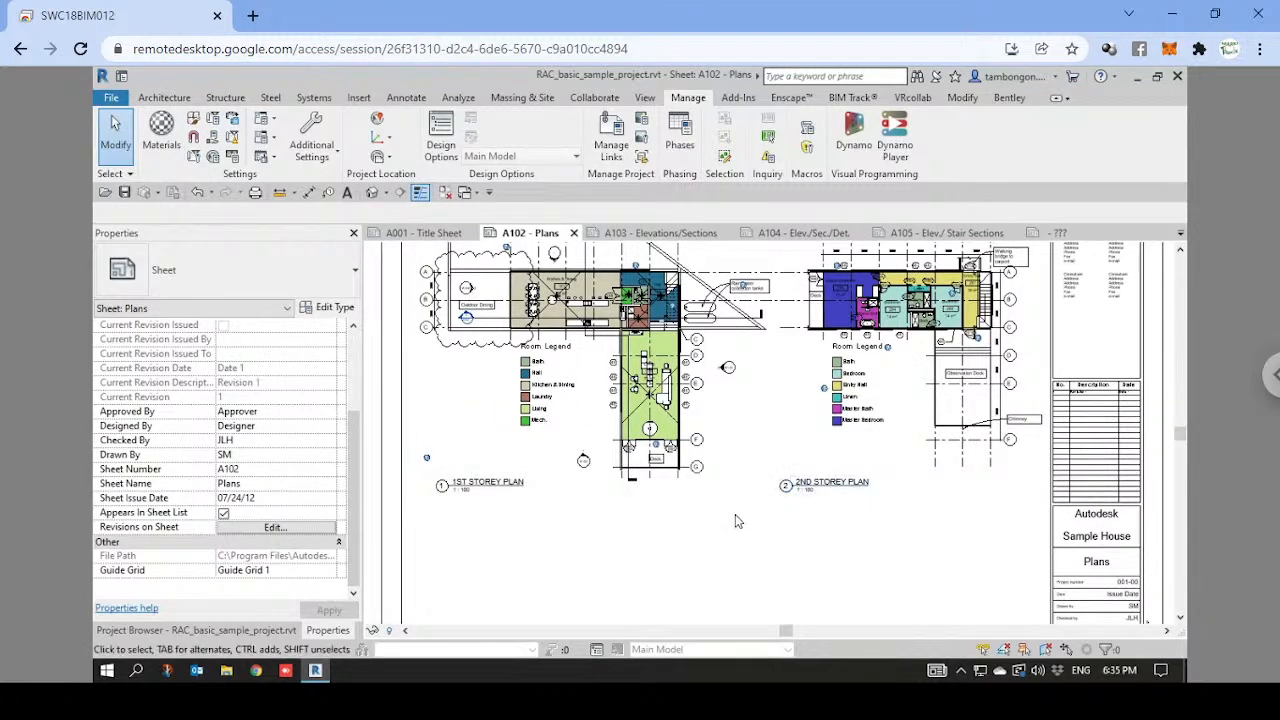
scroll(866, 503, up, 1)
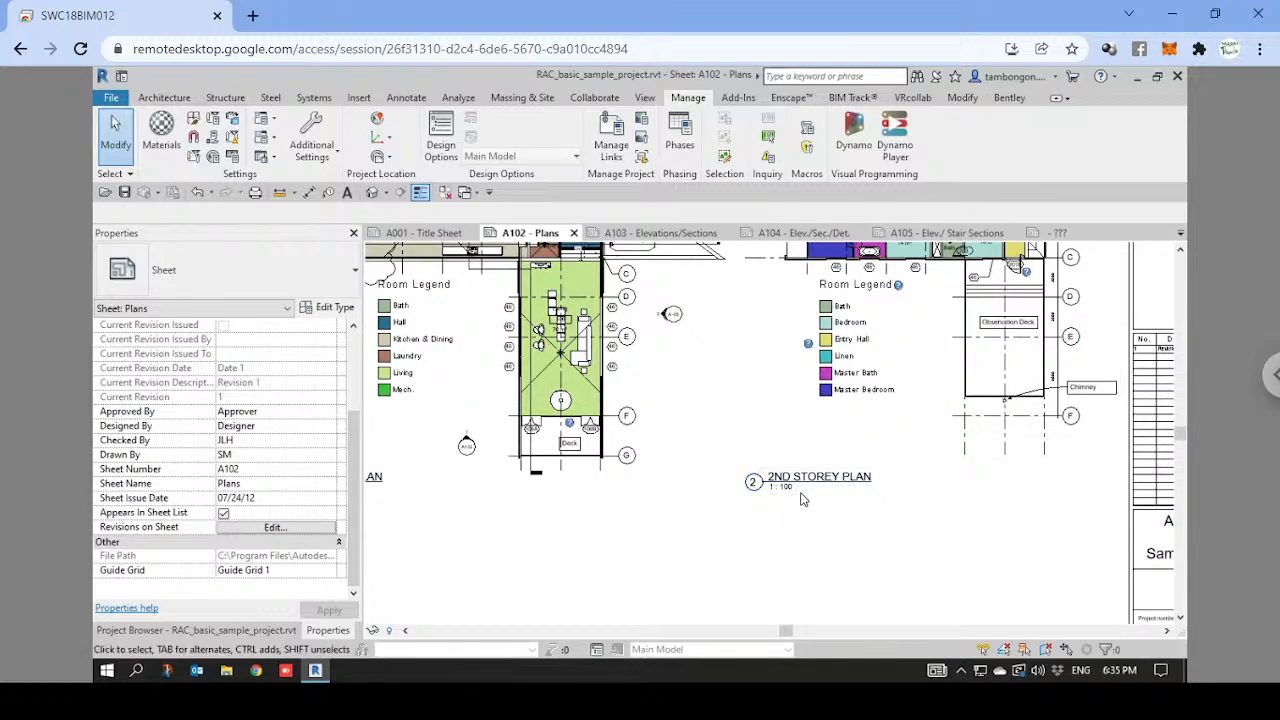
scroll(800, 498, down, 2)
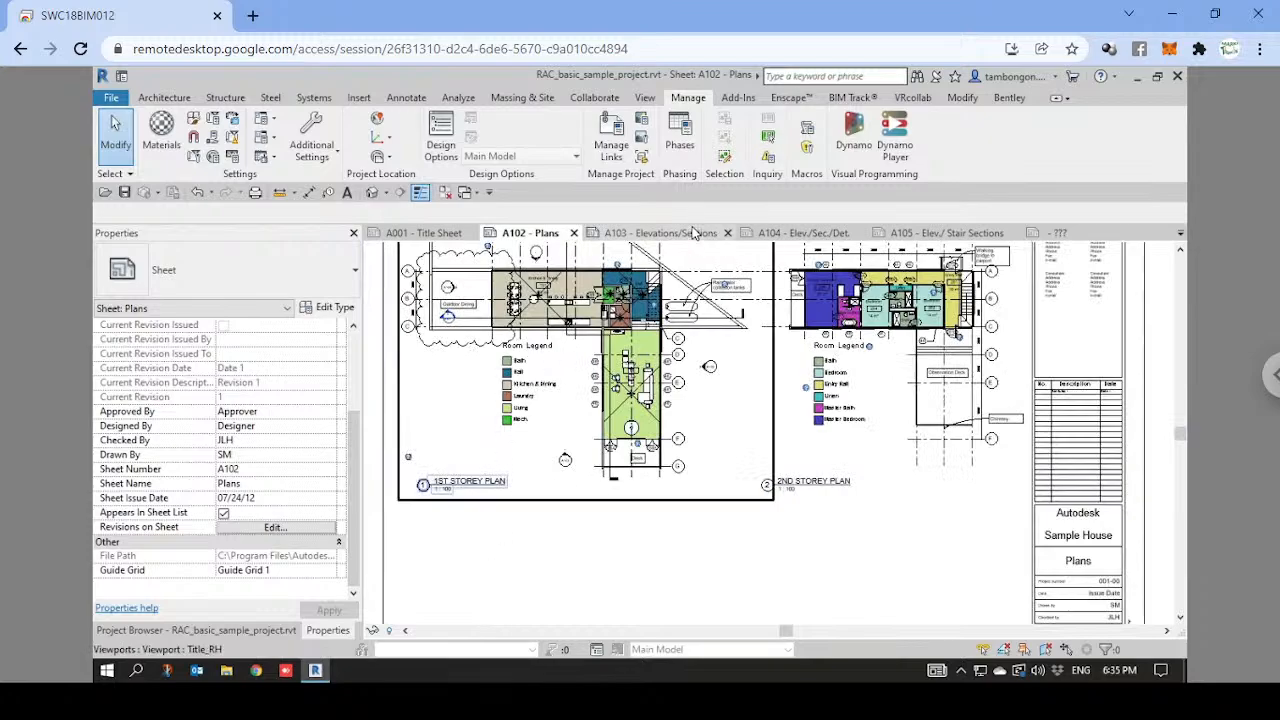
Review the Title w Line viewport titles on sheet A103 - Elevations/Sections and return to sheet A102.
click(660, 233)
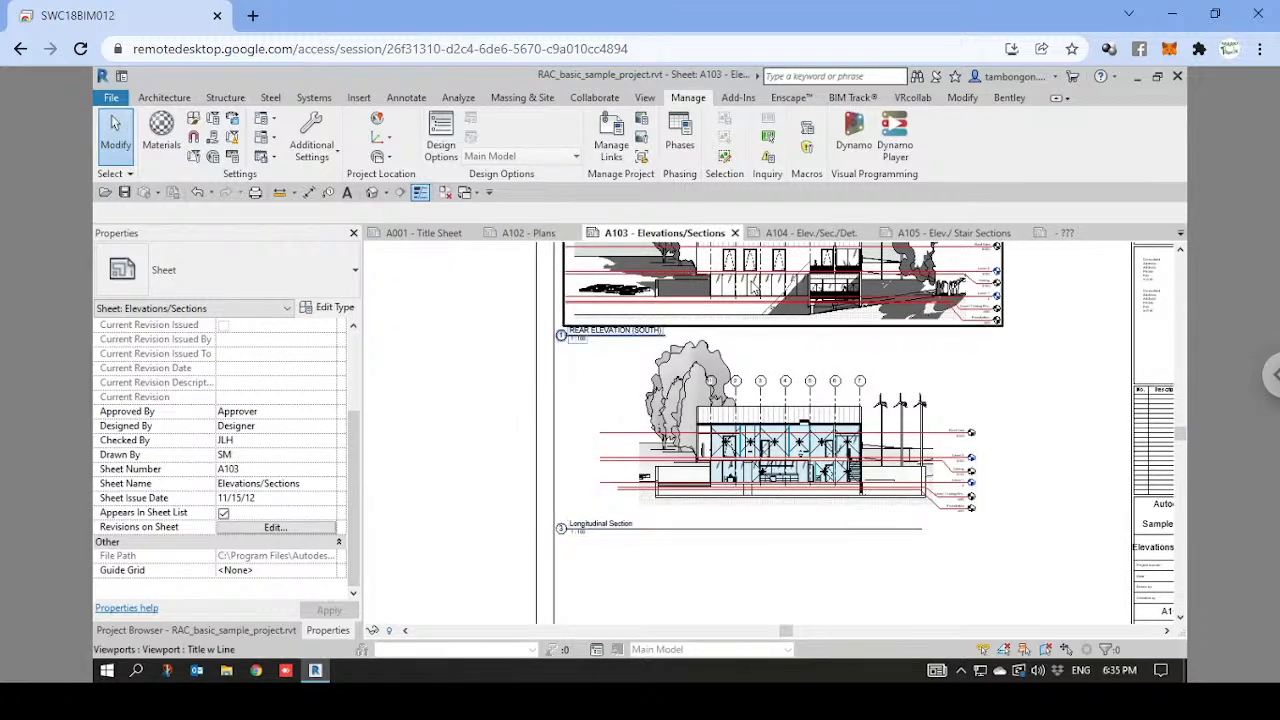
scroll(740, 290, up, 2)
click(646, 366)
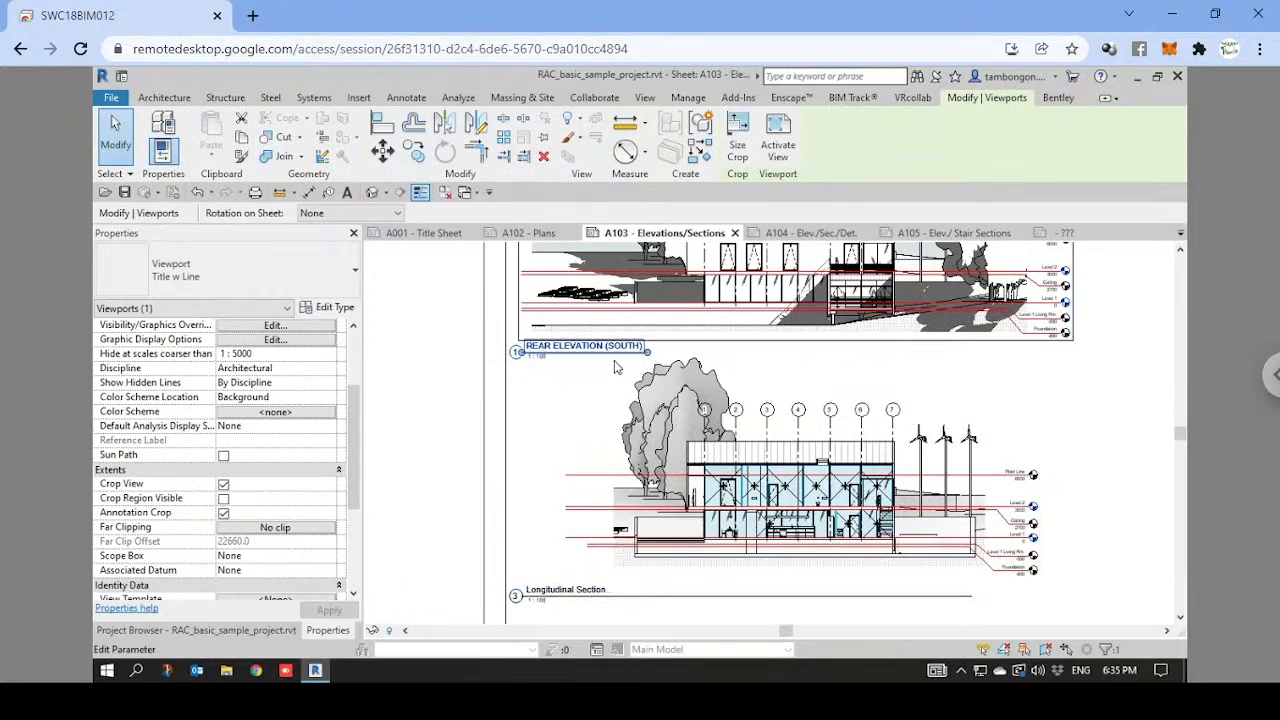
middle_drag(615, 368, 577, 375)
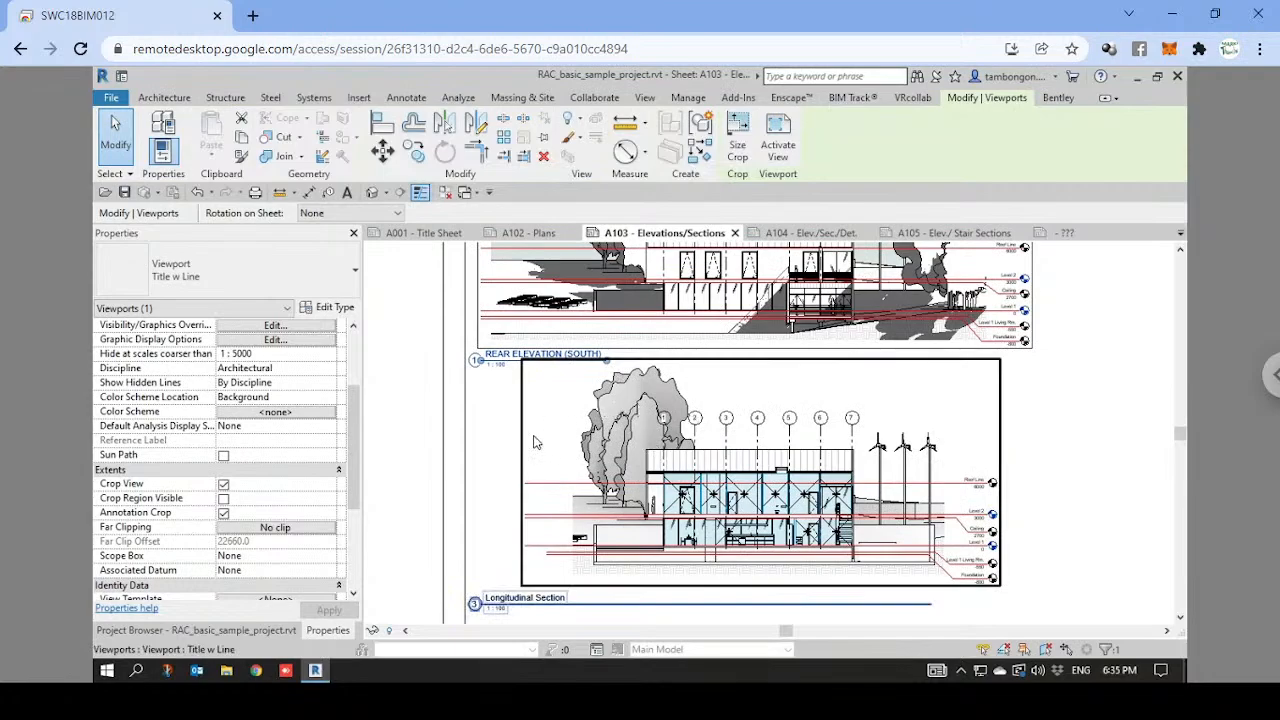
click(395, 336)
scroll(416, 353, down, 1)
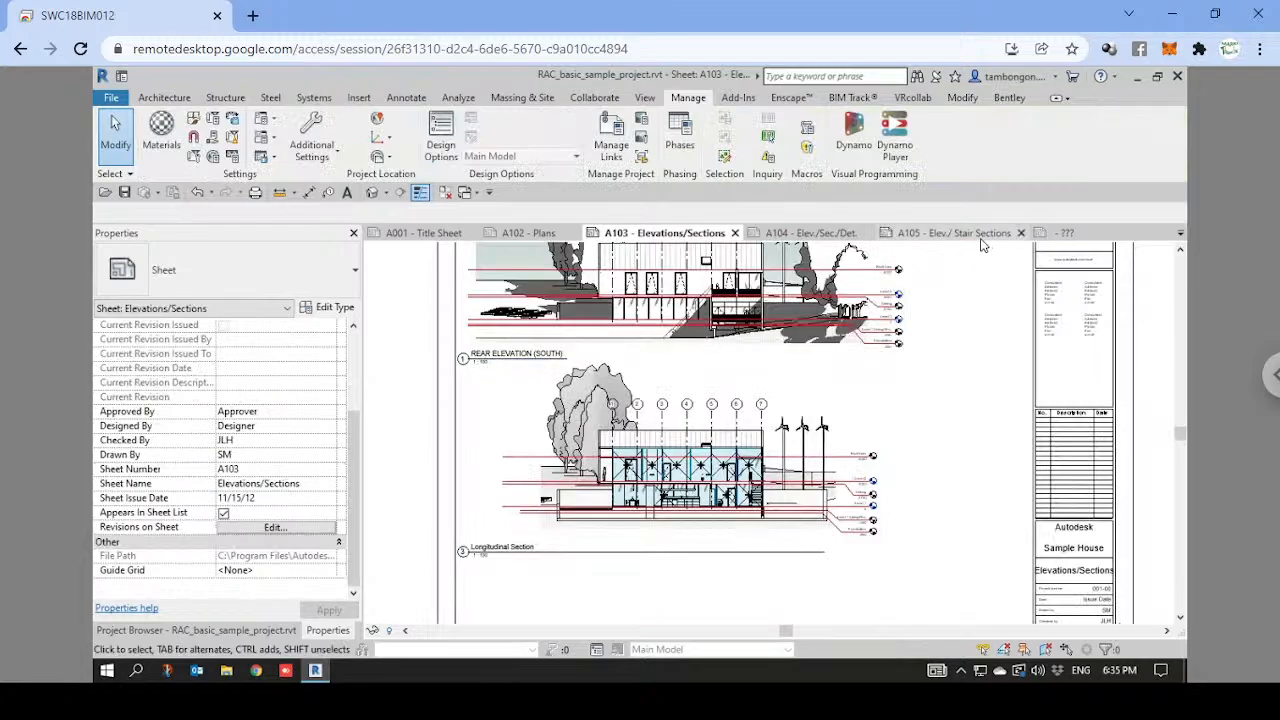
click(576, 232)
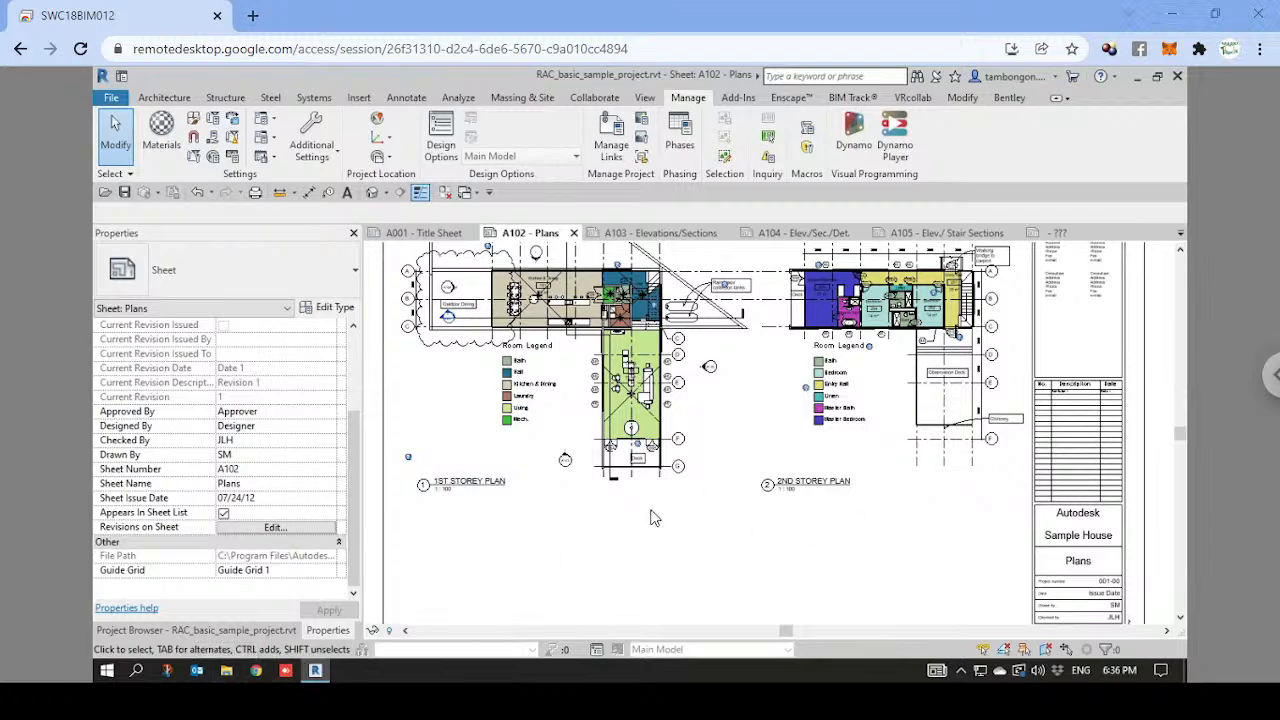
Activate the Level 1 plan viewport and select the partition wall between the Mech. and Bath rooms.
middle_click(583, 579)
middle_click(583, 579)
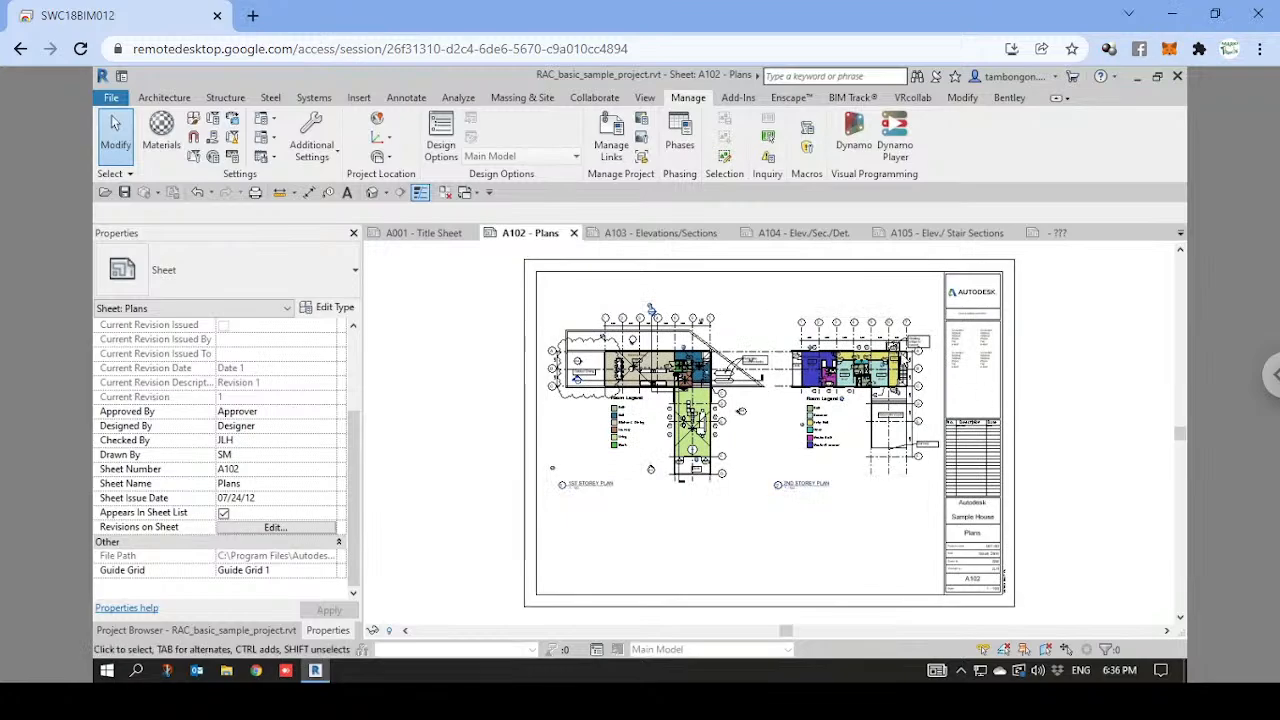
scroll(670, 360, up, 2)
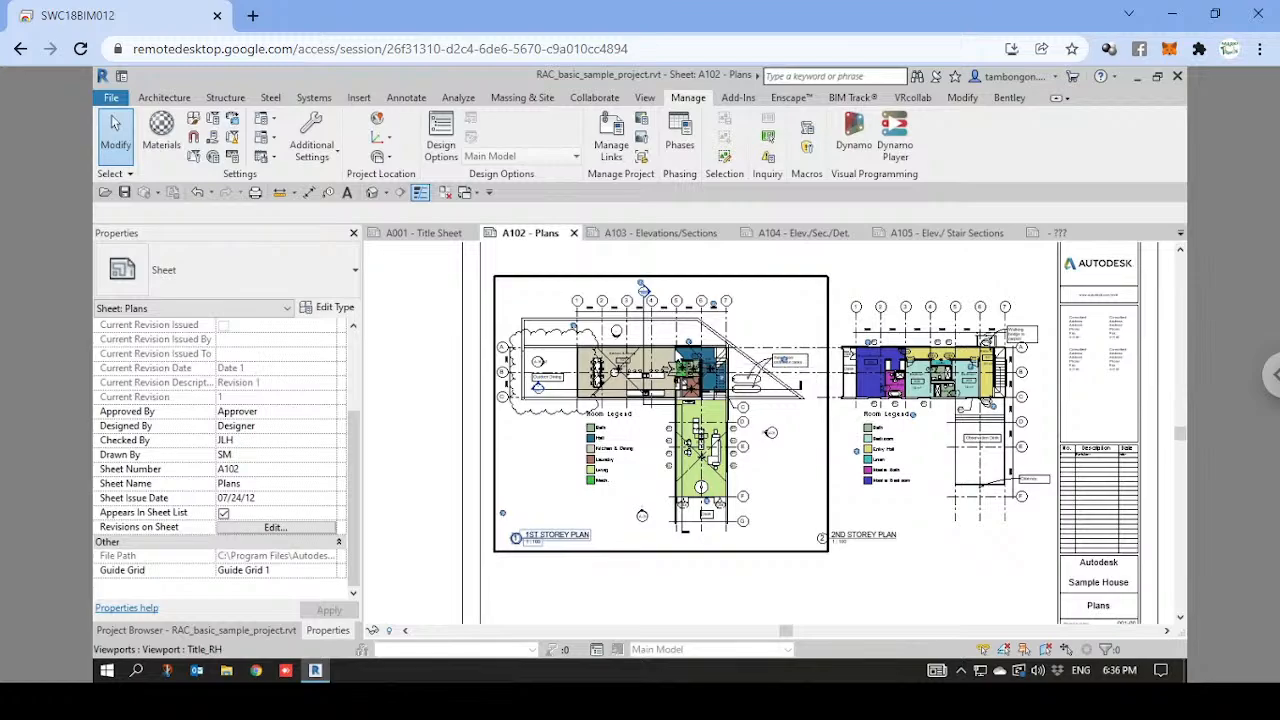
scroll(686, 377, up, 2)
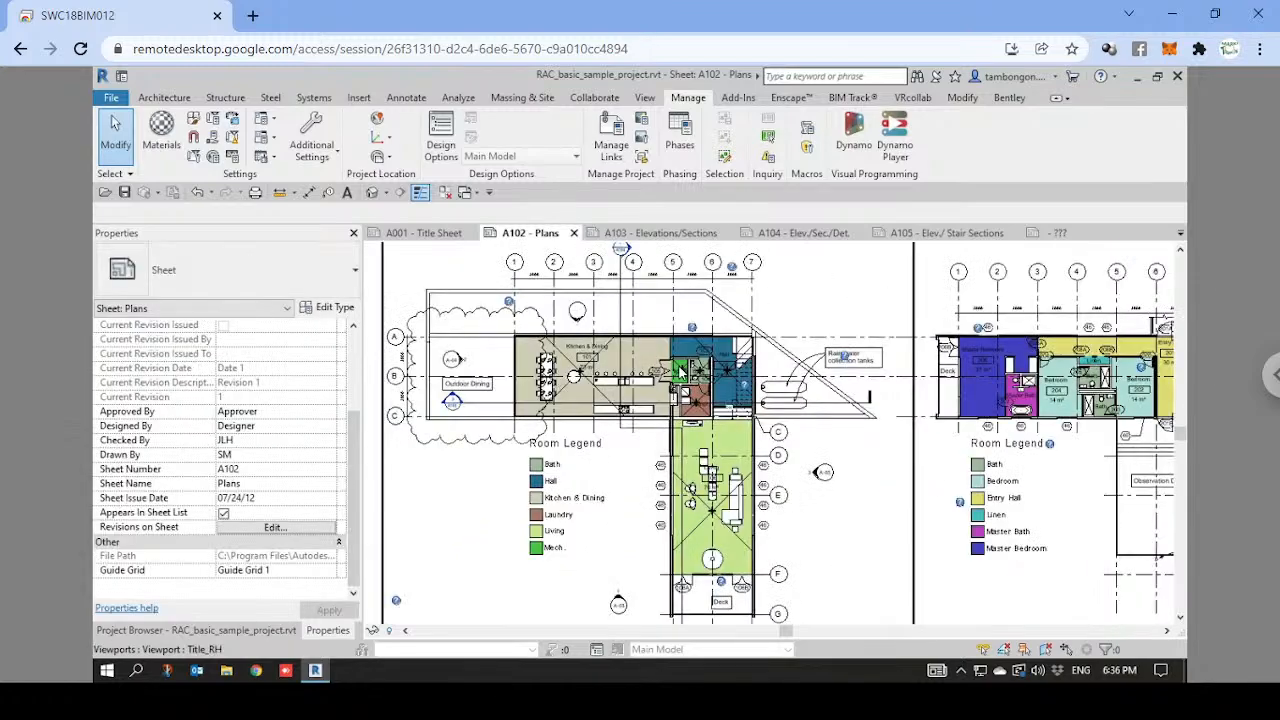
scroll(686, 377, up, 3)
double_click(689, 371)
scroll(706, 360, up, 2)
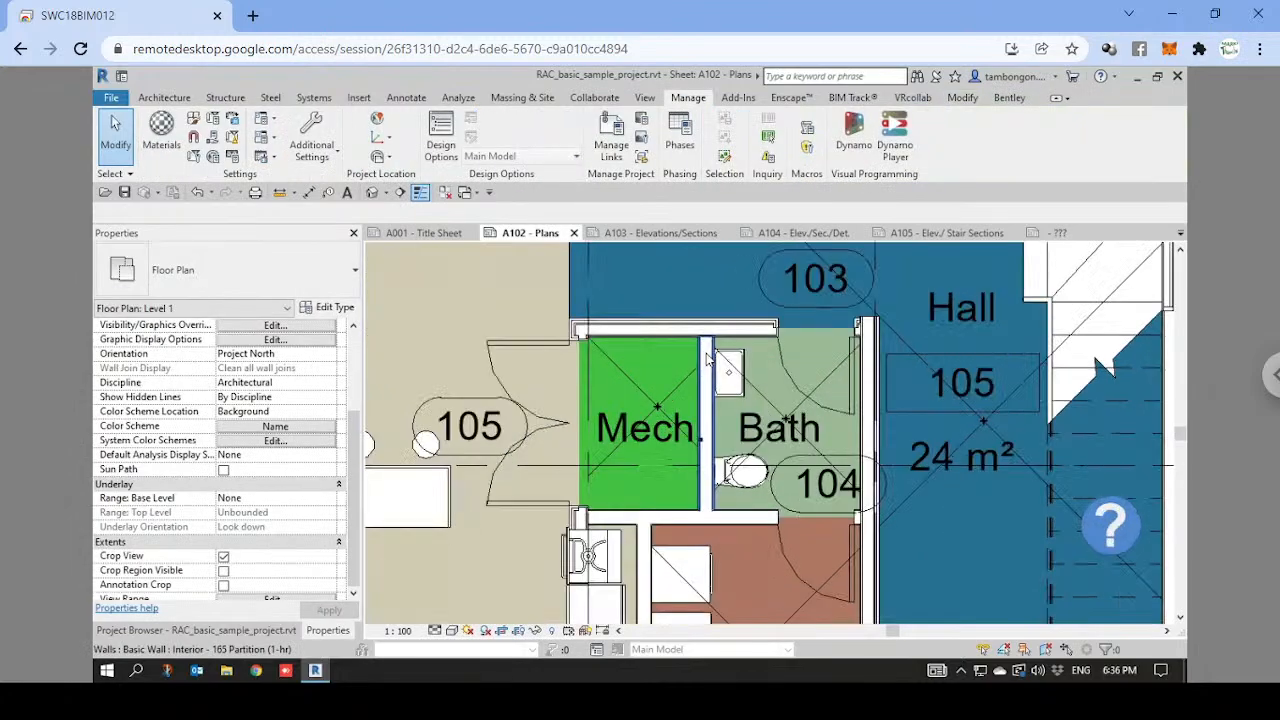
click(707, 360)
scroll(712, 356, up, 3)
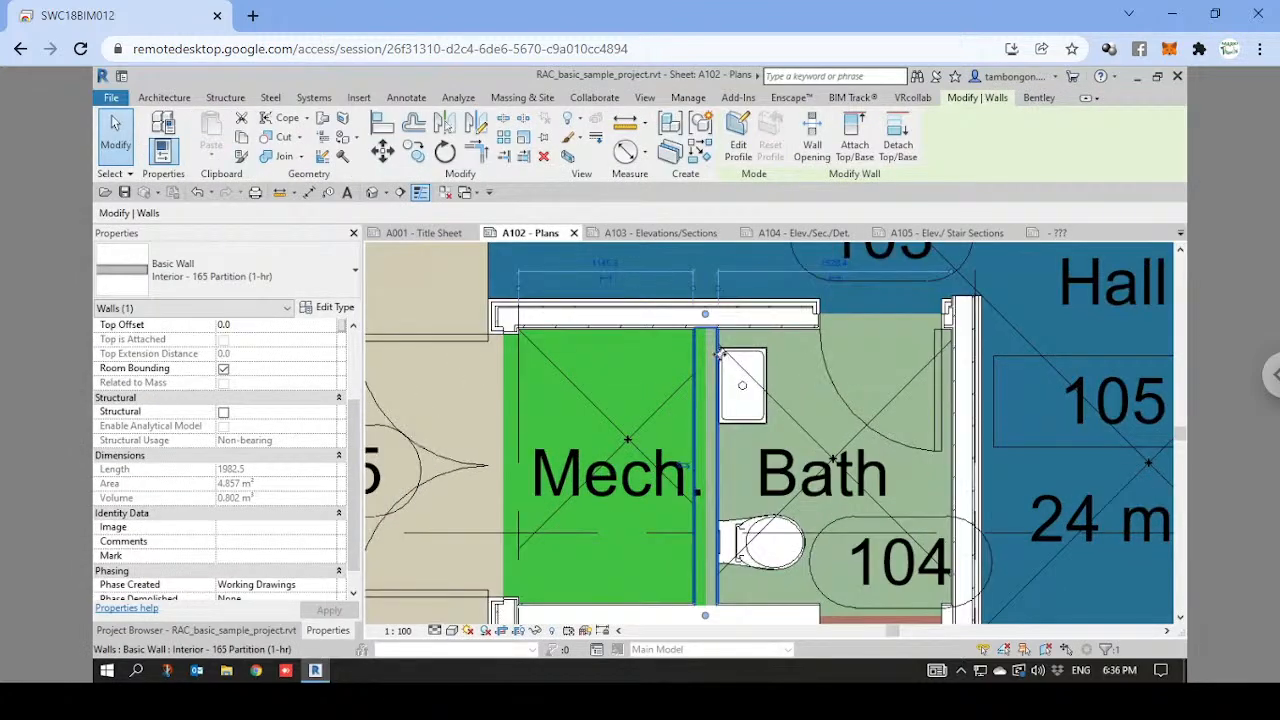
Start tagging the partition wall and load the missing Wall Tag.rfa family from the Annotations > Architectural library folder.
key(Escape)
key(t)
key(g)
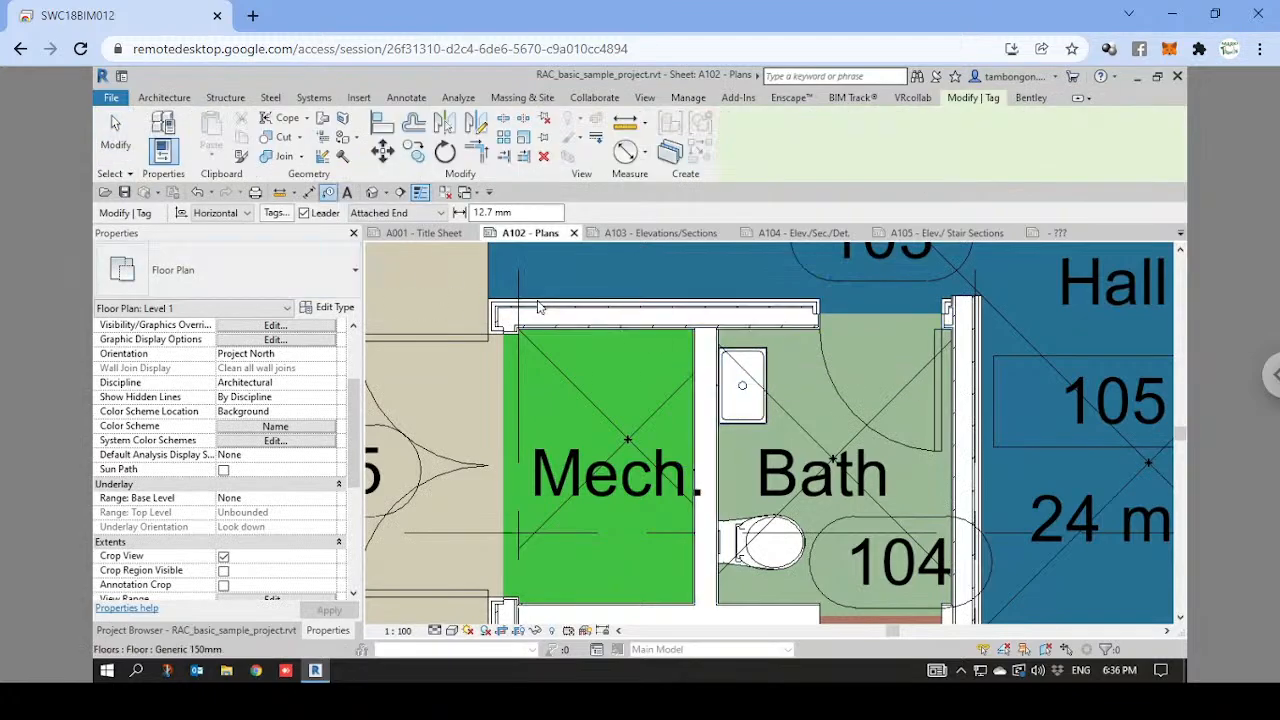
click(708, 470)
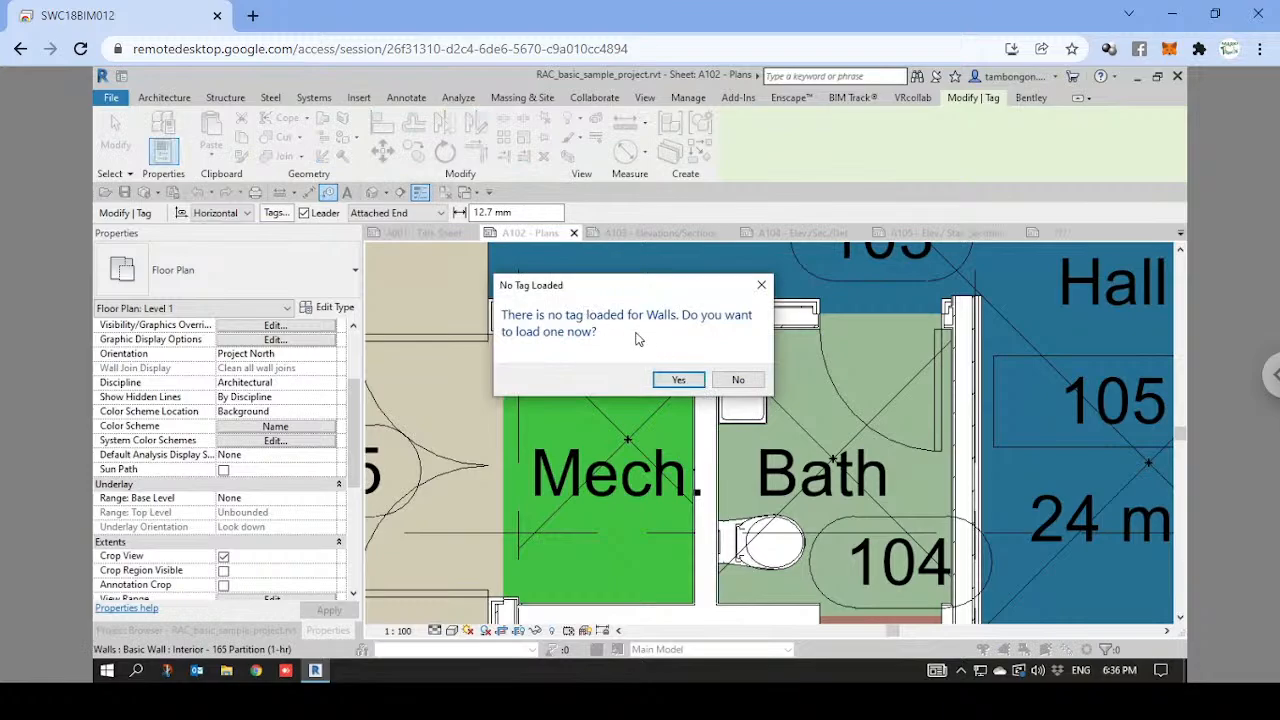
click(680, 381)
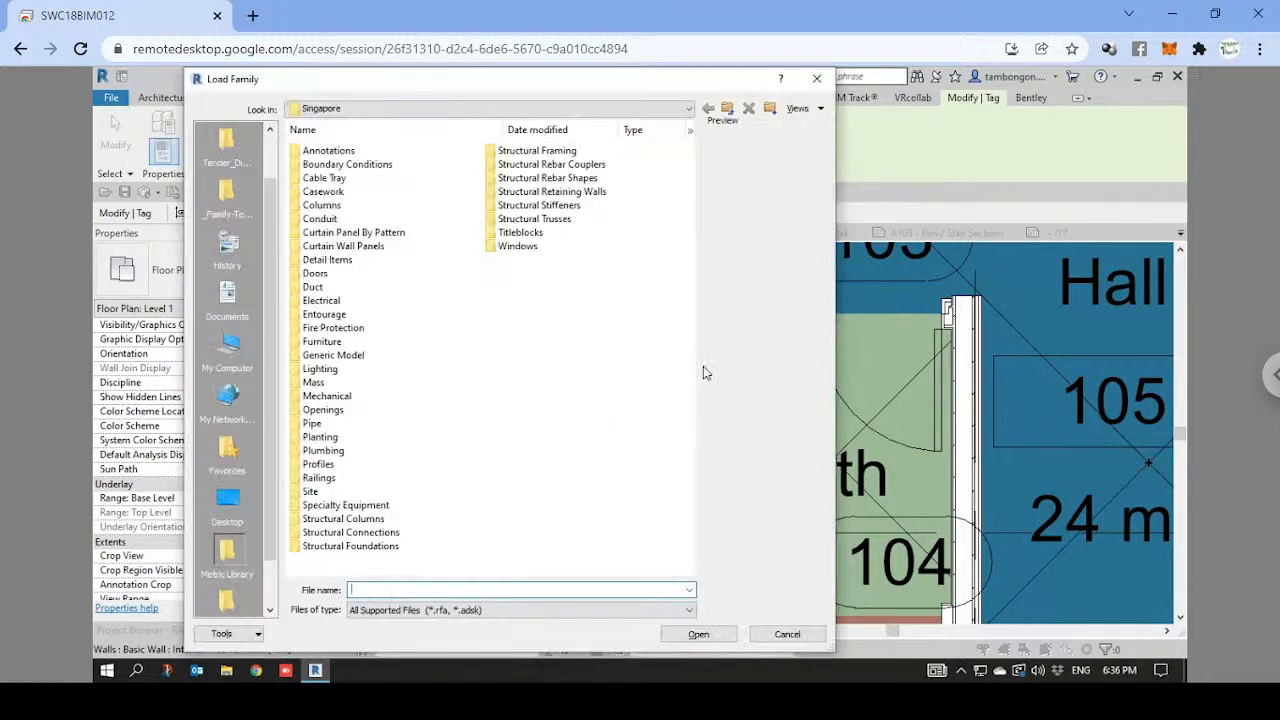
double_click(364, 152)
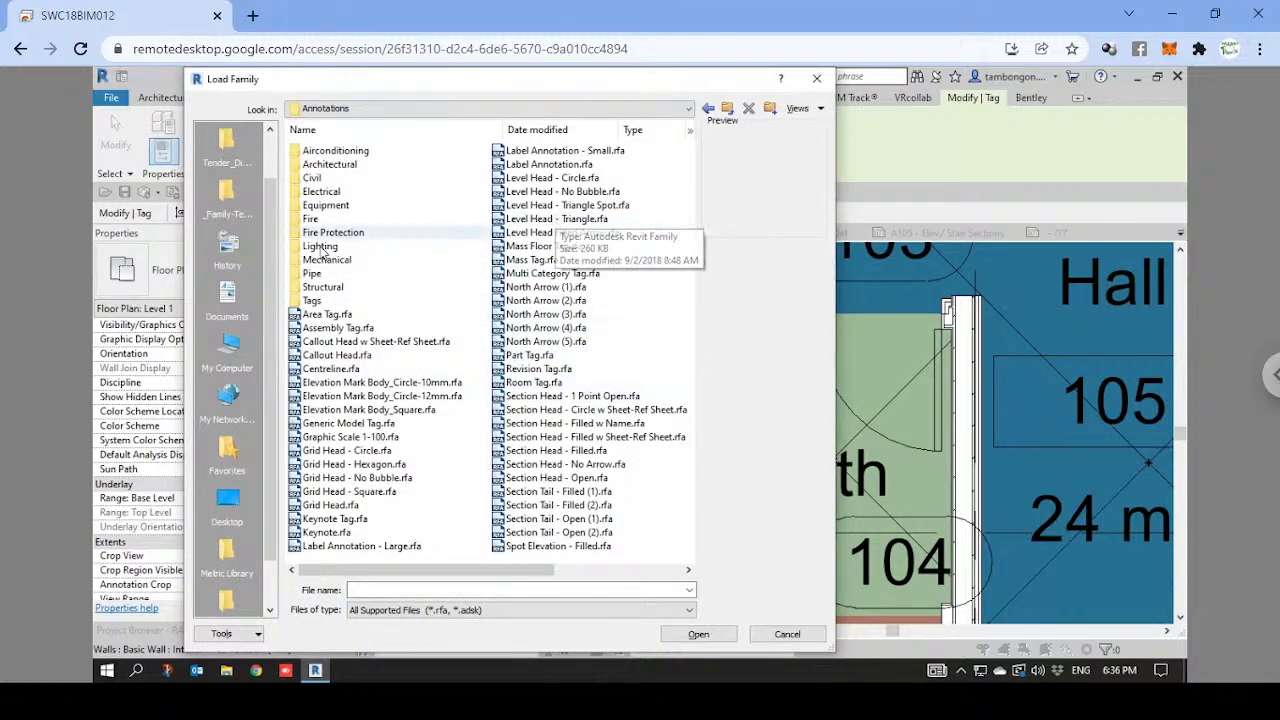
double_click(331, 165)
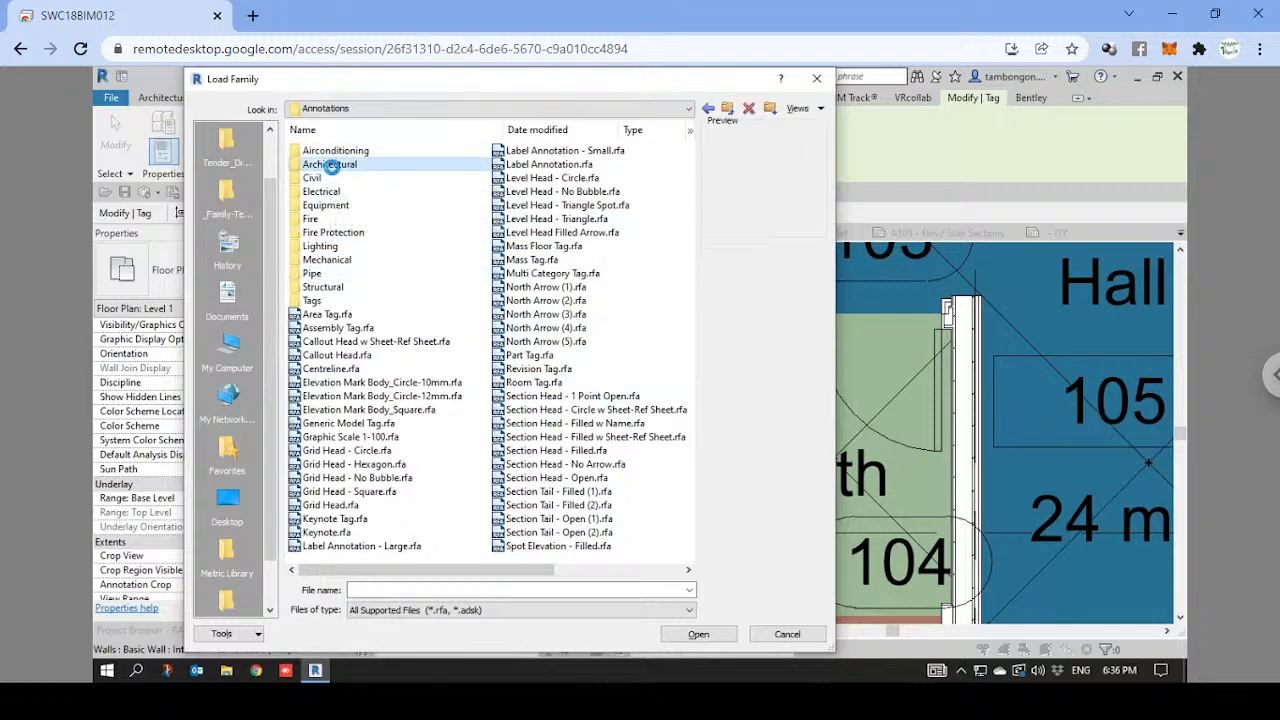
click(405, 328)
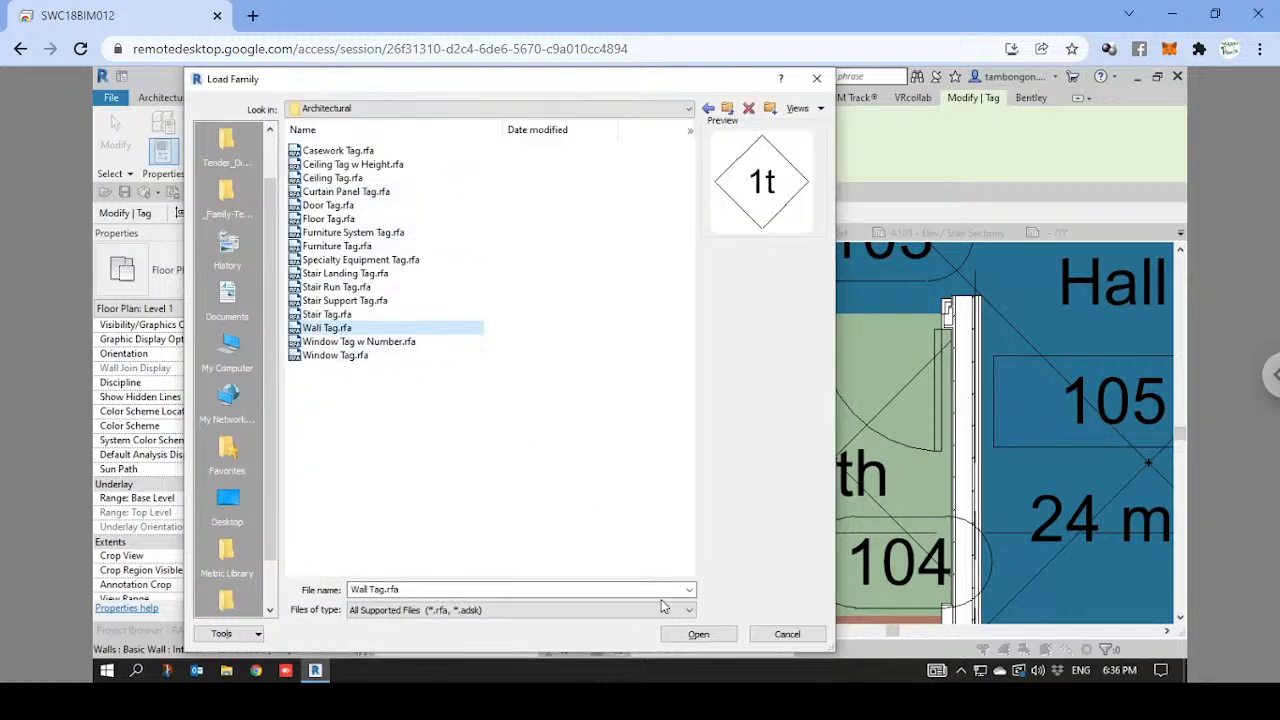
click(698, 634)
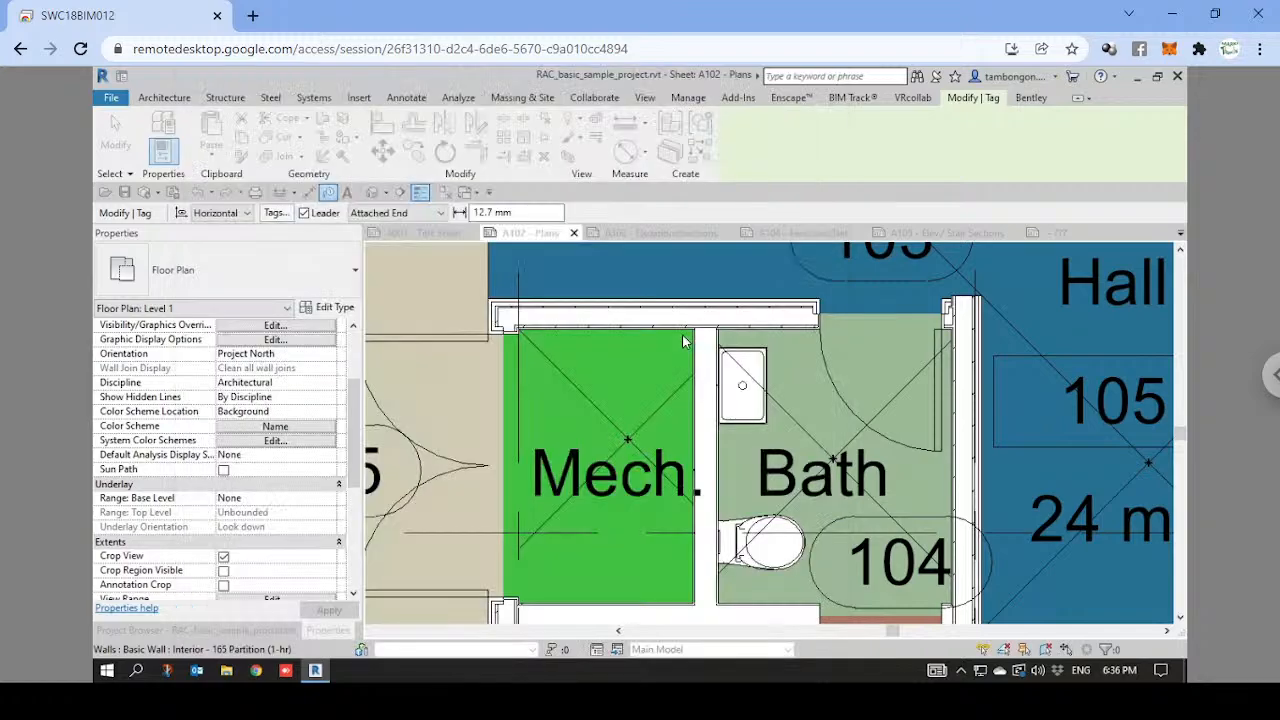
Place a horizontal wall tag with an attached-end leader on the partition between Mech. and Bath.
click(707, 437)
scroll(626, 372, down, 1)
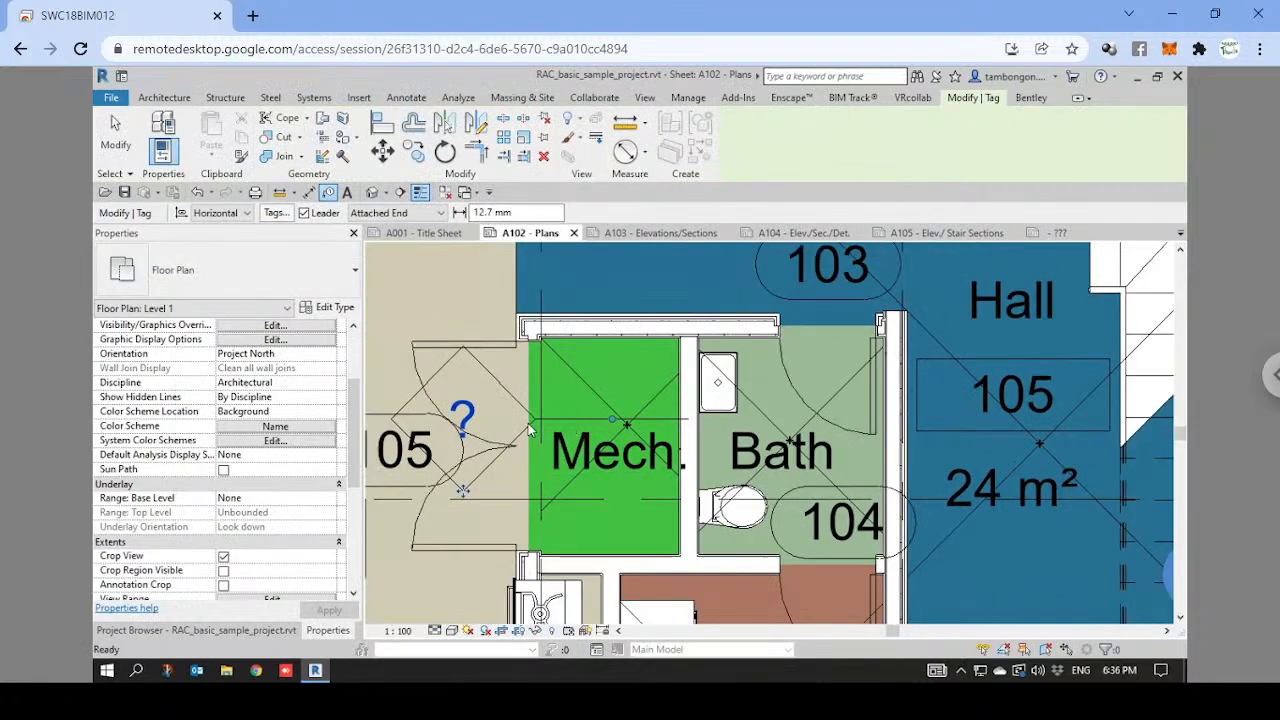
key(Escape)
click(540, 420)
key(Escape)
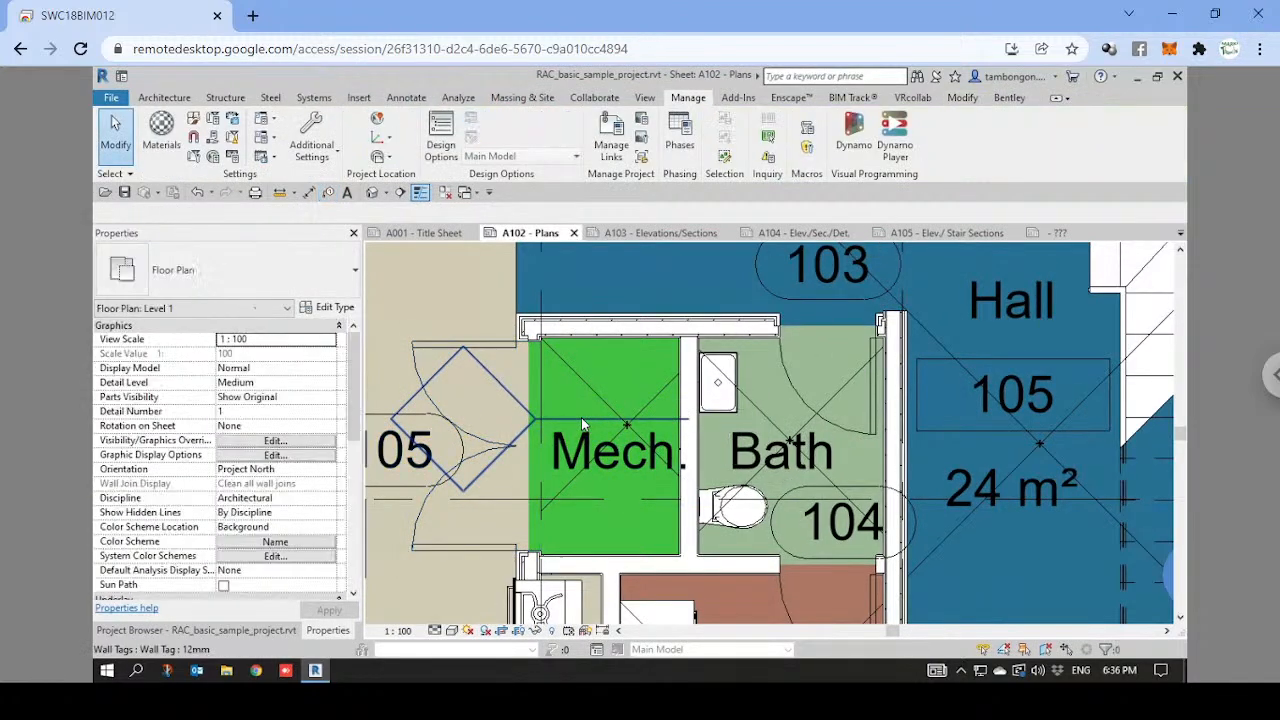
Set the partition's wall tag value to 1a and accept the change to the type parameter.
click(581, 417)
click(464, 413)
text(1a)
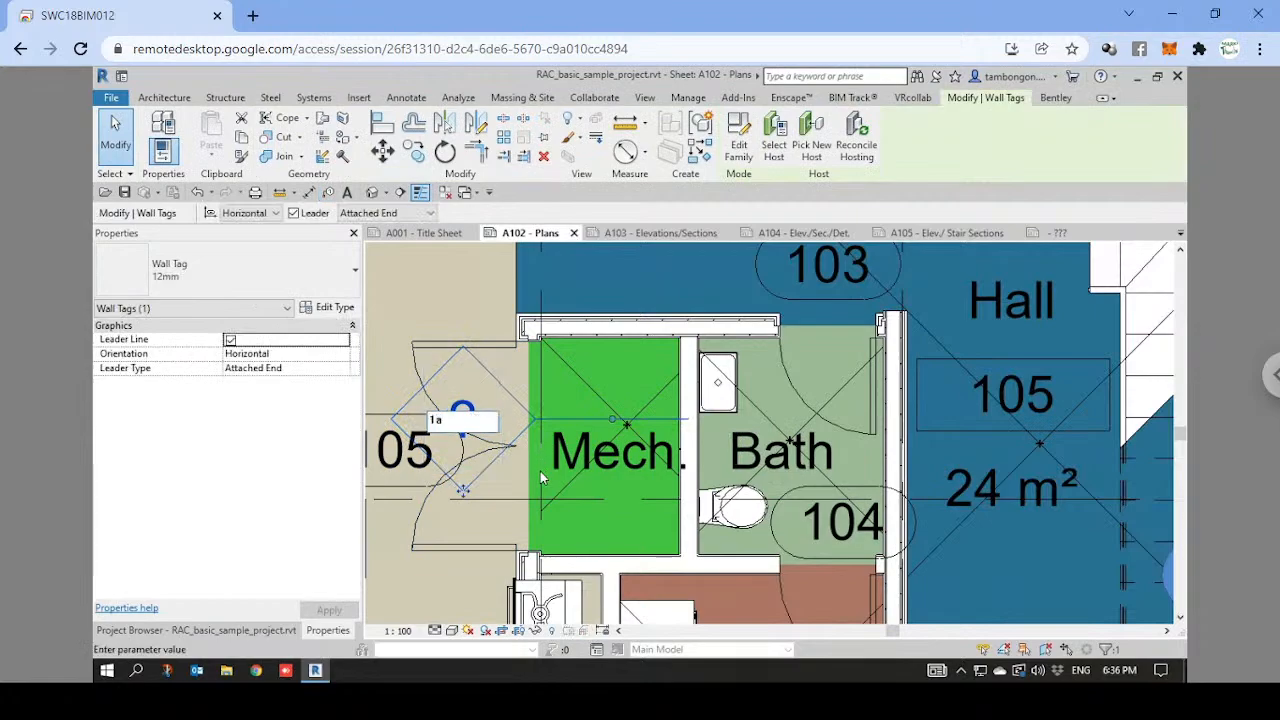
key(Return)
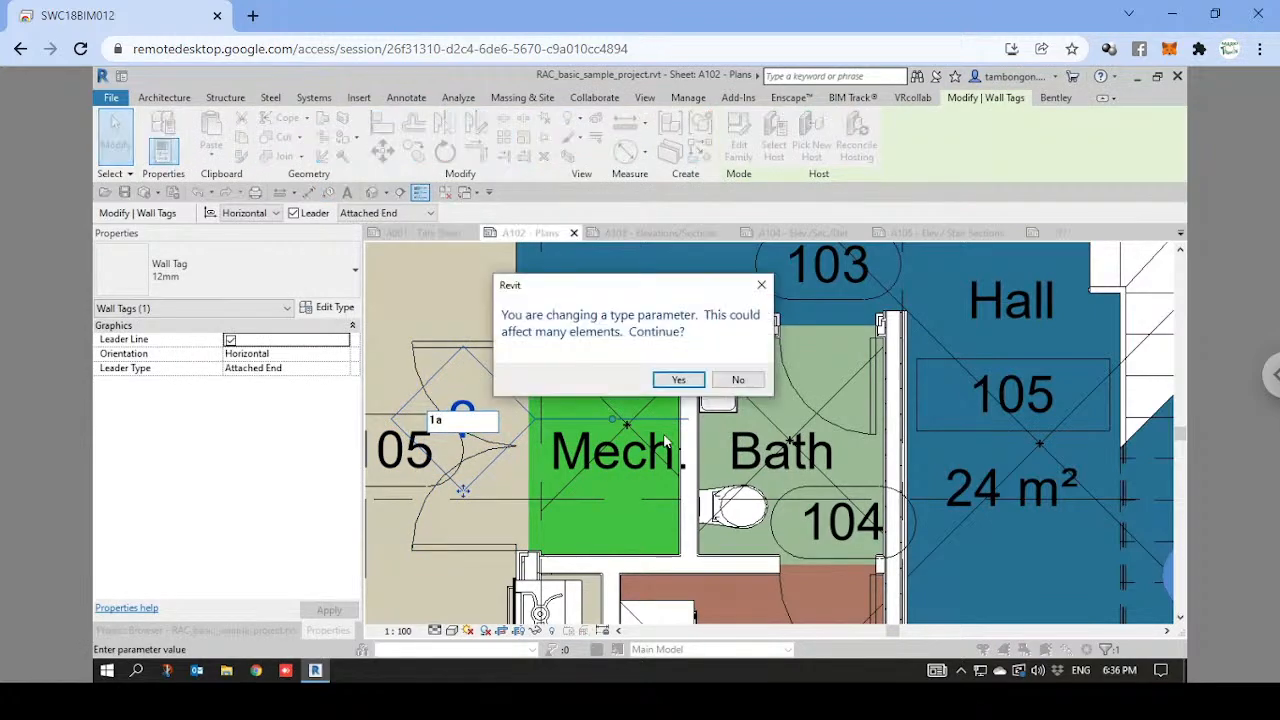
click(679, 381)
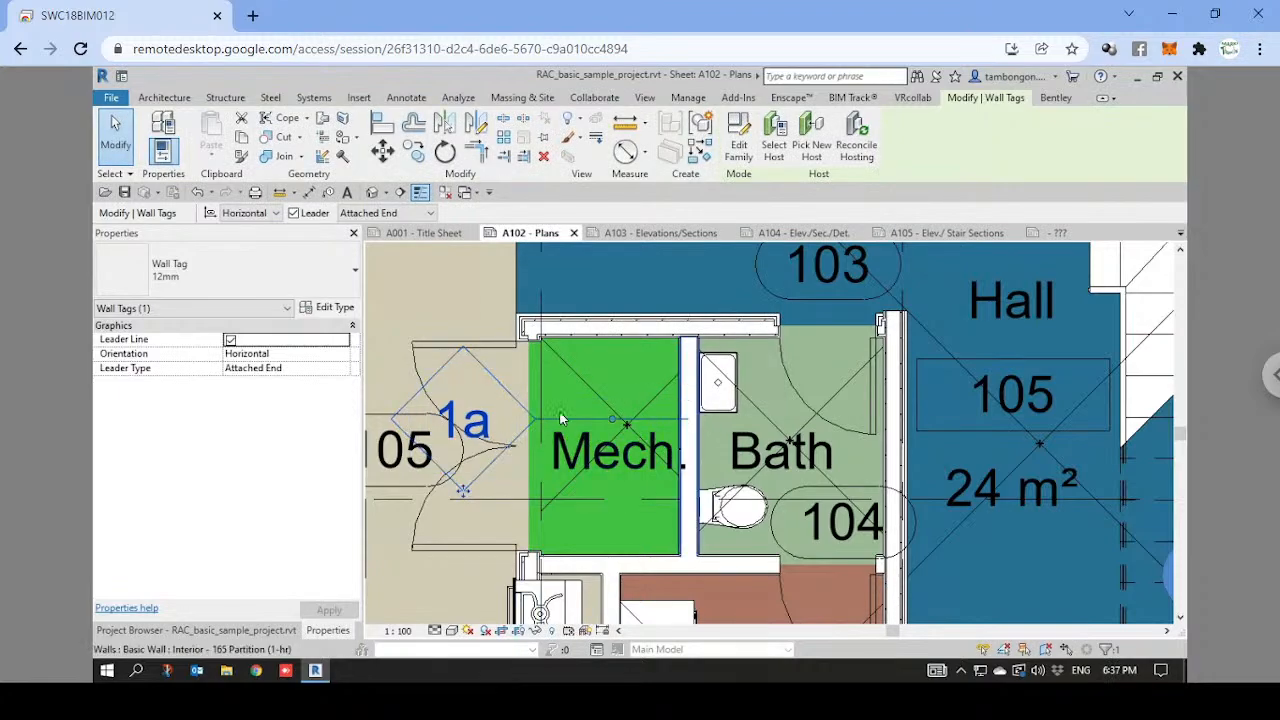
Review the type properties of the partition wall between Mech. and Bath, including its Type Mark.
click(679, 383)
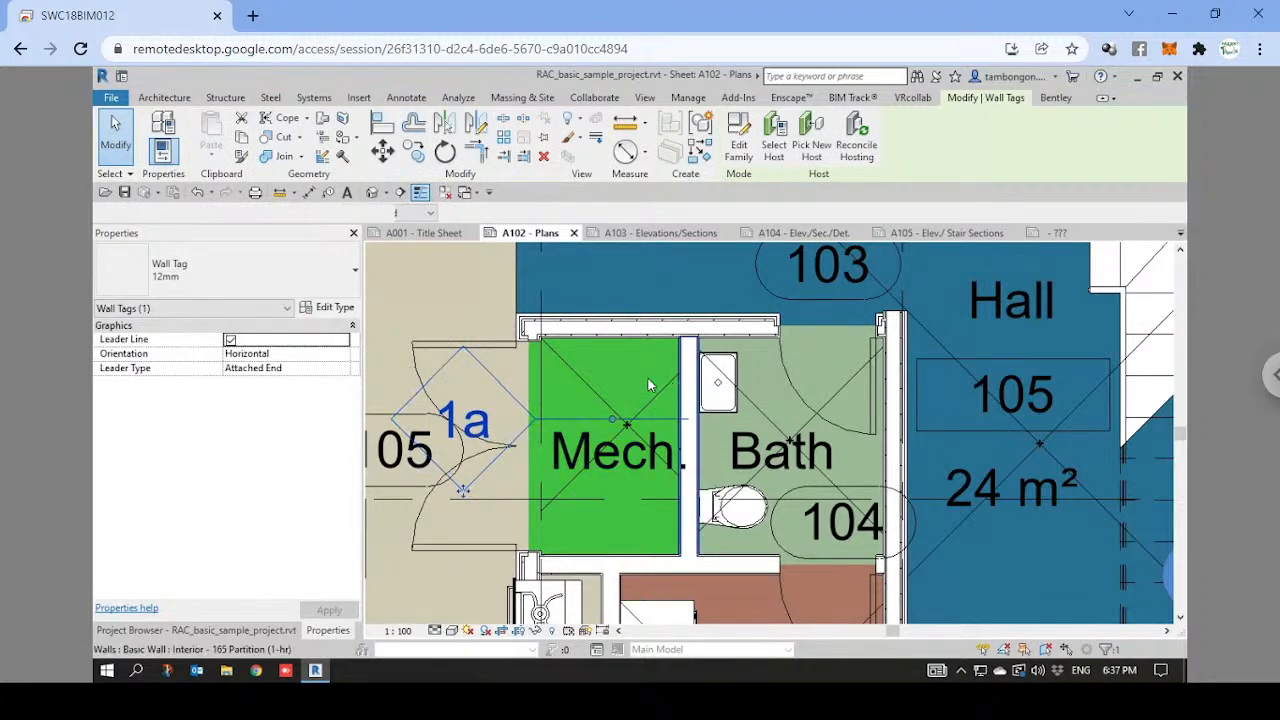
click(322, 307)
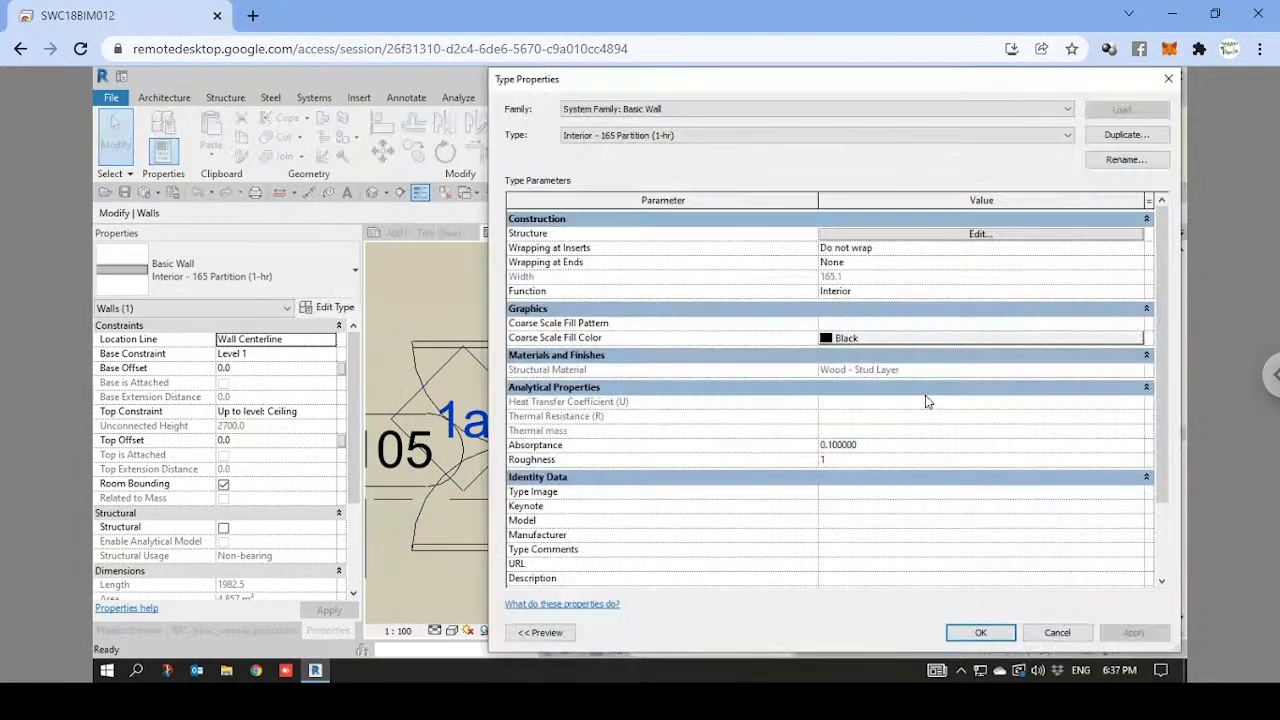
scroll(907, 425, down, 2)
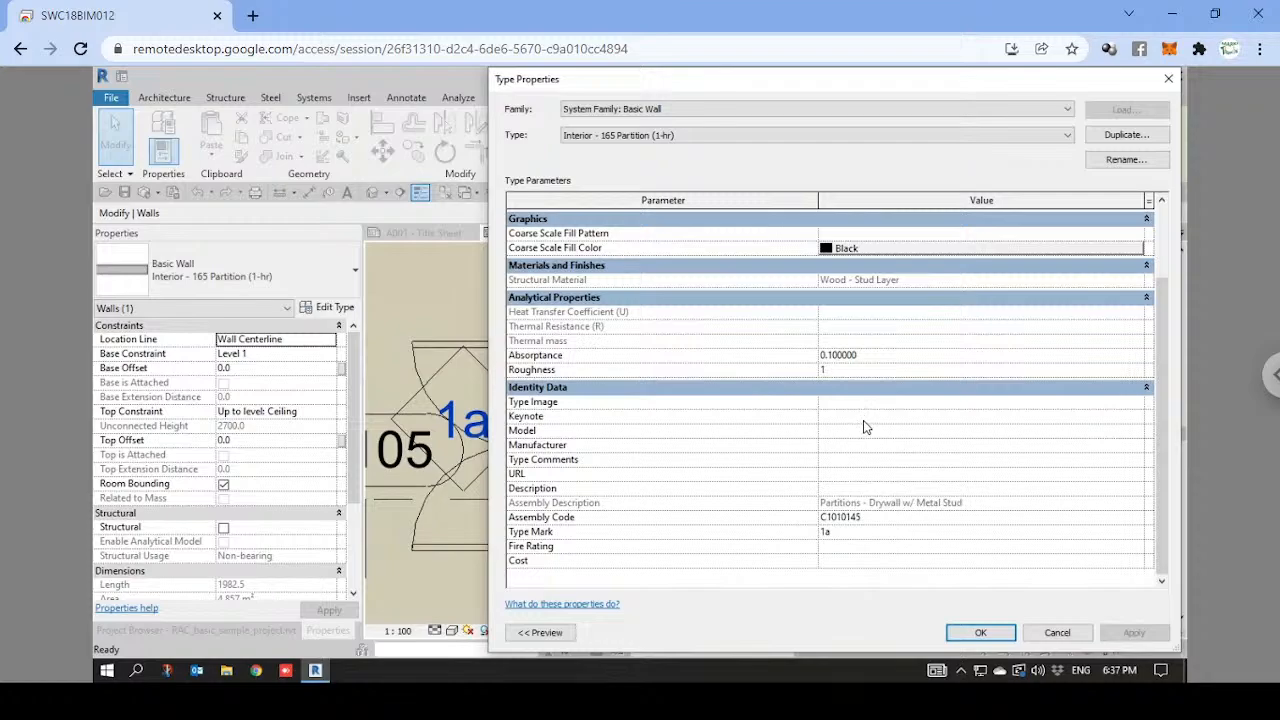
click(980, 633)
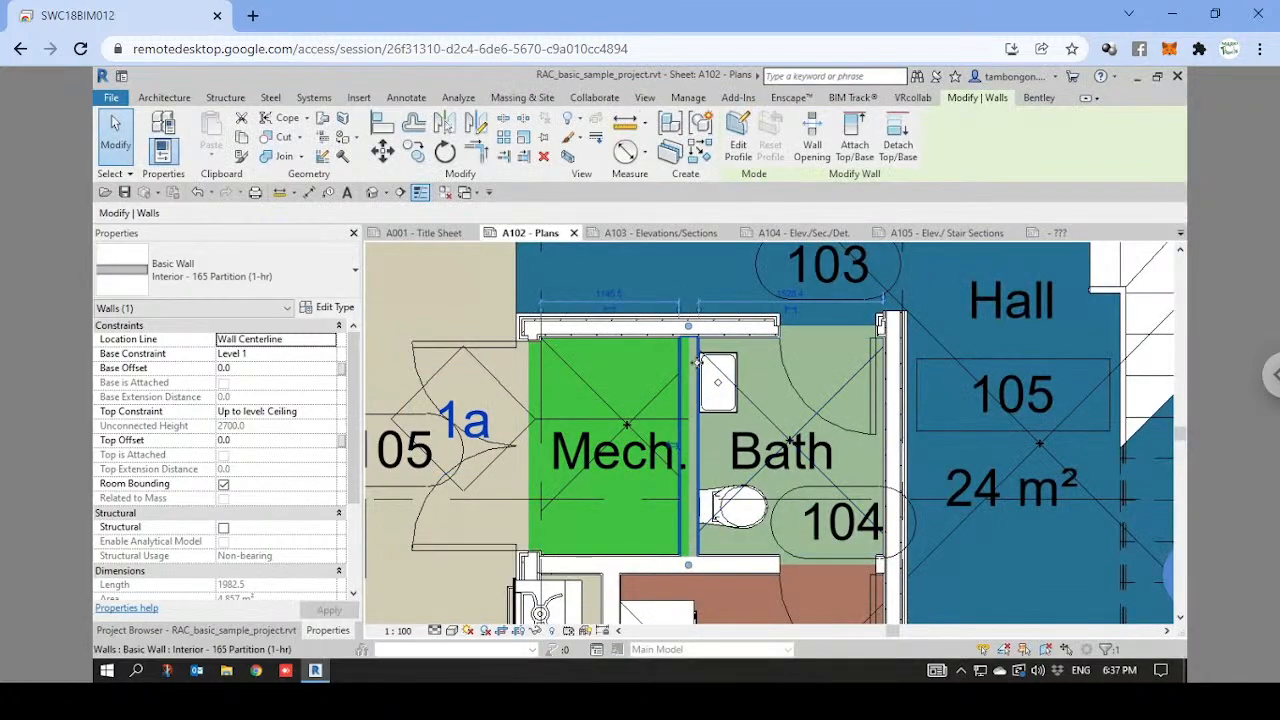
key(Escape)
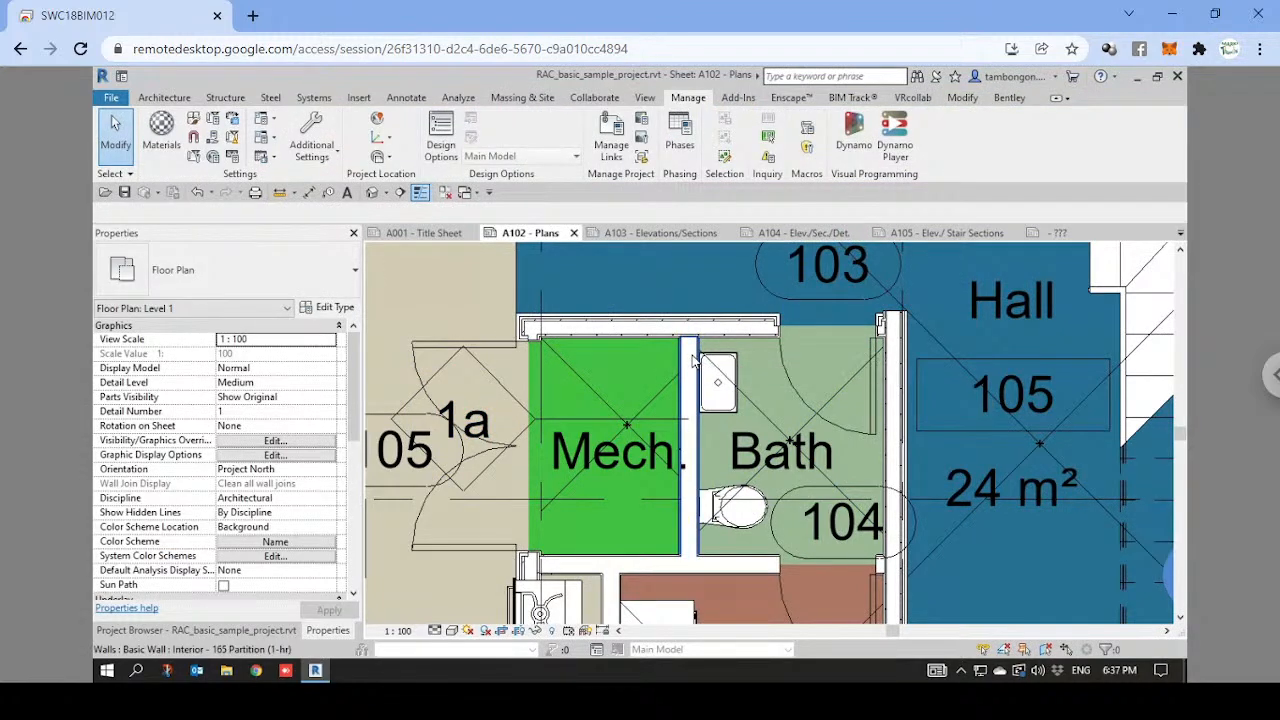
Examine the layer structure and materials of the Interior - 165 Partition (1-hr) wall between Mech. and Bath.
click(692, 362)
click(329, 307)
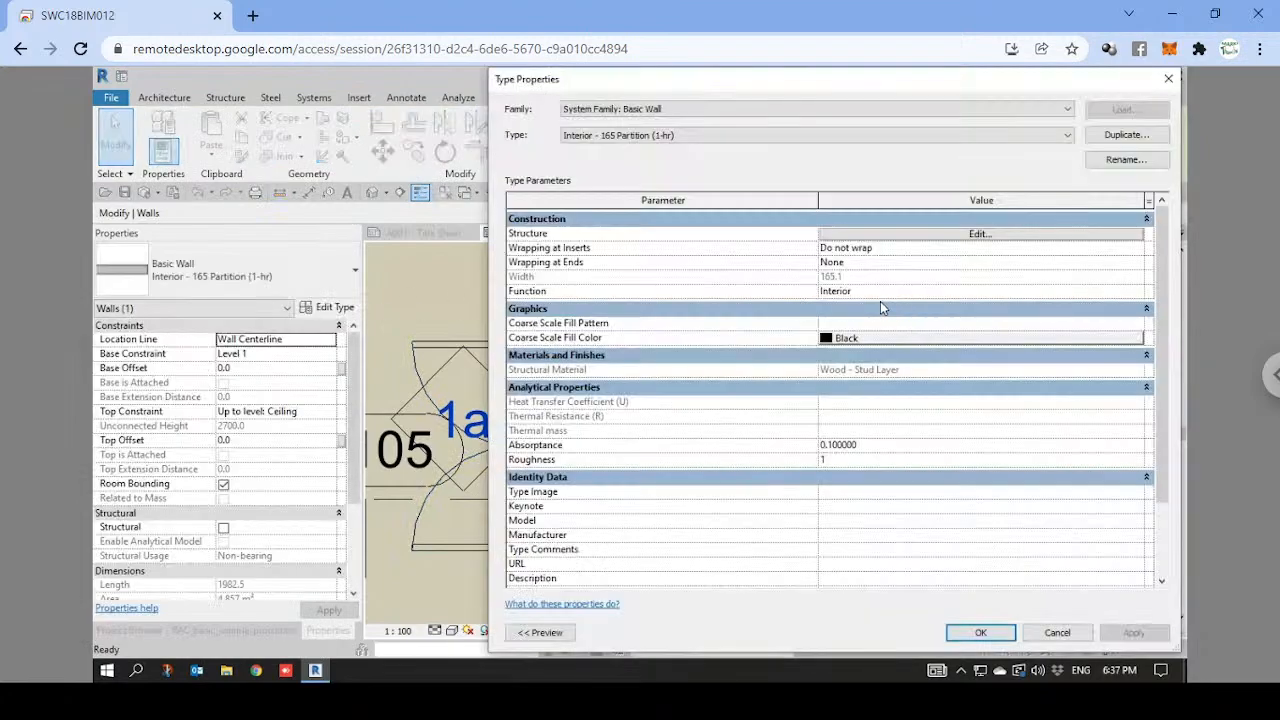
click(957, 236)
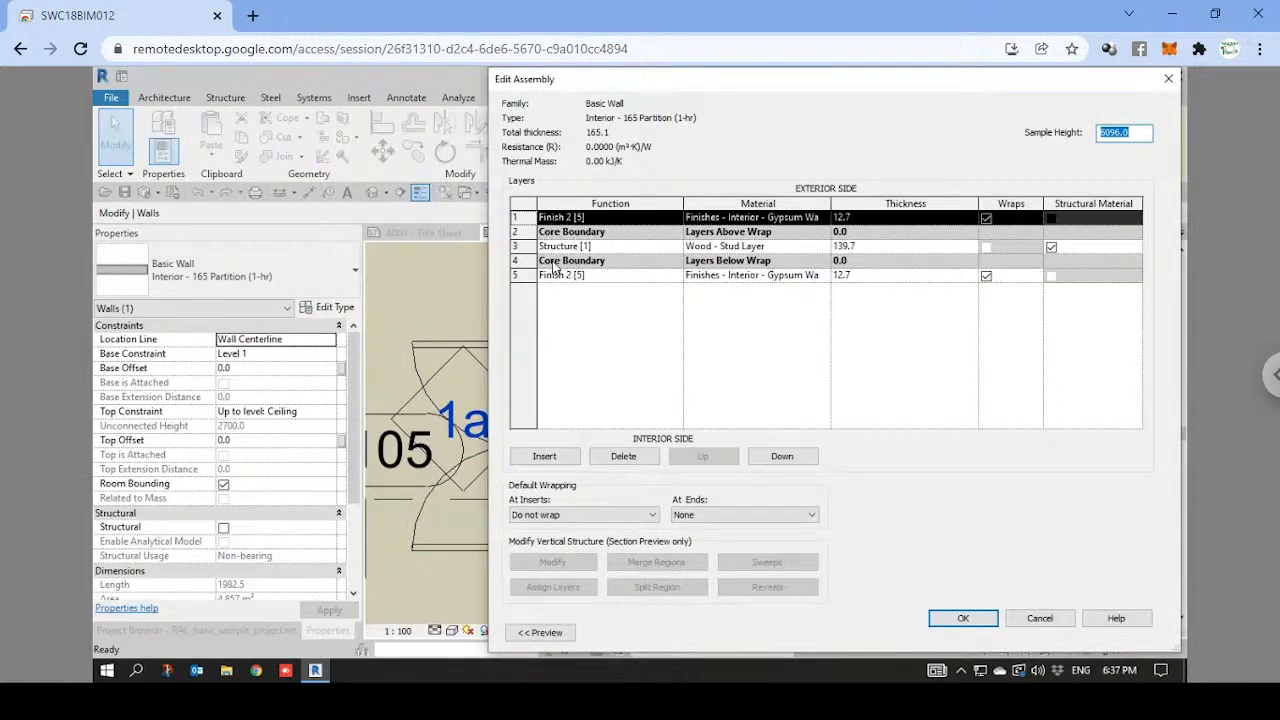
click(965, 619)
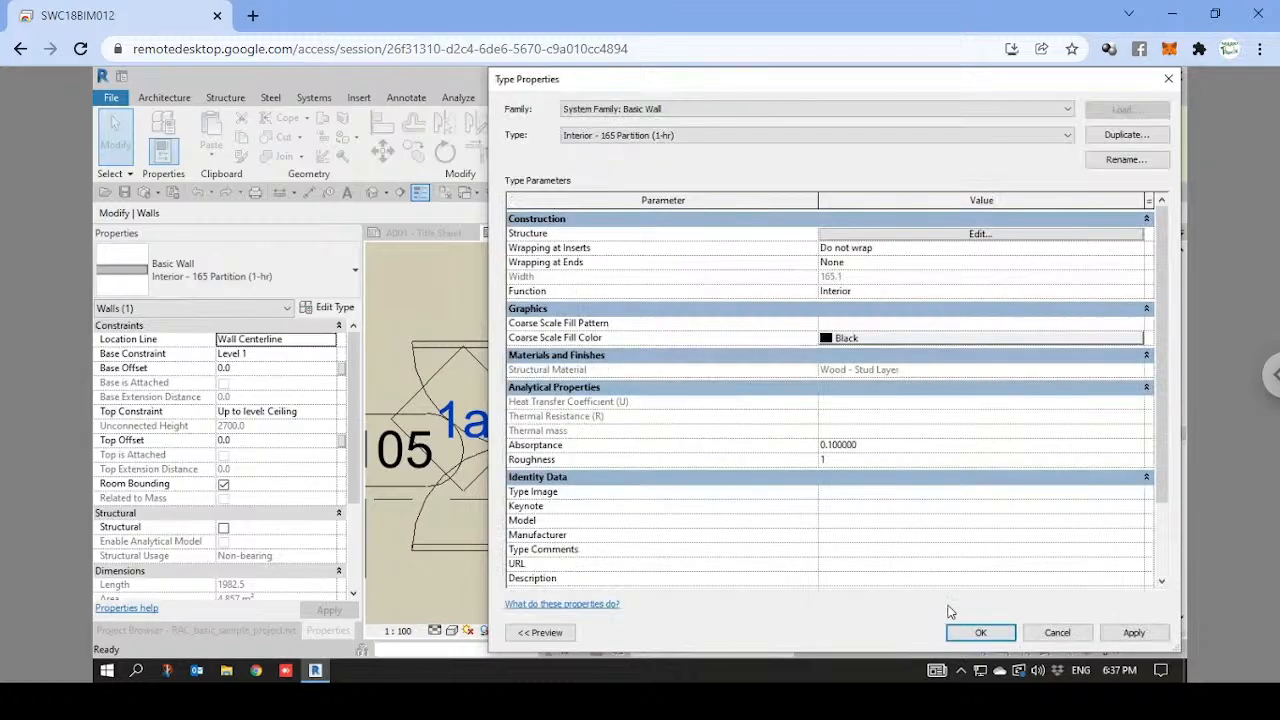
click(977, 632)
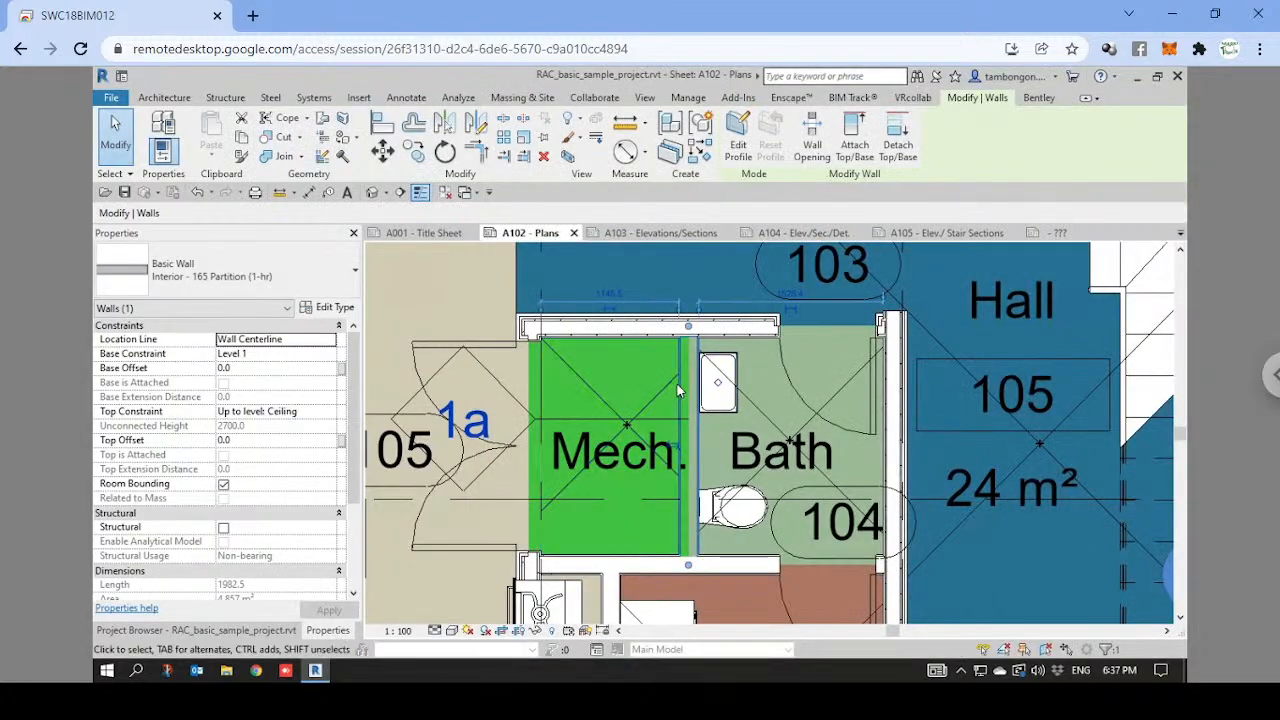
key(Escape)
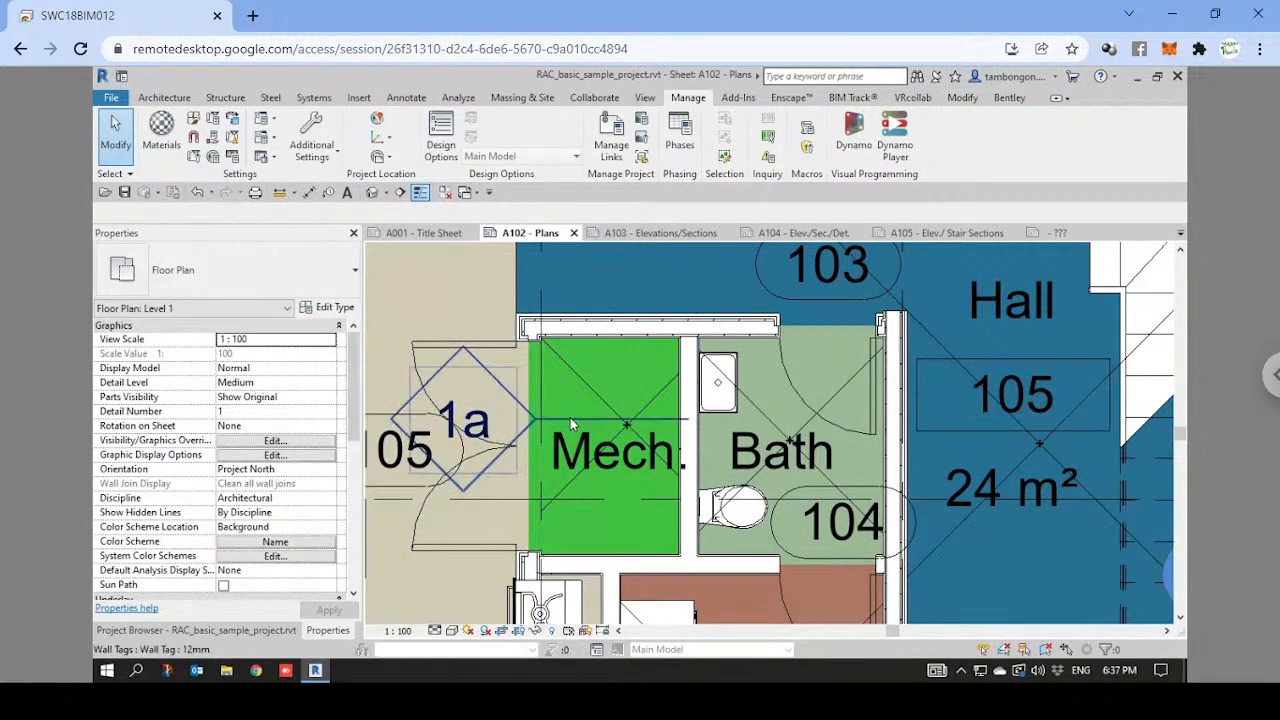
click(570, 417)
scroll(495, 450, down, 3)
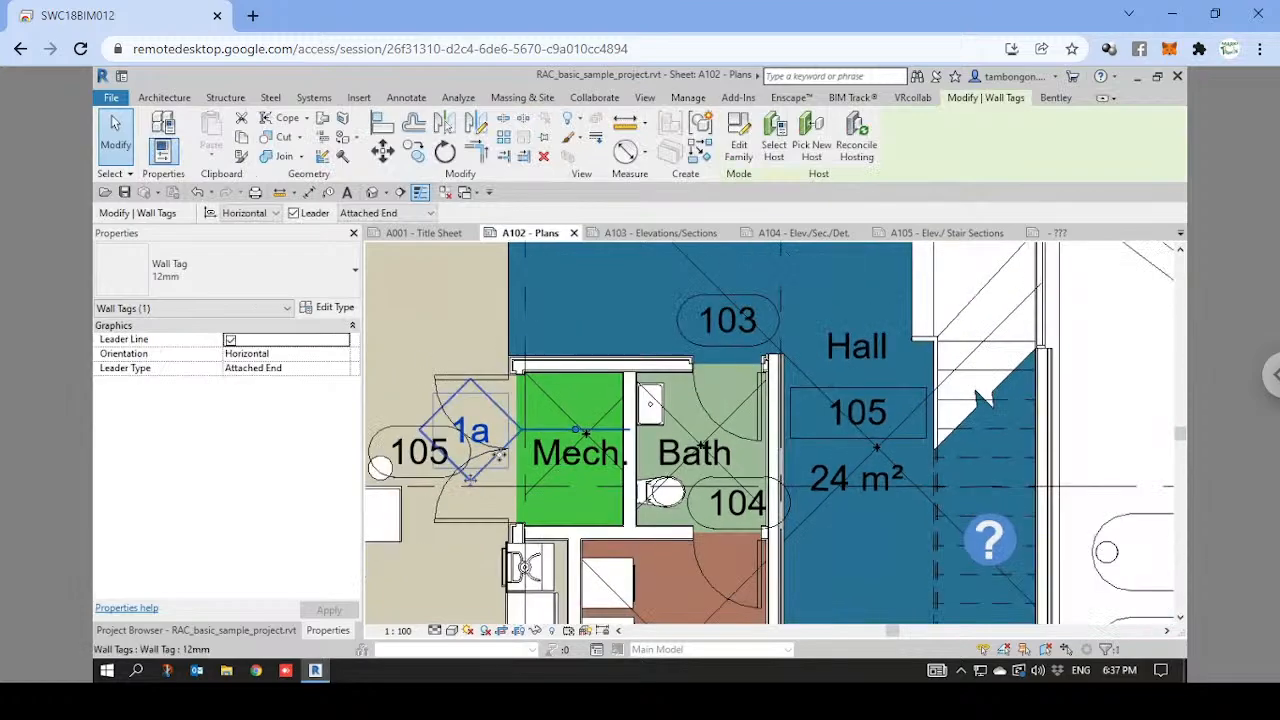
key(Escape)
scroll(643, 396, up, 5)
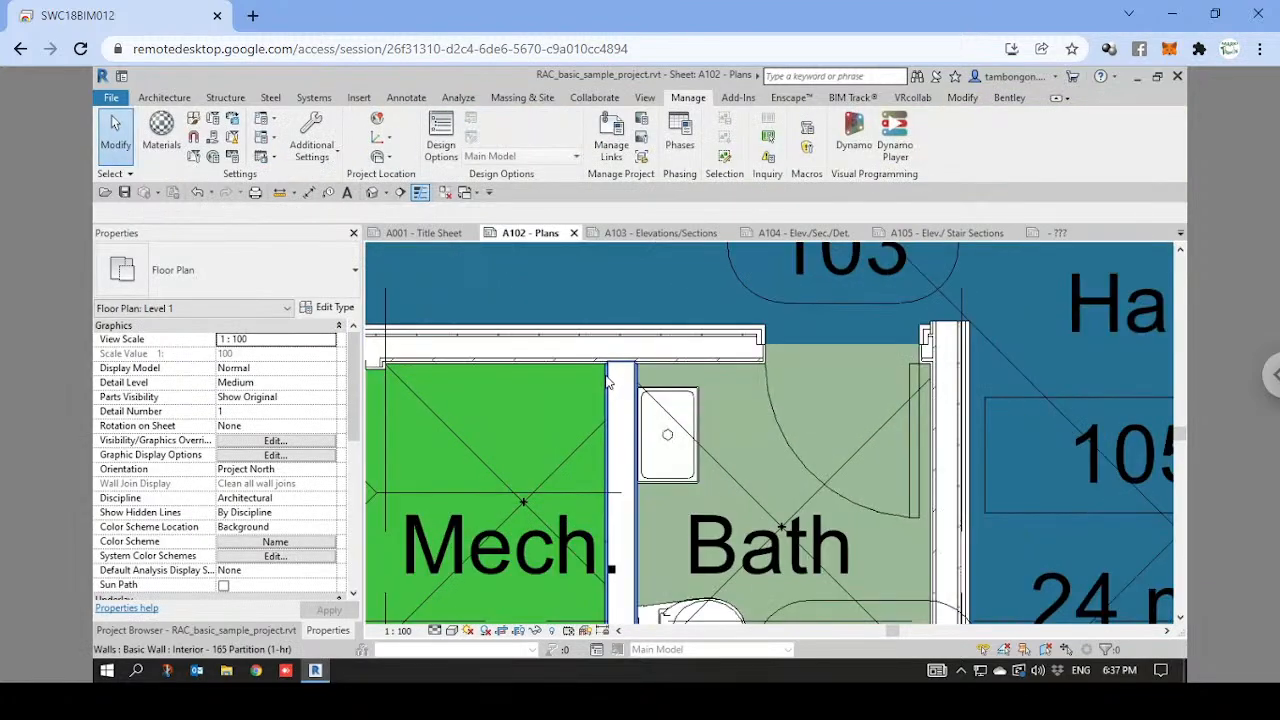
middle_drag(747, 401, 762, 408)
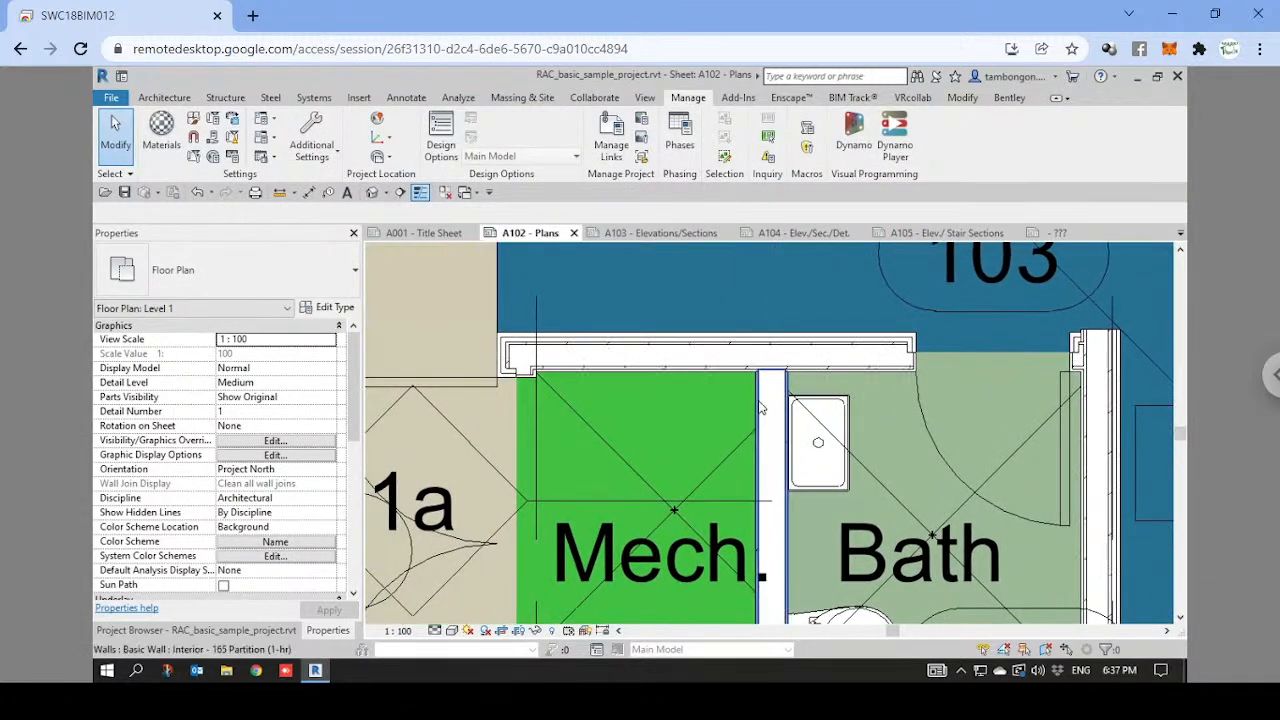
scroll(759, 400, down, 2)
middle_drag(759, 400, 586, 345)
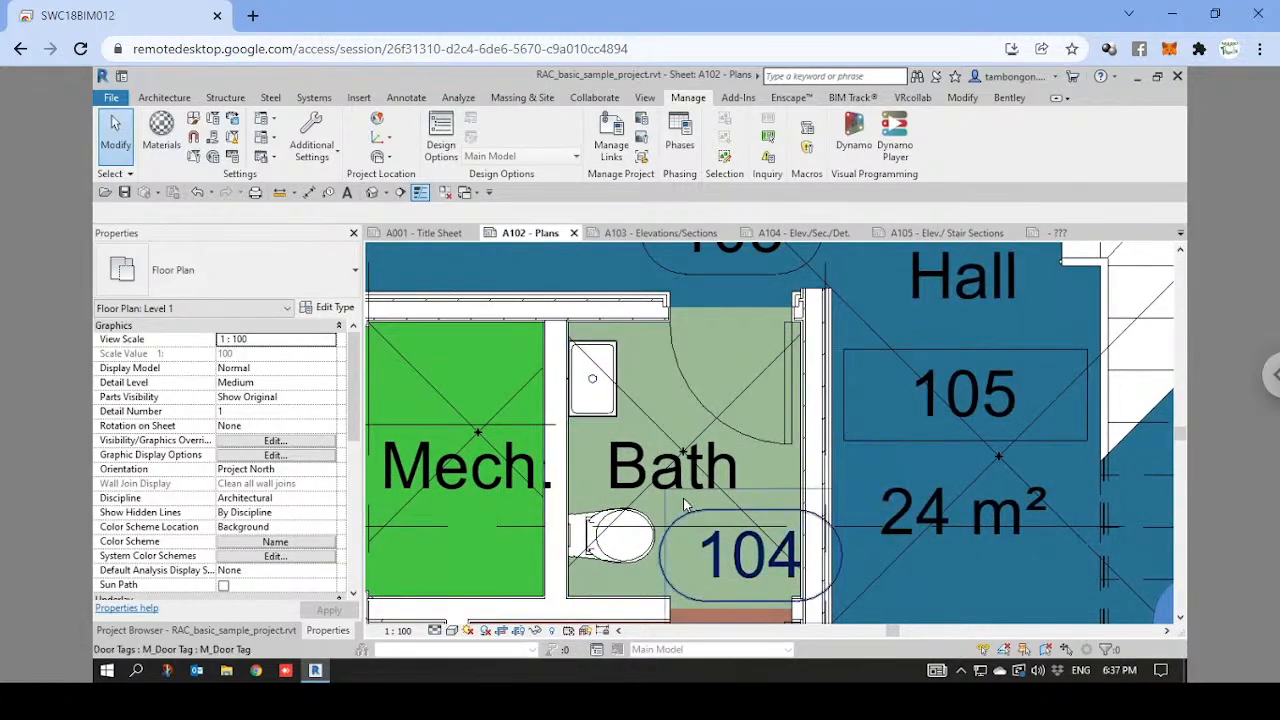
middle_drag(683, 498, 879, 441)
middle_drag(709, 351, 831, 429)
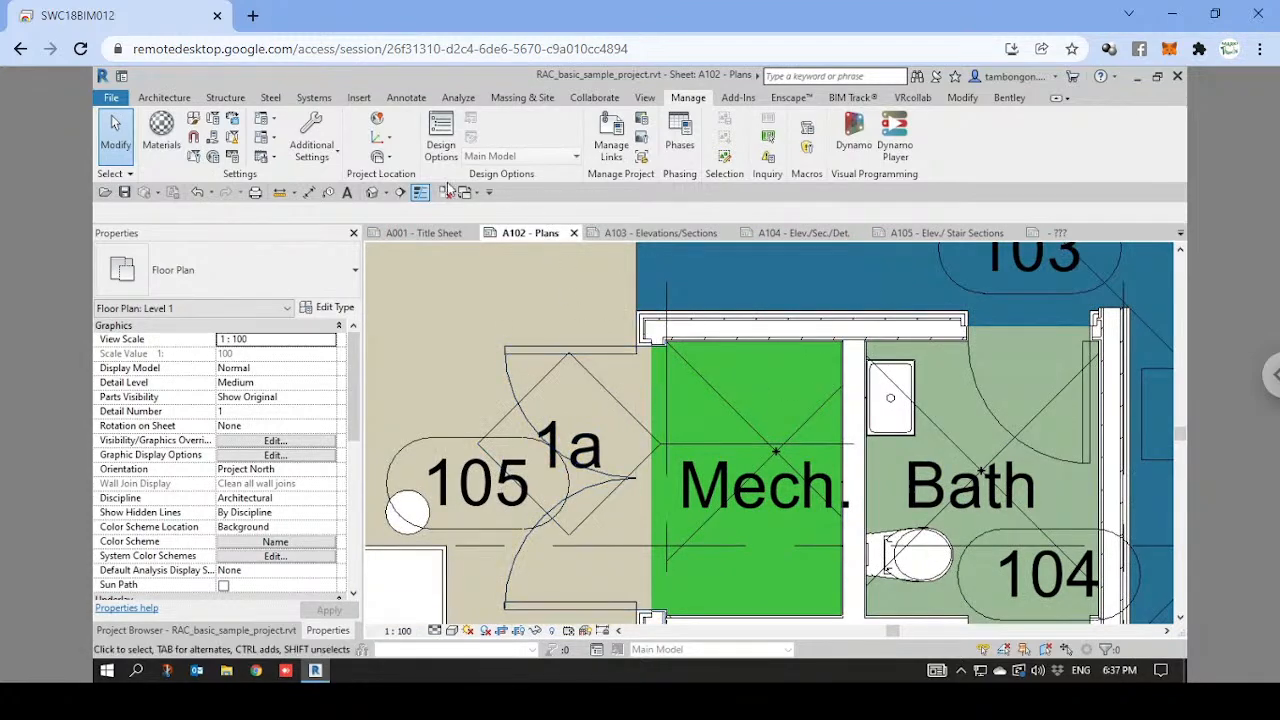
Try to start a Material Tag and find a tag family to load from the Architectural annotation folder.
click(407, 98)
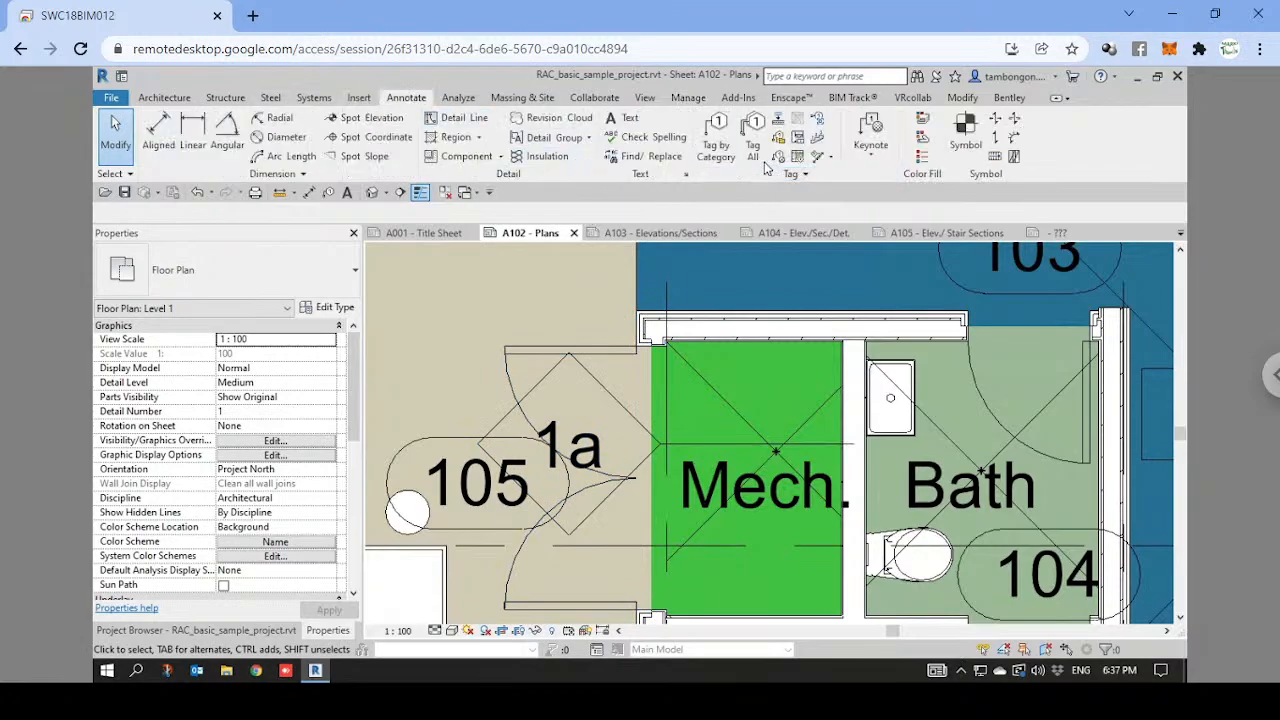
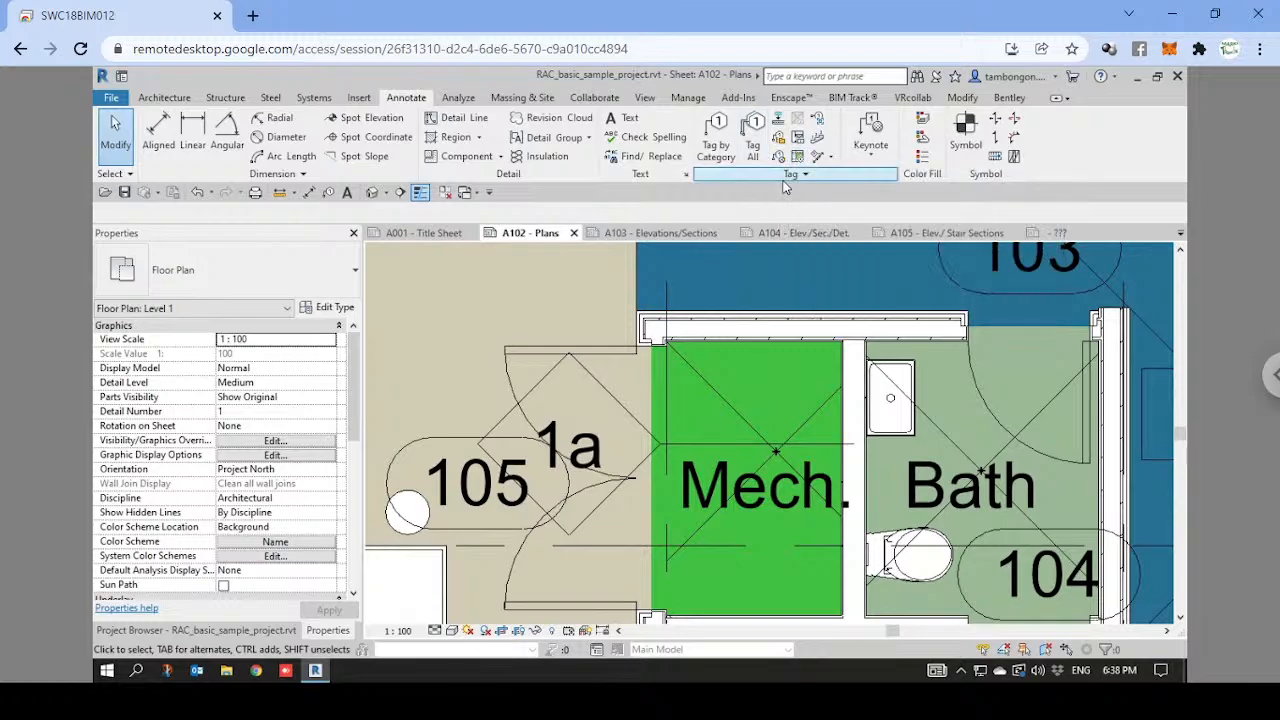
scroll(882, 408, down, 3)
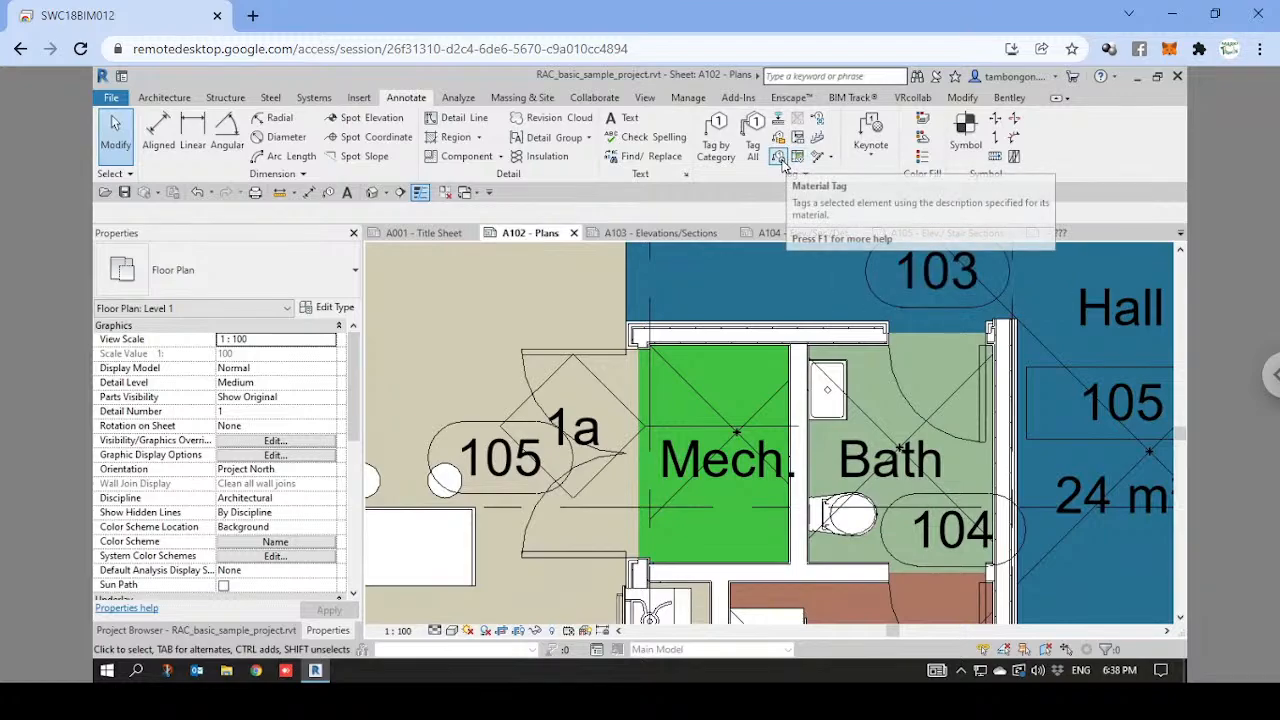
click(780, 160)
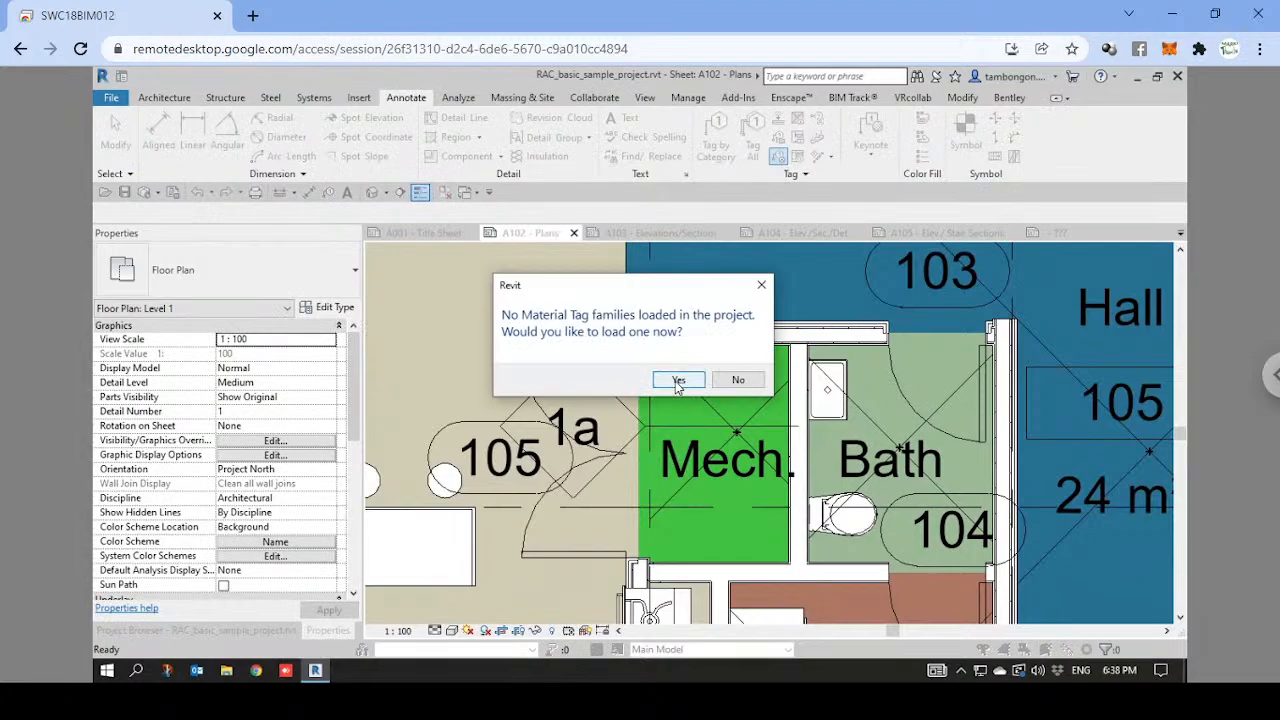
click(678, 381)
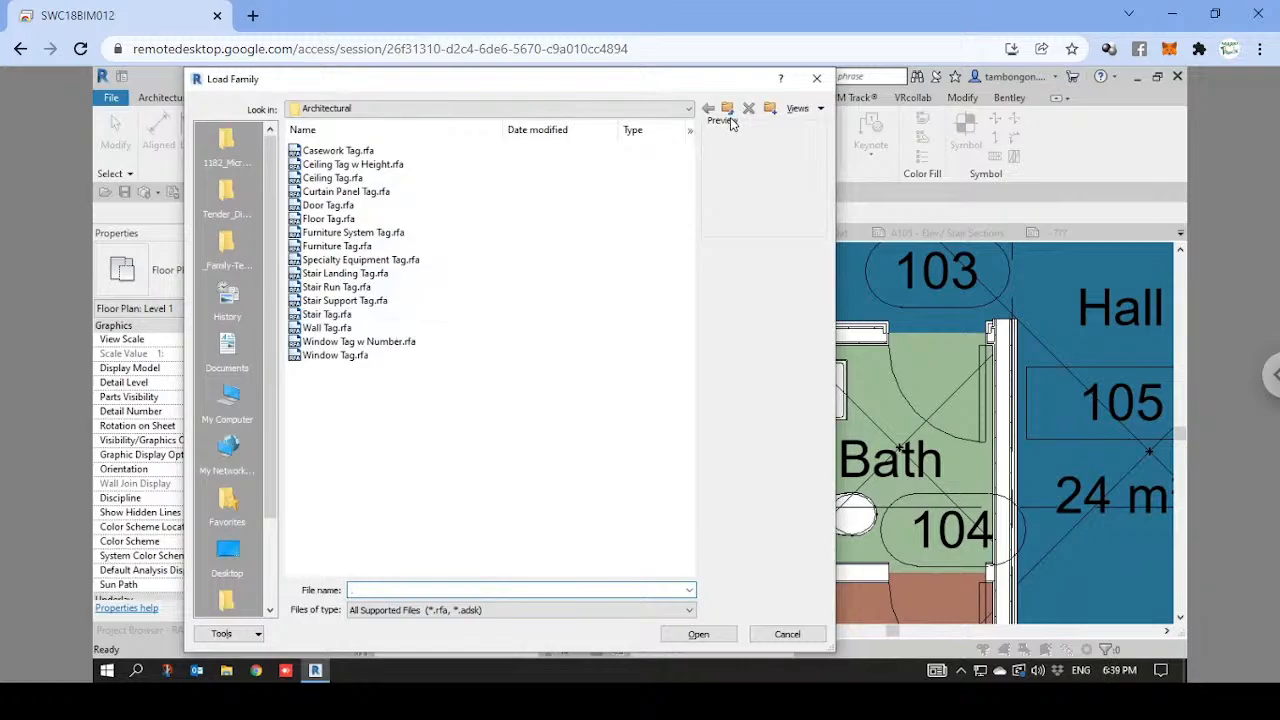
click(817, 79)
click(796, 286)
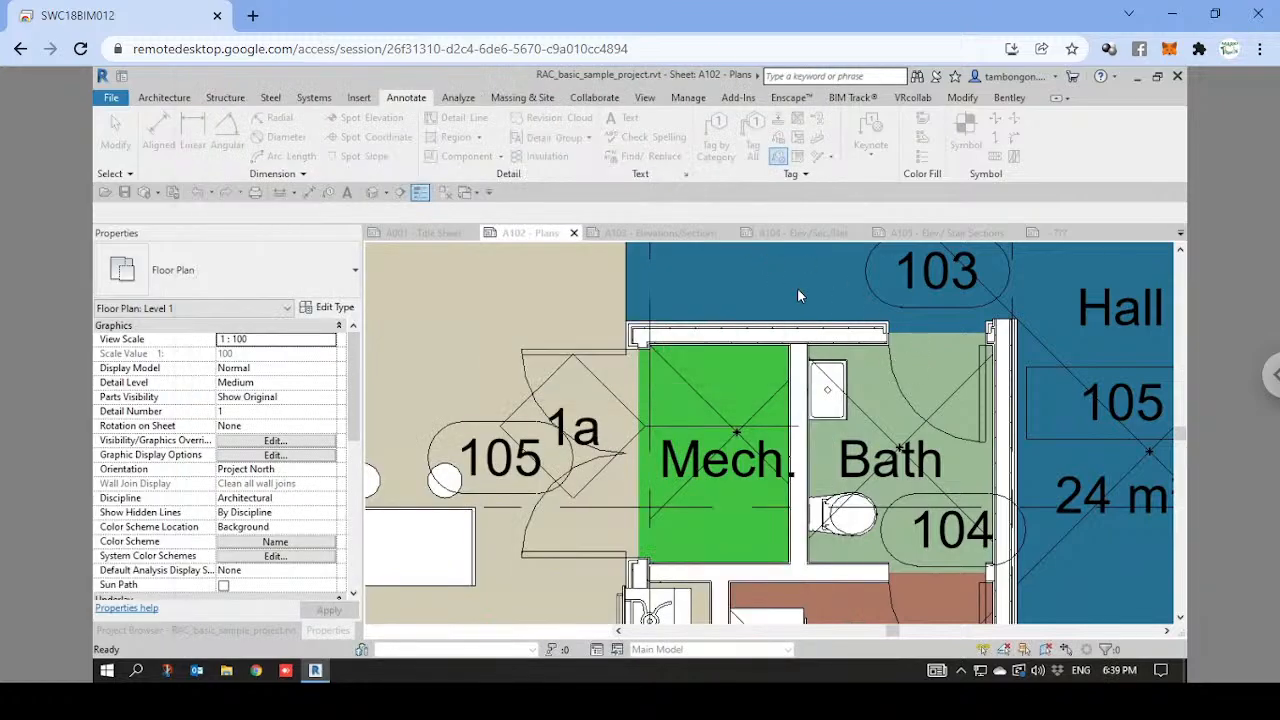
Create a new annotation family from the Metric Generic Annotation.rft template and delete its default note text.
click(111, 98)
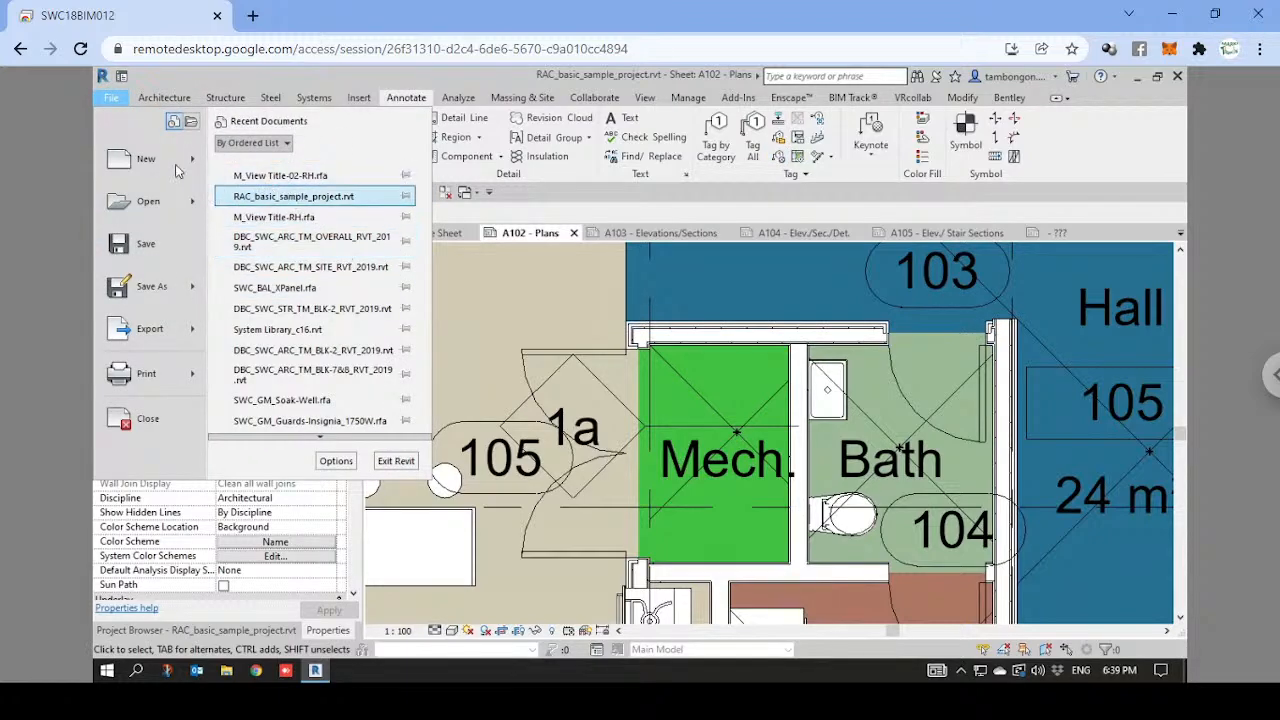
mouse_move(188, 168)
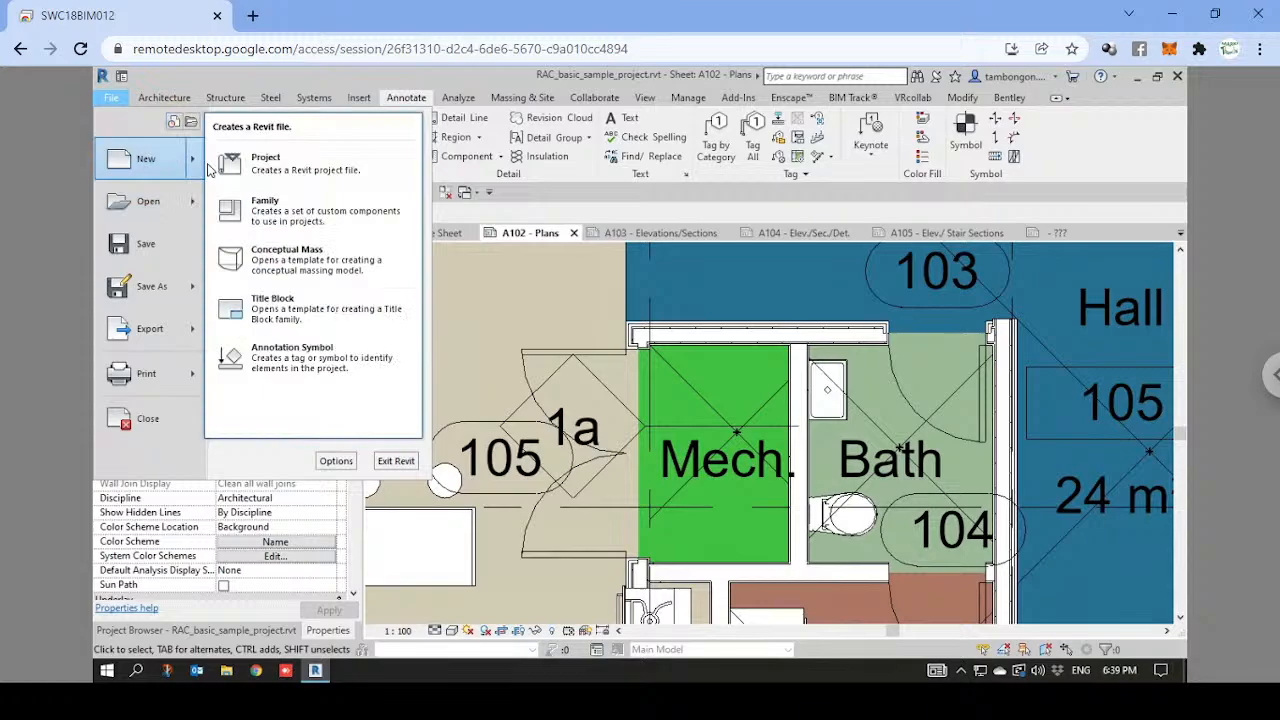
click(290, 205)
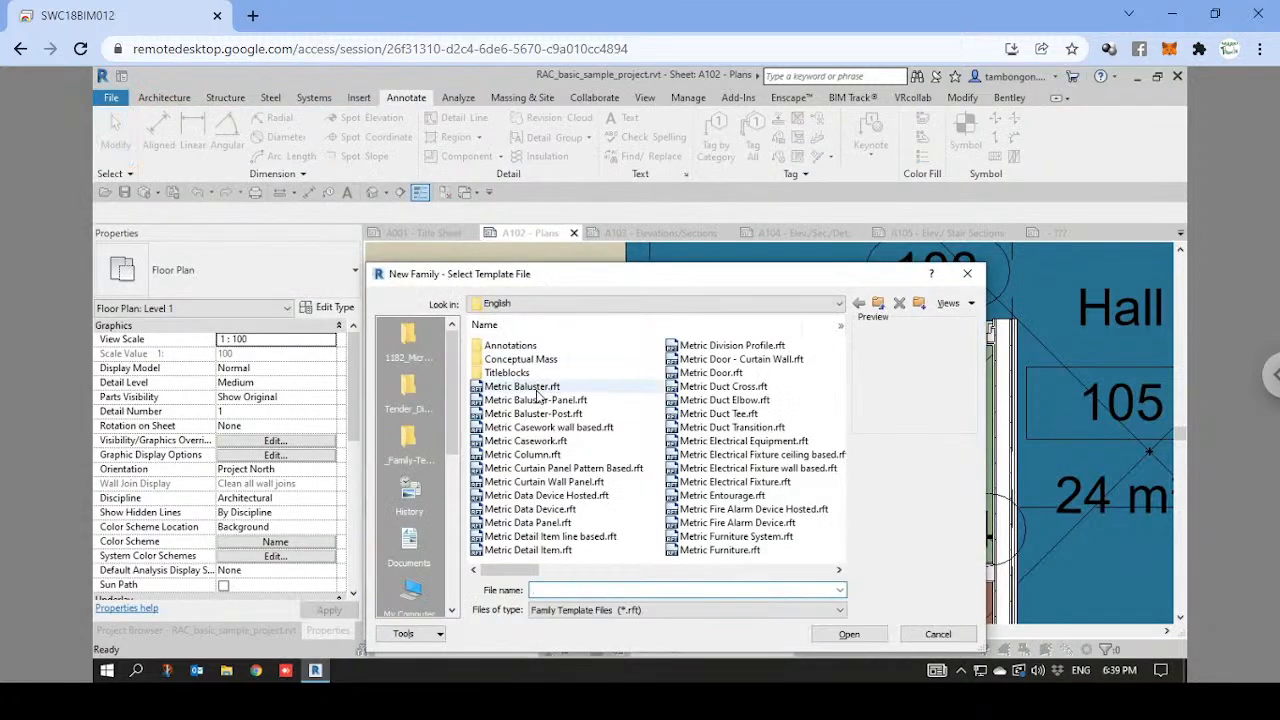
double_click(540, 346)
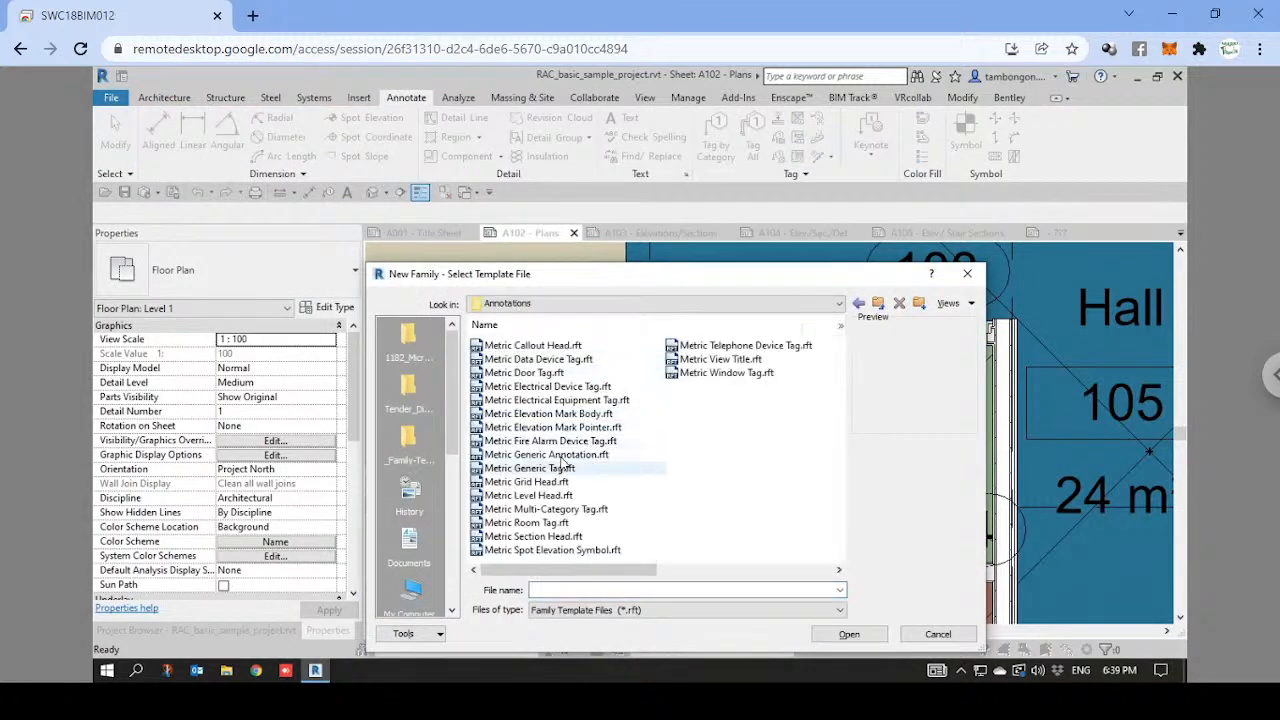
click(549, 456)
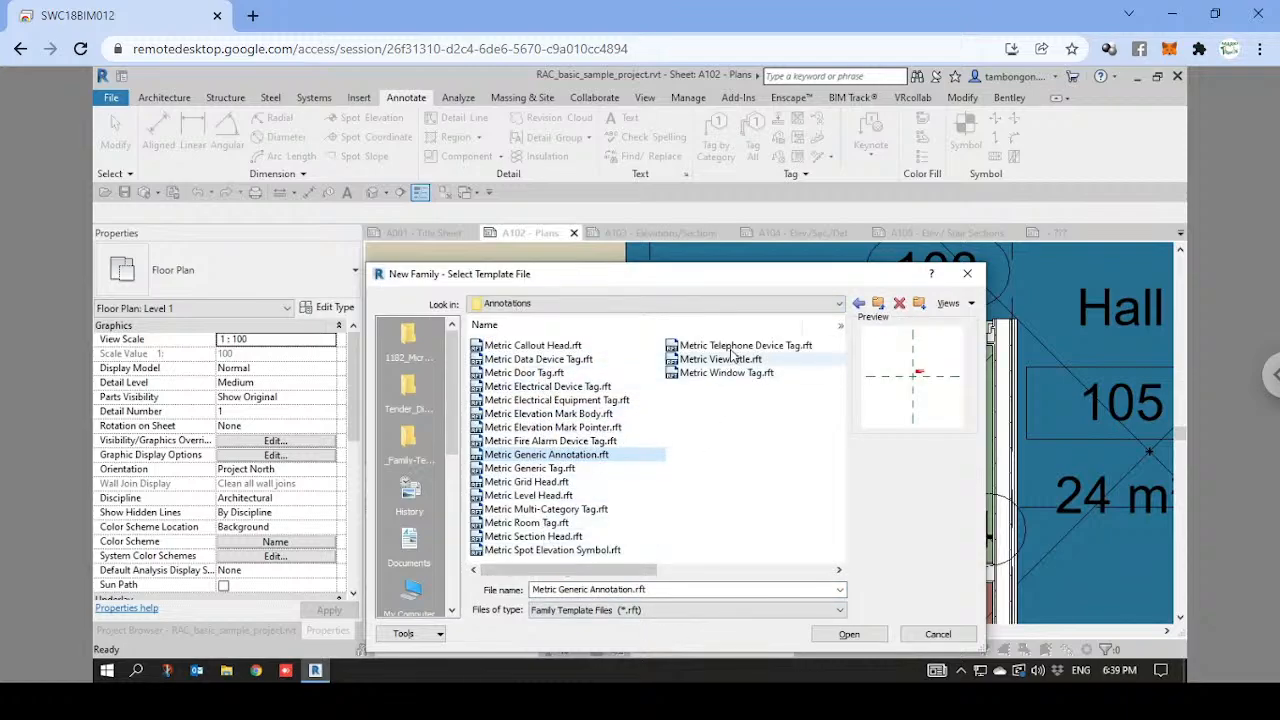
click(861, 636)
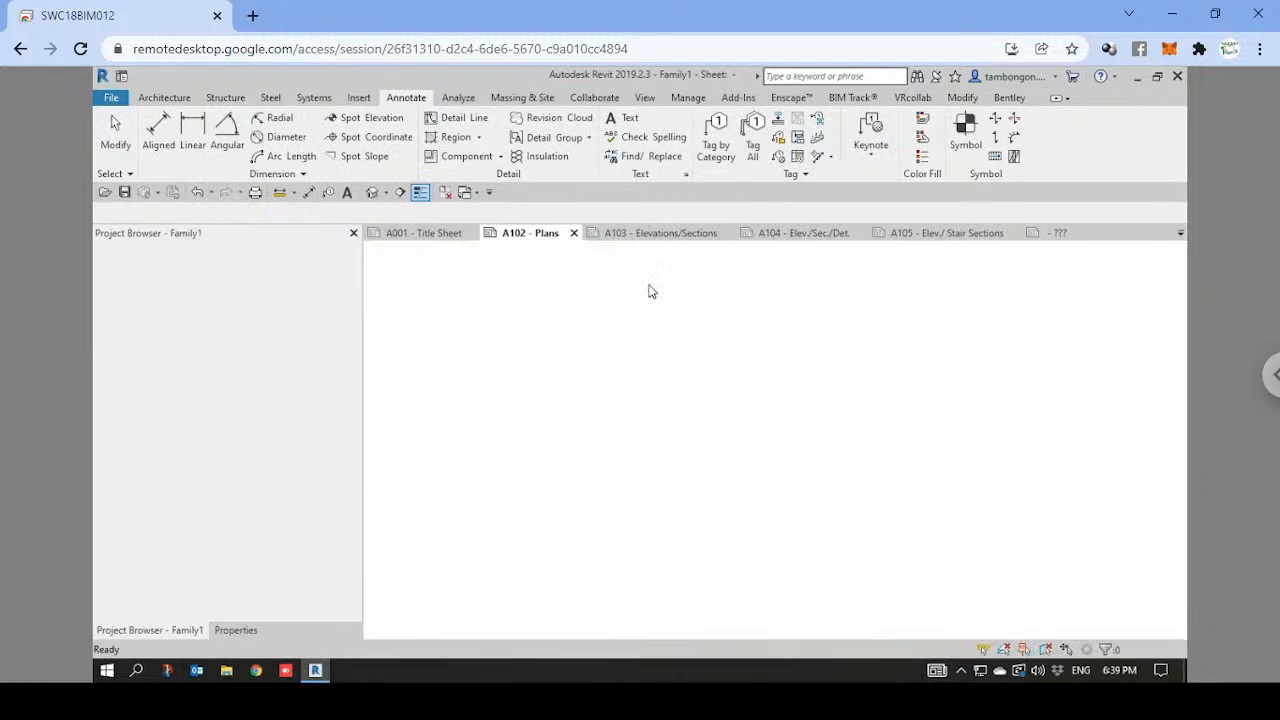
click(798, 413)
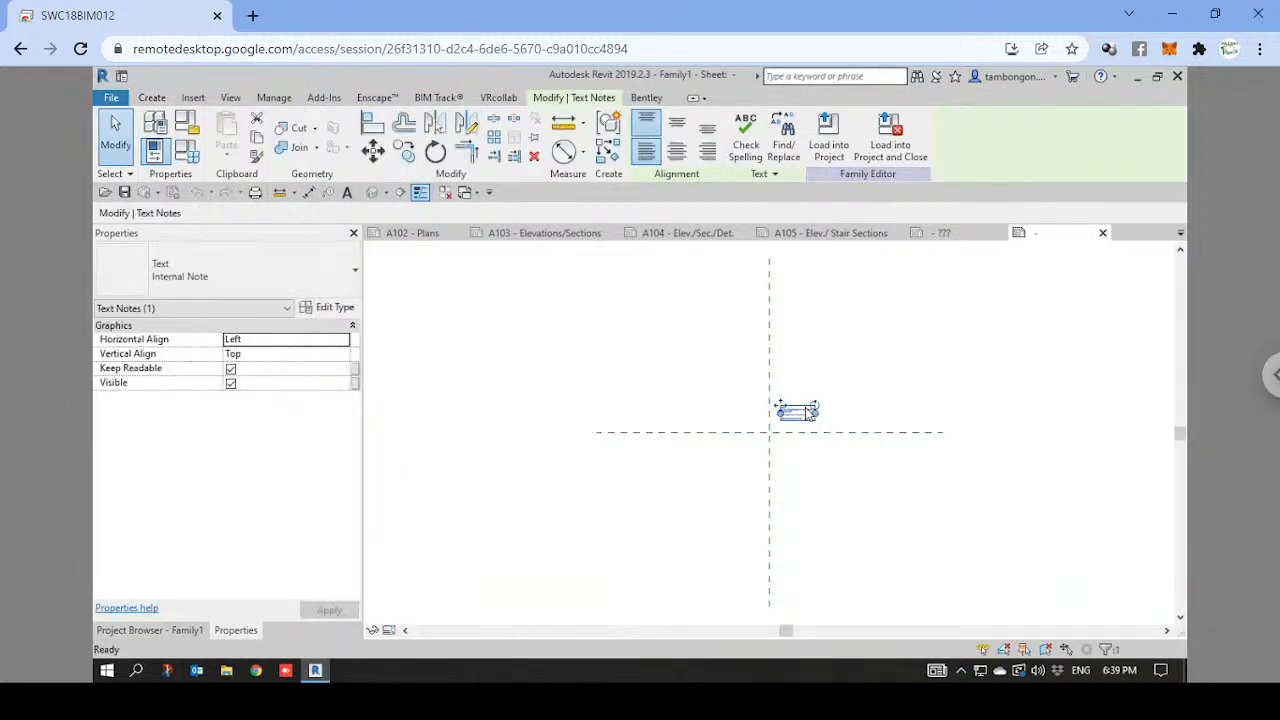
key(Delete)
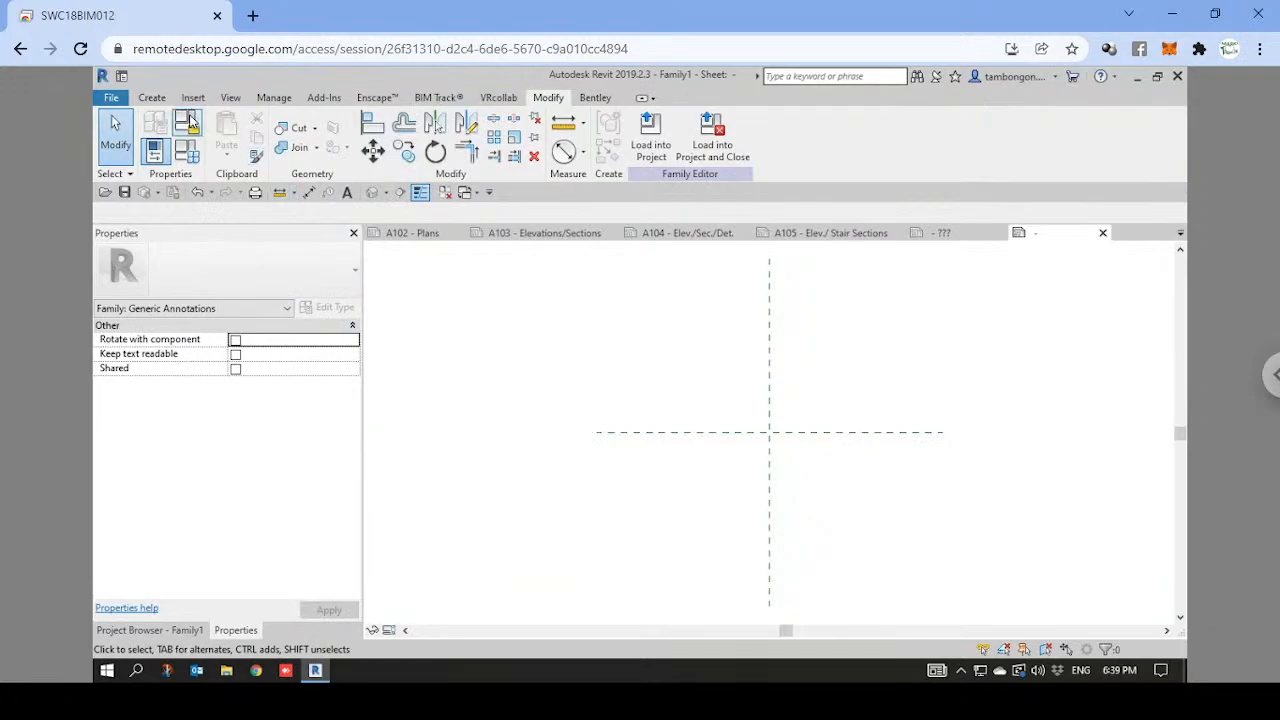
Change the new annotation family's category to Material Tags.
click(157, 120)
scroll(610, 352, down, 4)
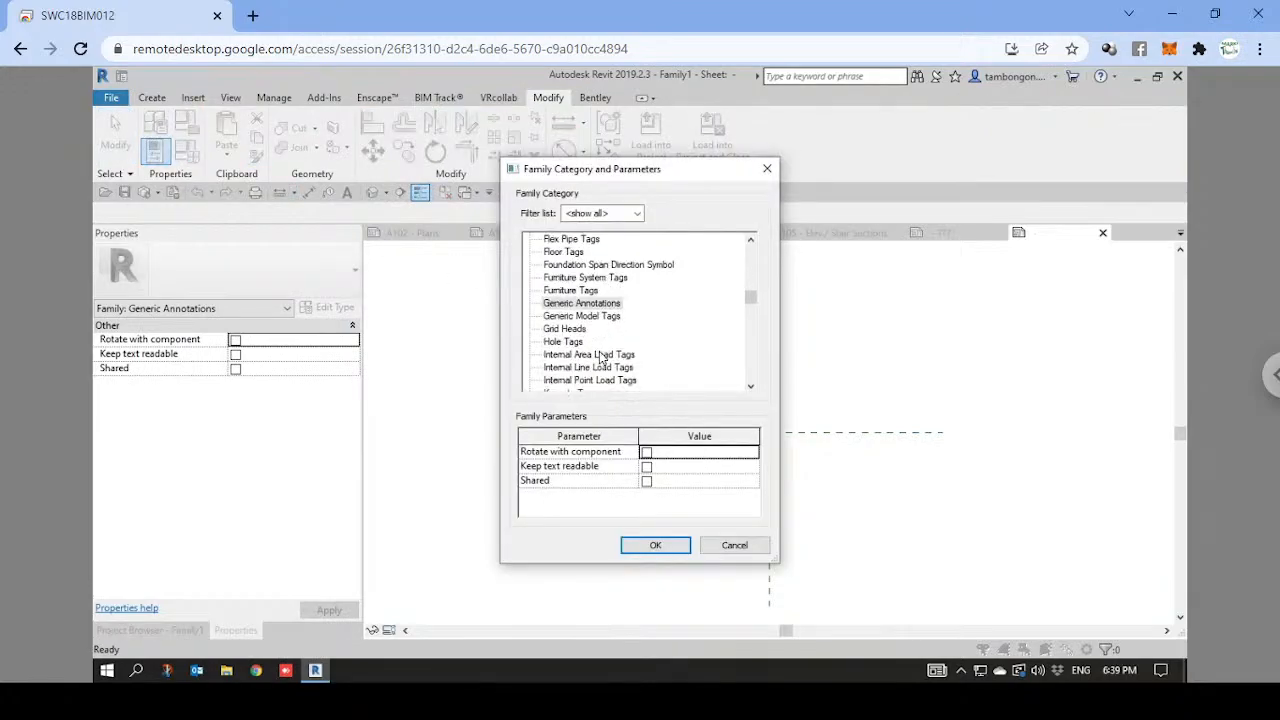
scroll(600, 358, down, 3)
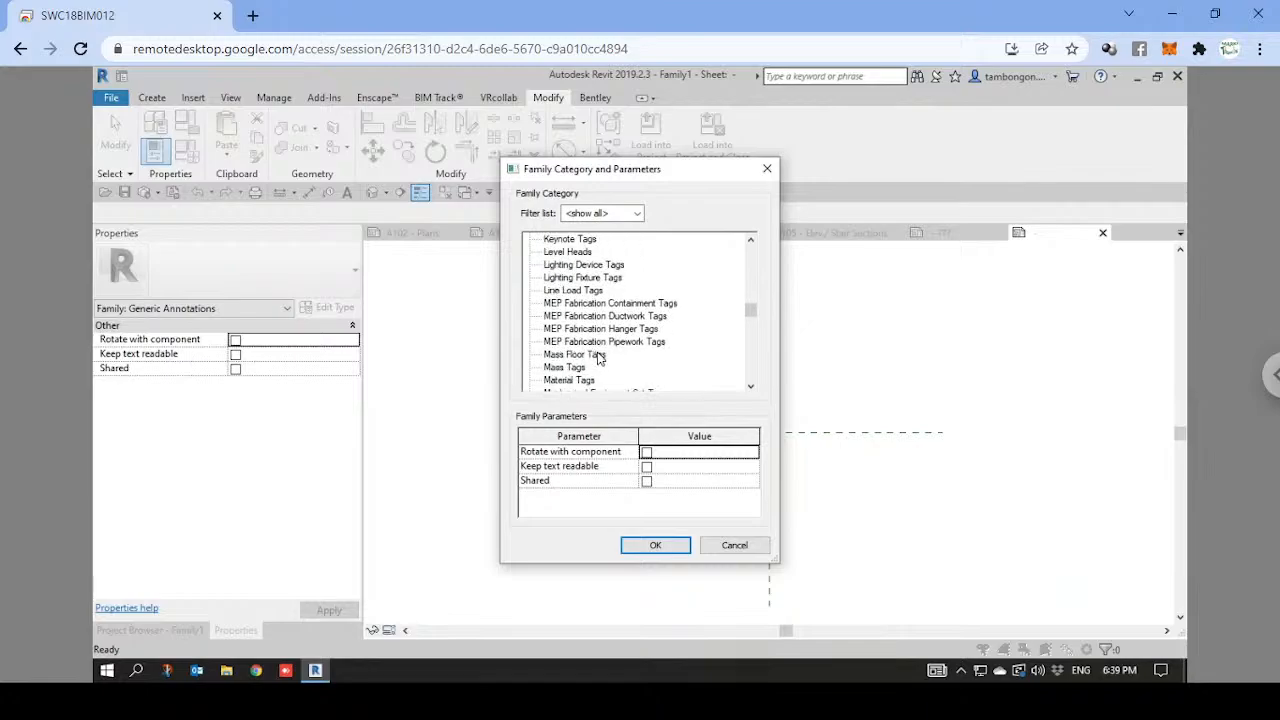
click(569, 356)
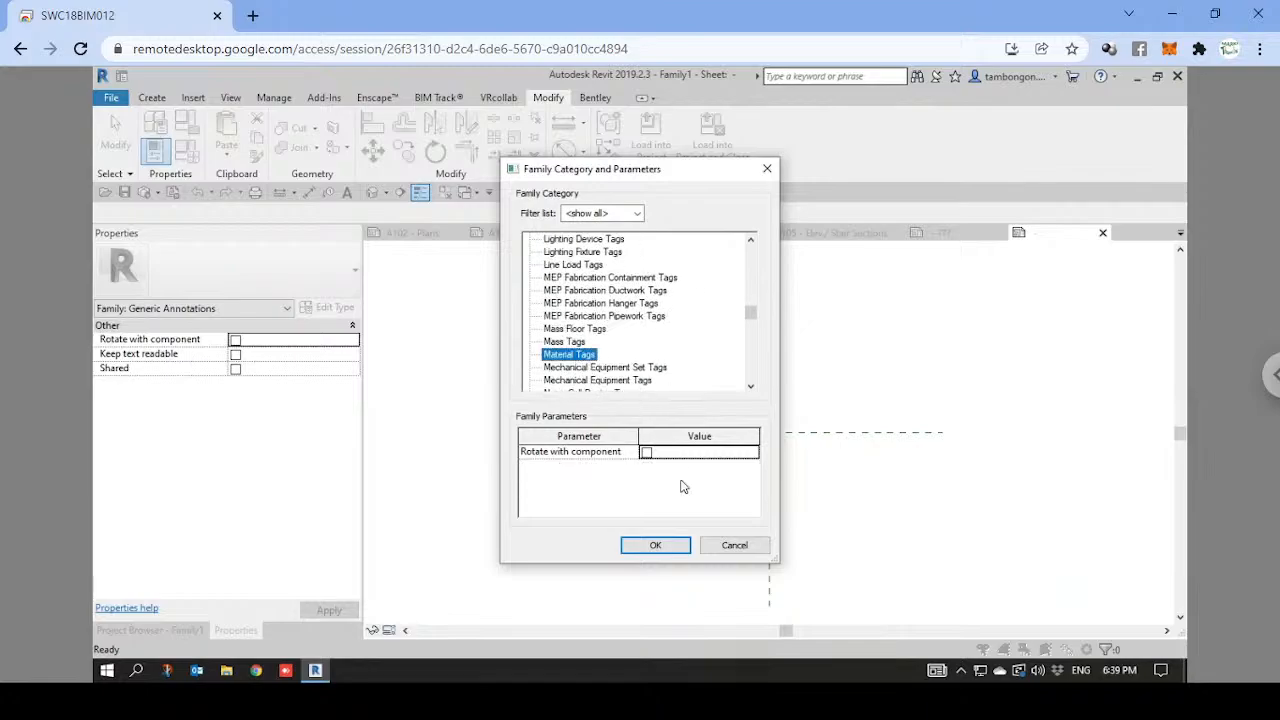
click(655, 545)
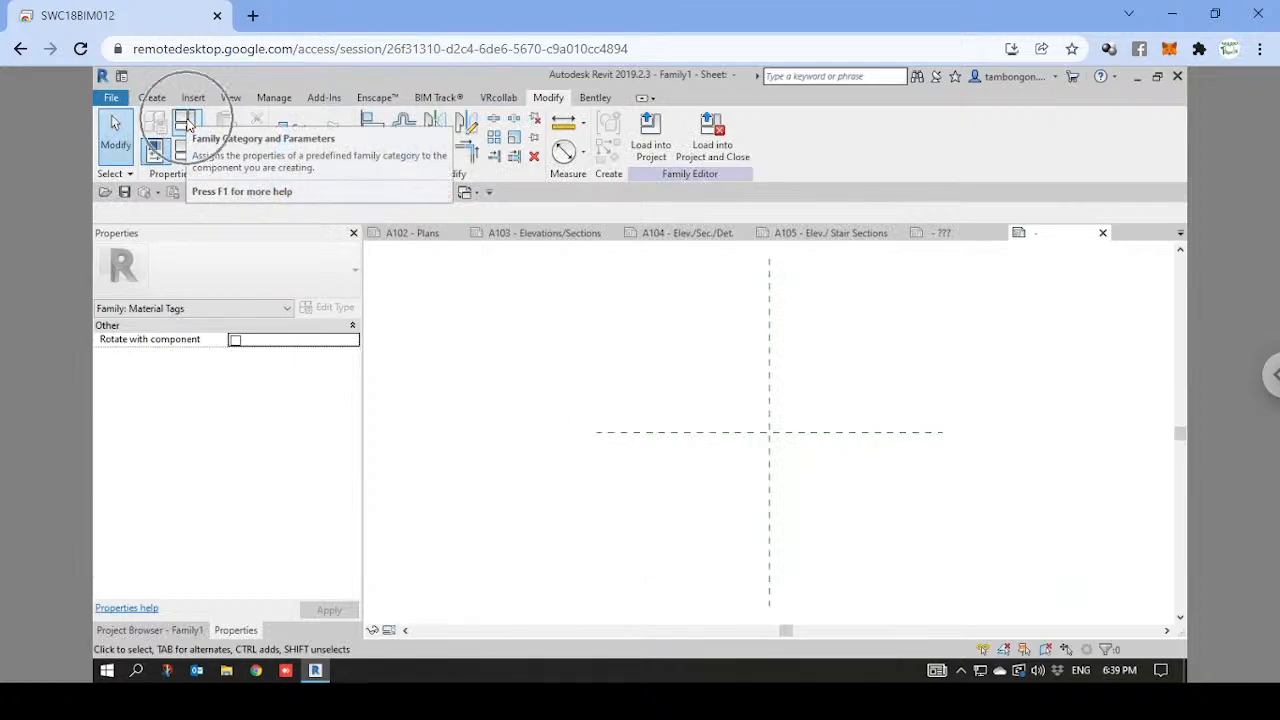
Place a label combining the Mark and Description parameters near the intersection of the reference planes.
scroll(770, 440, up, 4)
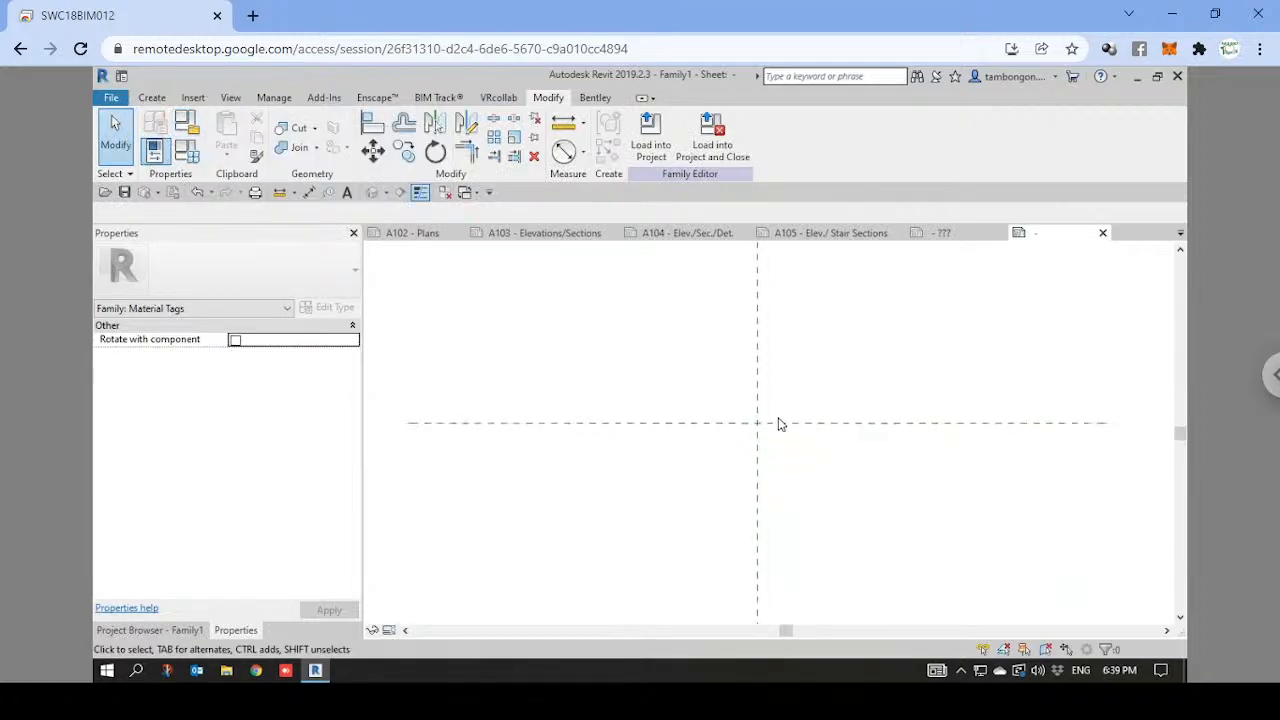
click(152, 97)
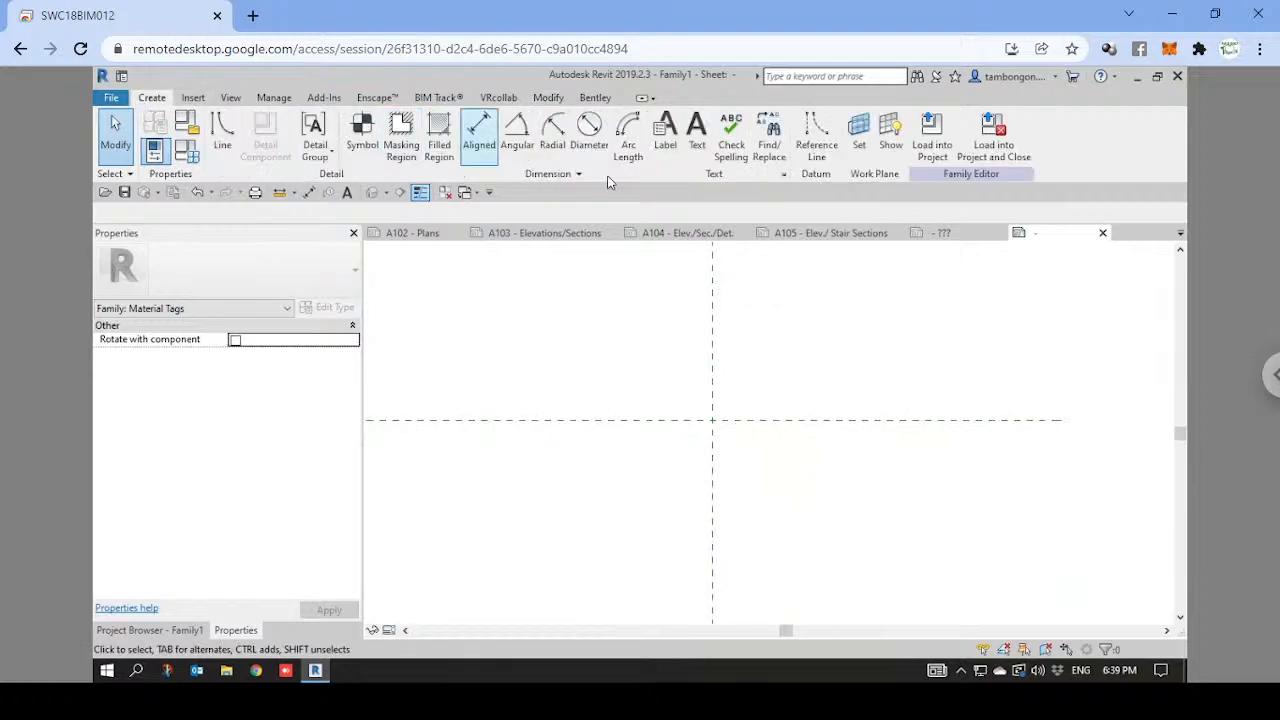
click(666, 130)
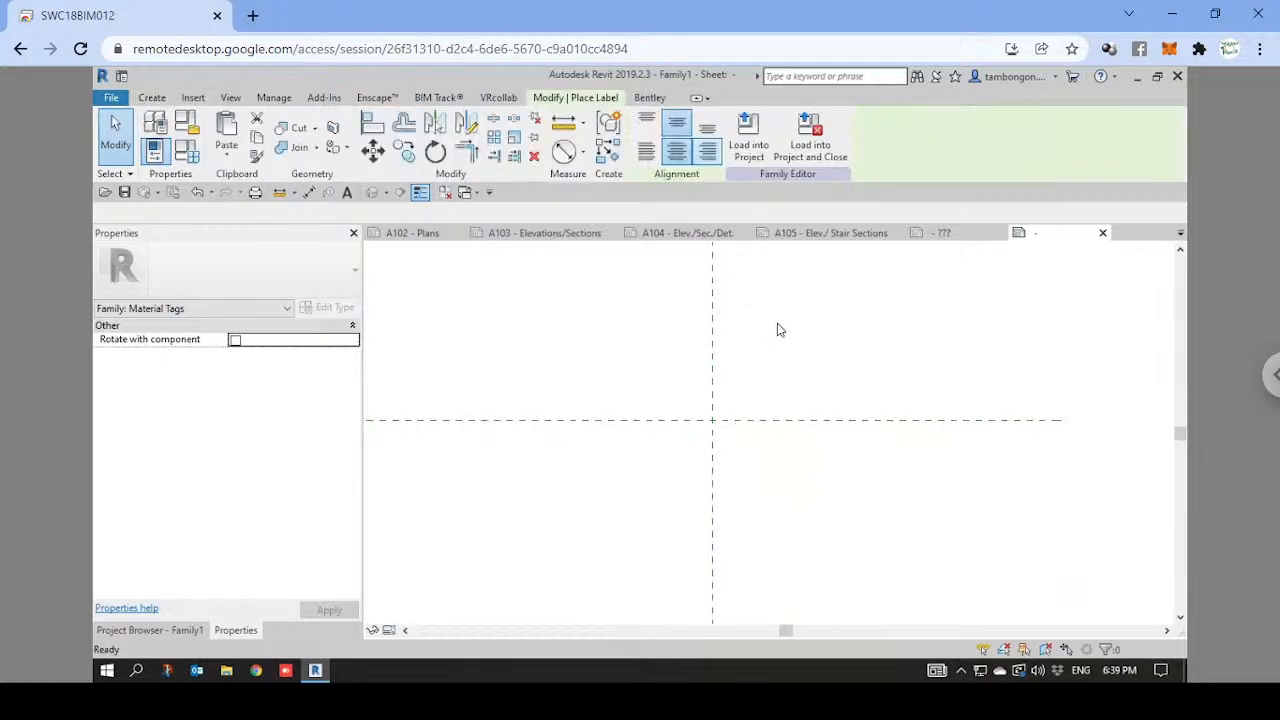
click(738, 414)
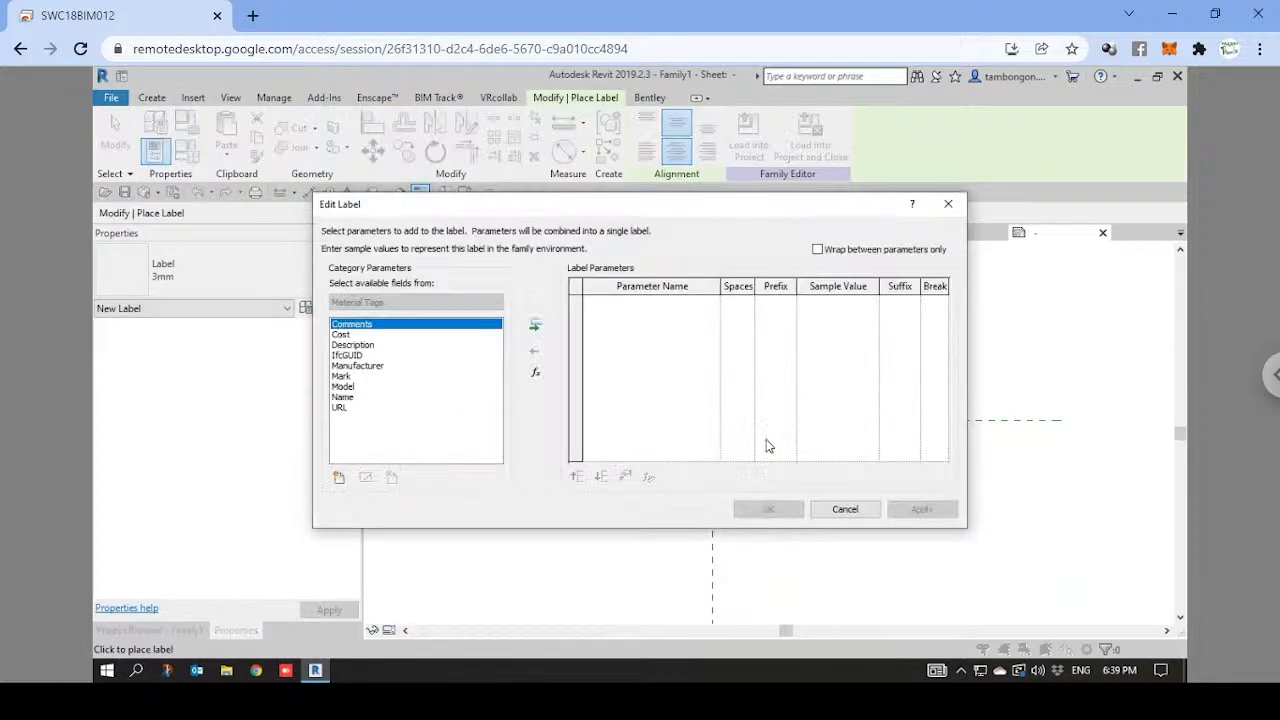
click(341, 376)
click(535, 327)
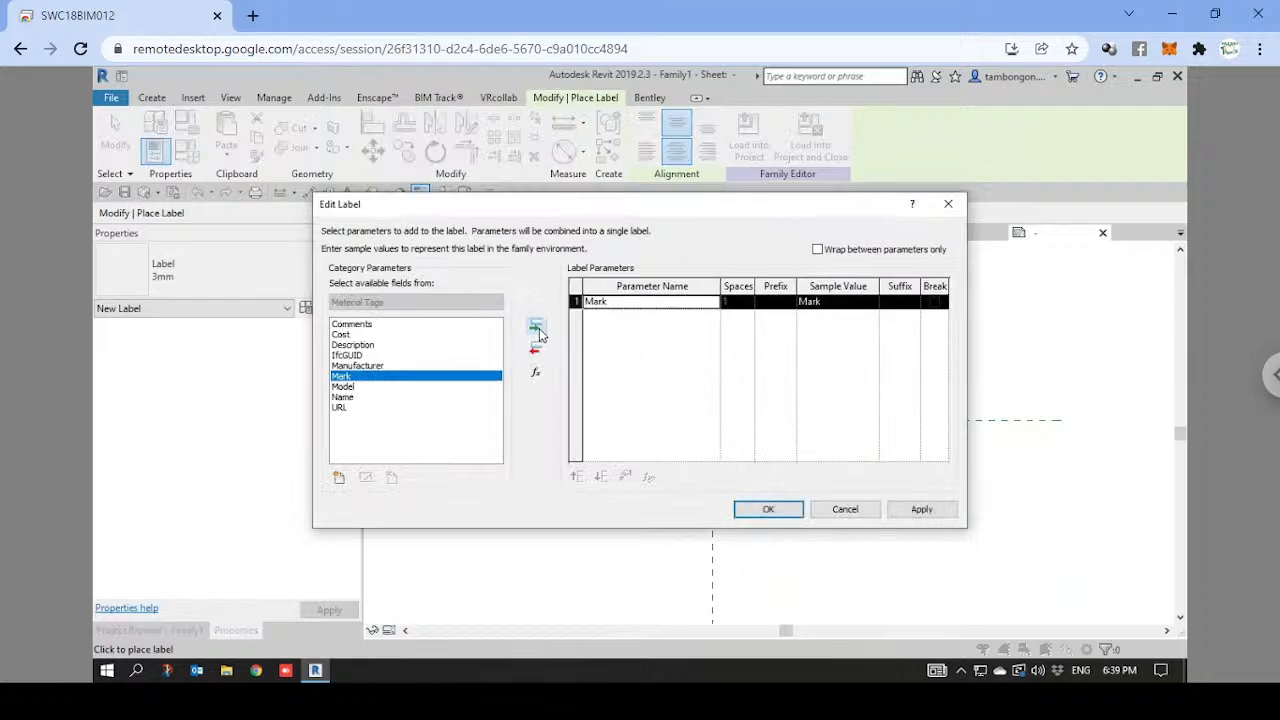
click(358, 345)
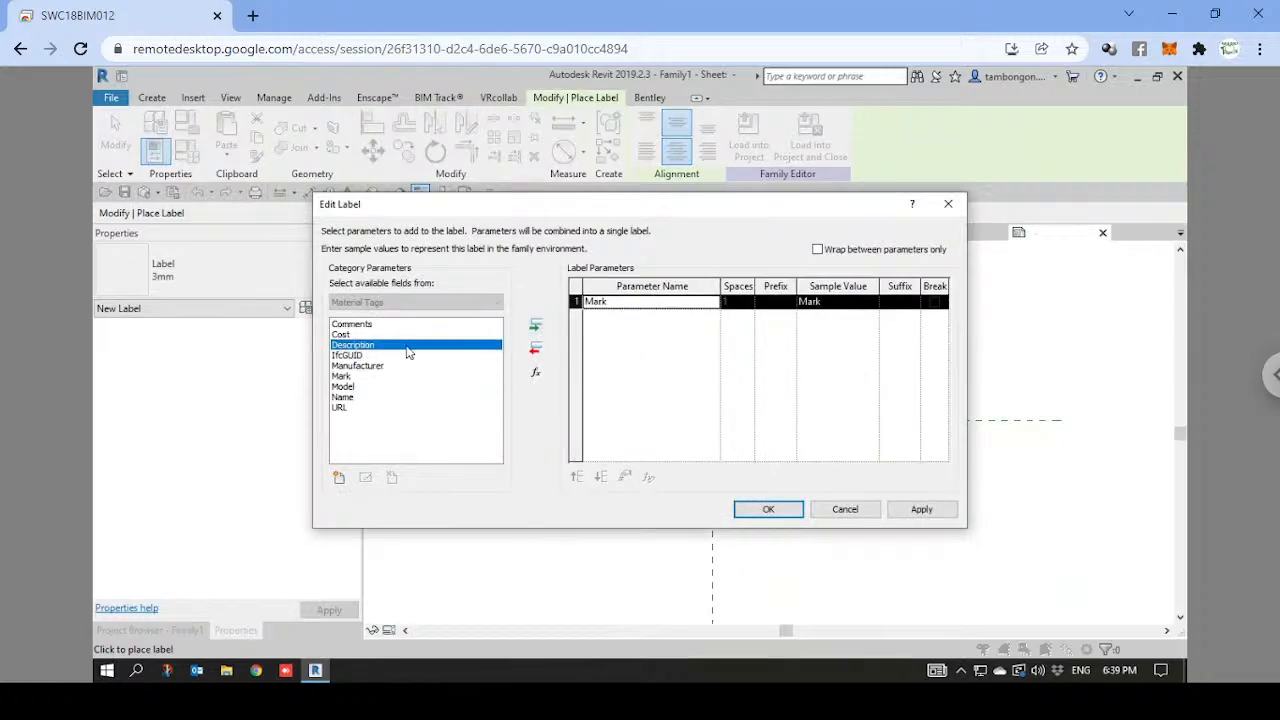
click(535, 326)
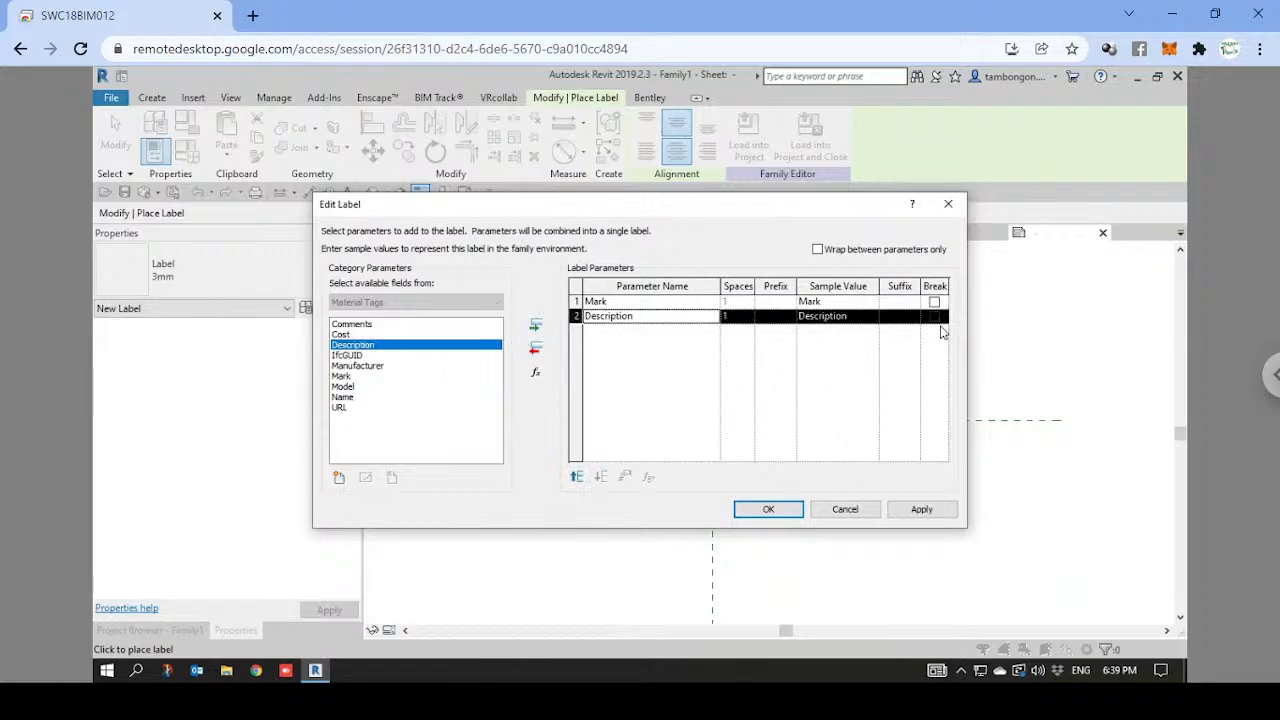
click(768, 510)
scroll(730, 418, up, 4)
key(Escape)
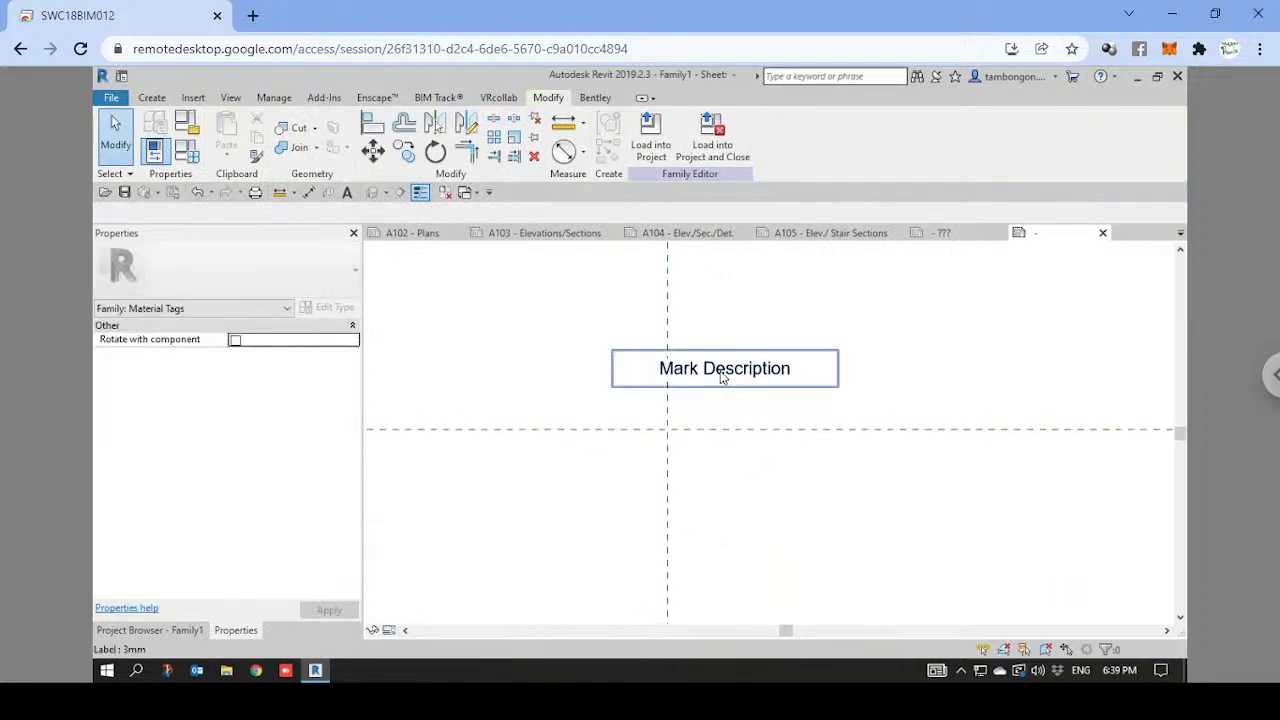
Edit the label to add a line break after the Mark parameter.
click(725, 374)
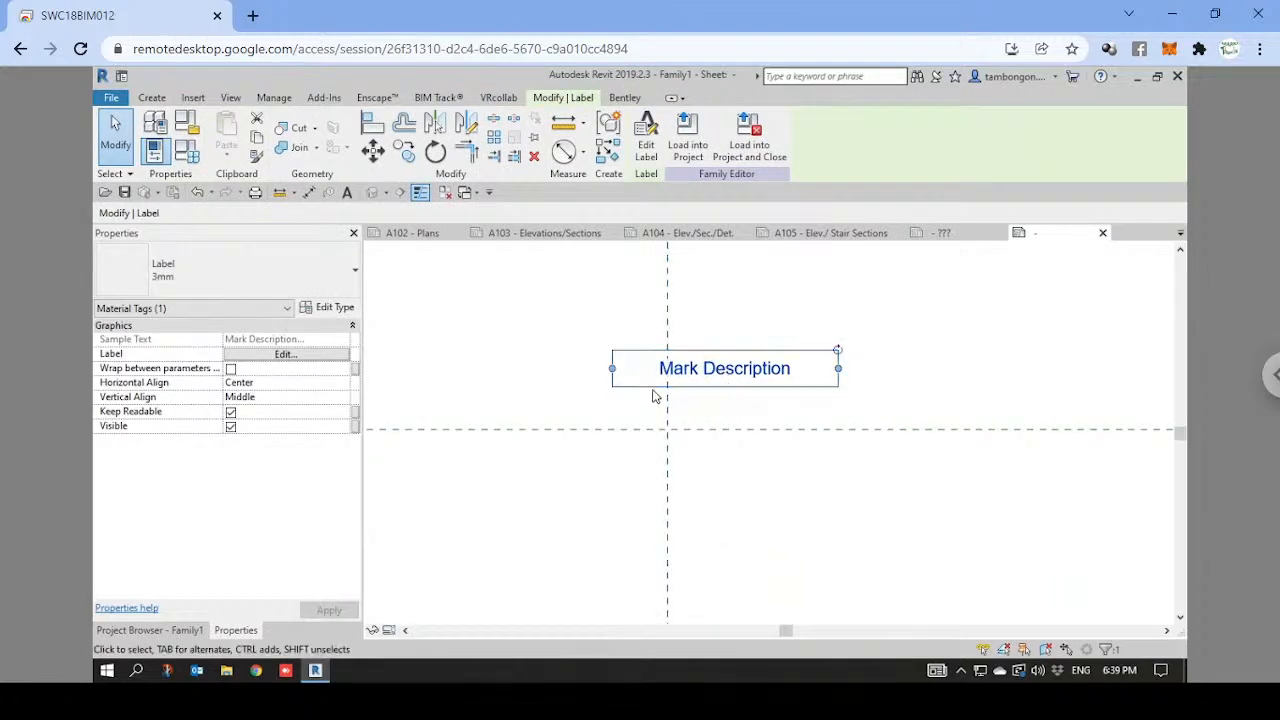
click(648, 132)
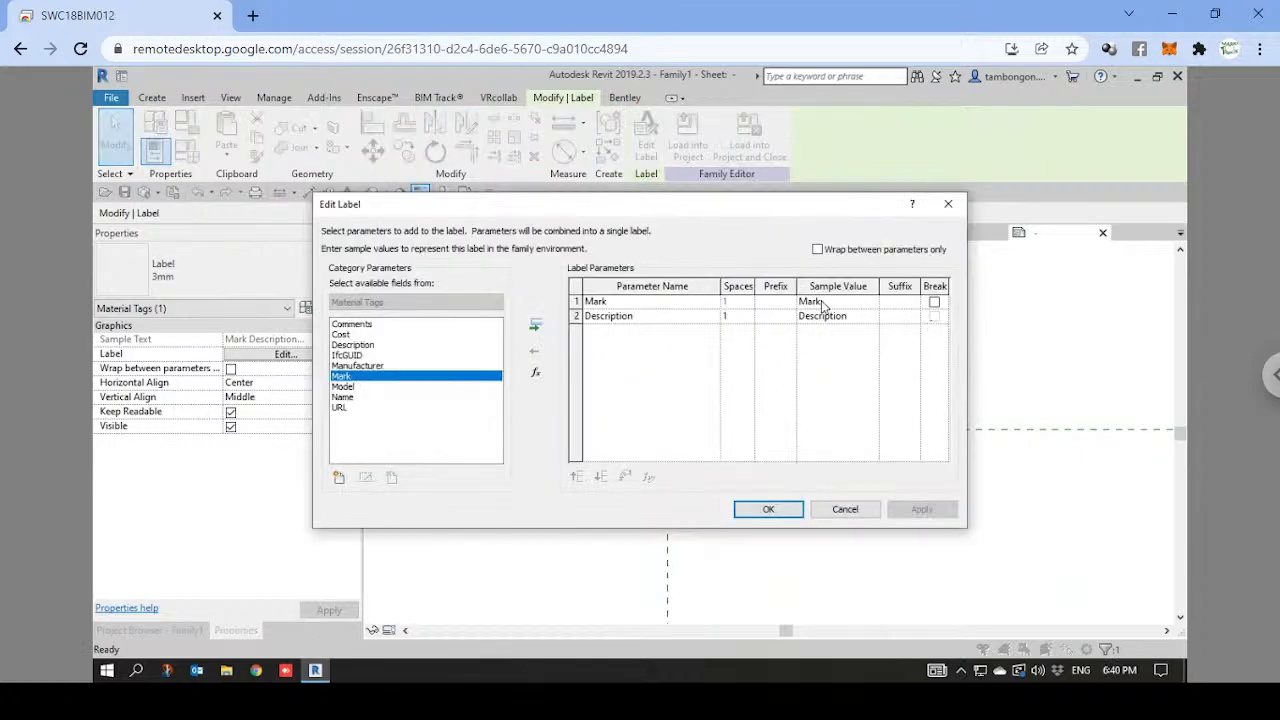
click(933, 303)
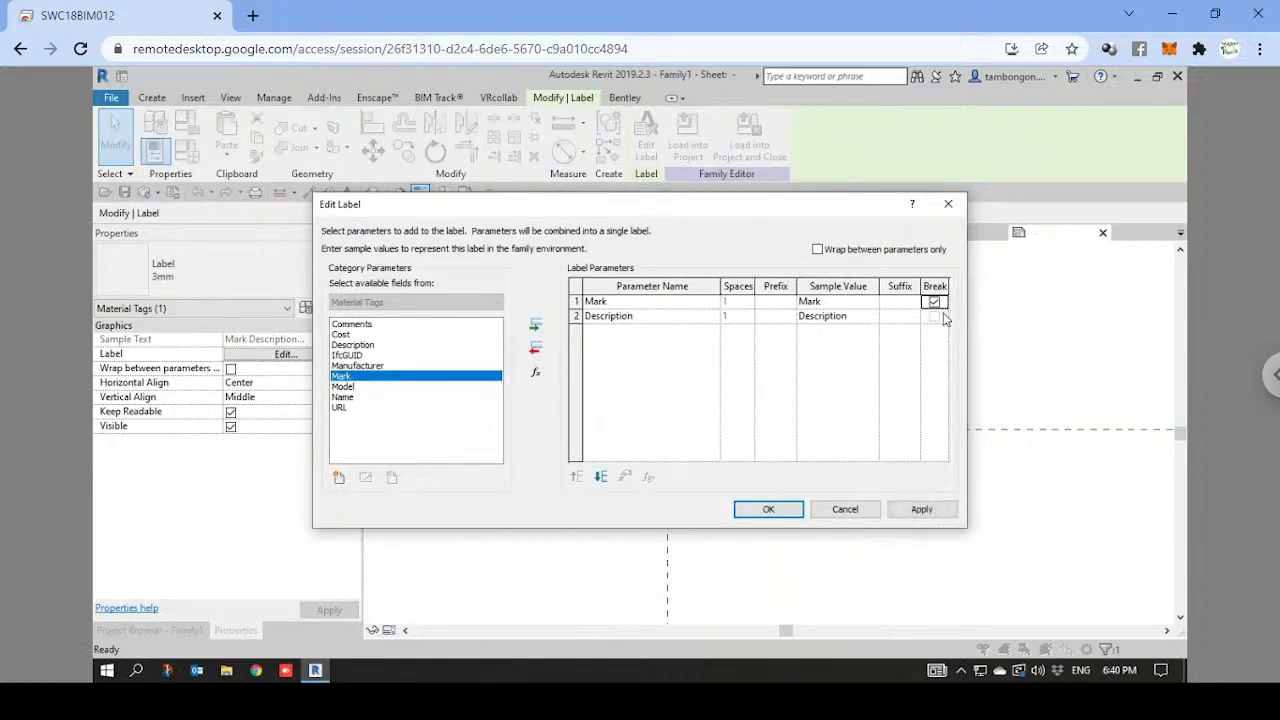
click(768, 510)
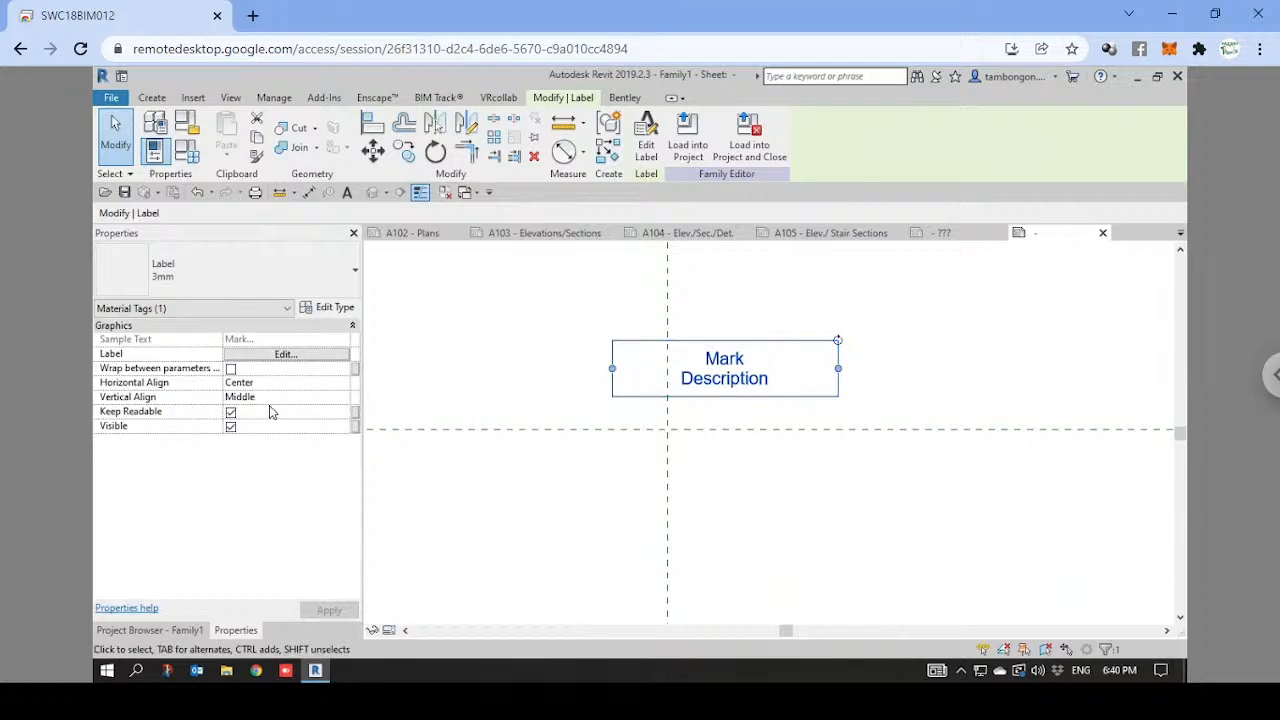
Set the label's horizontal alignment to Left and move it beside the intersection of the reference planes.
click(345, 397)
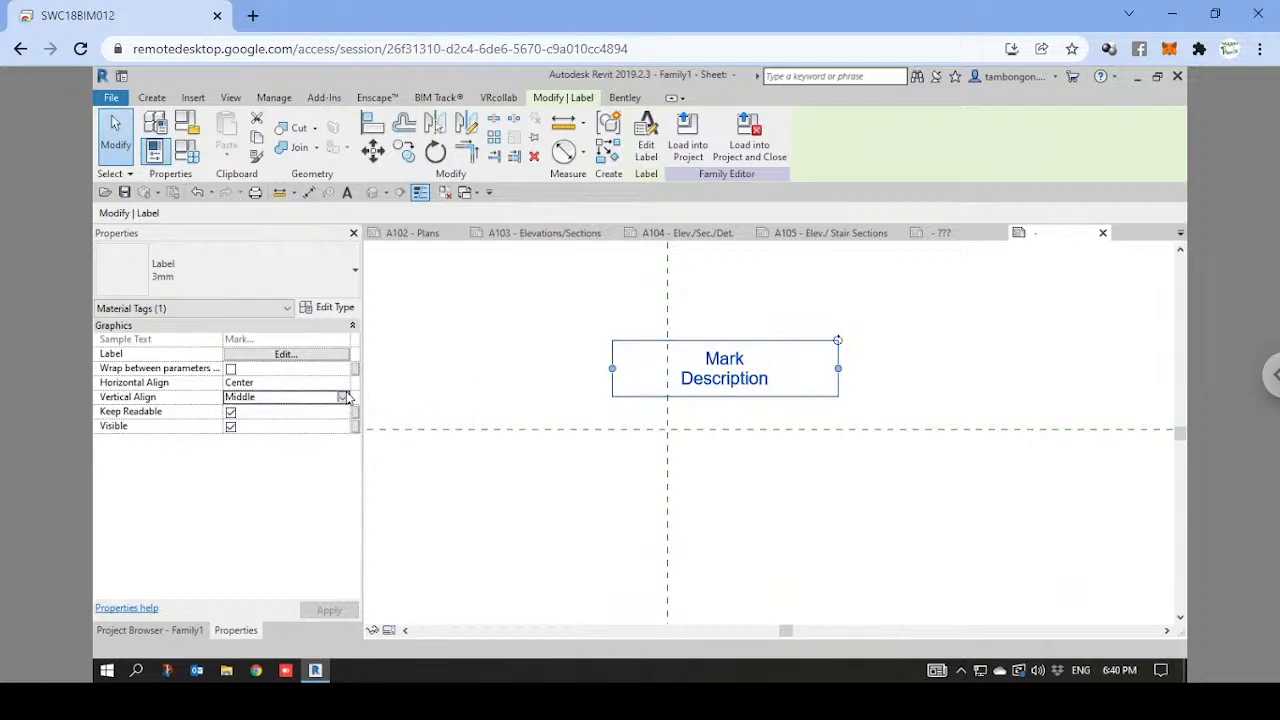
click(343, 397)
click(343, 396)
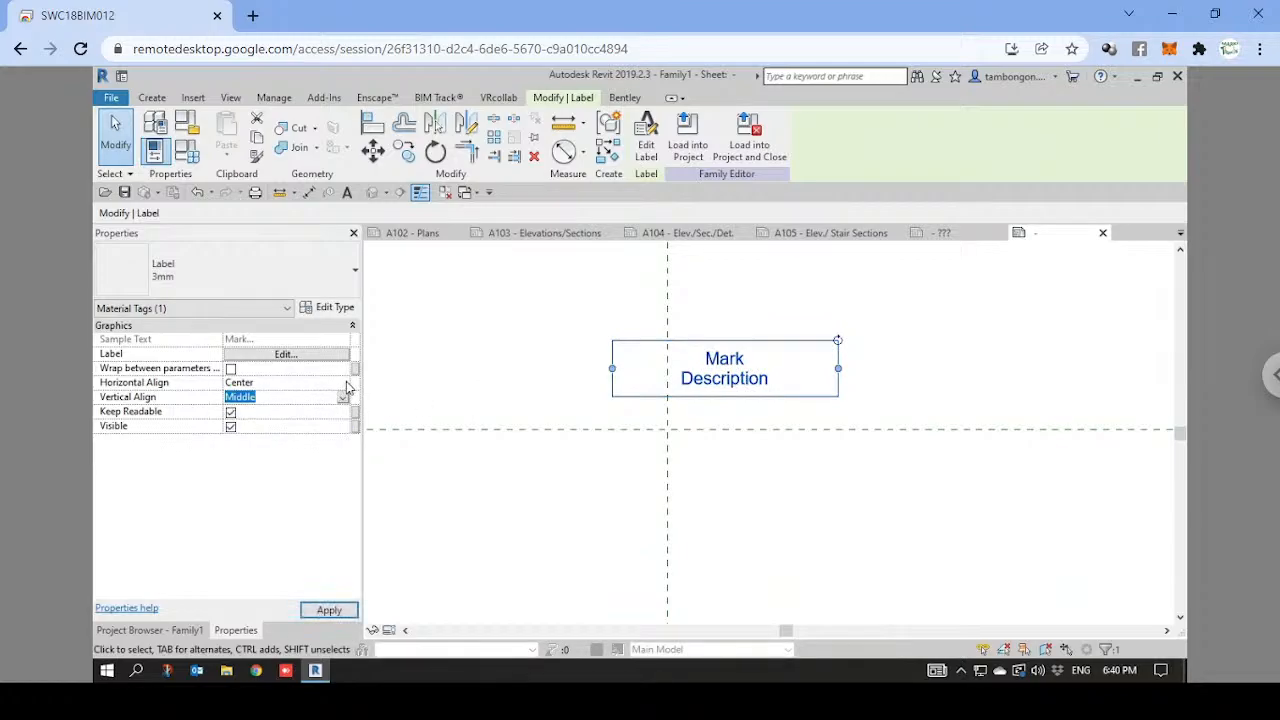
click(343, 383)
click(236, 397)
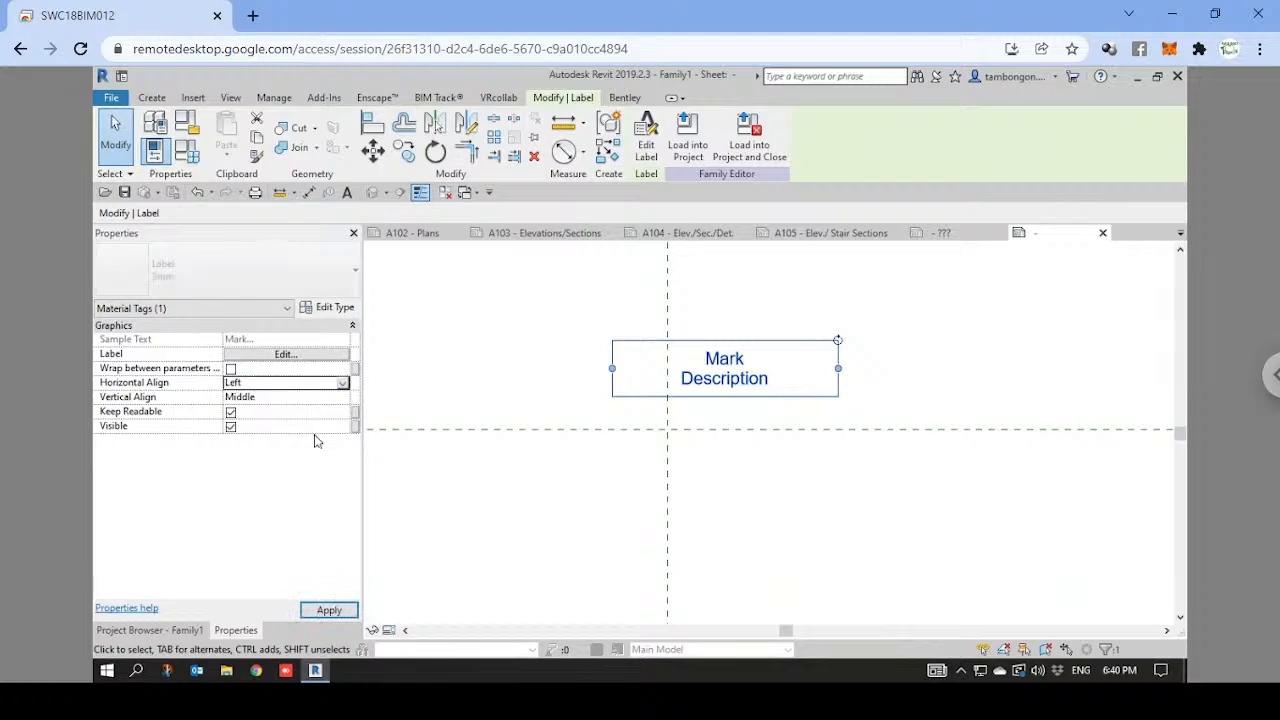
click(517, 514)
click(668, 380)
drag(668, 380, 706, 440)
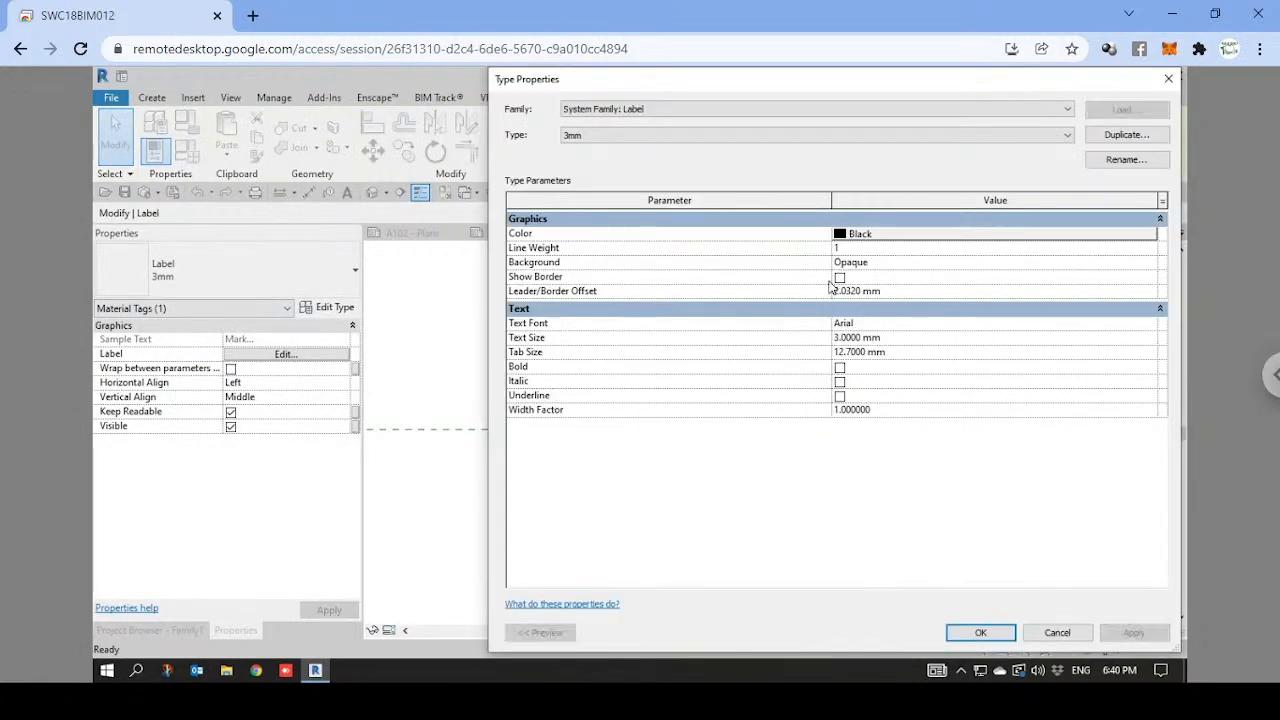
Set the background of the 3mm label type to Transparent and nudge the label closer to the vertical reference plane.
drag(484, 72, 548, 117)
drag(768, 133, 633, 97)
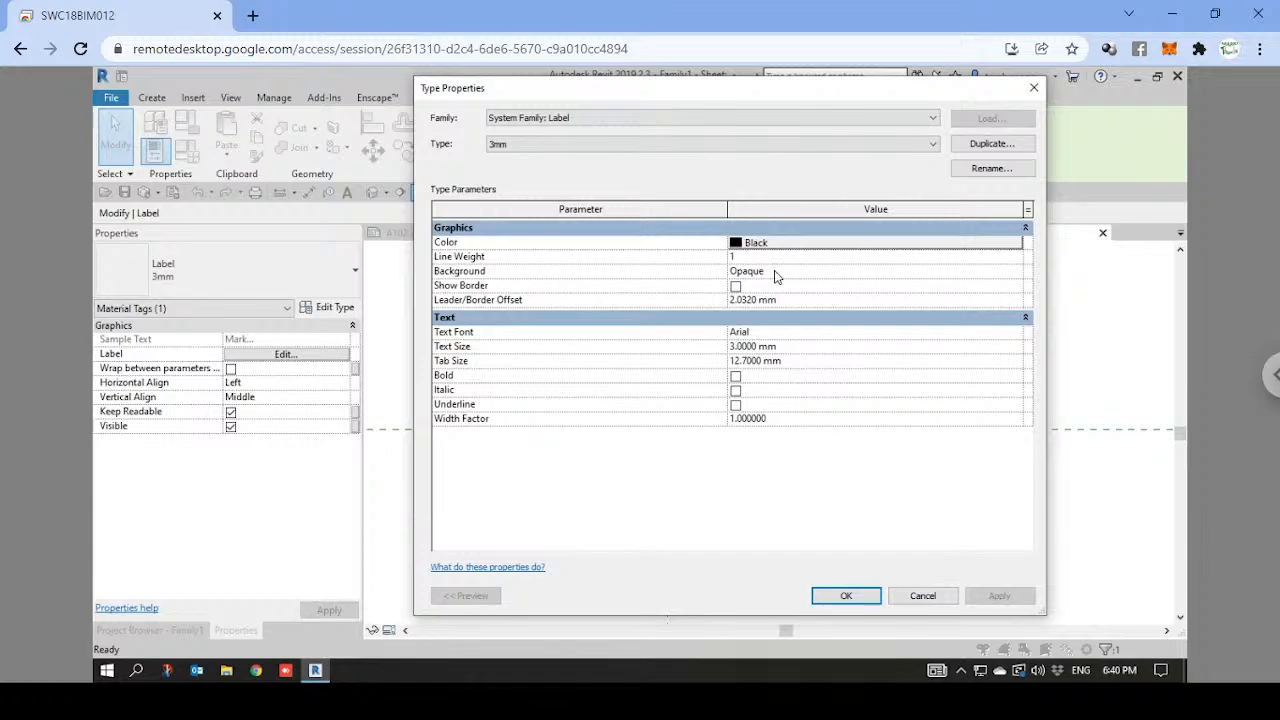
click(776, 272)
text(Transparent)
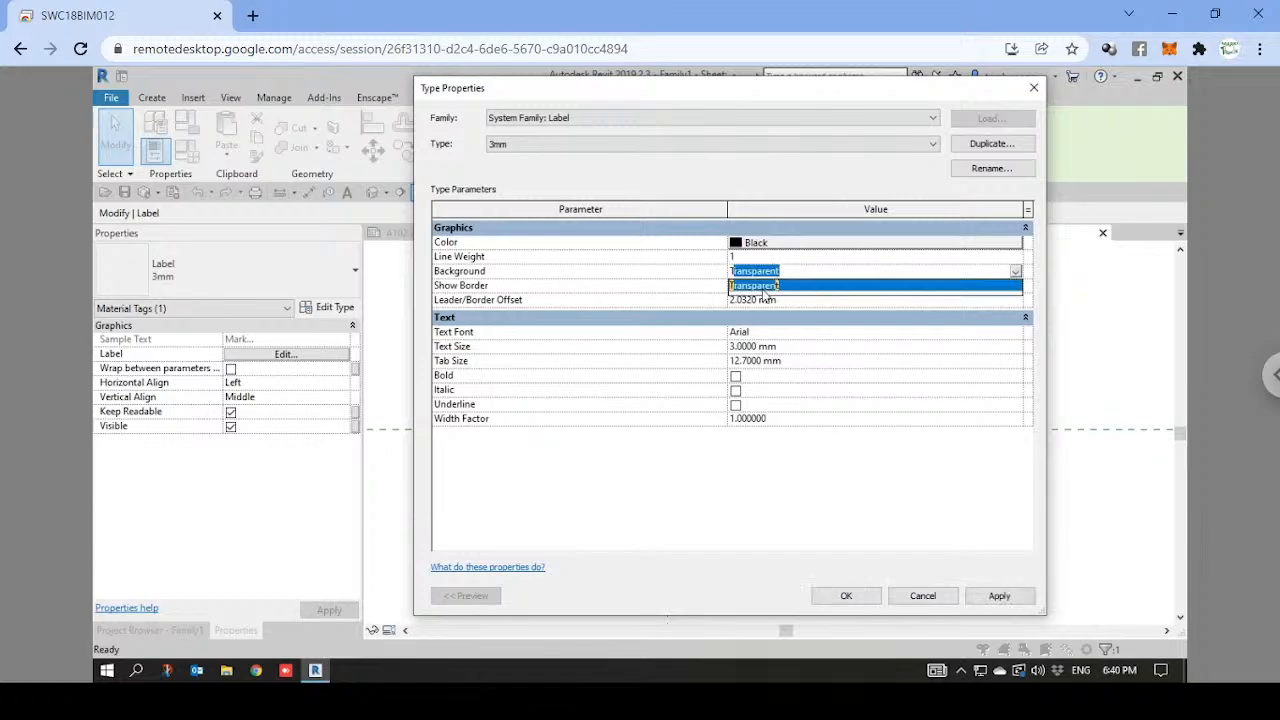
click(757, 286)
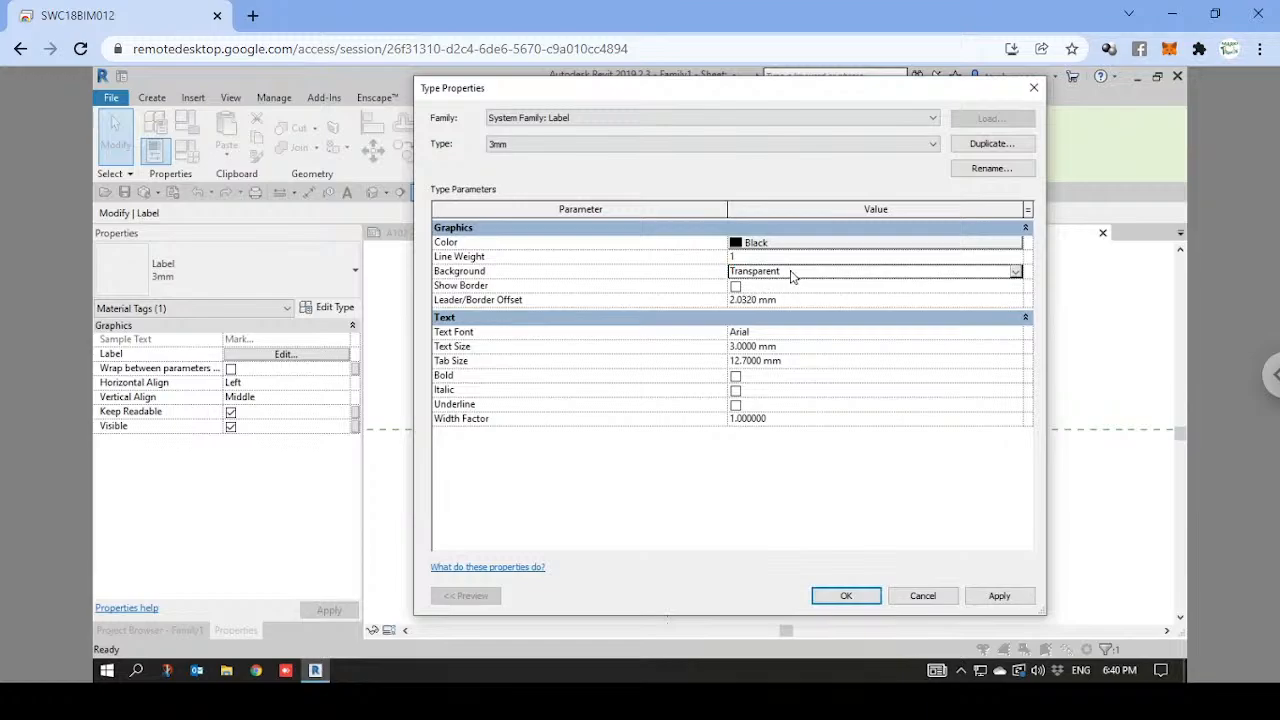
click(846, 596)
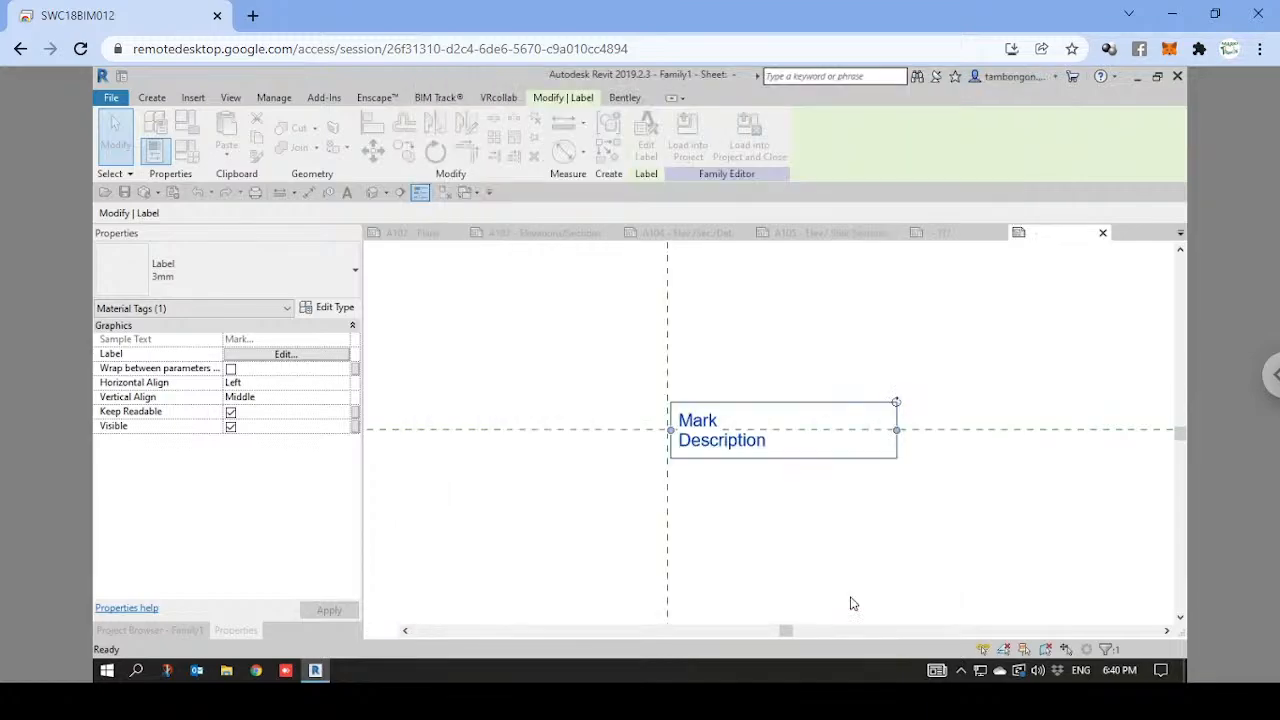
click(880, 492)
click(707, 443)
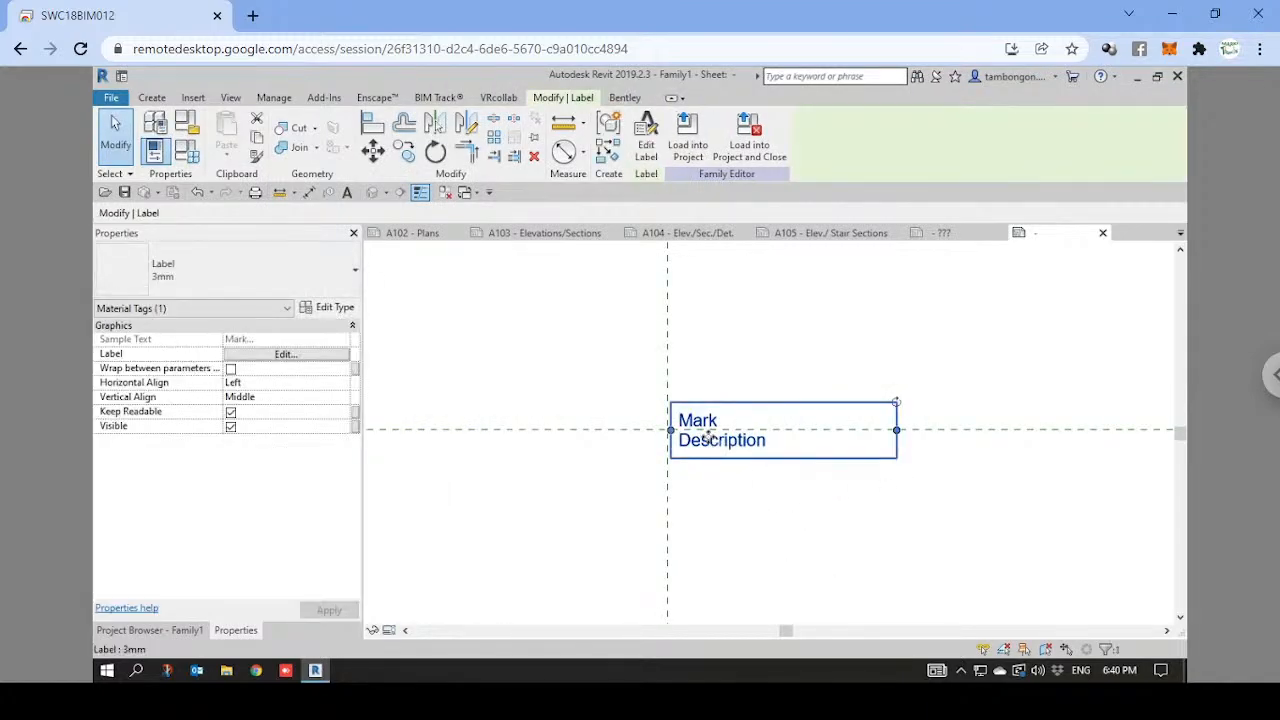
click(724, 490)
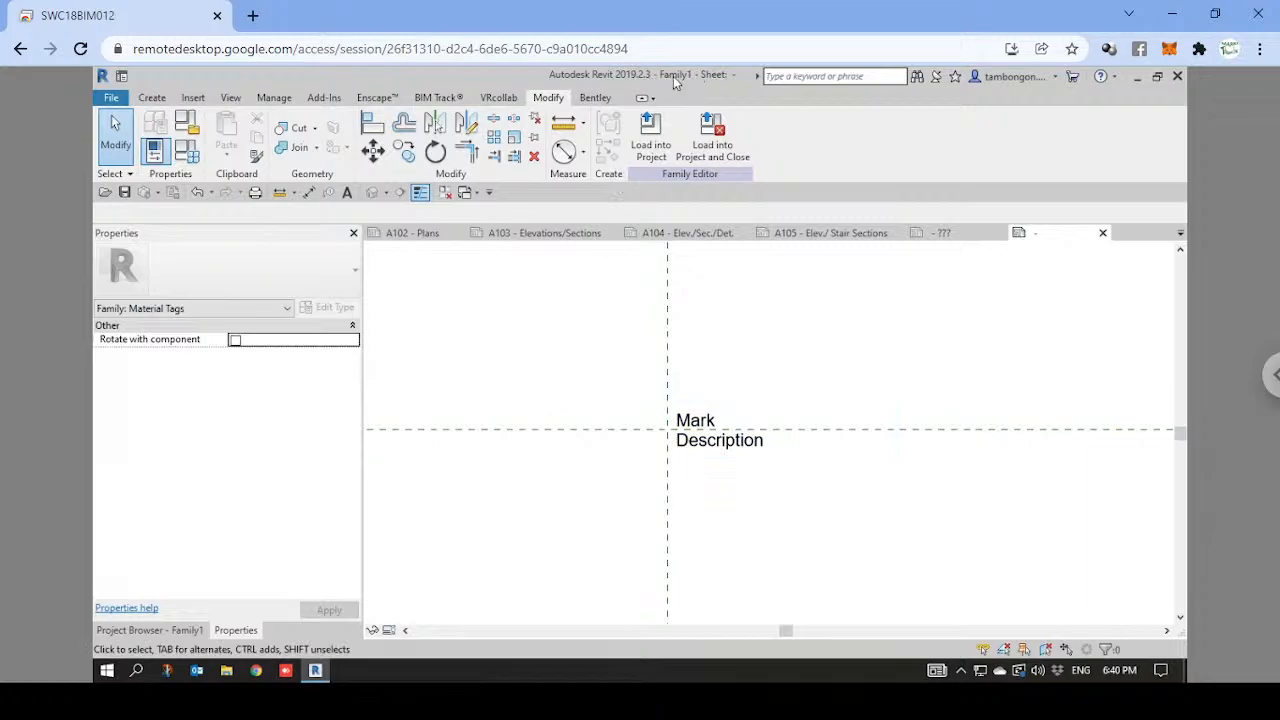
Load the material tag family into RAC_basic_sample_project.rvt only and leave the tagging command on sheet A102.
click(650, 135)
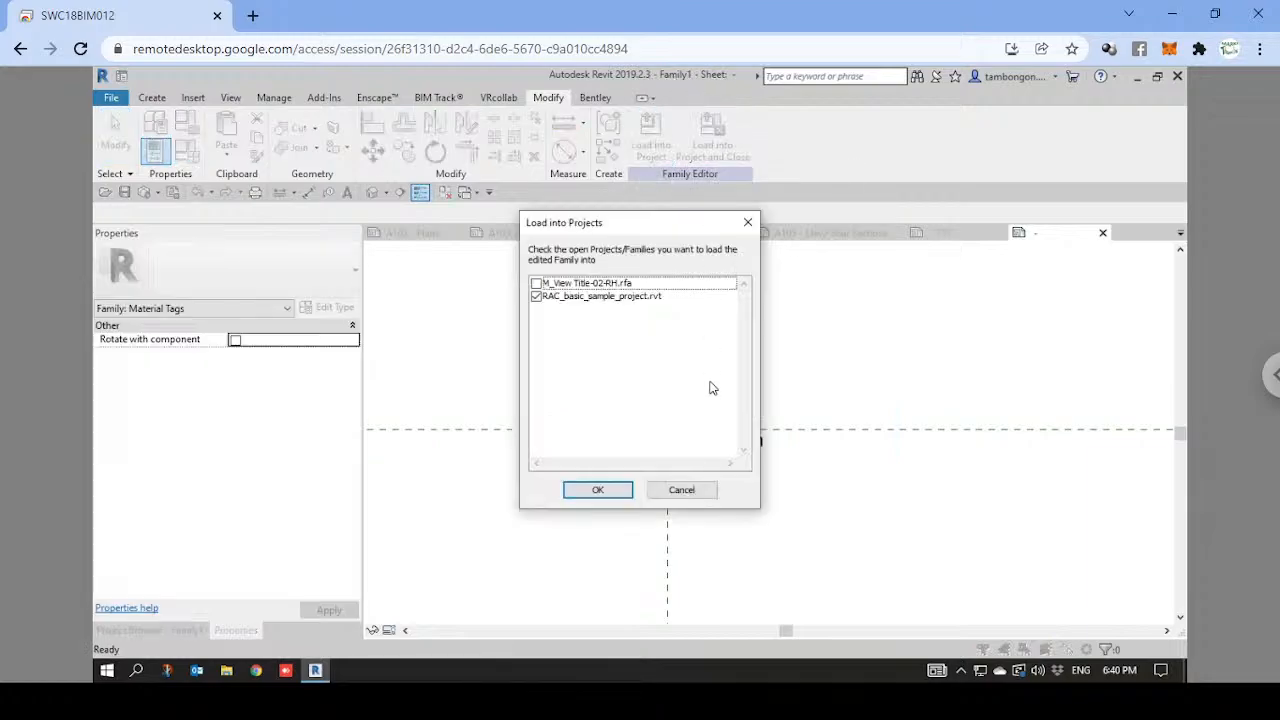
click(599, 490)
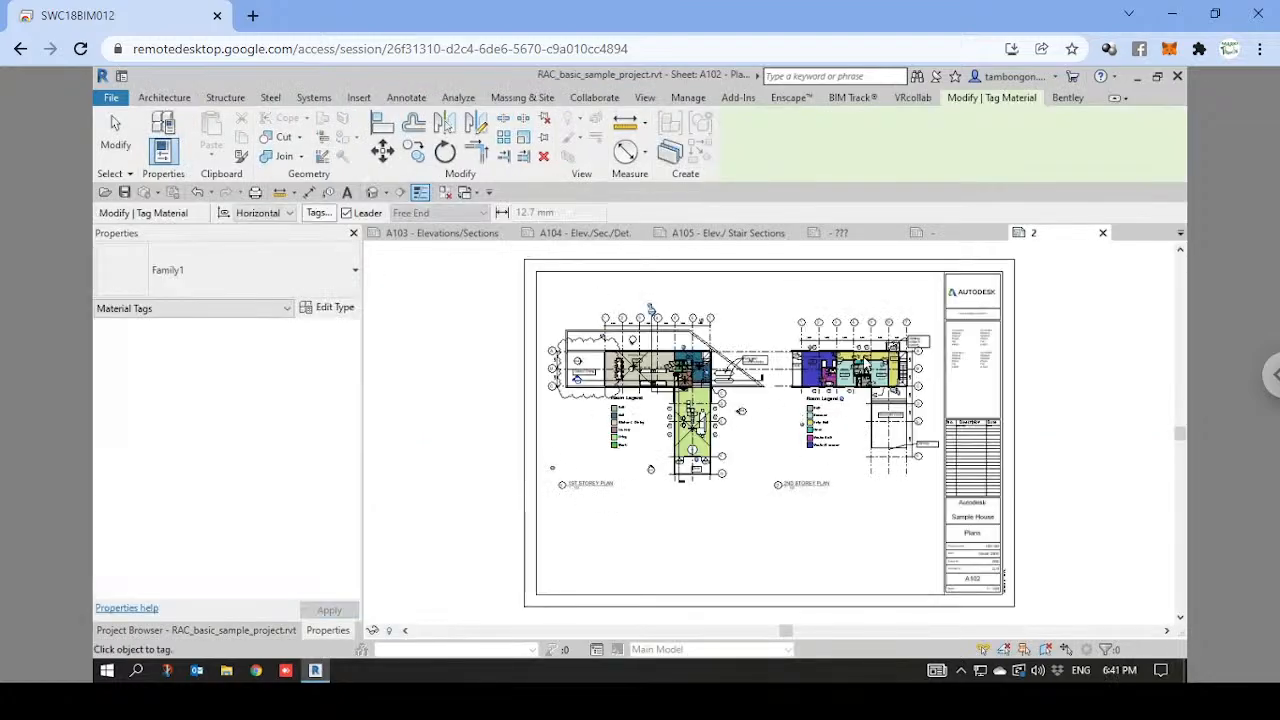
scroll(680, 365, up, 4)
scroll(677, 364, up, 4)
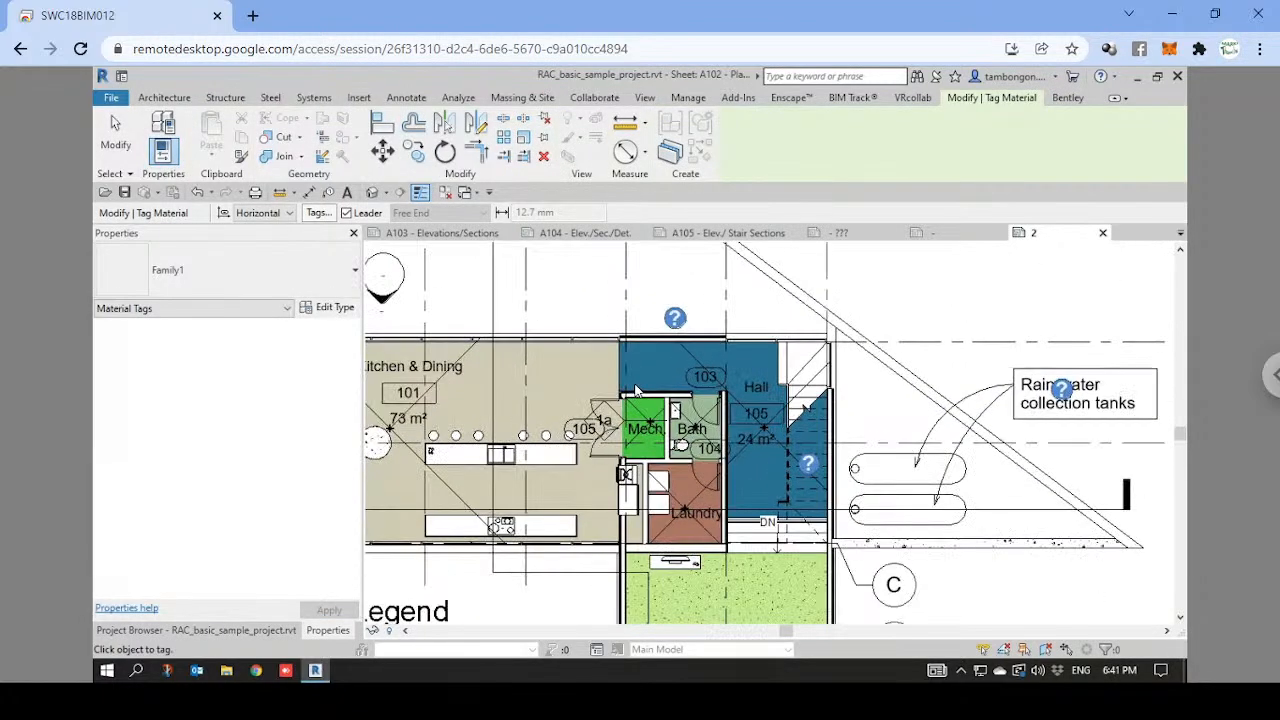
scroll(655, 430, up, 2)
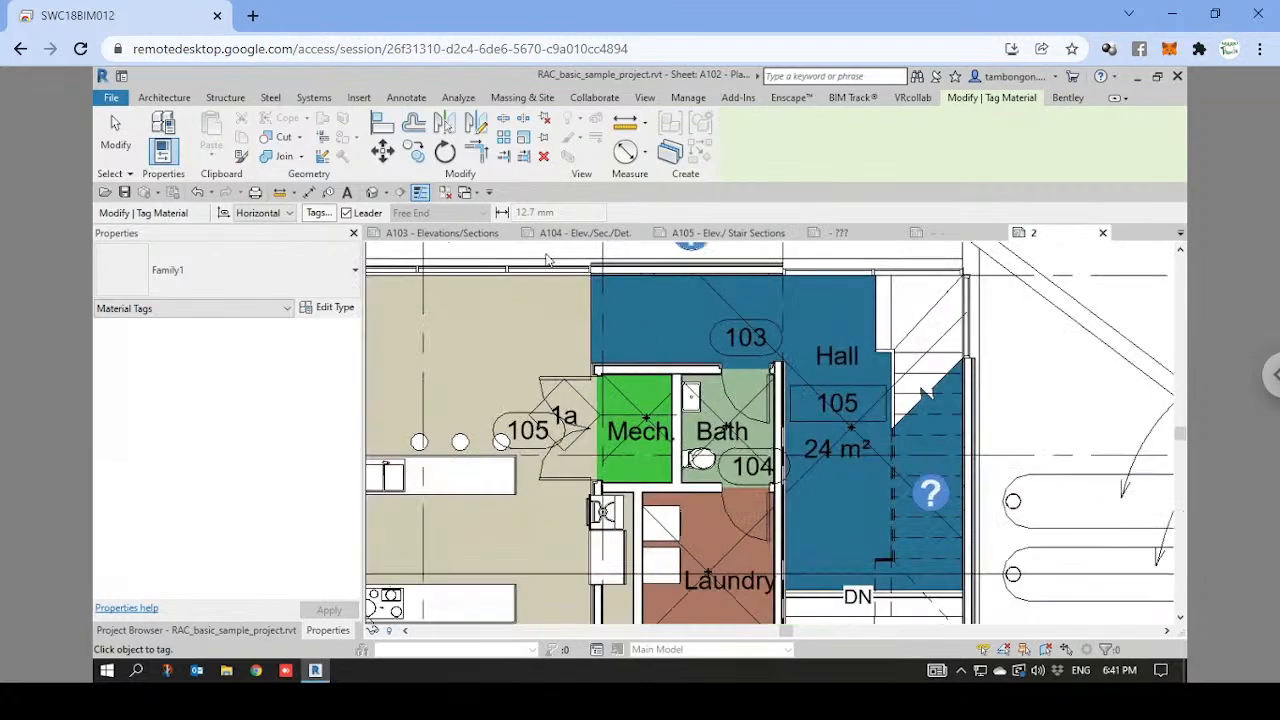
key(Escape)
scroll(727, 427, down, 6)
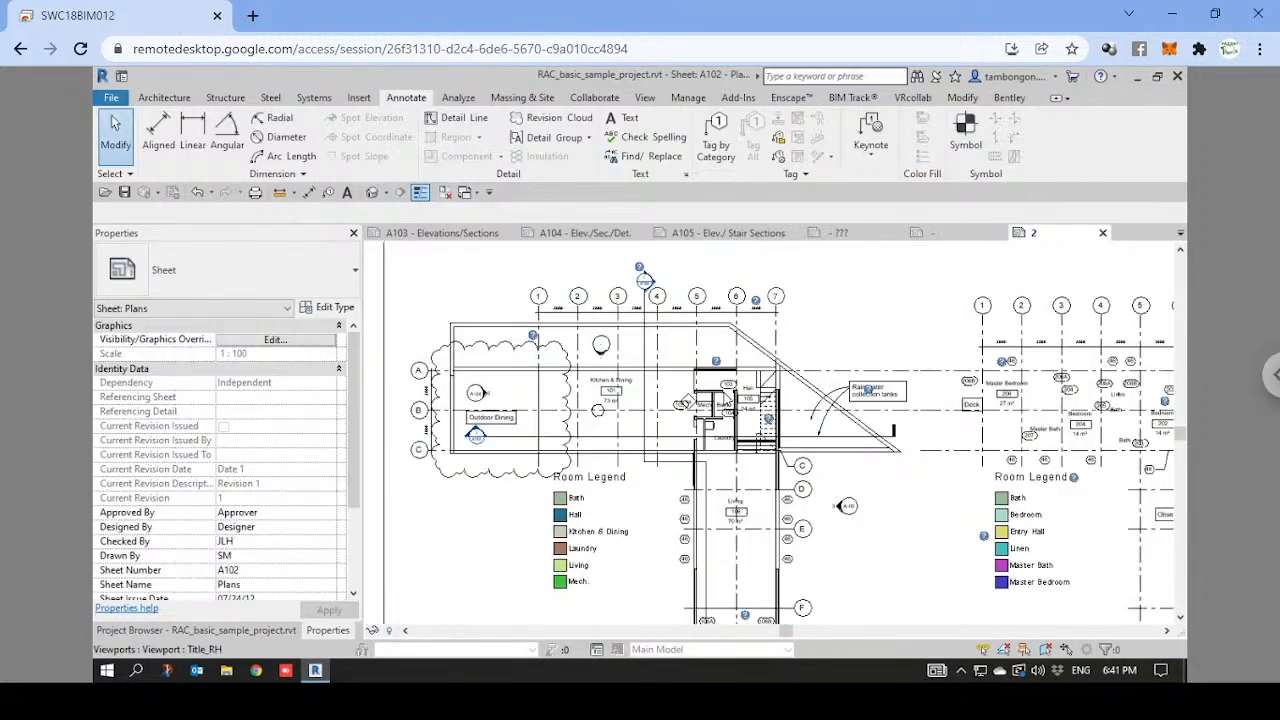
Activate the 1st storey plan viewport and tag the material of the wall between Mech. and Bath, placing the tag in the Kitchen & Dining area.
double_click(634, 380)
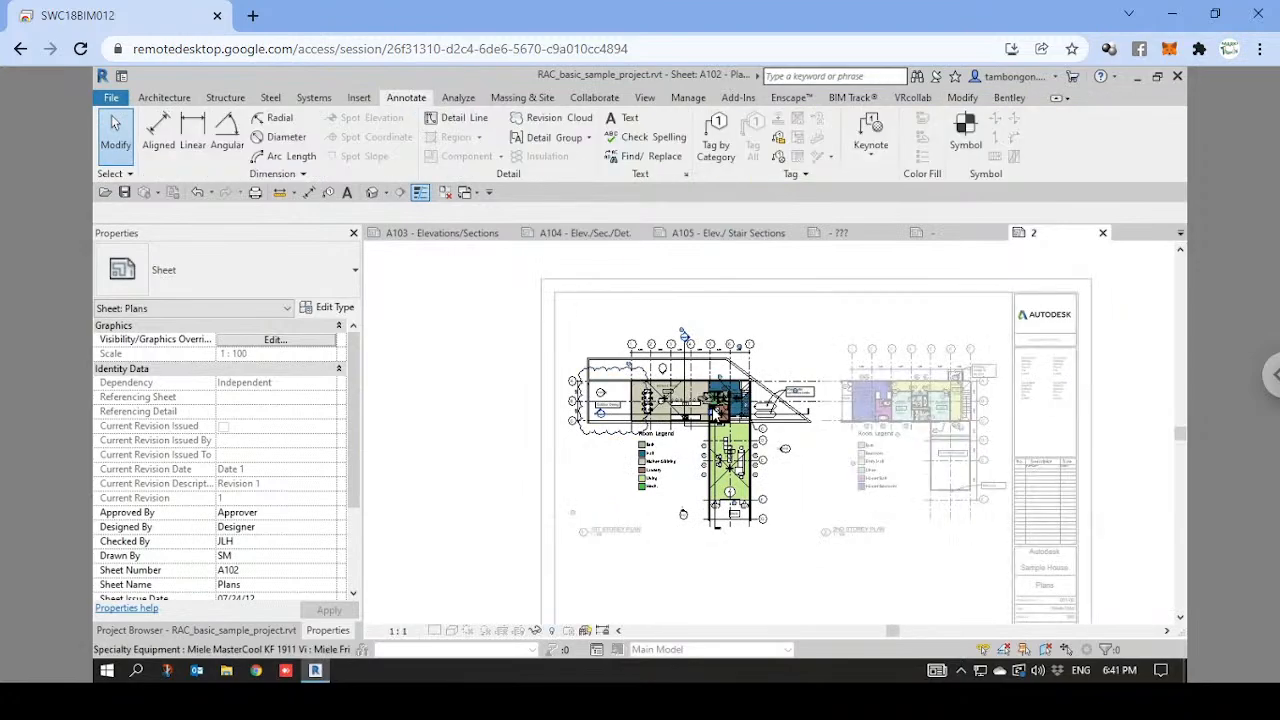
scroll(712, 388, up, 5)
scroll(712, 388, up, 2)
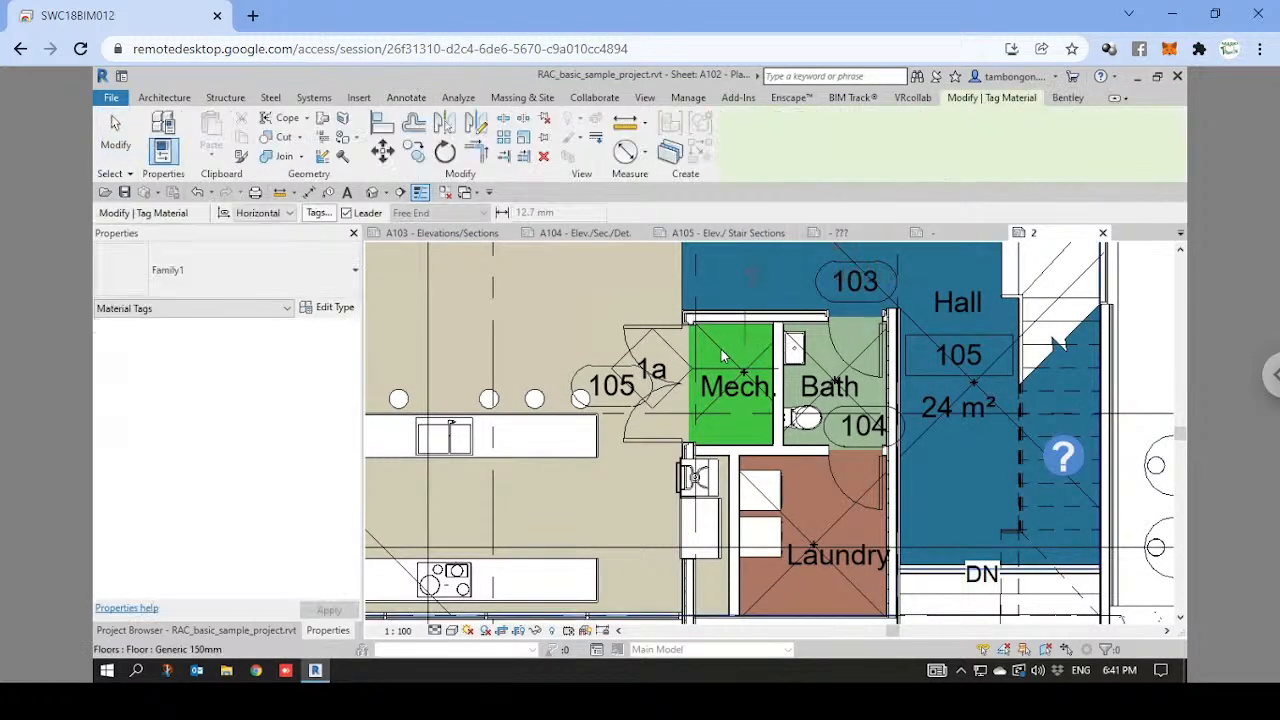
middle_drag(735, 352, 752, 442)
scroll(804, 424, up, 3)
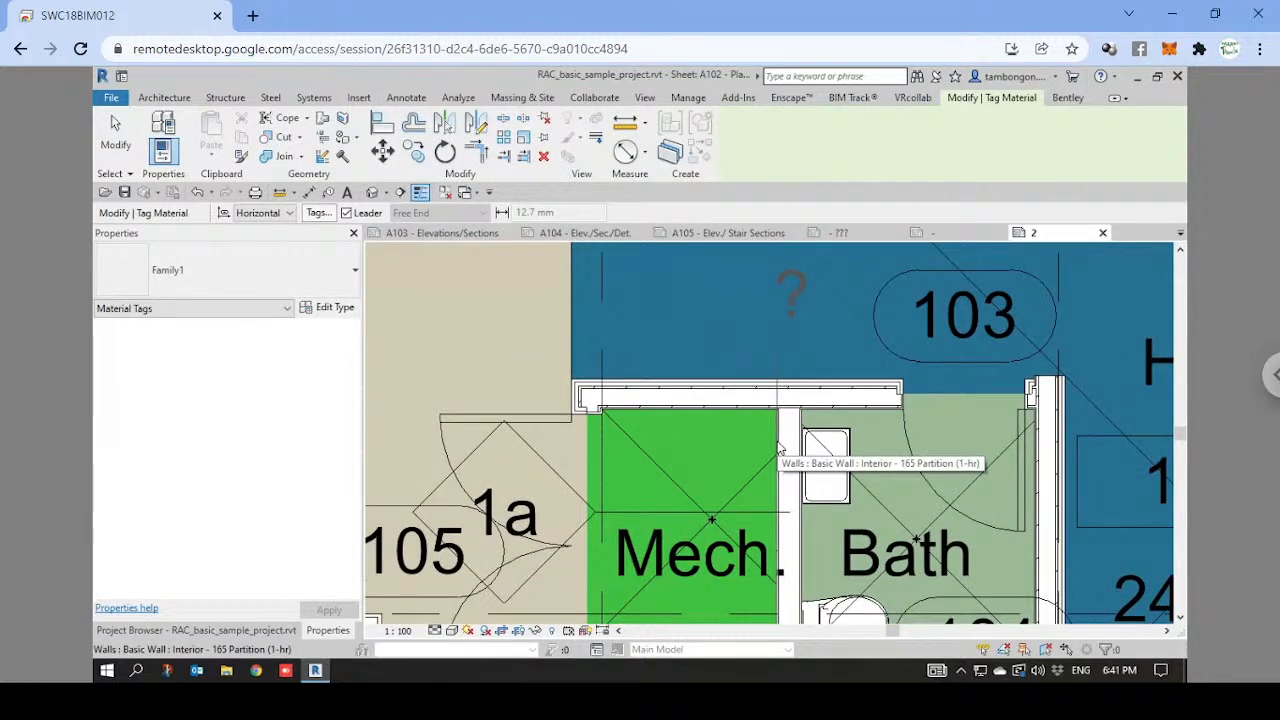
scroll(780, 449, up, 1)
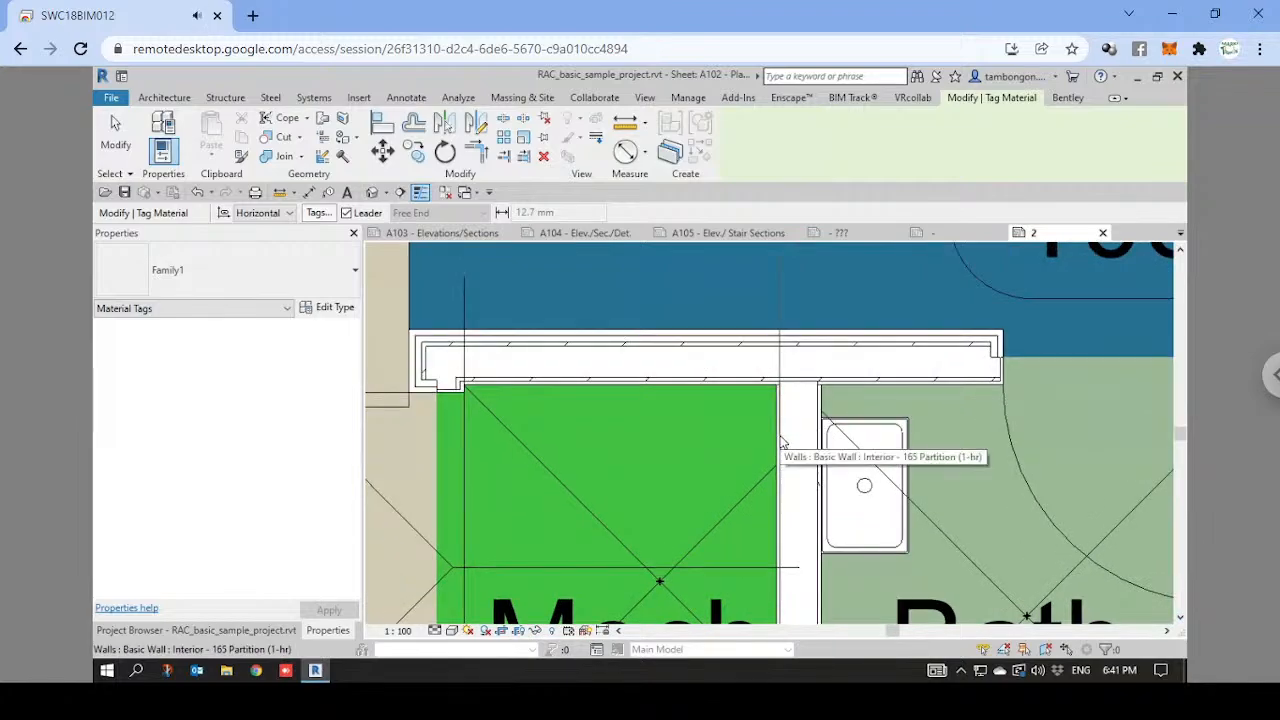
scroll(782, 441, down, 4)
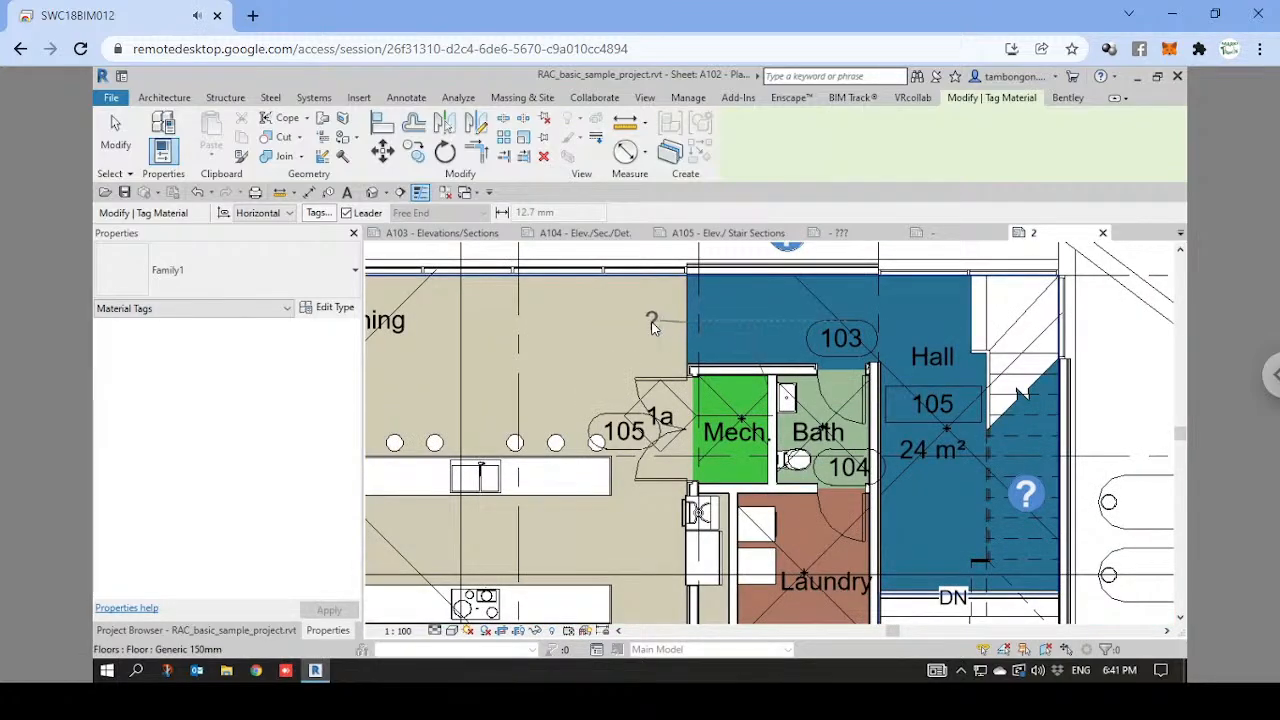
click(656, 330)
key(Escape)
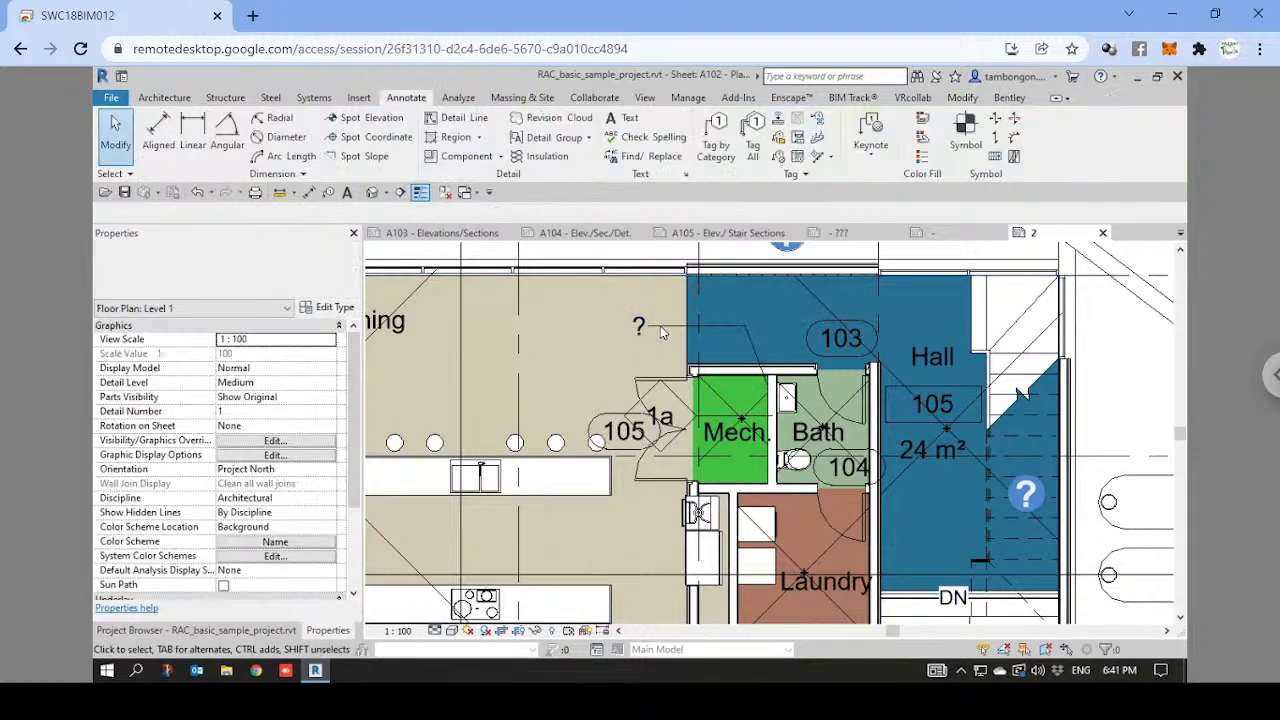
click(658, 330)
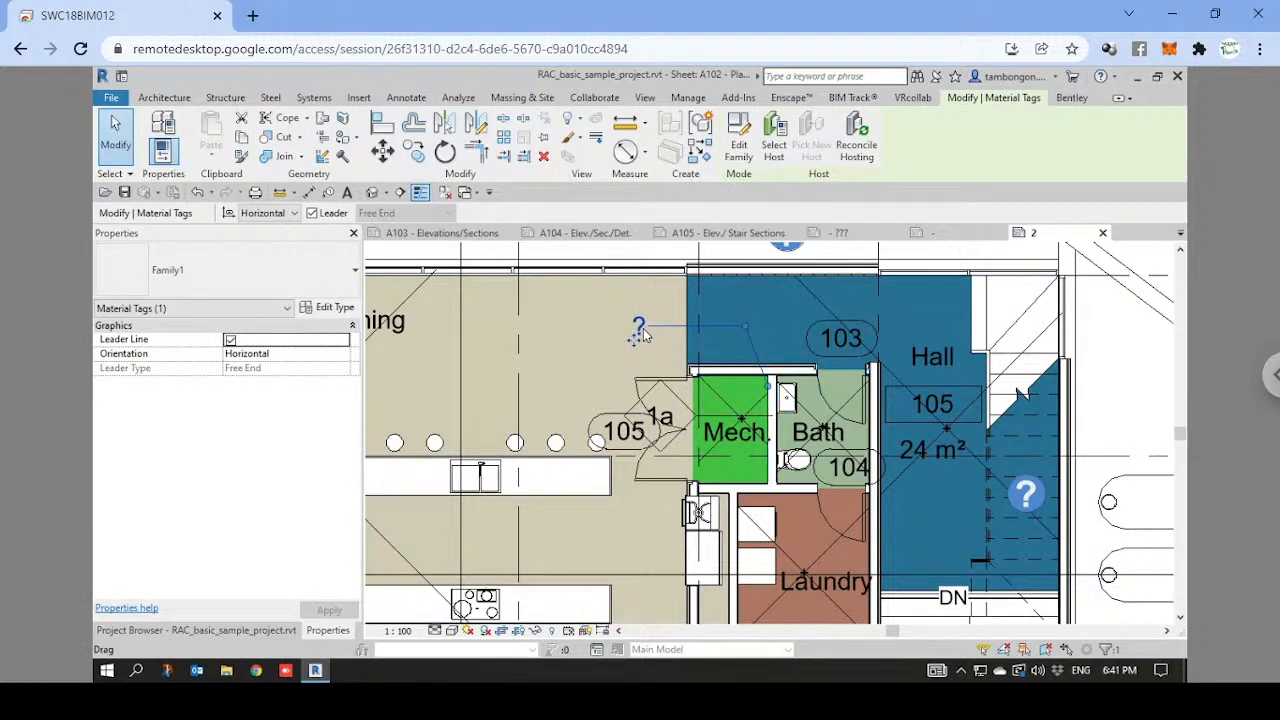
scroll(660, 346, up, 1)
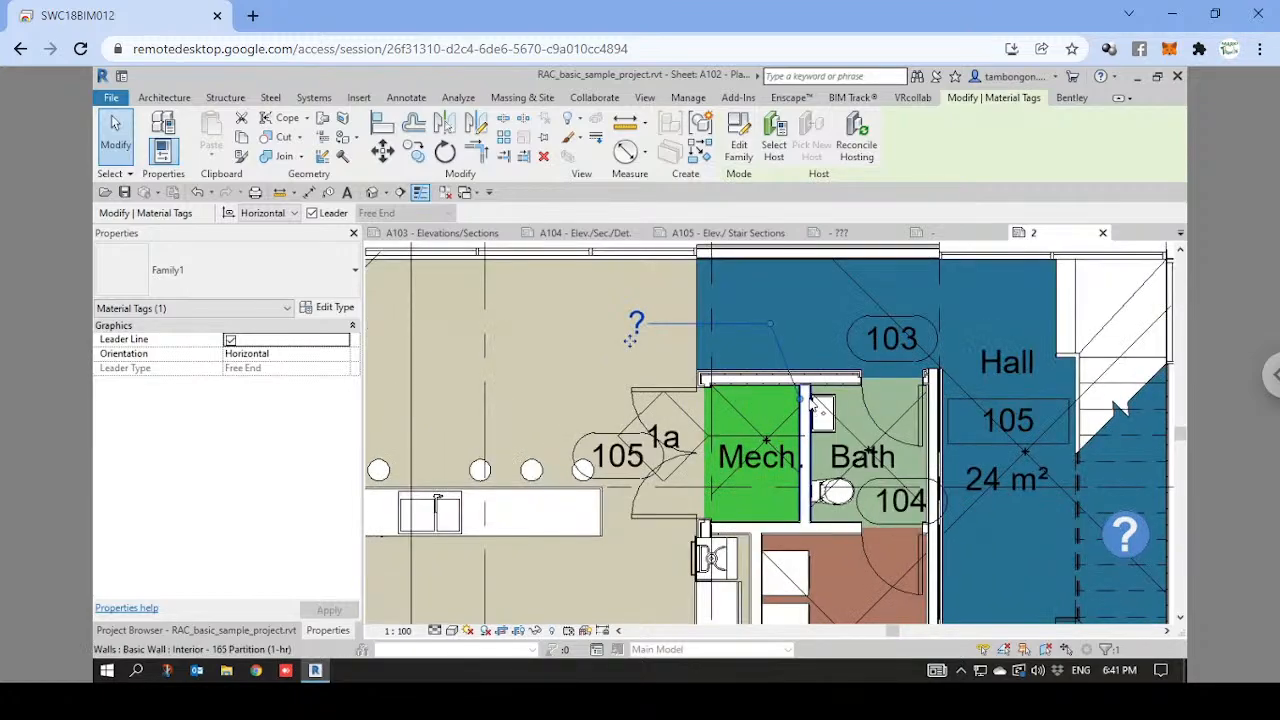
Set the wall material tag's Mark to PT01 and Description to PAINT FINISH, and shift the tag further into the Kitchen & Dining area.
click(637, 320)
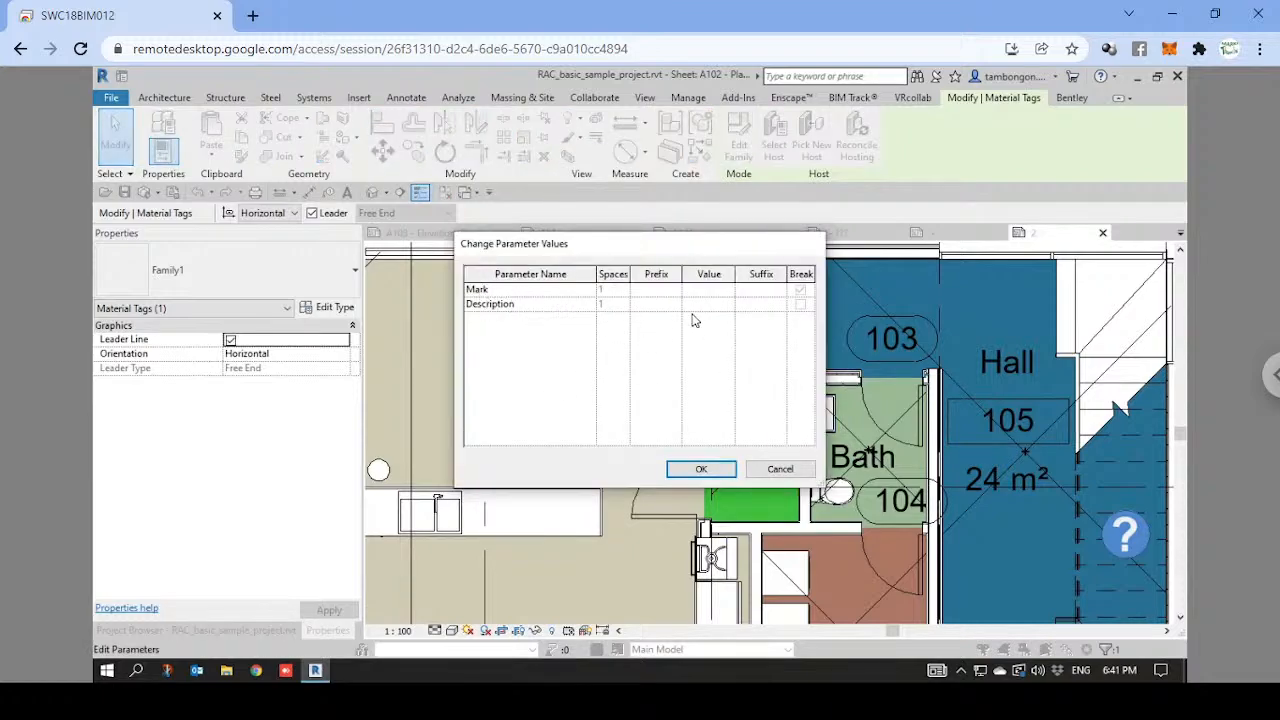
click(718, 289)
click(724, 304)
text(PAINT FINISH)
click(718, 470)
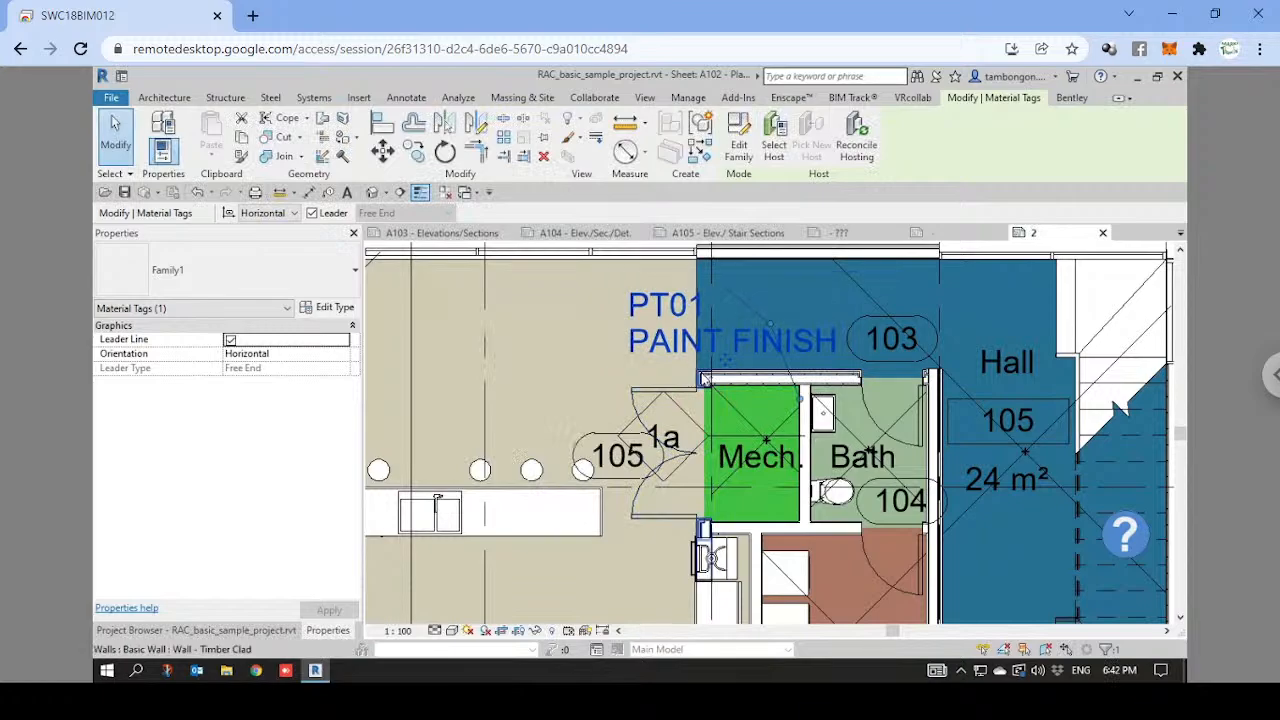
drag(728, 361, 615, 352)
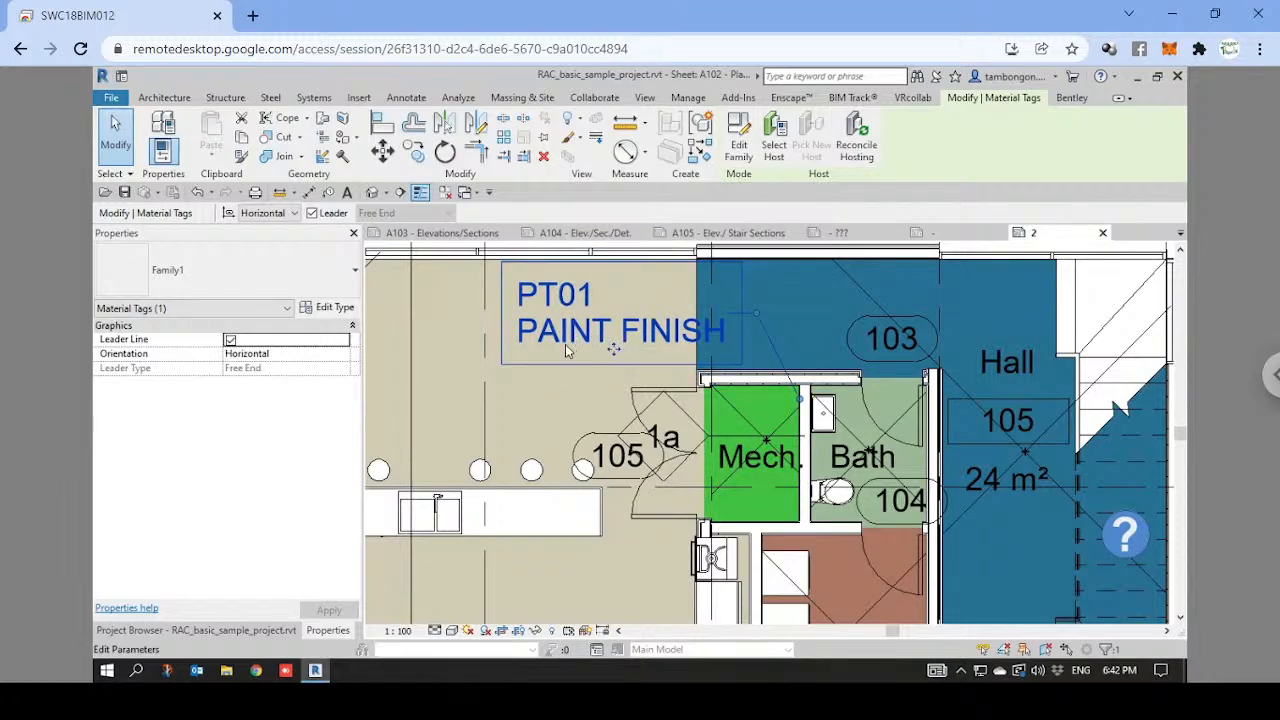
click(557, 391)
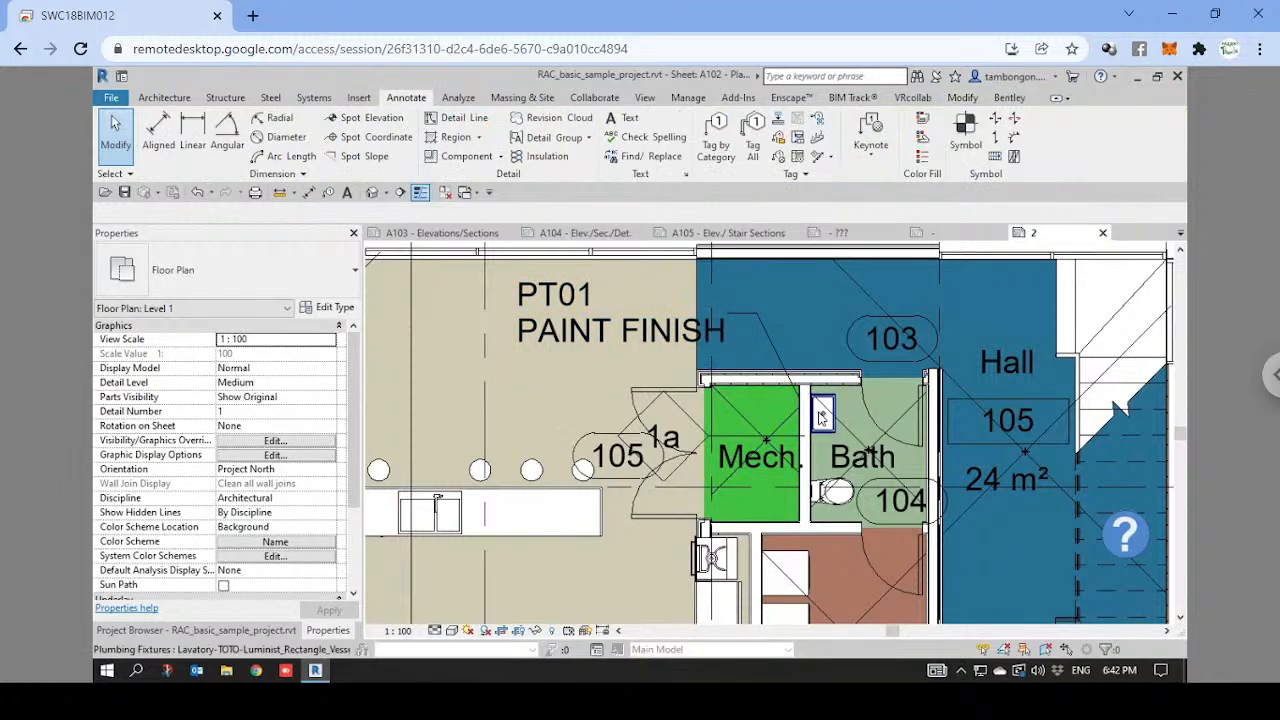
Open the material of the exterior Finish 2 layer in the type structure of the wall between Mech. and Bath.
scroll(803, 410, up, 1)
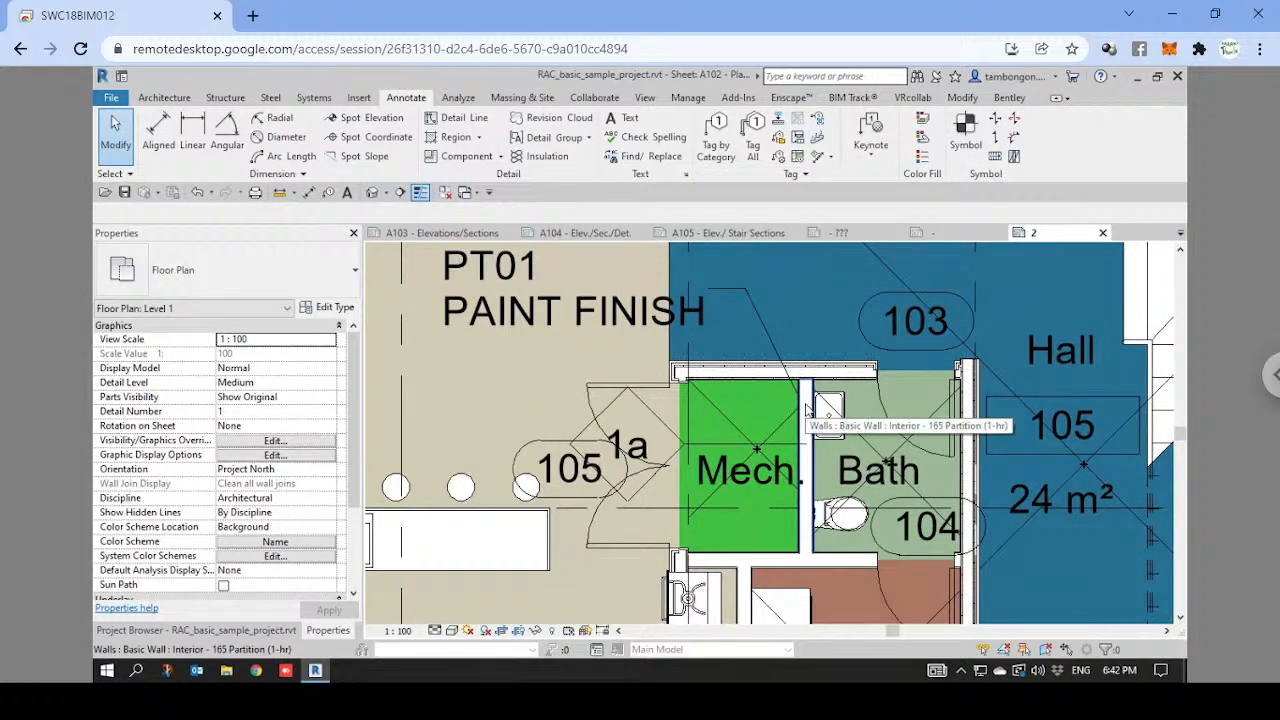
click(805, 405)
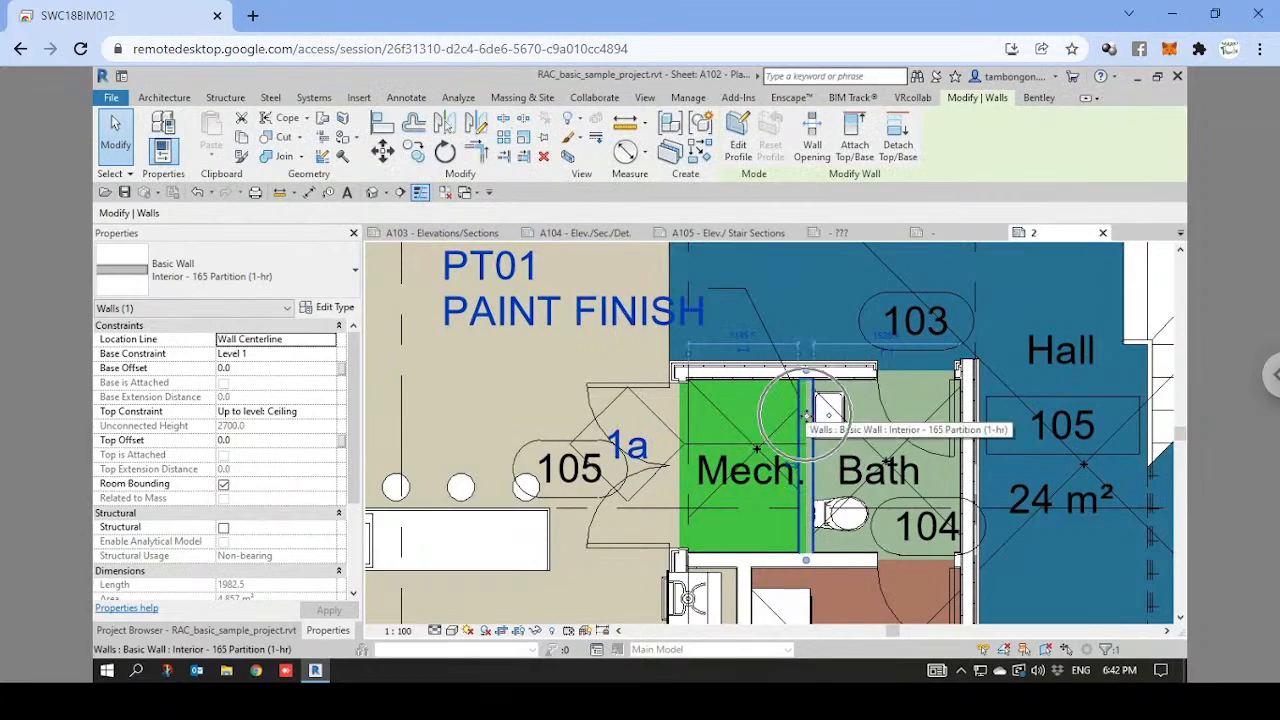
click(333, 308)
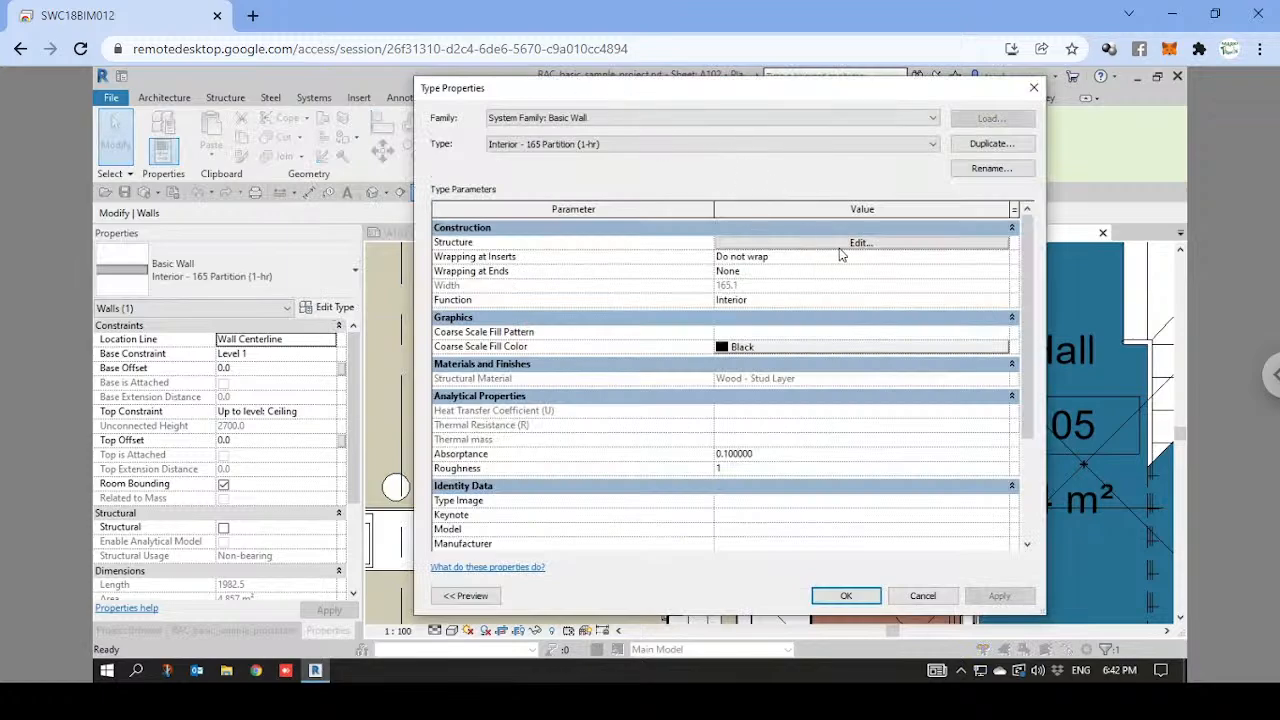
click(858, 243)
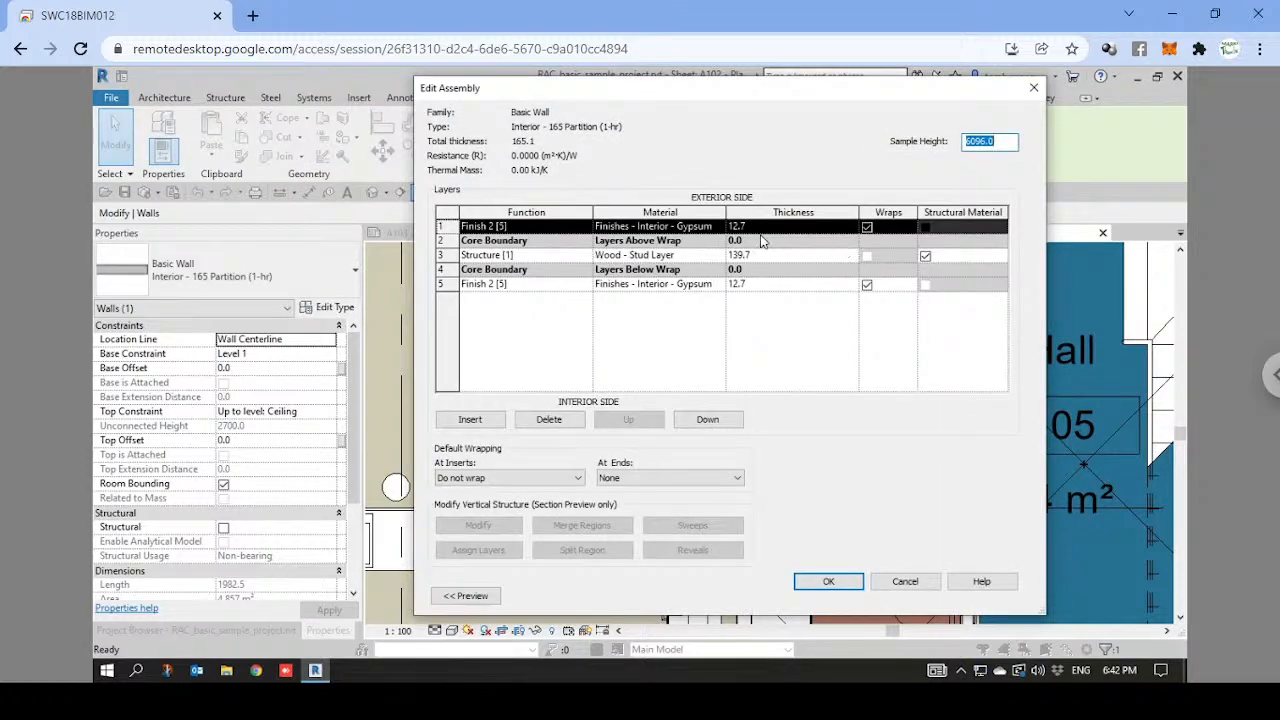
click(689, 226)
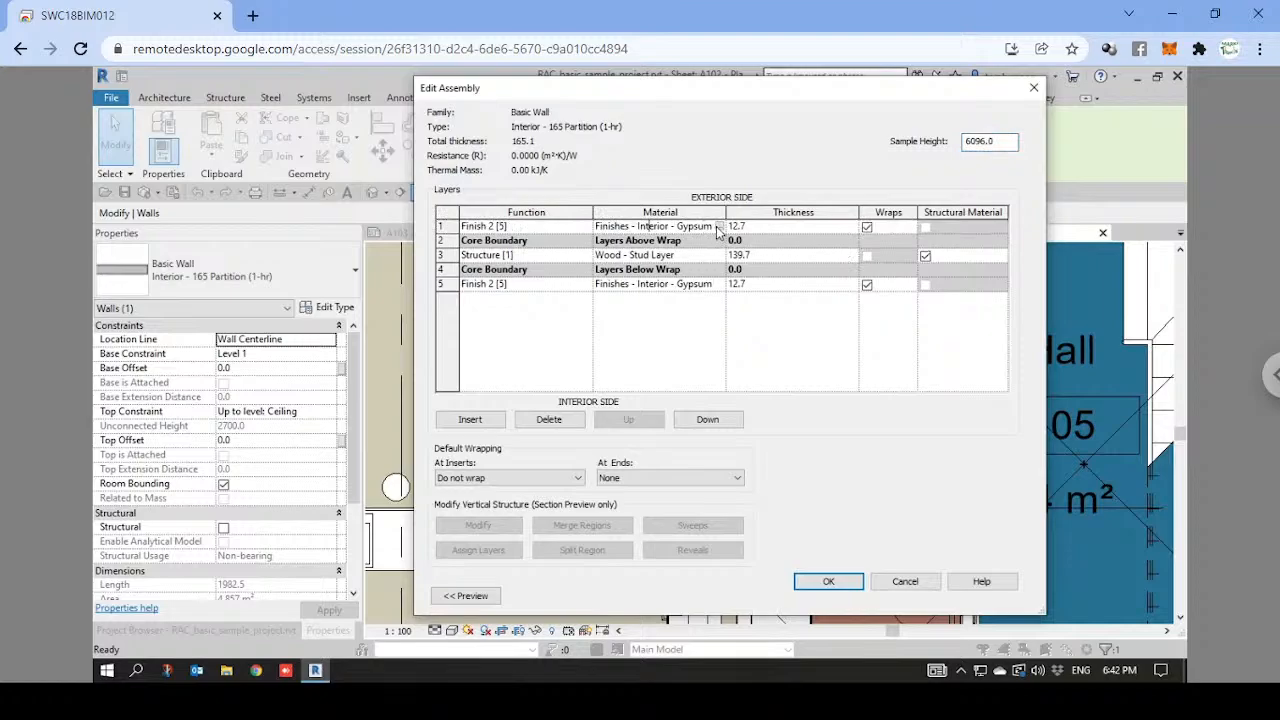
click(718, 227)
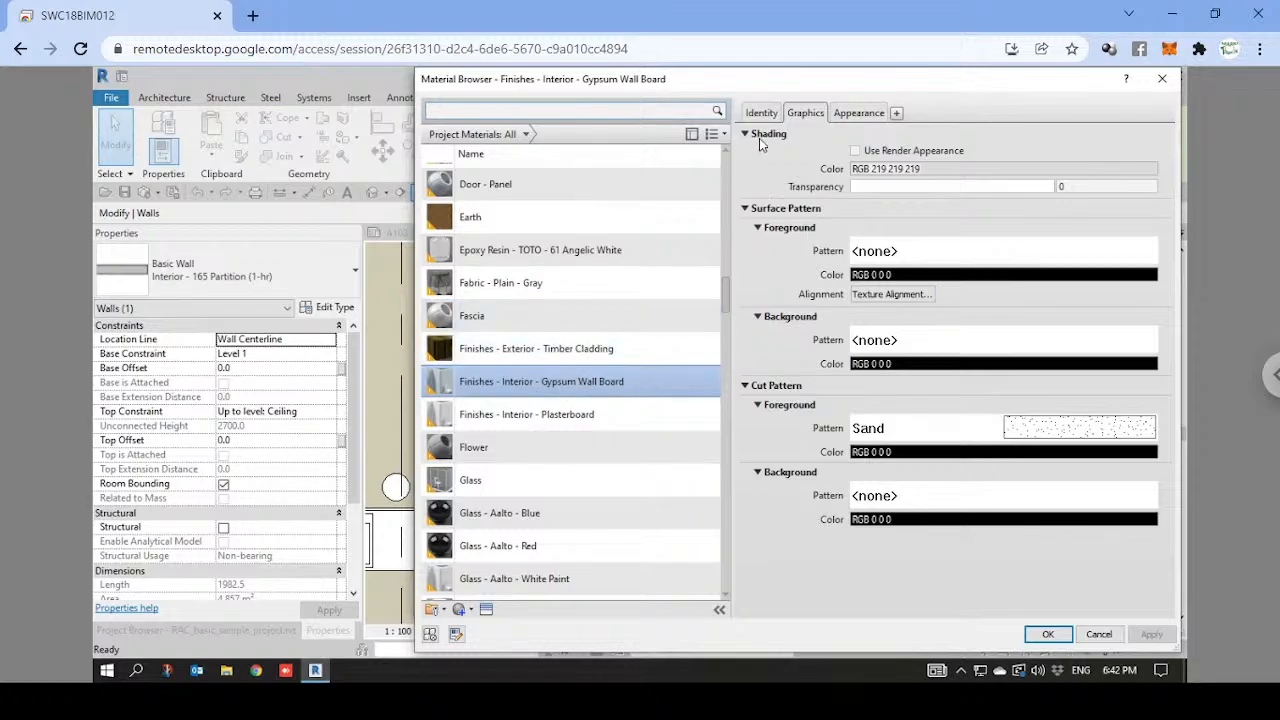
Check the Description and Mark in the Gypsum Wall Board material's identity data, close the wall type dialogs and deselect the wall.
click(761, 113)
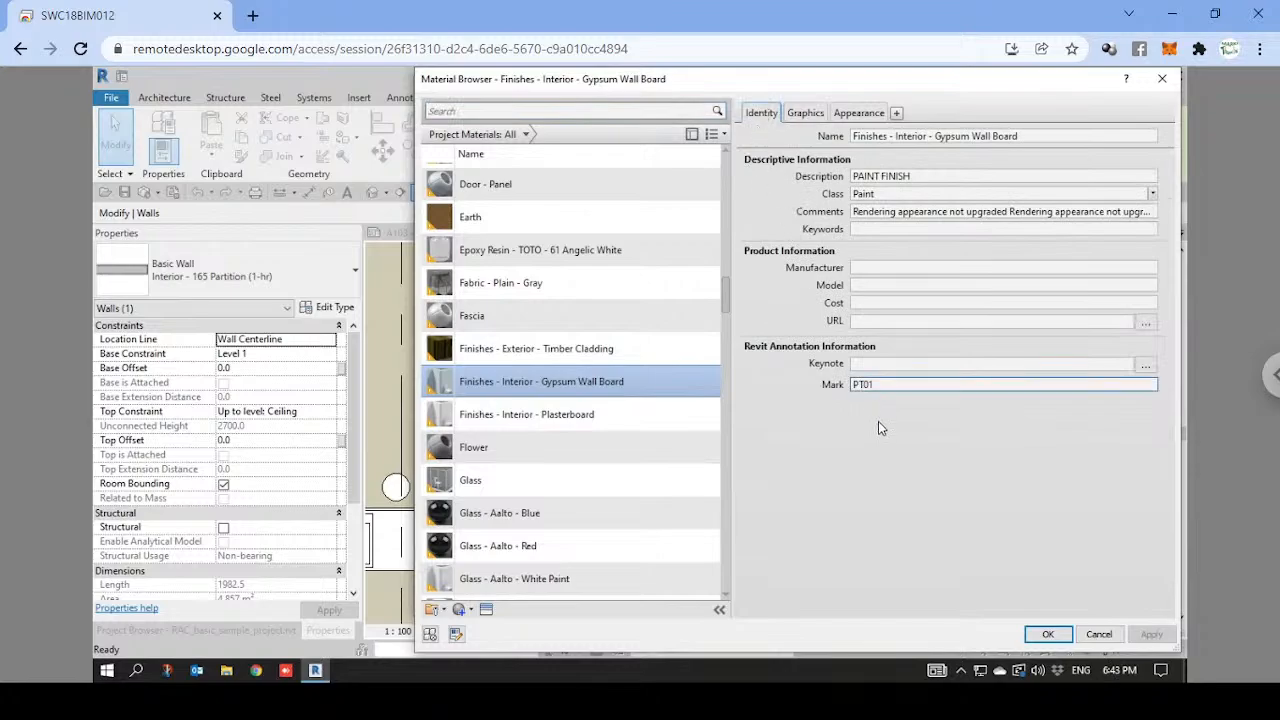
click(856, 390)
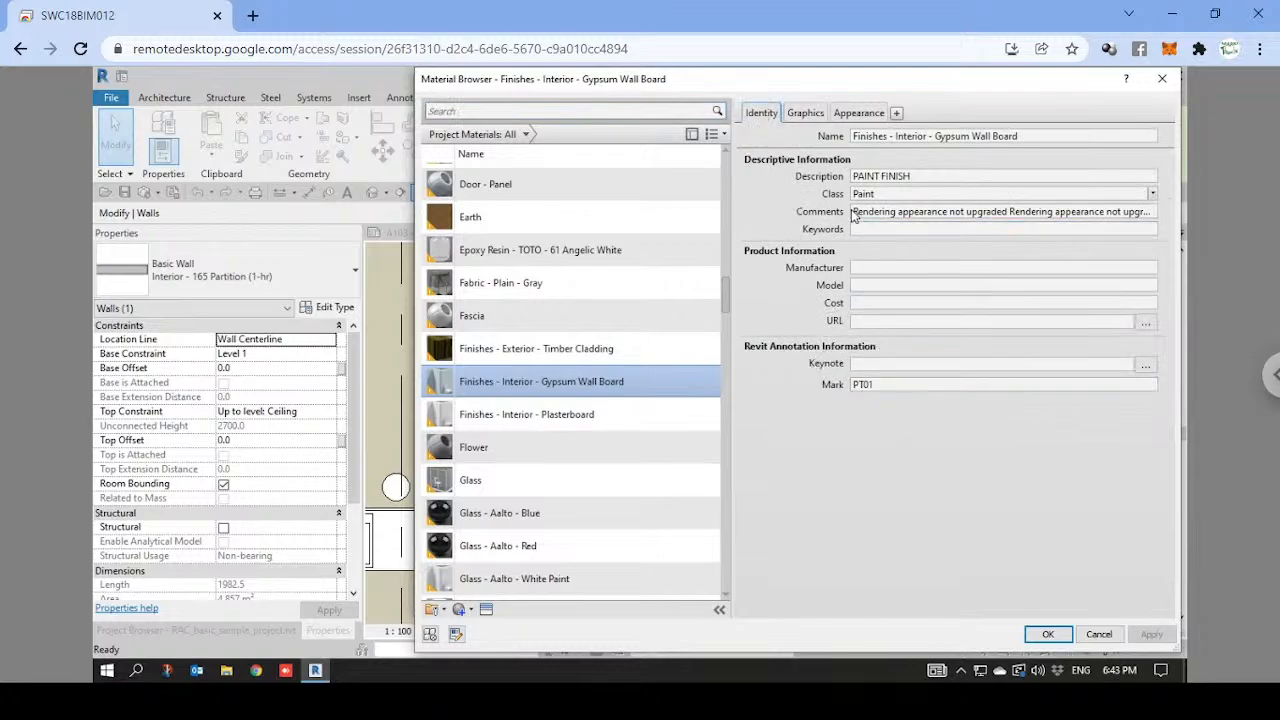
click(846, 177)
key(ctrl)
key(ctrl)
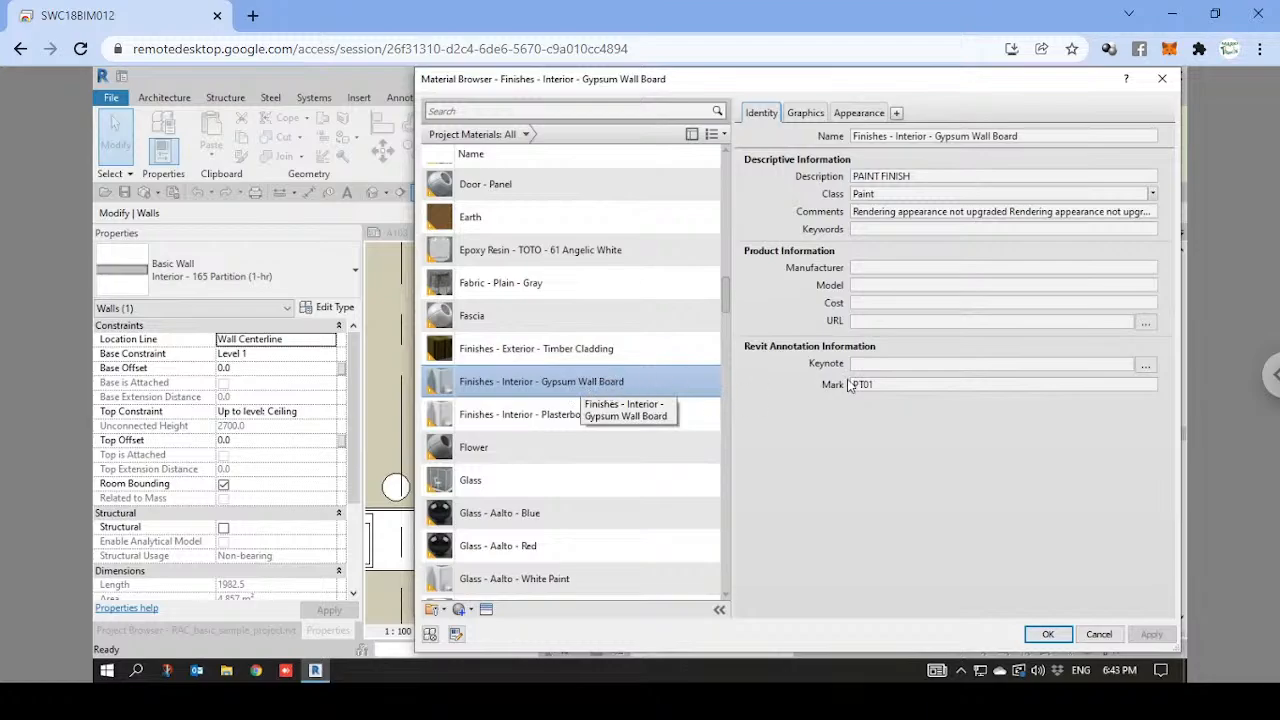
click(1048, 635)
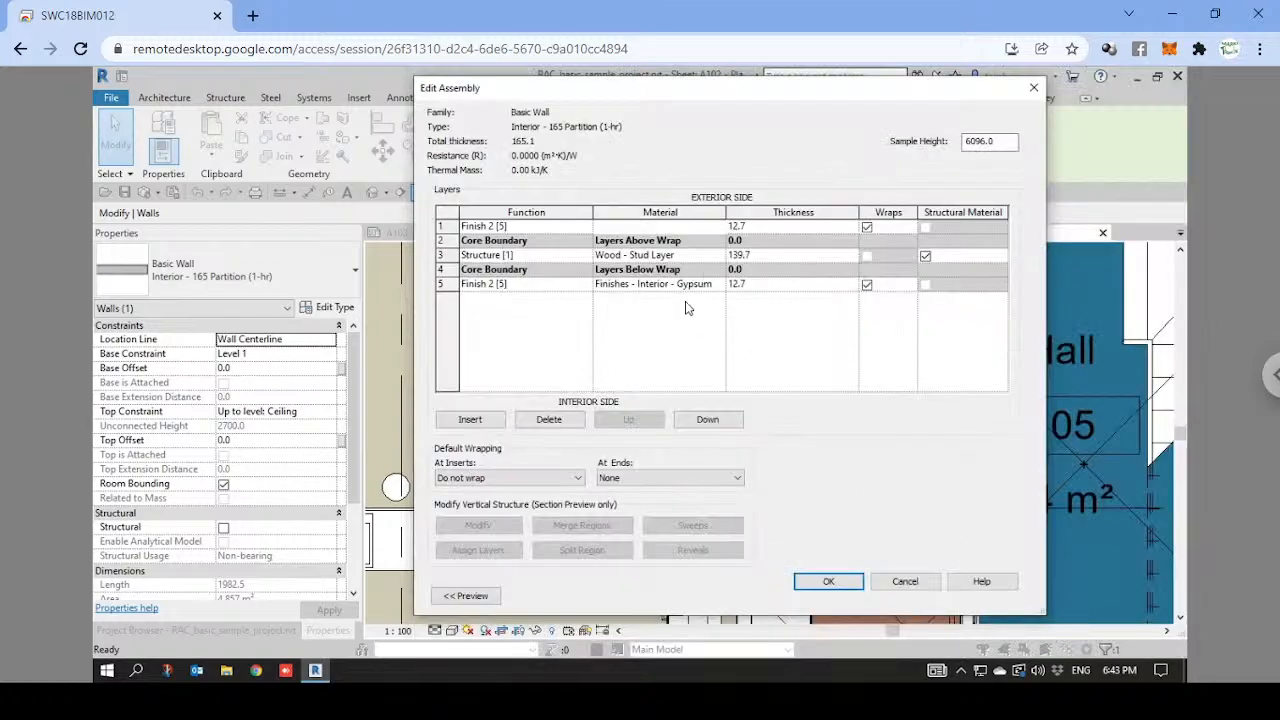
click(829, 581)
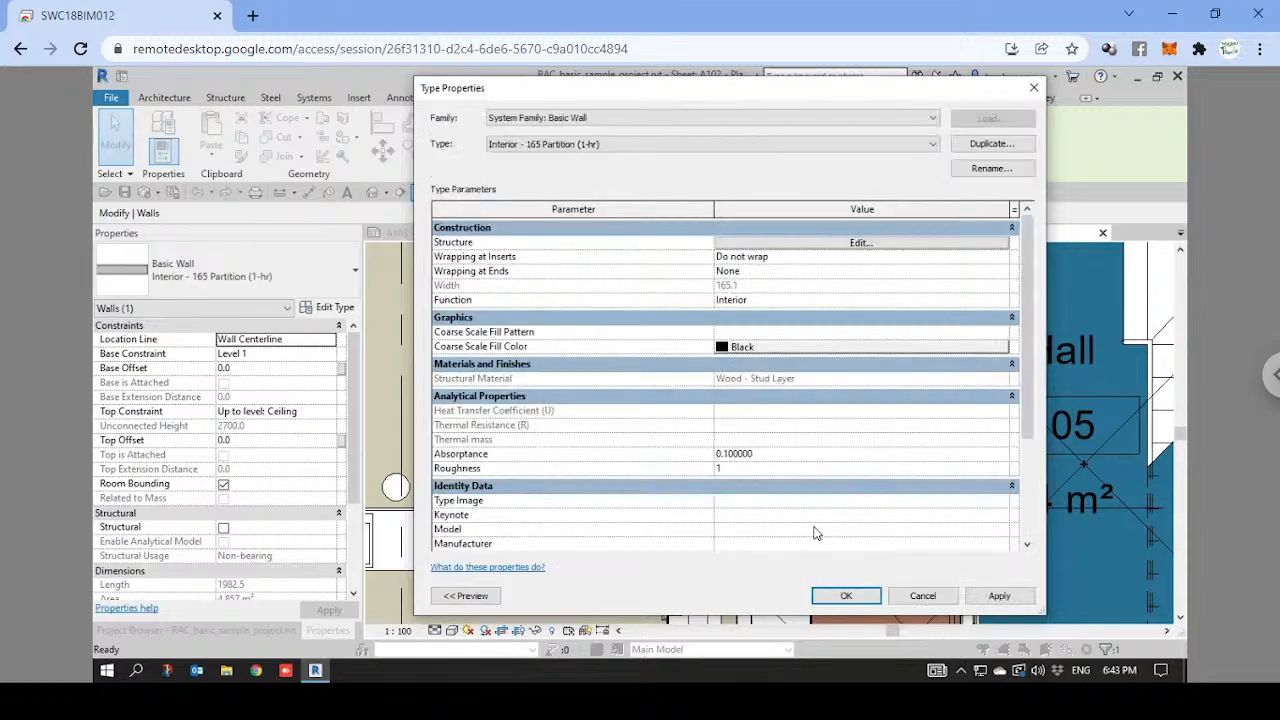
click(847, 597)
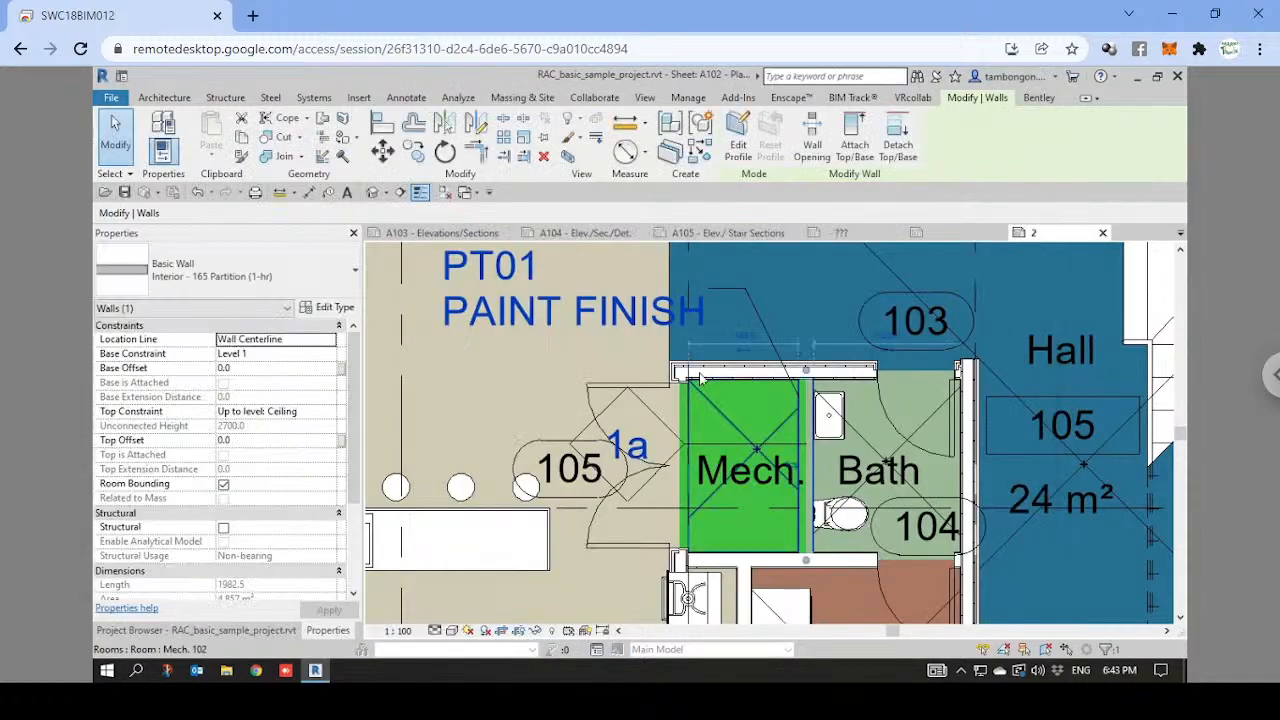
key(Escape)
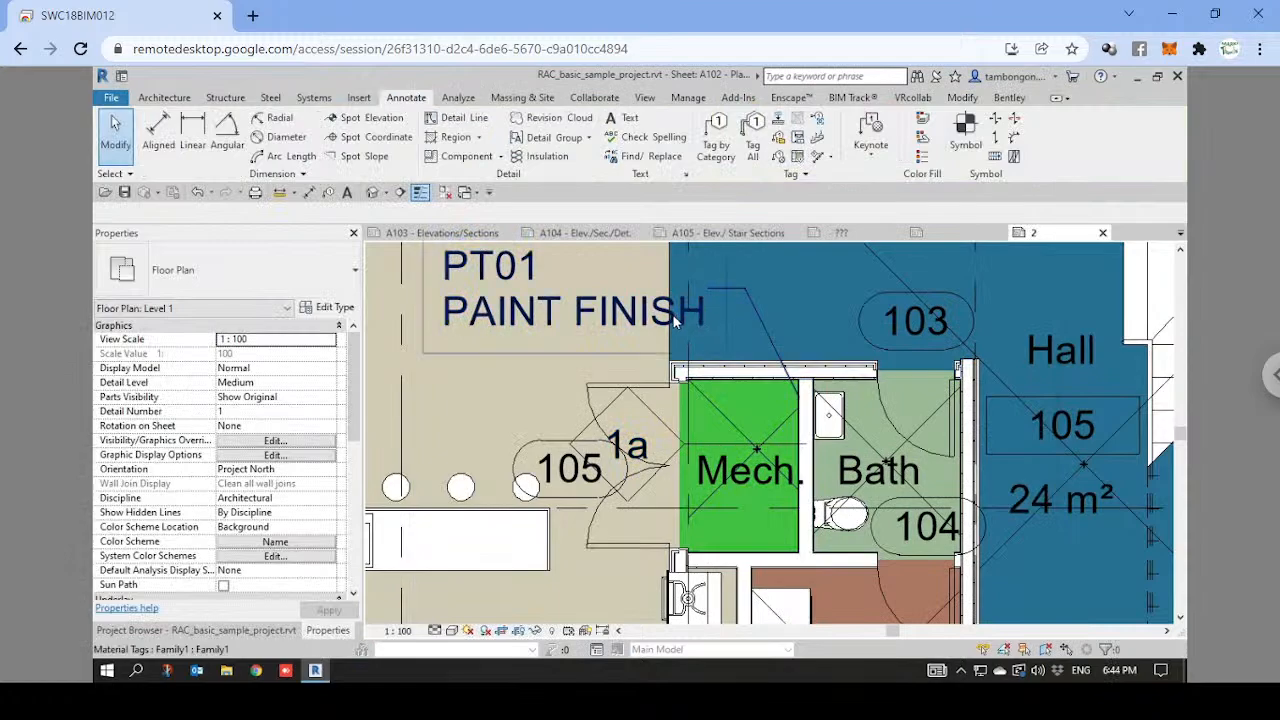
Tag the core material of the wall between Mech. and Bath, placing the tag above door tag 103 and squaring its leader.
click(671, 320)
middle_drag(833, 406, 806, 461)
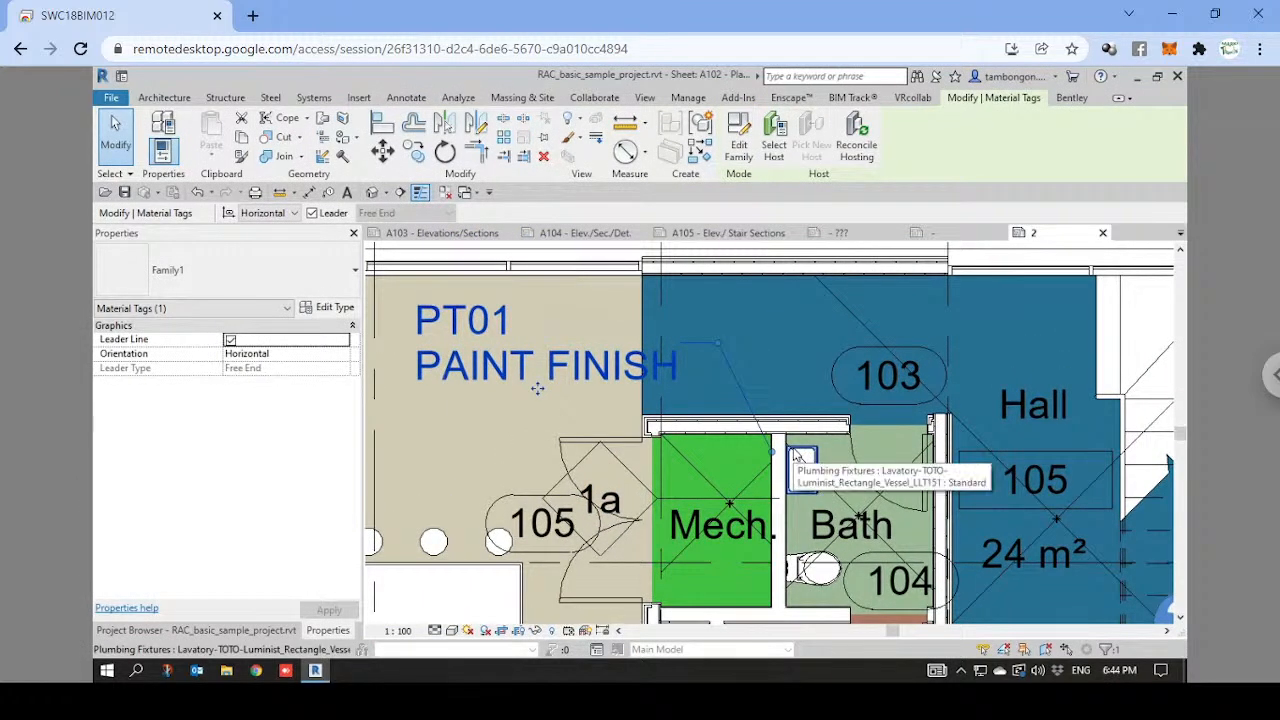
key(Escape)
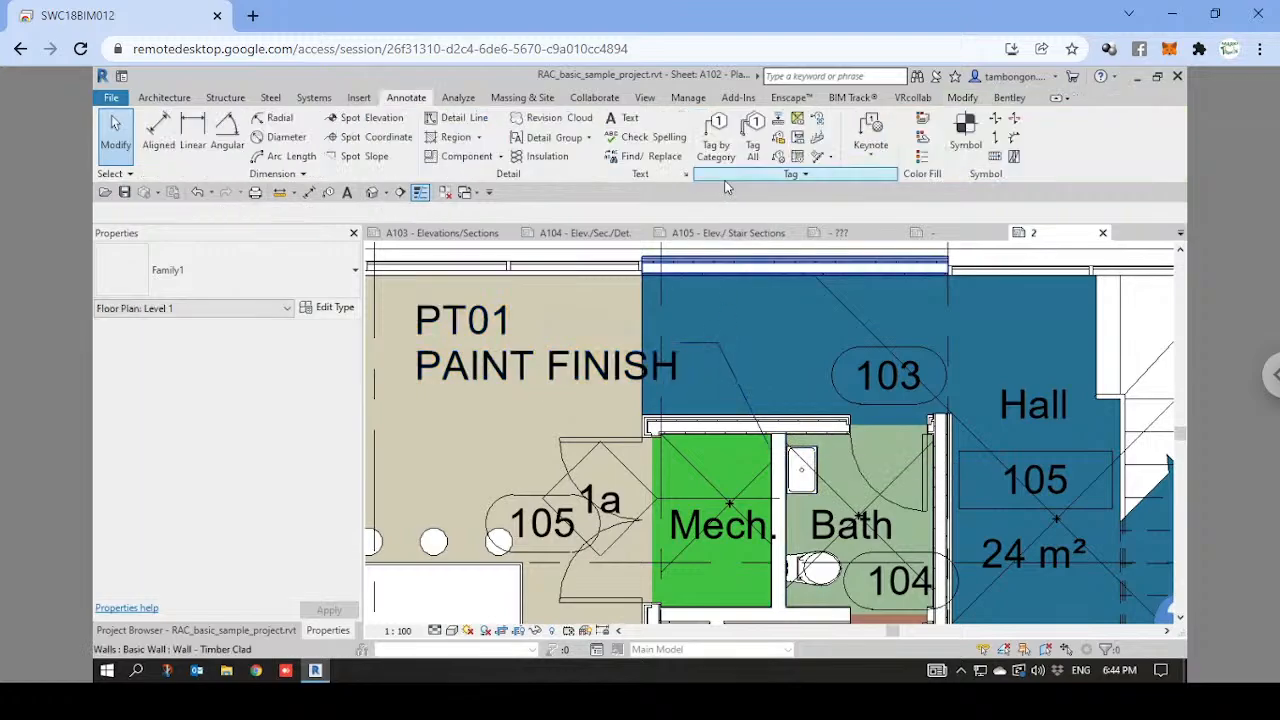
click(620, 382)
key(c)
key(s)
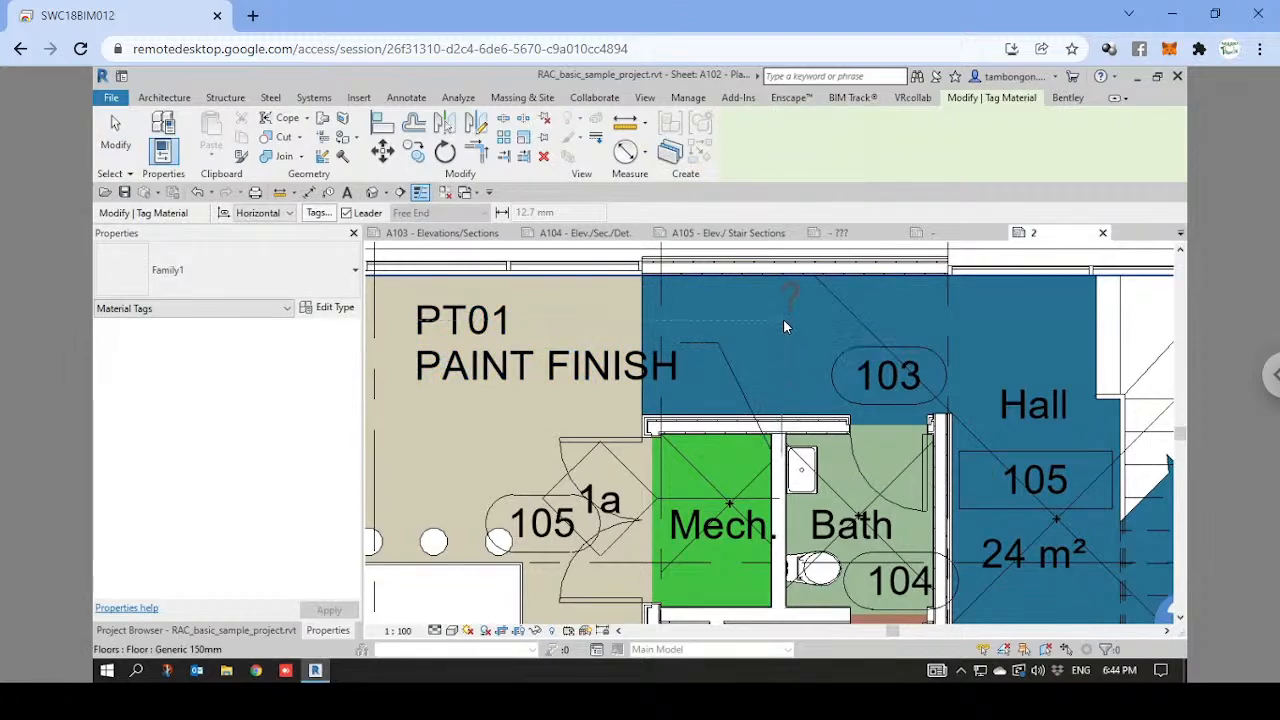
click(852, 313)
key(Escape)
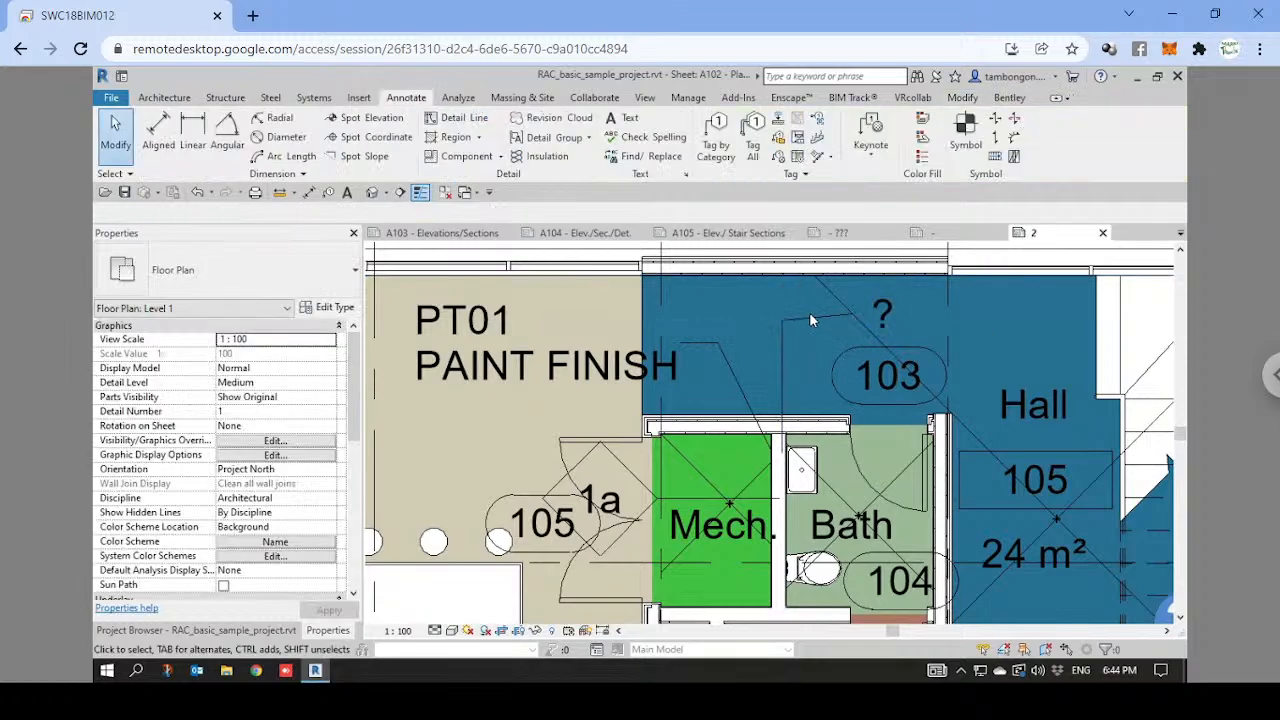
click(806, 320)
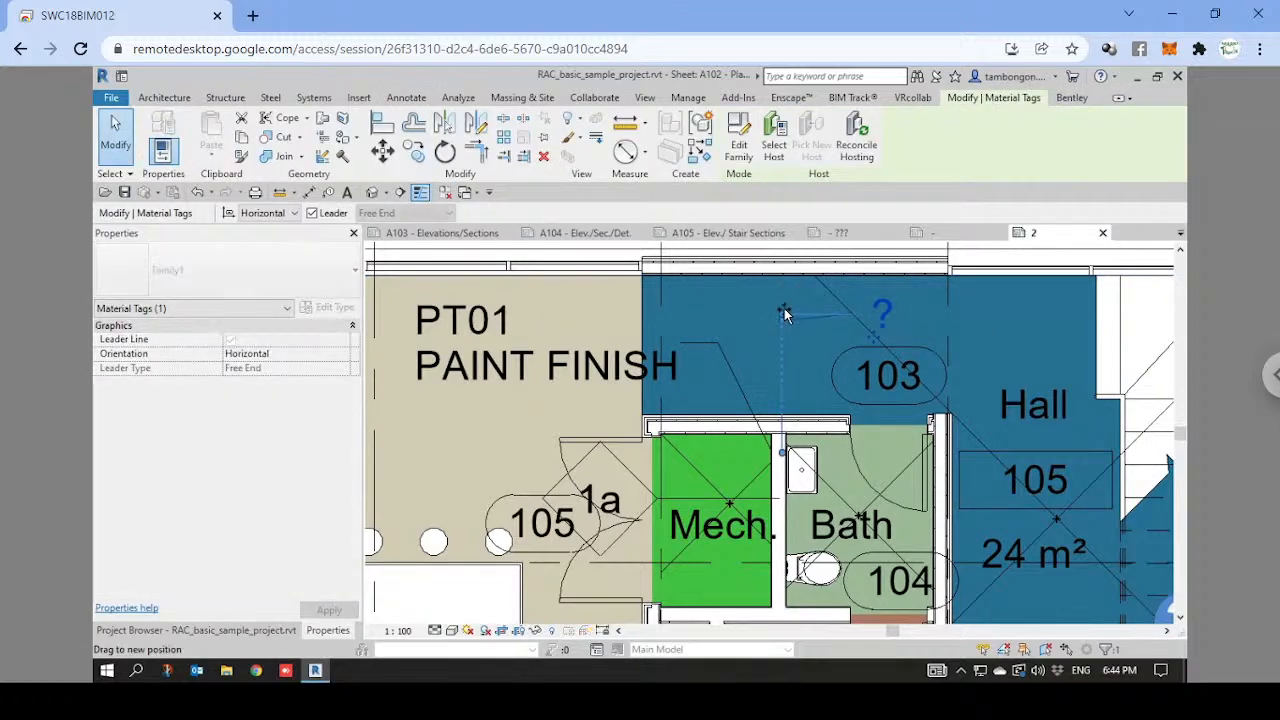
drag(784, 310, 785, 318)
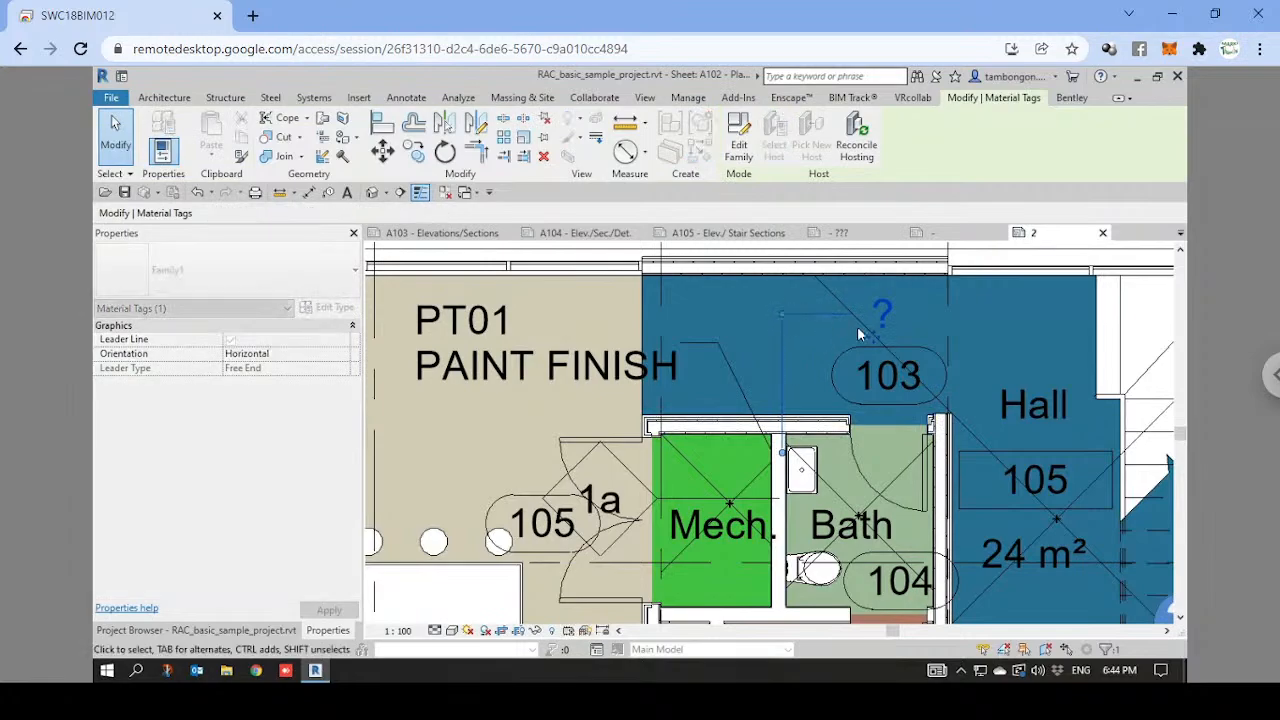
Open the Wood - Stud Layer material from the Structure layer of the wall type between Mech. and Bath, widening the Material column.
click(780, 527)
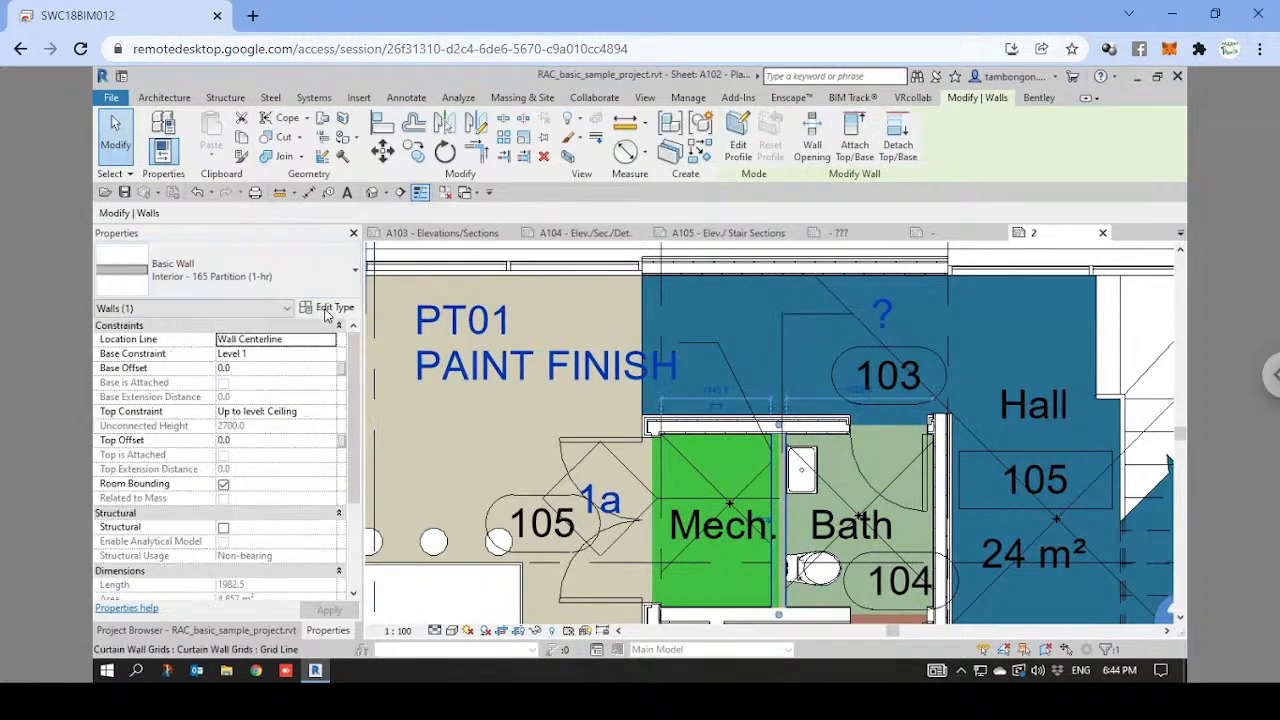
click(334, 307)
click(858, 243)
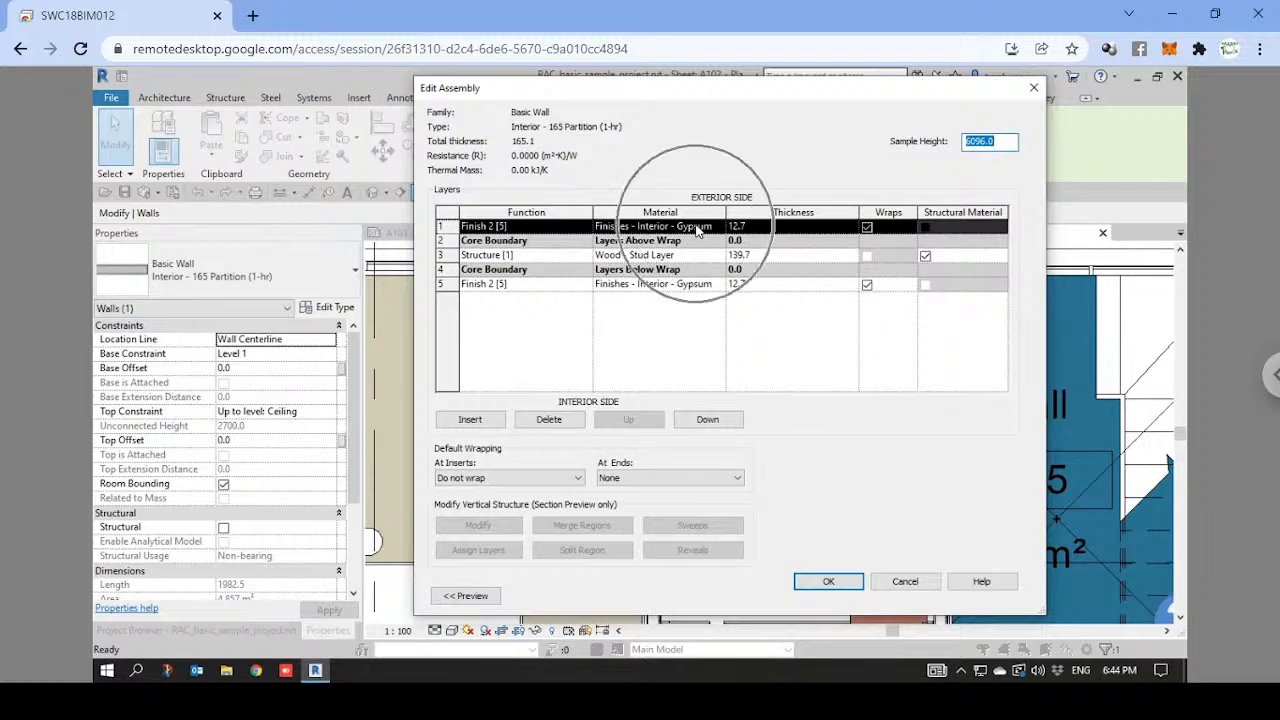
drag(726, 212, 778, 212)
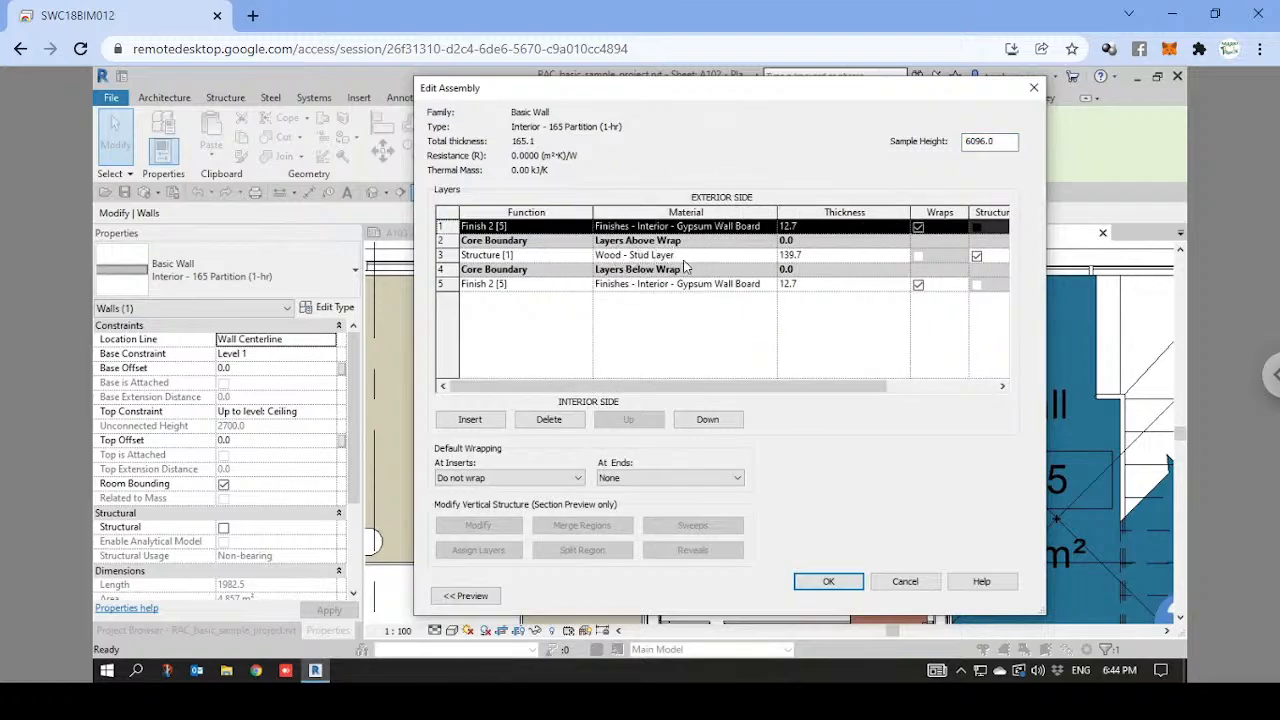
click(722, 256)
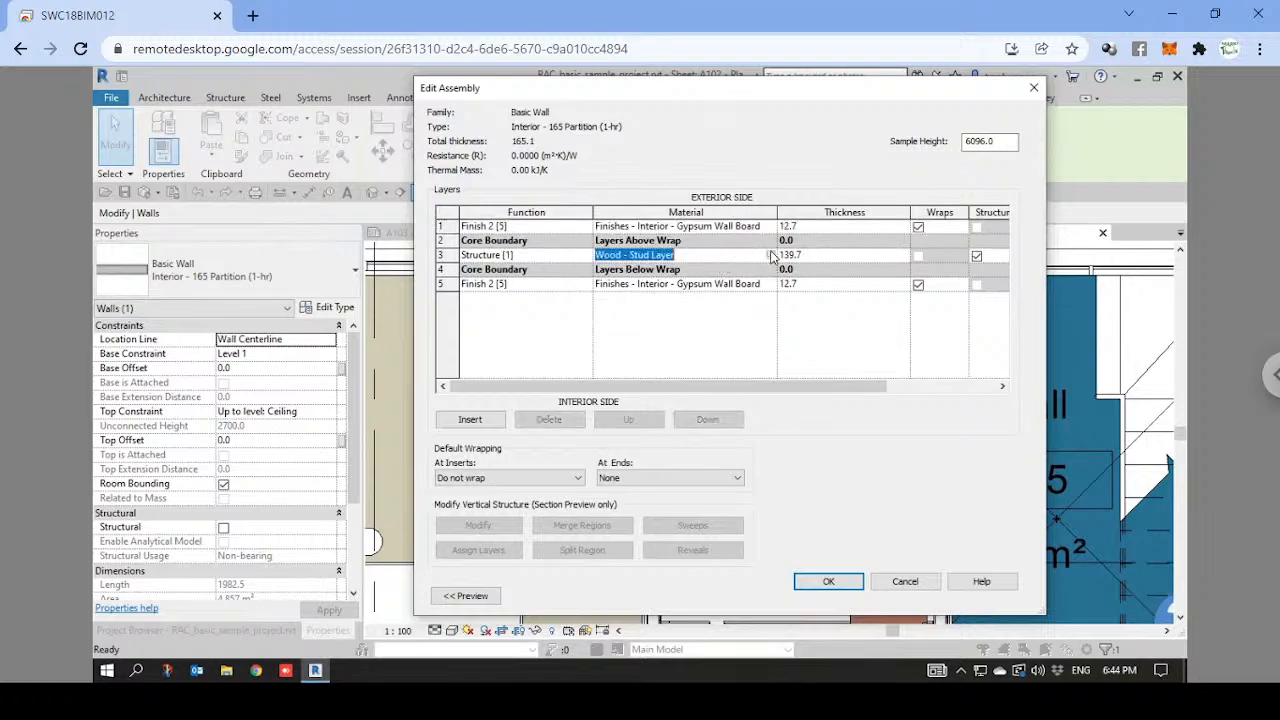
click(771, 256)
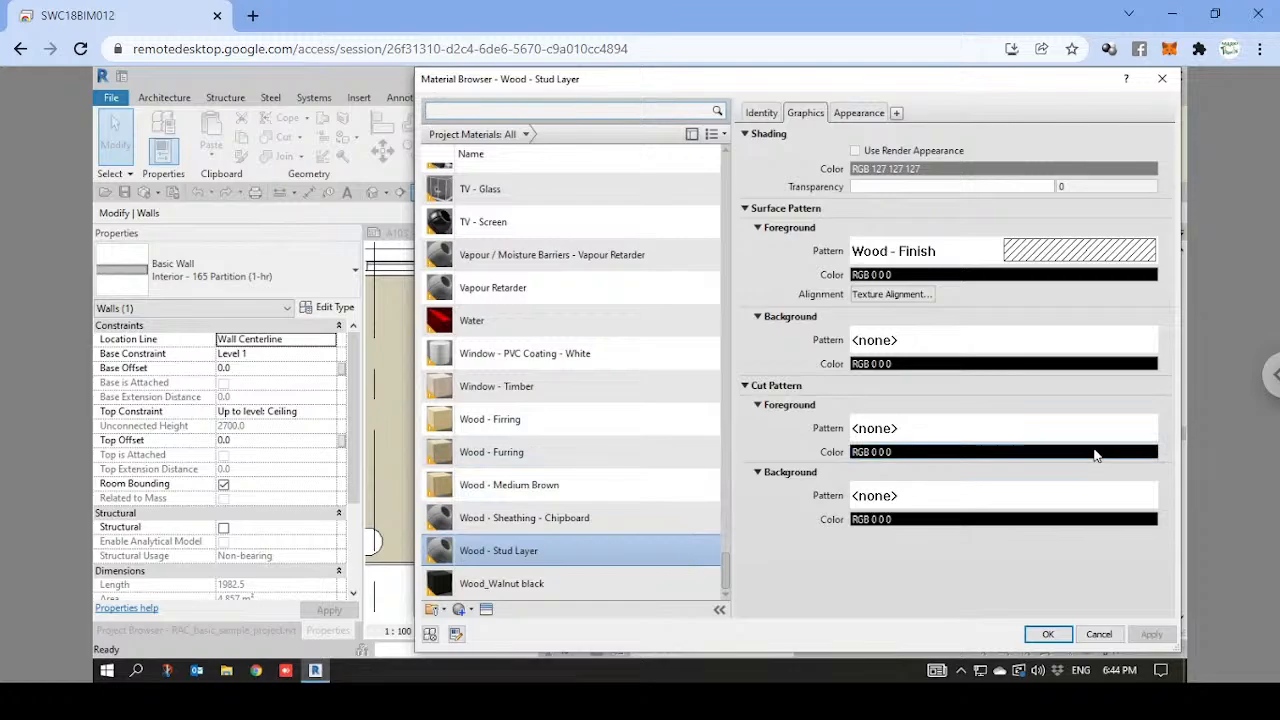
Set the Wood - Stud Layer material's Mark to WD01 and Description to WOOD STUD LAYER, and accept the wall type changes.
click(759, 113)
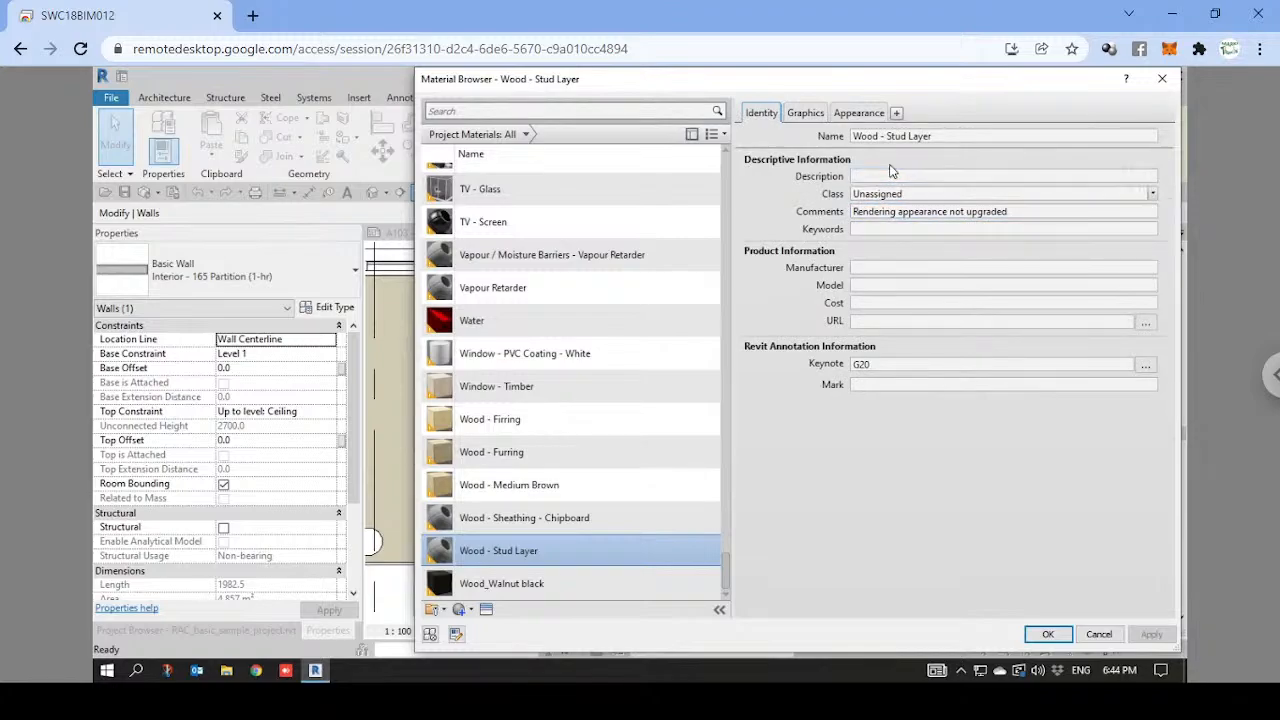
click(892, 389)
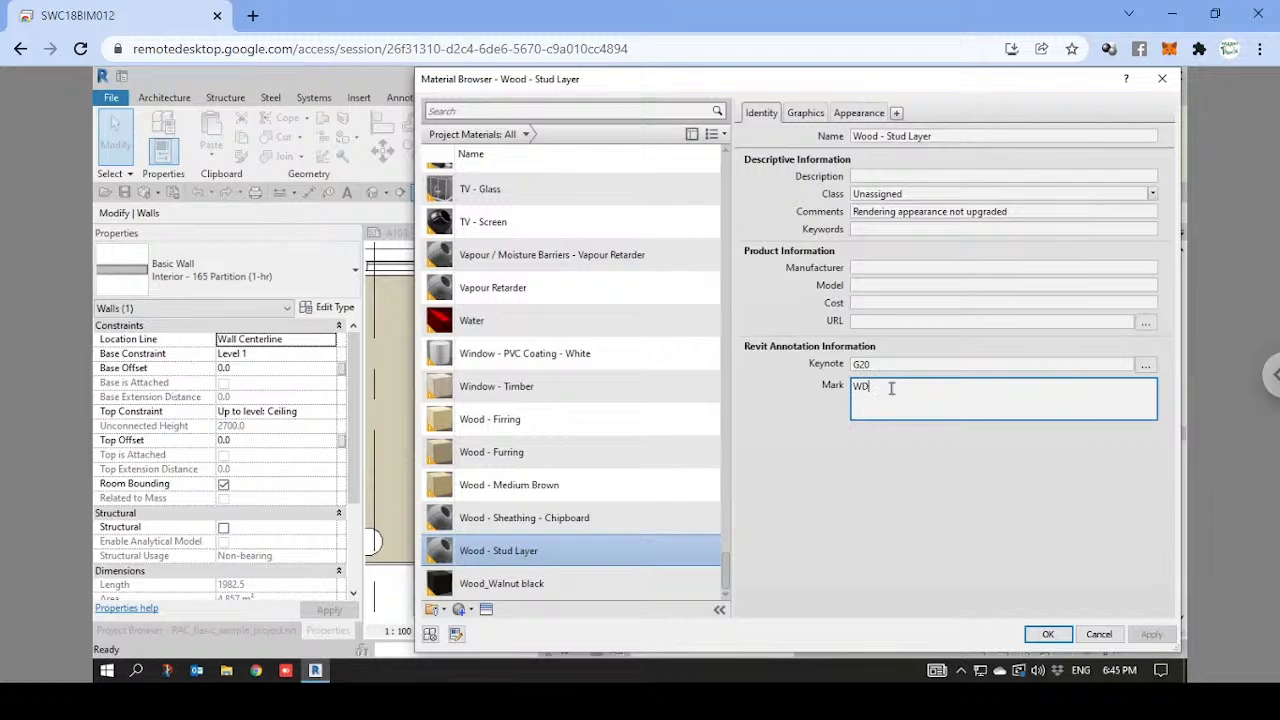
click(876, 177)
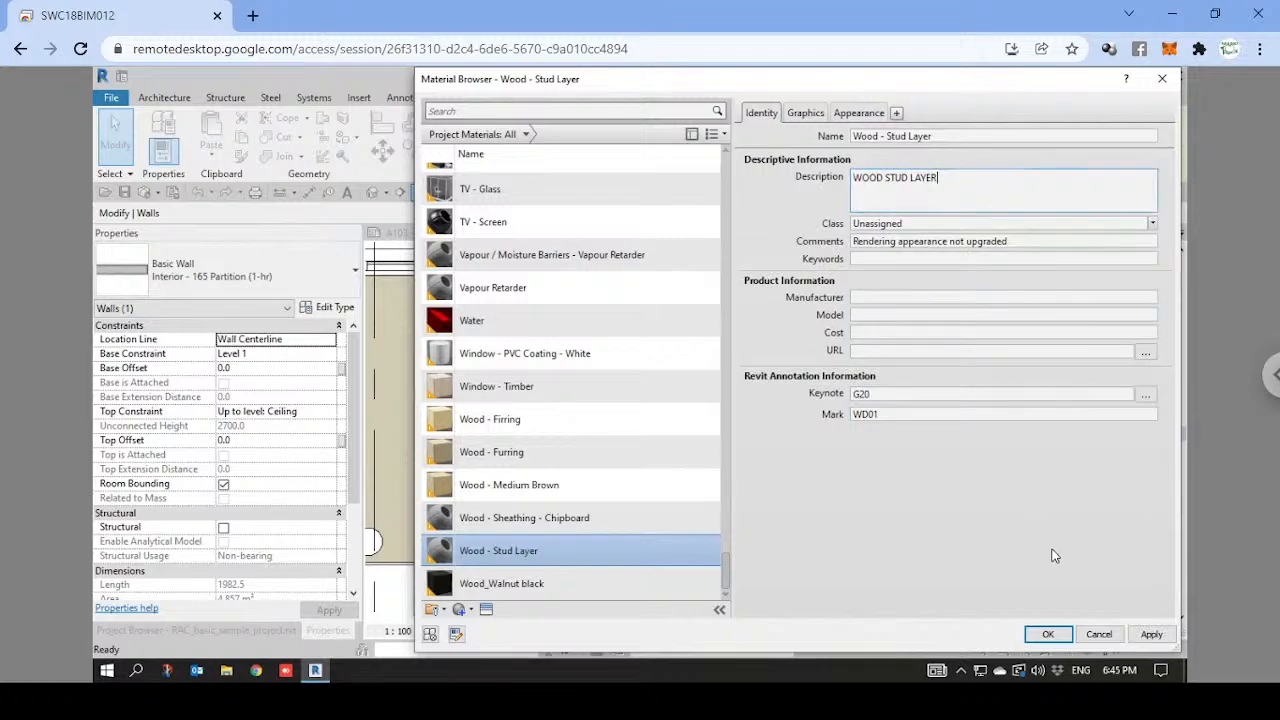
click(1151, 634)
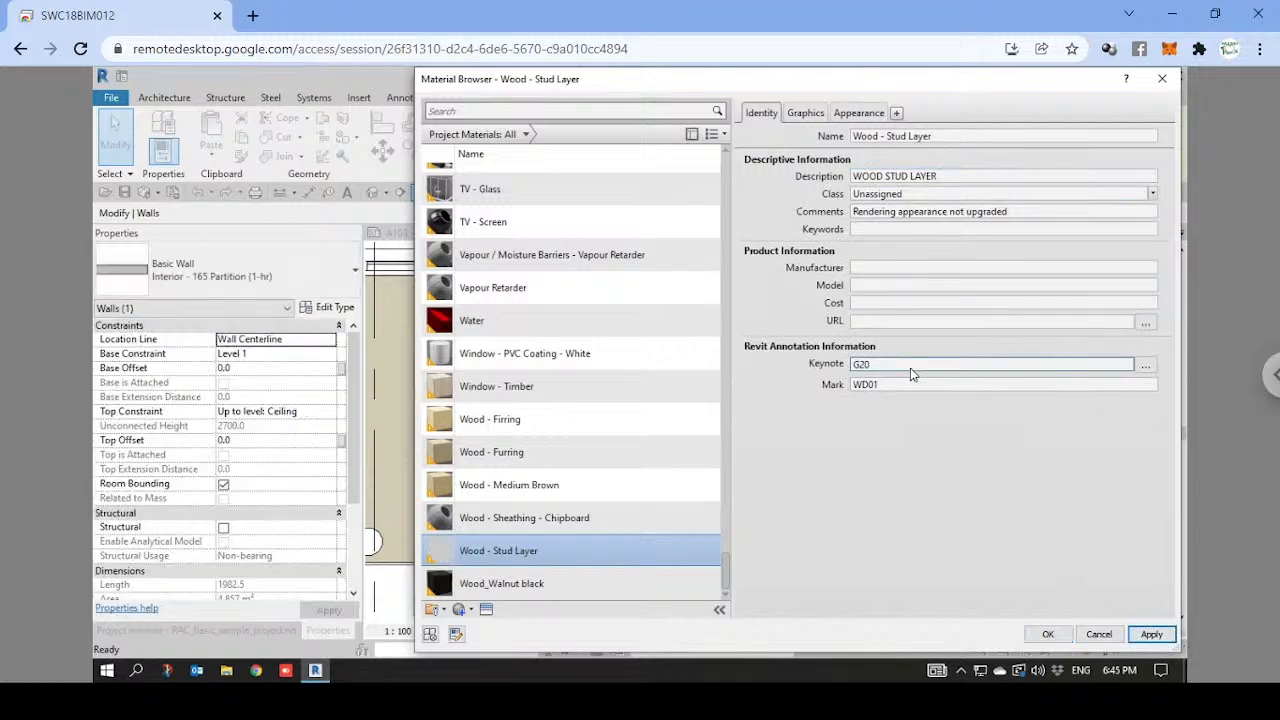
click(1048, 634)
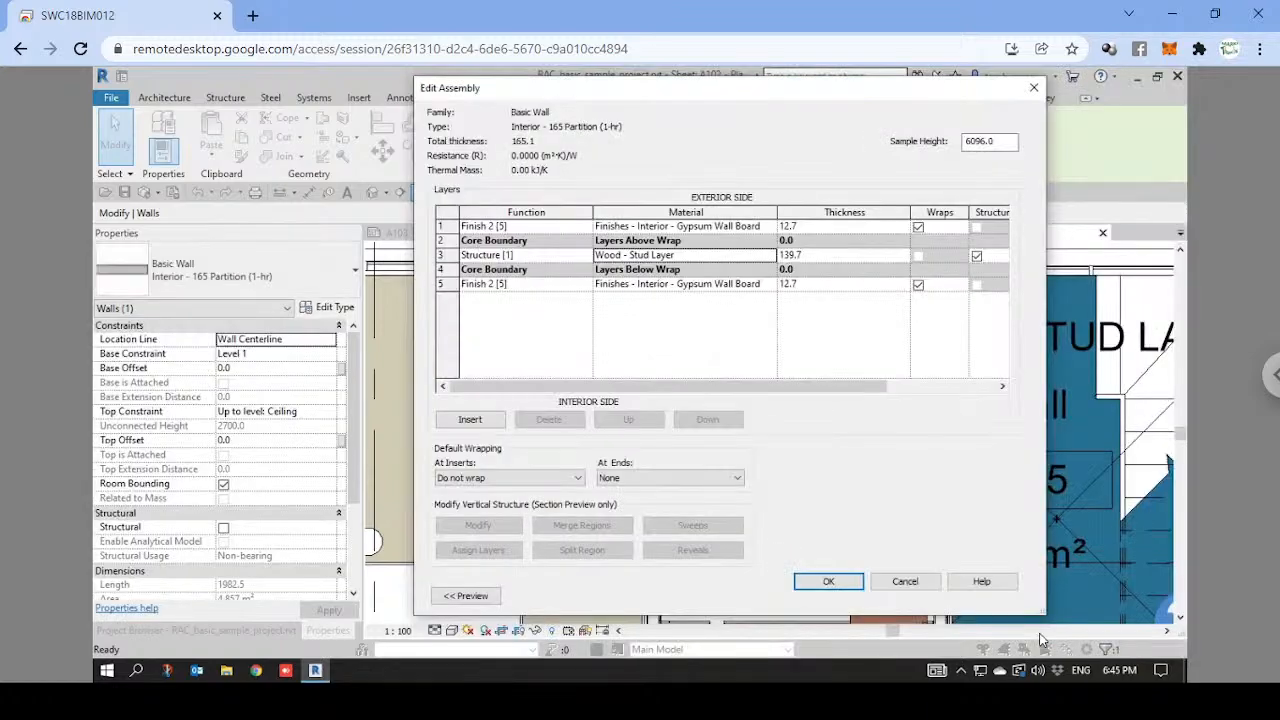
click(826, 578)
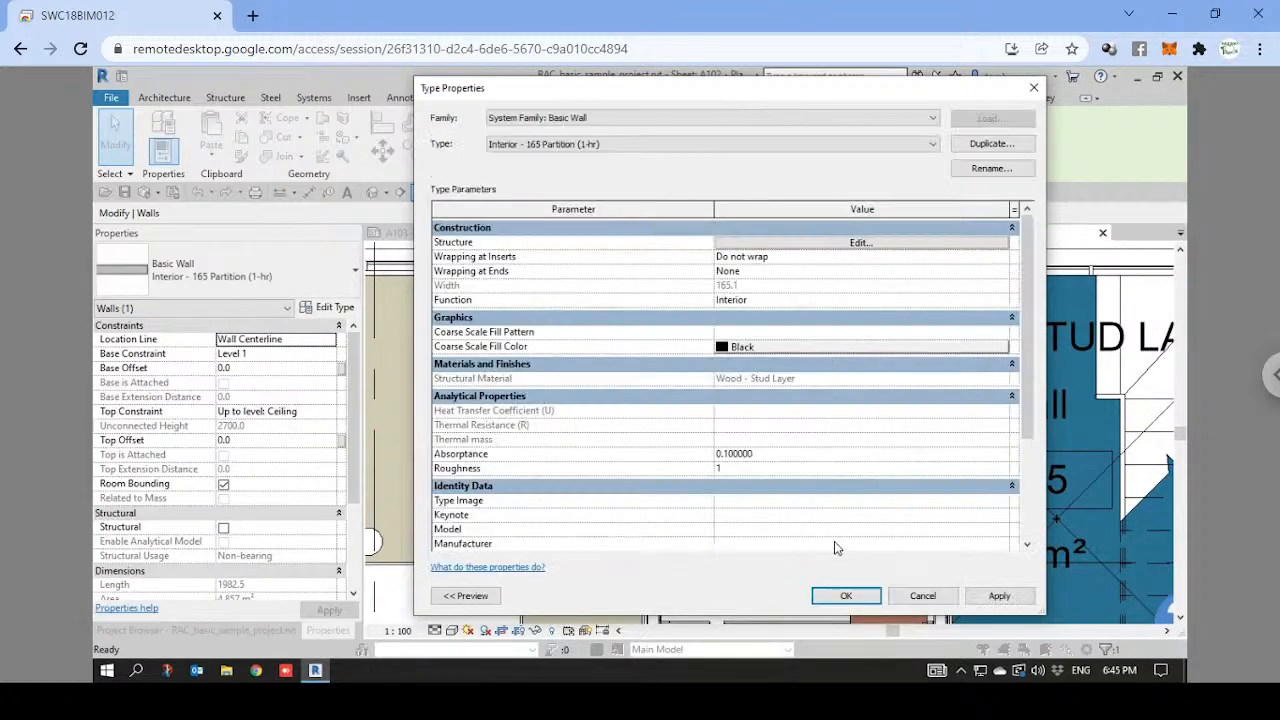
click(843, 598)
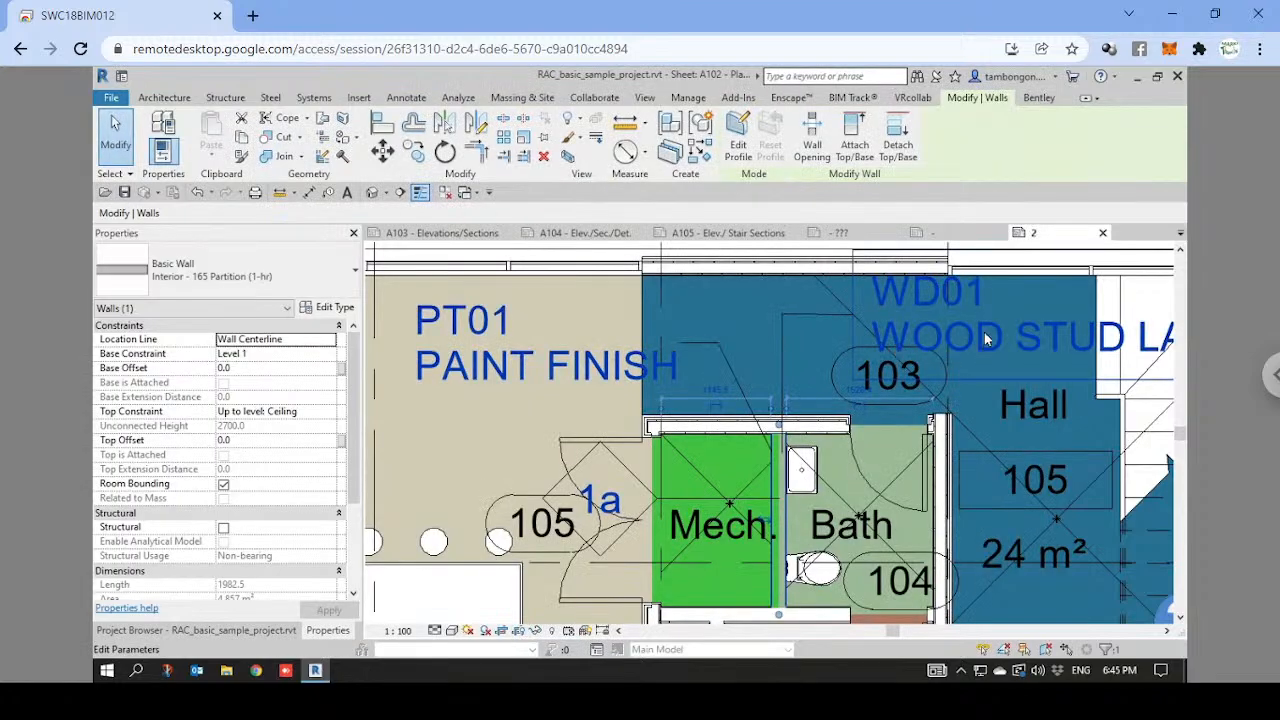
Open the parameter values of the wood stud layer tag for review.
scroll(987, 339, down, 2)
middle_drag(987, 339, 828, 357)
click(828, 358)
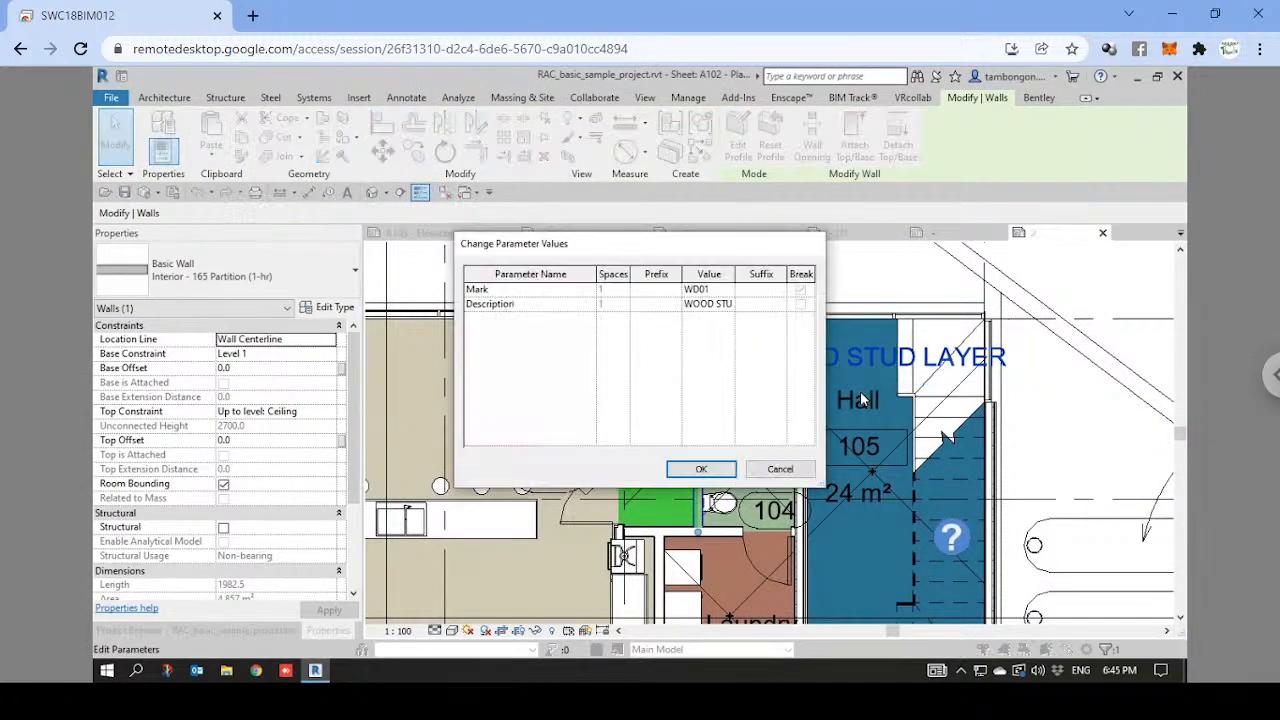
Accept the material tag's values with mark WD01 and description WOOD STUD LAYER, and leave the tag deselected.
click(701, 469)
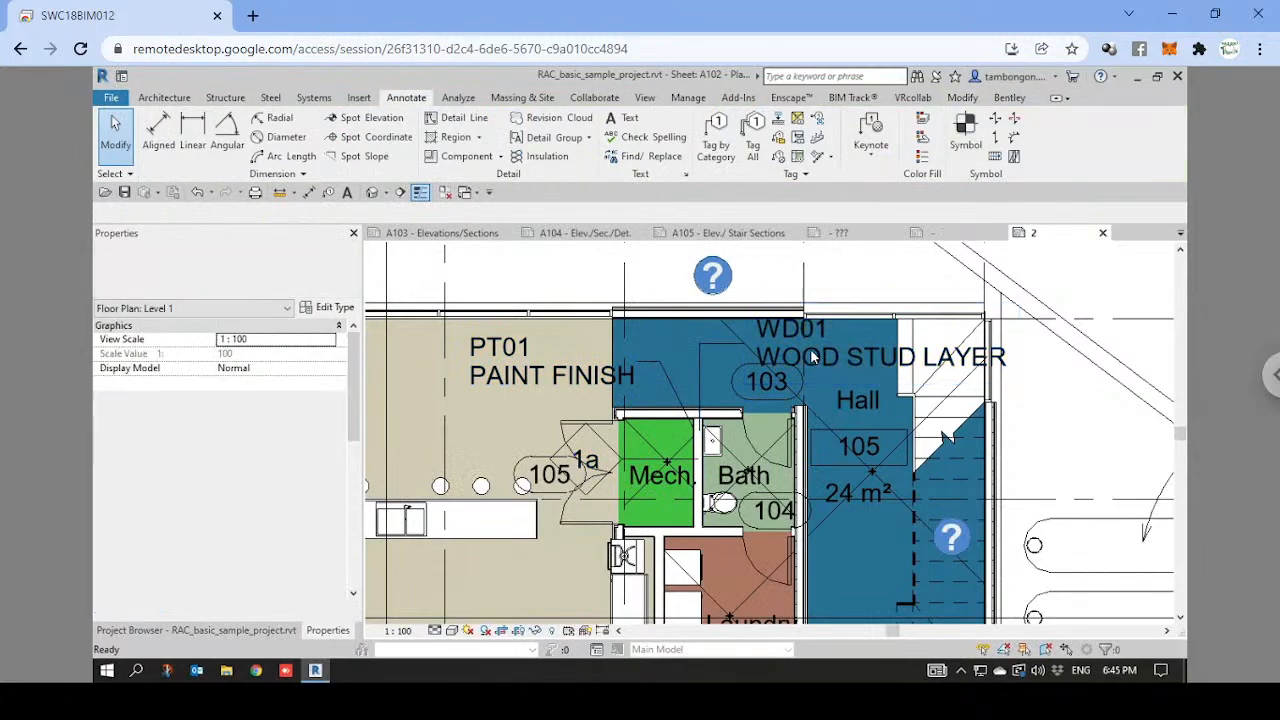
click(833, 376)
key(Escape)
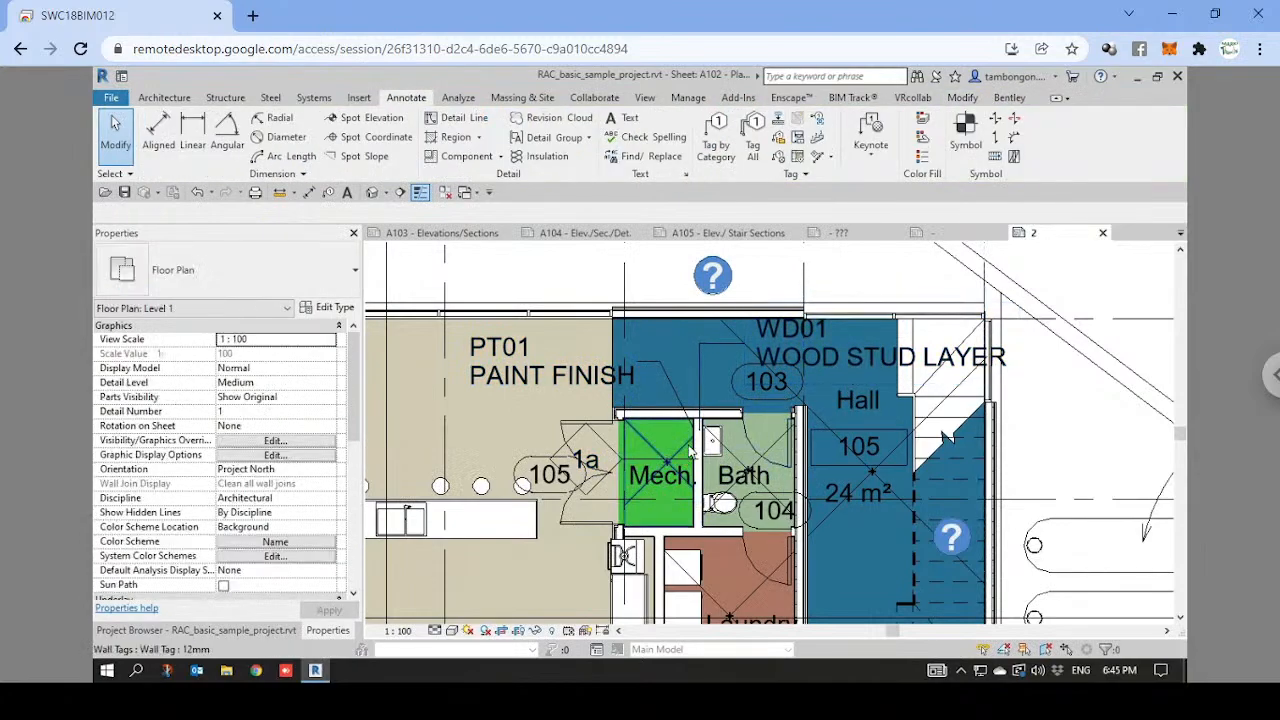
Examine the partition wall between Mech. and Bath, its 1a wall tag, and the PT01 PAINT FINISH material tag.
scroll(704, 445, up, 2)
mouse_move(703, 445)
middle_down()
mouse_move(785, 447)
mouse_move(838, 423)
middle_up()
click(785, 445)
scroll(790, 440, down, 1)
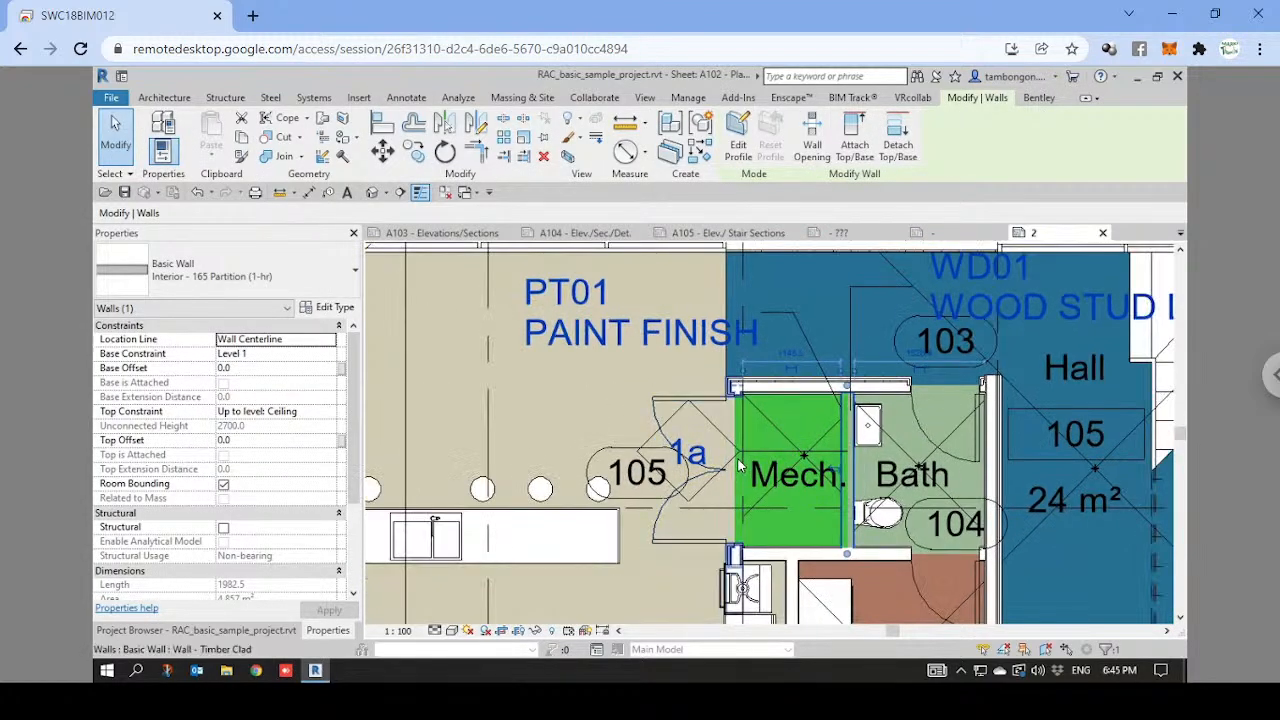
click(700, 420)
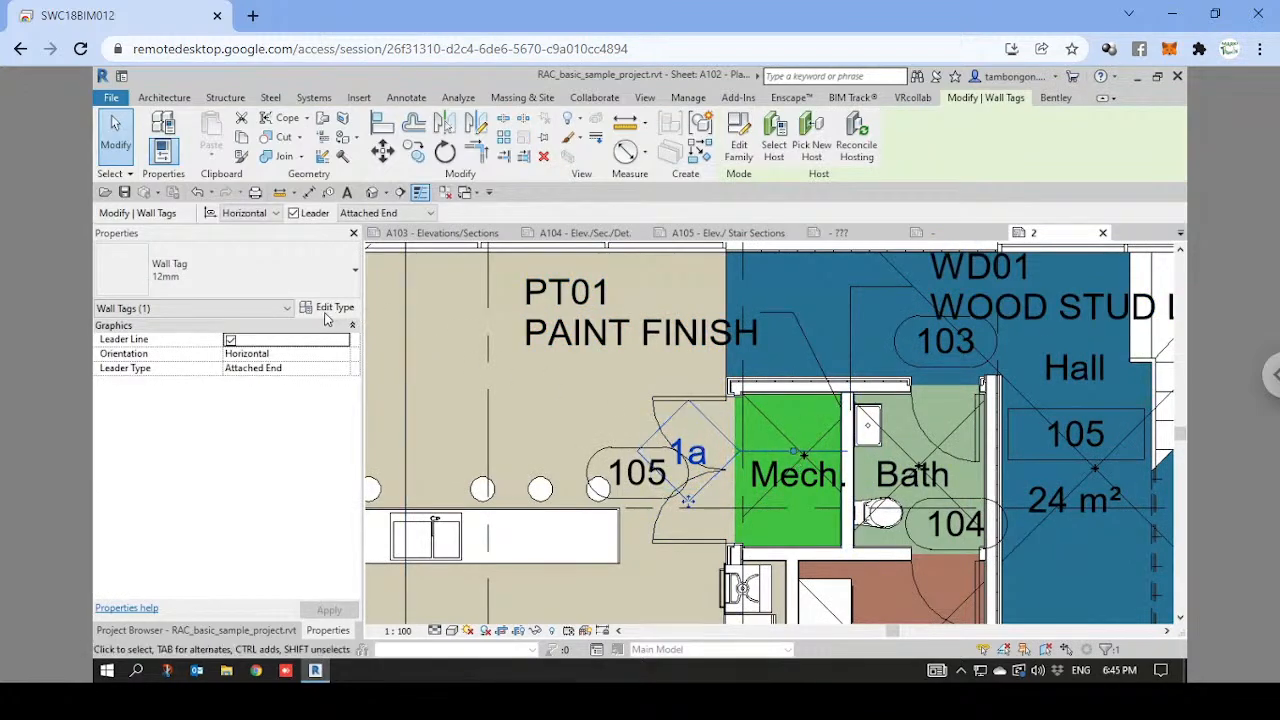
scroll(925, 383, down, 1)
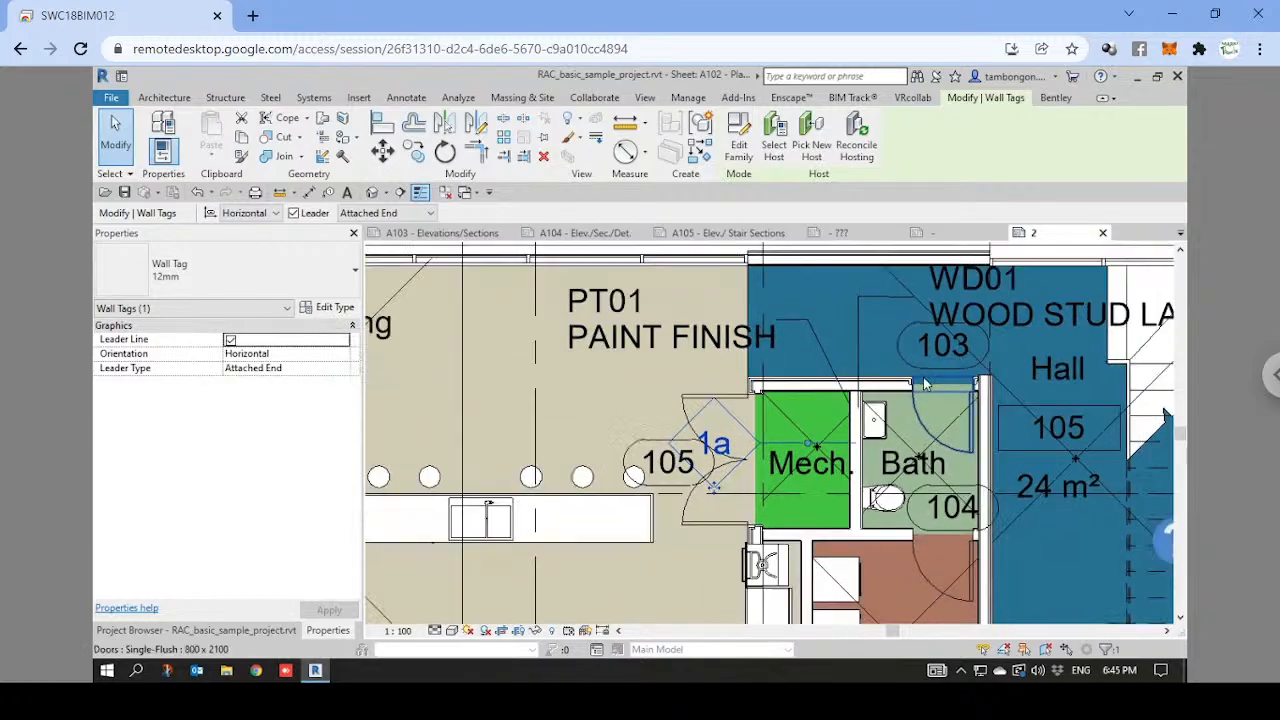
scroll(925, 383, down, 1)
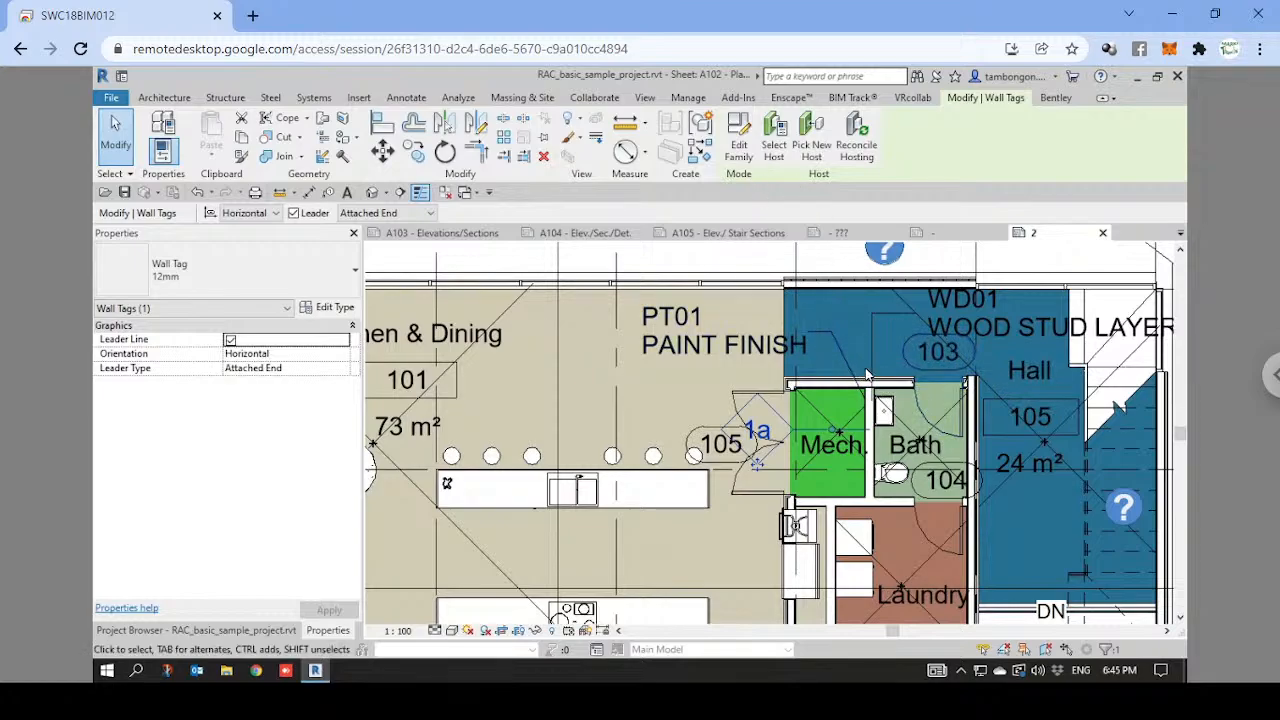
key(Escape)
click(728, 345)
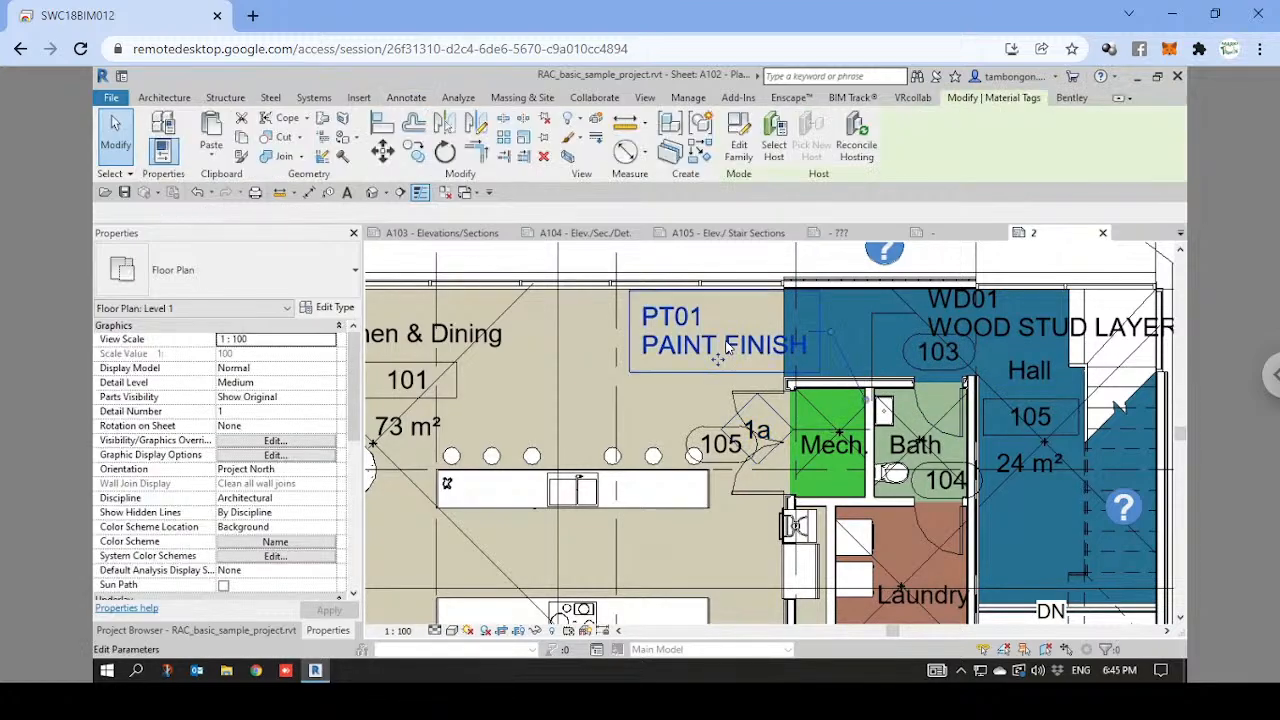
key(Escape)
middle_drag(816, 507, 614, 442)
scroll(828, 376, down, 1)
middle_drag(716, 432, 713, 379)
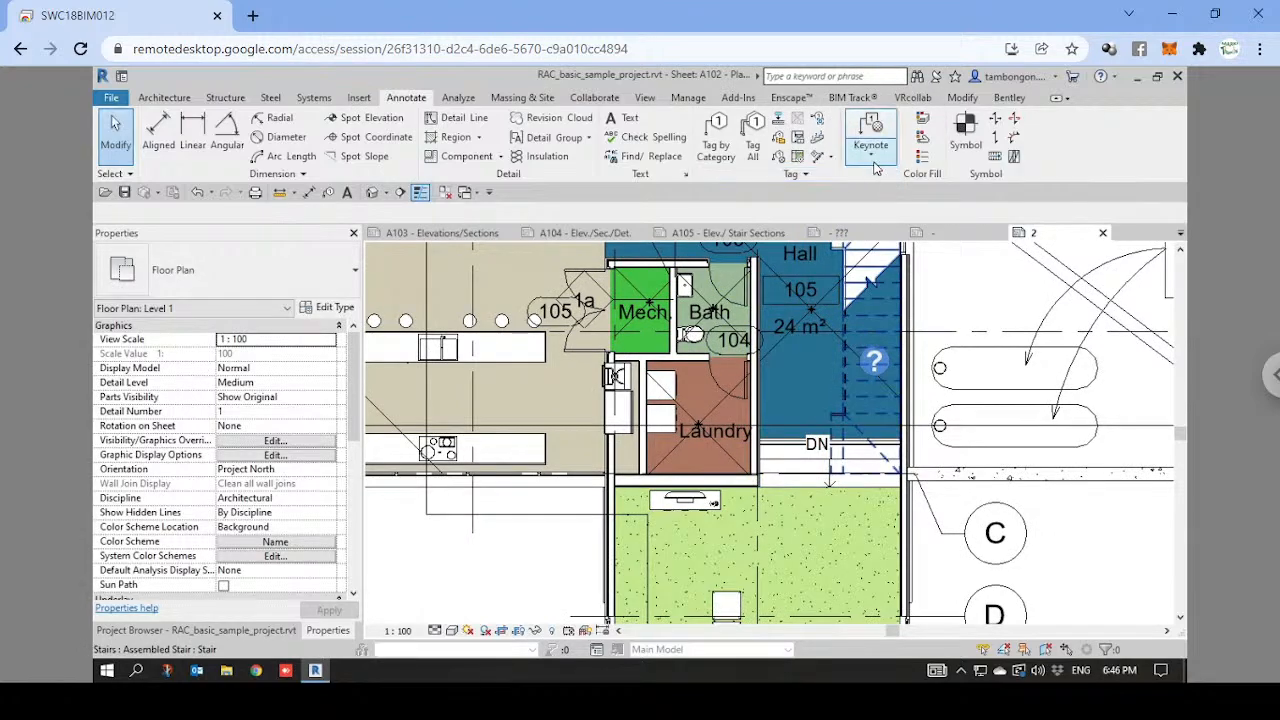
click(874, 164)
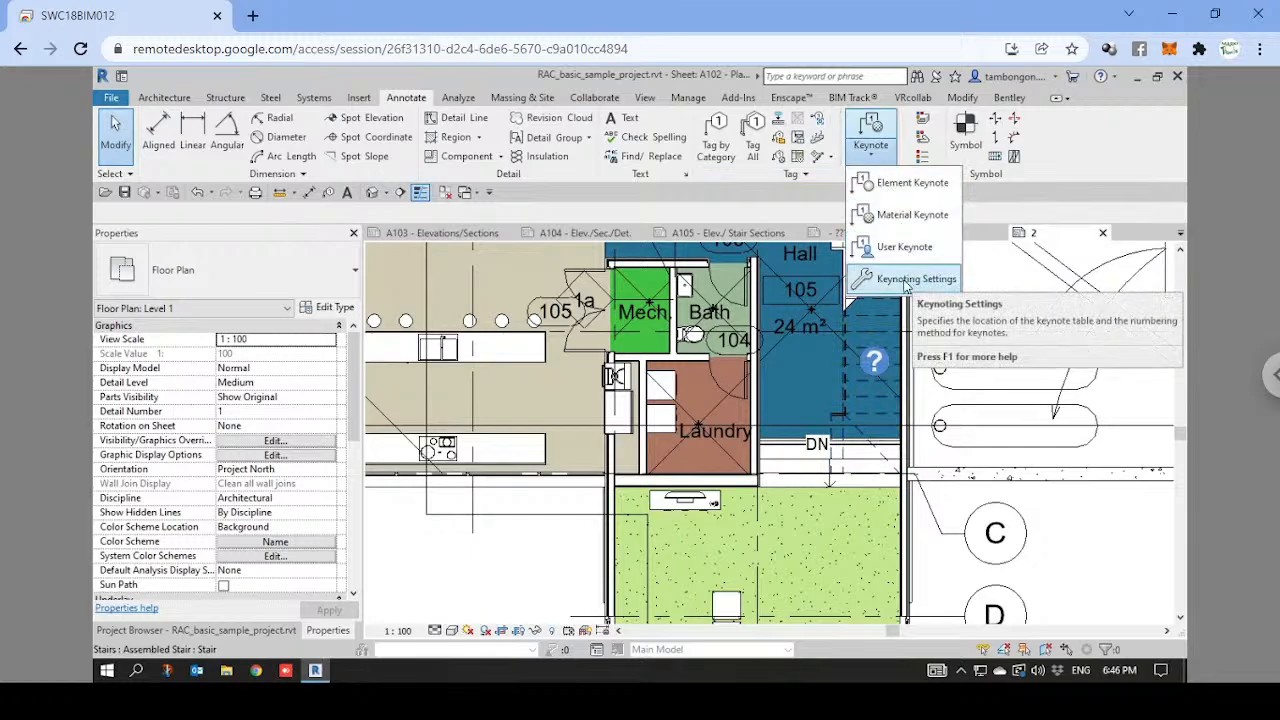
click(1081, 200)
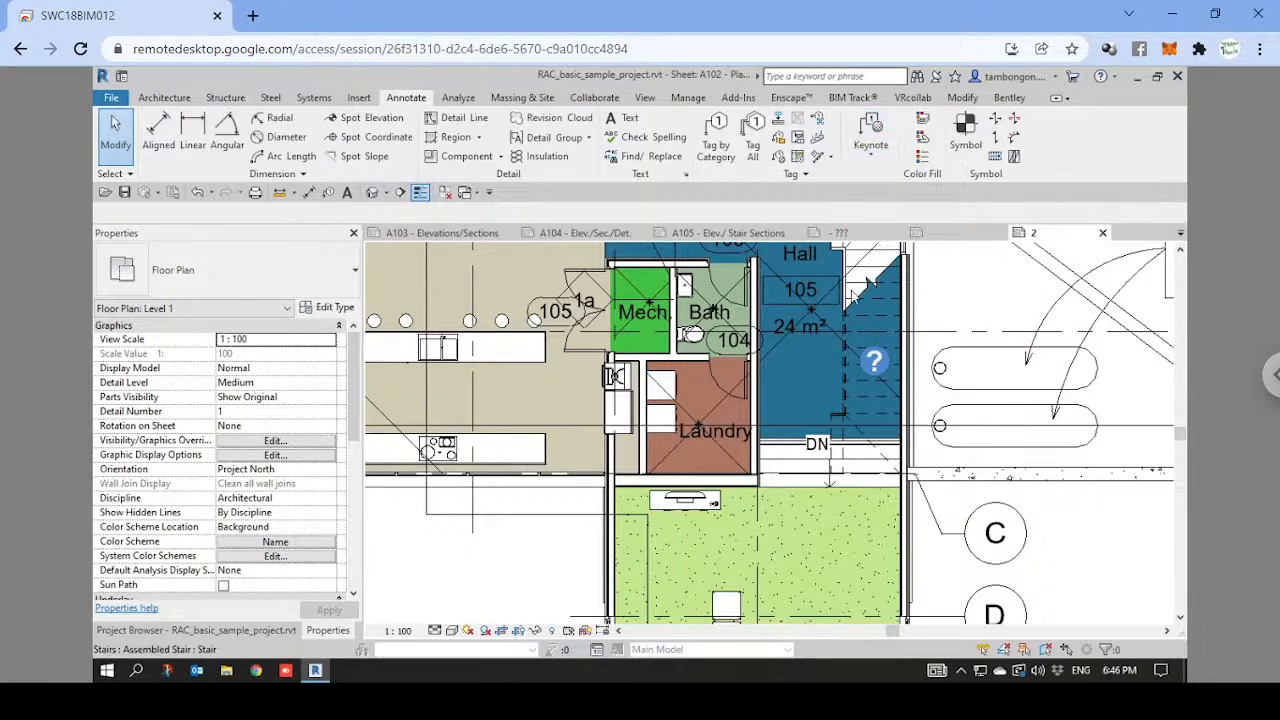
middle_drag(798, 398, 809, 435)
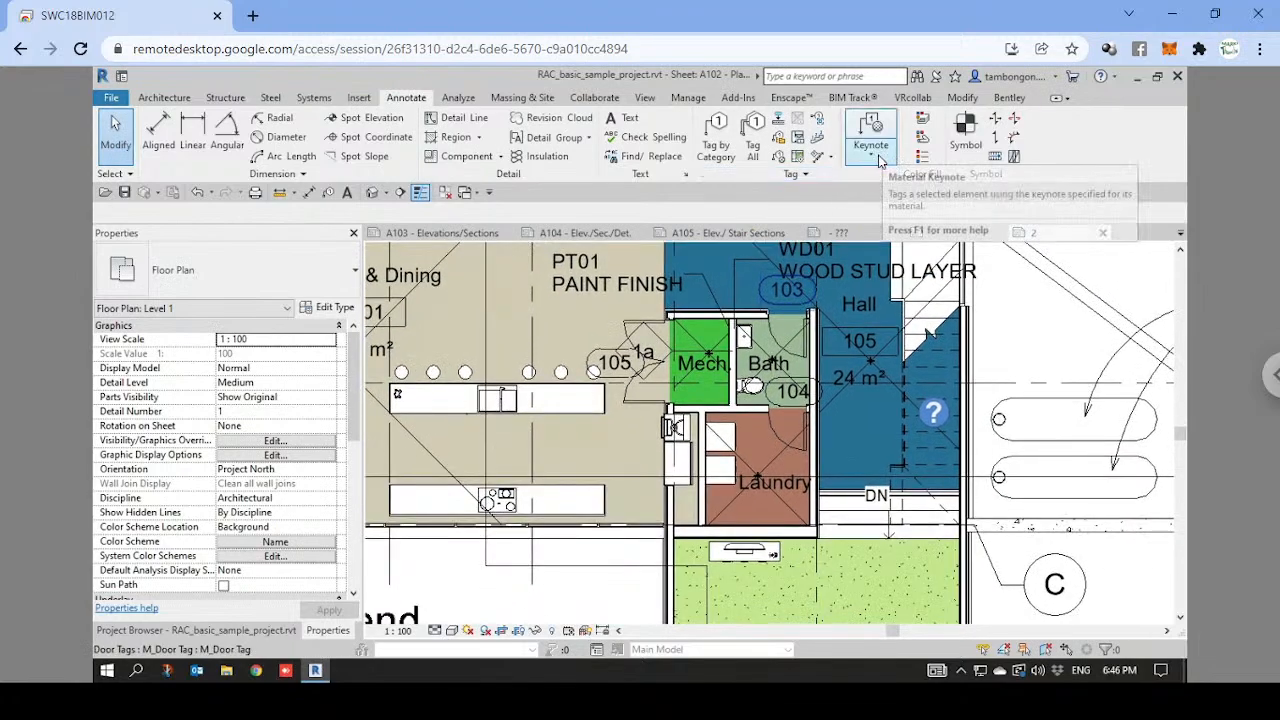
click(871, 158)
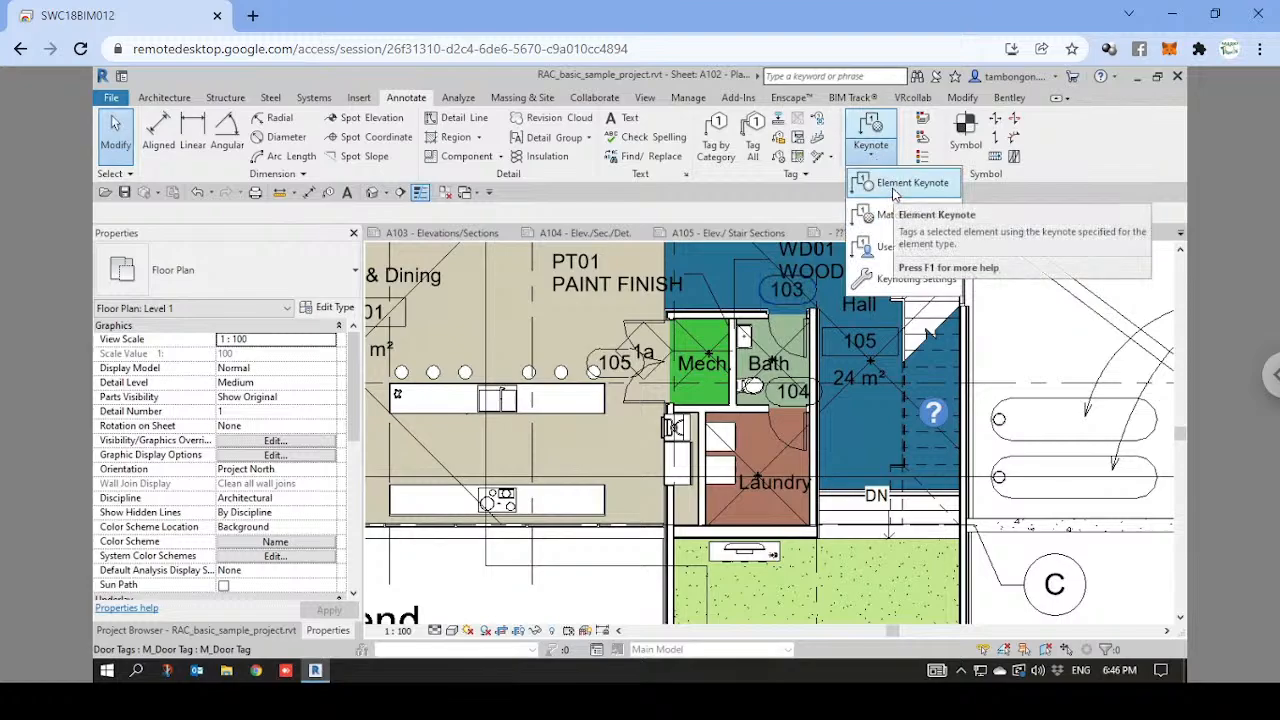
click(893, 189)
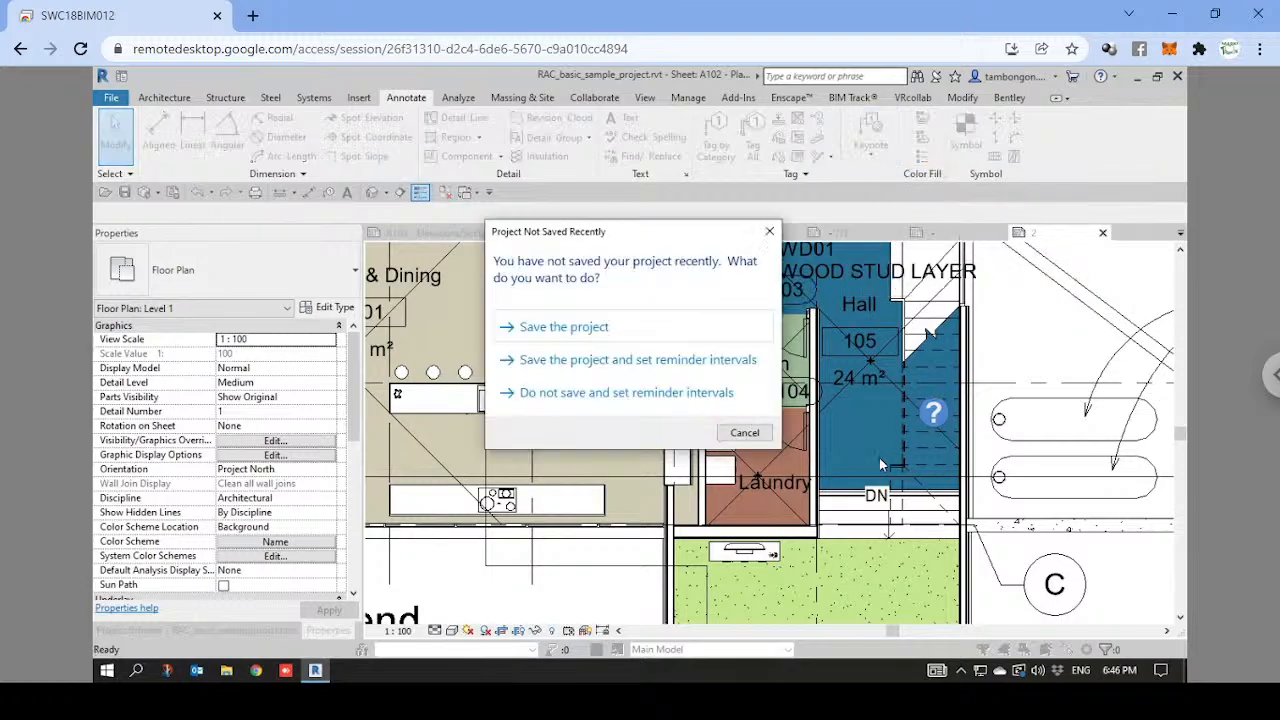
click(755, 438)
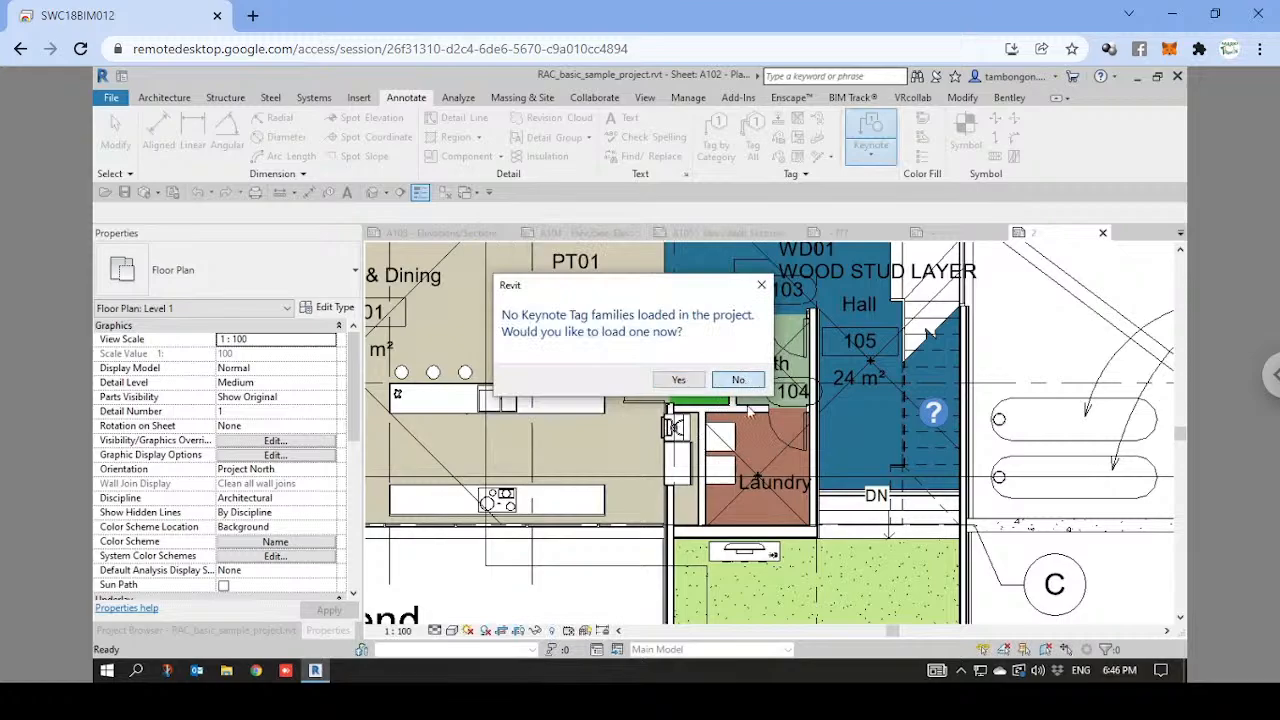
click(738, 379)
middle_drag(776, 540, 670, 468)
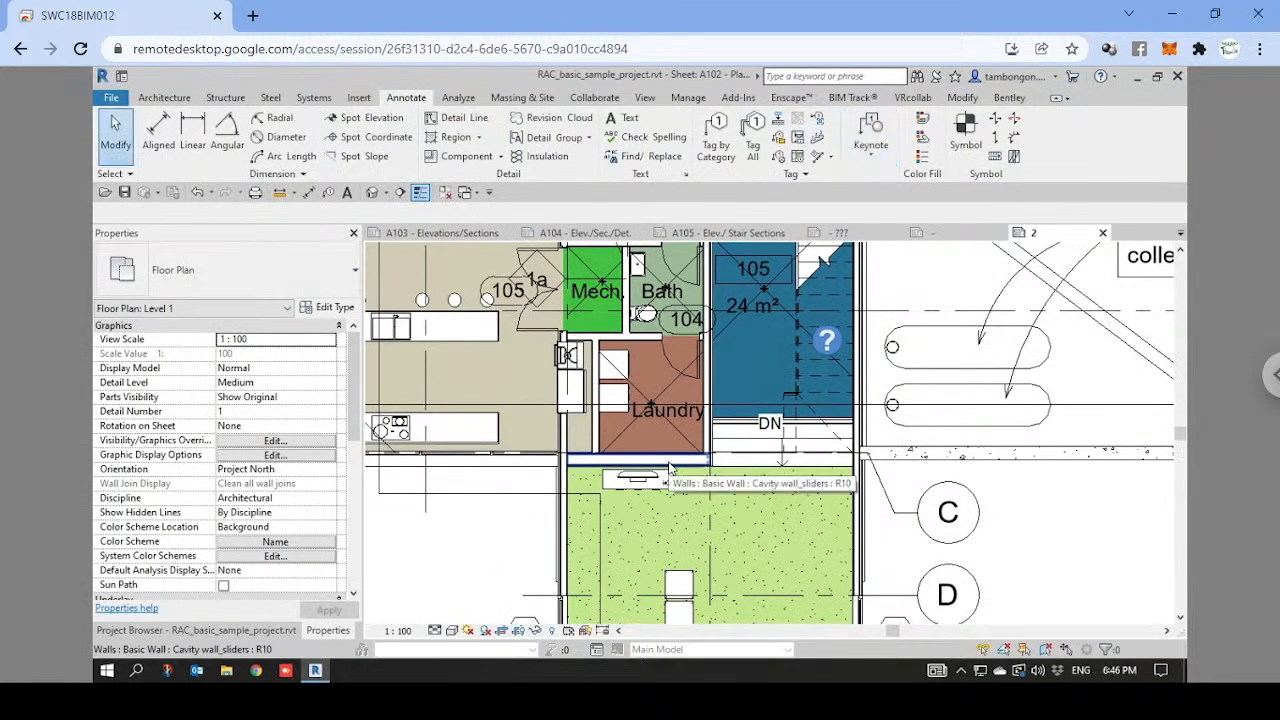
click(669, 467)
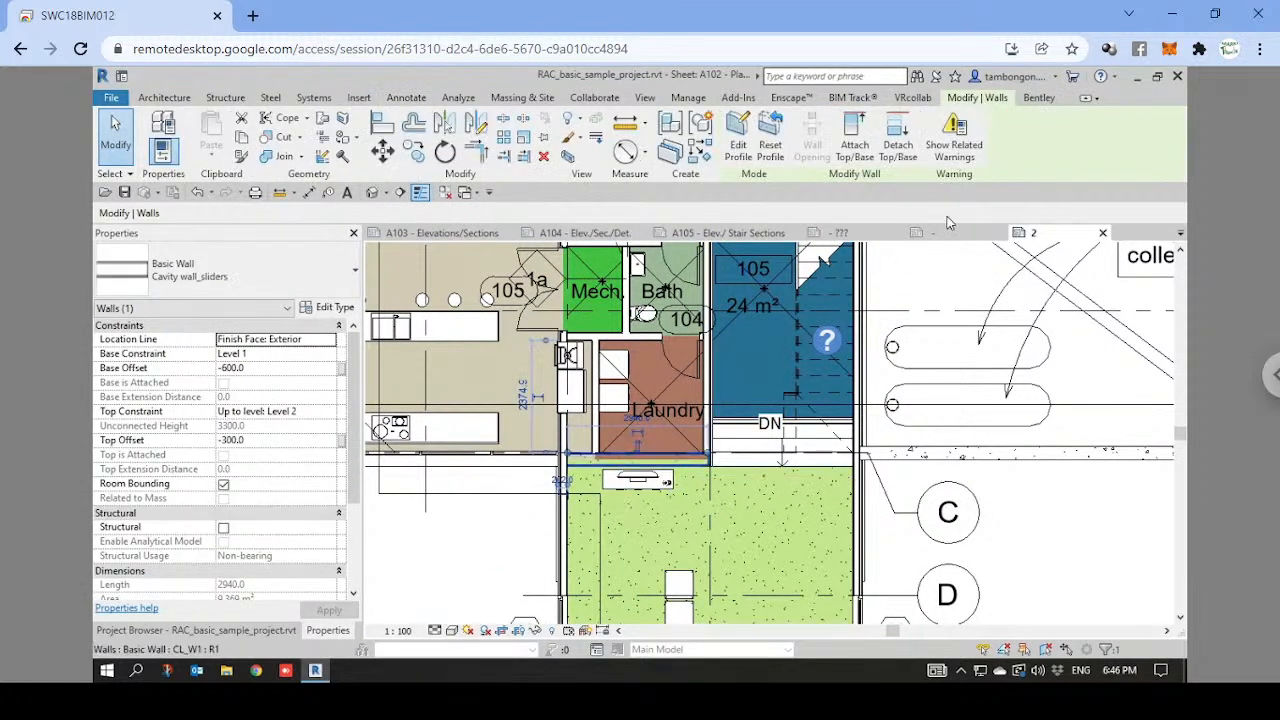
key(Escape)
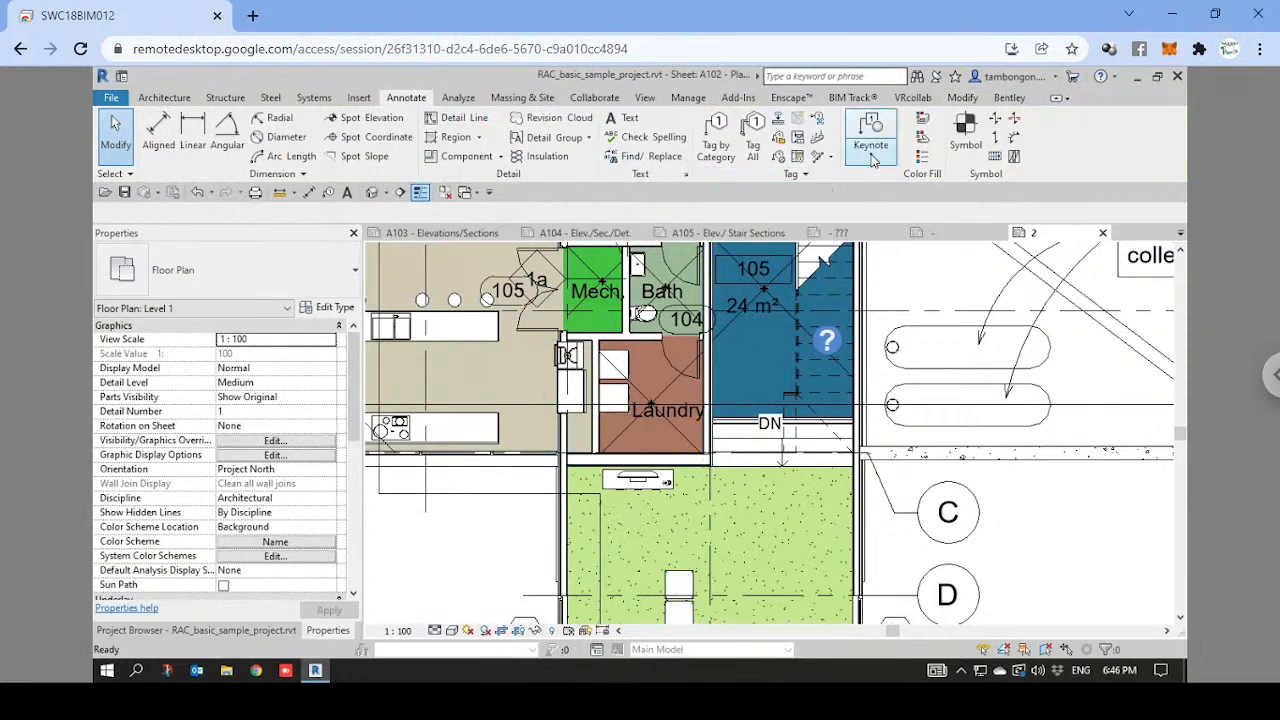
Start an Element Keynote and load the Keynote Tag.rfa family from the Annotations folder.
click(870, 145)
click(900, 184)
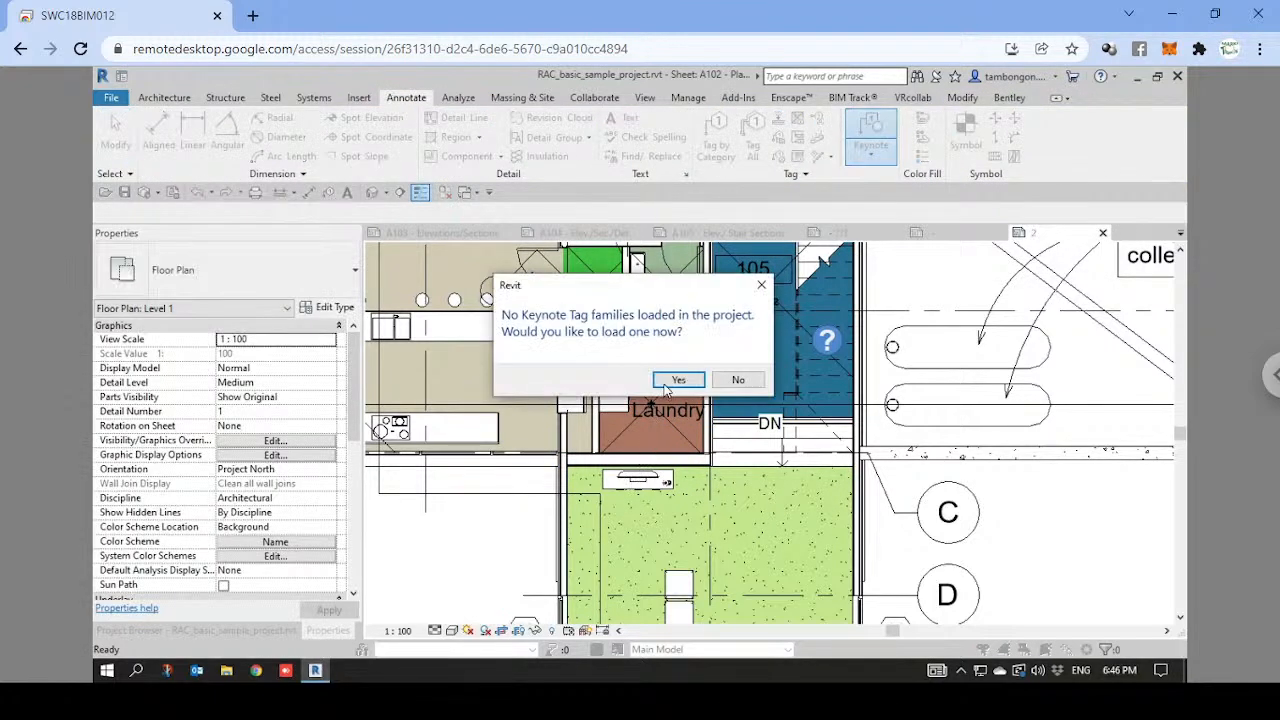
click(678, 381)
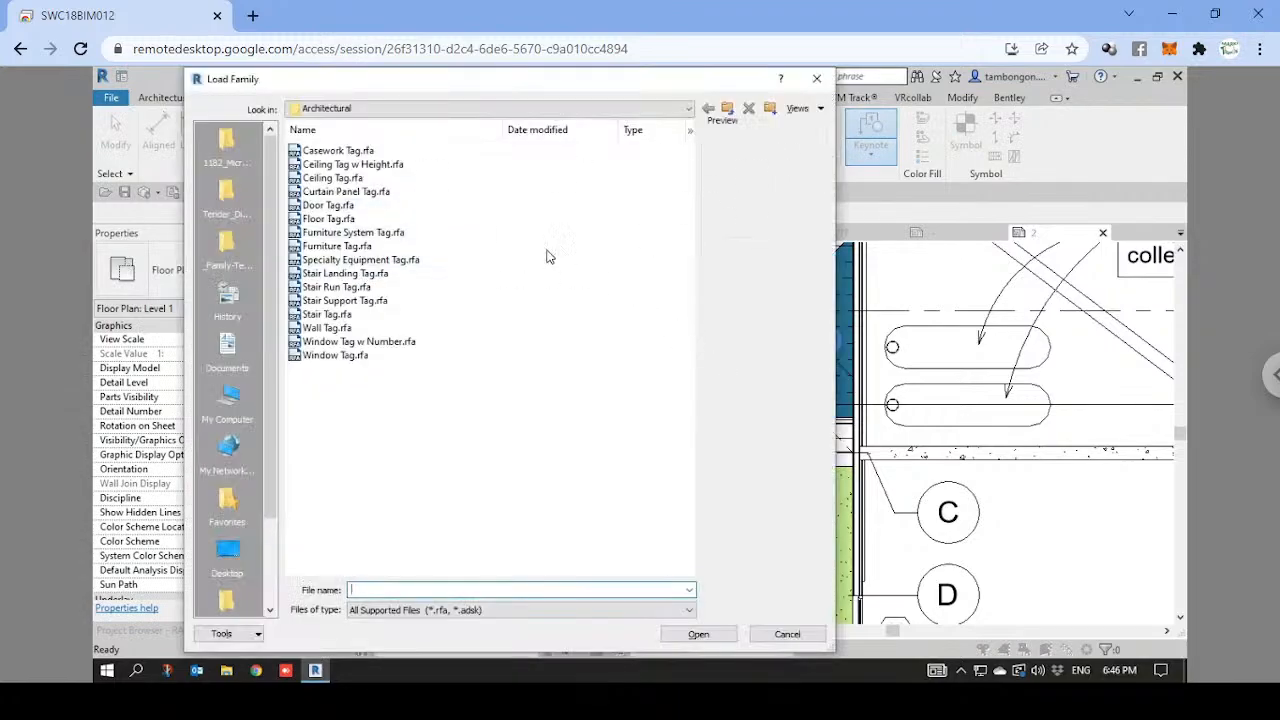
click(728, 109)
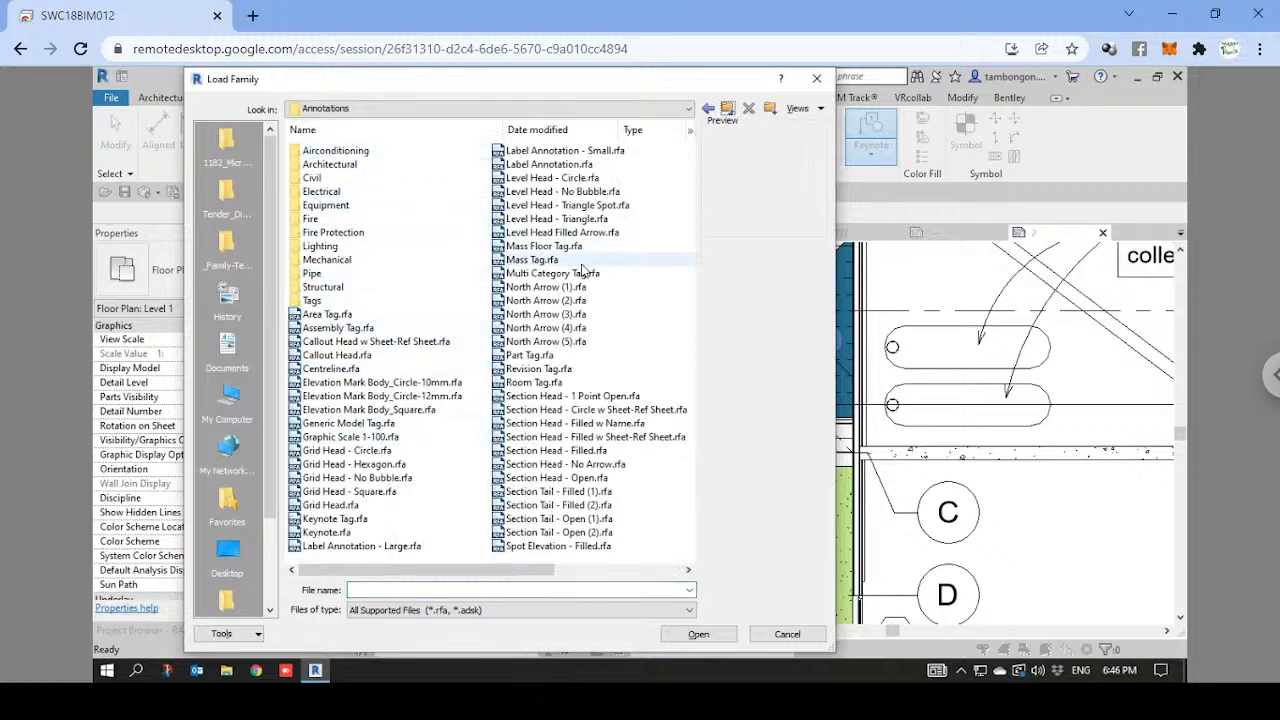
click(336, 519)
click(697, 634)
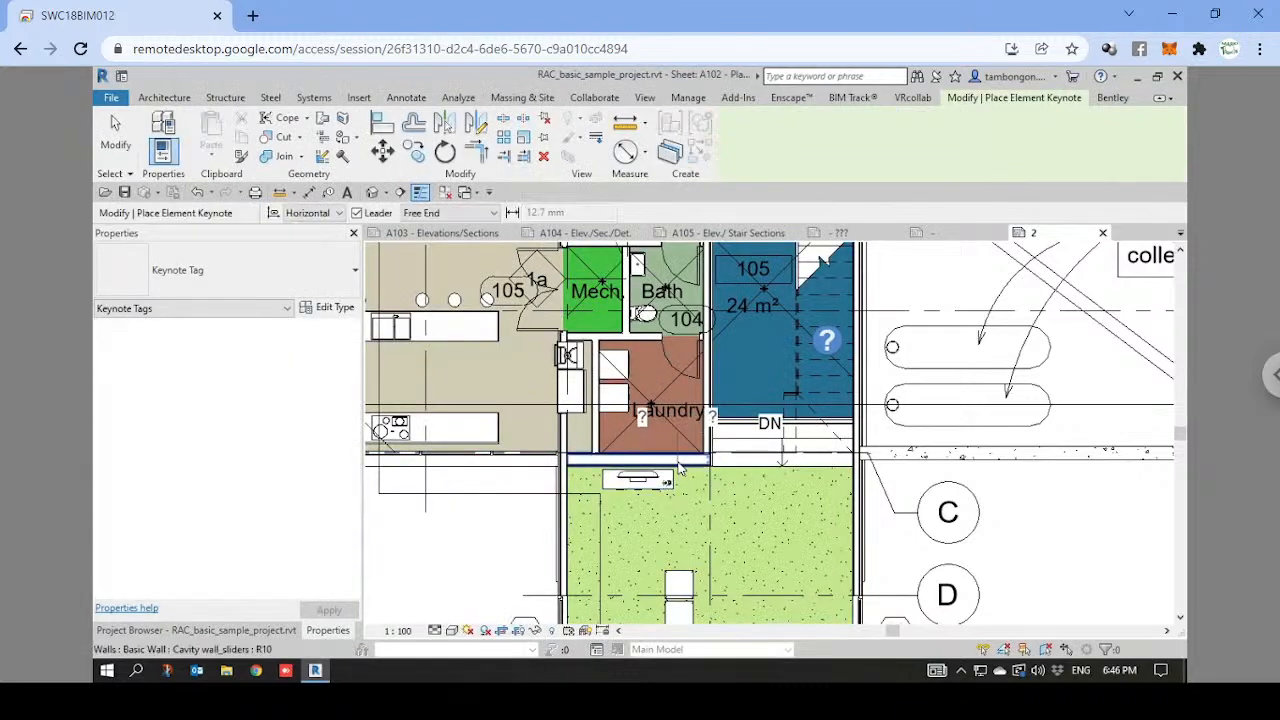
Place an element keynote with a free-end leader on the cavity wall below the Laundry, with its text over the green area.
click(682, 530)
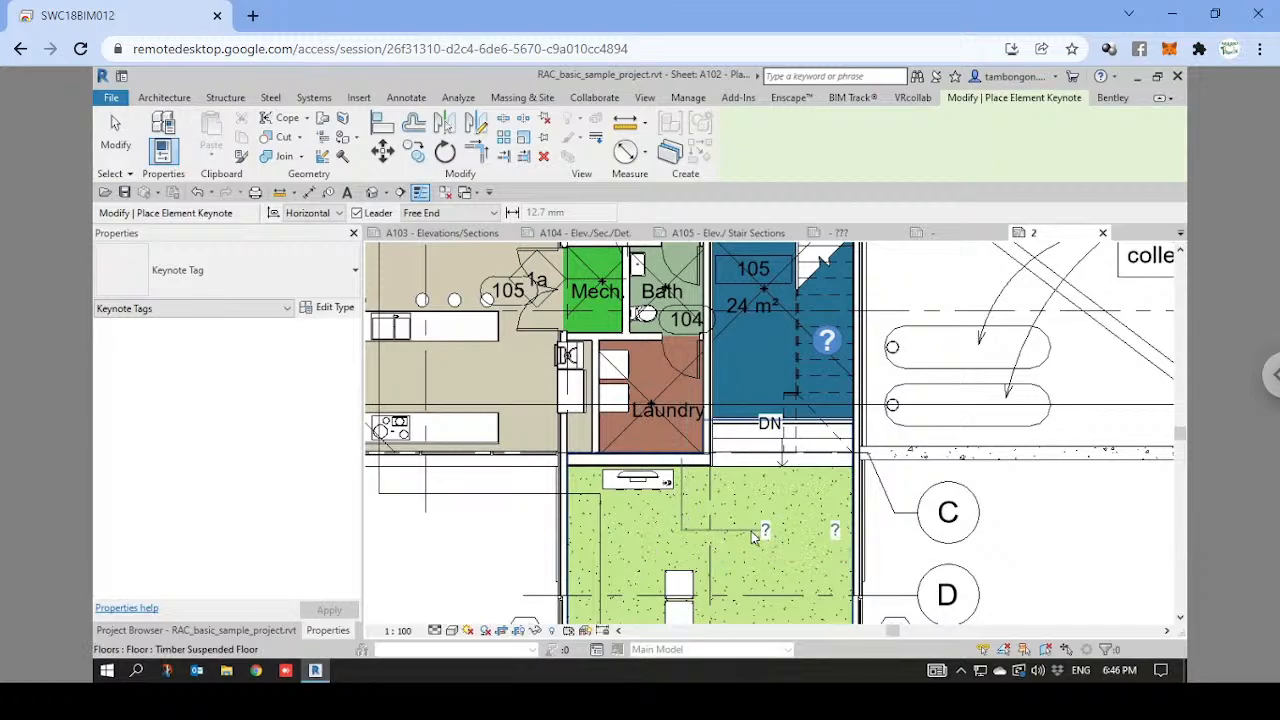
click(748, 532)
key(Escape)
Assign keynote 04060 Masonry Mortar from Division 04 - Masonry to the new keynote tag.
click(750, 532)
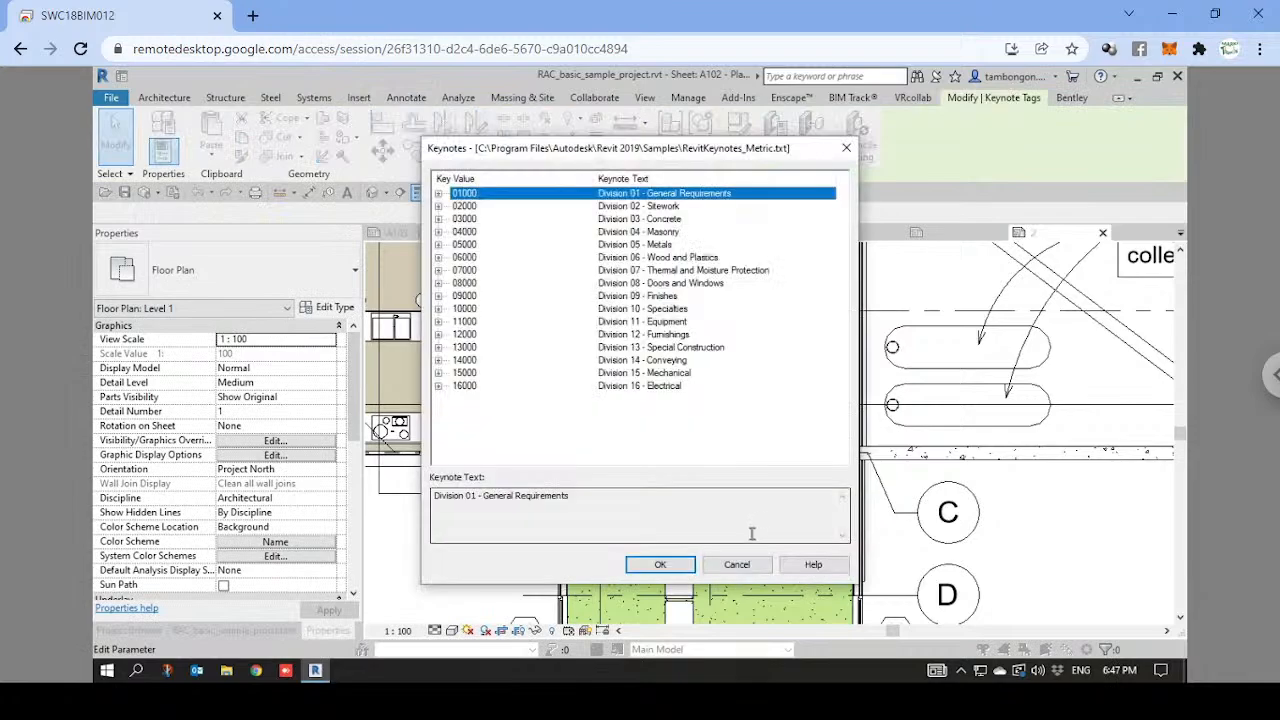
drag(604, 152, 524, 118)
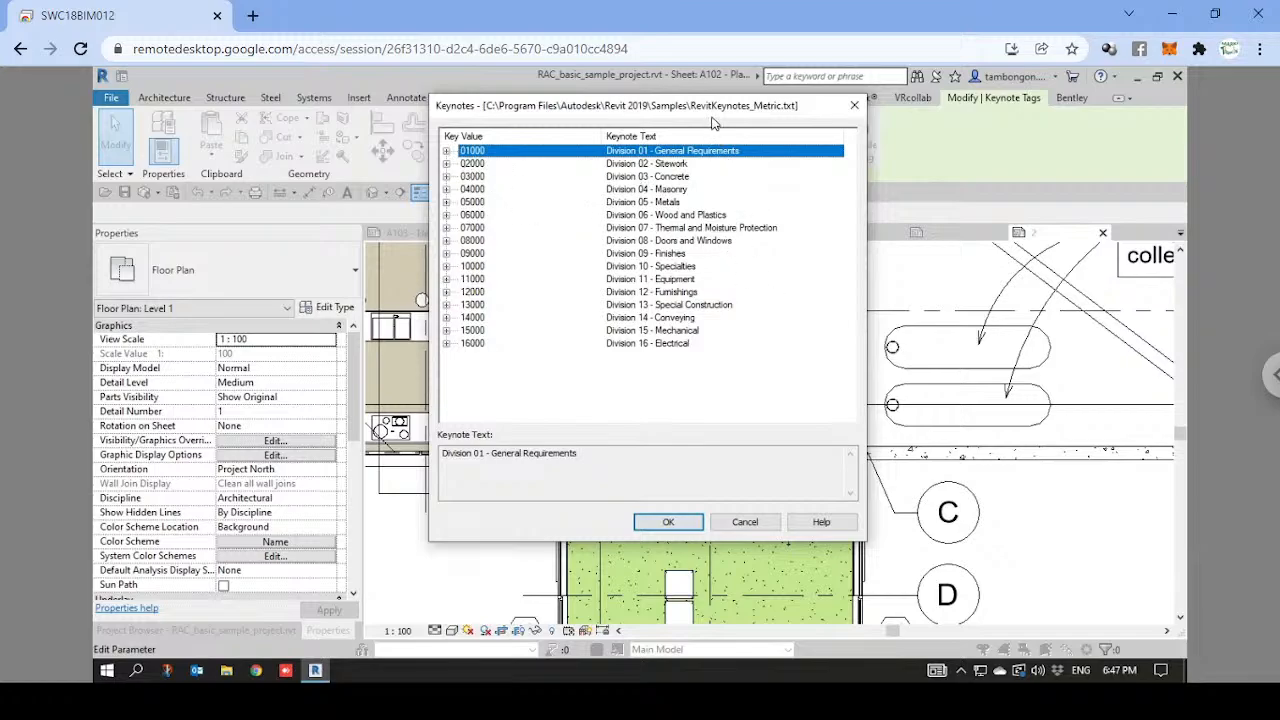
drag(714, 122, 381, 119)
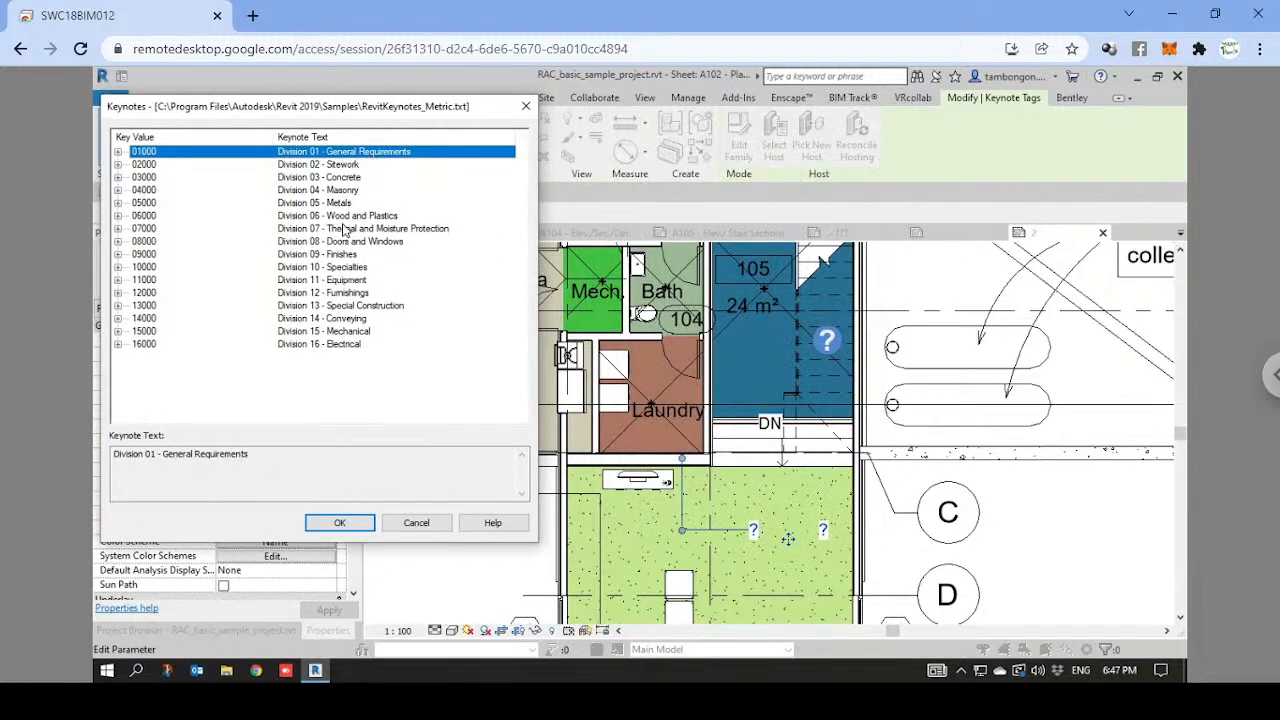
click(118, 191)
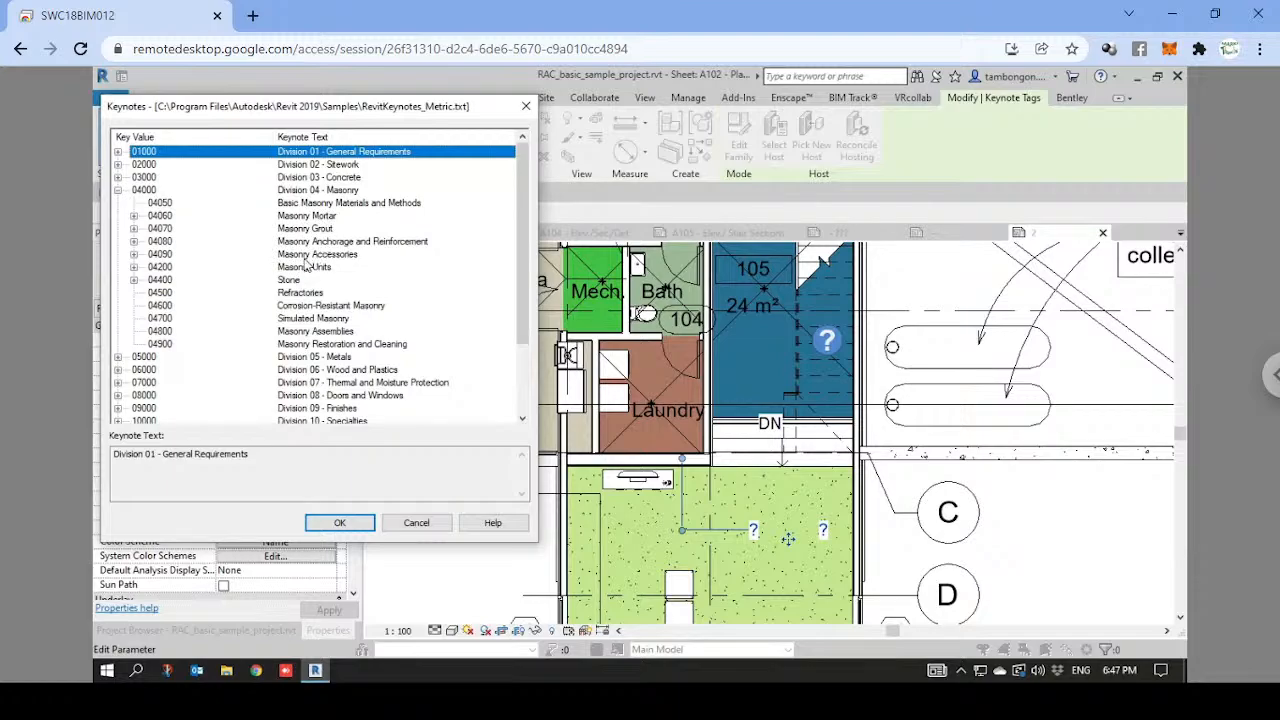
click(304, 256)
click(300, 267)
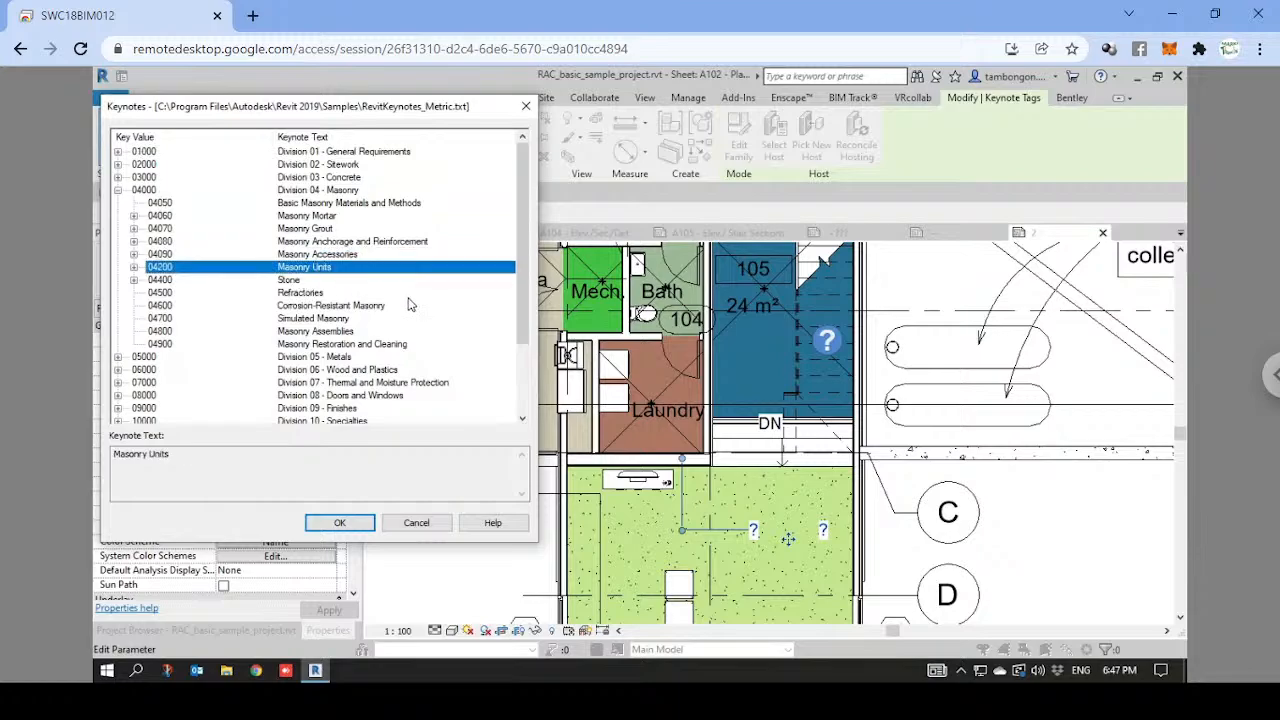
click(302, 281)
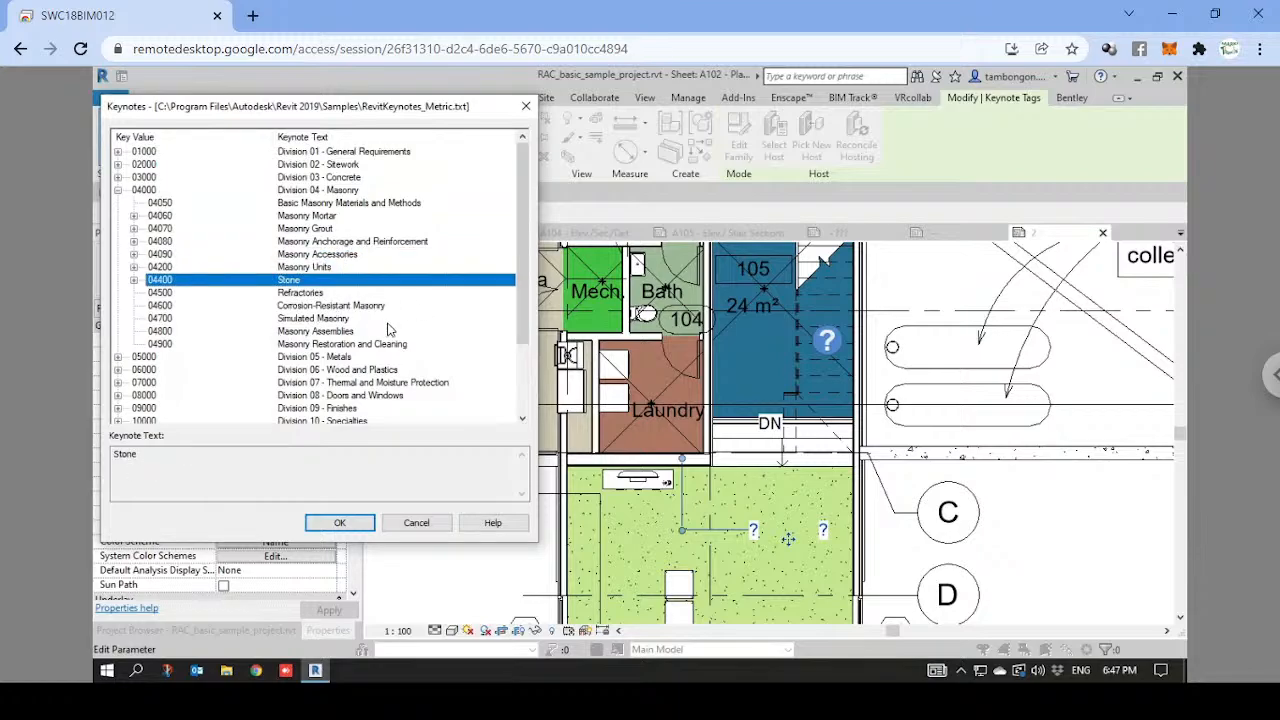
click(310, 218)
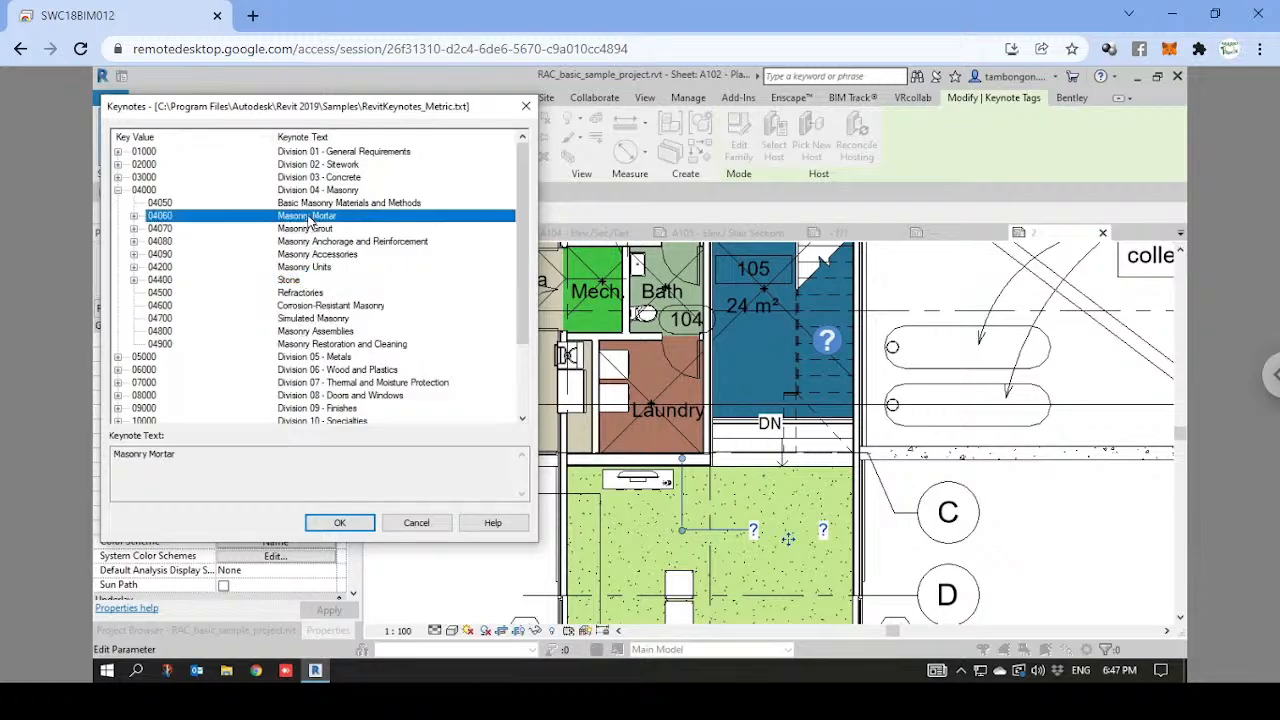
click(134, 216)
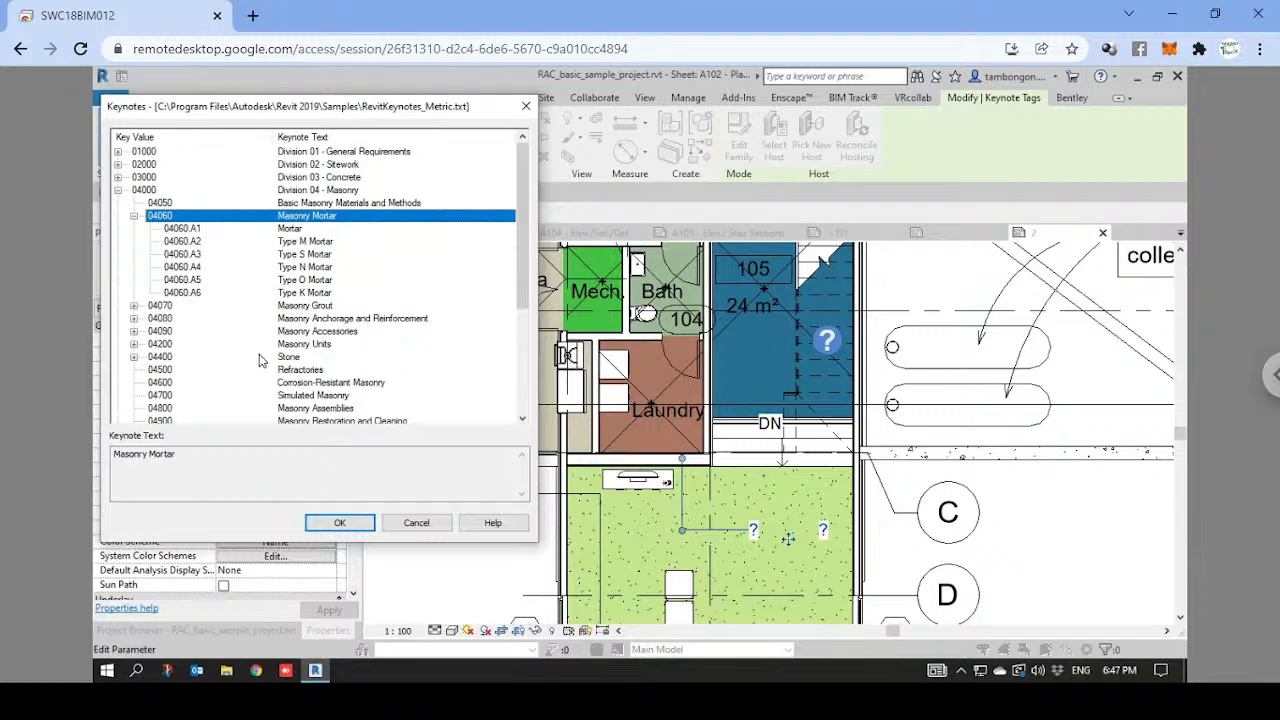
scroll(300, 350, down, 2)
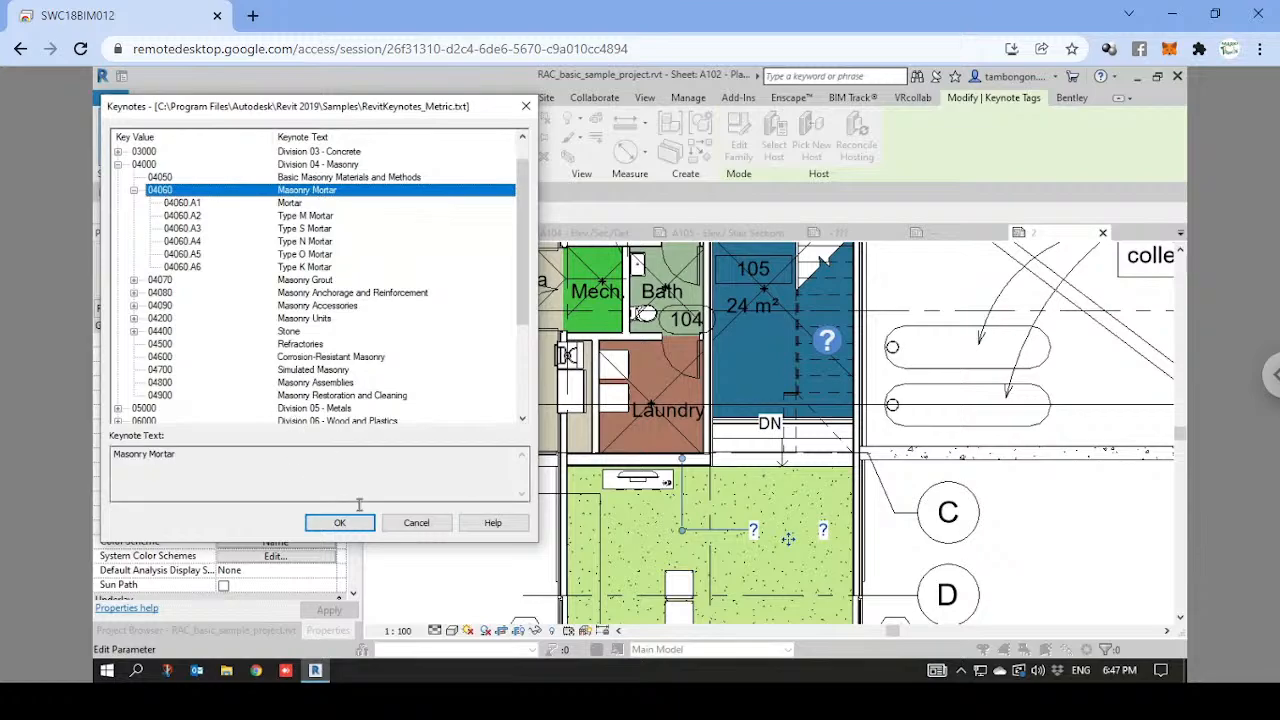
click(340, 524)
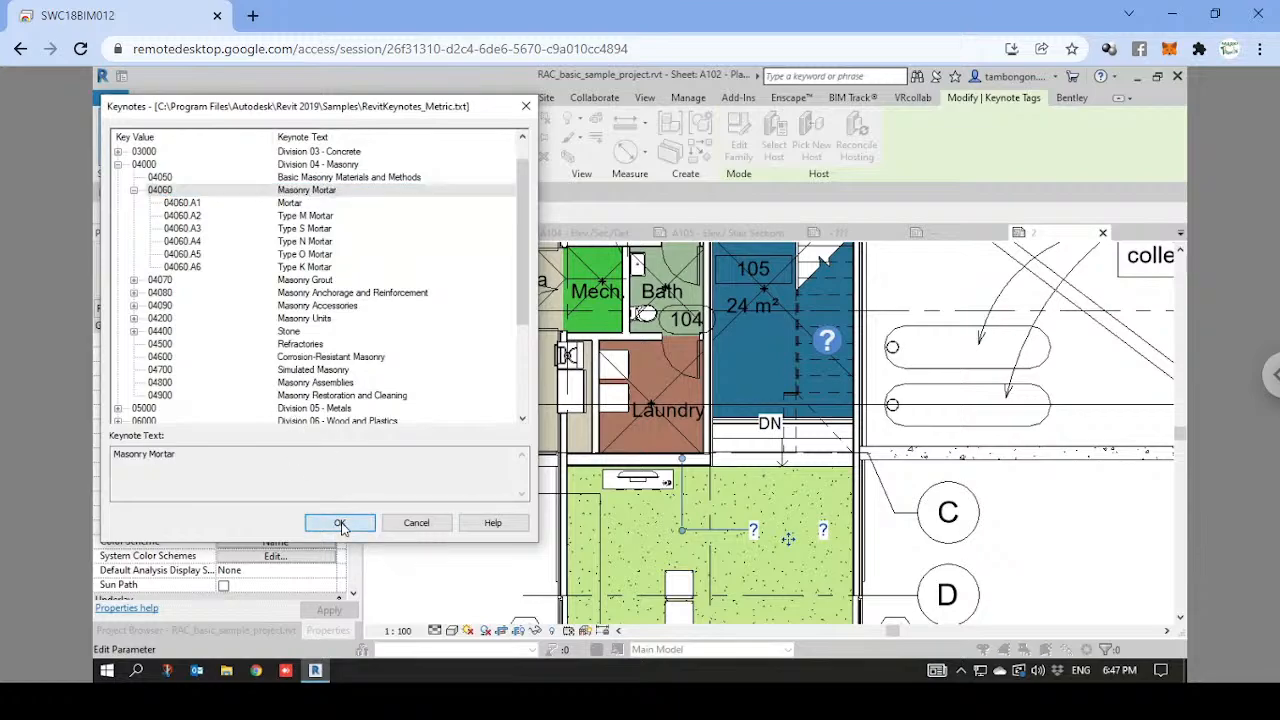
scroll(812, 562, up, 1)
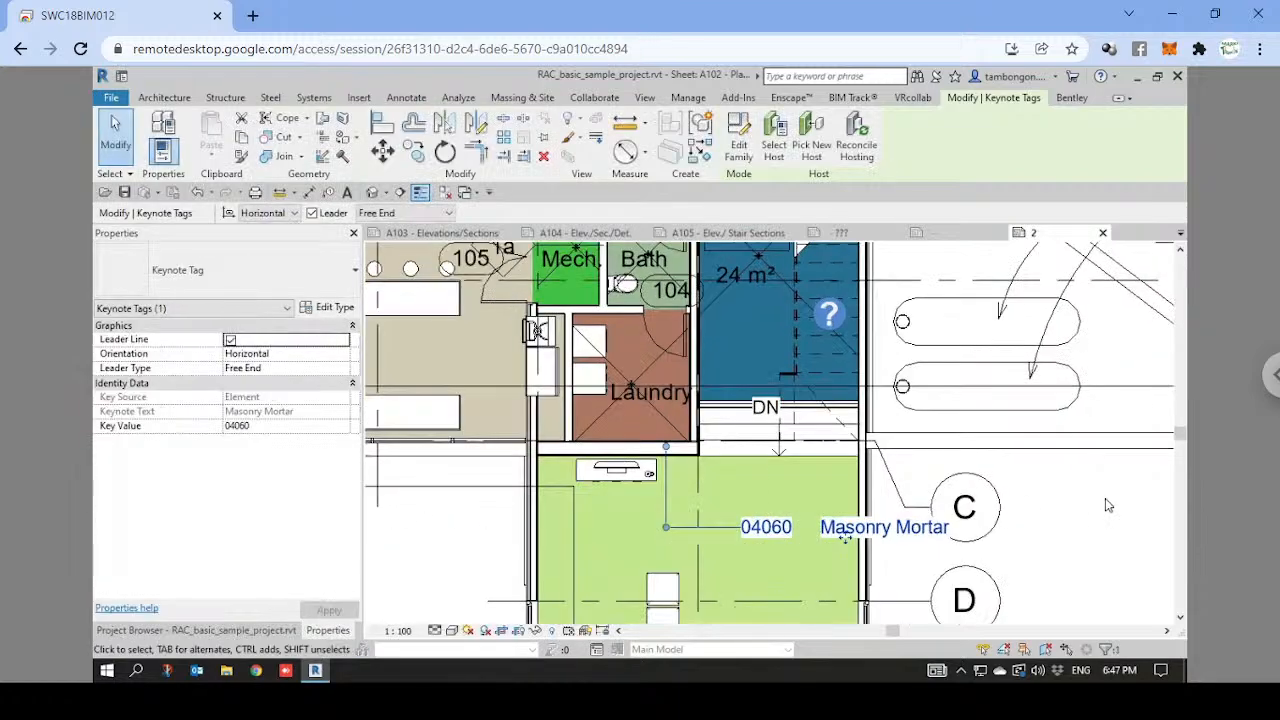
key(Escape)
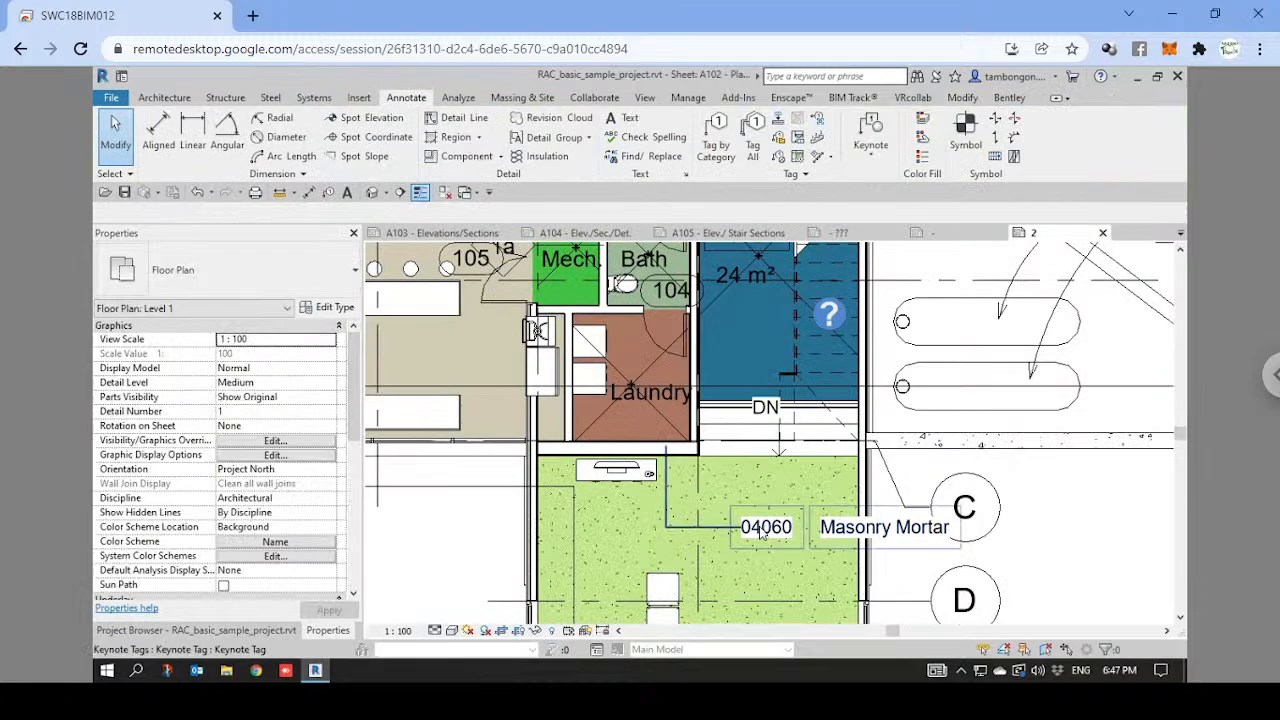
Check the Keynote value in the type properties of the cavity wall below the Laundry.
click(655, 448)
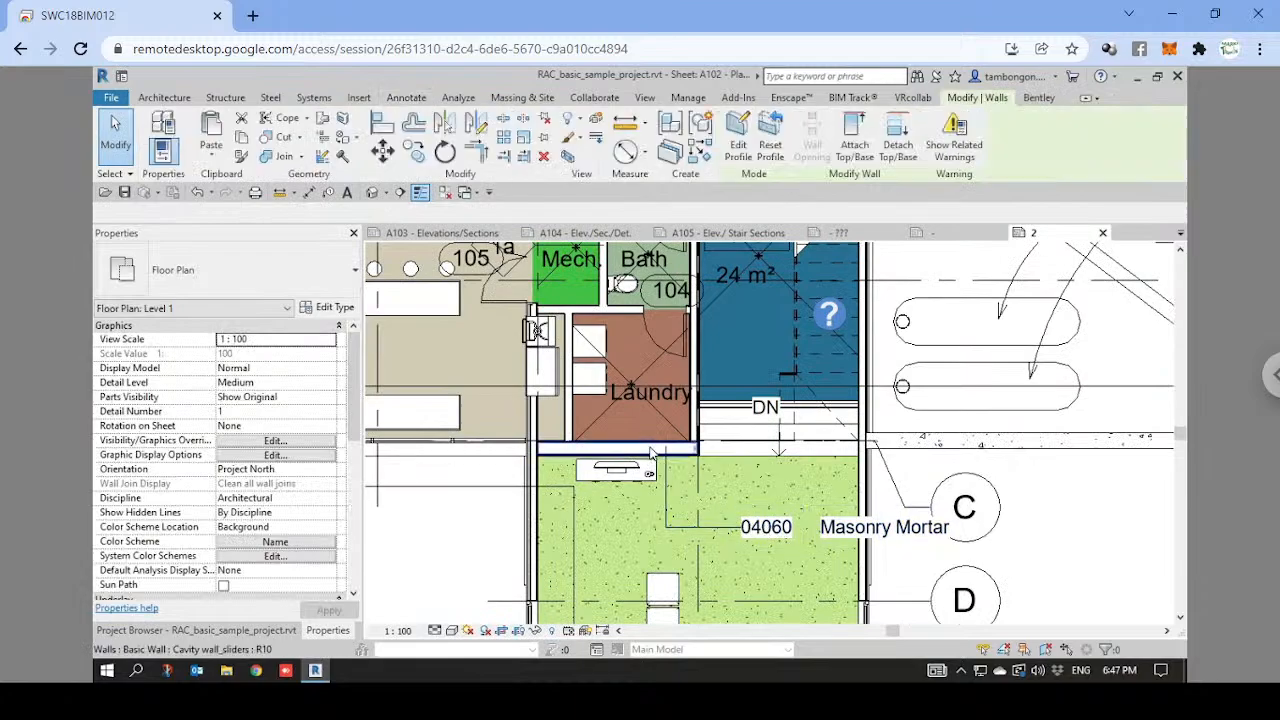
click(329, 307)
scroll(898, 397, down, 1)
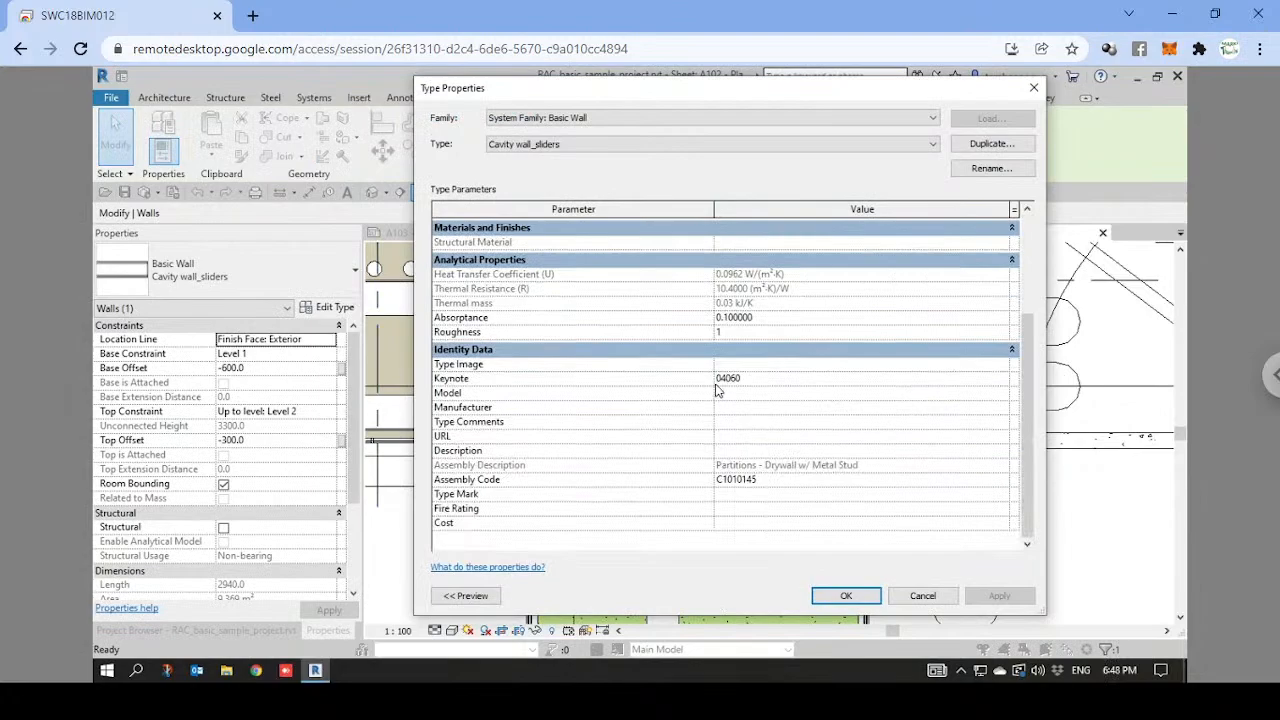
click(843, 598)
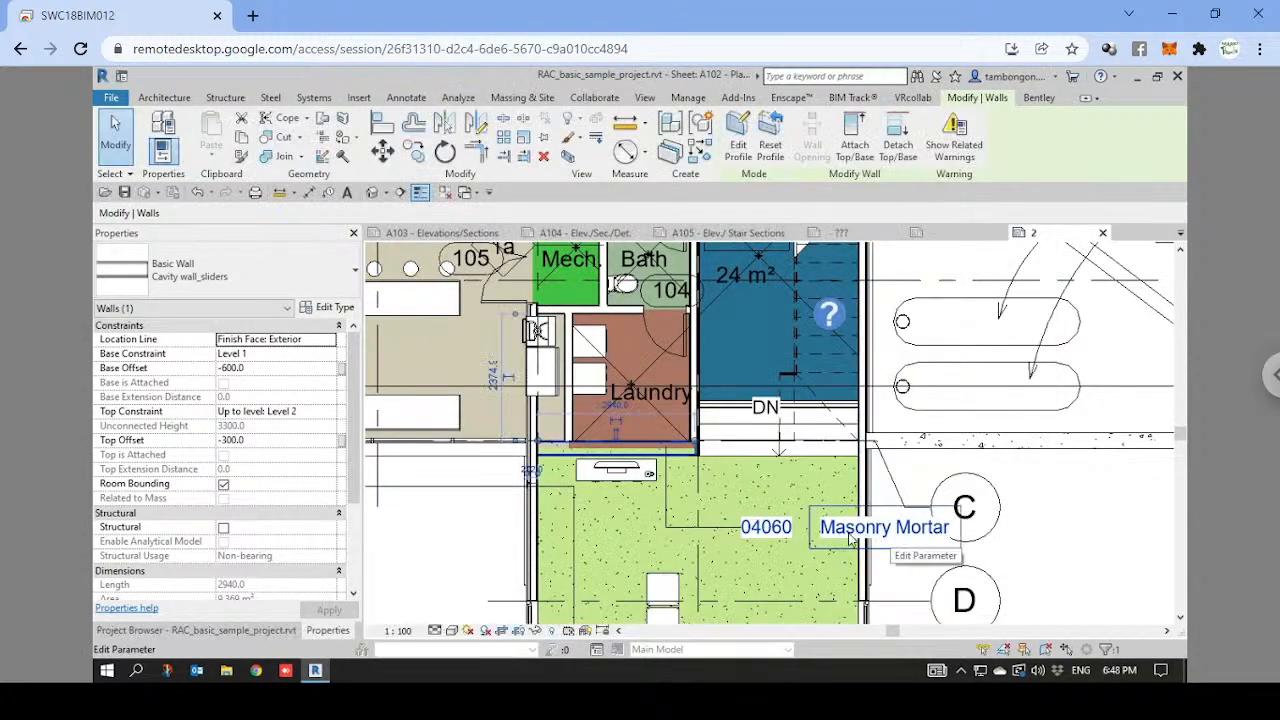
Review the keynote table entry behind the Masonry Mortar tag and keep its current keynote.
click(786, 529)
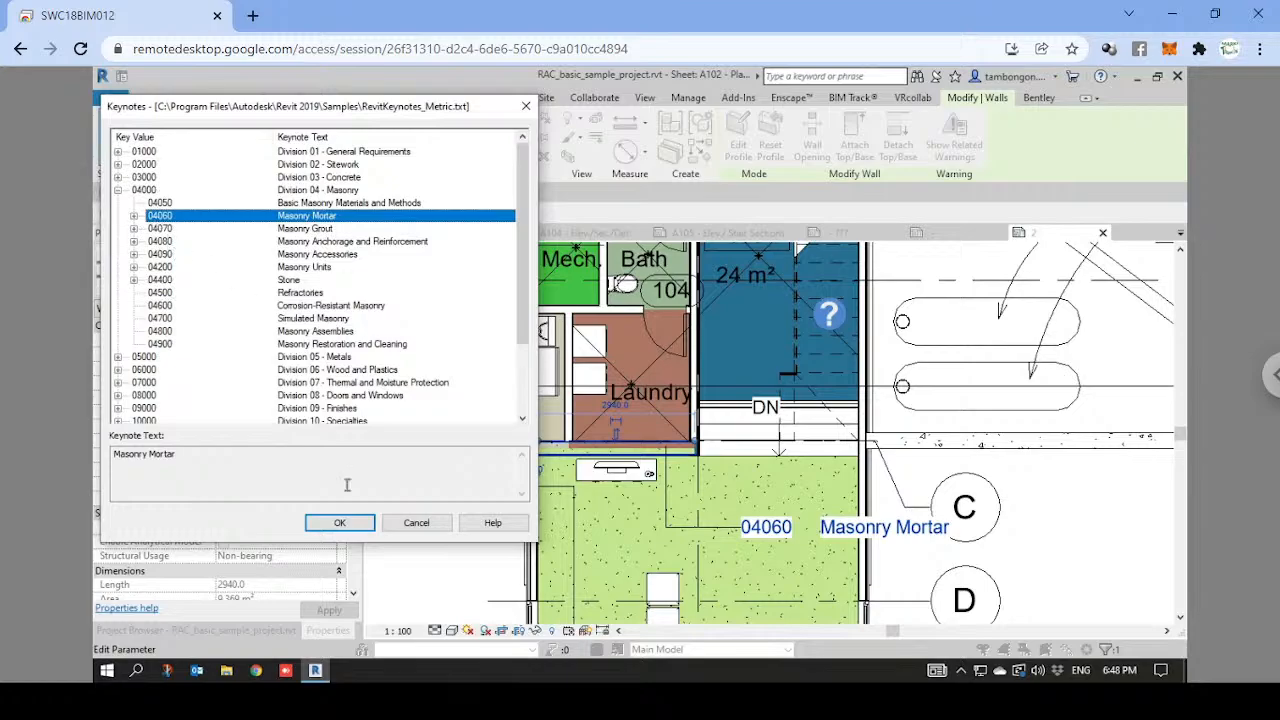
click(340, 523)
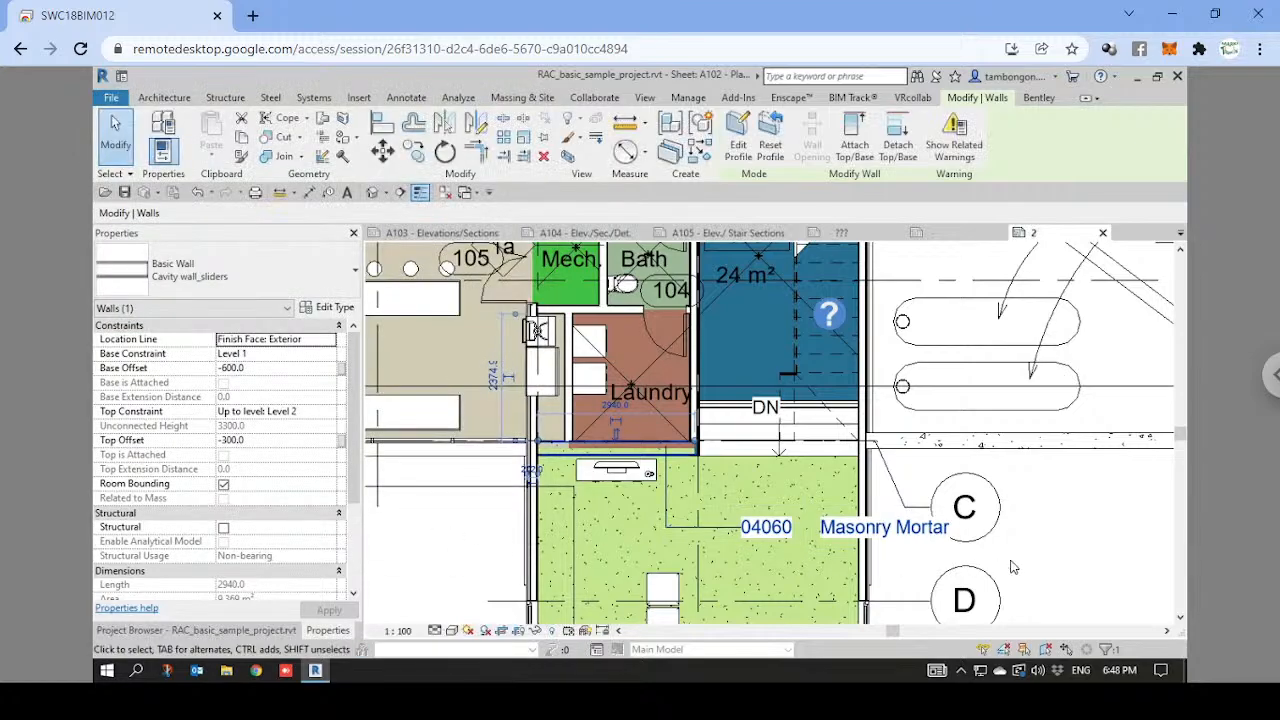
click(1114, 539)
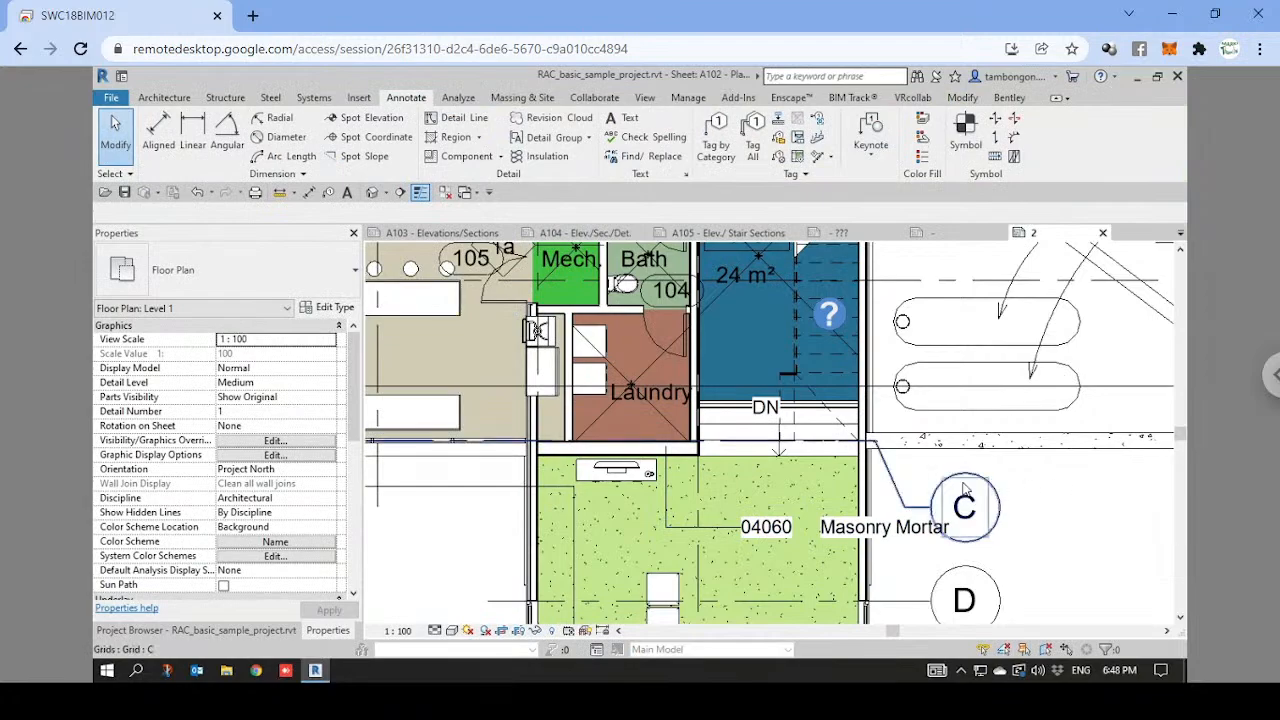
scroll(885, 530, down, 1)
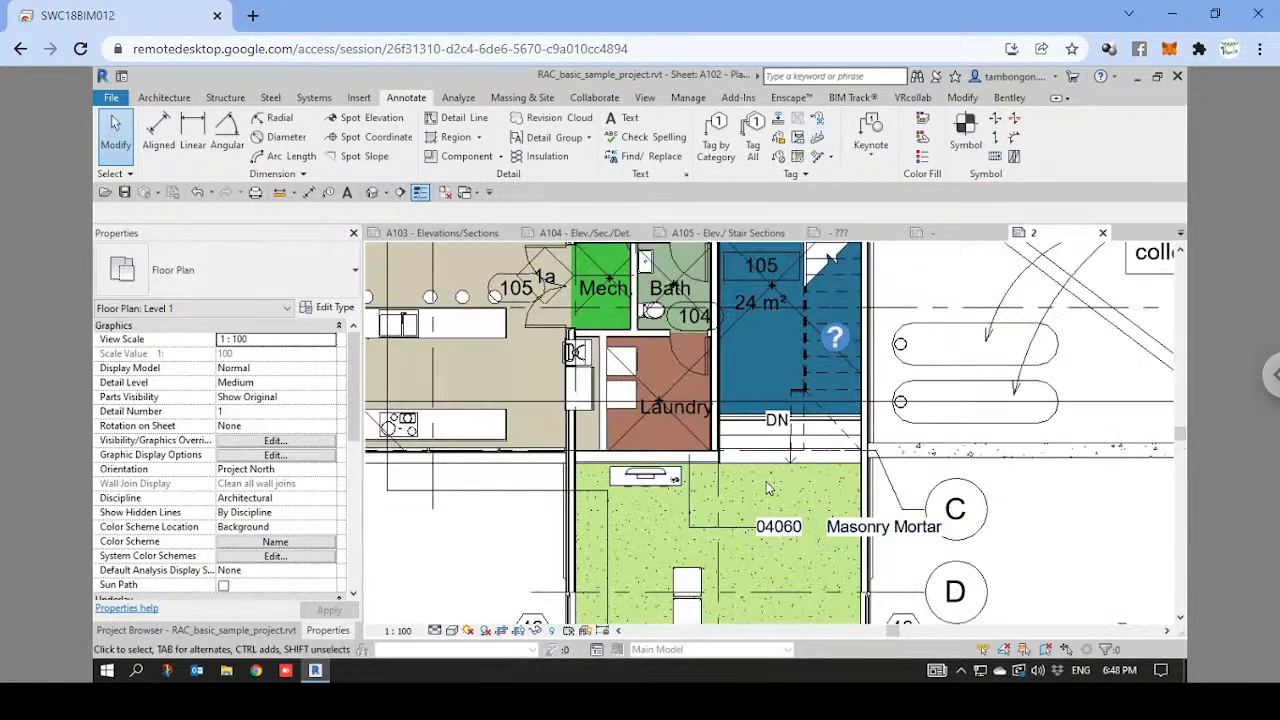
scroll(899, 460, down, 1)
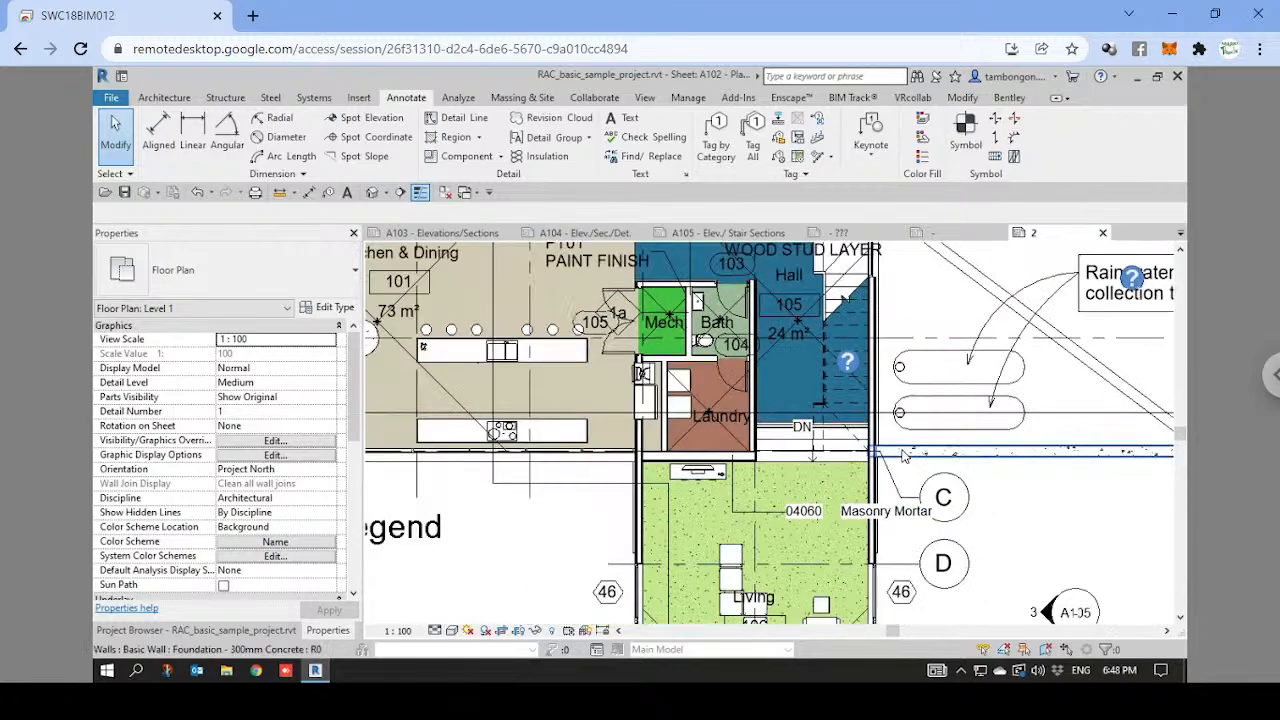
scroll(895, 373, down, 2)
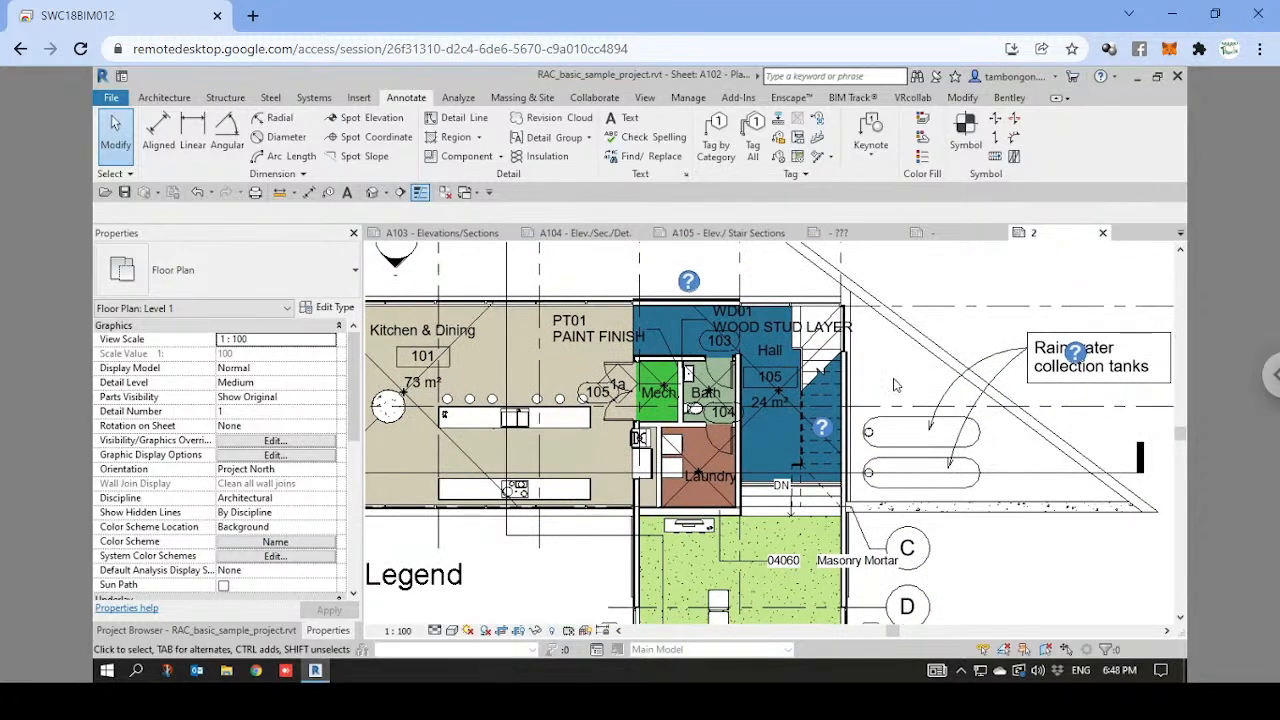
scroll(895, 385, down, 1)
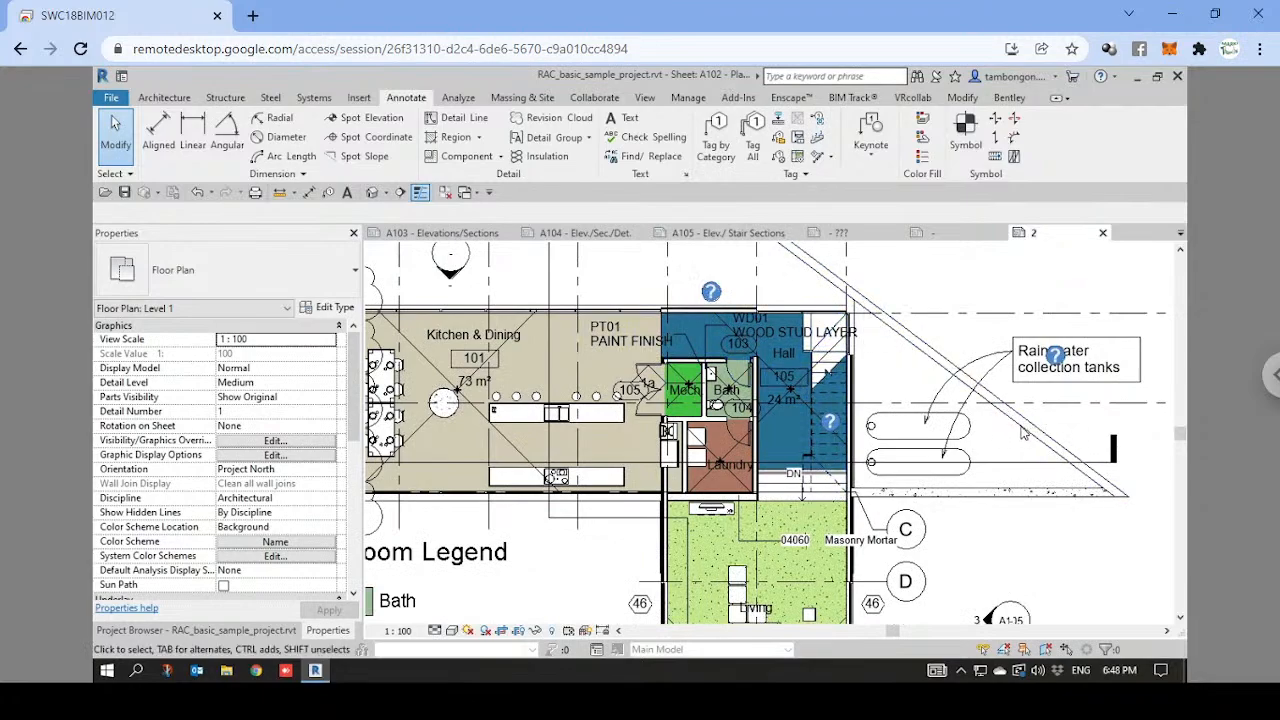
middle_drag(1039, 403, 1040, 357)
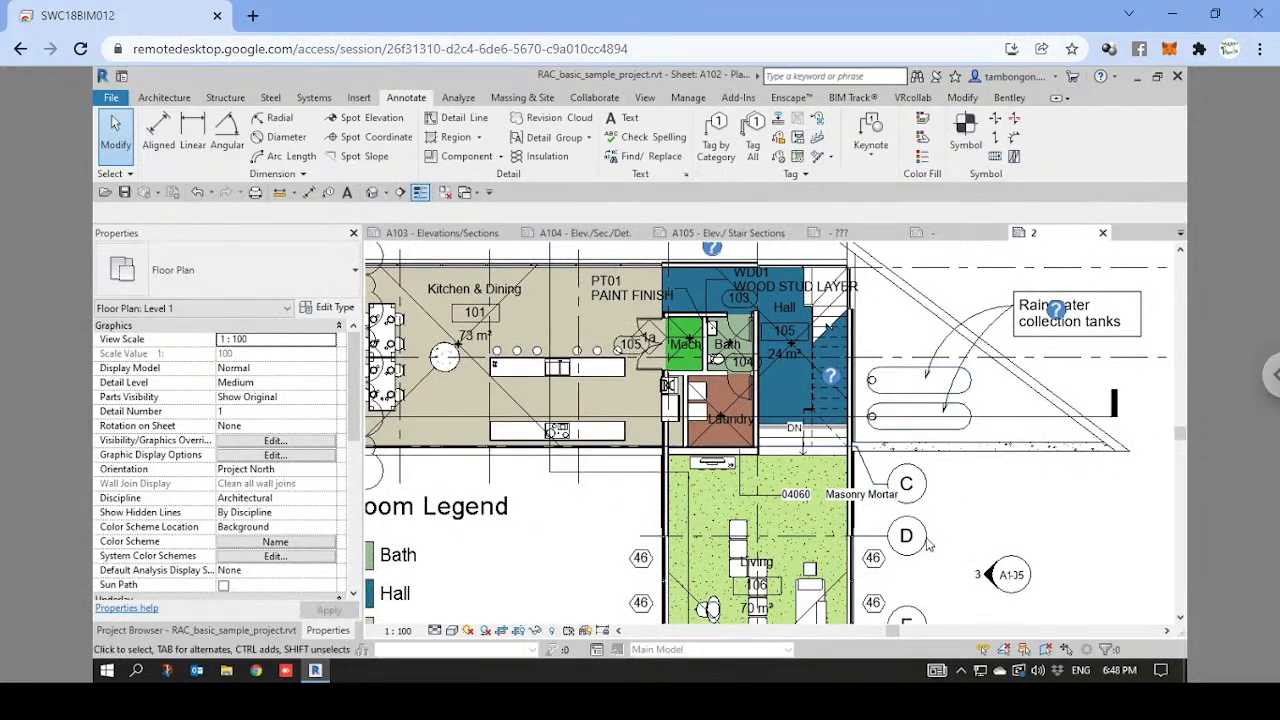
scroll(913, 505, down, 1)
middle_drag(913, 505, 875, 515)
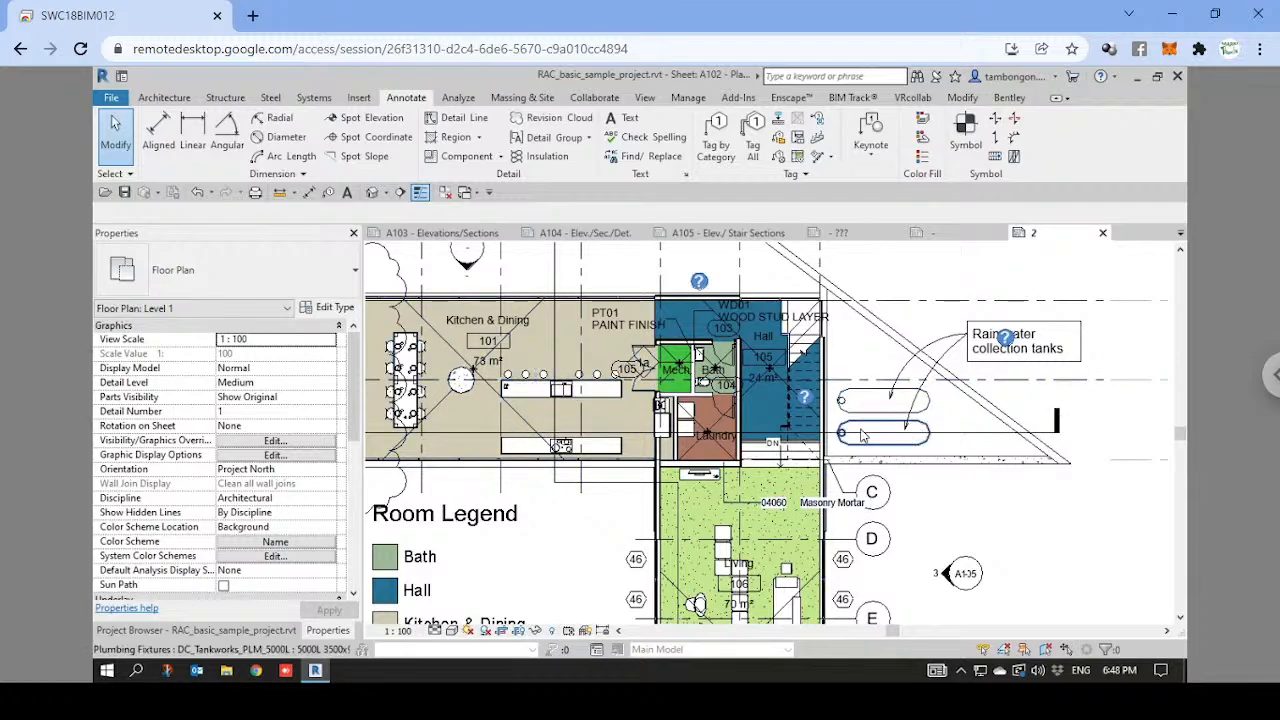
middle_drag(857, 432, 976, 340)
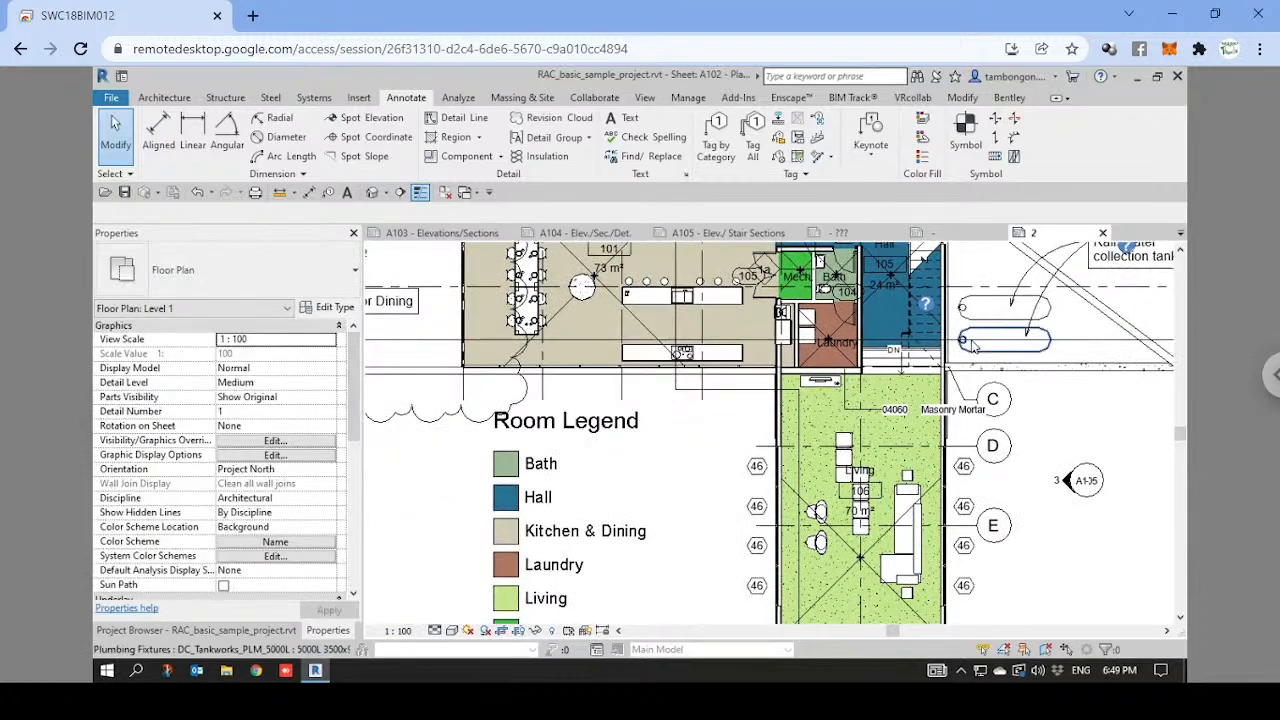
click(901, 415)
key(c)
key(s)
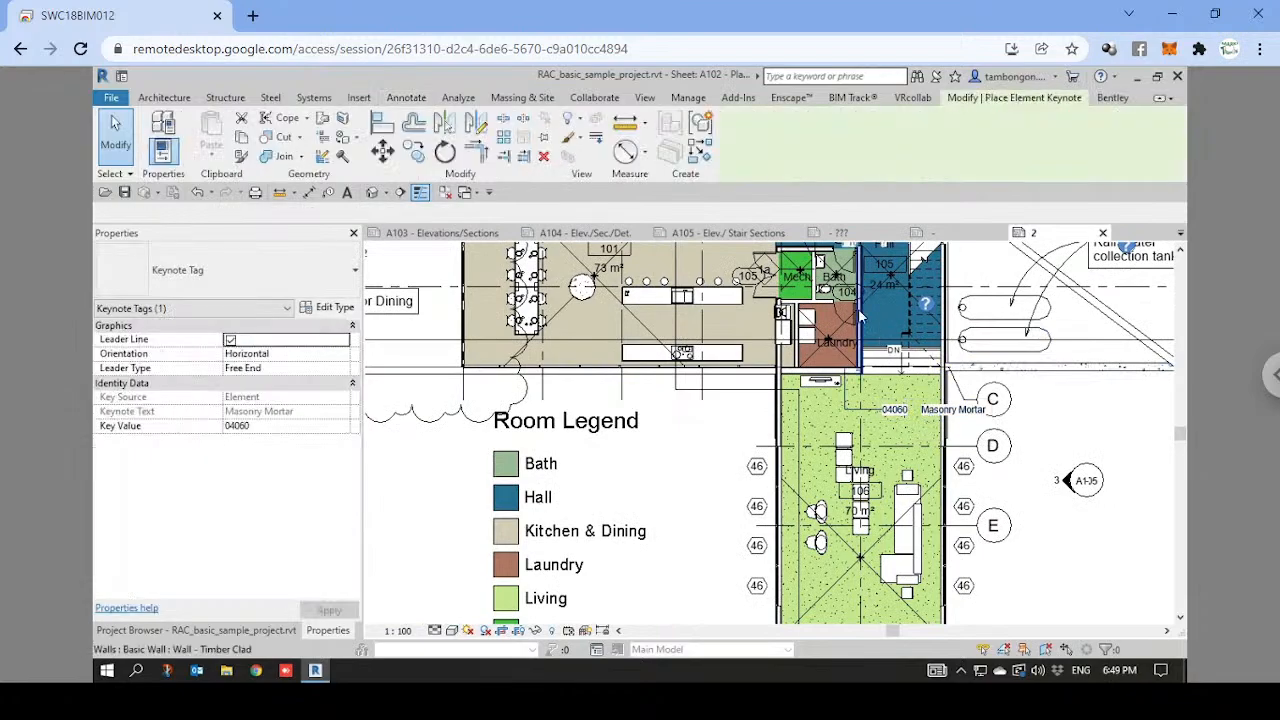
middle_drag(861, 284, 777, 357)
scroll(773, 312, up, 4)
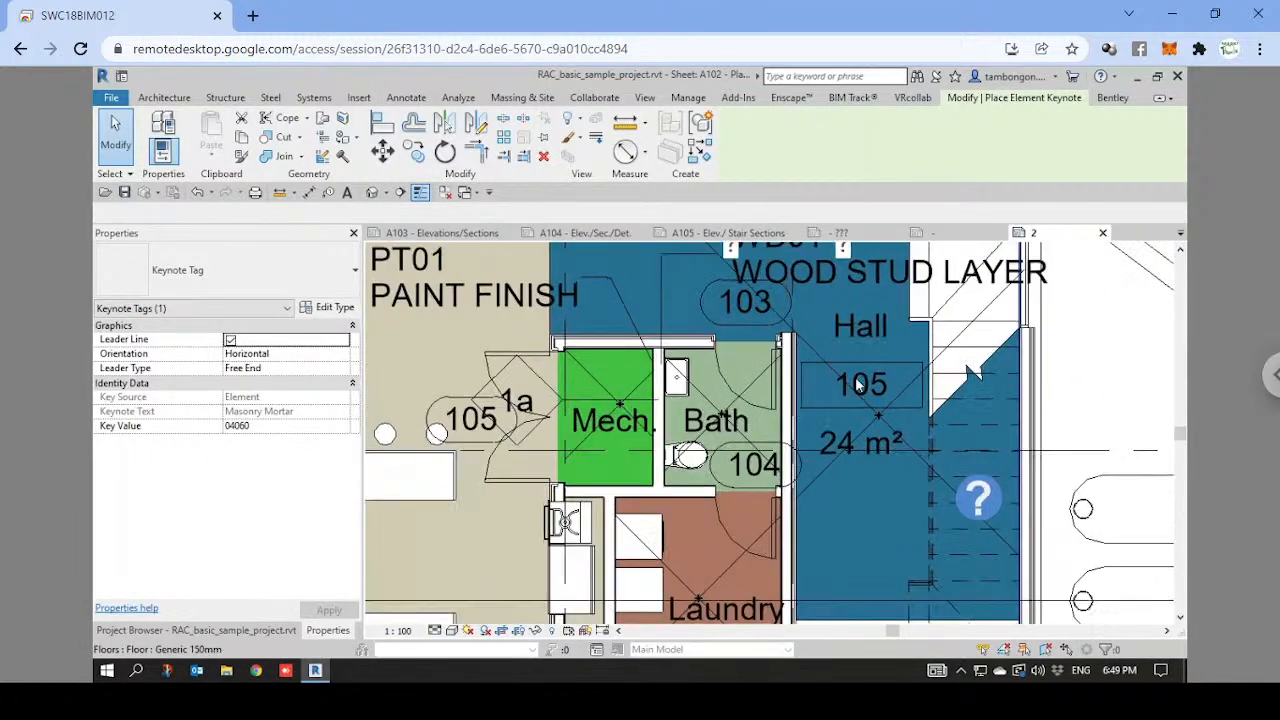
scroll(1019, 404, down, 2)
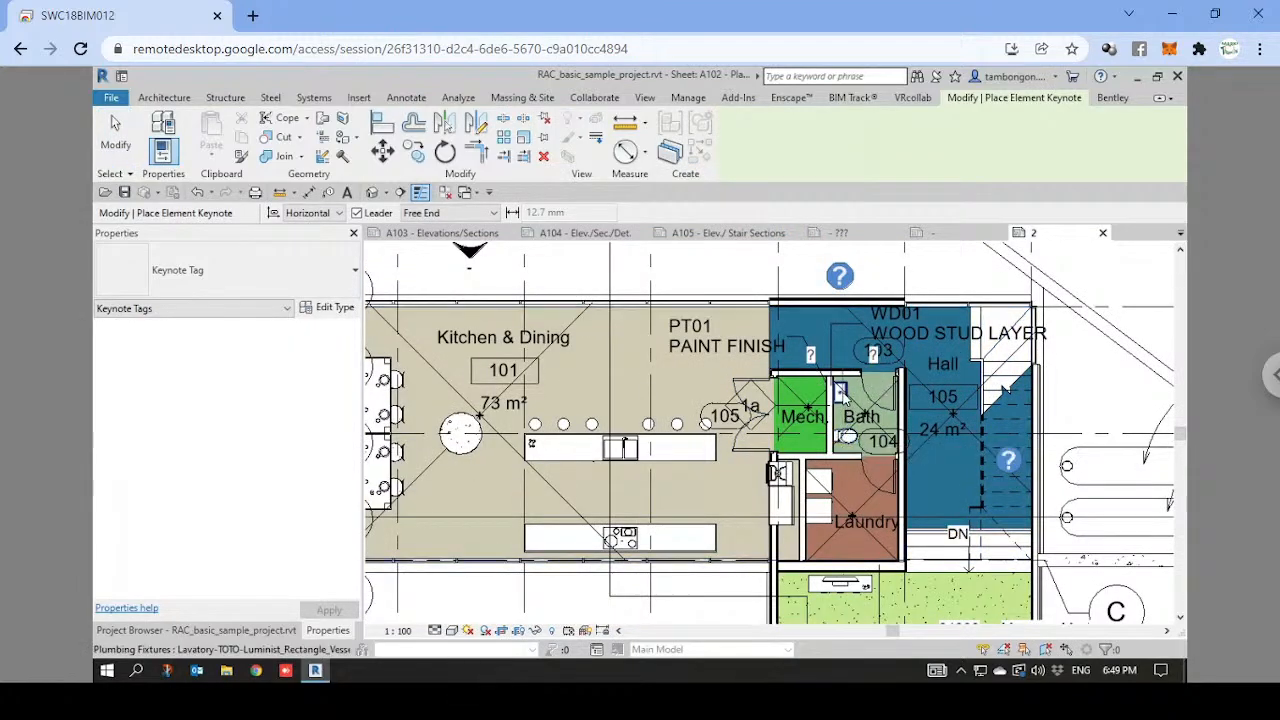
scroll(668, 444, down, 1)
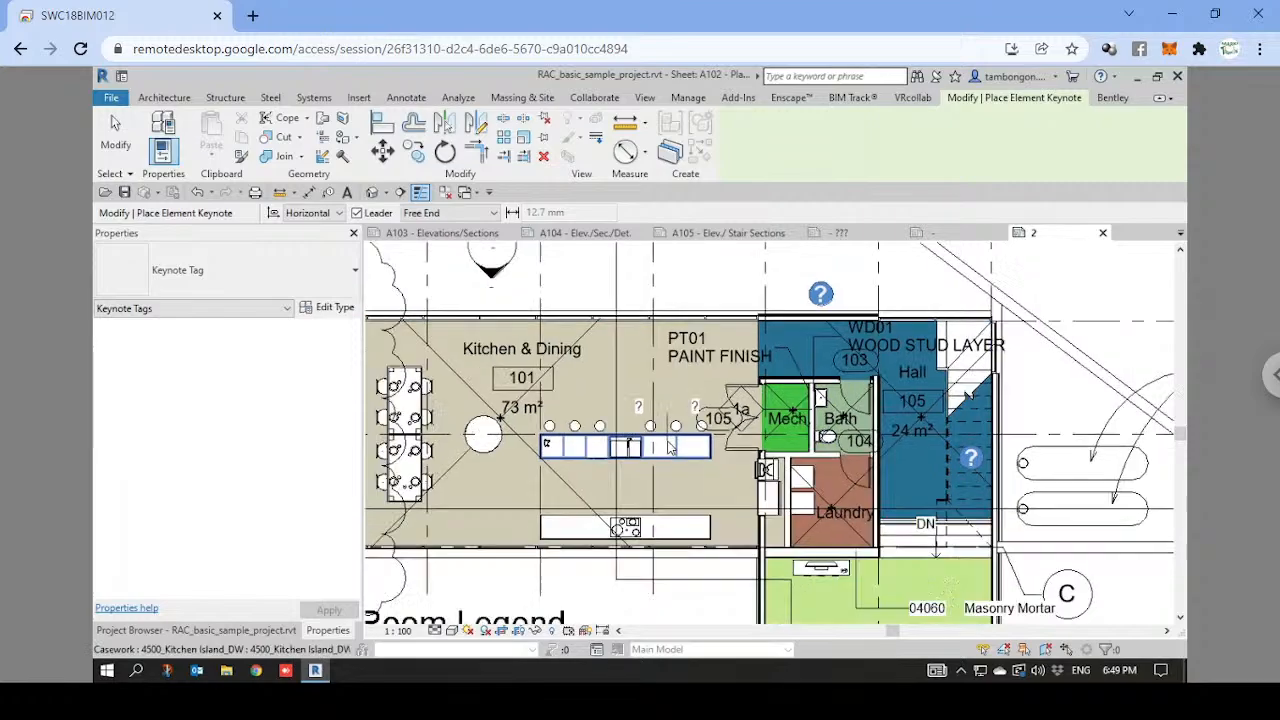
scroll(734, 414, down, 1)
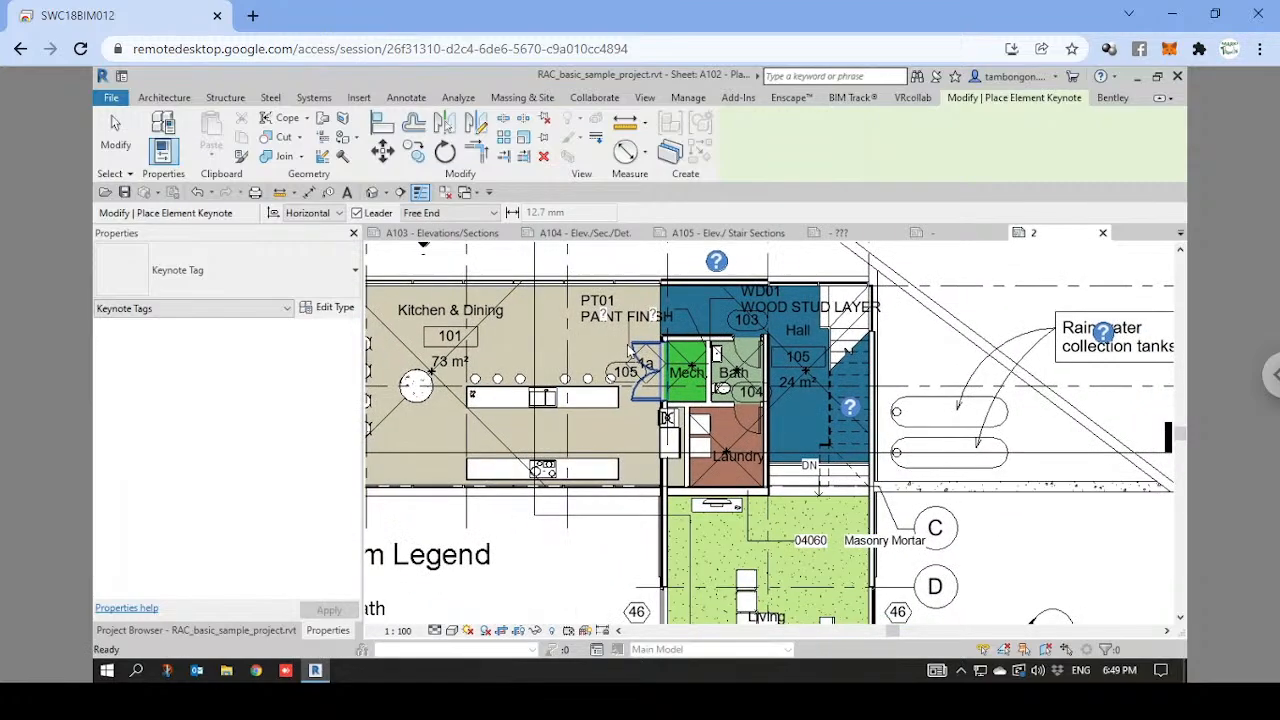
scroll(733, 308, down, 1)
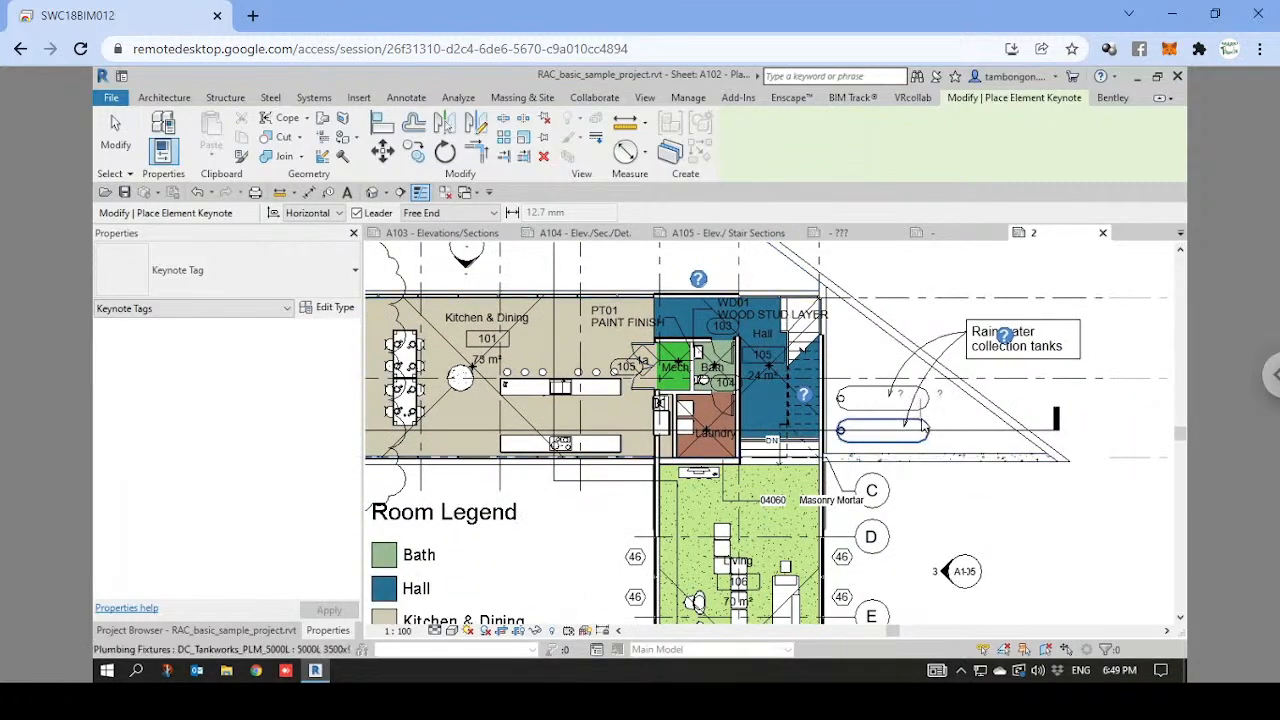
key(Escape)
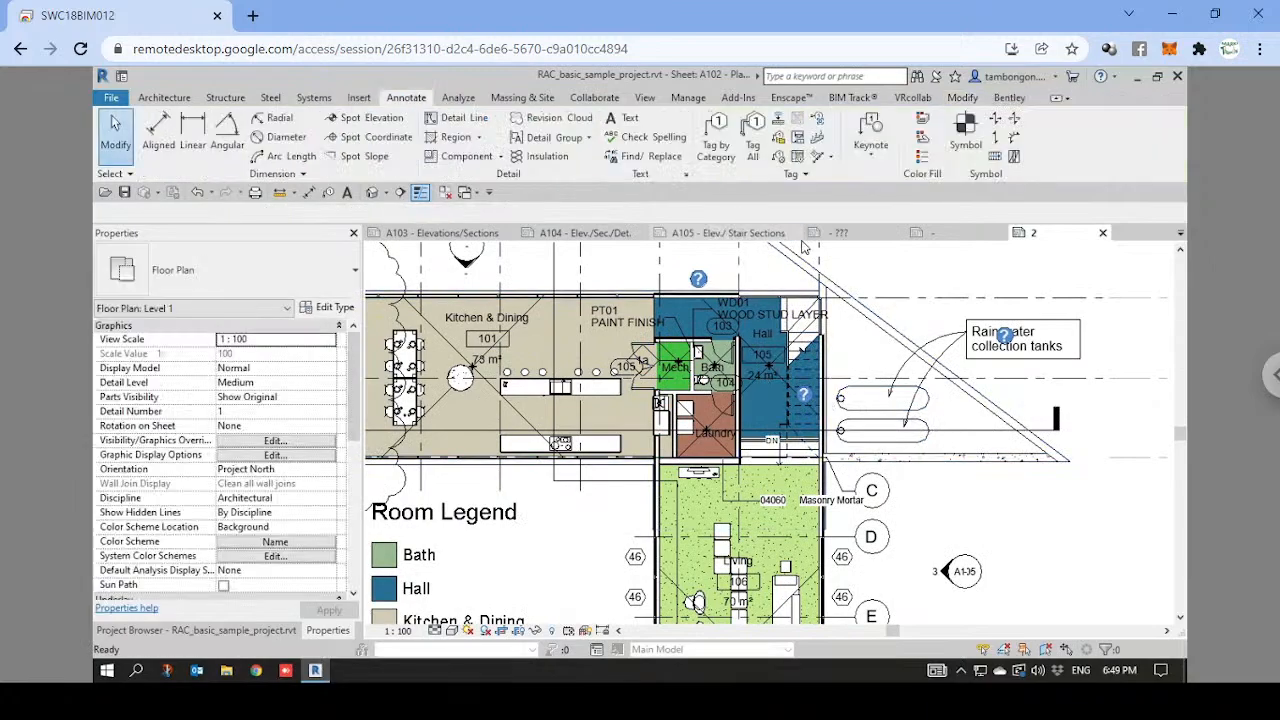
Place a material keynote with a leader on the partition wall between Mech. and Bath, with its text above the building.
click(871, 160)
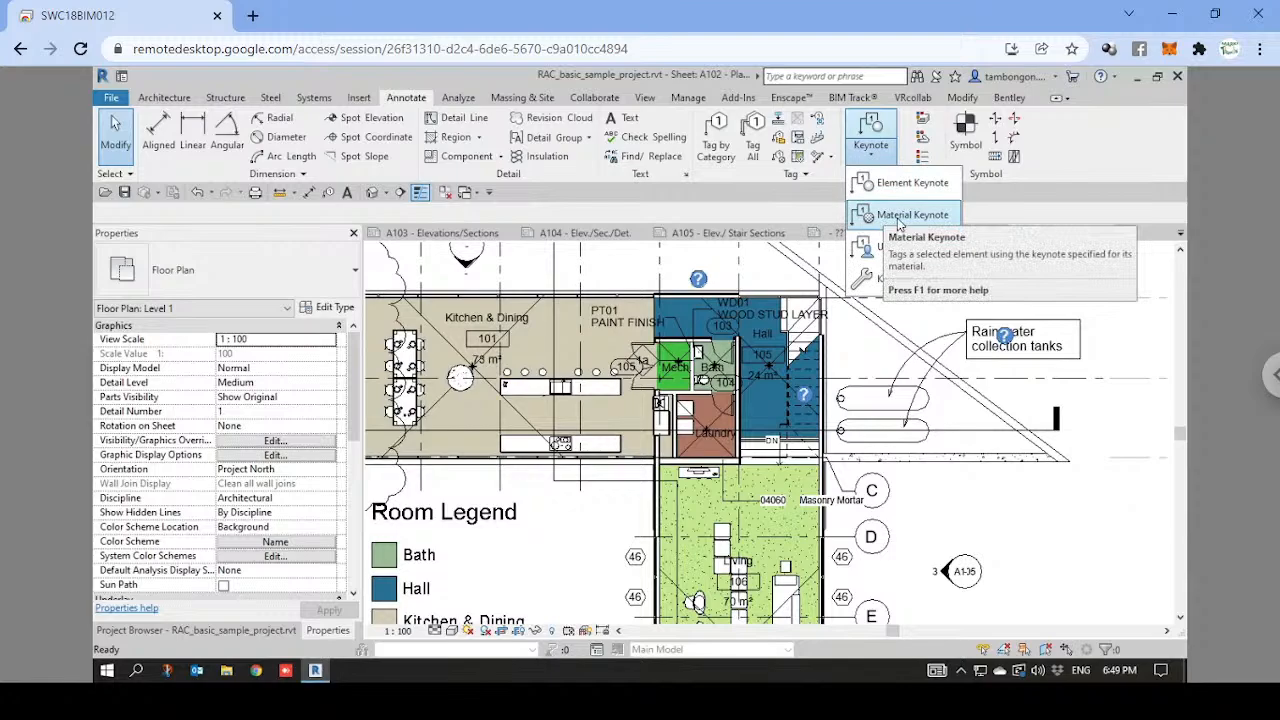
scroll(672, 366, up, 2)
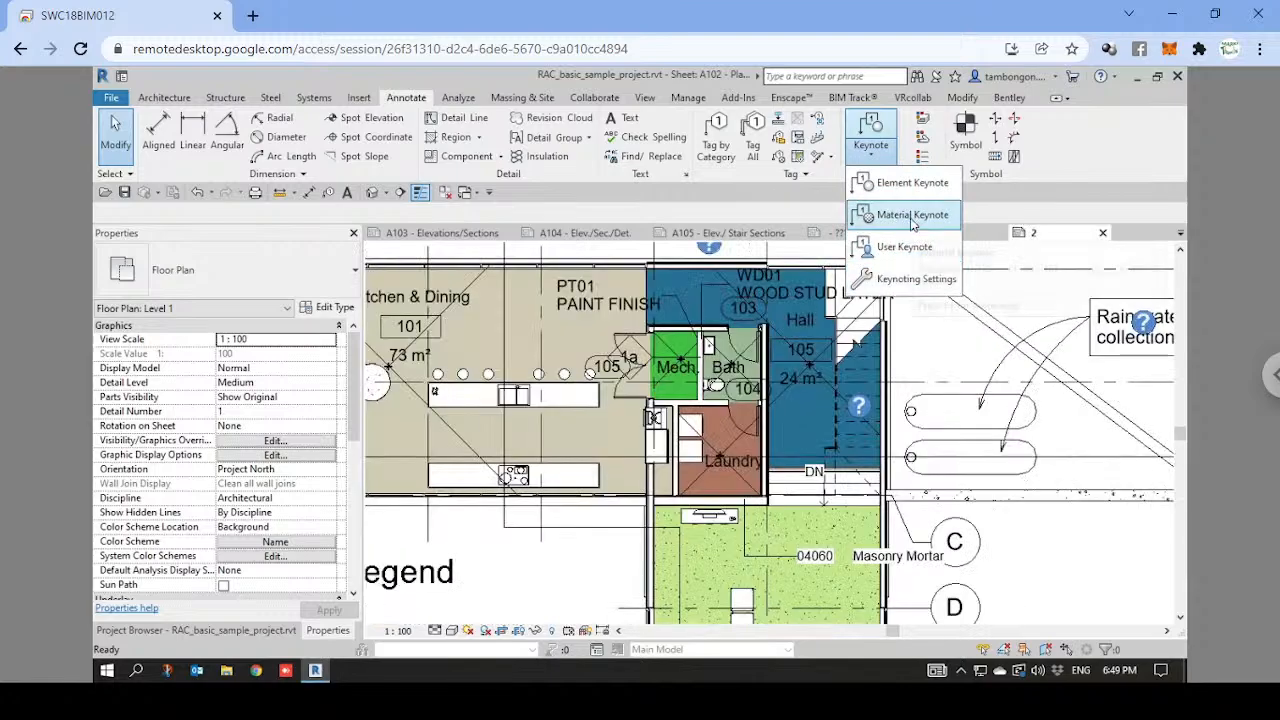
click(912, 216)
scroll(700, 363, up, 4)
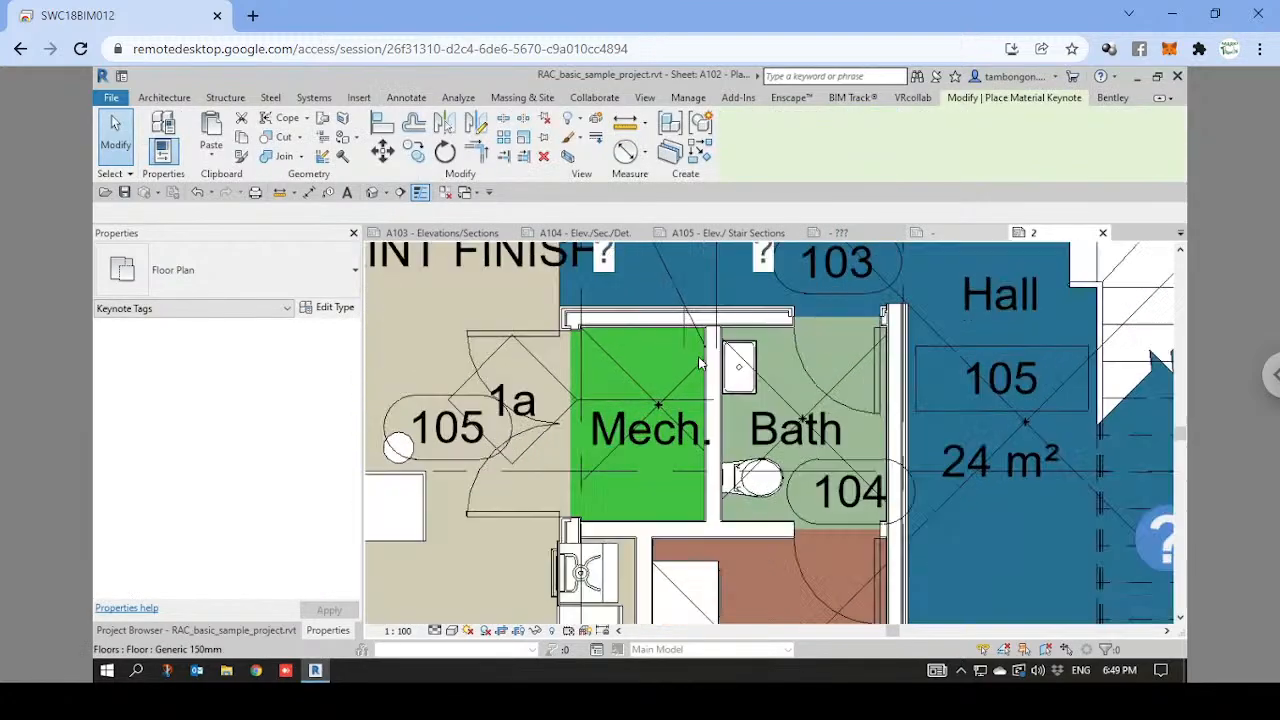
scroll(700, 363, up, 3)
scroll(745, 375, down, 6)
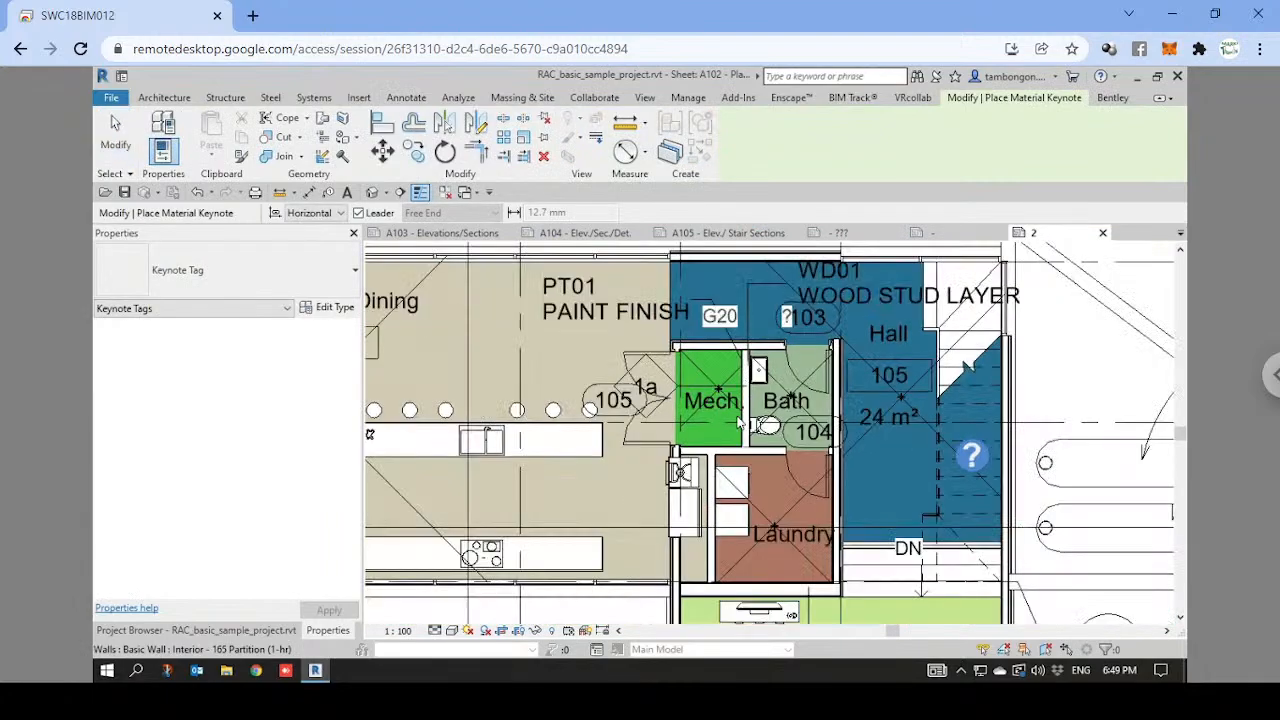
scroll(735, 430, up, 1)
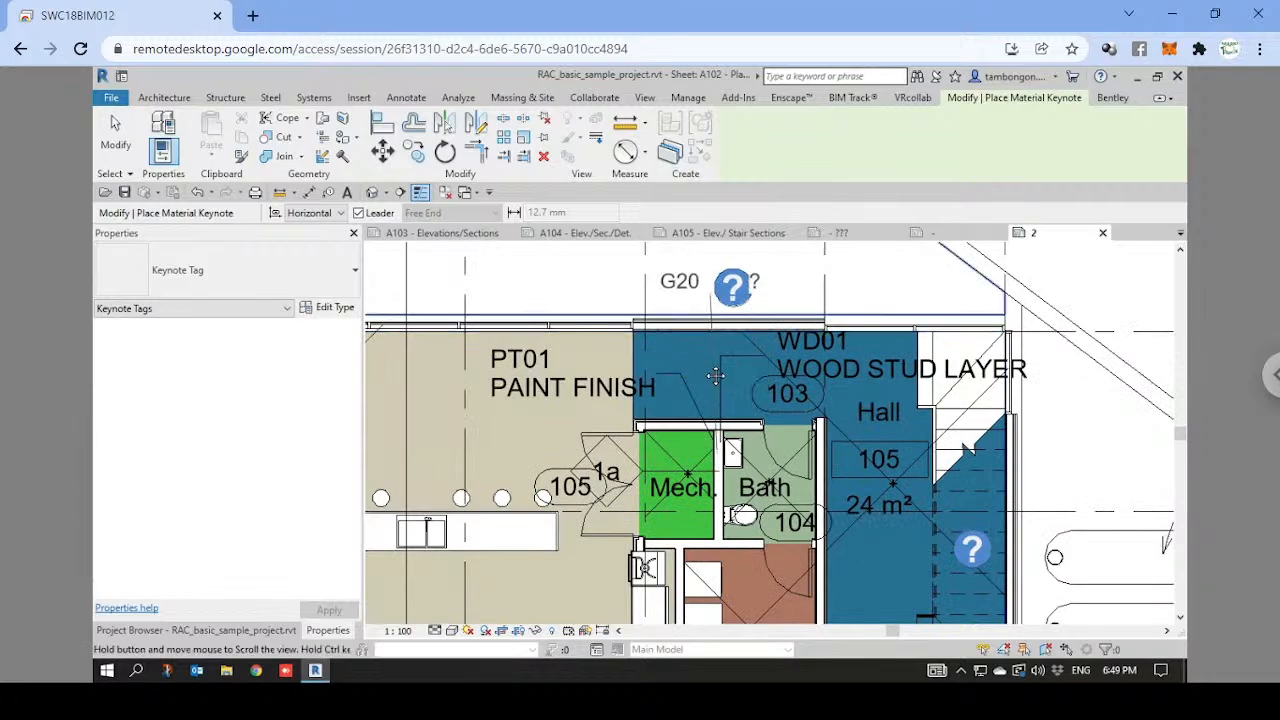
middle_drag(711, 219, 702, 294)
click(702, 294)
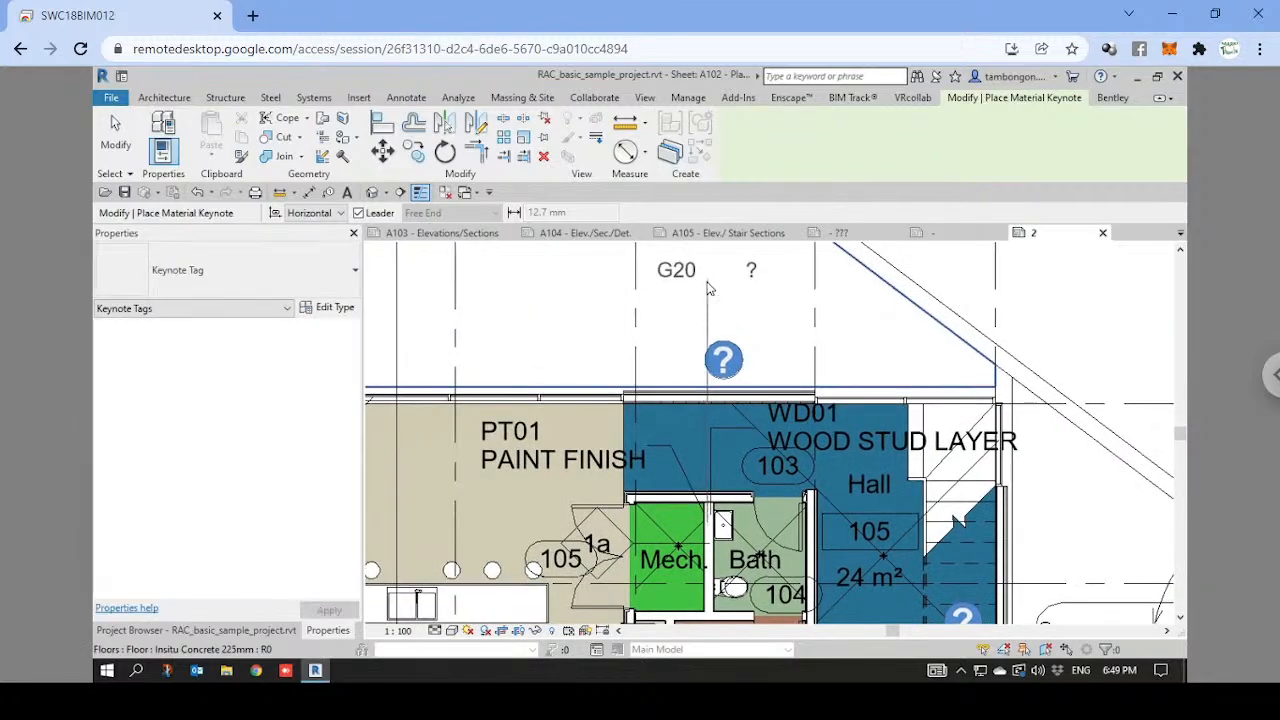
click(652, 285)
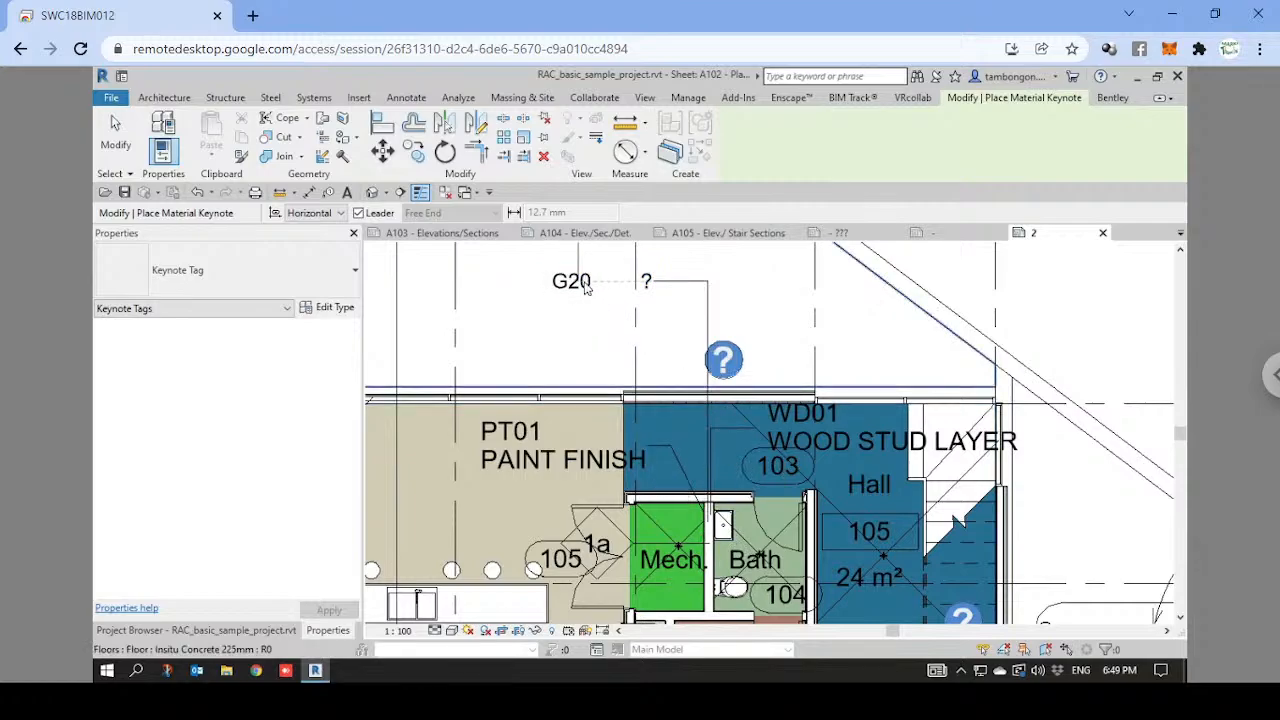
key(Escape)
key(Escape)
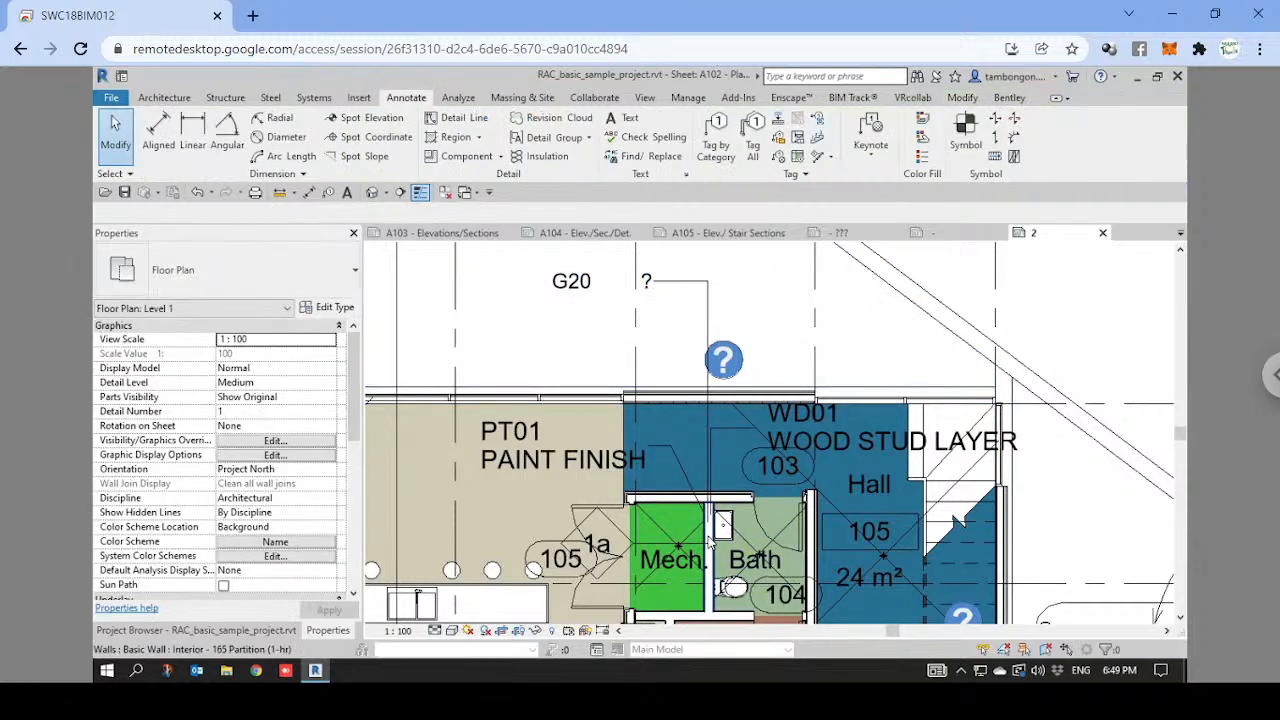
Open the identity data of the Wood - Stud Layer material in the structure of the Interior - 165 Partition (1-hr) wall type.
click(710, 541)
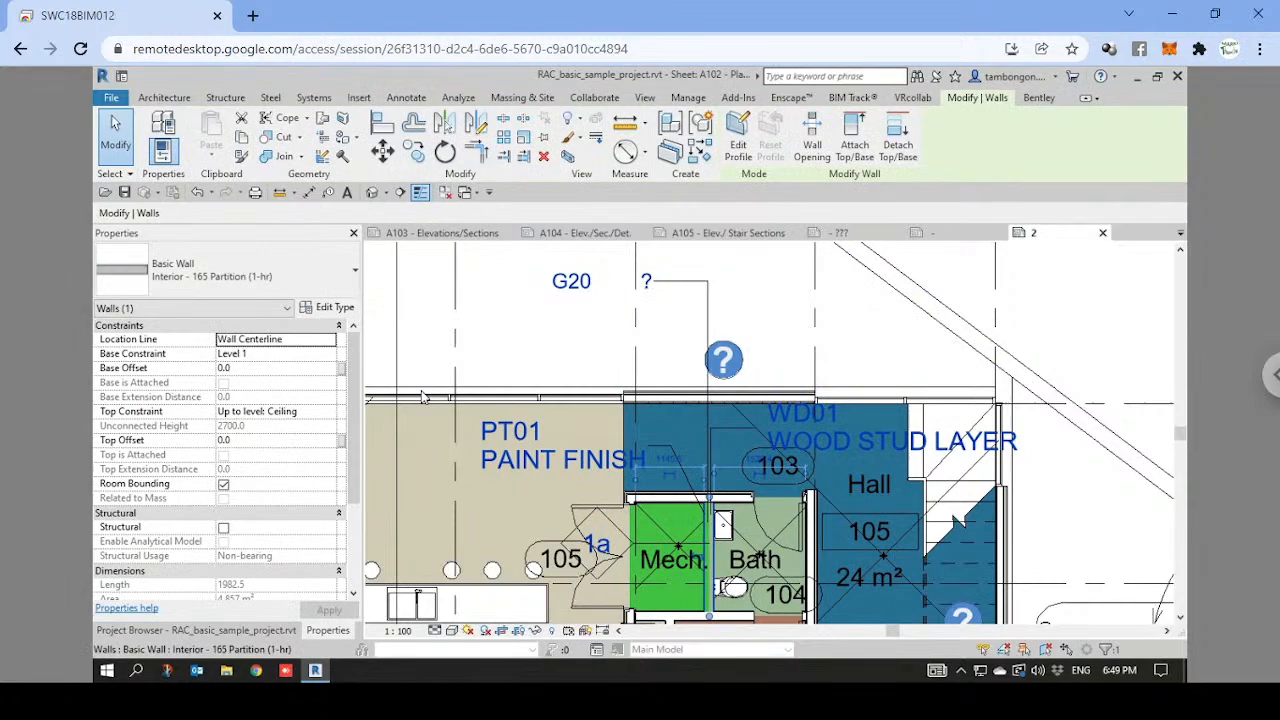
click(334, 307)
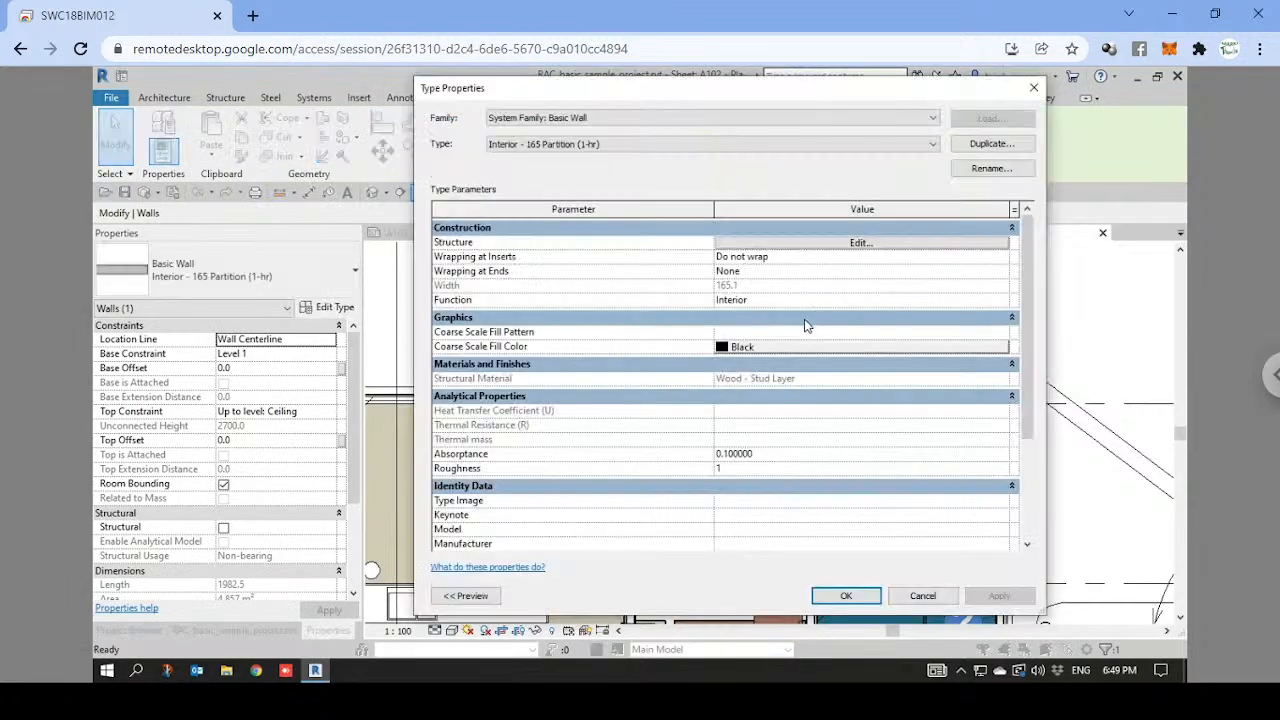
click(928, 243)
click(700, 256)
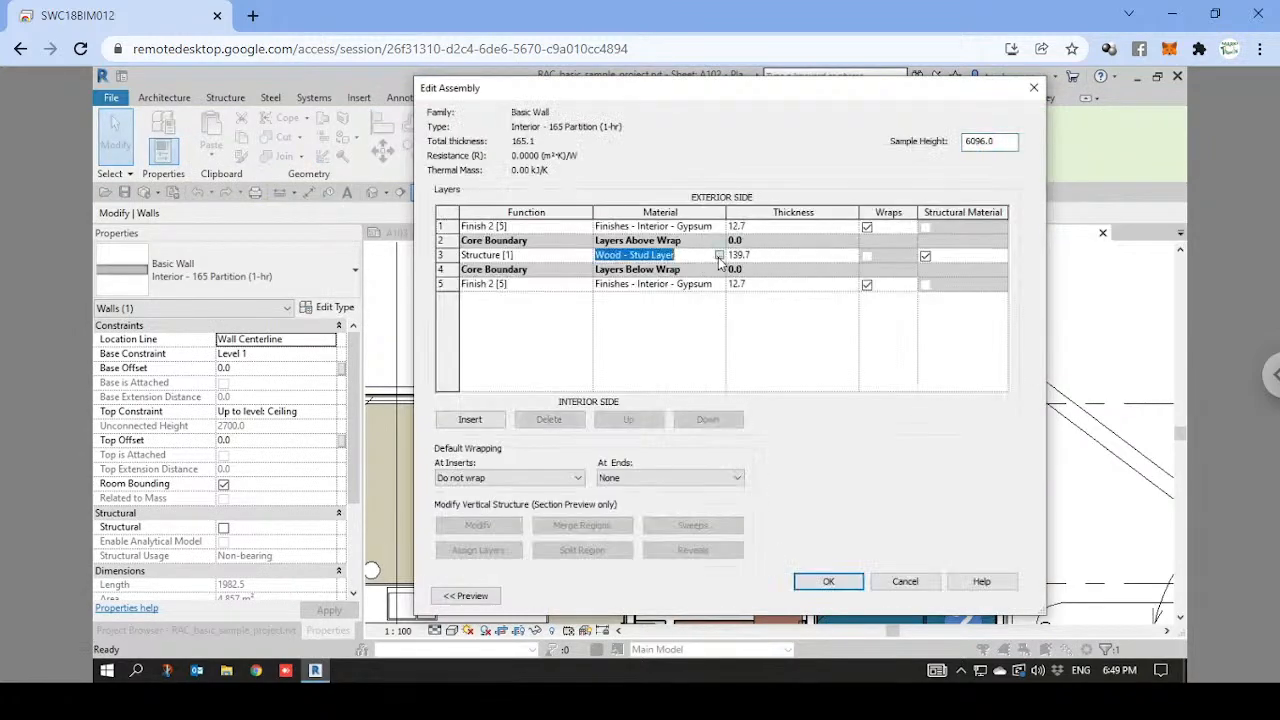
click(719, 256)
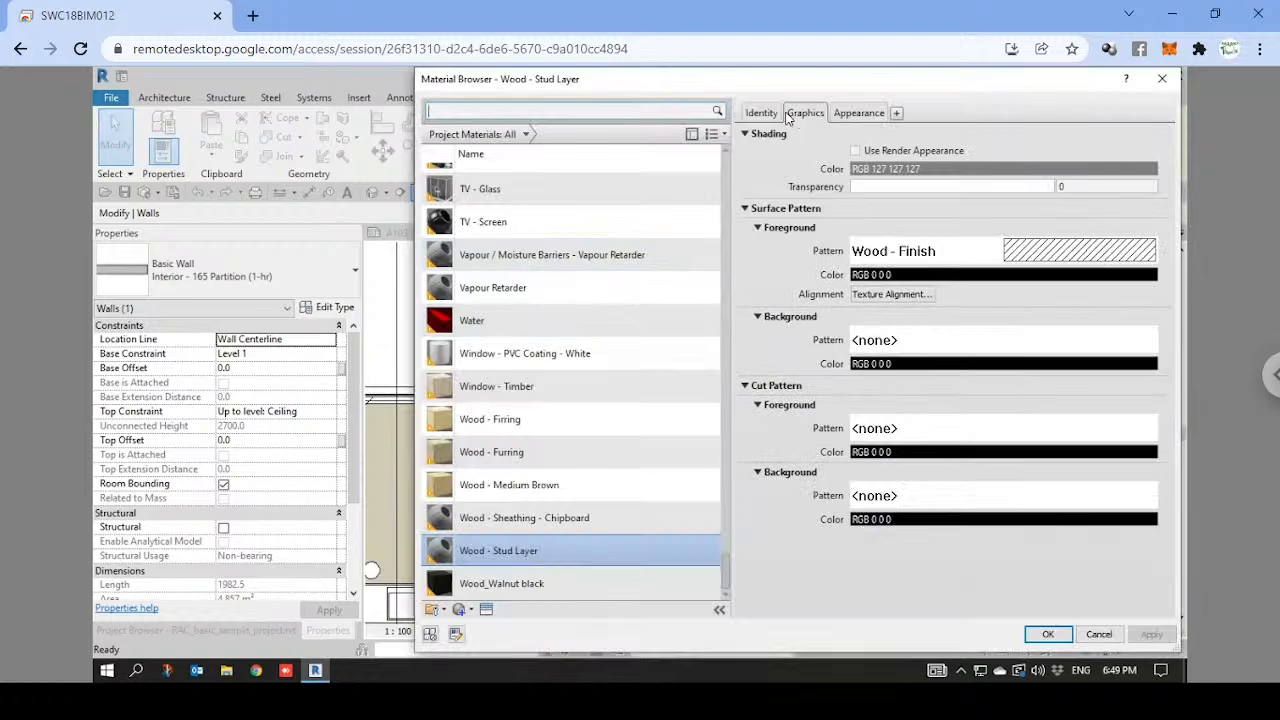
click(762, 114)
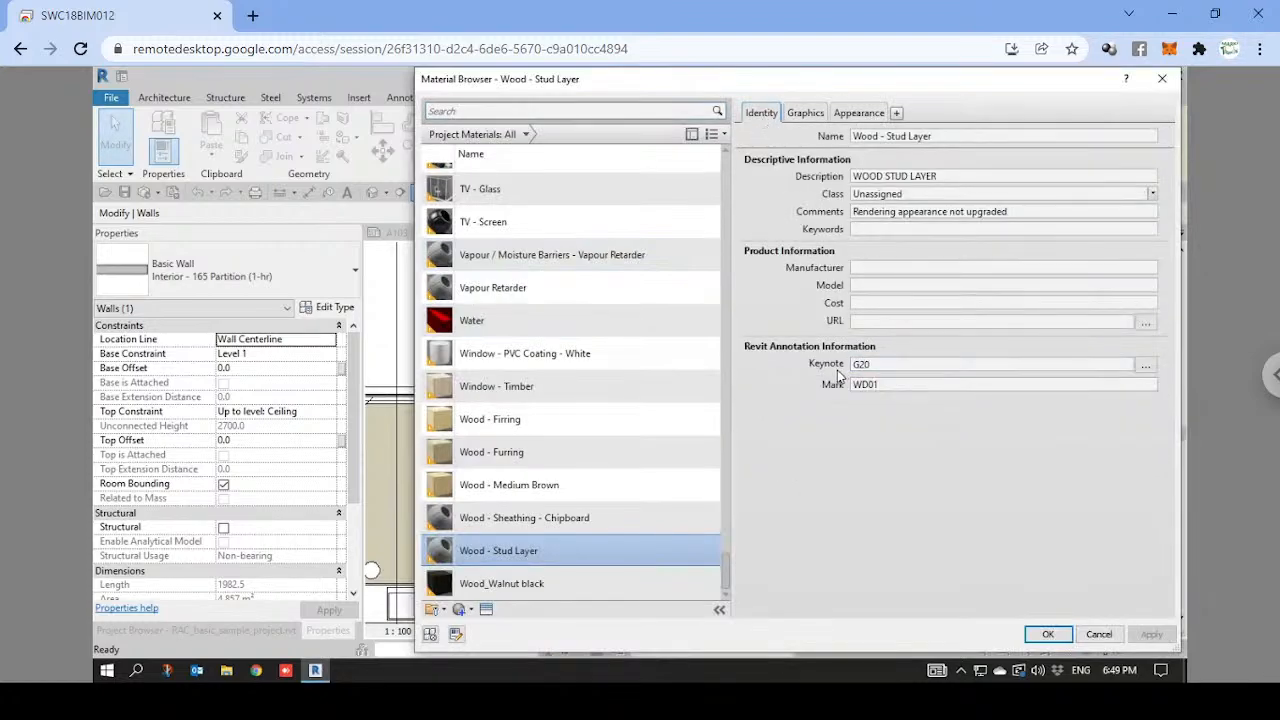
Assign keynote 06110 Wood Framing to the Wood - Stud Layer material and accept the wall type changes.
click(1146, 365)
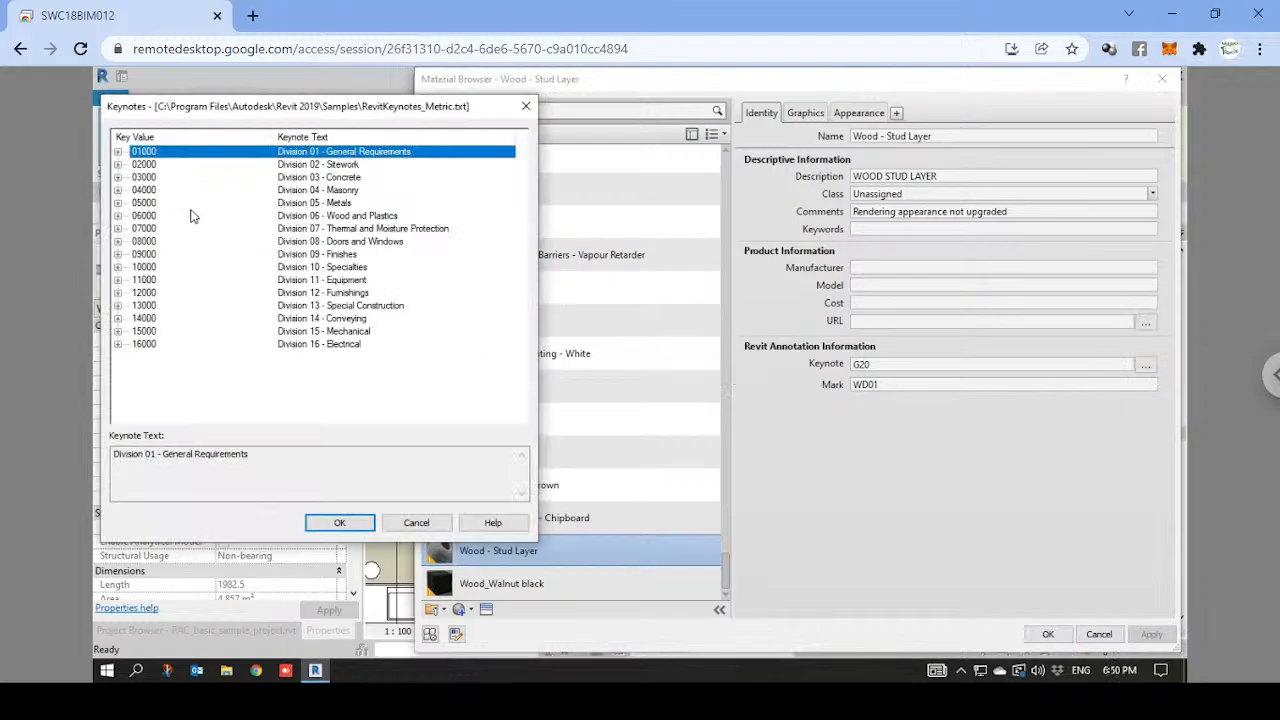
click(117, 216)
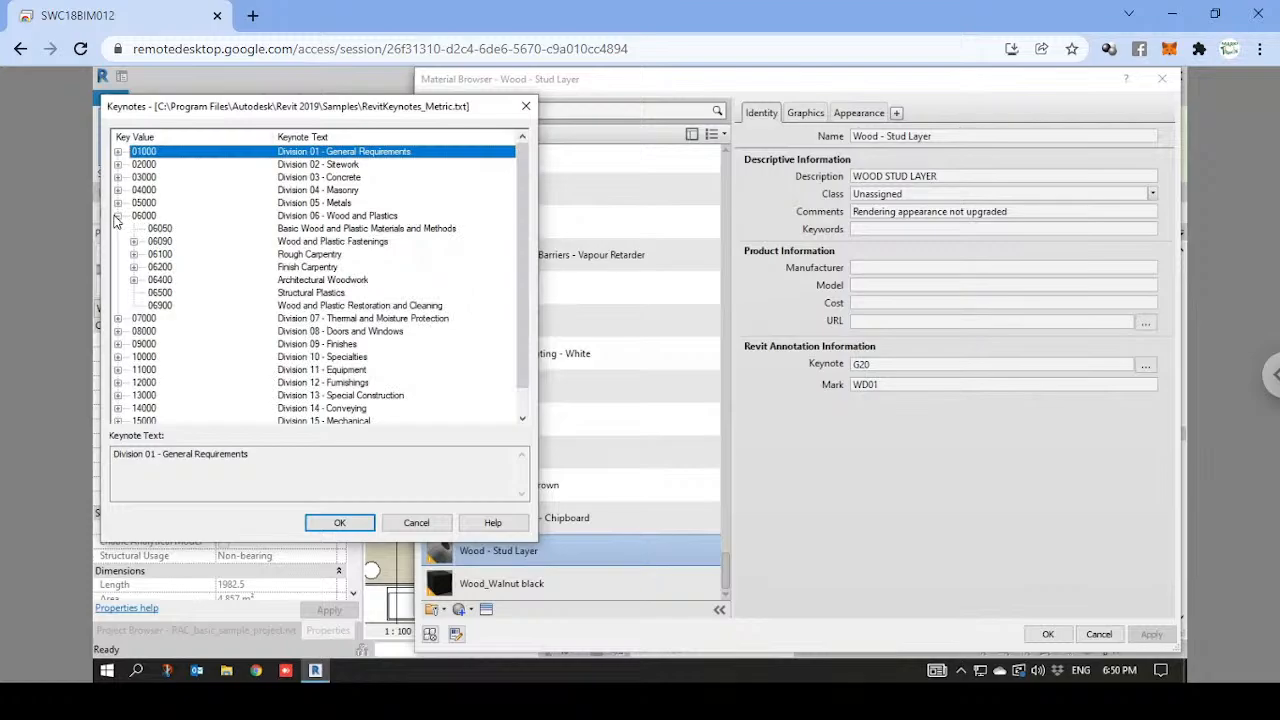
click(160, 255)
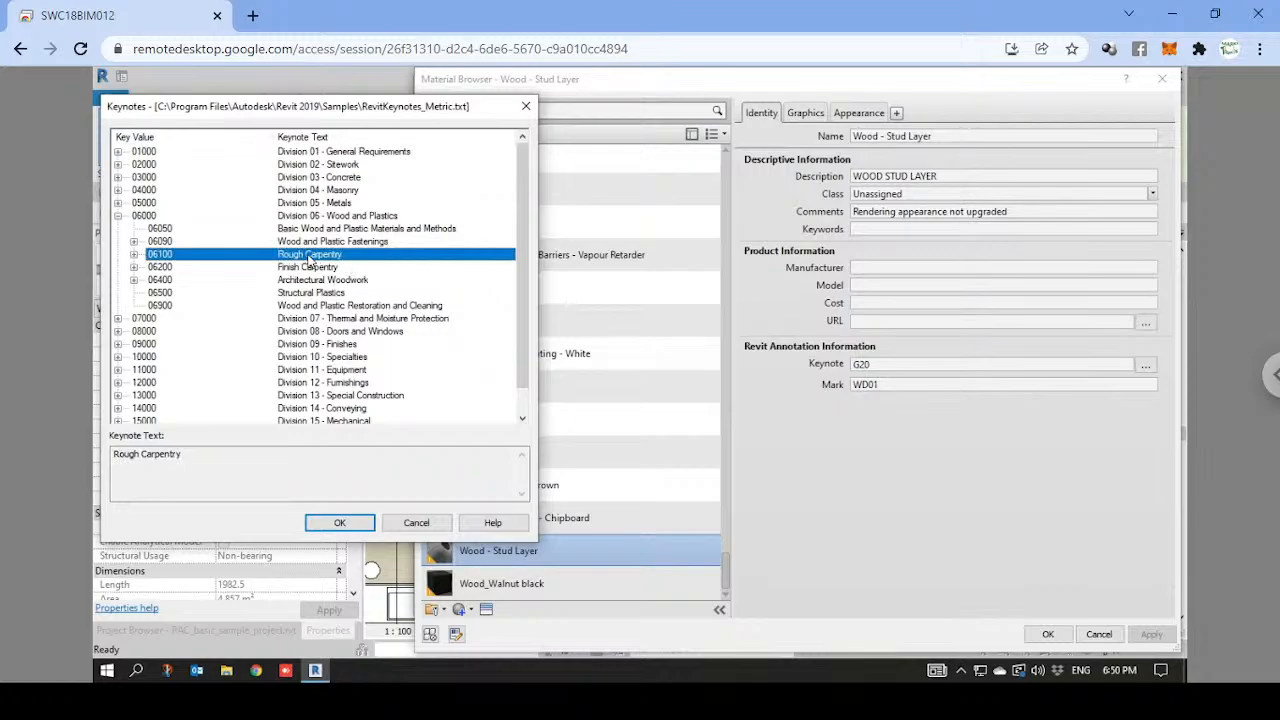
click(134, 280)
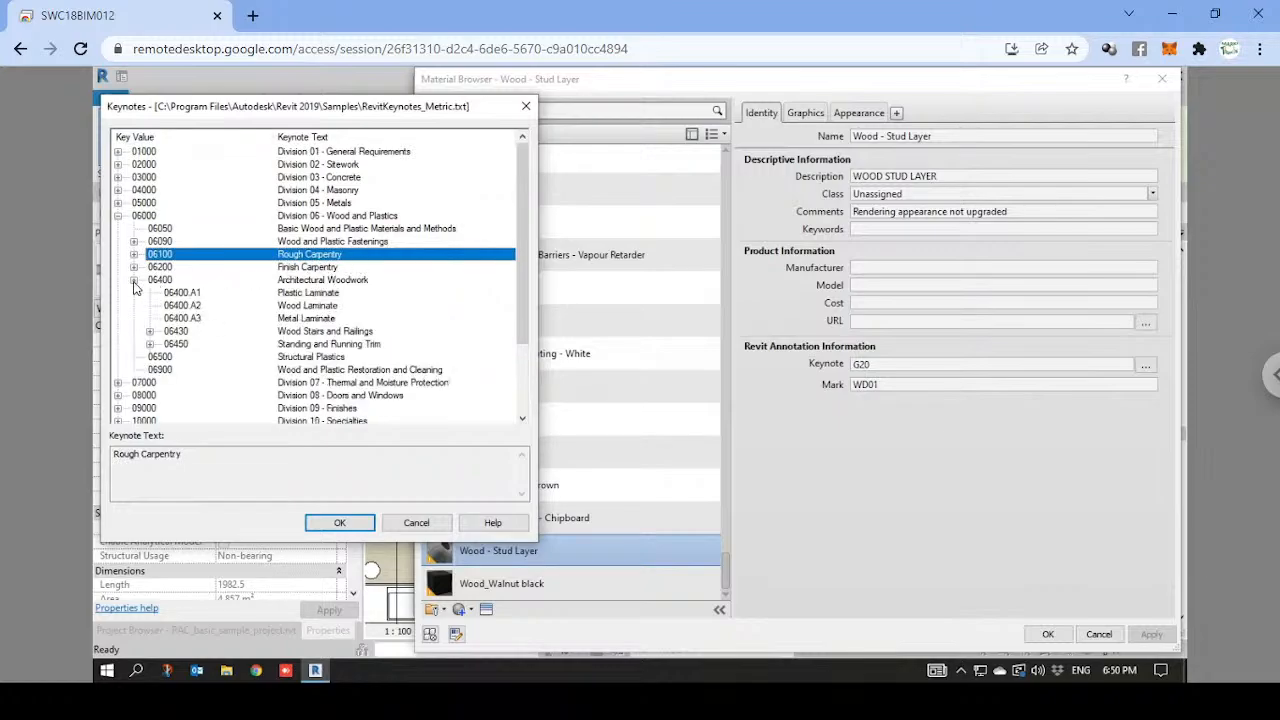
click(134, 280)
click(134, 255)
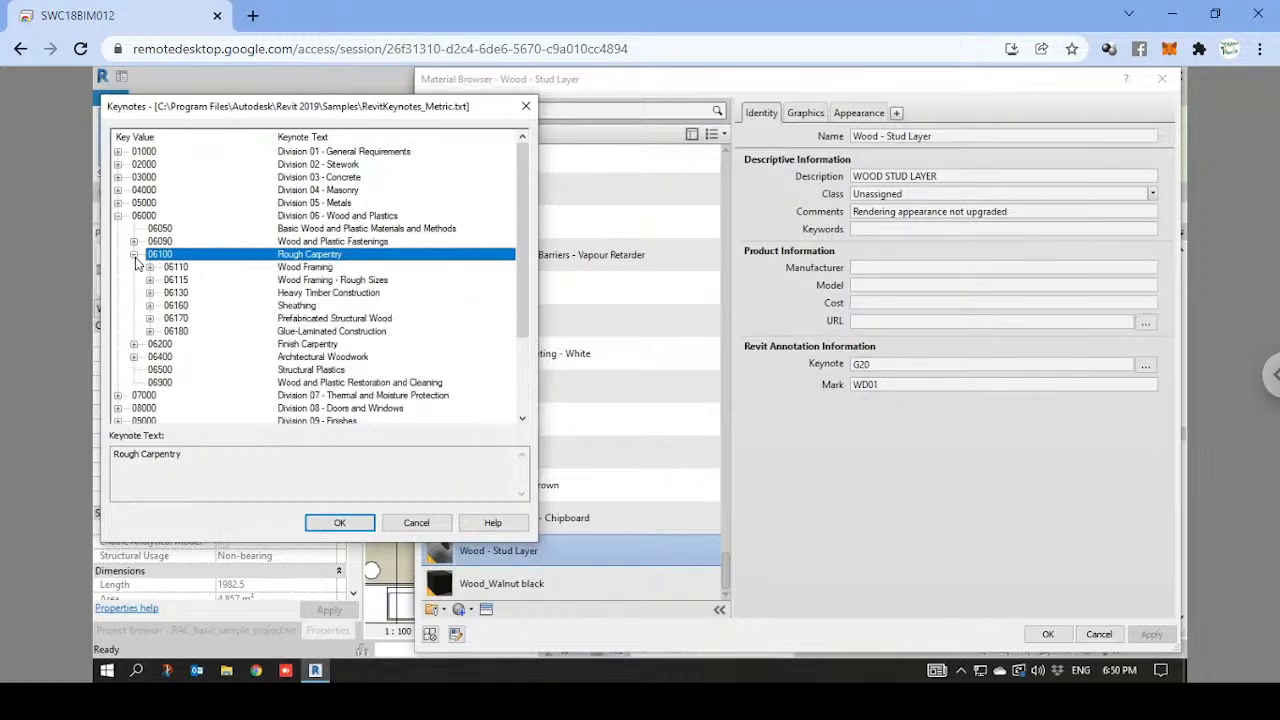
click(316, 268)
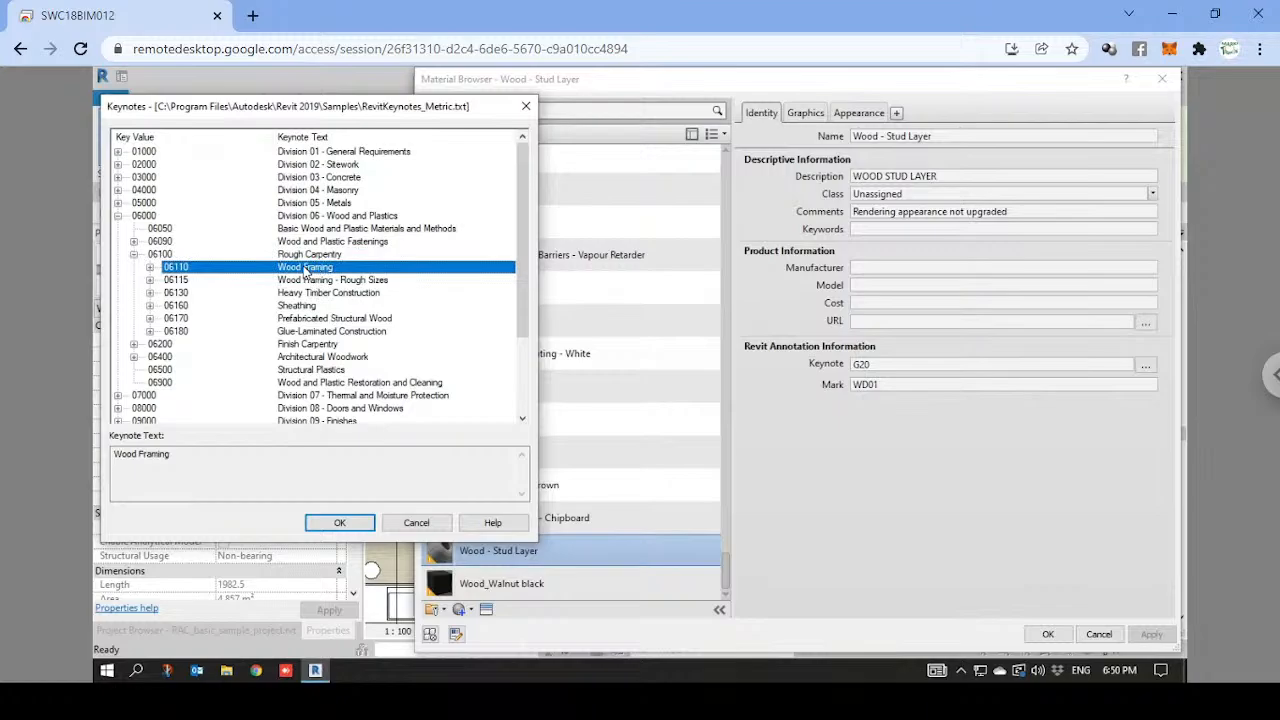
click(341, 524)
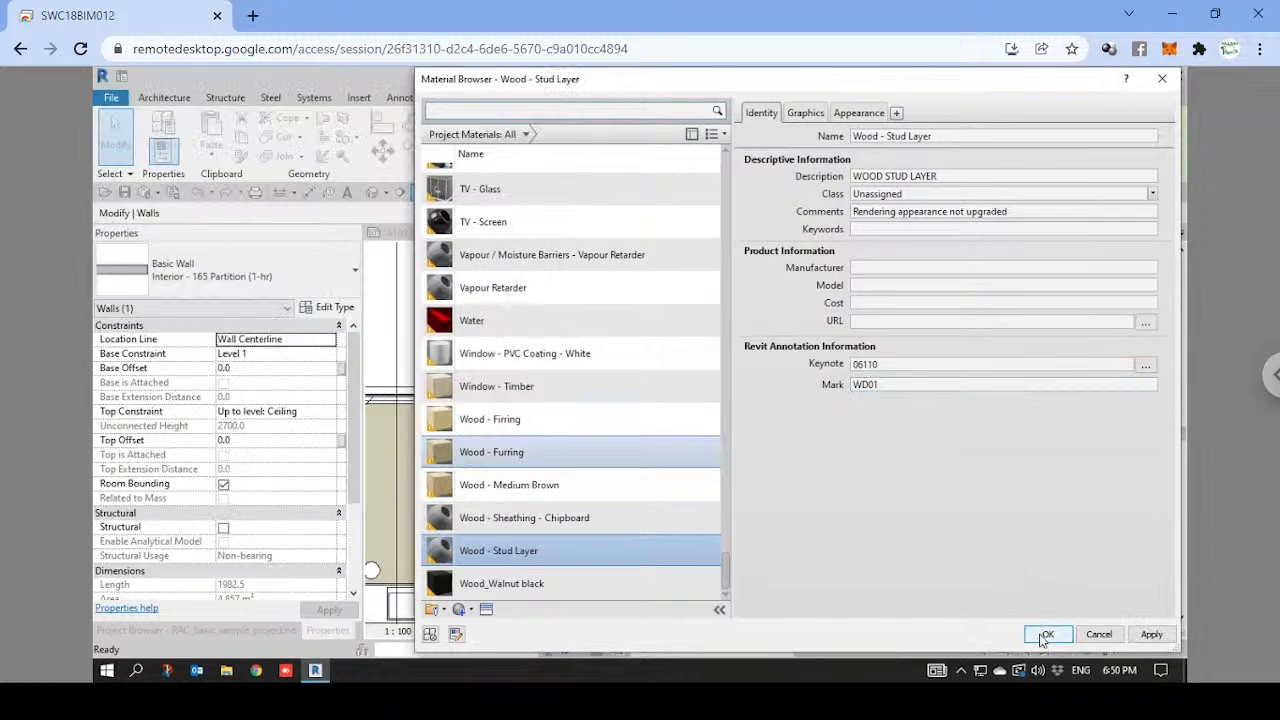
key(Return)
click(835, 583)
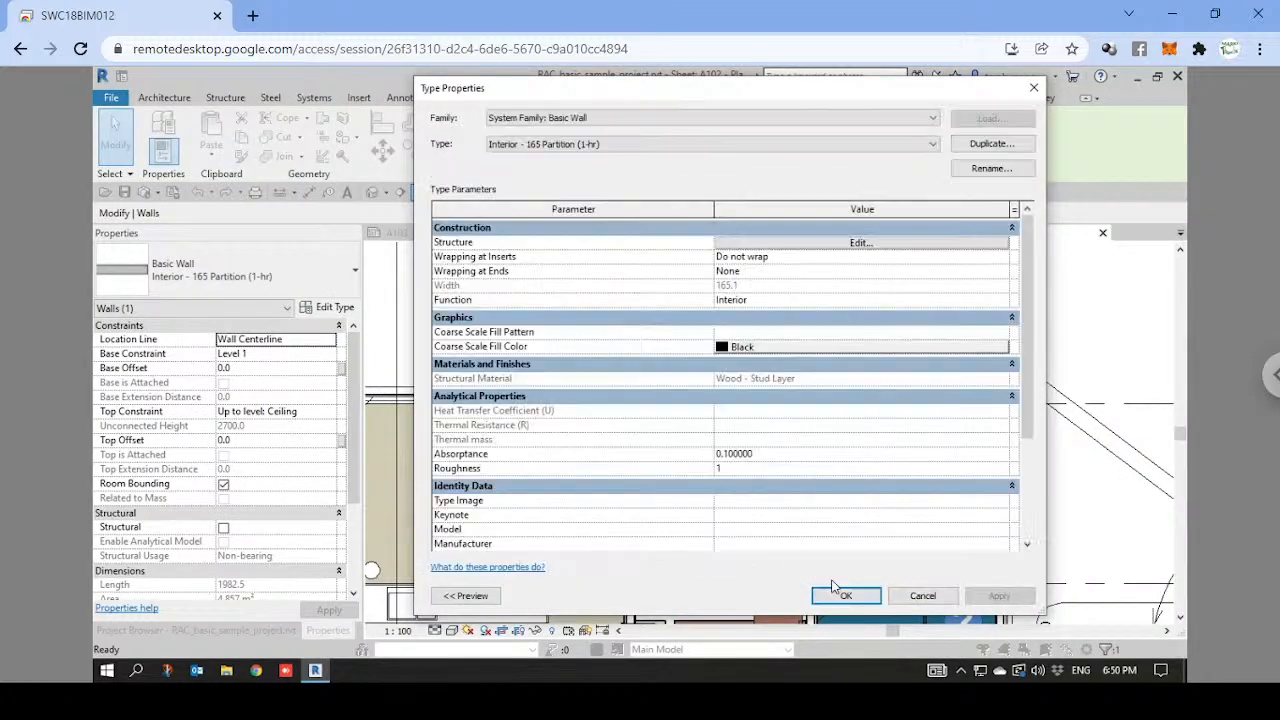
click(865, 602)
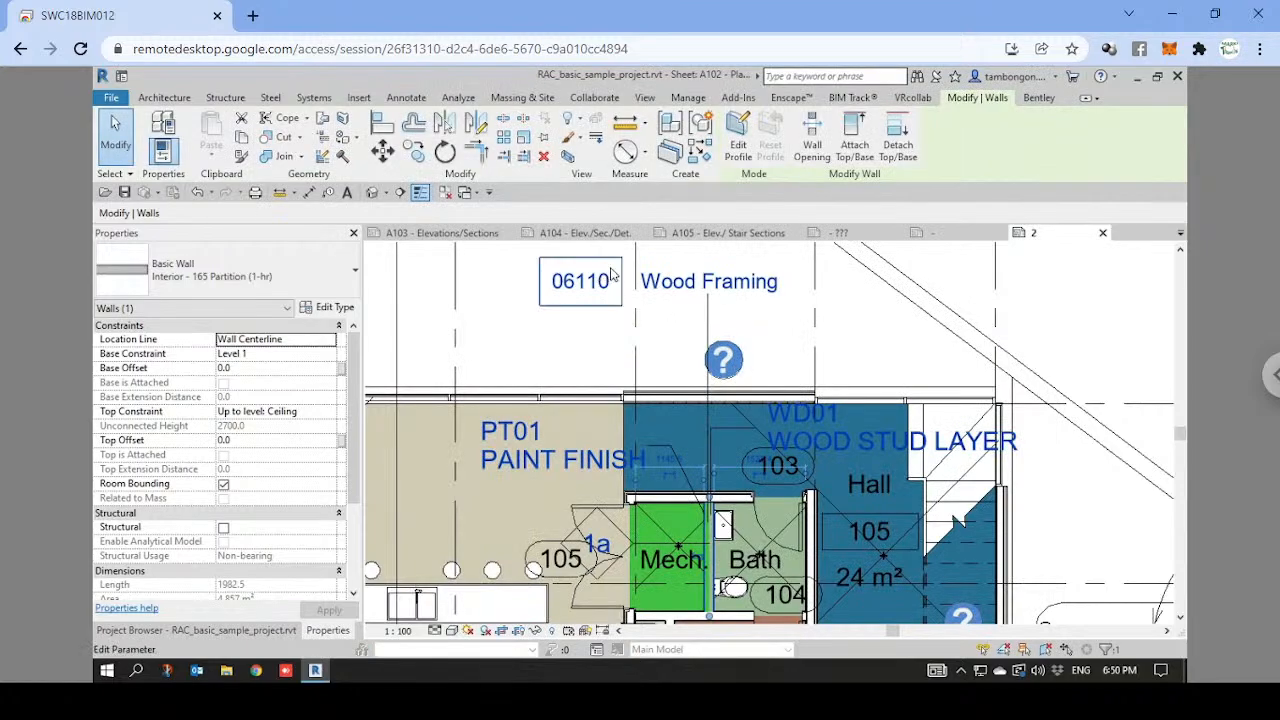
Adjust the Wood Framing keynote so its leader runs level out of the text before dropping to the partition wall.
key(Escape)
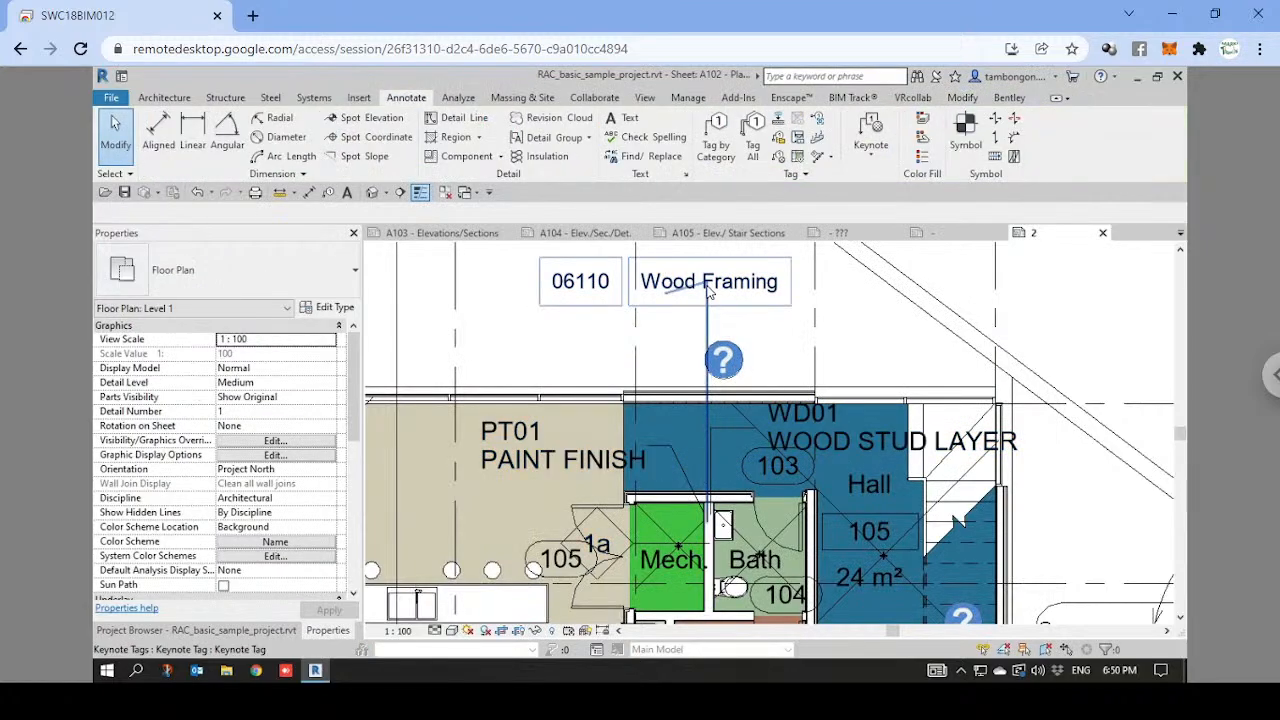
click(710, 297)
mouse_move(666, 300)
mouse_down()
mouse_move(560, 300)
mouse_move(694, 288)
mouse_up()
key(Escape)
Examine the whole annotated Level 1 floor plan, including its keynotes, material tags, room legend, outdoor dining area and section marks.
scroll(740, 284, down, 2)
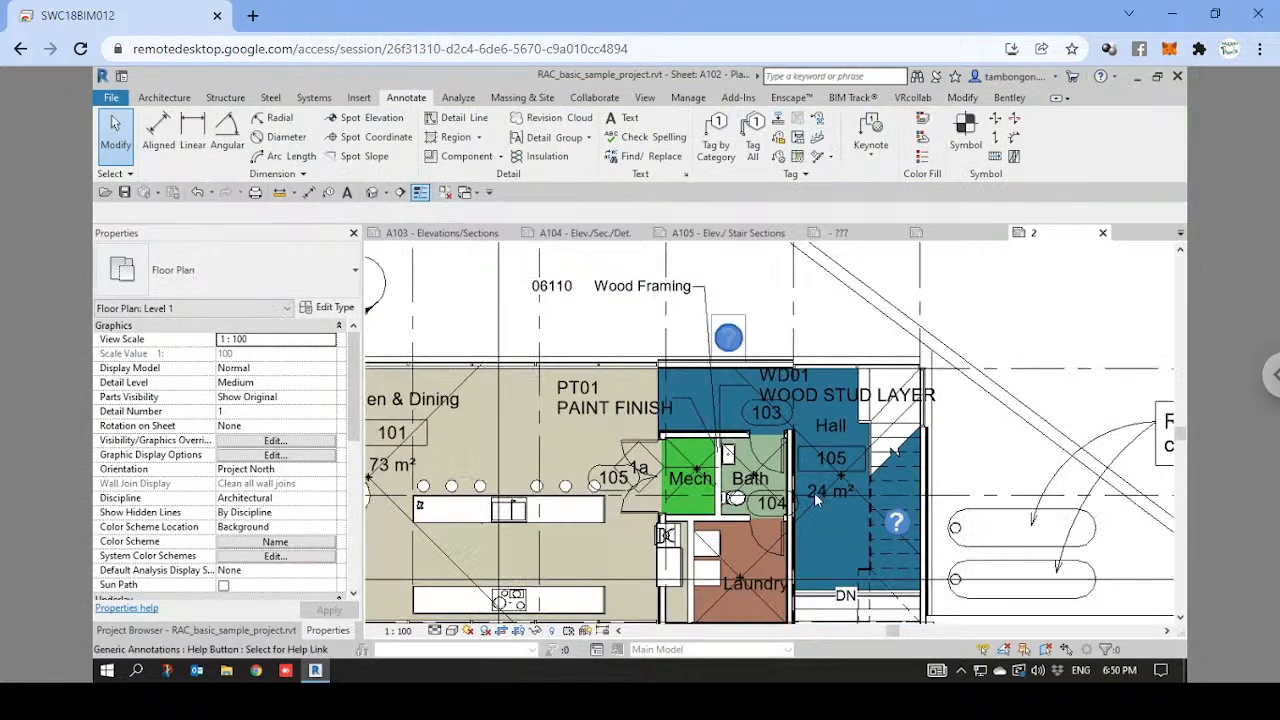
scroll(884, 590, down, 2)
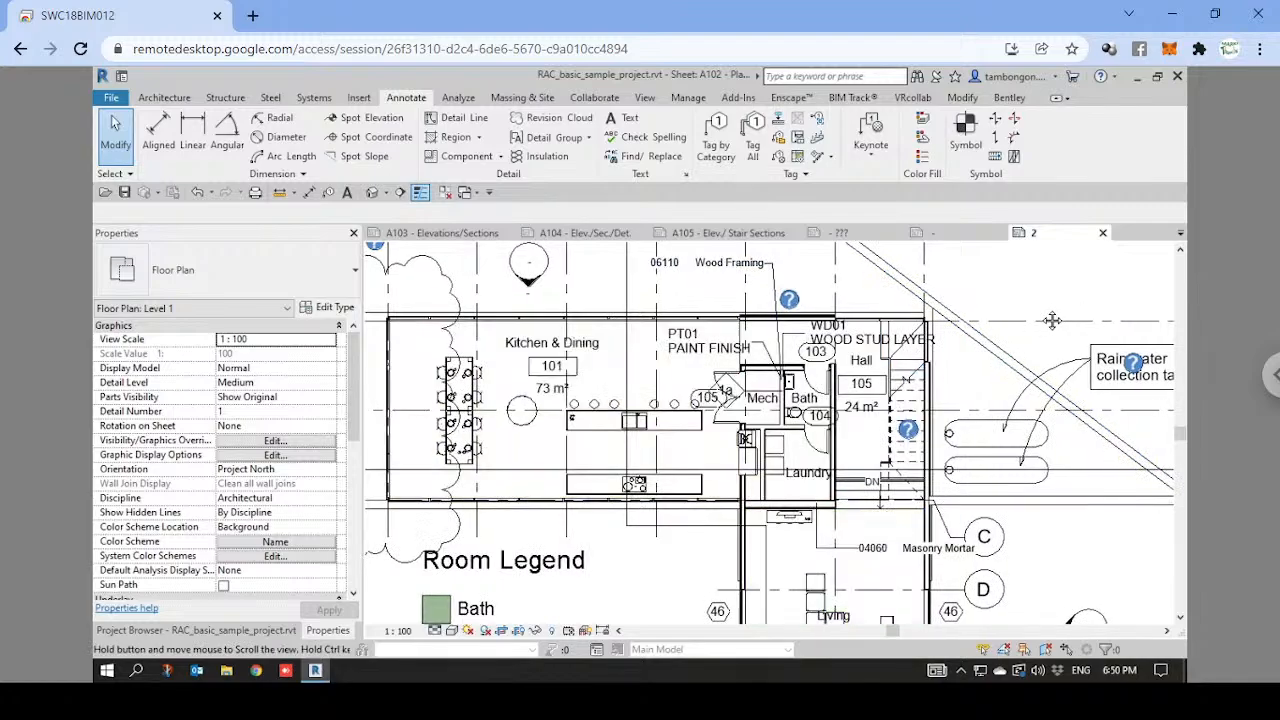
middle_drag(1072, 311, 1039, 317)
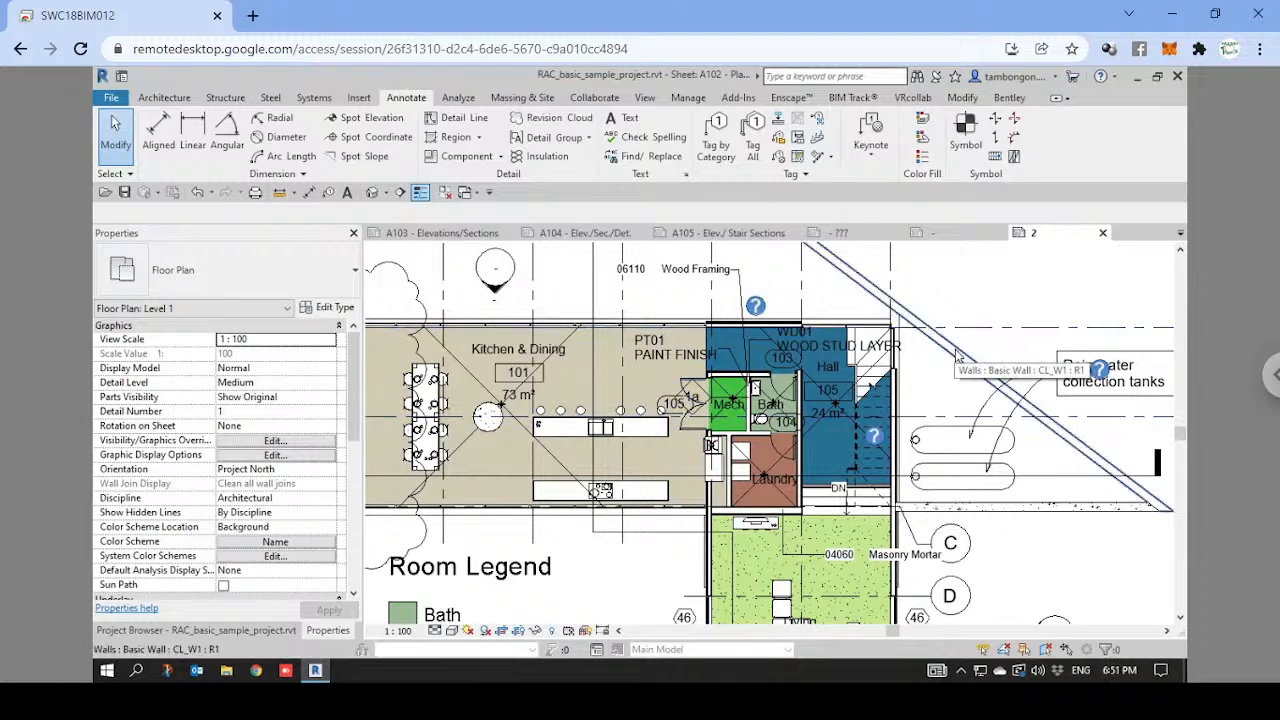
scroll(960, 356, down, 2)
middle_drag(687, 525, 798, 498)
scroll(798, 498, down, 2)
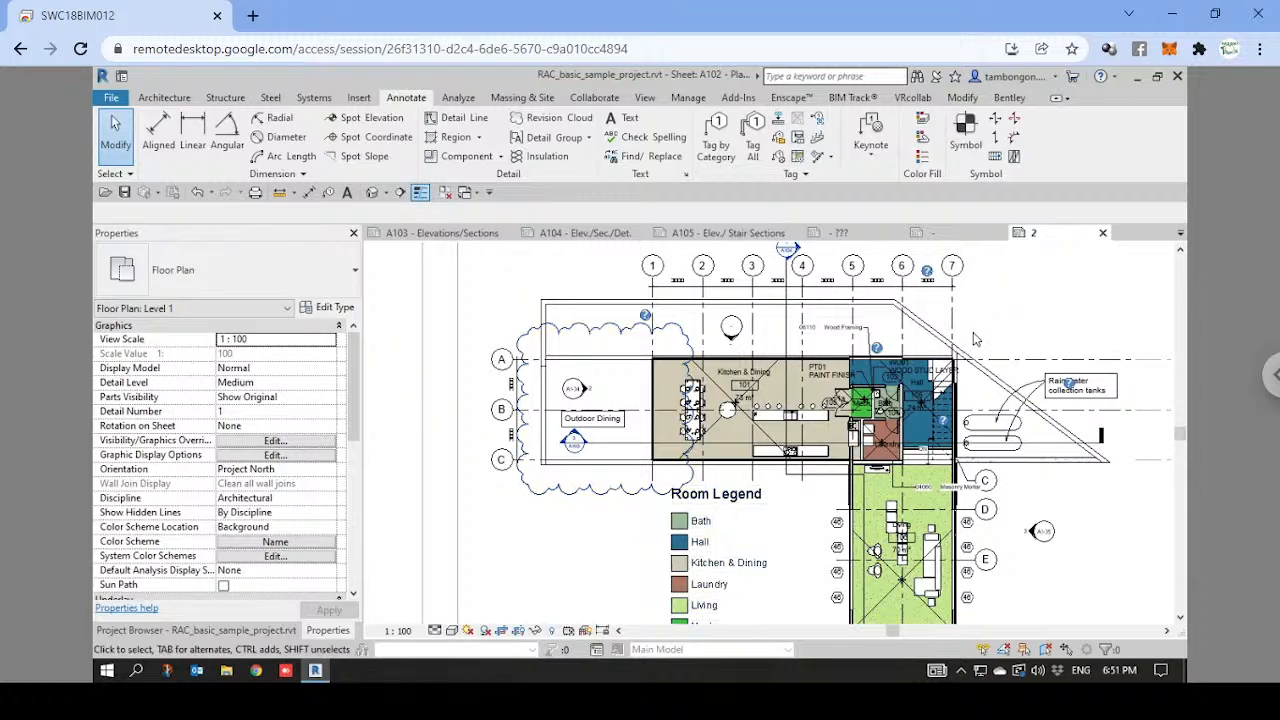
middle_drag(1043, 335, 1013, 327)
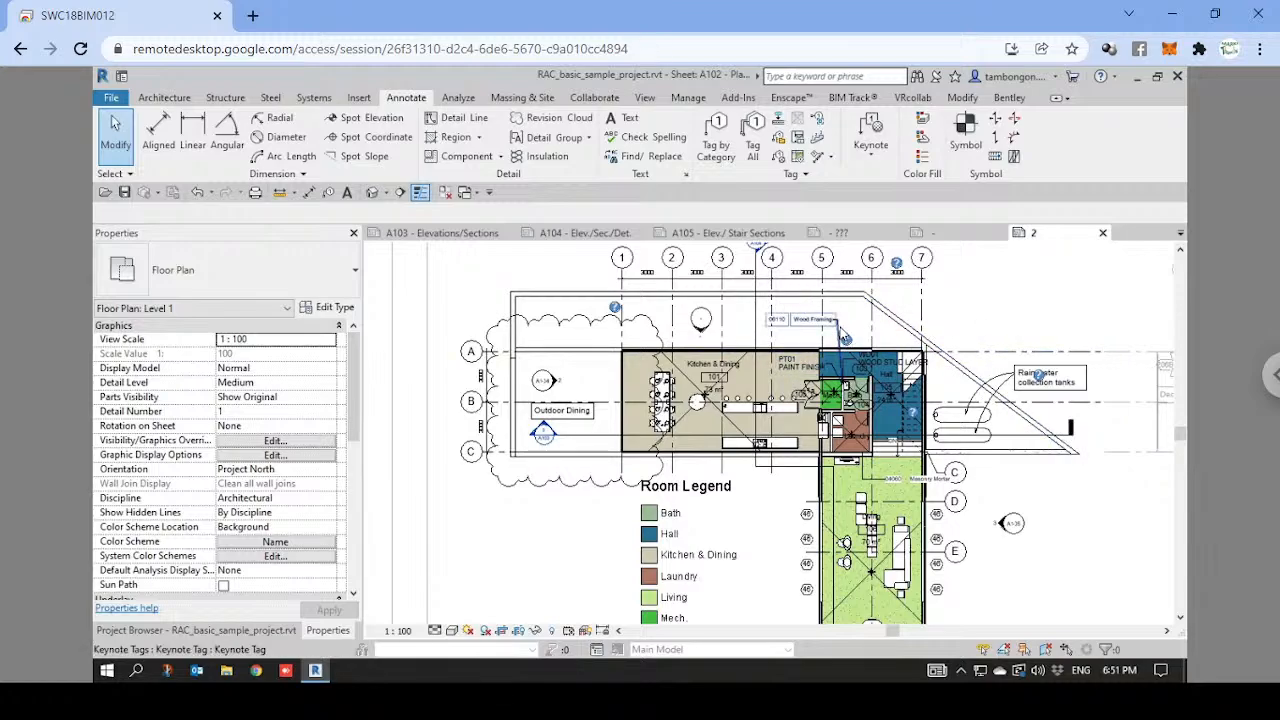
scroll(845, 338, up, 1)
scroll(830, 320, up, 1)
middle_drag(635, 388, 708, 388)
scroll(520, 441, up, 1)
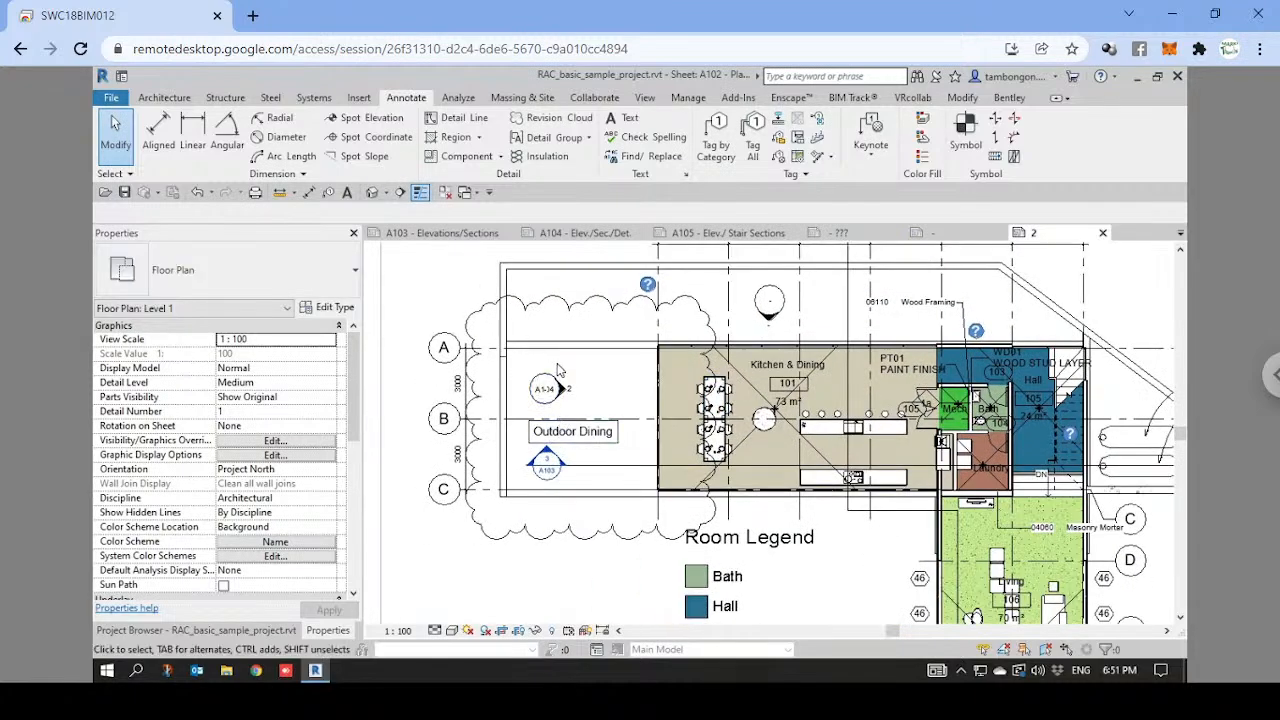
scroll(588, 378, down, 2)
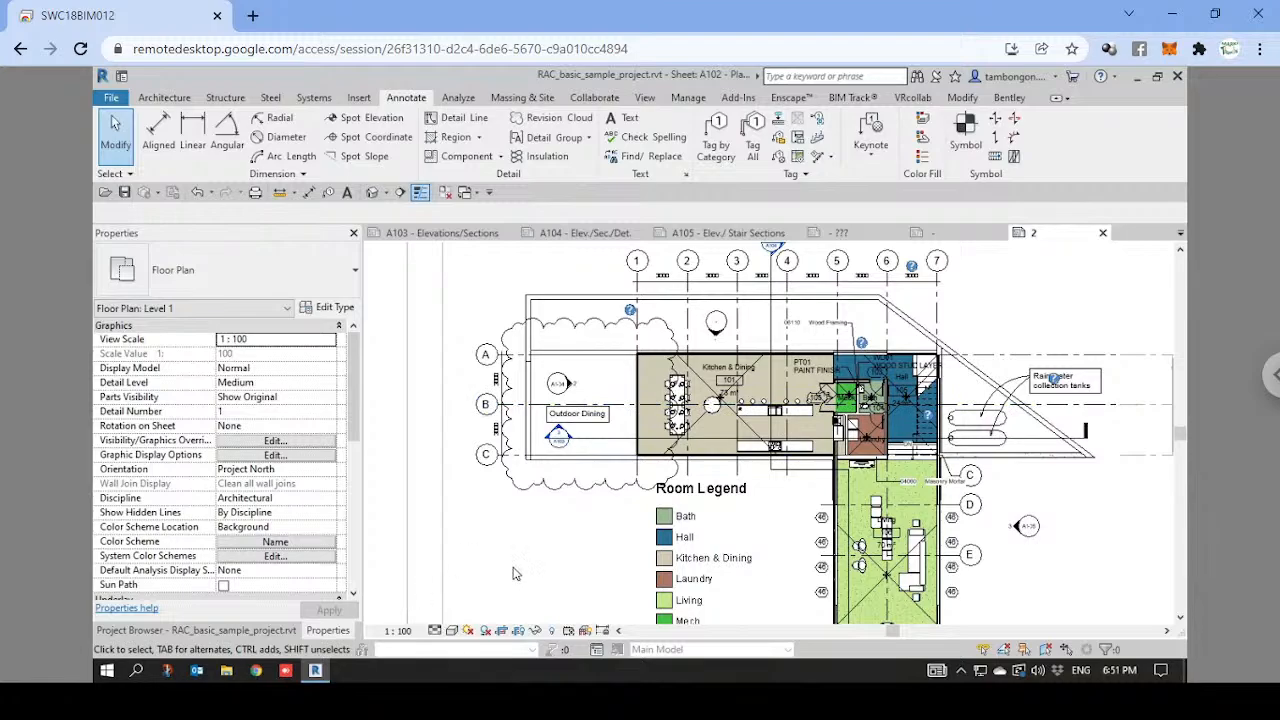
middle_drag(549, 547, 514, 523)
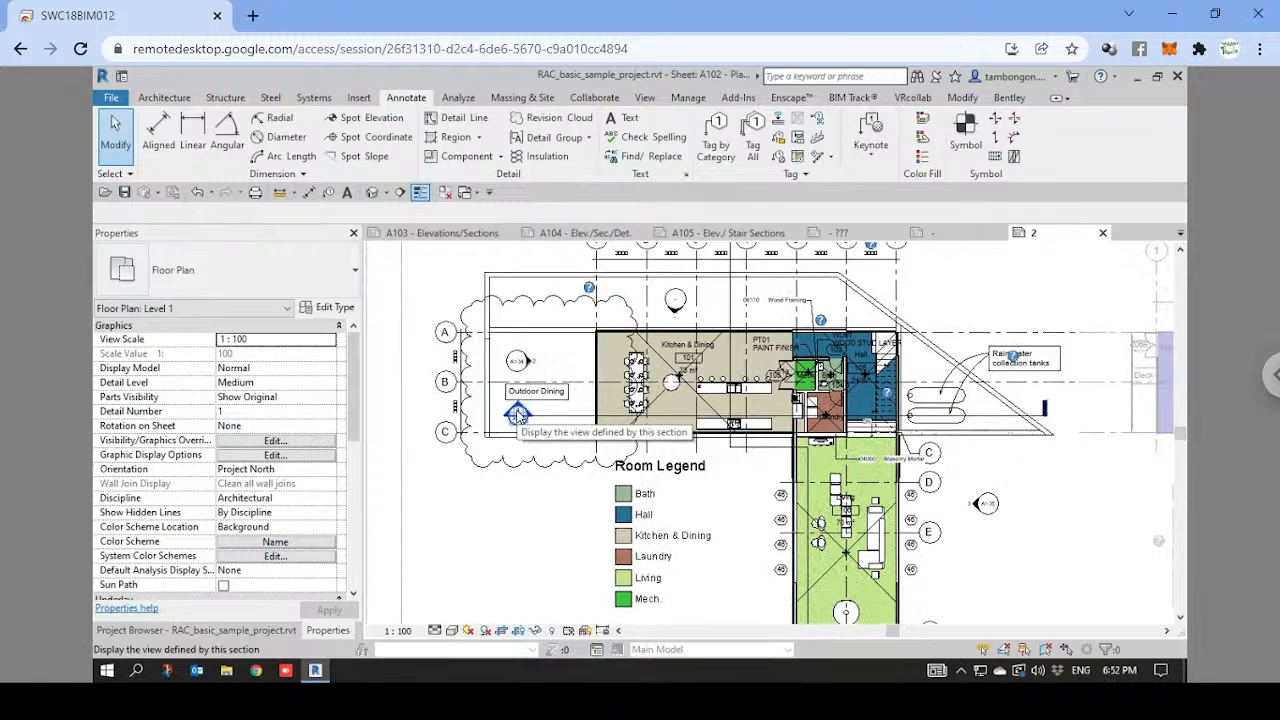
Close all inactive views and both open title families without saving their changes, keeping only sheet A102 - Plans open.
click(447, 195)
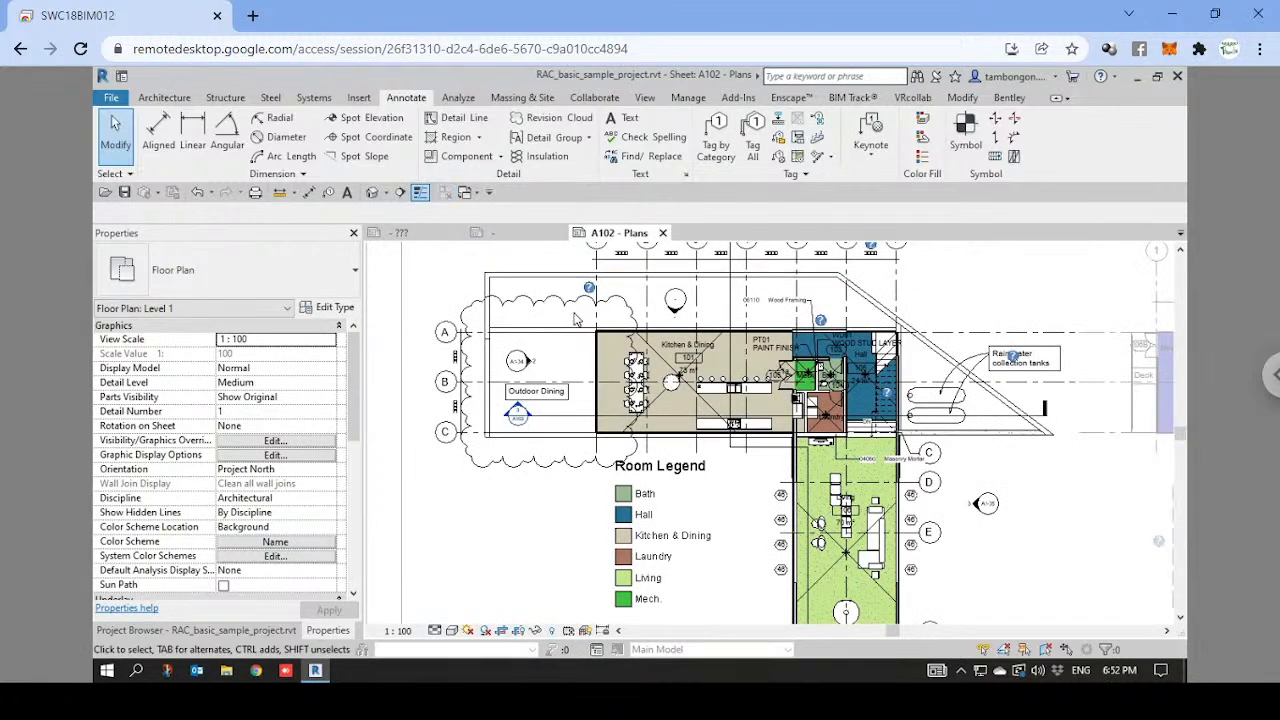
click(561, 233)
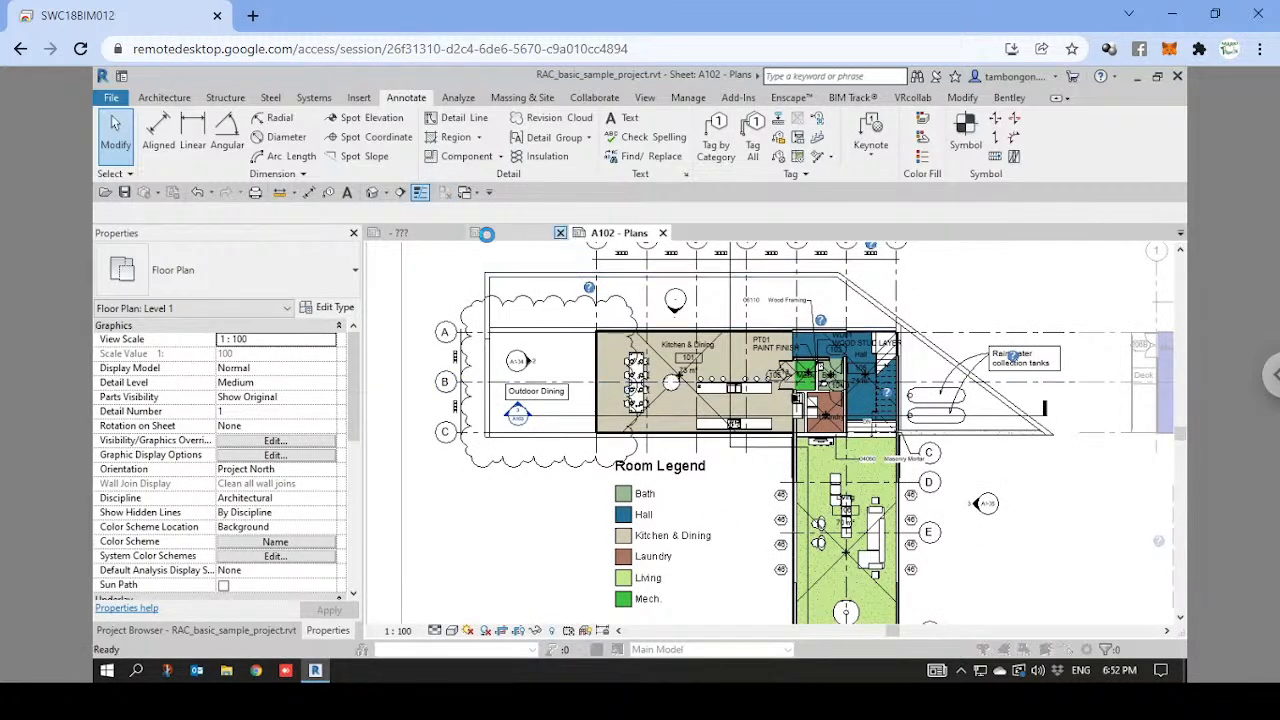
click(688, 378)
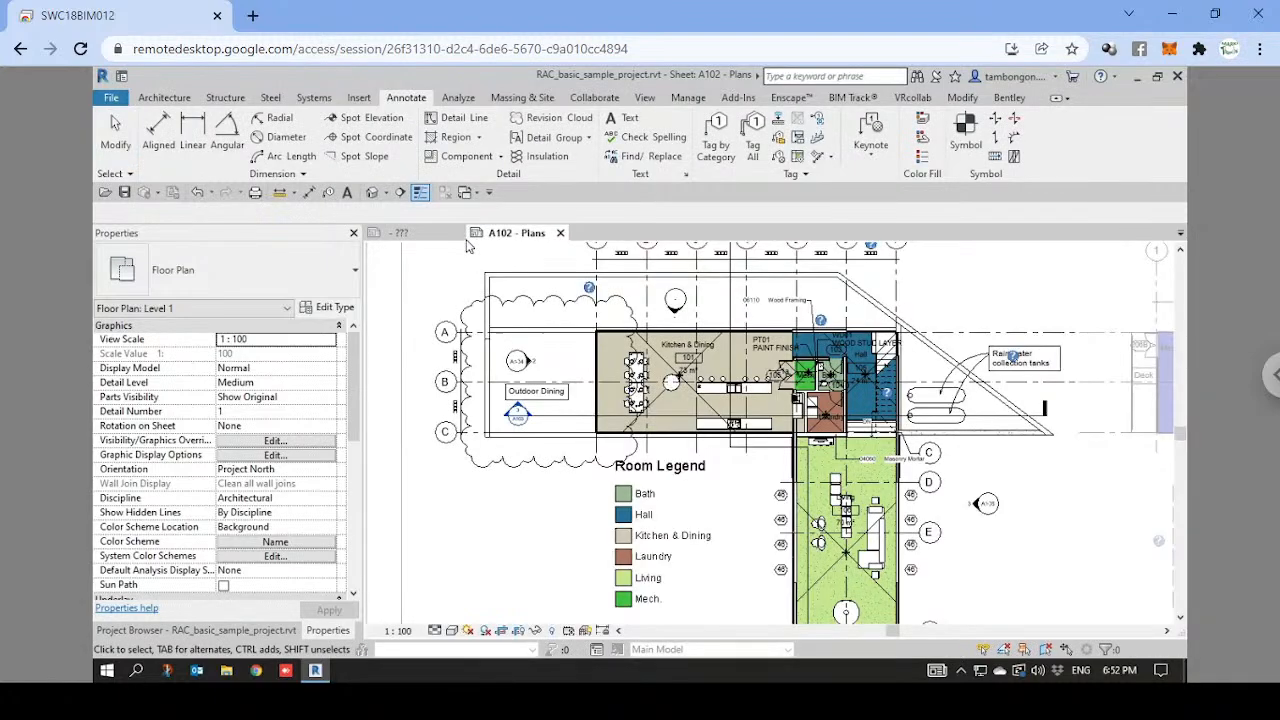
click(459, 234)
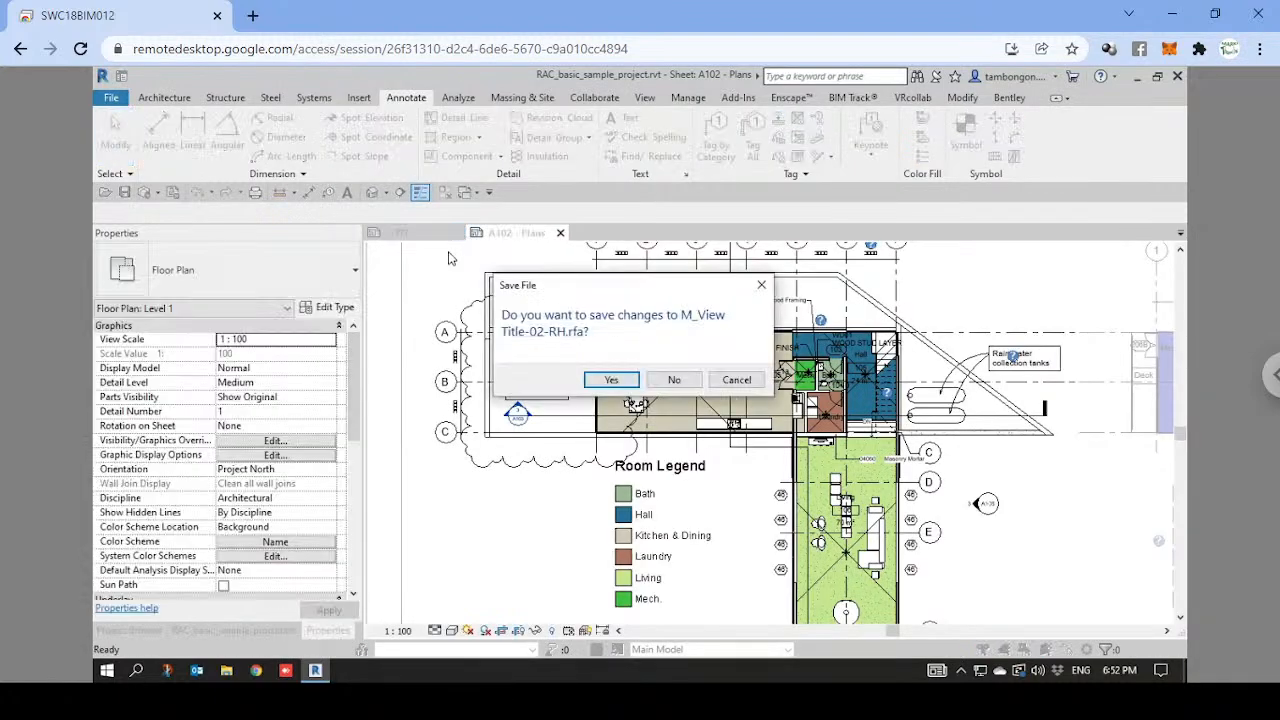
click(678, 382)
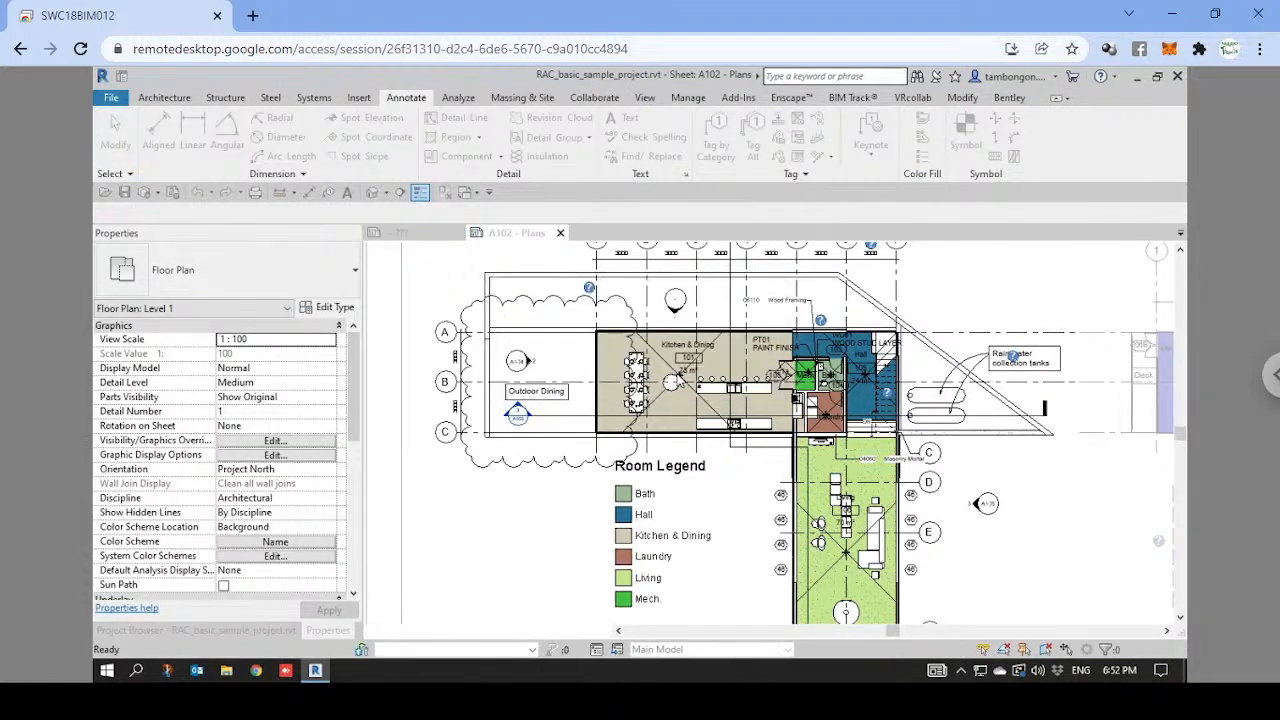
Create a new family from the Metric Generic Model template.
click(113, 98)
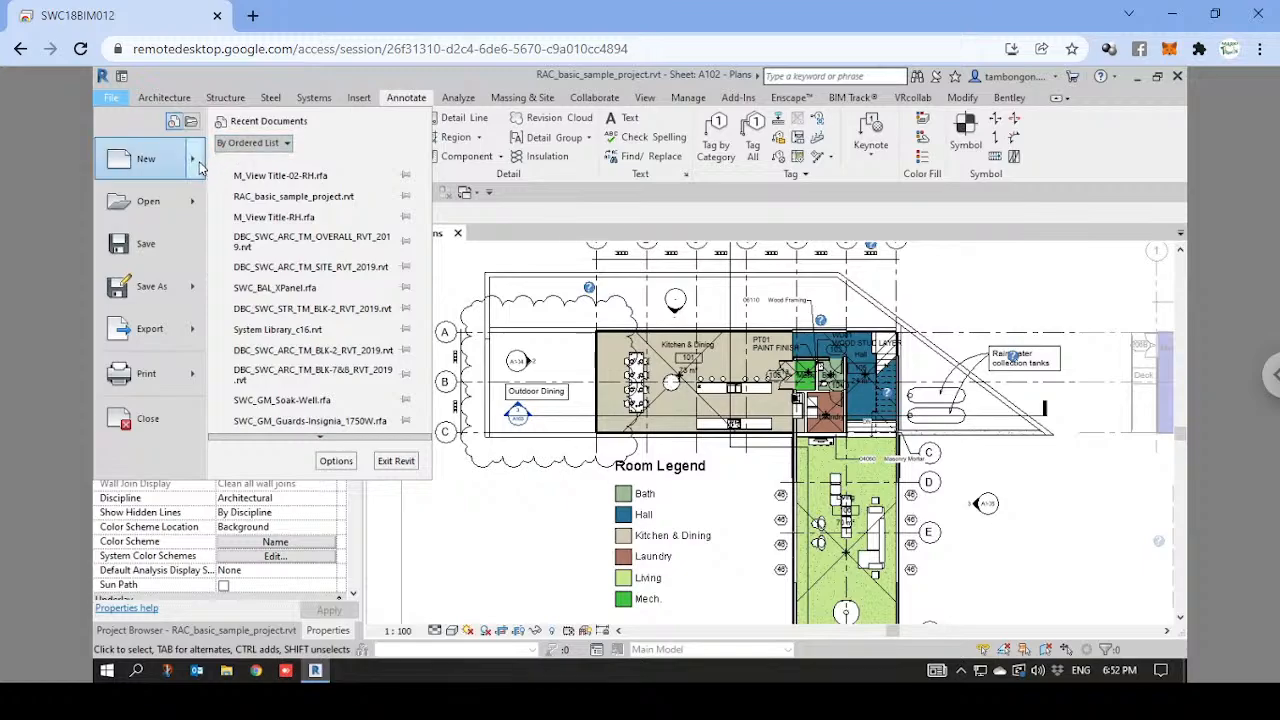
mouse_move(199, 168)
click(378, 232)
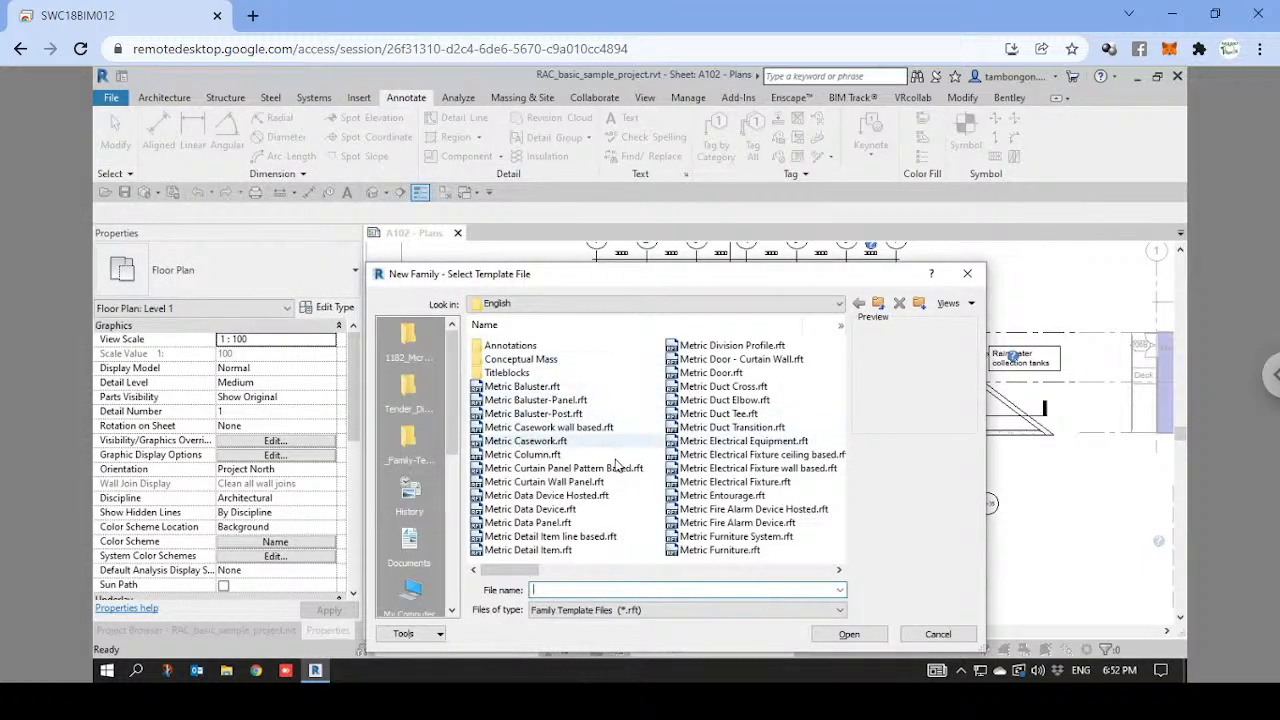
scroll(590, 455, down, 1)
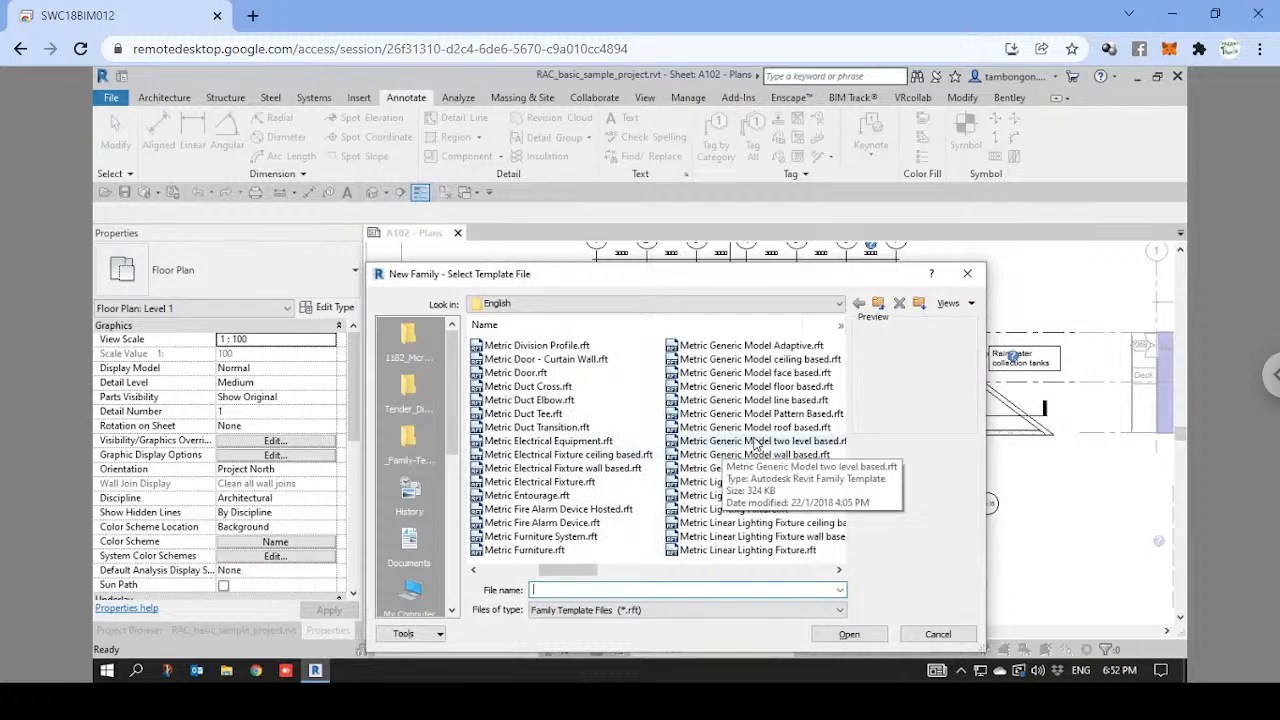
click(731, 468)
click(845, 634)
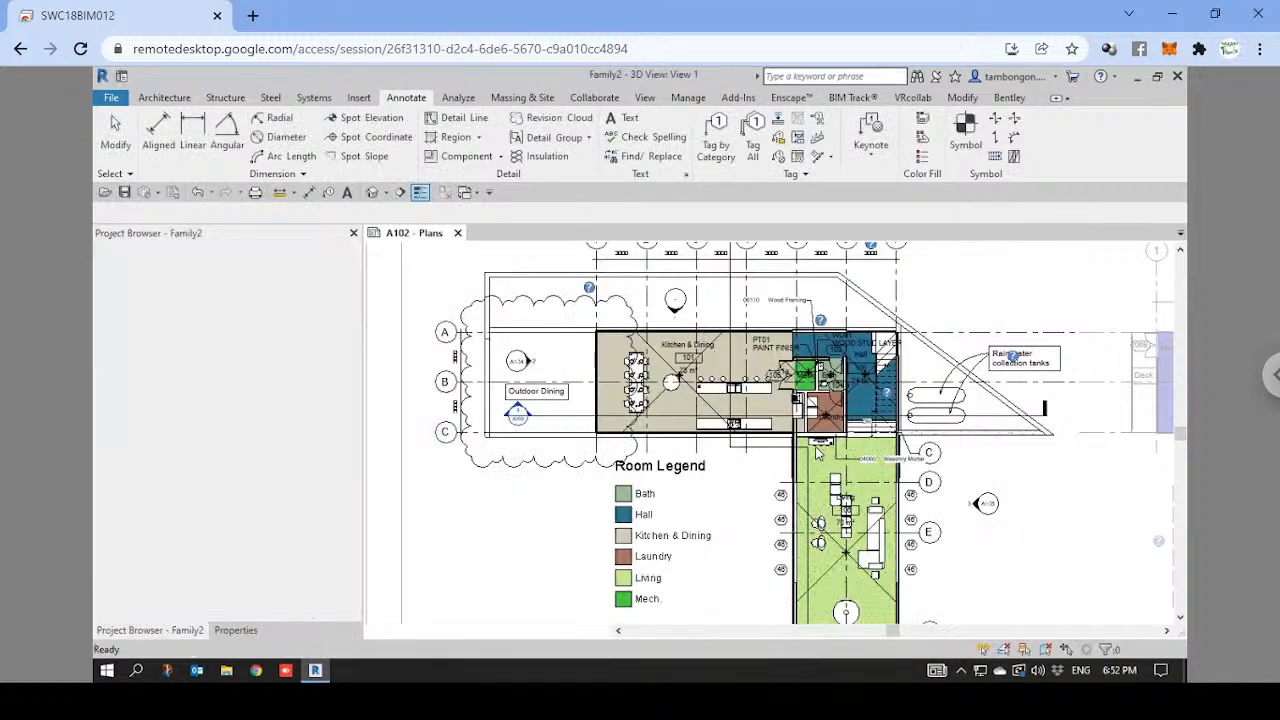
Add two vertical reference planes in the Ref. Level plan, offset 500 mm to either side of the centre plane.
key(r)
key(p)
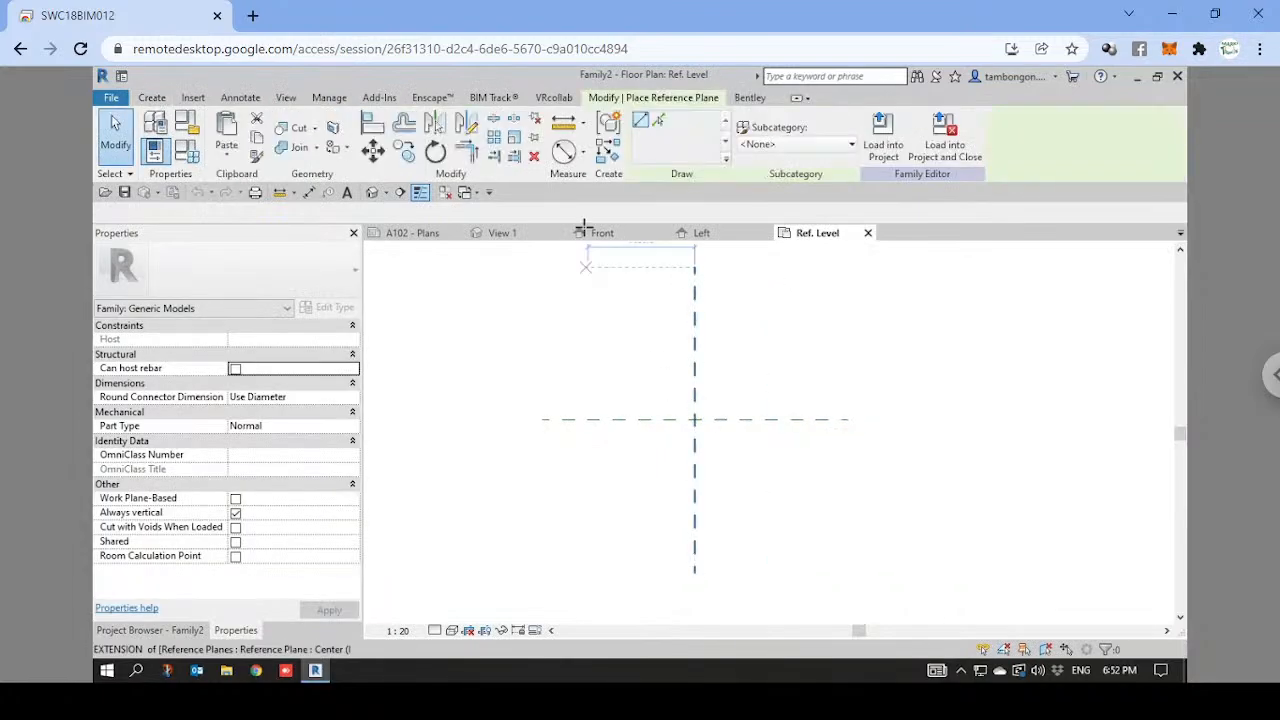
click(347, 214)
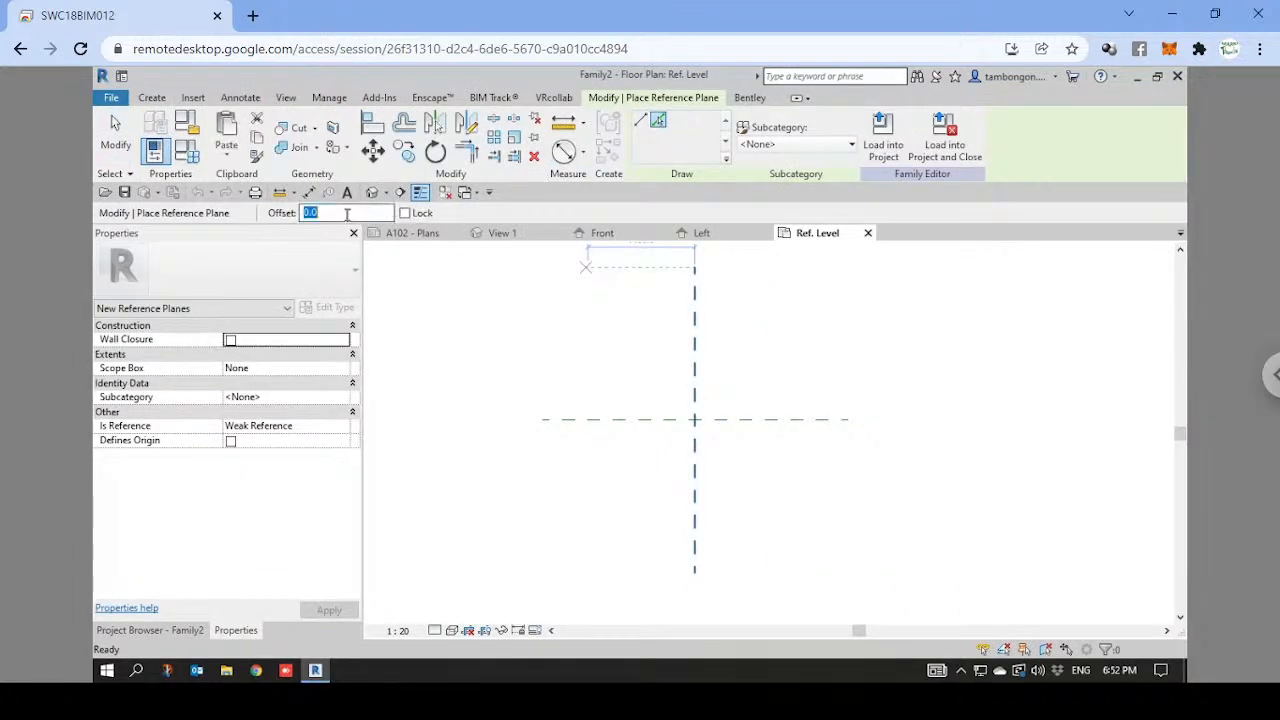
text(500)
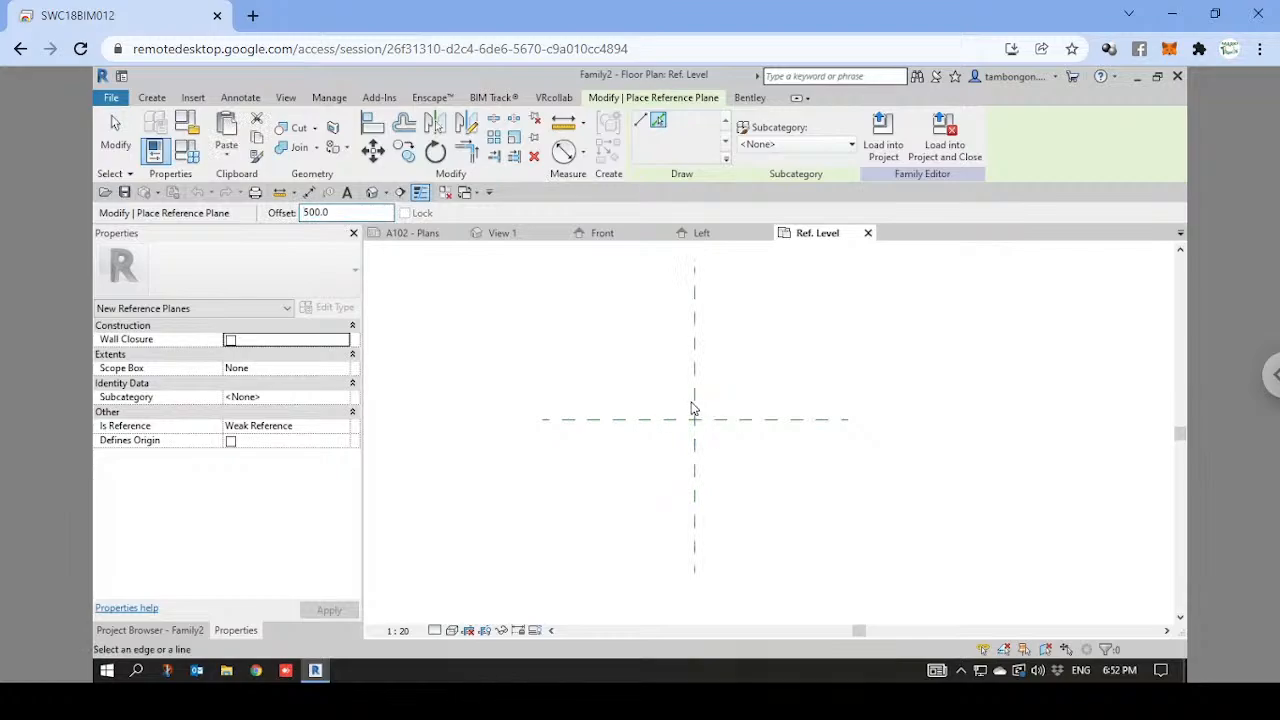
click(692, 409)
click(699, 408)
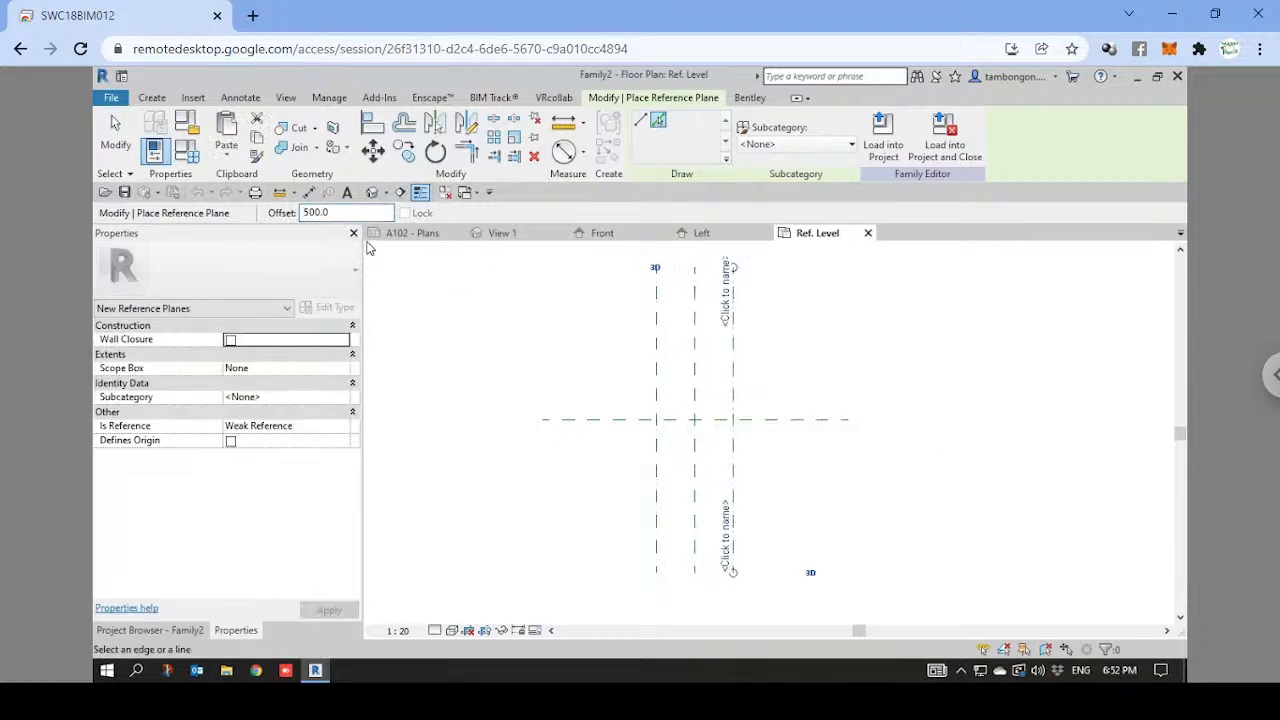
Add two horizontal reference planes offset 100 mm in front of and behind the horizontal centre plane.
click(340, 213)
text(10)
scroll(725, 437, up, 2)
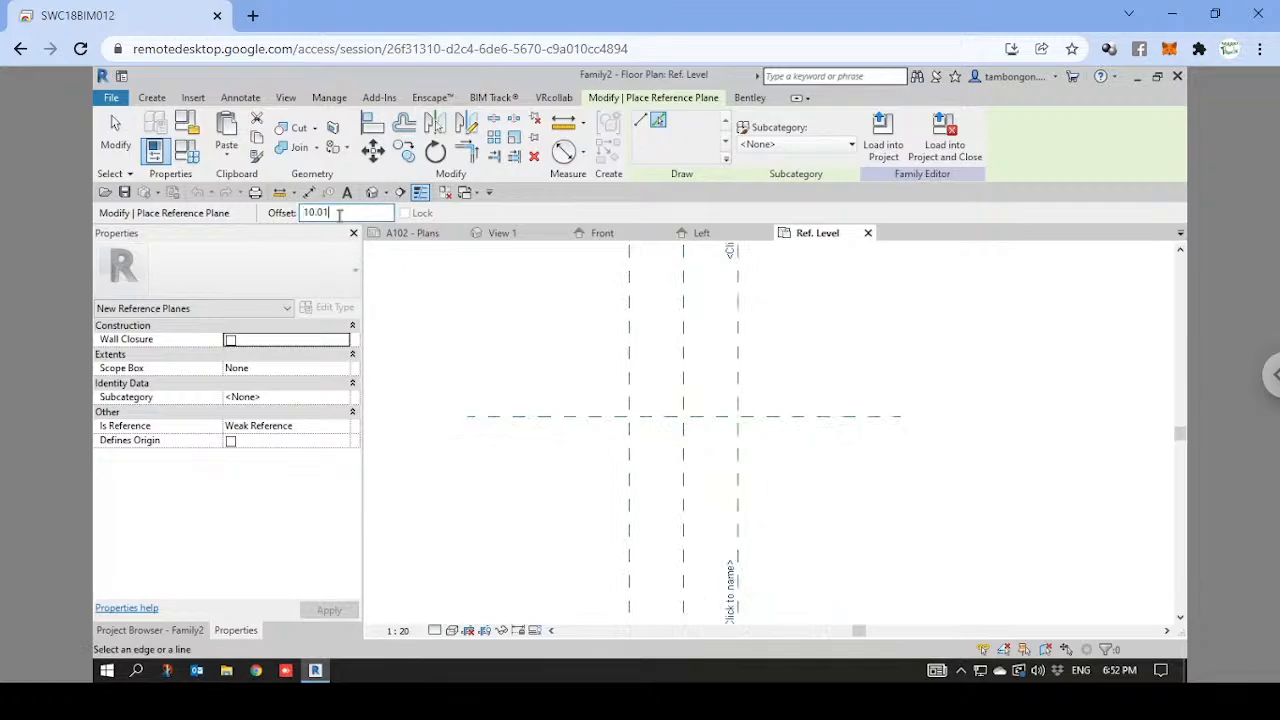
click(340, 214)
text(100)
click(707, 418)
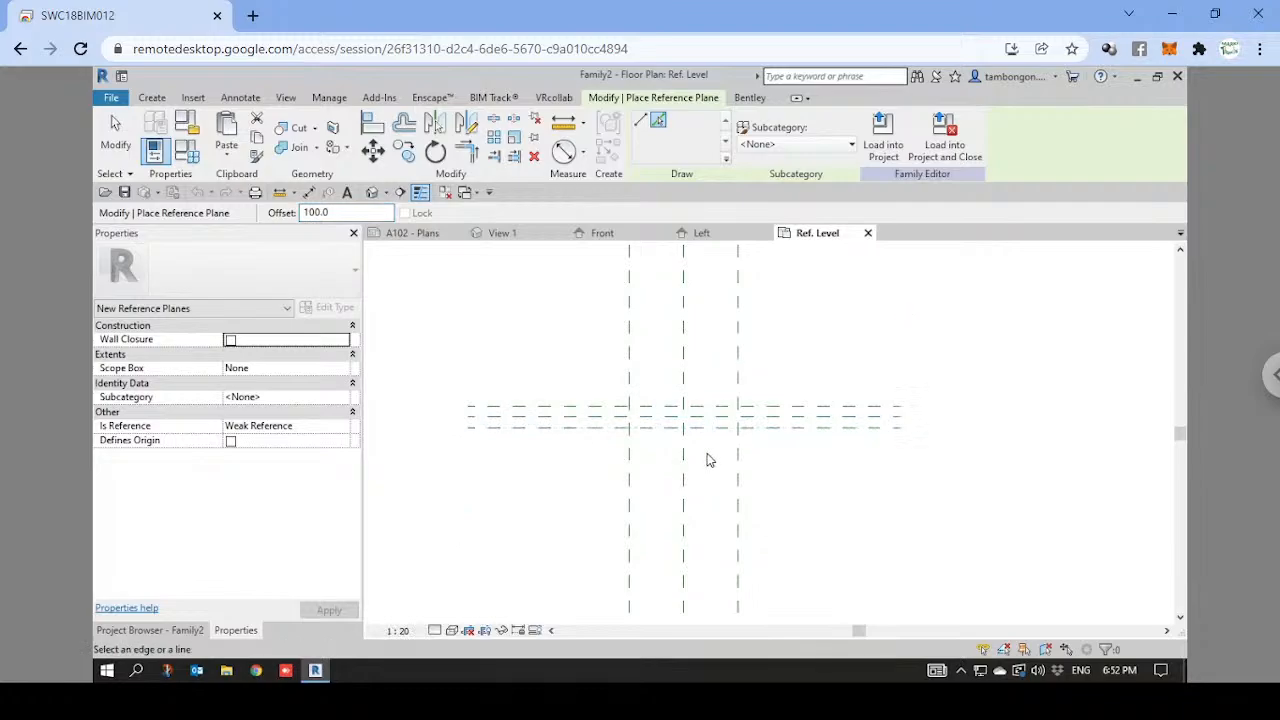
key(Escape)
key(Escape)
Name the horizontal reference plane in front of the centre plane Front.
click(491, 423)
click(495, 420)
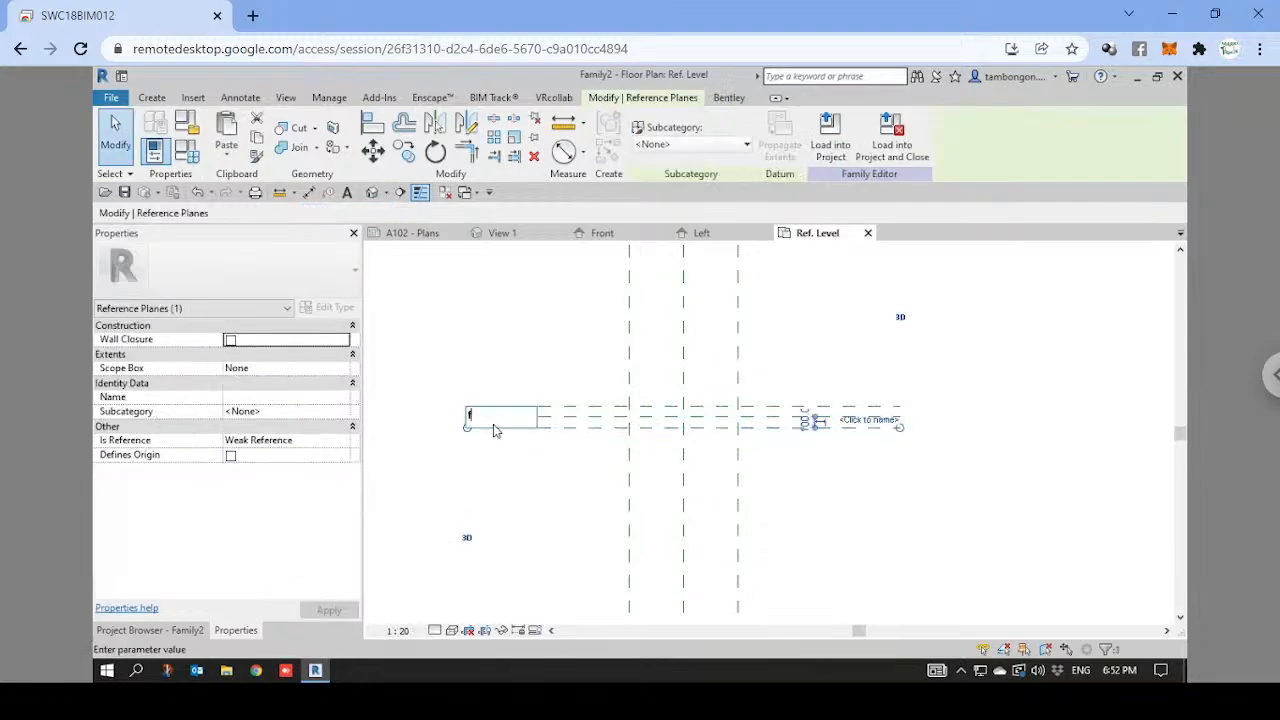
text(fRONT)
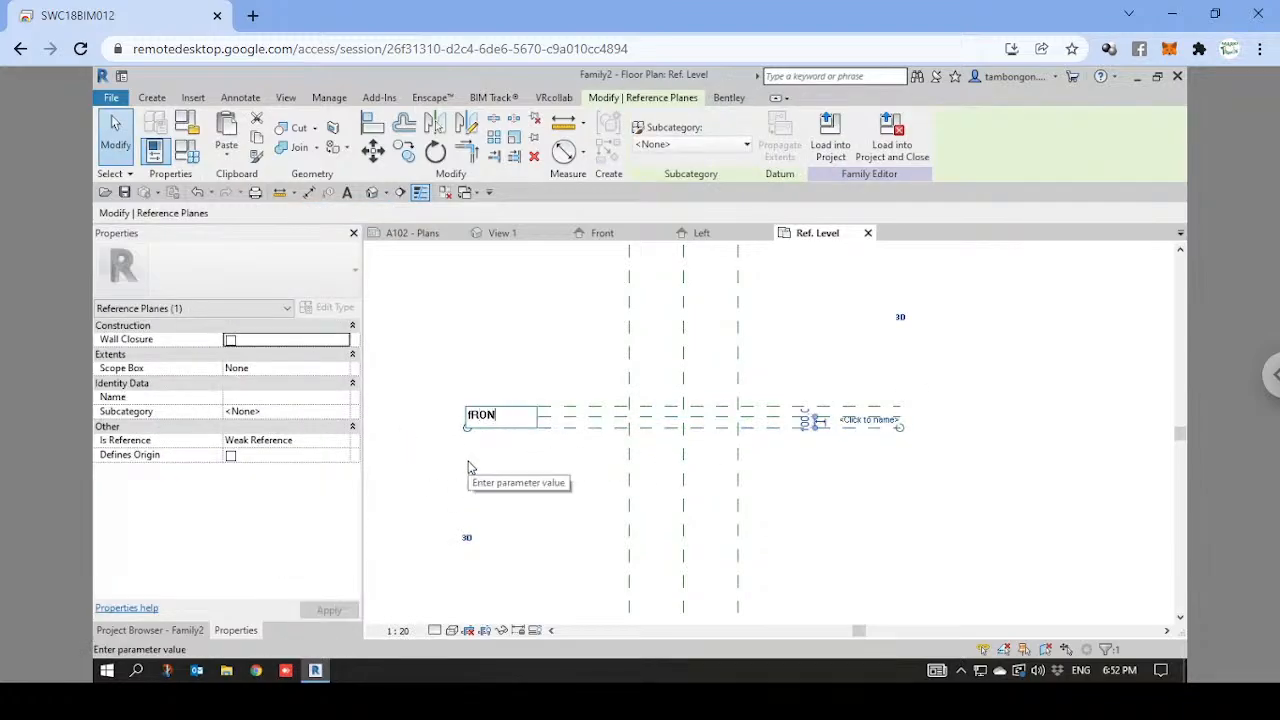
key(BackSpace)
key(BackSpace)
key(BackSpace)
key(BackSpace)
key(BackSpace)
text(Fr)
key(Return)
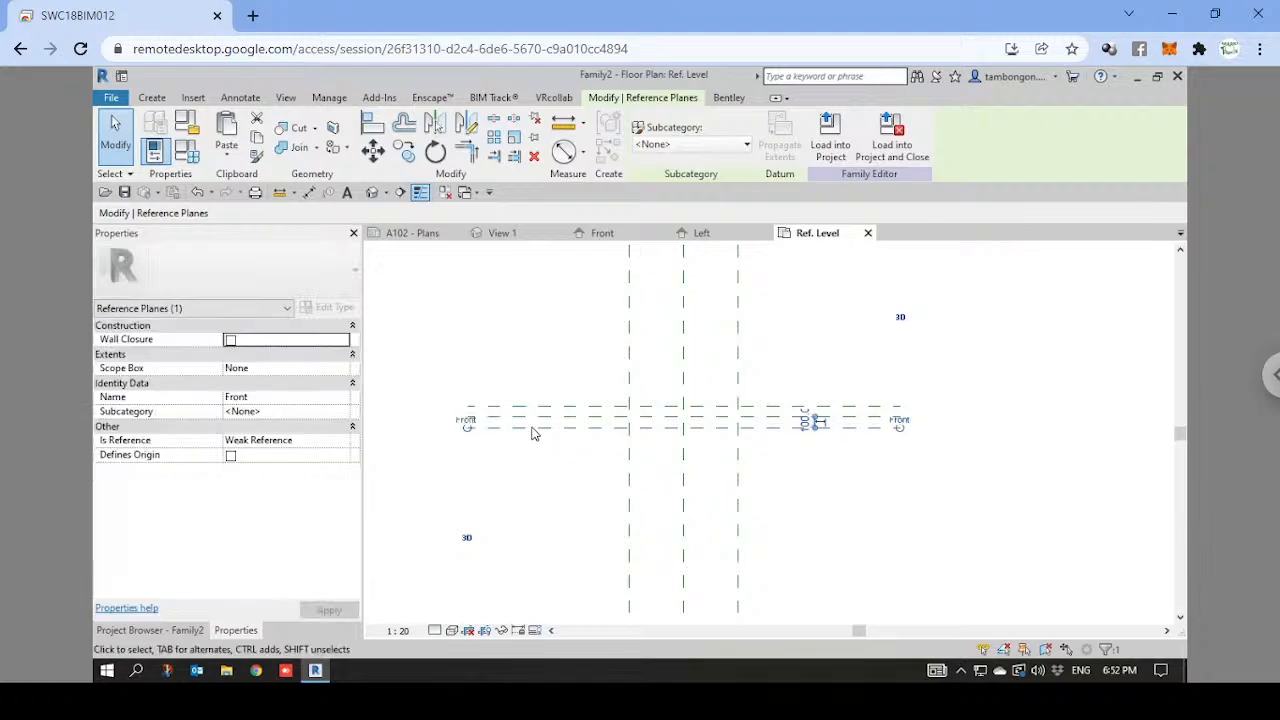
Name the horizontal reference plane behind the centre plane Back.
click(547, 409)
click(502, 401)
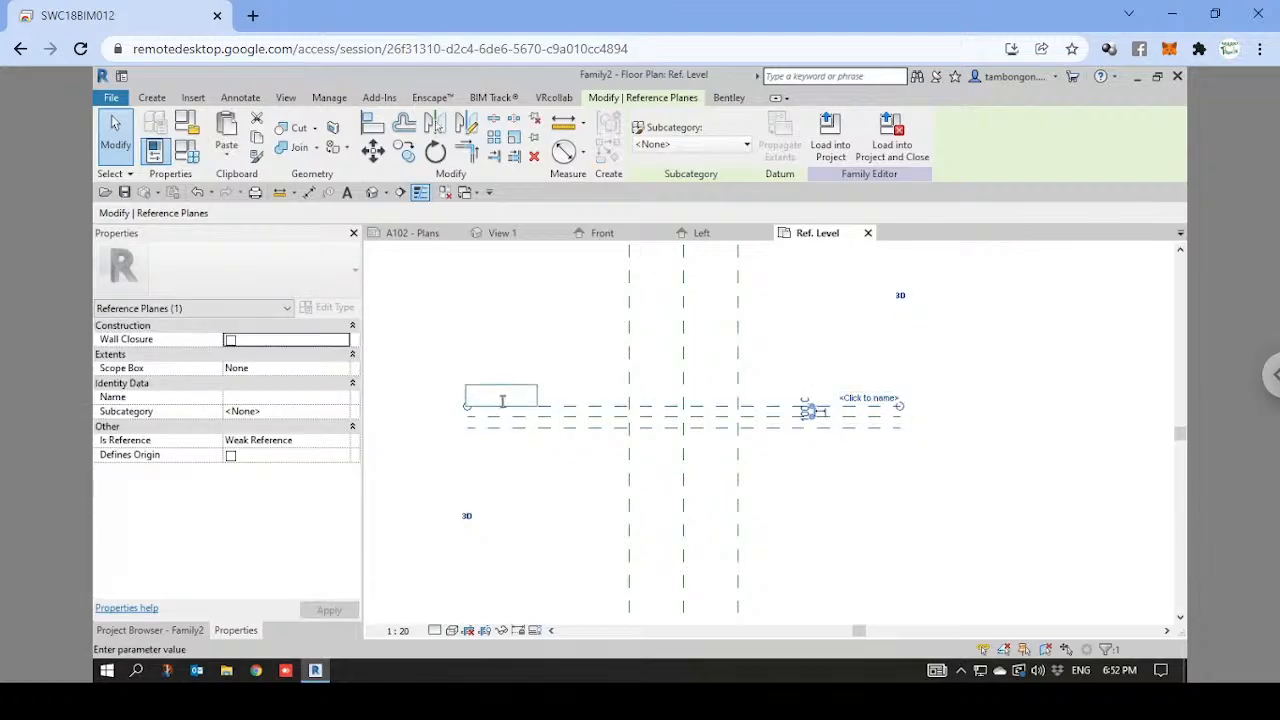
text(Back)
key(Return)
Name the vertical reference plane on the left side of the centre plane Left.
click(630, 340)
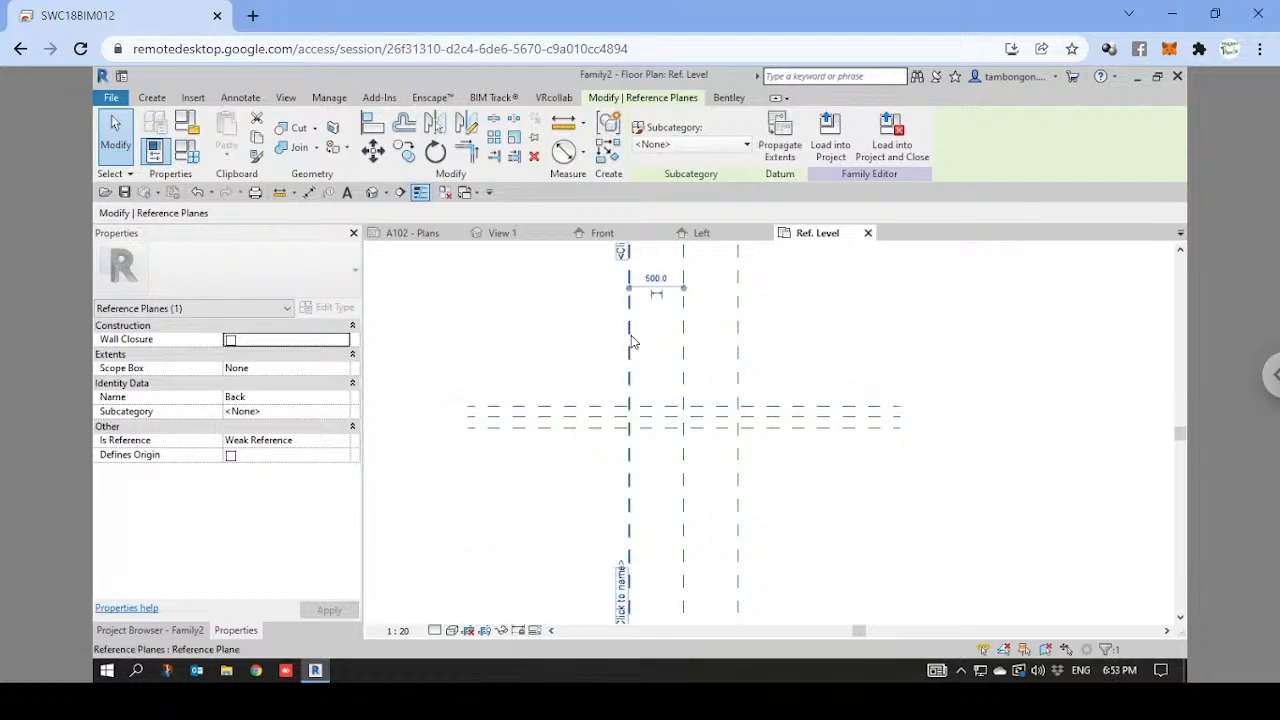
click(622, 250)
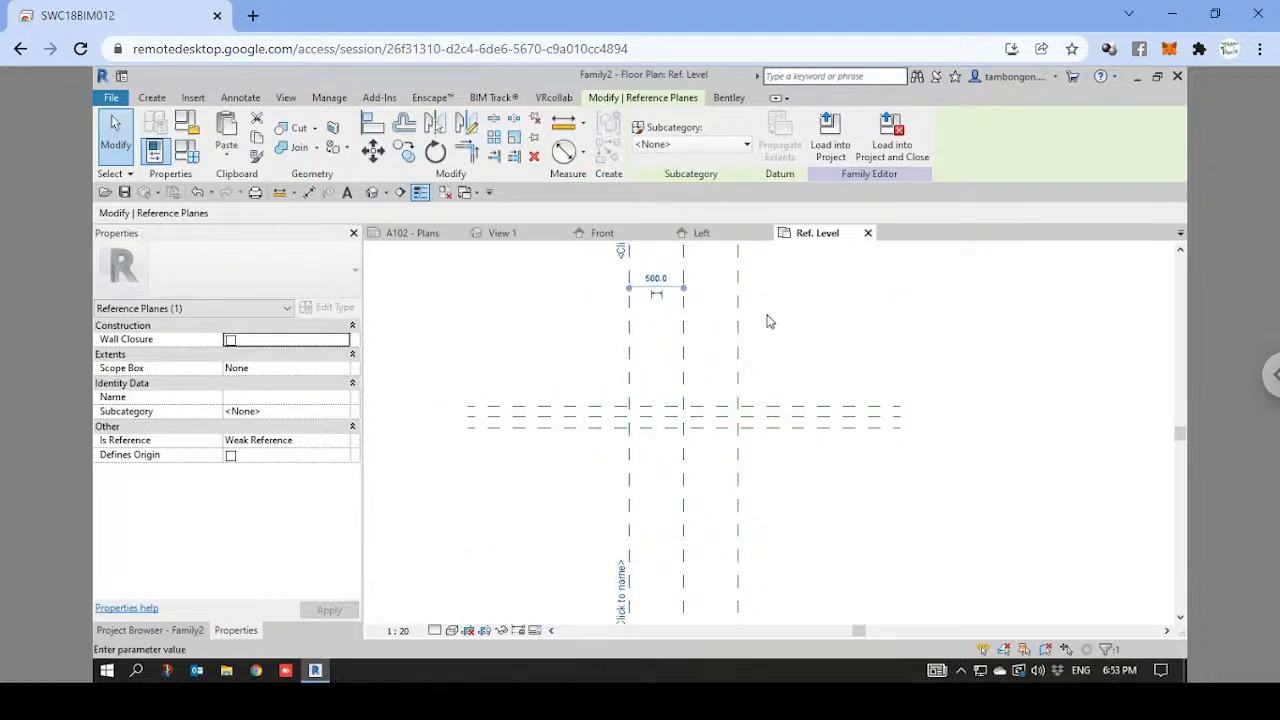
text(Left)
key(Return)
middle_drag(725, 302, 720, 360)
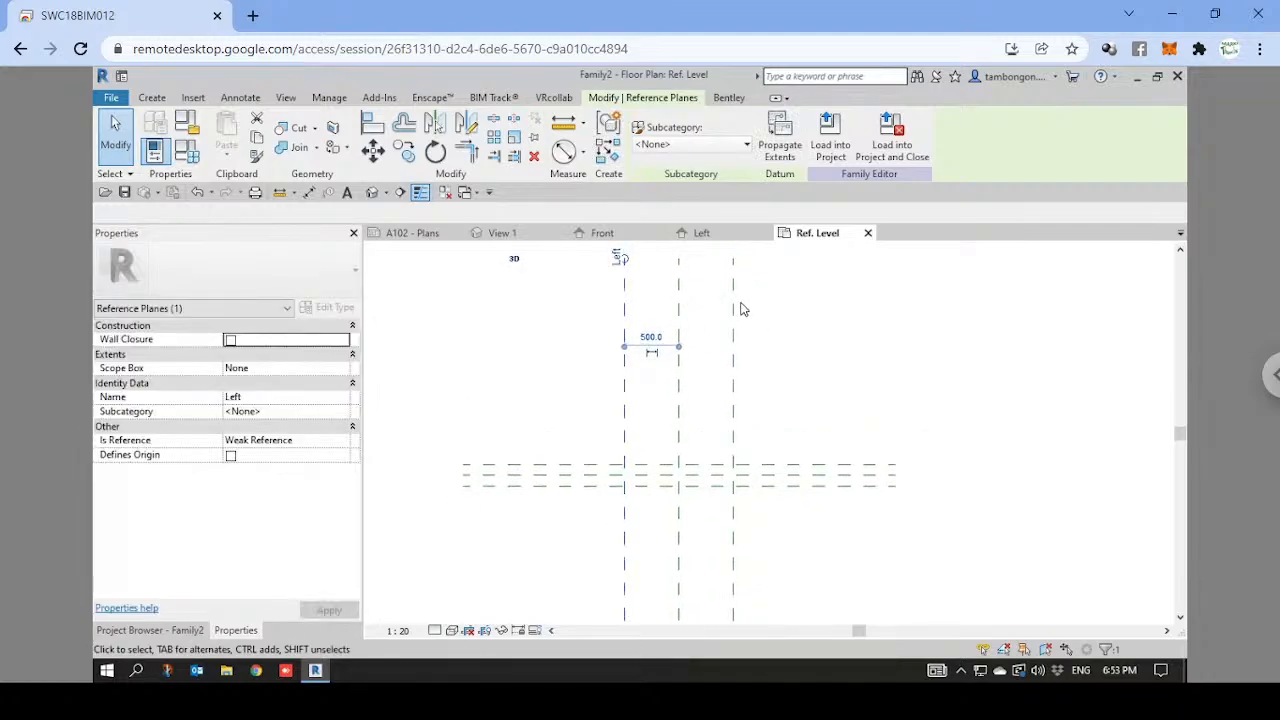
Name the vertical reference plane on the right side of the centre plane Right.
click(741, 309)
click(733, 302)
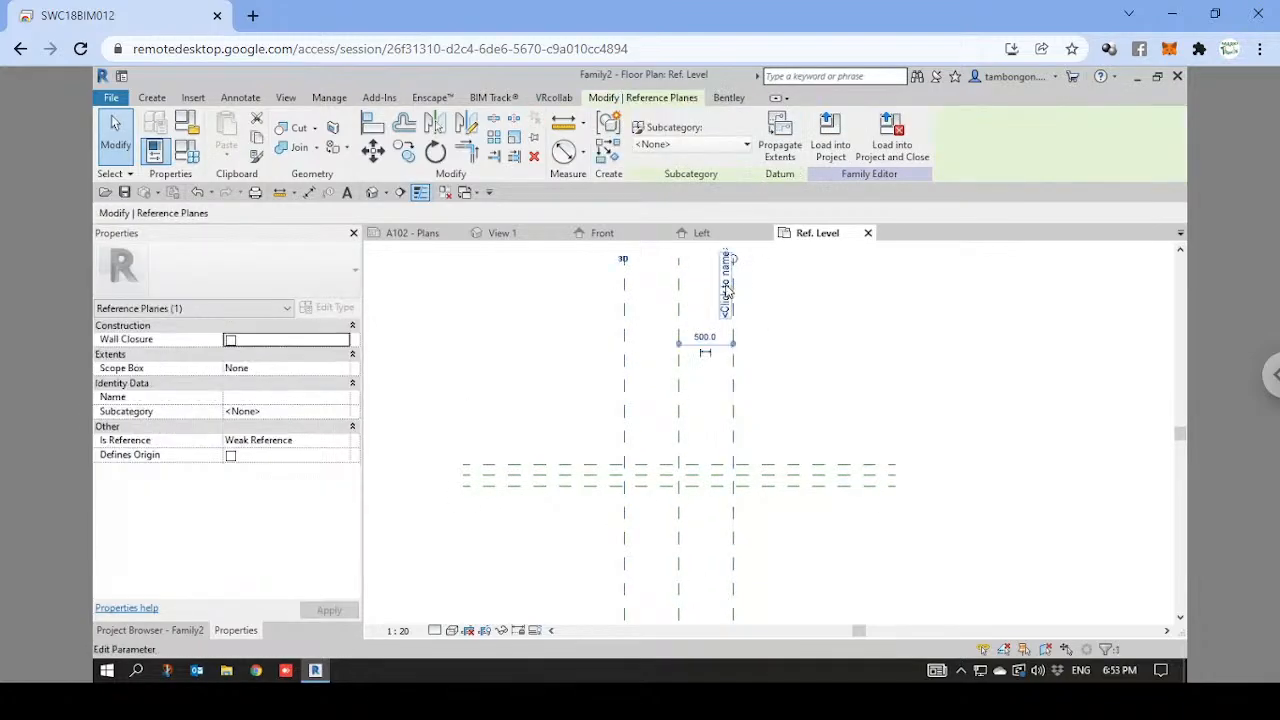
click(727, 289)
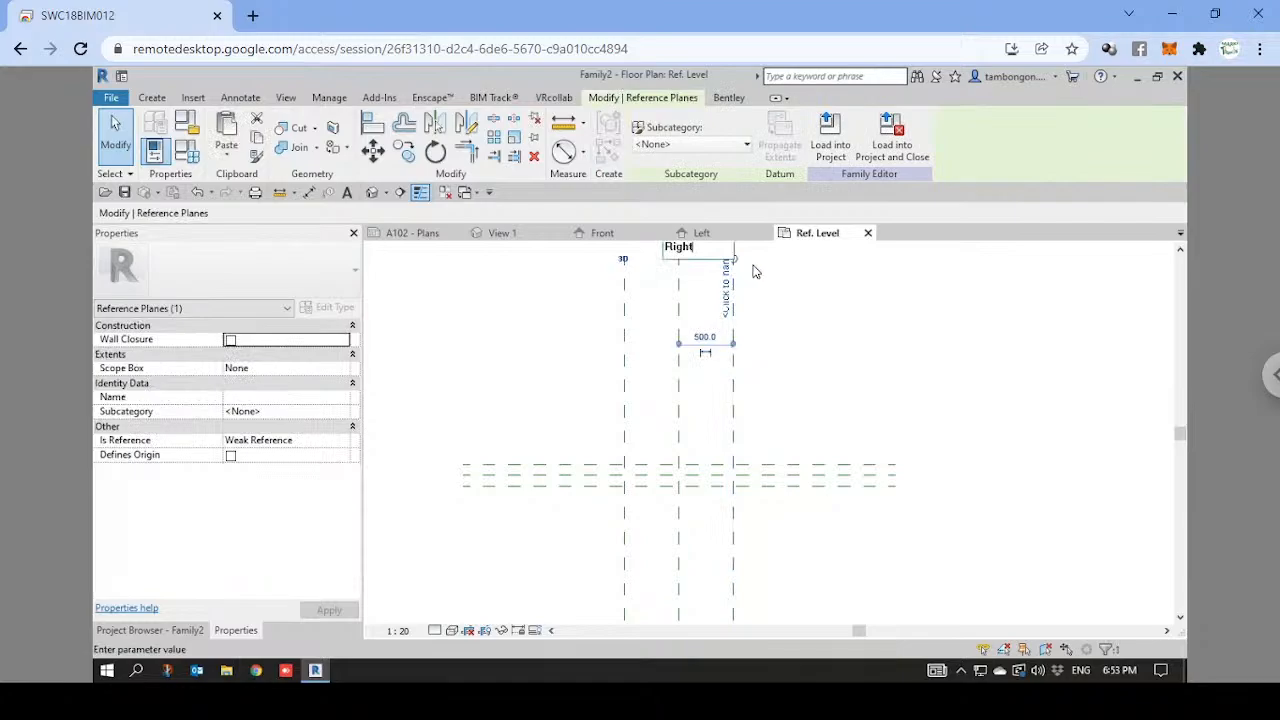
key(Return)
middle_drag(697, 506, 671, 477)
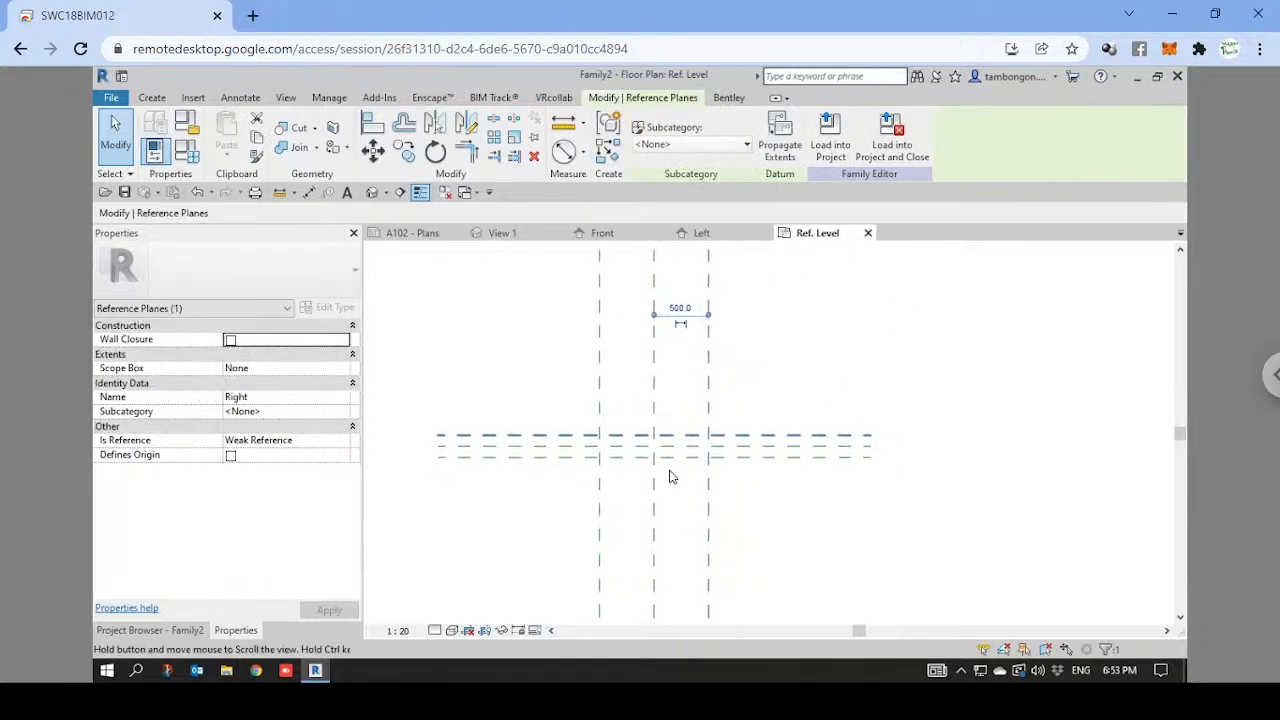
scroll(680, 484, up, 3)
middle_drag(780, 478, 788, 481)
scroll(765, 462, down, 2)
middle_drag(740, 443, 703, 486)
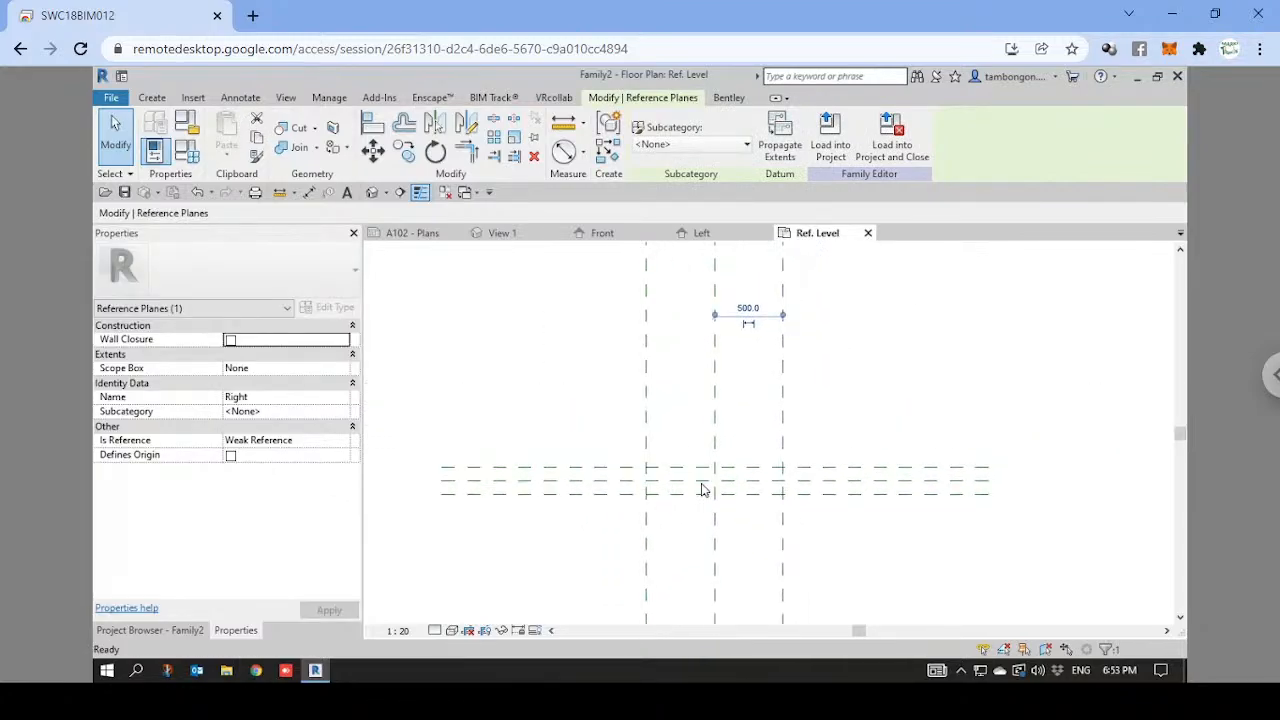
key(d)
key(i)
key(Escape)
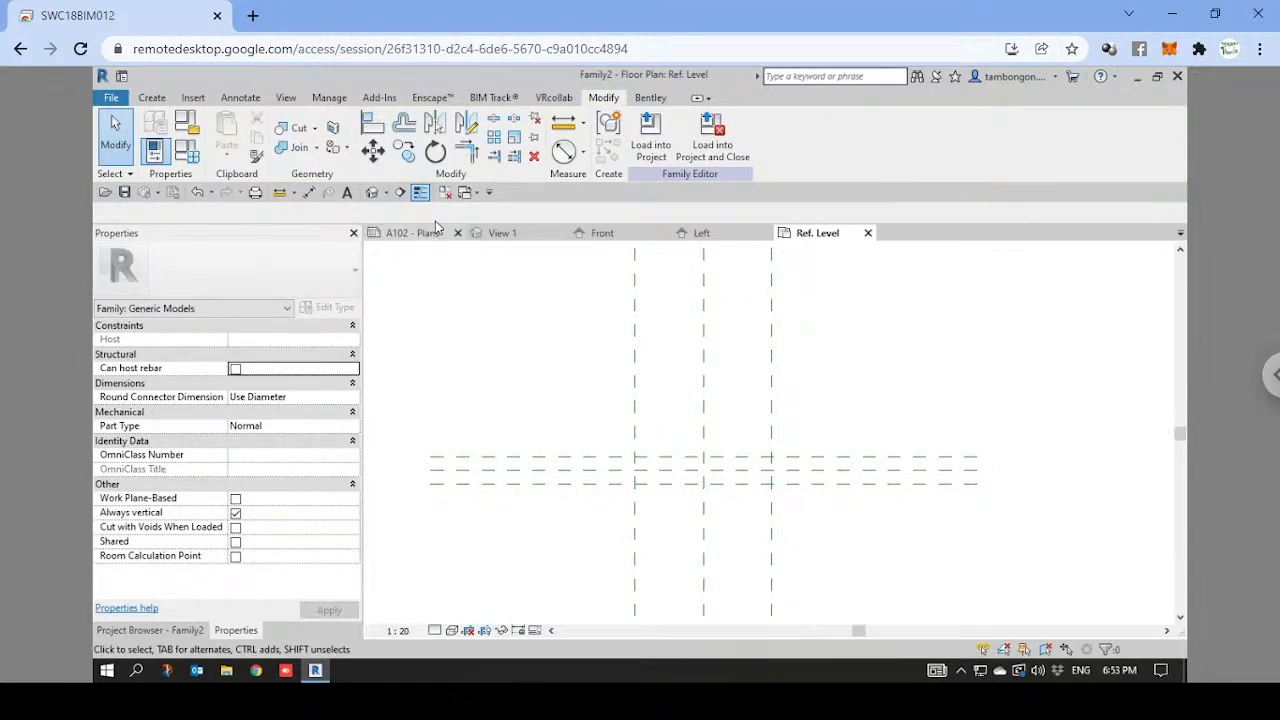
Start an extrusion and sketch a 1000 by 200 mm rectangle from the Left/Back plane intersection to the Right/Front intersection.
click(152, 97)
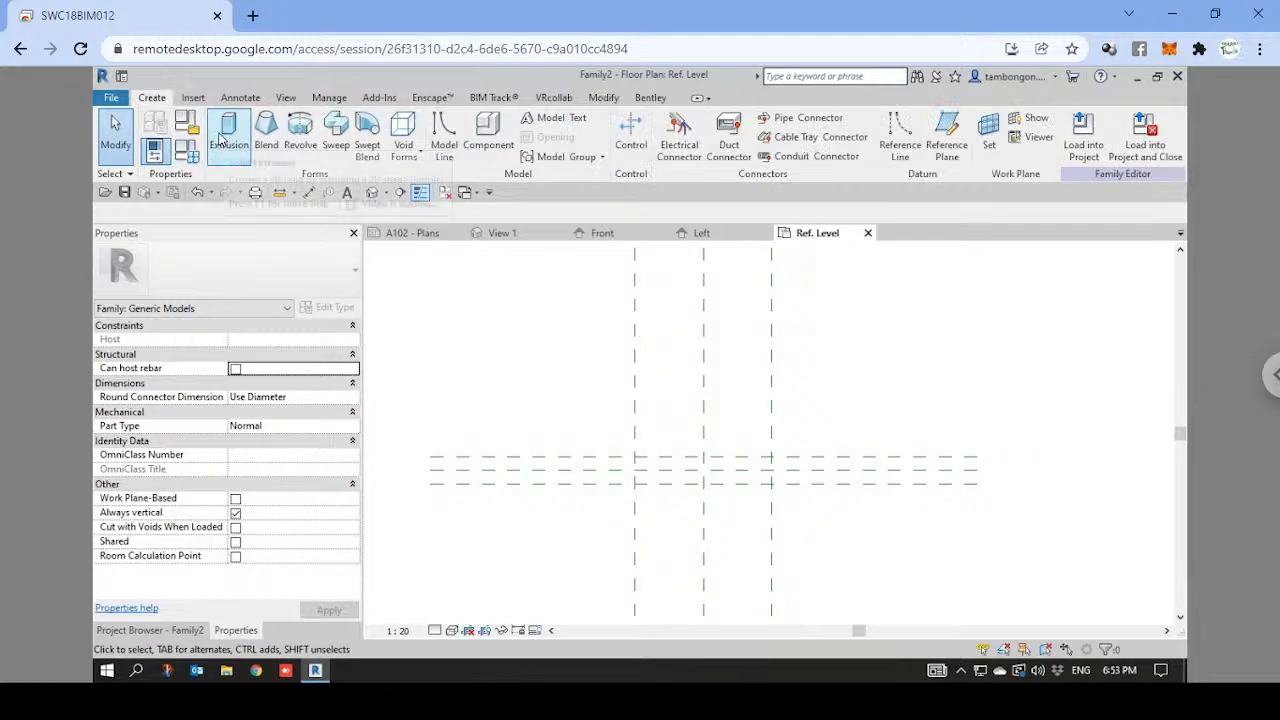
click(227, 146)
click(693, 119)
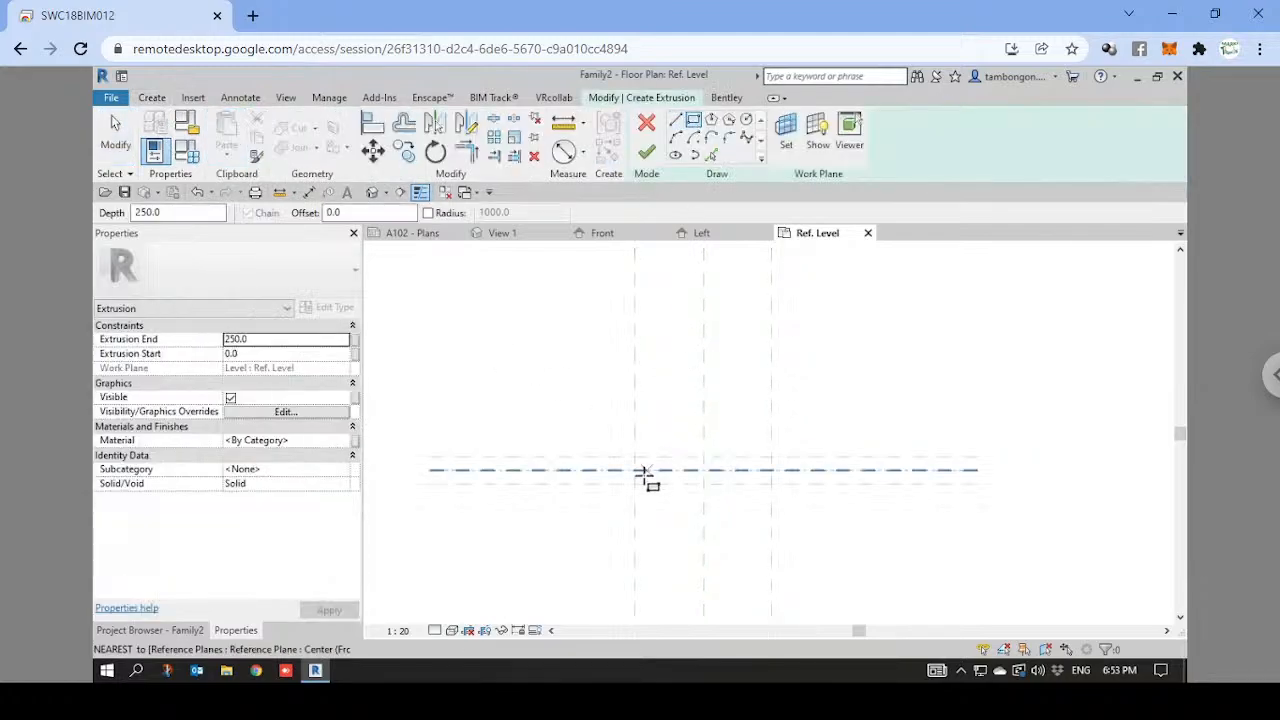
click(635, 457)
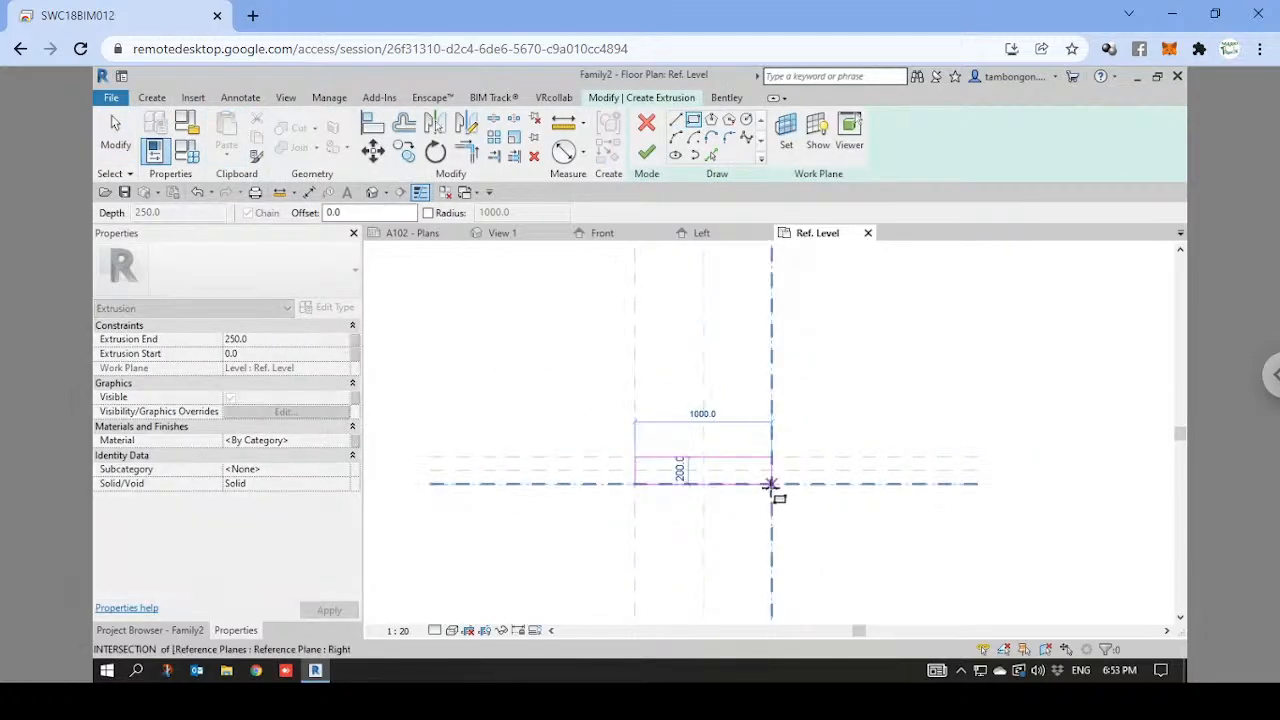
click(771, 485)
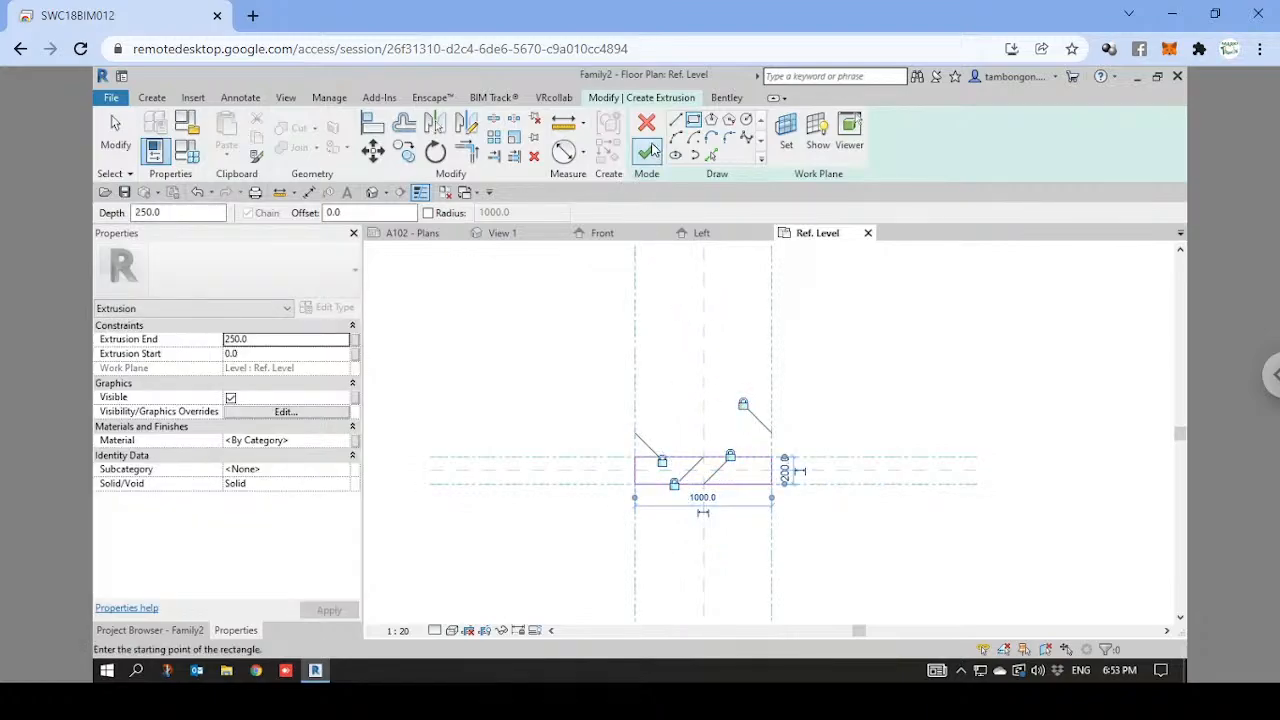
Set the extrusion end to 2000 mm and finish the extrusion.
click(291, 342)
text(2000)
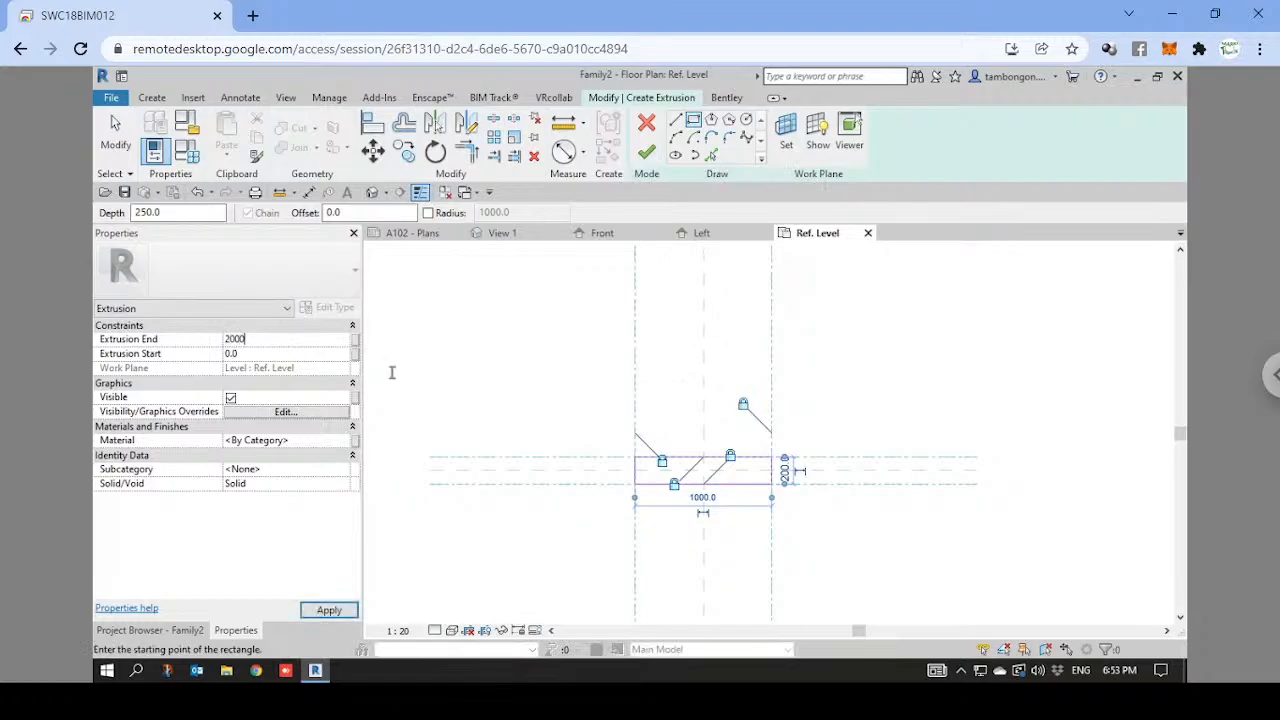
click(505, 310)
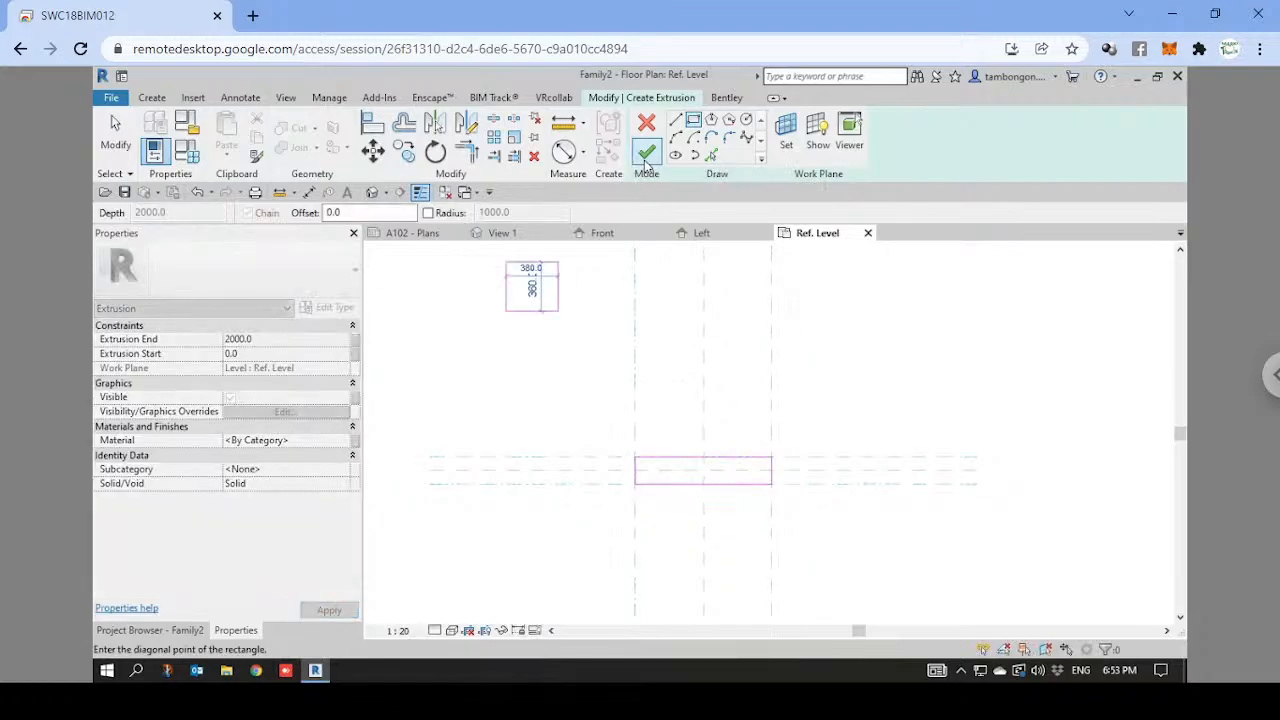
key(Escape)
key(Escape)
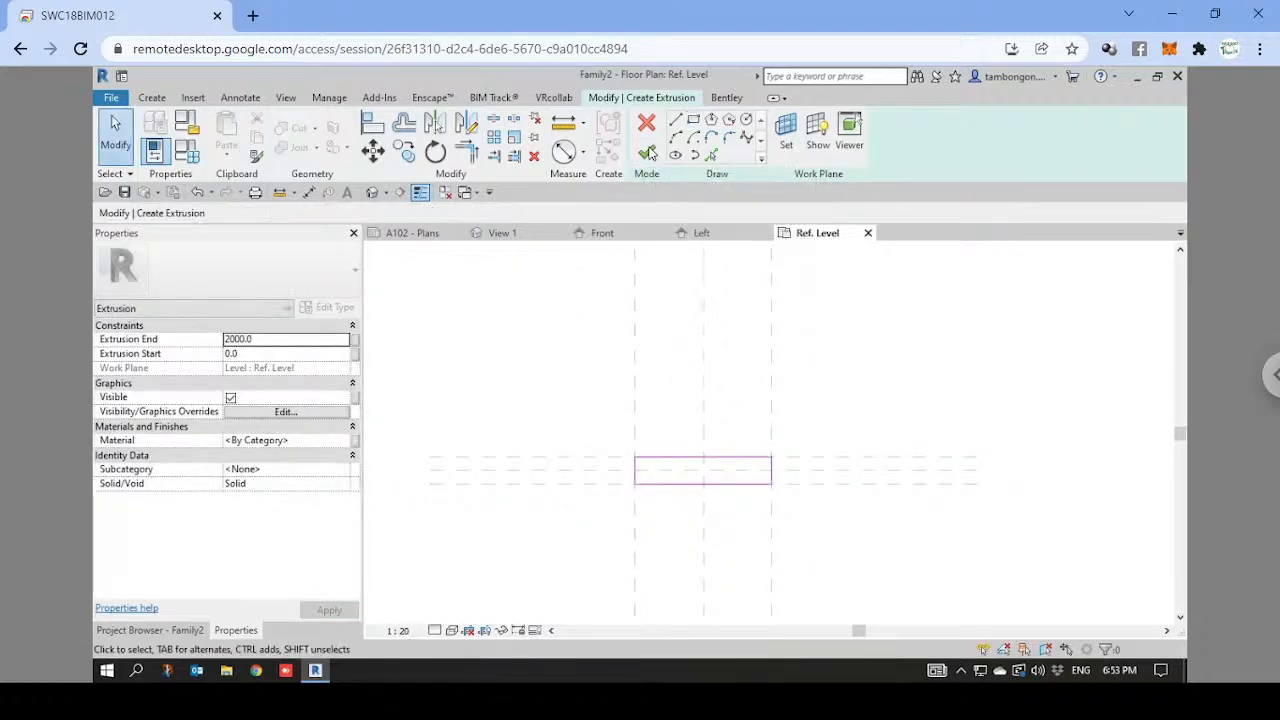
click(647, 153)
middle_drag(776, 497, 752, 470)
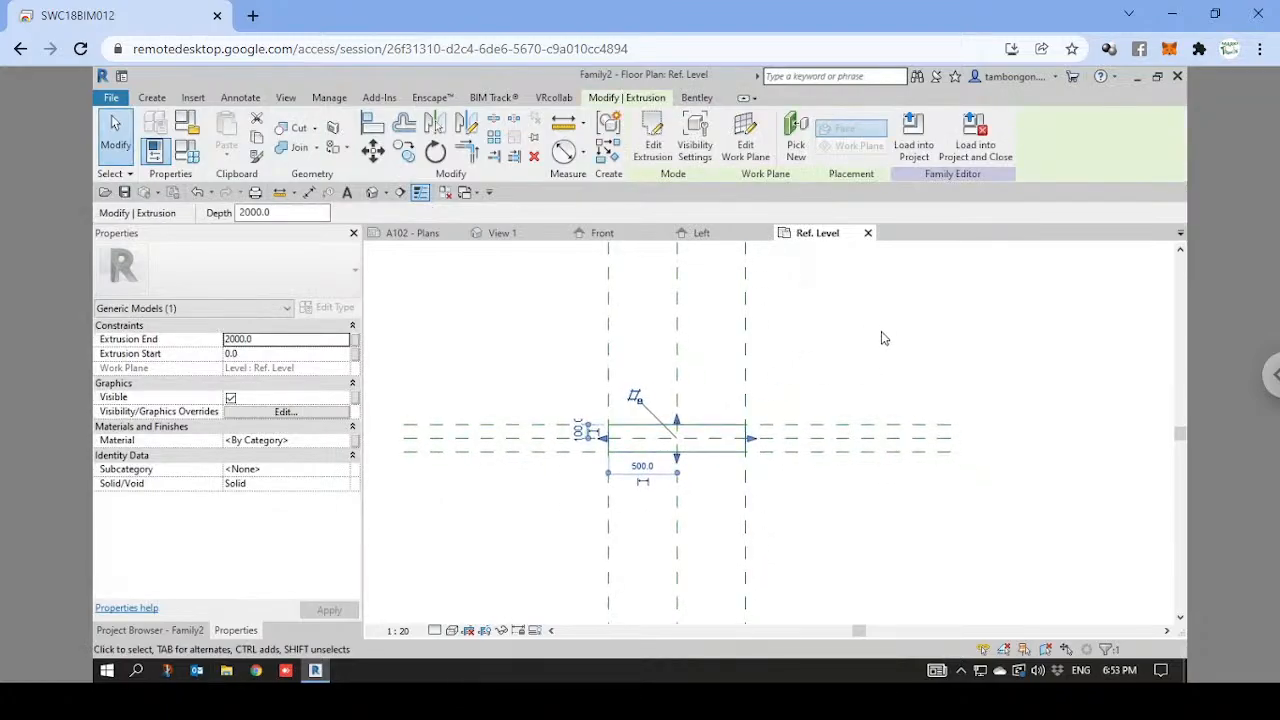
Make the family work plane-based and open the Front elevation.
click(757, 354)
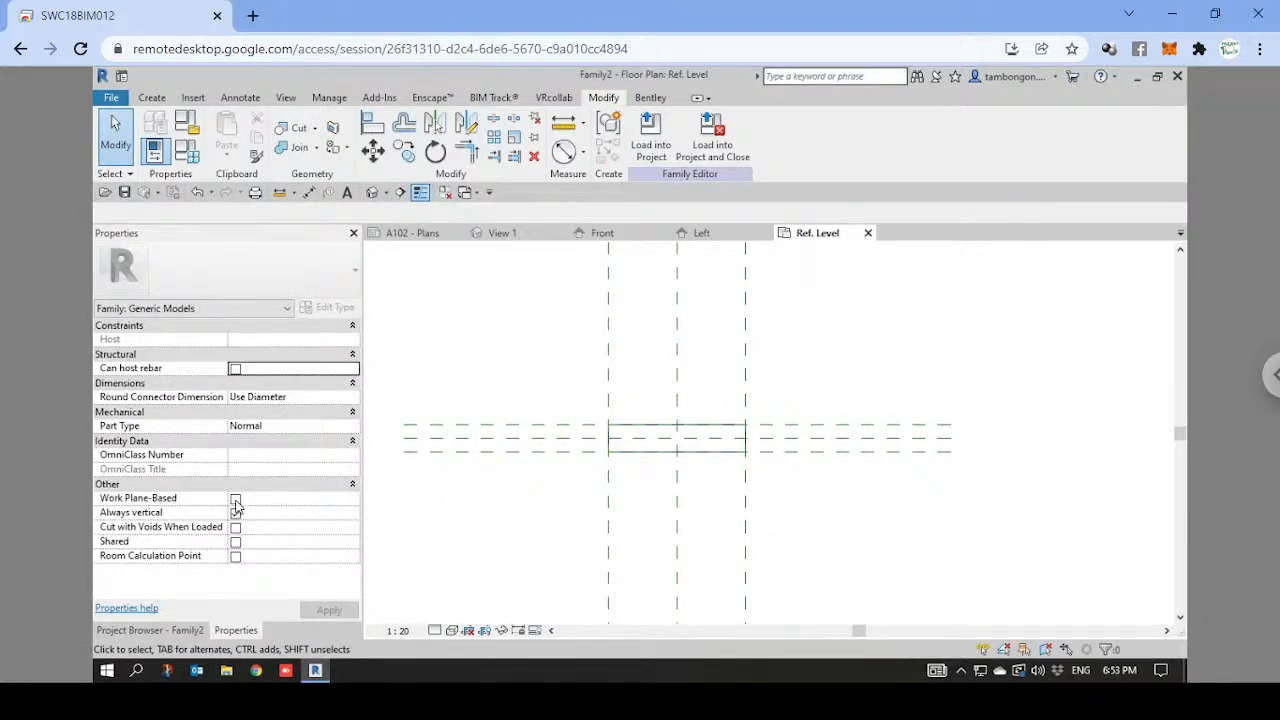
click(235, 499)
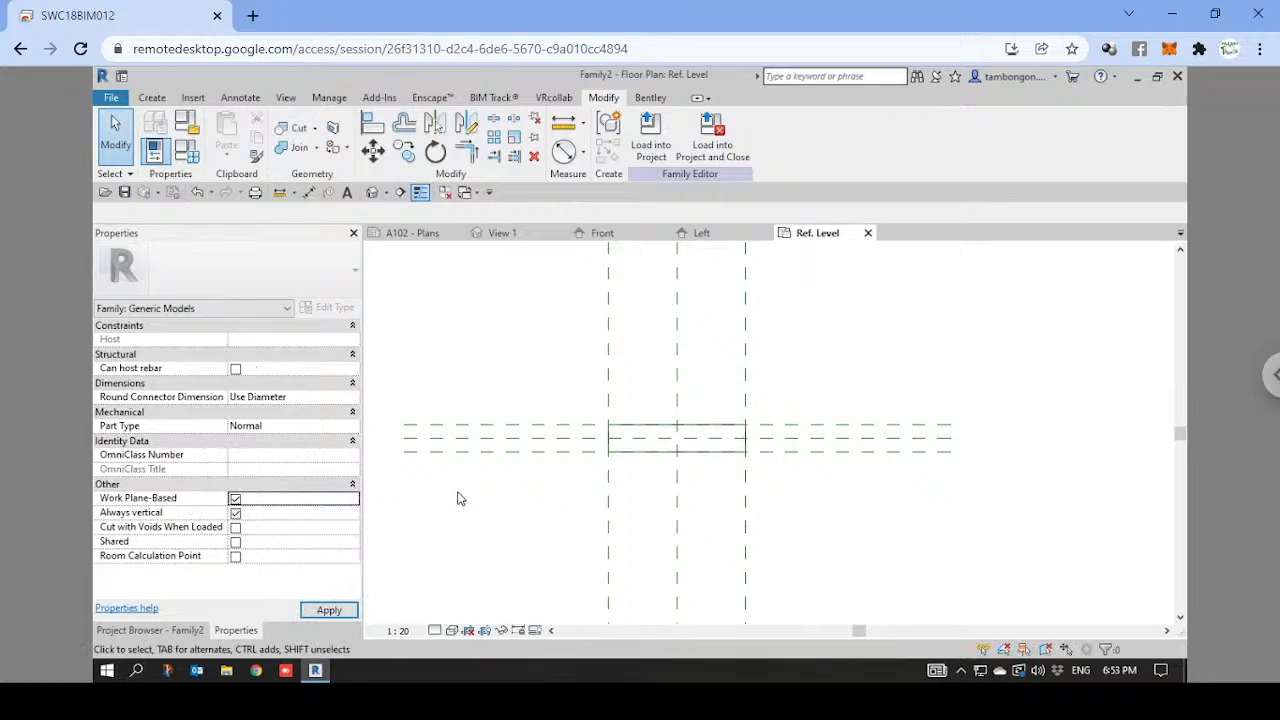
click(170, 632)
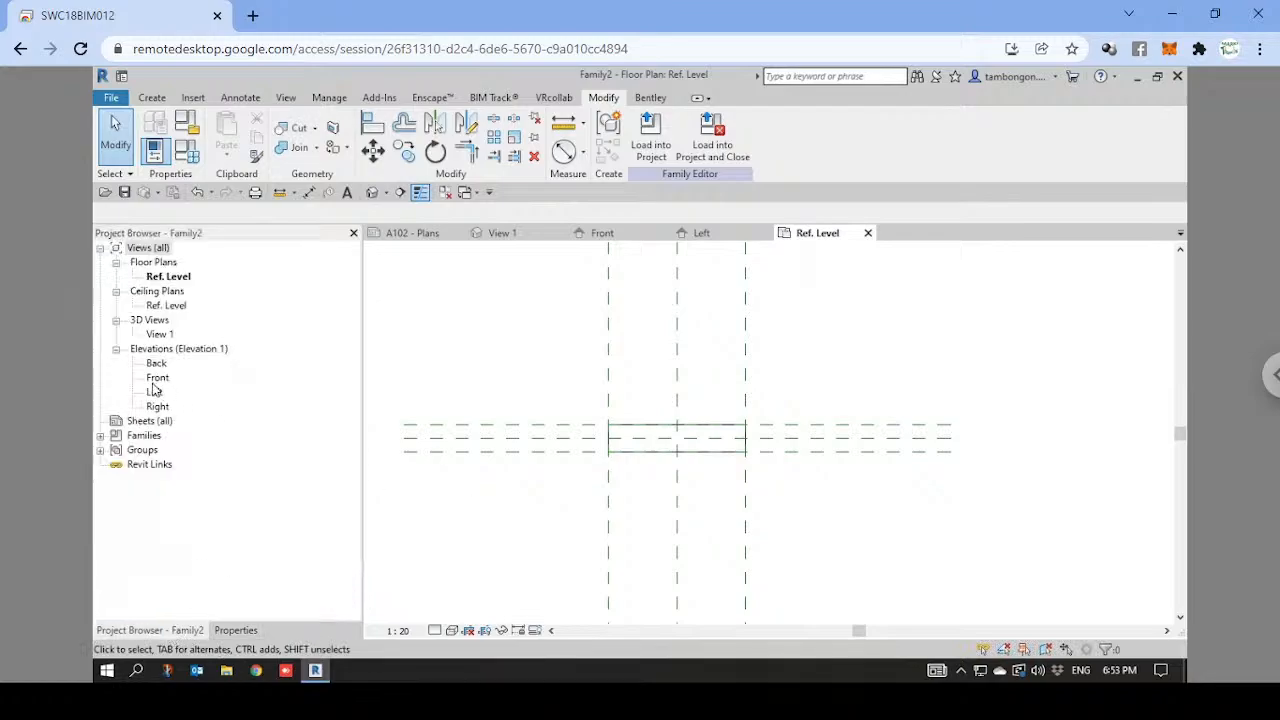
double_click(157, 378)
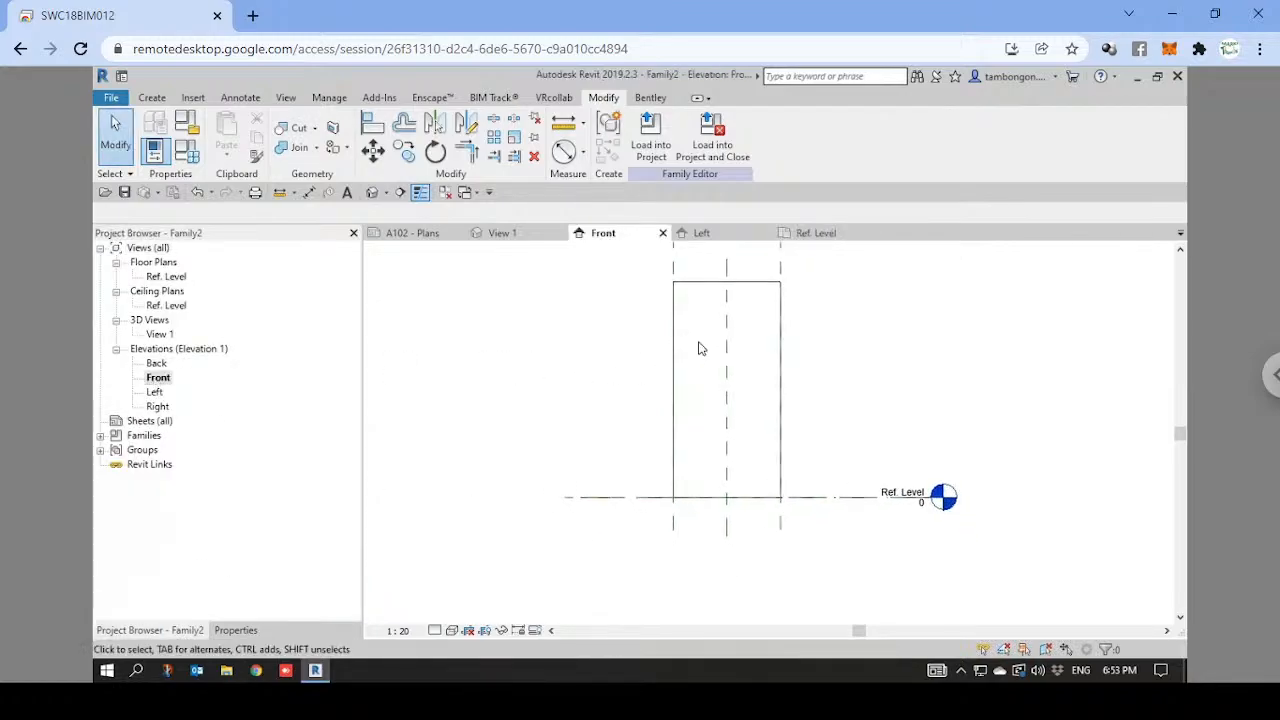
scroll(700, 350, up, 2)
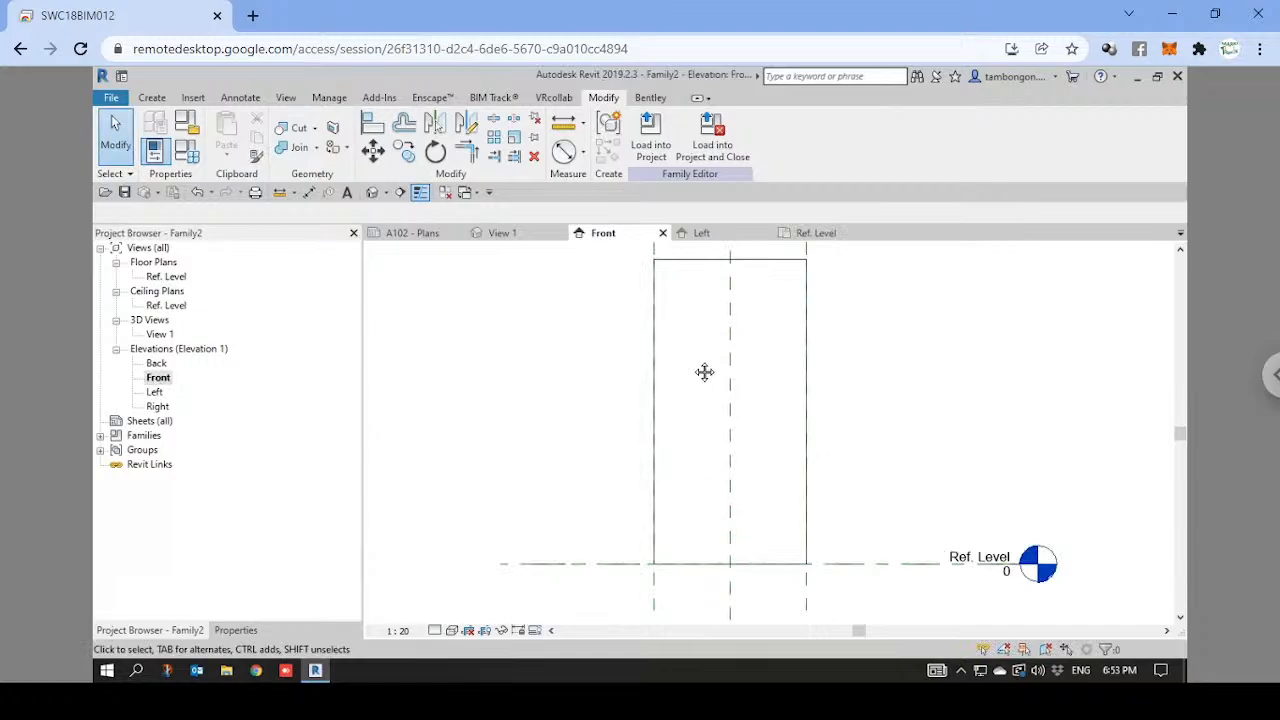
Draw two Hidden Lines [projection] symbolic lines from the panel's upper-left corner to its right edge's midpoint and back to the lower-left corner.
click(246, 100)
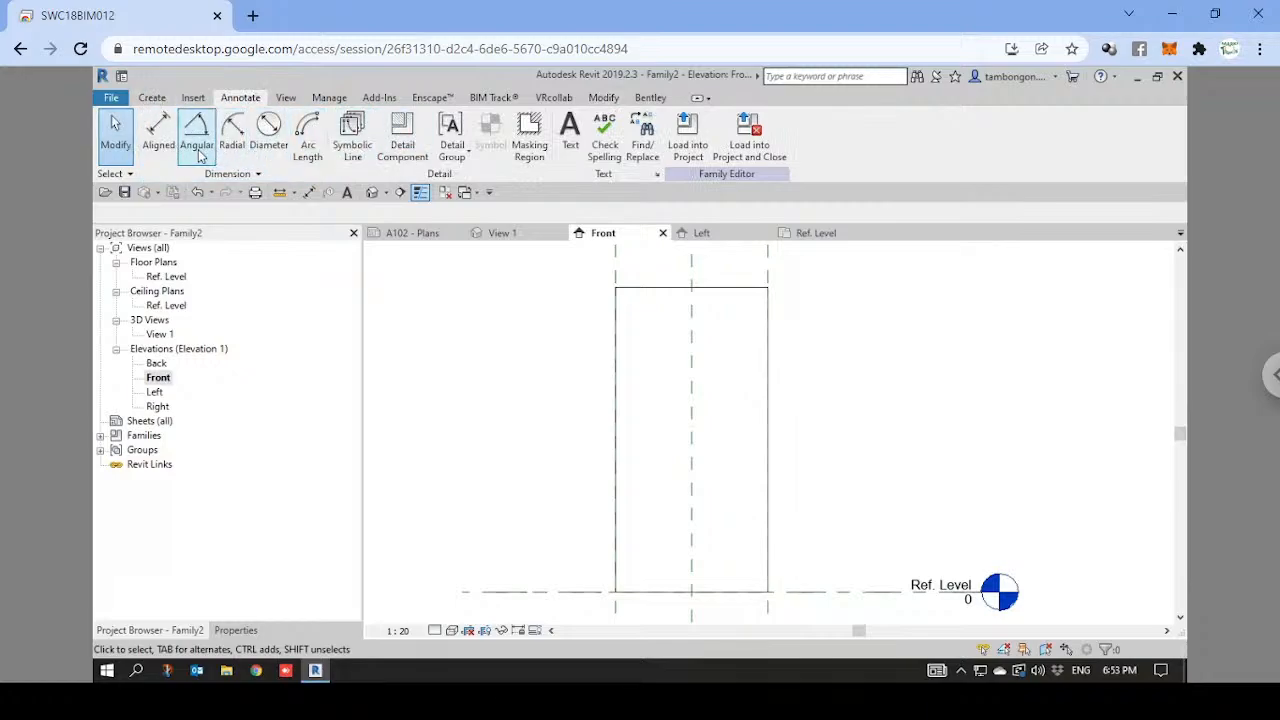
click(360, 152)
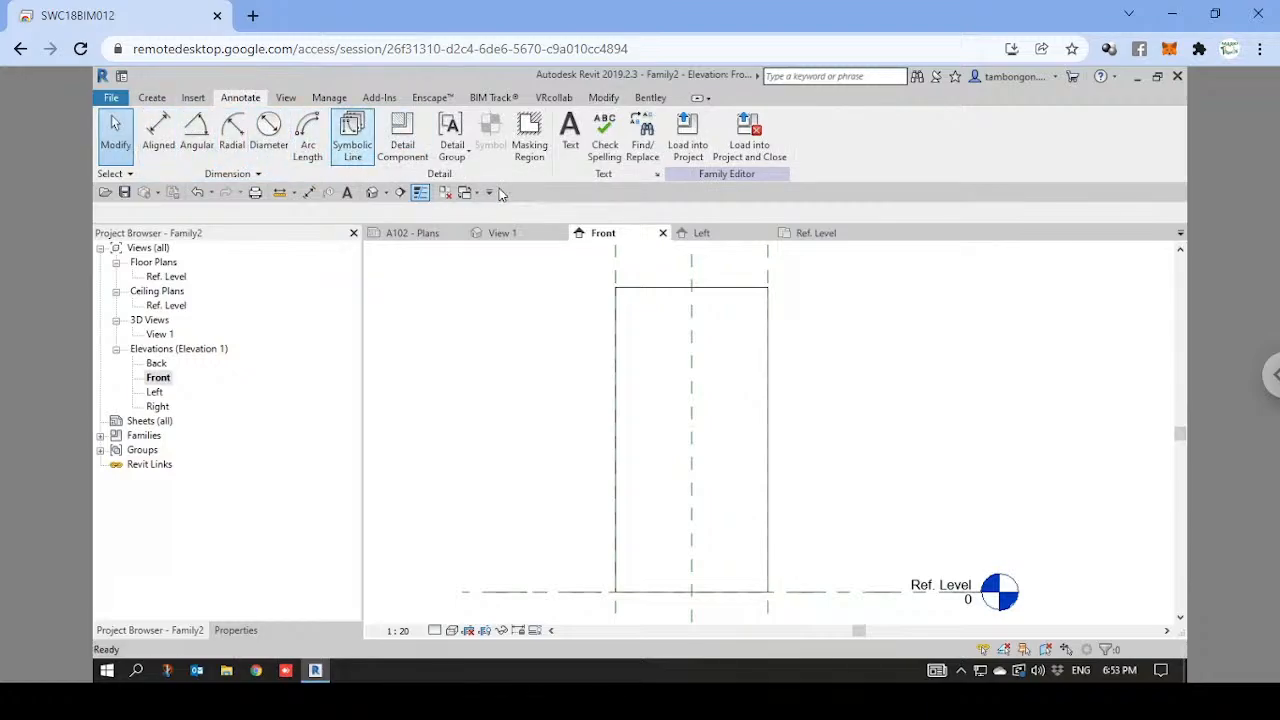
click(829, 147)
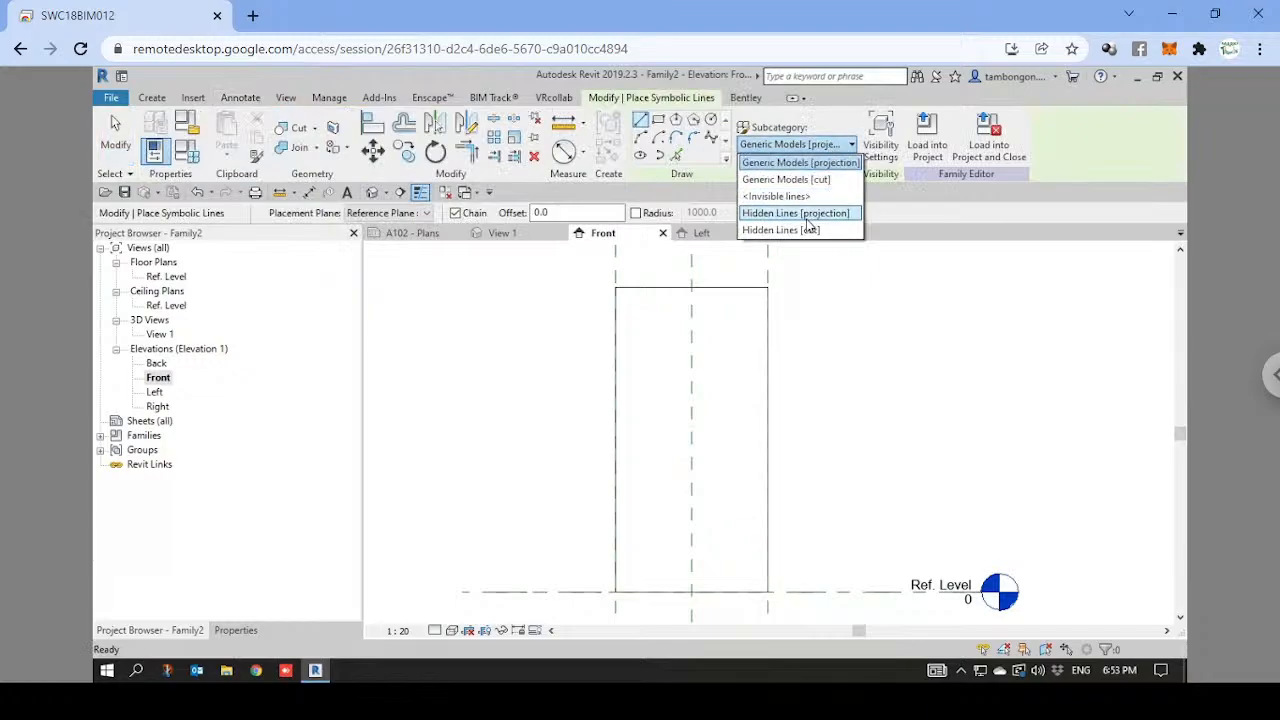
click(806, 216)
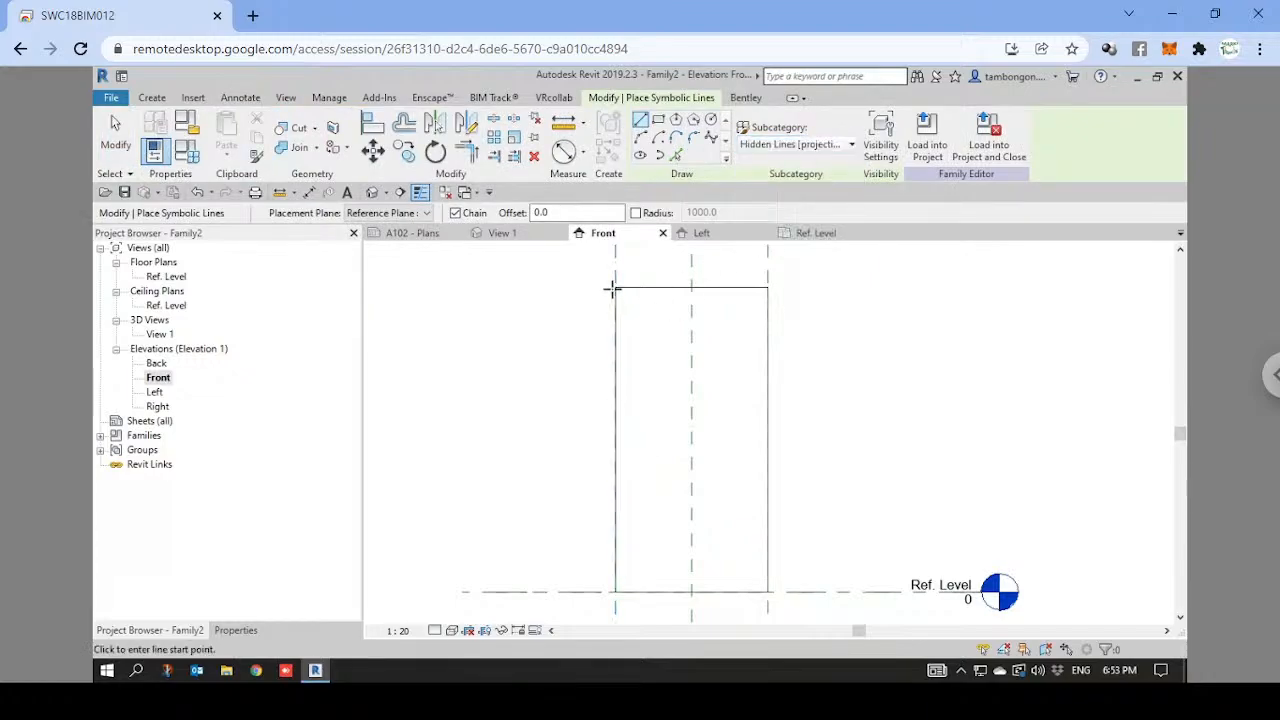
click(615, 288)
click(767, 440)
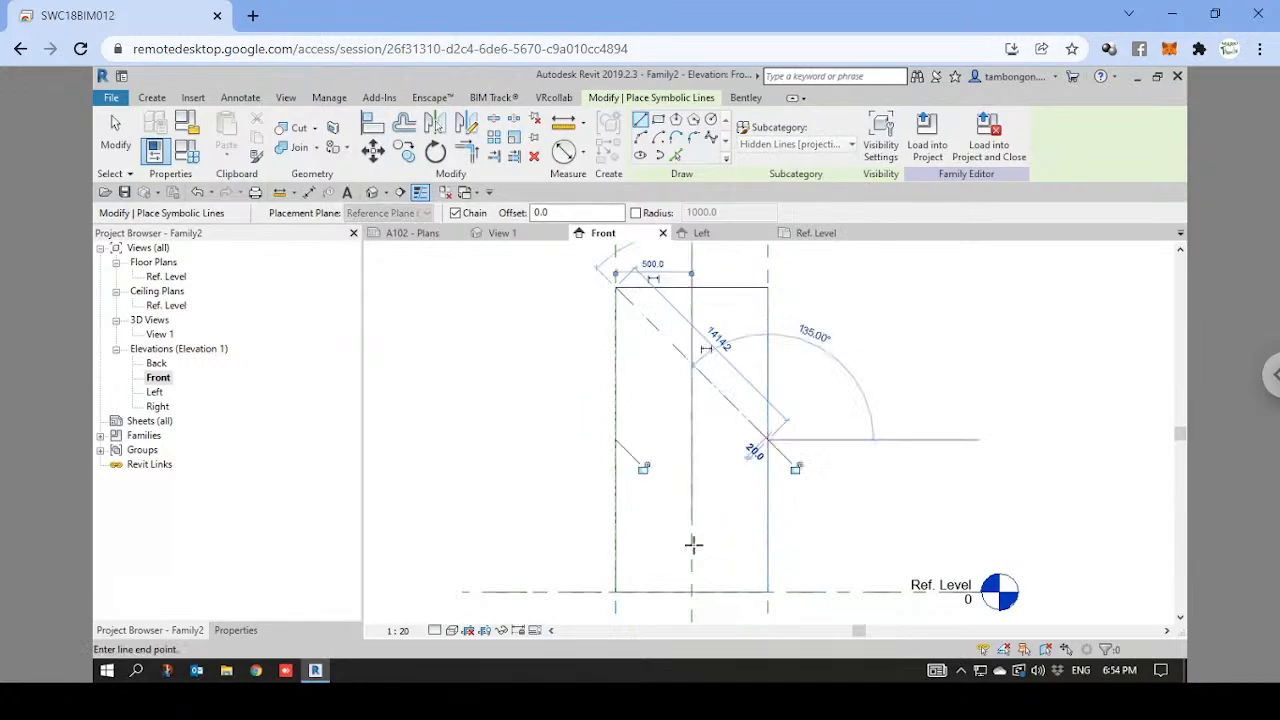
click(622, 586)
key(Escape)
key(Escape)
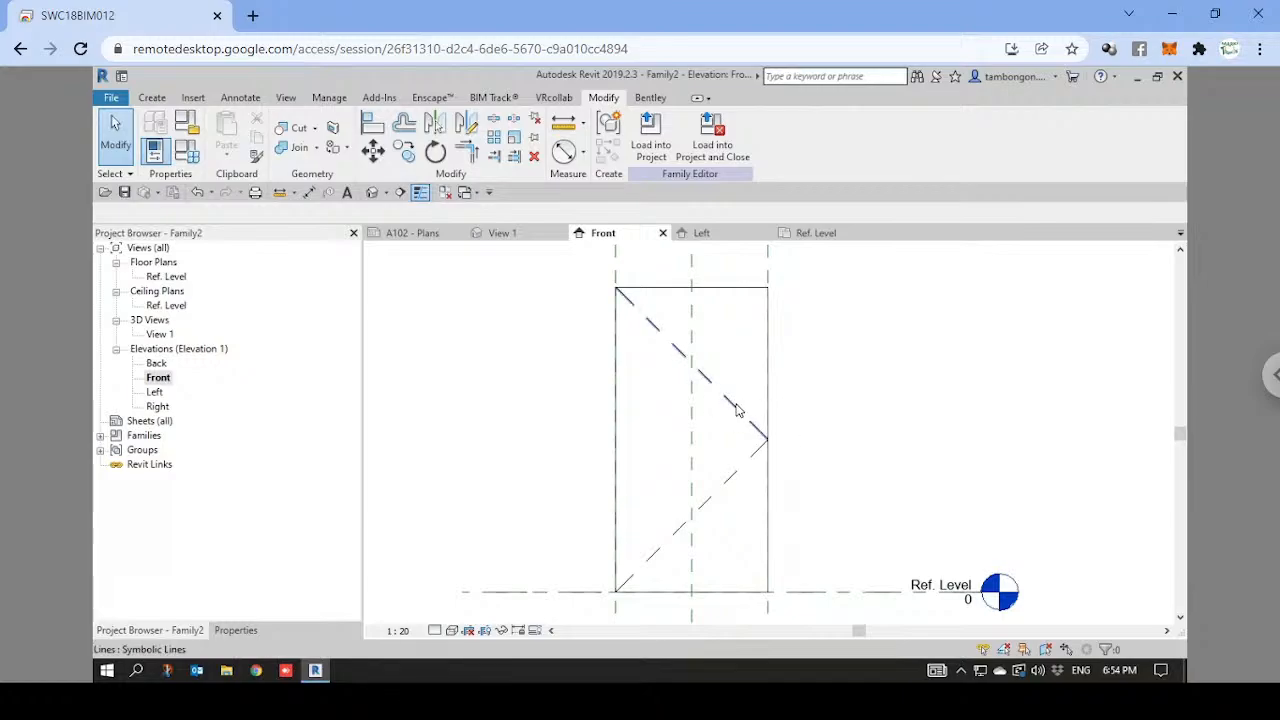
Inspect the symbolic lines and panel outline in the Front elevation and open the default 3D view.
click(735, 408)
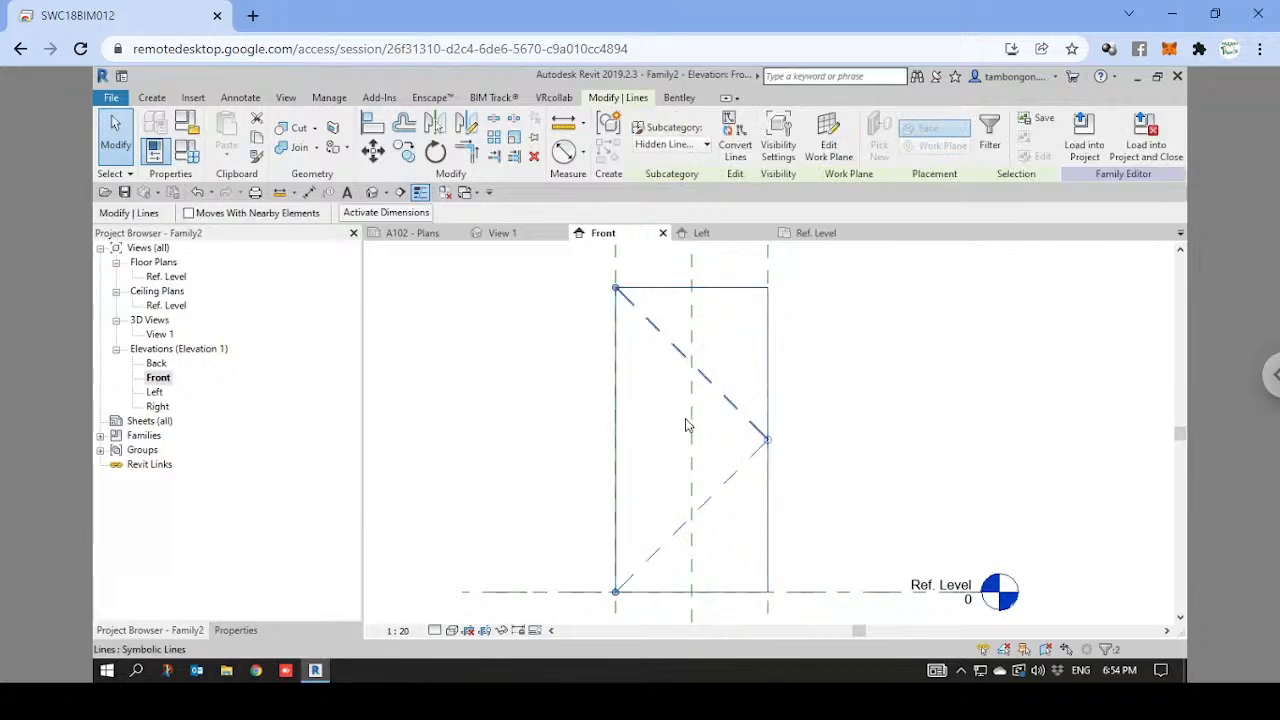
click(857, 356)
middle_drag(650, 298, 612, 320)
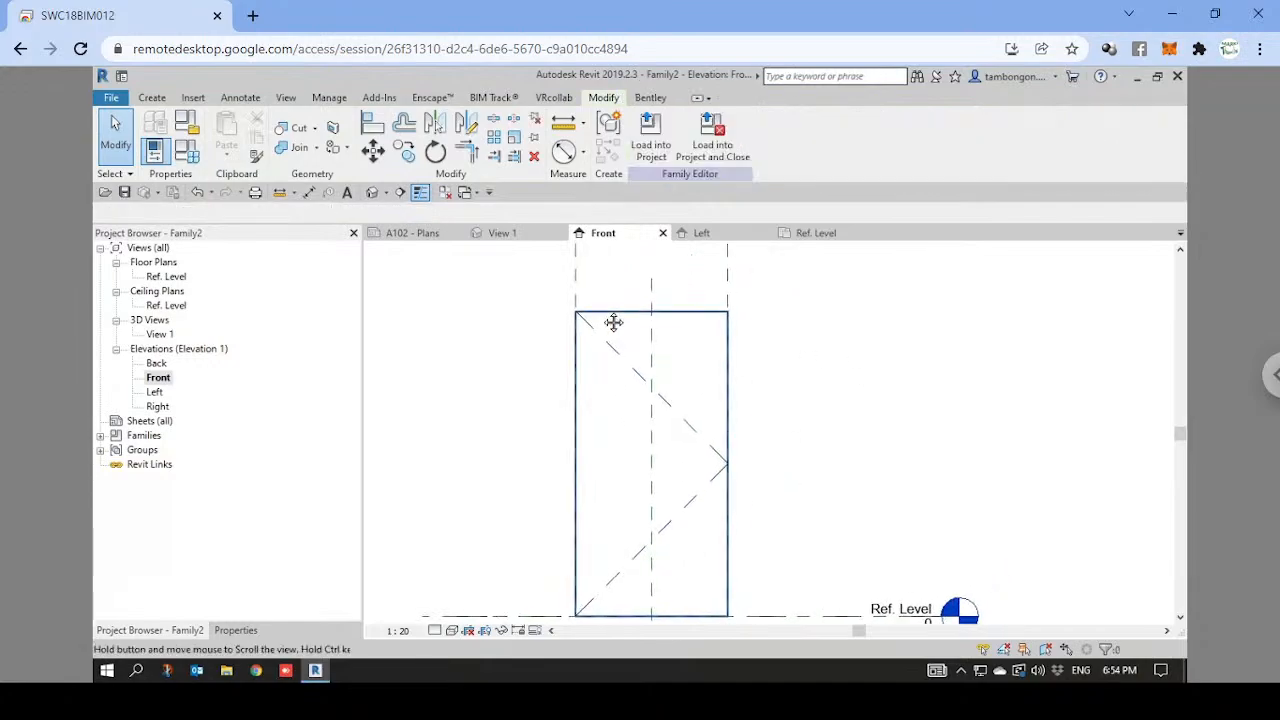
click(673, 318)
click(865, 352)
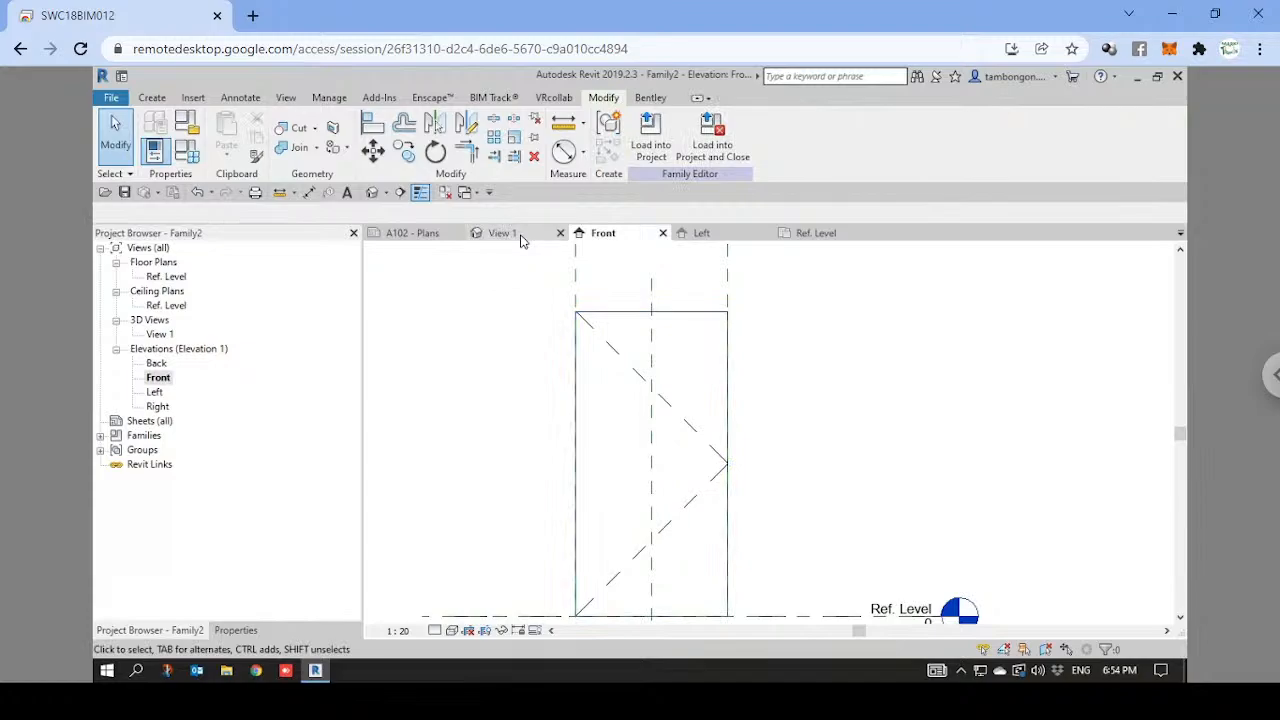
click(370, 193)
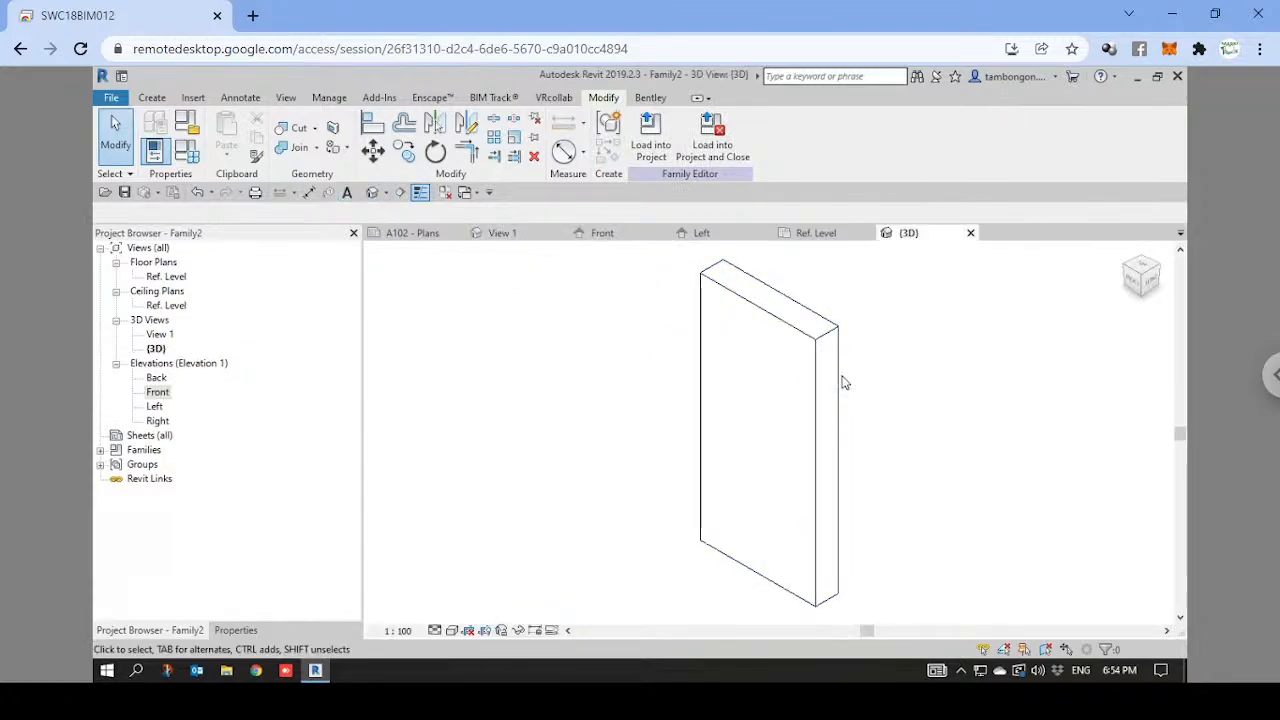
Load the panel family into the RAC_basic_sample_project and place one instance on Level 1 between the Outdoor Dining label and the building.
shift+middle_drag(720, 354, 953, 401)
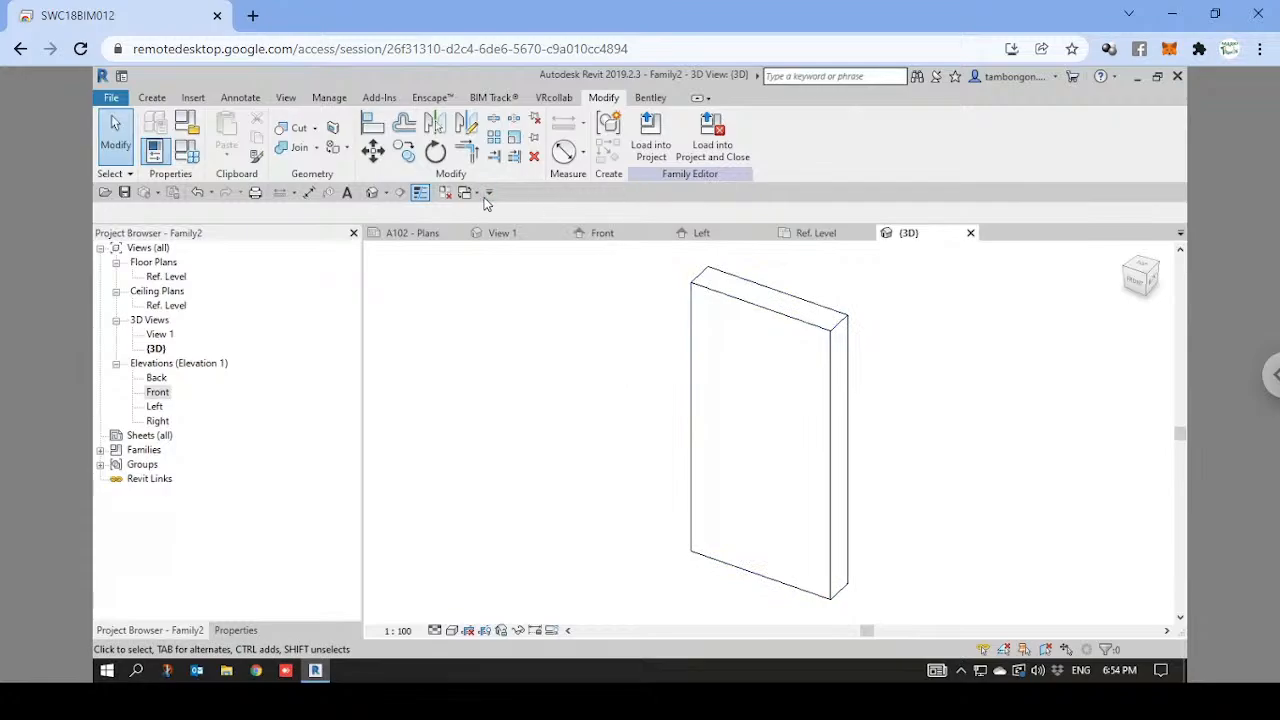
click(445, 192)
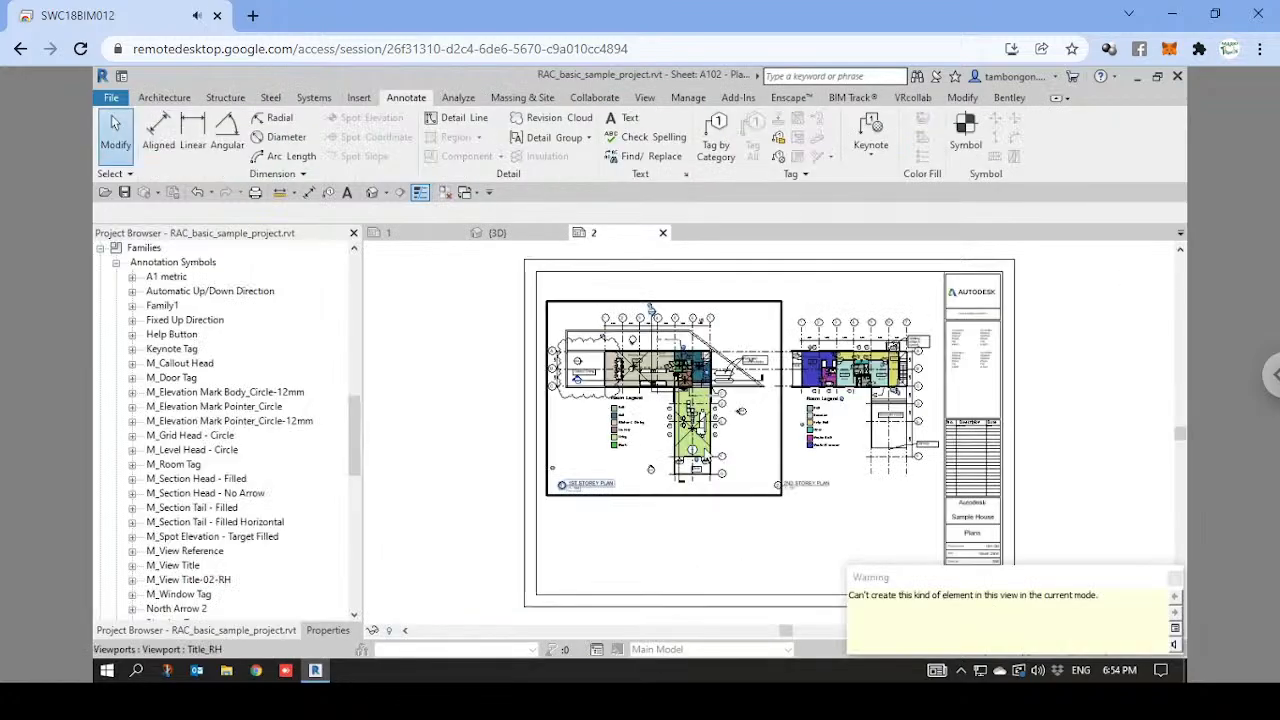
scroll(600, 398, up, 8)
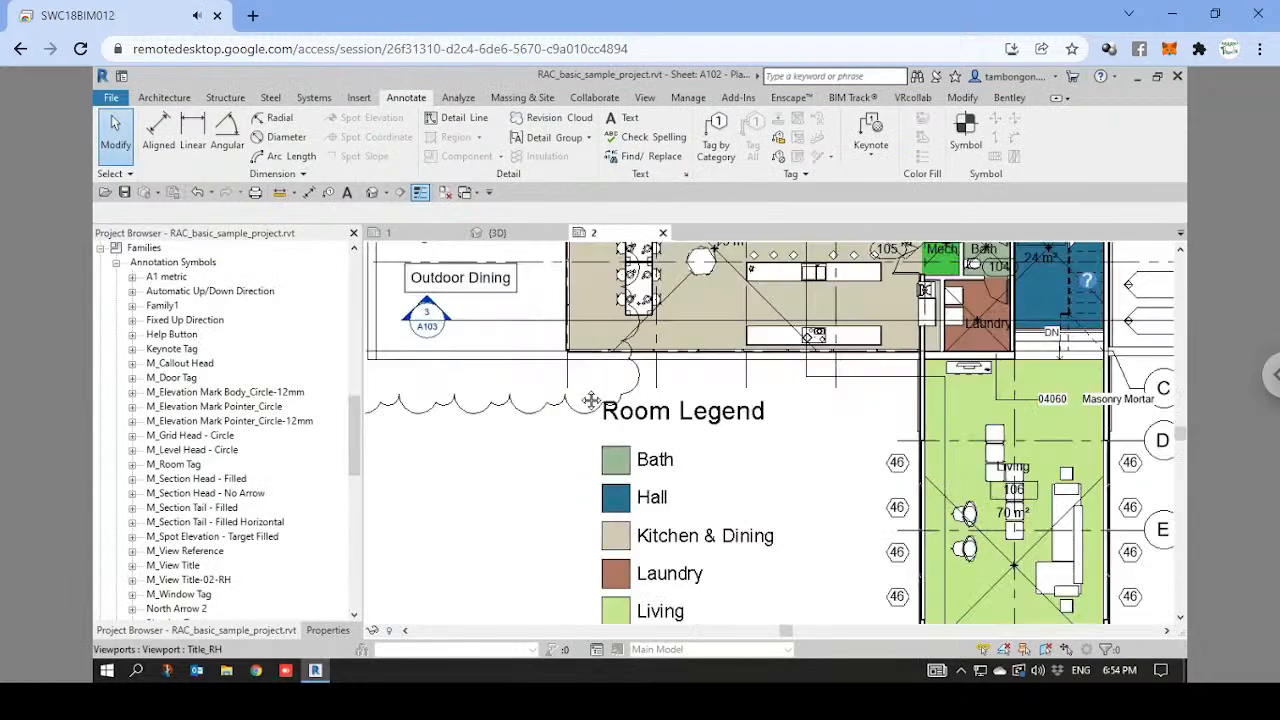
scroll(590, 401, up, 2)
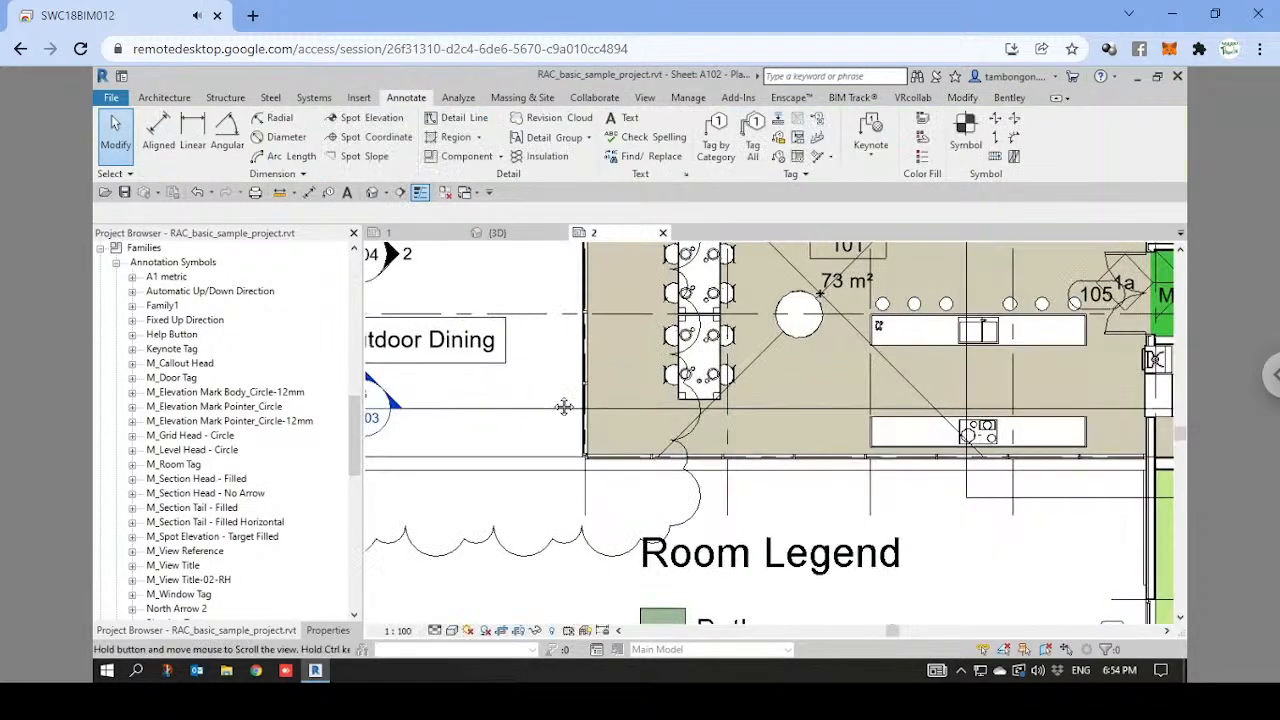
middle_drag(564, 406, 594, 392)
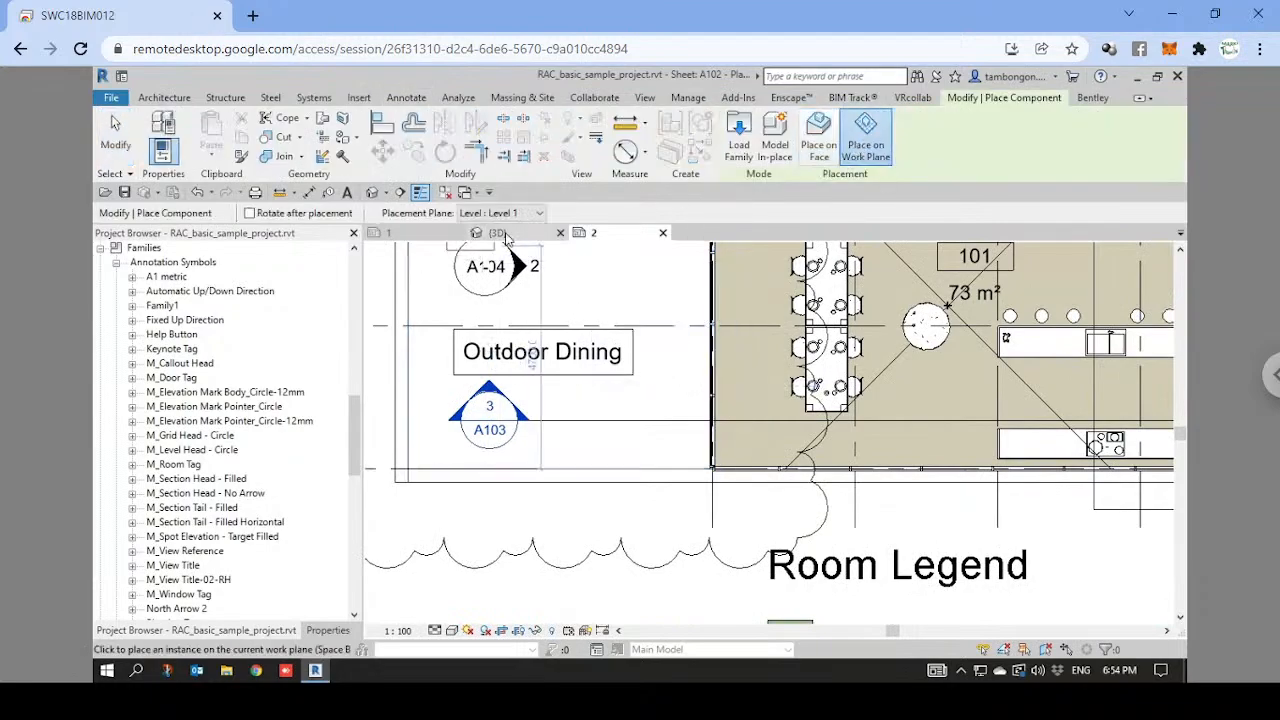
click(651, 395)
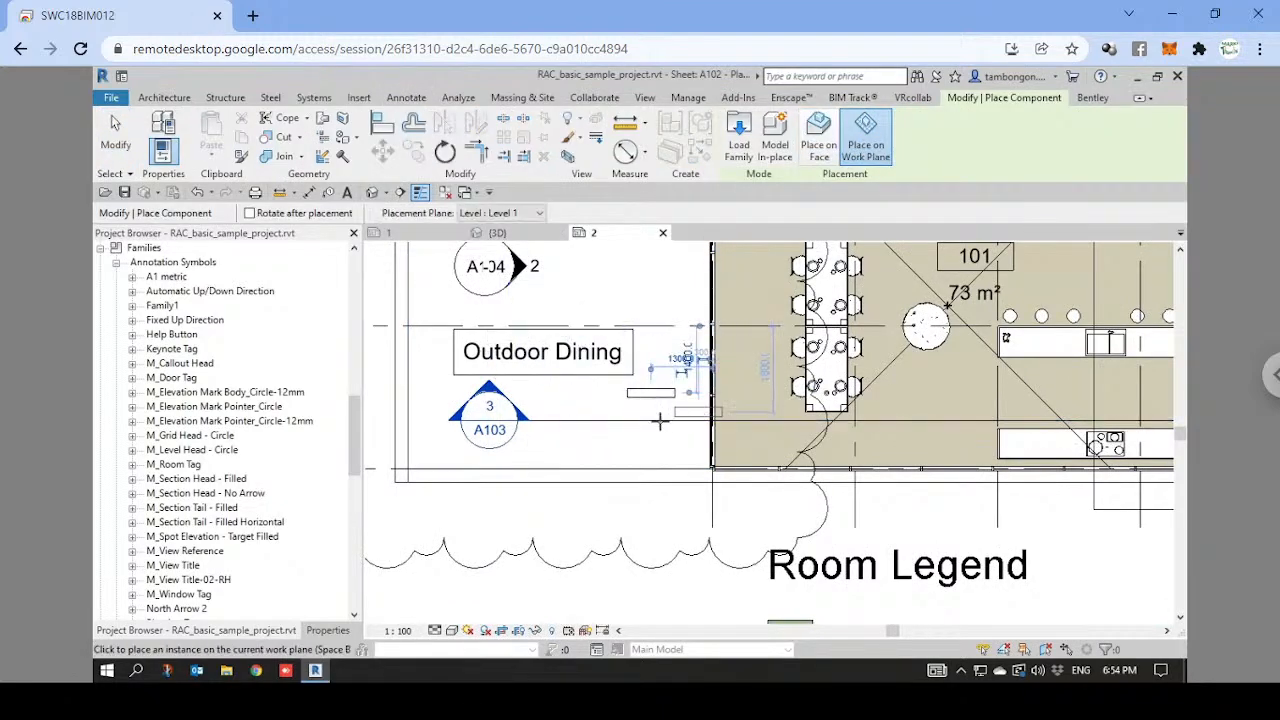
key(Escape)
Open the Longitudinal Section view from its section line in the plan and examine the placed panel's swing lines.
click(612, 421)
scroll(614, 421, up, 1)
right_click(614, 421)
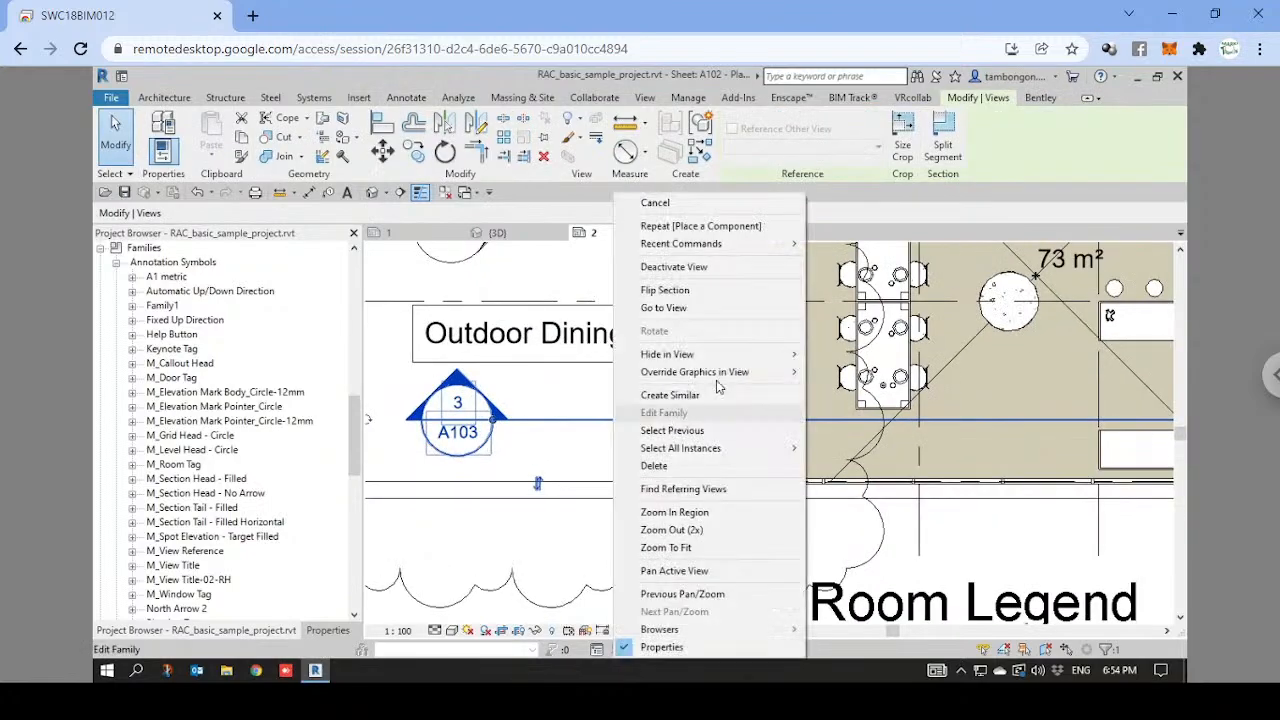
click(700, 308)
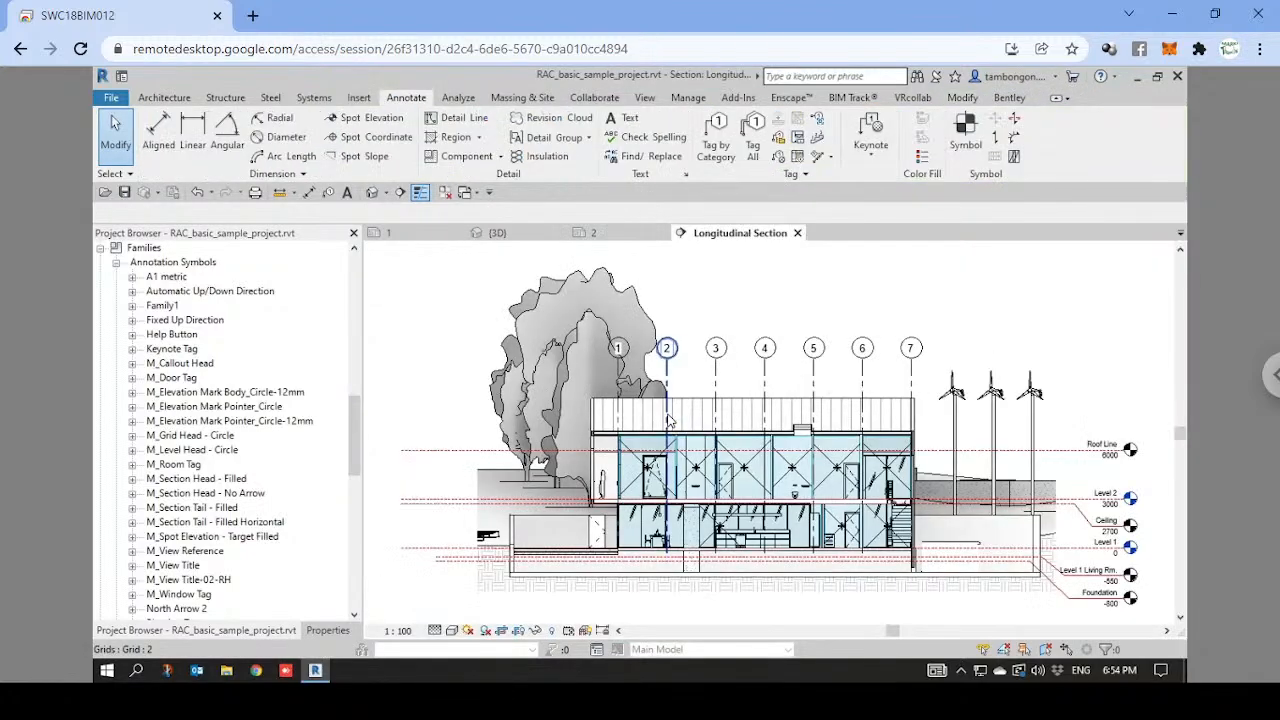
scroll(637, 517, up, 2)
scroll(637, 517, up, 2)
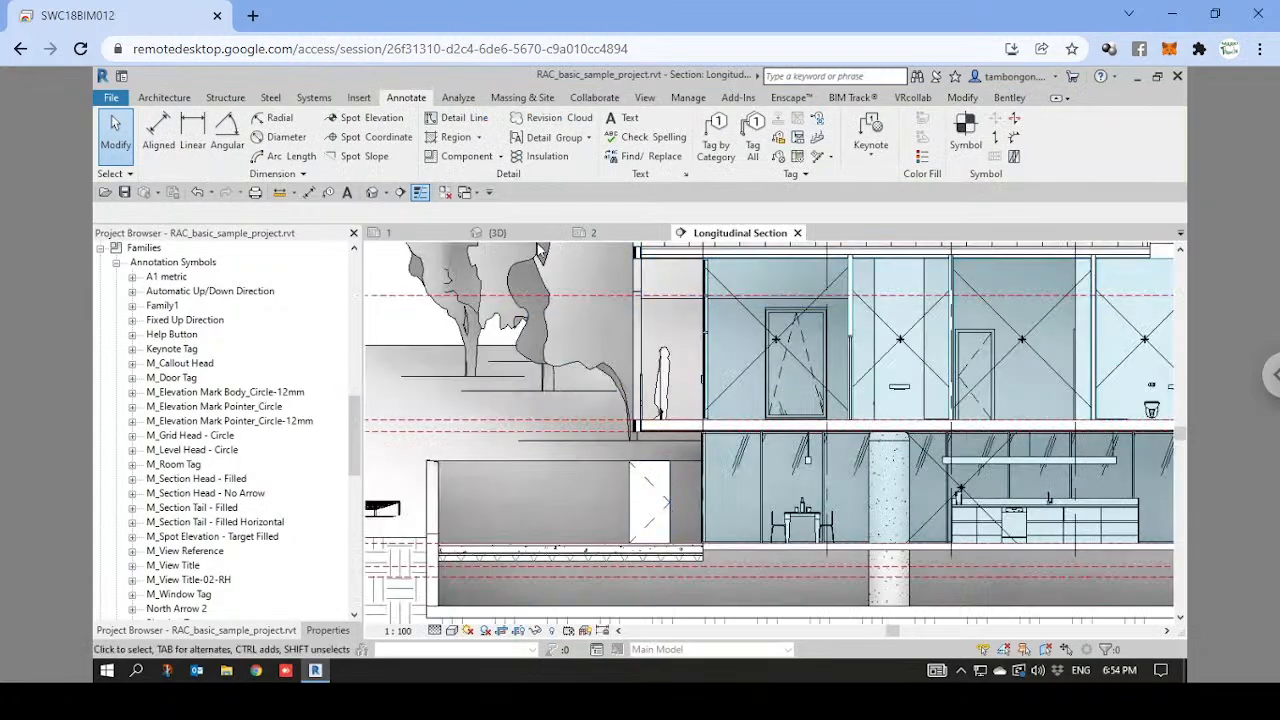
Copy the longitudinal section line to the other side of the panel, flip it, and open the copied section's view.
click(432, 240)
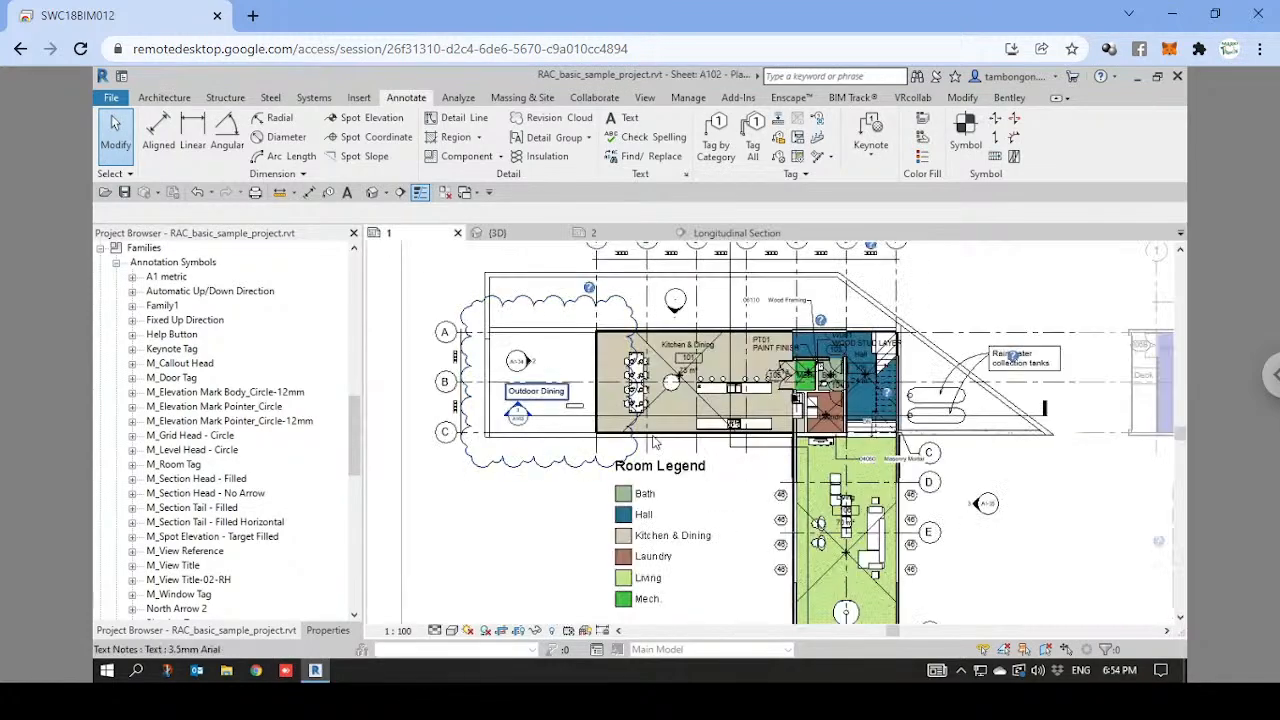
click(557, 422)
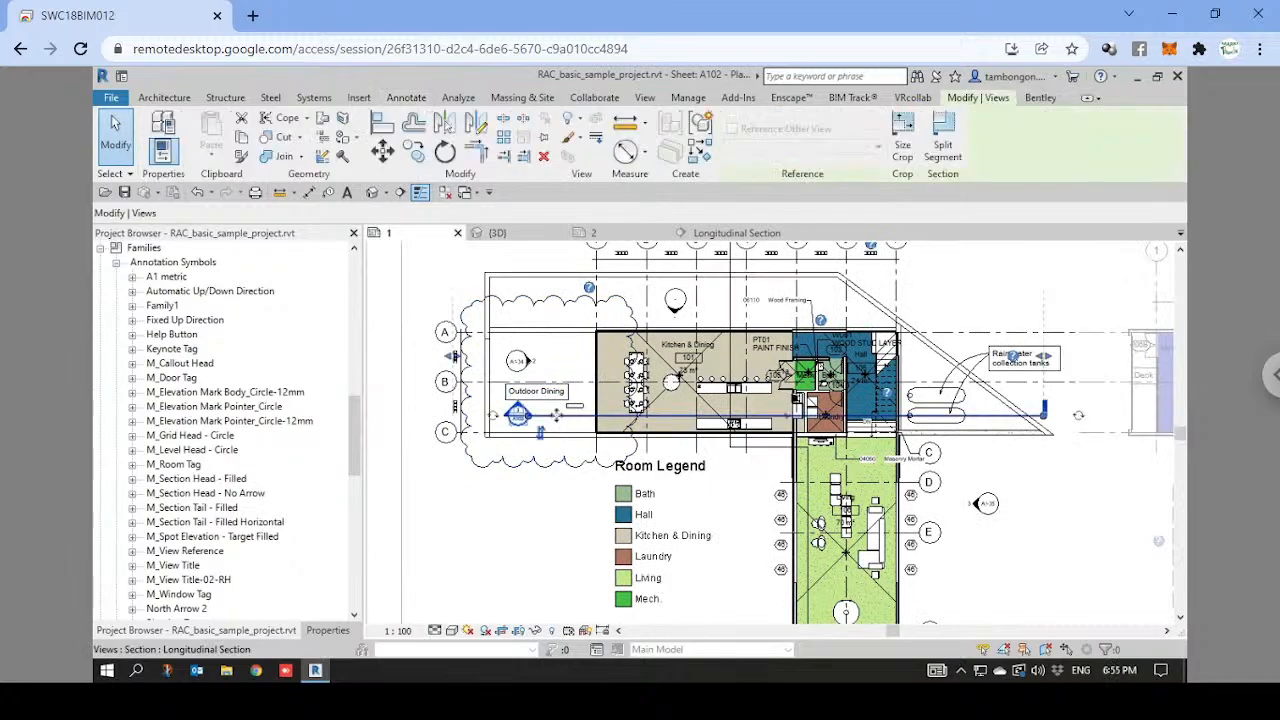
scroll(555, 415, up, 3)
drag(631, 422, 634, 384)
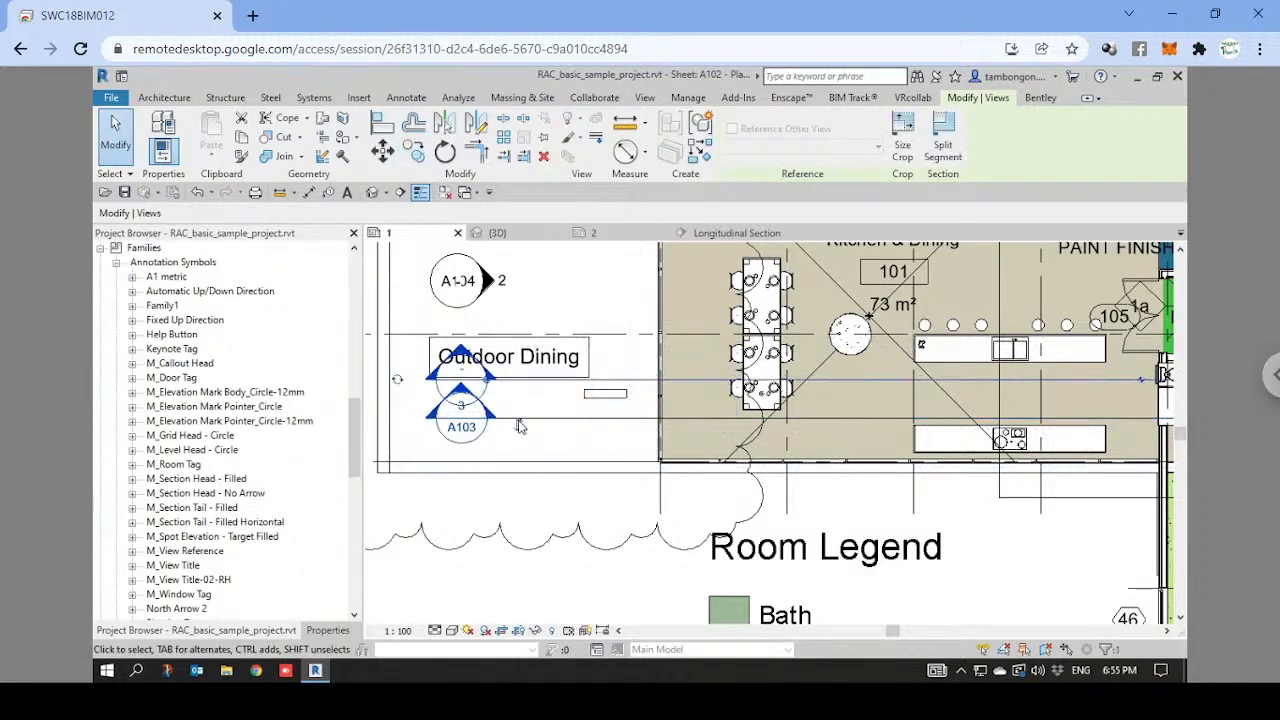
right_click(640, 382)
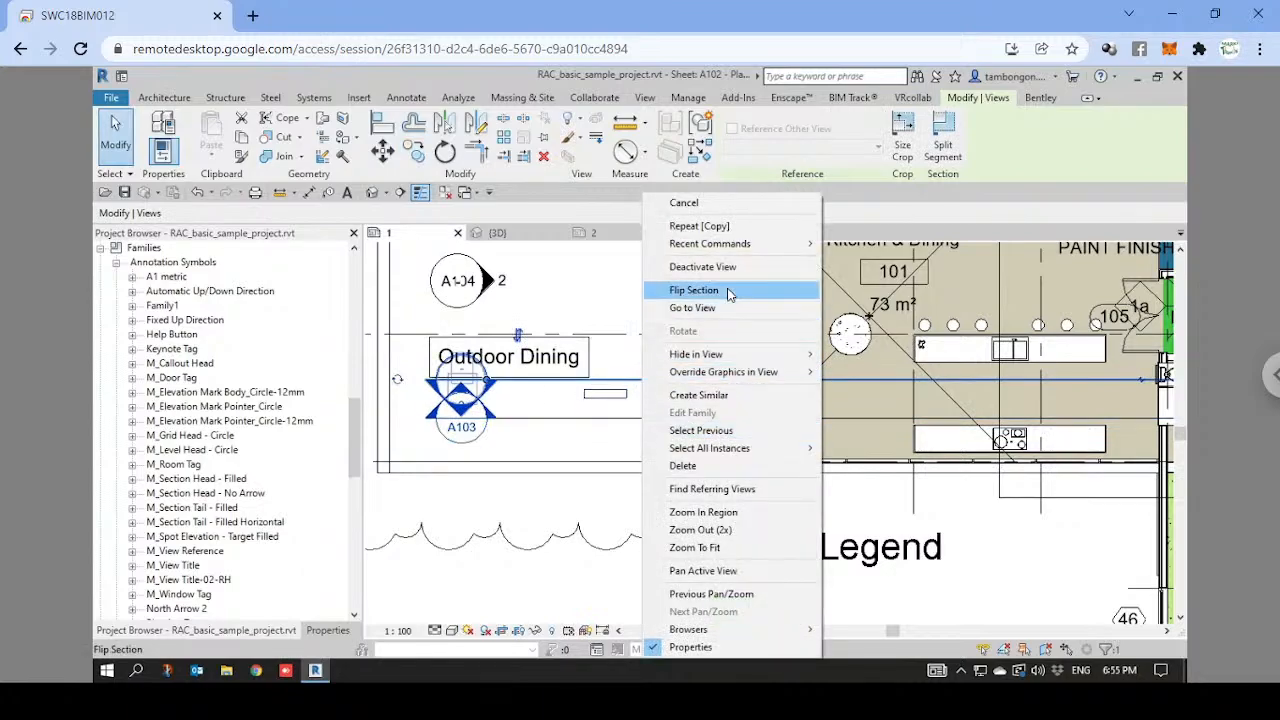
click(700, 307)
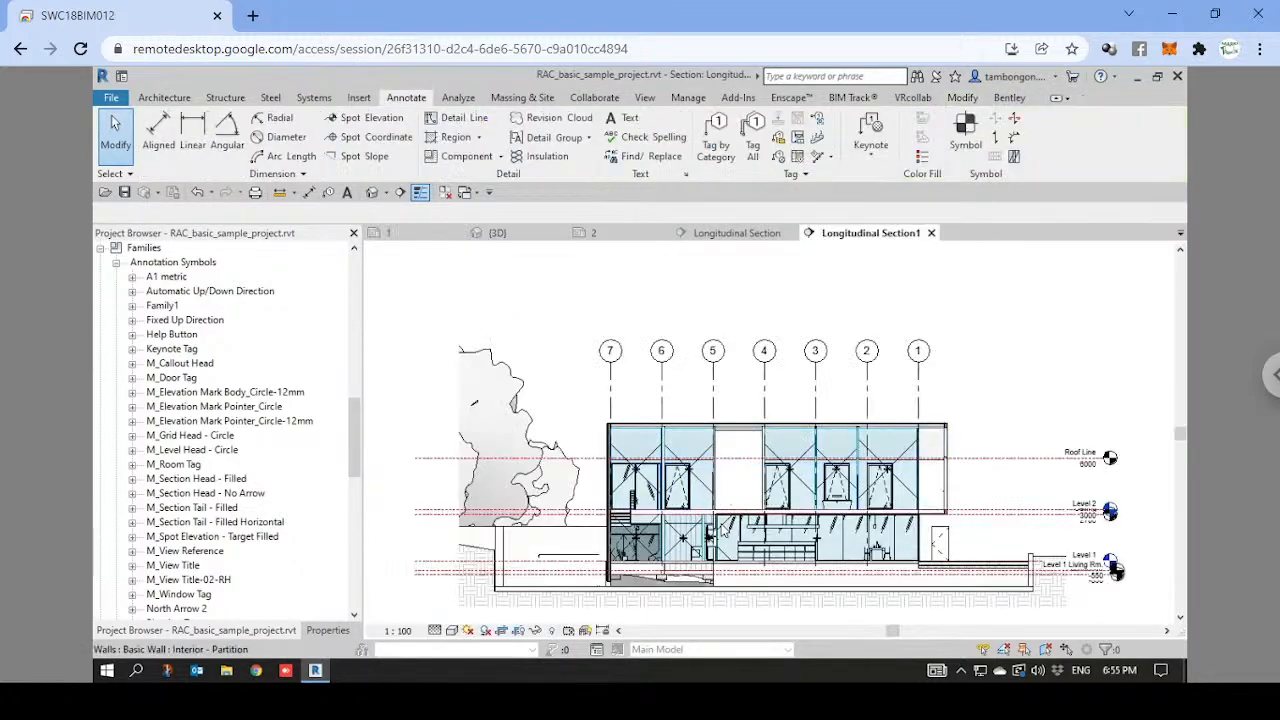
scroll(952, 503, up, 5)
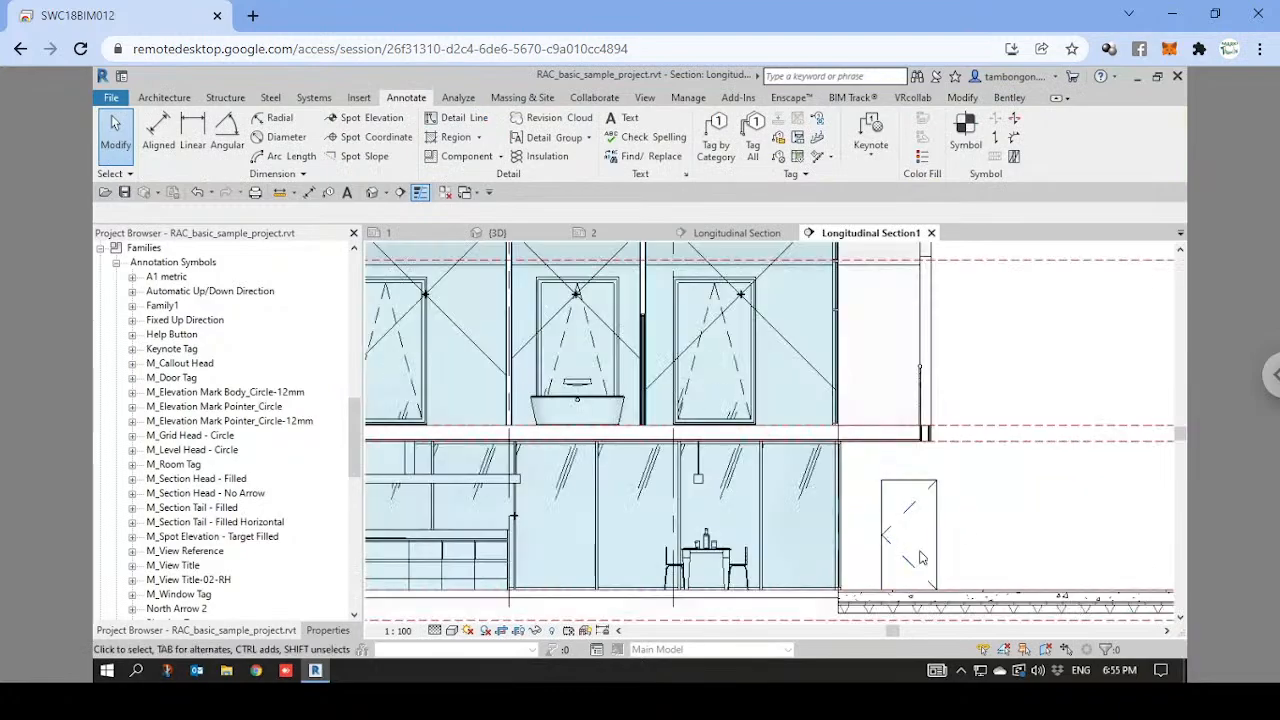
scroll(891, 508, up, 1)
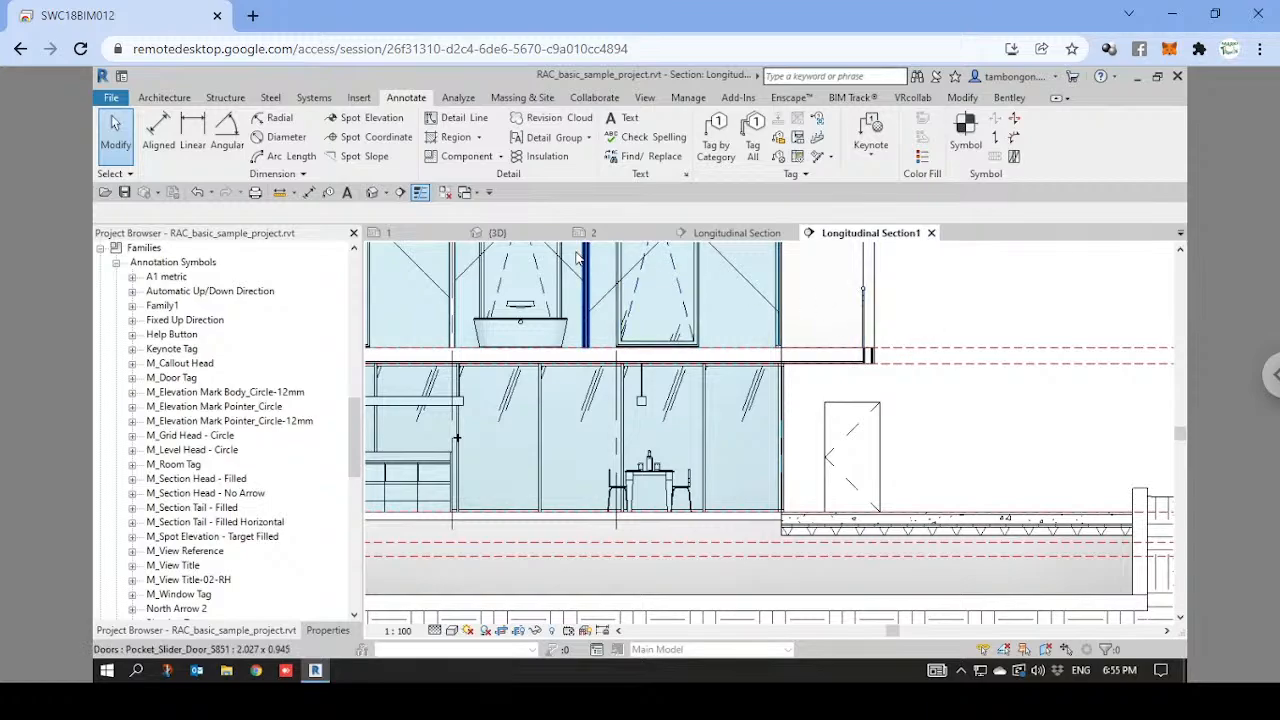
Return to the panel family's Front elevation and convert the two symbolic swing lines to model lines.
click(520, 233)
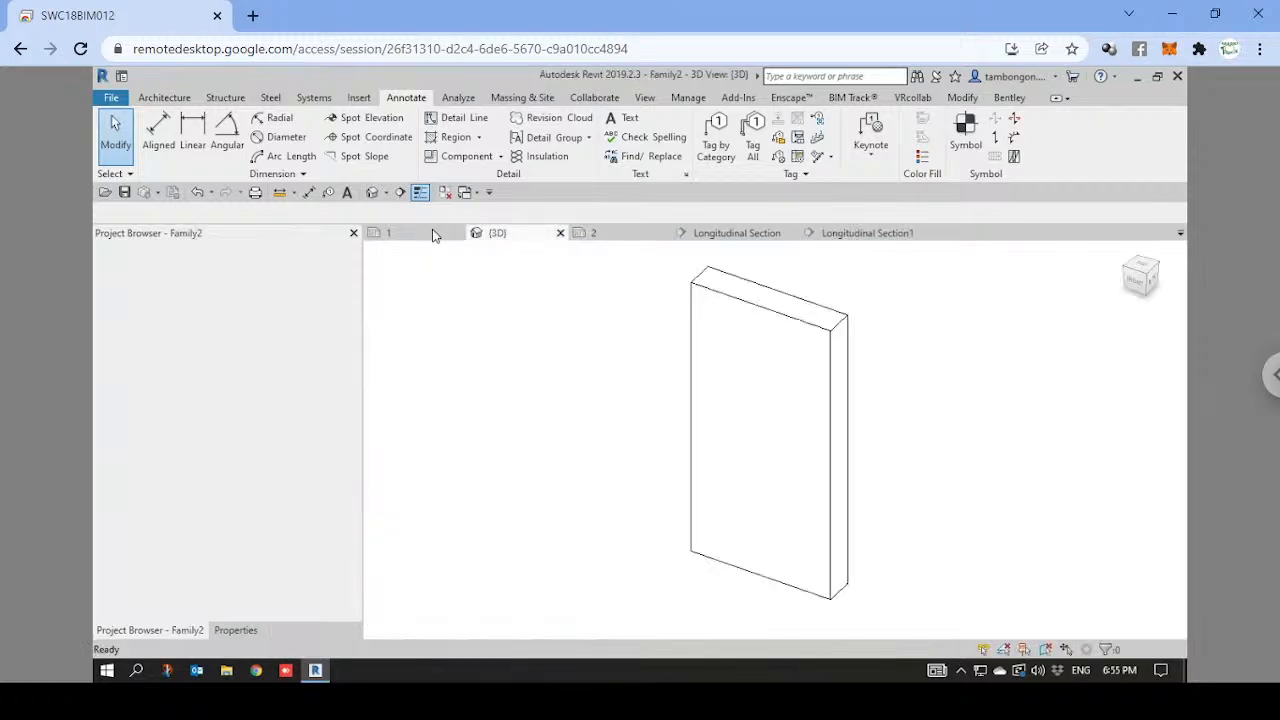
click(437, 232)
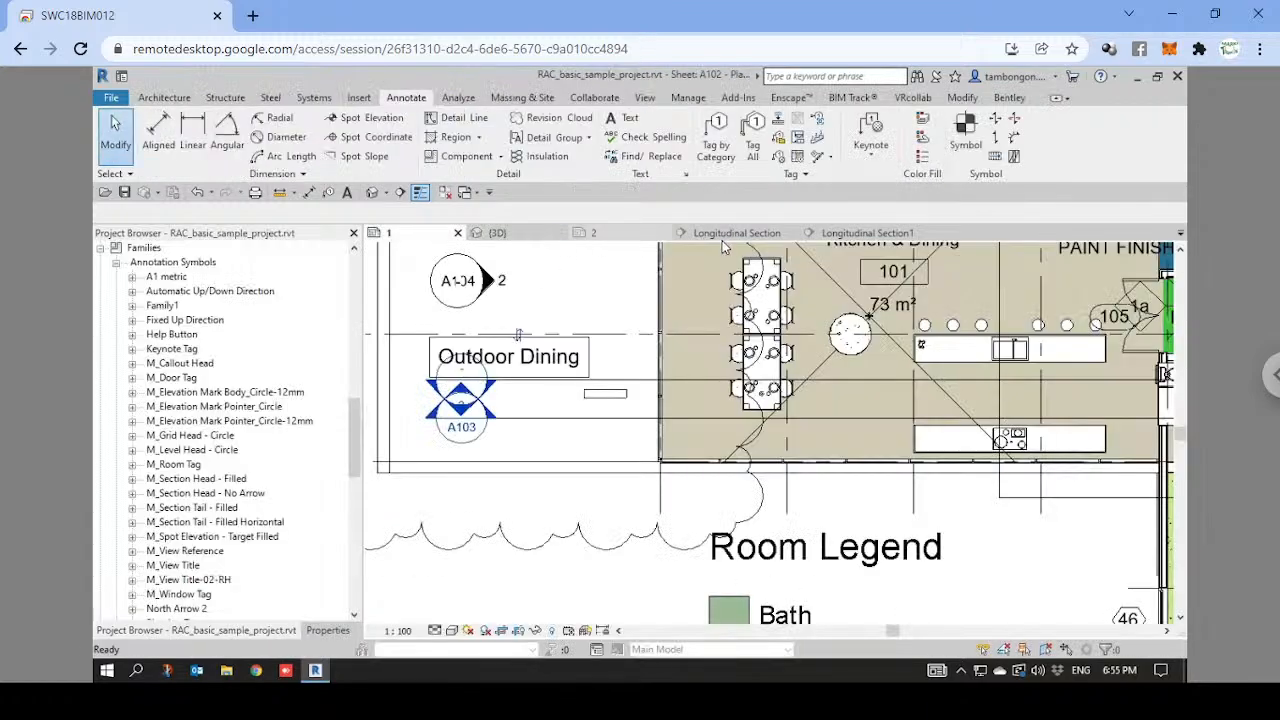
click(518, 234)
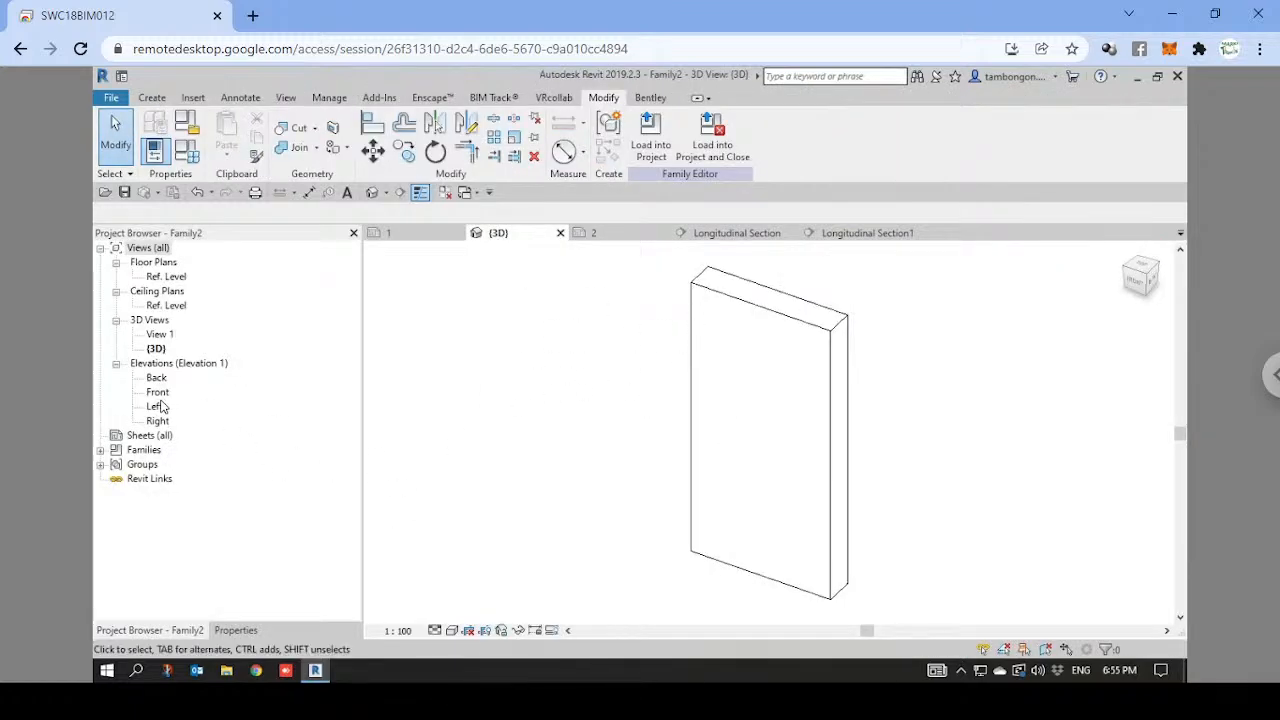
double_click(158, 392)
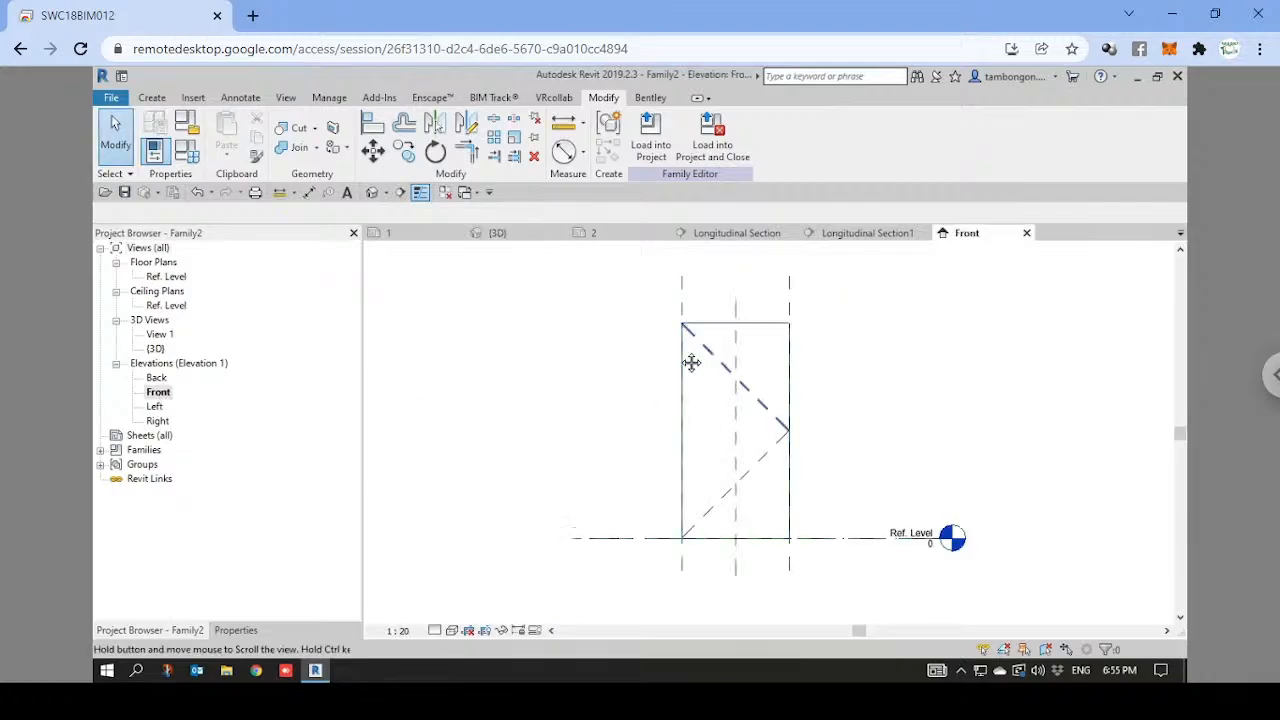
scroll(600, 360, up, 3)
middle_drag(598, 360, 619, 334)
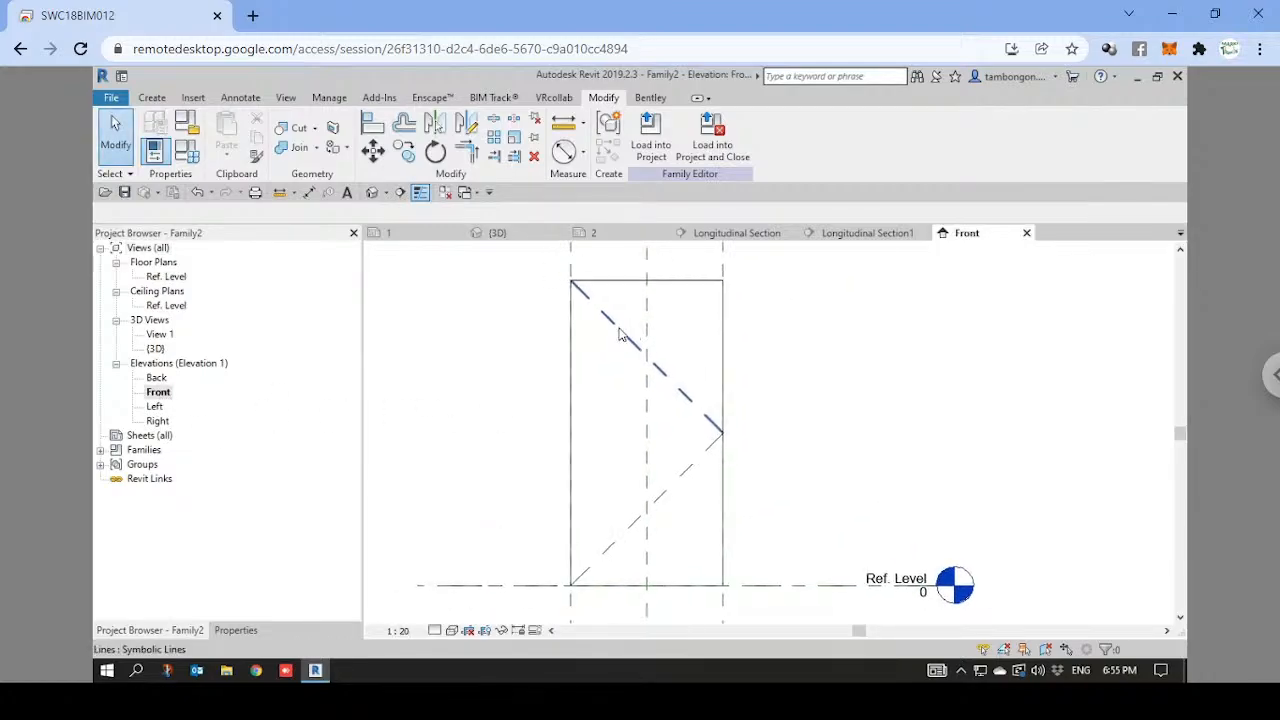
click(657, 341)
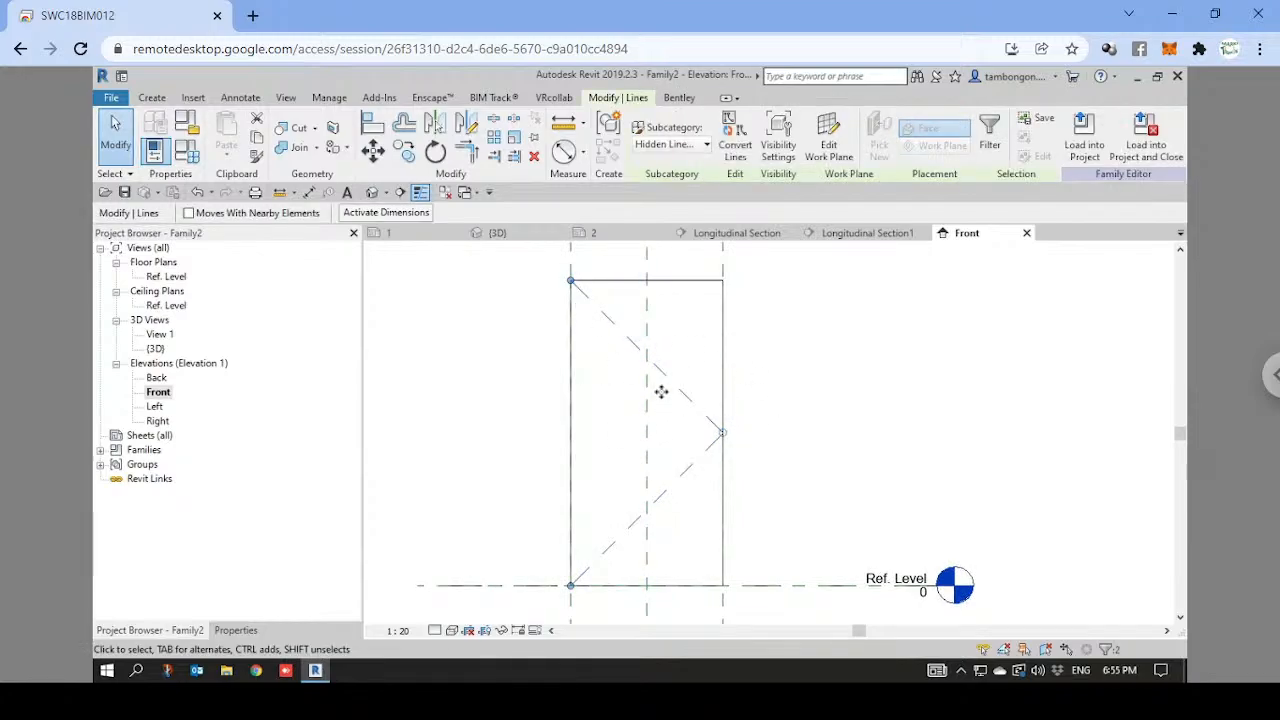
click(737, 148)
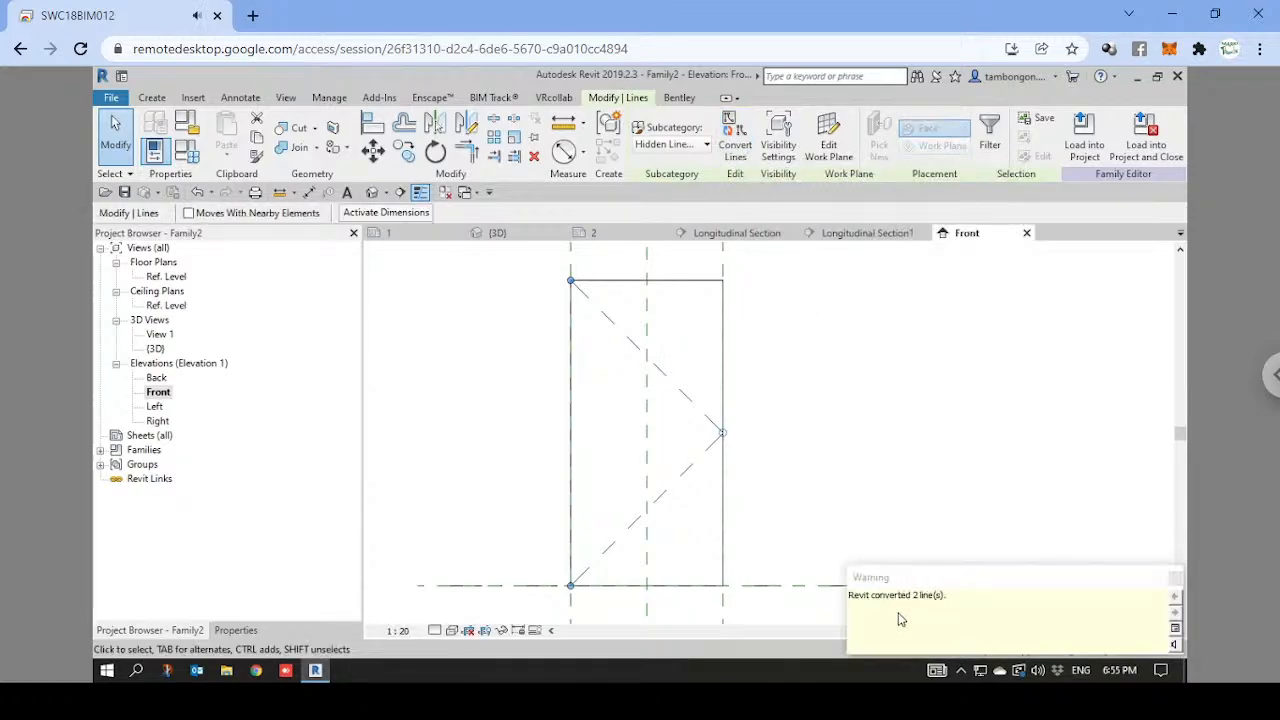
Change the work plane of the two converted lines to Reference Plane : Front.
click(829, 146)
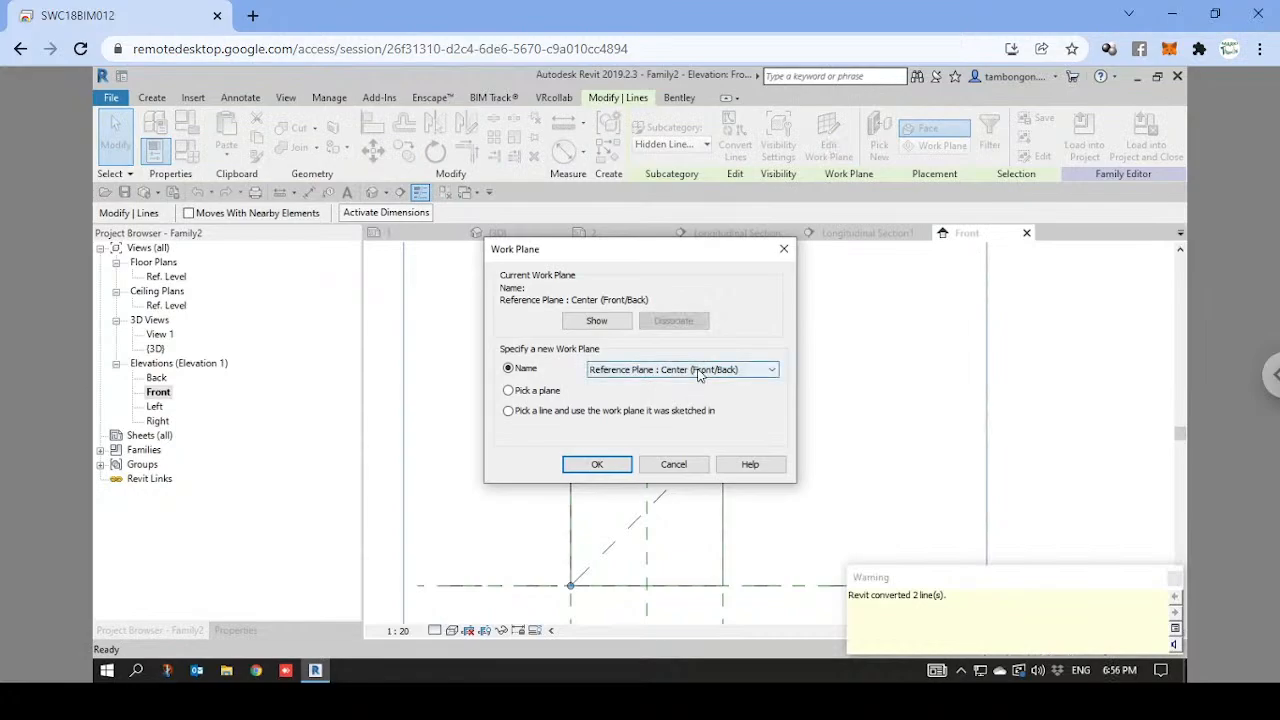
click(698, 370)
click(690, 409)
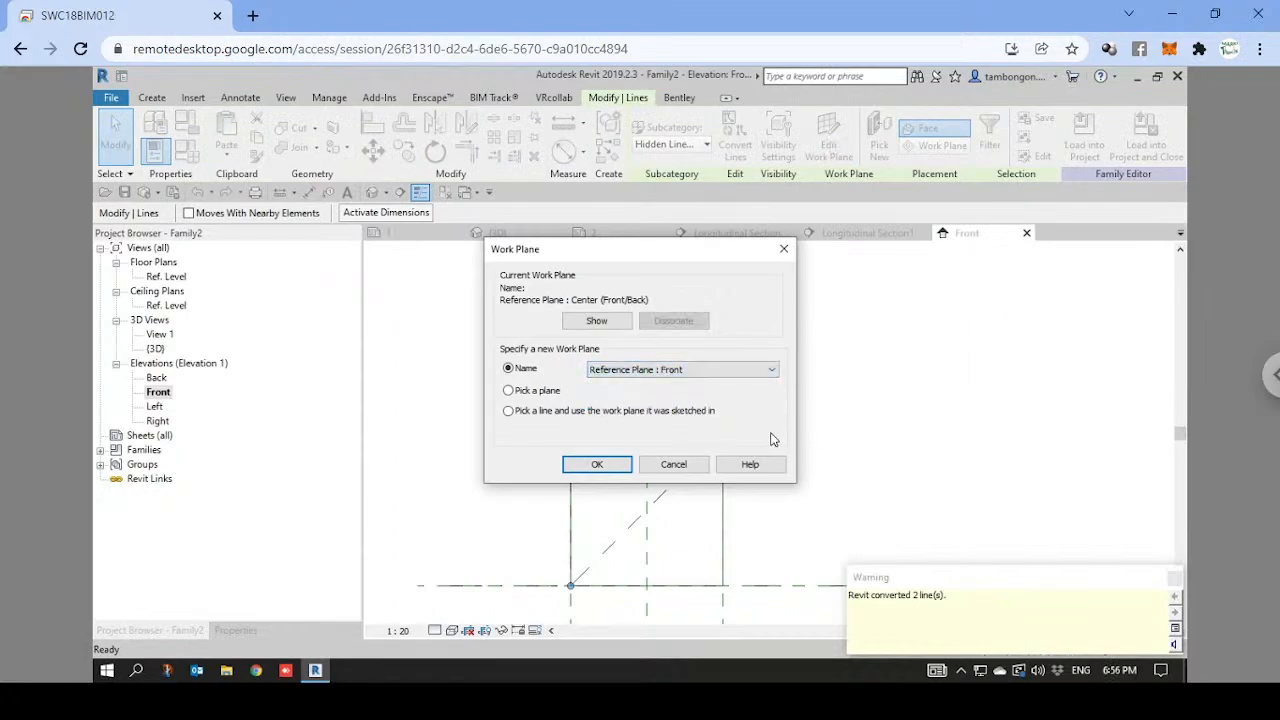
click(594, 466)
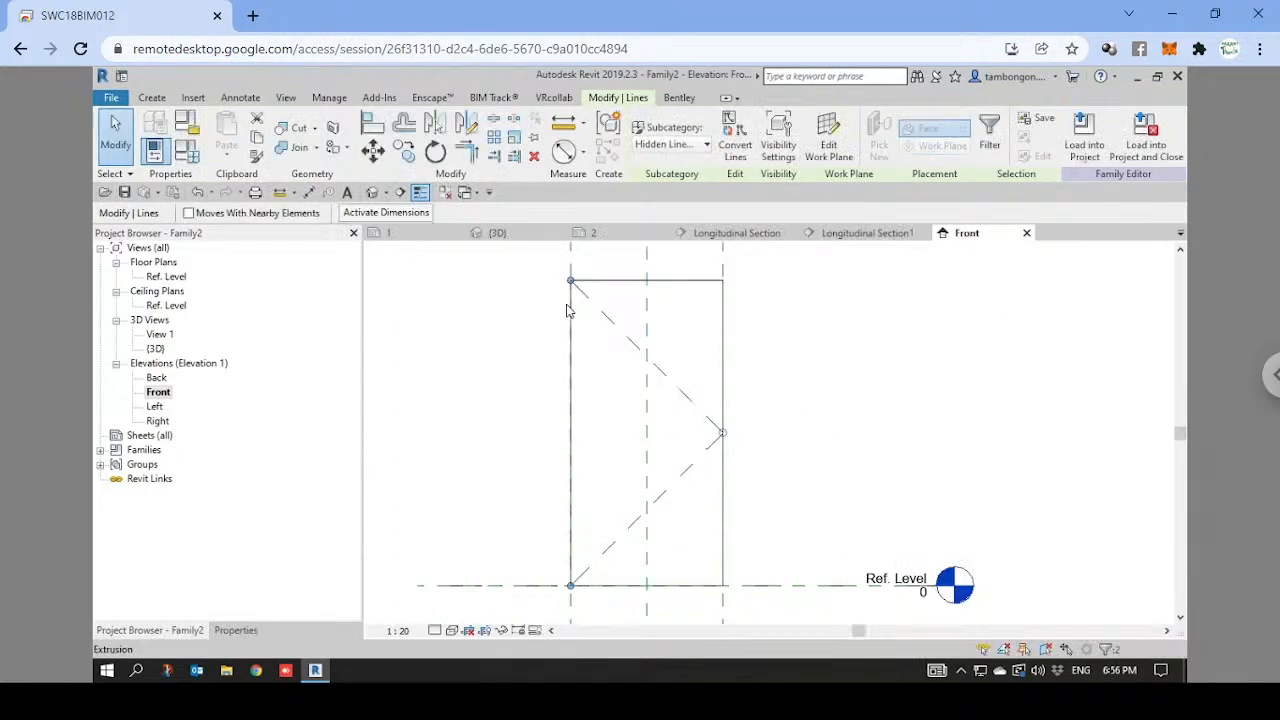
Review the family element visibility settings of the two lines and inspect the lines on the panel in the default 3D view.
click(778, 140)
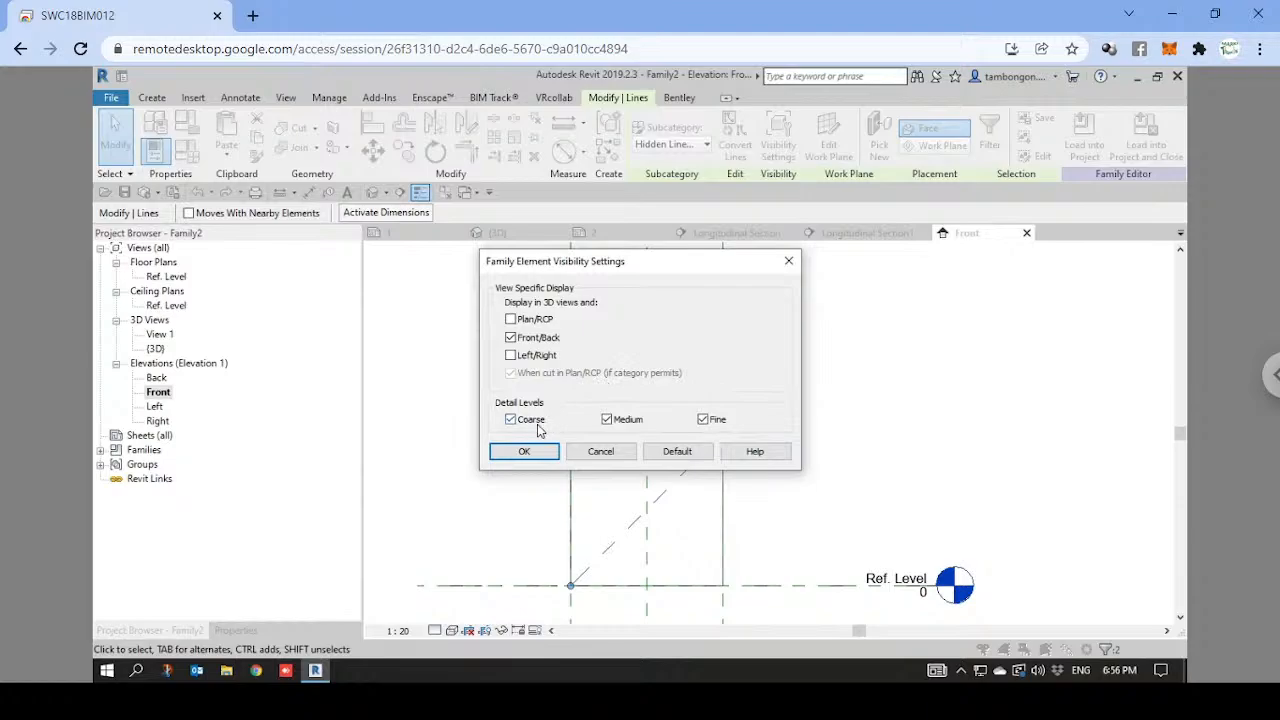
drag(676, 262, 958, 273)
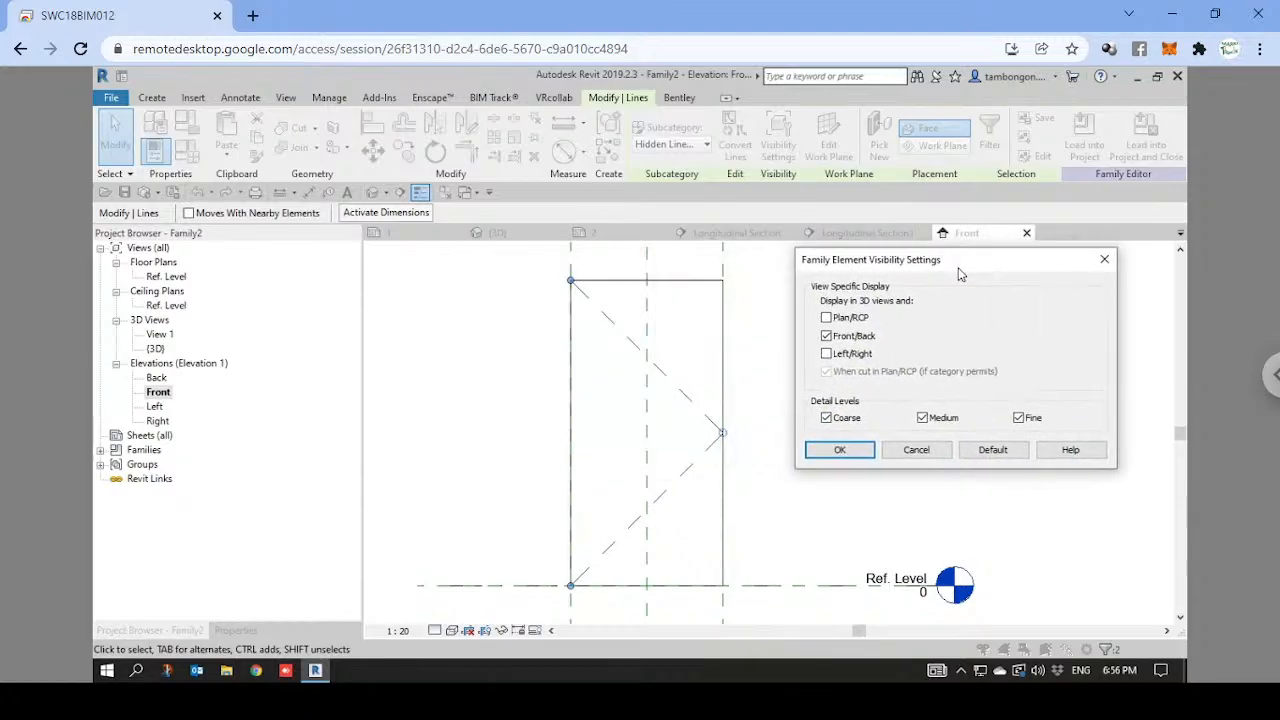
click(840, 449)
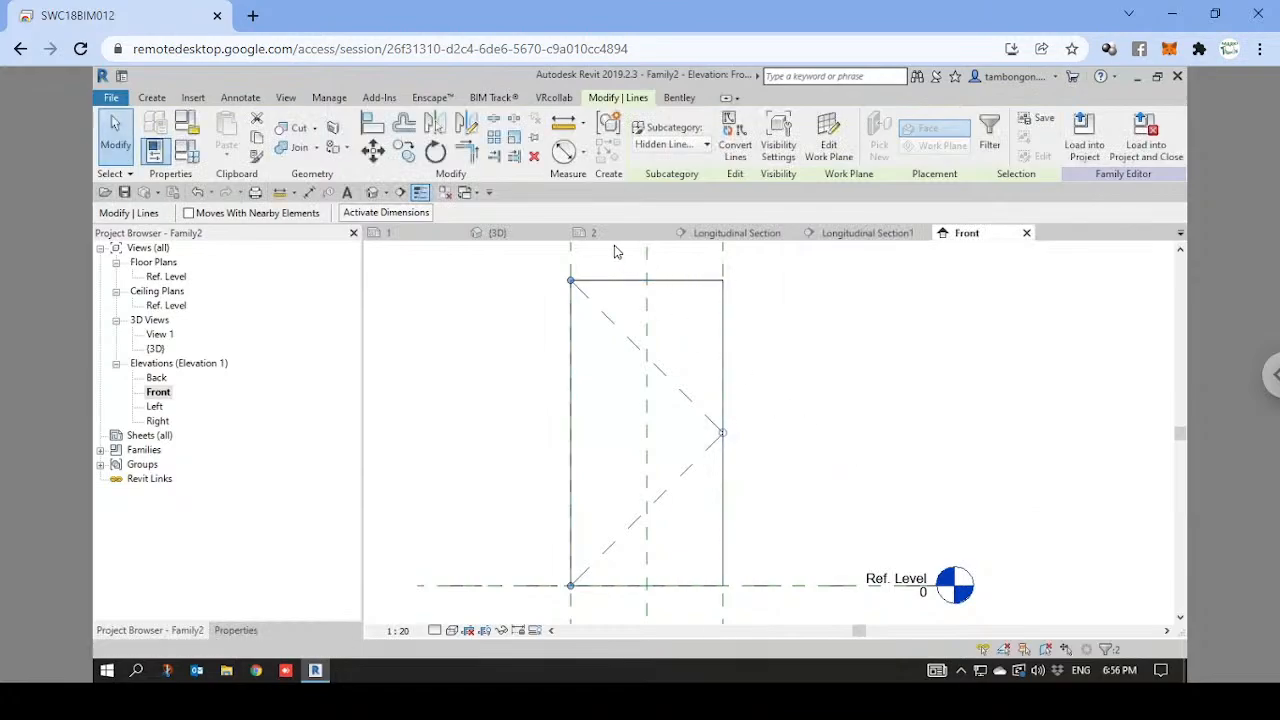
click(497, 232)
click(948, 384)
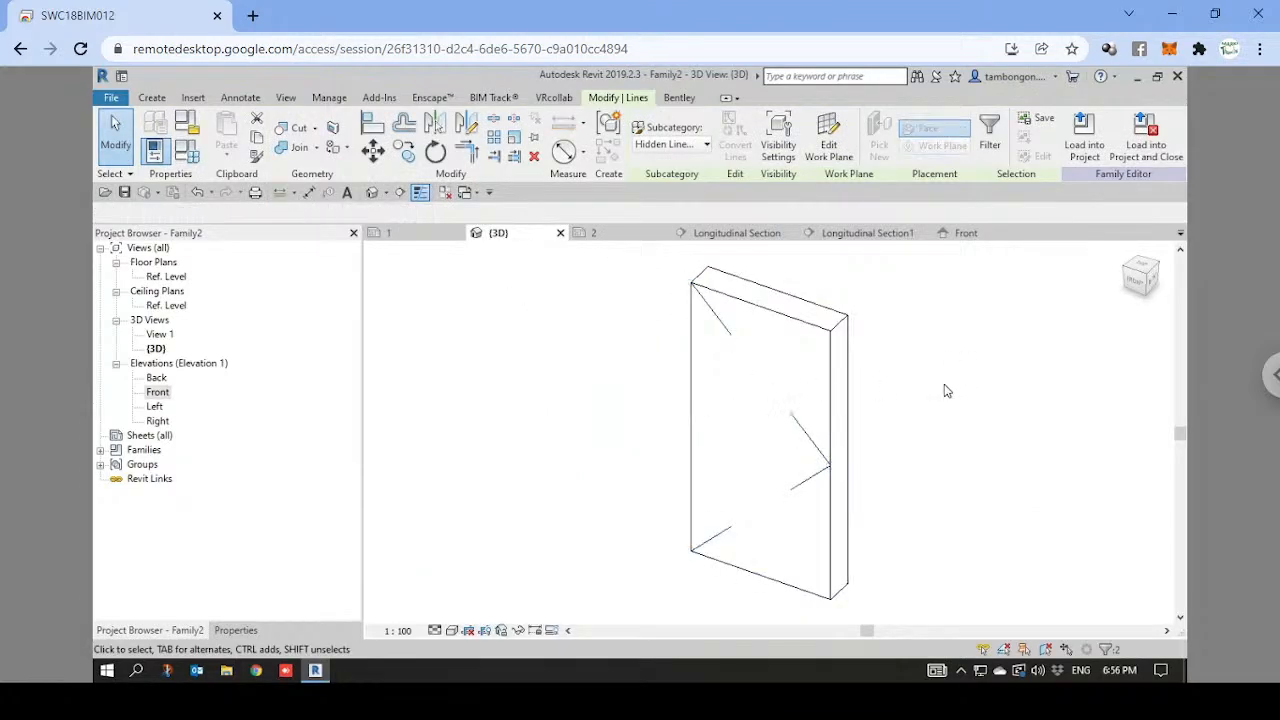
shift+middle_drag(948, 384, 898, 420)
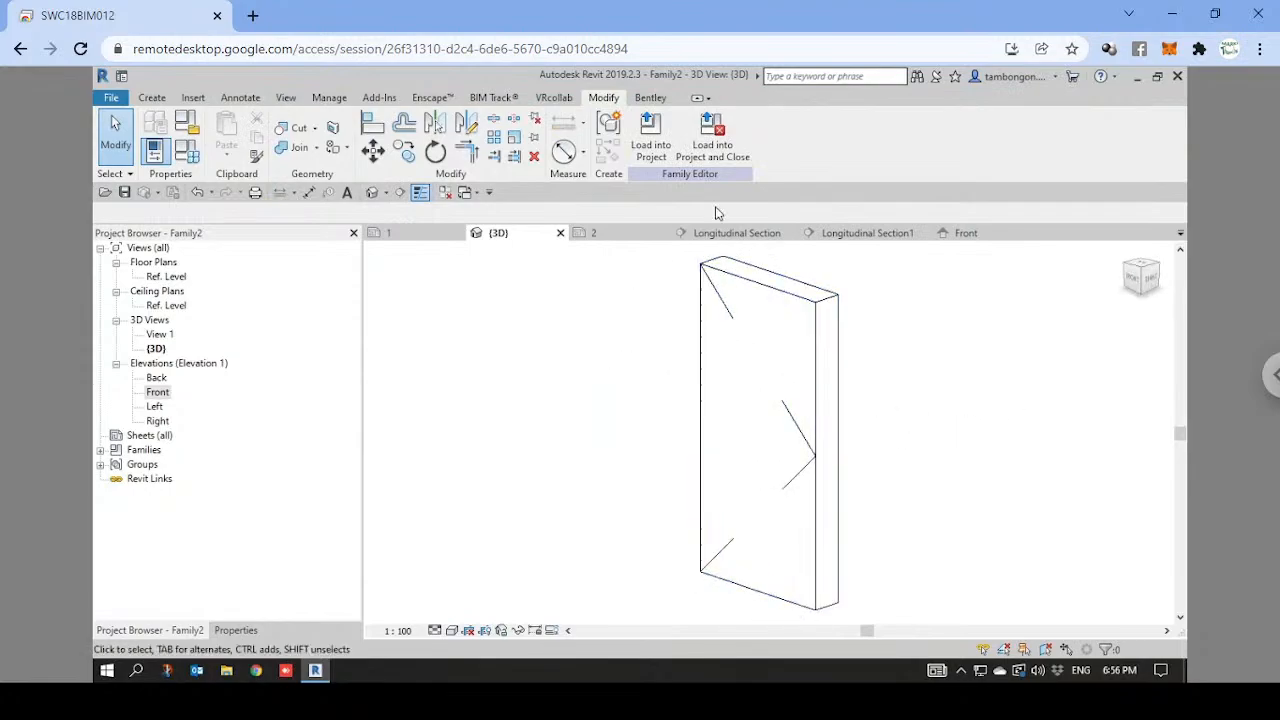
Reload the panel family into the project, overwriting the existing version, and compare the panel in Longitudinal Section and Longitudinal Section1.
click(651, 132)
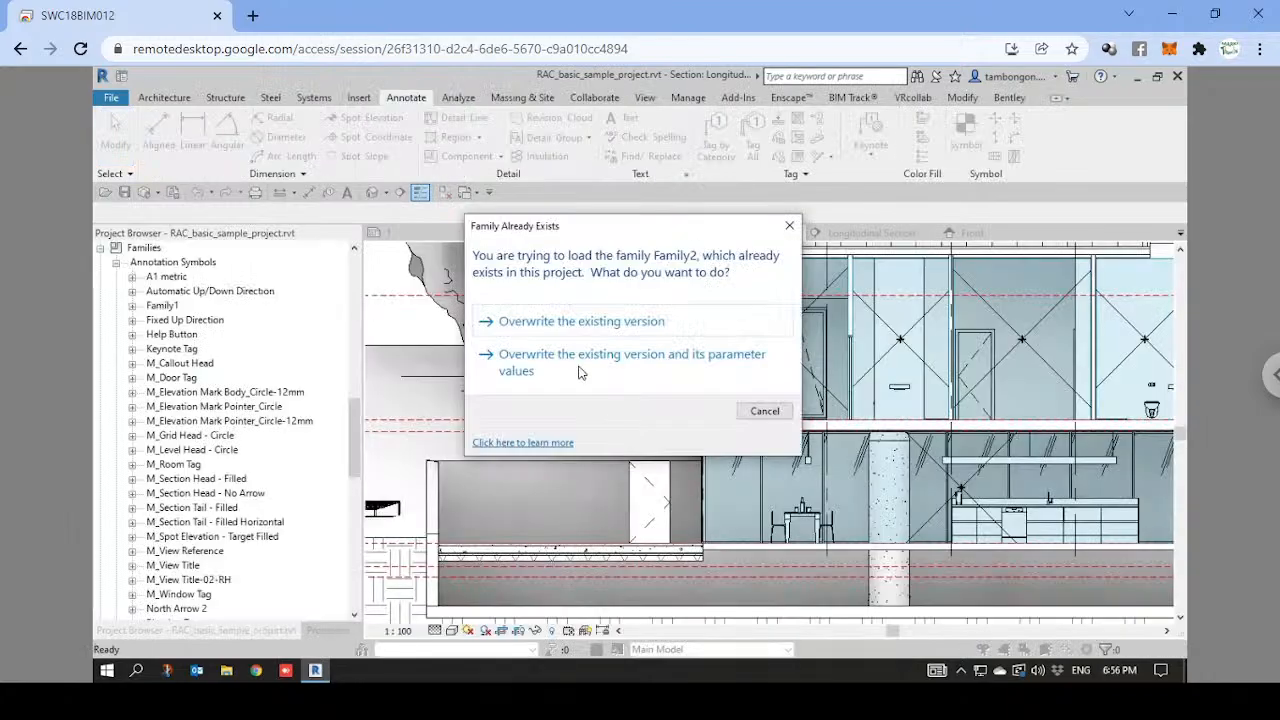
click(563, 323)
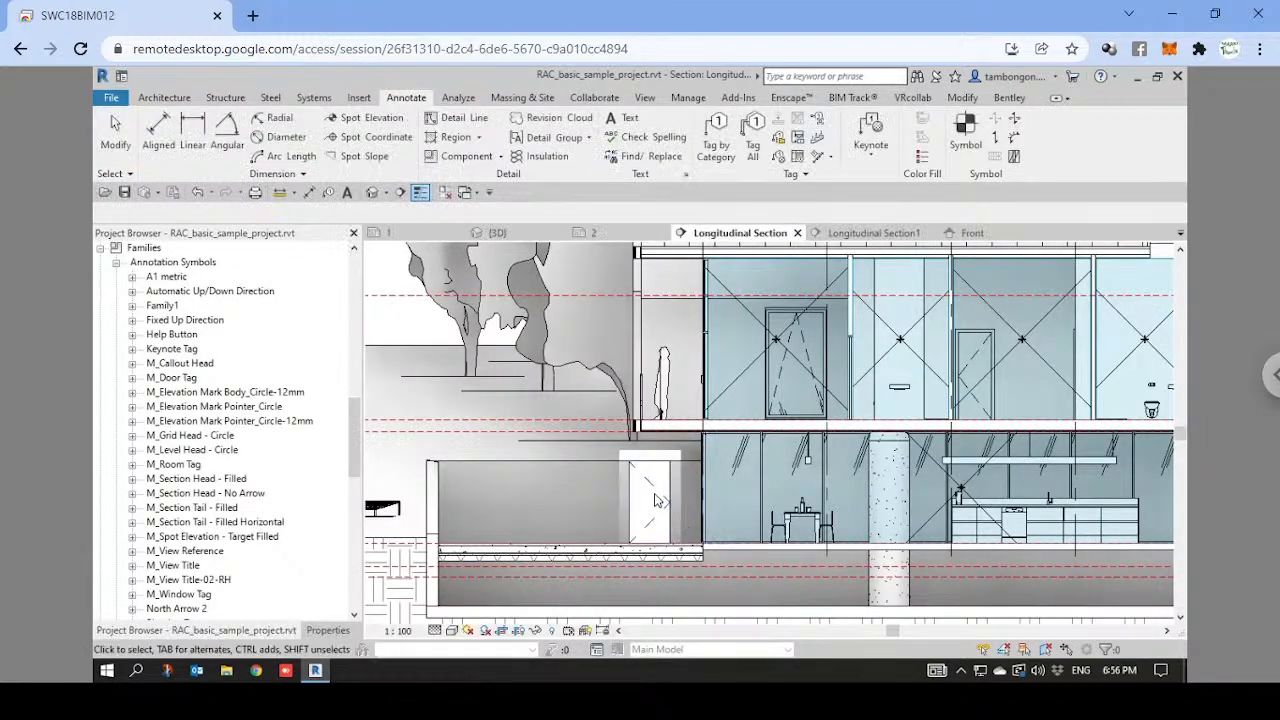
scroll(652, 488, up, 1)
middle_drag(664, 475, 692, 401)
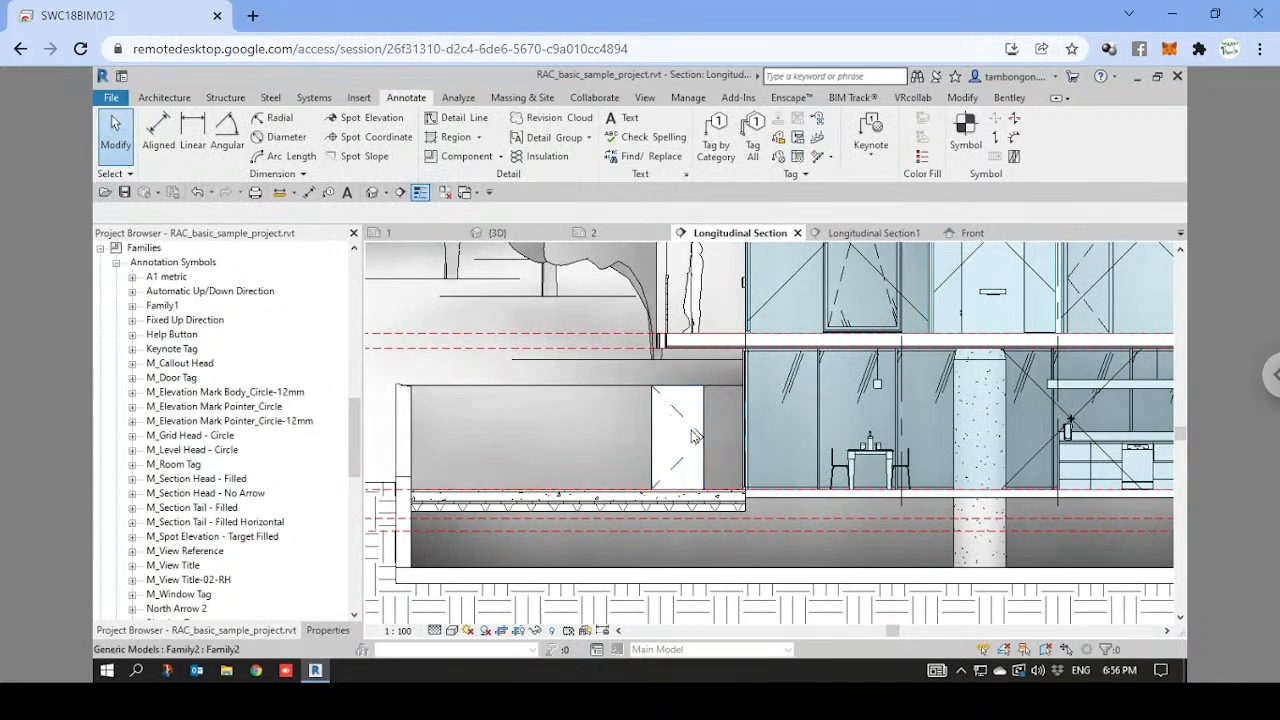
click(894, 238)
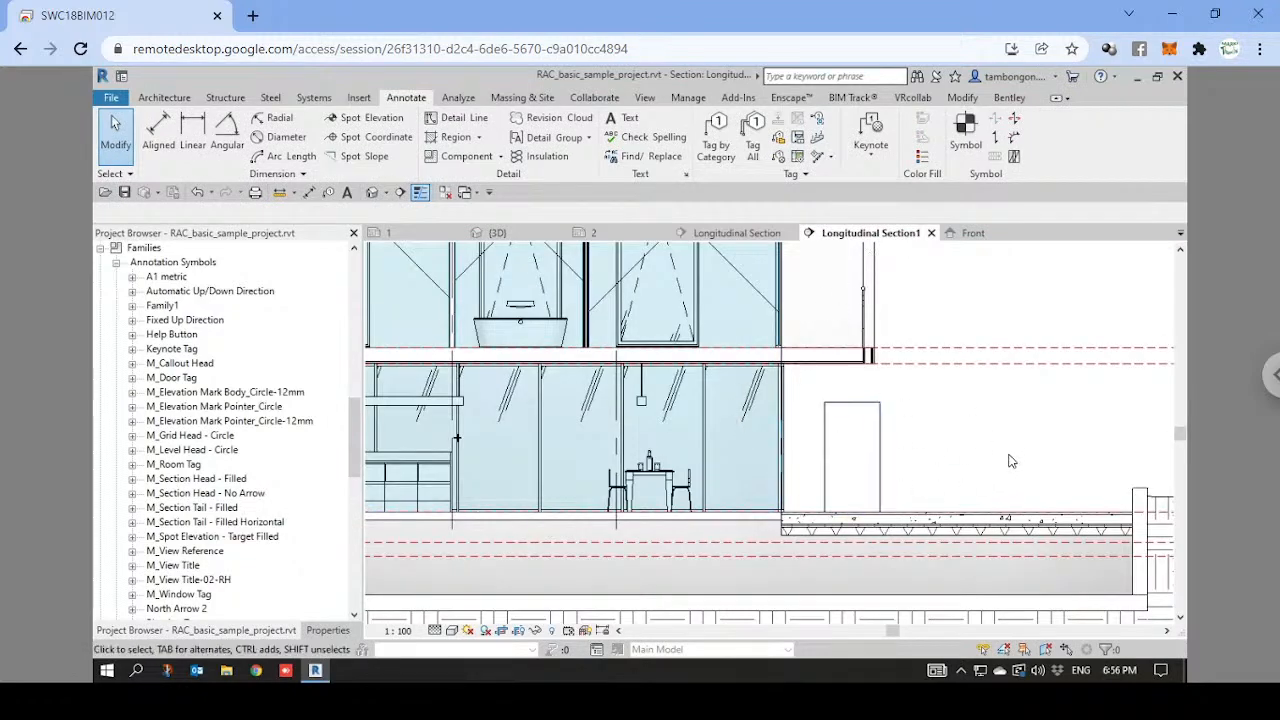
Inspect the swing lines on the panel family's front face in 3D and compare them with the panel in Longitudinal Section.
click(973, 236)
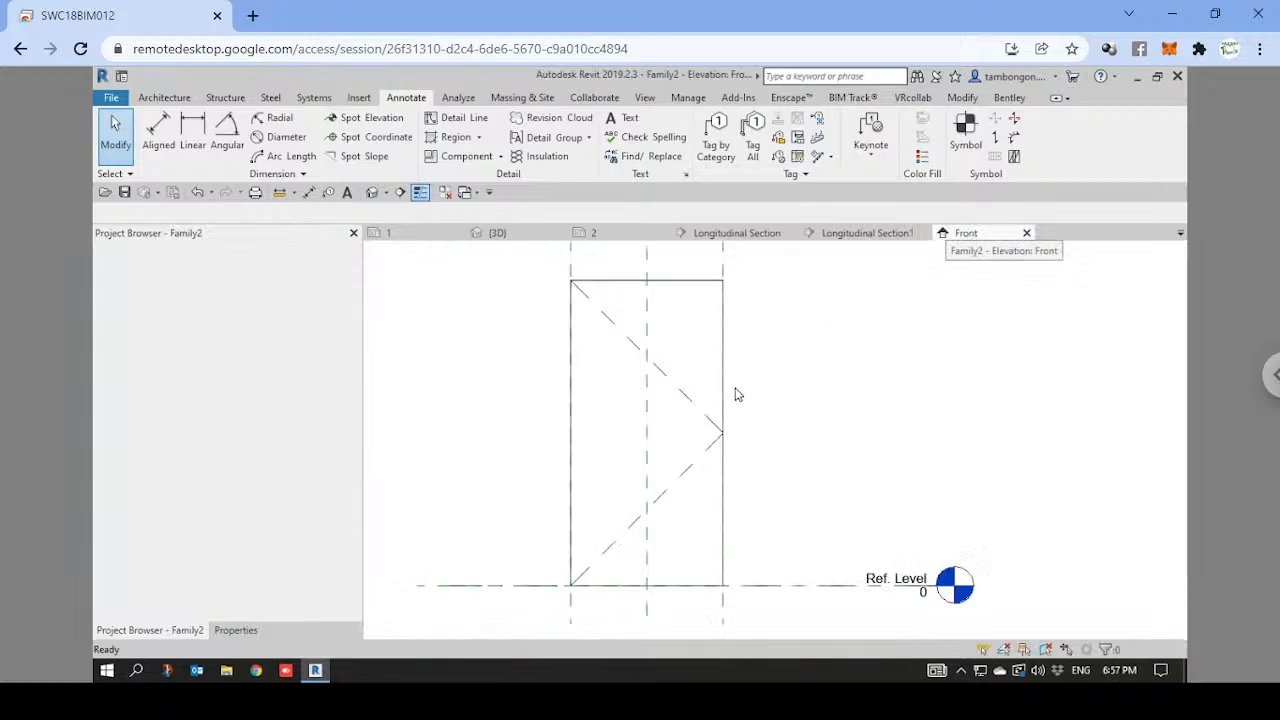
click(516, 236)
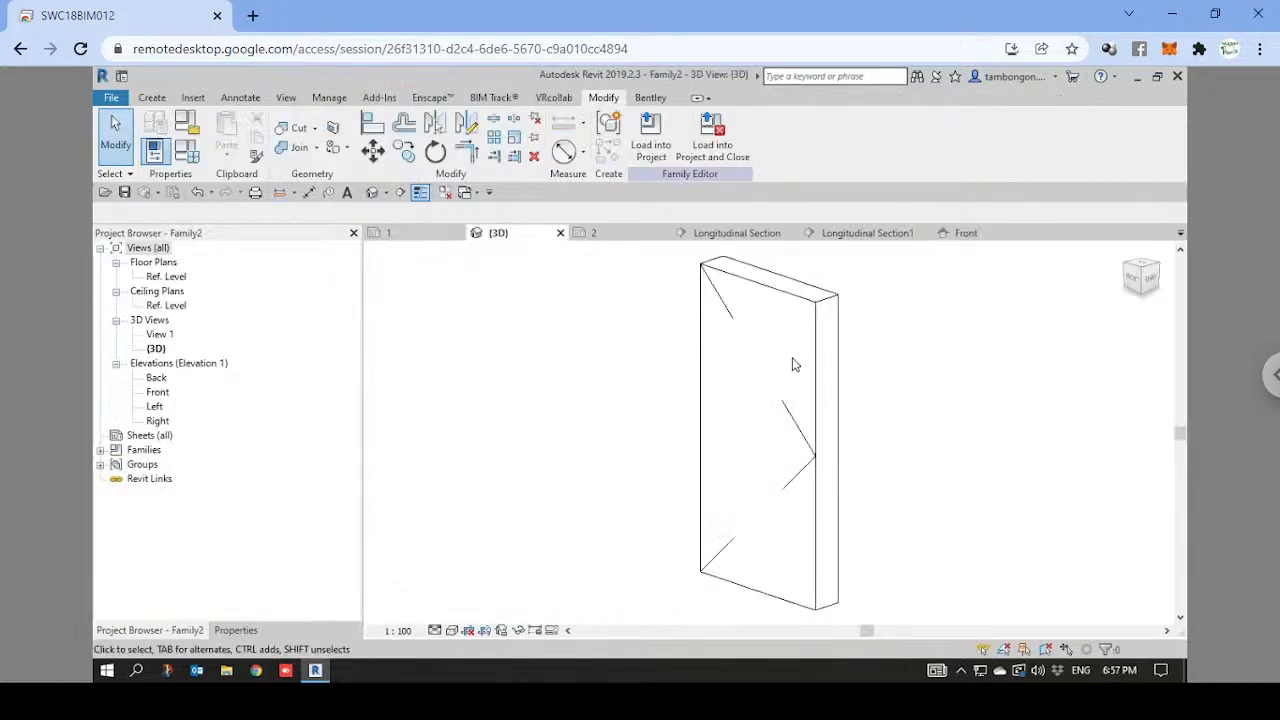
shift+middle_drag(794, 363, 940, 444)
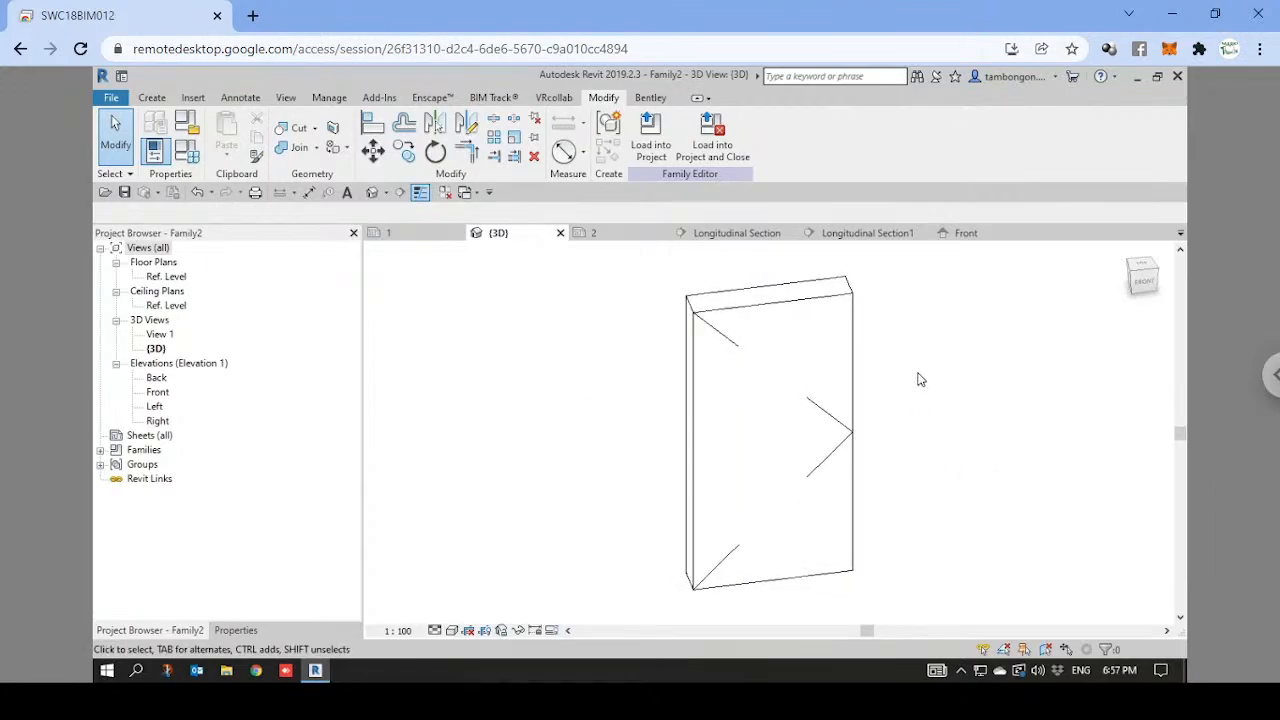
shift+middle_drag(909, 370, 843, 354)
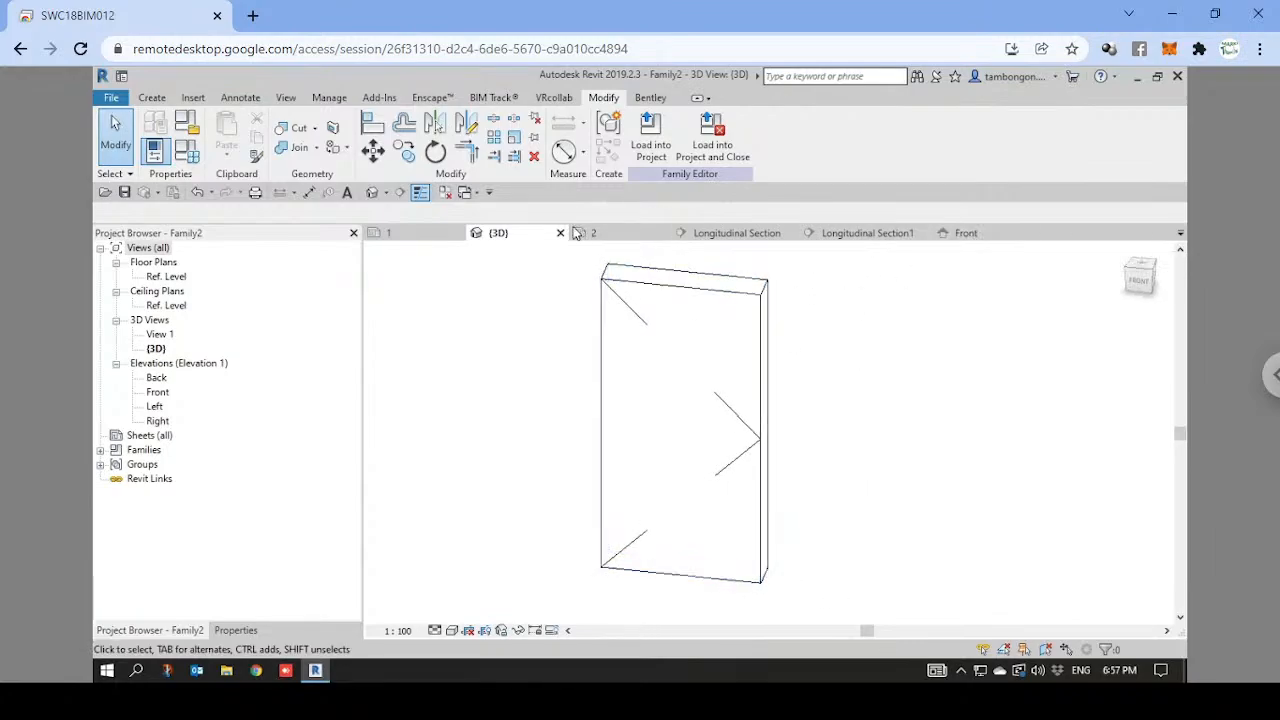
click(720, 236)
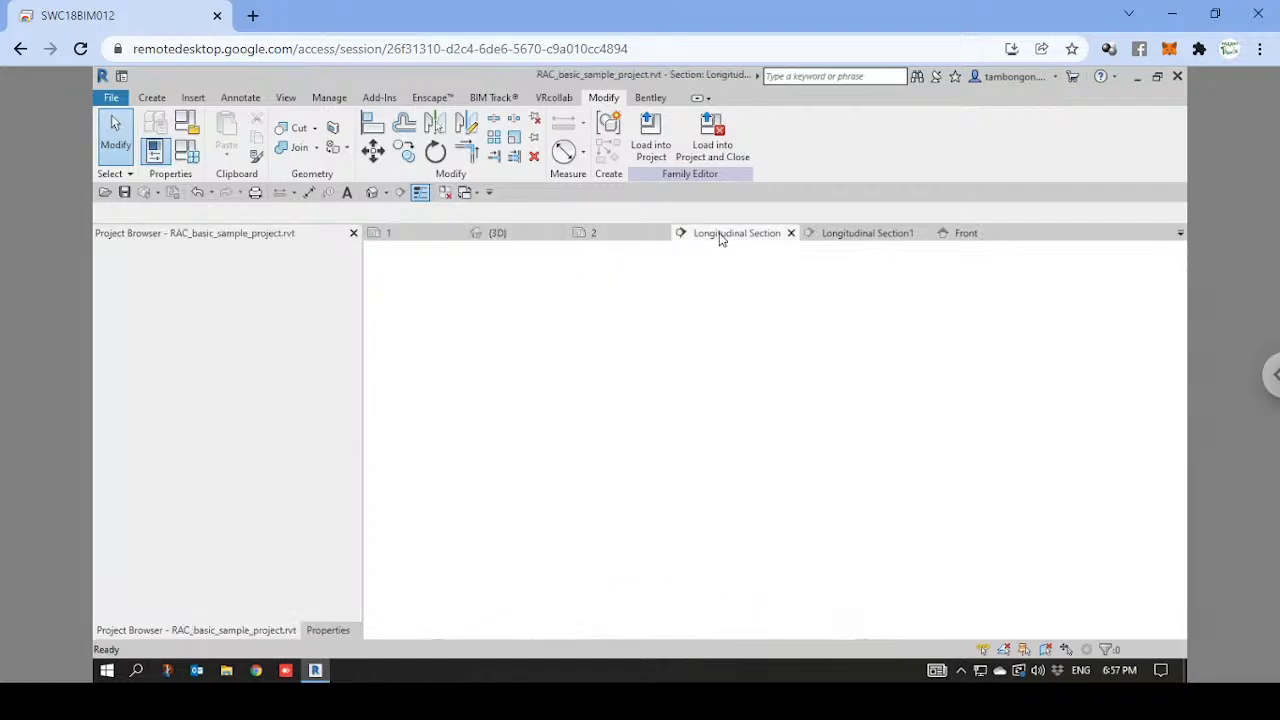
scroll(726, 422, down, 1)
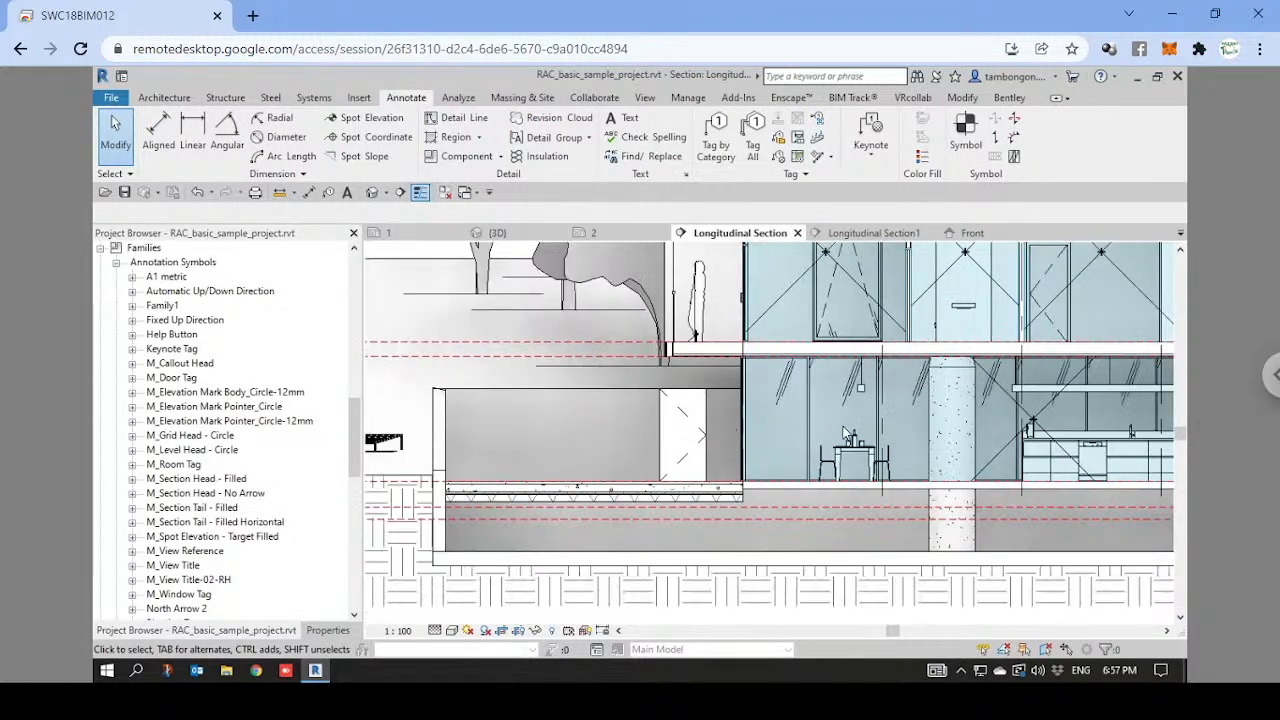
middle_drag(727, 422, 678, 422)
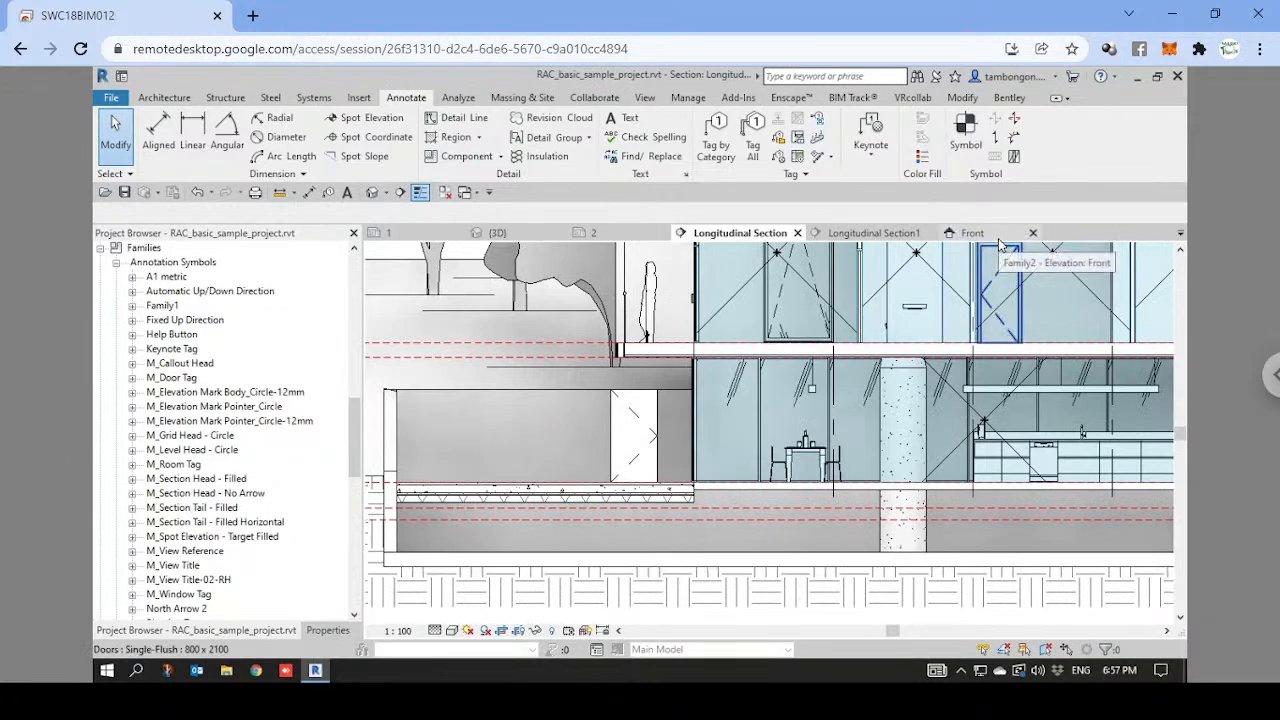
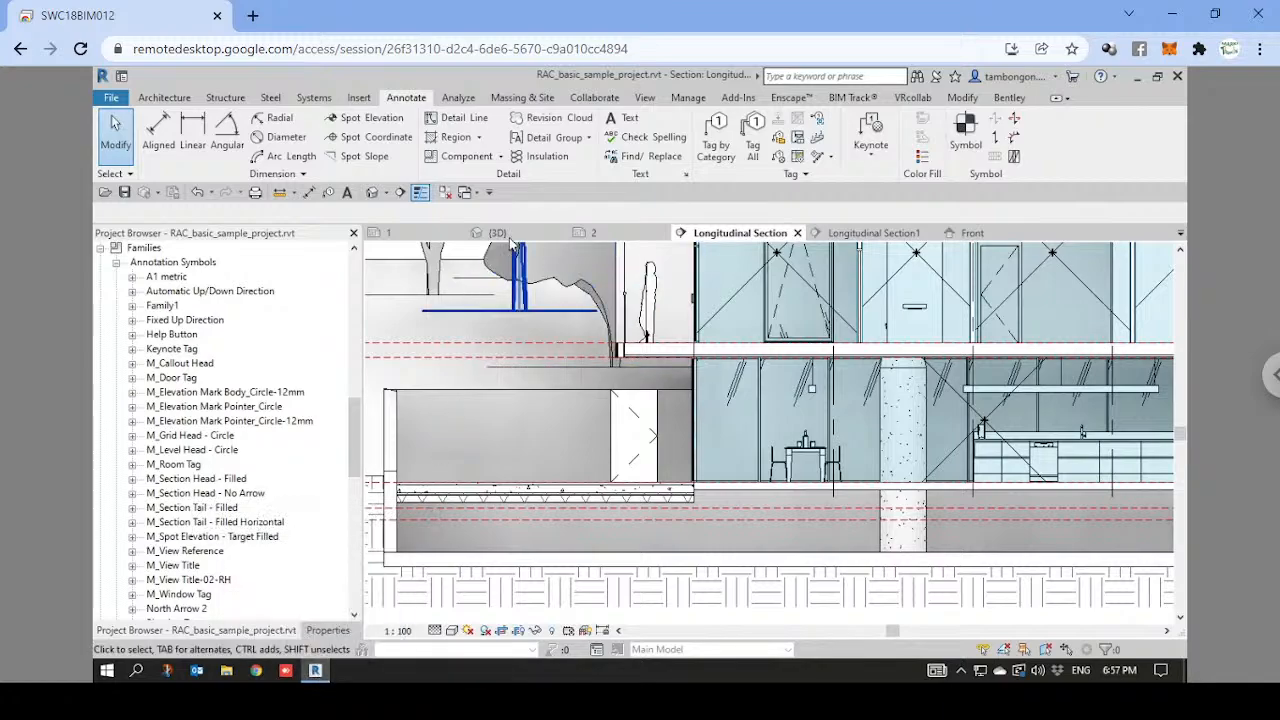
Return to sheet A102 - Plans and deactivate its active plan viewport.
click(390, 232)
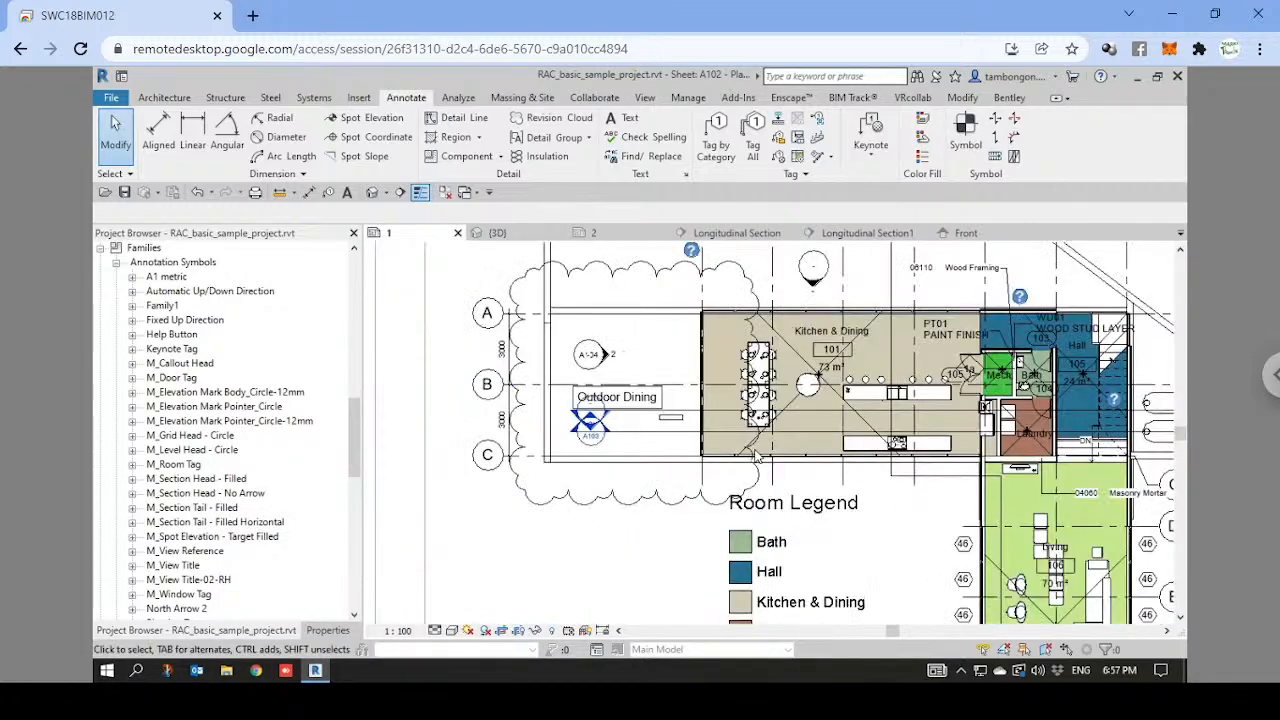
middle_click(451, 566)
middle_click(451, 566)
scroll(349, 423, up, 7)
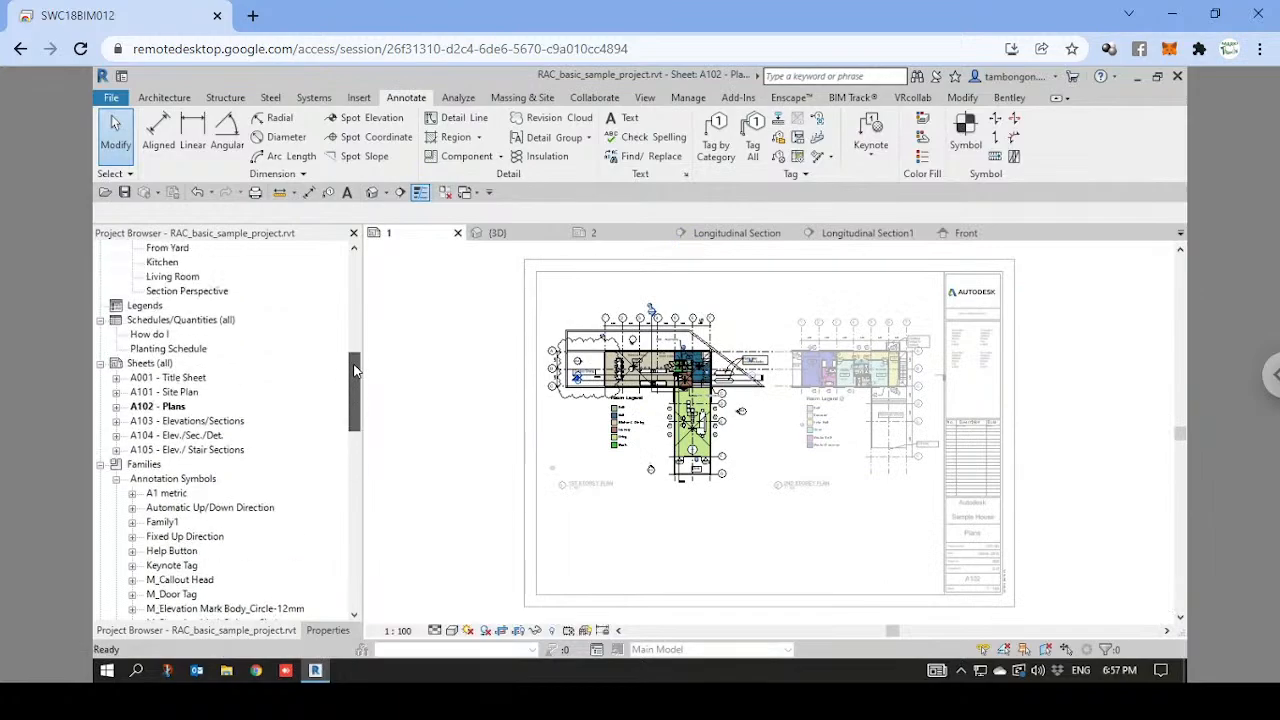
right_click(501, 421)
double_click(458, 481)
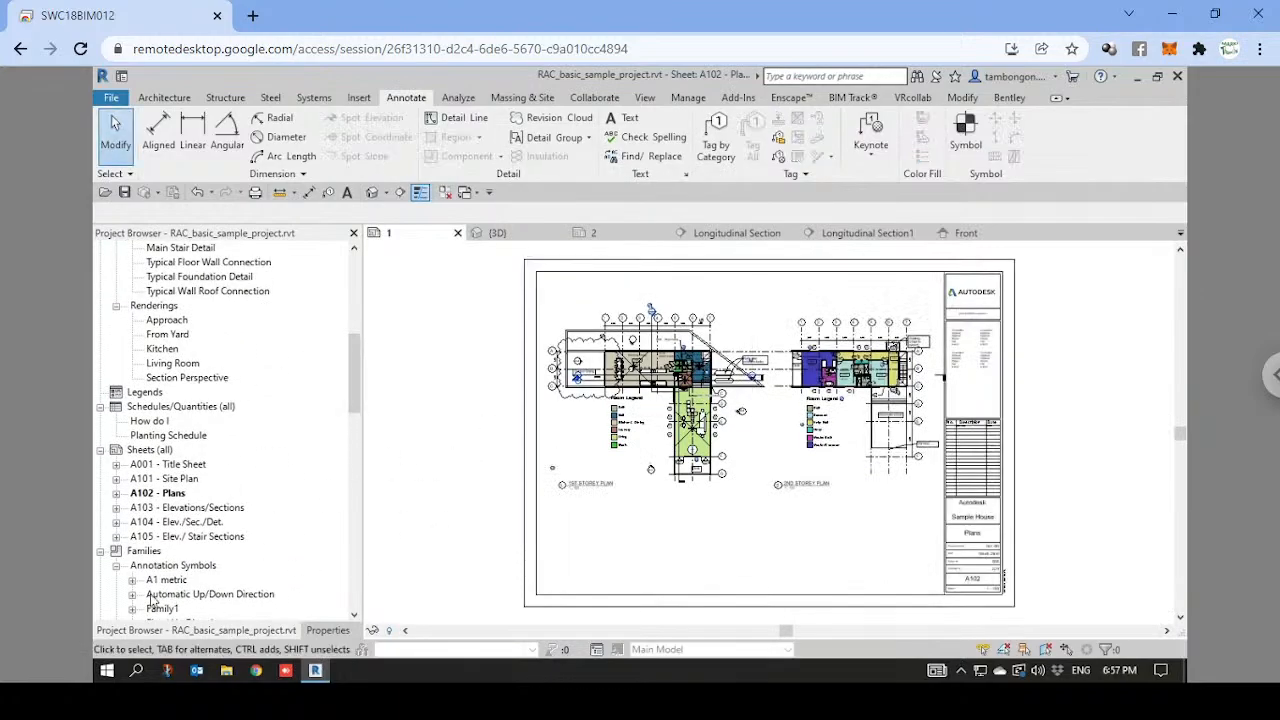
Add 3D View: {3D} to sheet A102 - Plans, placing it beside the sheet border so that it partly overlaps the sheet.
click(160, 493)
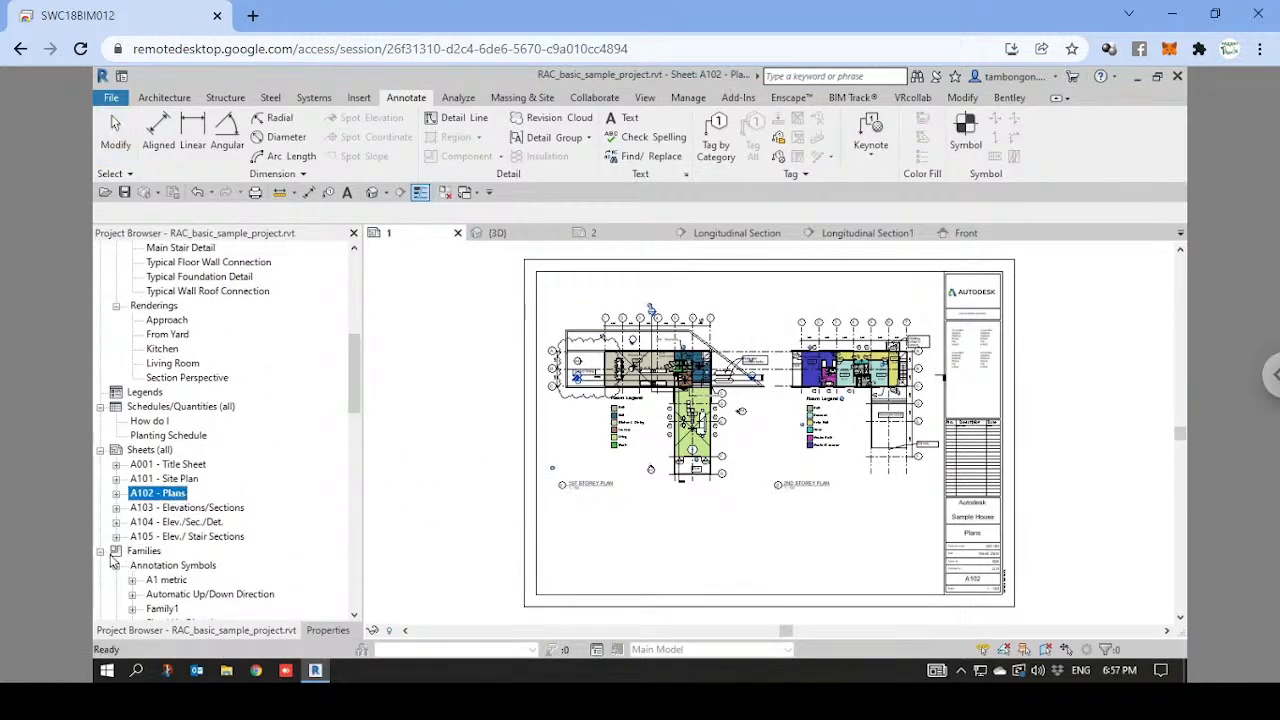
click(100, 551)
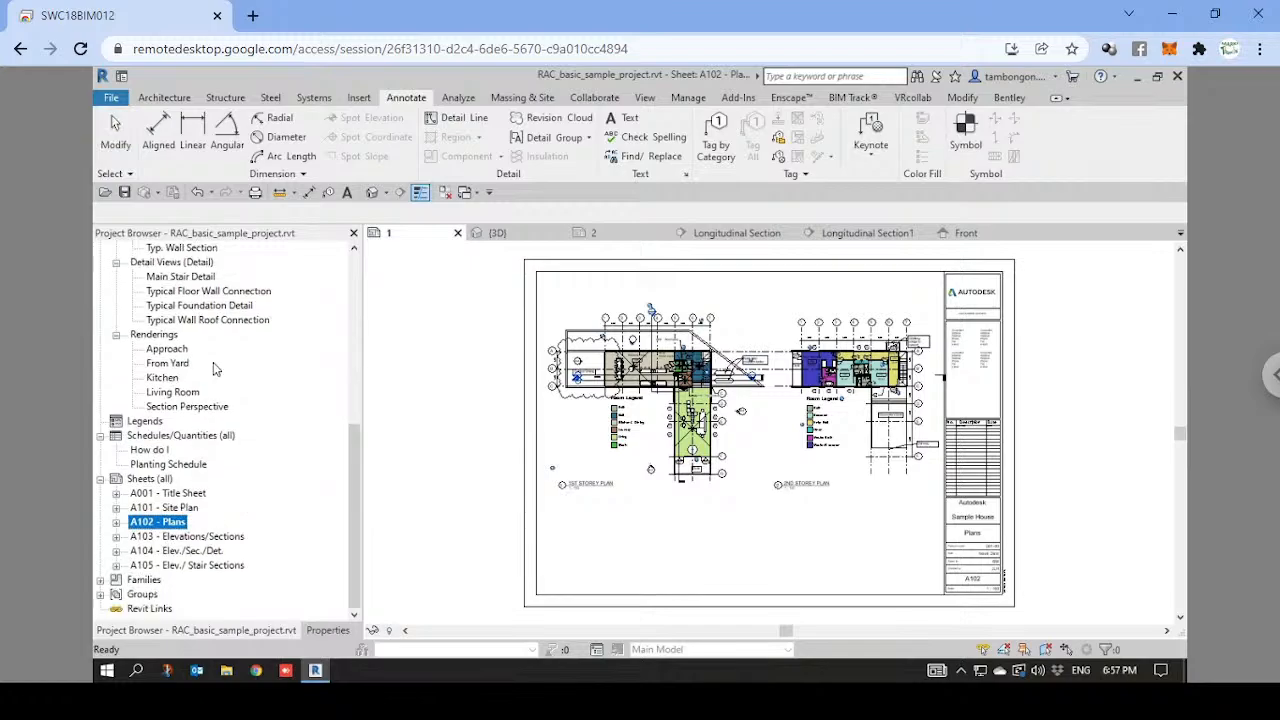
right_click(150, 525)
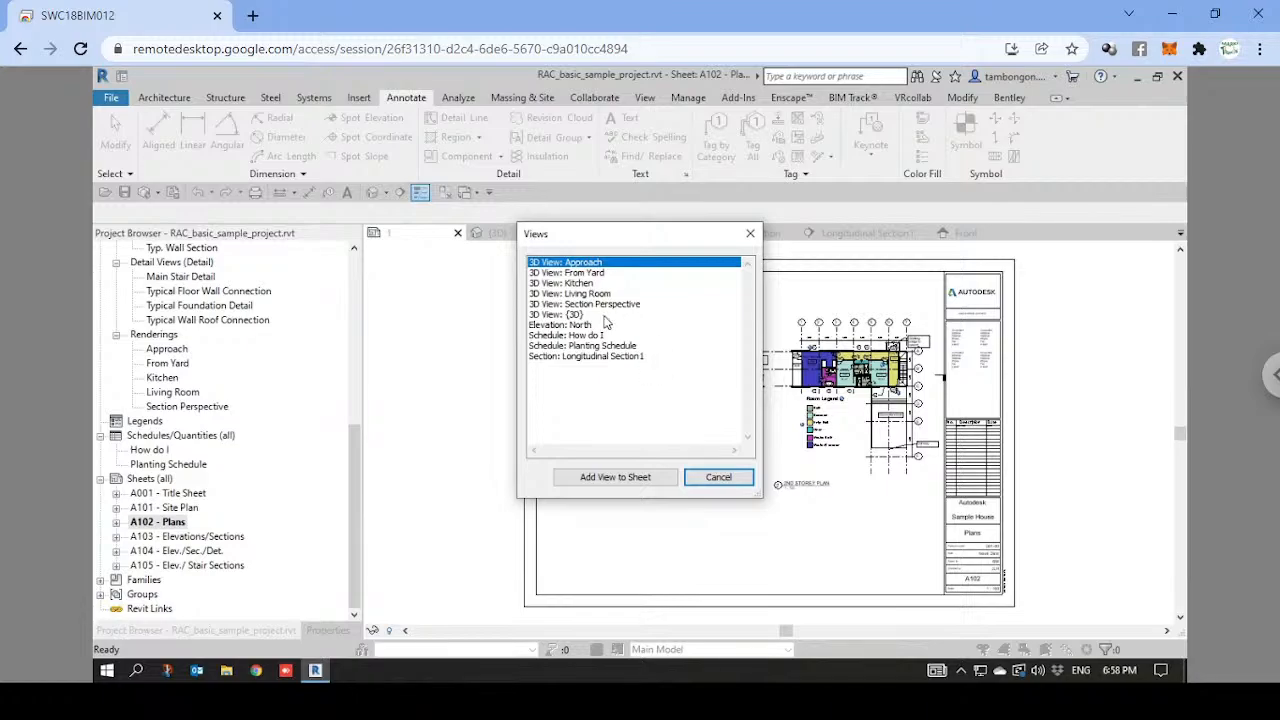
click(573, 316)
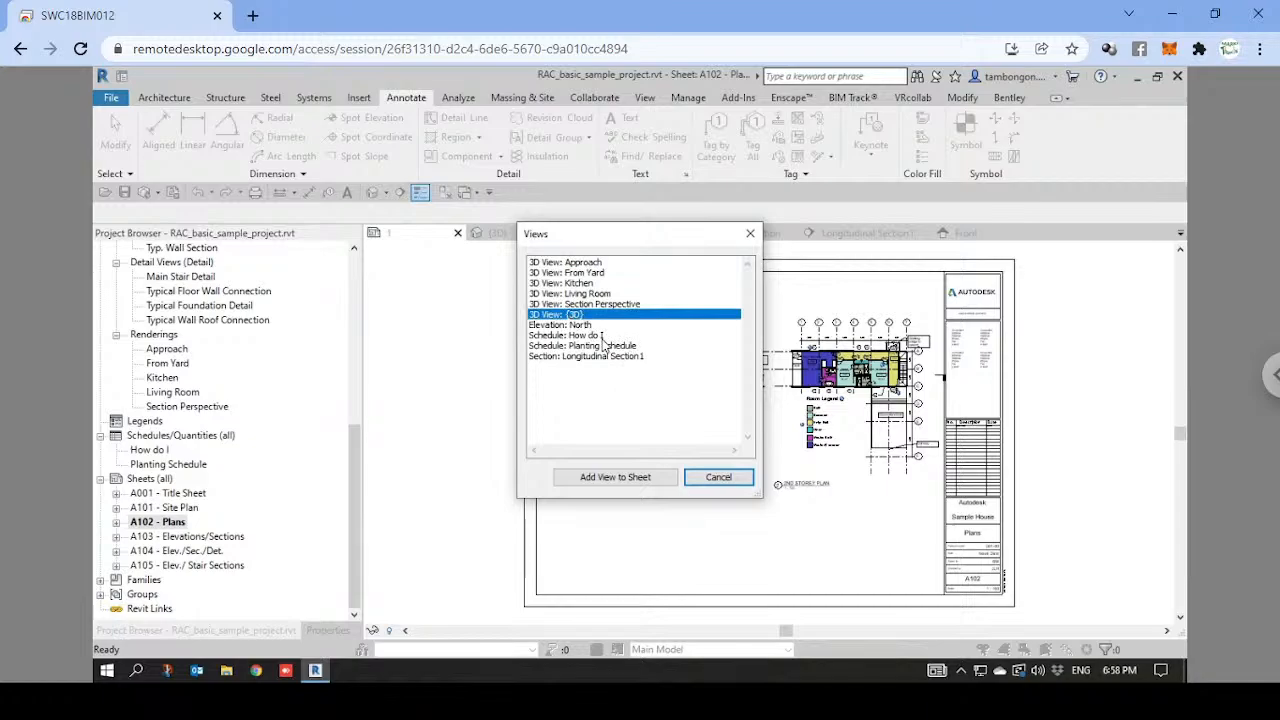
click(650, 485)
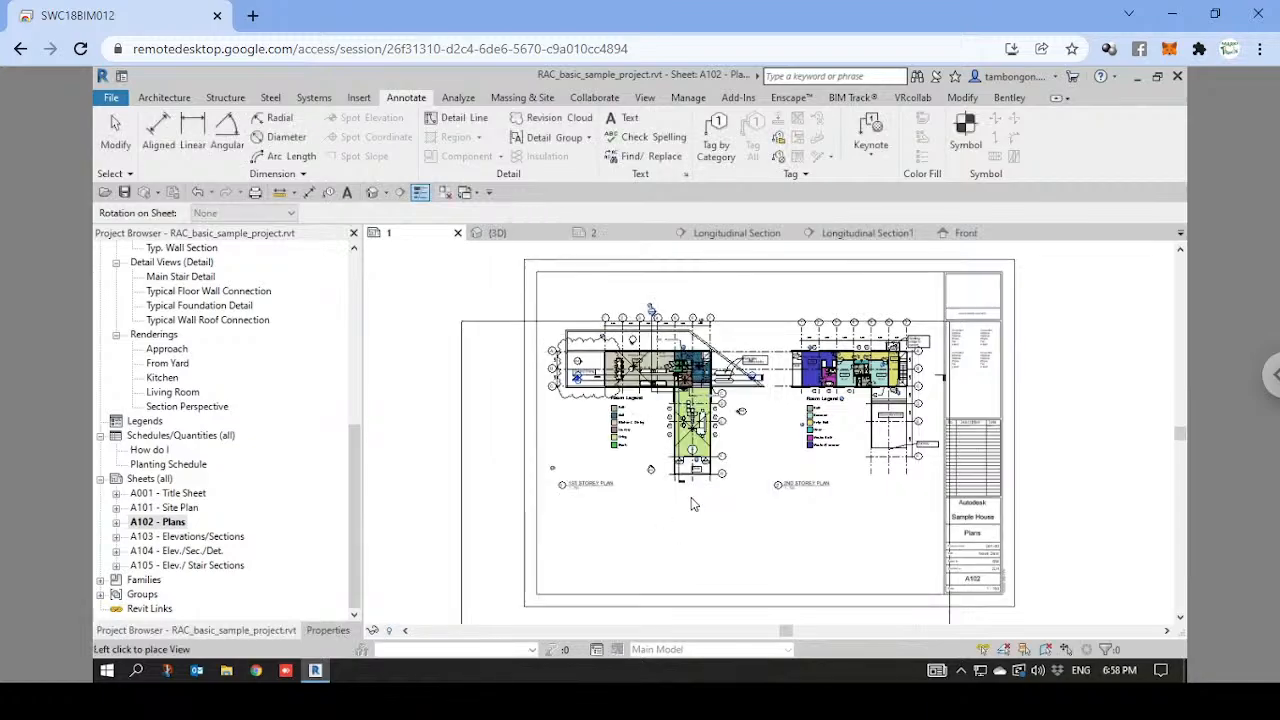
scroll(690, 497, down, 5)
middle_drag(673, 478, 835, 386)
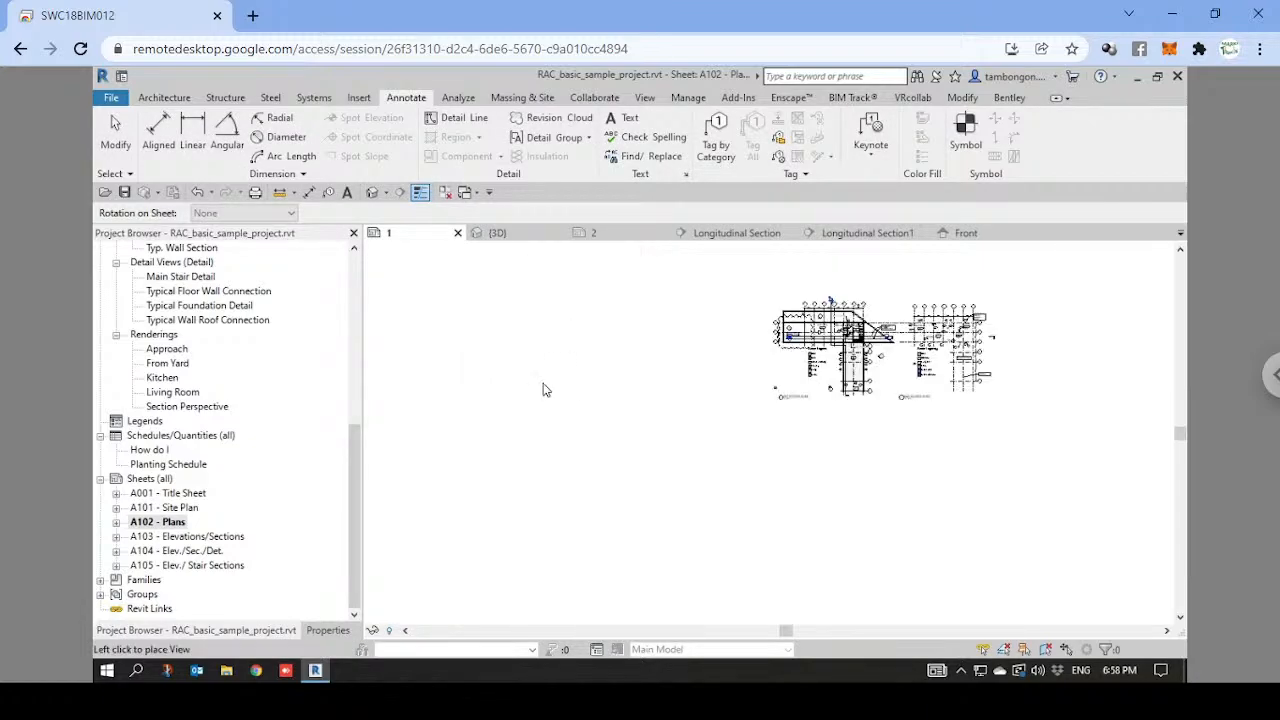
click(678, 357)
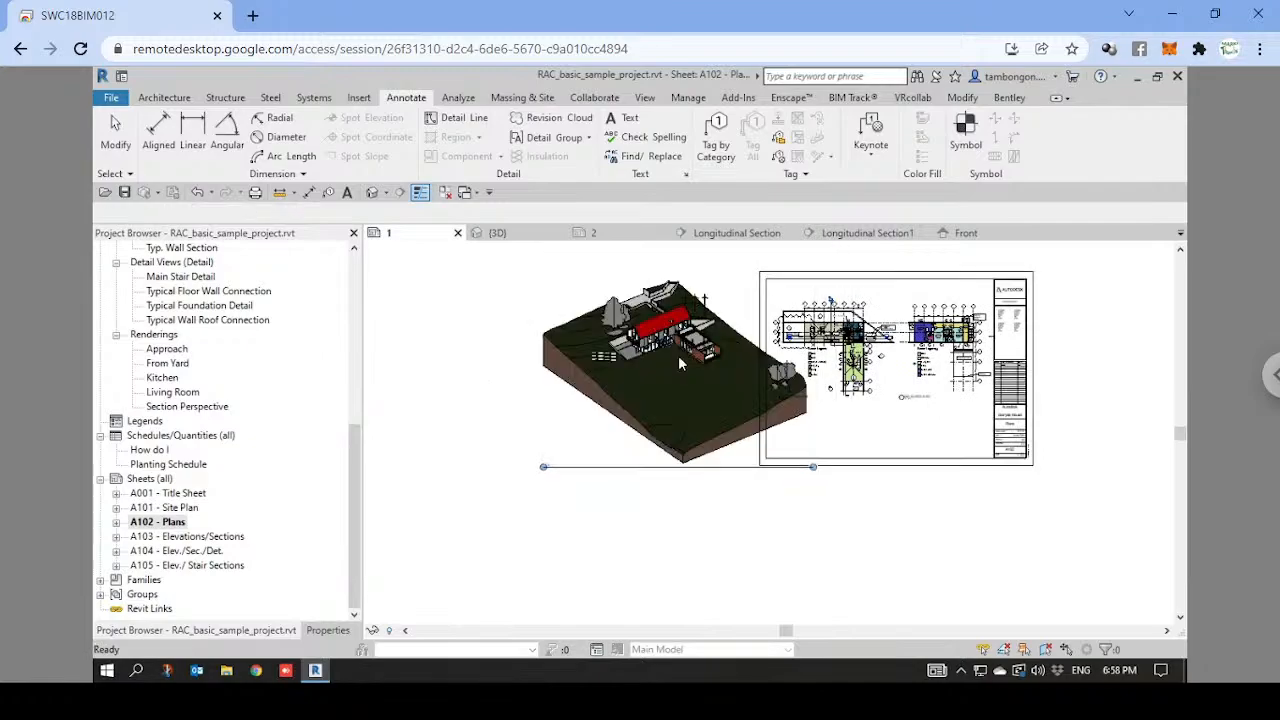
click(762, 543)
Change the type of the placed 3D viewport to No Title.
scroll(695, 338, up, 3)
middle_drag(665, 430, 605, 499)
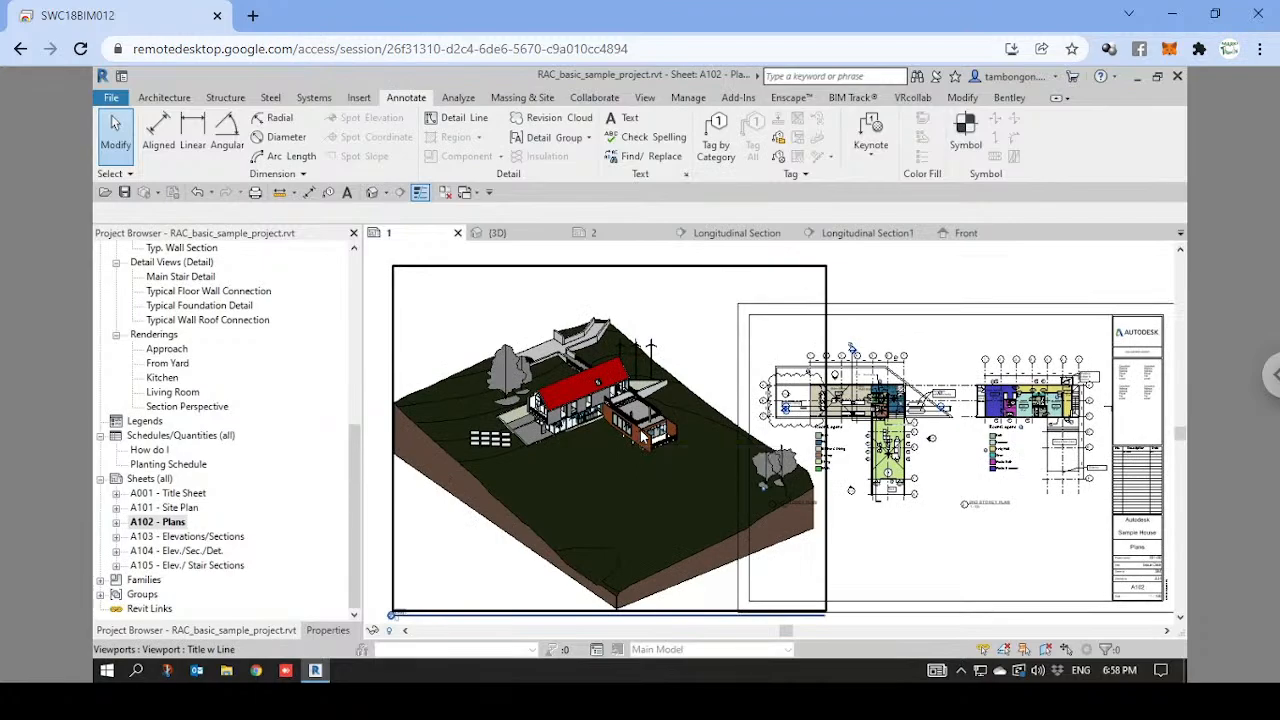
scroll(739, 286, down, 2)
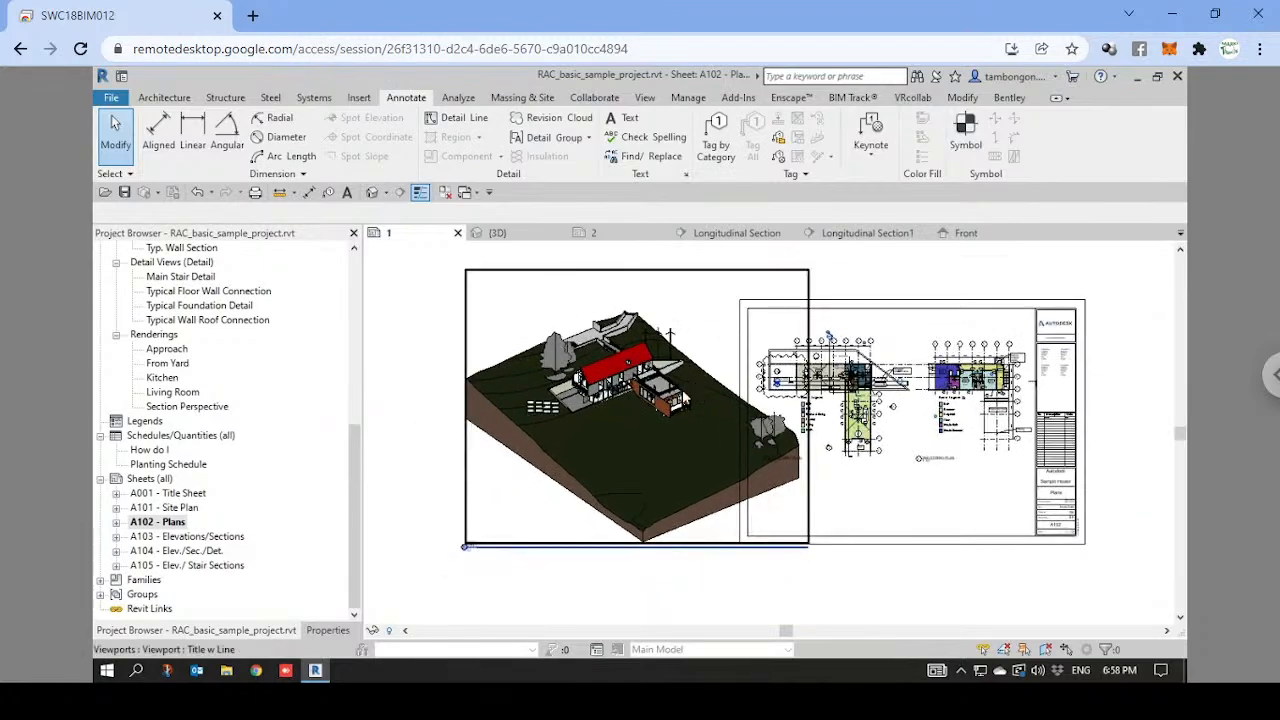
click(655, 417)
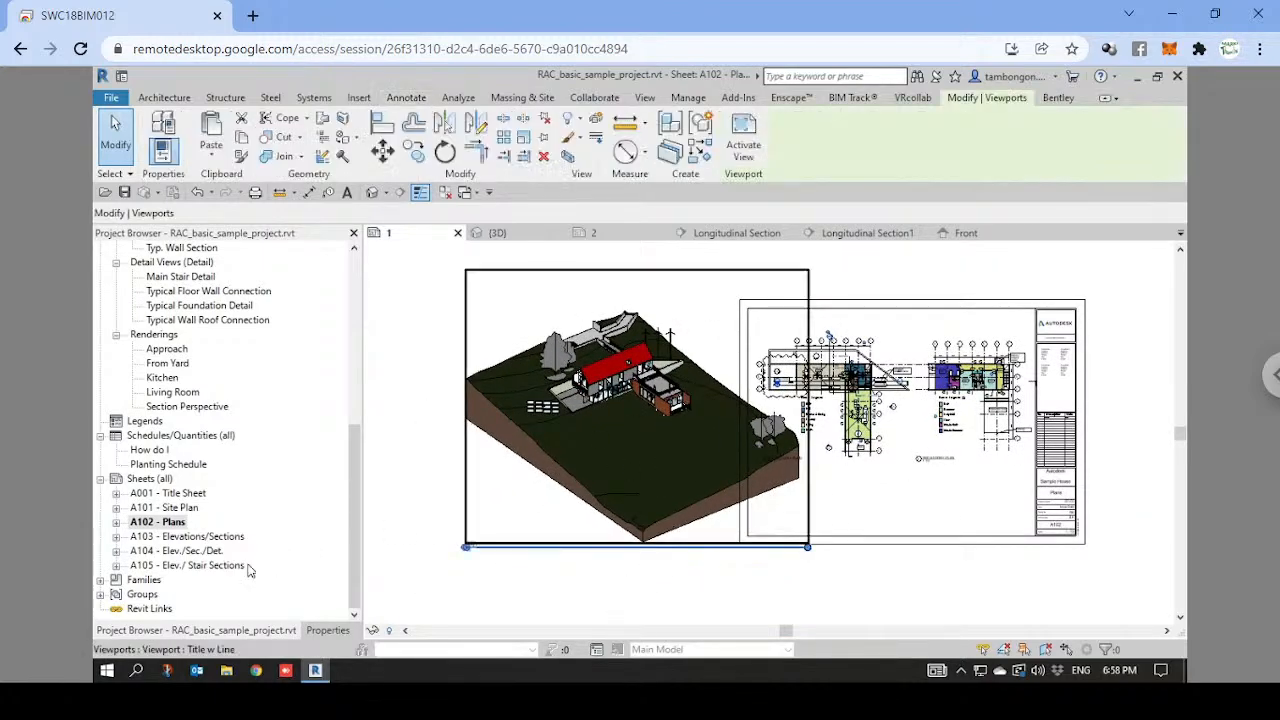
click(328, 630)
click(210, 275)
click(141, 347)
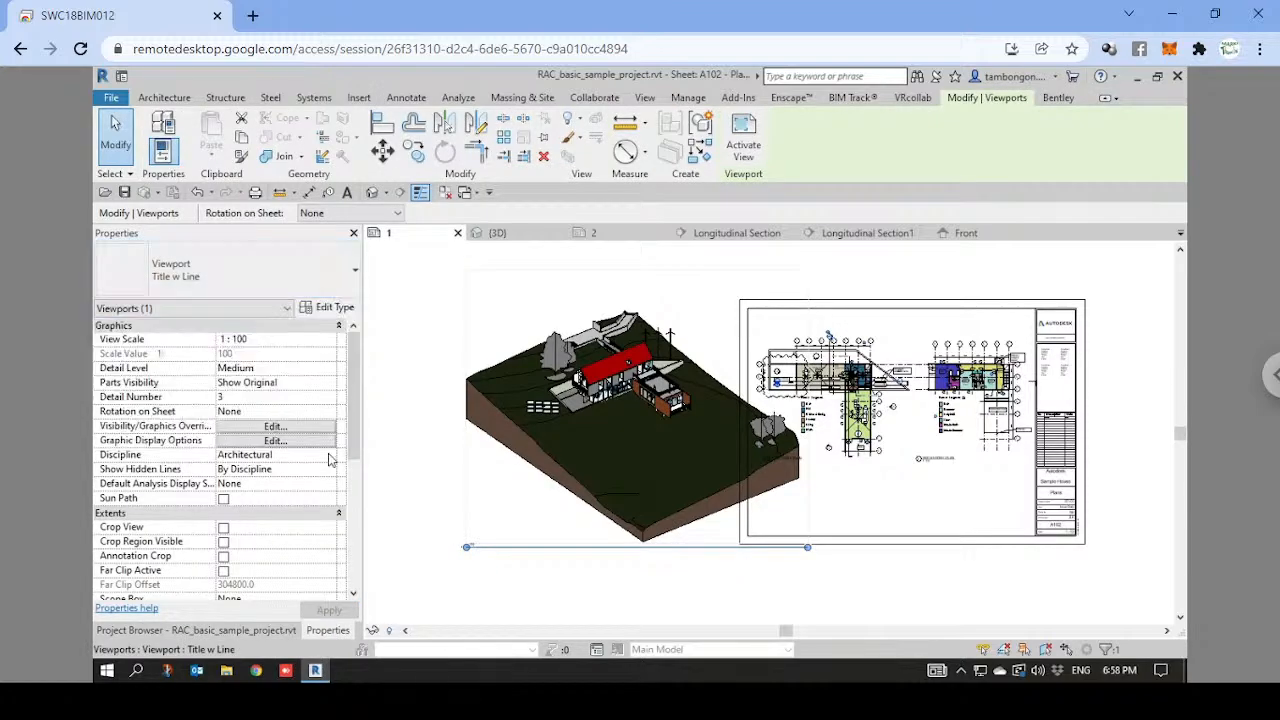
click(577, 603)
Activate the 3D viewport on the sheet, show its crop region and turn on view cropping.
scroll(686, 470, up, 2)
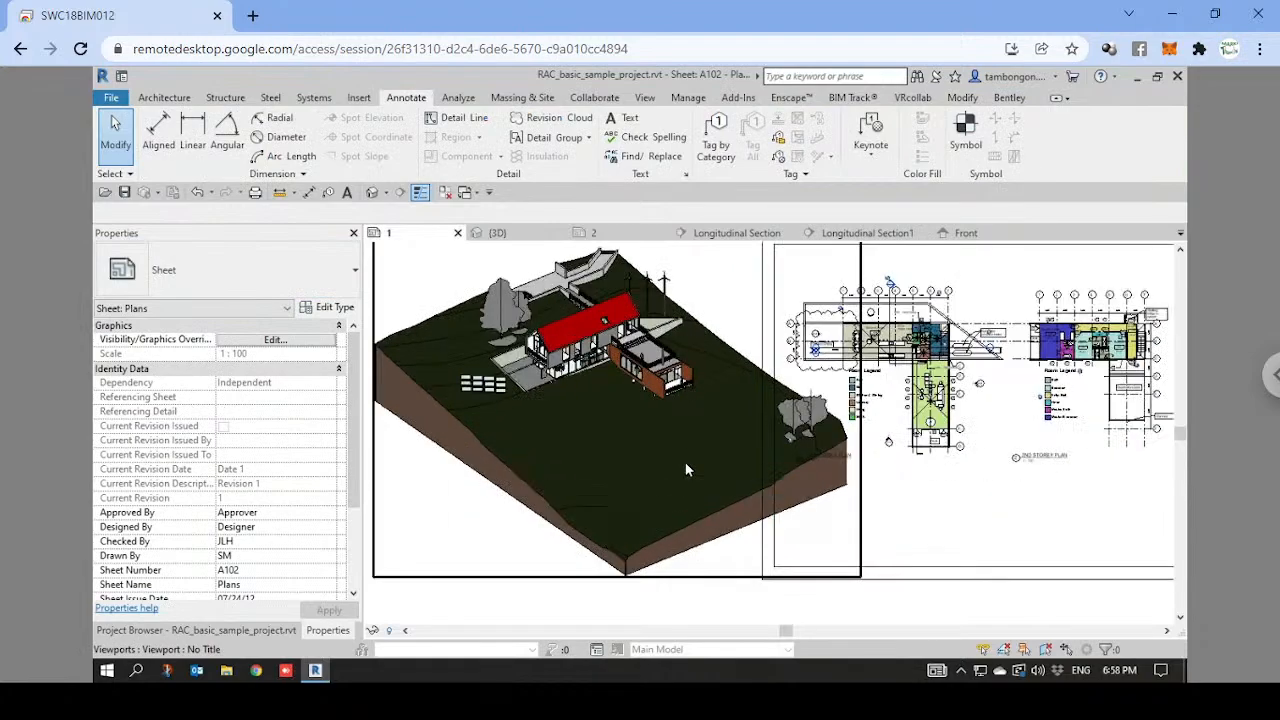
double_click(686, 470)
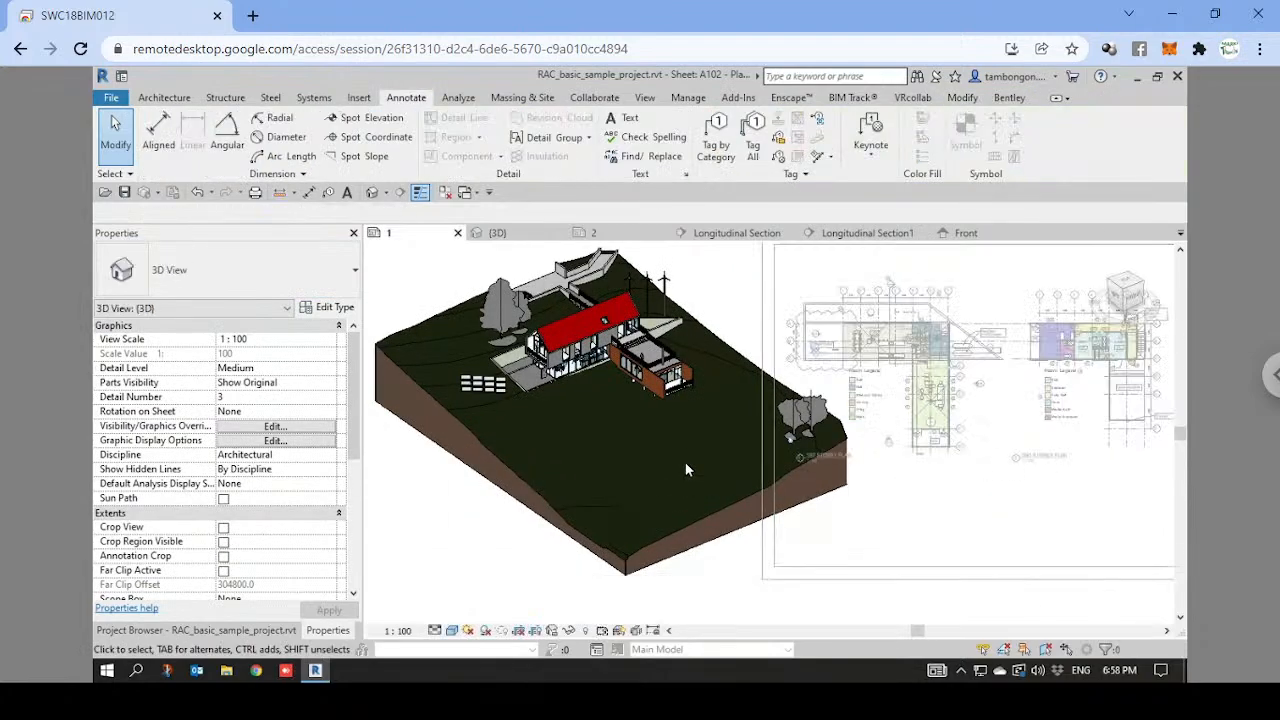
scroll(665, 483, down, 1)
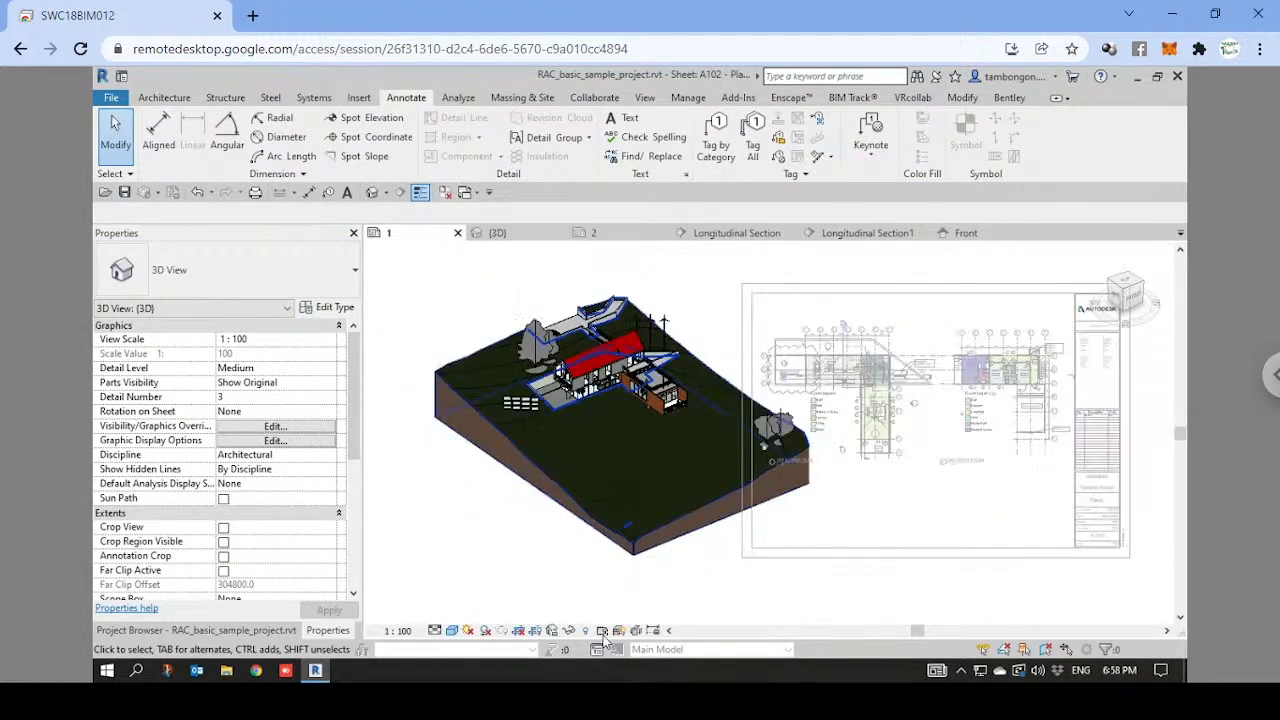
click(535, 632)
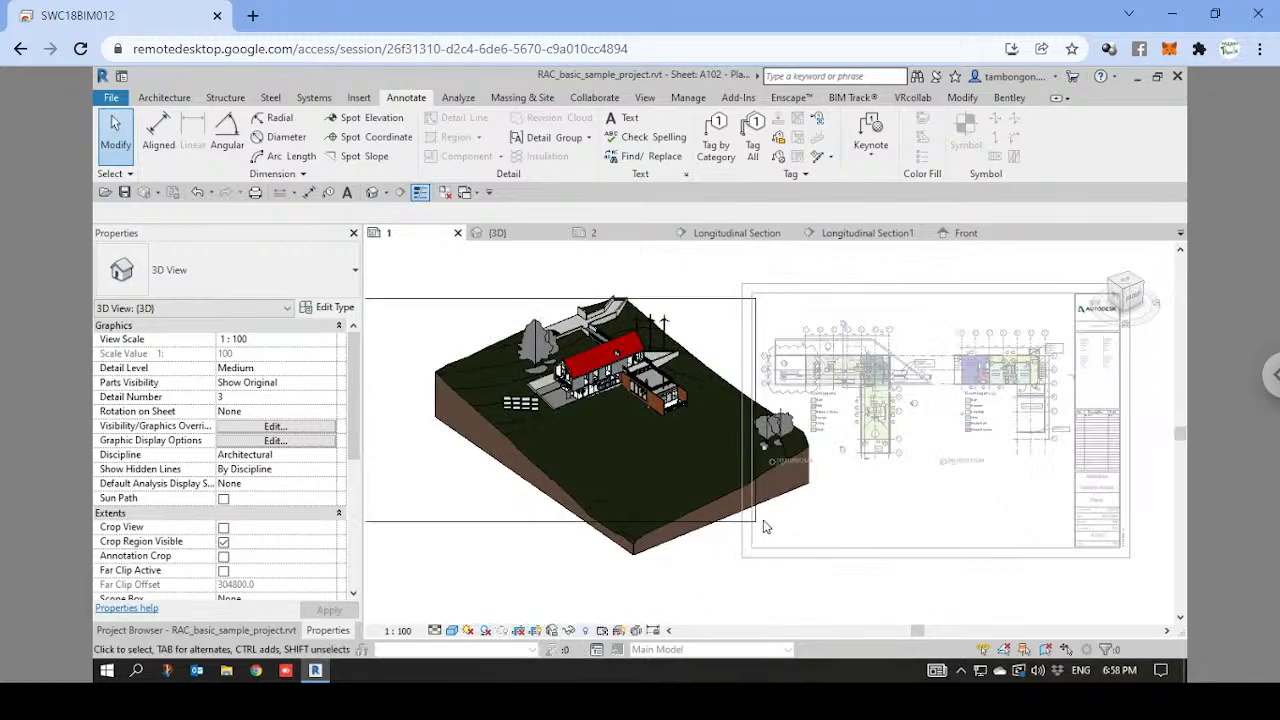
middle_drag(744, 528, 792, 540)
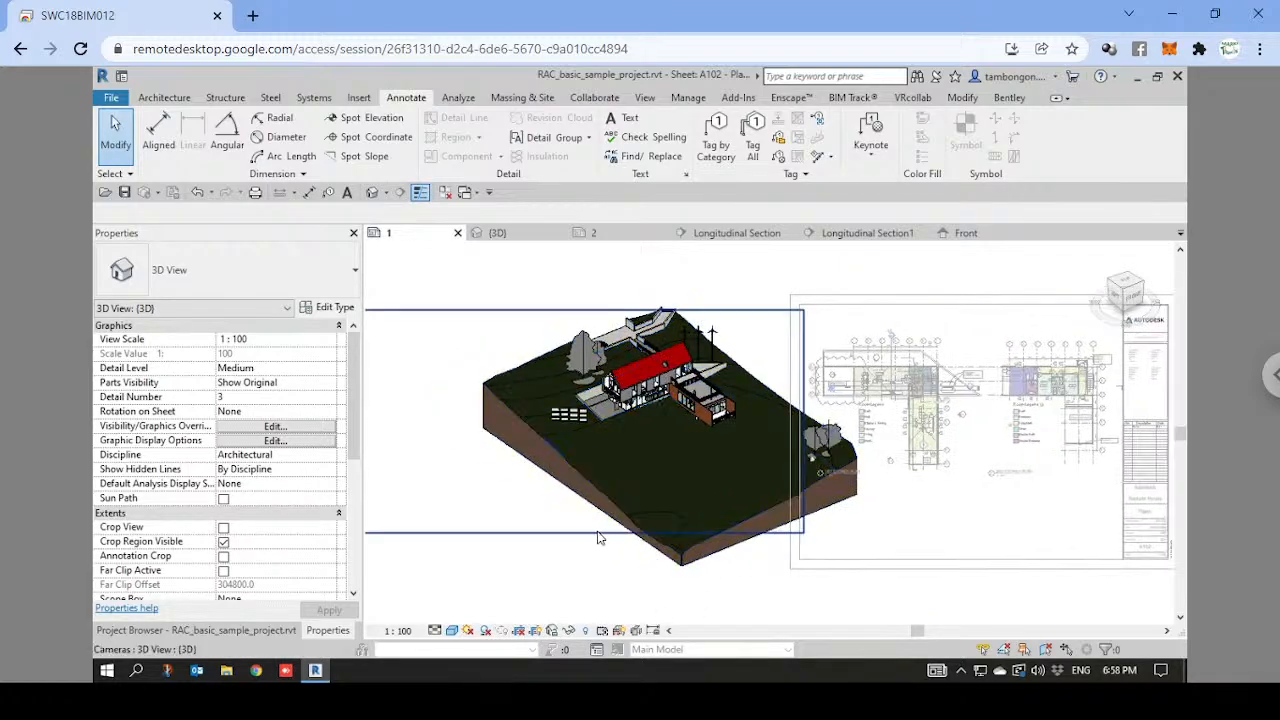
click(520, 630)
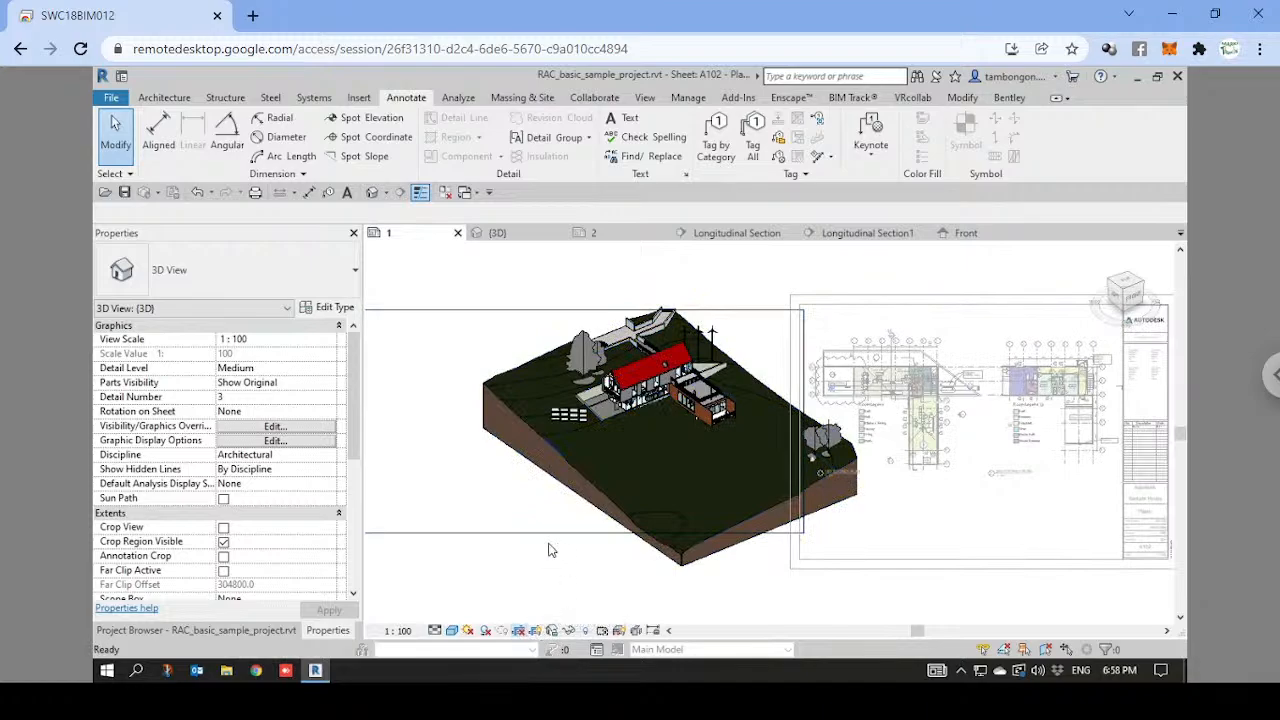
Resize the 3D view's crop region on all four sides to frame the house, the tree and the walkway behind it.
scroll(537, 508, down, 1)
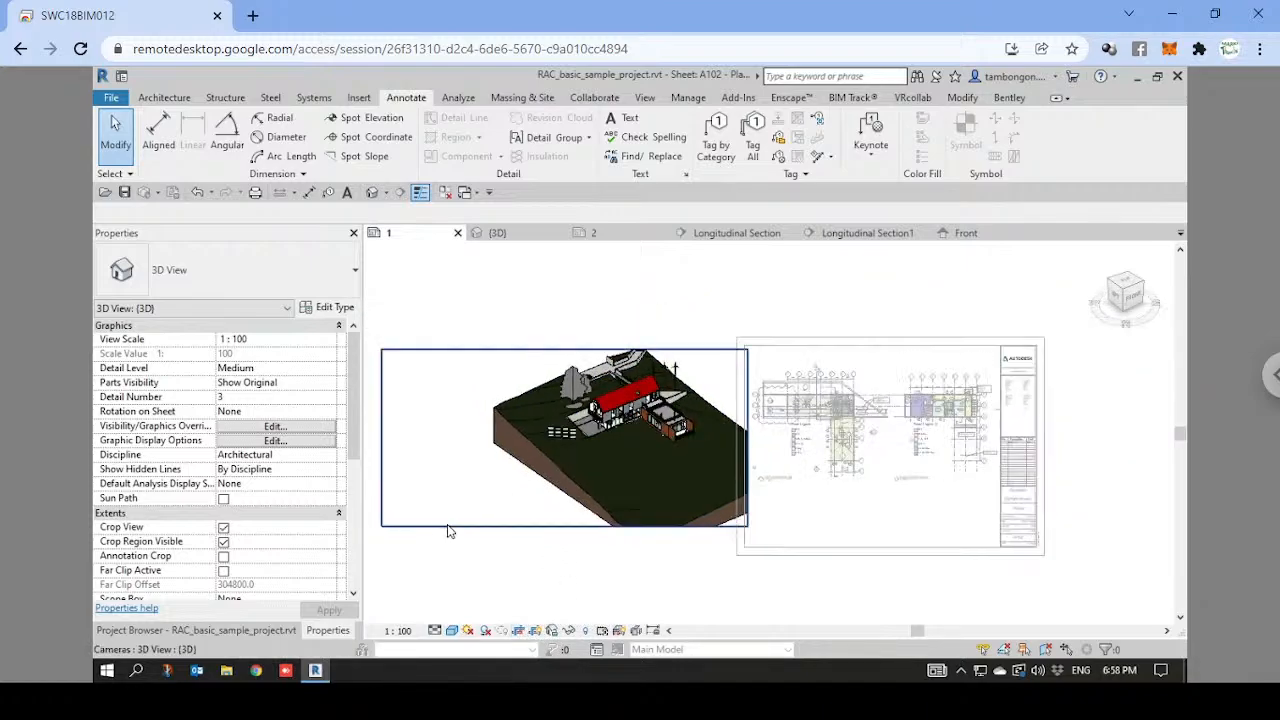
click(447, 524)
drag(383, 437, 533, 437)
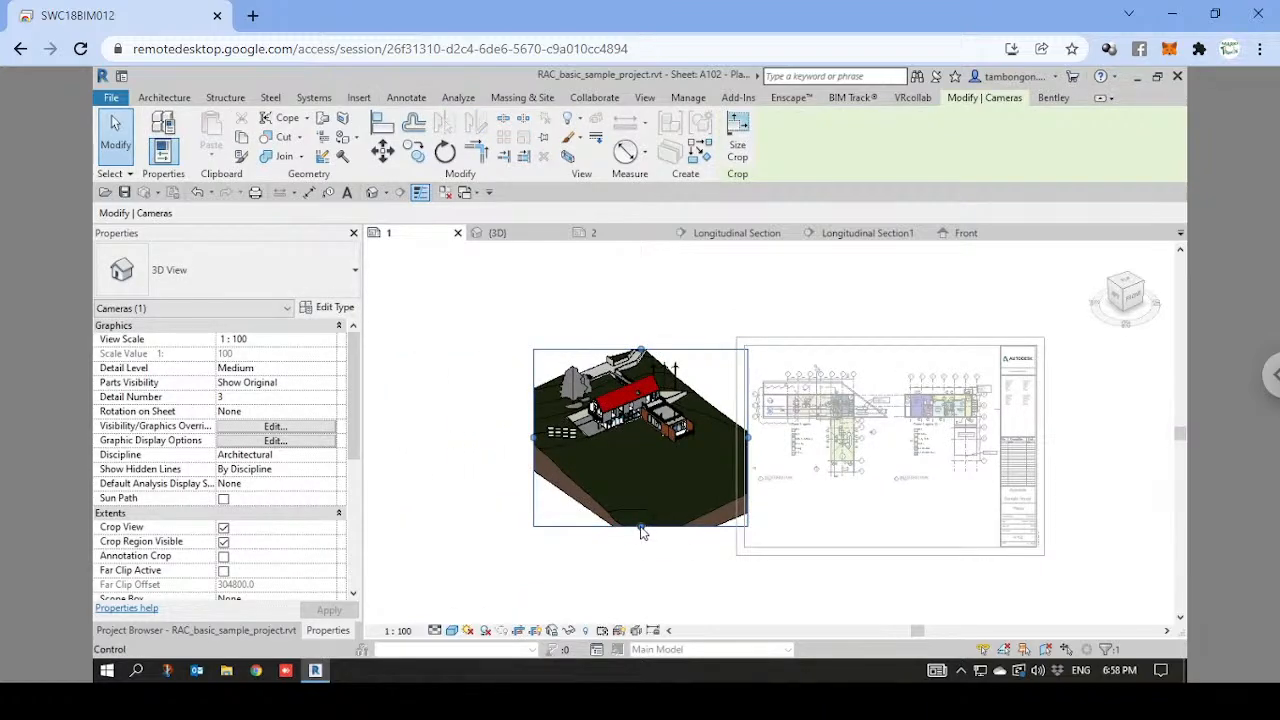
drag(642, 526, 645, 460)
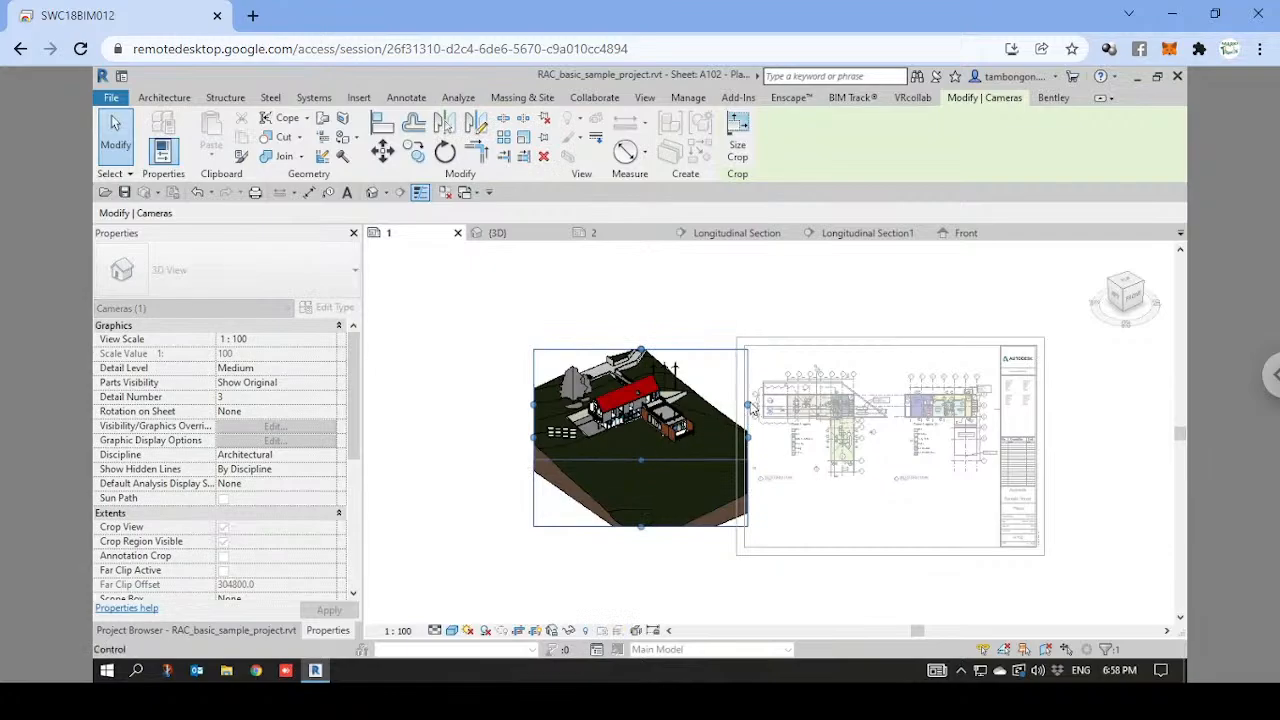
scroll(752, 410, up, 3)
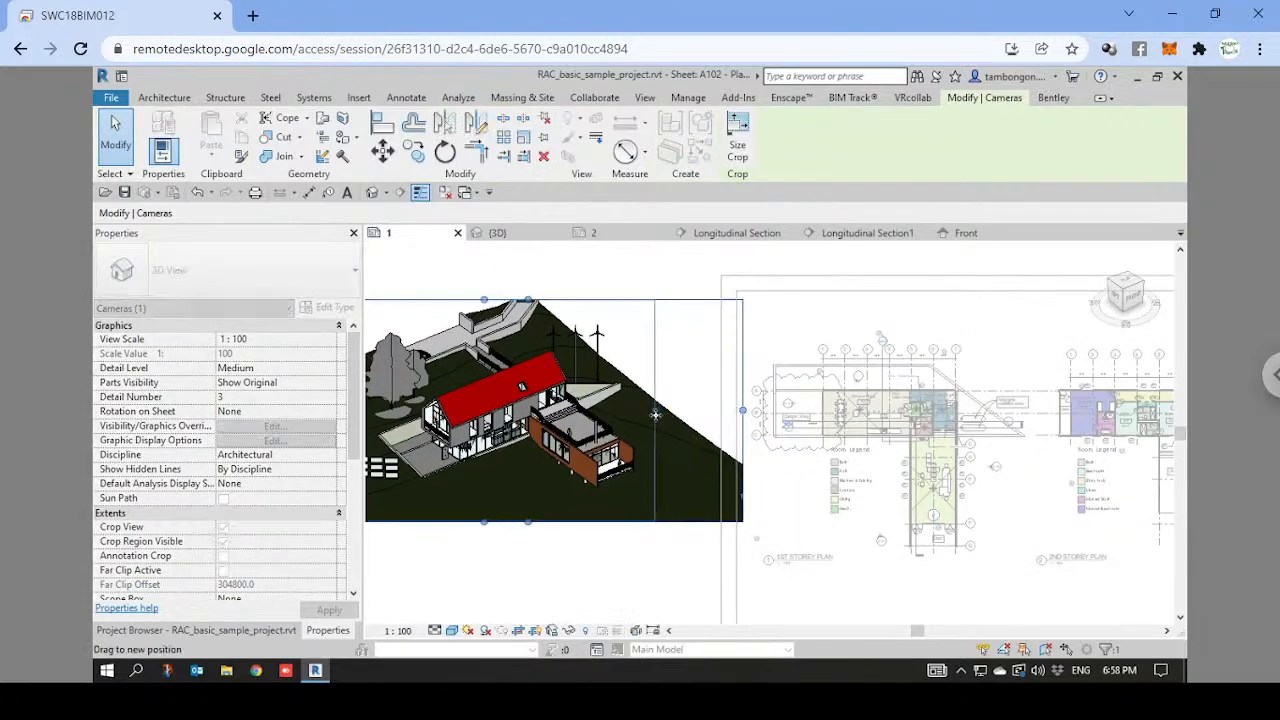
middle_drag(655, 413, 751, 397)
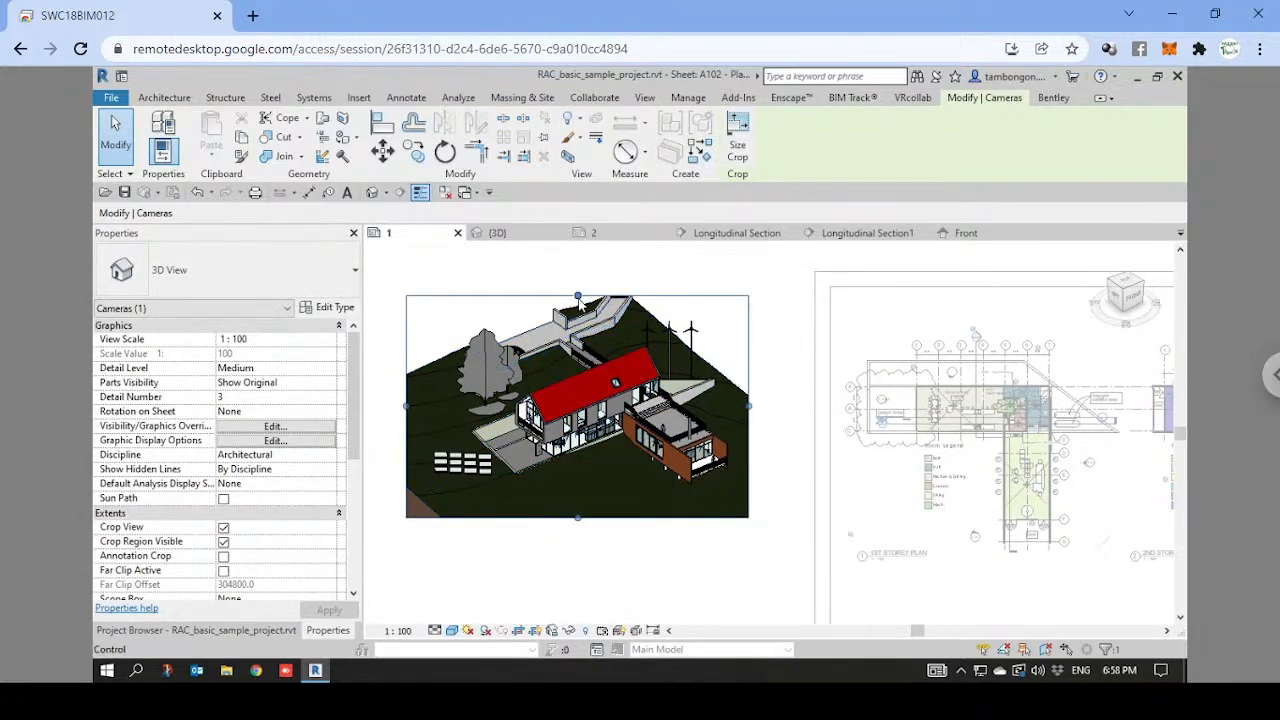
drag(578, 298, 578, 279)
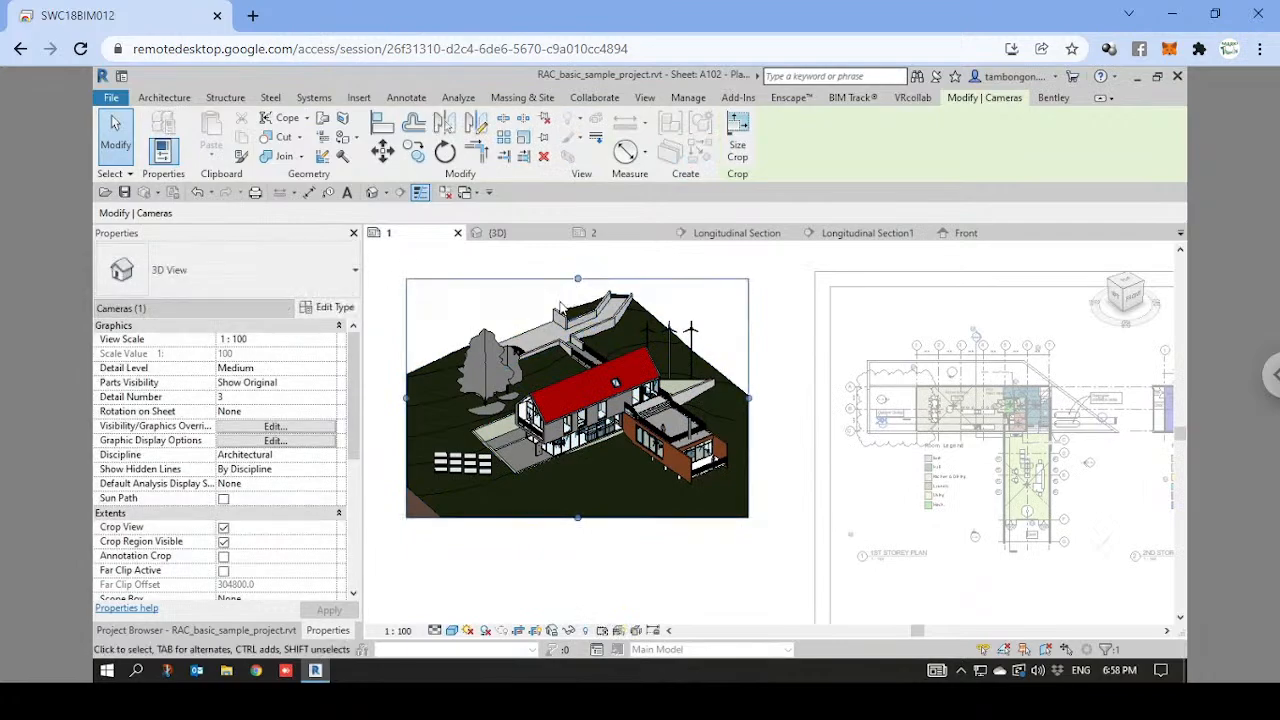
drag(407, 399, 427, 397)
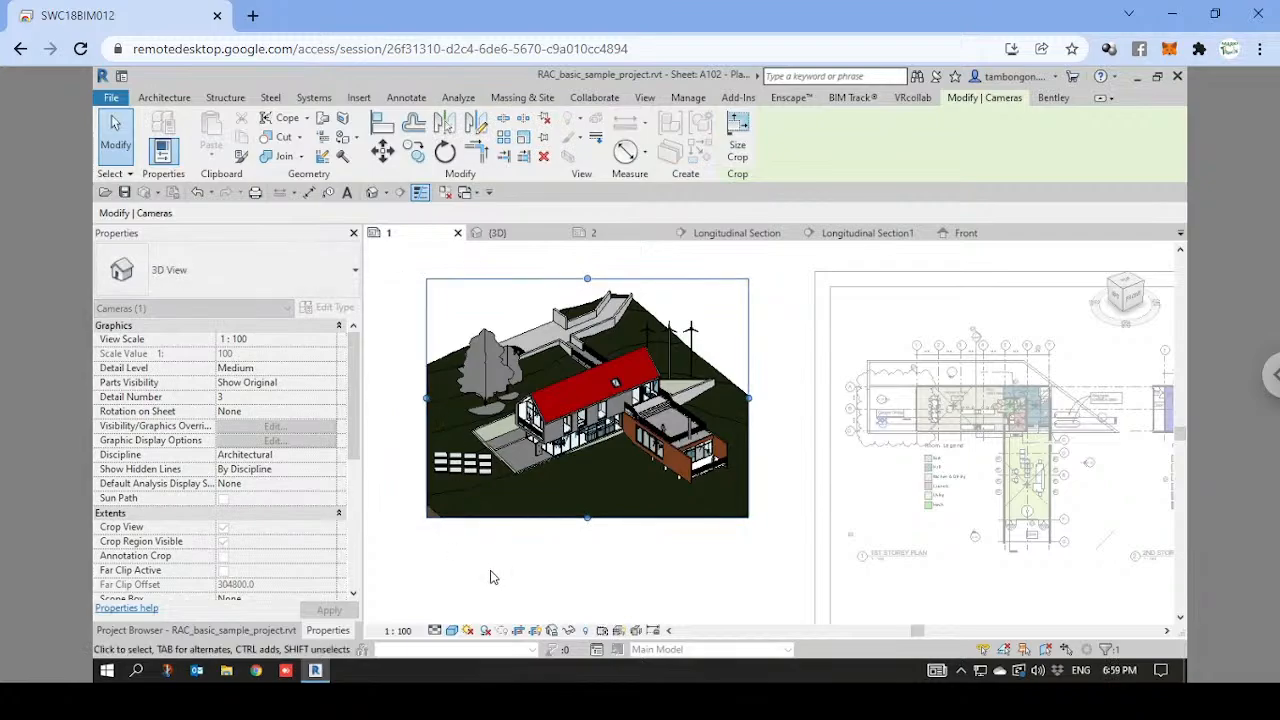
Compare the upper dashed swing line in the panel family's Front elevation with the panel in Longitudinal Section1 and Longitudinal Section.
click(490, 575)
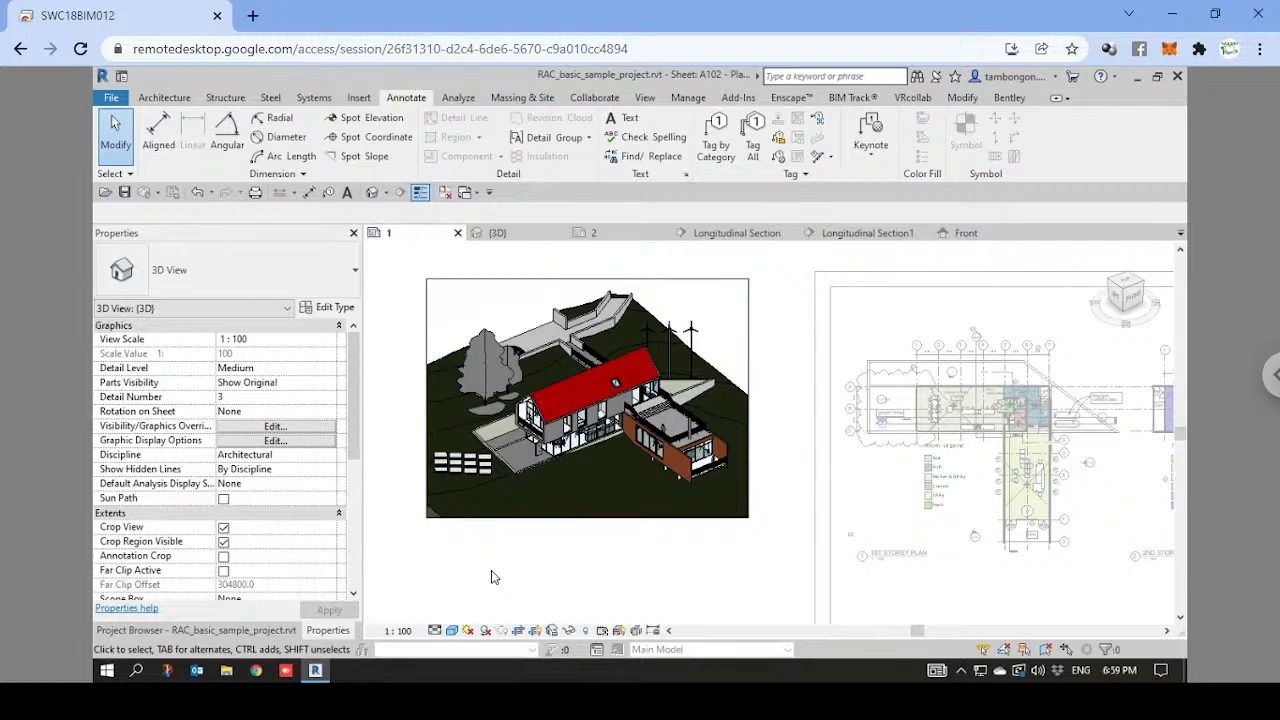
click(992, 237)
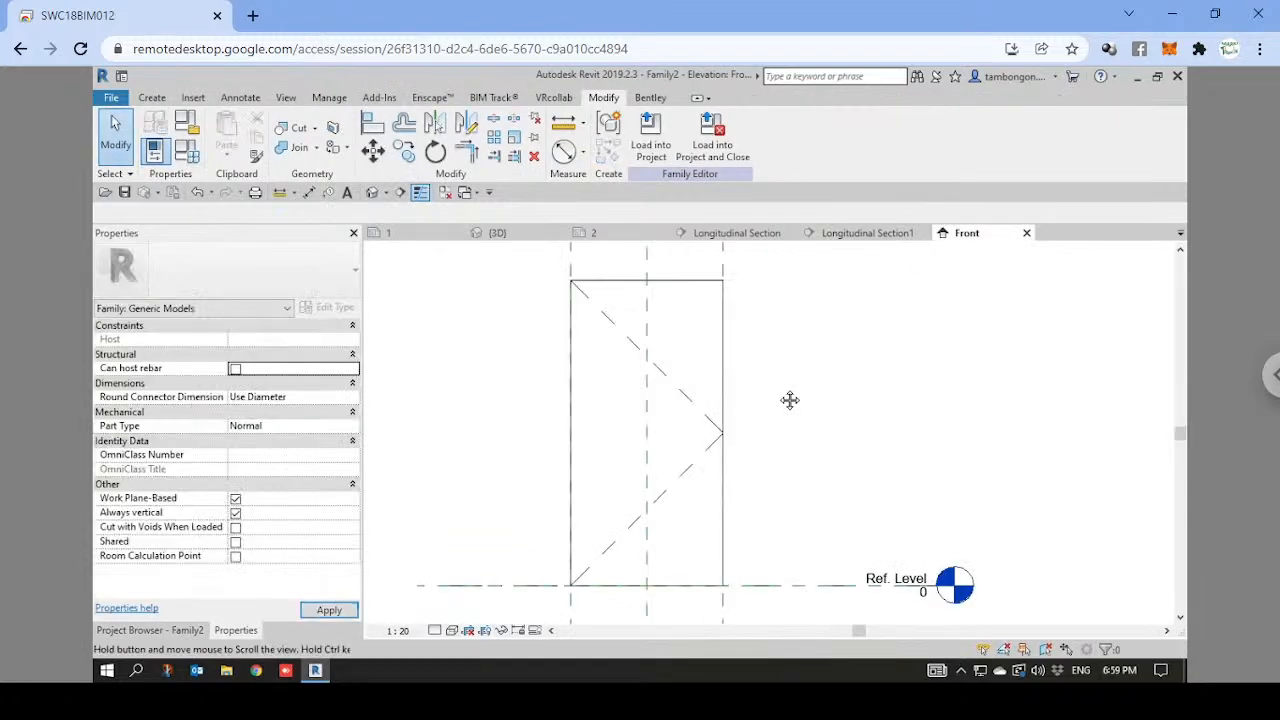
middle_drag(790, 400, 822, 405)
scroll(687, 392, down, 2)
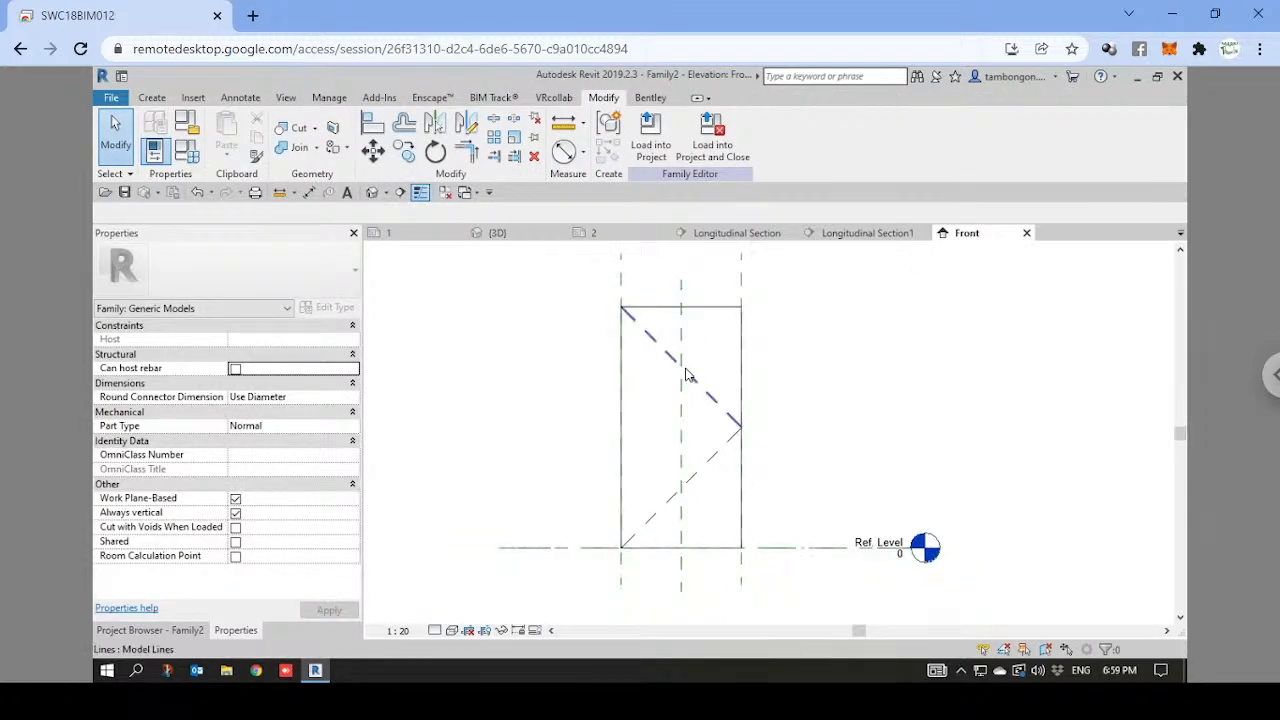
click(705, 393)
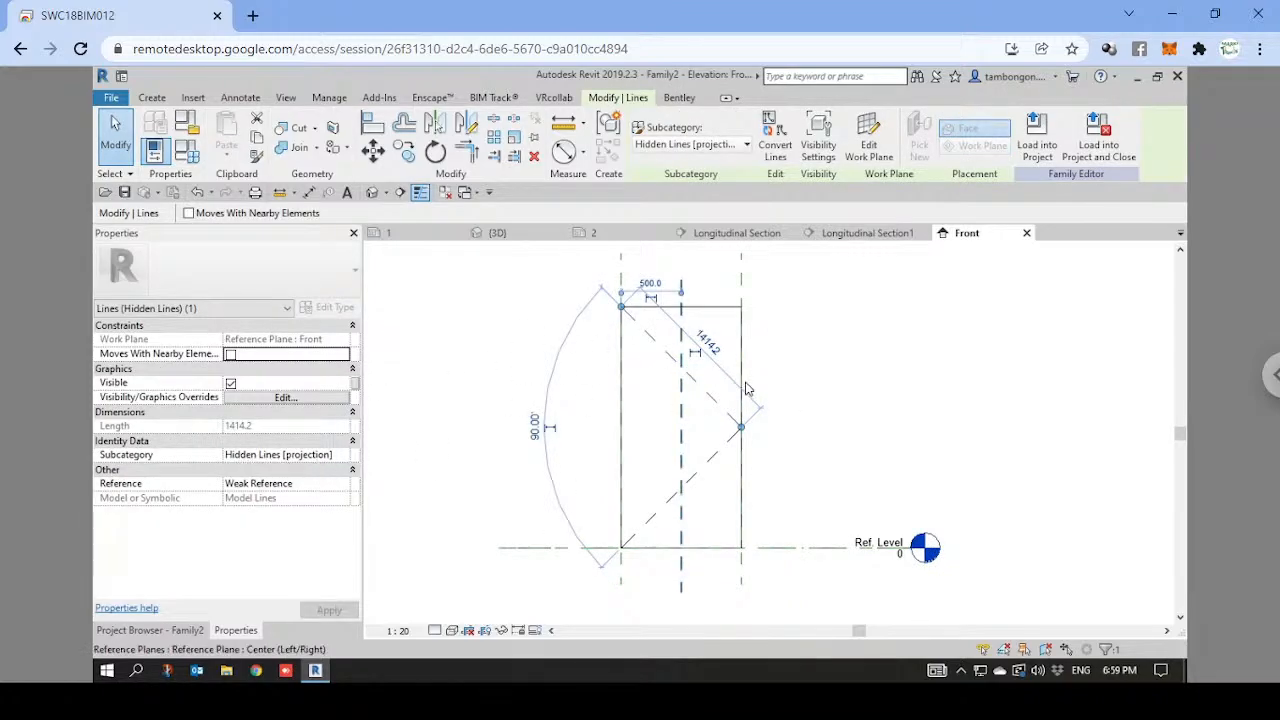
click(866, 233)
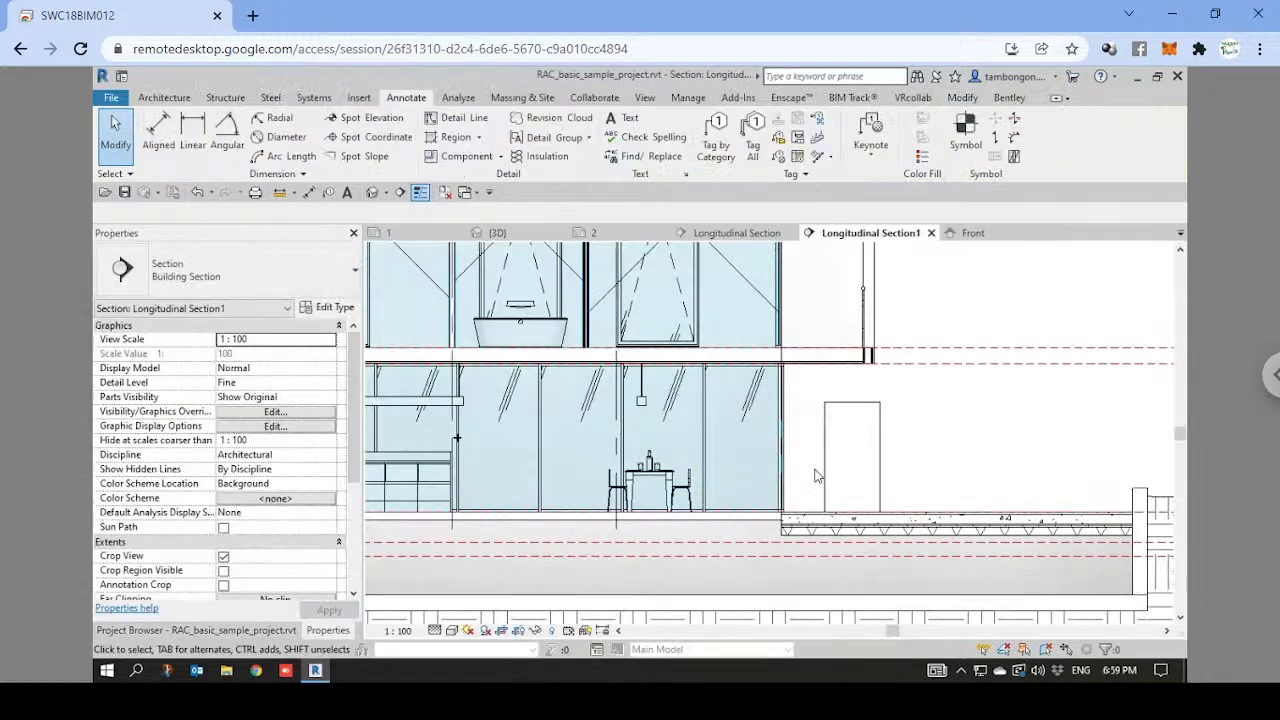
click(737, 233)
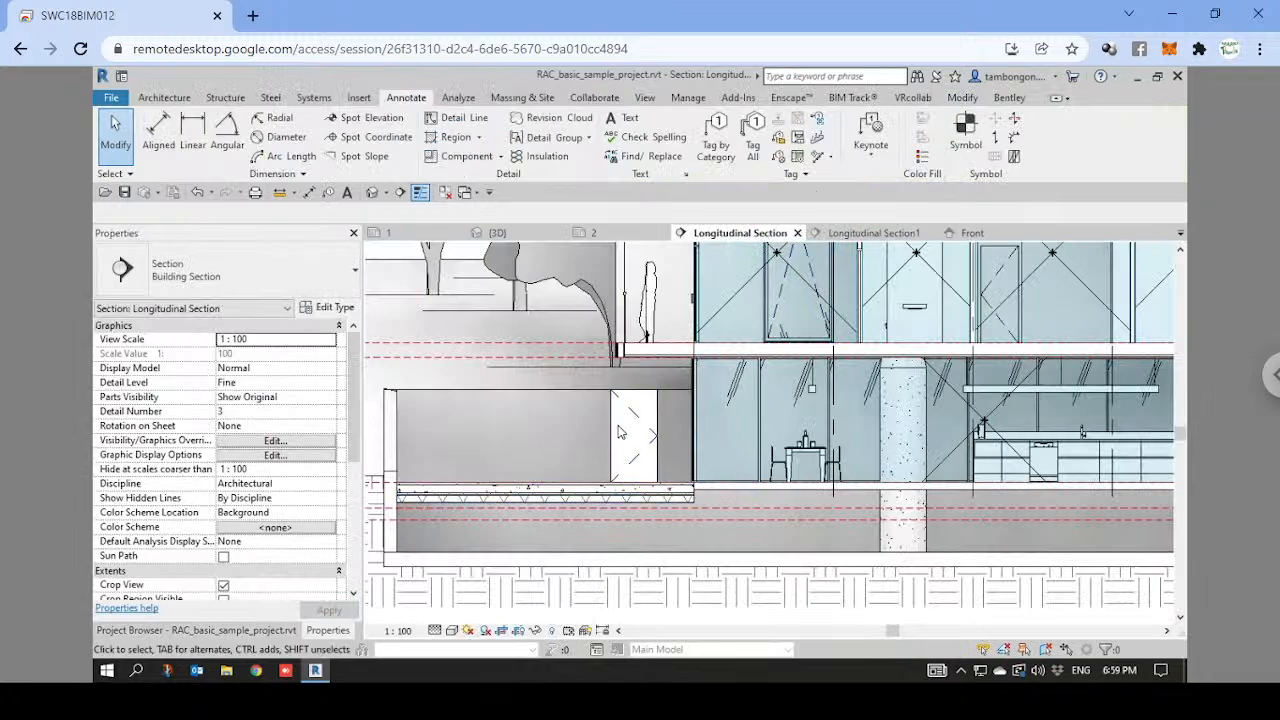
Open the panel family's Object Styles and review the settings of Generic Models and its Hidden Lines subcategory.
click(985, 236)
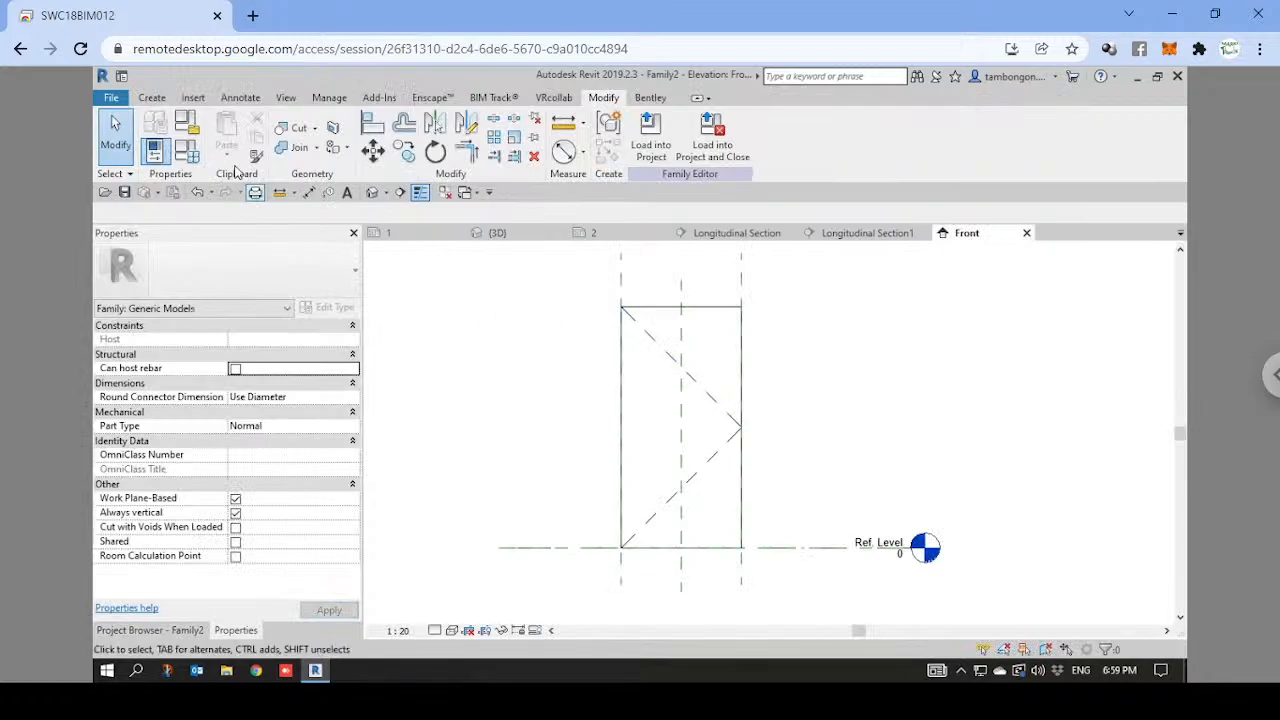
click(330, 97)
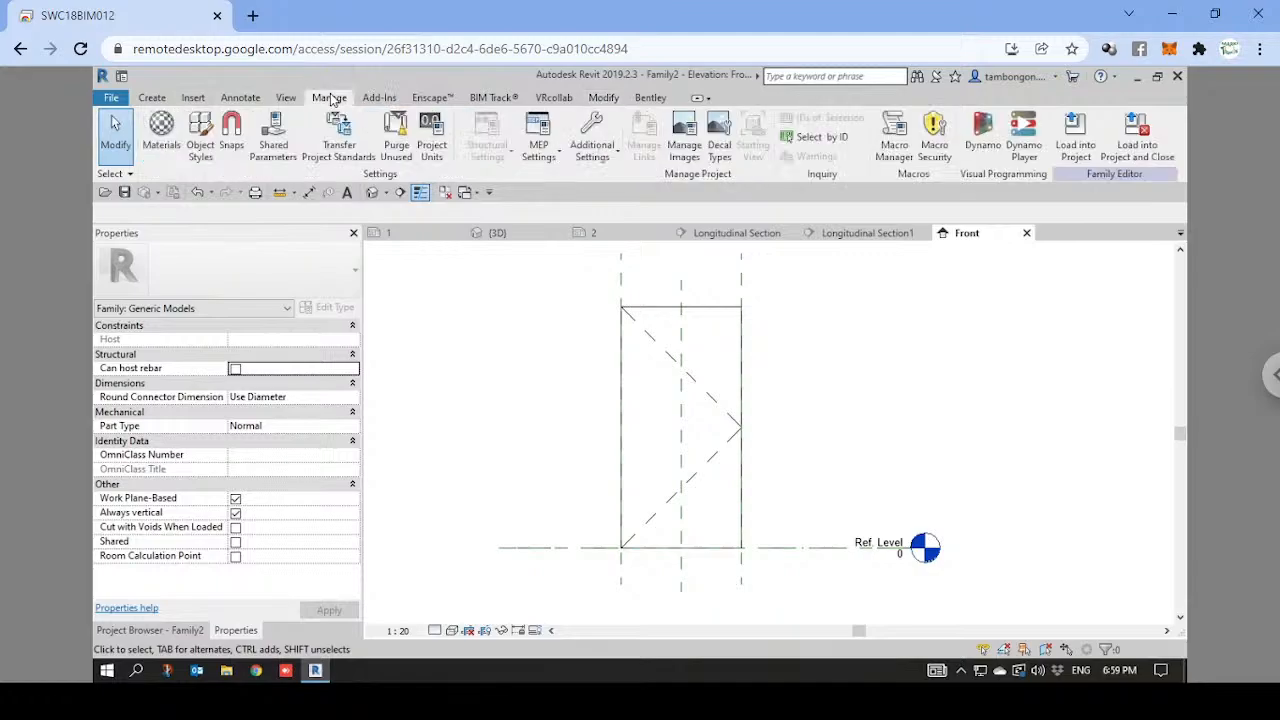
click(201, 150)
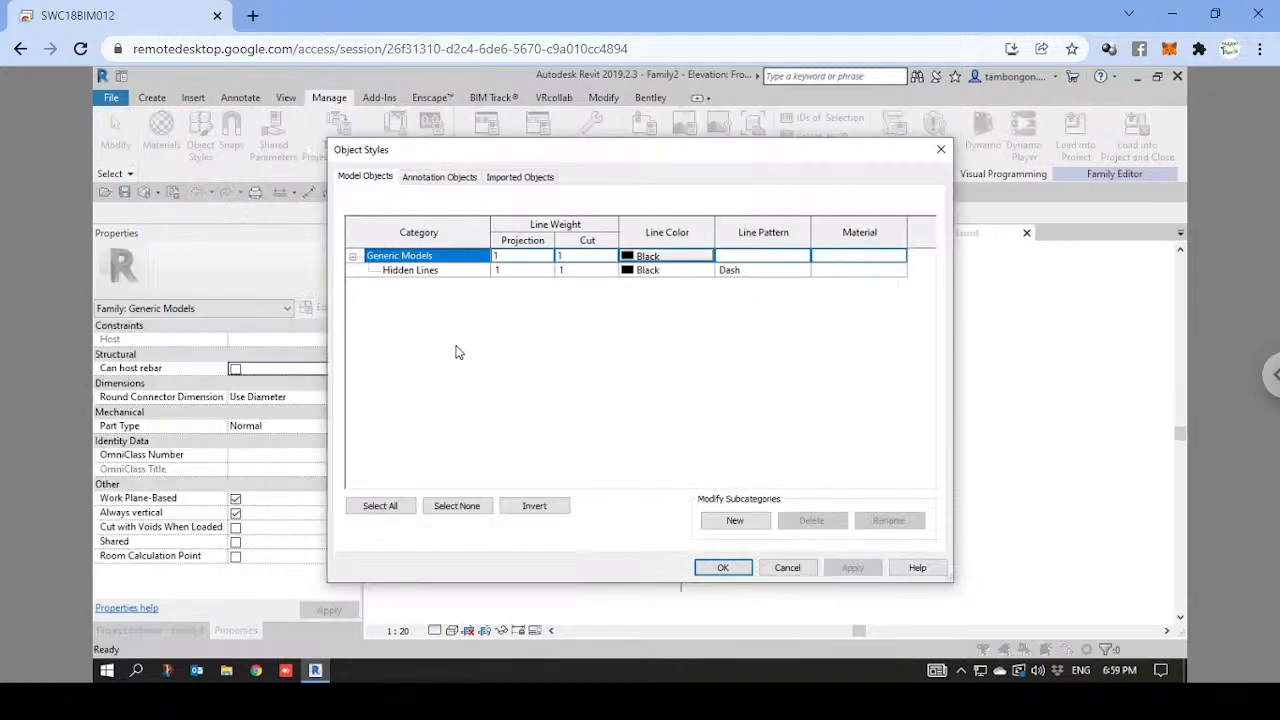
click(417, 274)
click(408, 260)
click(412, 275)
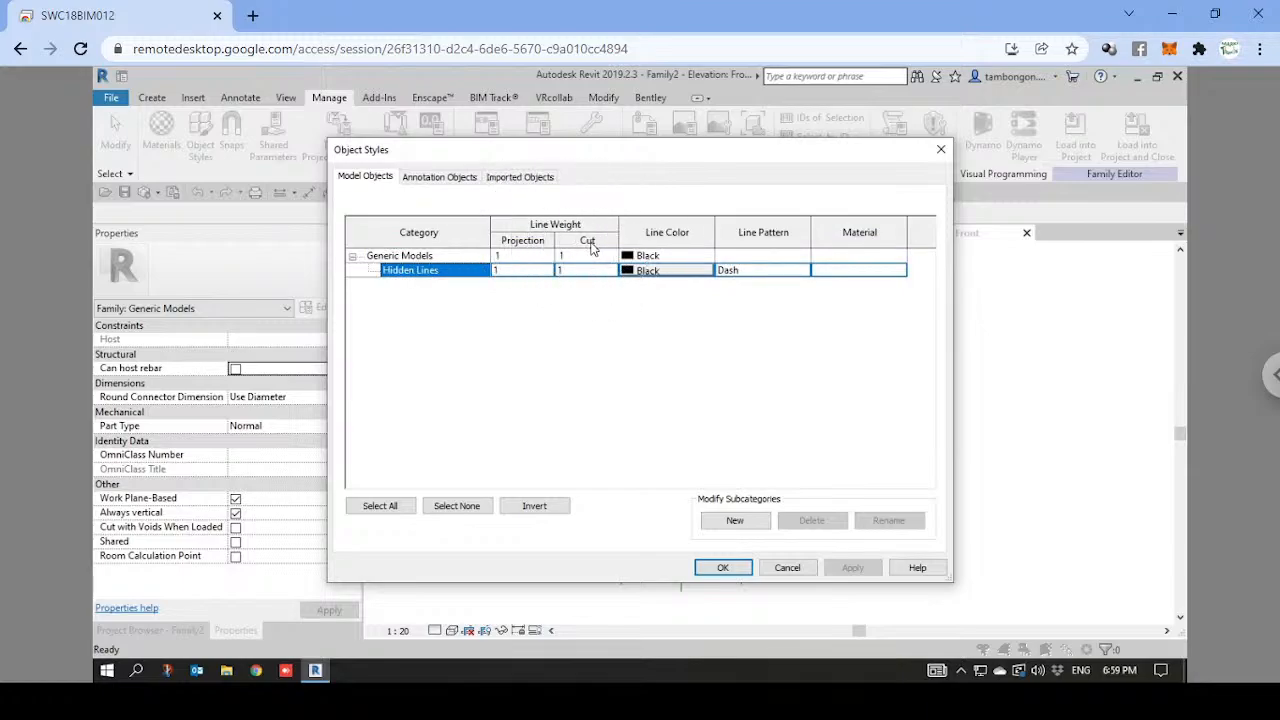
click(430, 257)
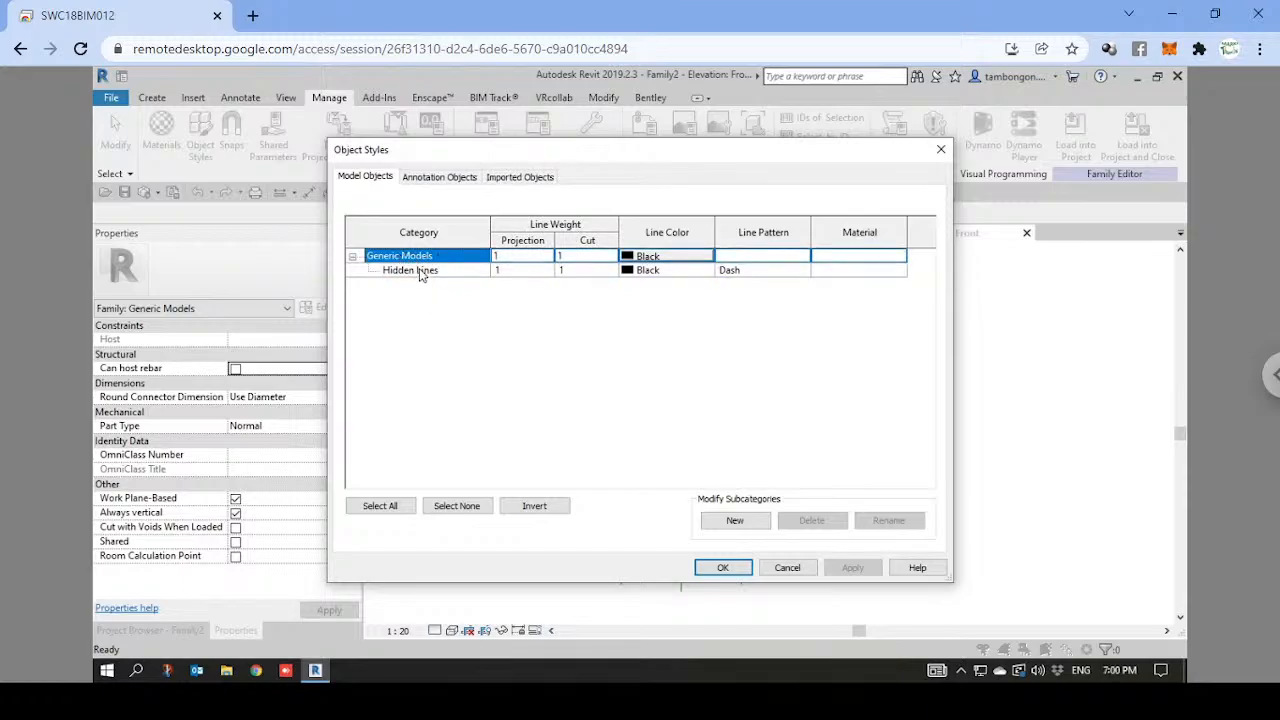
Create a new subcategory named Hidden-Dense under Generic Models.
click(735, 521)
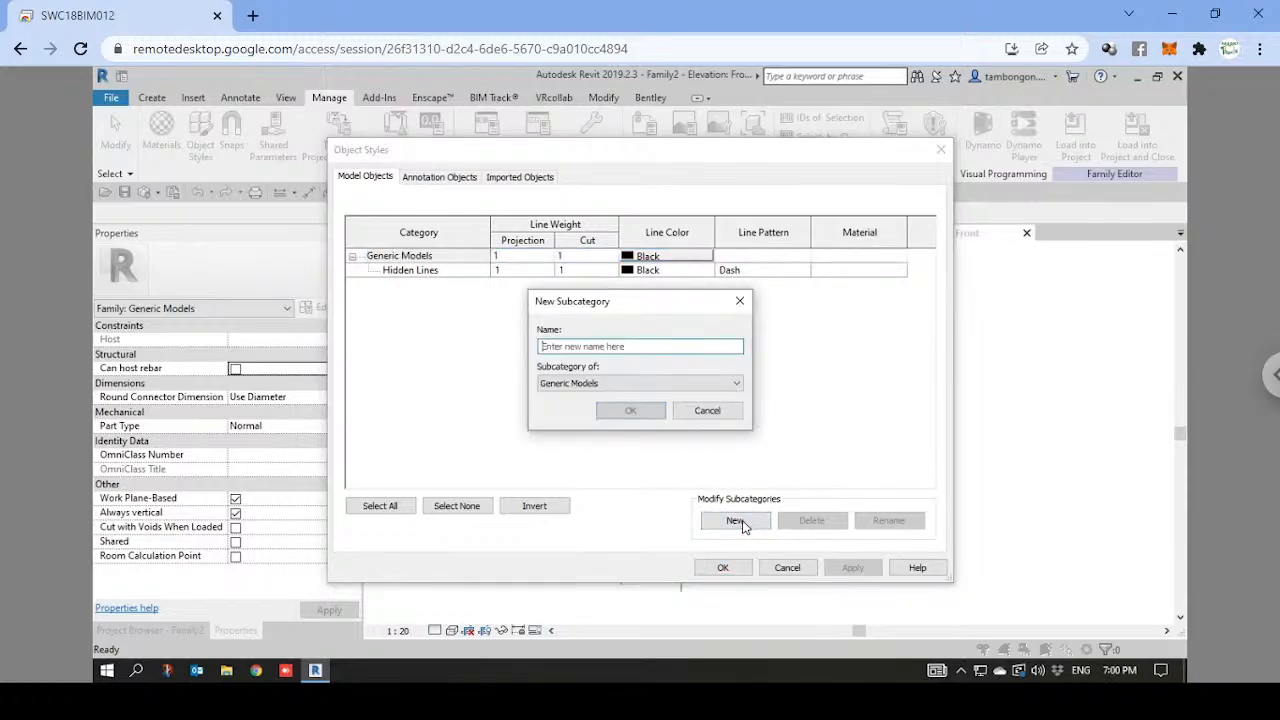
click(600, 385)
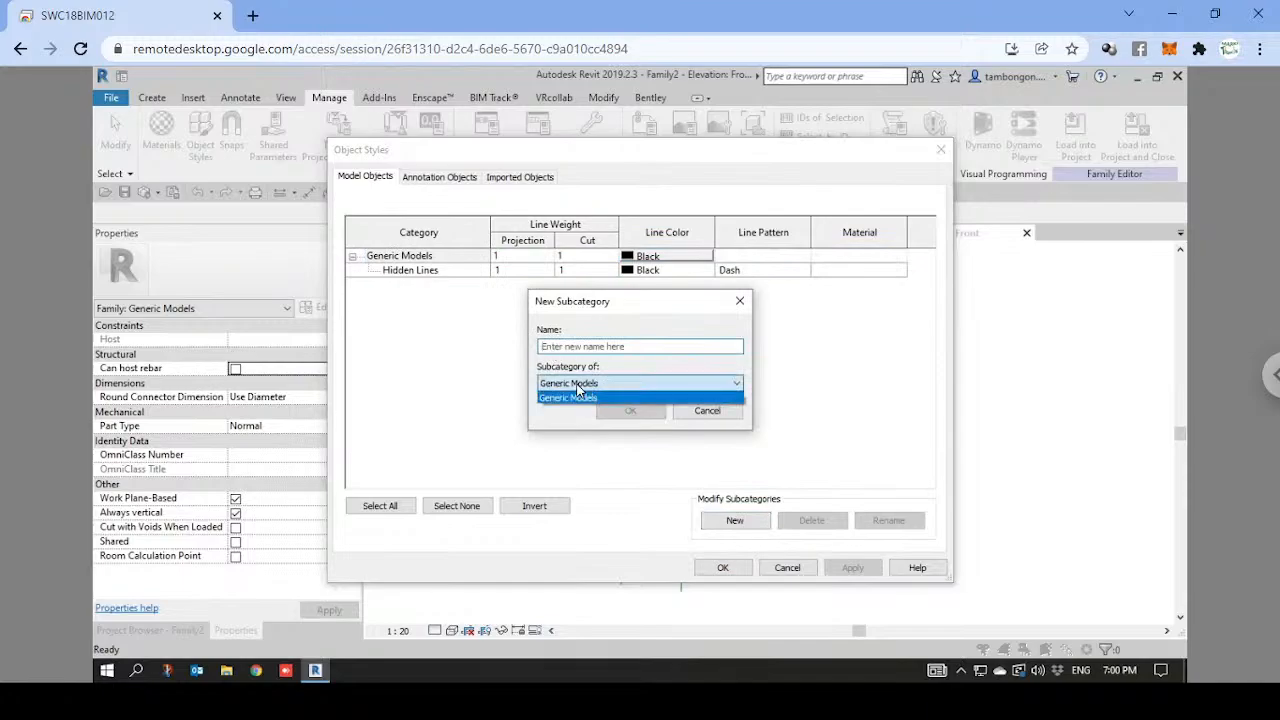
click(577, 390)
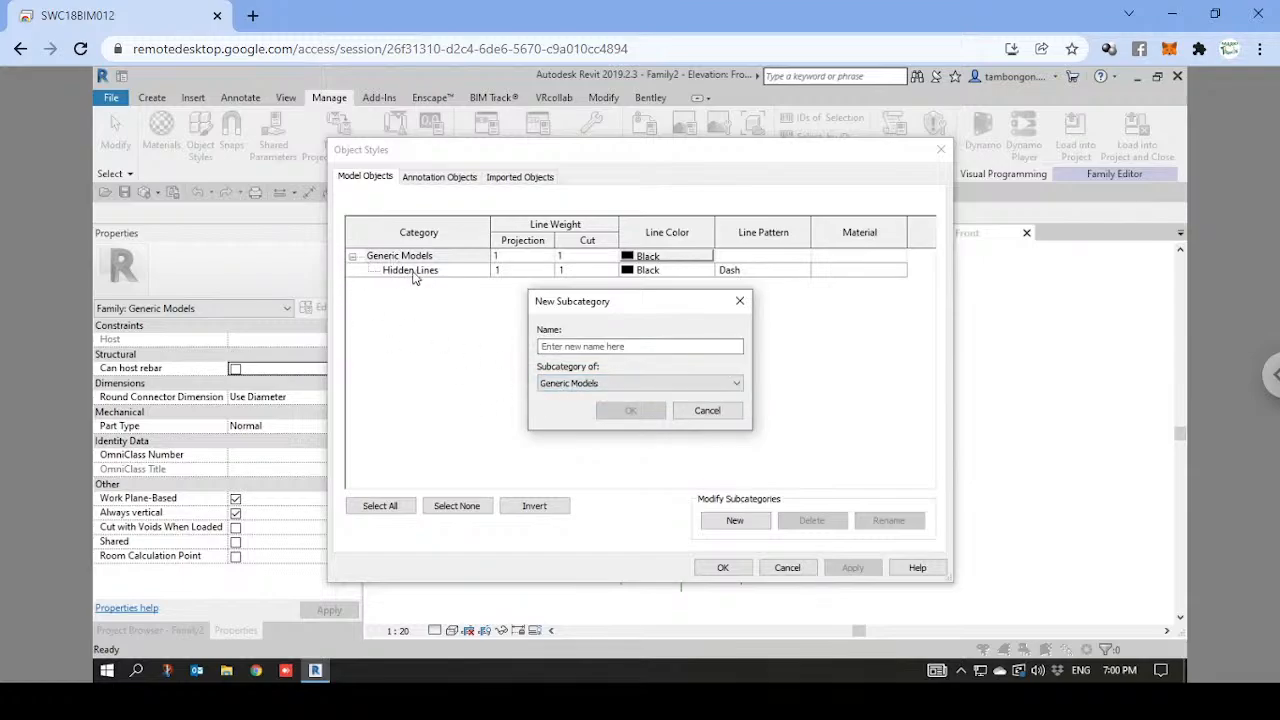
click(652, 348)
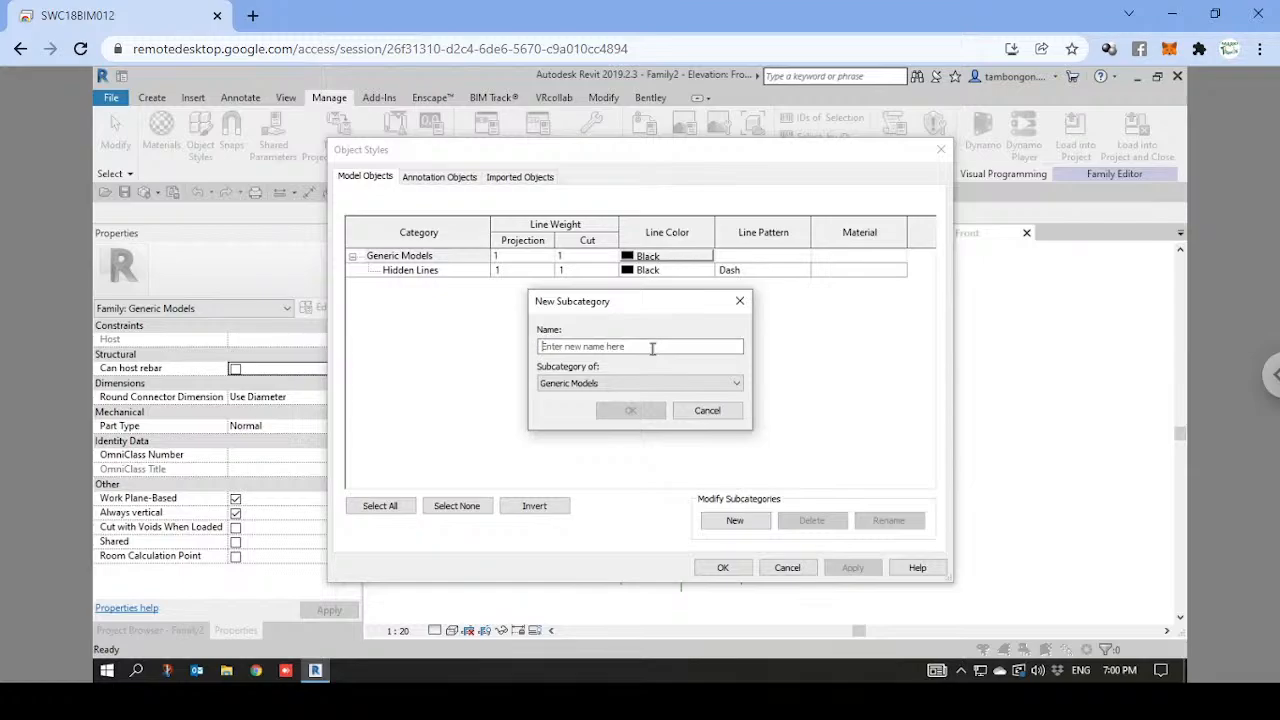
text(Hidden-Dense)
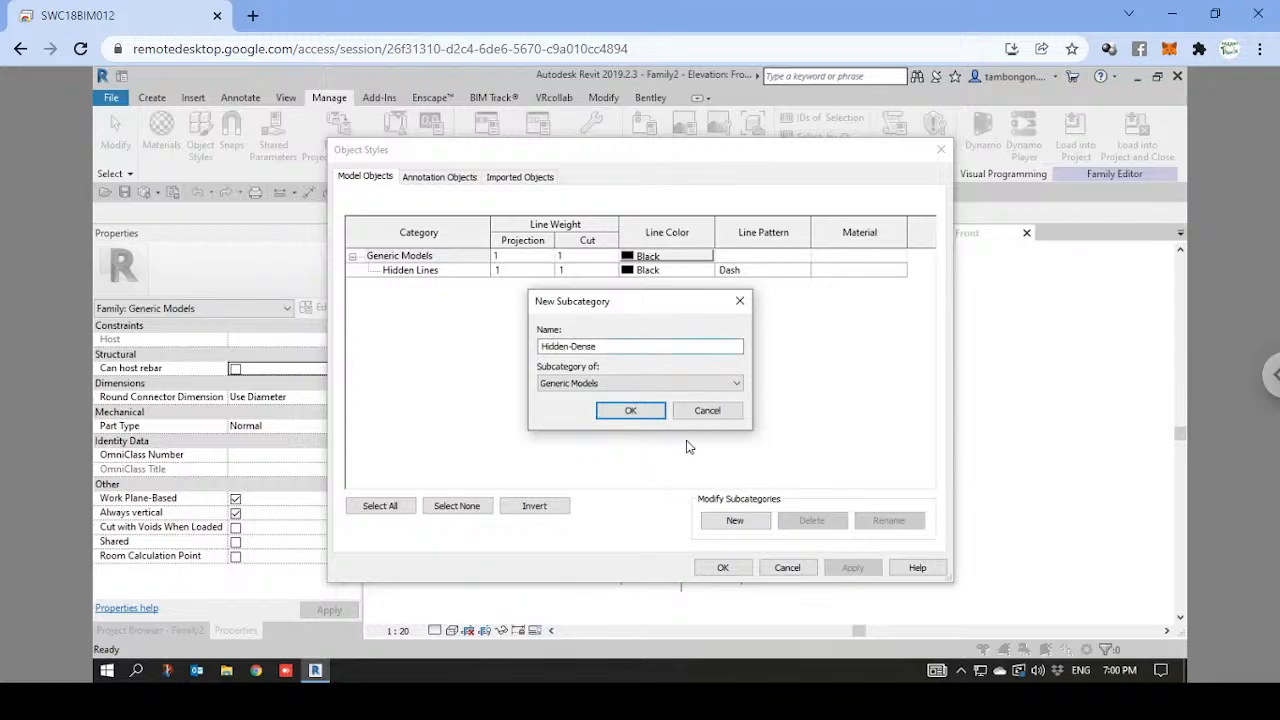
click(644, 416)
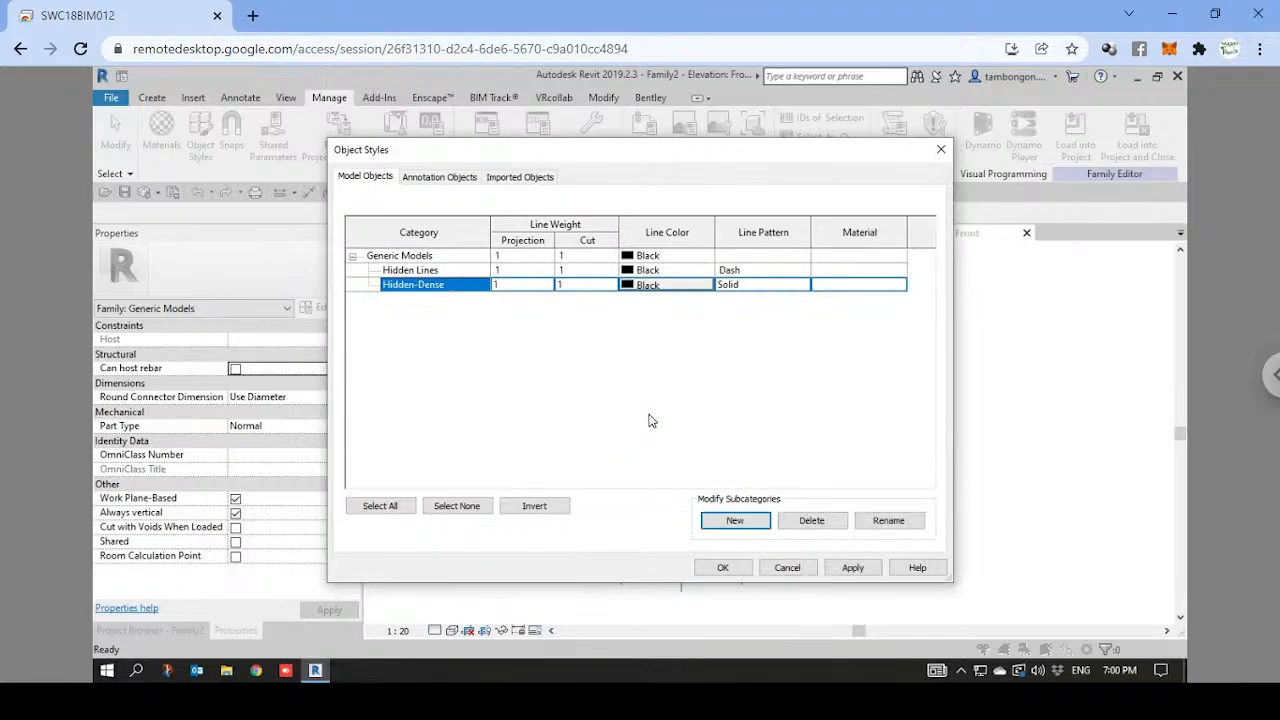
Check the line patterns available for Hidden-Dense, leave it on Solid, and accept the object styles with the new subcategory.
click(748, 271)
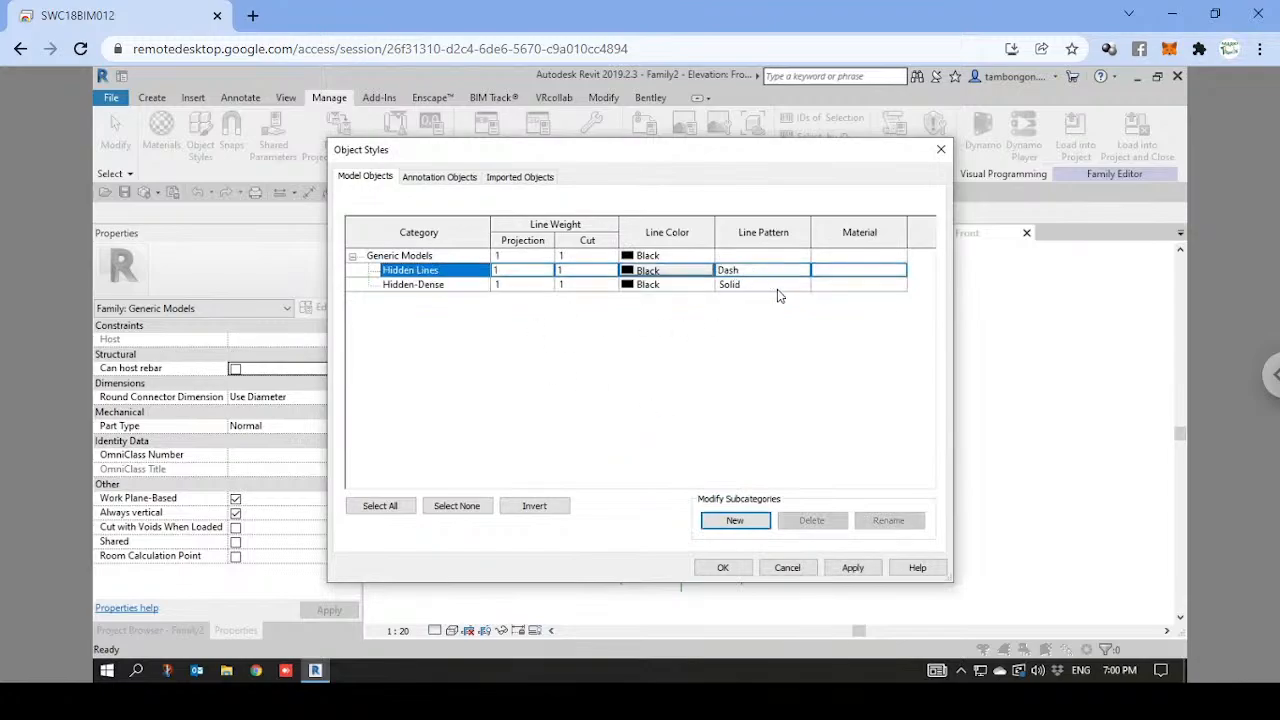
click(763, 288)
click(808, 290)
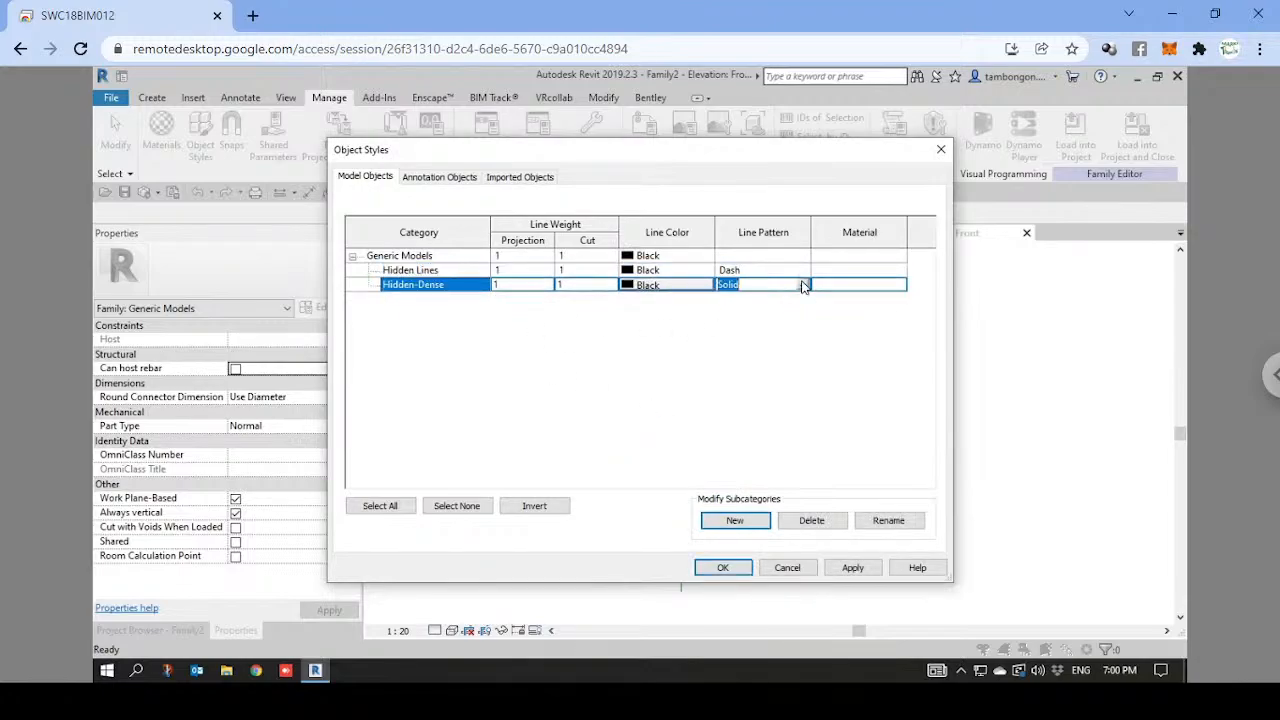
click(802, 286)
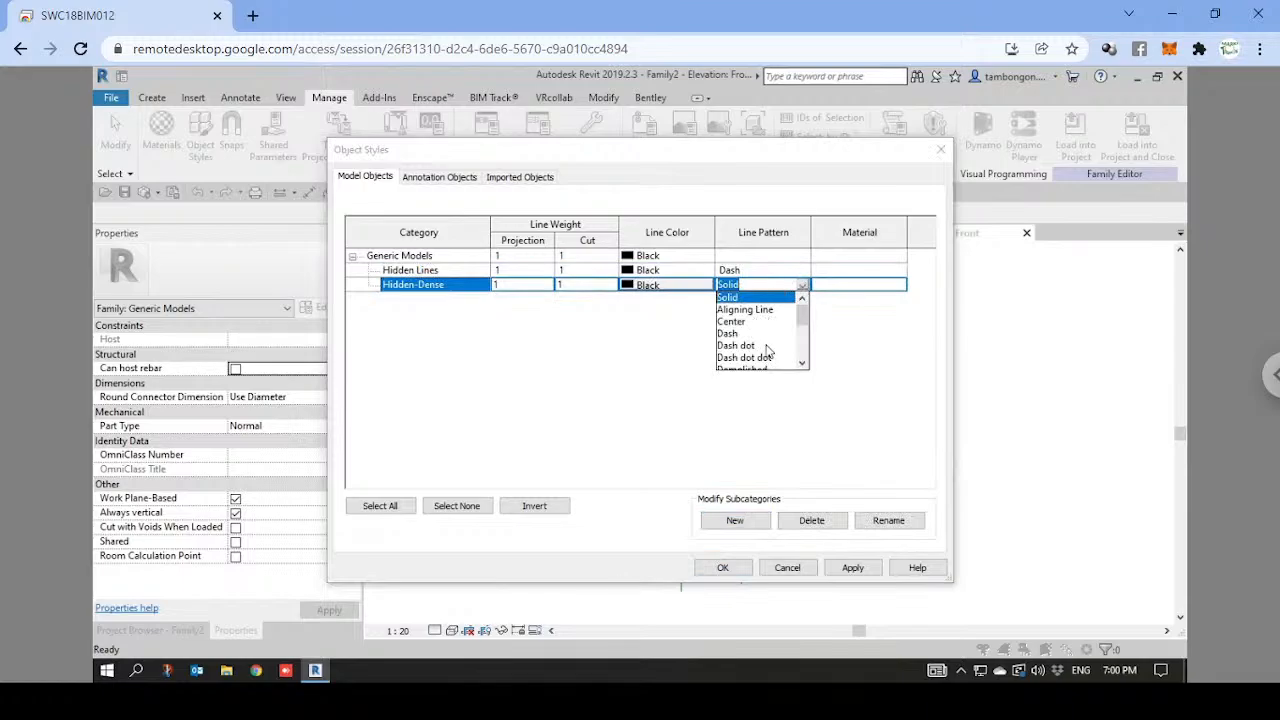
scroll(755, 330, down, 2)
click(621, 367)
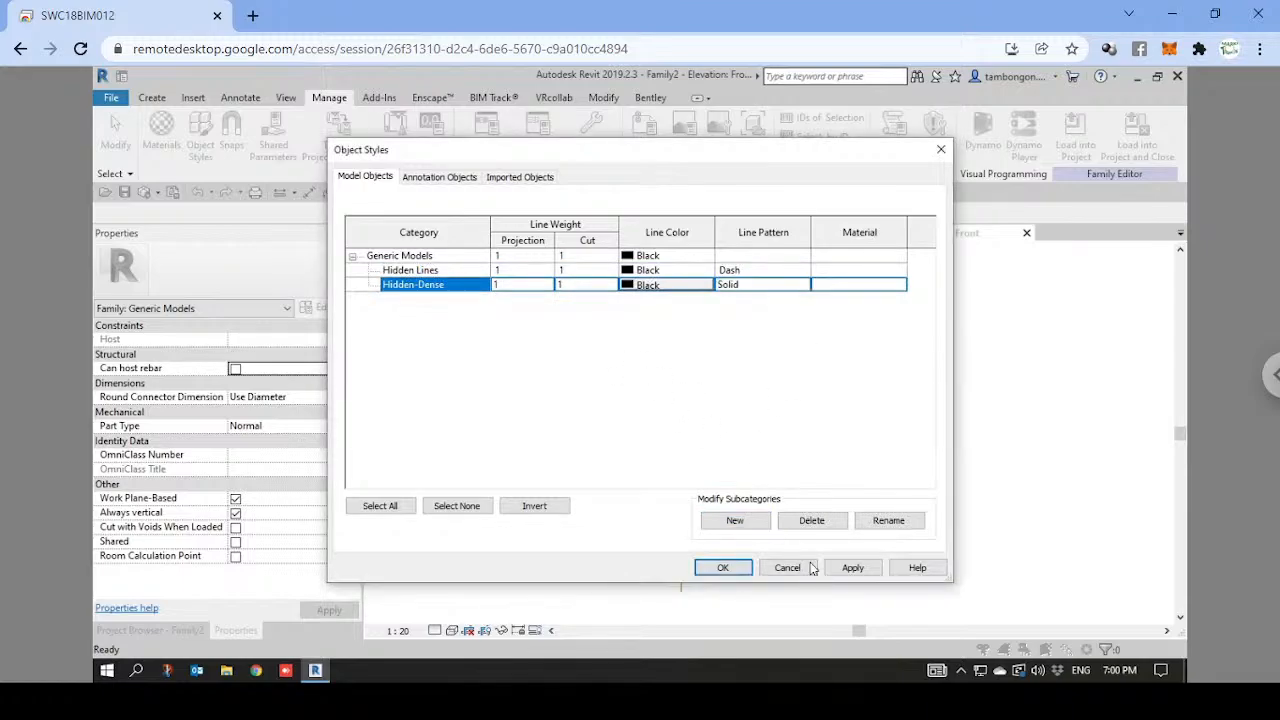
click(720, 569)
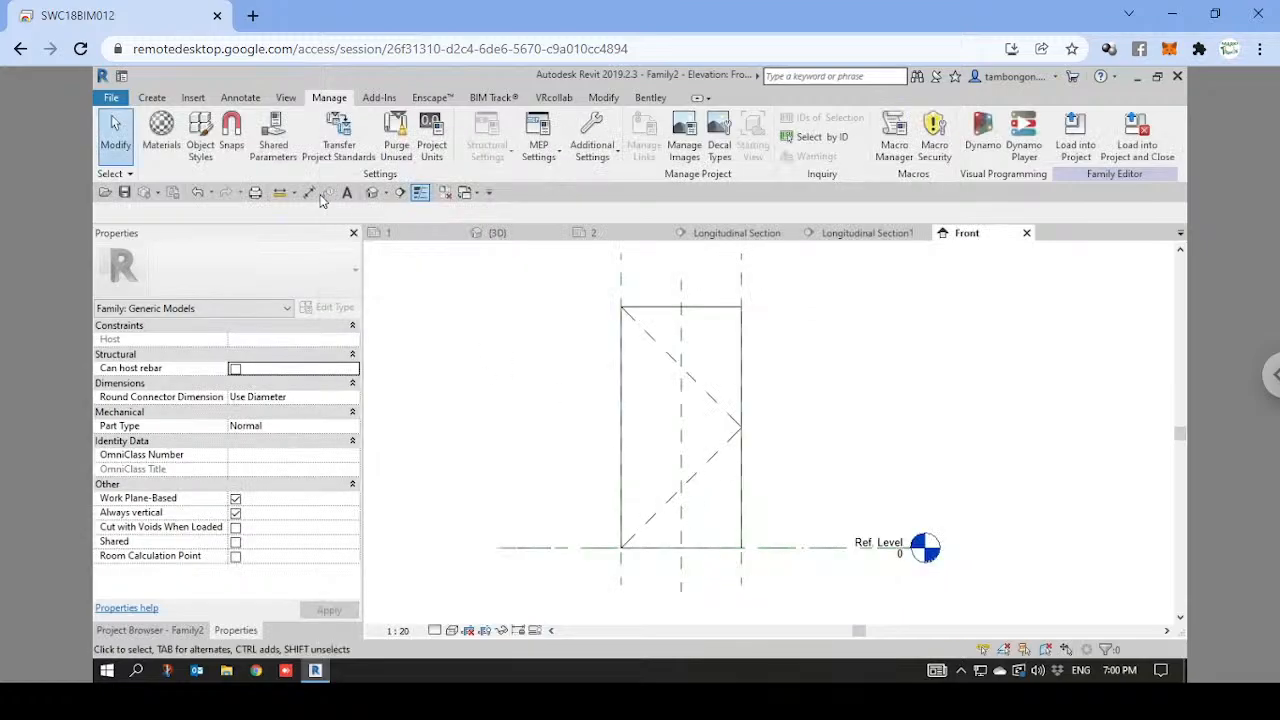
Open the family's line patterns and inspect the dash and space lengths of the Dash pattern.
click(605, 167)
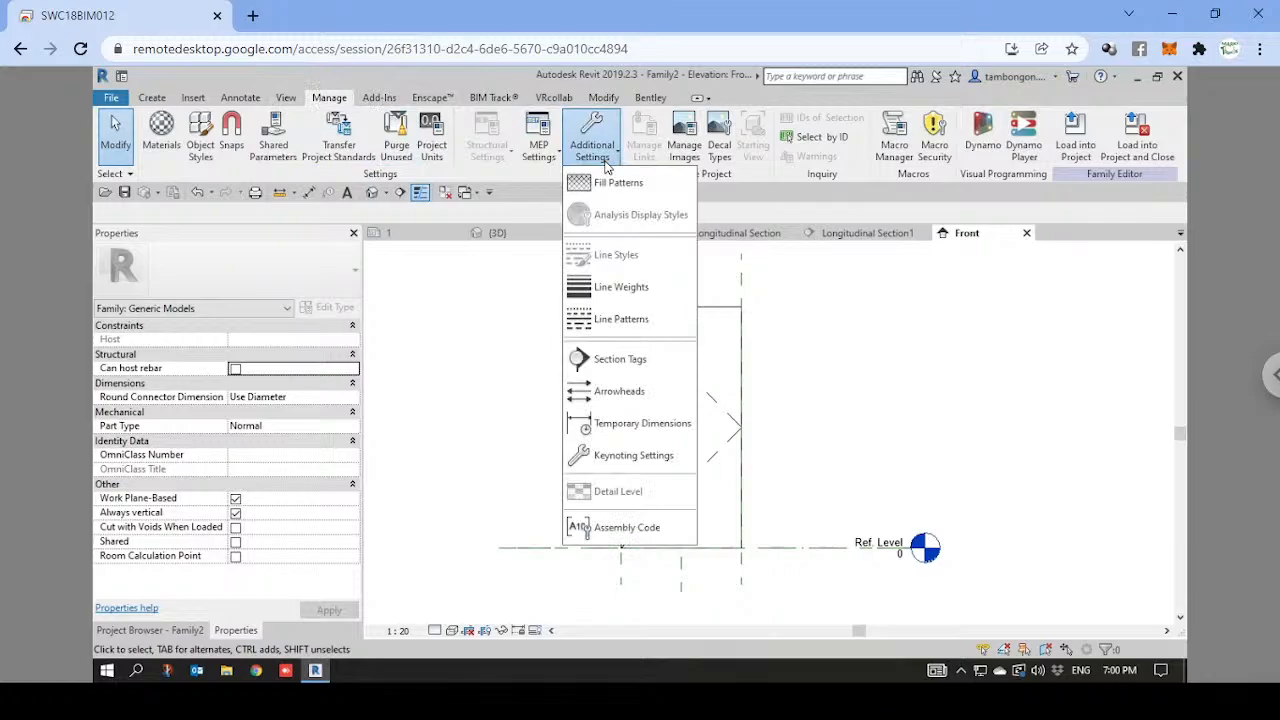
click(618, 330)
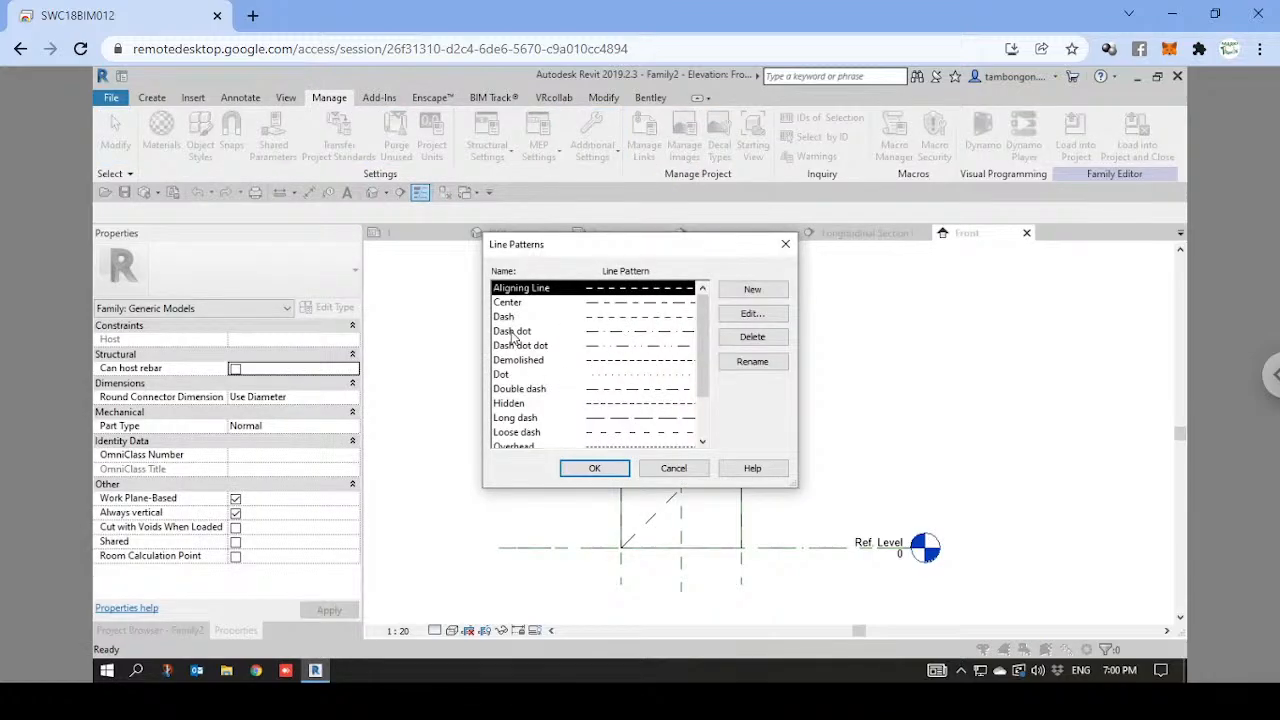
click(505, 316)
click(752, 313)
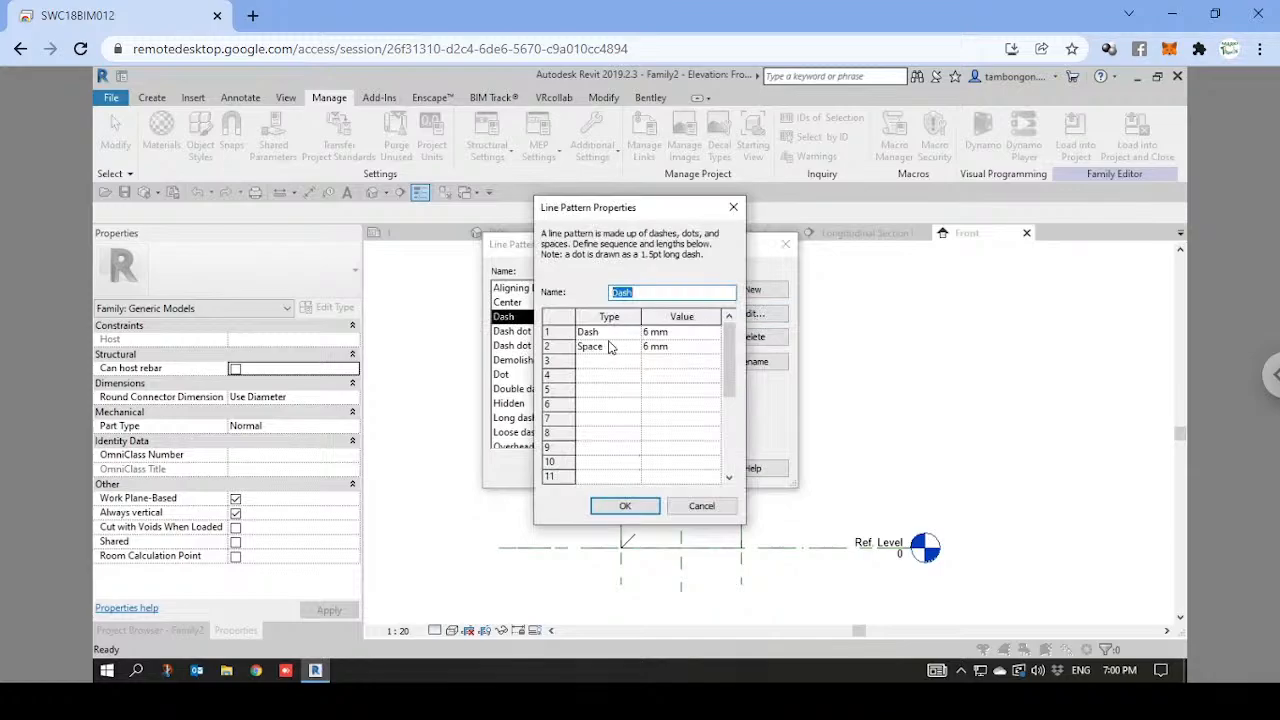
click(733, 207)
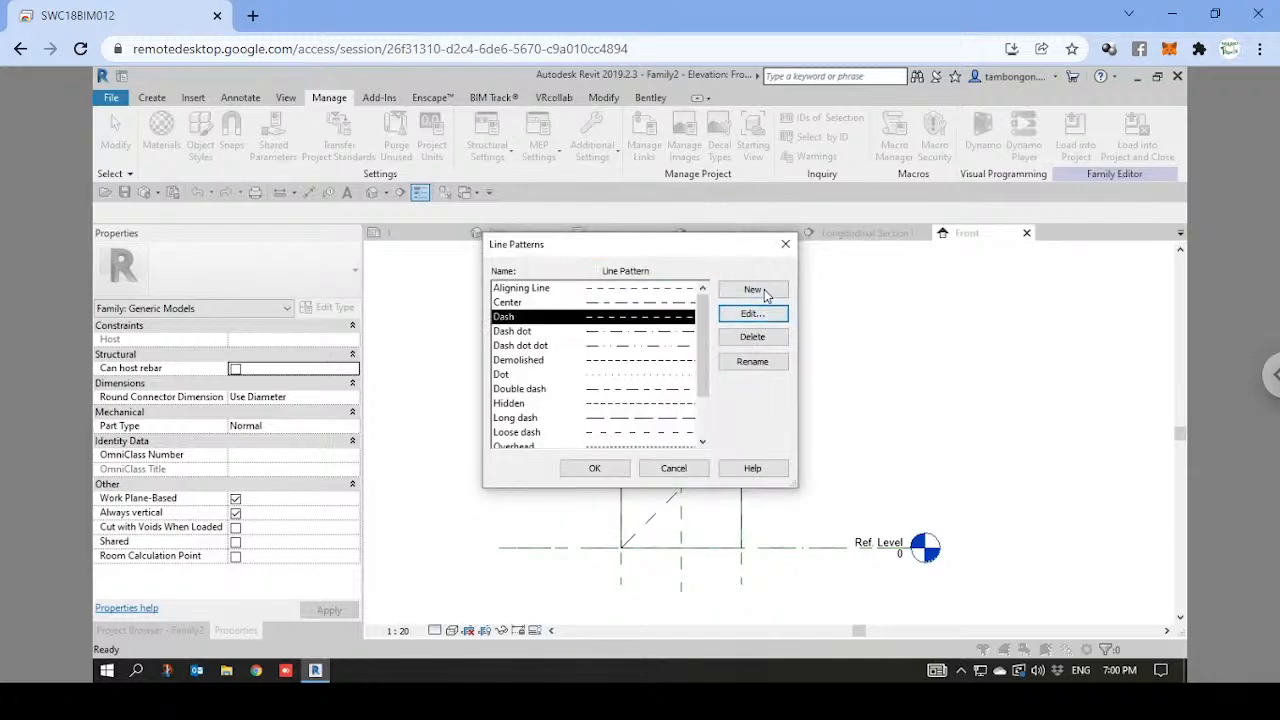
Start a new line pattern named Dash 2mm and define its first segment as a 2 mm dash.
click(765, 290)
drag(560, 206, 717, 205)
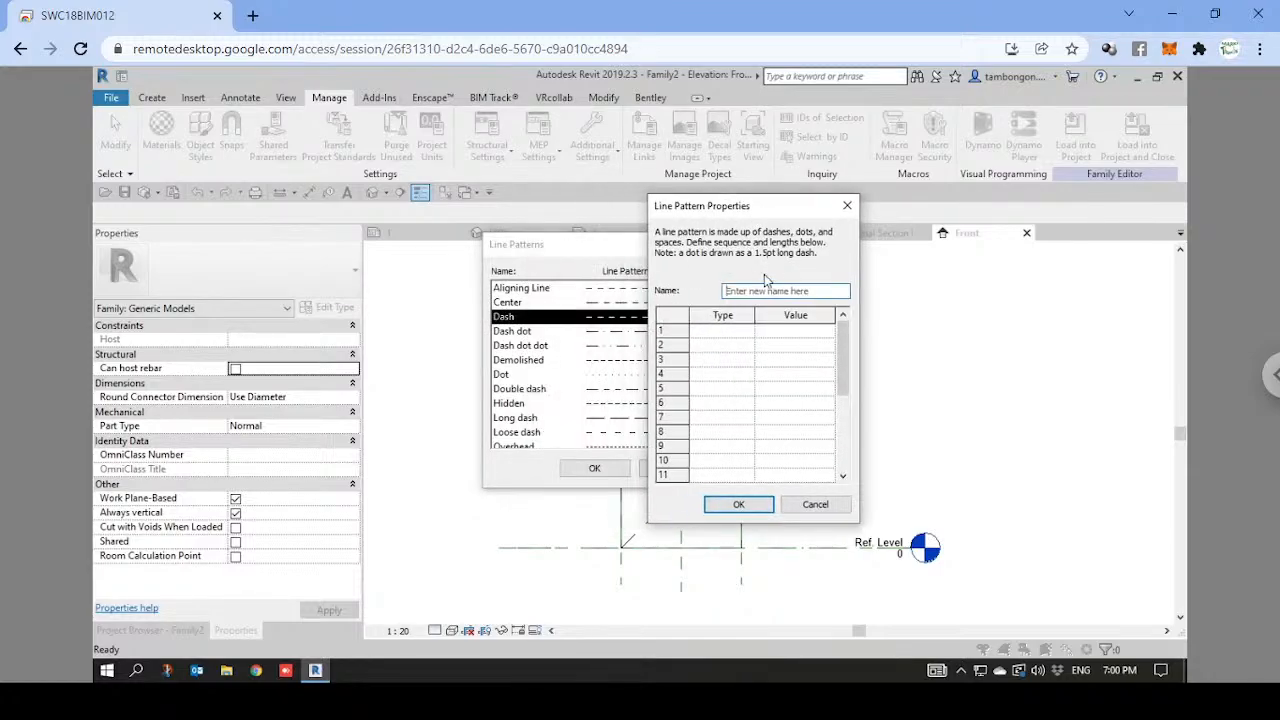
text(Dash 2mm)
click(750, 332)
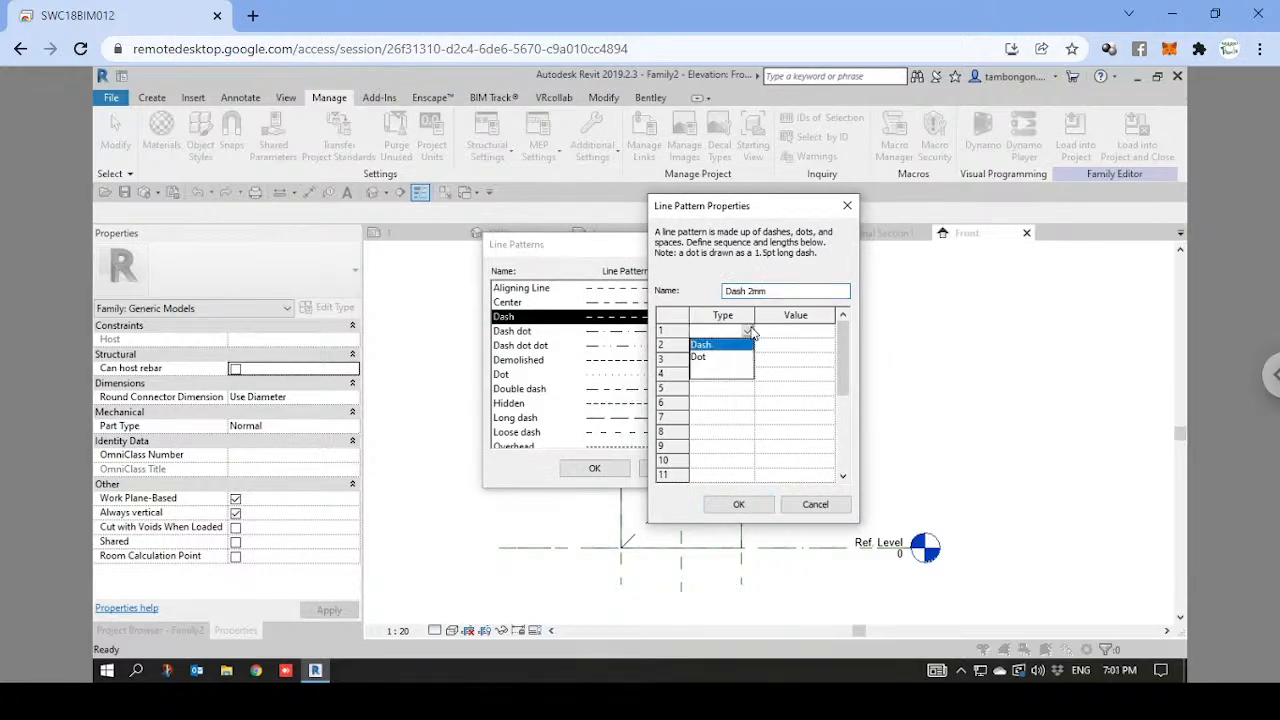
click(748, 331)
click(714, 346)
click(778, 333)
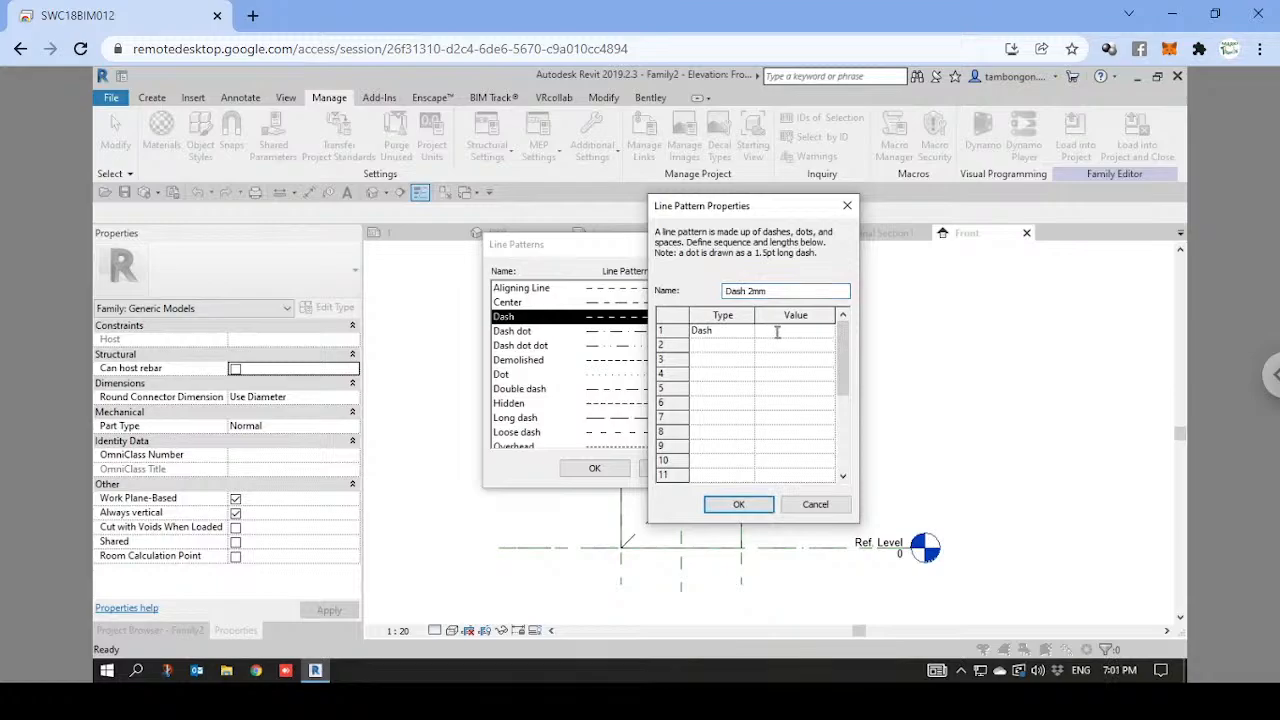
text(2 mm)
Add a 2 mm space as the second segment of Dash 2mm and save the line pattern.
click(745, 347)
click(746, 346)
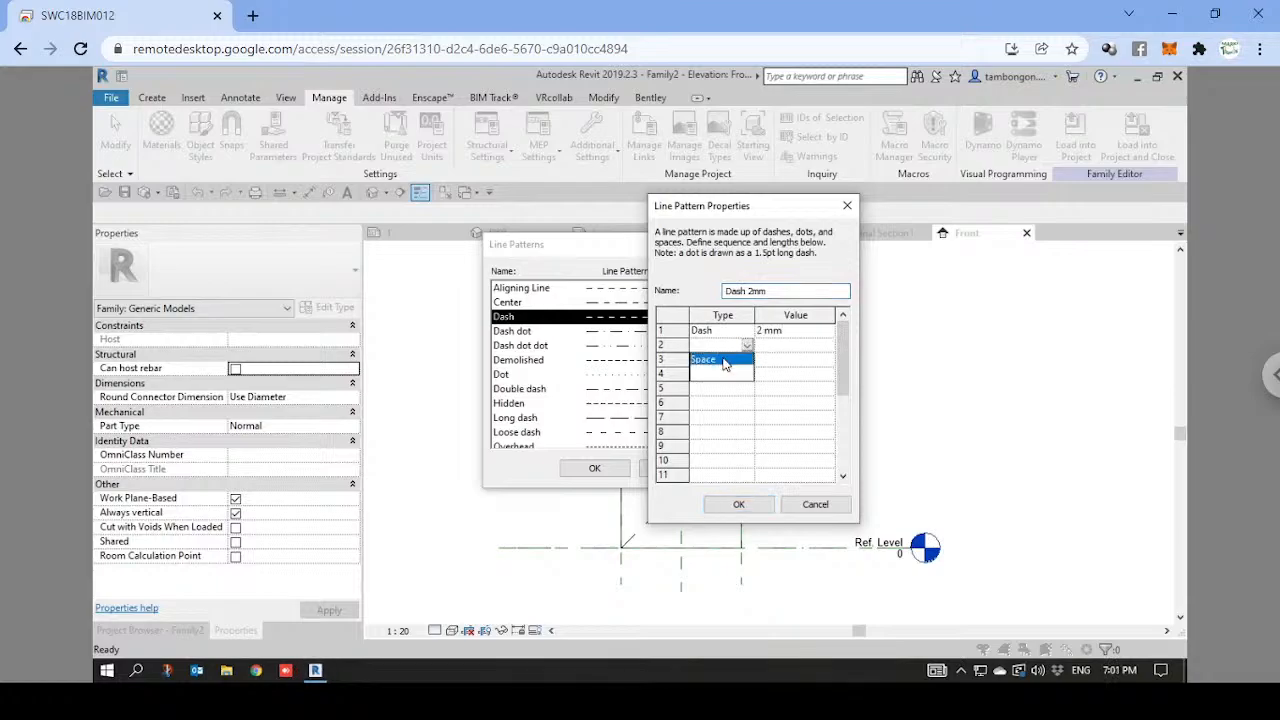
click(724, 361)
click(787, 348)
text(2)
click(746, 361)
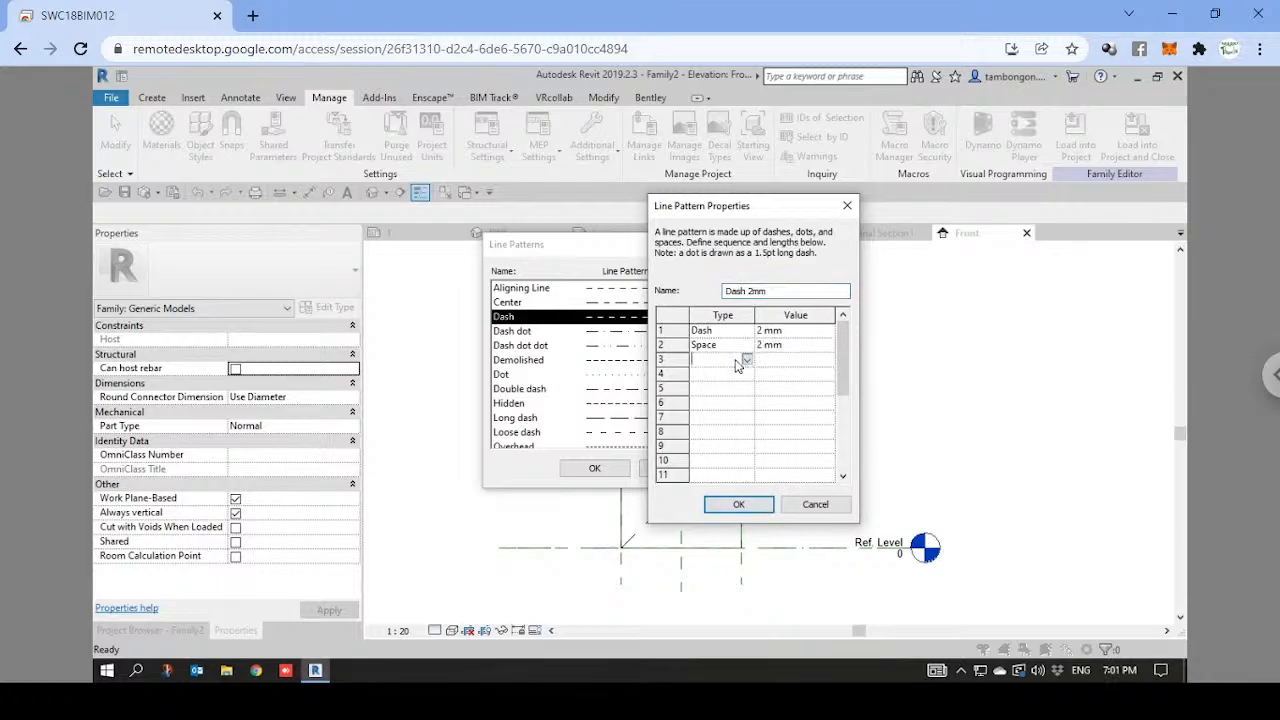
click(747, 360)
click(800, 357)
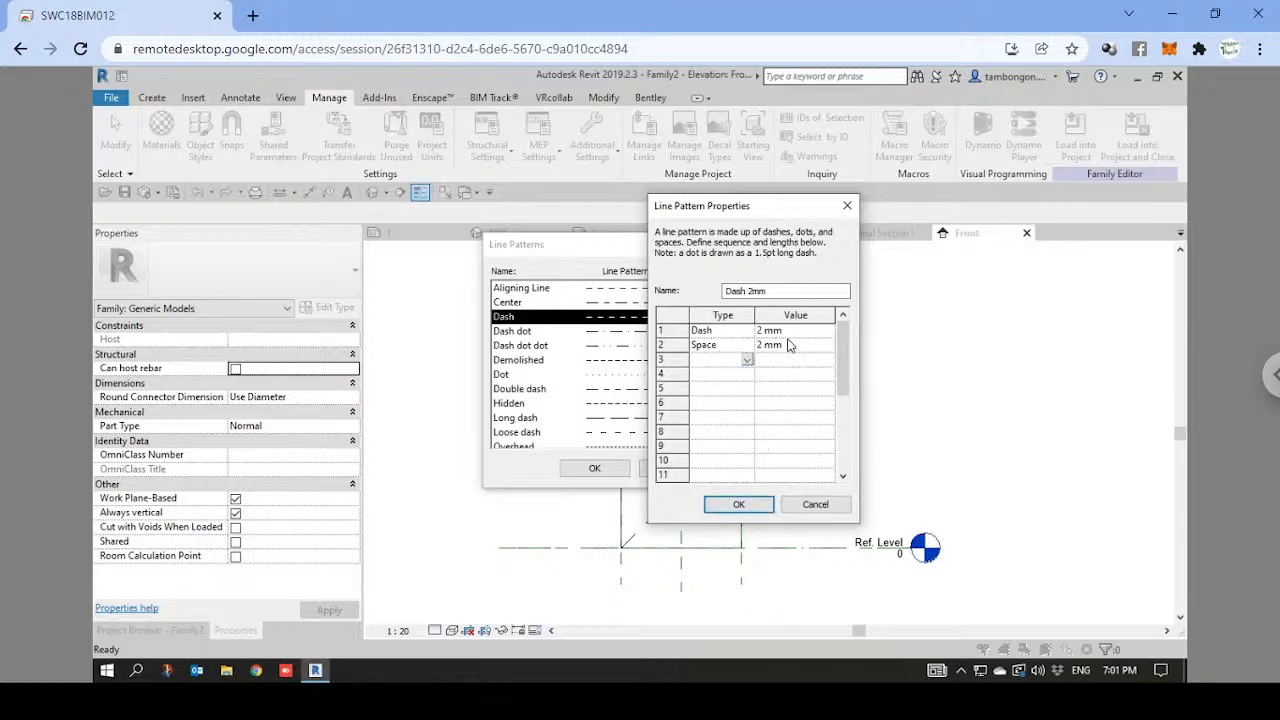
click(738, 504)
Reopen the Dash pattern's definition to compare its segment lengths with Dash 2mm, leaving the values as they are.
click(668, 317)
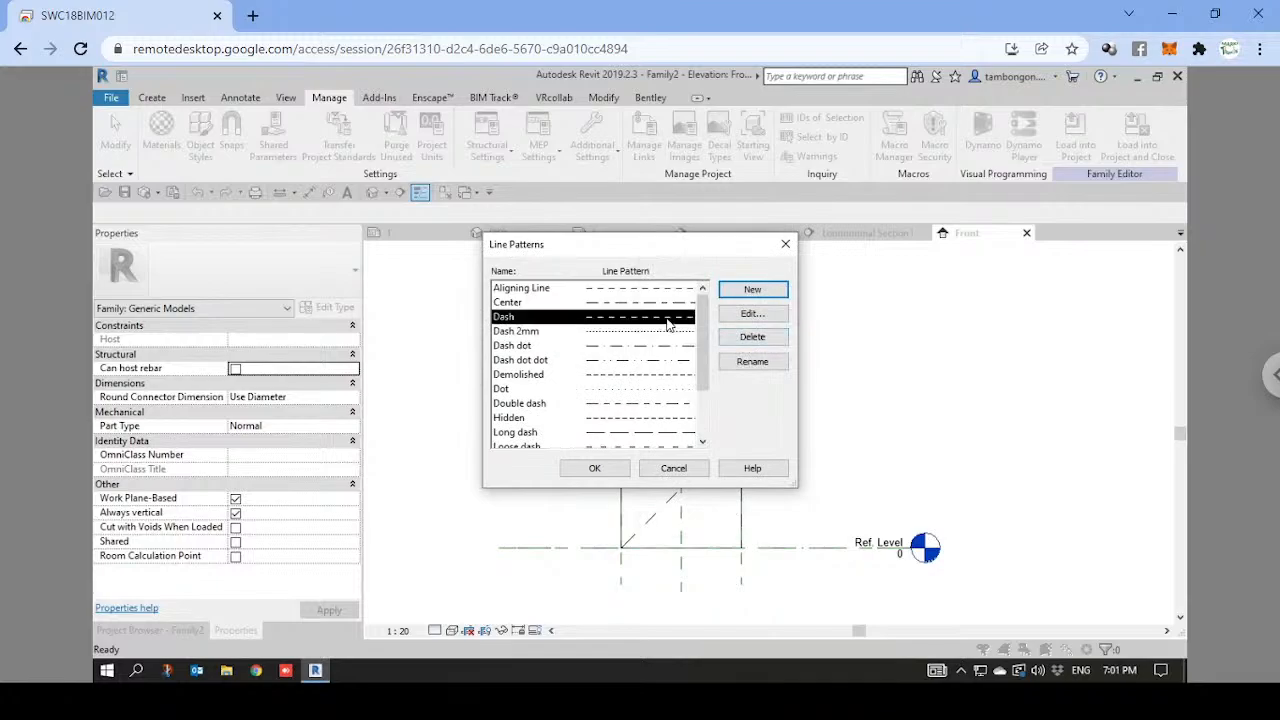
click(752, 313)
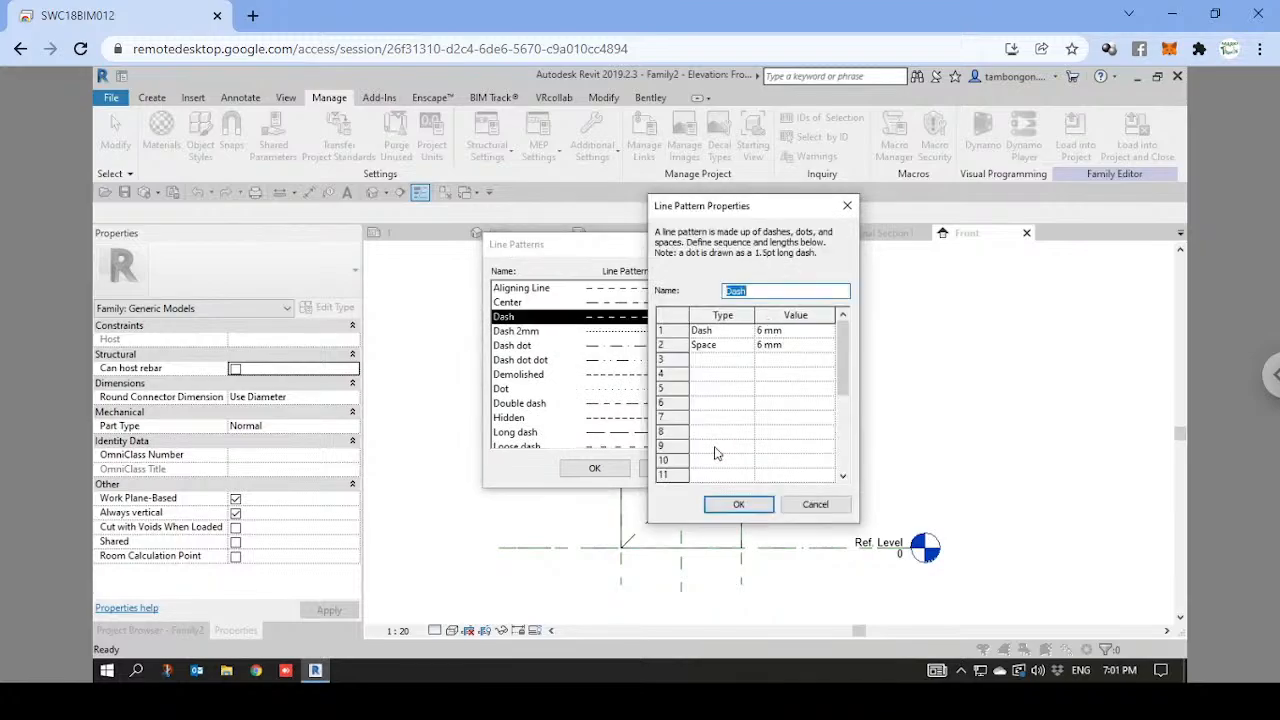
click(738, 504)
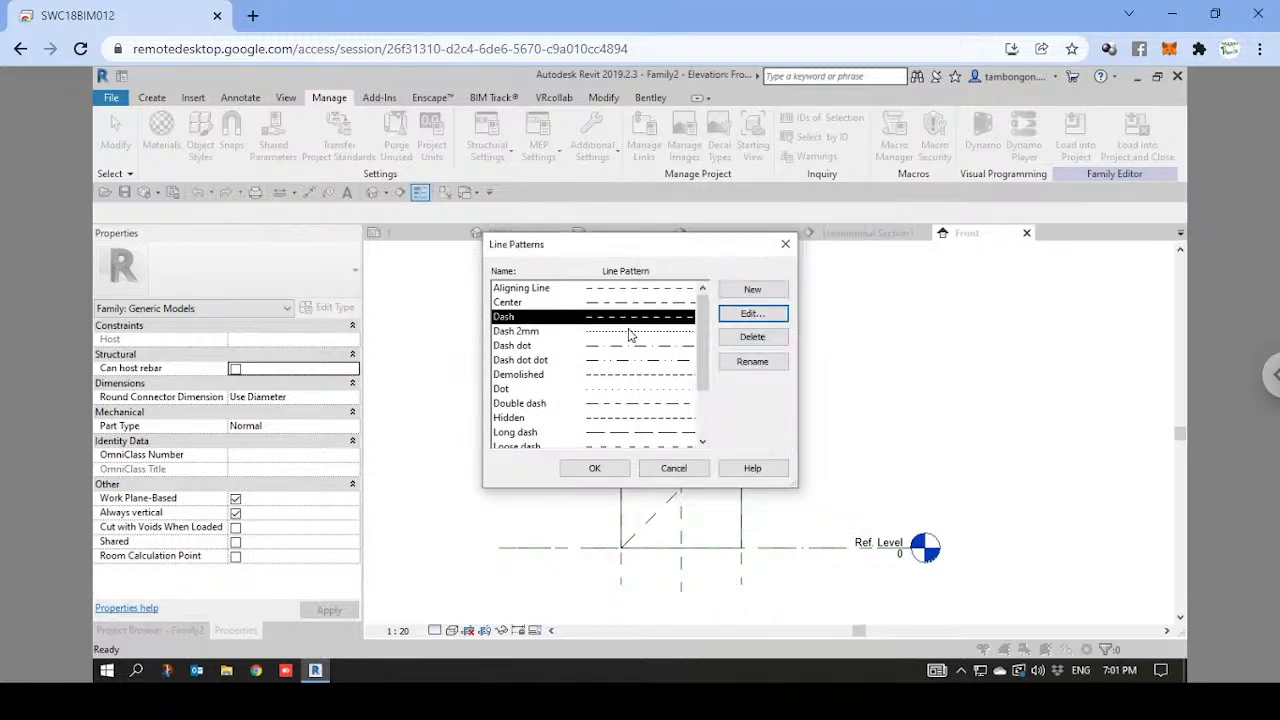
Close the line patterns and assign the Dash 2mm line pattern to the Hidden-Dense subcategory in the family's object styles.
click(629, 332)
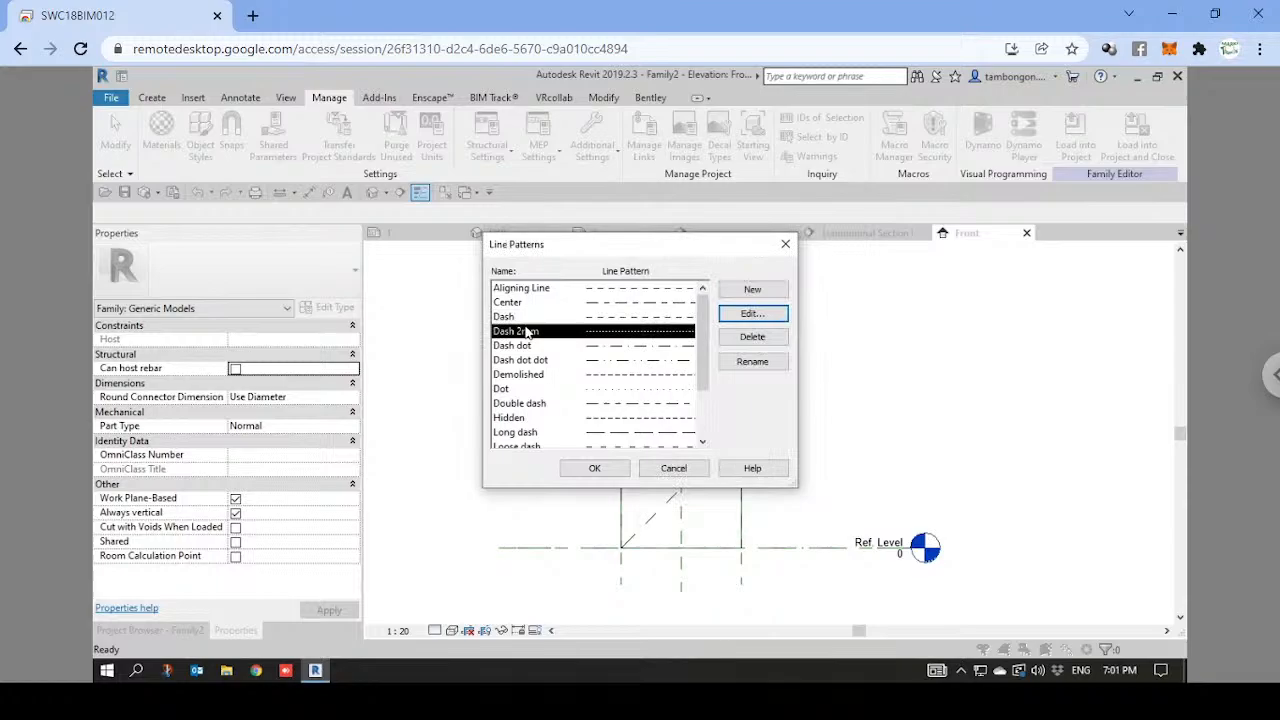
click(595, 470)
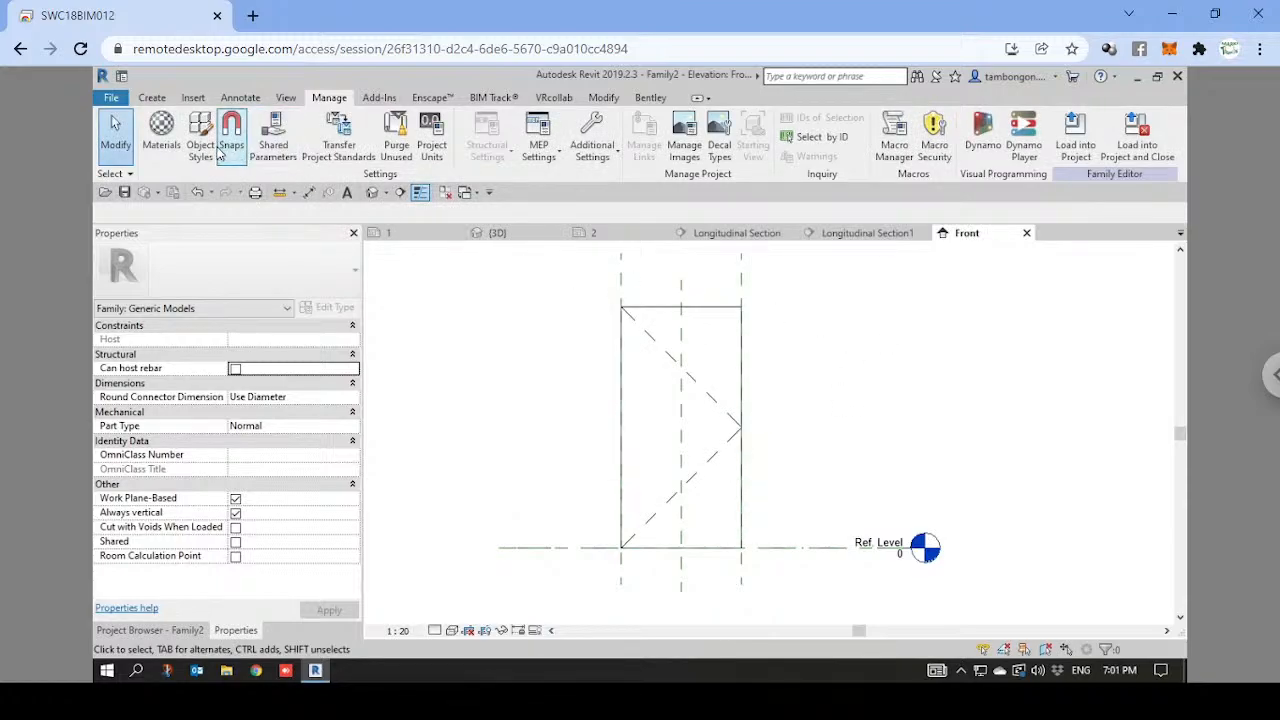
click(200, 145)
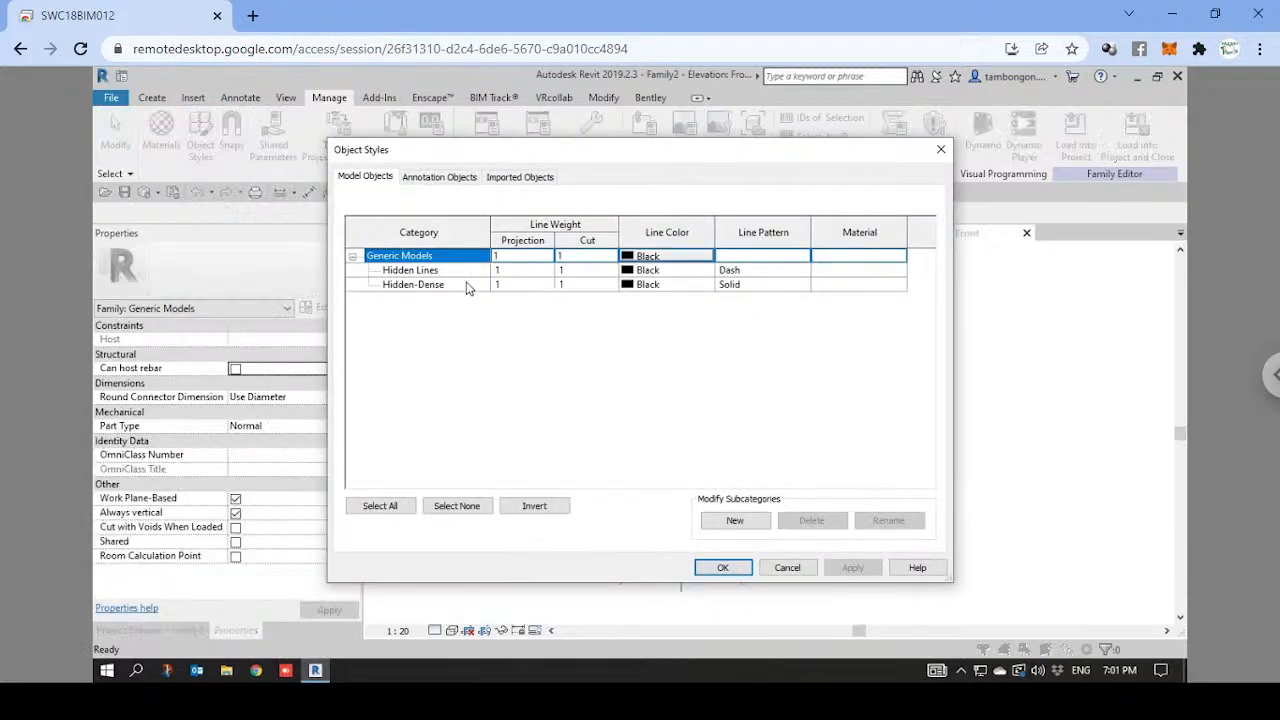
click(432, 287)
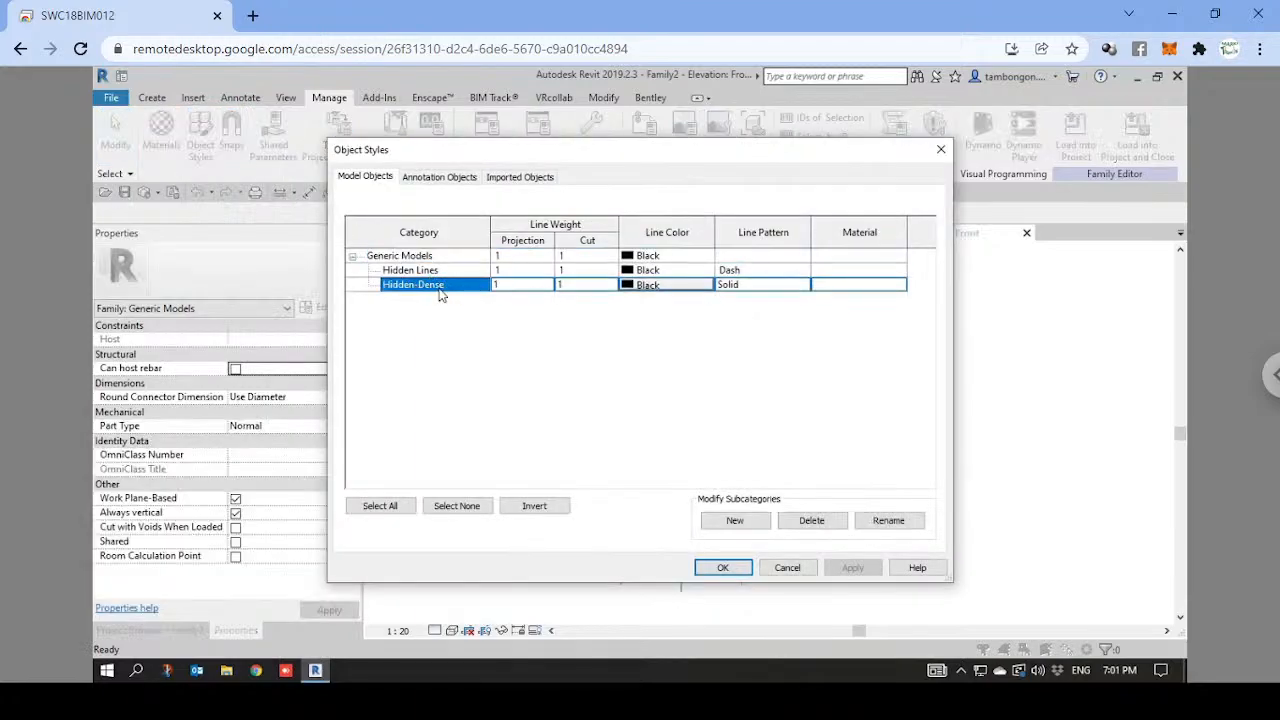
click(790, 292)
click(801, 288)
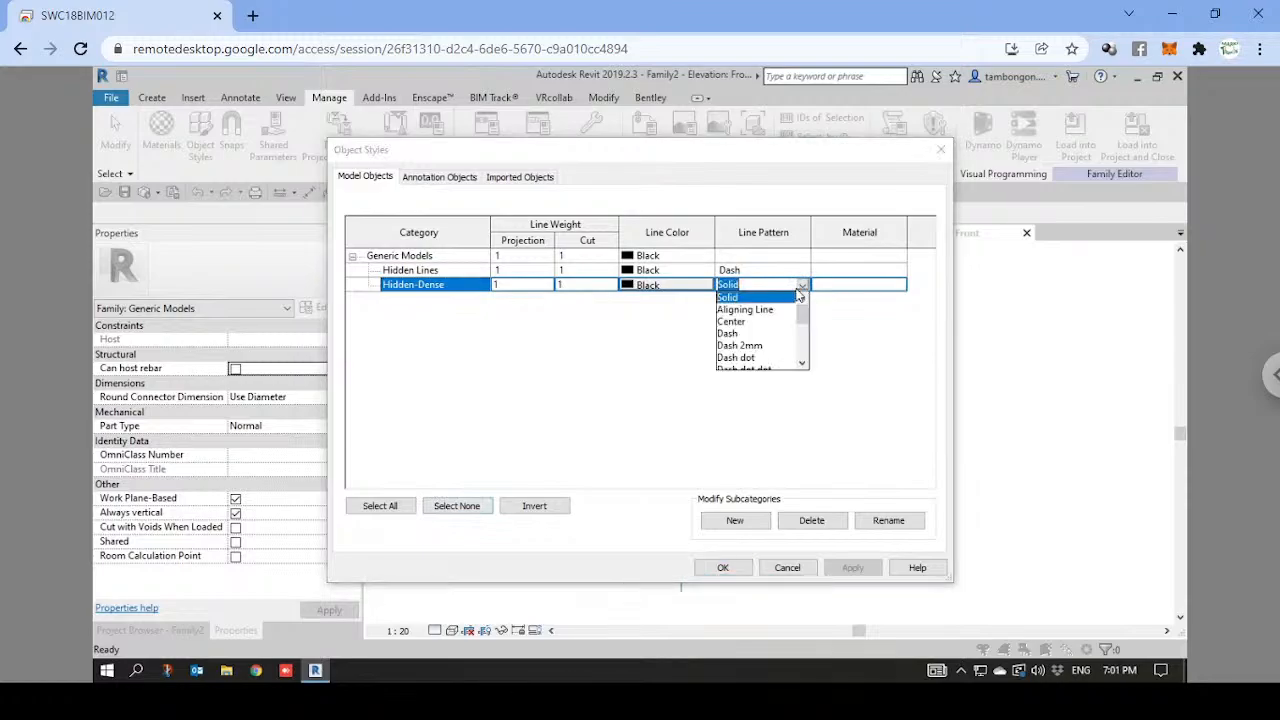
click(745, 346)
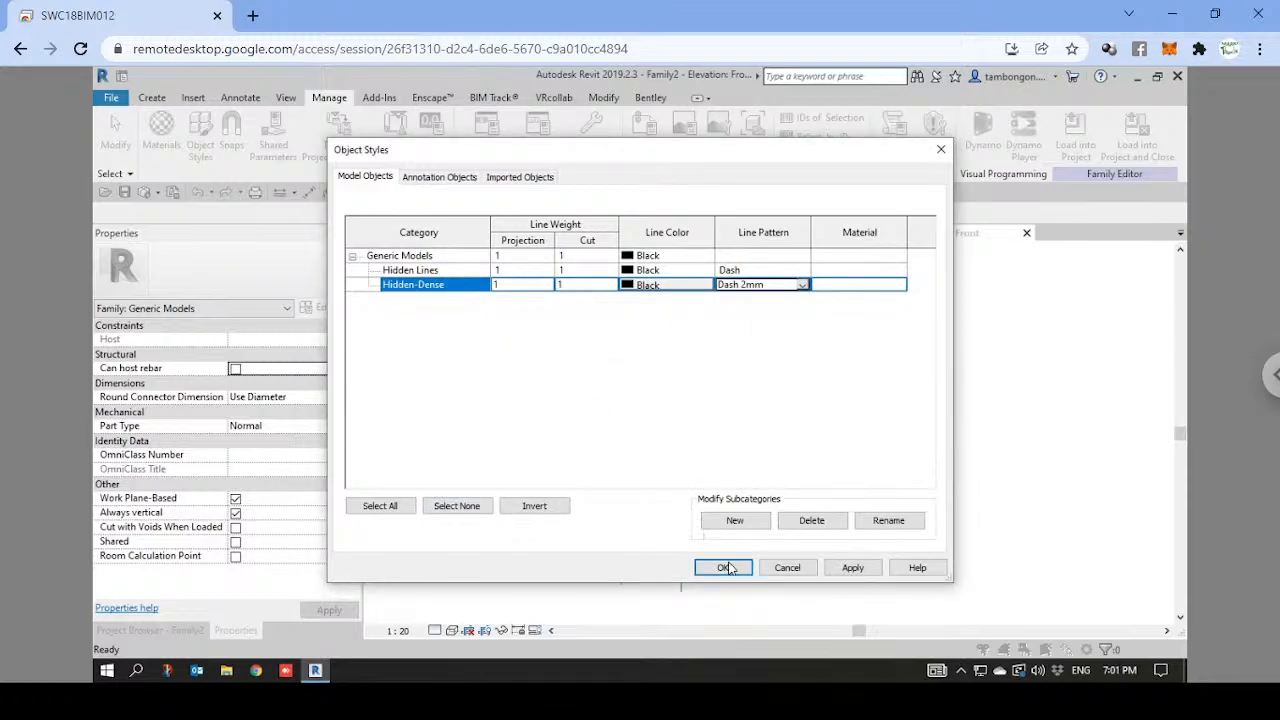
Set the Hidden-Dense subcategory's line color to the basic Blue and apply the family's object styles.
click(654, 285)
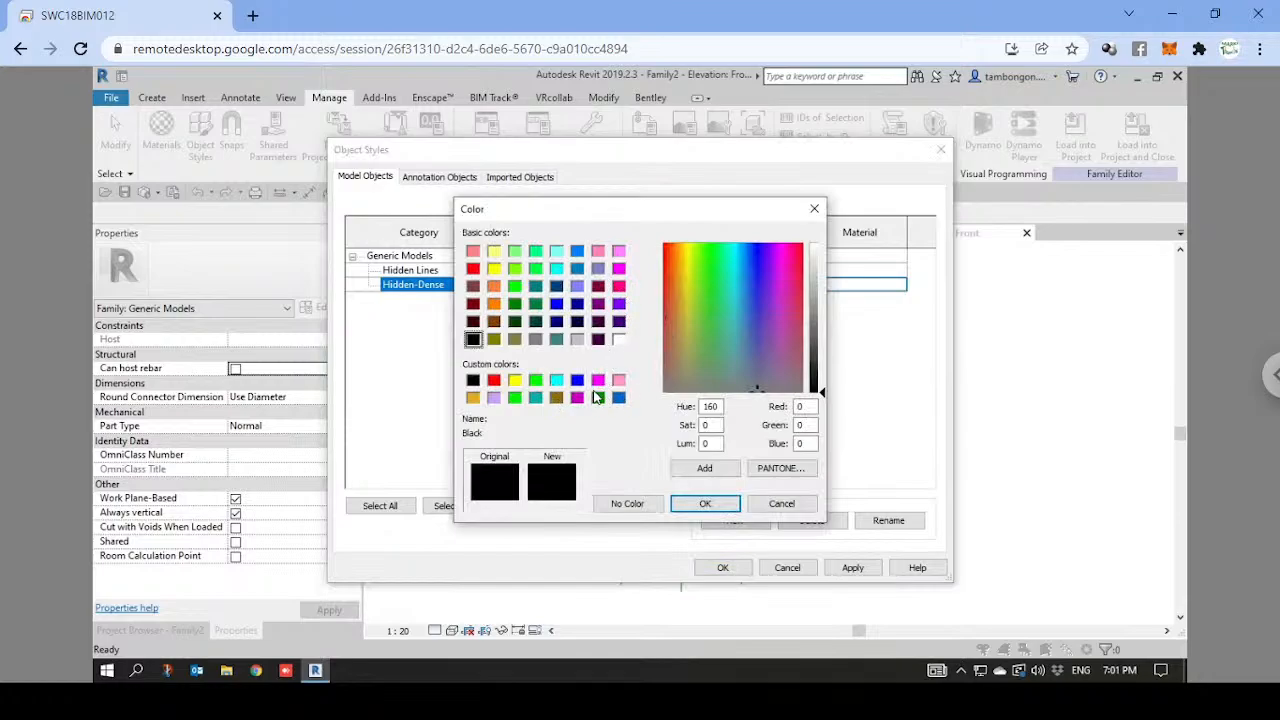
click(556, 304)
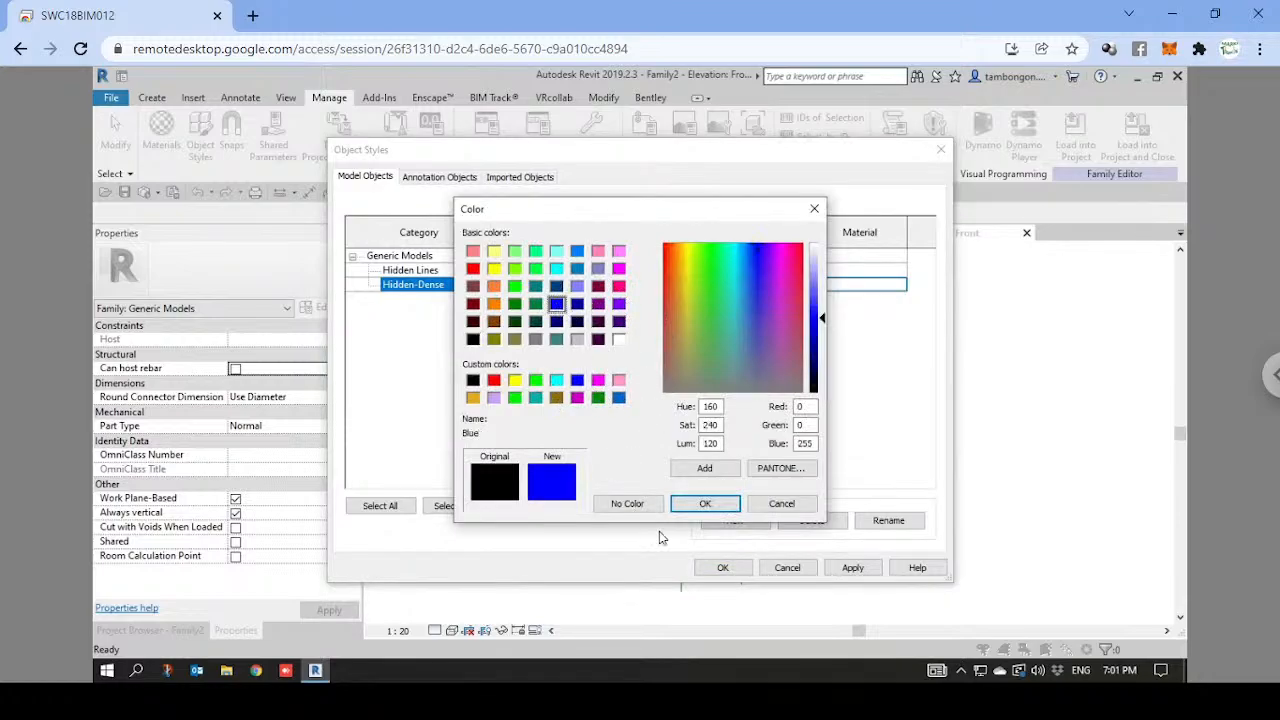
click(705, 503)
click(720, 568)
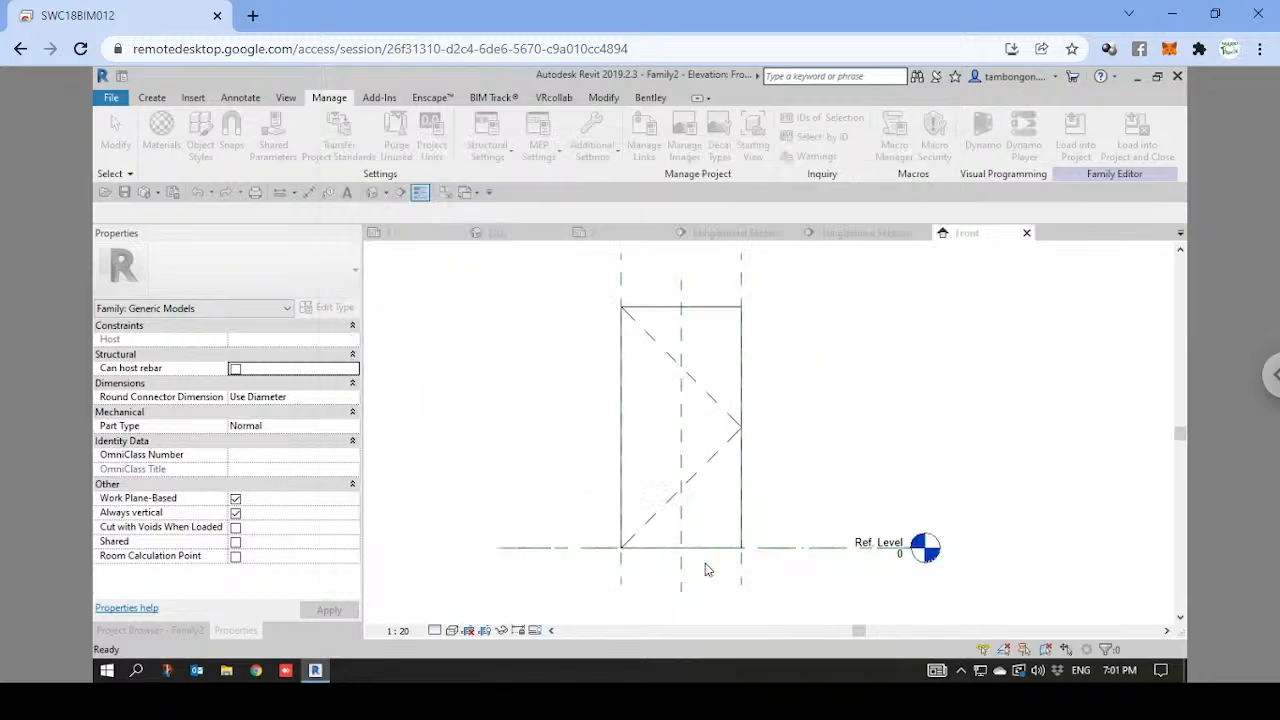
Reassign the panel's two diagonal swing lines to the Hidden-Dense [projection] subcategory.
key(Tab)
click(712, 380)
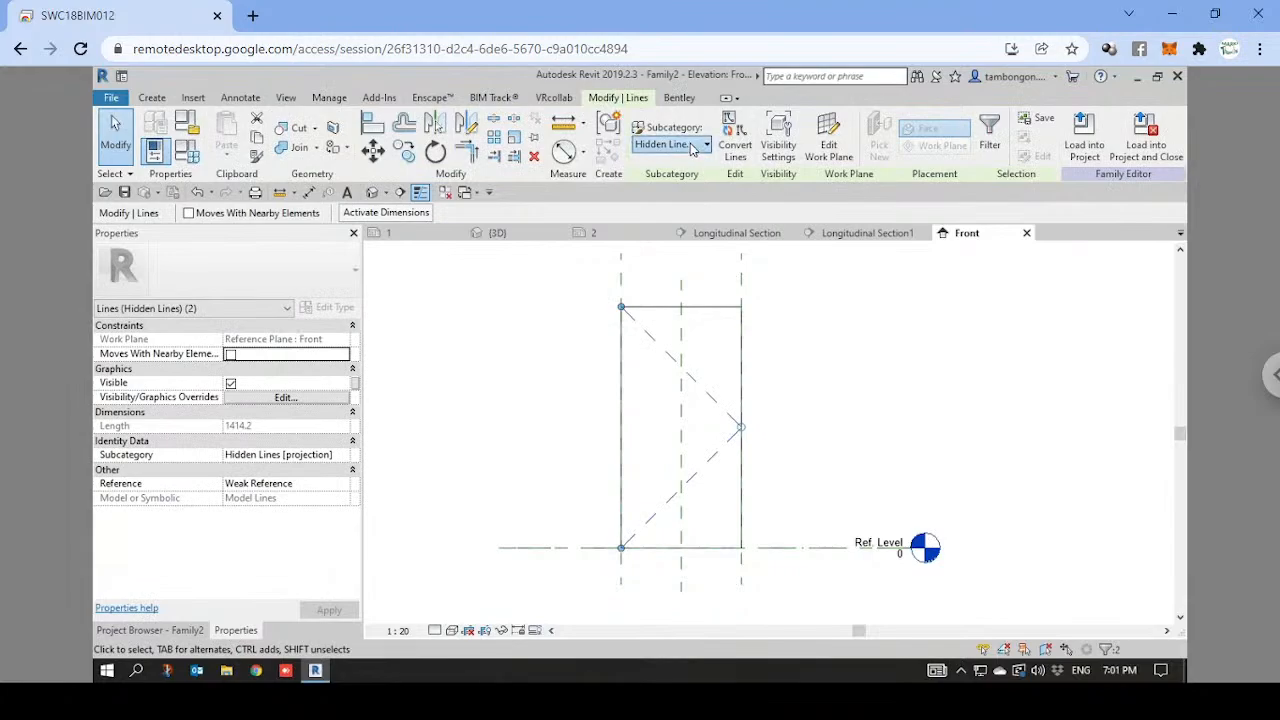
click(690, 144)
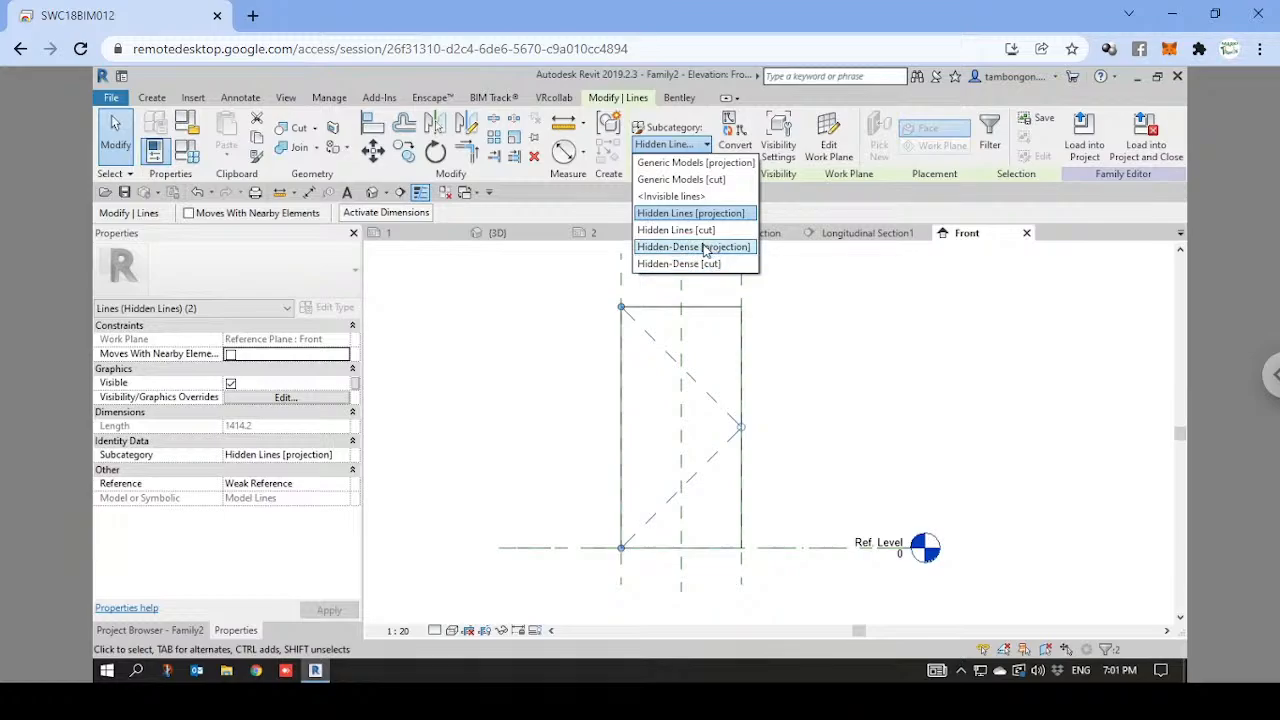
click(724, 249)
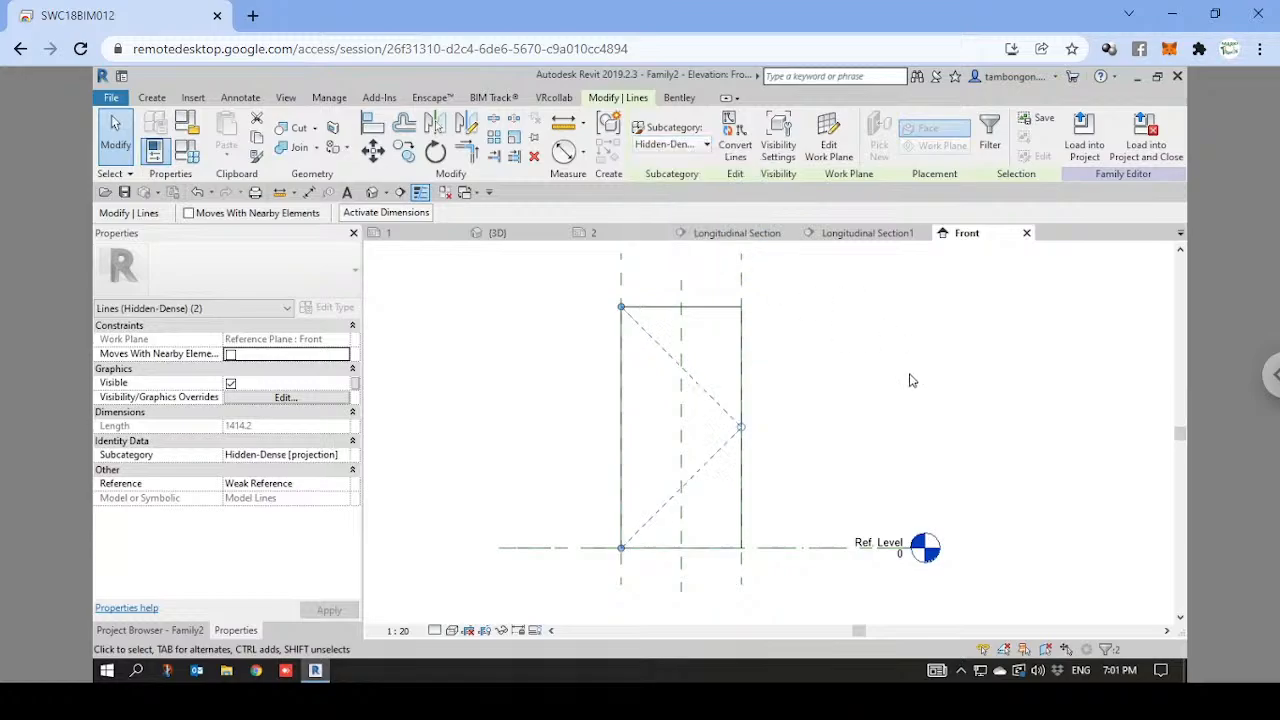
click(910, 380)
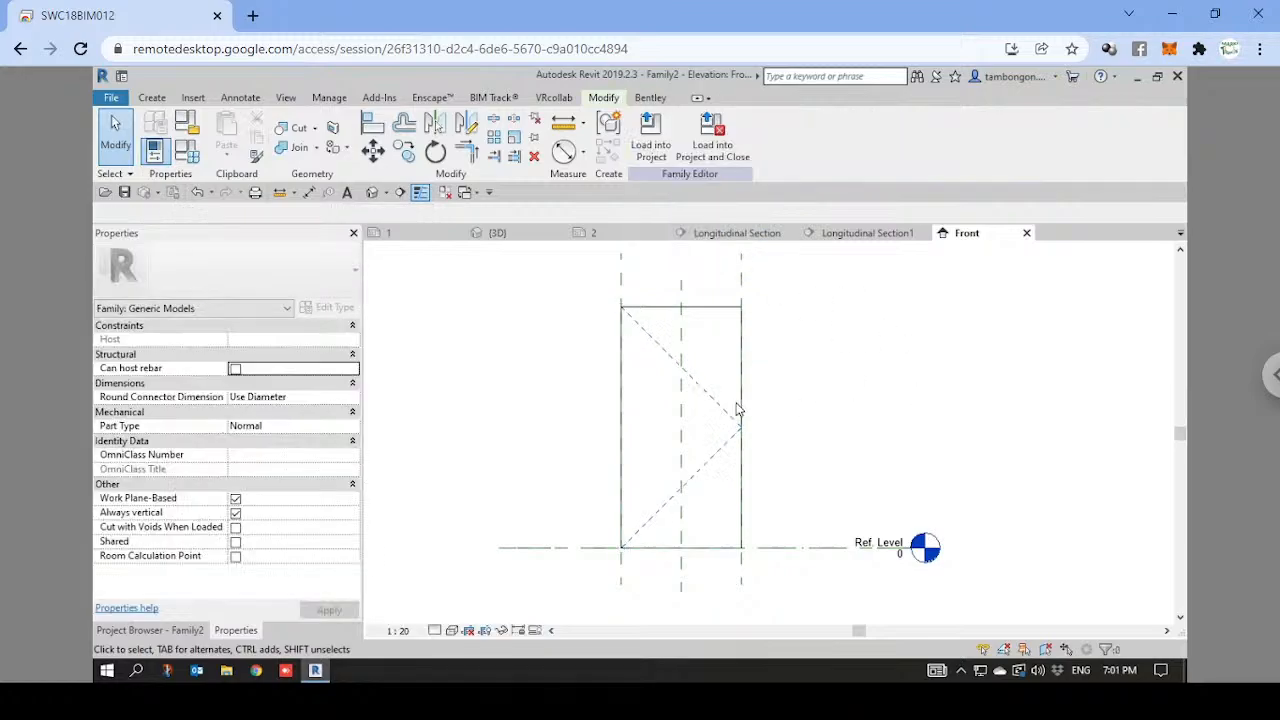
Reload the updated panel family into RAC_basic_sample_project.rvt, overwriting the existing version, and view its swing lines in the Longitudinal Section.
click(650, 138)
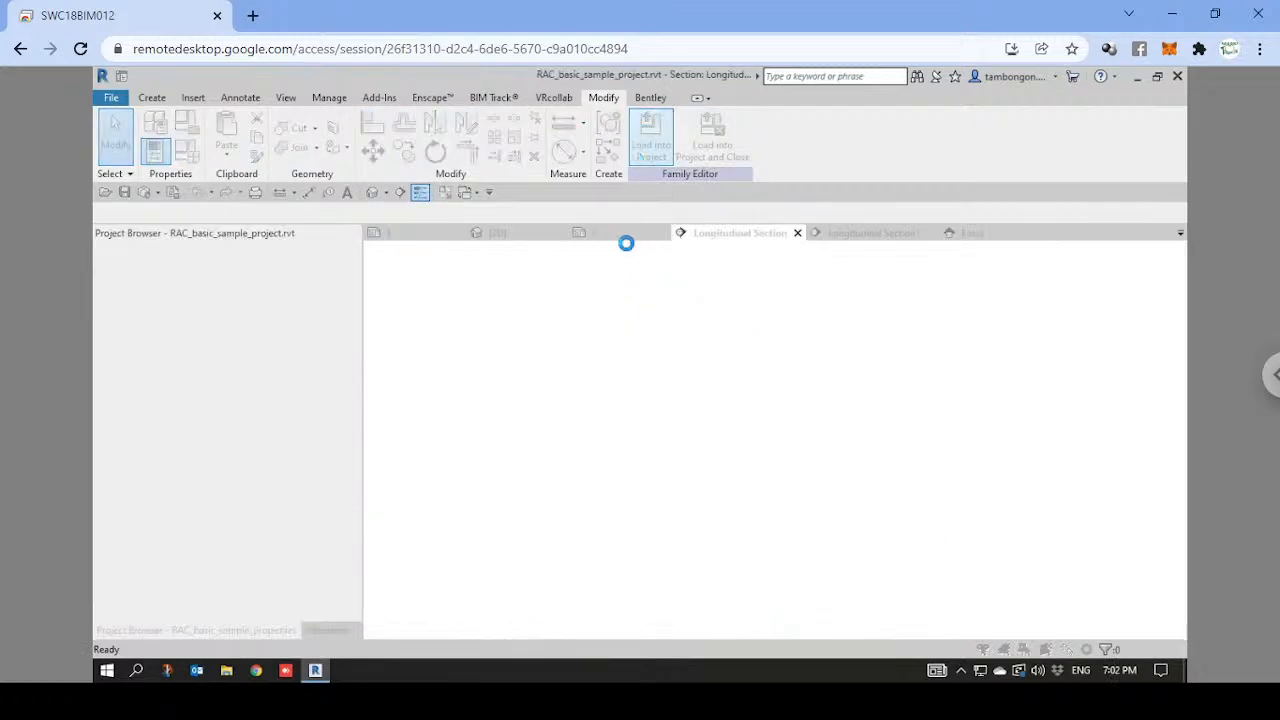
click(580, 326)
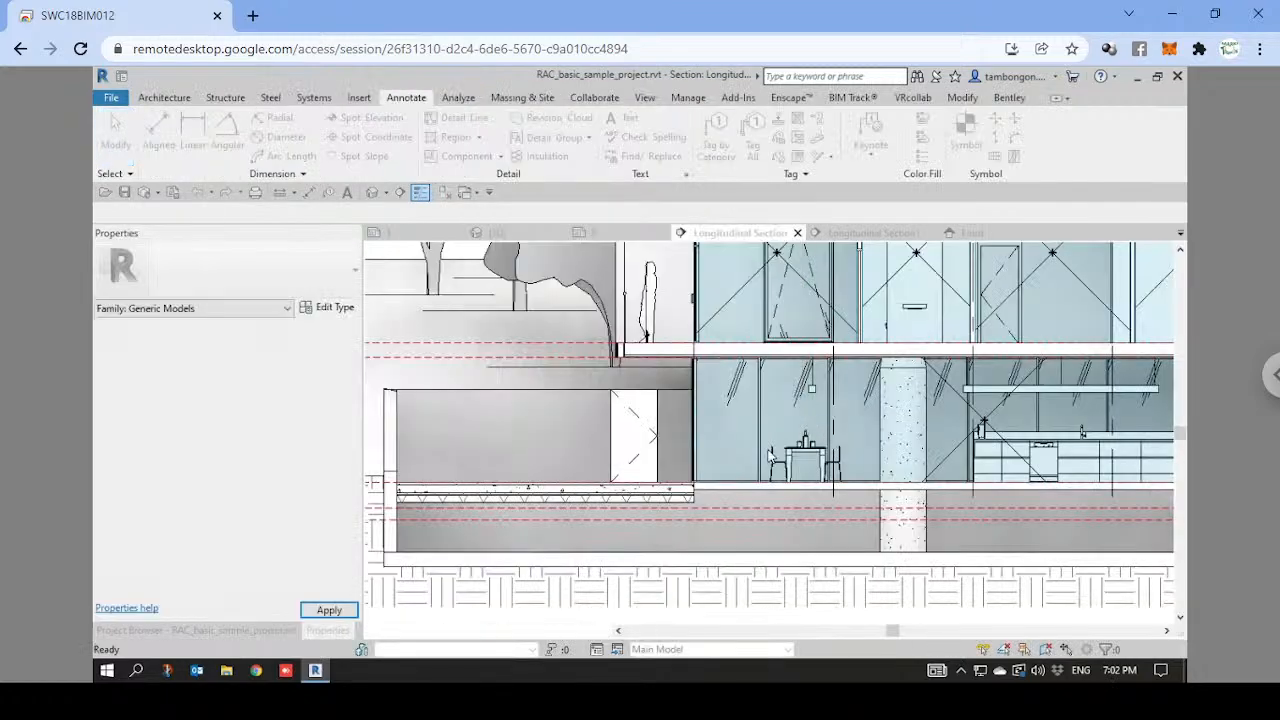
scroll(590, 410, up, 2)
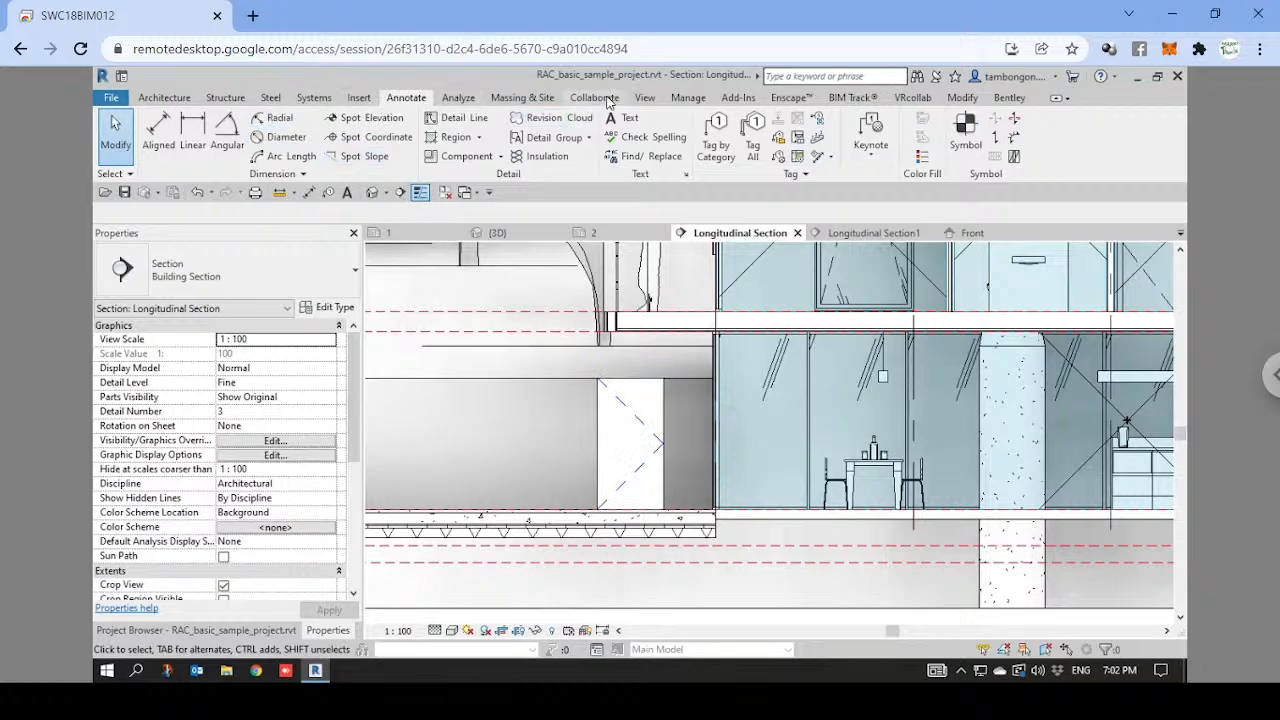
In the project's object styles, change the line color of the Hidden-Dense subcategory under Generic Models to black.
click(688, 97)
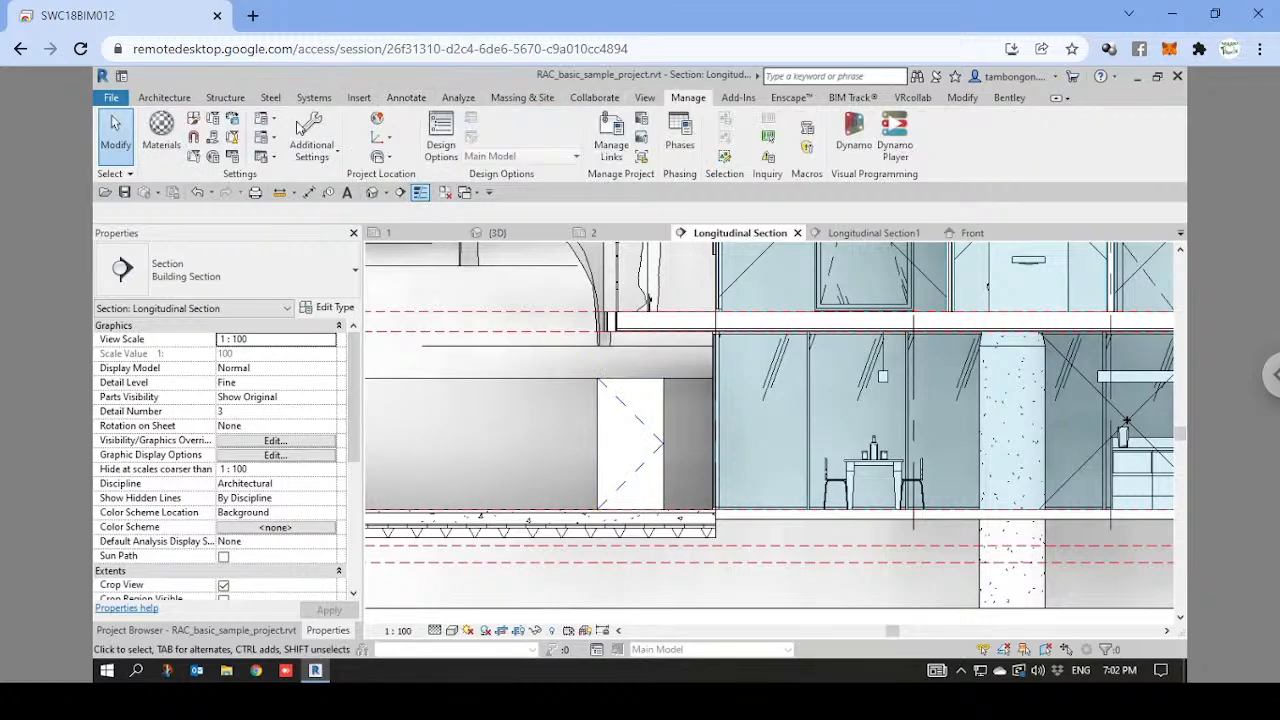
click(197, 121)
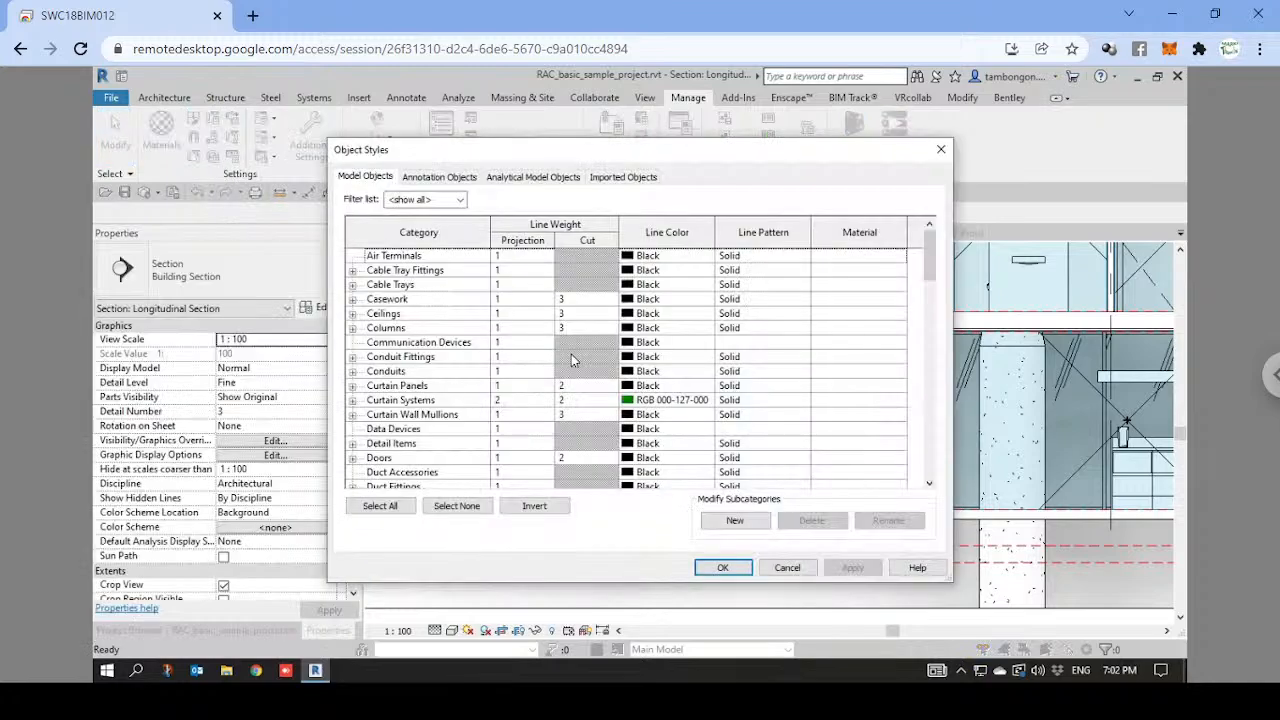
click(402, 400)
key(g)
scroll(405, 436, down, 3)
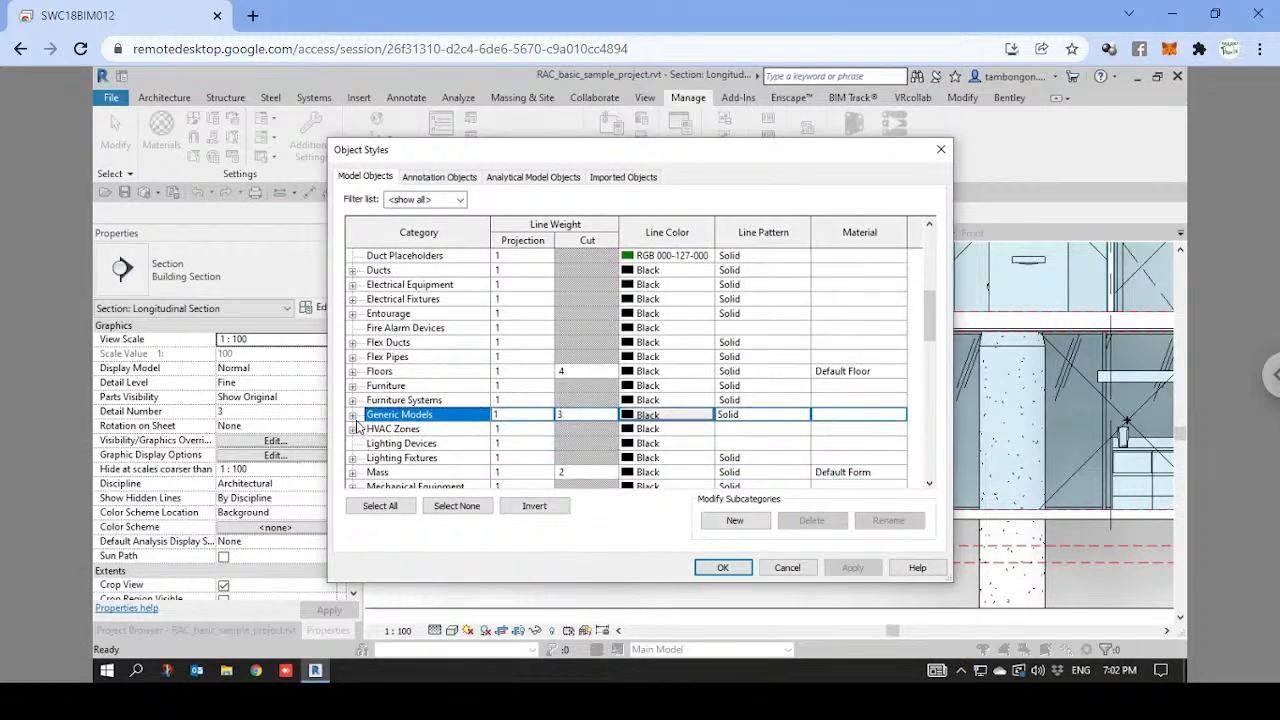
click(352, 414)
scroll(422, 335, down, 5)
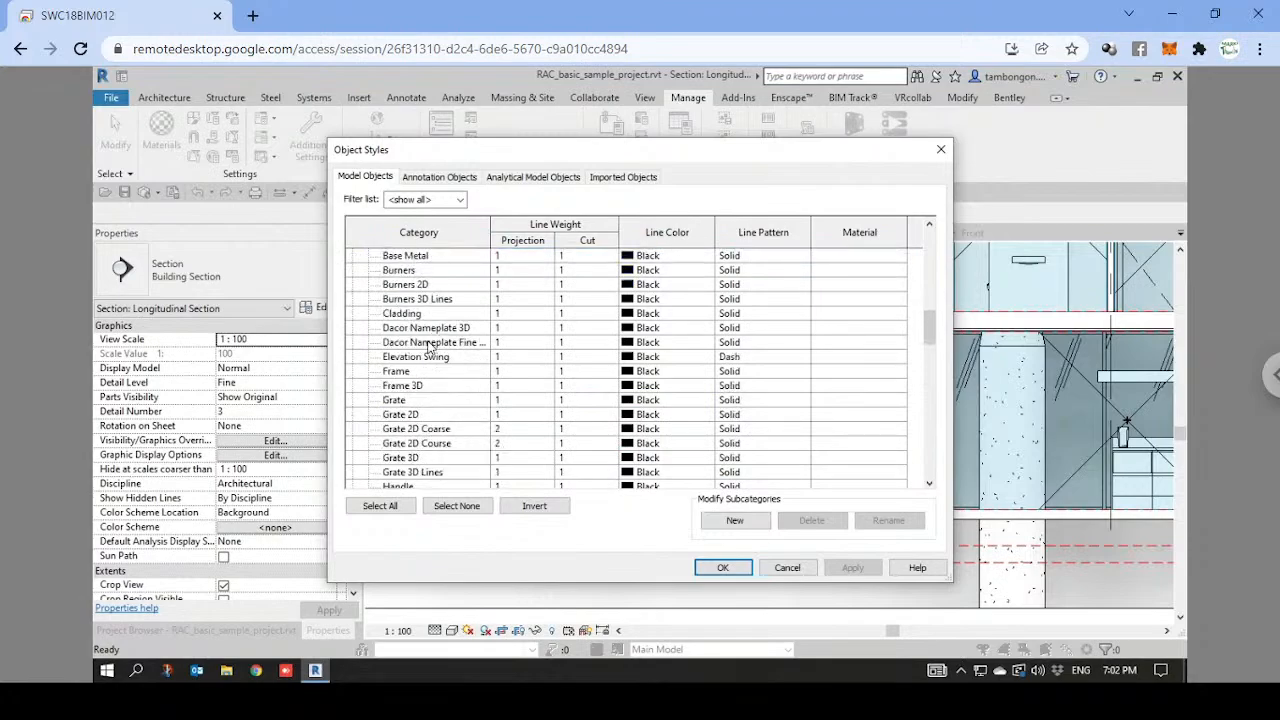
scroll(430, 346, down, 2)
scroll(430, 346, down, 3)
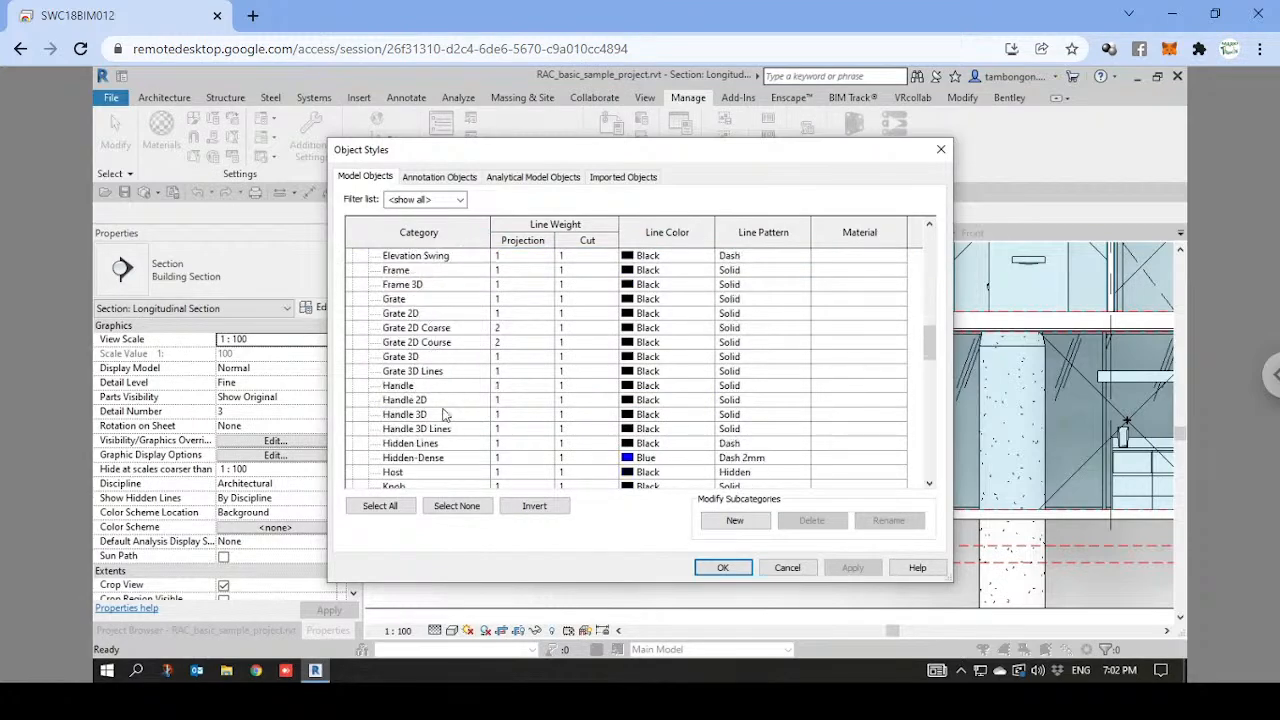
click(420, 459)
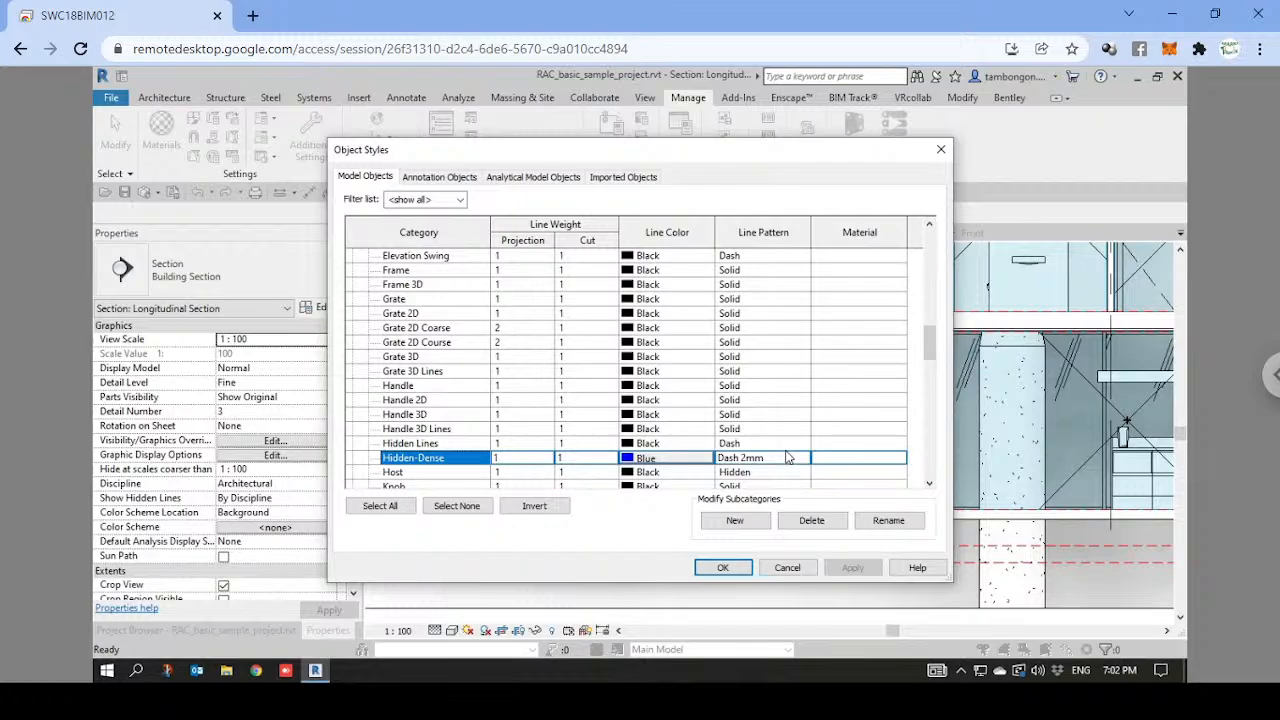
click(726, 568)
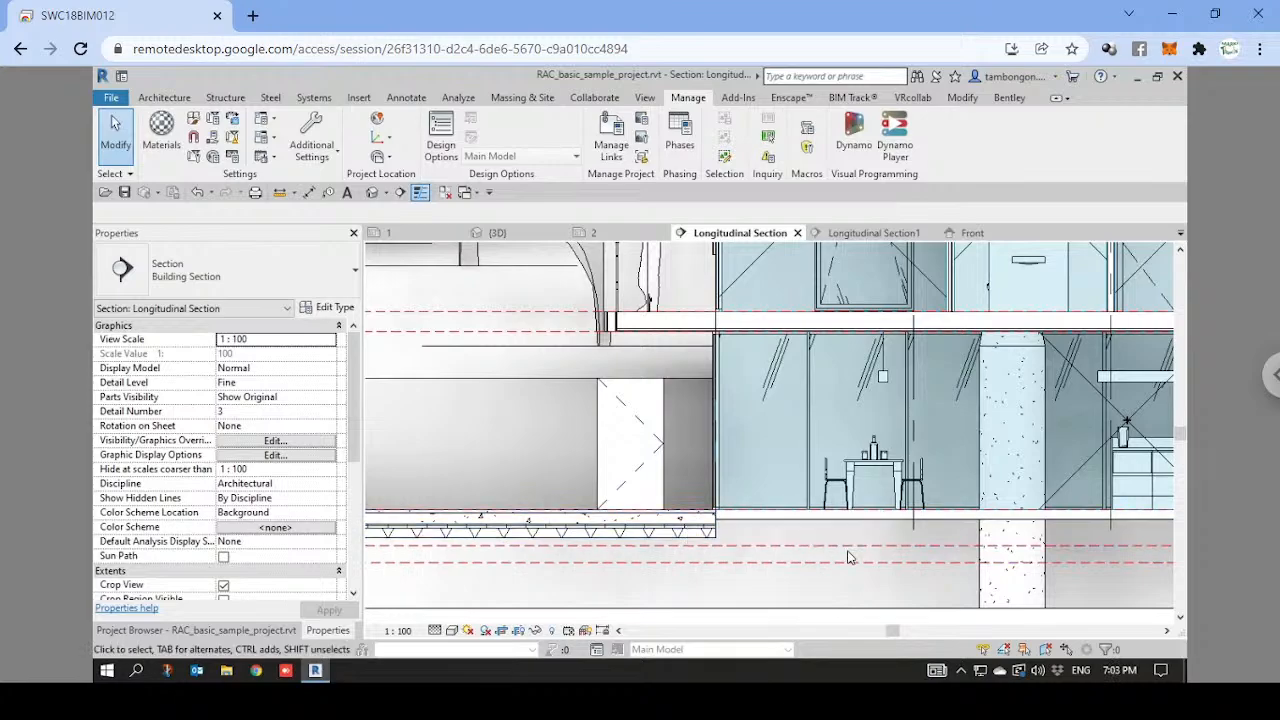
Fit the Longitudinal Section to view, and switch to sheet A102 Plans to examine its 3D viewport and storey plans.
scroll(638, 440, down, 2)
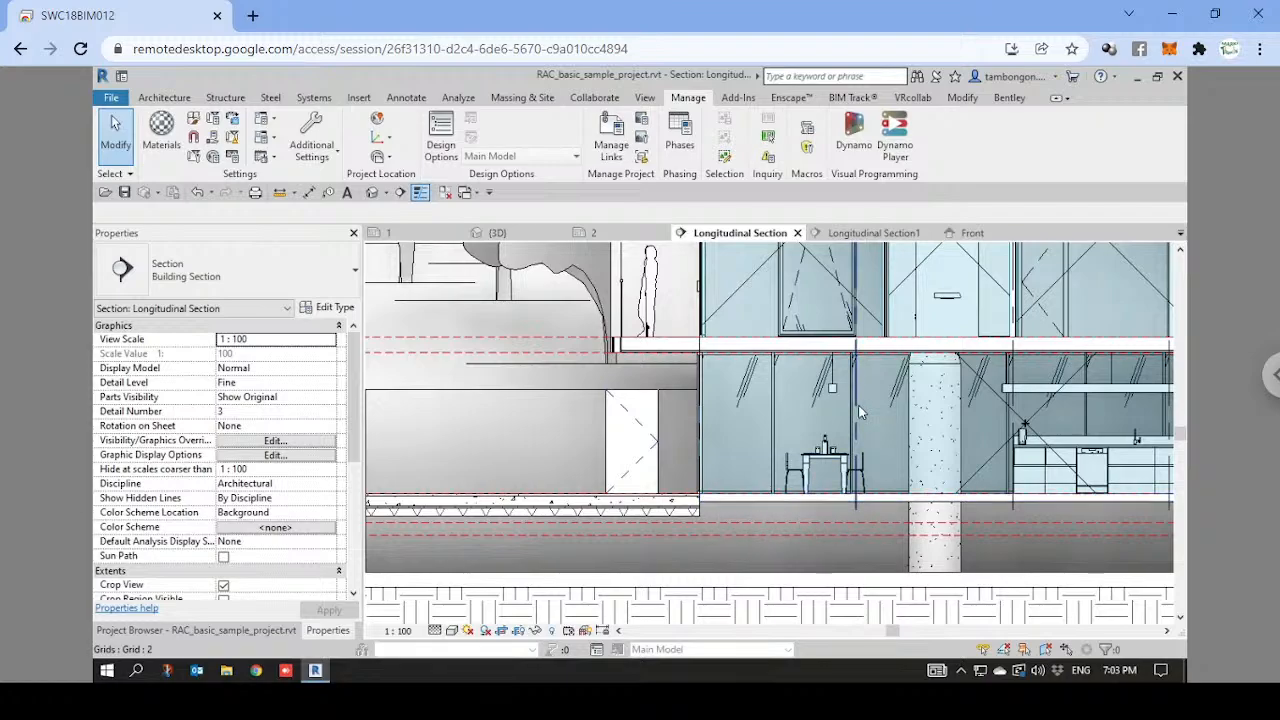
key(z)
key(e)
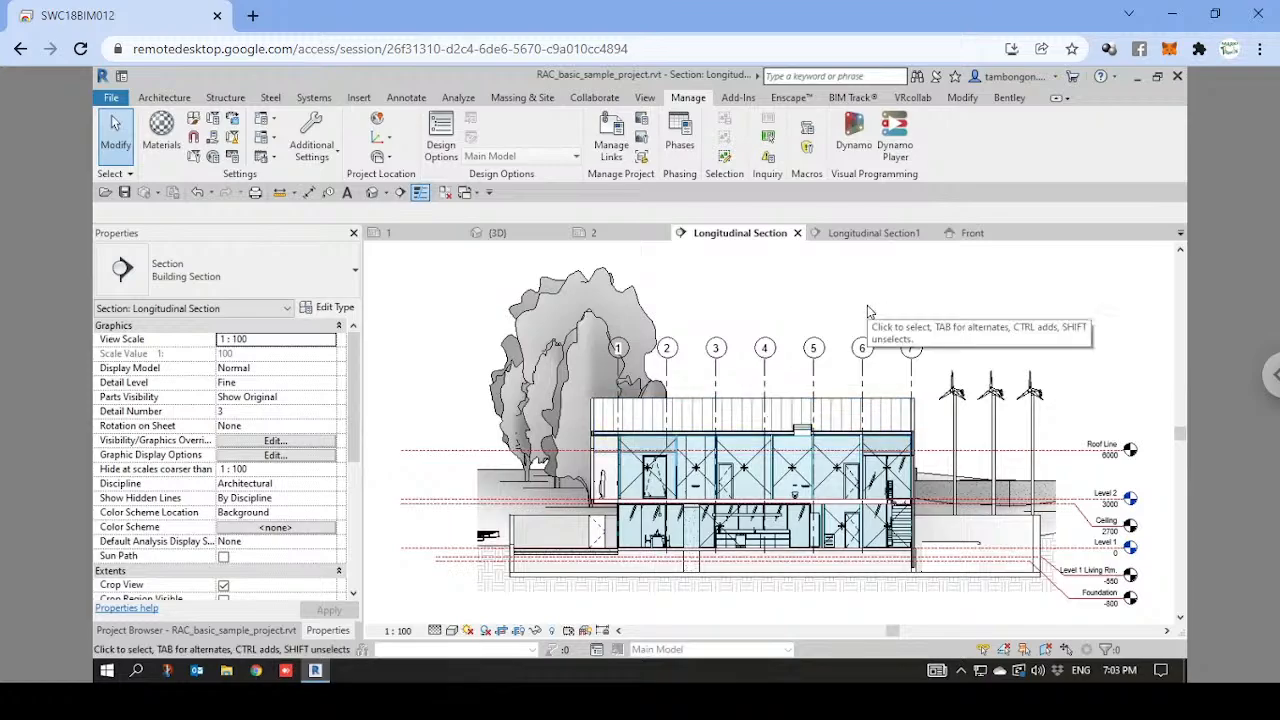
click(430, 233)
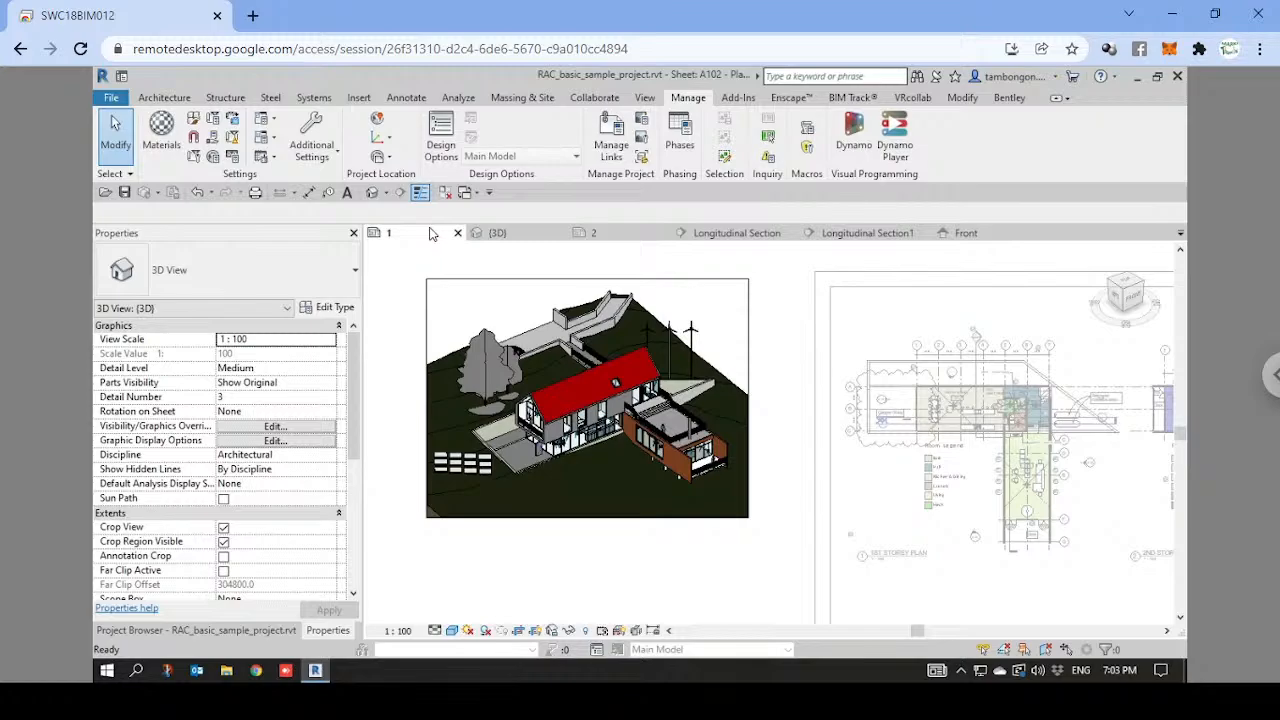
right_click(446, 587)
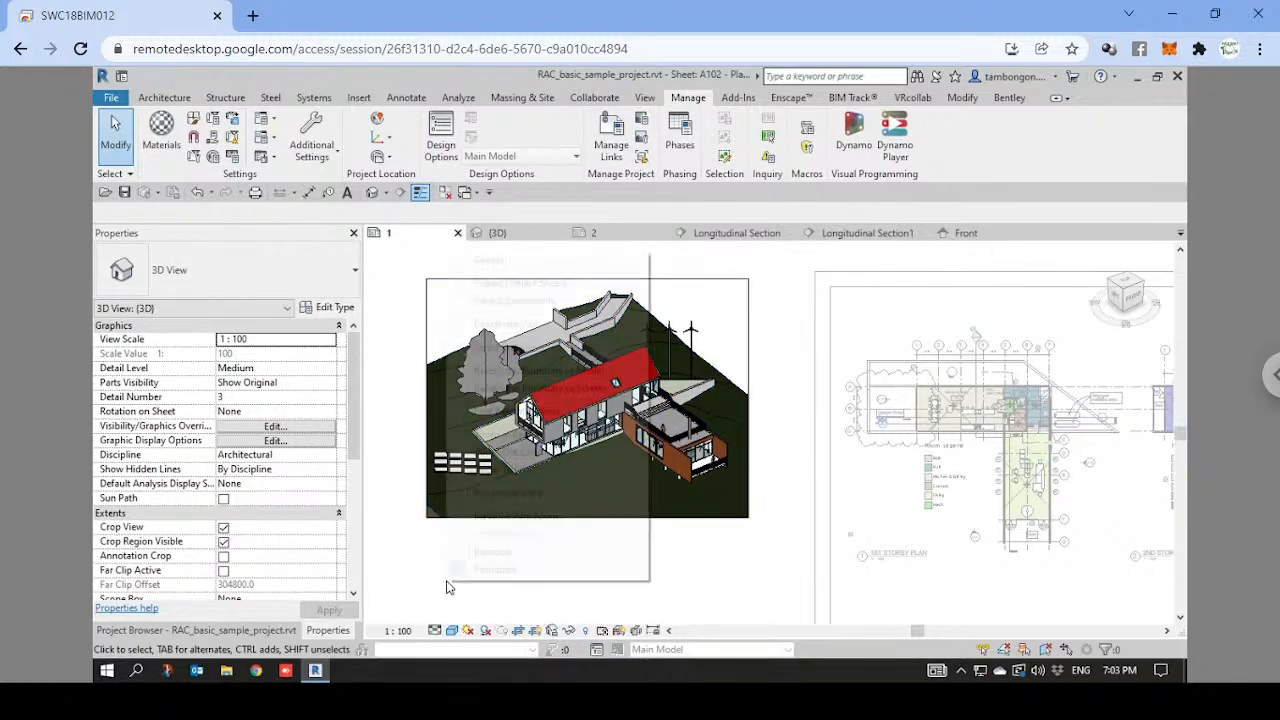
click(446, 587)
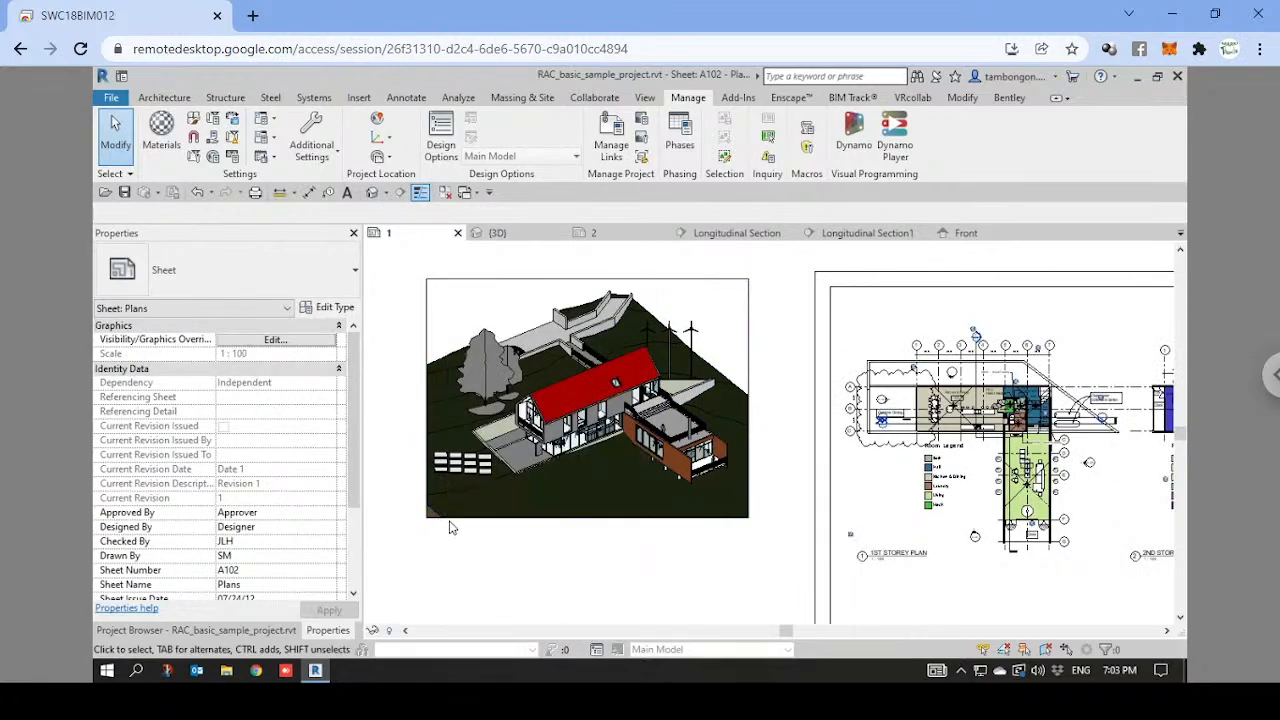
scroll(648, 446, down, 2)
middle_drag(714, 445, 631, 383)
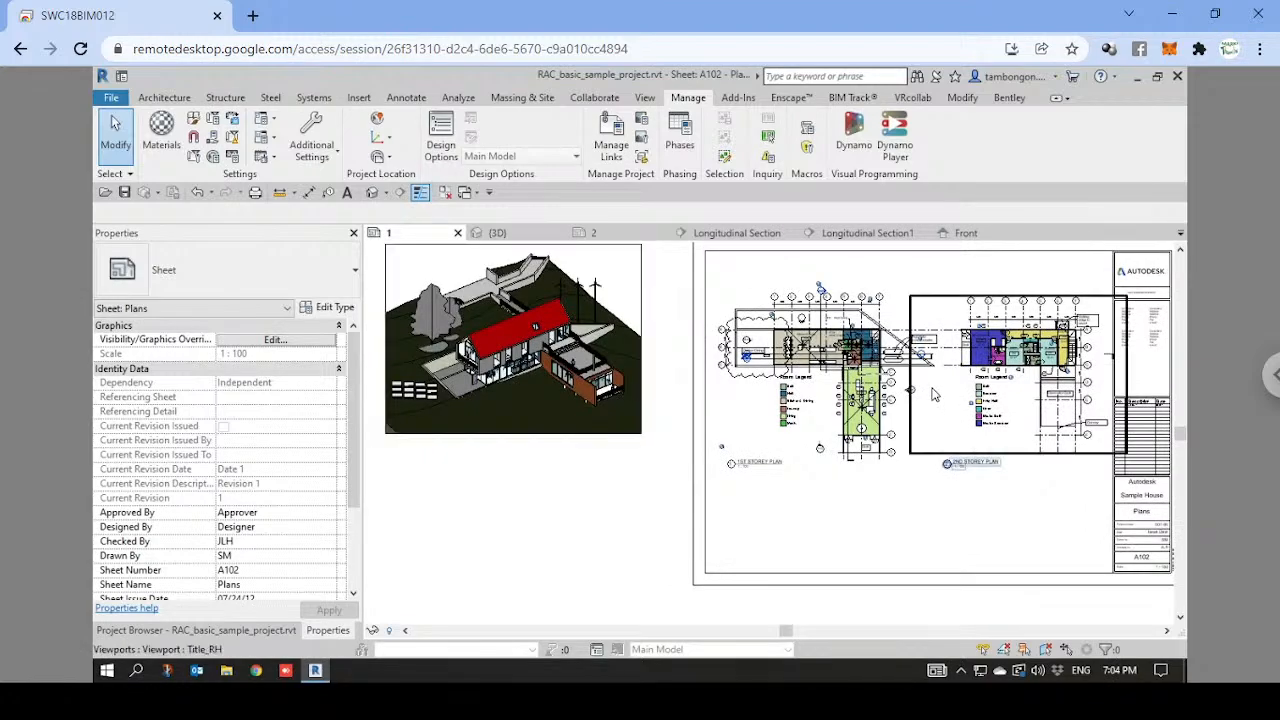
middle_drag(936, 395, 861, 398)
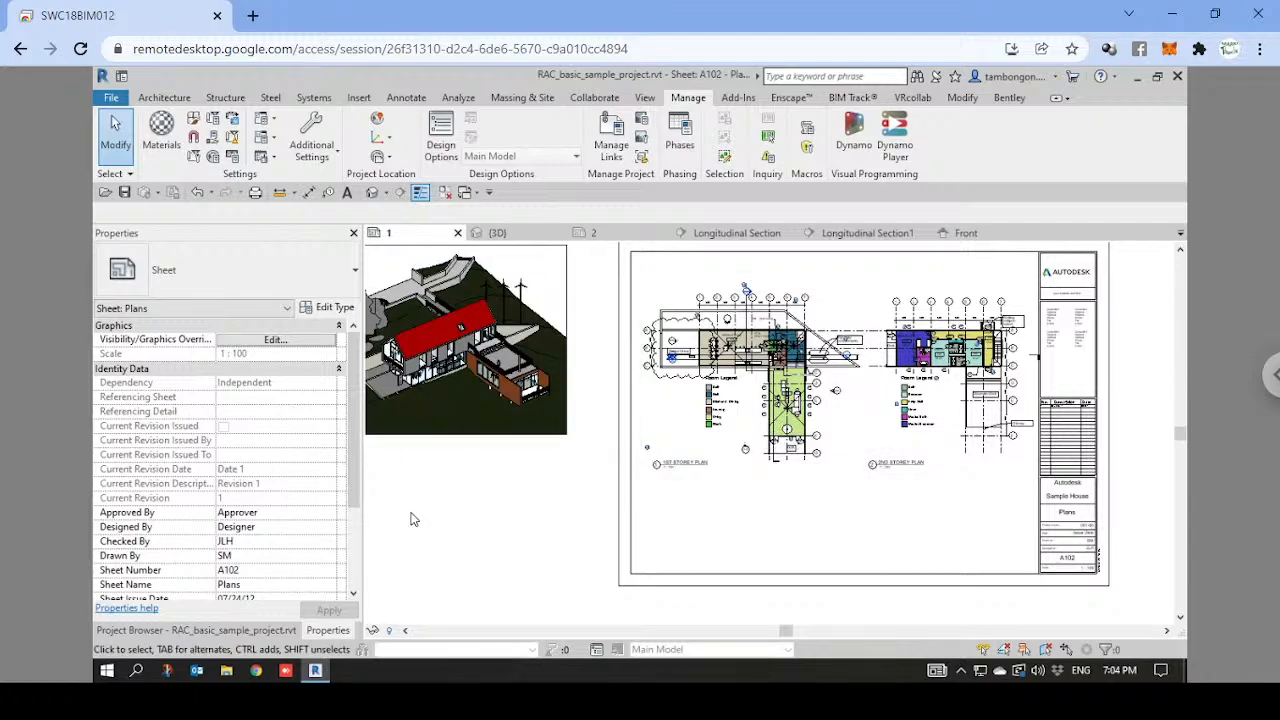
middle_drag(544, 520, 607, 510)
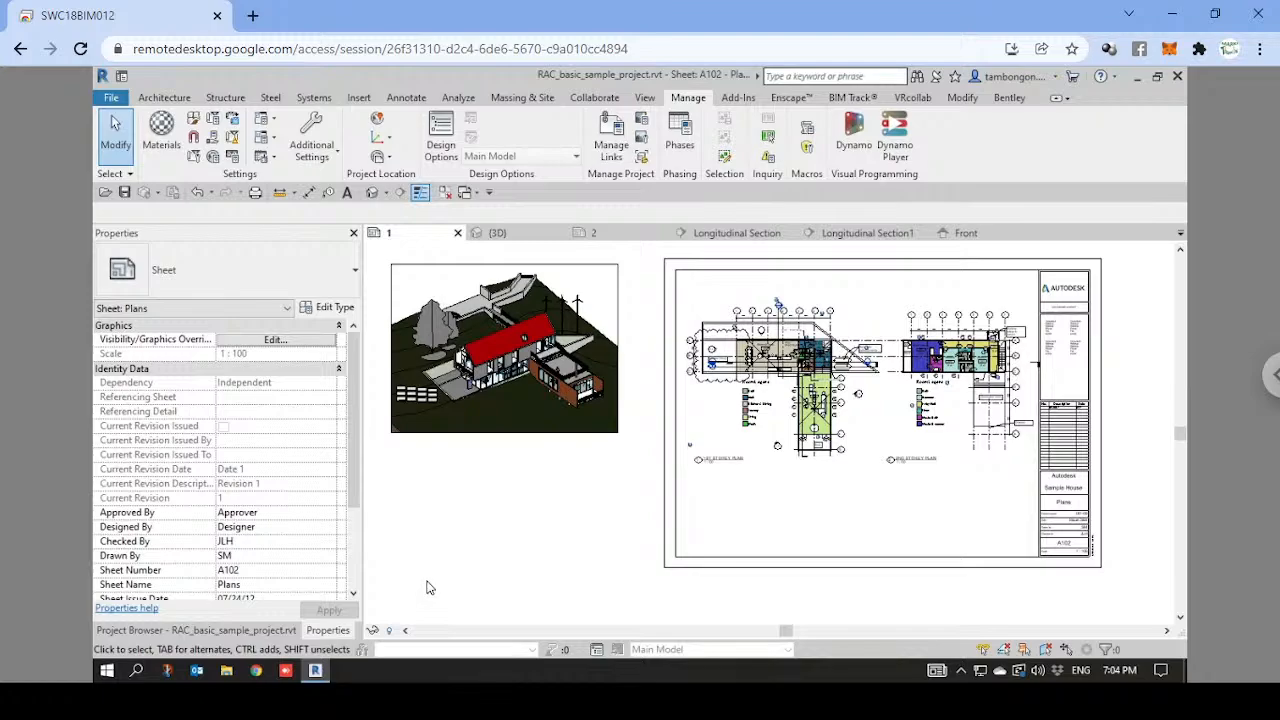
middle_drag(511, 498, 517, 504)
click(525, 385)
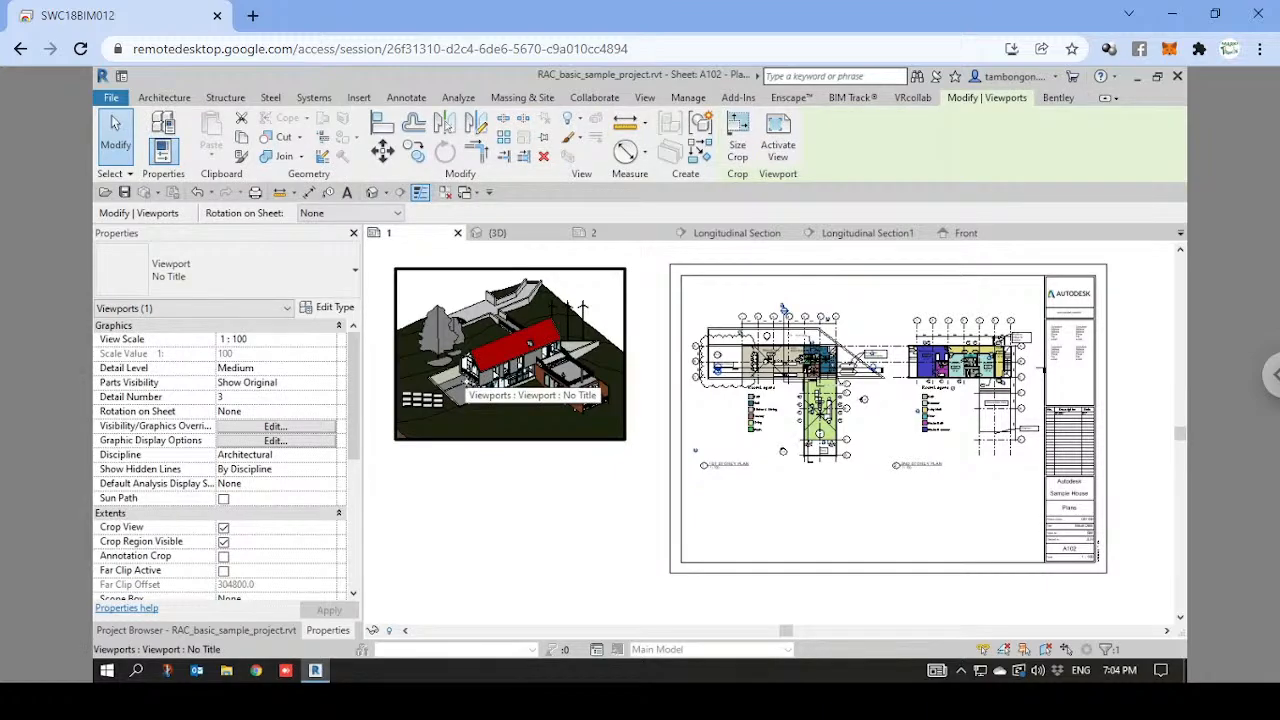
click(491, 510)
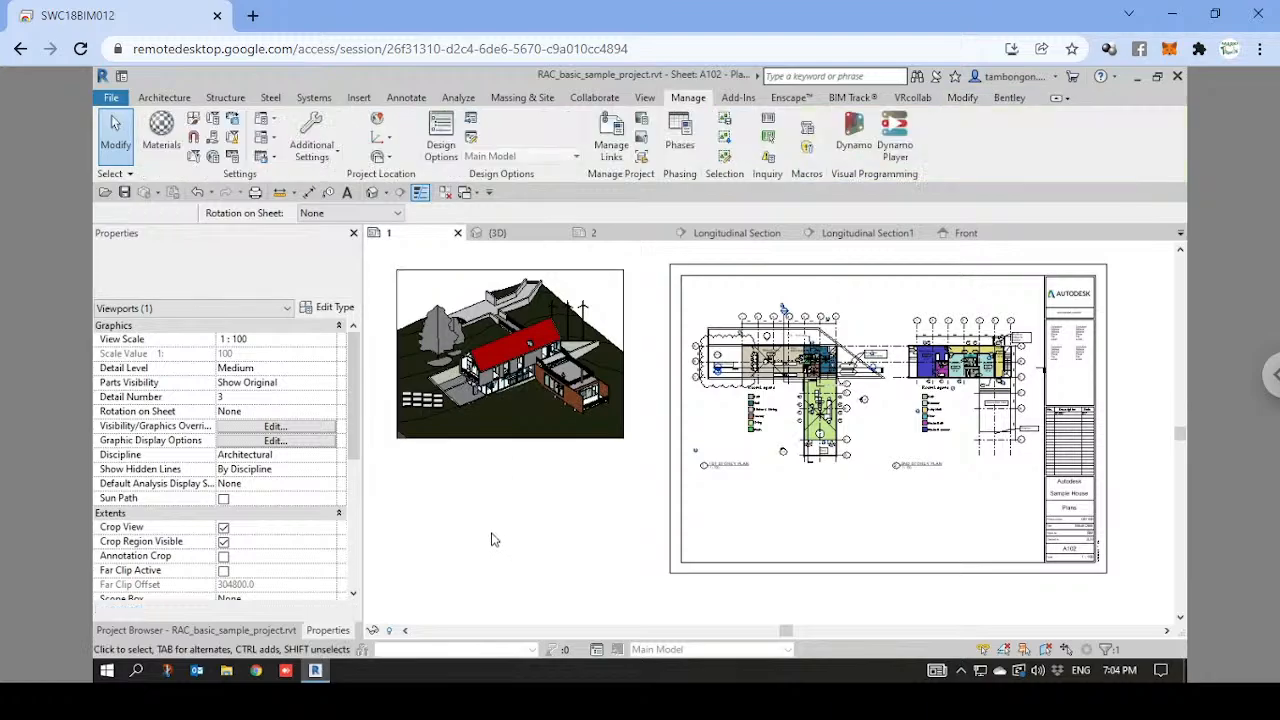
scroll(470, 519, down, 1)
middle_drag(487, 515, 538, 497)
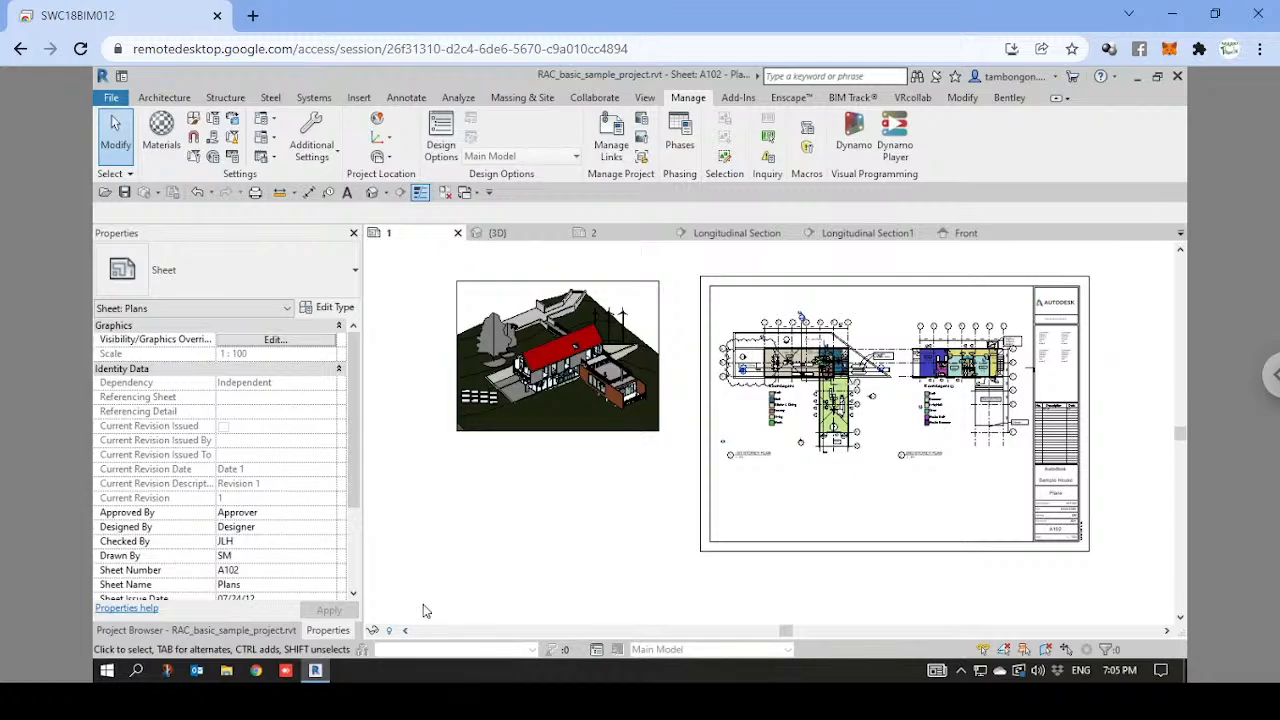
click(240, 702)
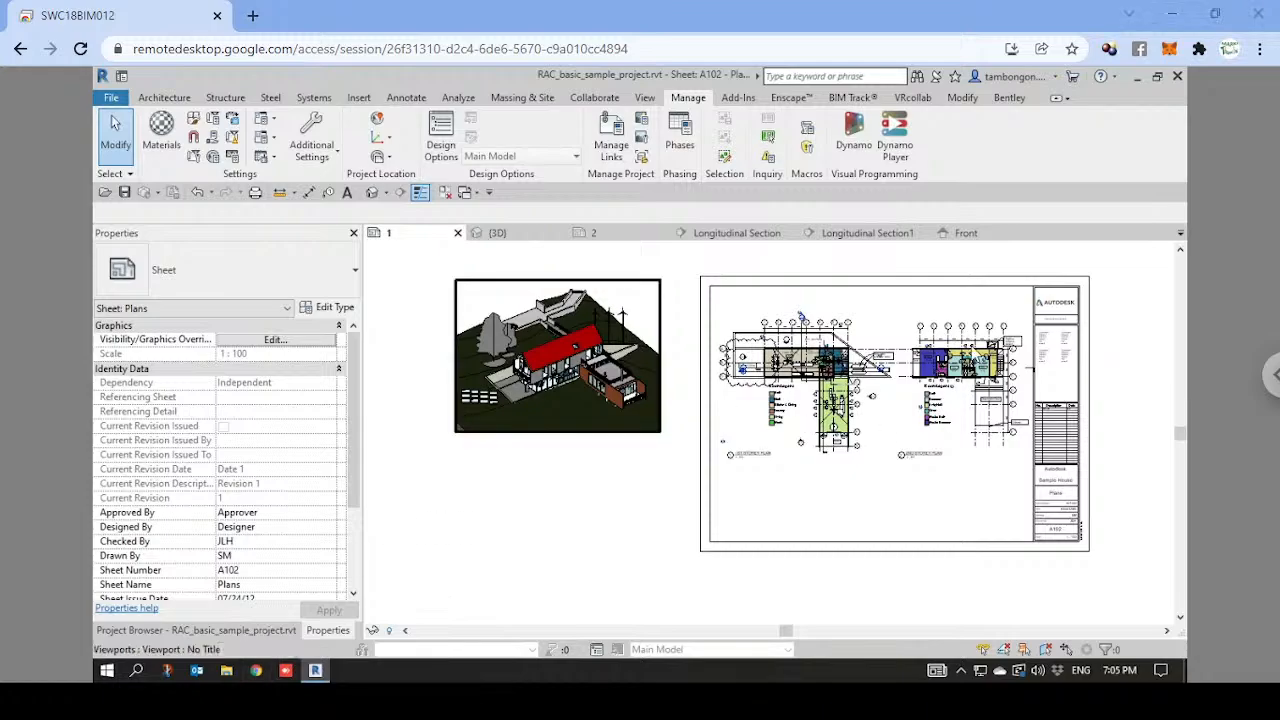